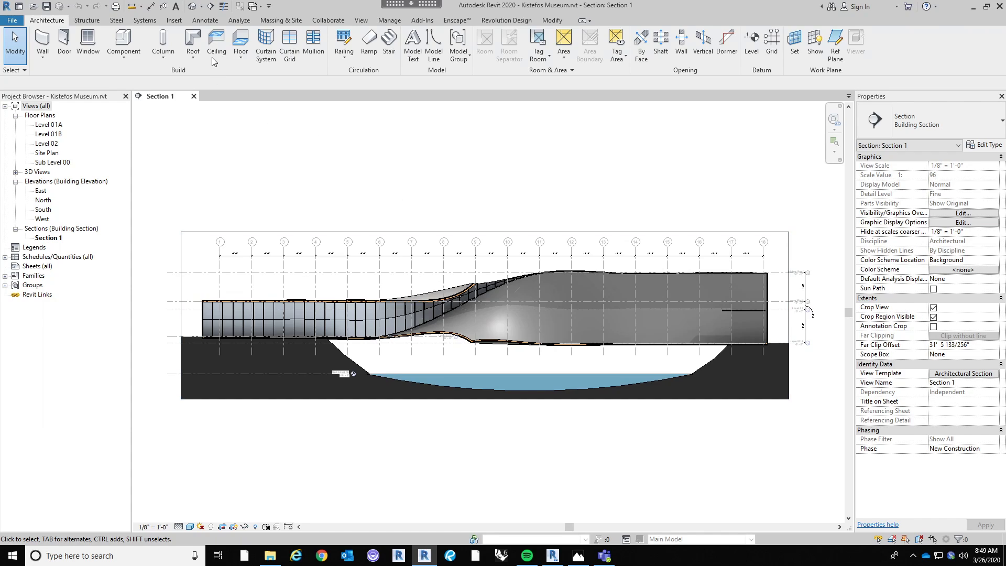
Open the default 3D view and examine the museum, its terrain and the level markers from several angles.
left_click(192, 6)
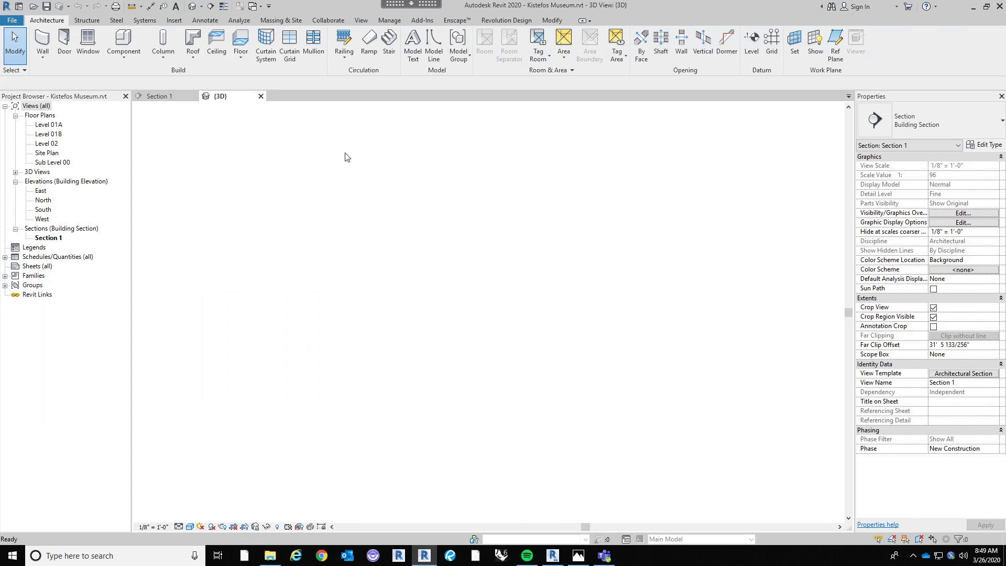
middle_click_drag(546, 383, 482, 372, "shift")
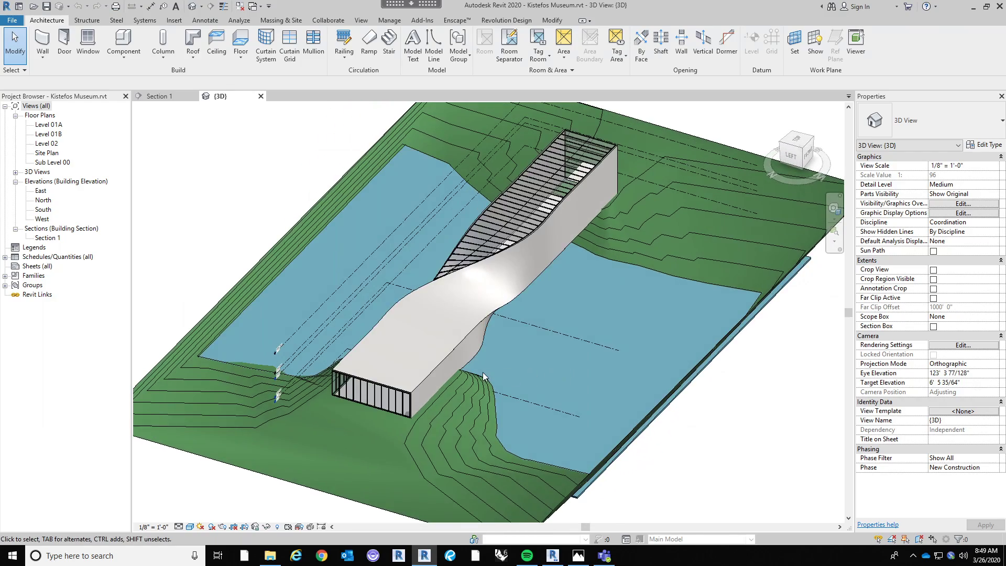
scroll(482, 372, "up", 5)
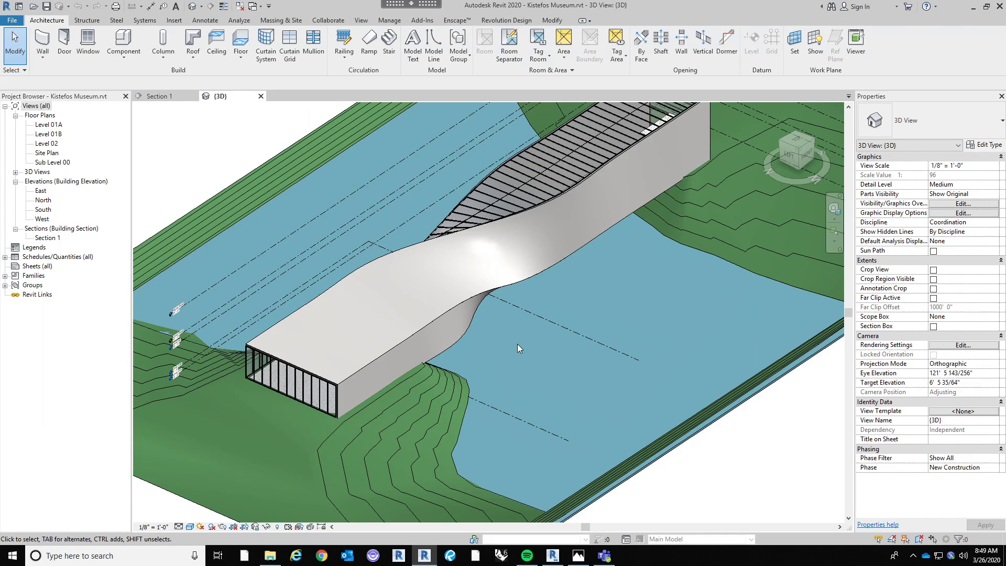
middle_click_drag(515, 348, 580, 354)
scroll(496, 388, "down", 4)
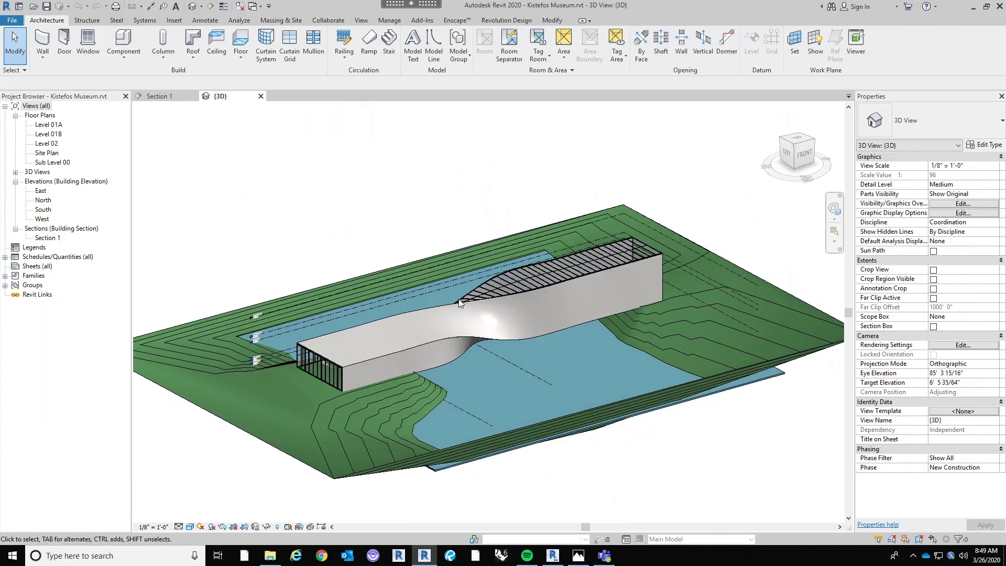
scroll(262, 361, "up", 4)
scroll(274, 356, "up", 3)
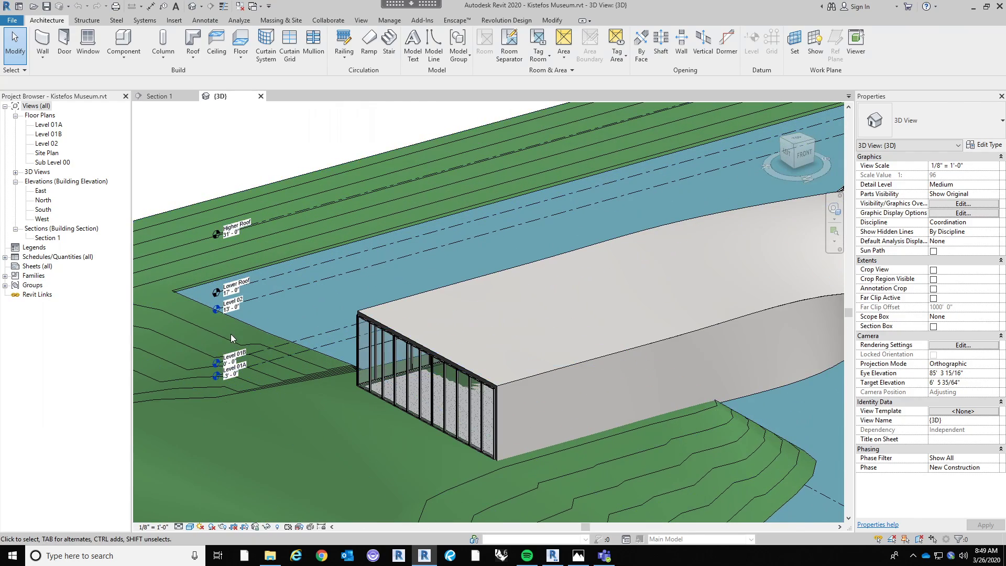
scroll(275, 340, "down", 5)
scroll(273, 347, "up", 5)
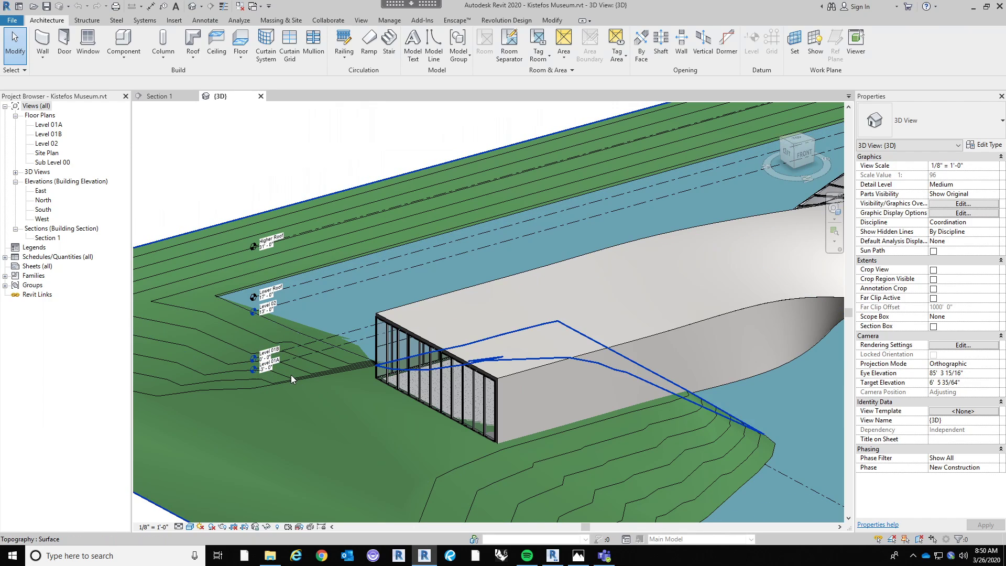
scroll(291, 373, "down", 3)
middle_click_drag(343, 379, 482, 438)
scroll(452, 410, "down", 1)
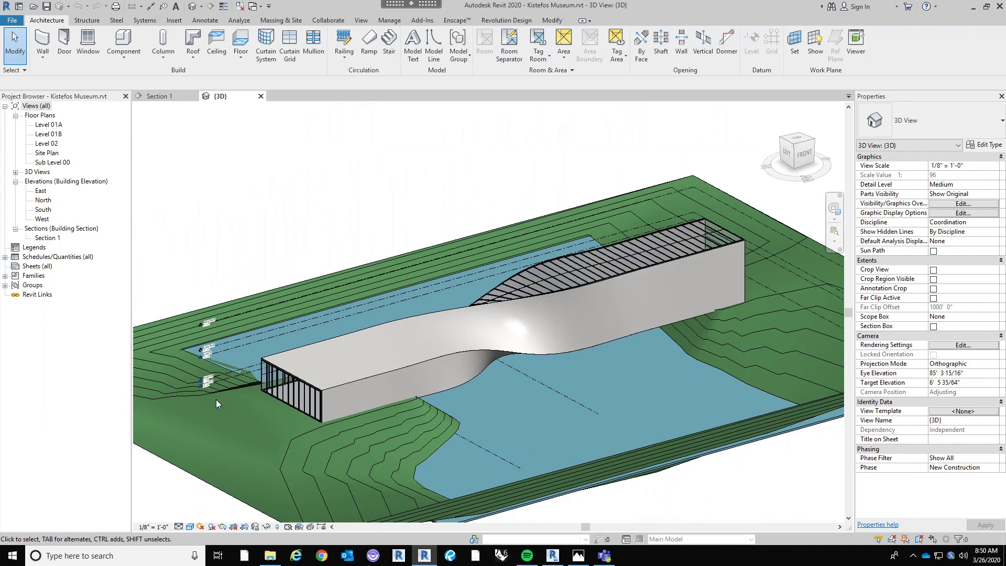
scroll(241, 366, "down", 1)
middle_click_drag(548, 382, 507, 382)
scroll(464, 388, "down", 1)
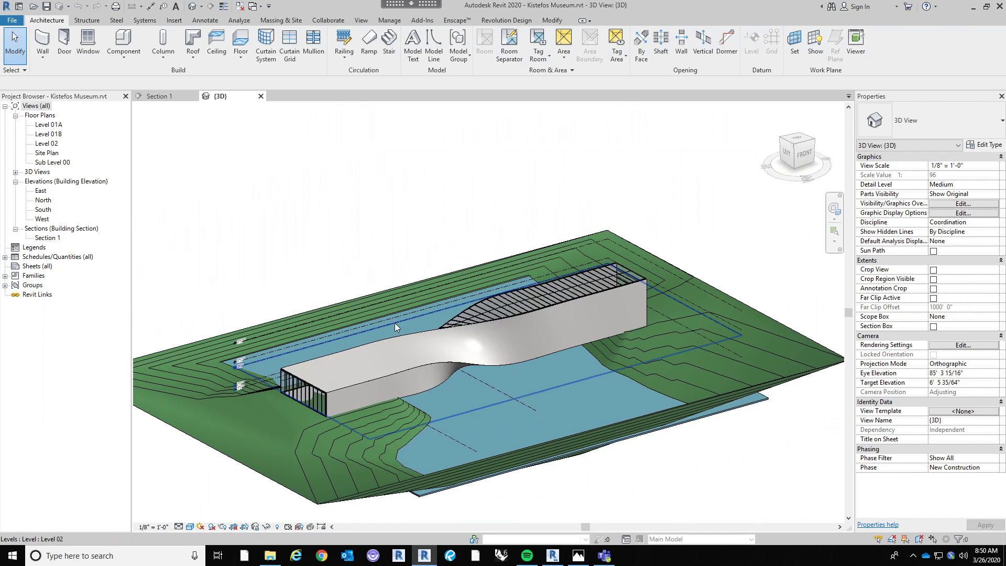
Hide the Levels annotation category in the 3D view's visibility/graphic overrides.
left_click(963, 203)
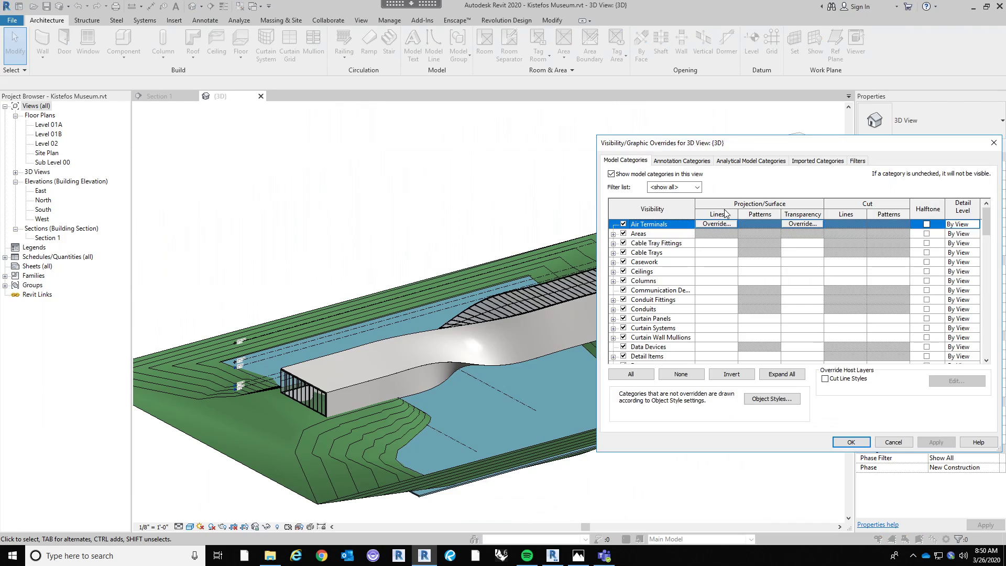
left_click(680, 162)
scroll(978, 272, "down", 20)
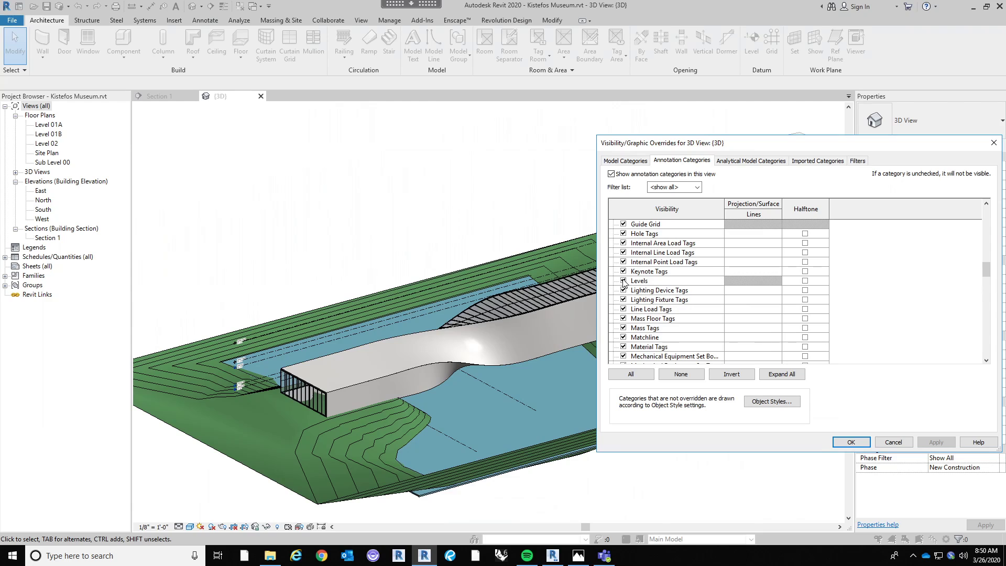
left_click(623, 281)
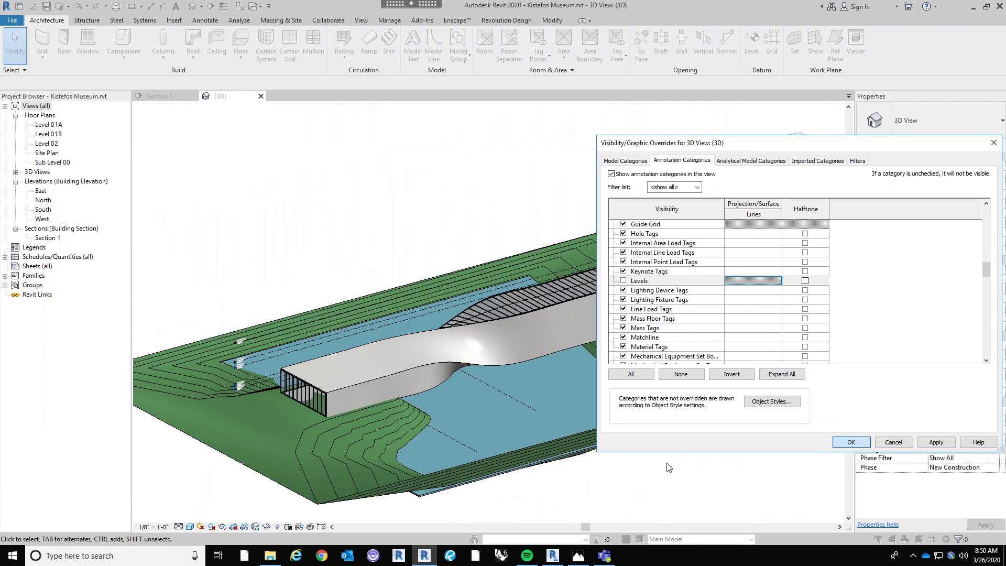
left_click(849, 442)
Examine the twisted museum building, terrain and water from the left elevation and from several angles around the site.
middle_click_drag(783, 459, 597, 352)
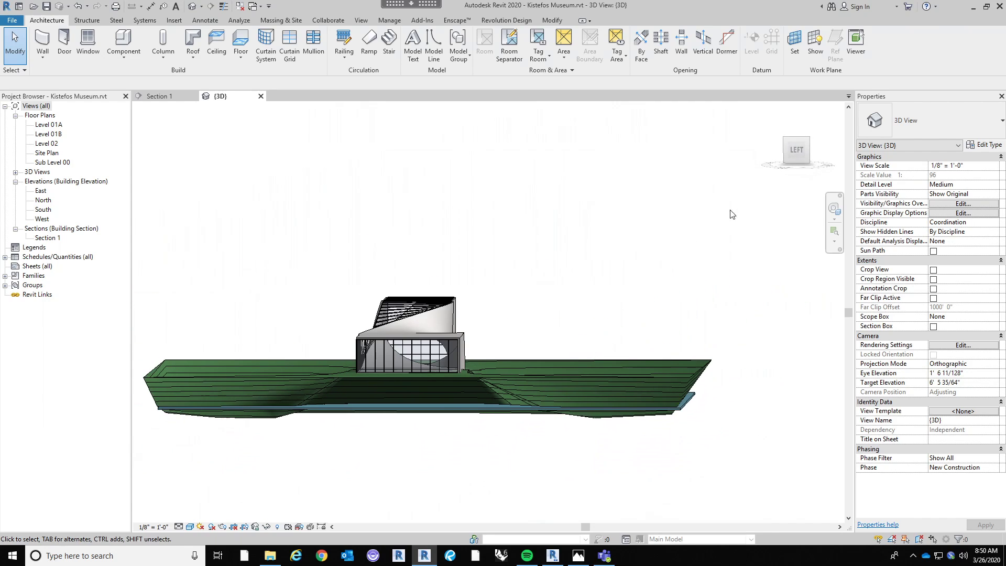
left_click(796, 150)
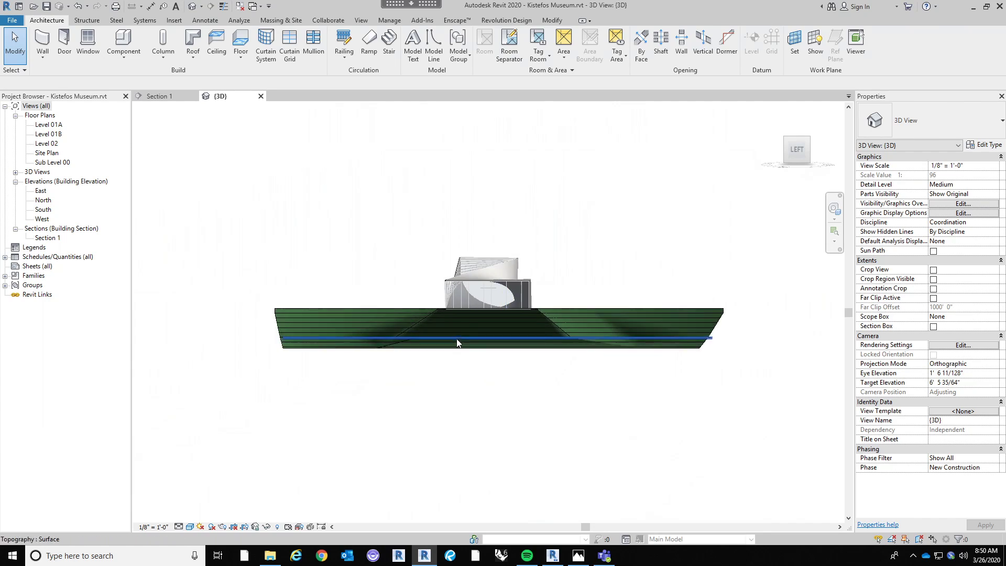
scroll(624, 220, "up", 2)
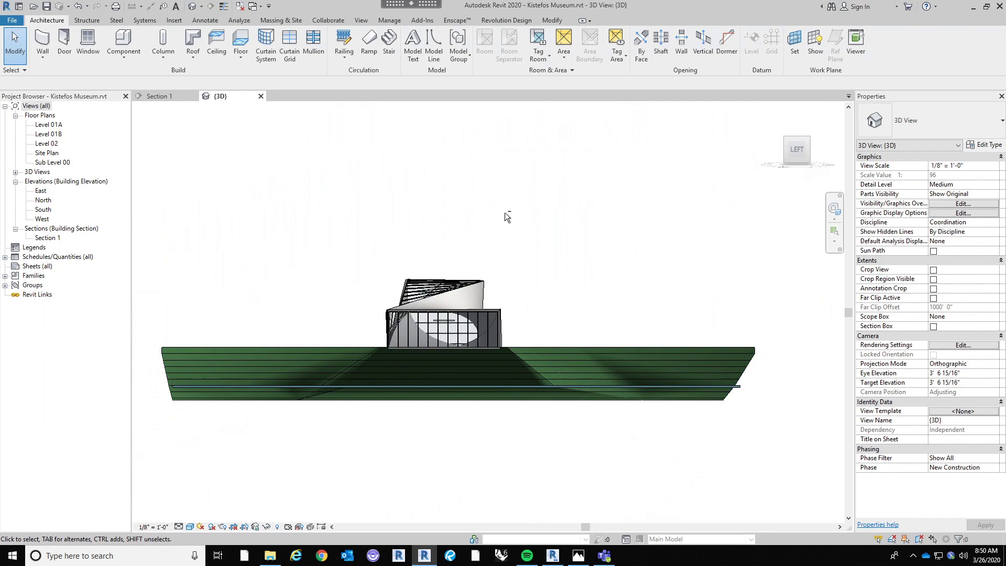
middle_click_drag(506, 215, 640, 385, "shift")
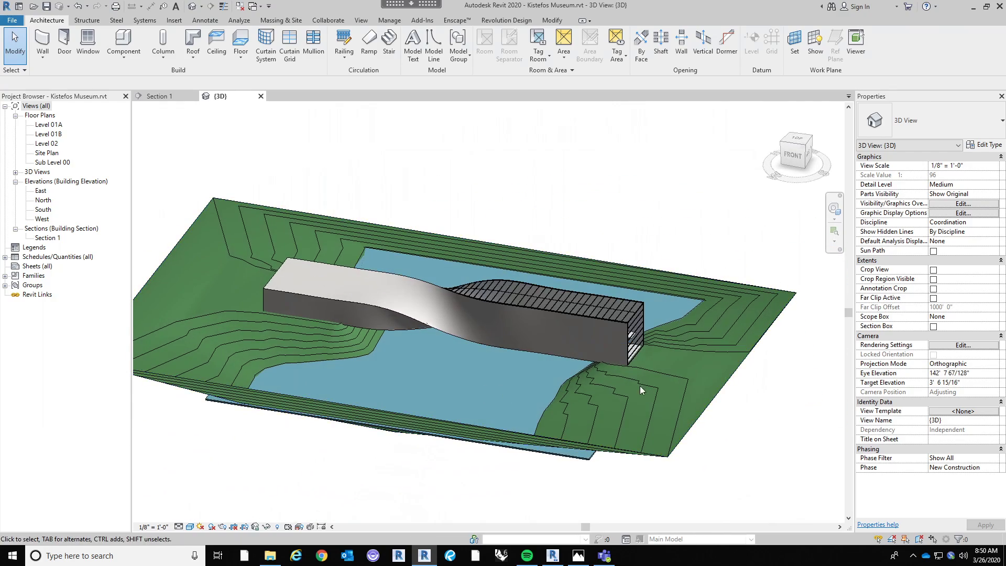
middle_click_drag(481, 344, 533, 350)
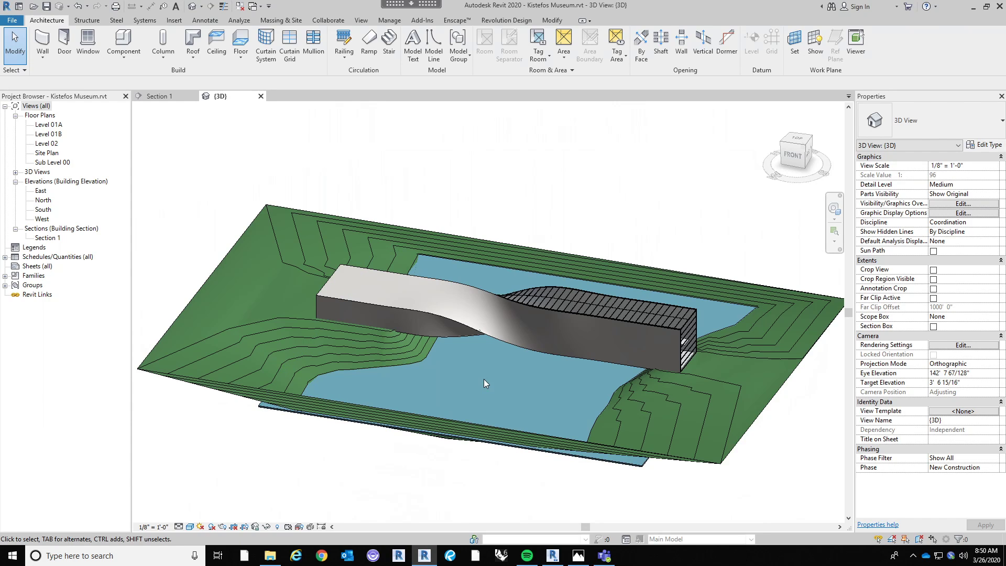
middle_click_drag(455, 424, 180, 343, "shift")
scroll(427, 315, "down", 3)
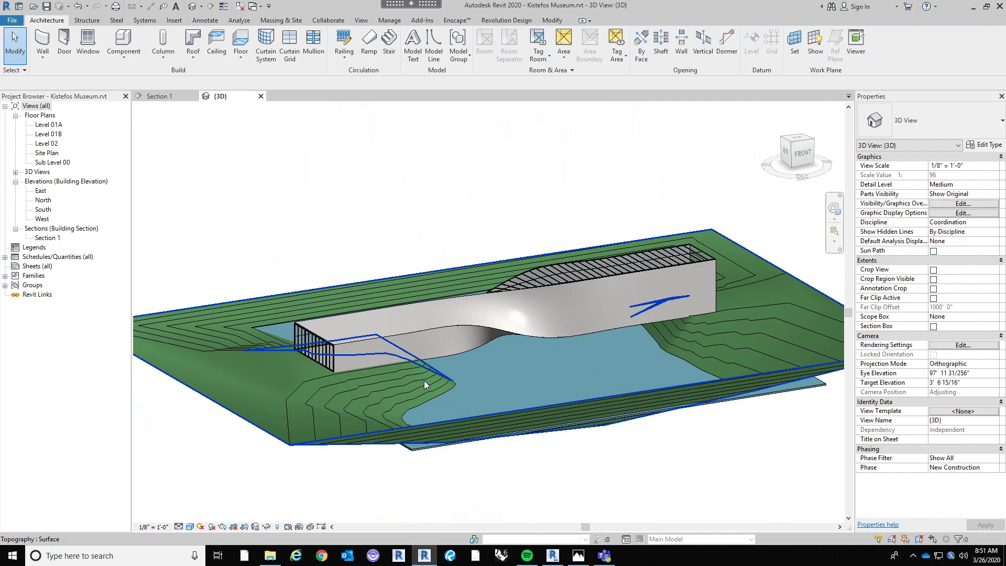
middle_click_drag(425, 385, 524, 433, "shift")
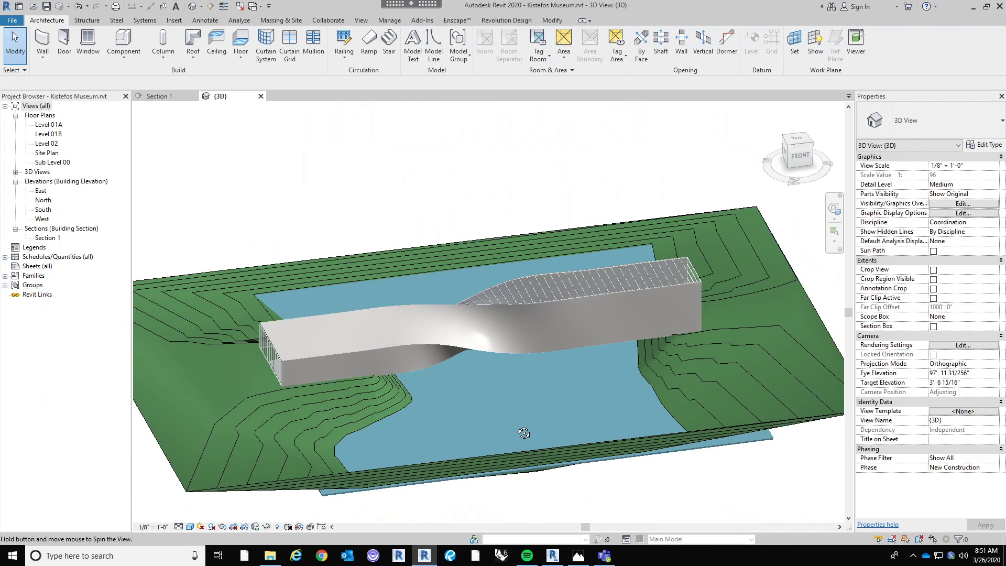
scroll(516, 421, "down", 3)
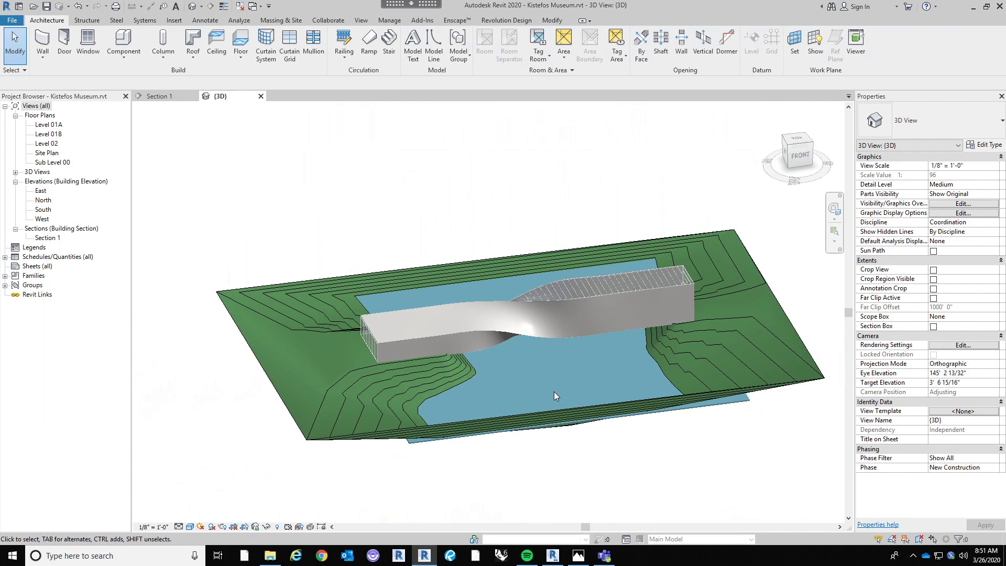
middle_click_drag(554, 391, 658, 425)
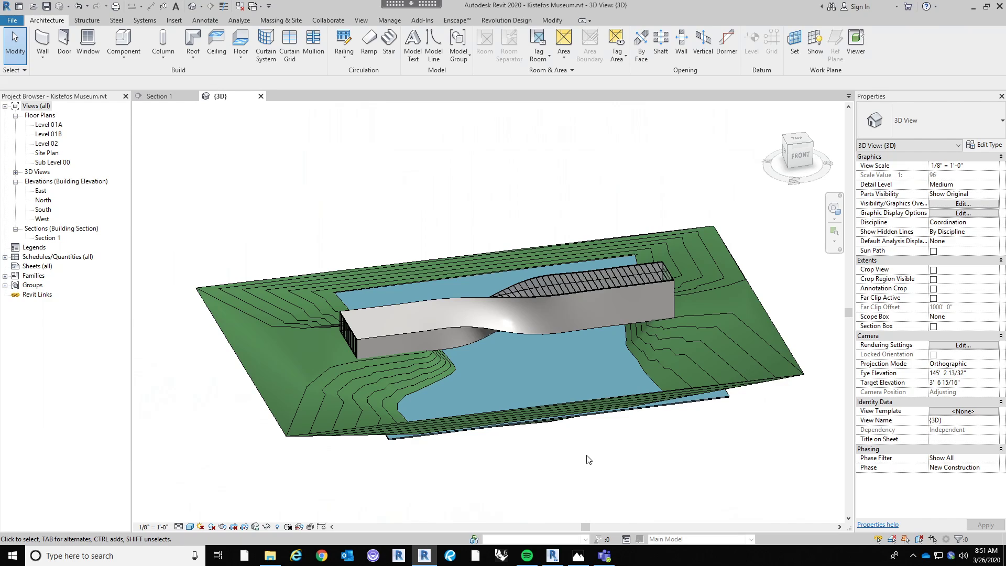
middle_click_drag(589, 459, 556, 327)
middle_click_drag(480, 299, 332, 322, "shift")
middle_click_drag(586, 345, 503, 376, "shift")
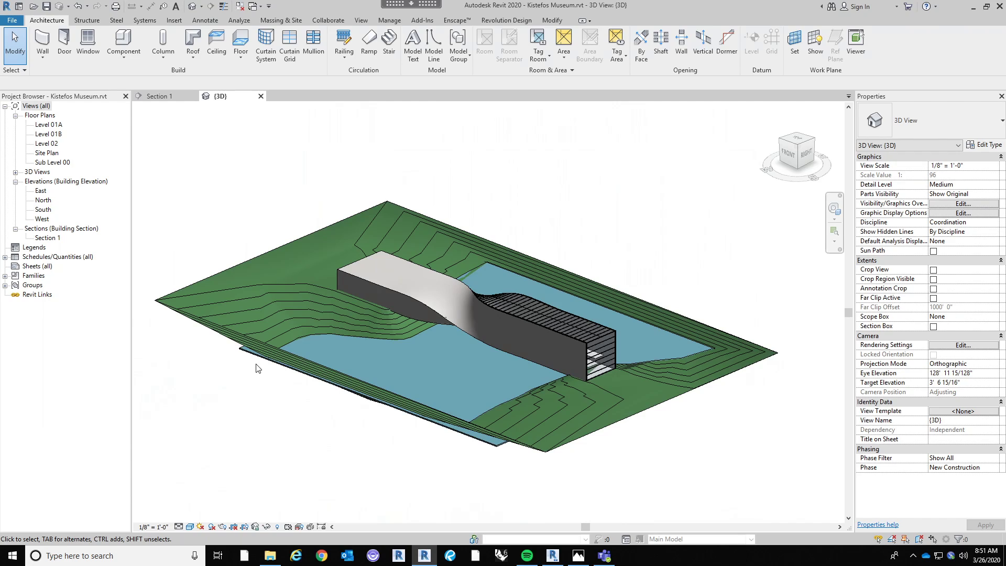
Enable worksharing, placing levels and grids in Shared Levels and Grids and all remaining elements in a workset named BUILDING - CORE.
left_click(328, 21)
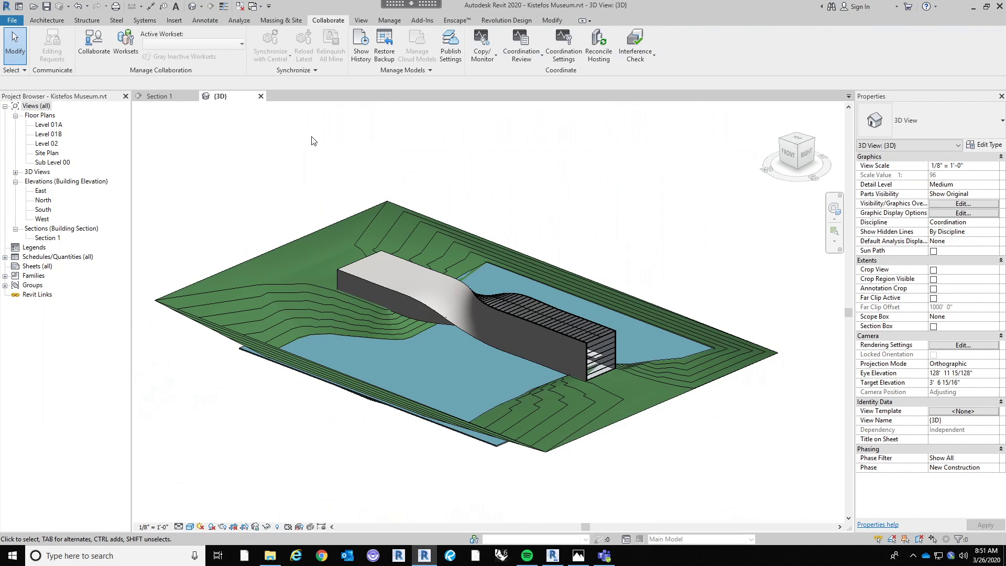
left_click(125, 44)
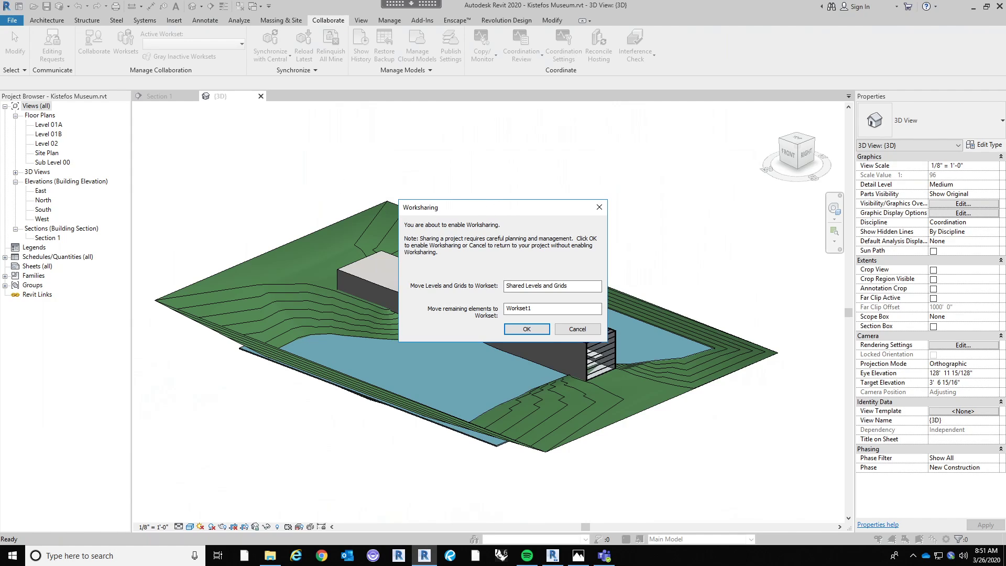
left_click_drag(505, 210, 455, 207)
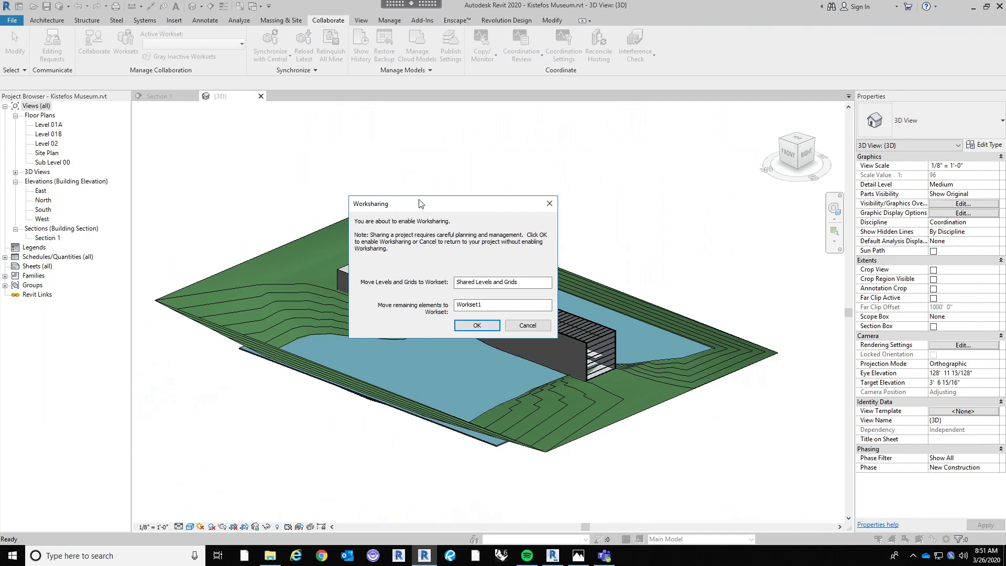
left_click_drag(420, 202, 447, 185)
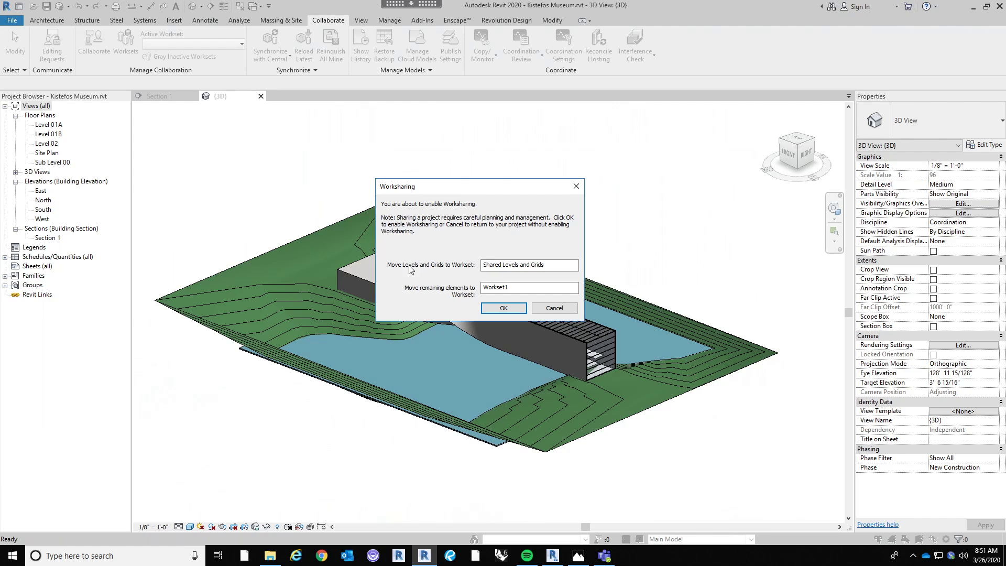
left_click_drag(494, 287, 509, 287)
type("BUILDING - CORE")
key("Return")
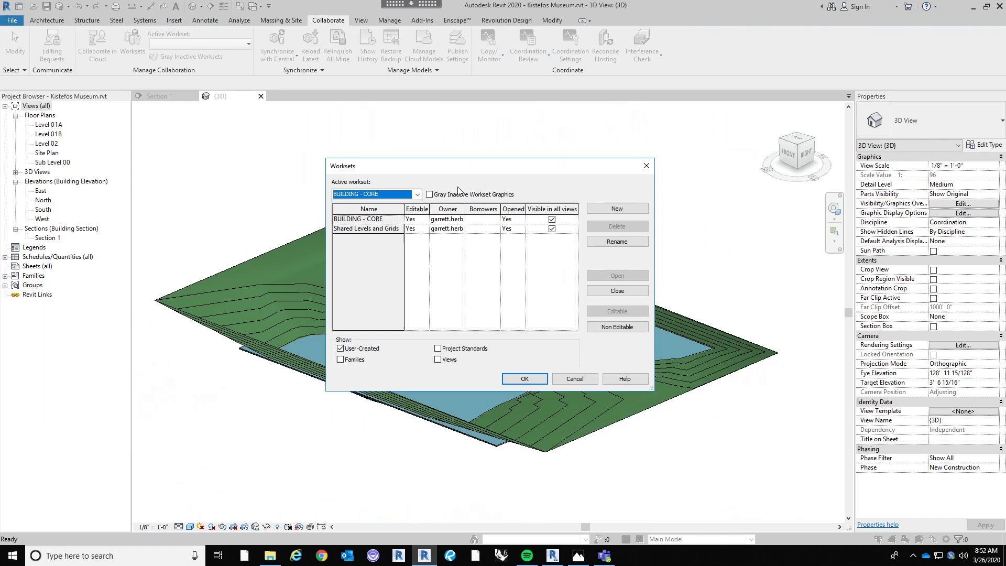
Create a new workset named SITE that is visible in all views.
left_click_drag(461, 172, 490, 189)
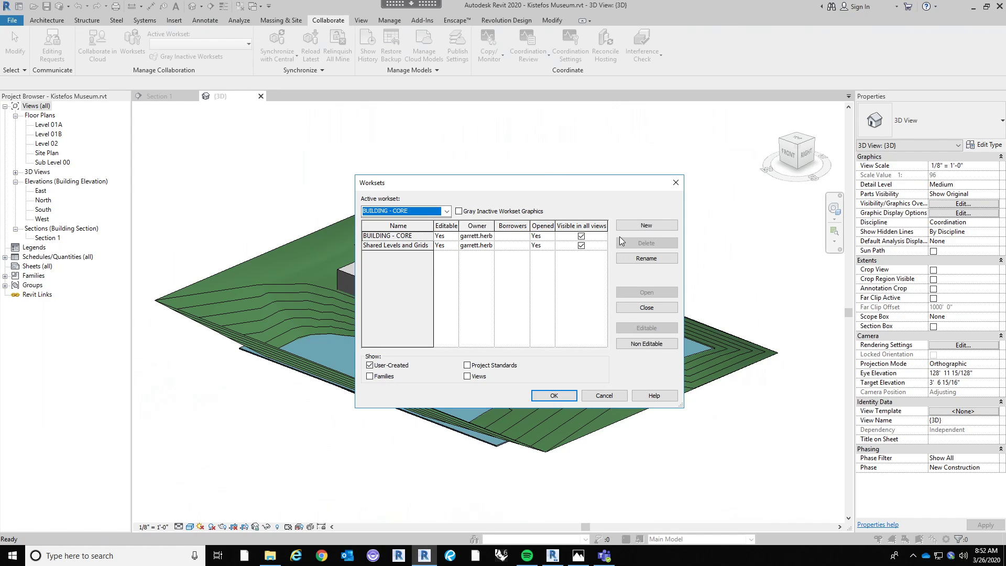
left_click(645, 227)
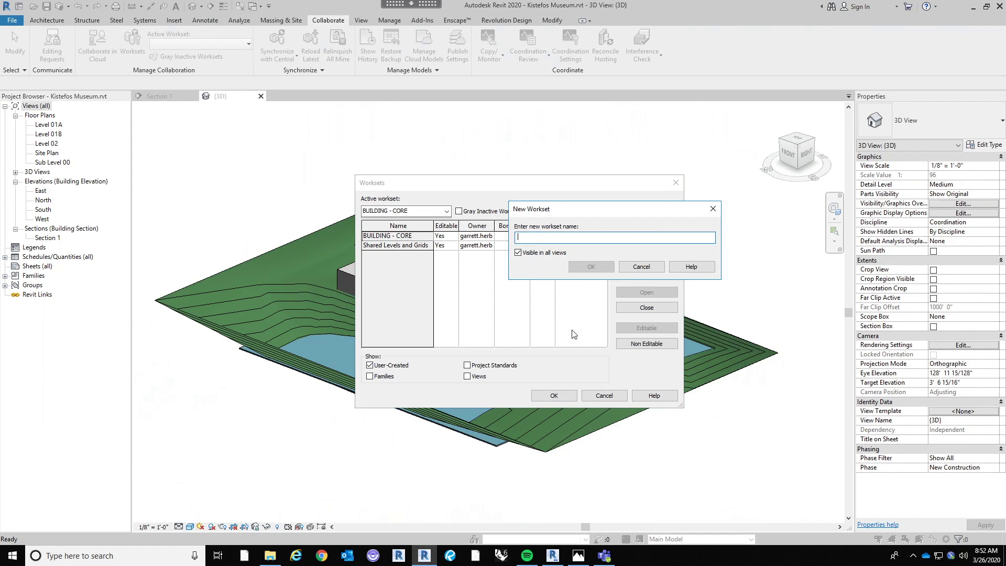
type("SITE")
key("Return")
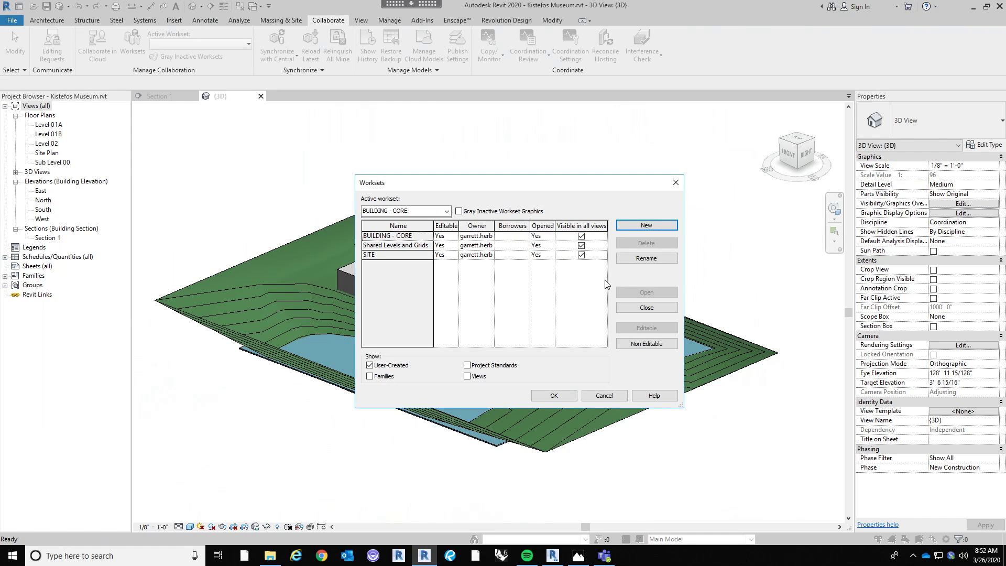
Add a workset named BUILDING - SKIN, visible in all views.
left_click(642, 225)
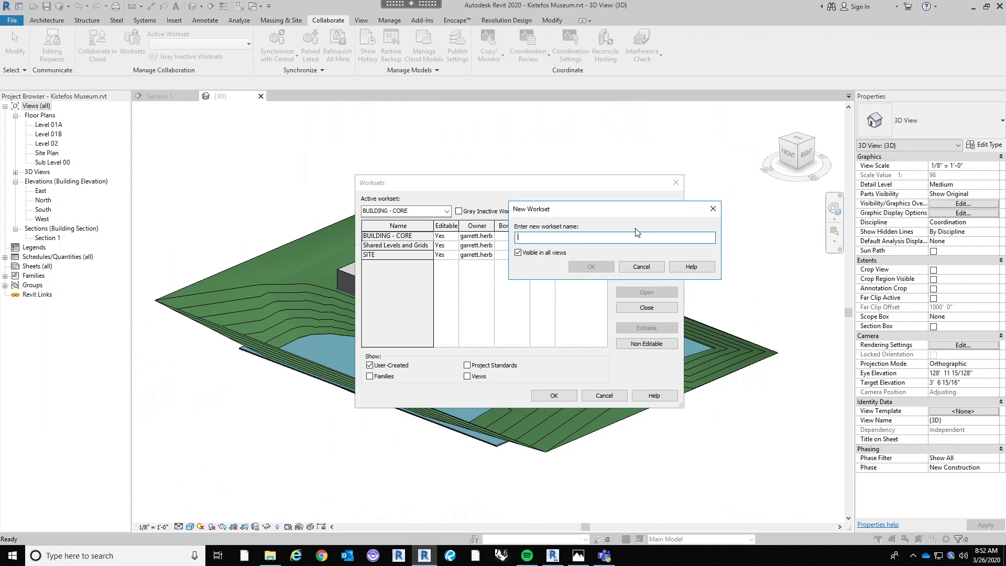
type("SK")
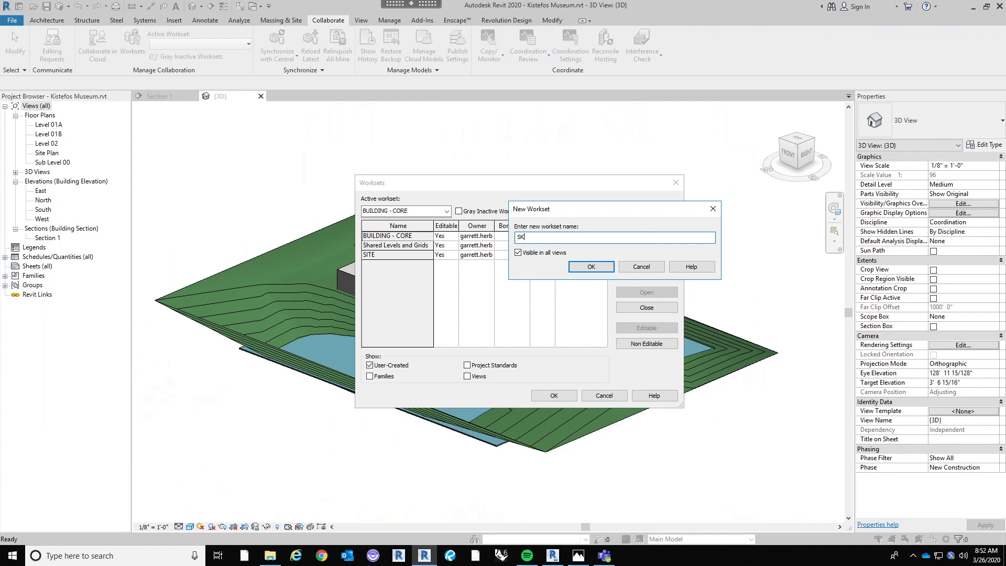
key("BackSpace")
key("BackSpace")
type("BUILDING - SKIN")
key("Return")
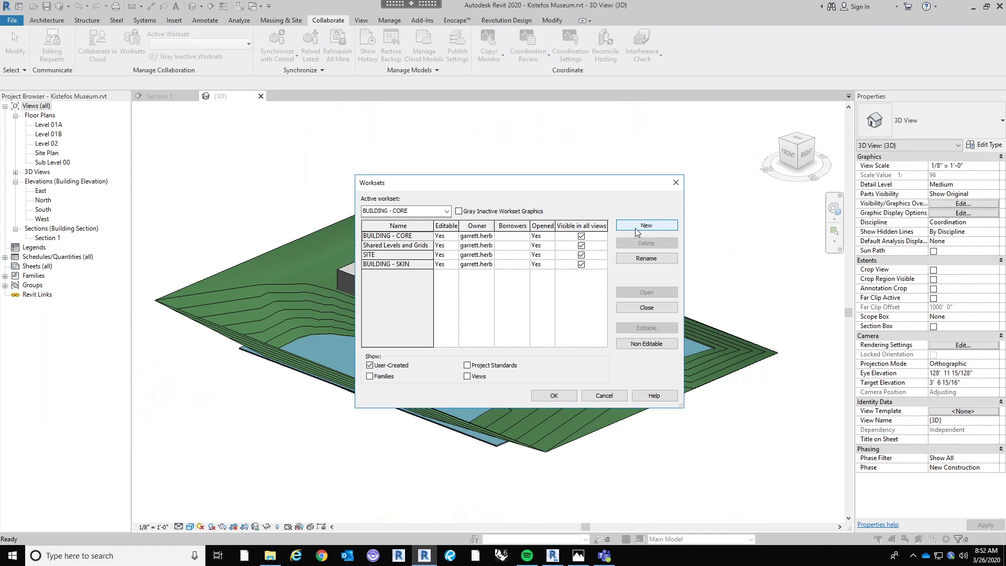
Add a workset named BUILDING - STRUCTURE, visible in all views.
left_click_drag(505, 187, 511, 193)
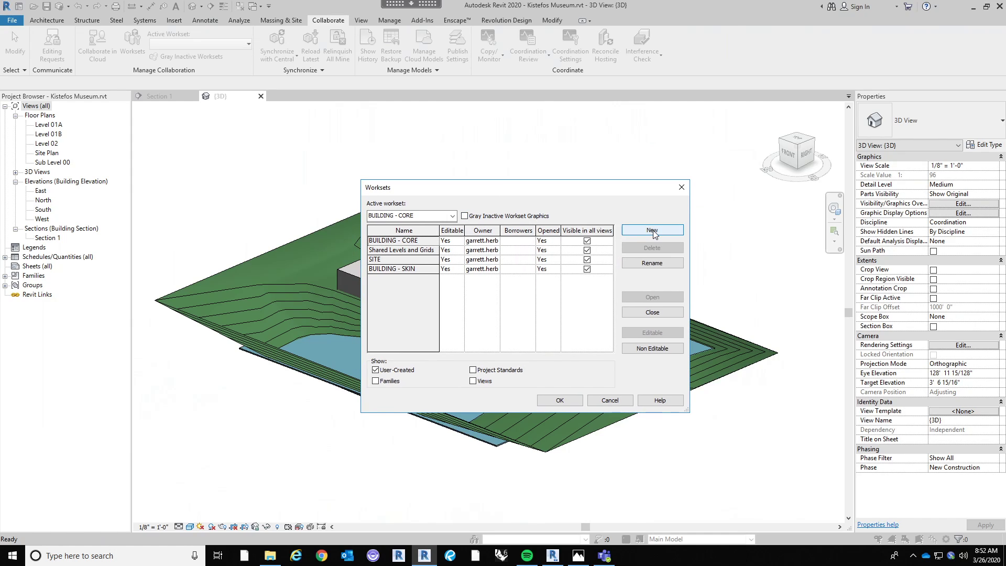
left_click(651, 230)
type("BUILD")
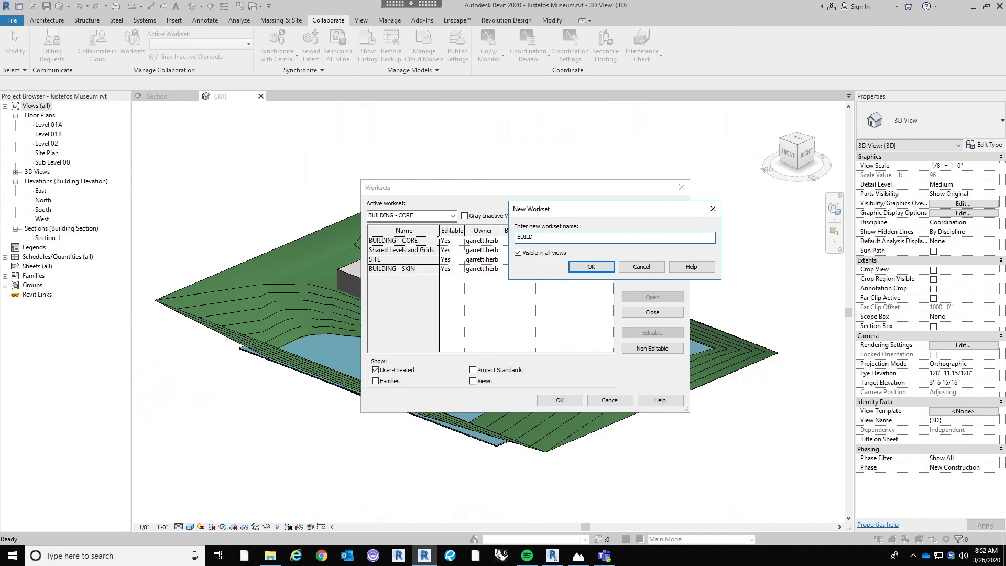
type("ING - STRUCTURE")
key("Return")
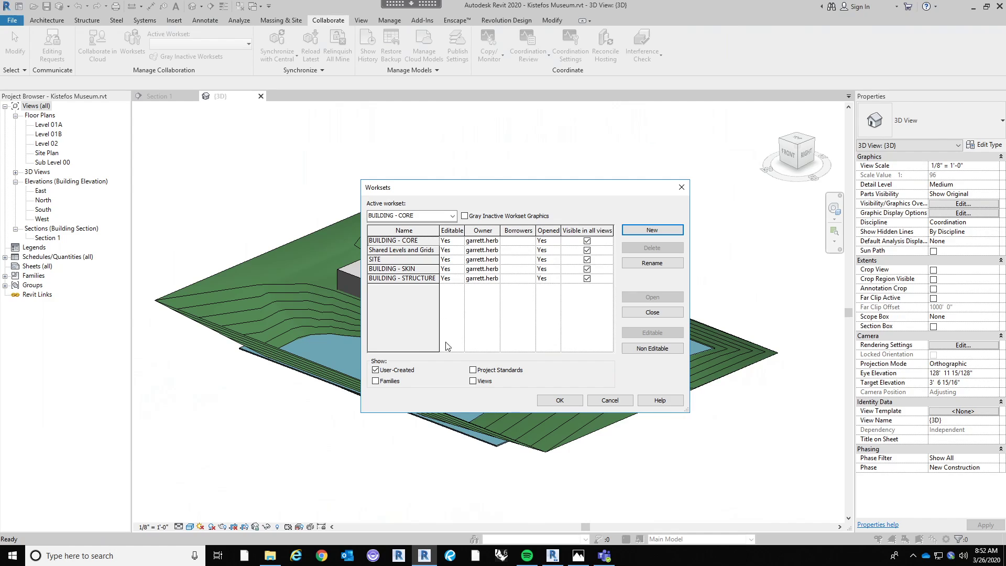
Try to make the BUILDING - CORE workset non-editable.
left_click(460, 254)
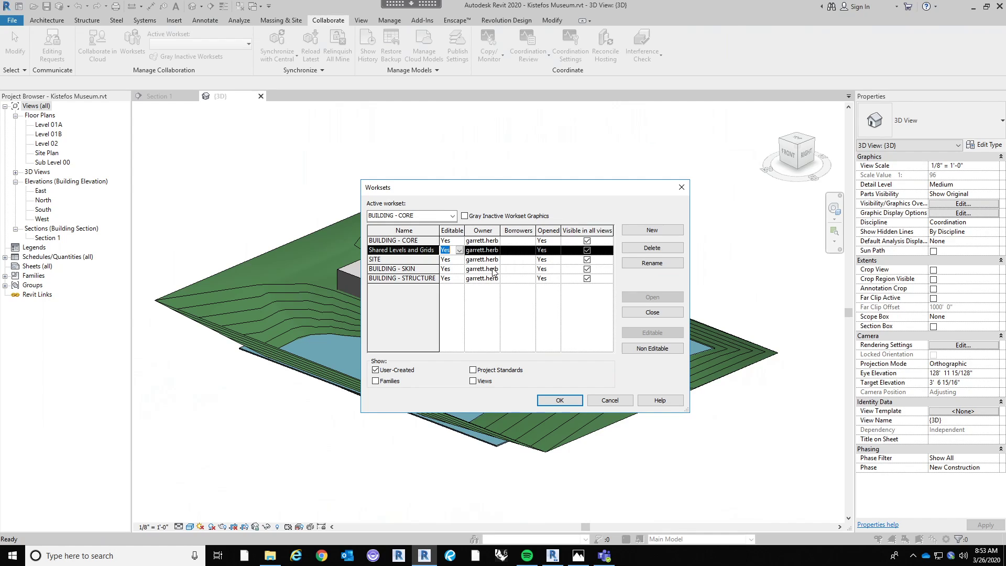
left_click(409, 241)
left_click(459, 241)
left_click(454, 259)
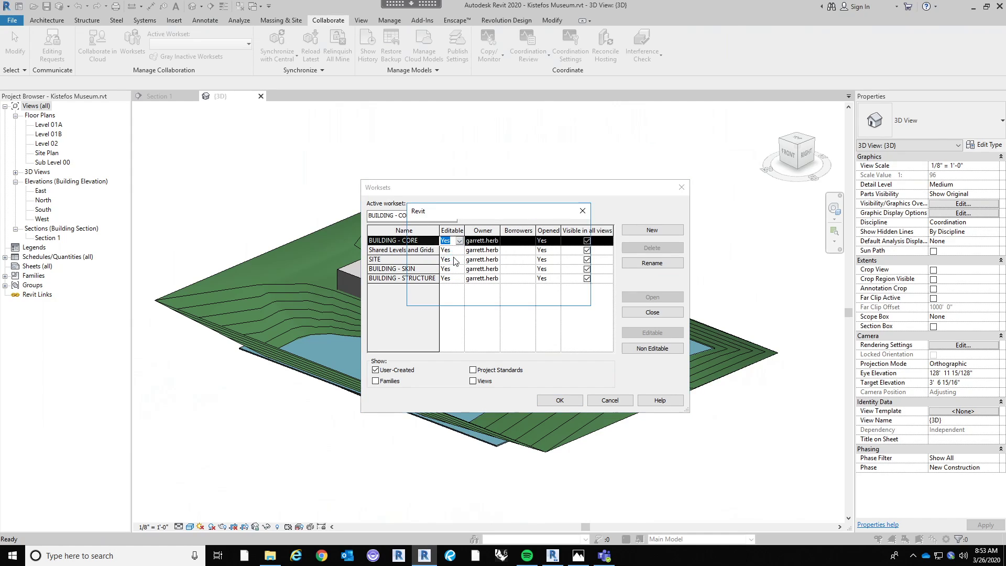
left_click(570, 297)
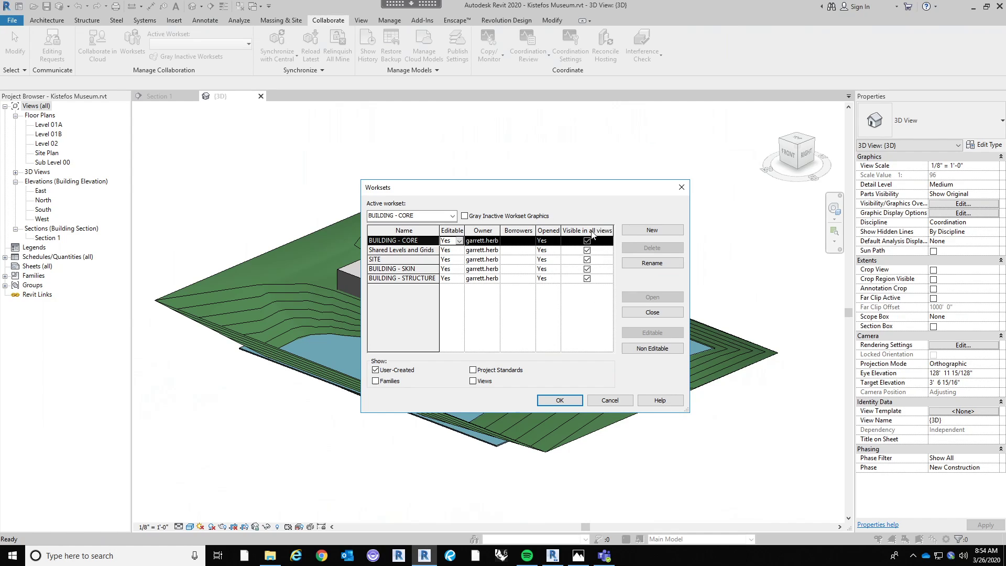
Turn off Visible in all views for the SITE workset and accept the worksets without making BUILDING - STRUCTURE active.
left_click(397, 259)
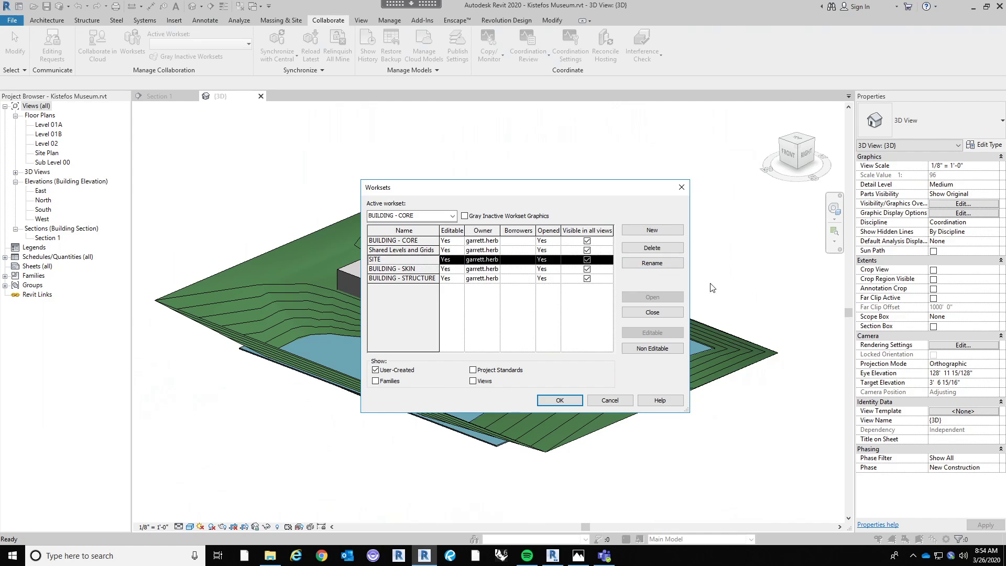
left_click(586, 261)
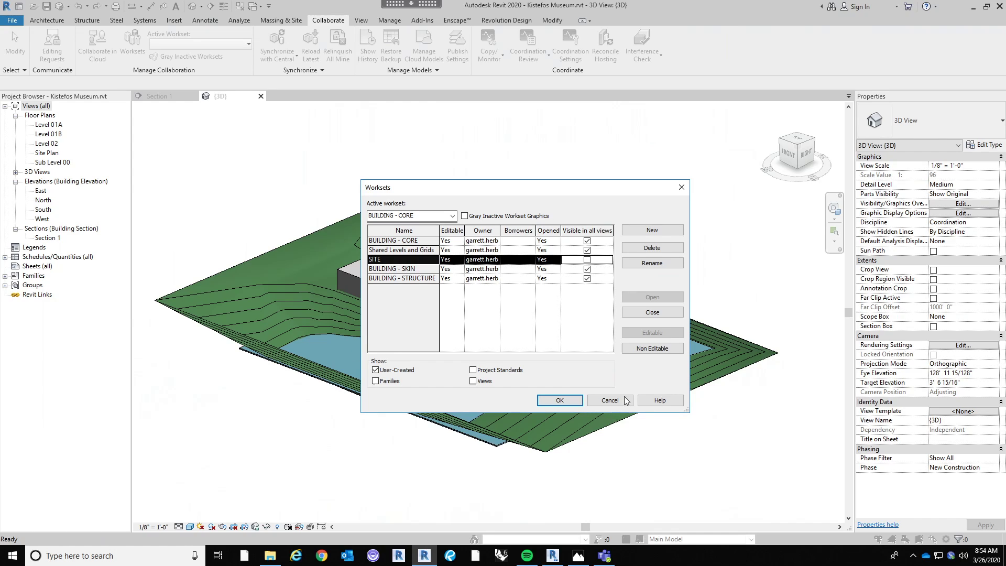
left_click(567, 403)
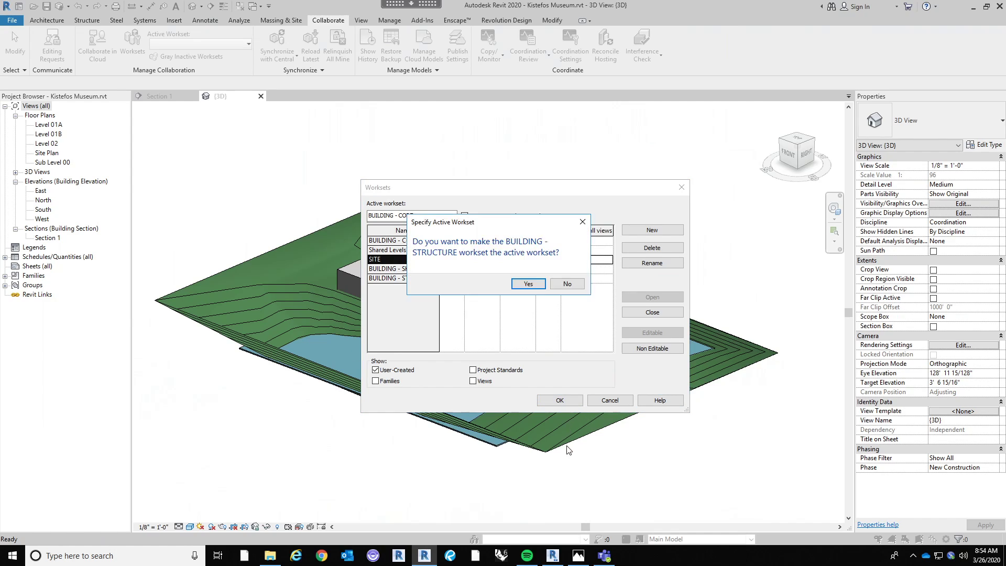
left_click(563, 285)
key("Return")
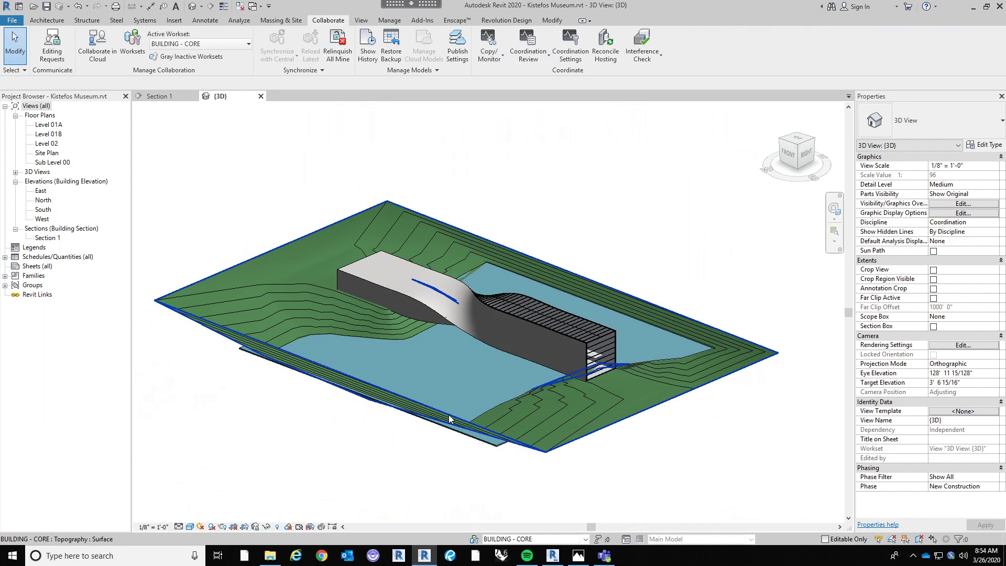
Select the terrain and water surfaces around the building and assign them to the SITE workset.
scroll(244, 332, "up", 2)
middle_click_drag(295, 361, 732, 423, "shift")
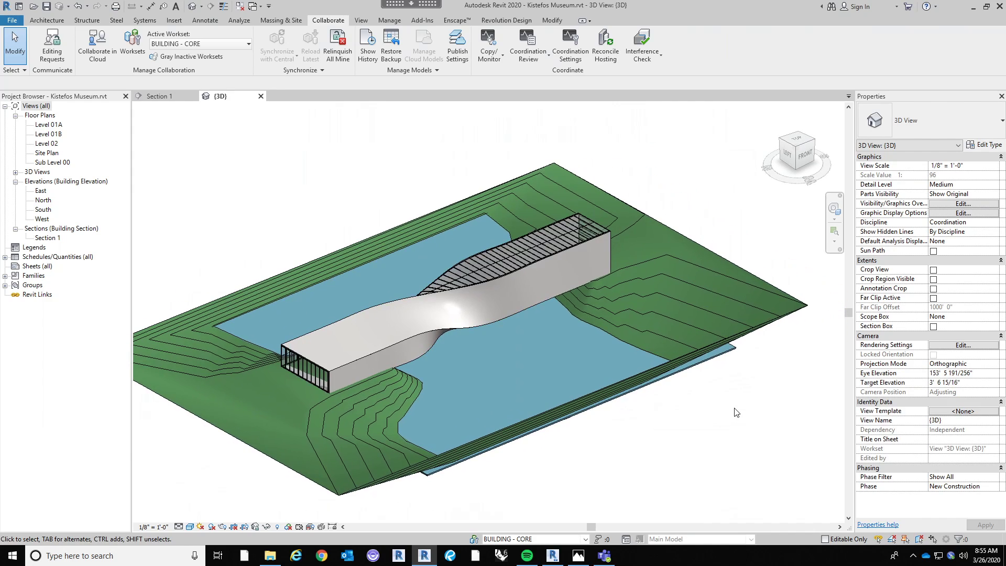
left_click_drag(760, 412, 642, 461)
middle_click_drag(658, 443, 664, 411, "shift")
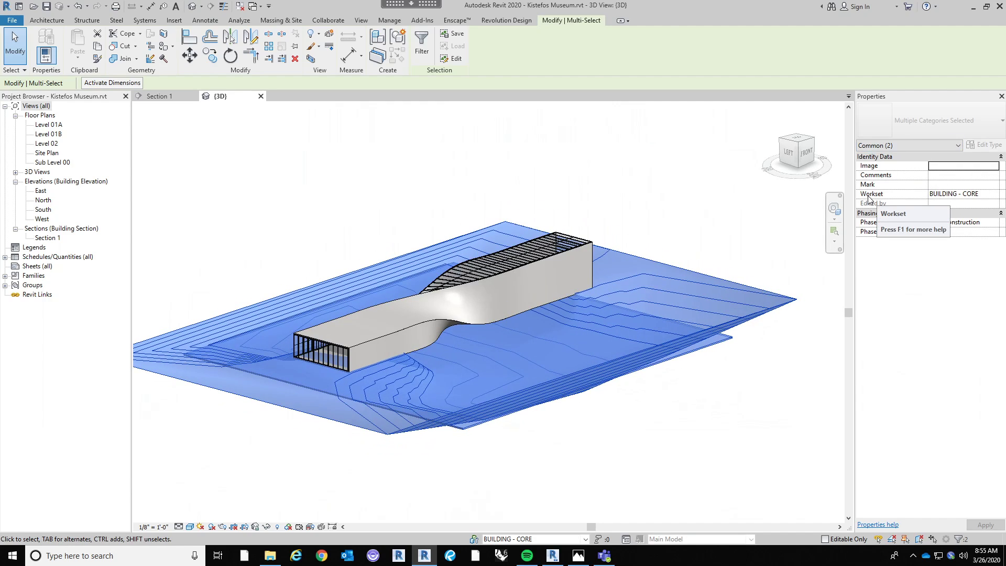
left_click(995, 195)
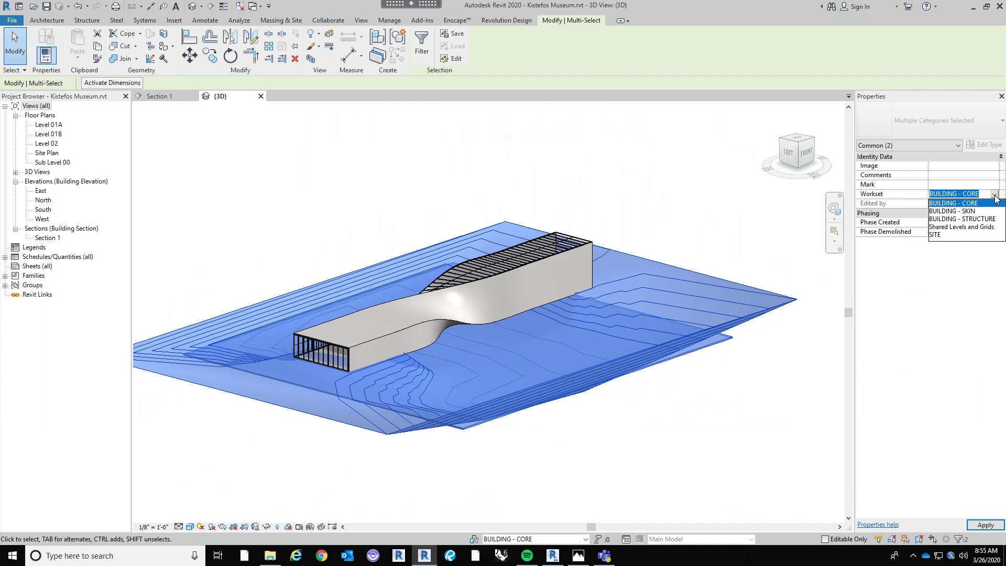
left_click(950, 236)
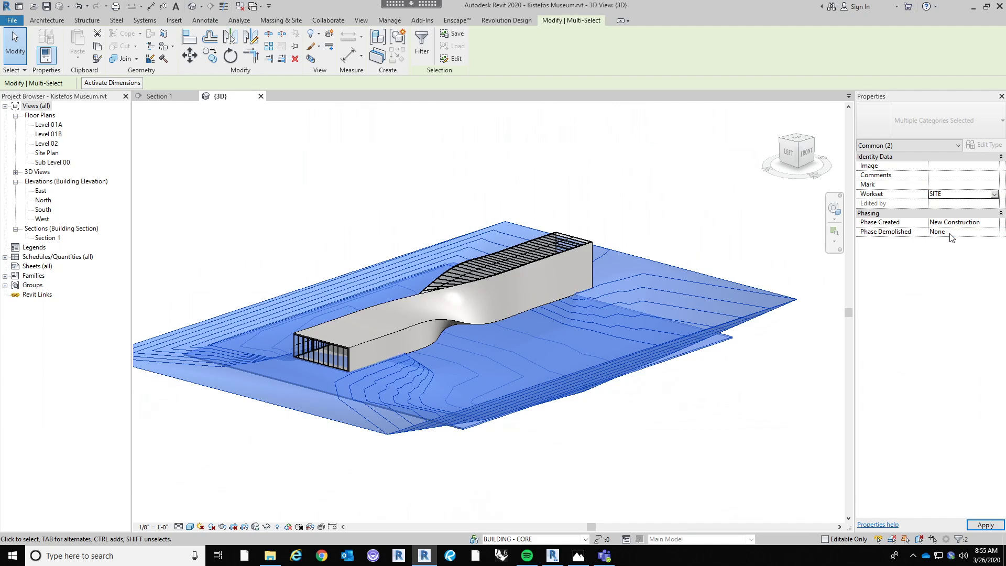
left_click(766, 276)
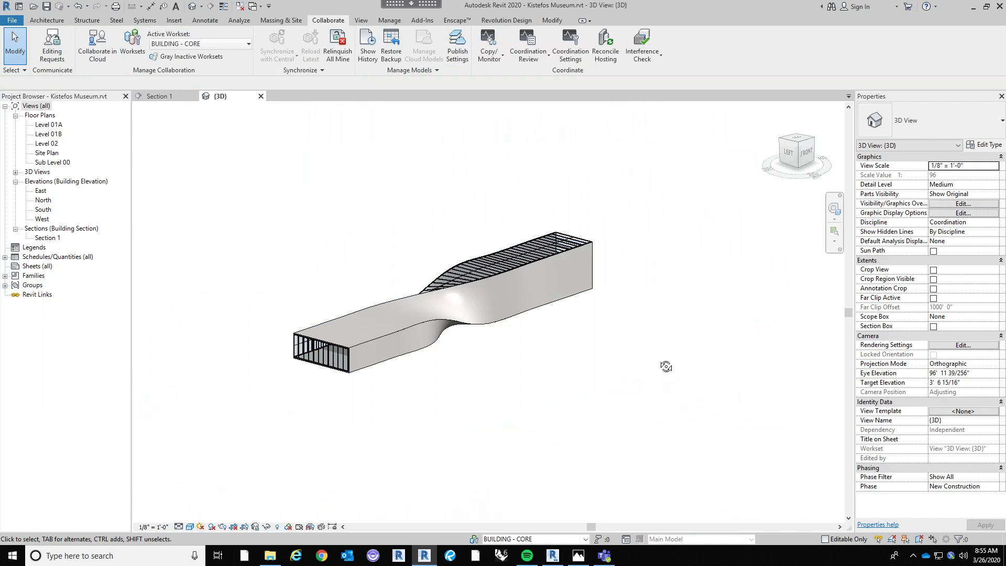
Review the Show, Hide and Use Global Setting options for the SITE workset in the 3D view's visibility overrides.
middle_click_drag(666, 366, 585, 249, "shift")
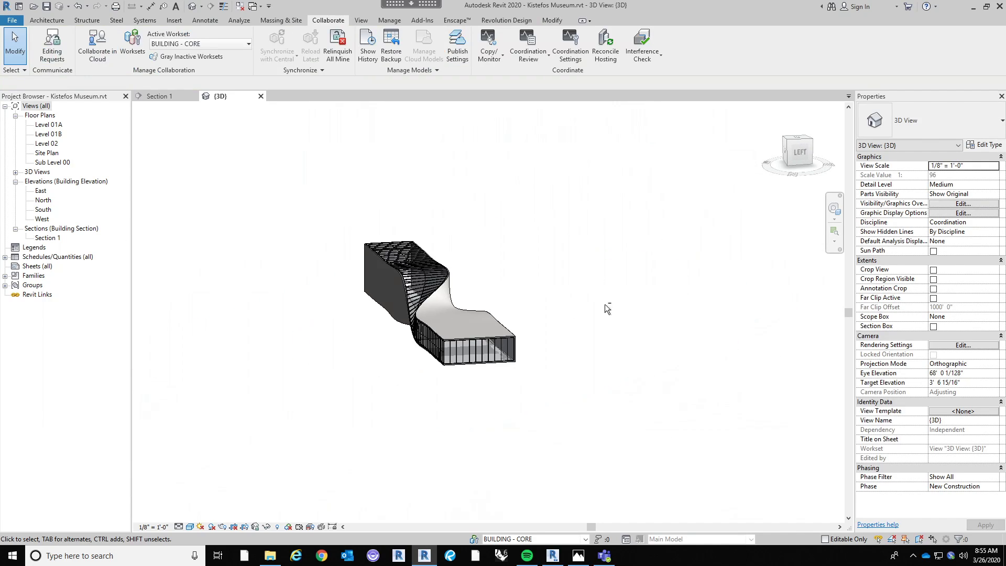
middle_click_drag(607, 309, 478, 382, "shift")
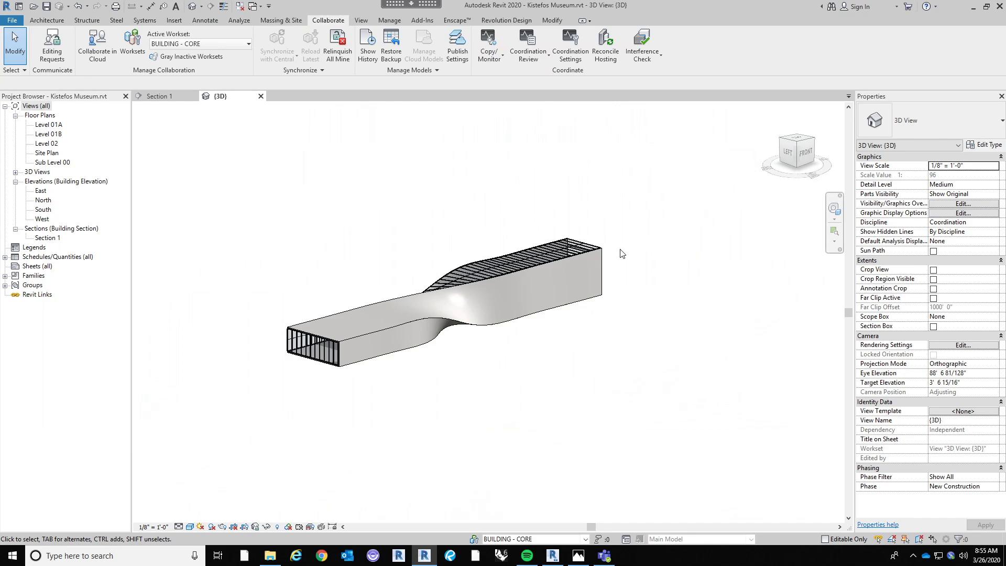
left_click(959, 205)
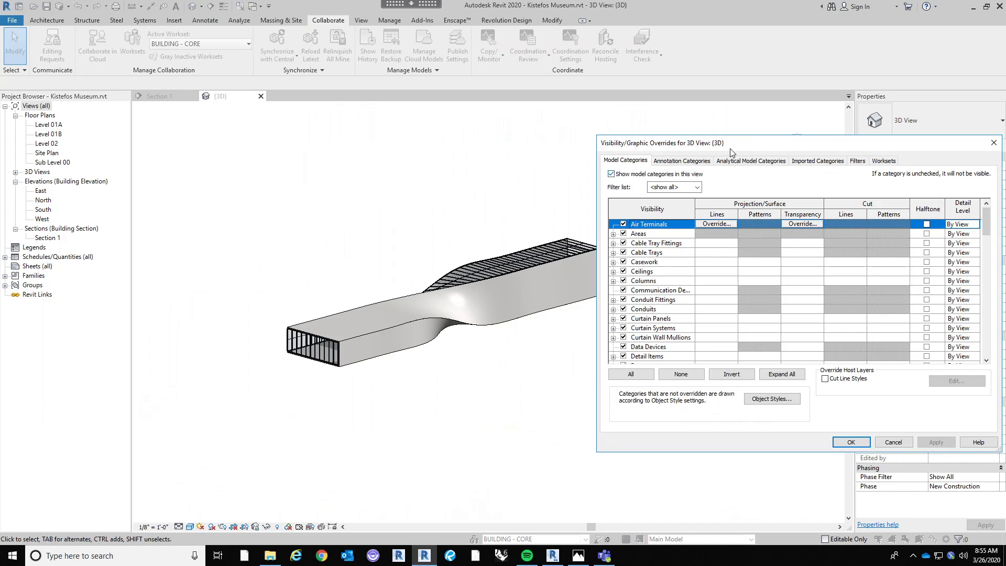
left_click_drag(731, 152, 397, 147)
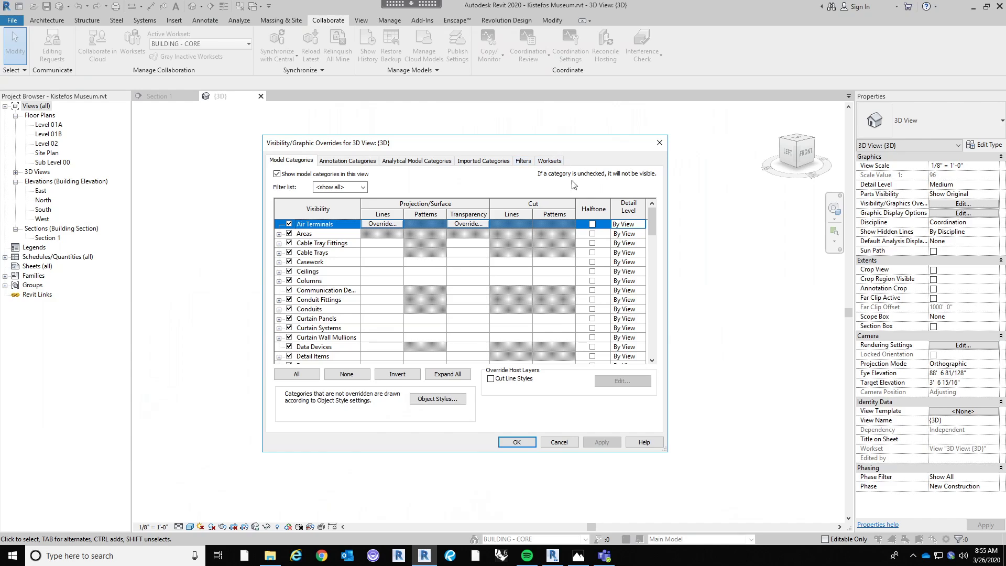
left_click(557, 160)
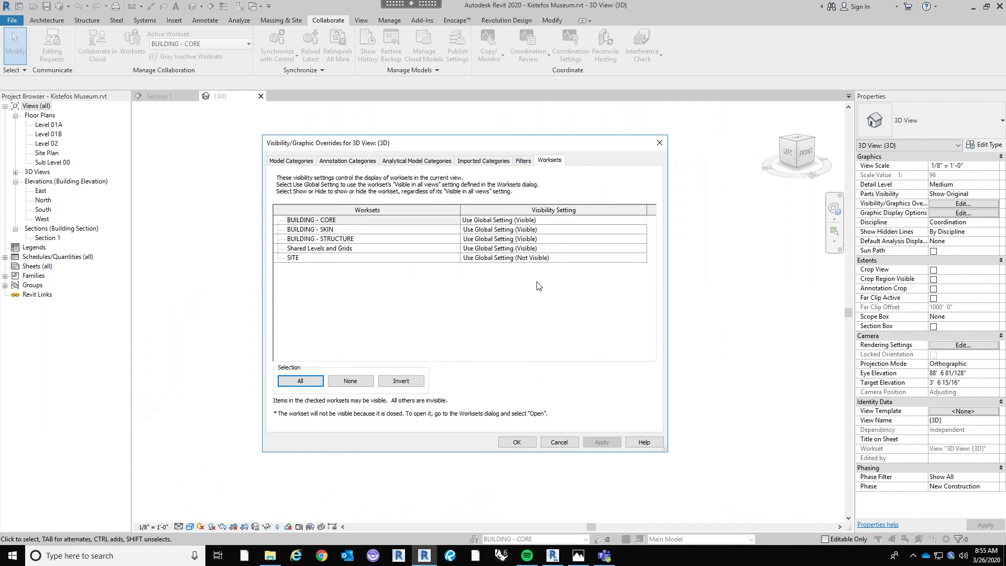
left_click(644, 260)
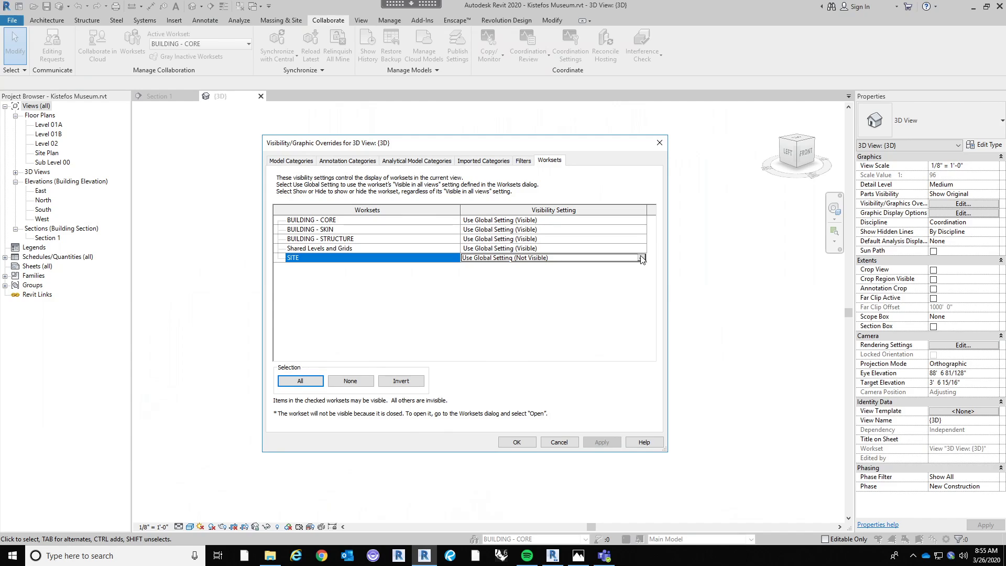
left_click(642, 258)
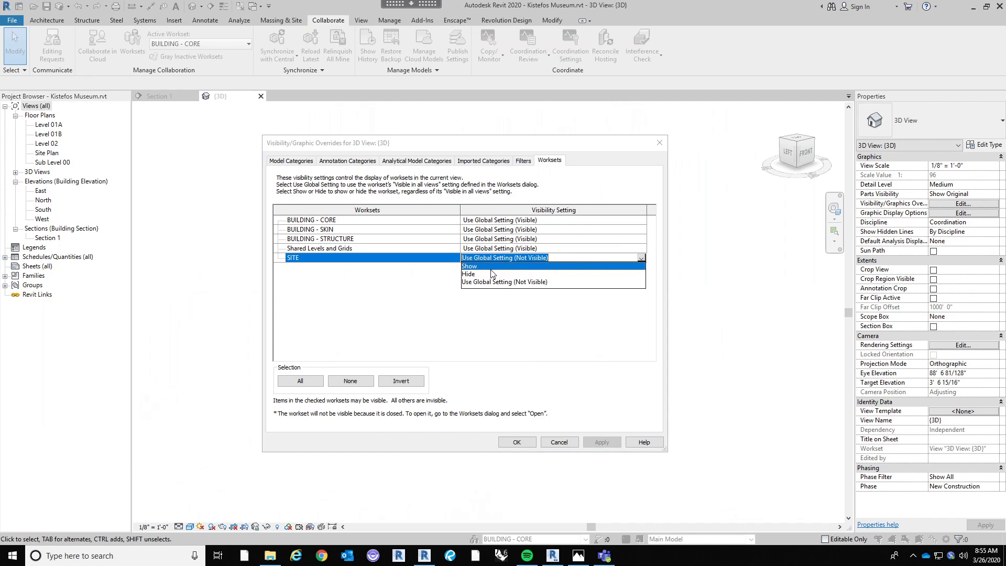
left_click(471, 266)
left_click(517, 442)
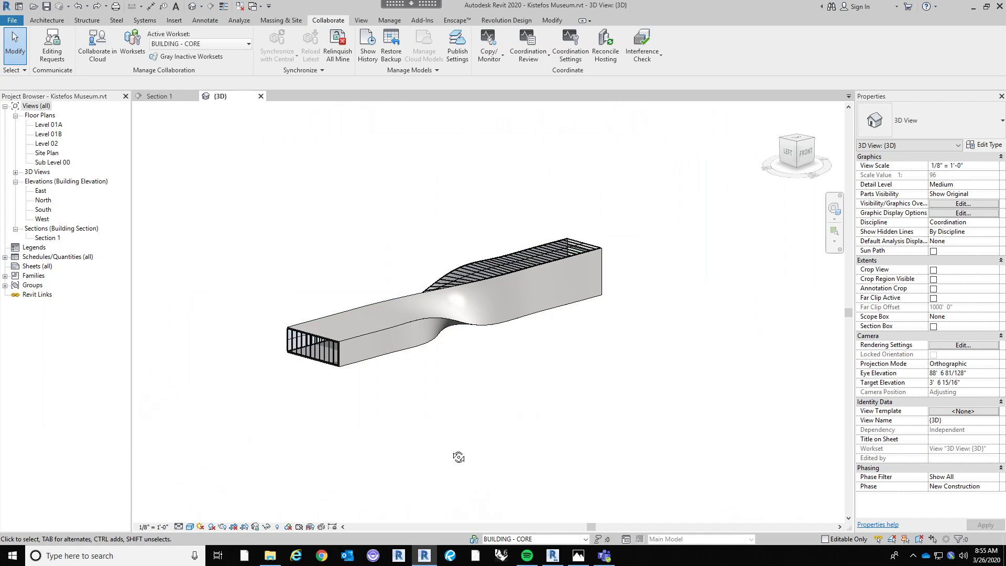
Select all elements of the museum building in the 3D view and open the selection filter.
middle_click_drag(458, 457, 511, 380, "shift")
scroll(519, 380, "up", 3)
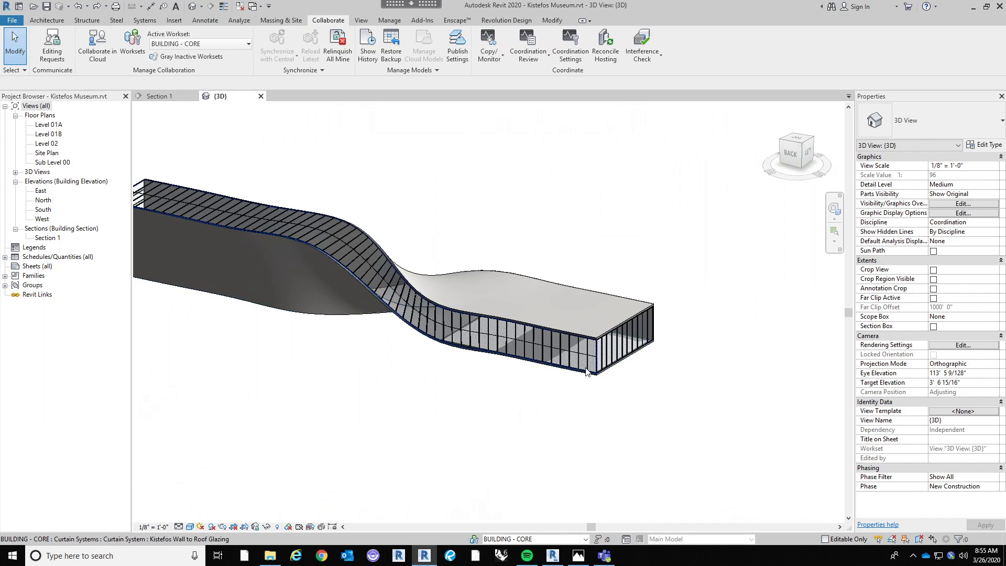
middle_click_drag(641, 380, 649, 387, "shift")
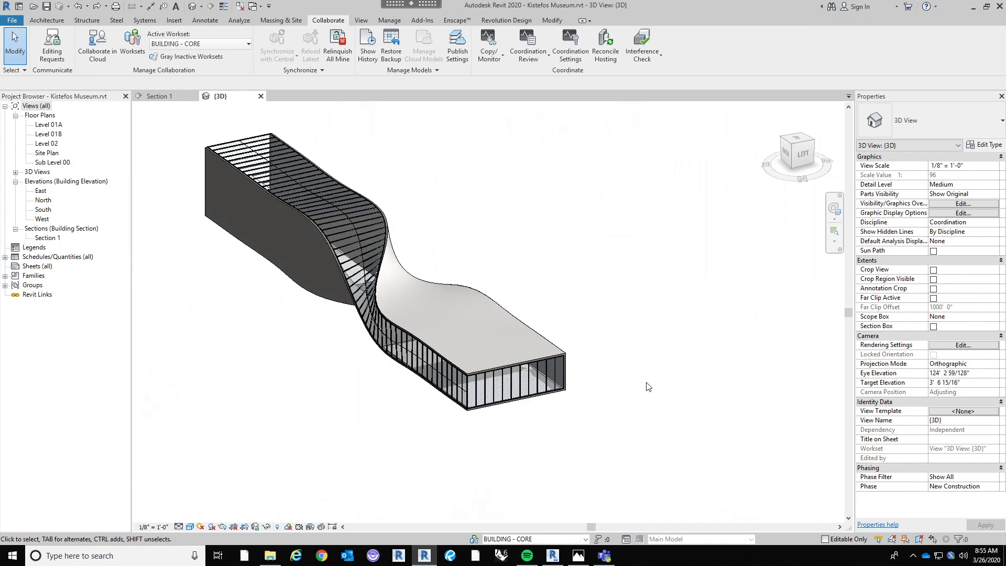
scroll(648, 391, "down", 2)
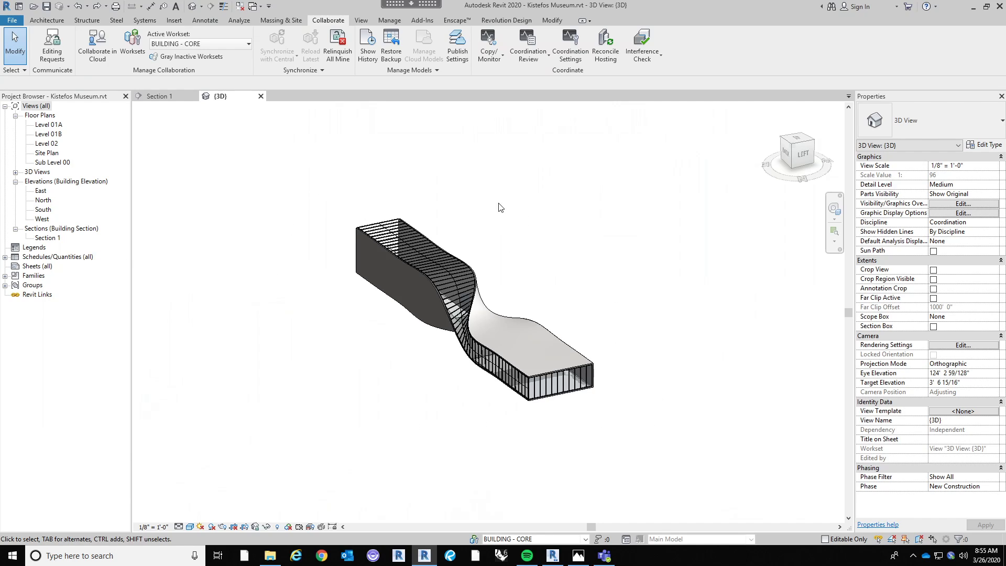
left_click_drag(606, 433, 322, 198)
left_click(419, 42)
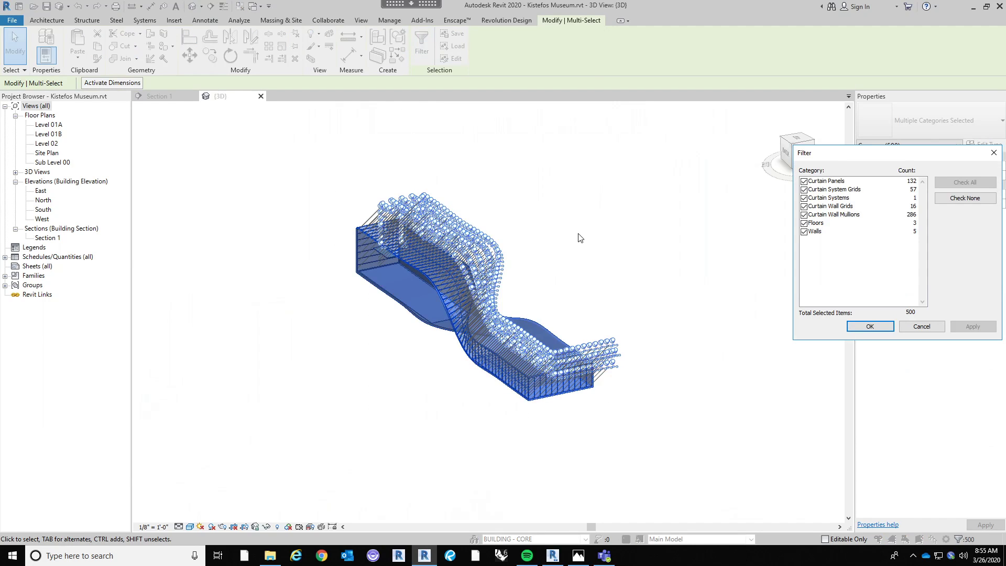
left_click_drag(913, 157, 241, 242)
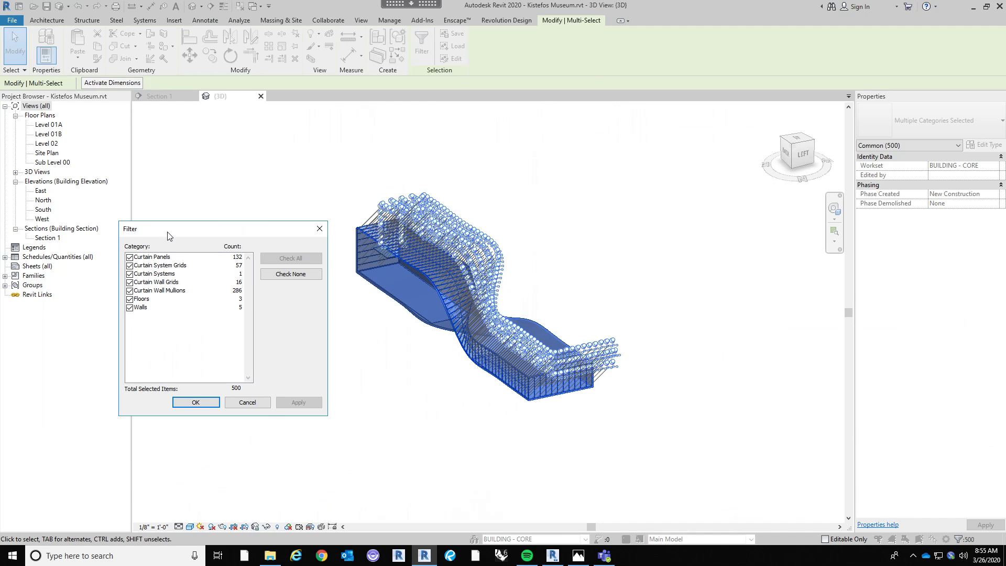
left_click_drag(167, 235, 178, 218)
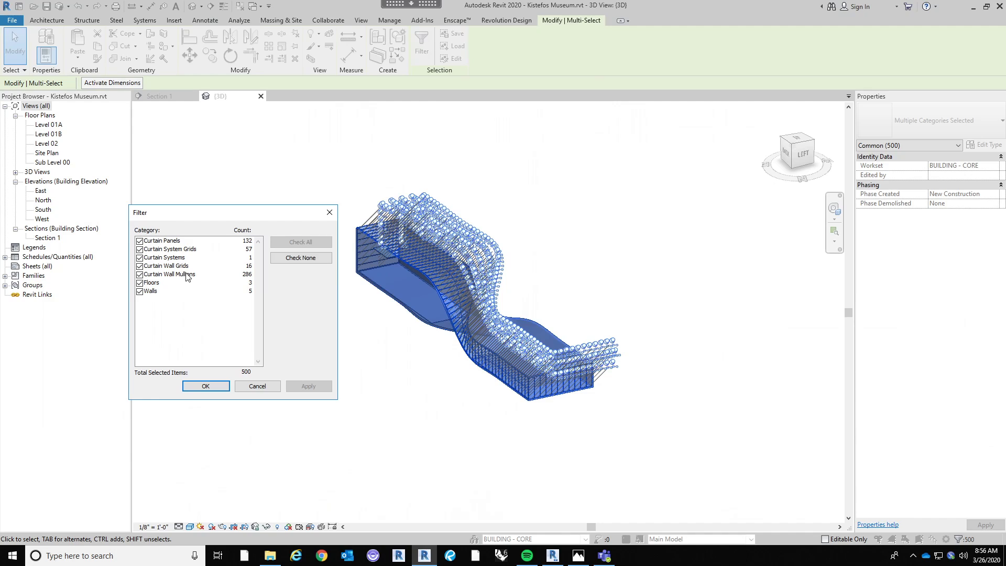
Filter the selection to Curtain Systems and Walls only, excluding curtain panels, grids, mullions and floors.
left_click(139, 274)
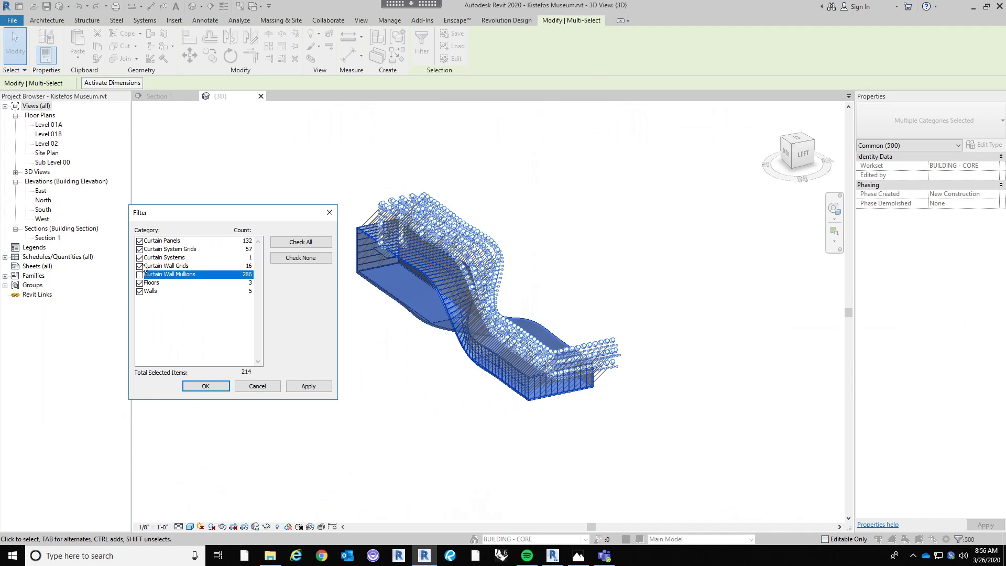
left_click(139, 266)
left_click(140, 248)
left_click(139, 241)
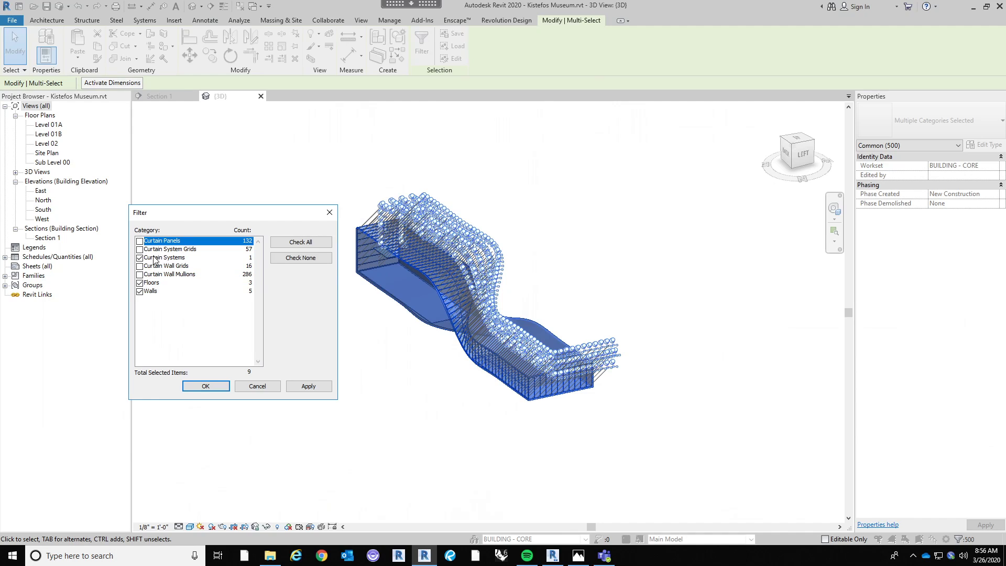
left_click(139, 258)
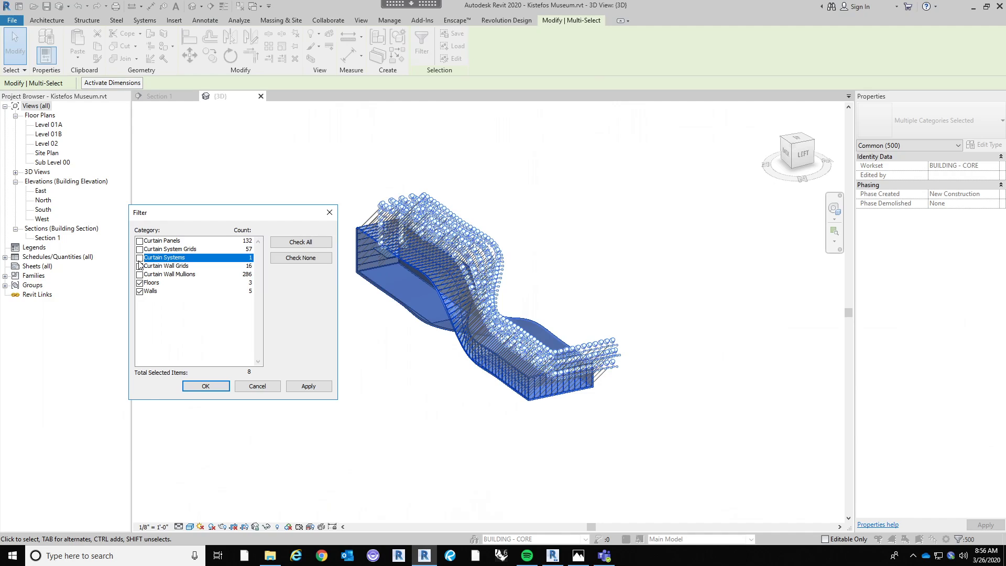
left_click(139, 258)
left_click(139, 283)
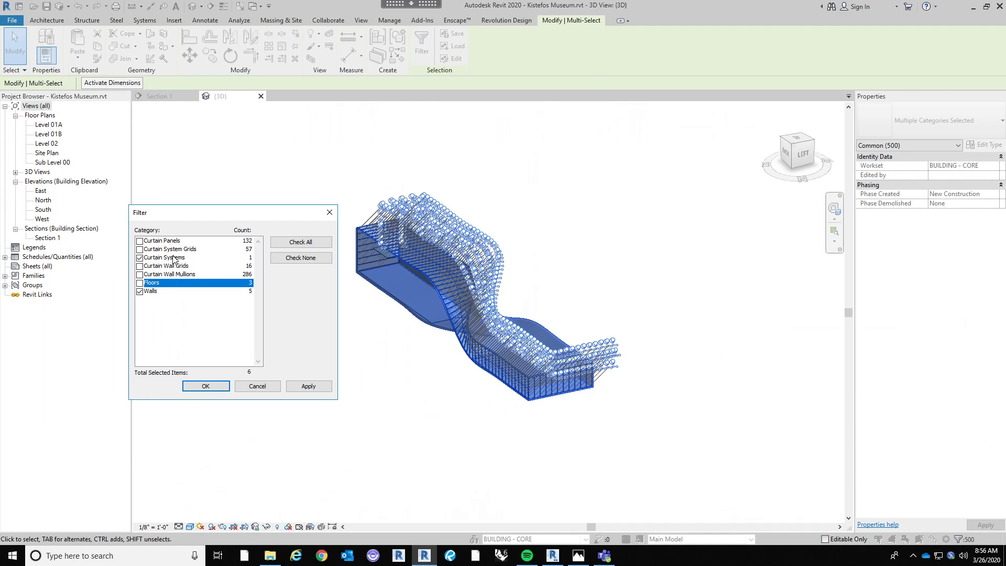
left_click(216, 386)
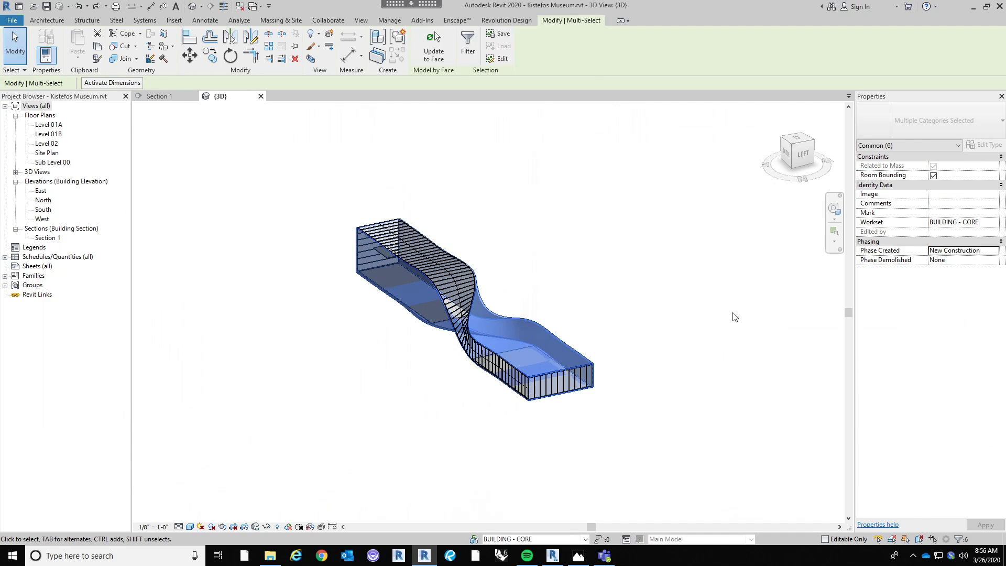
Assign the selected walls and curtain system to the BUILDING - SKIN workset, then clear the selection.
left_click(992, 223)
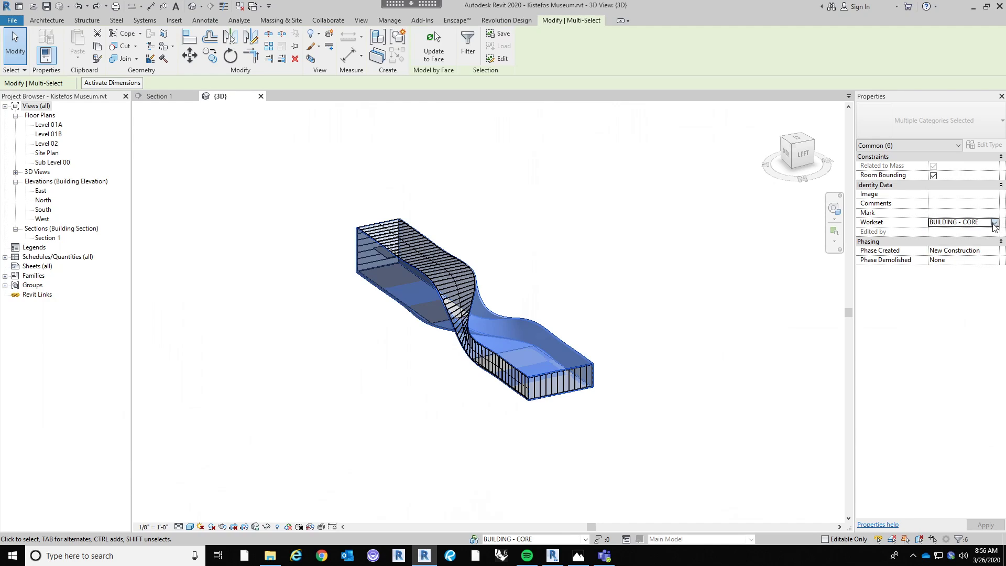
left_click(993, 222)
left_click(983, 239)
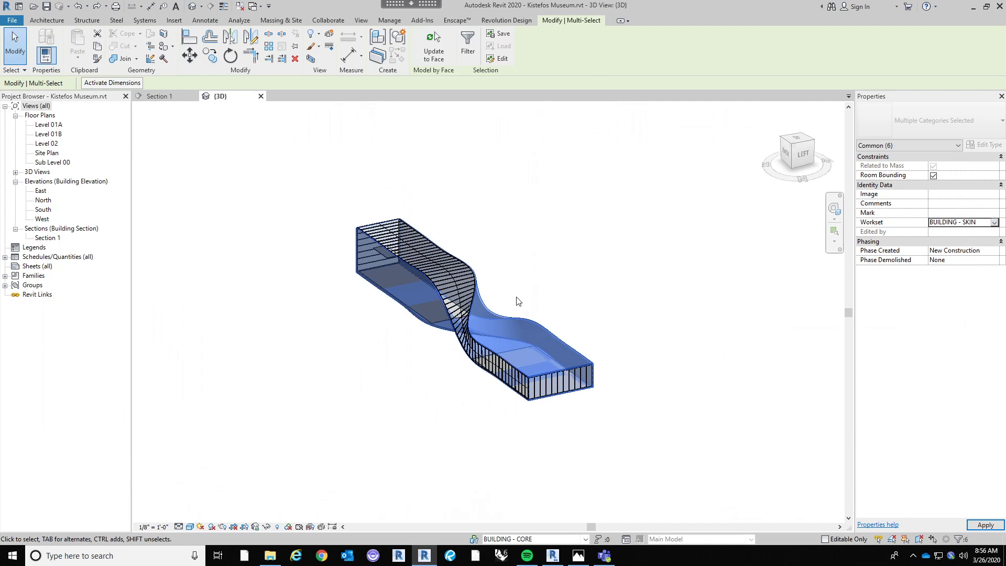
left_click(618, 333)
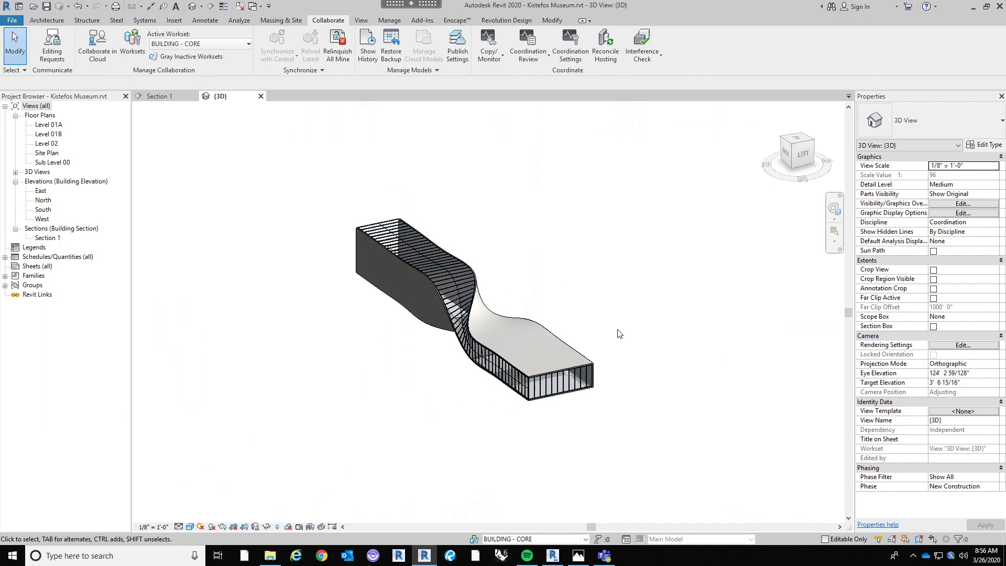
middle_click_drag(620, 341, 357, 417, "shift")
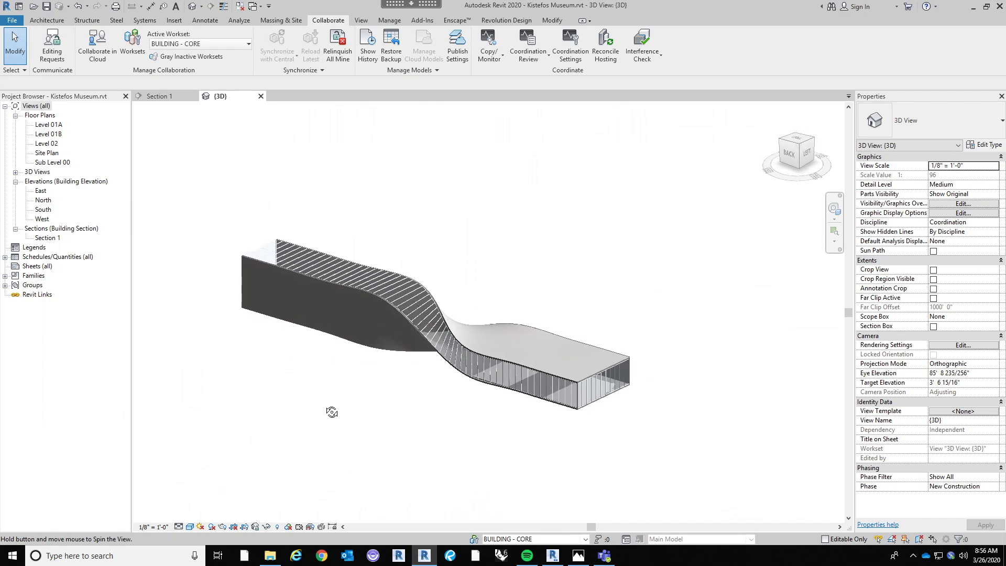
Inspect the museum's curtain glazing and twisted metal panel wall from both ends of the building in the 3D view.
middle_click_drag(459, 431, 485, 445, "shift")
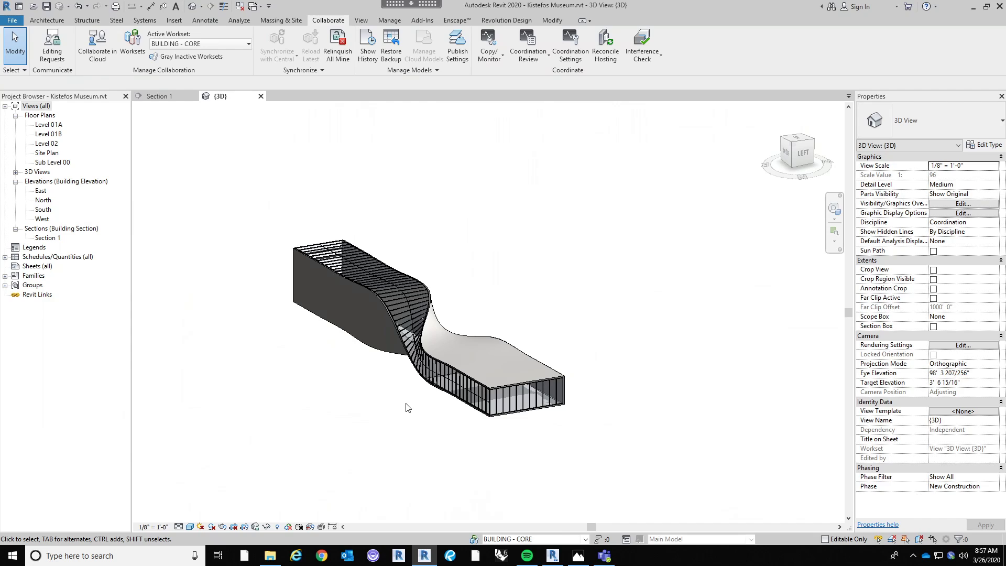
middle_click_drag(408, 407, 424, 416)
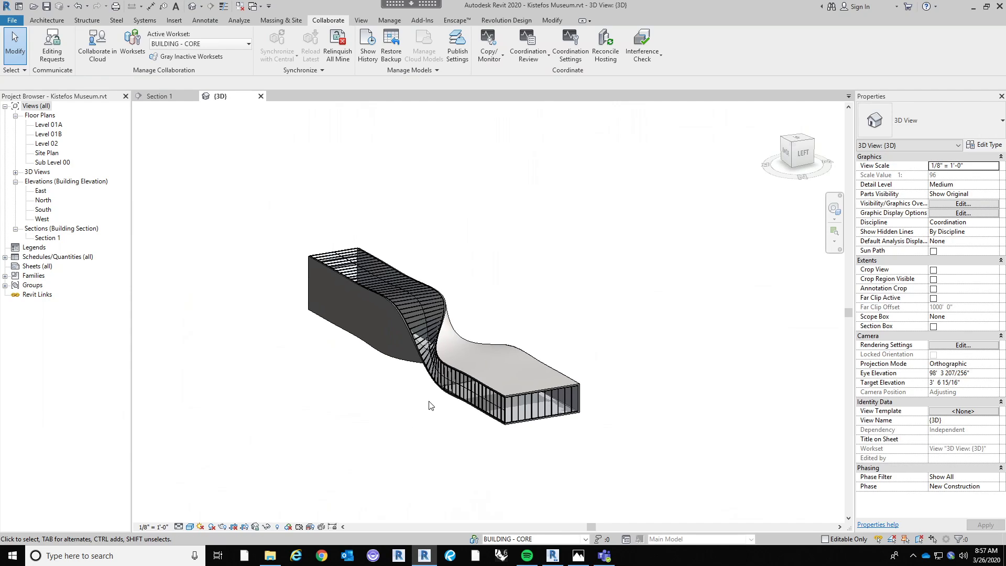
scroll(447, 401, "up", 3)
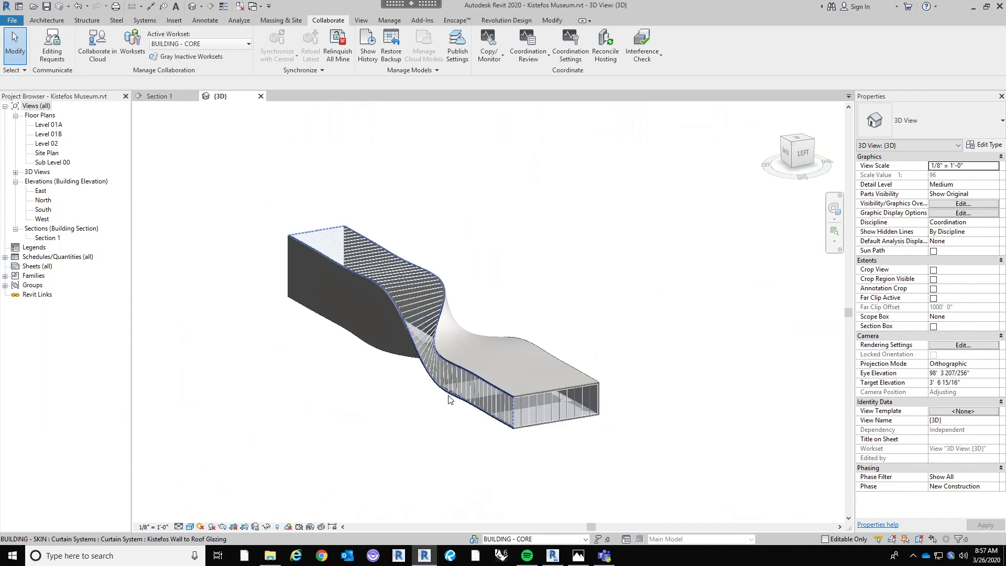
key("Tab")
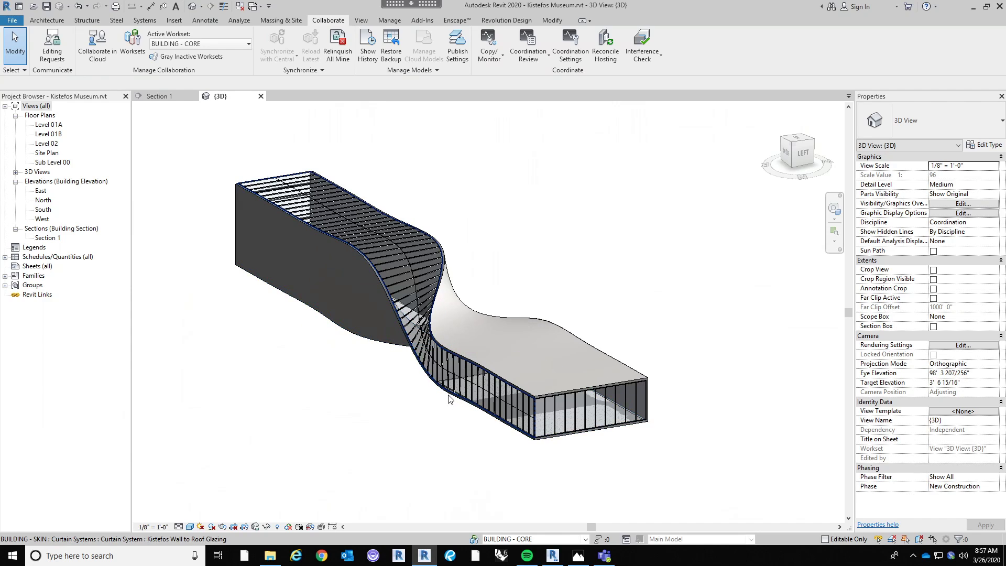
middle_click_drag(449, 399, 476, 383, "shift")
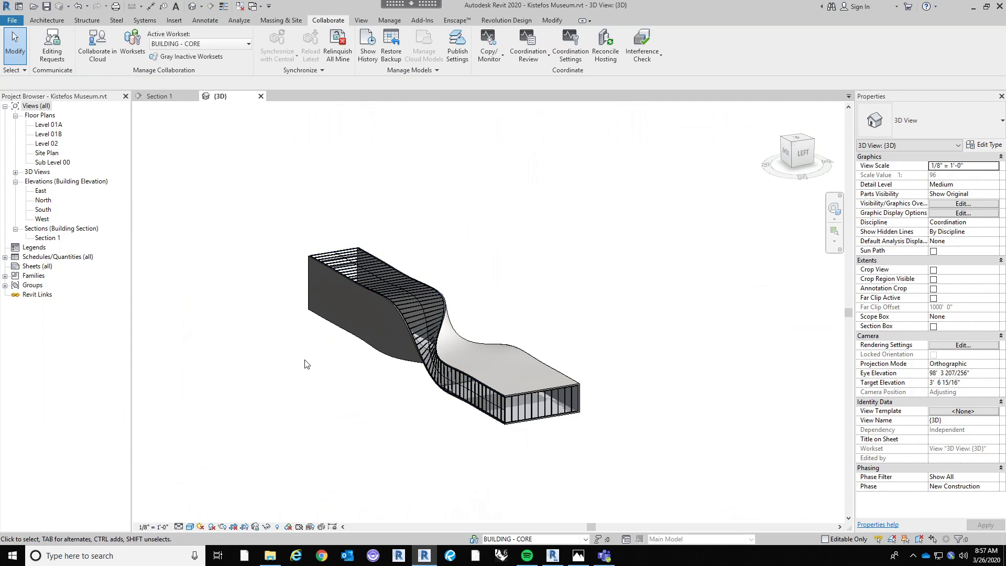
middle_click_drag(330, 382, 319, 427, "shift")
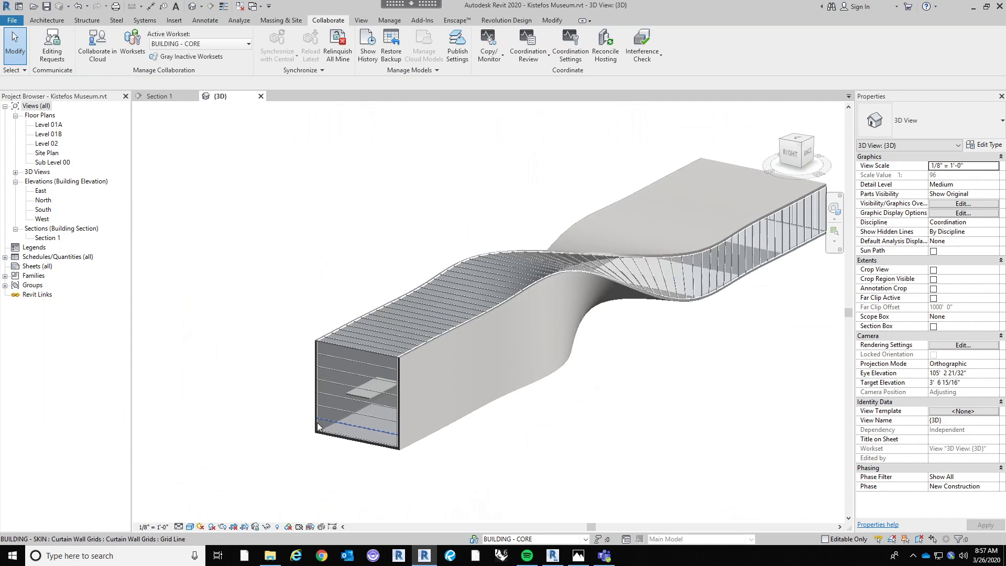
left_click(401, 404)
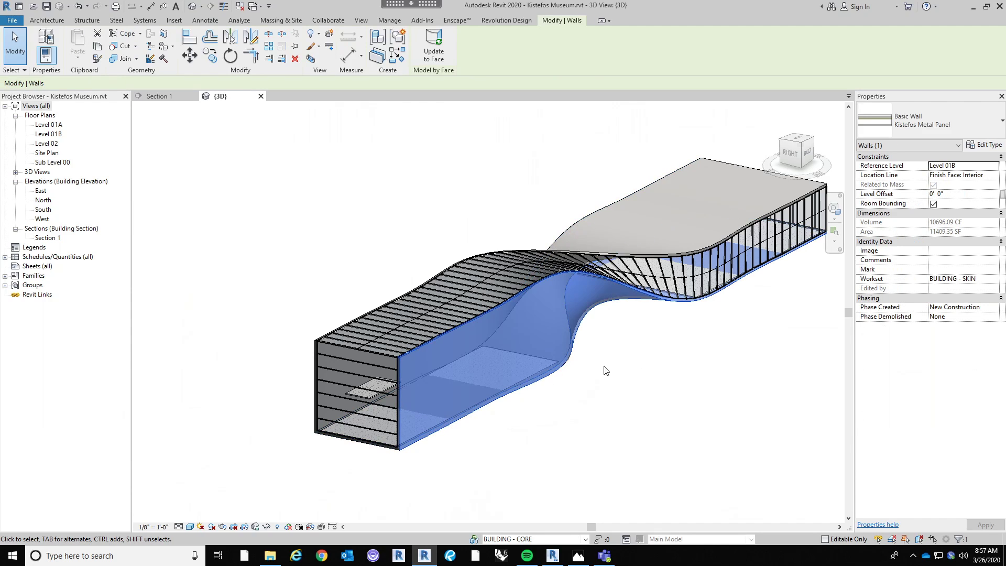
middle_click_drag(632, 431, 660, 396)
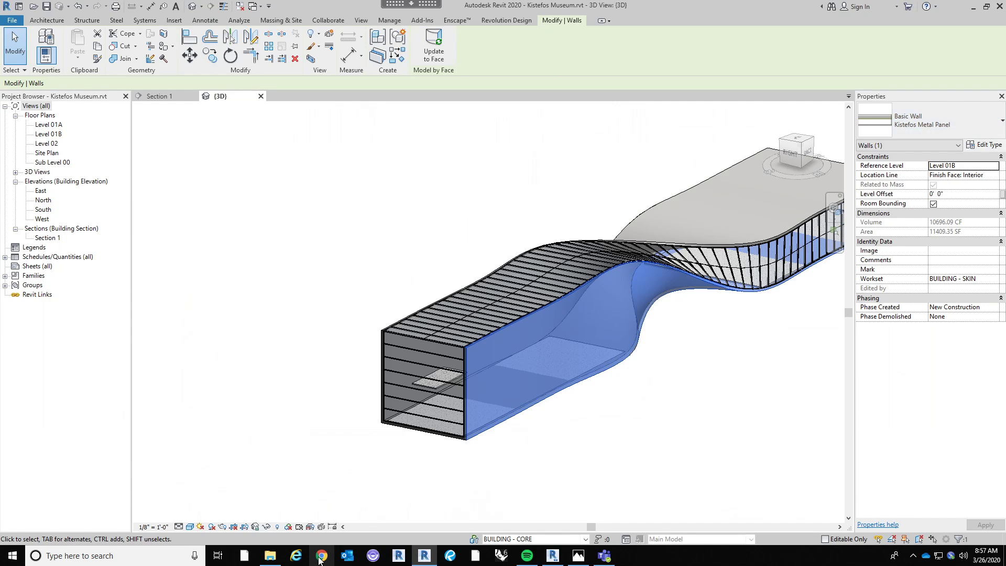
View the K Section drawings in Photos and open the Imagery for Class folder in a maximized File Explorer window.
left_click(582, 557)
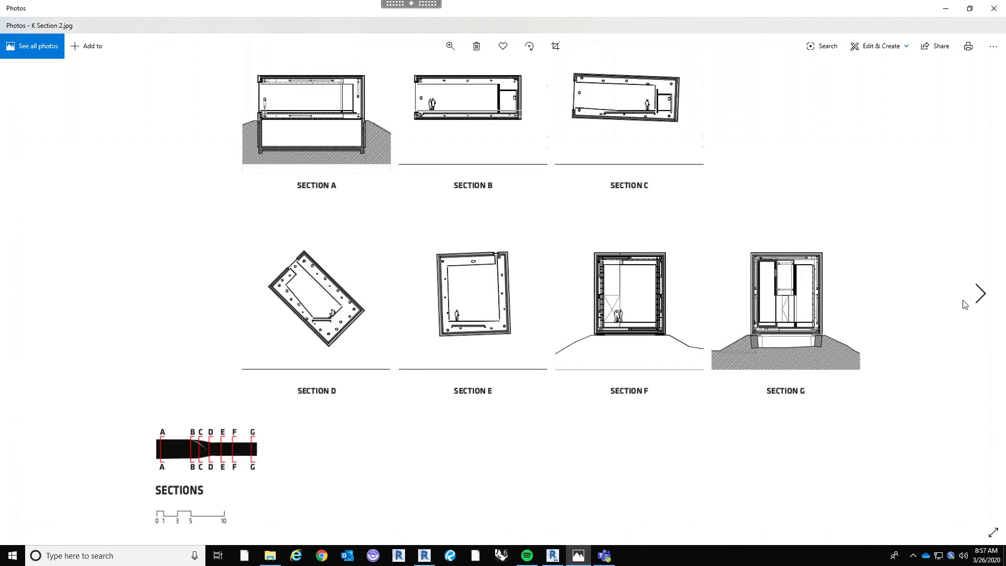
left_click(981, 298)
left_click(269, 555)
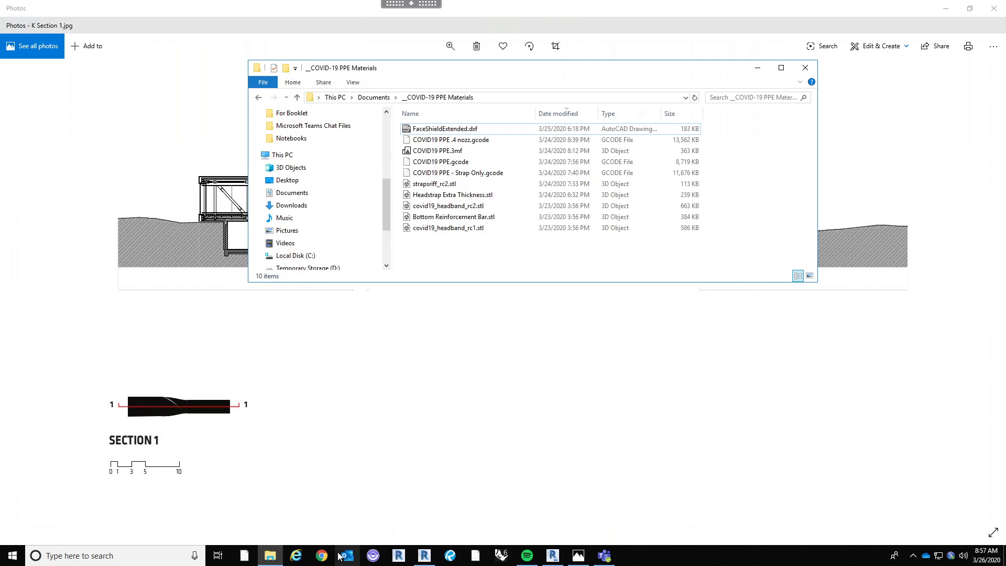
scroll(312, 197, "up", 6)
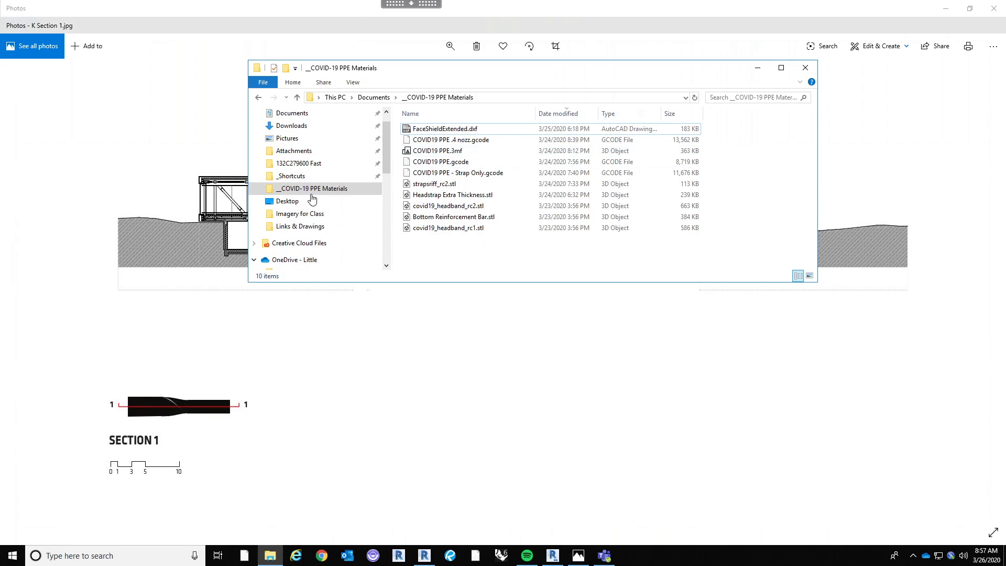
left_click(307, 215)
left_click(781, 67)
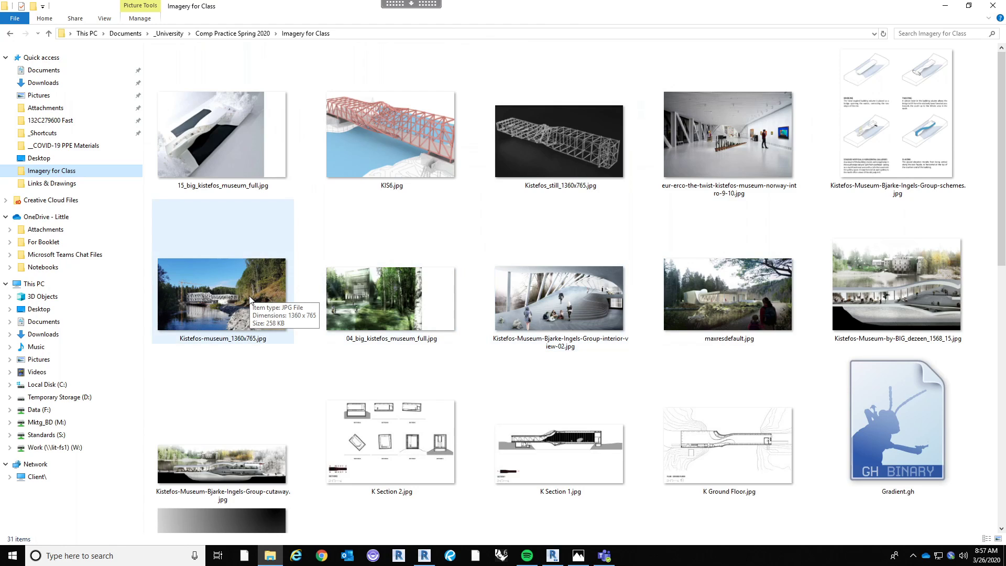
View the exterior photo the-twist-at-kistefos-jevnaker-museum-s180919-bw6.jpg to study the twisting metal cladding, and close it.
scroll(249, 304, "down", 5)
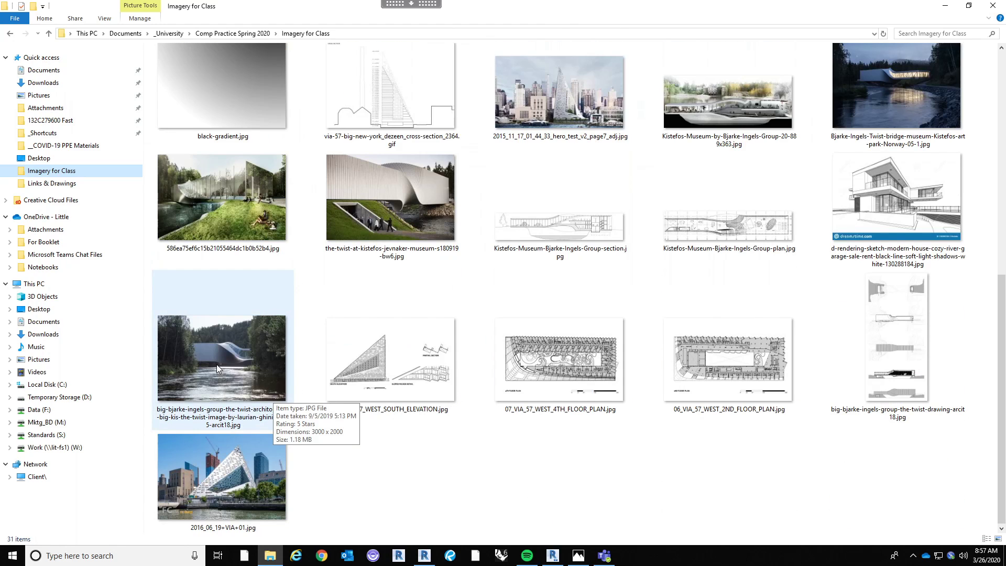
left_click(439, 213)
double_click(439, 214)
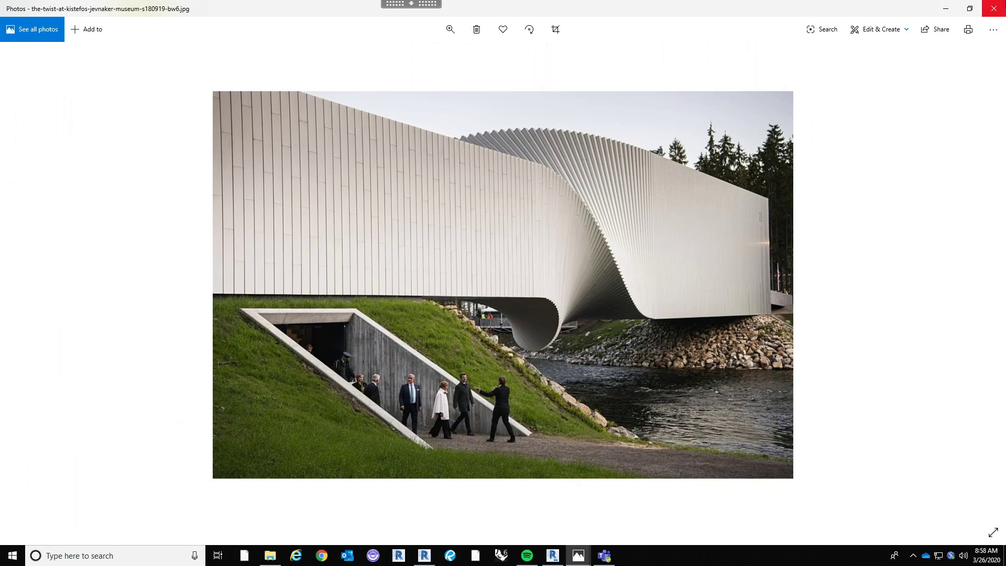
left_click(994, 8)
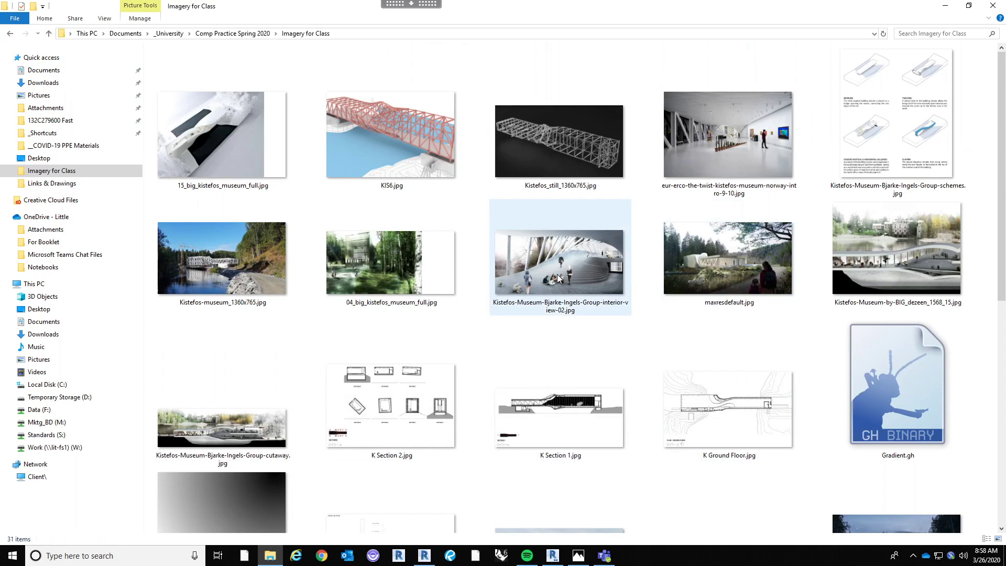
View the Kistefos interior rendering interior-view-02.jpg, and return to the Revit model with the image windows out of the way.
double_click(545, 296)
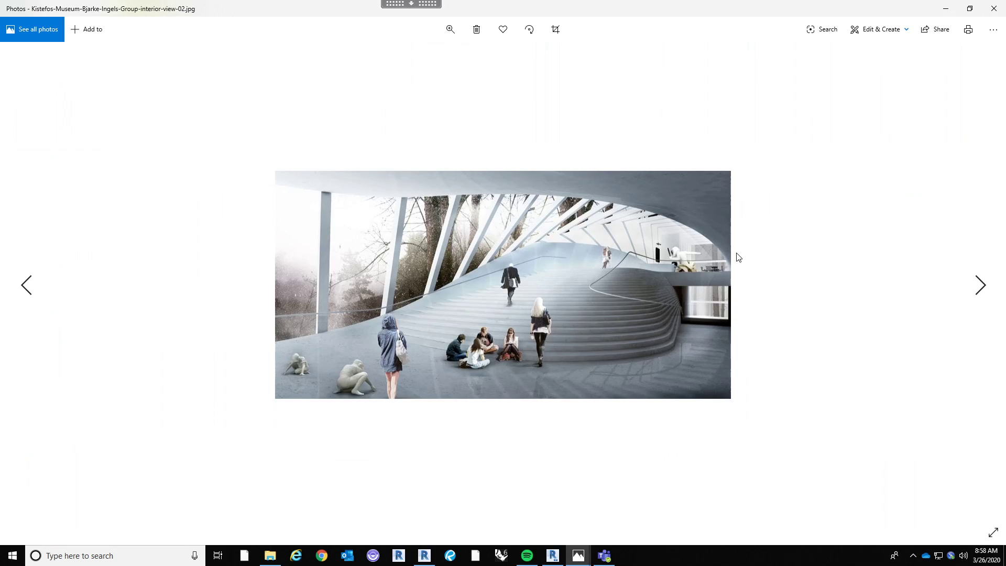
left_click(994, 9)
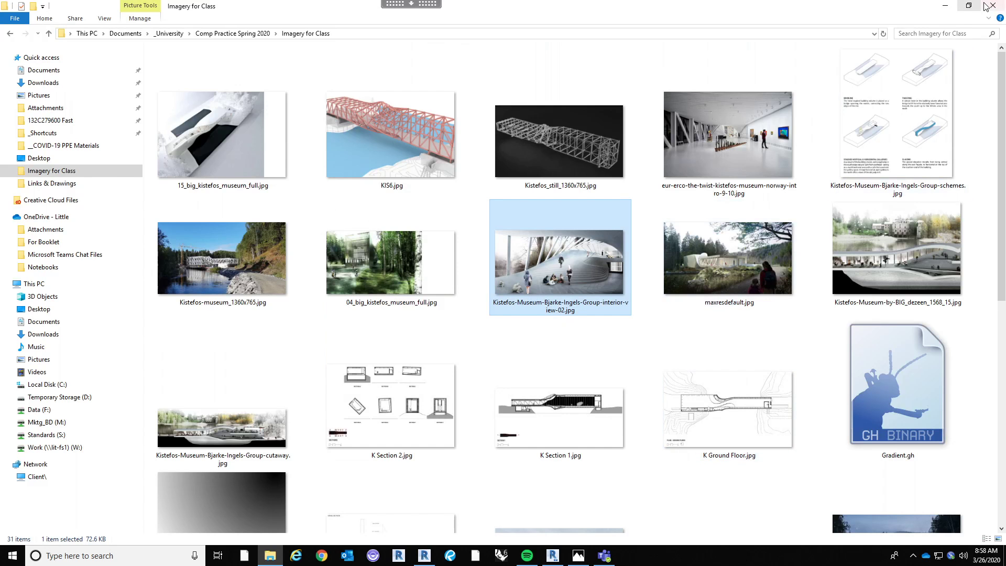
left_click(944, 6)
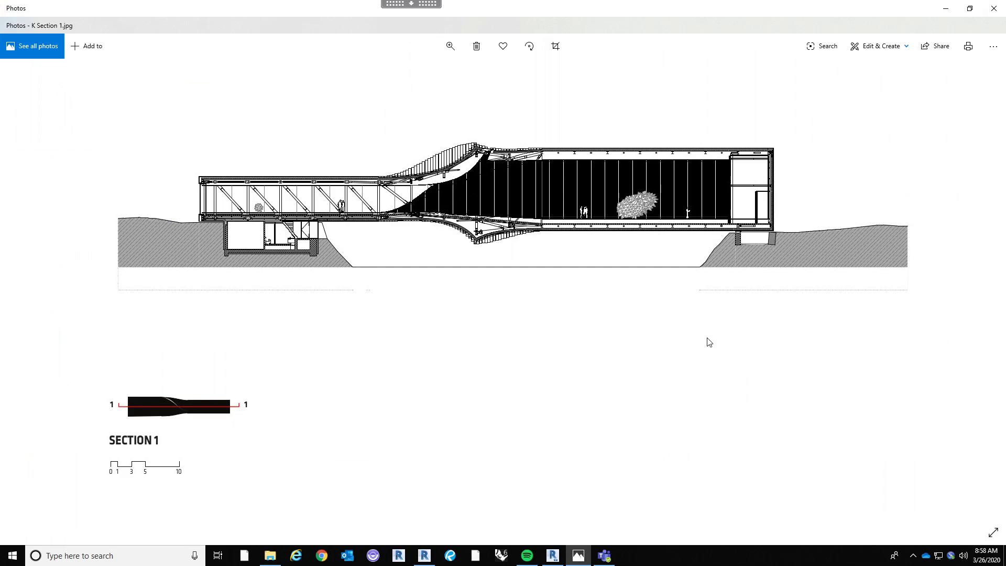
left_click(994, 7)
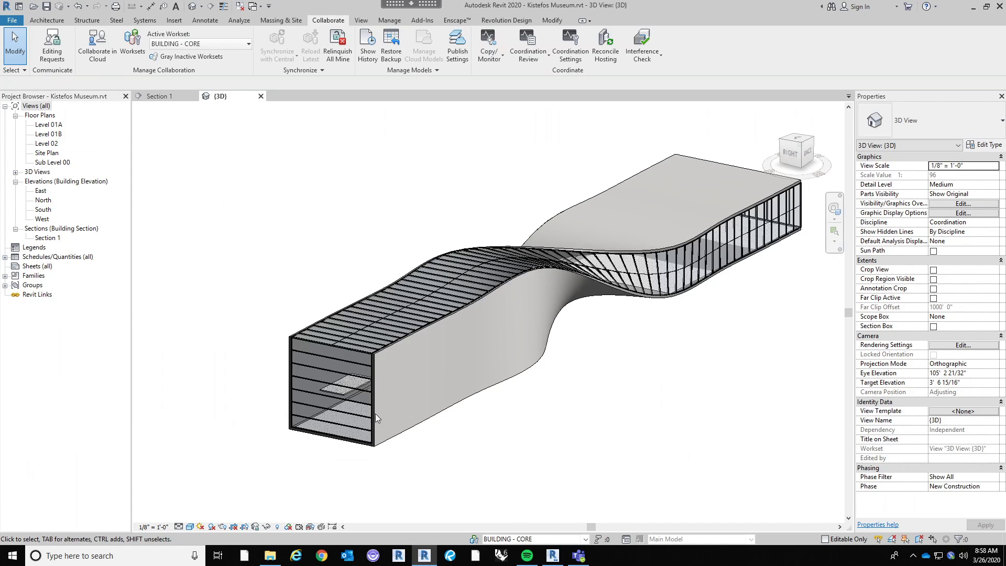
Delete the outer 2" Metal Panel layer from the Kistefos Metal Panel wall type's assembly and apply the type change.
scroll(375, 413, "up", 3)
left_click(379, 379)
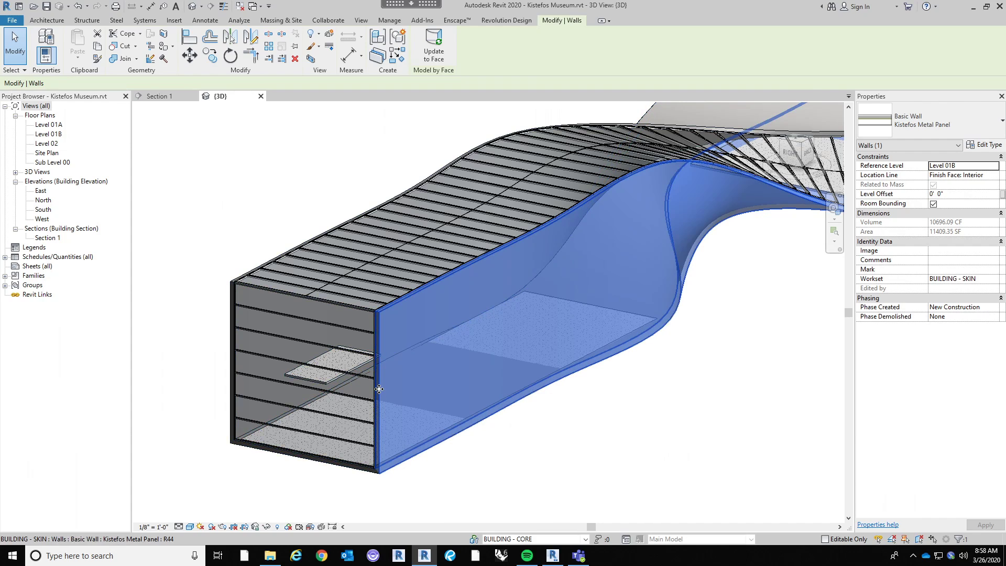
left_click(990, 150)
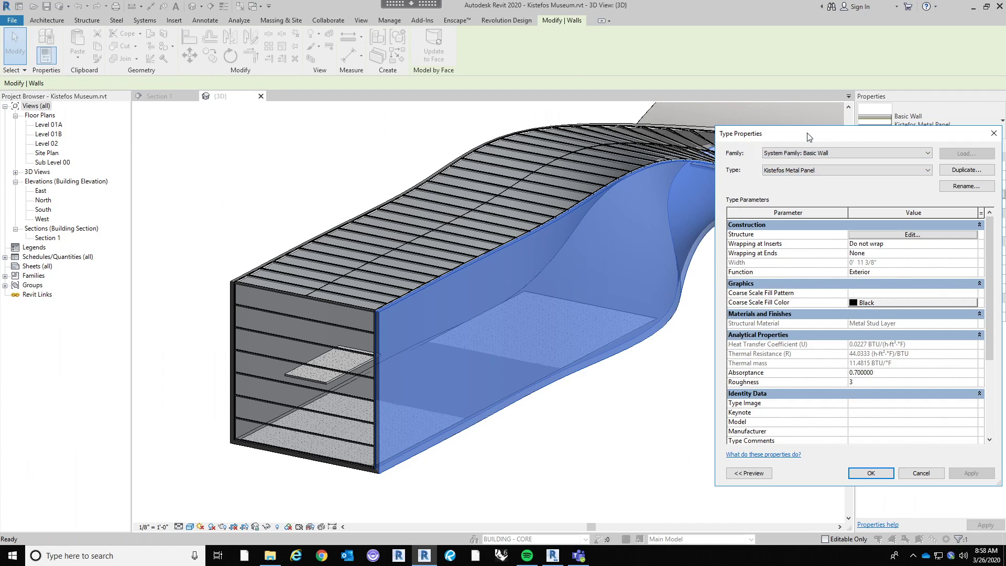
left_click_drag(810, 137, 385, 141)
left_click(461, 239)
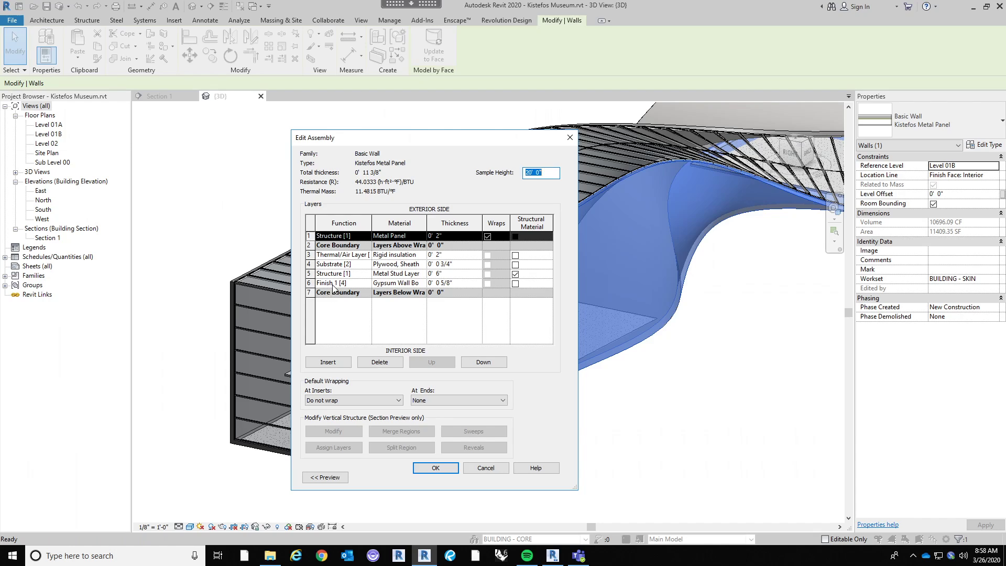
left_click(320, 236)
left_click(379, 362)
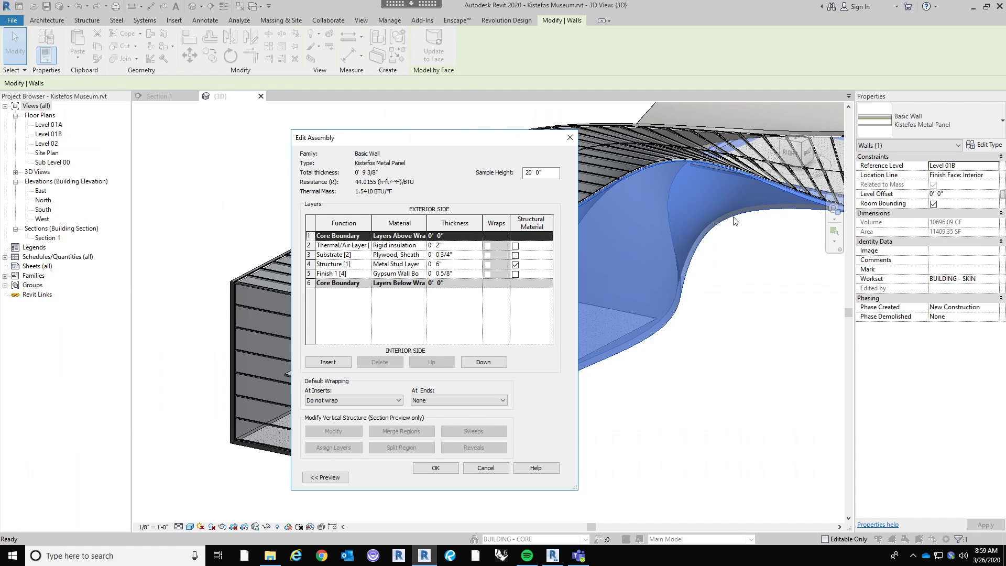
left_click(447, 470)
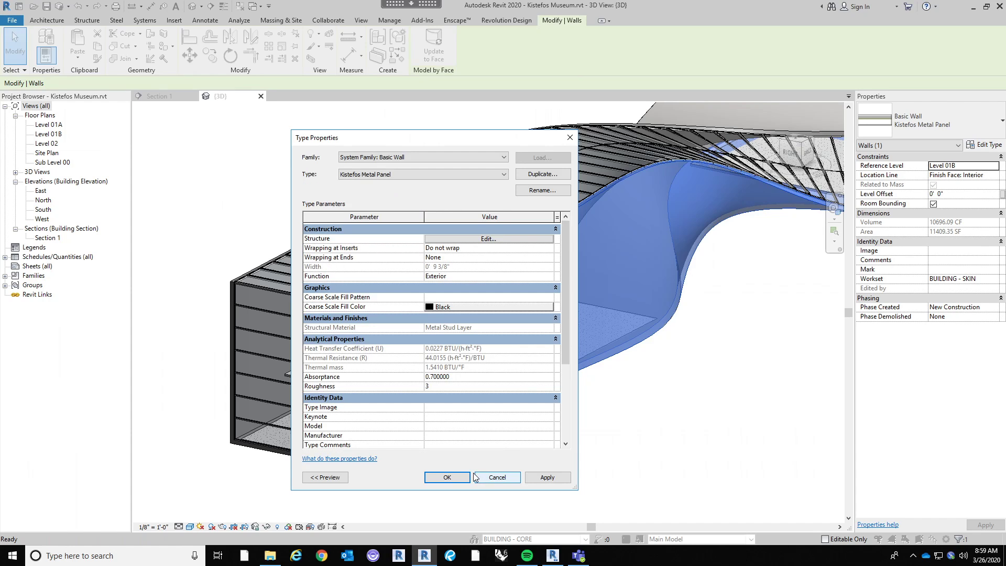
left_click(465, 477)
Set the selected side wall's location line to Finish Face: Exterior.
middle_click_drag(505, 438, 566, 420)
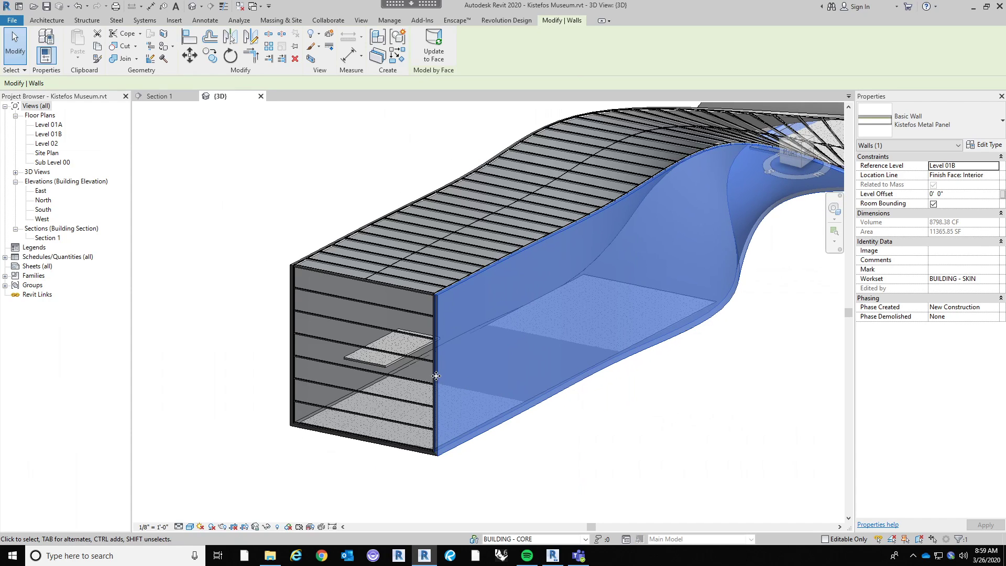
scroll(403, 439, "up", 2)
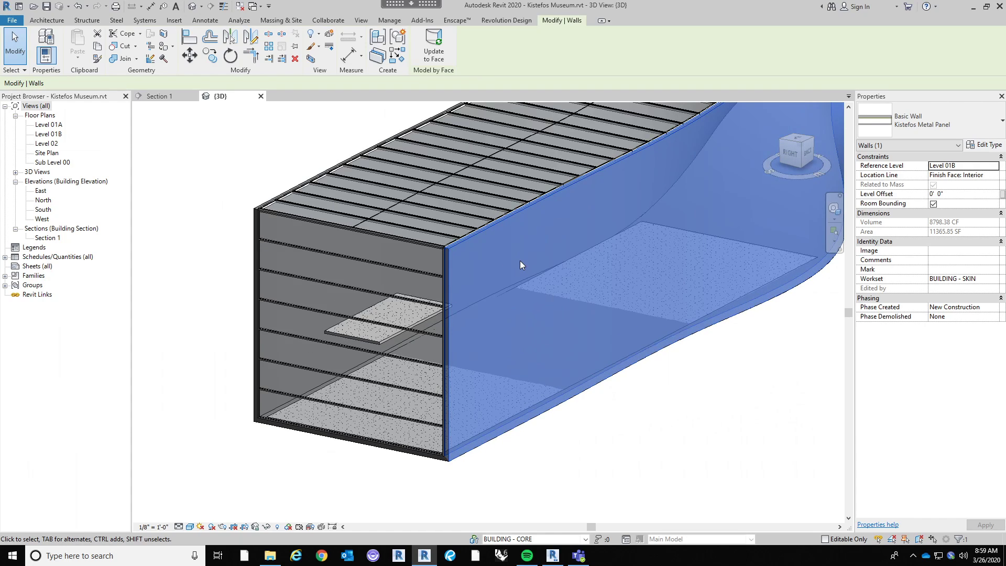
left_click(995, 177)
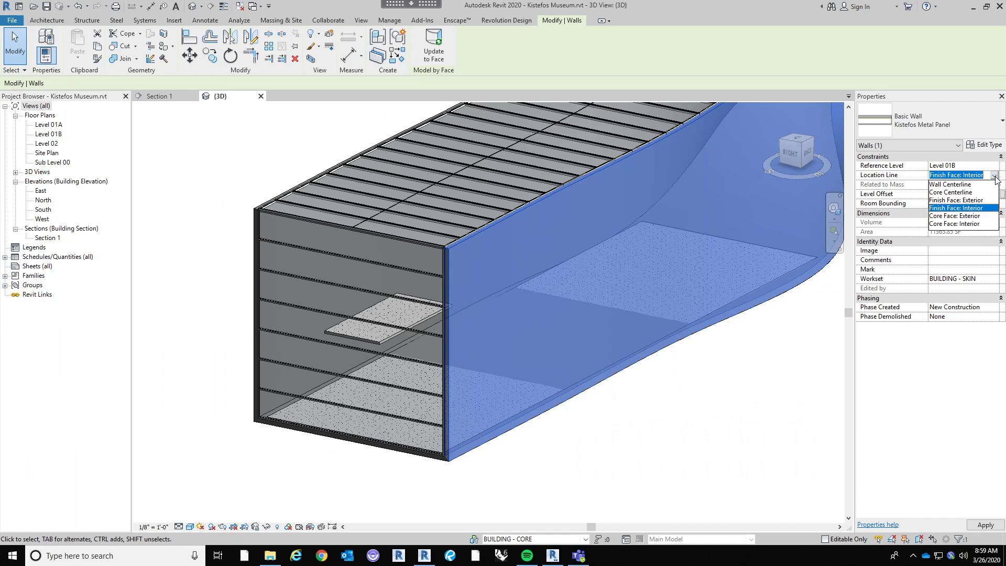
left_click(978, 200)
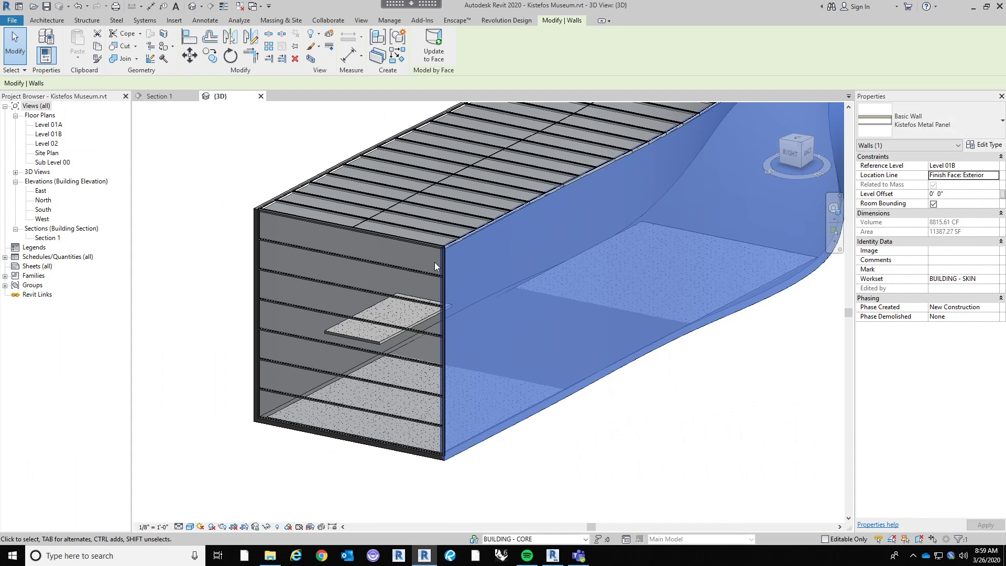
Examine how the side wall aligns with the glazing frame at the building's upper end corner, and clear the selection.
scroll(435, 262, "up", 4)
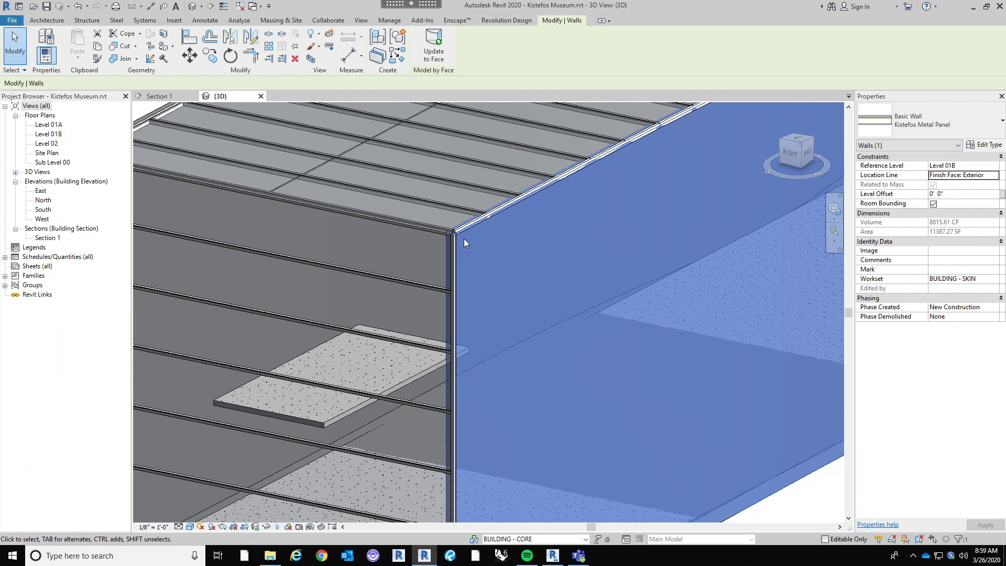
scroll(464, 238, "down", 2)
scroll(487, 417, "down", 2)
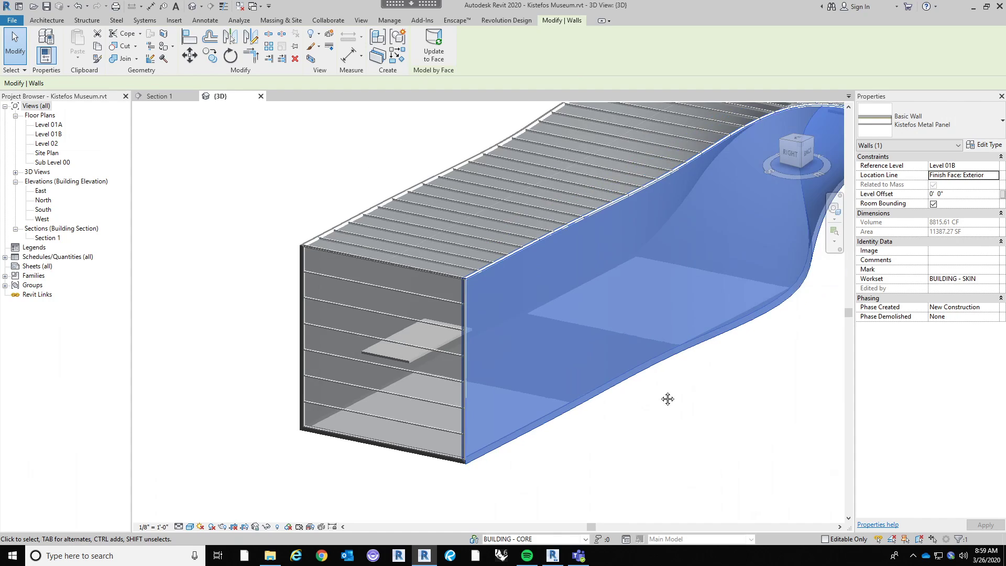
scroll(395, 434, "up", 1)
scroll(528, 455, "up", 1)
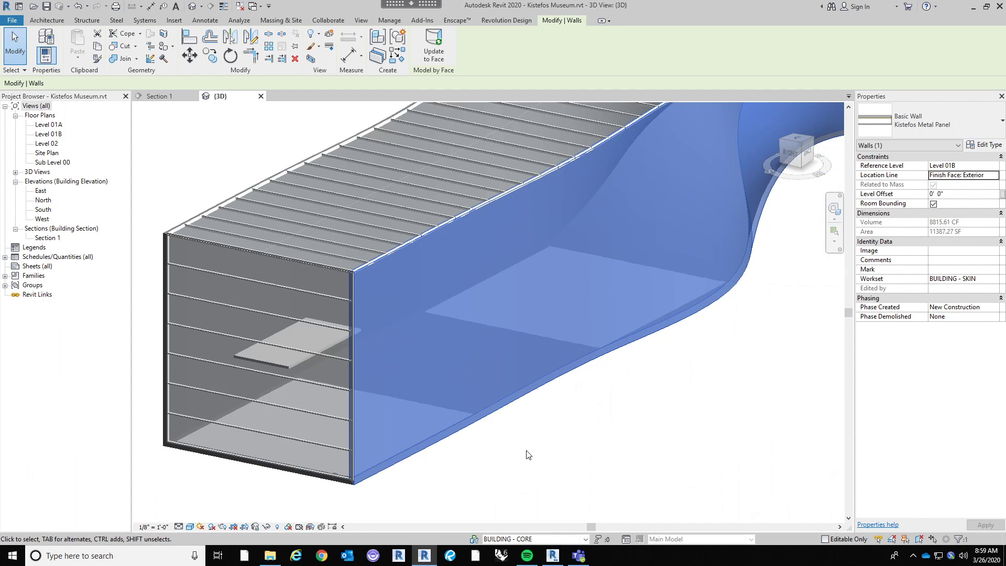
left_click(528, 456)
scroll(346, 259, "up", 3)
scroll(345, 253, "up", 3)
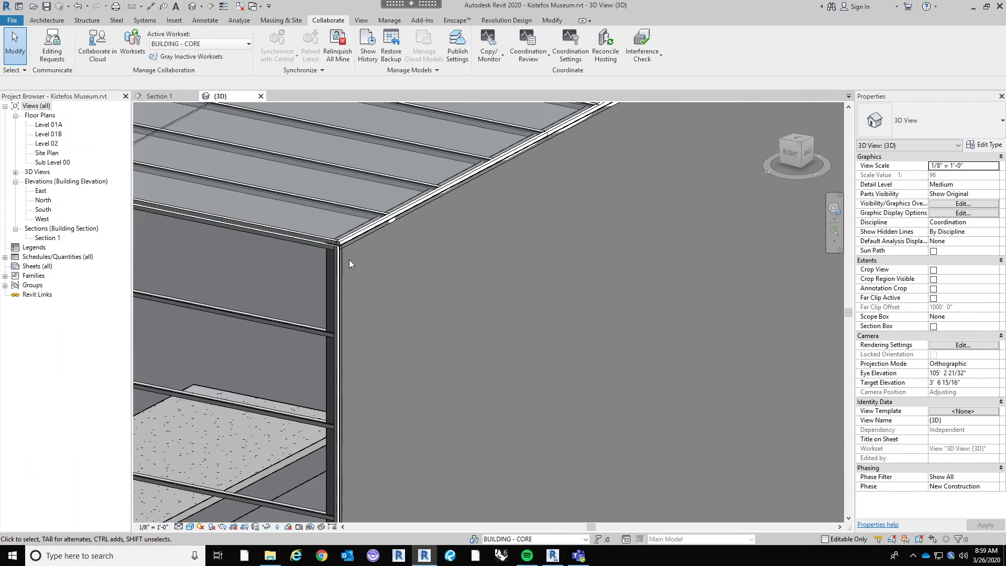
left_click(326, 284)
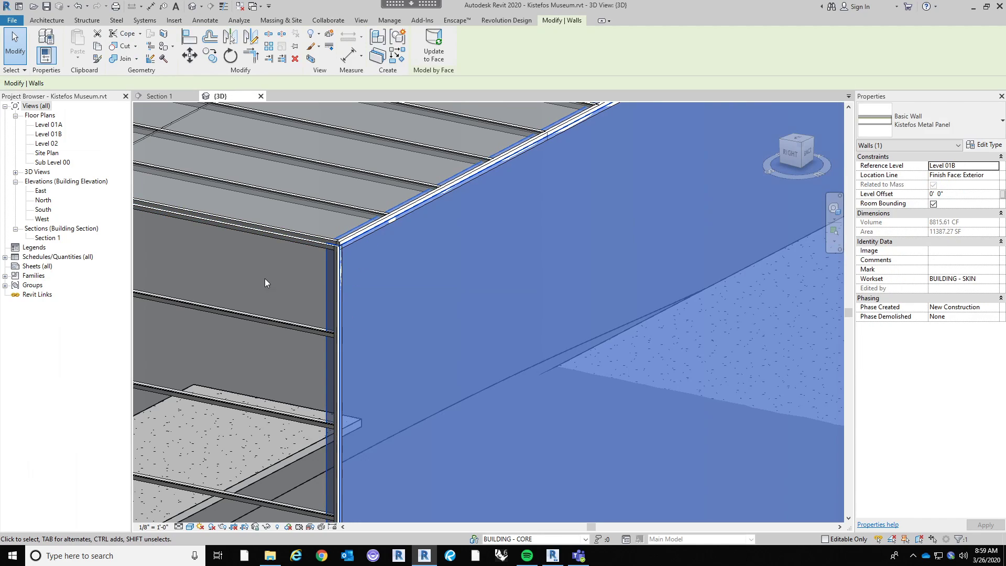
scroll(411, 277, "down", 5)
middle_click_drag(411, 277, 622, 417)
scroll(371, 438, "up", 8)
key("Escape")
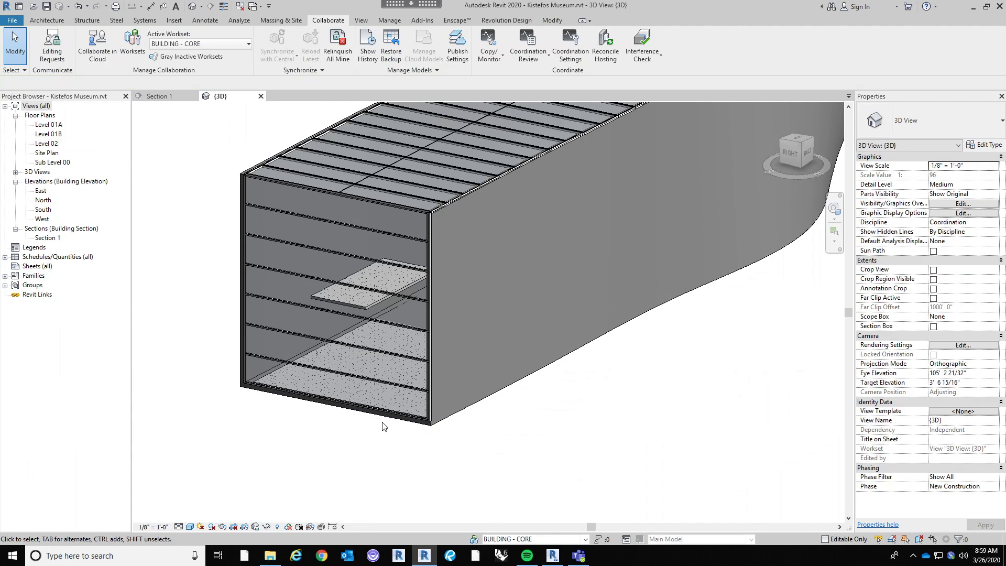
Set the location line of the underside Kistefos Metal Panel wall to Finish Face: Exterior and clear the selection.
left_click(389, 422)
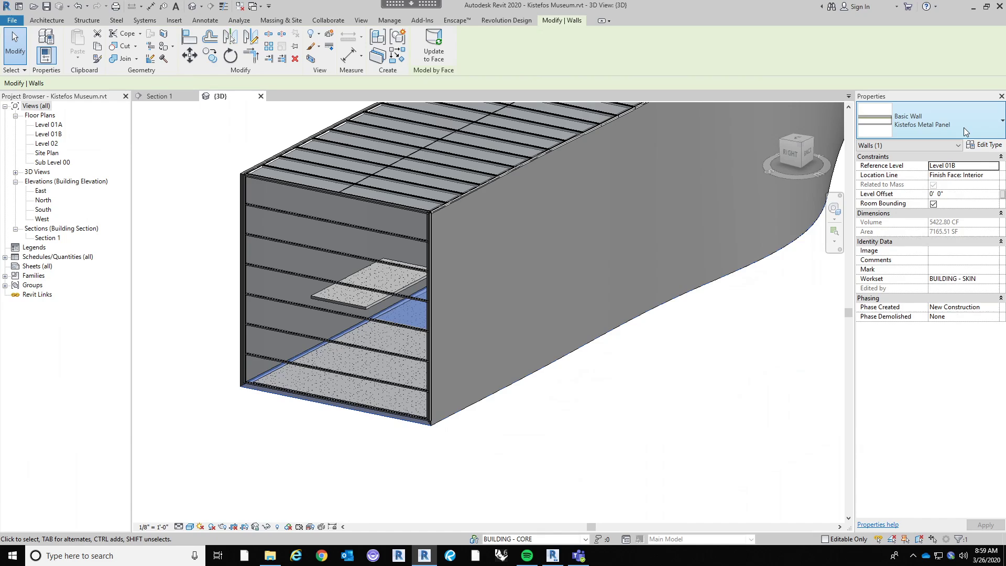
left_click(995, 175)
left_click(958, 202)
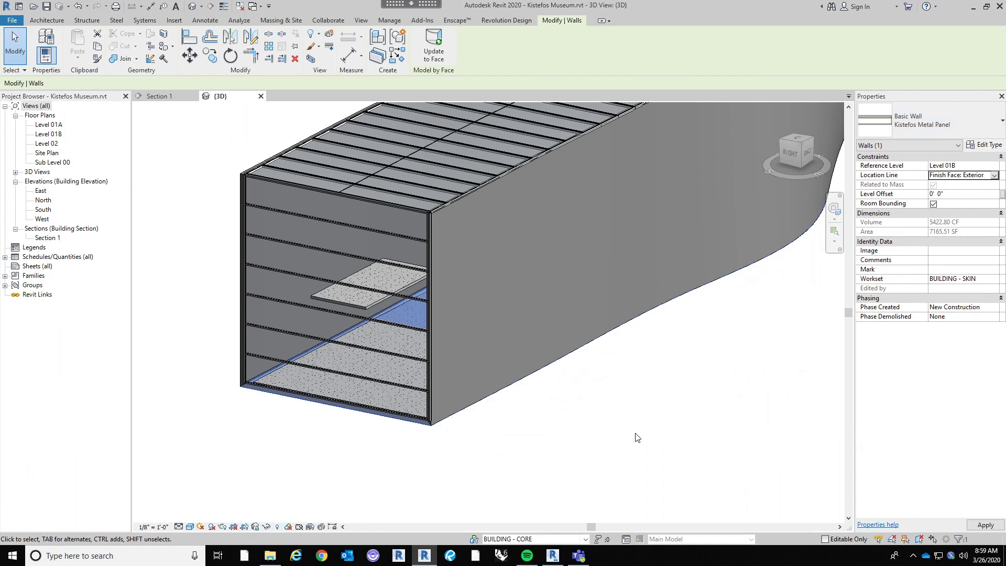
key("Escape")
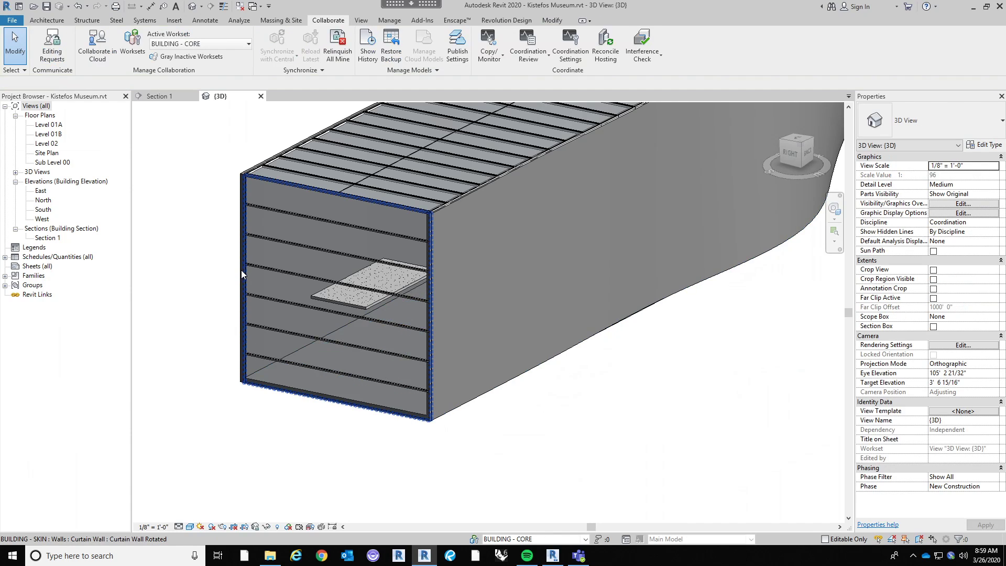
Set the far side Kistefos Metal Panel wall's location line to Finish Face: Exterior and clear the selection.
key("Tab")
left_click(241, 269)
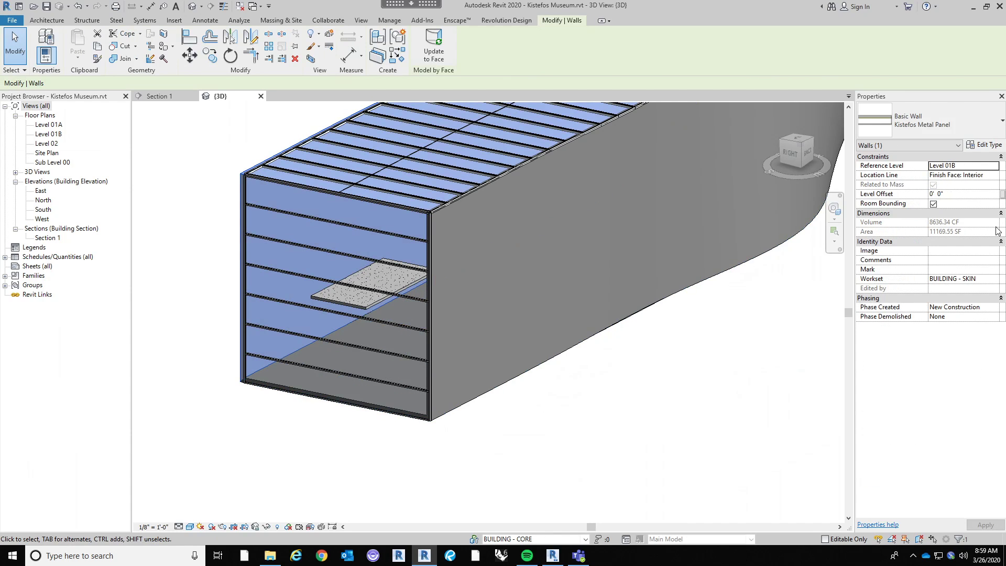
left_click(995, 175)
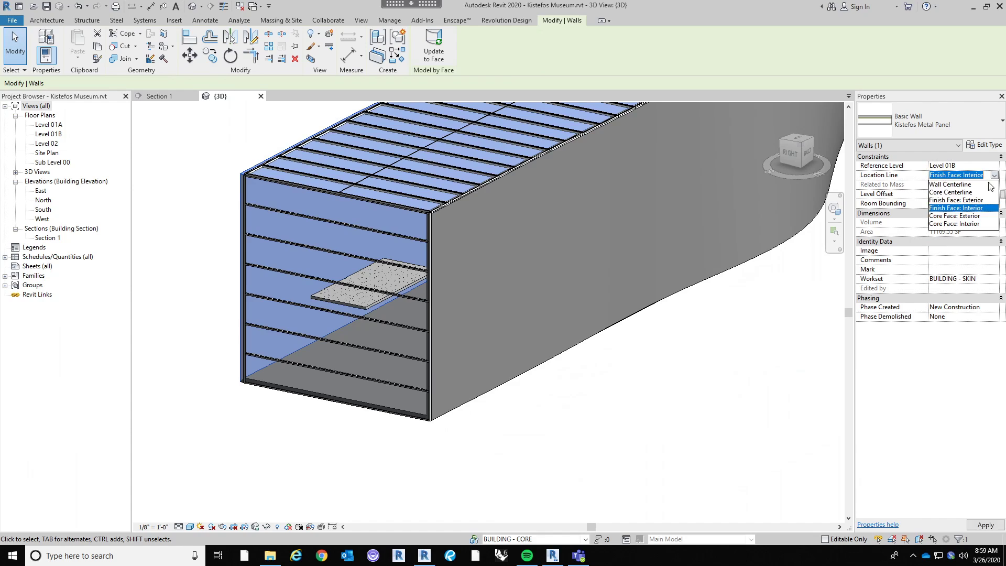
left_click(967, 208)
key("Escape")
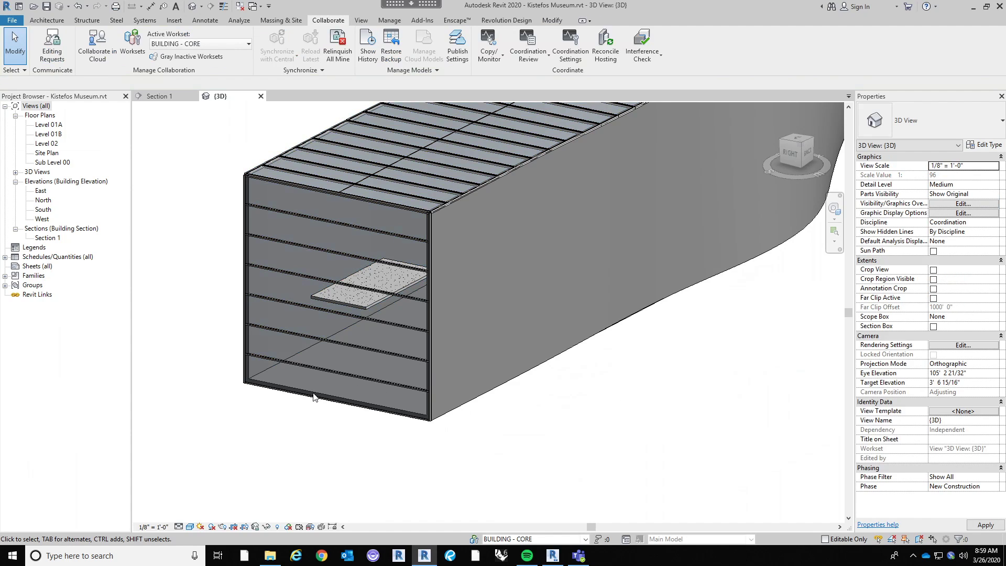
Turn on the Mass model category in the 3D view's visibility/graphic overrides.
middle_click_drag(313, 396, 443, 428, "shift")
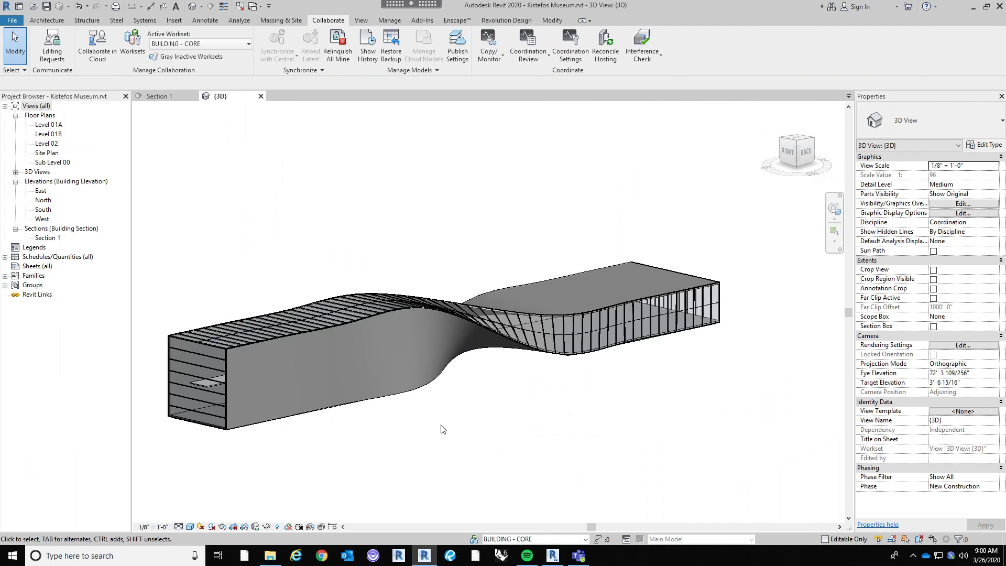
middle_click_drag(363, 463, 280, 442)
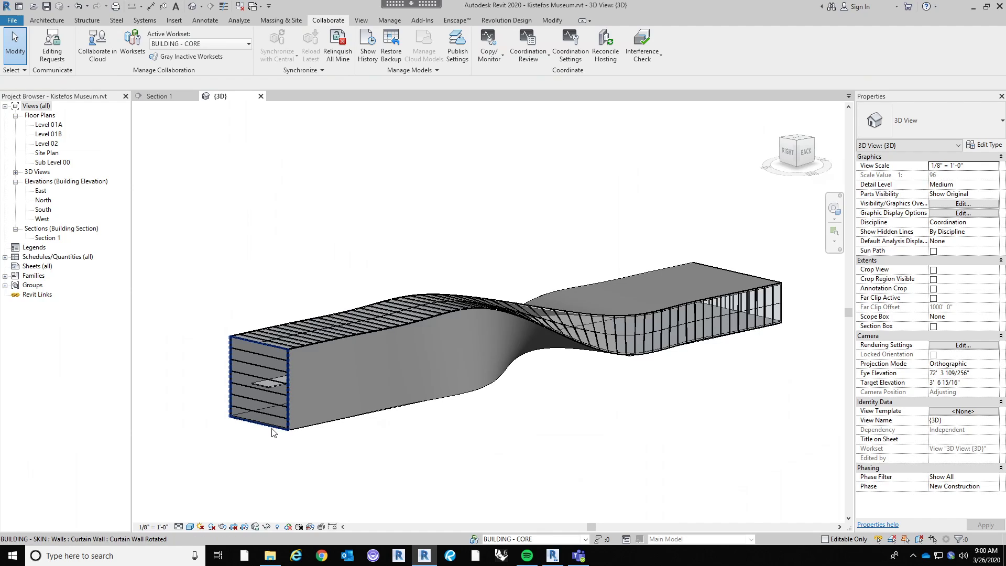
middle_click_drag(368, 481, 371, 464)
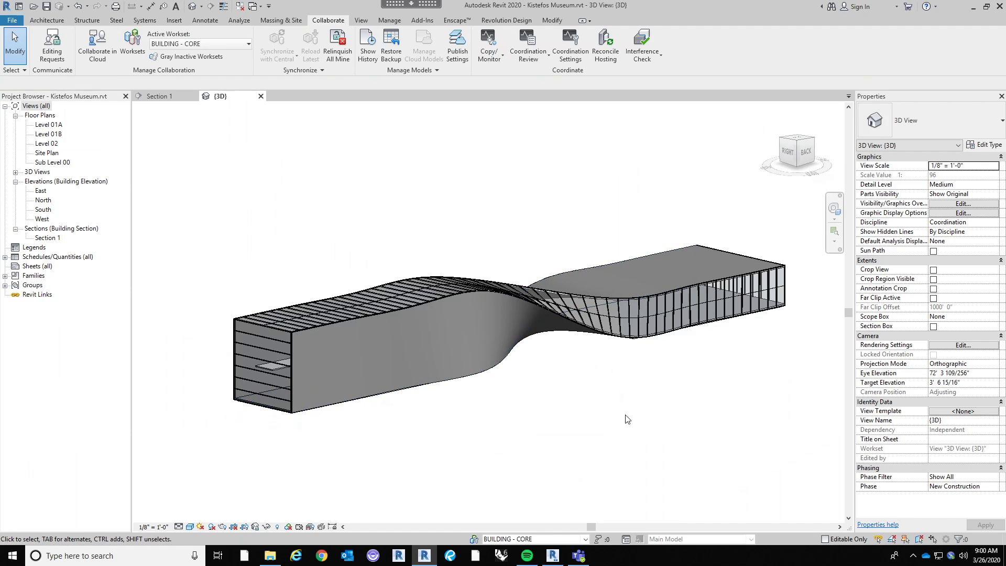
left_click(954, 204)
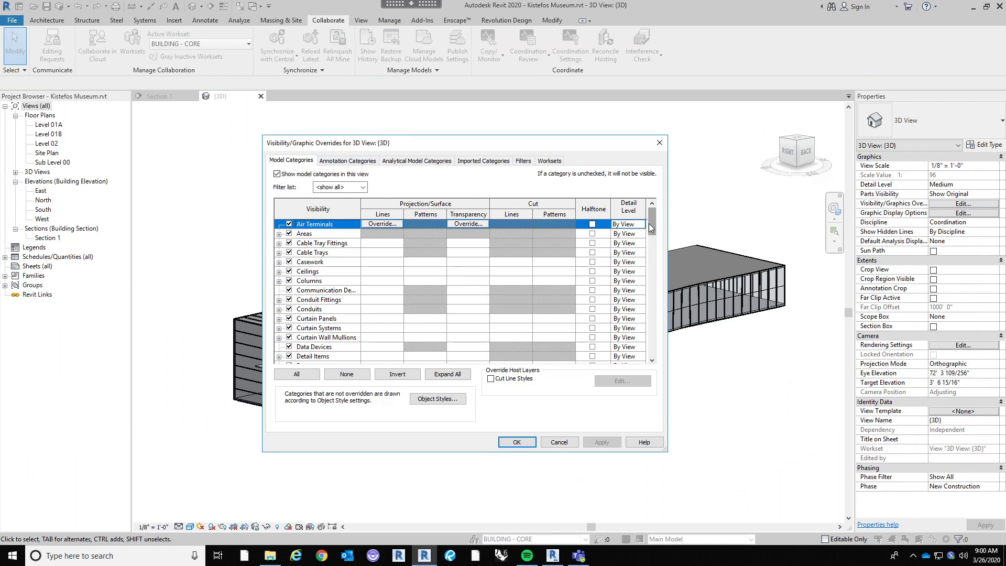
left_click_drag(652, 229, 644, 279)
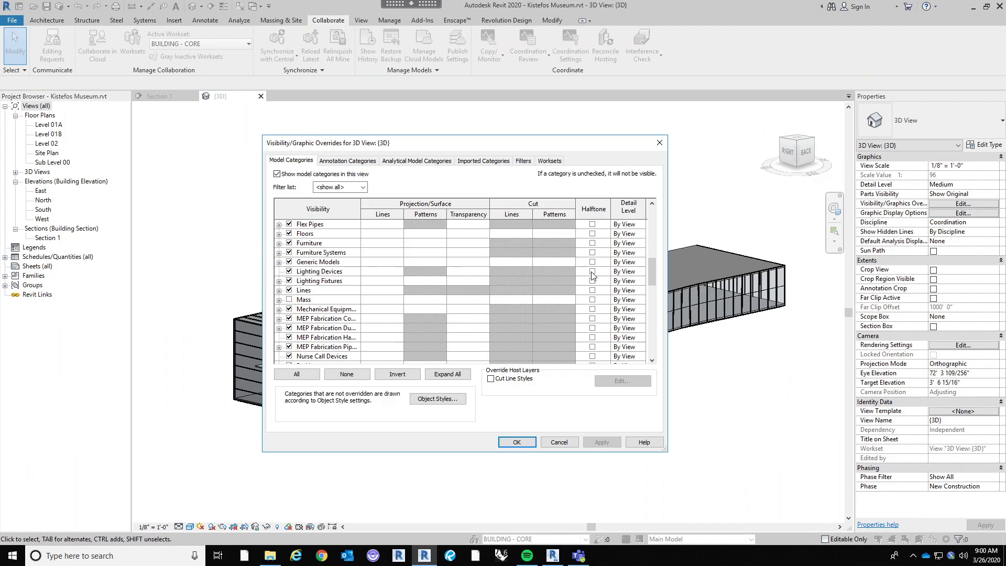
left_click(289, 300)
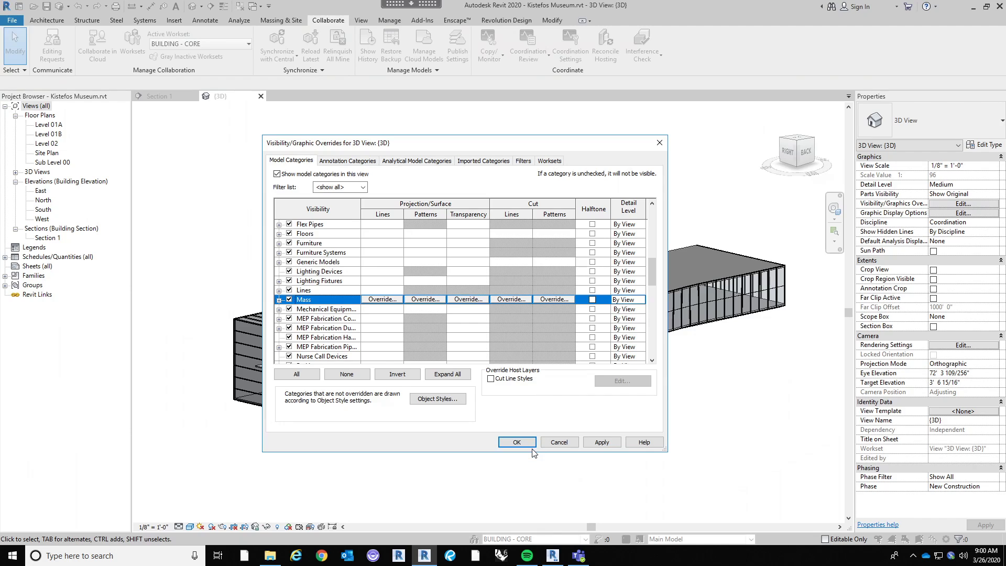
left_click(517, 443)
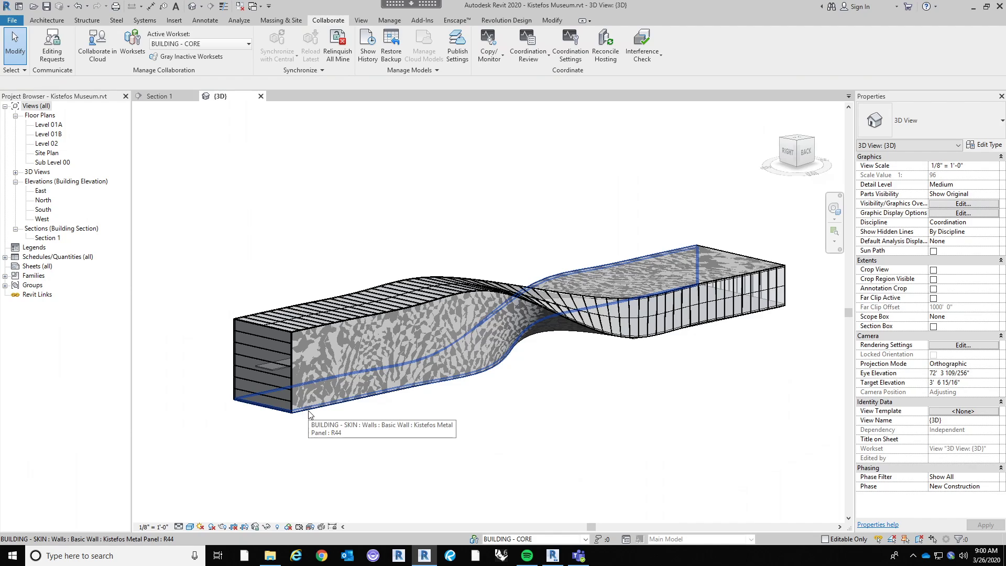
Select the elements at the building's near lower corner, filter the selection to Mass only, and open the mass for in-place editing.
key("Tab")
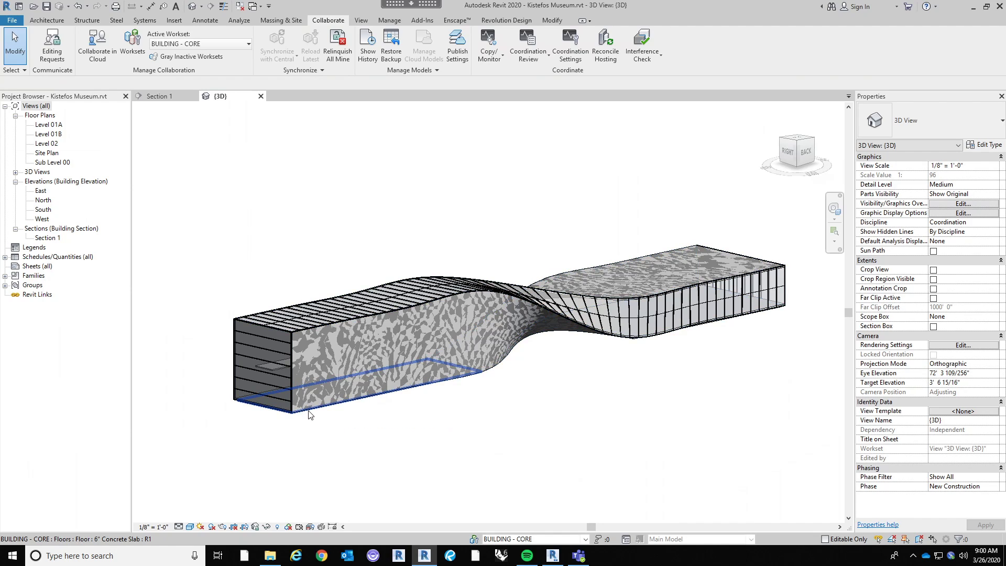
left_click(310, 414)
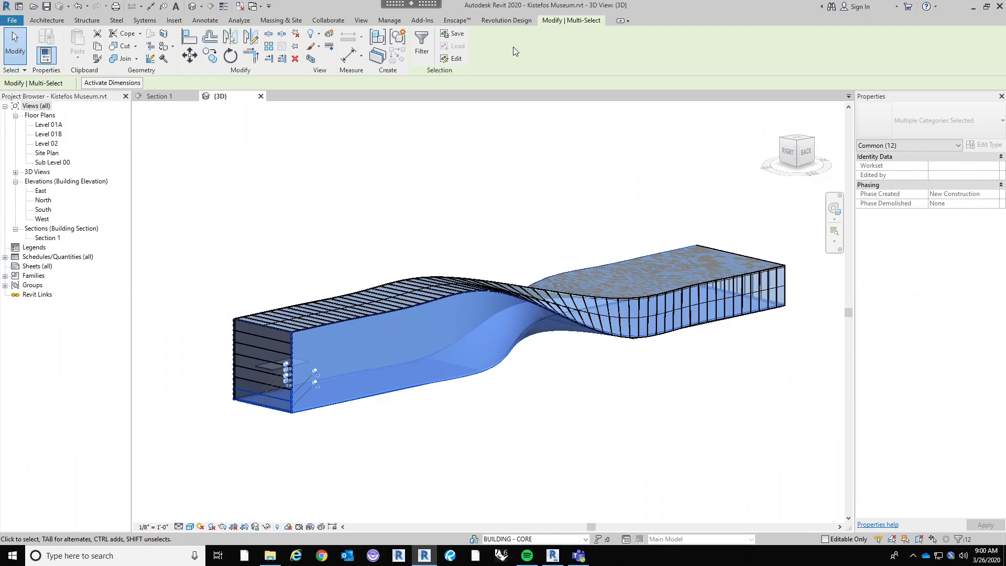
left_click(421, 45)
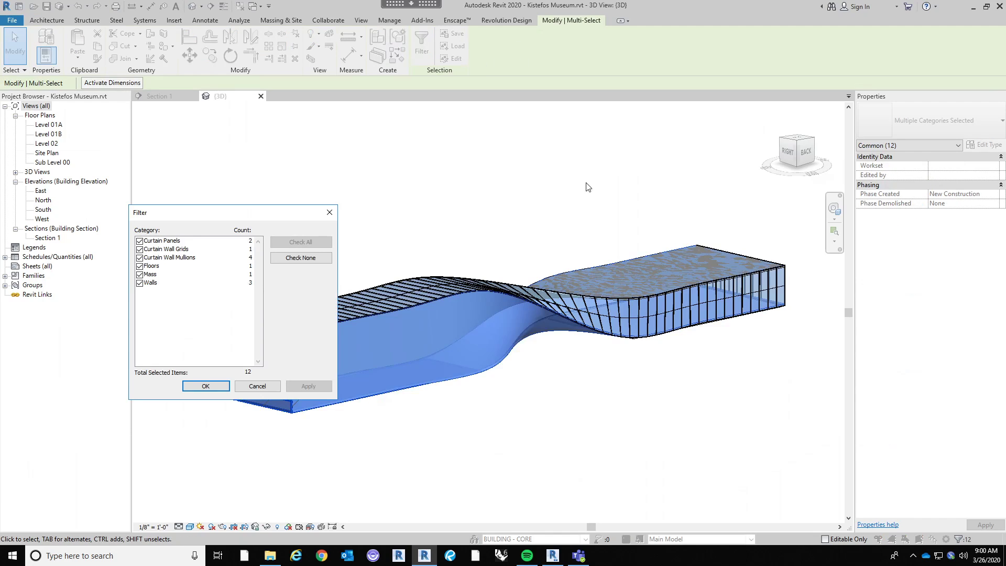
left_click(300, 259)
left_click(139, 274)
left_click(222, 386)
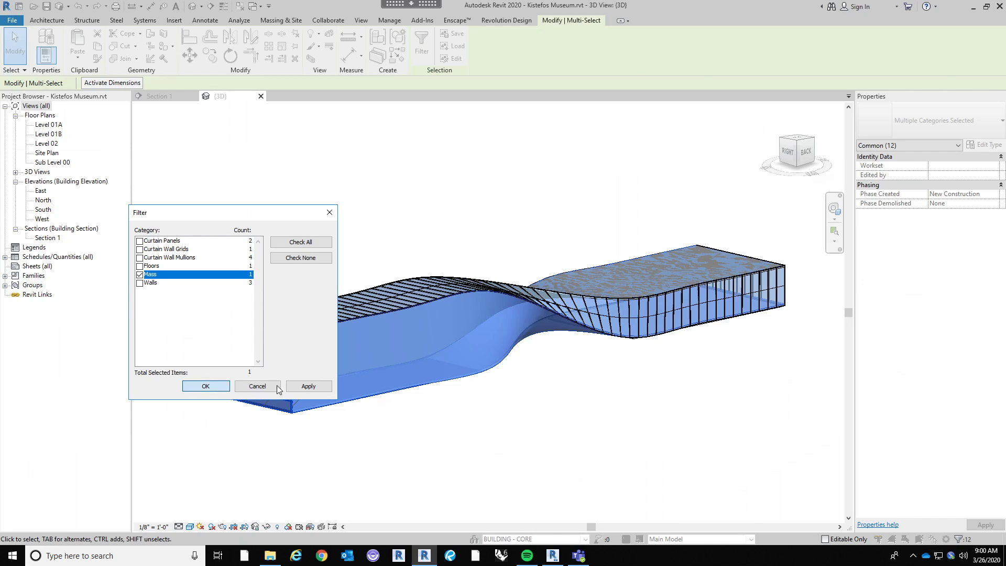
left_click(425, 50)
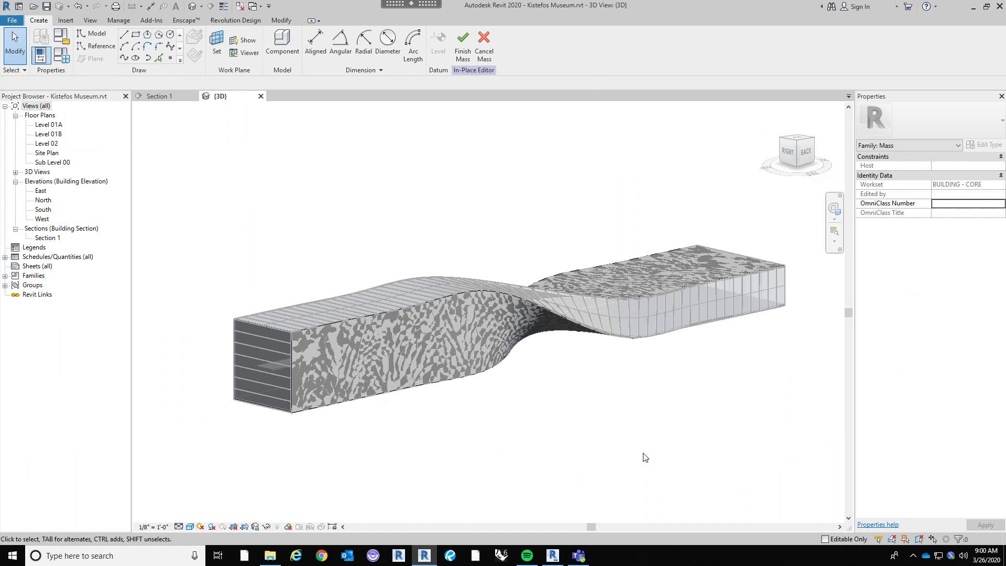
Select the twisting mass form and temporarily isolate it in the 3D view.
left_click_drag(704, 451, 307, 215)
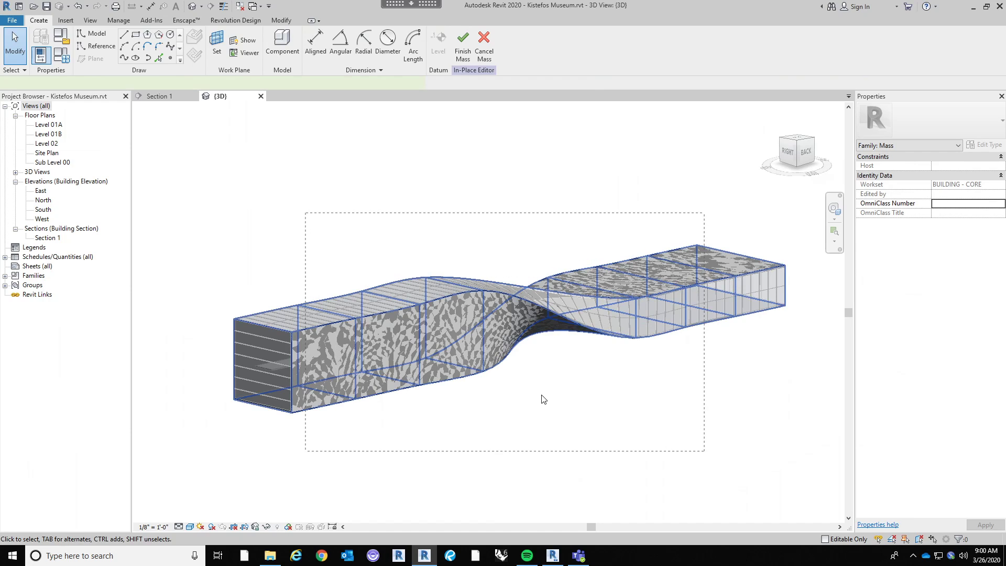
left_click(266, 526)
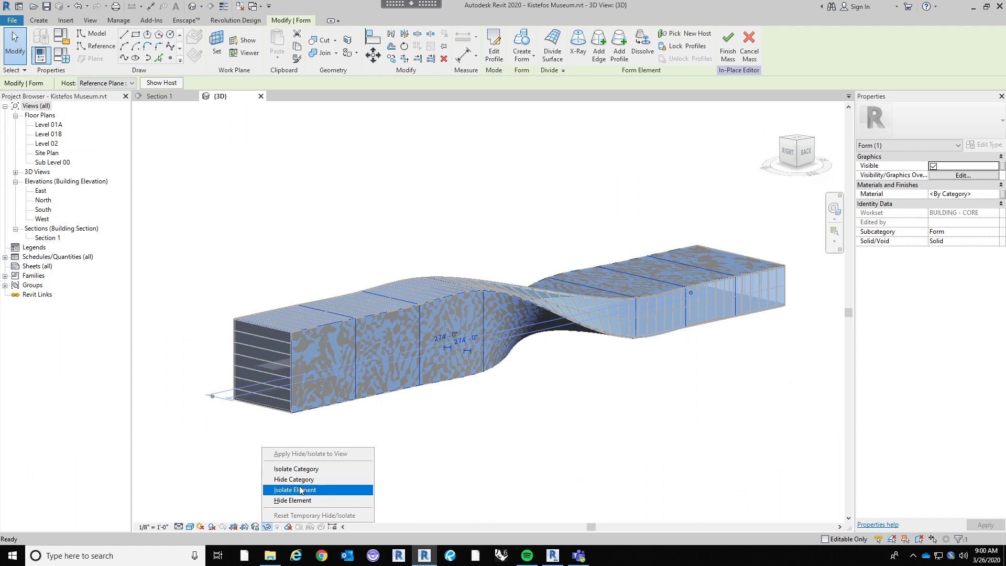
left_click(292, 500)
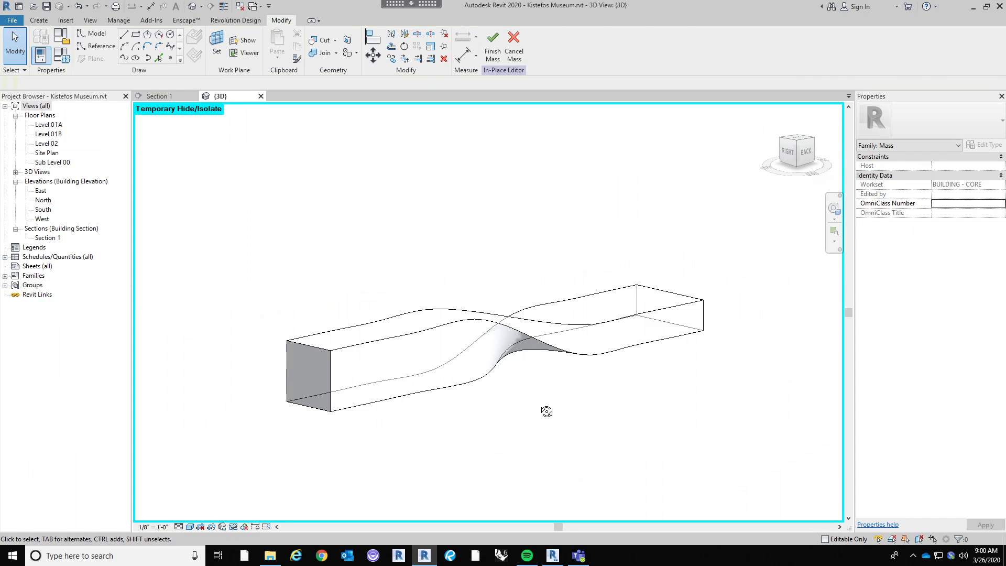
Select the mass form's long side face that twists into the underside and divide its surface.
middle_click_drag(460, 482, 430, 435, "shift")
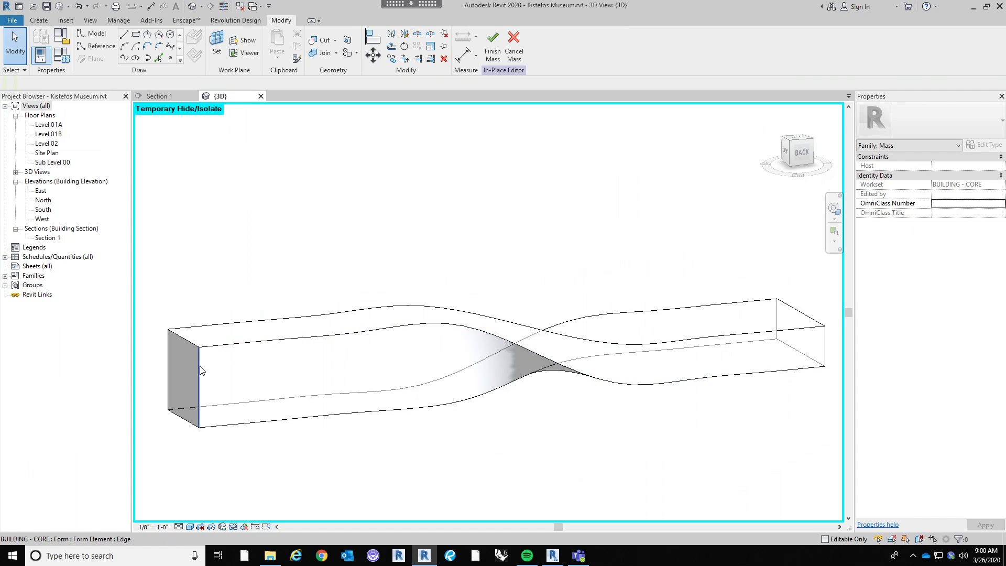
key("Tab")
key("Tab")
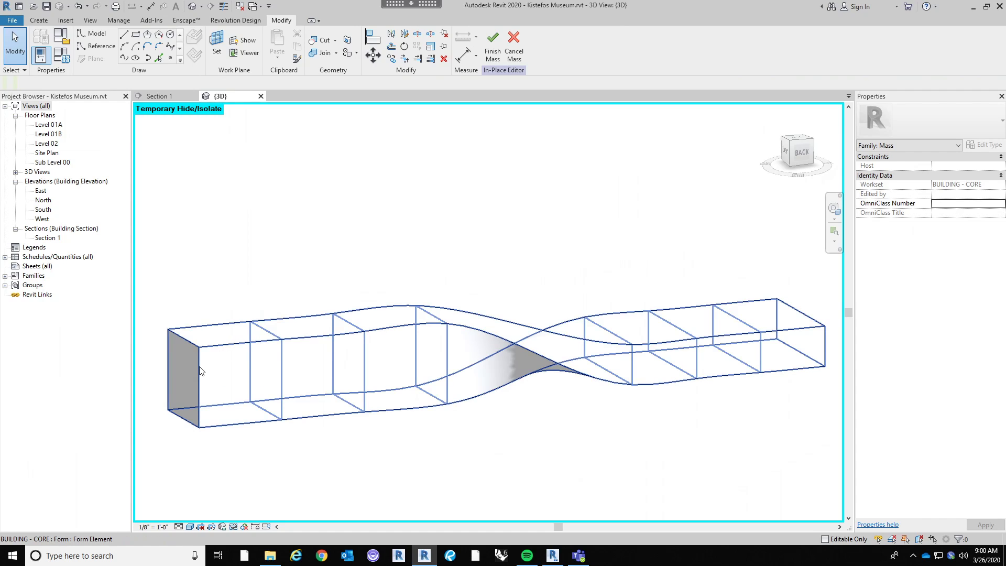
left_click(543, 479)
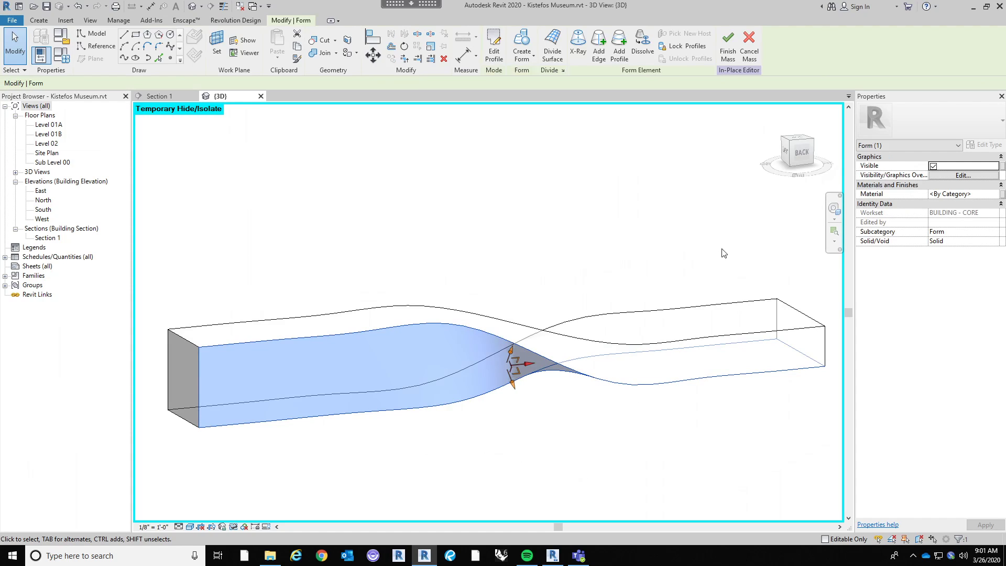
left_click(546, 51)
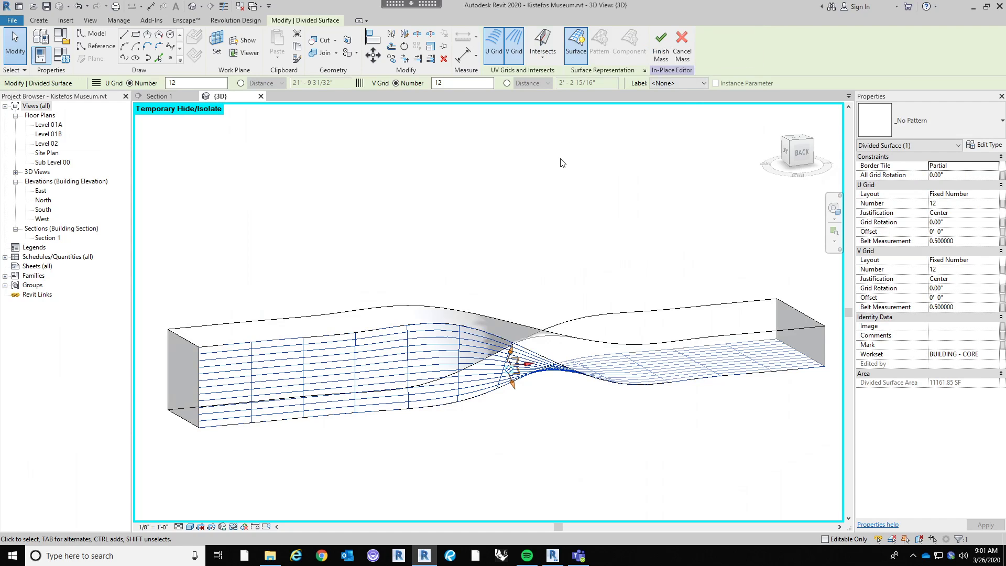
Apply the Rectangle pattern to the divided surface.
left_click(932, 122)
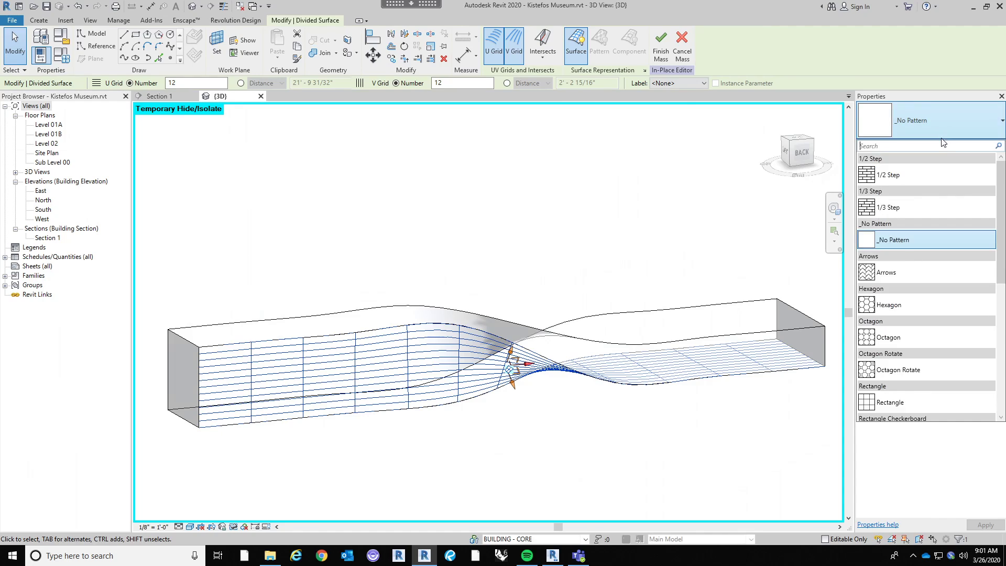
scroll(979, 254, "down", 3)
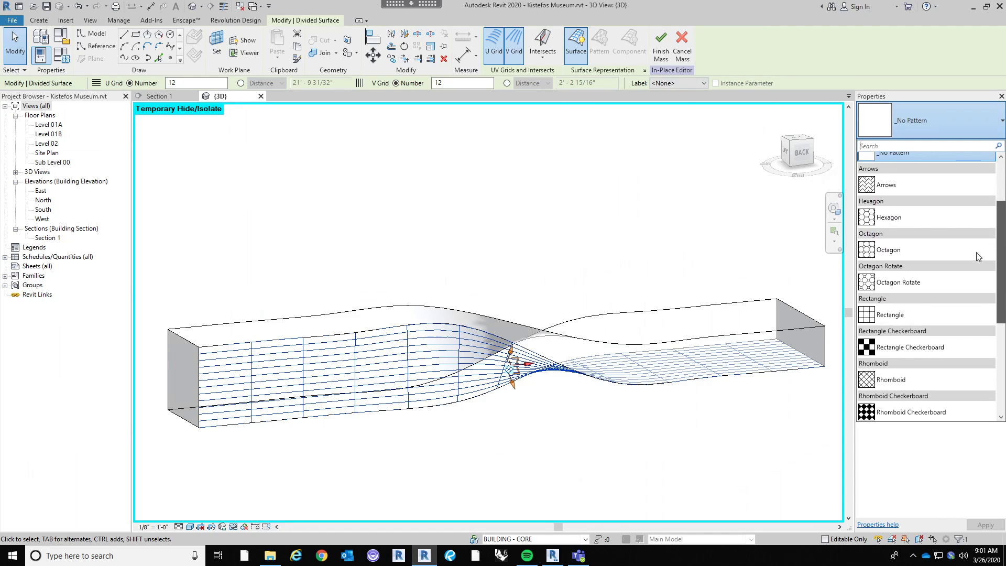
left_click(953, 321)
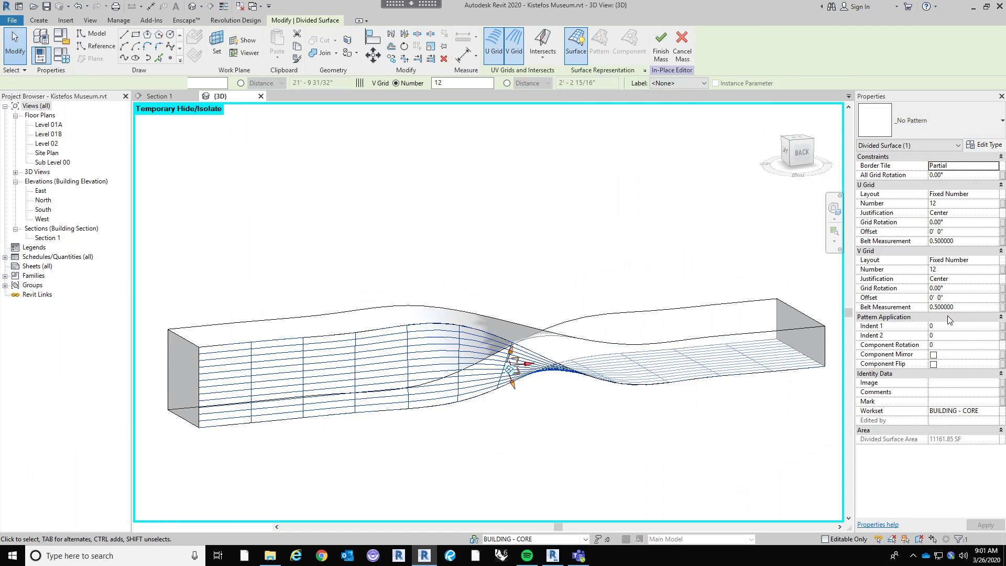
middle_click_drag(298, 244, 411, 224)
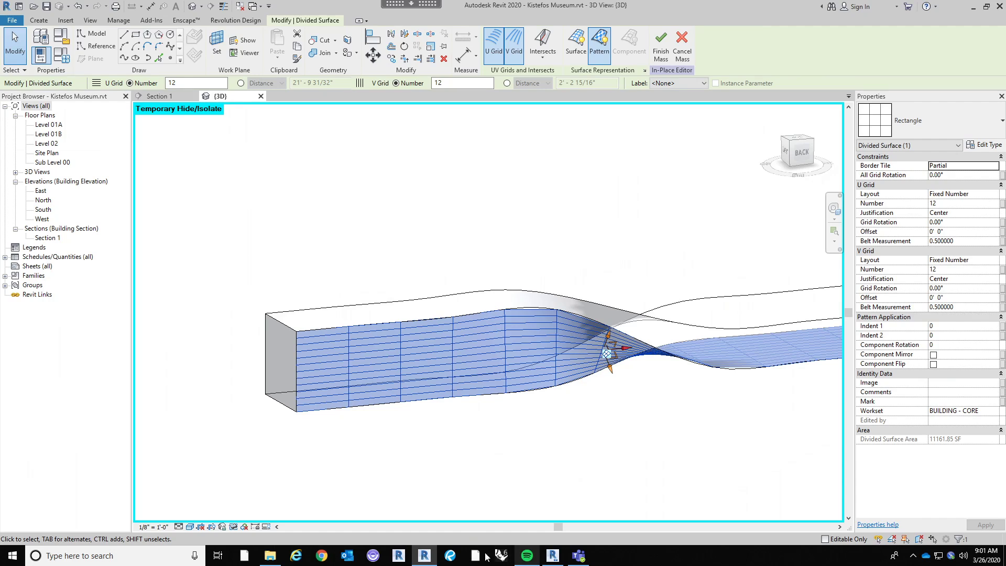
View the reference photo the-twist-at-kistefos-jevnaker-museum-s180919-bw6.jpg for the facade panel layout, and return to the Revit model.
left_click(270, 555)
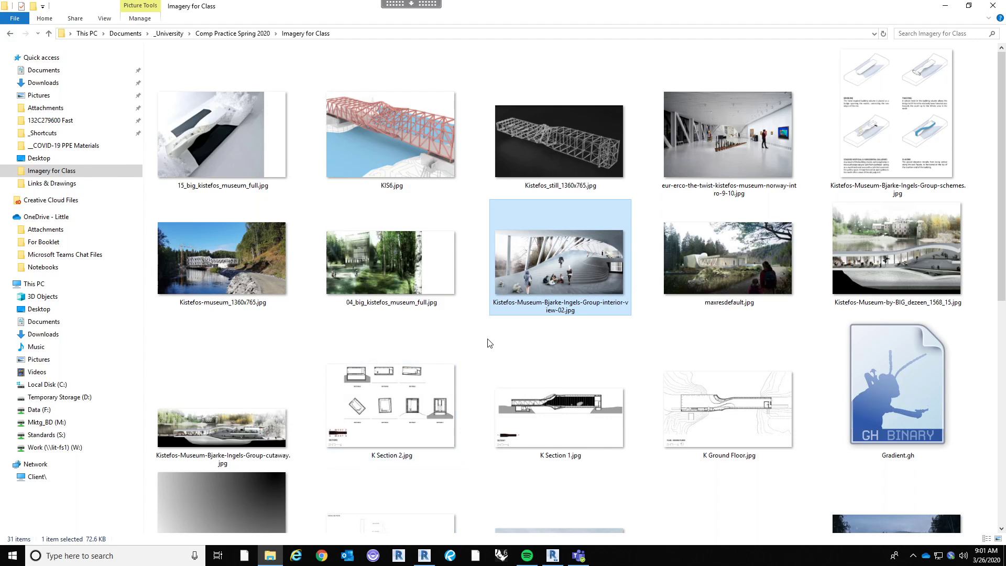
scroll(321, 299, "down", 5)
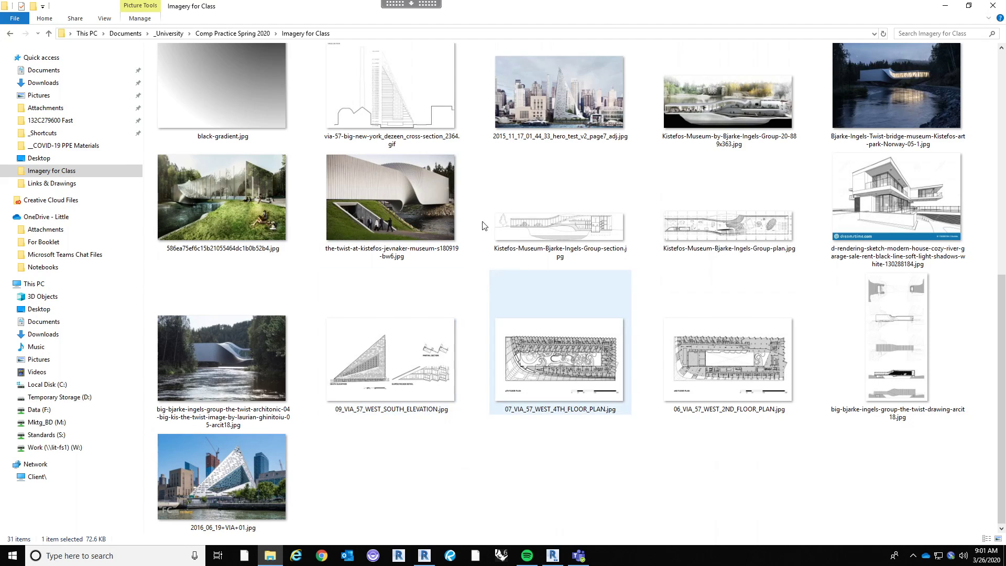
left_click(331, 196)
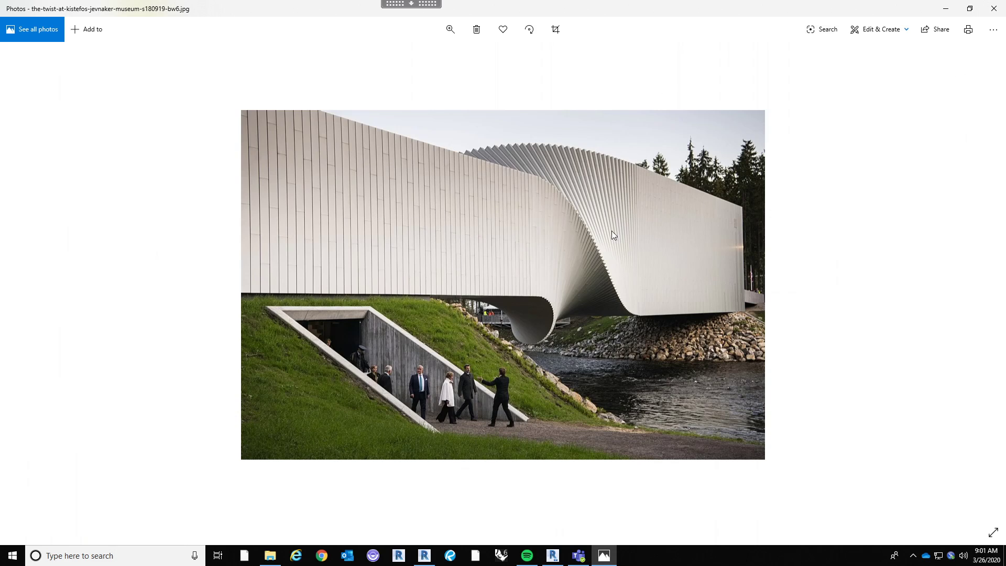
left_click(946, 9)
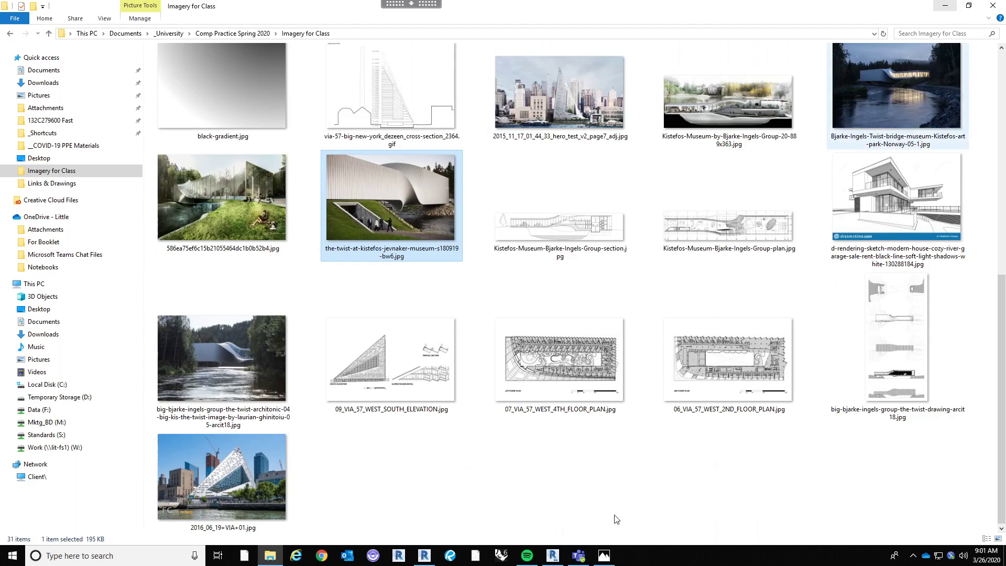
left_click(425, 555)
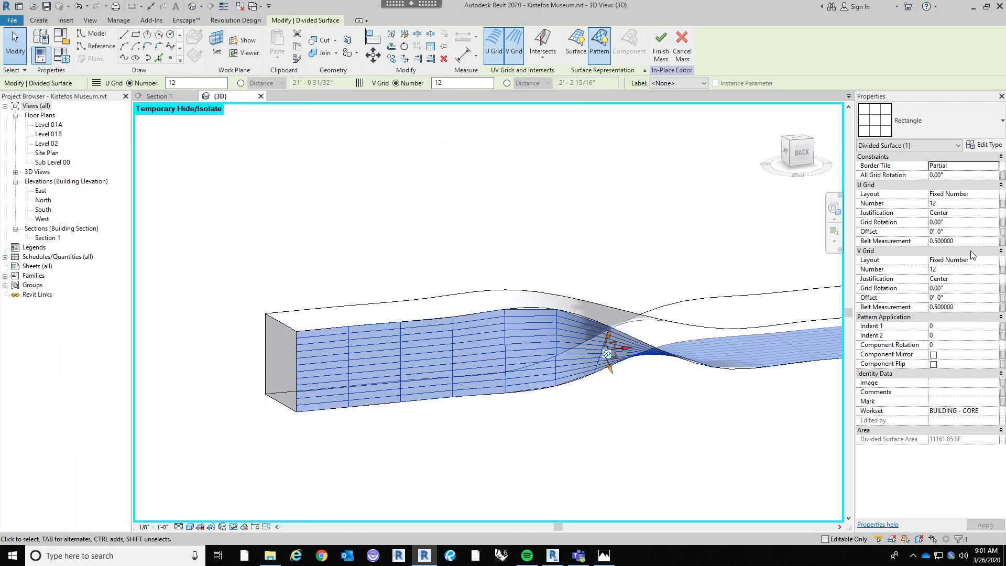
Set the divided surface's U grid number to 100 and its V grid number to 1.
left_click(967, 204)
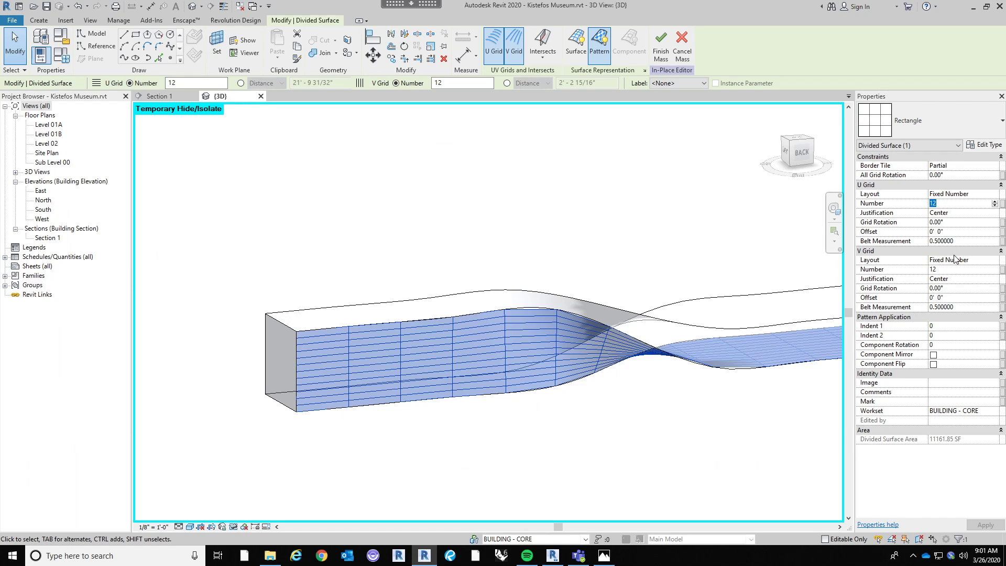
type("1")
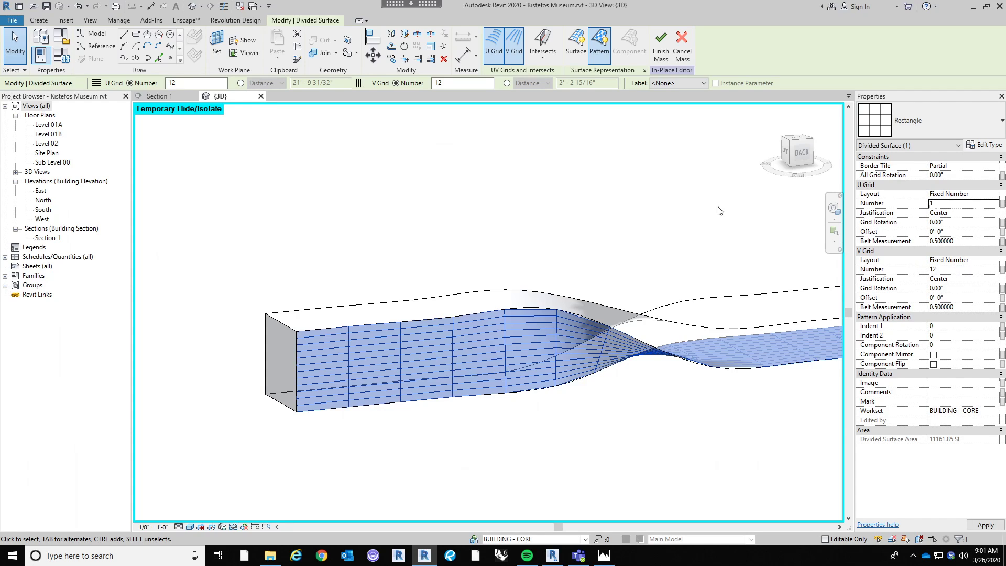
left_click(943, 205)
type("1")
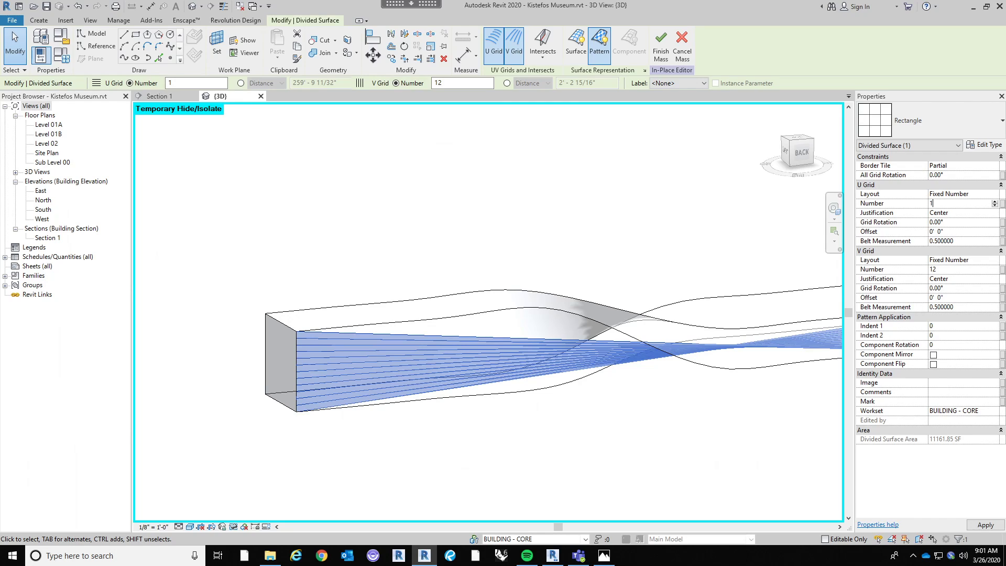
left_click(960, 270)
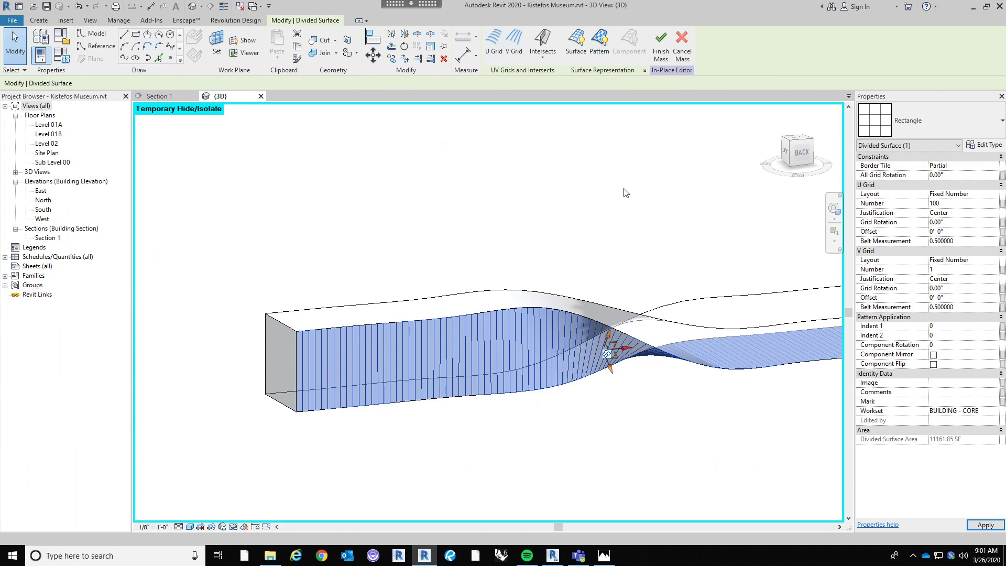
middle_click_drag(624, 189, 507, 234)
scroll(254, 383, "up", 5)
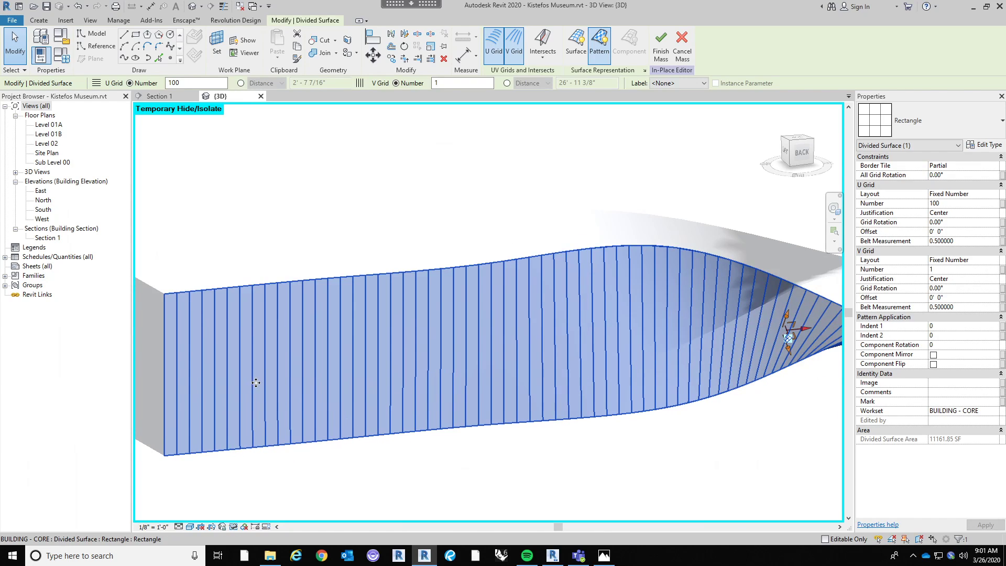
Try to set the divided surface's U grid number to 200.
left_click(964, 203)
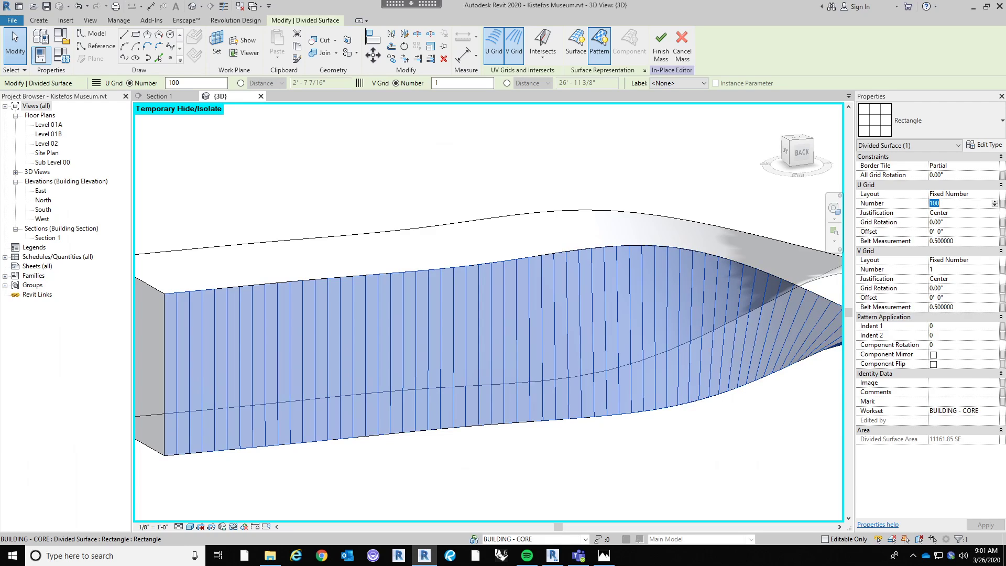
type("20")
key("Return")
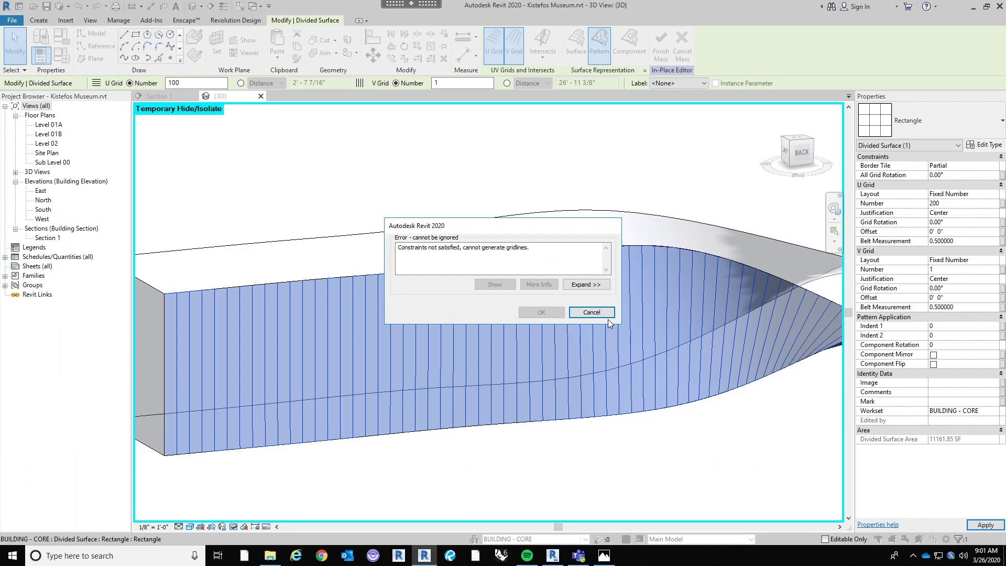
left_click(591, 312)
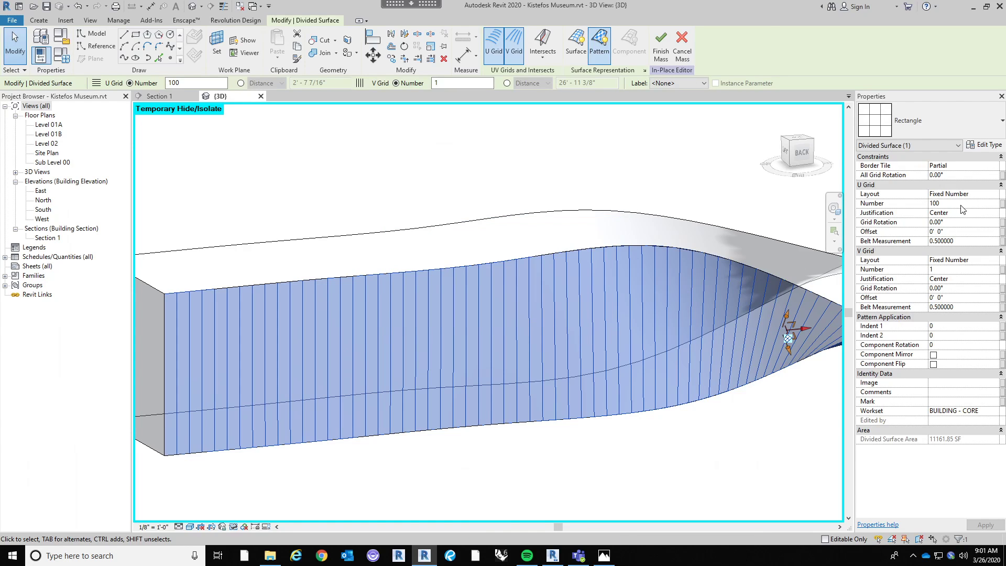
Set the divided surface's U grid number to 150.
type("150")
key("Return")
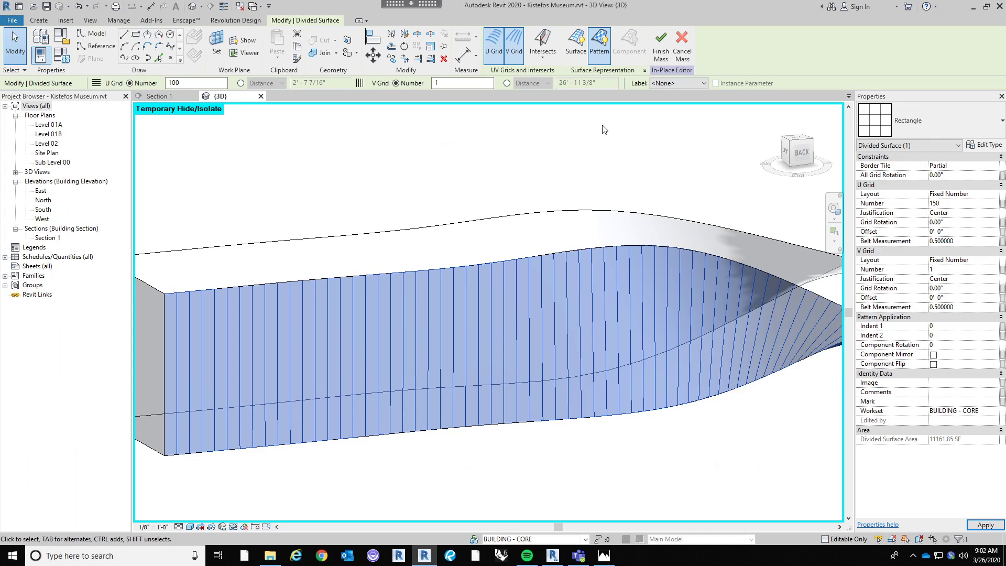
scroll(601, 128, "down", 2)
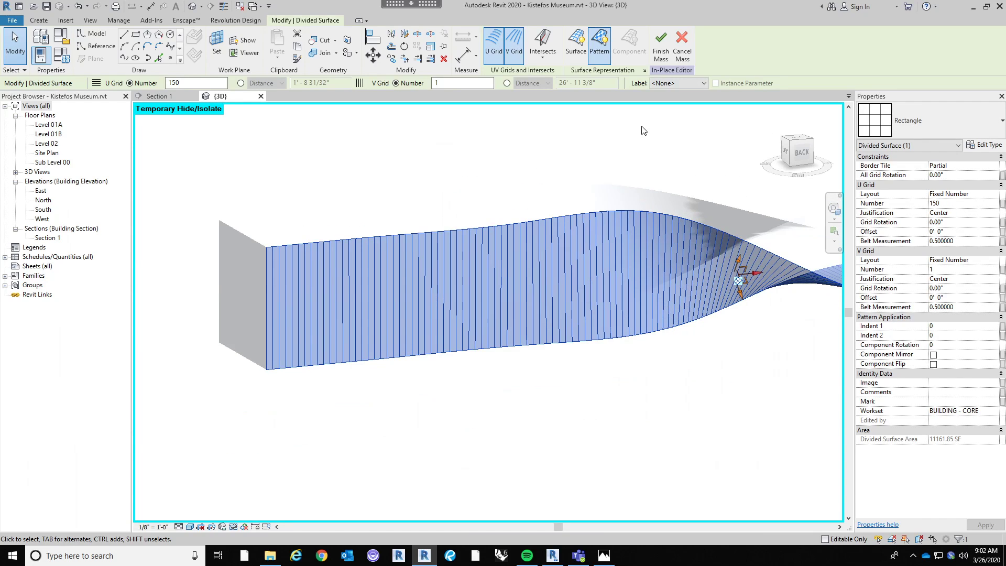
Increase the divided surface's U grid number to 160 and deselect the surface.
double_click(963, 203)
type("160")
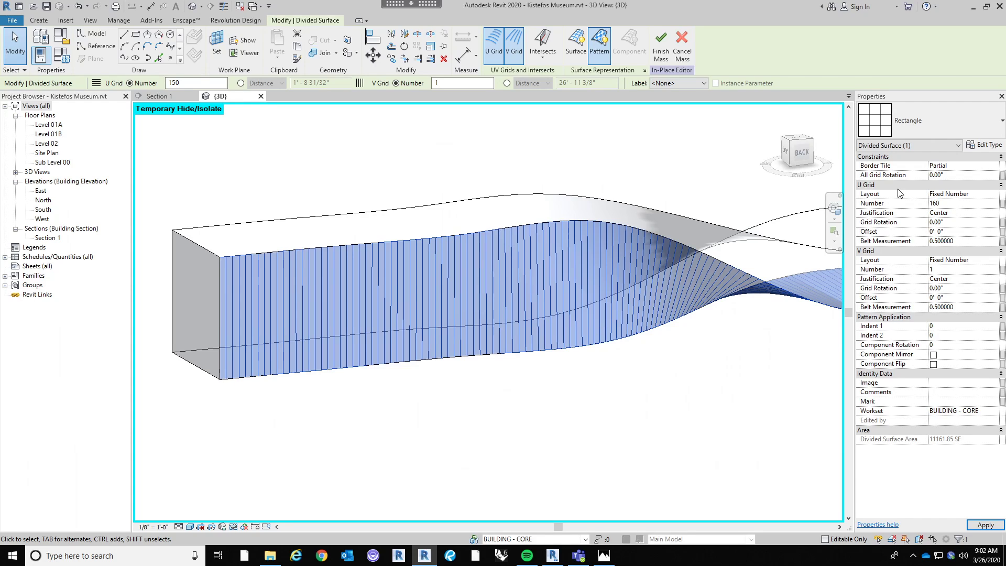
scroll(618, 422, "down", 2)
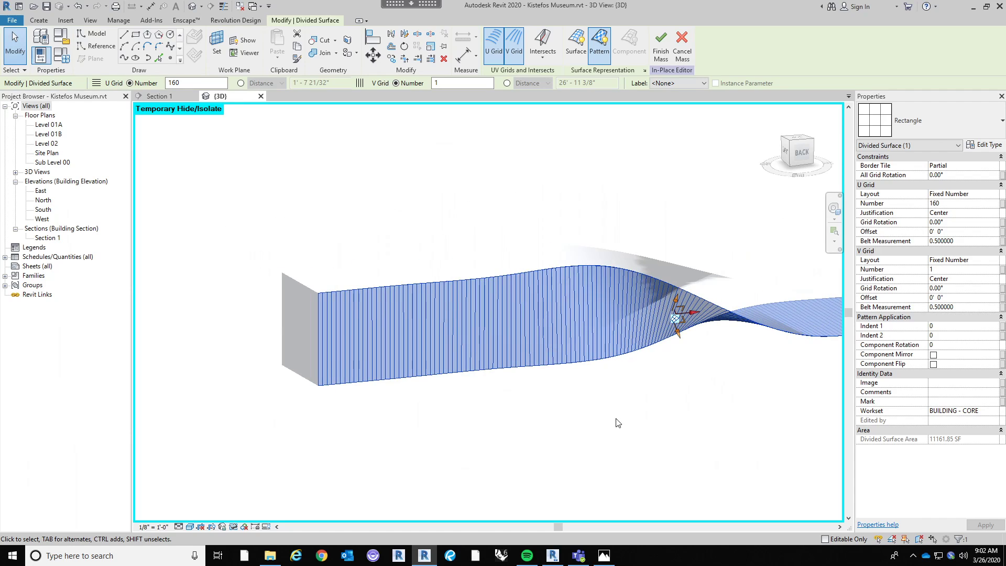
middle_click_drag(618, 422, 638, 444, "shift")
left_click(678, 441)
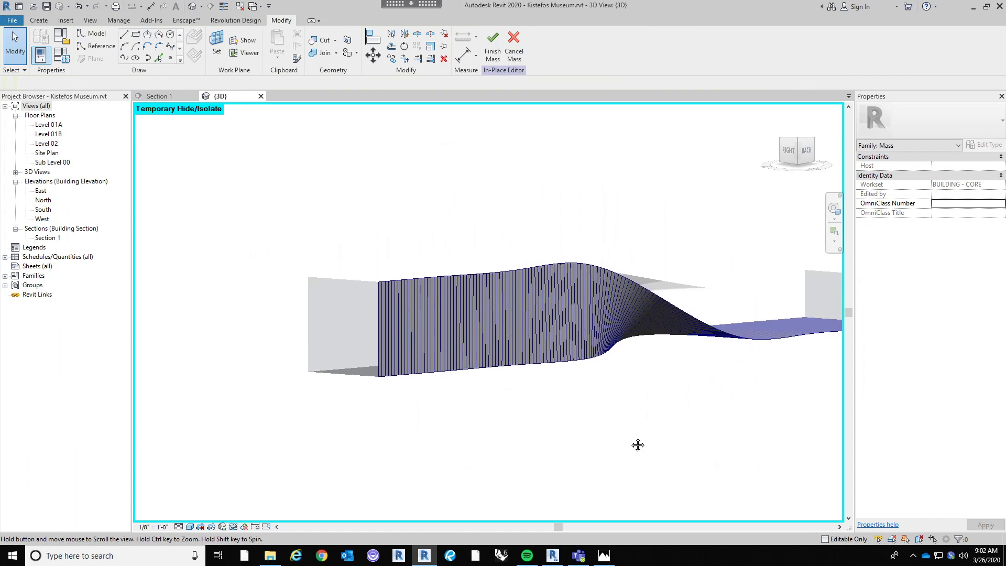
Select the divided surface and try a Fixed Distance U grid layout with a distance of 1' 0".
left_click(485, 317)
middle_click_drag(486, 318, 668, 477, "shift")
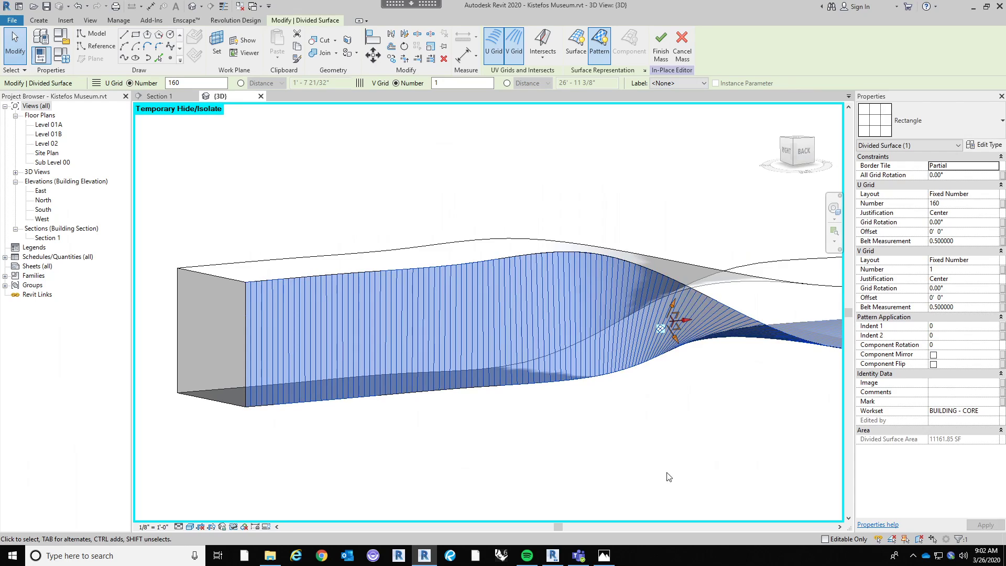
left_click(993, 196)
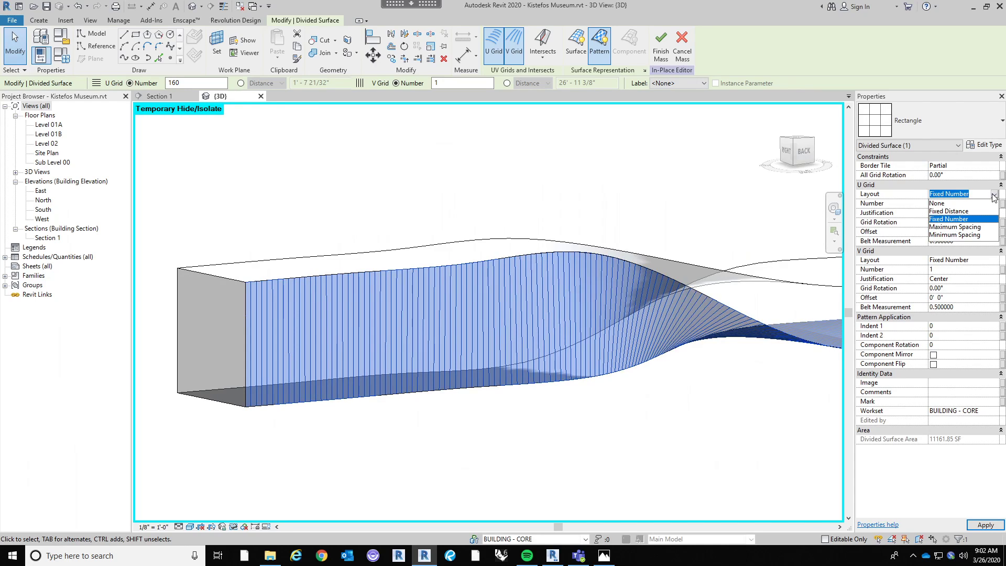
left_click(966, 211)
left_click(978, 205)
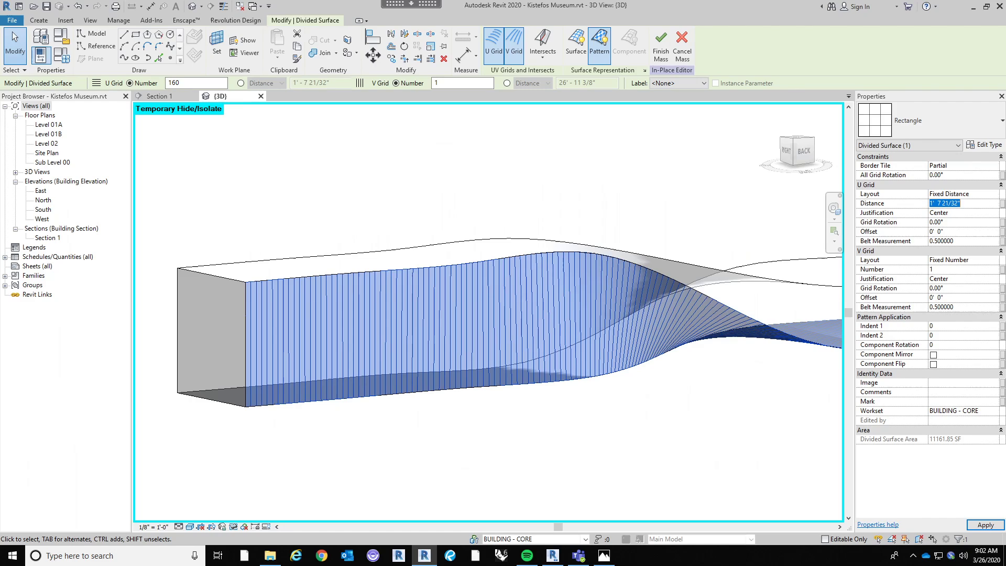
type("1' 0")
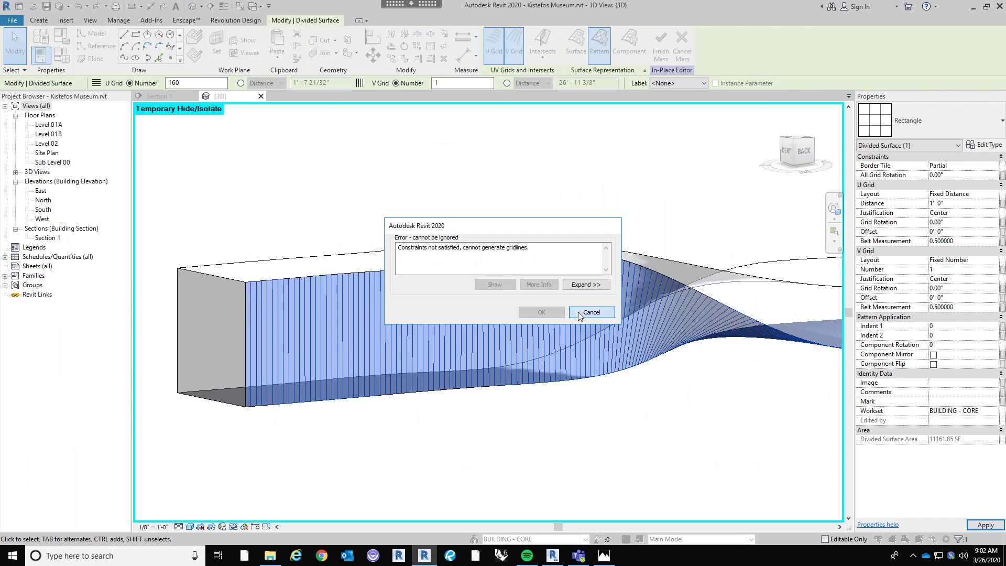
left_click(581, 312)
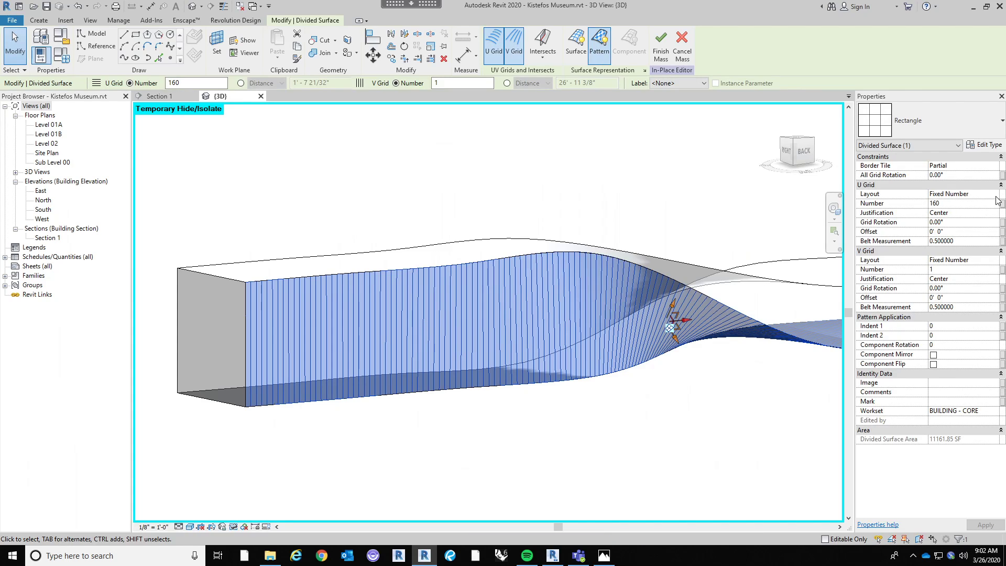
Set the divided surface's U grid layout to Fixed Distance with a distance of 1' 6".
left_click(972, 194)
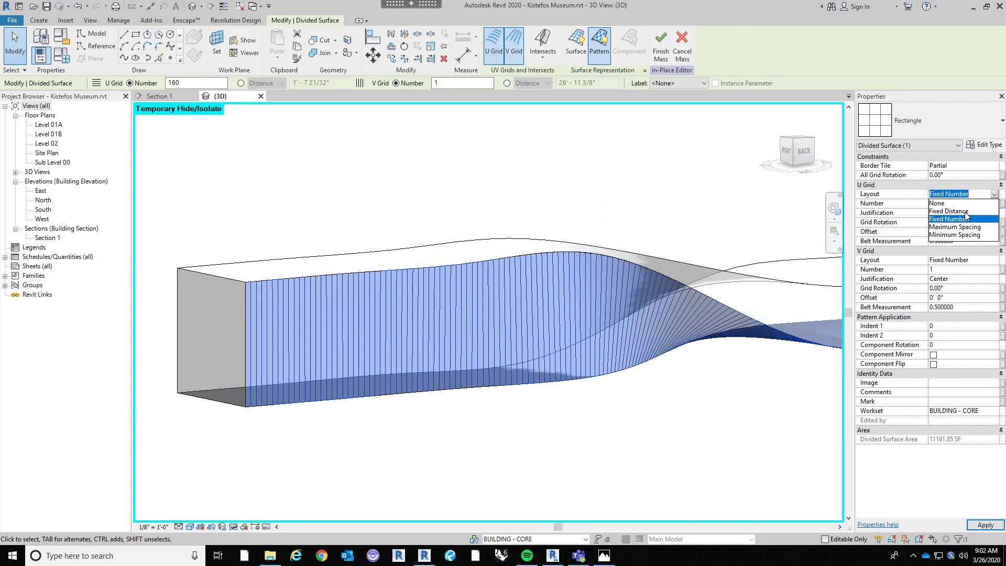
left_click(949, 210)
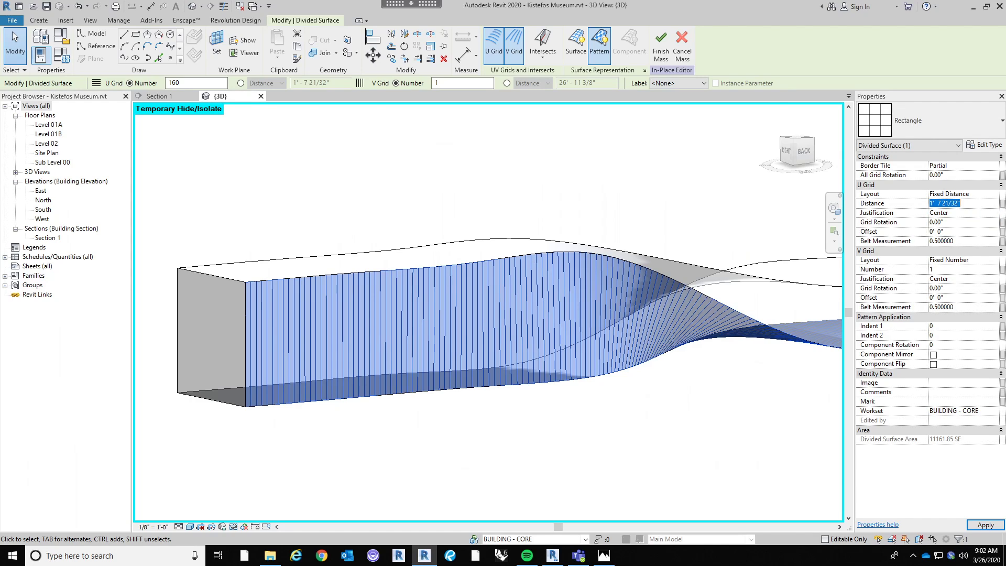
key("Tab")
type("1.5")
key("Return")
middle_click_drag(749, 386, 468, 350)
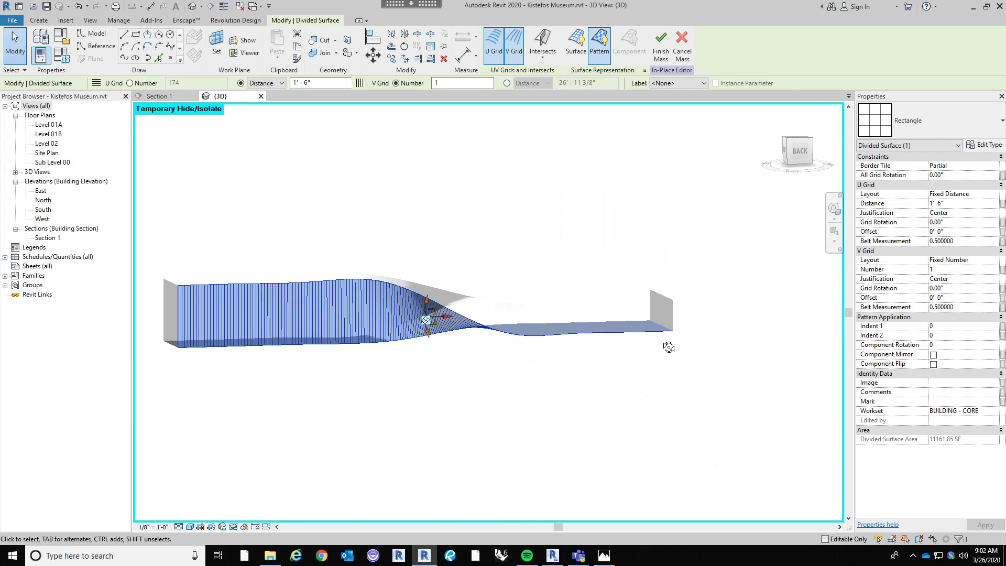
middle_click_drag(667, 348, 612, 467, "shift")
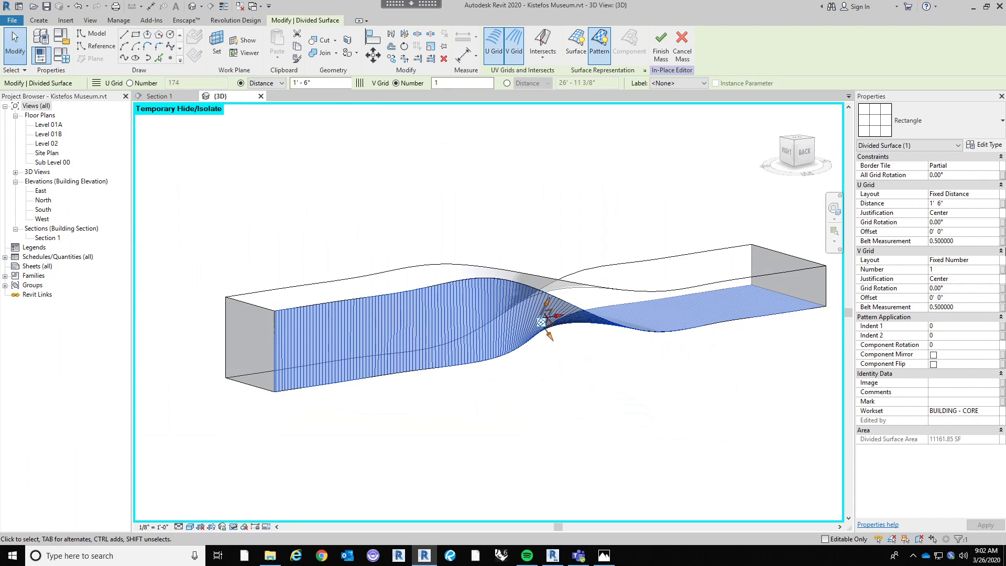
Switch the divided surface's U grid layout to Fixed Number and deselect the surface.
left_click(994, 194)
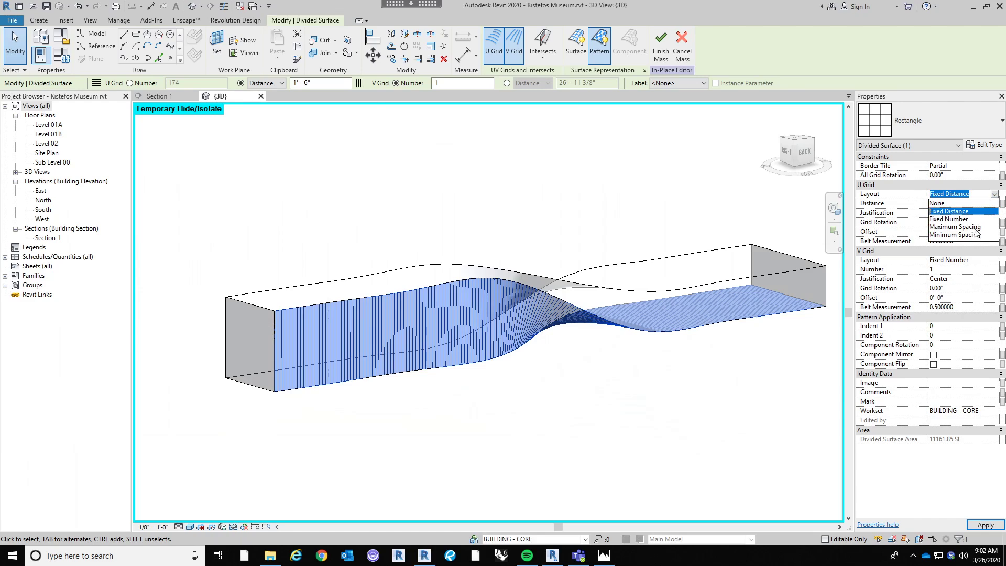
left_click(948, 219)
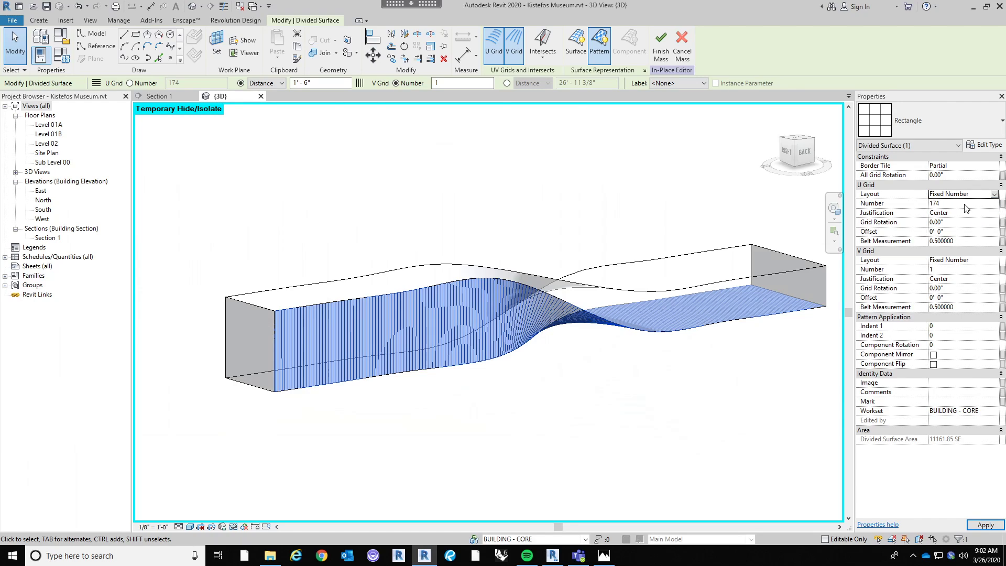
left_click(965, 204)
left_click(624, 382)
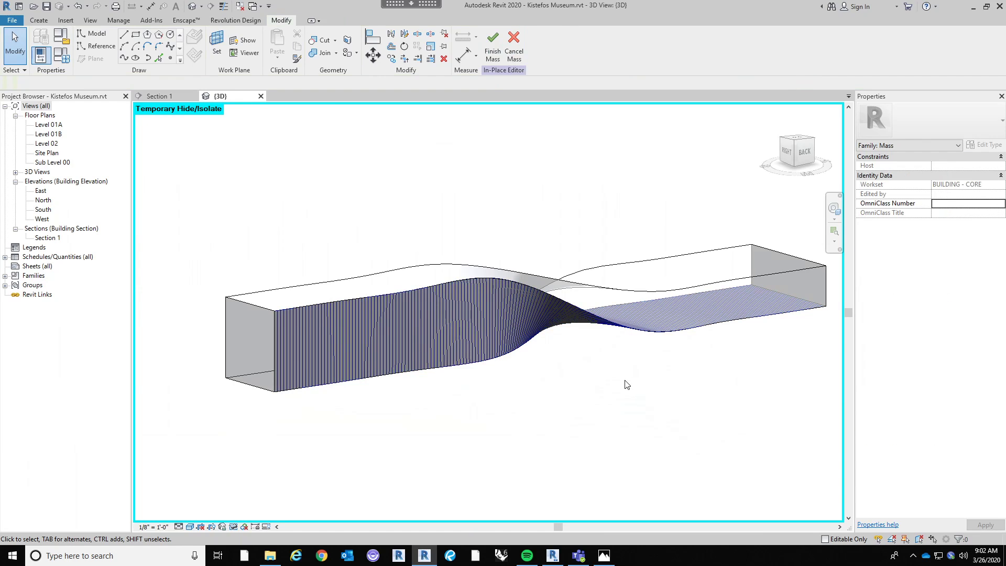
Divide the face running from the low end's top to the tall end's side and apply the Rectangle pattern to it.
middle_click_drag(381, 429, 584, 420, "shift")
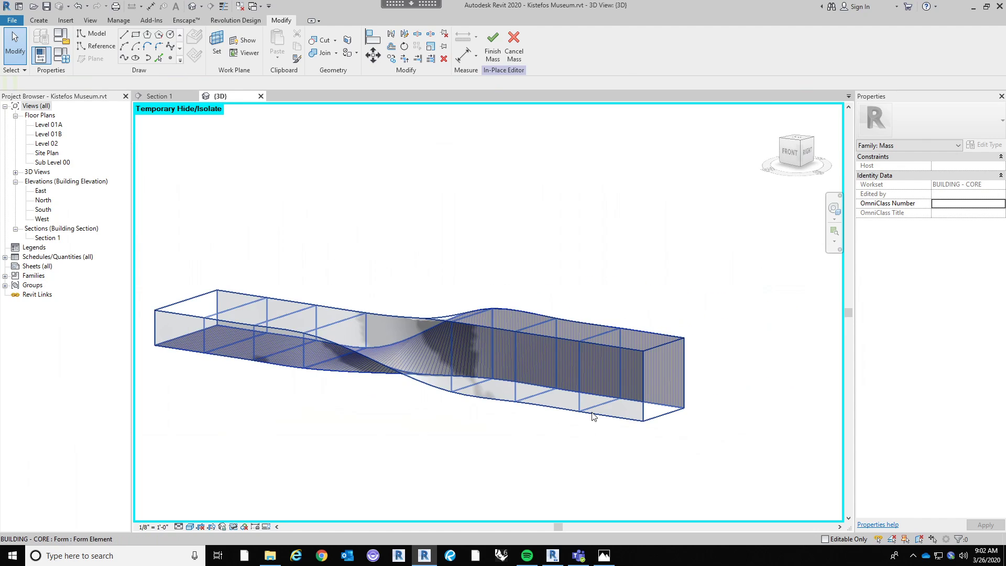
left_click(592, 415)
middle_click_drag(686, 276, 591, 325, "shift")
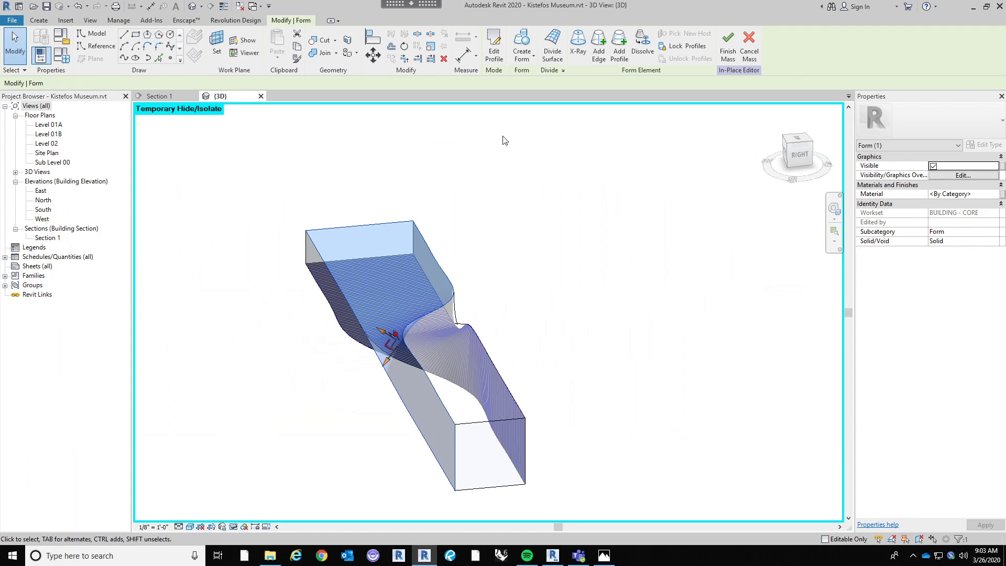
left_click(541, 57)
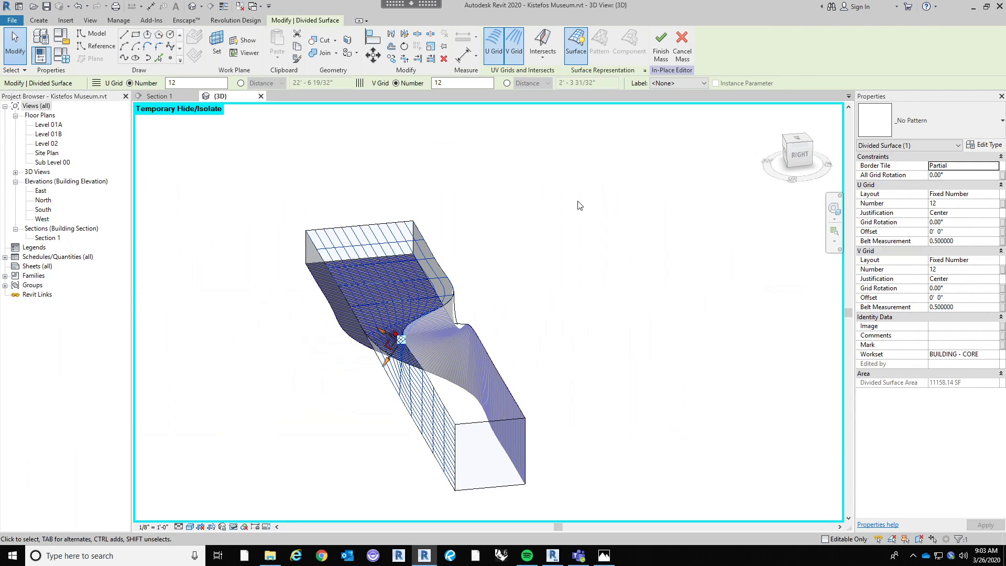
left_click(970, 120)
scroll(931, 309, "down", 3)
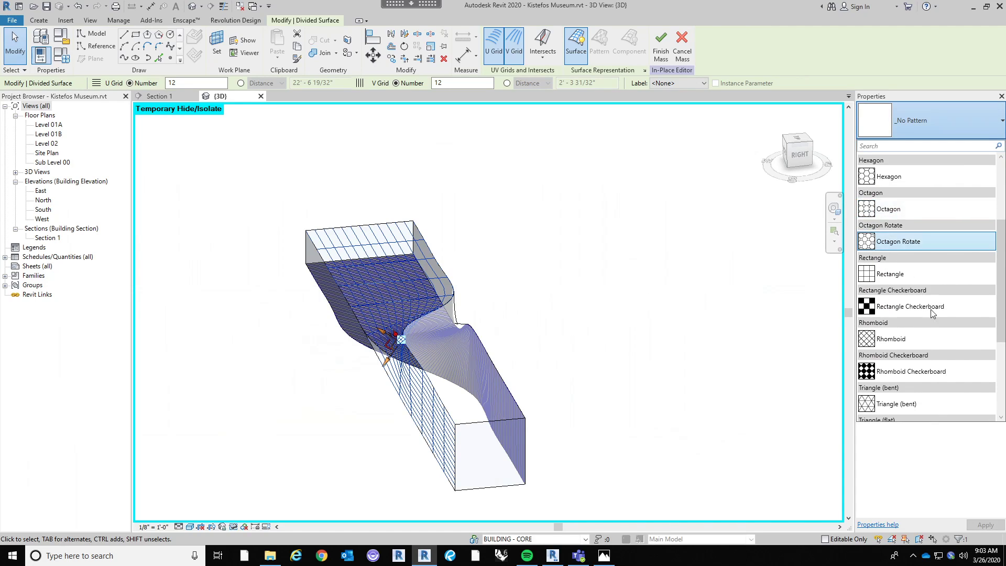
left_click(908, 275)
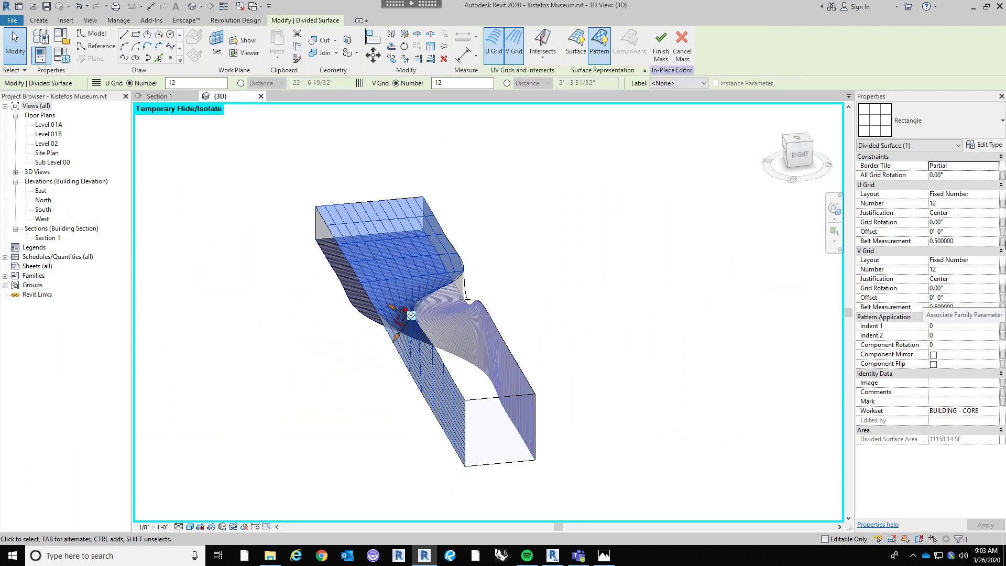
Set this divided surface's V grid number to 1 and U grid number to 175, and deselect it.
left_click(991, 269)
type("1")
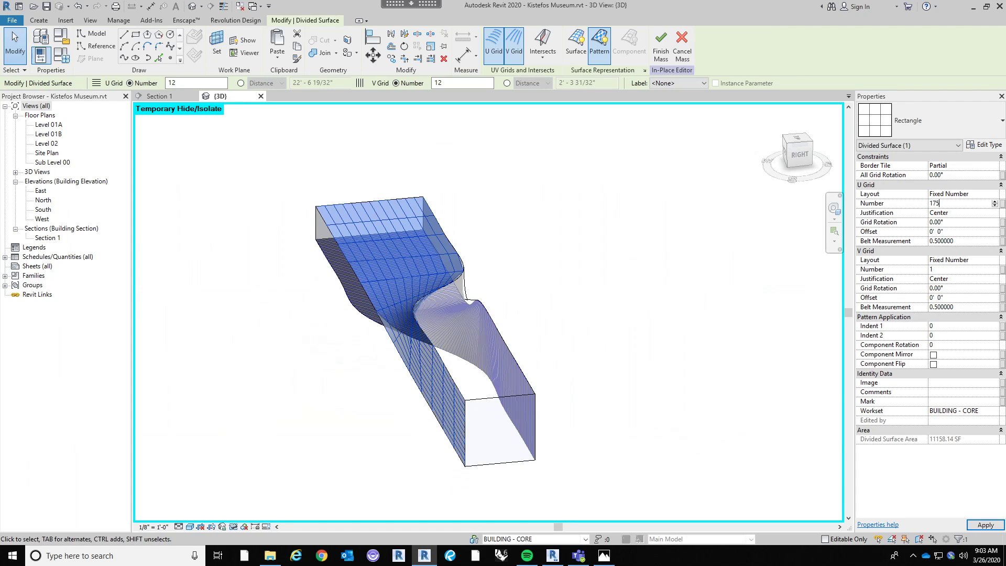
key("Return")
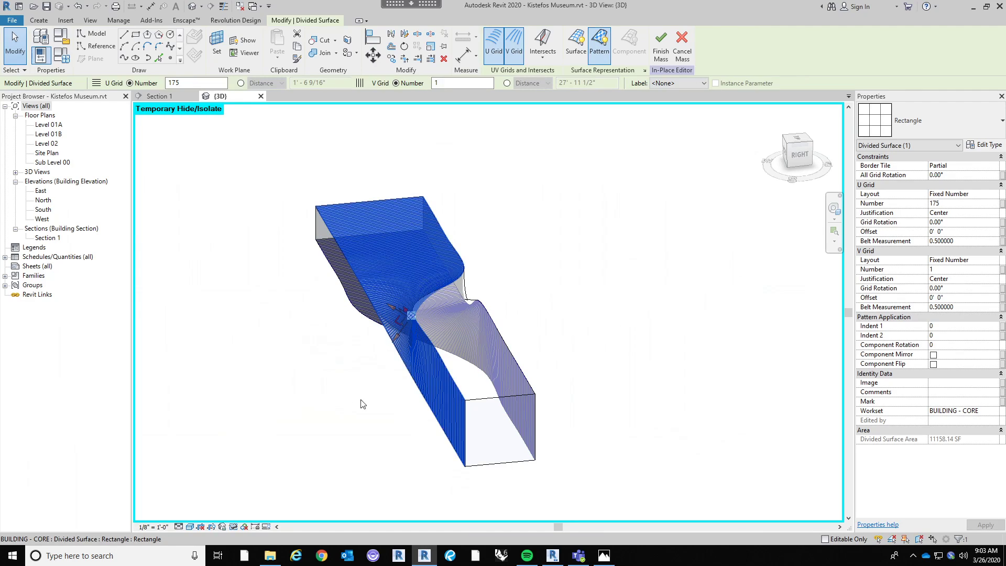
middle_click_drag(361, 404, 478, 411, "shift")
left_click(237, 417)
Select the narrow side face at the mass form's low end, which twists into the underside, and divide its surface.
middle_click_drag(237, 417, 377, 461, "shift")
key("Tab")
key("Tab")
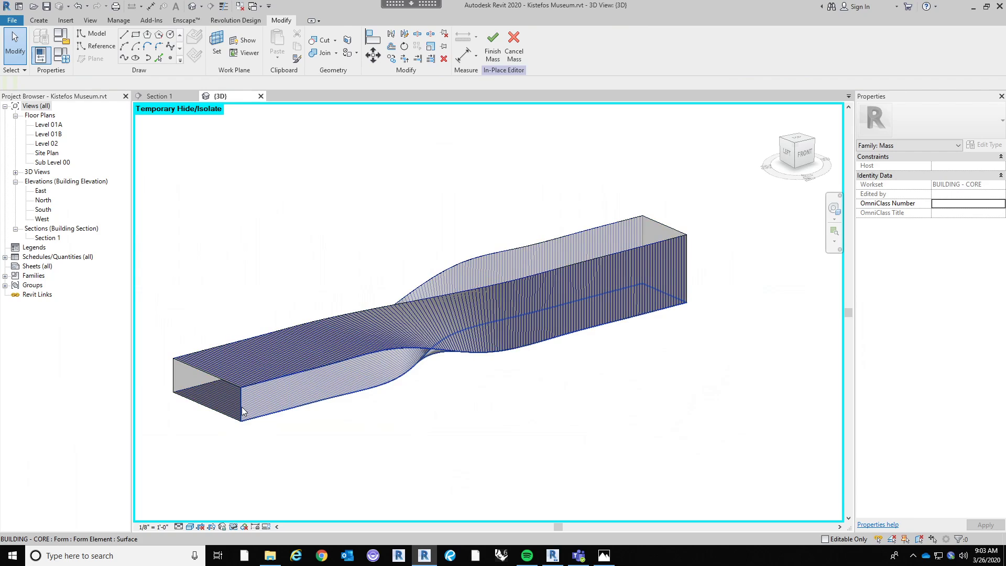
left_click(242, 412)
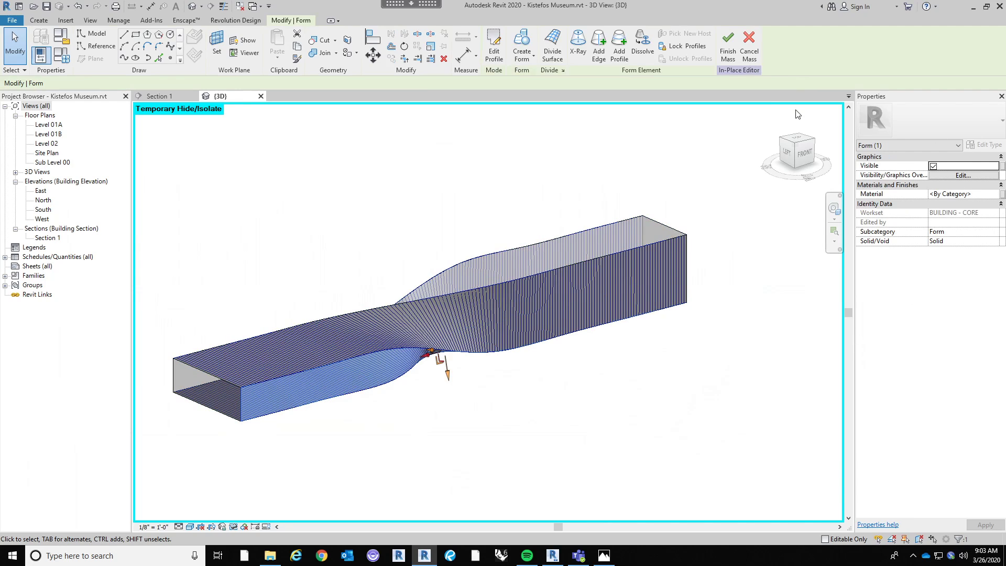
left_click(552, 46)
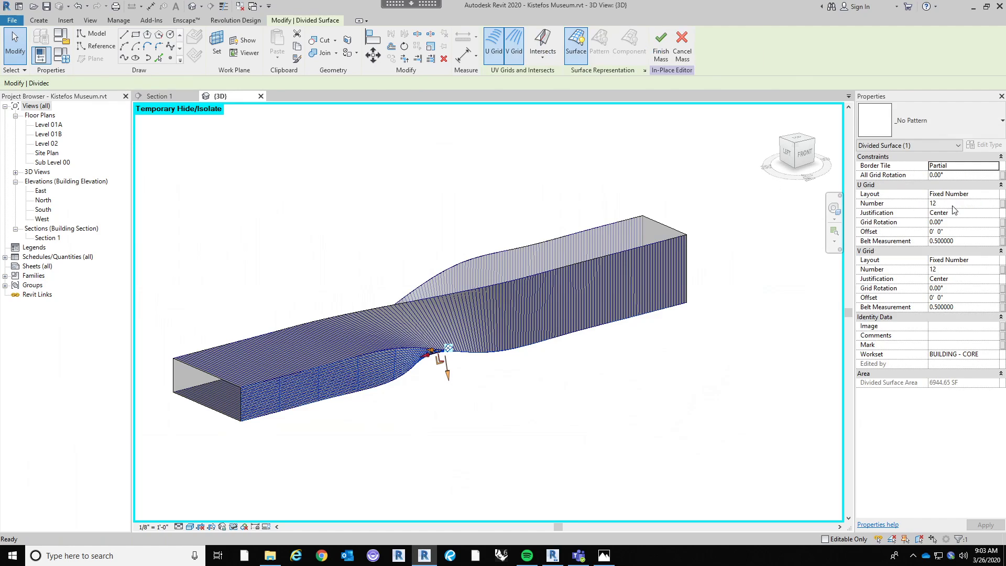
Apply the Rectangle pattern to the low end's narrow side face, set its U grid number to 175 and V grid number to 1, and deselect it.
left_click(924, 123)
left_click(922, 323)
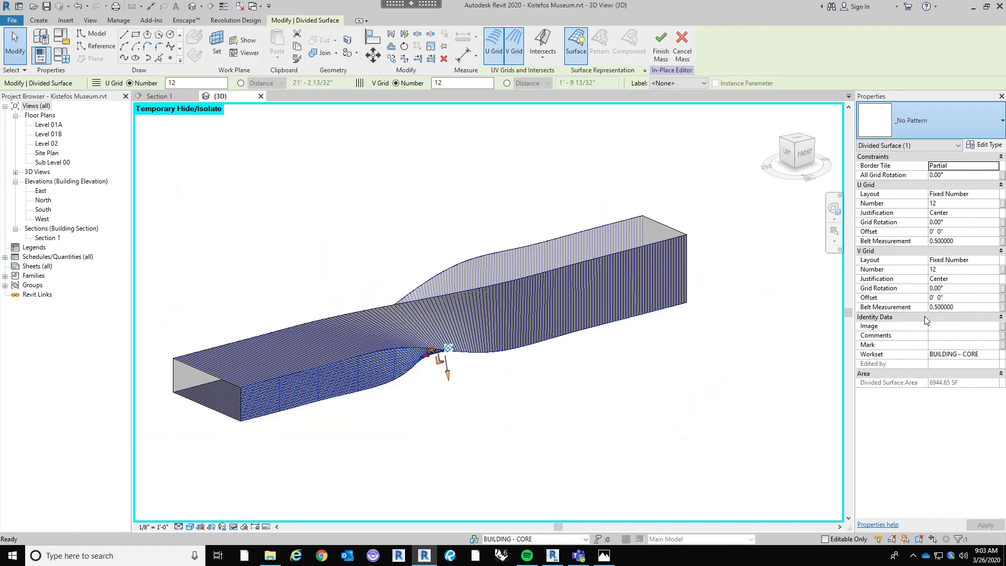
double_click(963, 204)
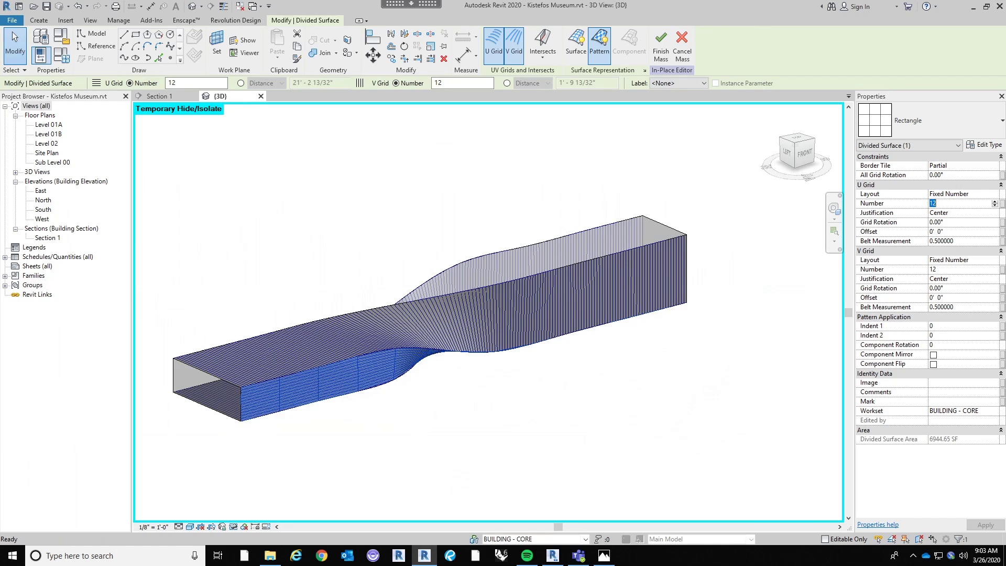
type("175")
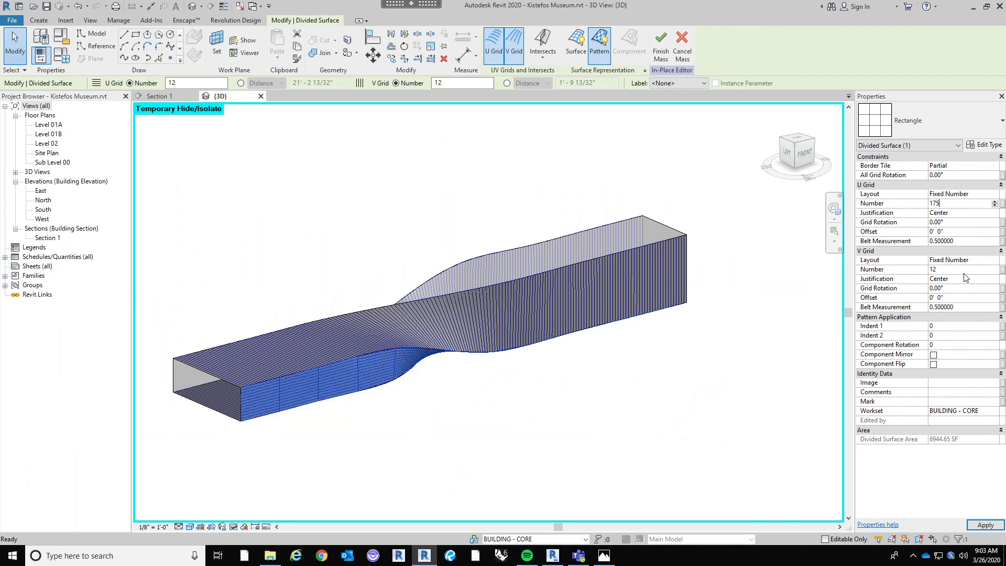
left_click(964, 269)
left_click(611, 438)
Examine the panel divisions on all long faces of the mass, especially around the twist and along the underside.
scroll(640, 442, "up", 3)
middle_click_drag(640, 442, 620, 400)
left_click(796, 153)
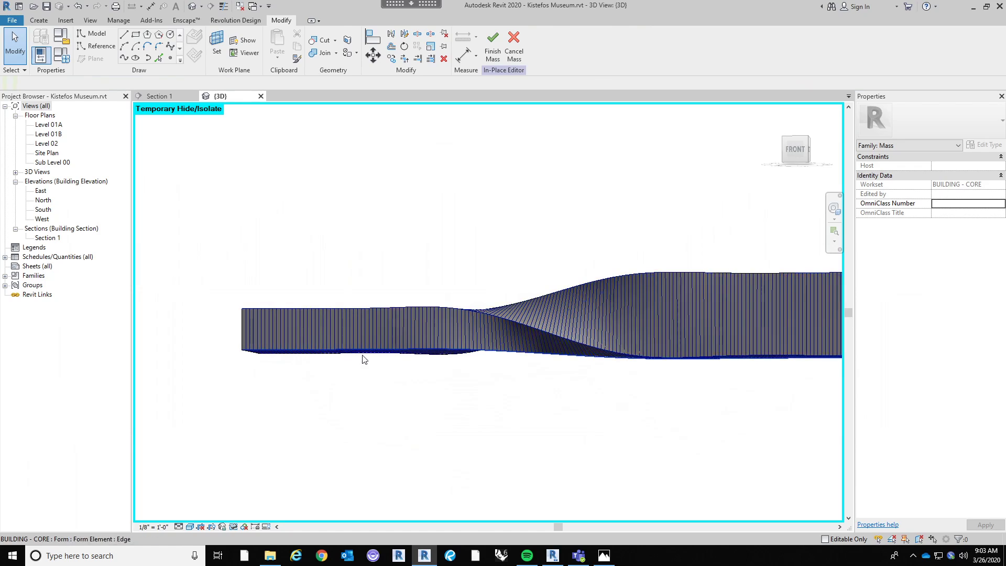
middle_click_drag(365, 360, 399, 419, "shift")
middle_click_drag(592, 469, 375, 331, "shift")
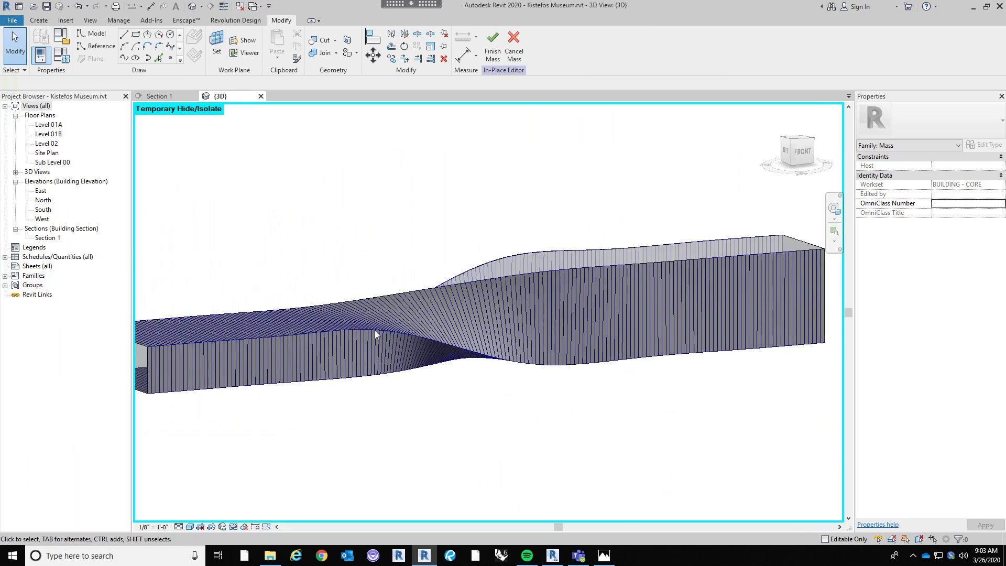
scroll(346, 391, "up", 3)
middle_click_drag(346, 391, 453, 332, "shift")
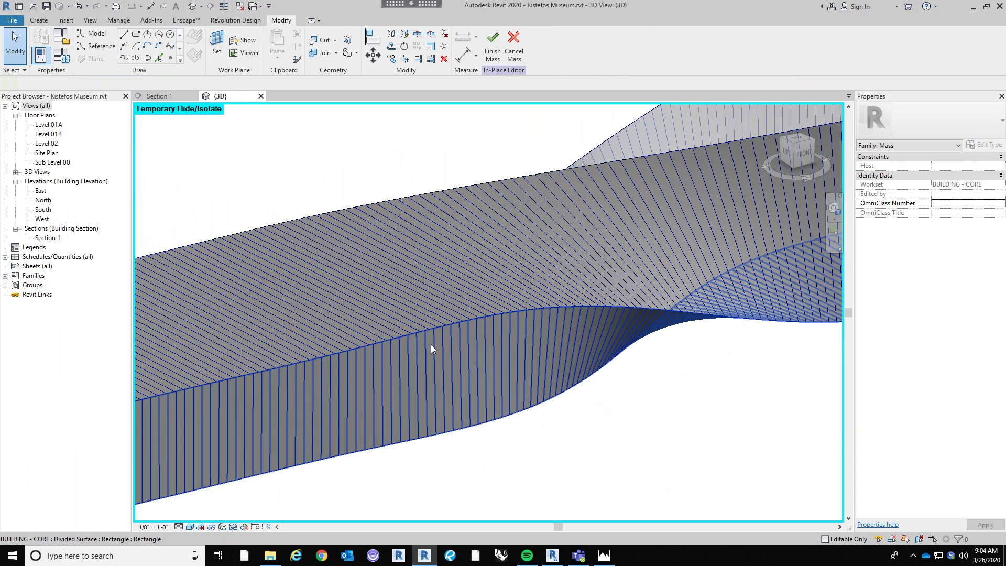
scroll(431, 344, "down", 5)
scroll(265, 418, "up", 2)
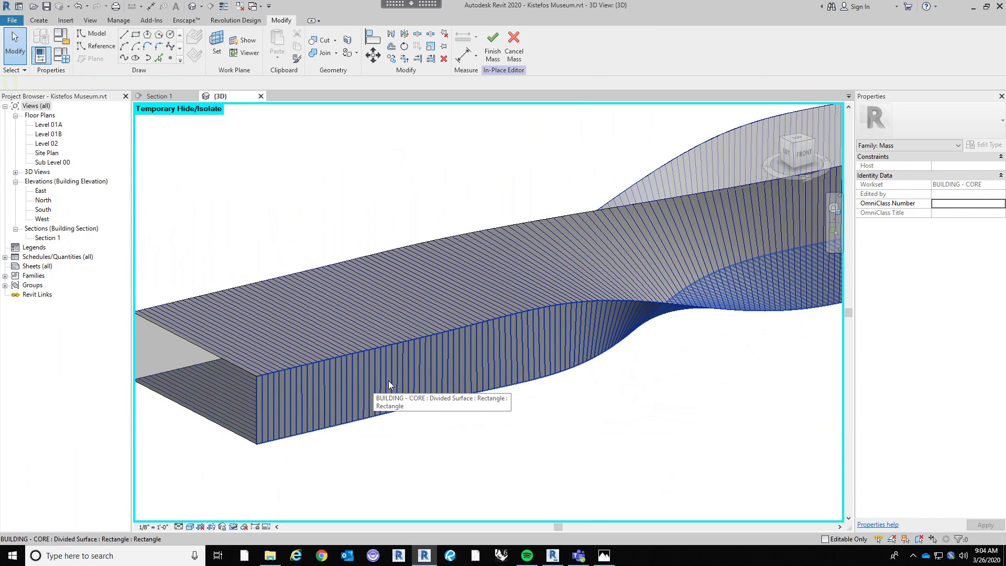
scroll(505, 395, "down", 3)
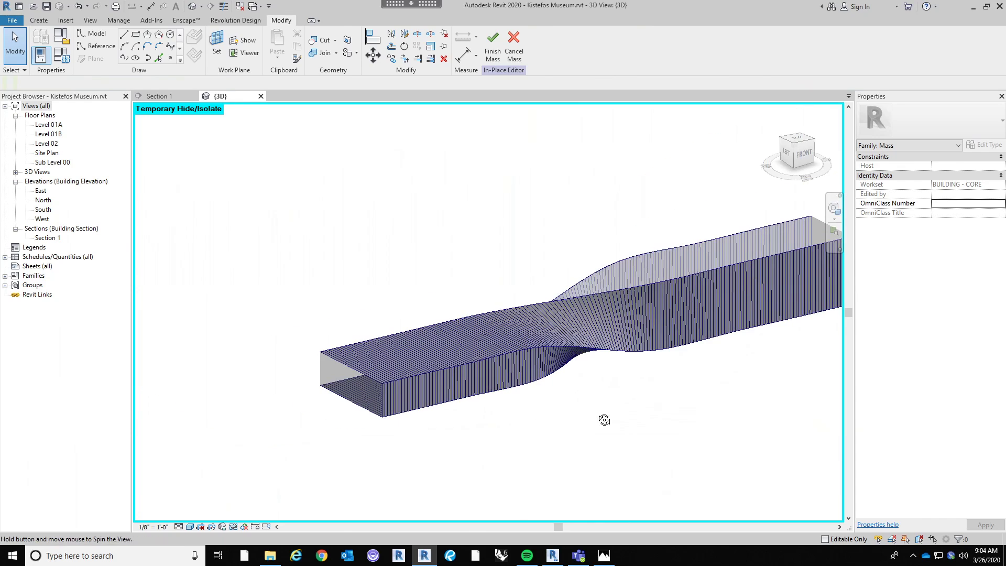
middle_click_drag(602, 415, 169, 377, "shift")
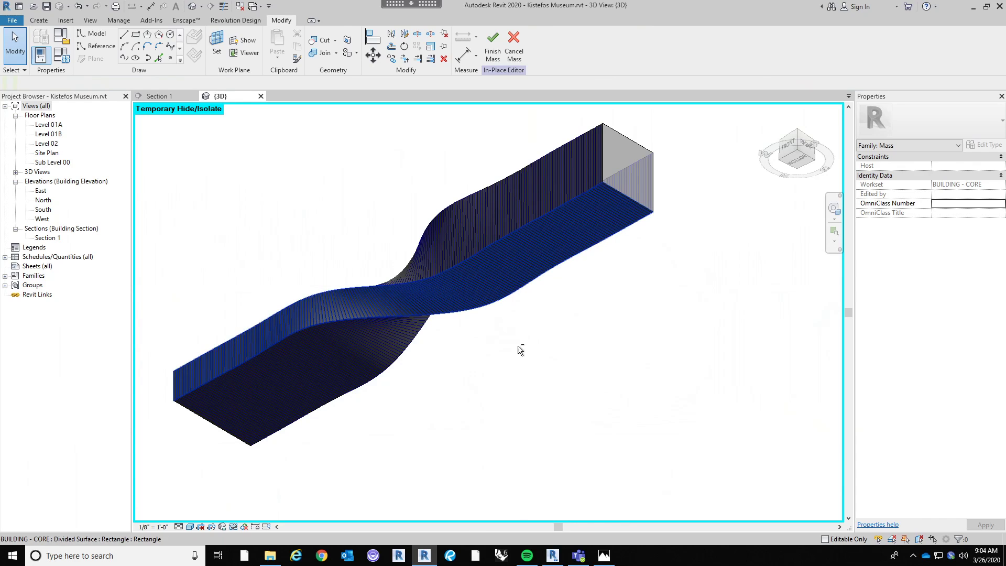
middle_click_drag(518, 348, 206, 330, "shift")
middle_click_drag(491, 349, 431, 366, "shift")
middle_click_drag(414, 319, 545, 311, "shift")
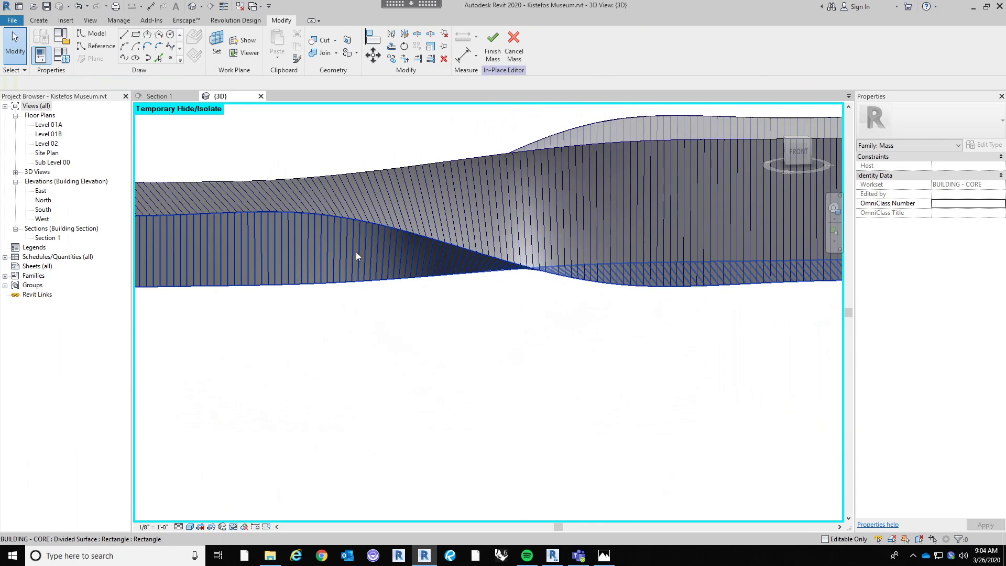
middle_click_drag(354, 253, 314, 394, "shift")
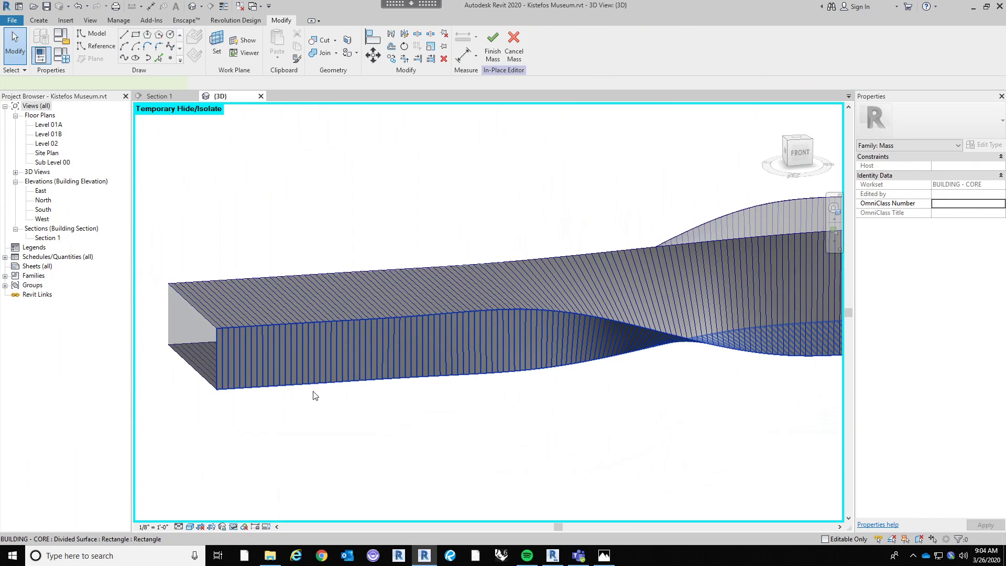
Check the narrow side face's pattern and grid settings, and finish the in-place mass.
left_click(325, 373)
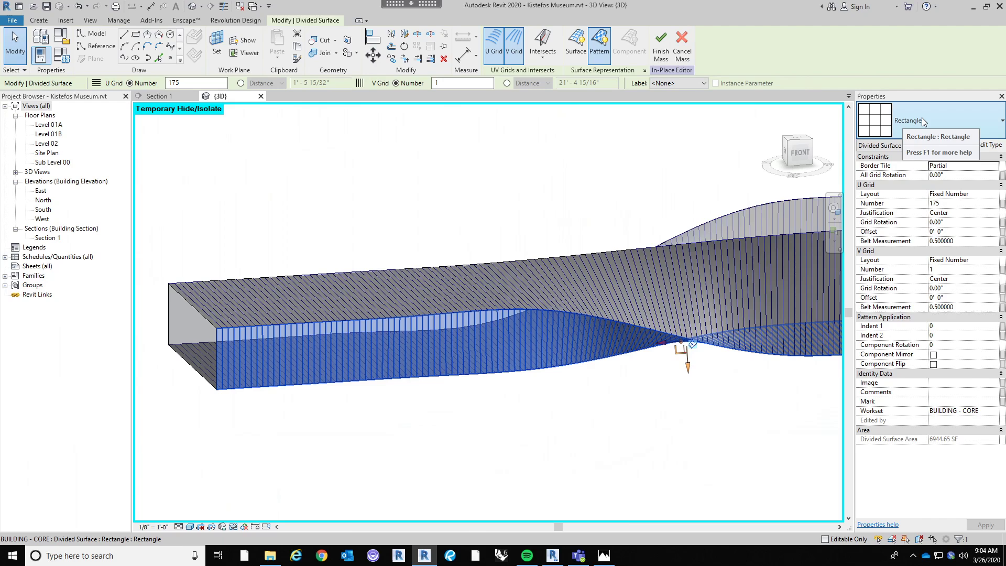
left_click(407, 184)
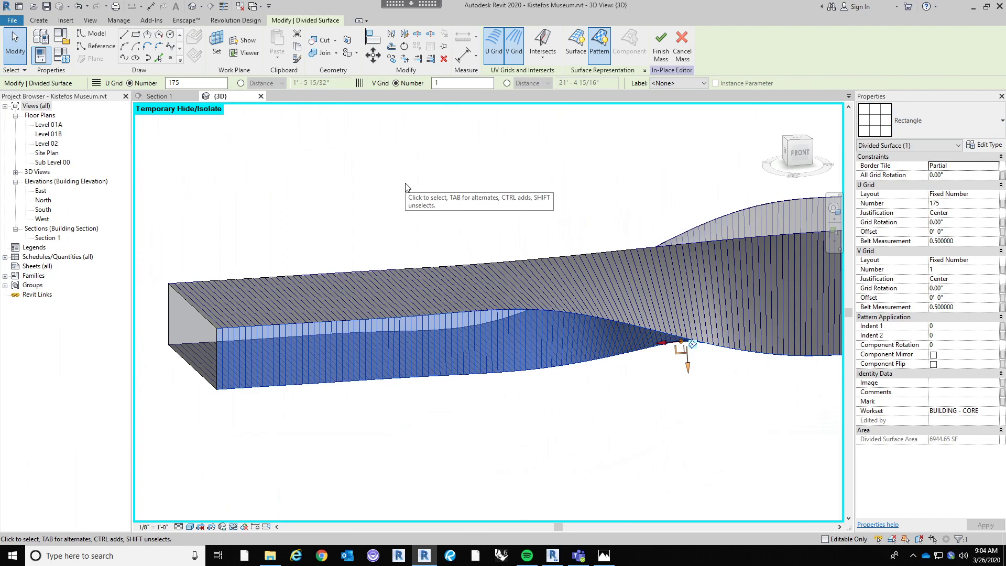
scroll(375, 269, "up", 1)
left_click(375, 269)
middle_click_drag(370, 363, 270, 373, "shift")
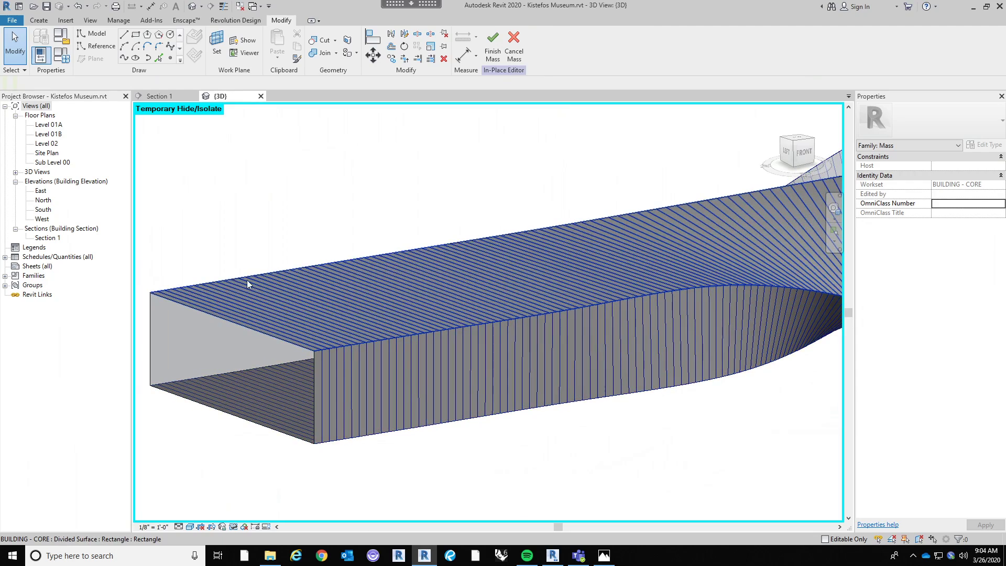
scroll(262, 228, "down", 2)
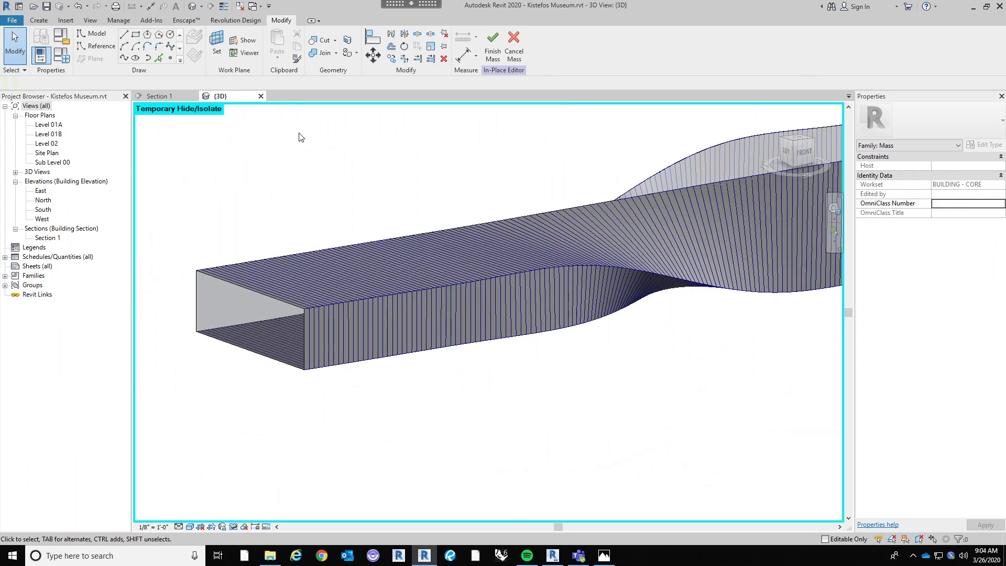
left_click(492, 47)
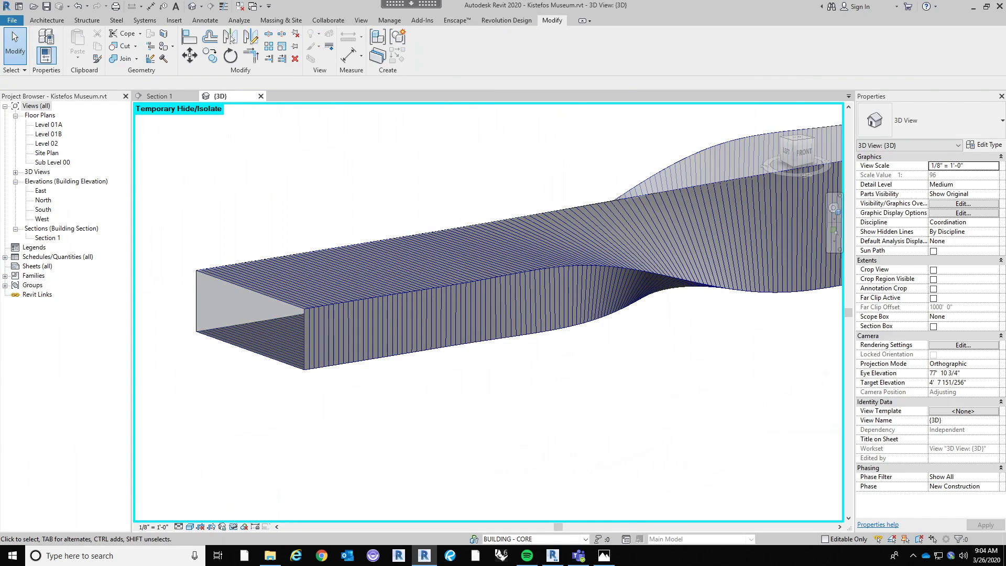
Create a new family from the Curtain Panel Pattern Based.rft template.
key("alt+f")
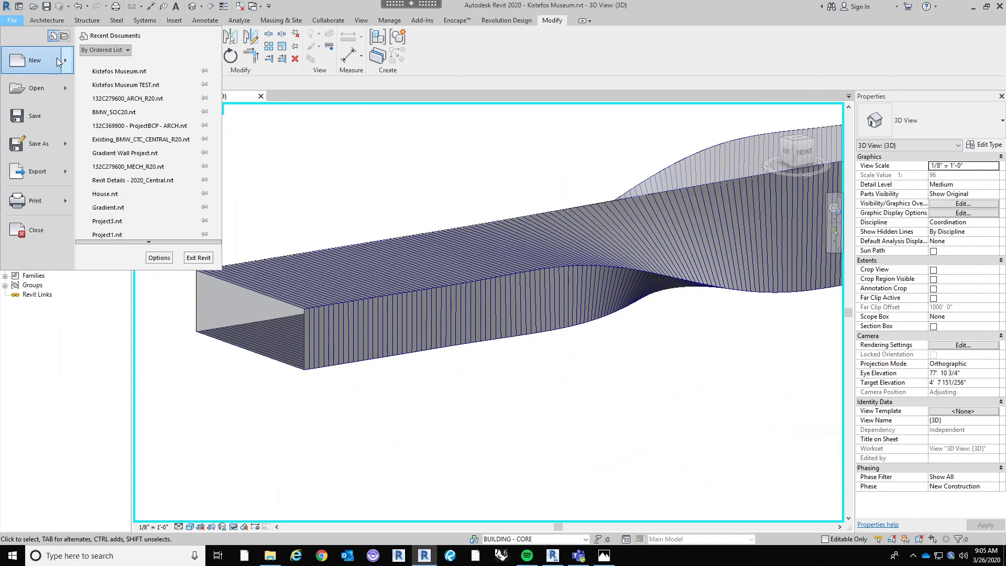
mouse_move(65, 66)
left_click(125, 95)
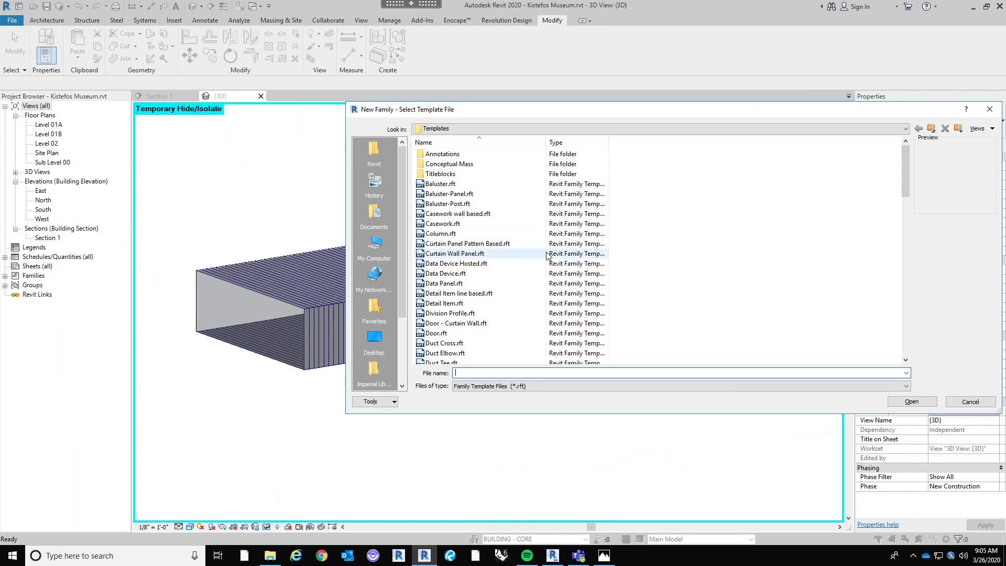
left_click(487, 243)
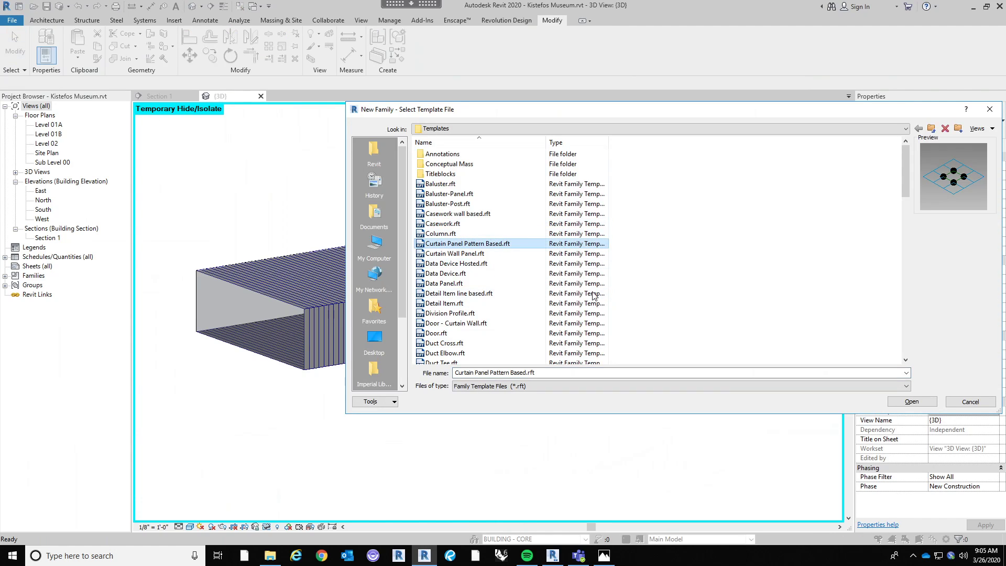
left_click(920, 401)
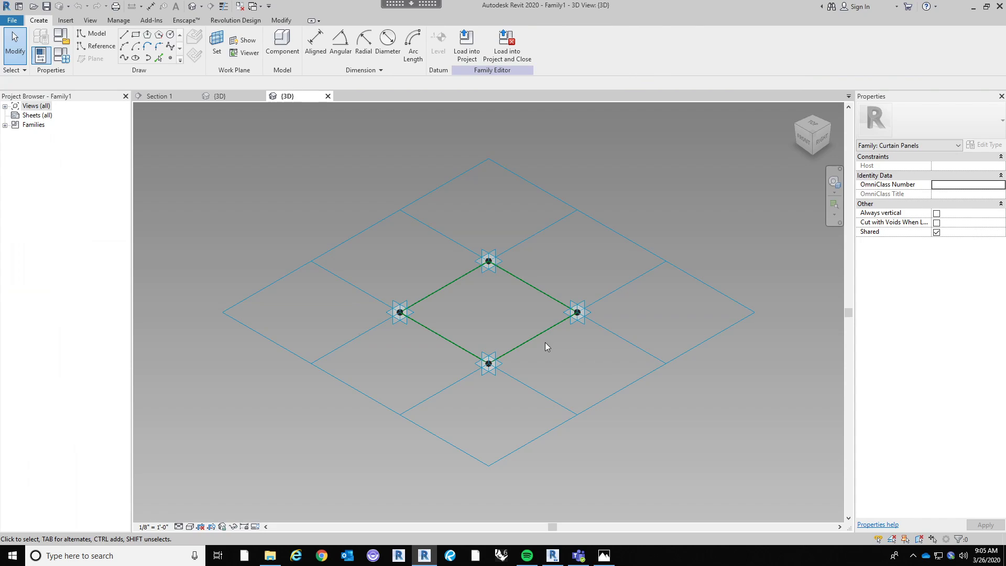
Inspect the tile pattern grid's type and spacing, and review the museum facade's panels in the reference photo in Photos.
left_click(673, 264)
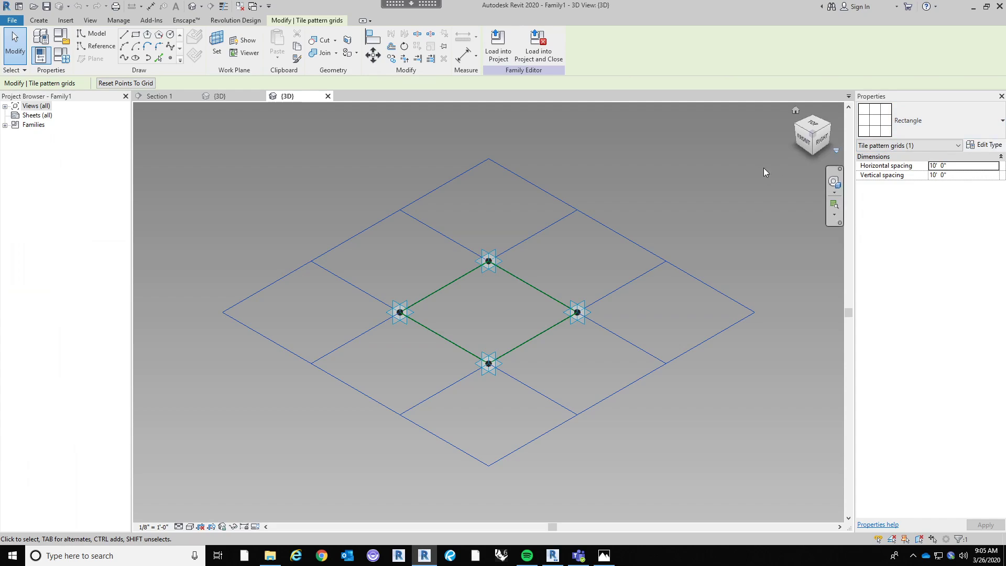
left_click(722, 183)
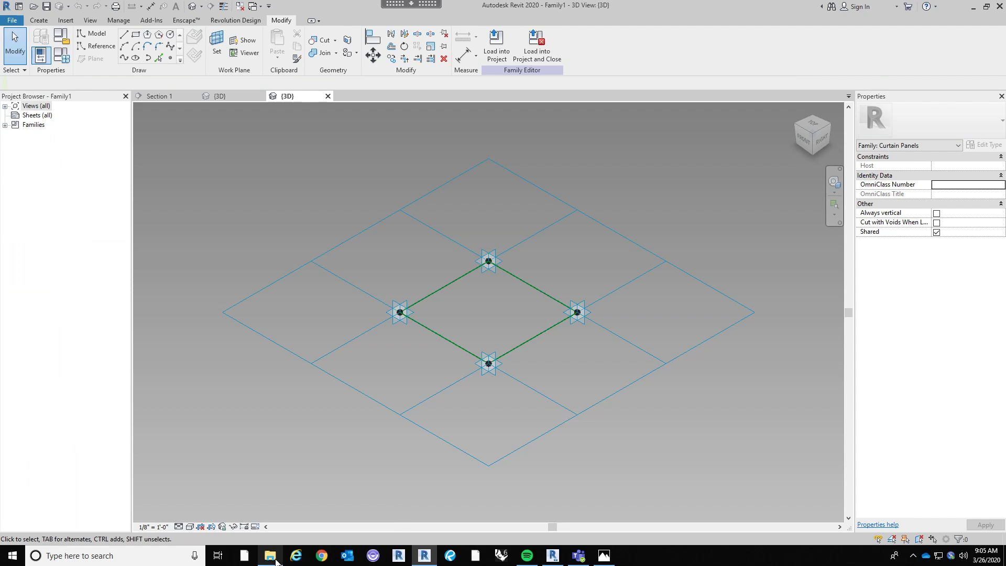
left_click(611, 553)
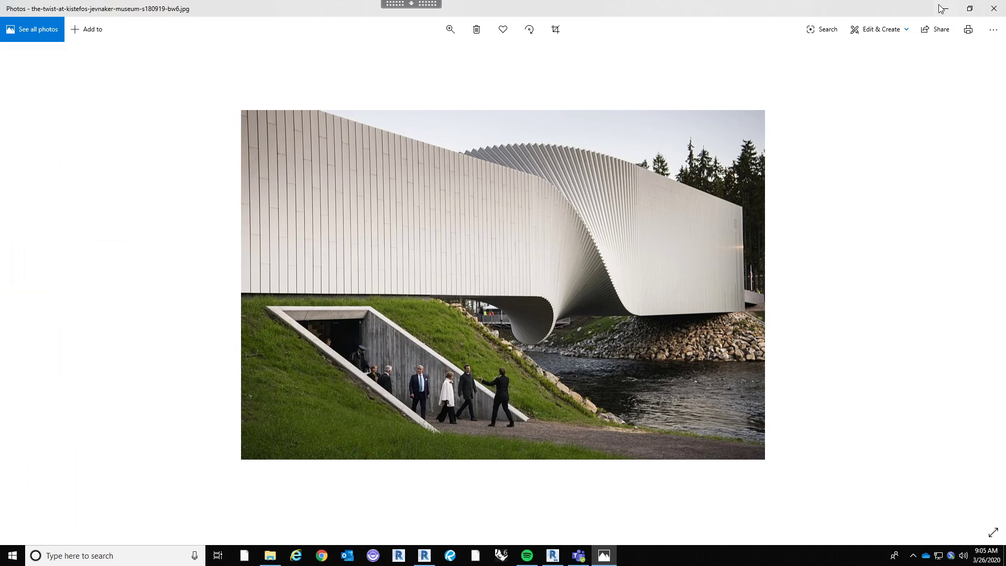
left_click(990, 7)
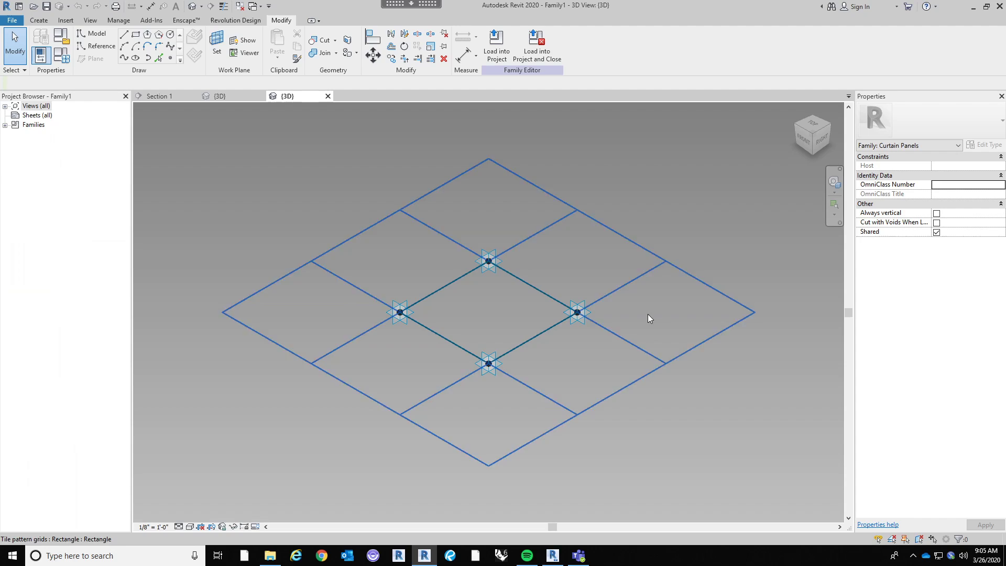
Create a solid extruded form from the four reference lines of the central grid tile.
left_click(537, 337)
scroll(485, 291, "up", 3)
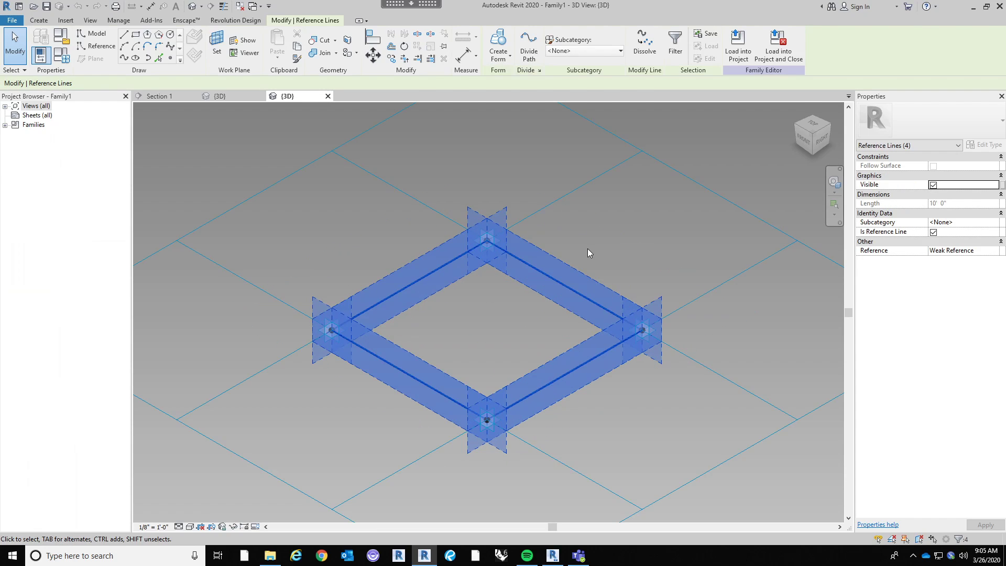
scroll(601, 198, "down", 2)
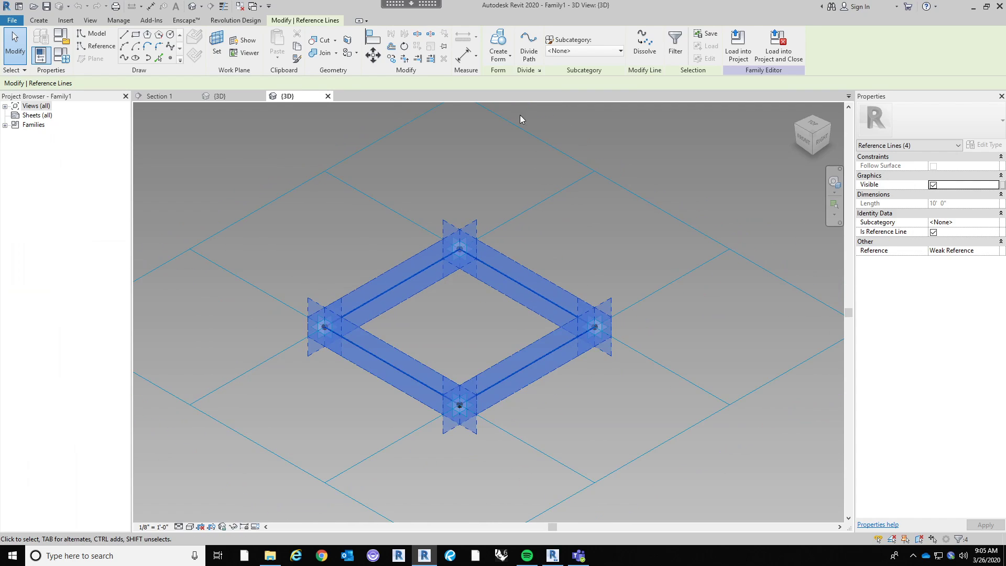
left_click(498, 45)
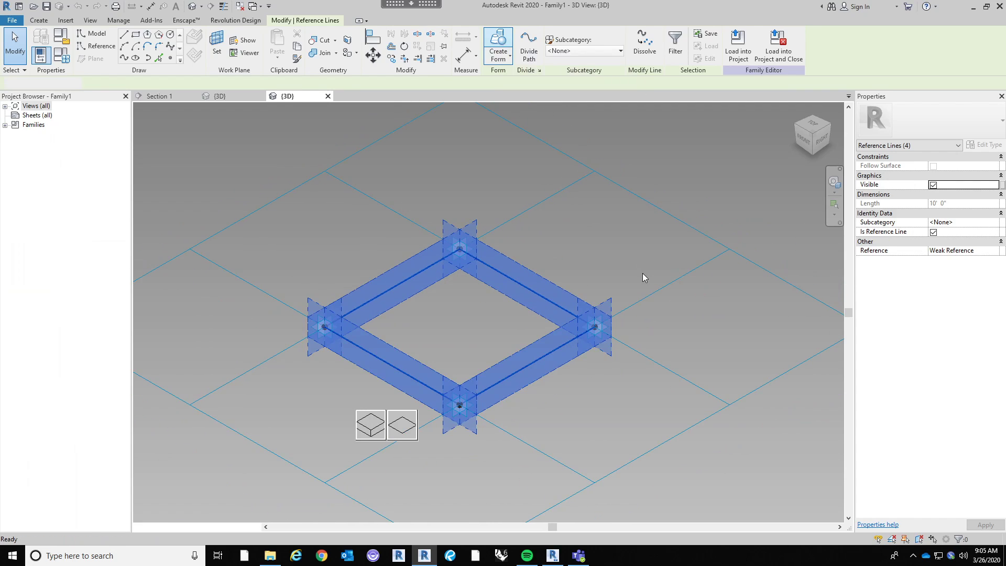
left_click(374, 431)
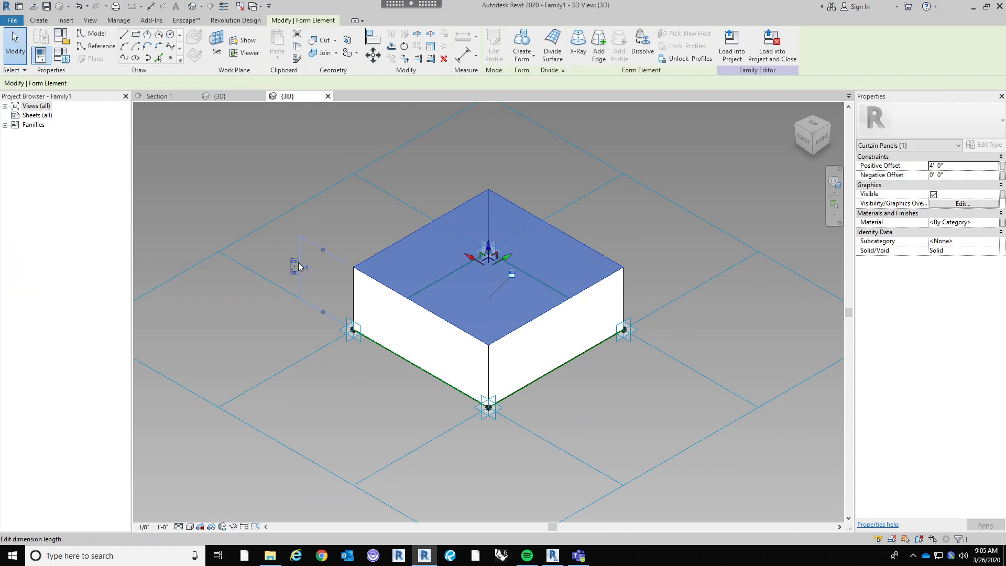
Make the solid's height dimension permanent and label it with a new type-based family parameter named PANEL THICKNESS.
left_click(294, 266)
middle_click_drag(365, 388, 403, 407)
left_click(354, 299)
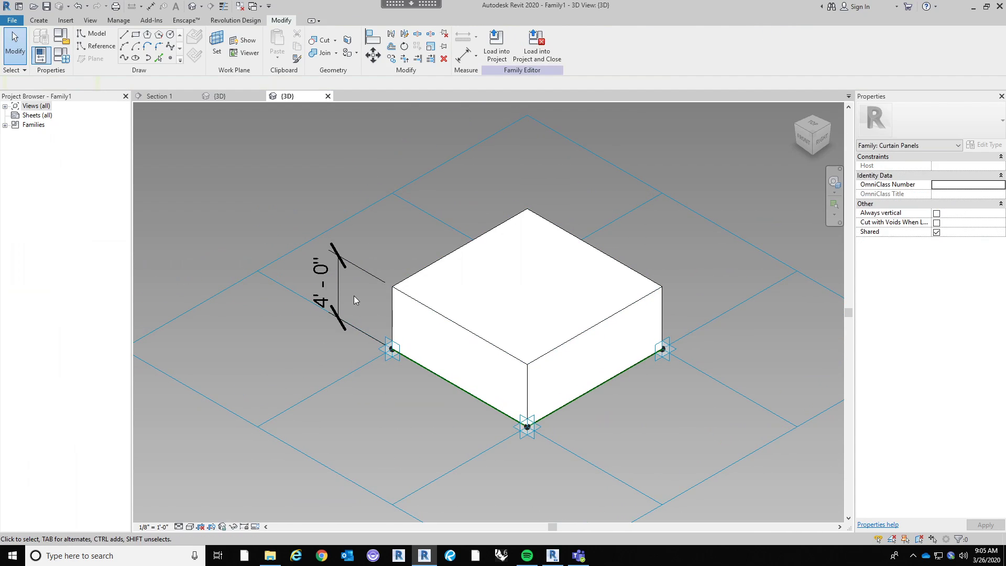
left_click(338, 288)
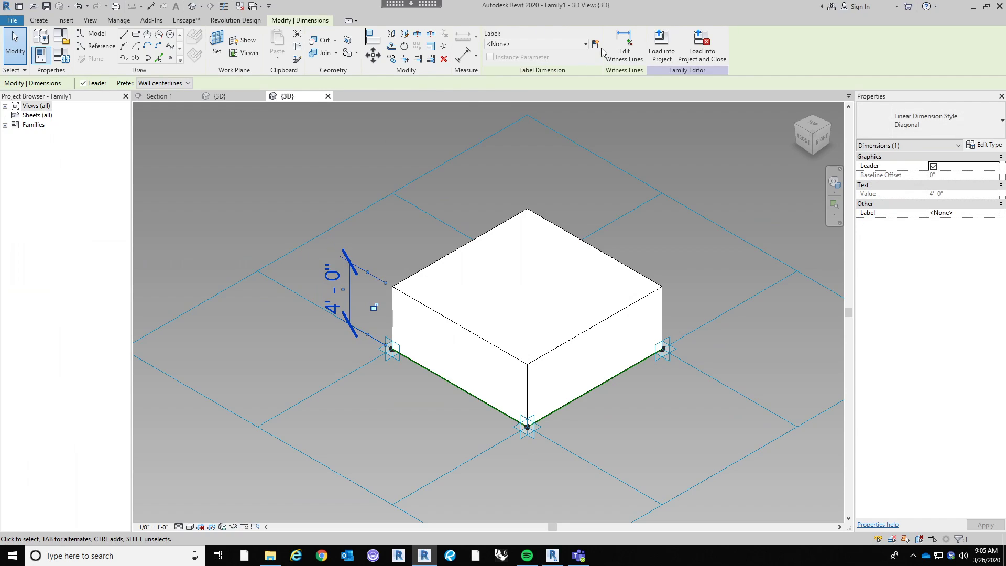
left_click(595, 44)
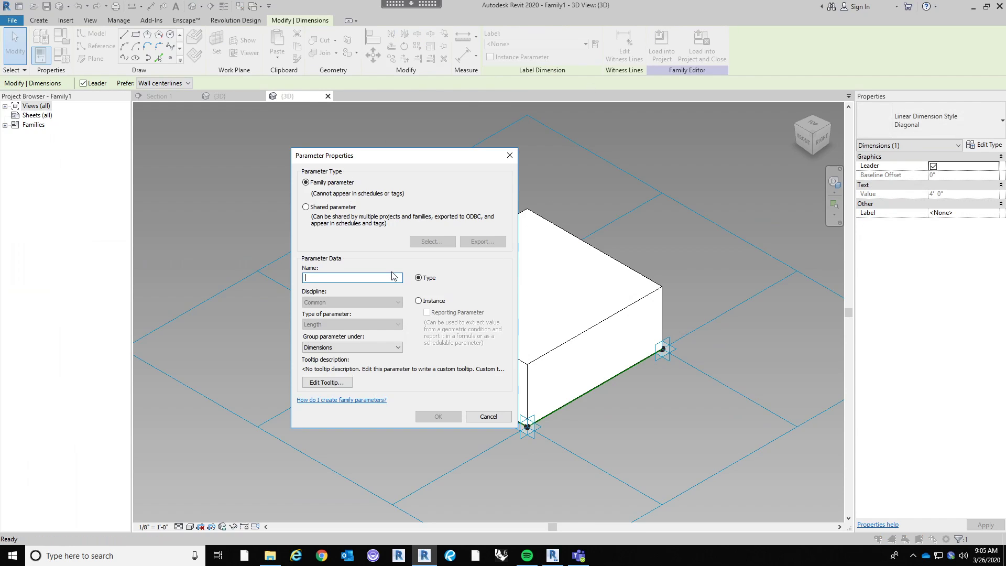
type("PANEL THICKNESS")
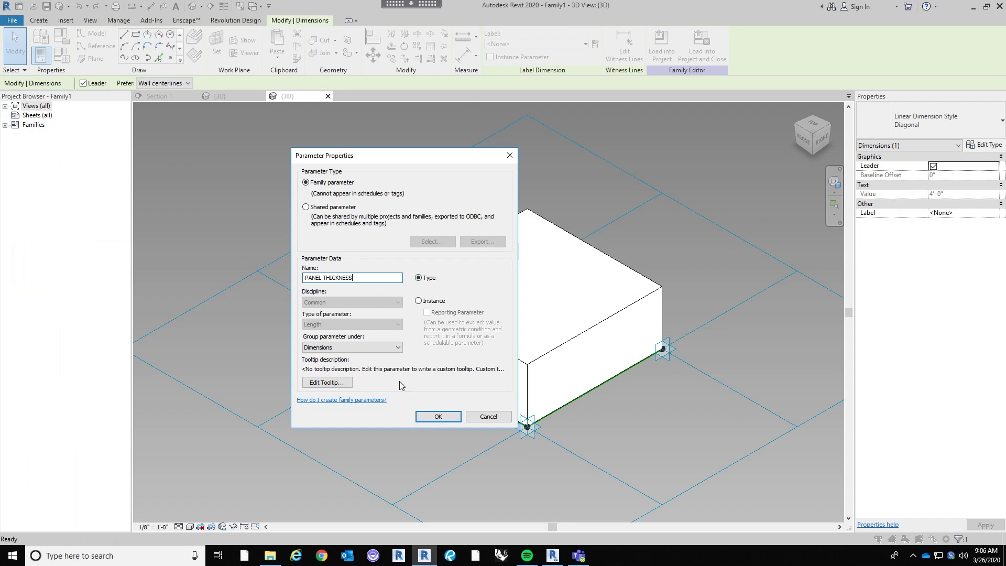
left_click(431, 418)
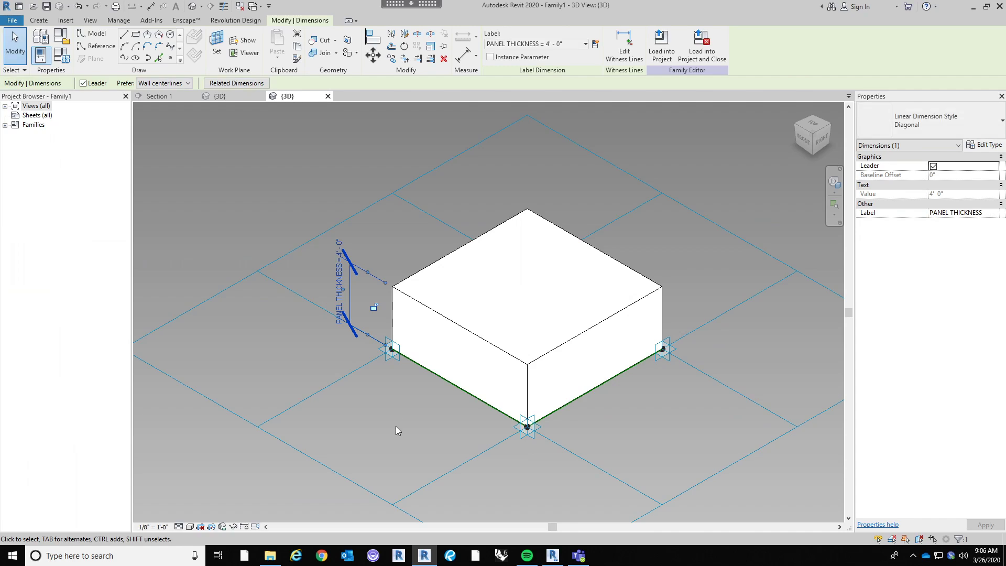
left_click(396, 427)
Set the PANEL THICKNESS parameter to 1' 0" in the family types.
left_click(41, 55)
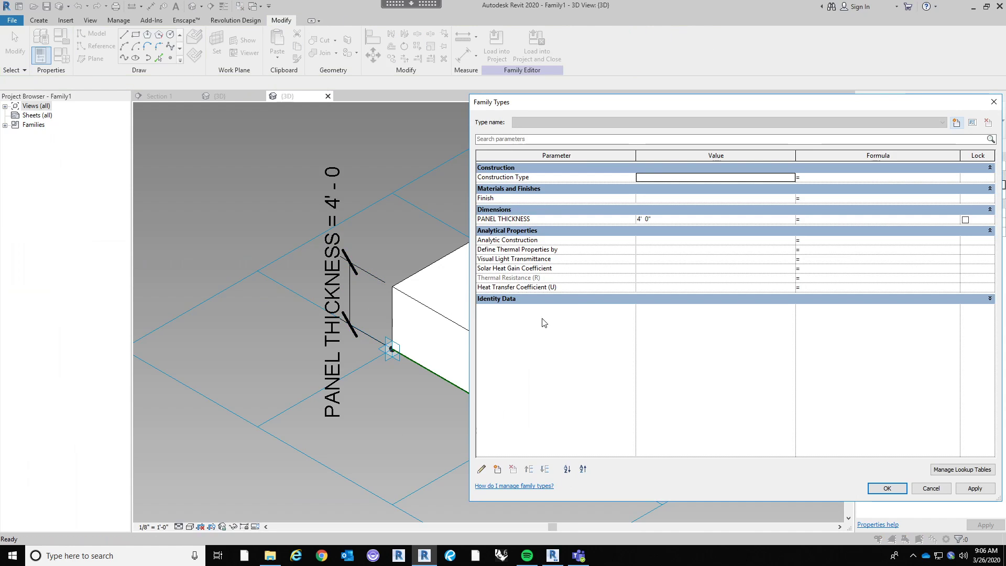
left_click(661, 219)
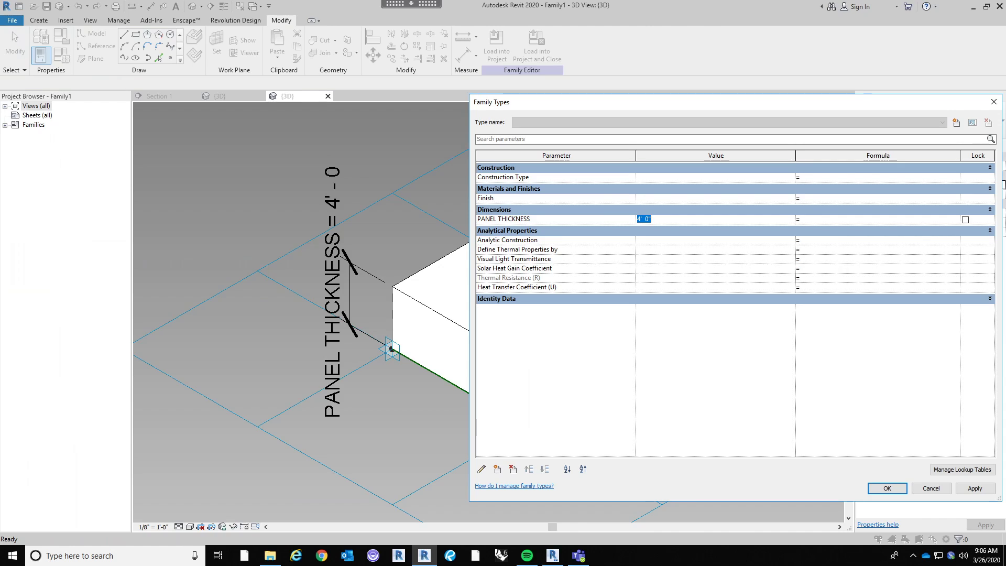
key("Tab")
left_click(887, 488)
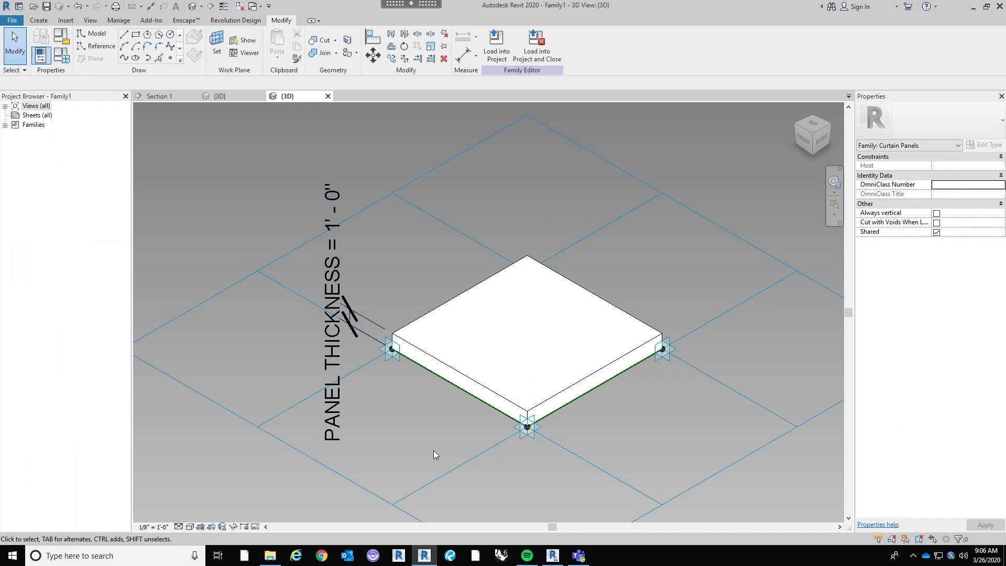
Associate the panel solid's material with a new type-based family parameter named MATERIAL.
left_click(498, 400)
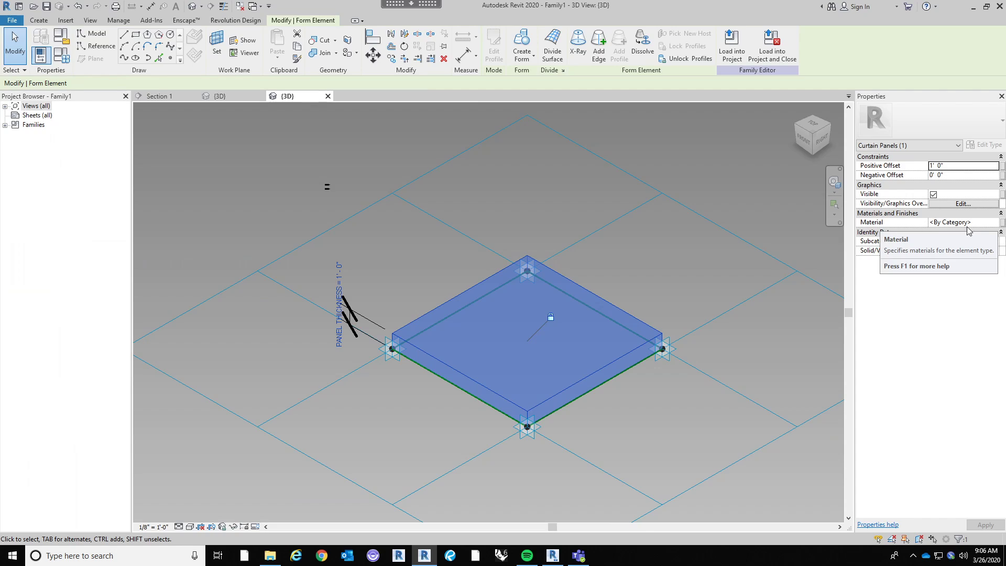
left_click(1002, 222)
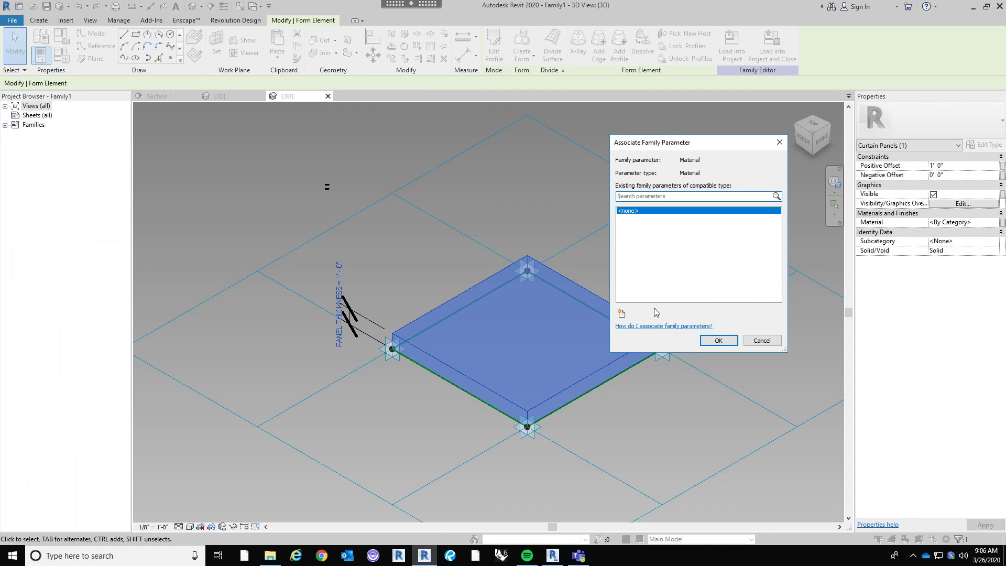
left_click(621, 314)
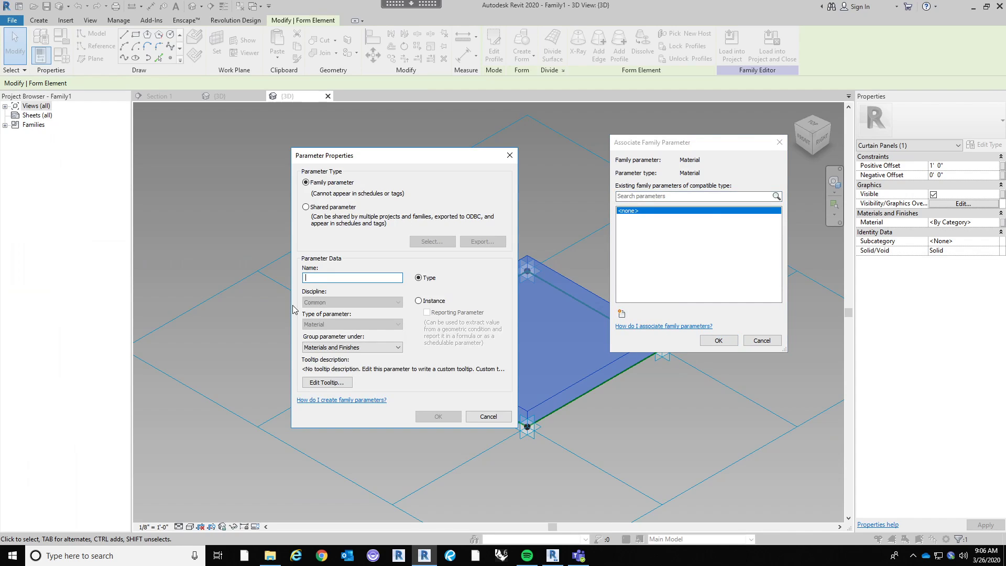
type("MATERIAL")
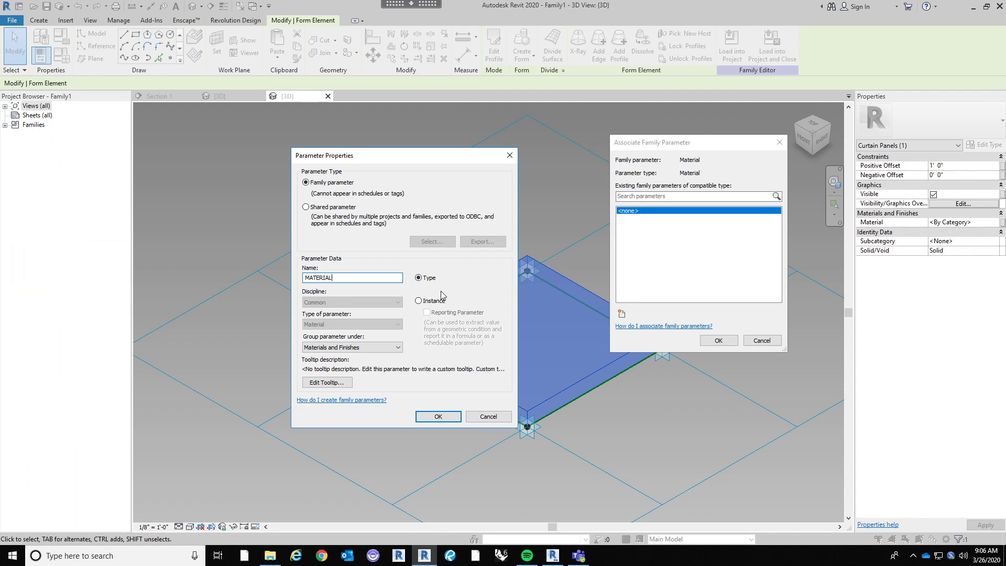
left_click(436, 416)
left_click(718, 340)
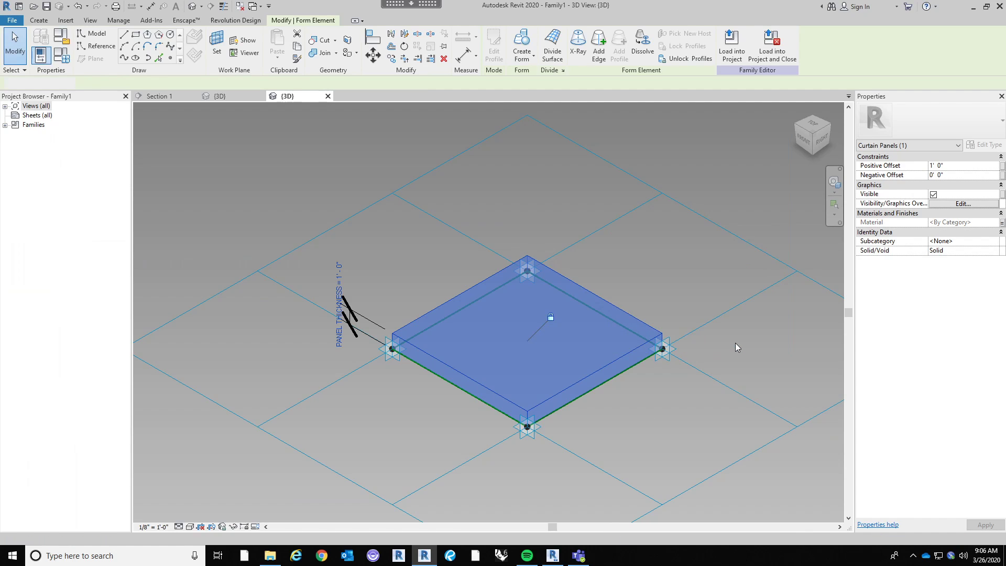
key("Escape")
Save the family as Kistefos Metal Panel in the Comp Practice Spring 2020 folder inside _University.
key("ctrl+s")
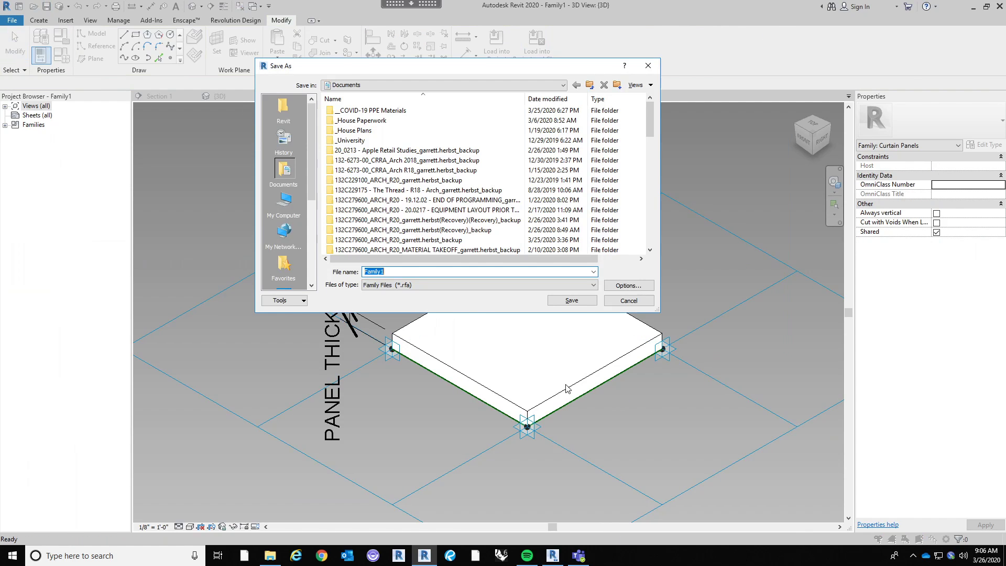
left_click(283, 202)
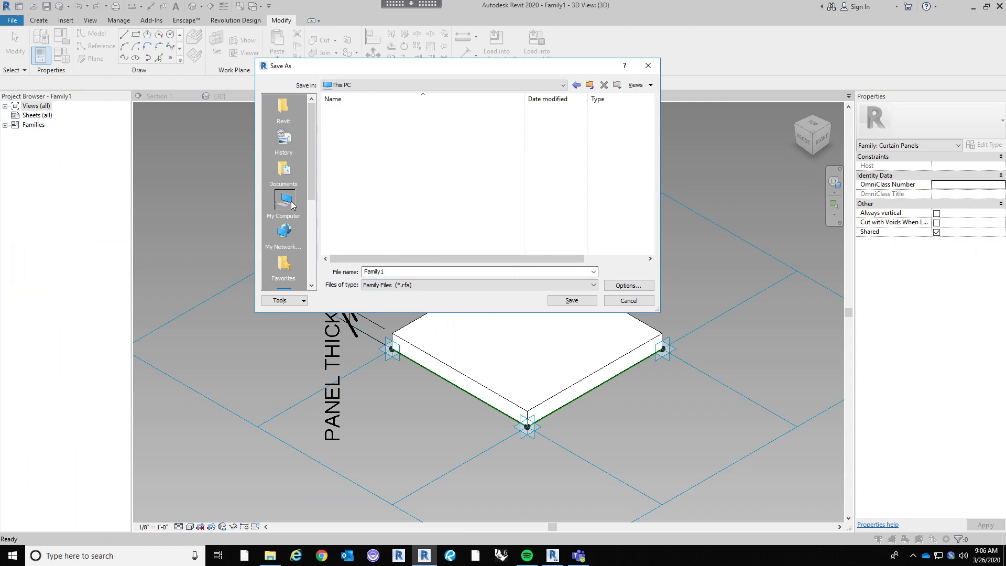
left_click(283, 109)
left_click(283, 173)
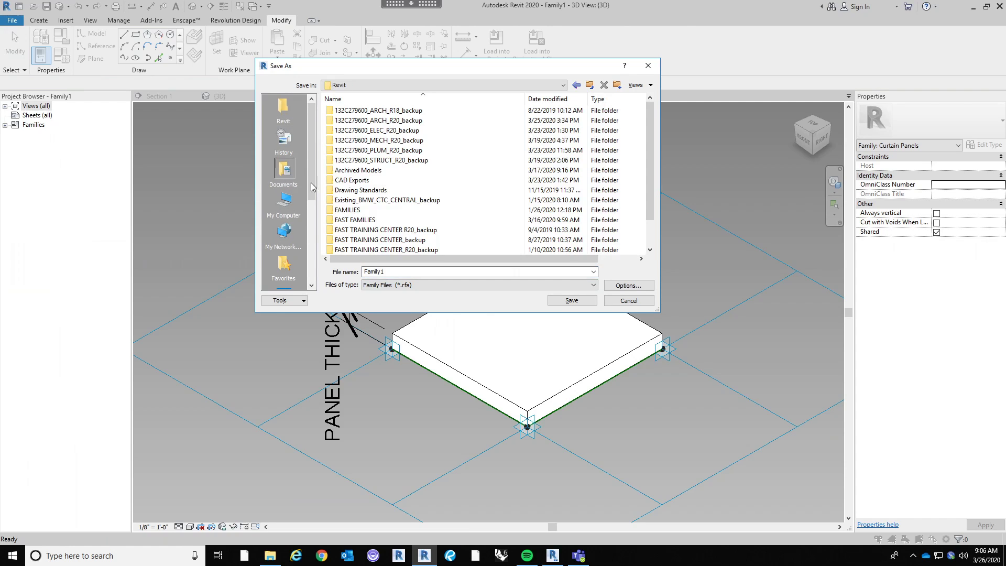
double_click(385, 139)
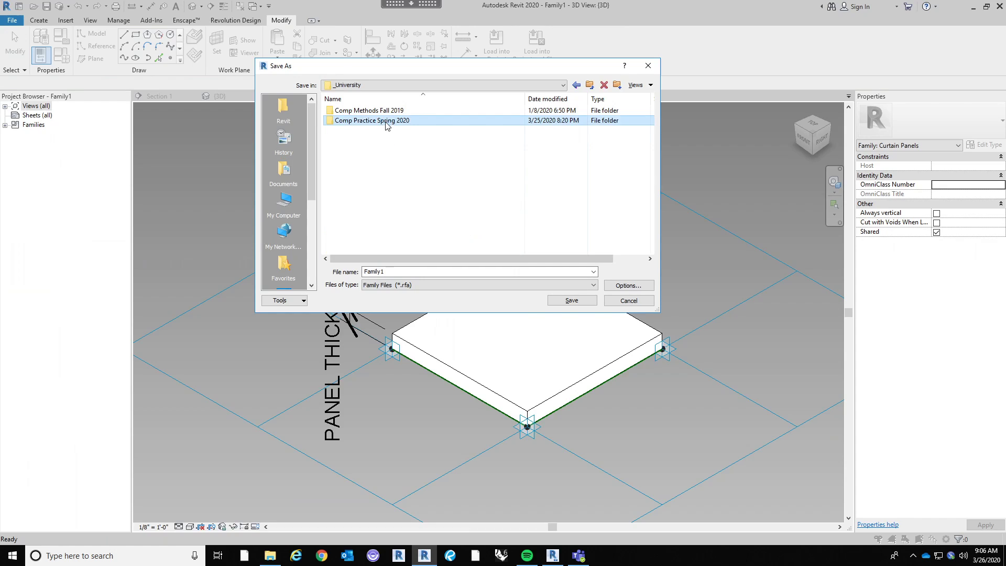
double_click(387, 120)
double_click(373, 272)
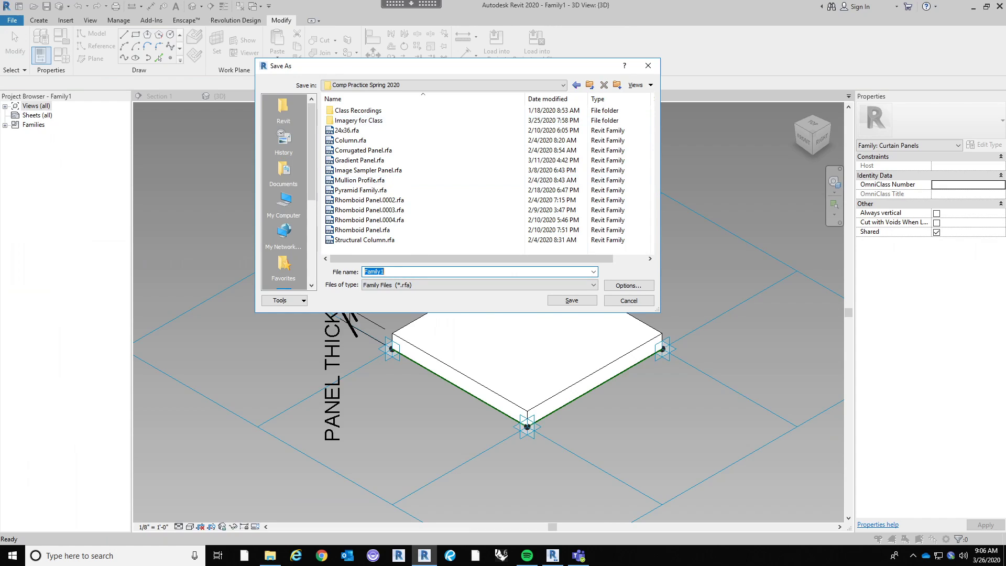
type("AKis")
key("BackSpace")
key("BackSpace")
key("BackSpace")
key("BackSpace")
key("BackSpace")
key("BackSpace")
key("BackSpace")
key("BackSpace")
key("BackSpace")
left_click(572, 301)
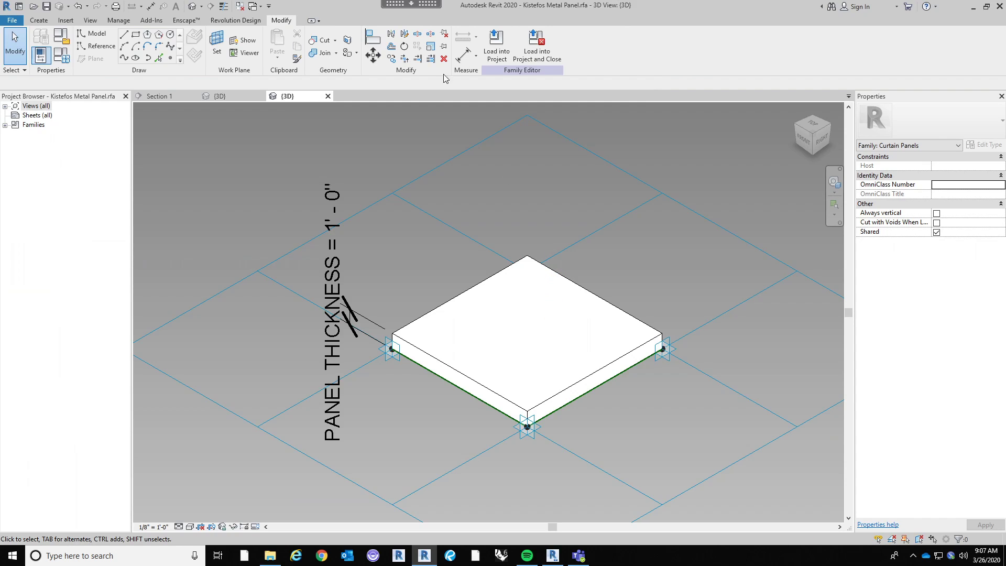
Load the panel family into the Kistefos Museum project and open the twisting mass for in-place editing.
left_click(498, 41)
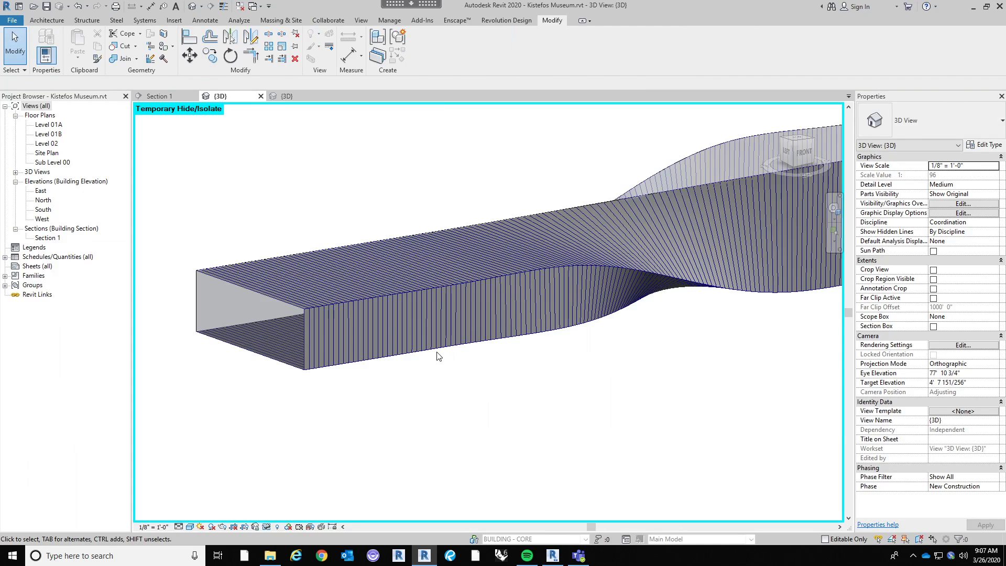
left_click(329, 351)
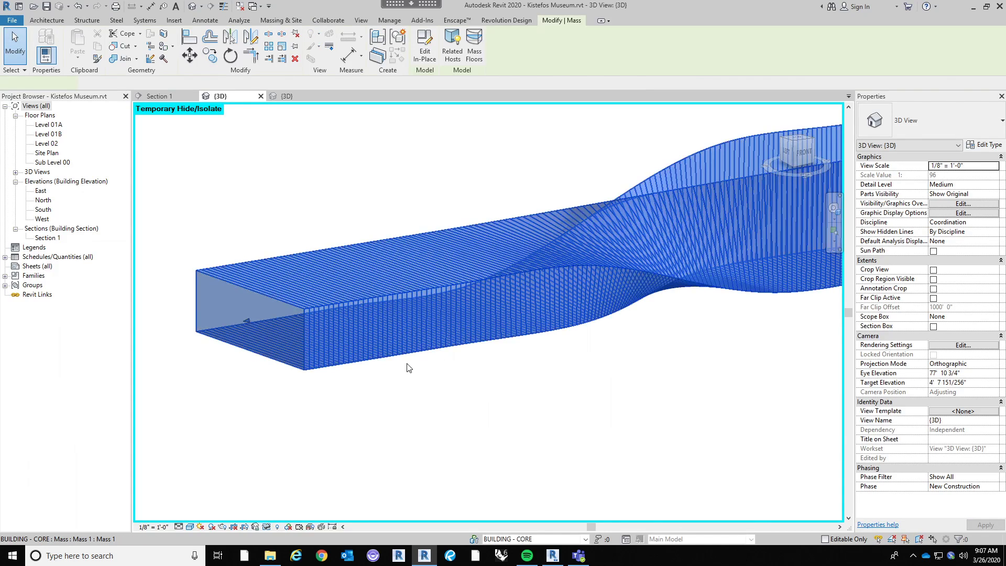
double_click(420, 239)
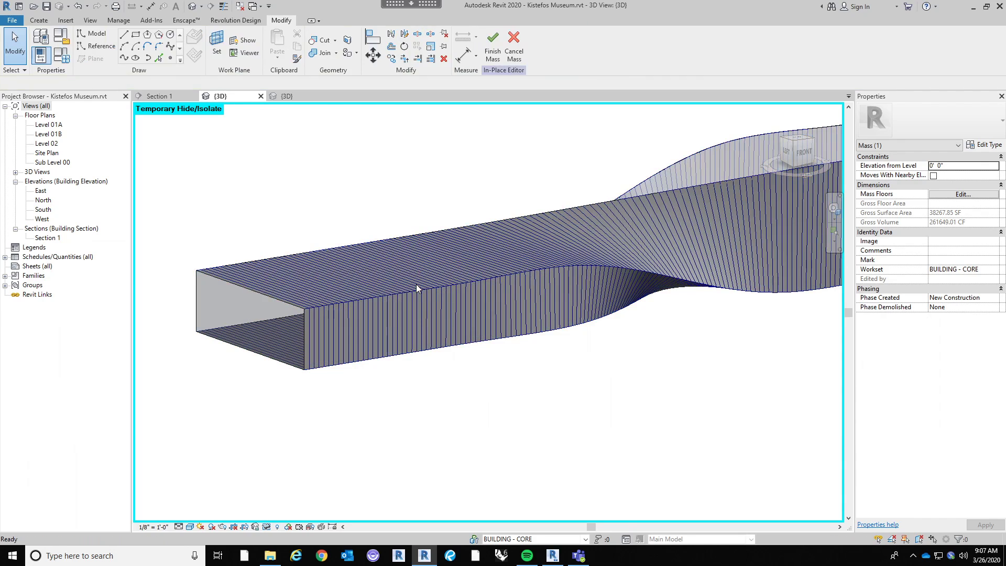
Apply the Kistefos Metal Panel type to the mass's long front divided surface, deleting the panel type that cannot be made.
left_click(365, 324)
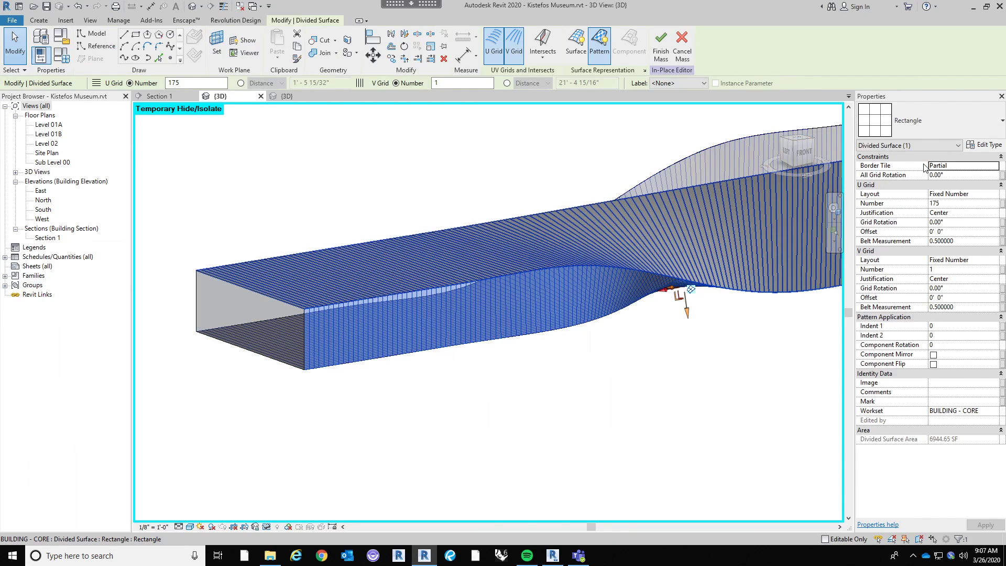
left_click(939, 125)
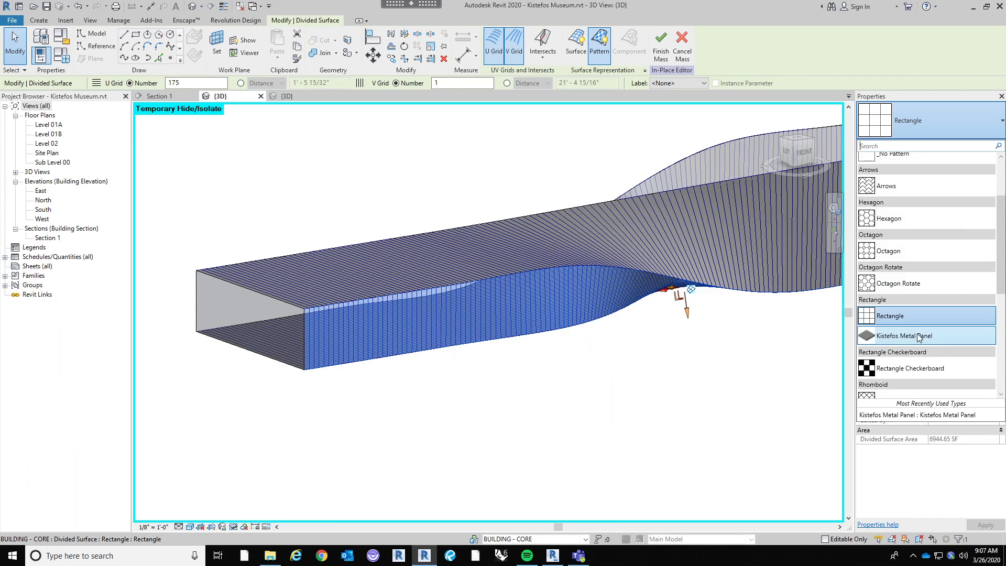
left_click(646, 407)
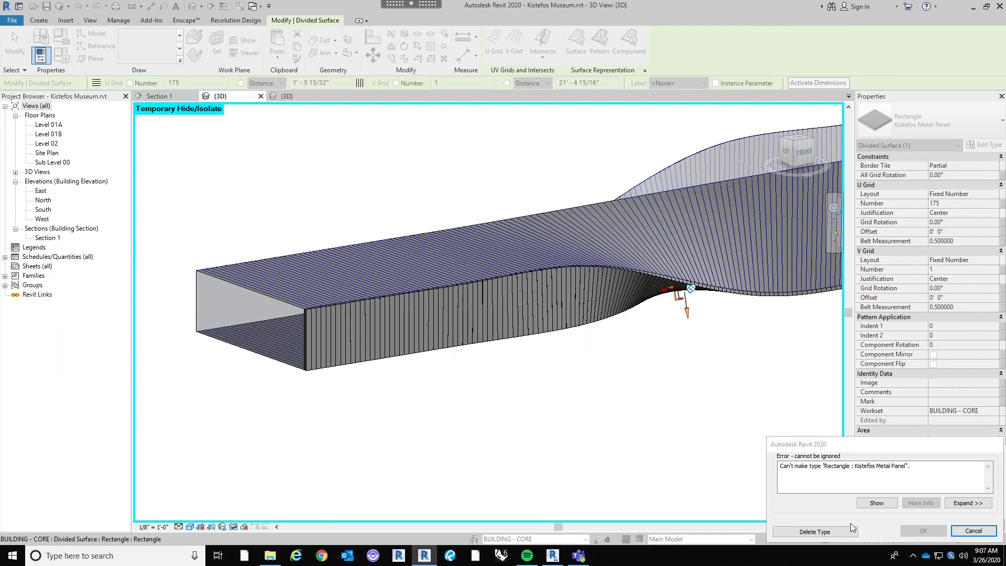
left_click(815, 531)
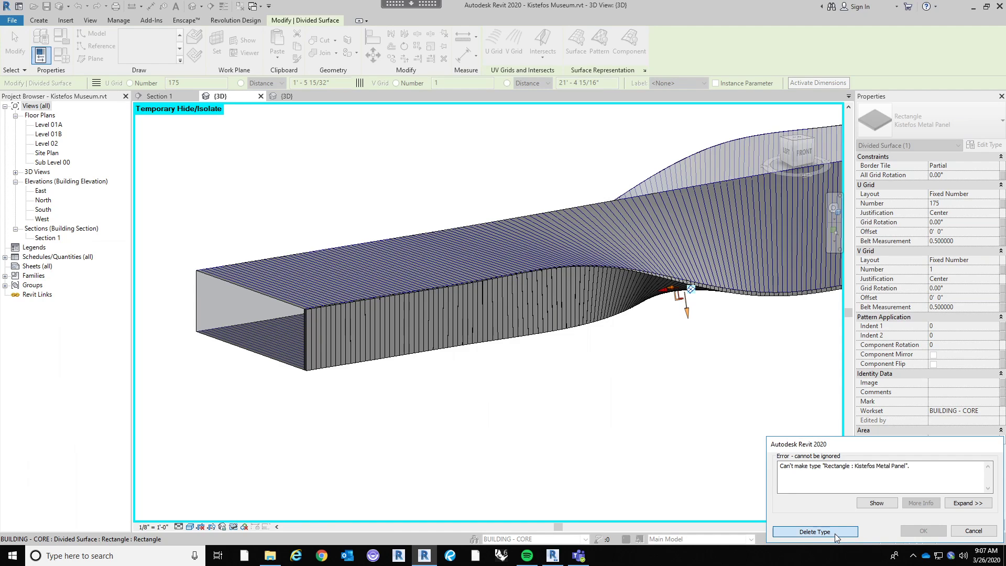
scroll(550, 366, "down", 3)
left_click(550, 366)
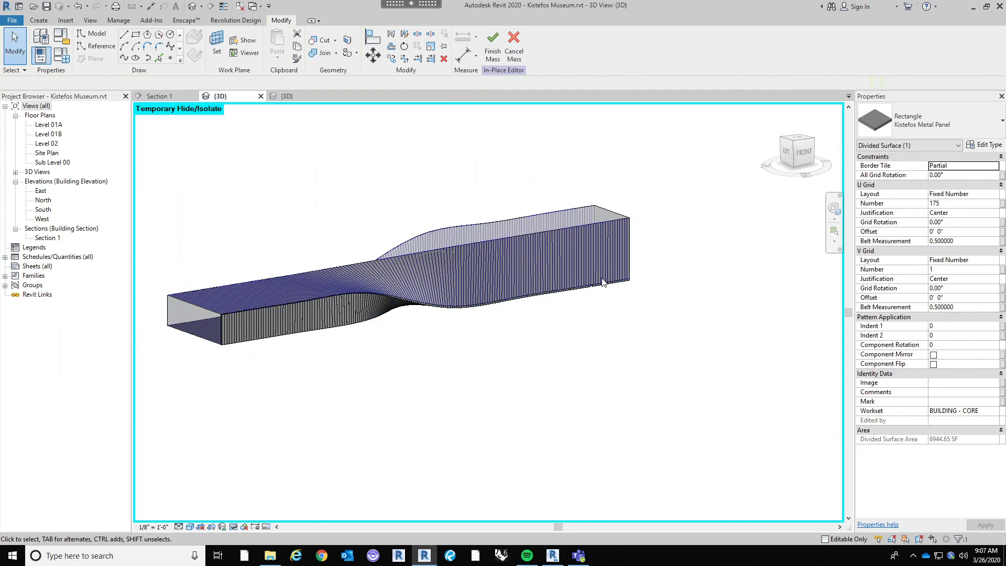
Examine the gap between the metal panels near the far end of the mass's underside.
scroll(617, 370, "up", 5)
middle_click_drag(617, 371, 555, 241, "shift")
scroll(624, 311, "up", 5)
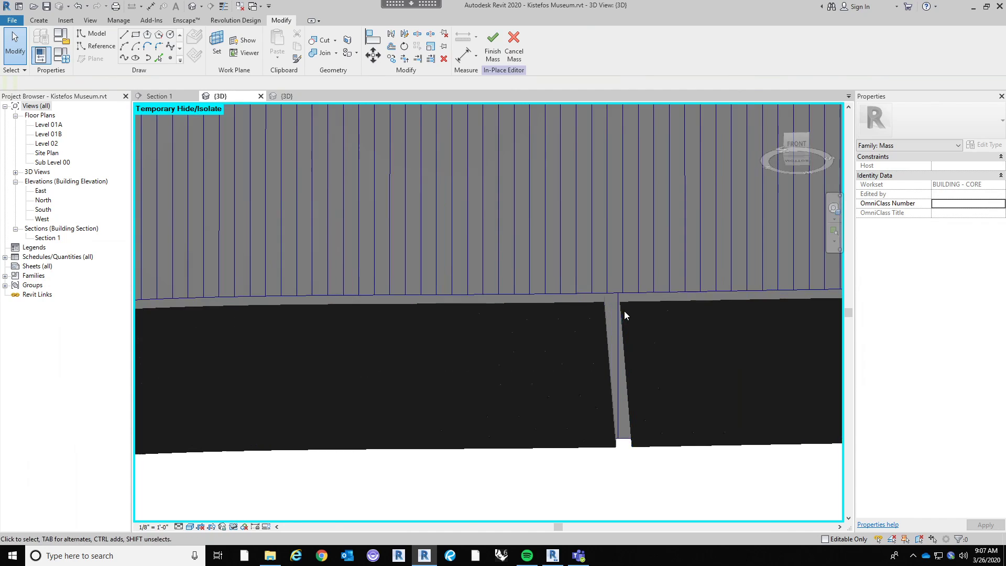
scroll(592, 237, "down", 2)
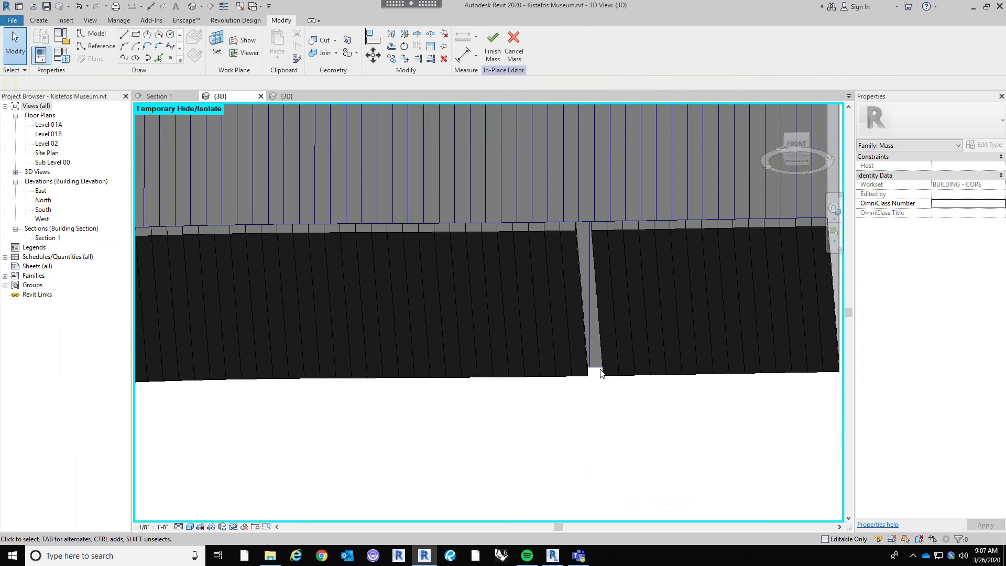
scroll(591, 373, "up", 1)
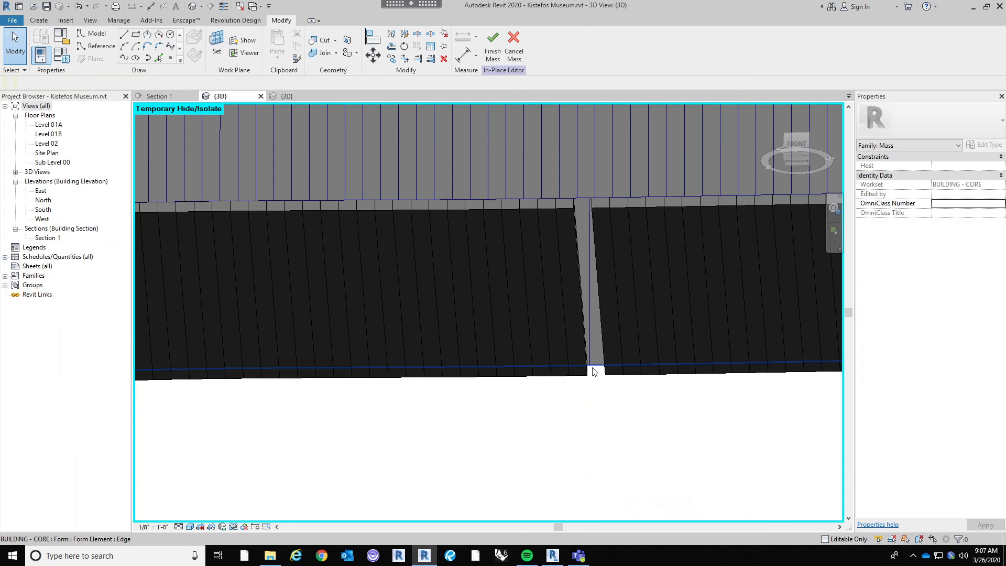
left_click(593, 371)
scroll(602, 418, "down", 2)
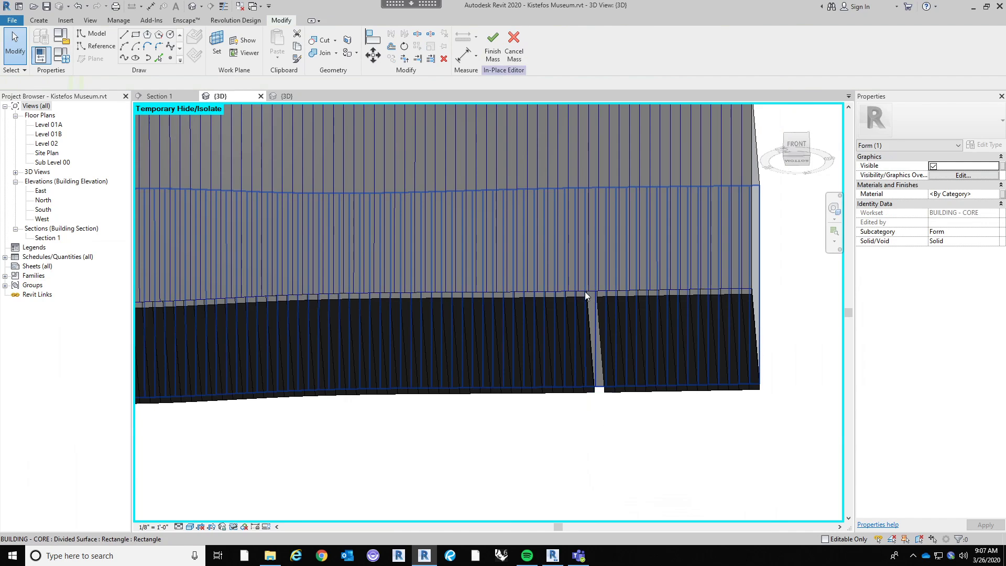
key("Escape")
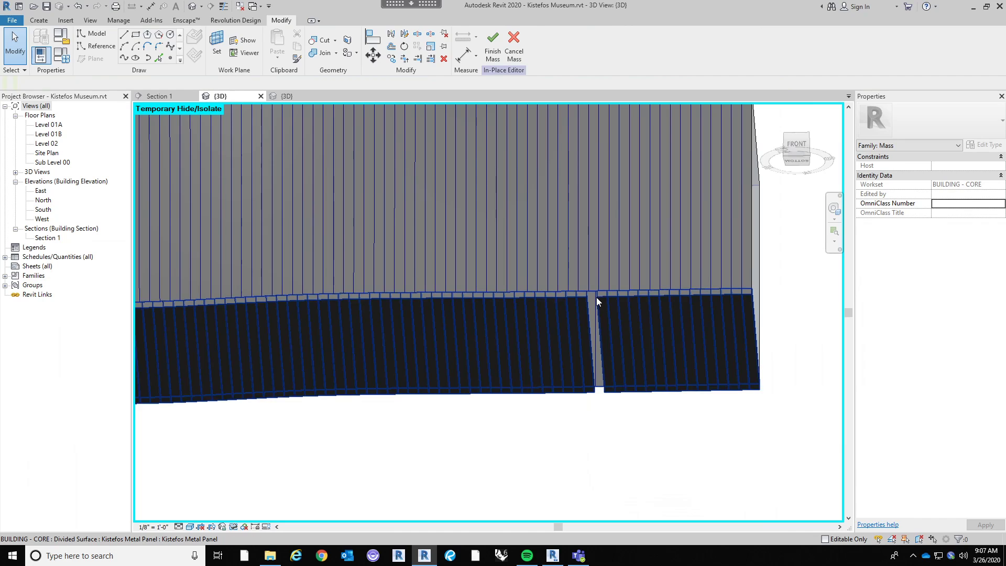
Set the paneled divided surface's U grid number to 174 and accept the automatically resolved family error.
left_click(597, 297)
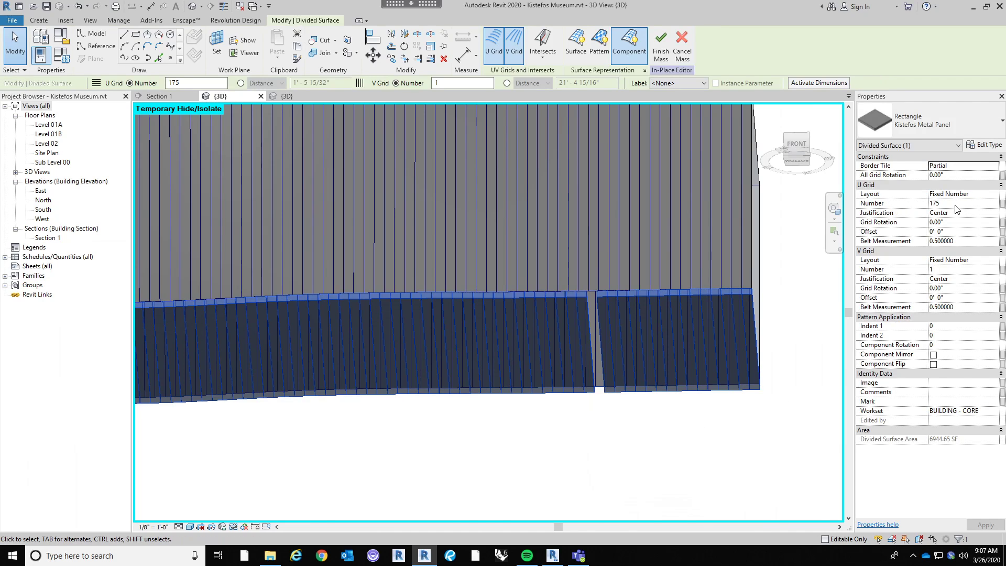
left_click(956, 207)
type("1")
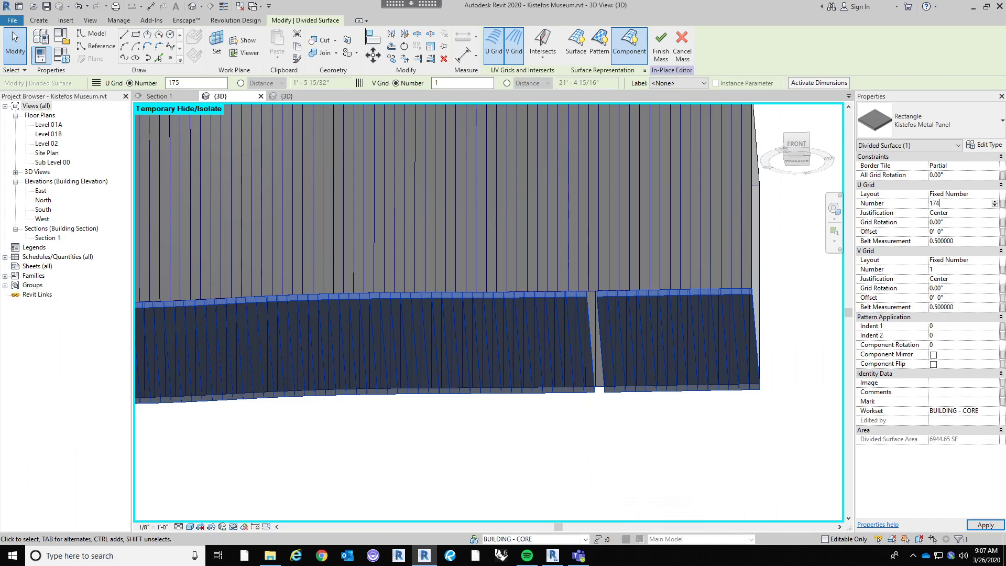
key("Return")
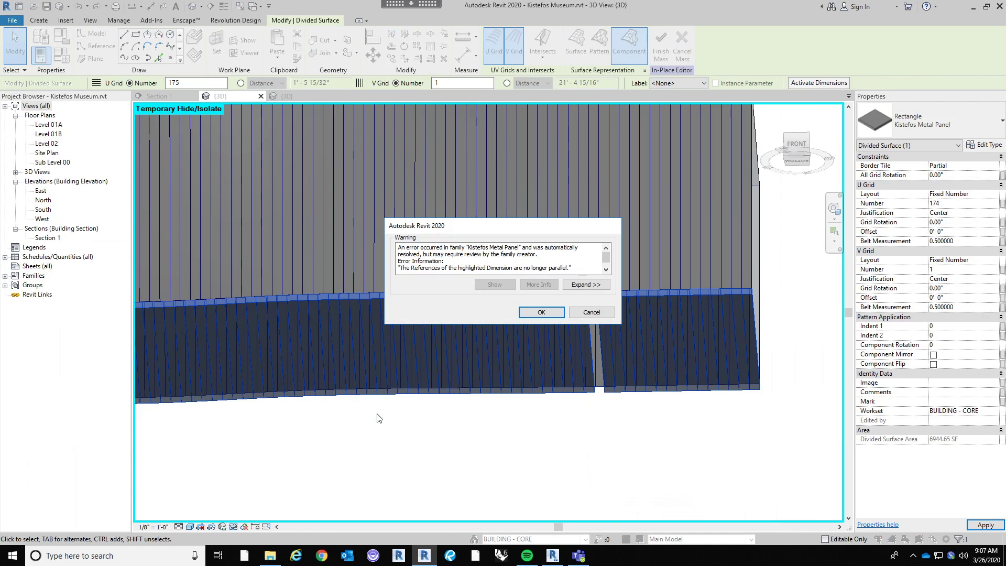
left_click(542, 312)
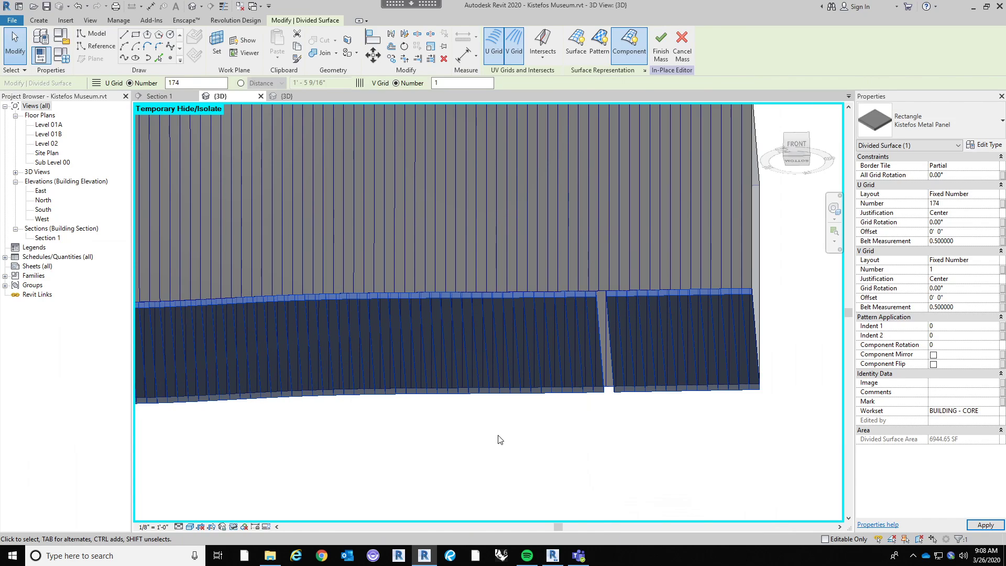
Apply the Kistefos Metal Panel type to the mass's back divided surface, deleting the panel type that cannot be made.
scroll(771, 421, "down", 5)
key("Escape")
mouse_move(581, 468)
middle_mouse_down("shift")
mouse_move(357, 353)
mouse_move(363, 334)
middle_mouse_up("shift")
mouse_move(566, 464)
middle_mouse_down("shift")
mouse_move(512, 463)
mouse_move(666, 412)
mouse_move(514, 426)
mouse_move(555, 464)
mouse_move(431, 402)
middle_mouse_up("shift")
scroll(430, 403, "up", 3)
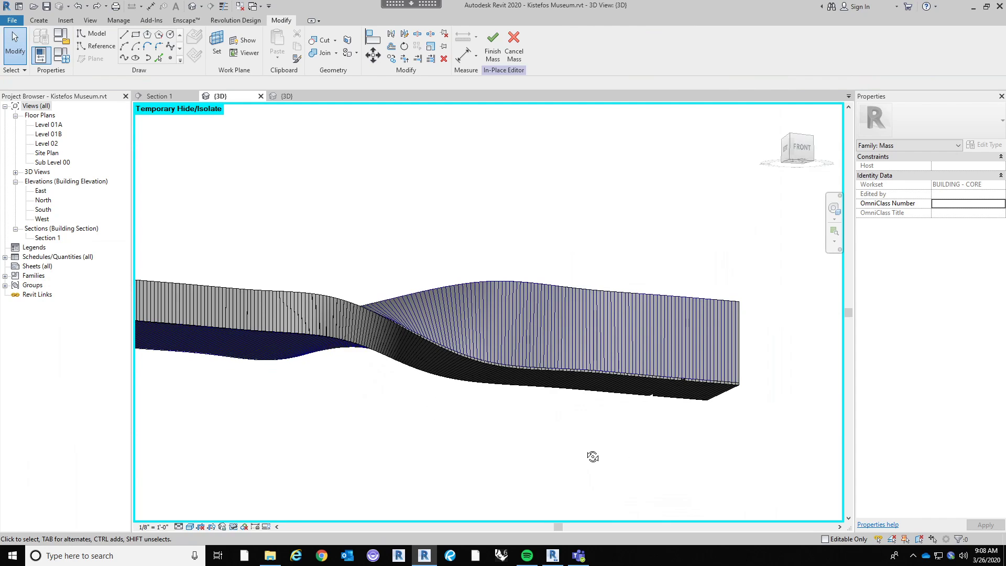
mouse_move(591, 458)
middle_mouse_down("shift")
mouse_move(544, 455)
mouse_move(683, 485)
mouse_move(354, 449)
mouse_move(517, 486)
mouse_move(505, 436)
mouse_move(508, 456)
mouse_move(580, 447)
mouse_move(350, 439)
middle_mouse_up("shift")
scroll(253, 392, "up", 3)
left_click(445, 417)
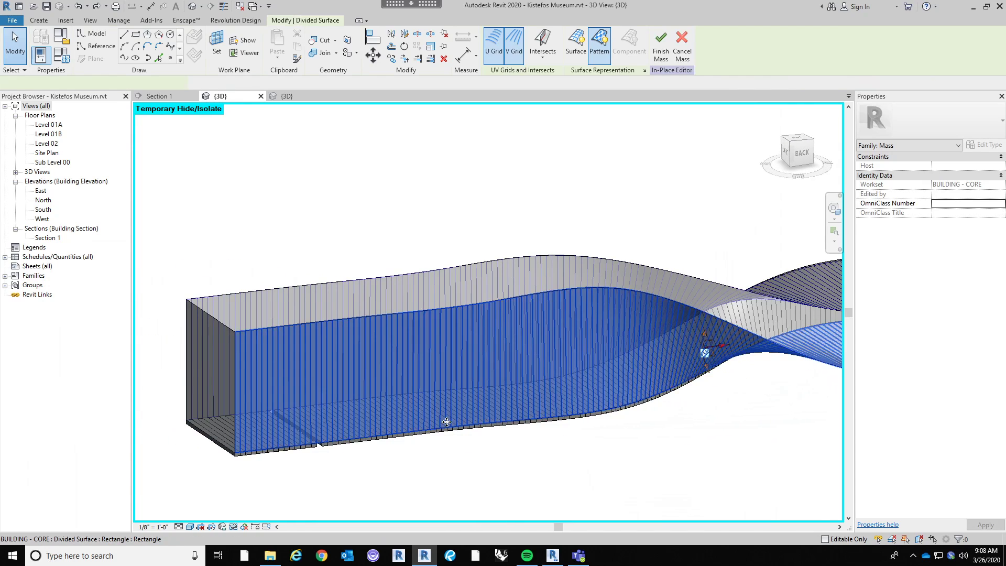
scroll(445, 417, "down", 3)
middle_click_drag(620, 445, 518, 447, "shift")
mouse_move(395, 440)
middle_mouse_down("shift")
mouse_move(355, 353)
mouse_move(454, 341)
mouse_move(413, 441)
mouse_move(427, 443)
middle_mouse_up("shift")
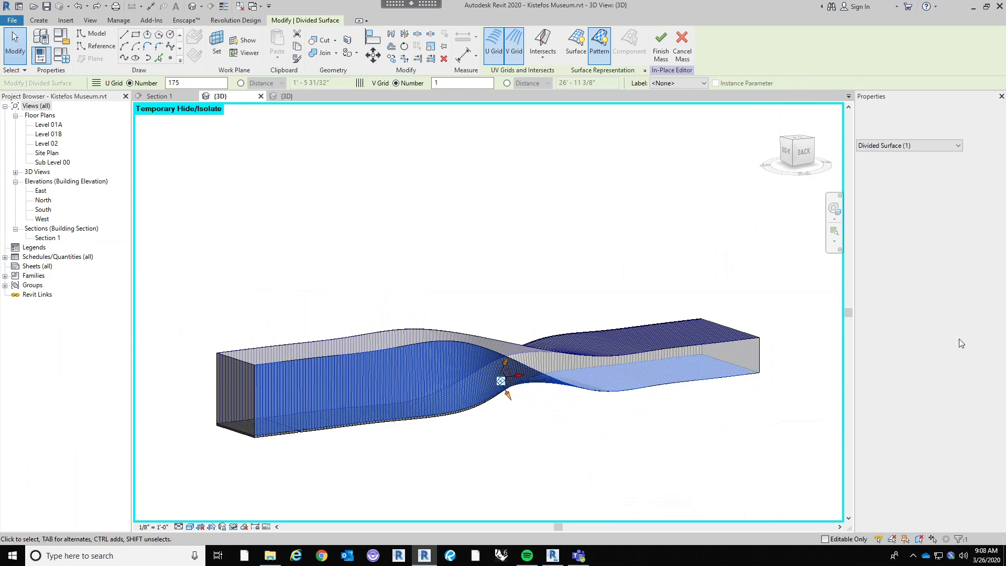
left_click(958, 123)
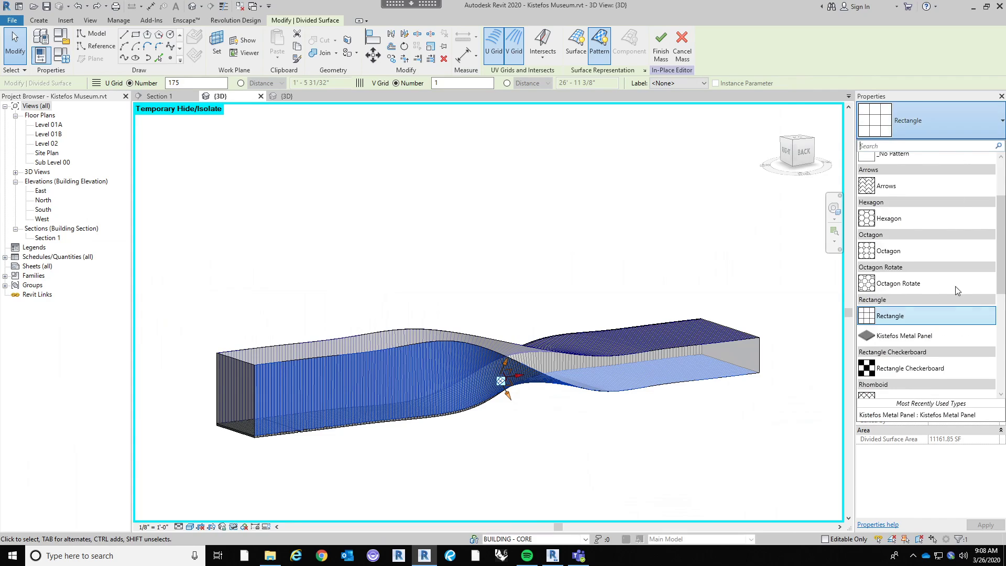
left_click(941, 332)
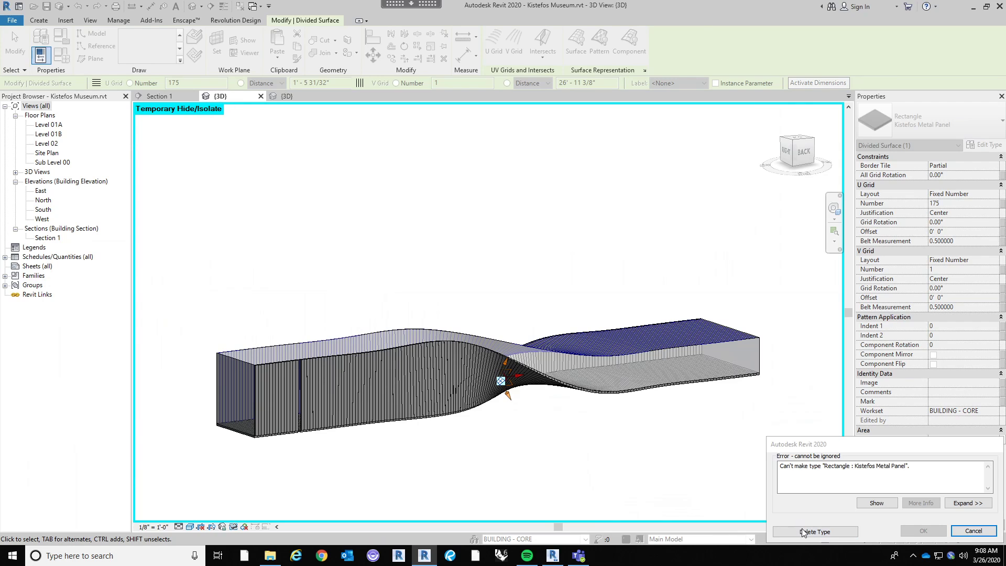
left_click(814, 532)
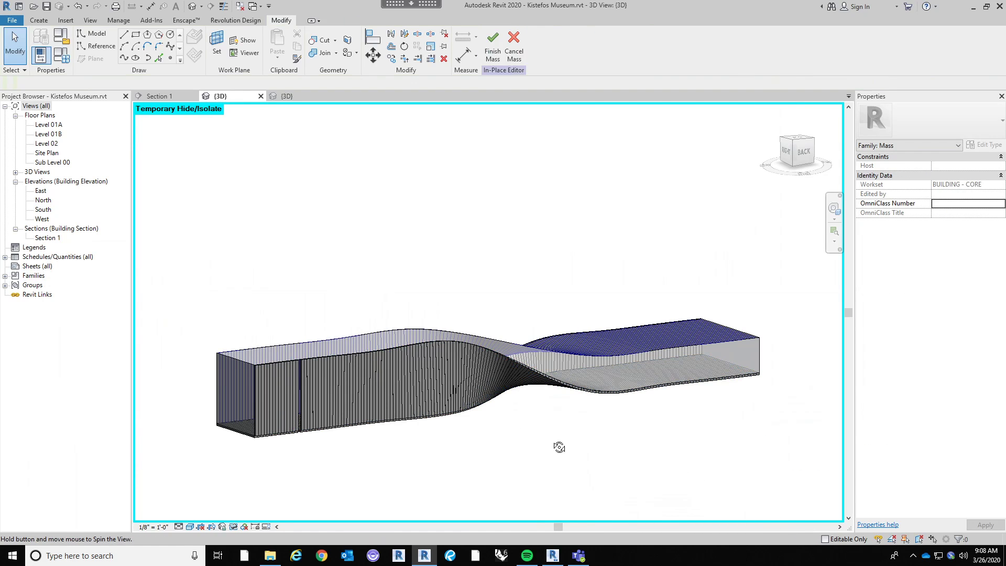
Apply the Kistefos Metal Panel type to the remaining unpaneled divided surface, which twists from the top into the front.
middle_click_drag(557, 447, 606, 407, "shift")
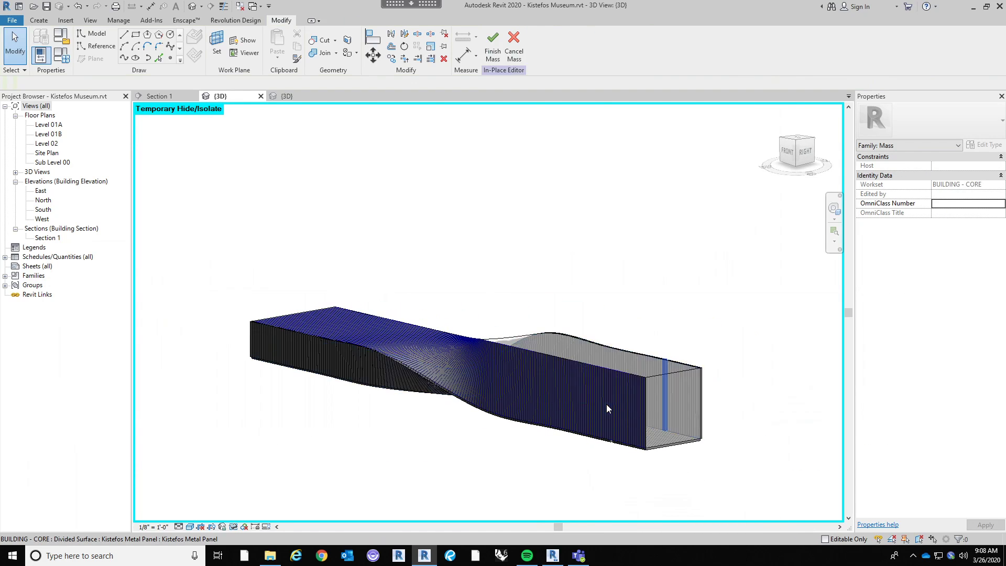
left_click(572, 404)
left_click(382, 274)
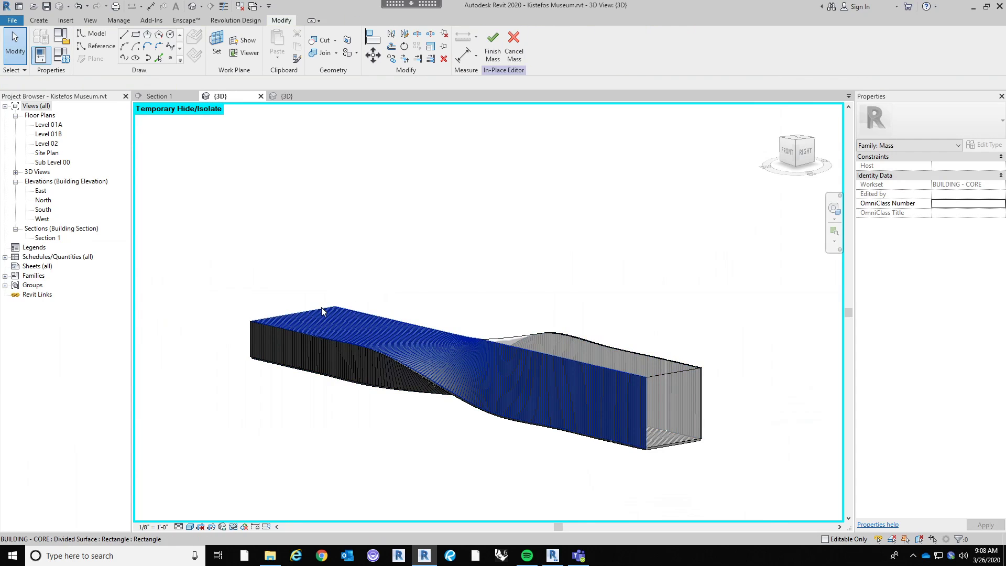
left_click(323, 307)
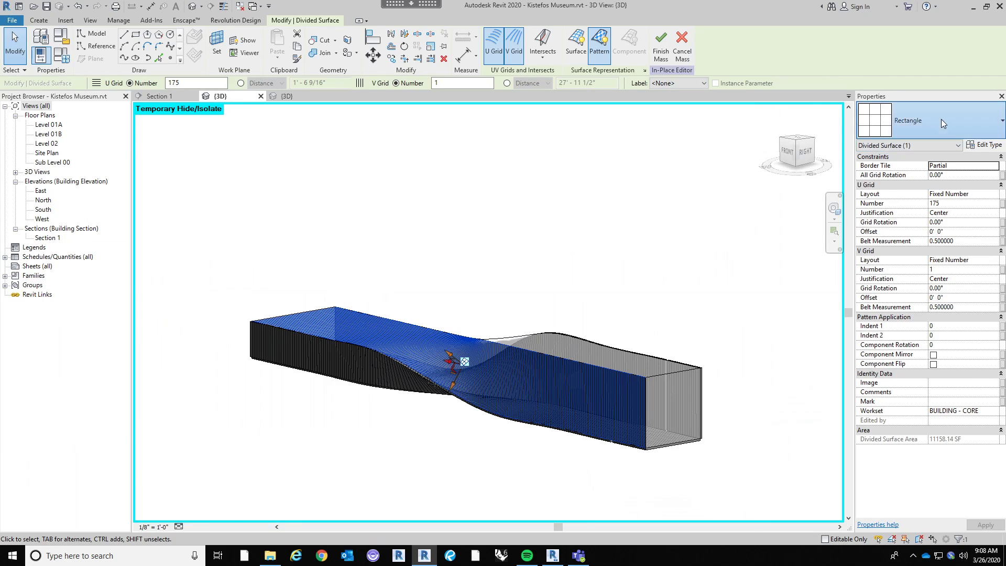
left_click(941, 119)
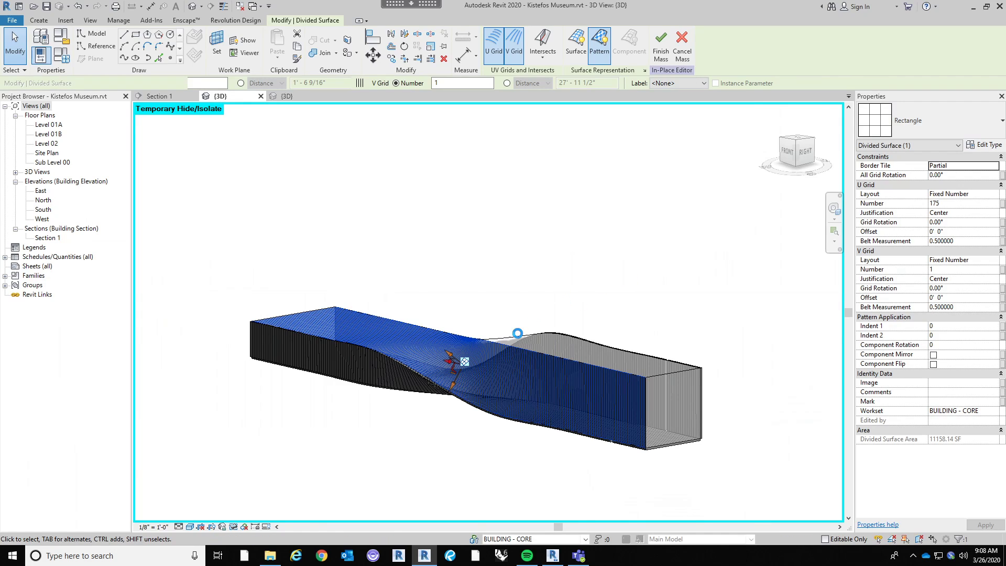
key("Escape")
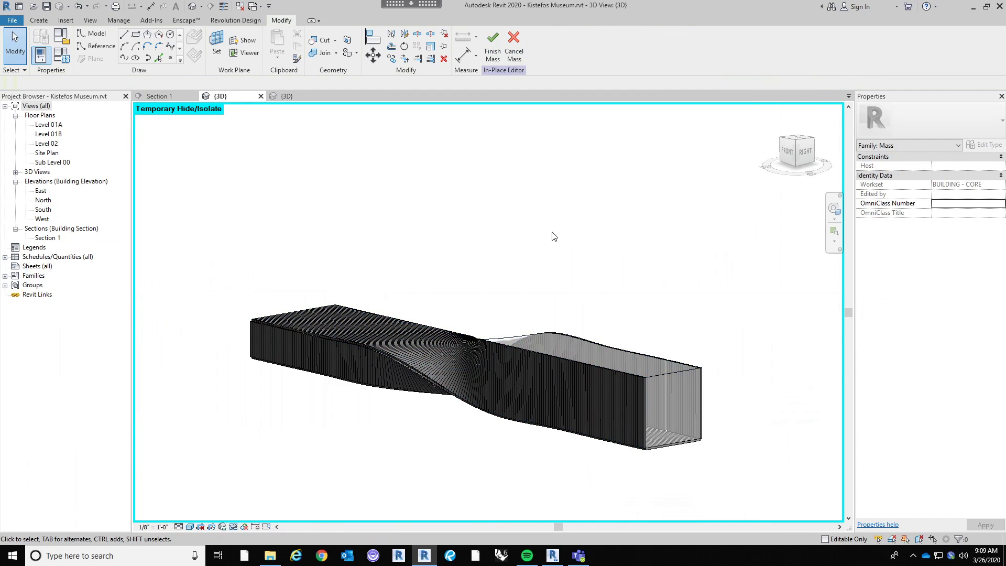
Select the whole back divided surface around the gap in its panels and set its U grid number to 100.
middle_click_drag(332, 449, 790, 402, "shift")
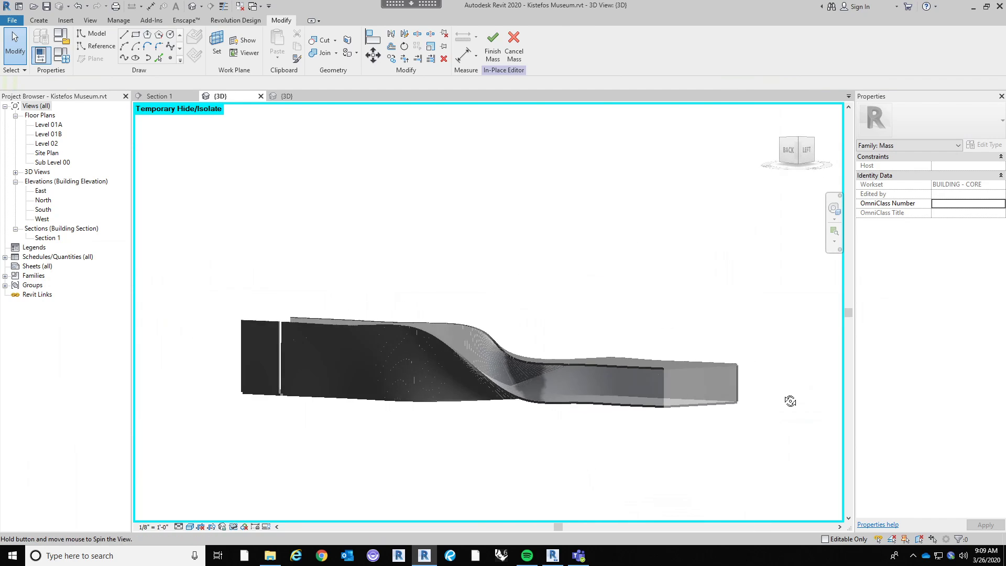
scroll(213, 414, "up", 5)
middle_click_drag(213, 414, 475, 488, "shift")
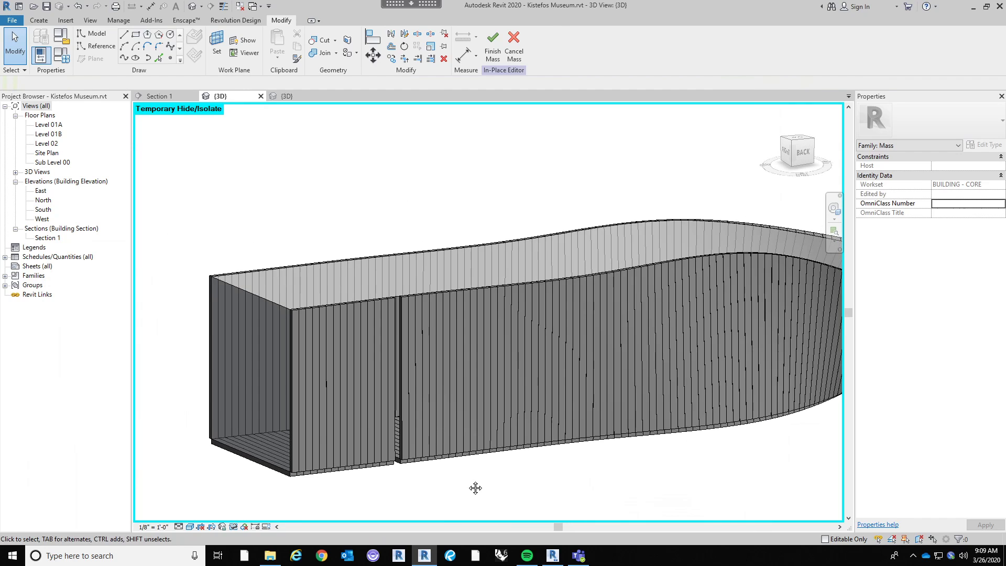
scroll(397, 493, "up", 3)
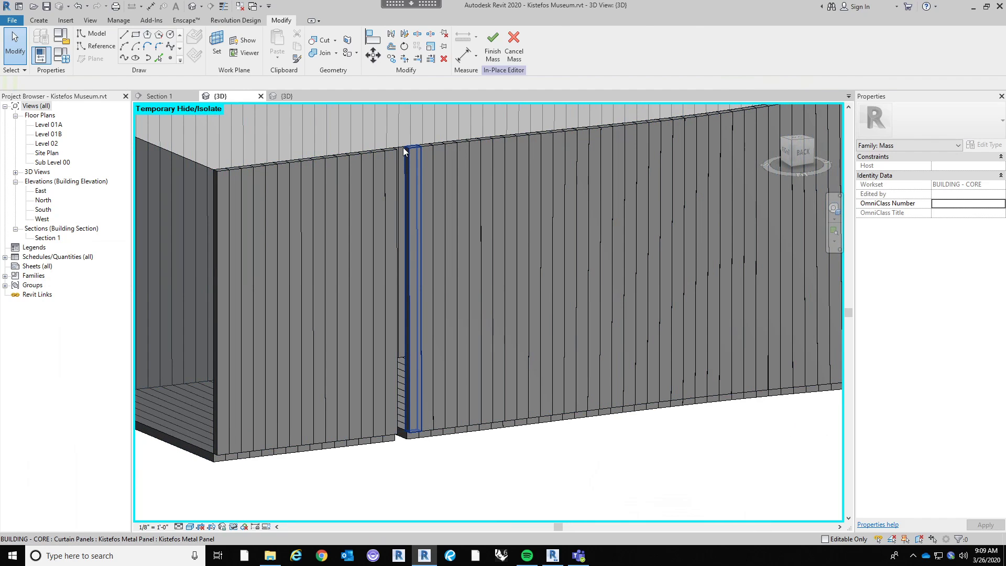
key("Tab")
key("Tab")
key("Tab")
key("Tab")
key("Tab")
key("Tab")
key("Tab")
key("Tab")
left_click(411, 152)
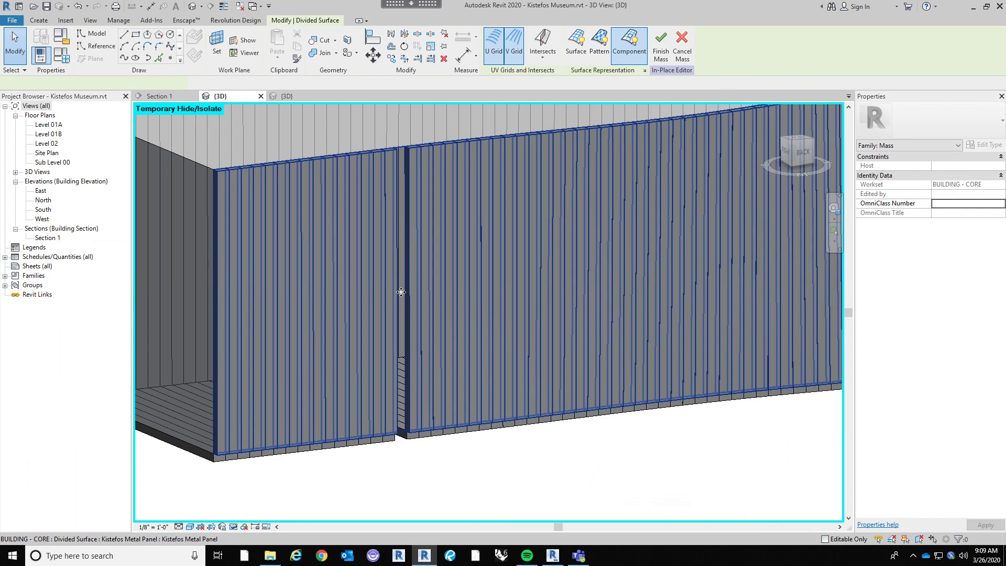
scroll(524, 367, "down", 5)
scroll(496, 394, "down", 2)
left_click(962, 203)
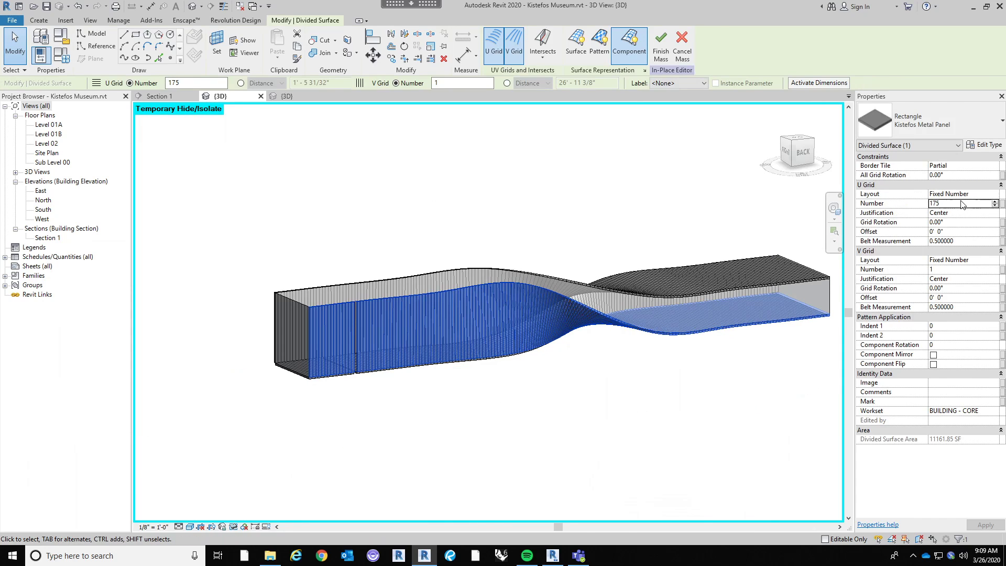
type("100")
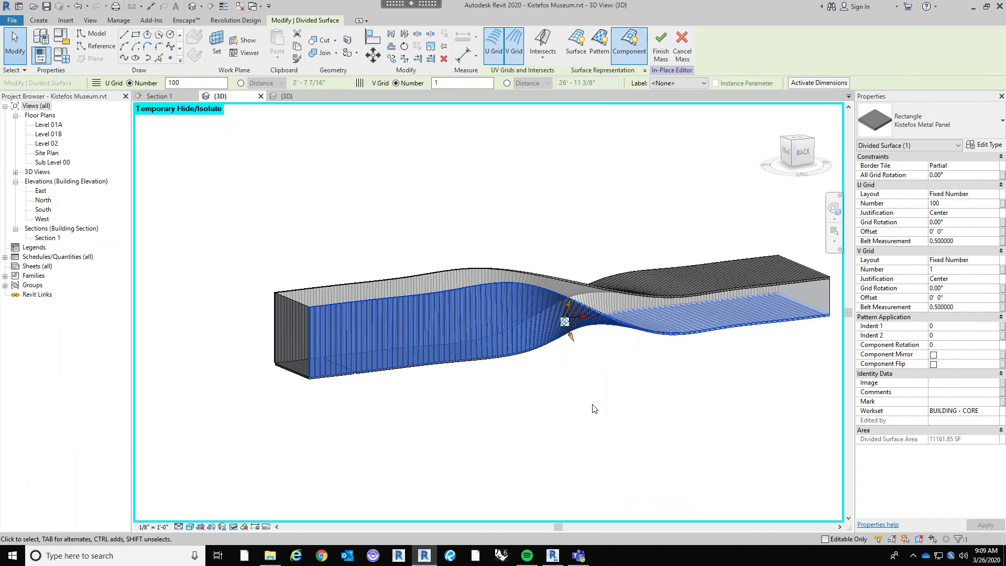
Set the back divided surface's U grid number to 150 and deselect it.
middle_click_drag(599, 412, 843, 394, "shift")
left_click(976, 204)
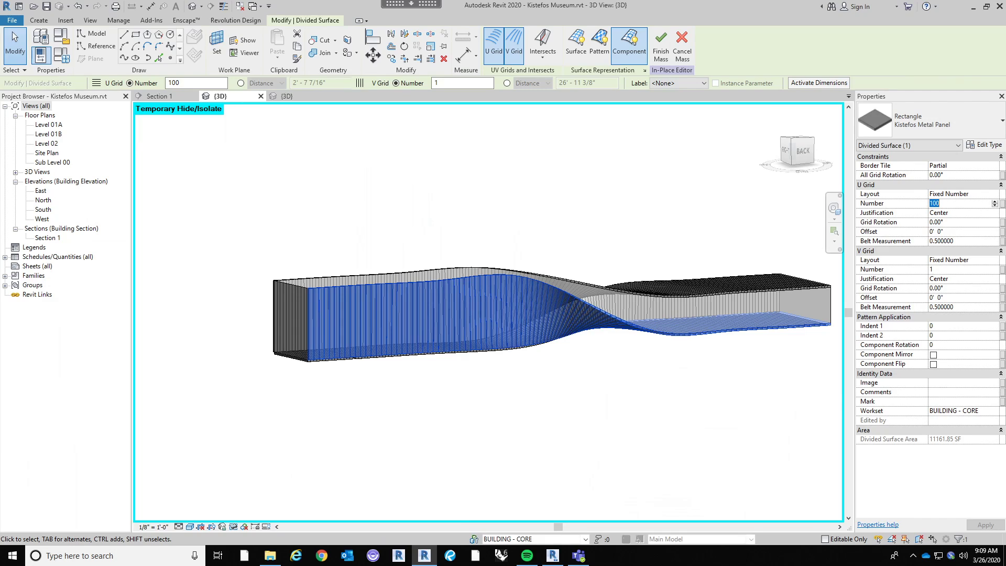
type("150")
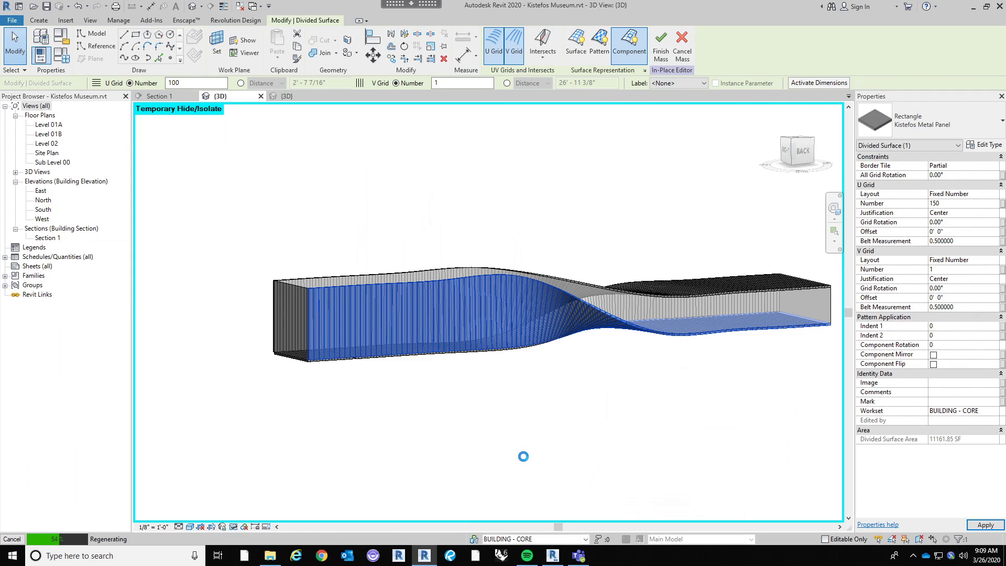
left_click(512, 425)
Set the U grid number of both the underside and top paneled divided surfaces to 150 together.
middle_click_drag(512, 424, 564, 372, "shift")
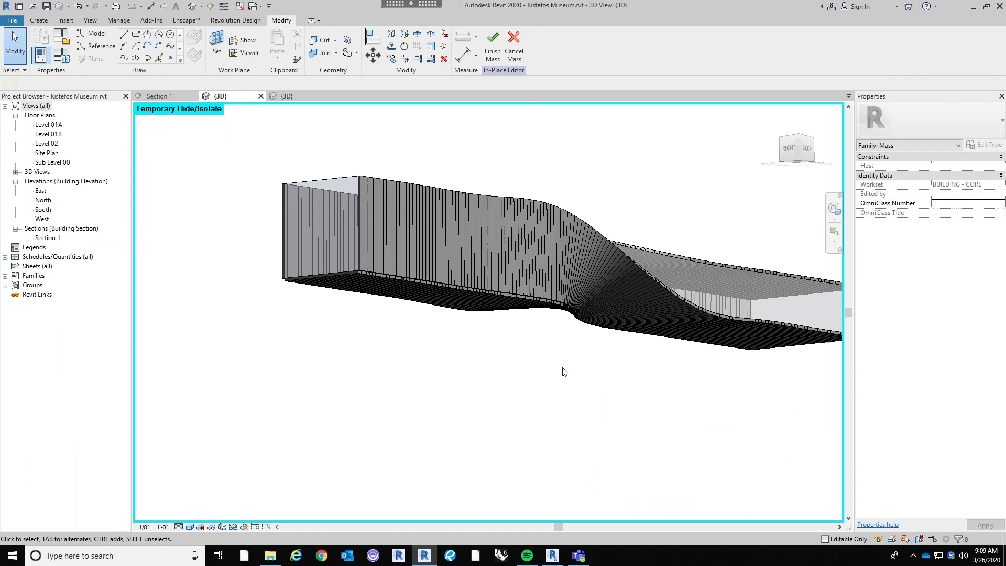
left_click(430, 285)
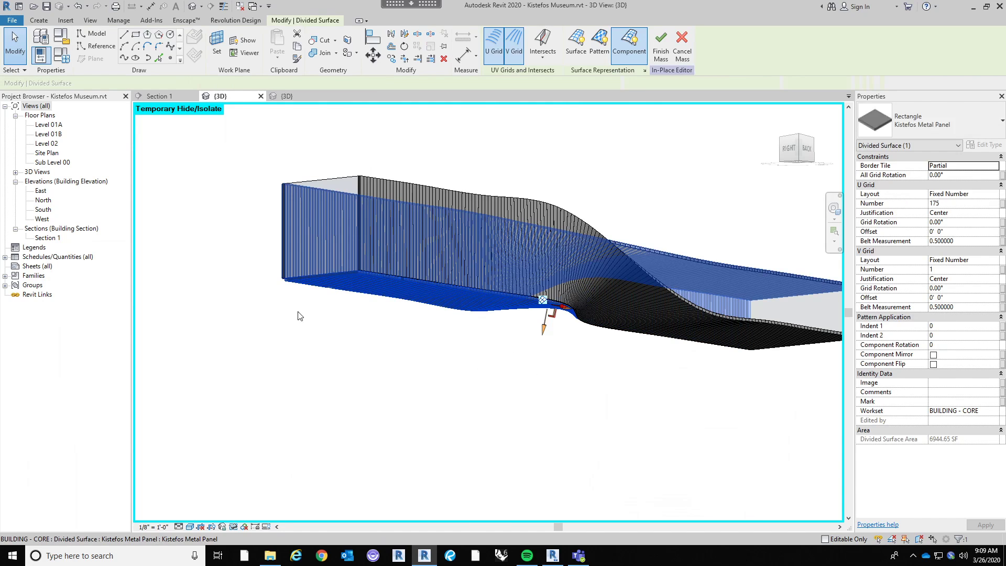
middle_click_drag(299, 316, 638, 328, "shift")
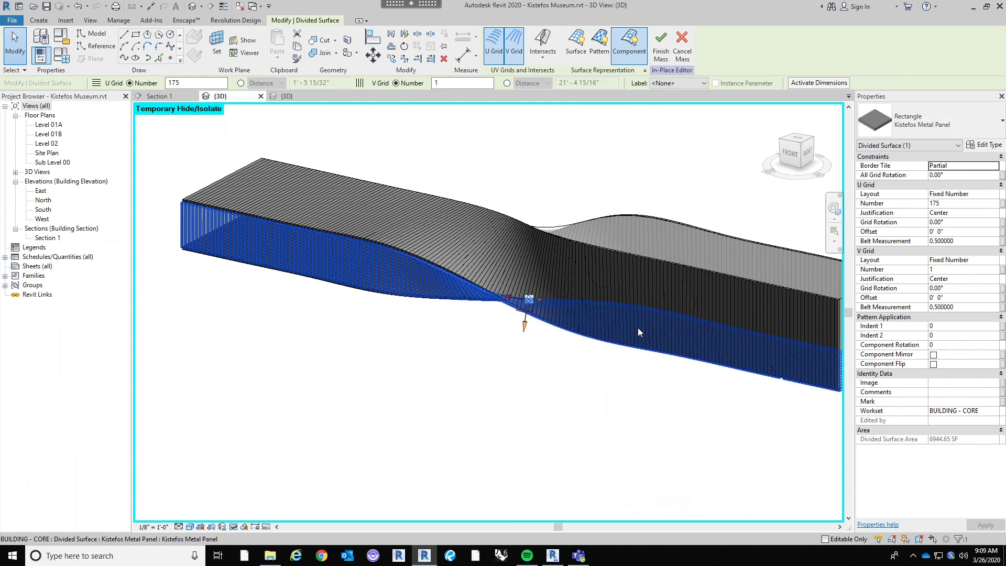
left_click(423, 206, "ctrl")
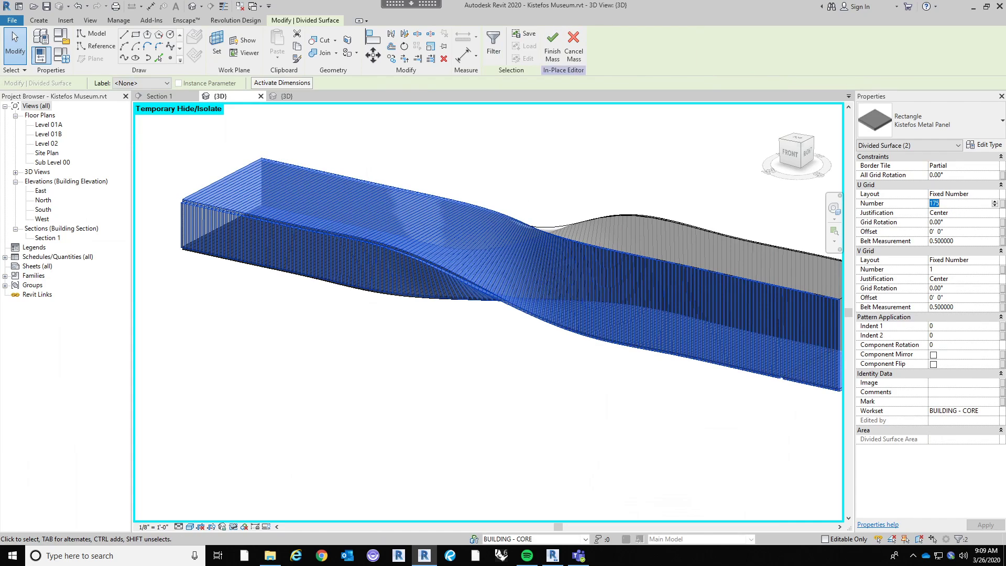
type("150")
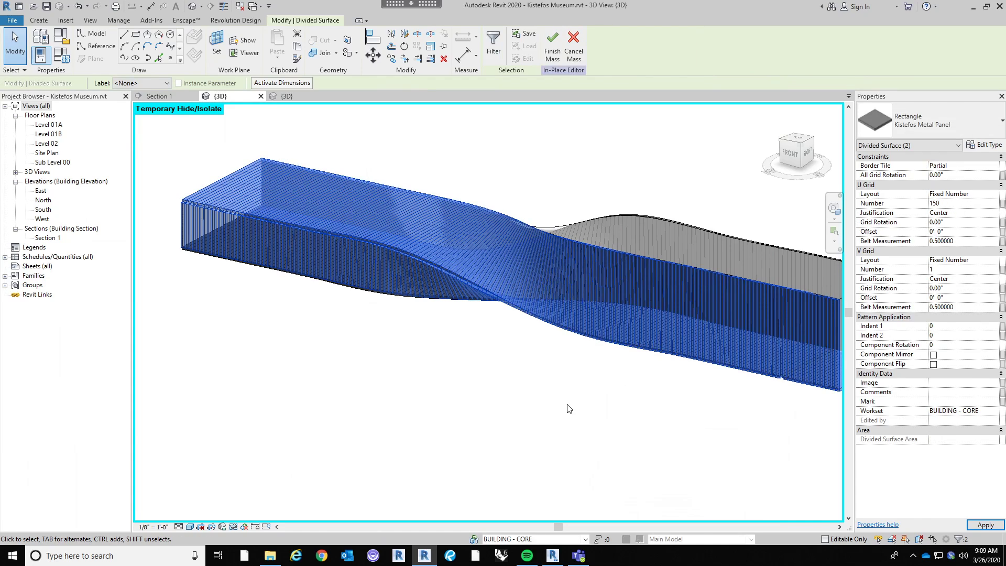
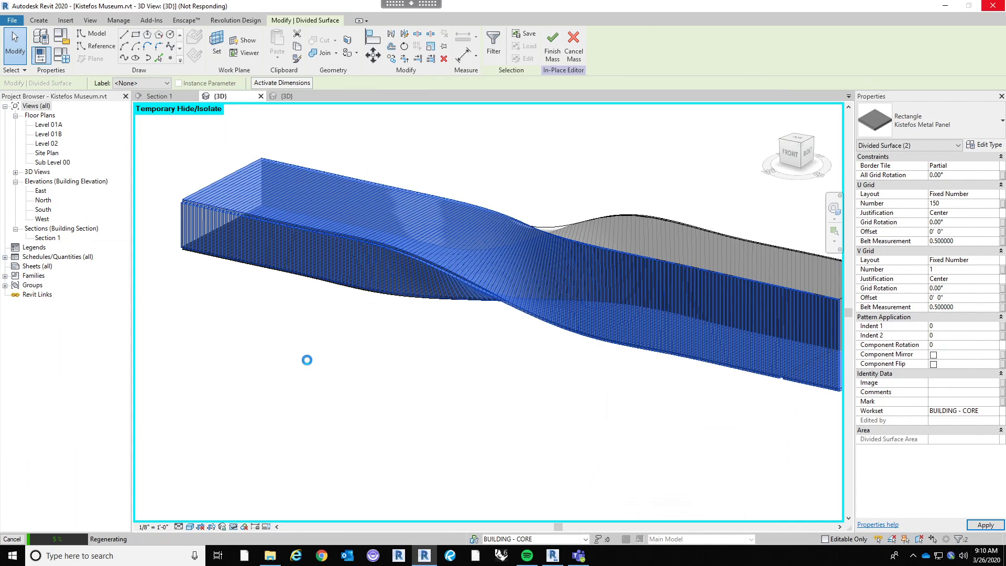
left_click(427, 437)
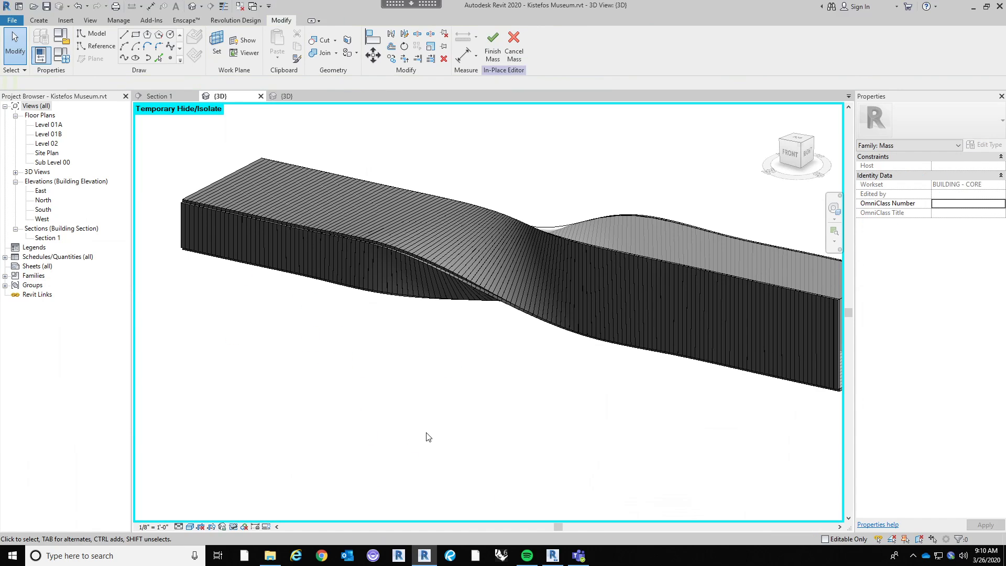
Examine how the metal panels meet along the mass's edges at the open end and through the twist.
middle_click_drag(391, 361, 534, 344, "shift")
scroll(540, 398, "up", 5)
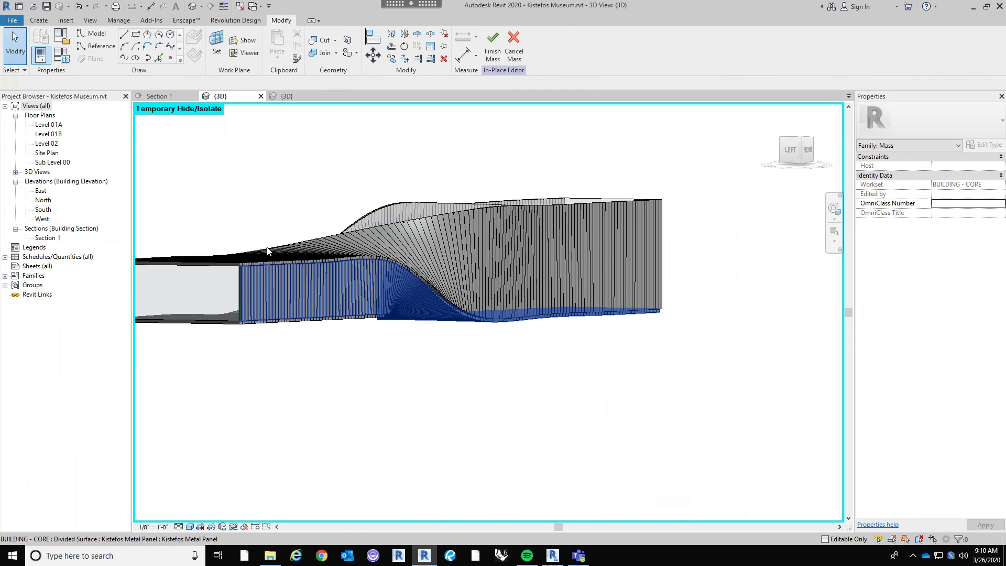
middle_click_drag(543, 453, 561, 438, "shift")
middle_click_drag(519, 231, 418, 268, "shift")
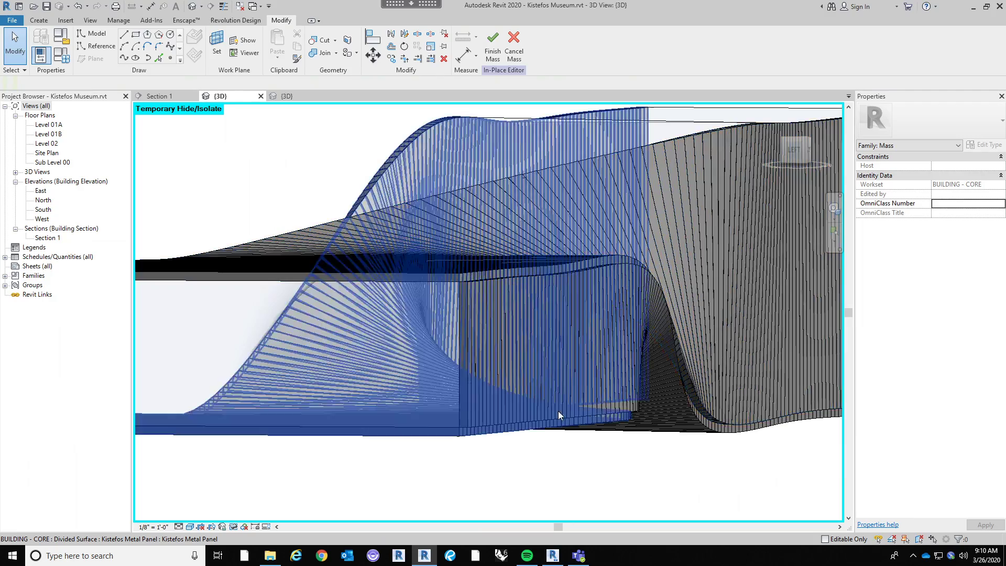
middle_click_drag(448, 448, 483, 429, "shift")
scroll(401, 256, "down", 5)
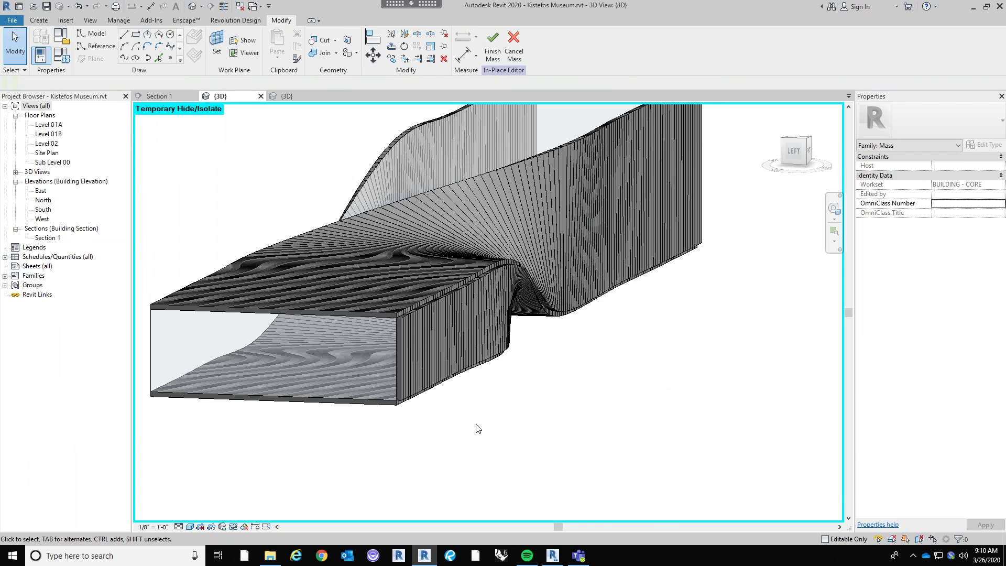
mouse_move(477, 428)
middle_mouse_down()
mouse_move(507, 427)
mouse_move(489, 445)
middle_mouse_up()
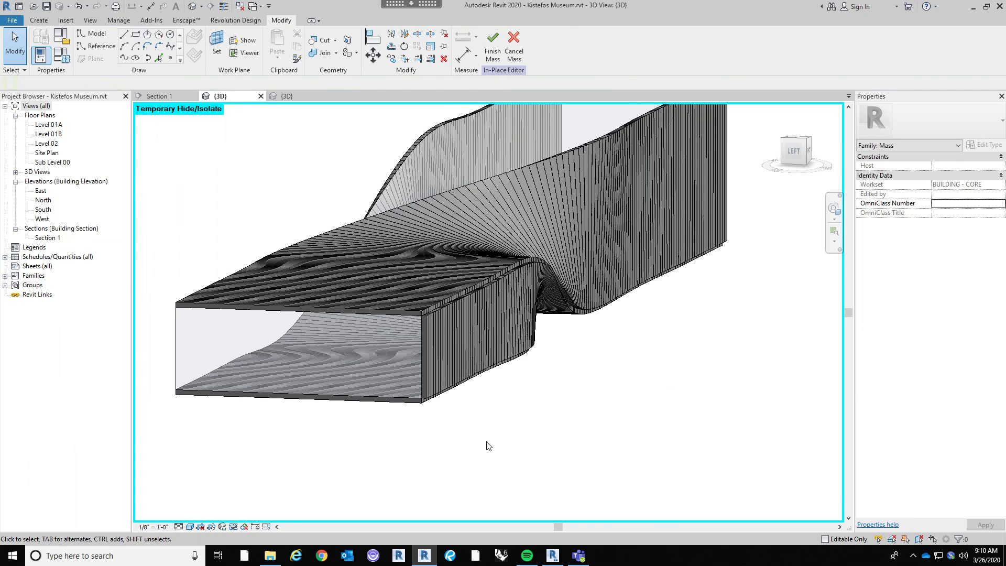
Finish the in-place mass edit and open the Kistefos Metal Panel family of the panel at the open end's corner for editing.
left_click(425, 381)
left_click(589, 438)
middle_click_drag(589, 438, 392, 343, "shift")
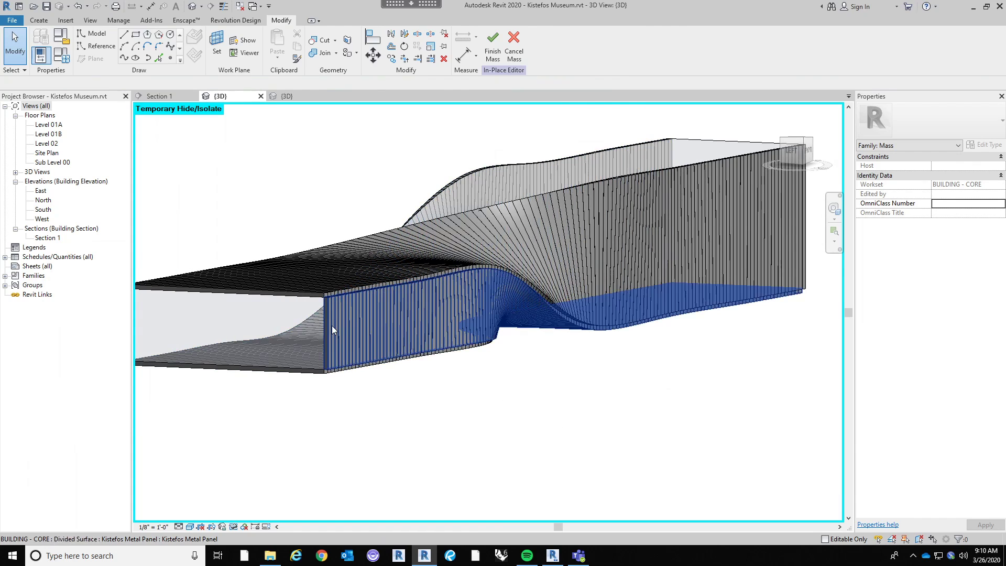
key("Tab")
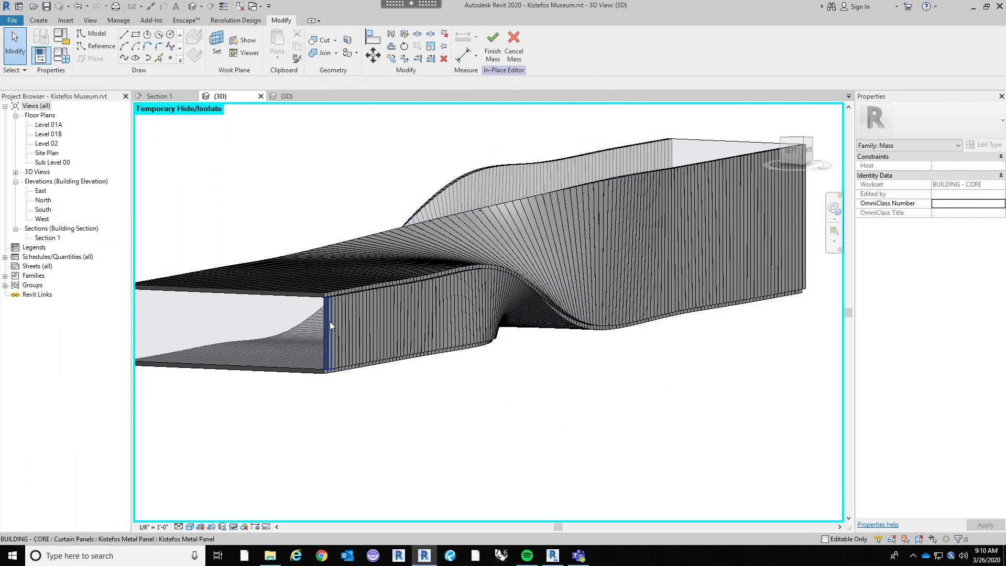
left_click(330, 321)
key("Escape")
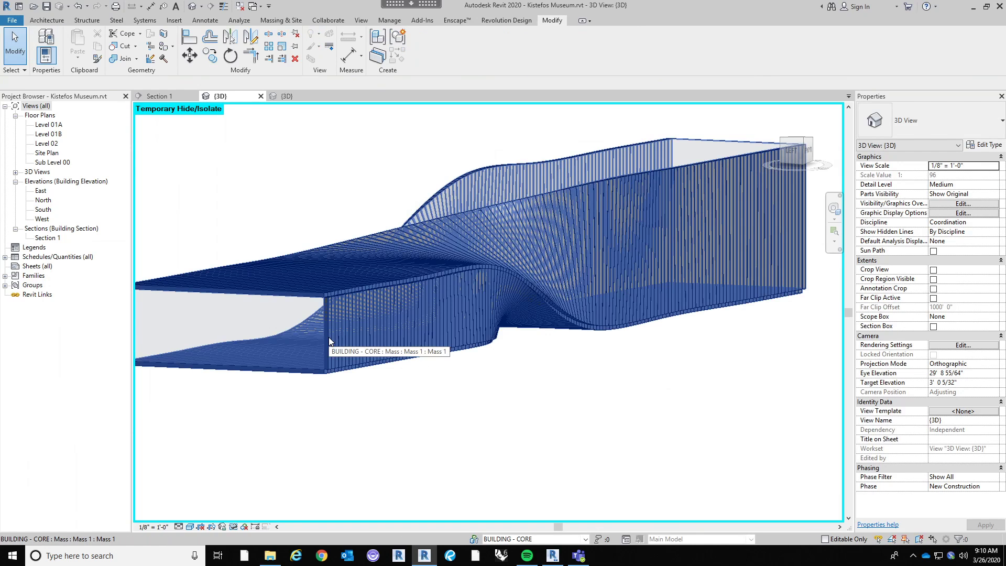
key("Tab")
left_click(328, 337)
left_click(422, 53)
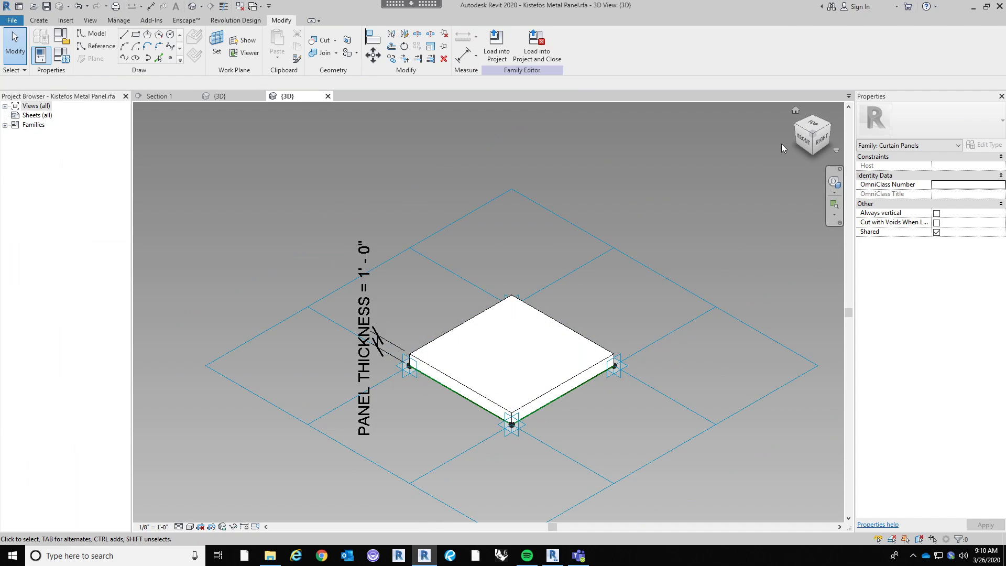
left_click(811, 130)
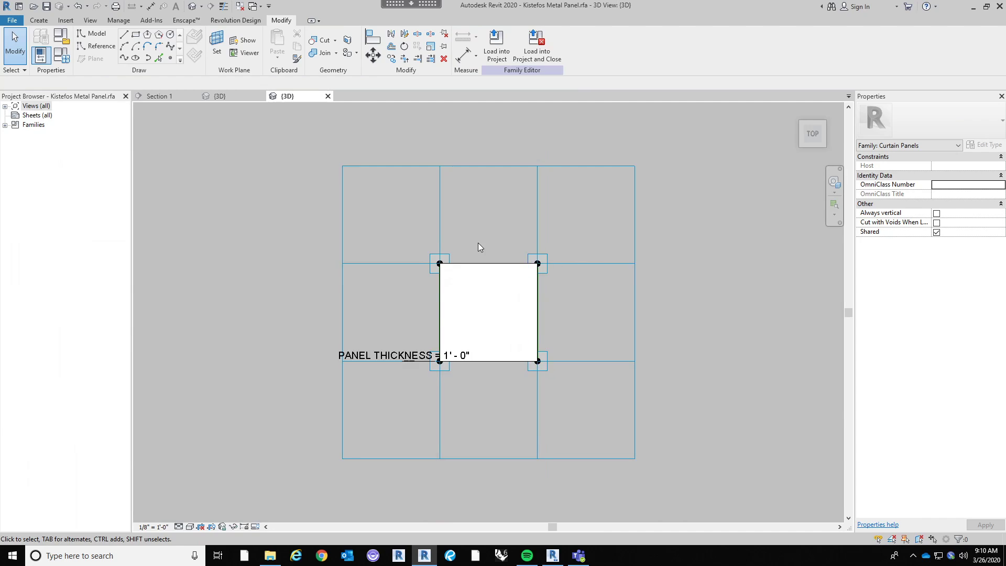
Inspect the metal panel's solid form and thickness in 3D and close the panel family view.
middle_click_drag(634, 334, 486, 332, "shift")
scroll(566, 328, "up", 5)
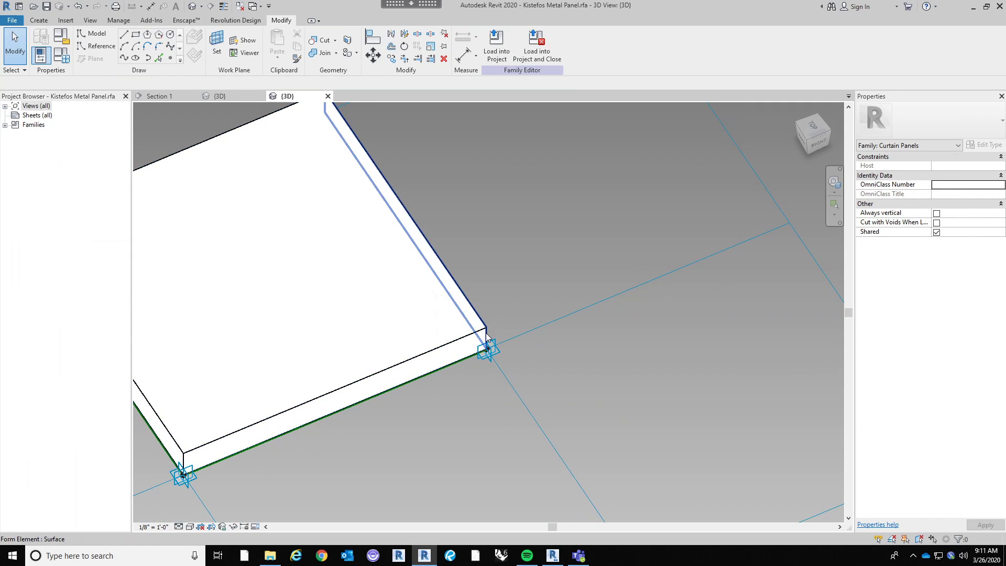
left_click(486, 333)
scroll(514, 244, "down", 5)
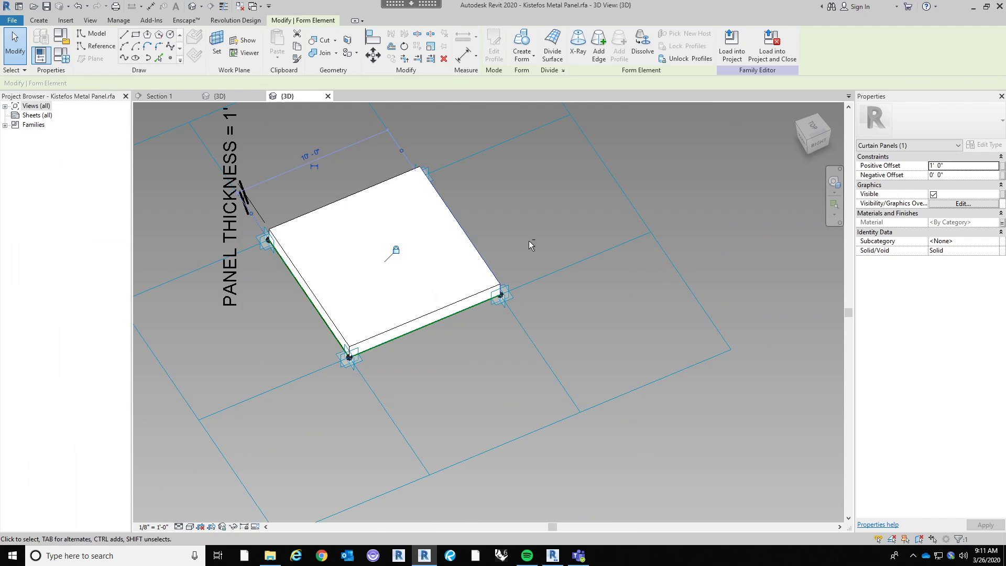
middle_click_drag(529, 241, 649, 256, "shift")
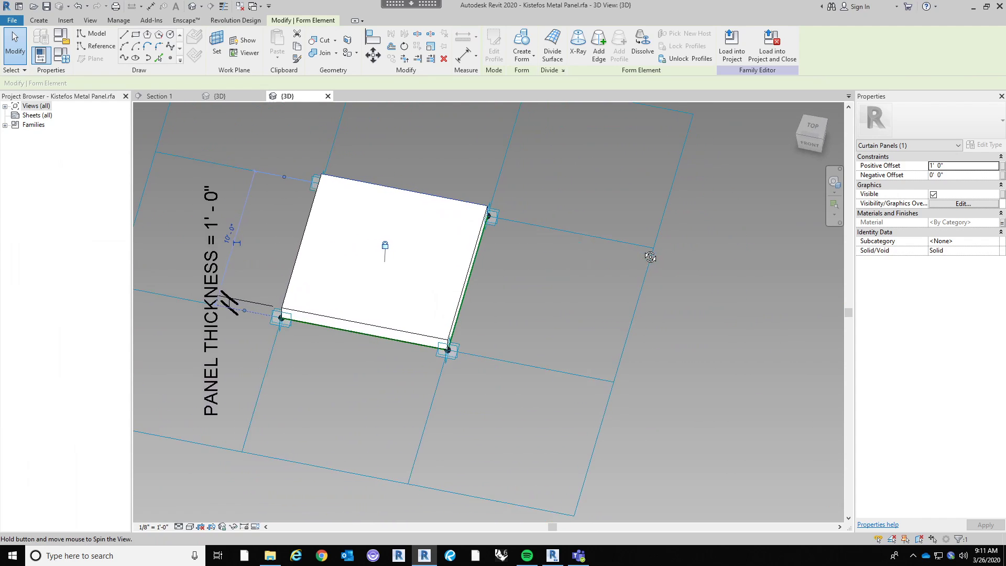
left_click(583, 315)
middle_click_drag(583, 314, 541, 262, "shift")
middle_click_drag(386, 164, 461, 215)
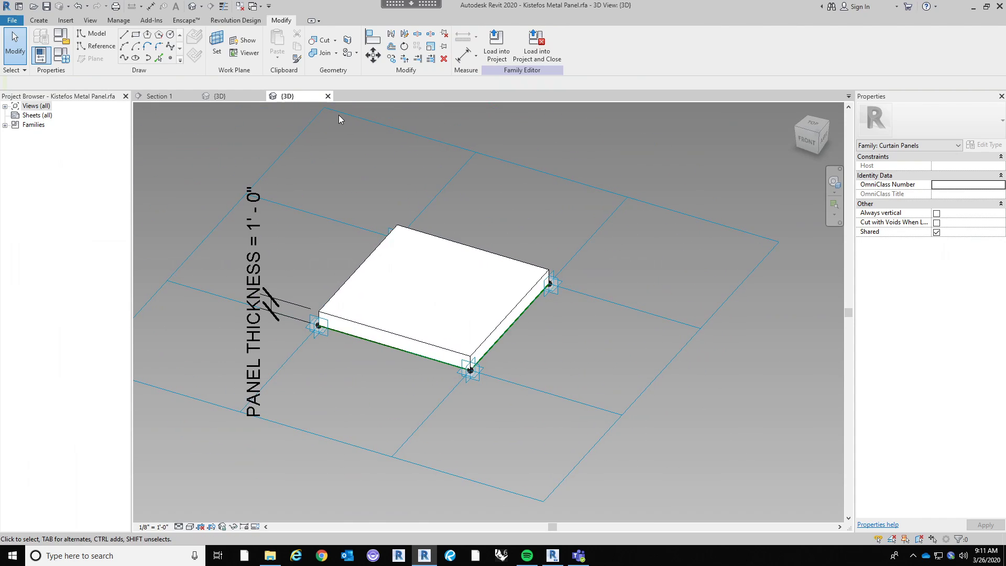
left_click(328, 97)
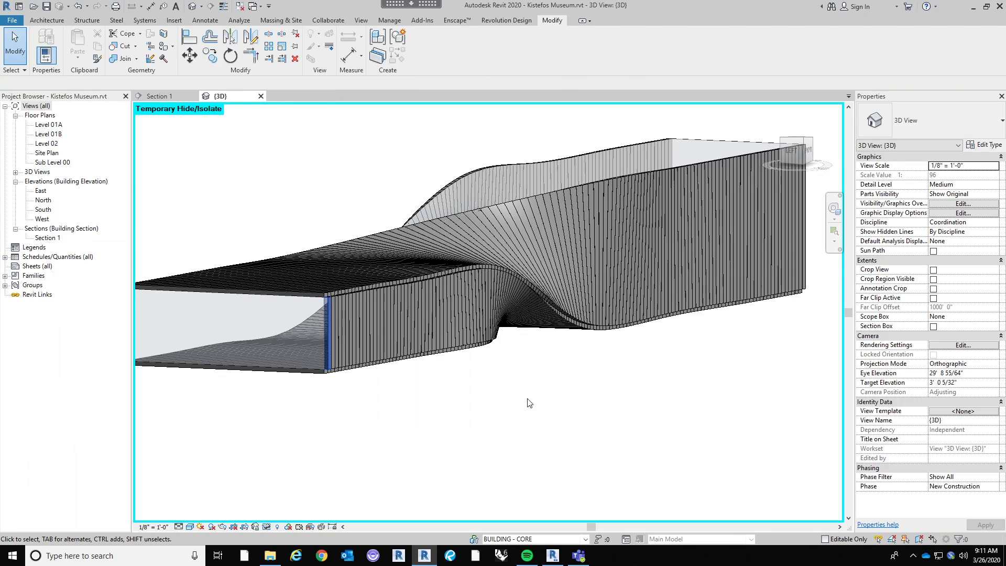
Compare the two vertical side edges of the paneled mass at its open end.
middle_click_drag(413, 418, 538, 416)
scroll(538, 415, "down", 2)
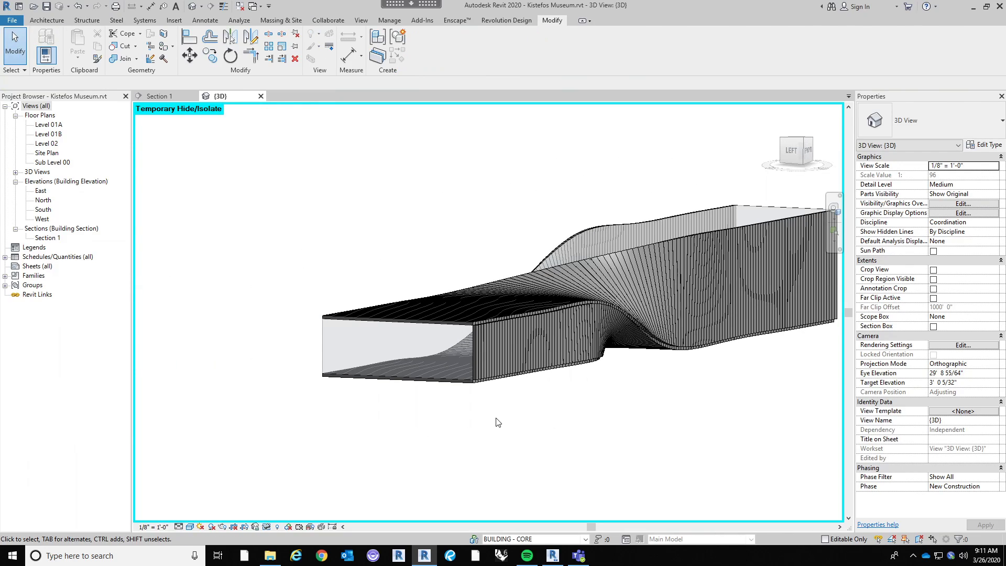
scroll(467, 369, "up", 2)
scroll(445, 396, "down", 1)
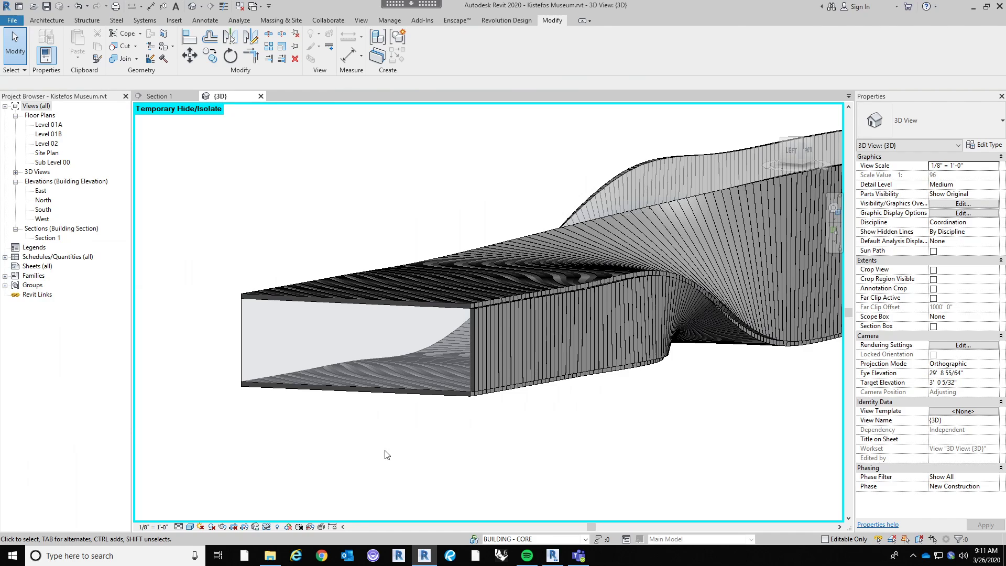
scroll(367, 445, "down", 1)
middle_click_drag(362, 442, 234, 355, "shift")
scroll(207, 345, "up", 3)
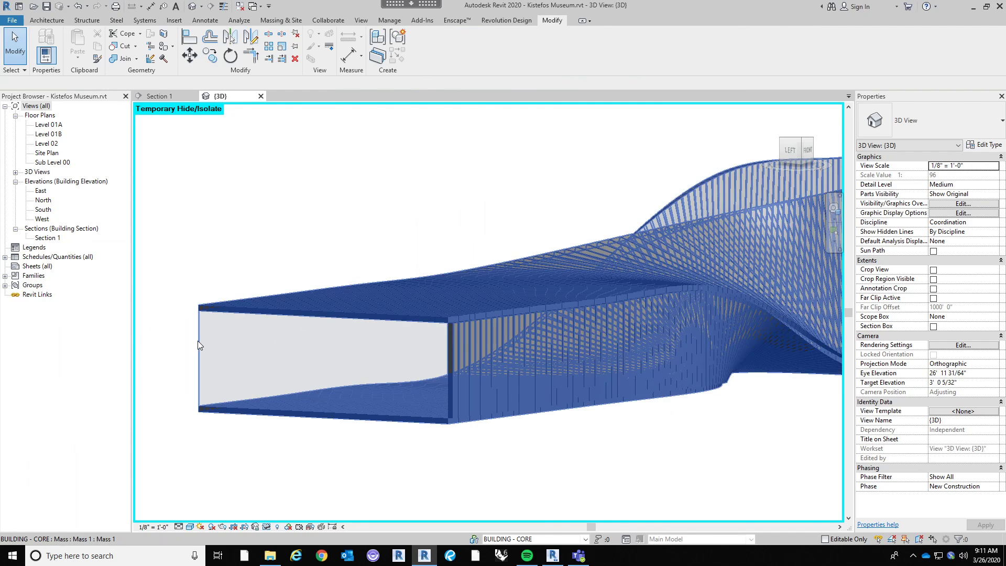
left_click(197, 340)
key("Escape")
scroll(194, 356, "down", 3)
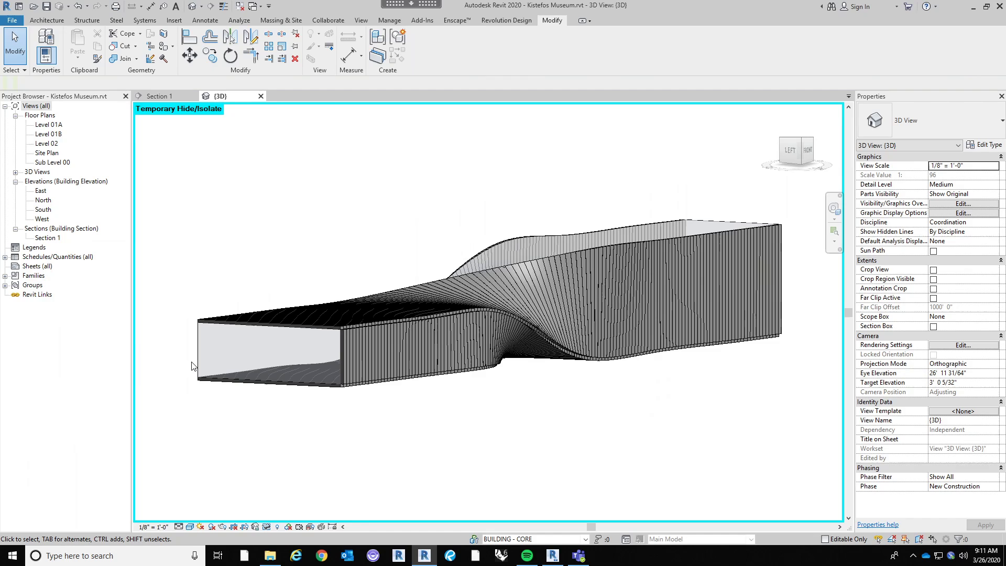
middle_click_drag(195, 397, 236, 403)
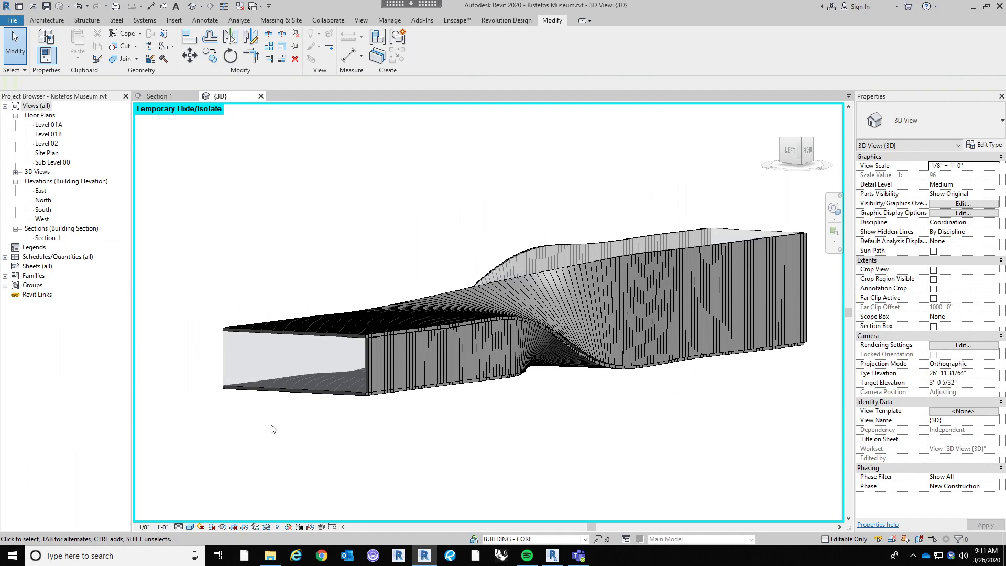
Examine the panel corner conditions around the open end and along the twist from closer angles.
scroll(218, 363, "up", 3)
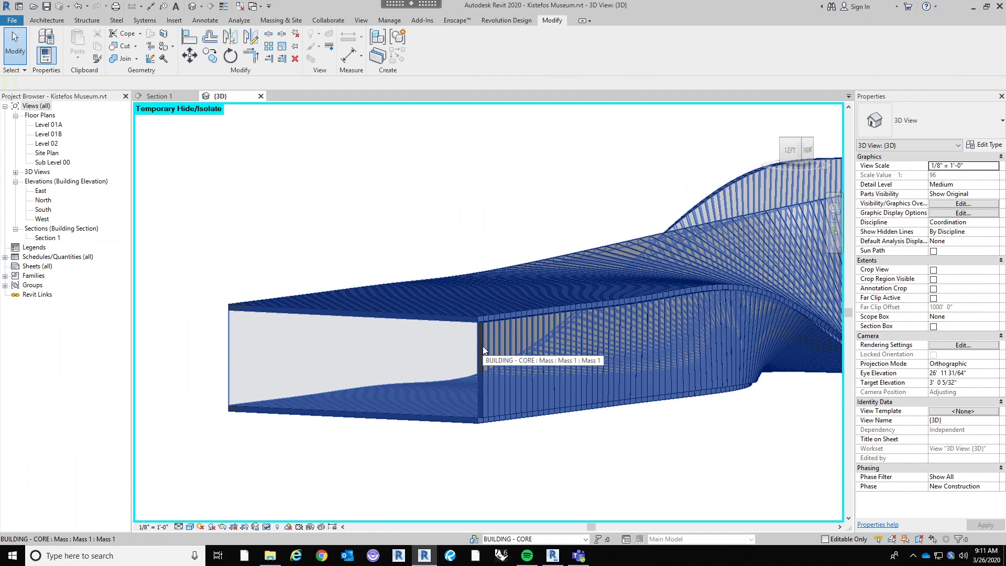
middle_click_drag(433, 371, 397, 357)
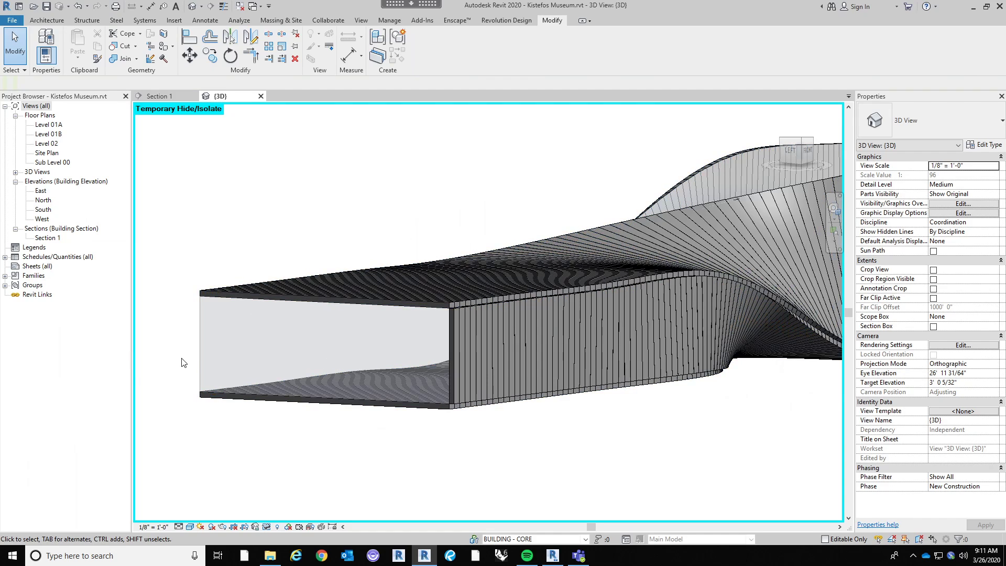
left_click(199, 338)
scroll(408, 326, "up", 1)
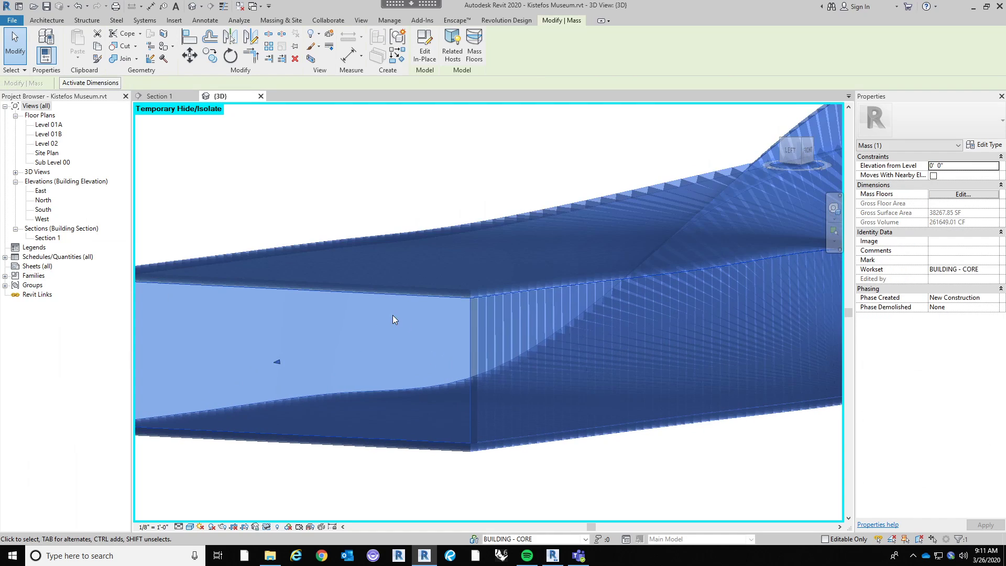
scroll(392, 316, "down", 1)
key("Escape")
scroll(306, 313, "up", 1)
scroll(296, 294, "down", 1)
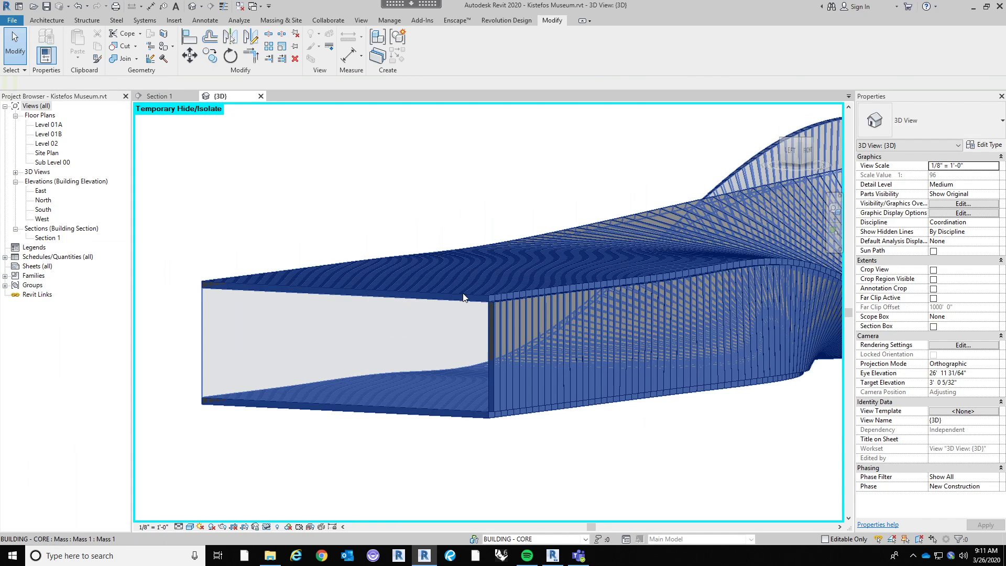
scroll(475, 312, "down", 2)
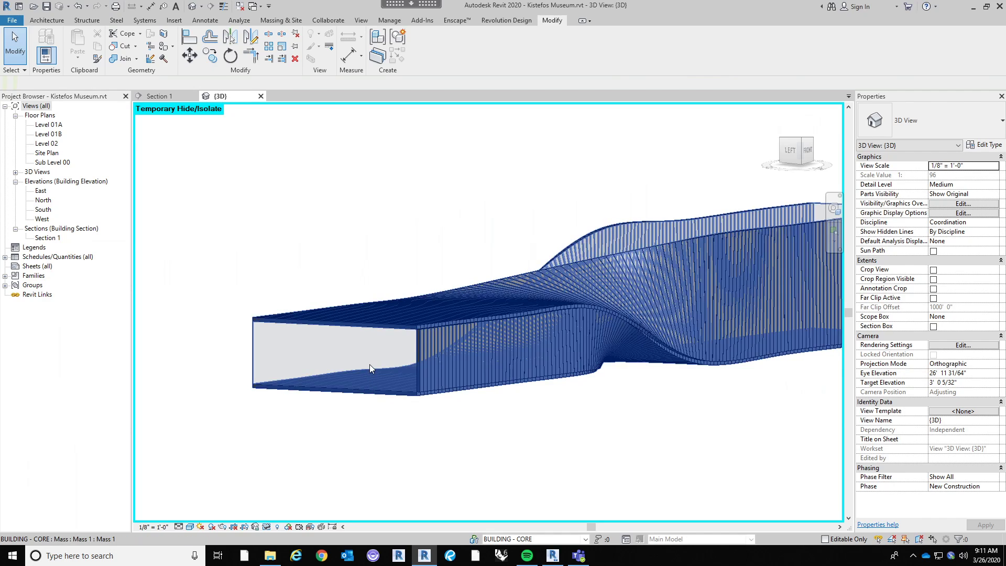
middle_click_drag(369, 369, 227, 338, "shift")
scroll(464, 388, "up", 3)
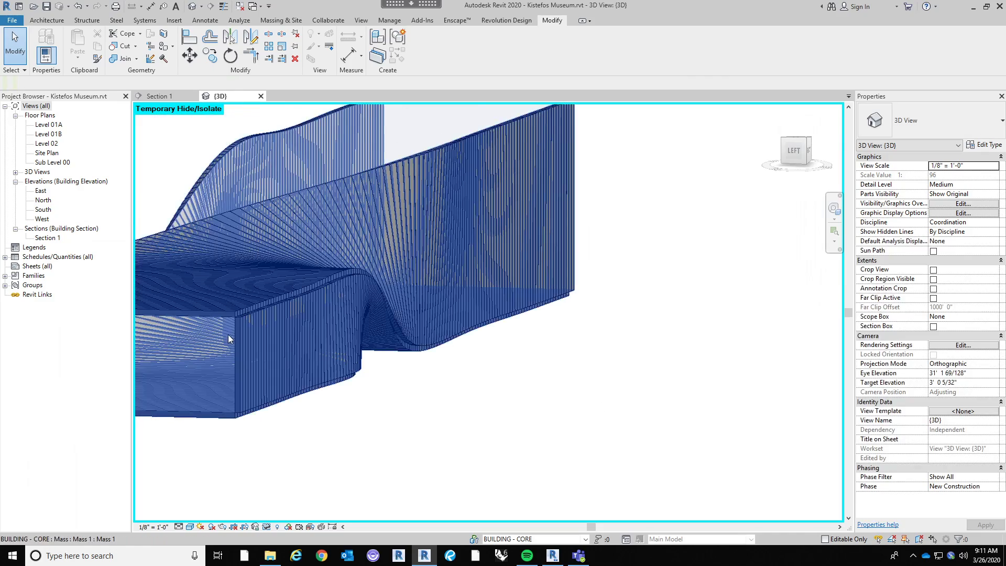
scroll(237, 316, "up", 2)
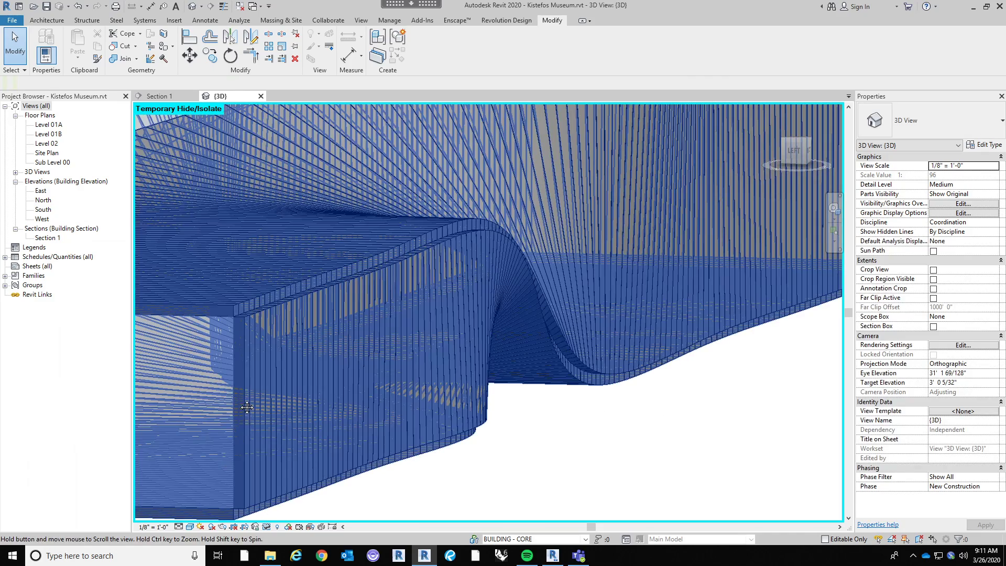
scroll(250, 406, "up", 2)
scroll(541, 496, "down", 4)
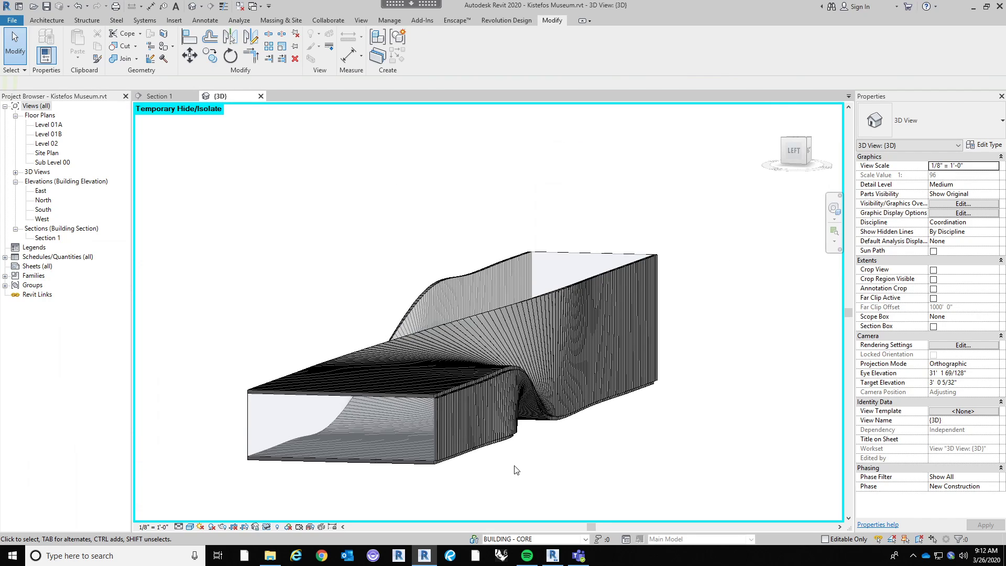
middle_click_drag(514, 469, 521, 456)
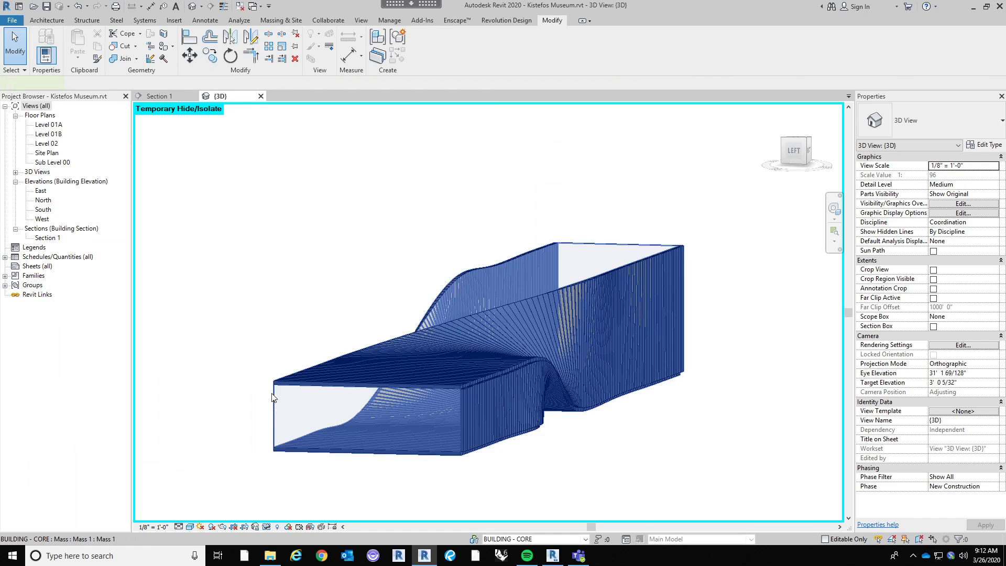
Copy the mass, paste it aligned to the same place, and start editing the mass in place.
left_click(276, 410)
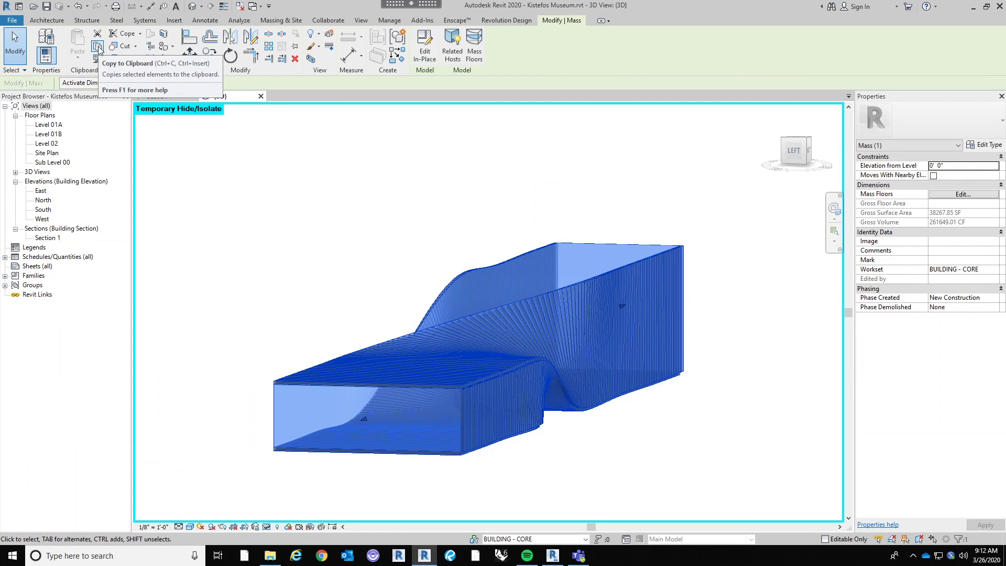
left_click(283, 261)
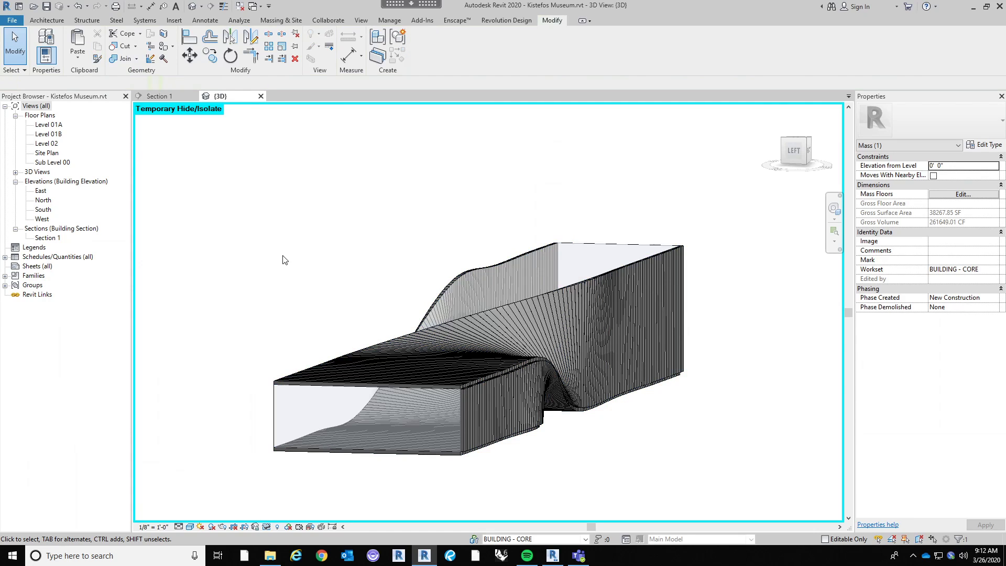
left_click(79, 59)
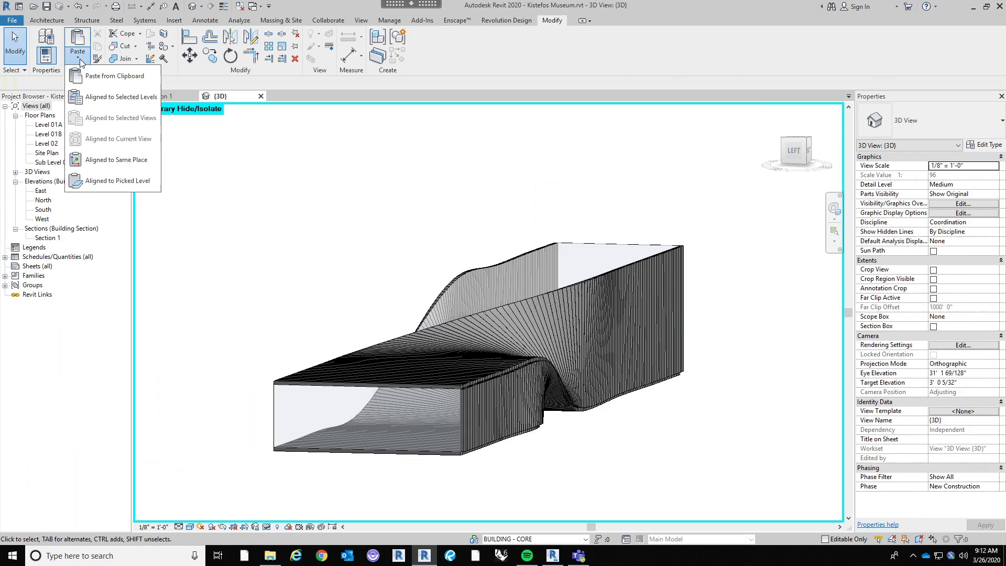
left_click(102, 154)
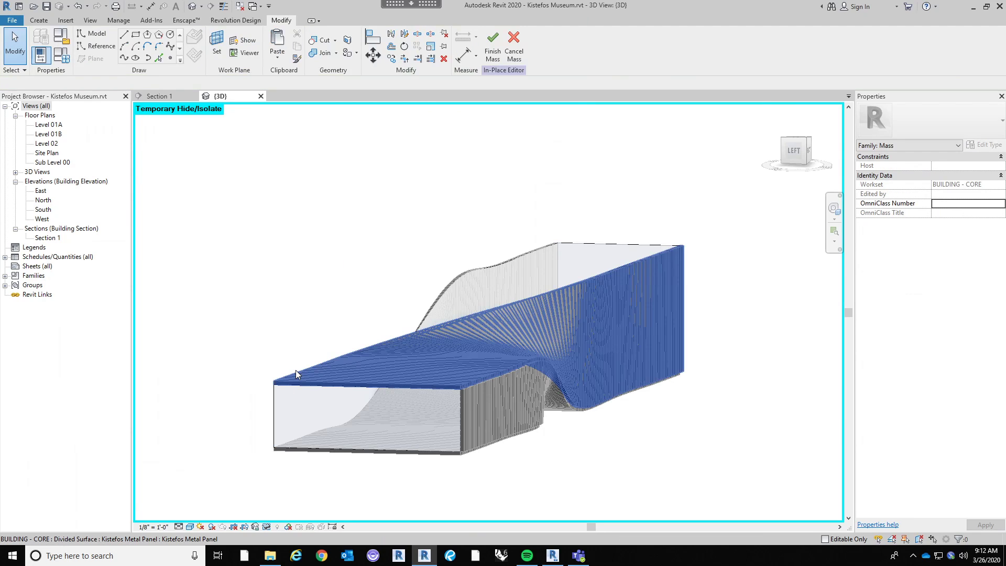
Inspect the extent of the top and underside paneled divided surfaces and the form's lower edge at the open end.
left_click(296, 370)
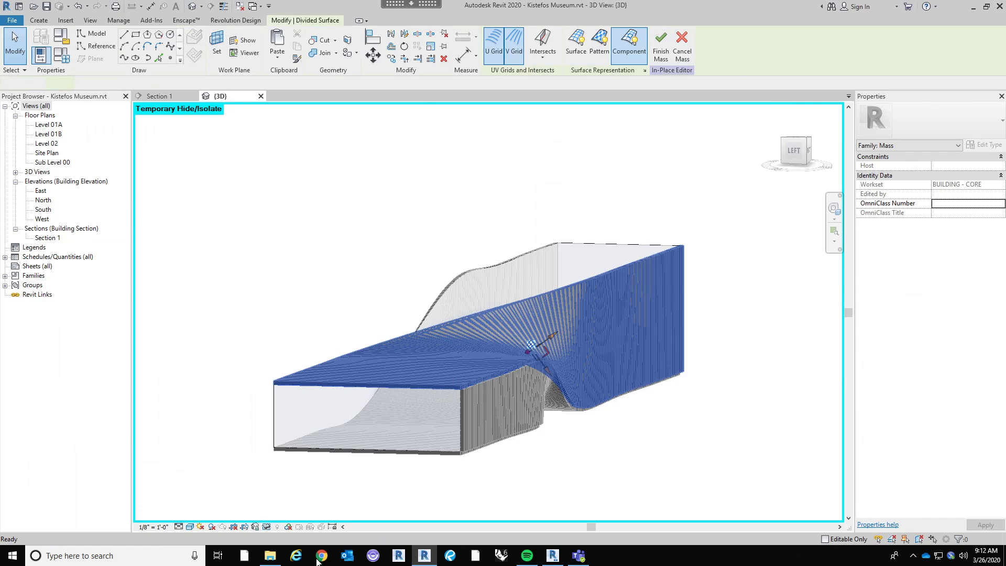
left_click(364, 475)
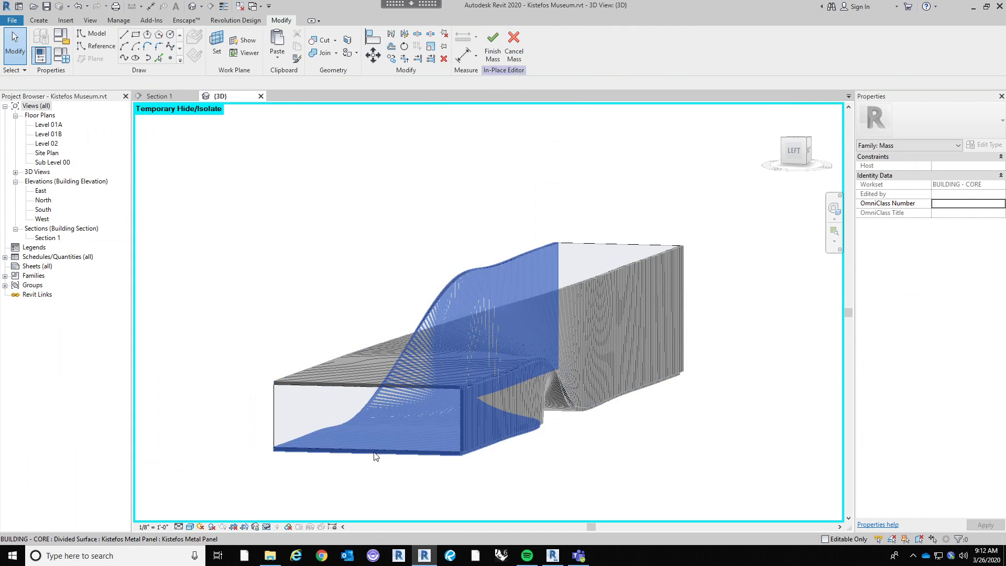
left_click(375, 455)
left_click(379, 483)
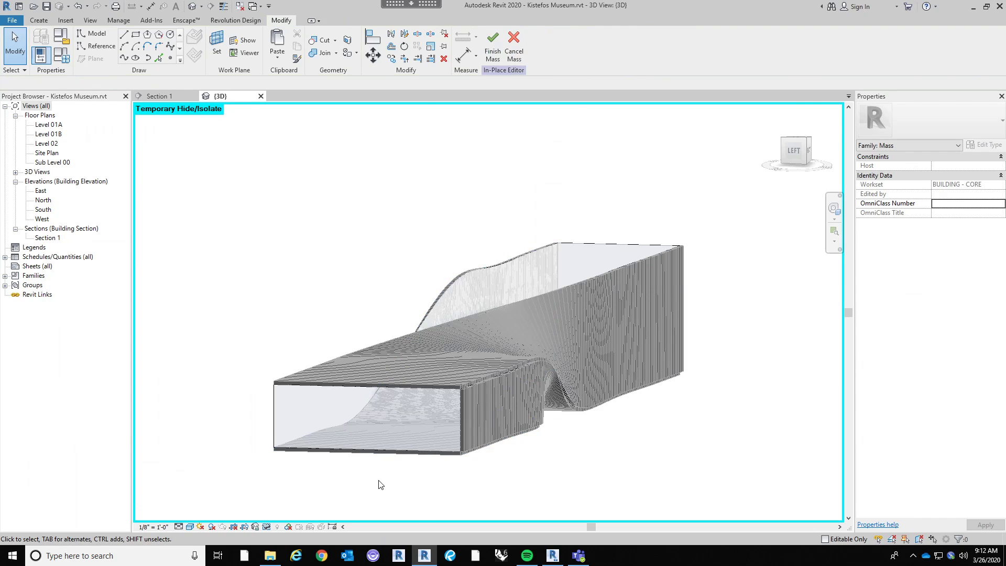
middle_click_drag(380, 473, 486, 449)
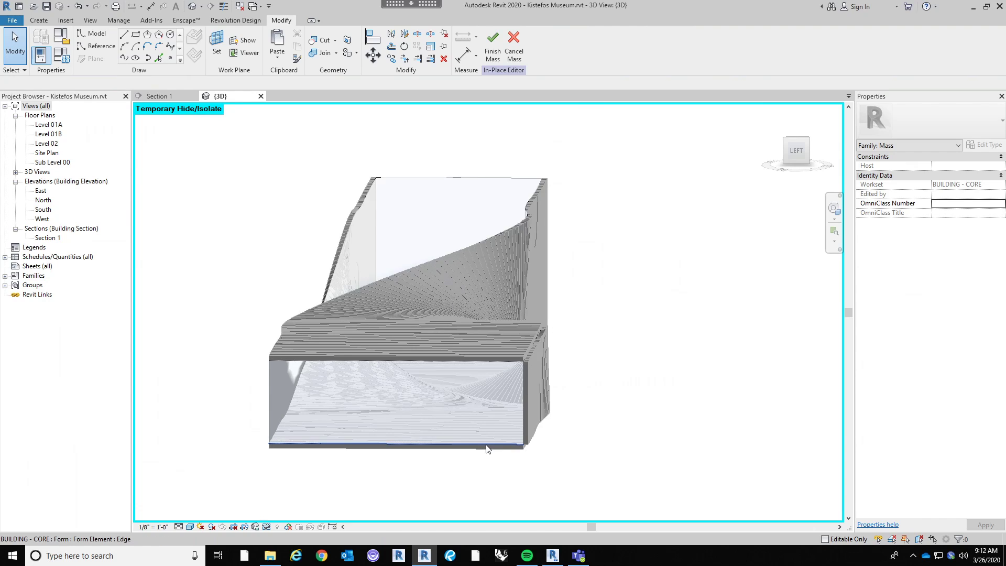
left_click(486, 449)
middle_click_drag(699, 411, 671, 455, "shift")
left_click(601, 452)
Temporarily isolate the mass form together with the divided surface that panels its underside.
left_click_drag(837, 498, 335, 209)
left_click(266, 526)
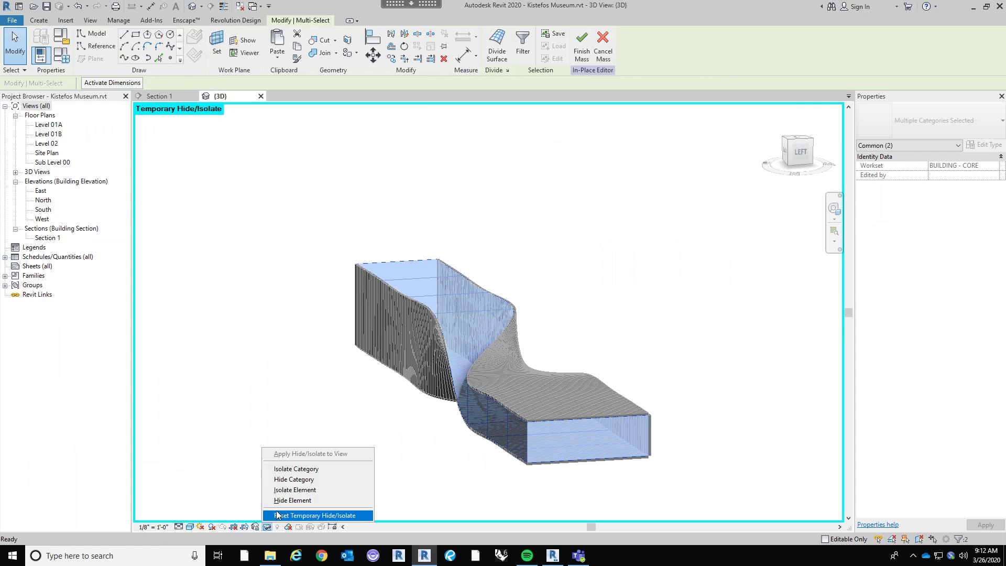
left_click(286, 491)
left_click(619, 478)
middle_click_drag(620, 479, 433, 477, "shift")
scroll(382, 472, "up", 3)
middle_click_drag(401, 420, 288, 353, "shift")
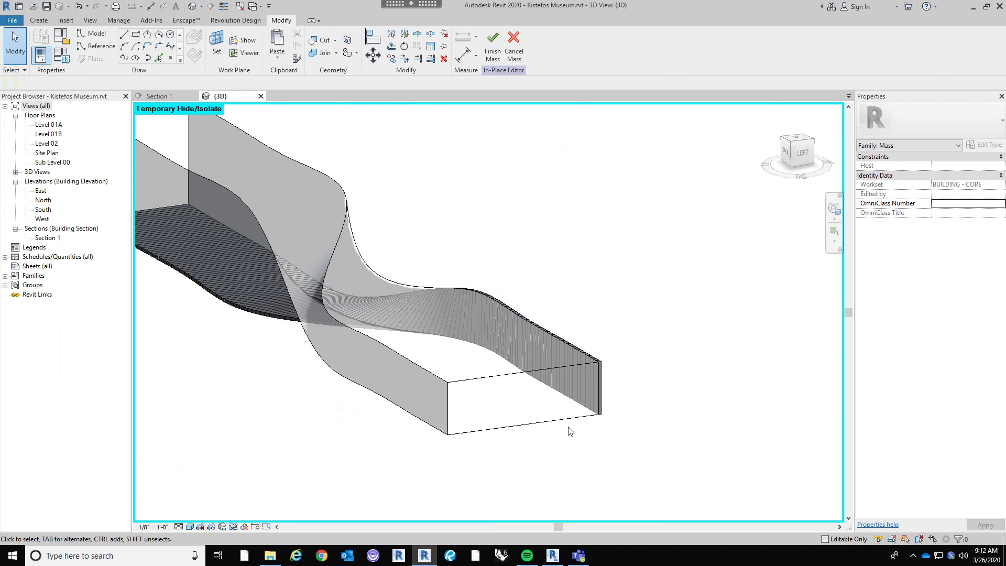
middle_click_drag(512, 406, 149, 153, "shift")
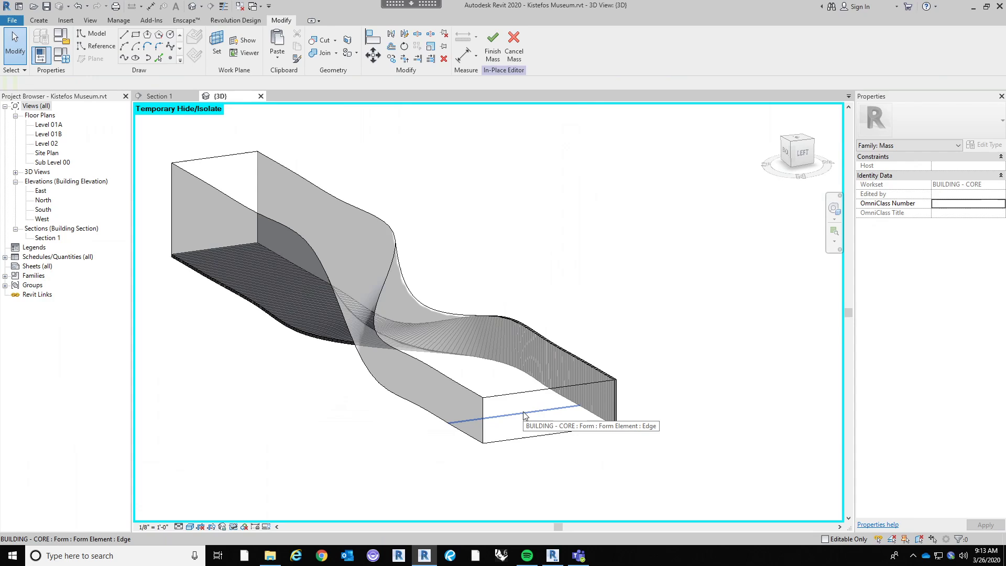
Edit the form's open-end profile and offset its top and bottom lines outward by 1' 0" without copying.
left_click(527, 439)
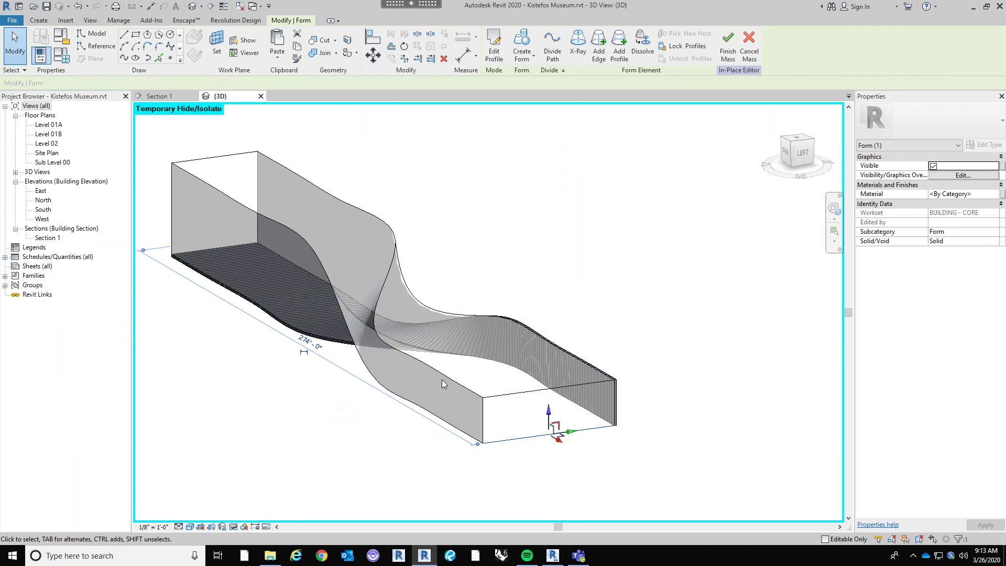
middle_click_drag(529, 327, 582, 361)
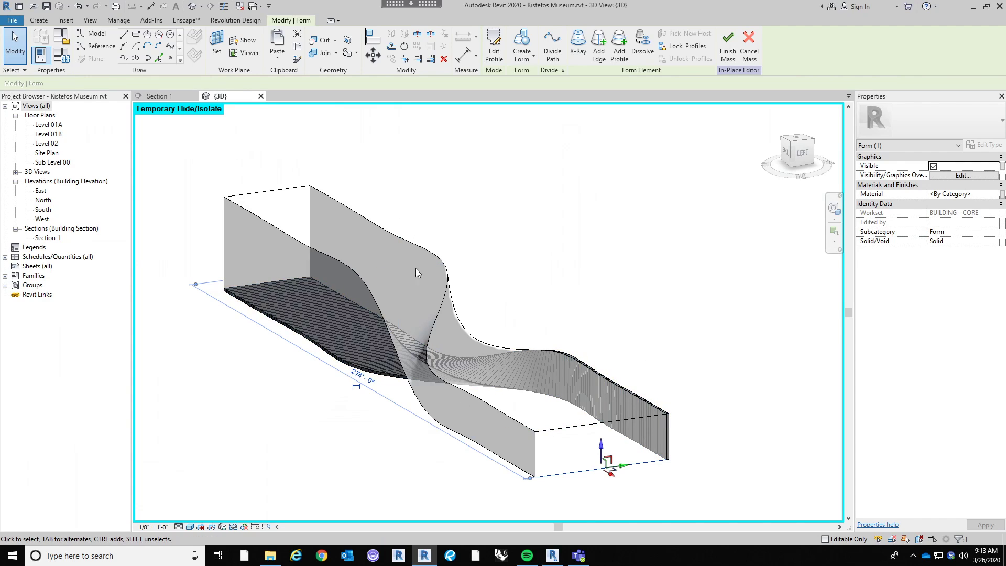
middle_click_drag(571, 246, 503, 247)
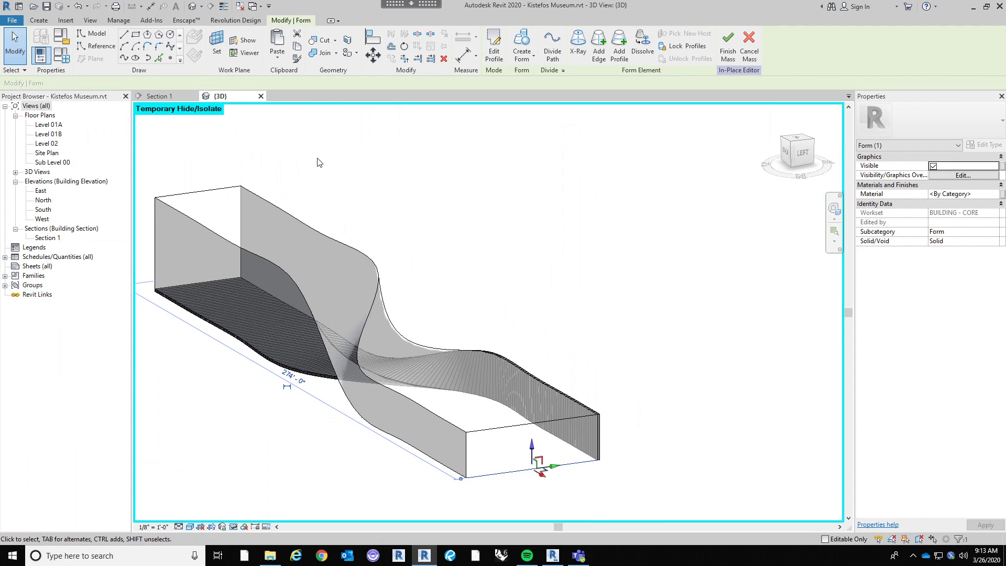
left_click(494, 51)
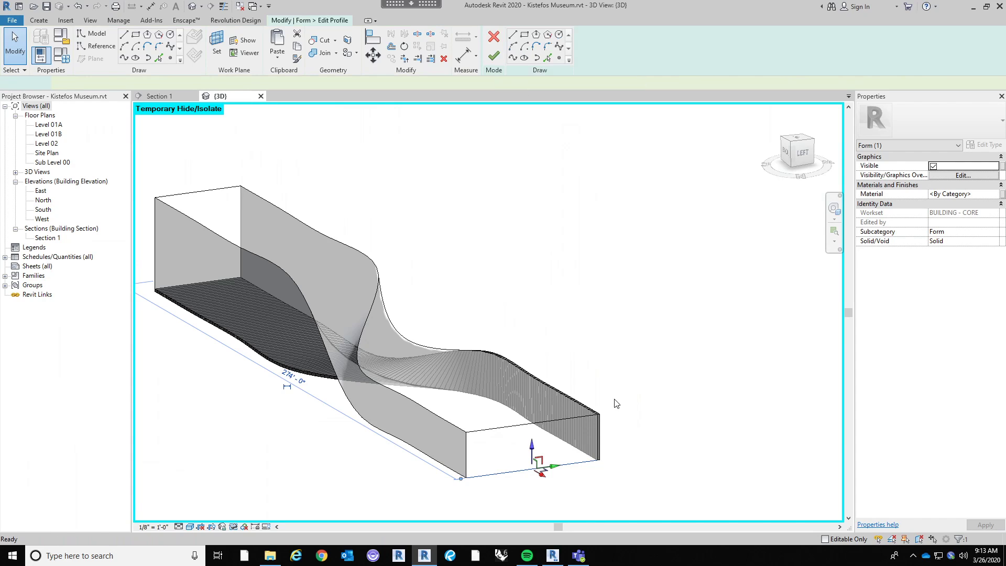
middle_click_drag(618, 374, 614, 347)
scroll(608, 414, "up", 3)
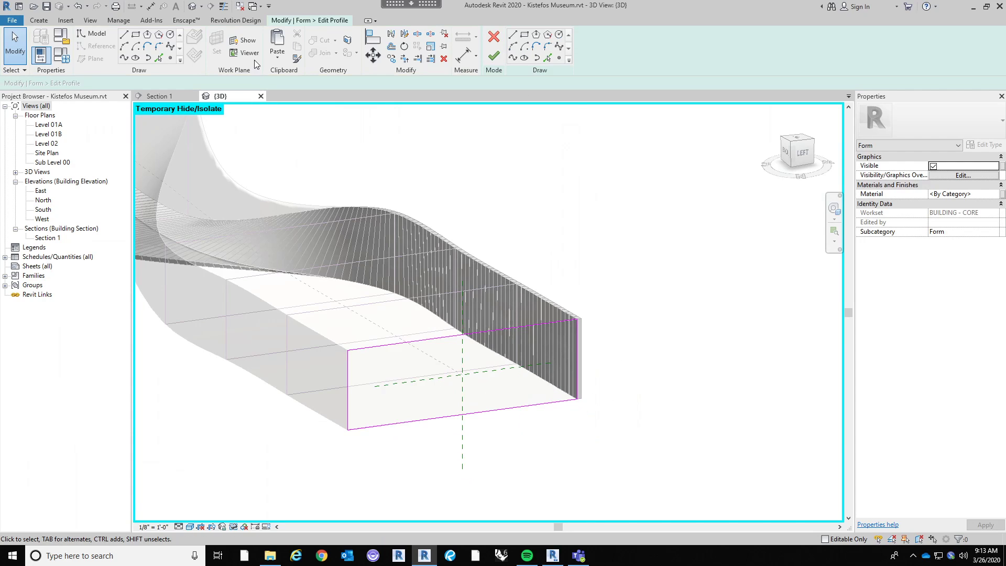
left_click(391, 46)
middle_click_drag(522, 202, 542, 204)
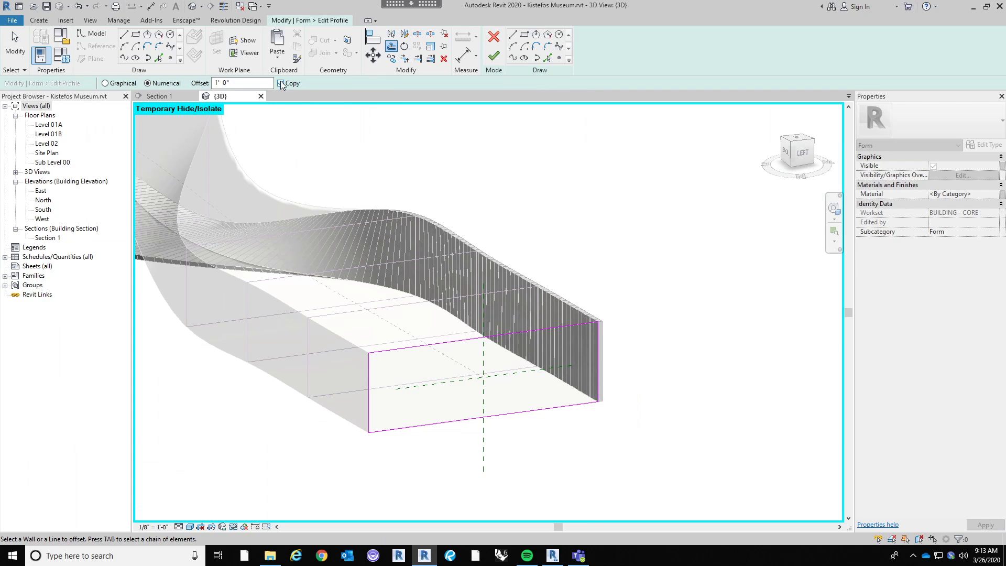
scroll(677, 364, "up", 3)
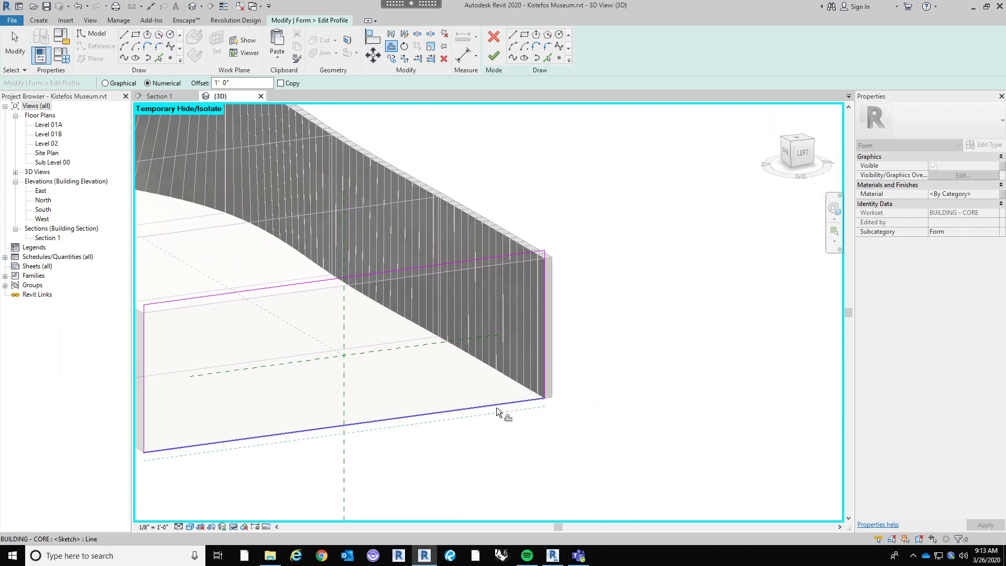
scroll(559, 199, "down", 2)
key("Escape")
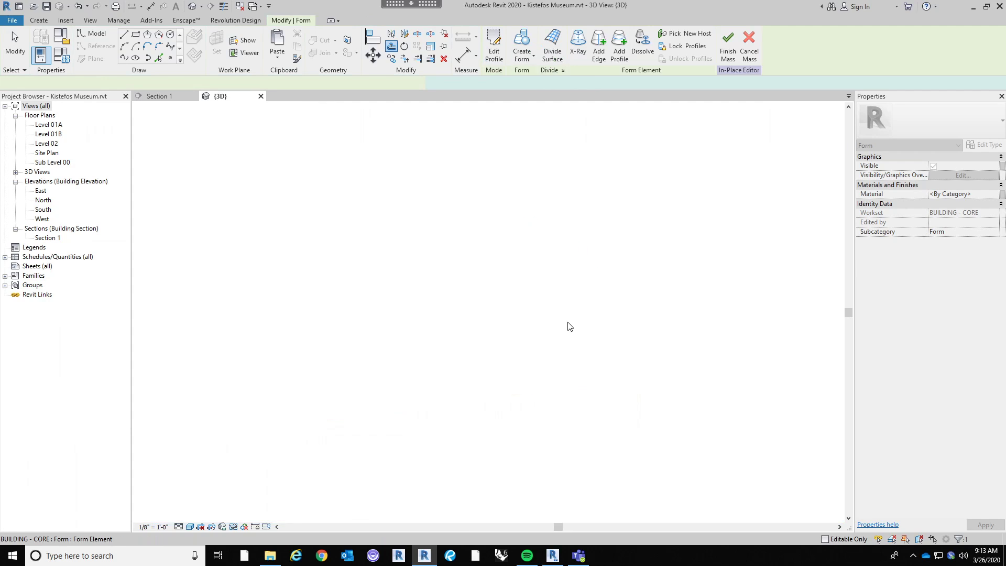
key("Escape")
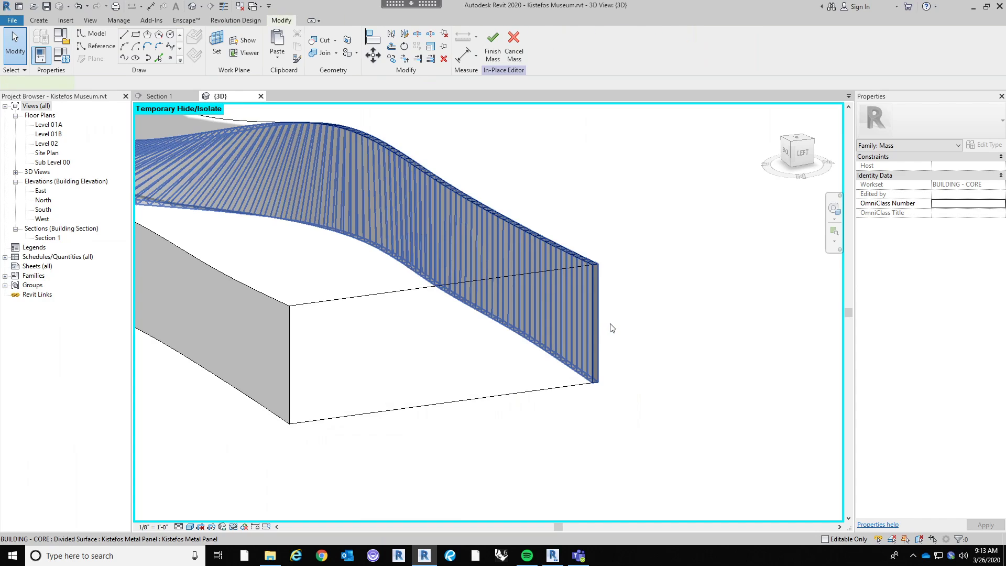
Remove the Kistefos Metal Panel divided surface from the isolated form so that only the plain twisting form is left.
left_click(610, 327)
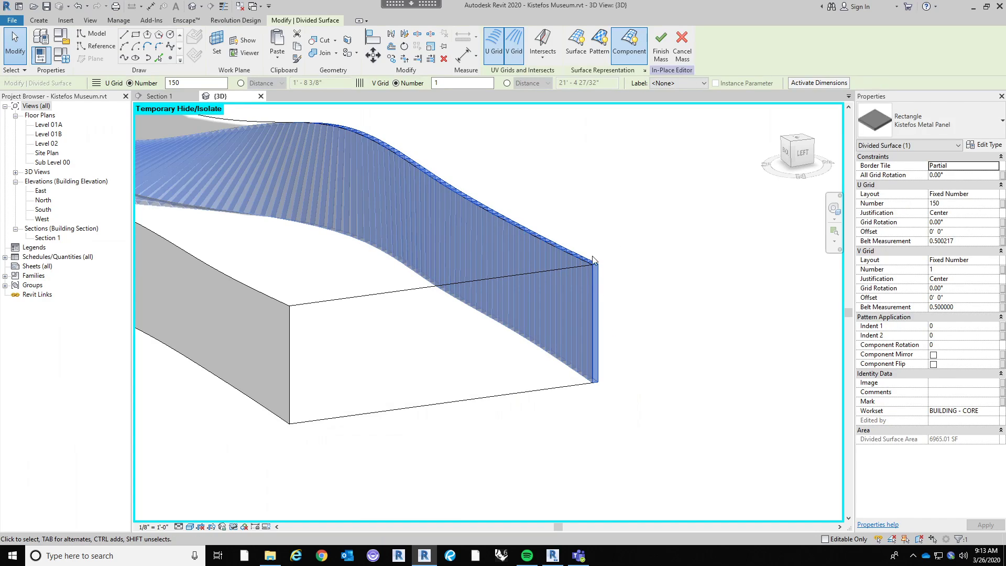
left_click(618, 303)
middle_click_drag(617, 299, 567, 393, "shift")
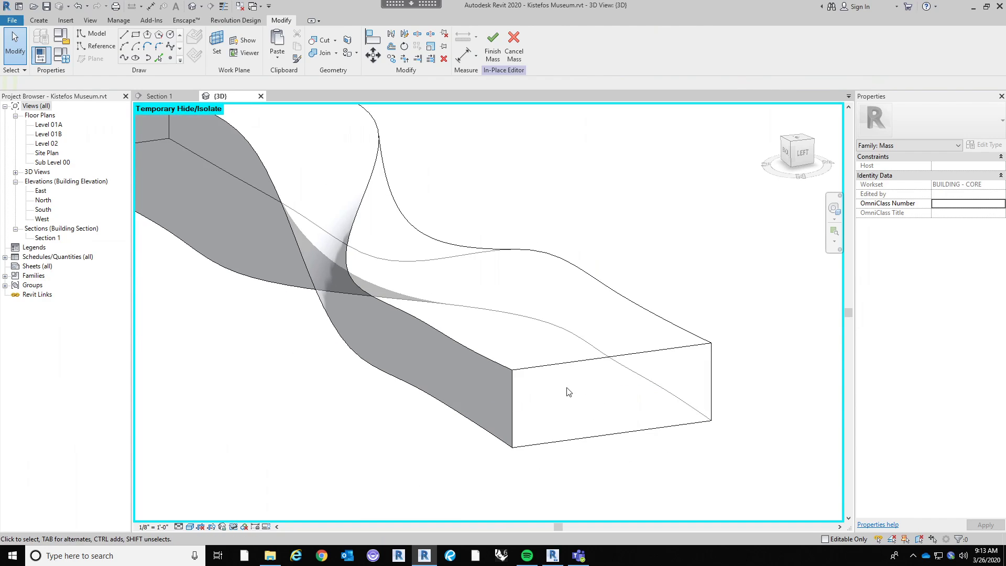
Edit the second profile in from the open end, offsetting its top and bottom lines outward by 1' 0".
left_click(489, 343)
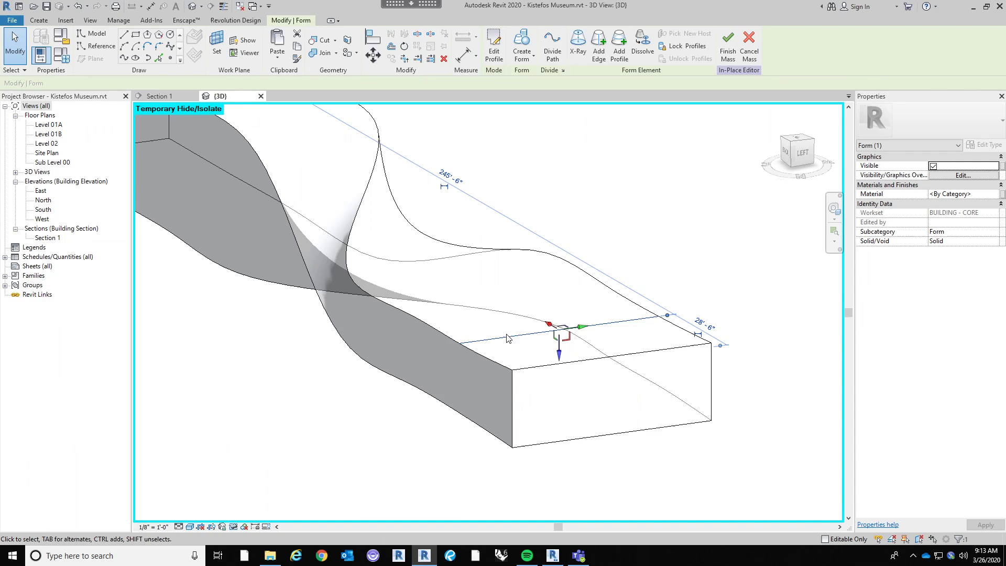
scroll(503, 347, "down", 3)
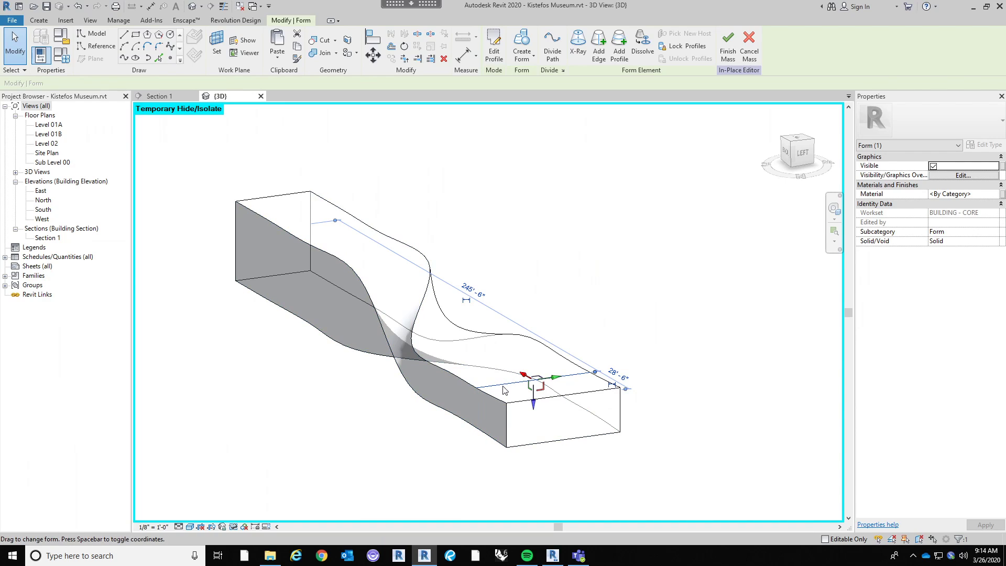
left_click(494, 48)
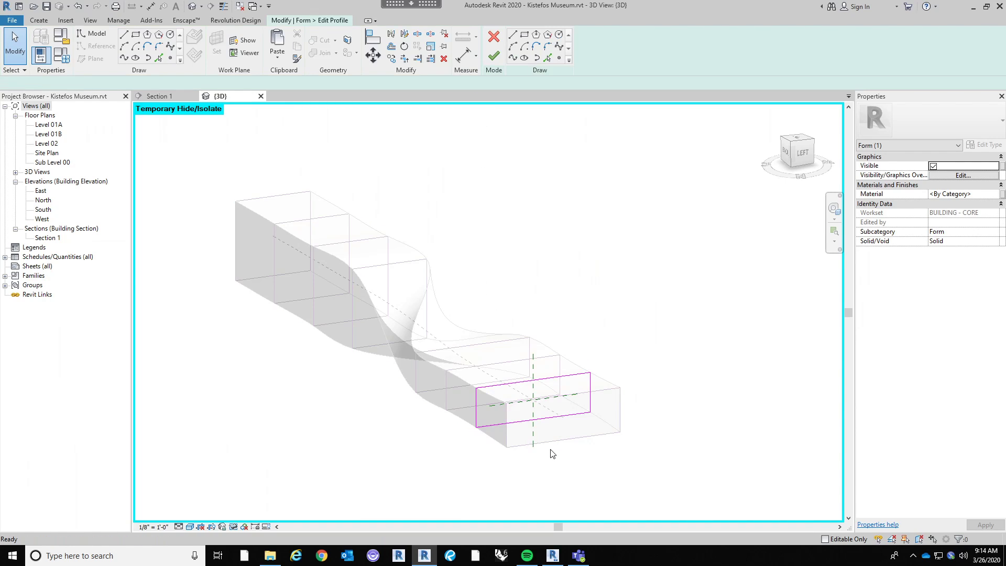
scroll(550, 453, "up", 3)
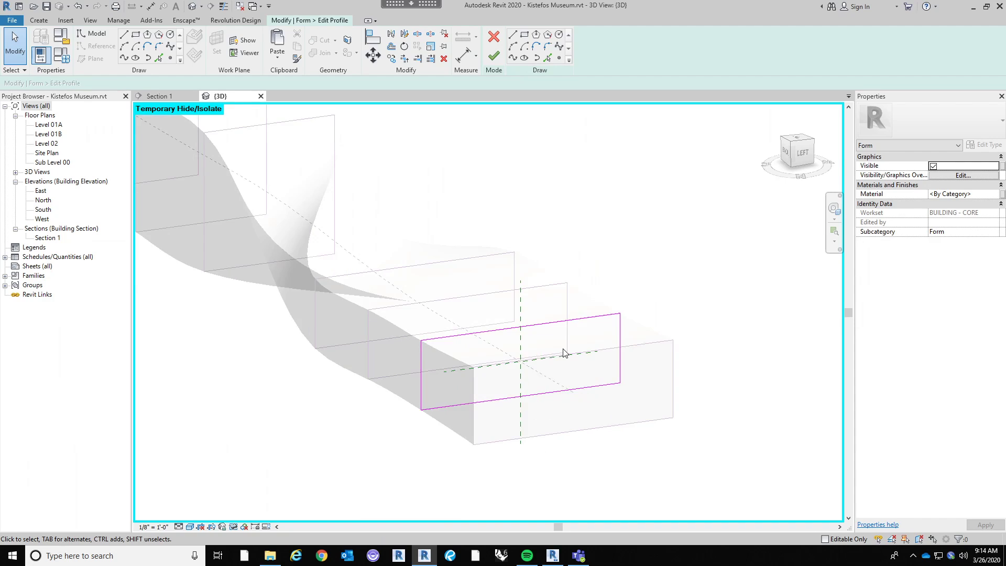
left_click(392, 46)
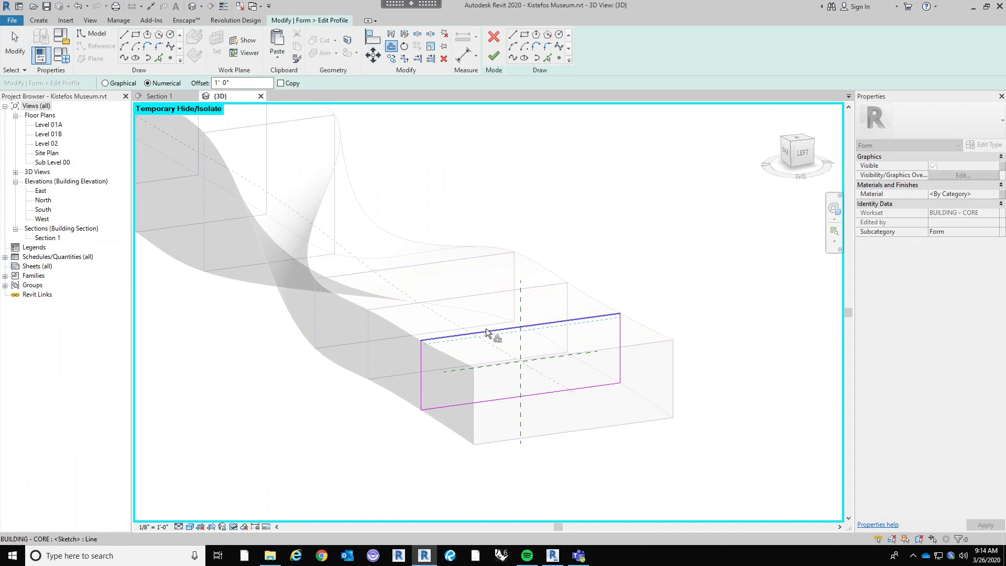
left_click(486, 332)
left_click(529, 398)
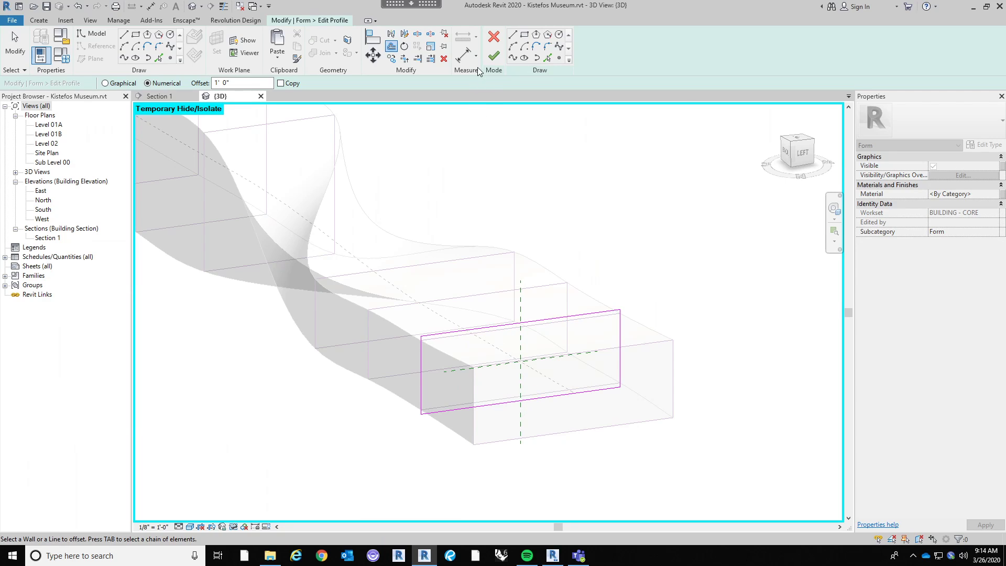
left_click(494, 55)
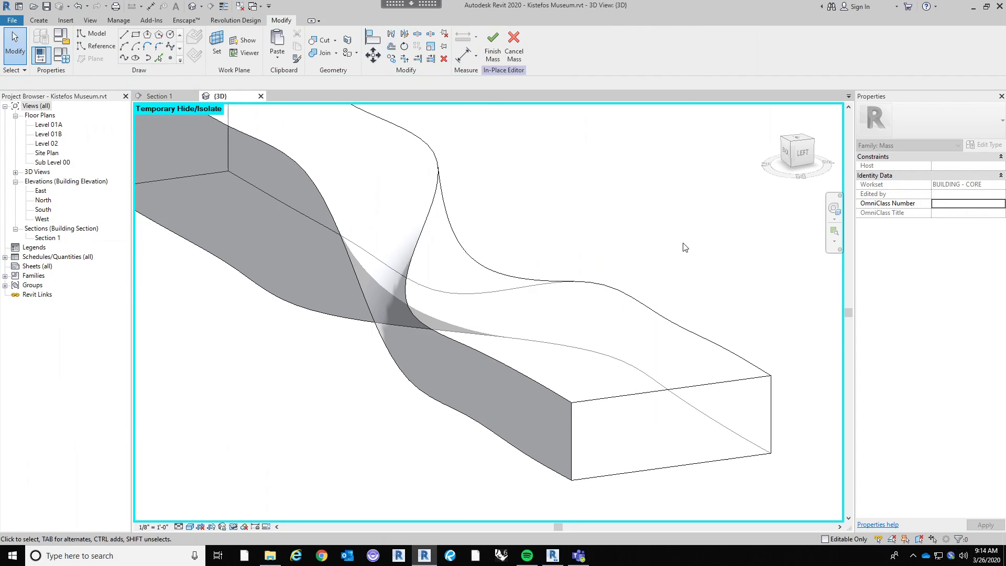
Offset the top and bottom lines of the third profile from the open end outward by 1' 0".
left_click(508, 364)
left_click(490, 52)
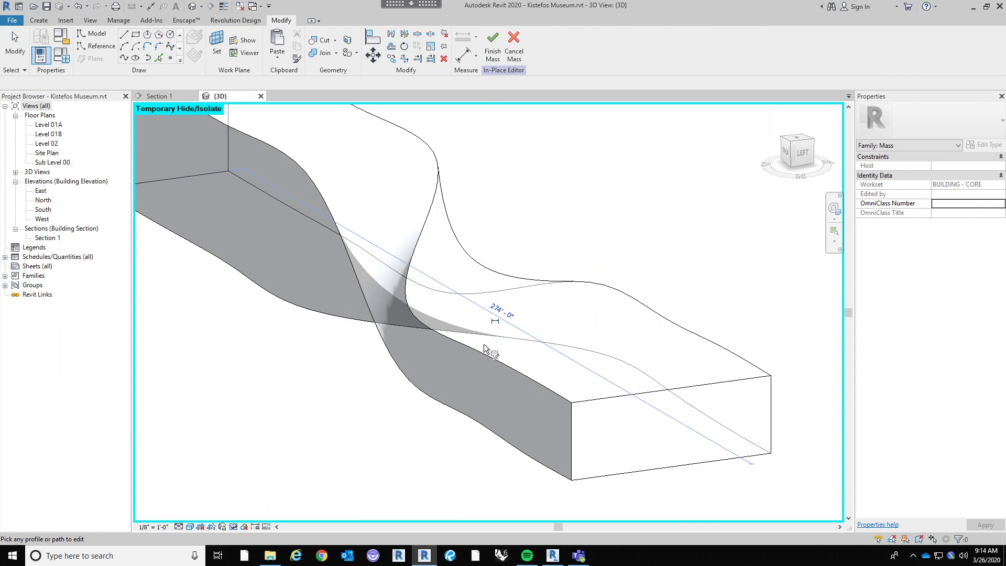
left_click(507, 386)
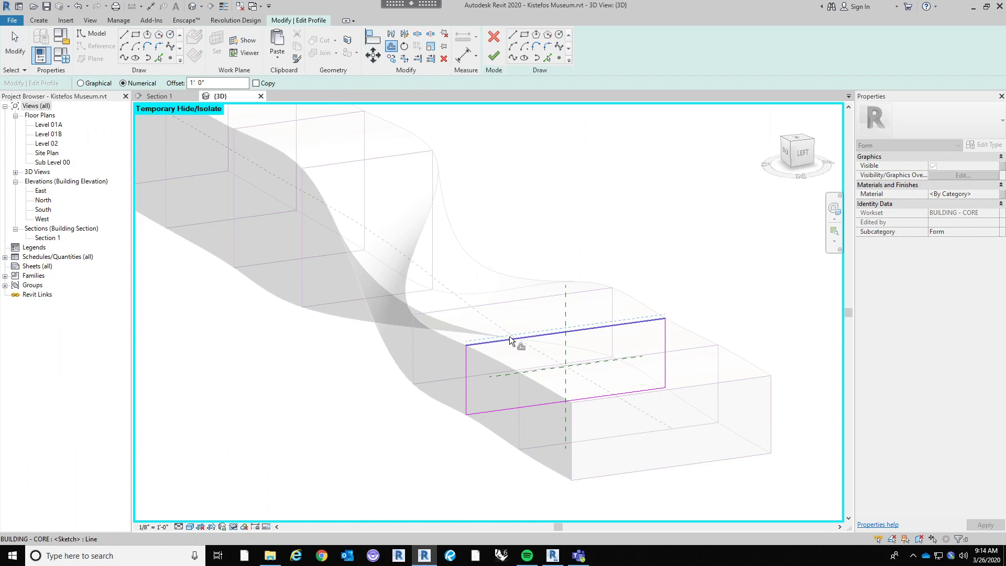
left_click(509, 415)
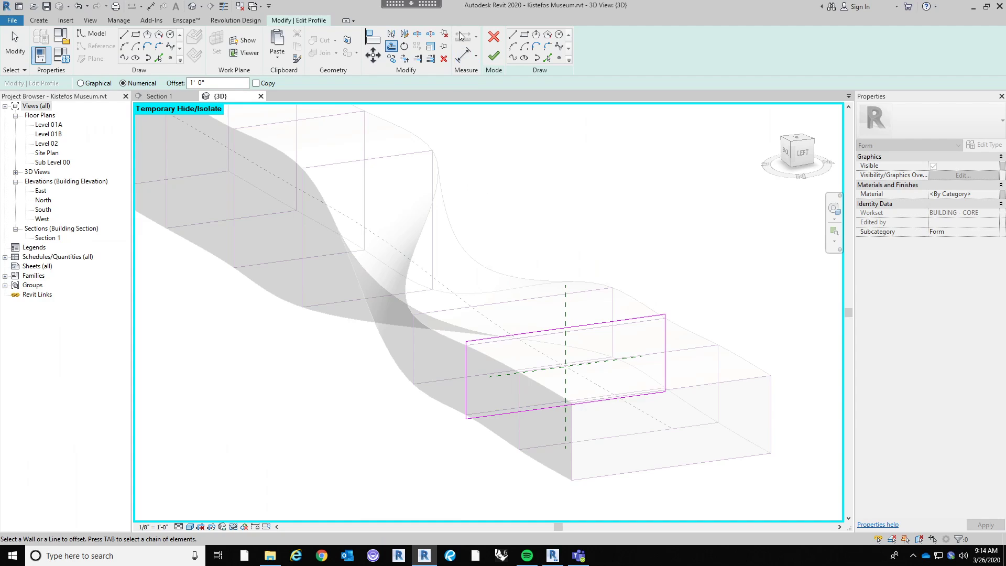
left_click(494, 55)
left_click(599, 167)
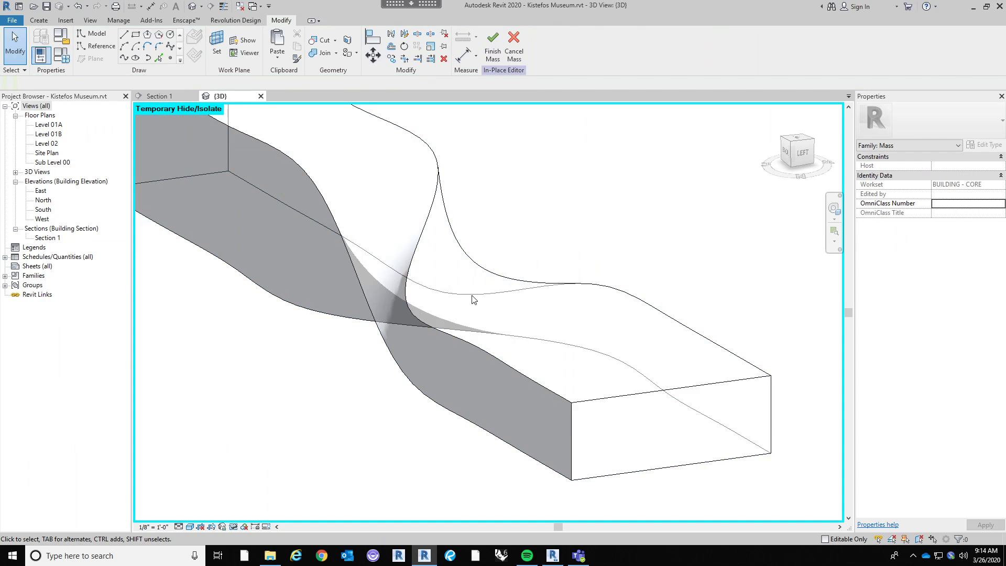
Enlarge the fourth profile, at the near side of the twist, by offsetting its top and bottom lines outward 1' 0".
left_click(468, 285)
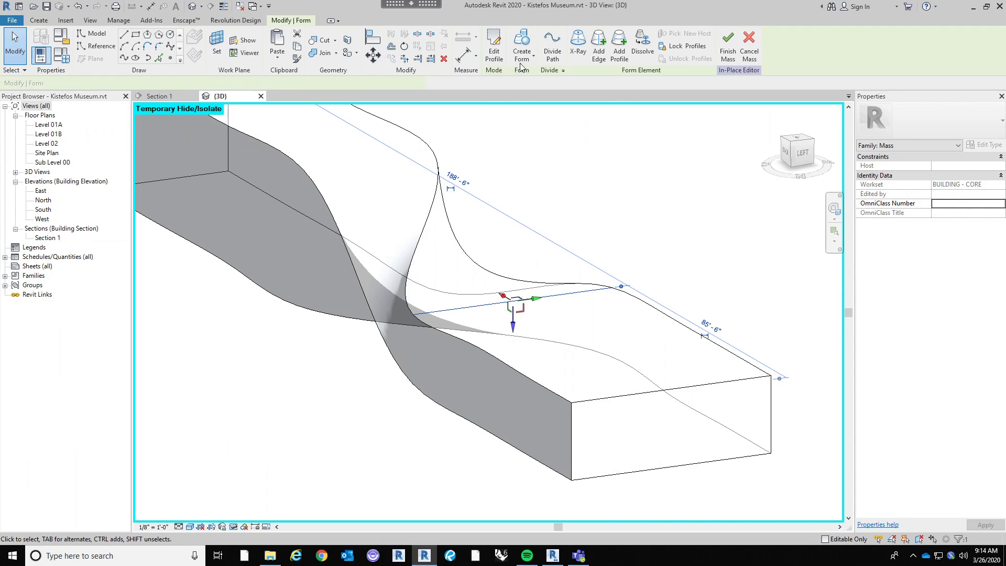
left_click(494, 49)
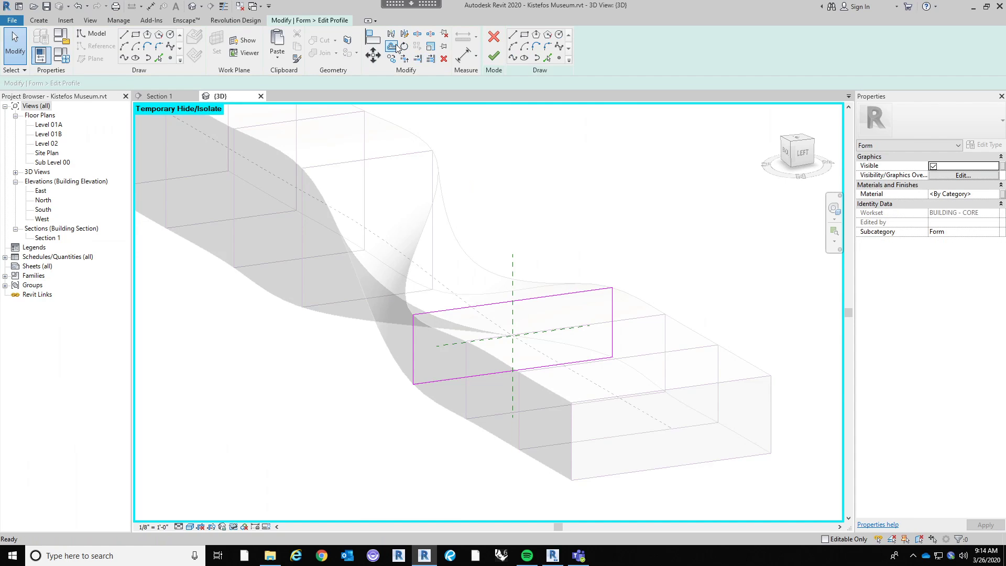
left_click(391, 46)
left_click(464, 310)
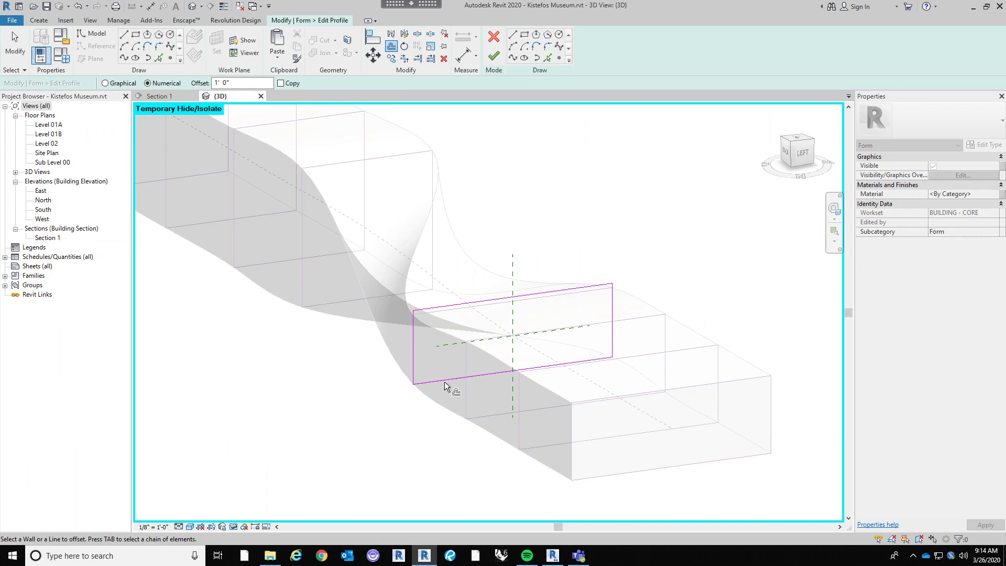
left_click(445, 381)
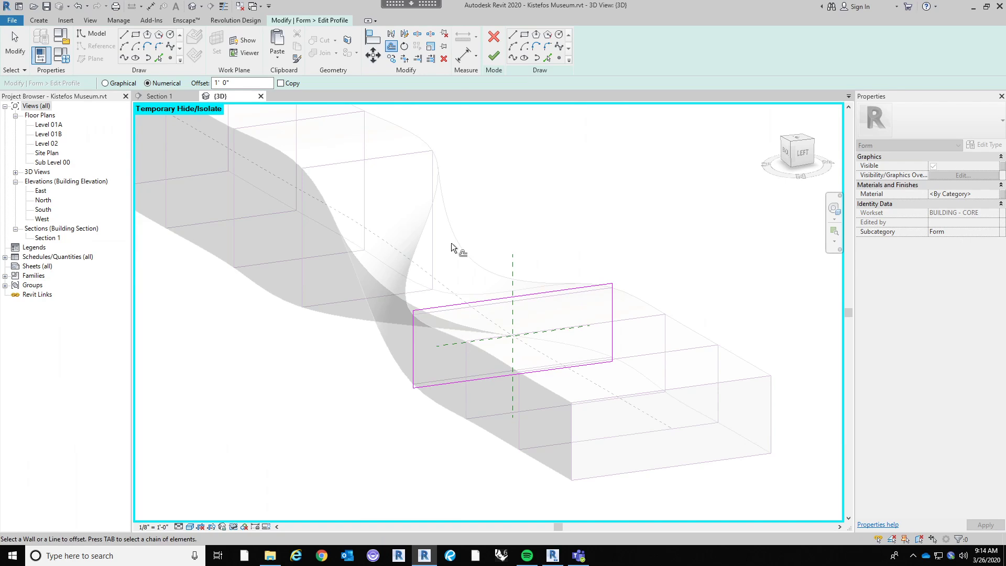
left_click(493, 56)
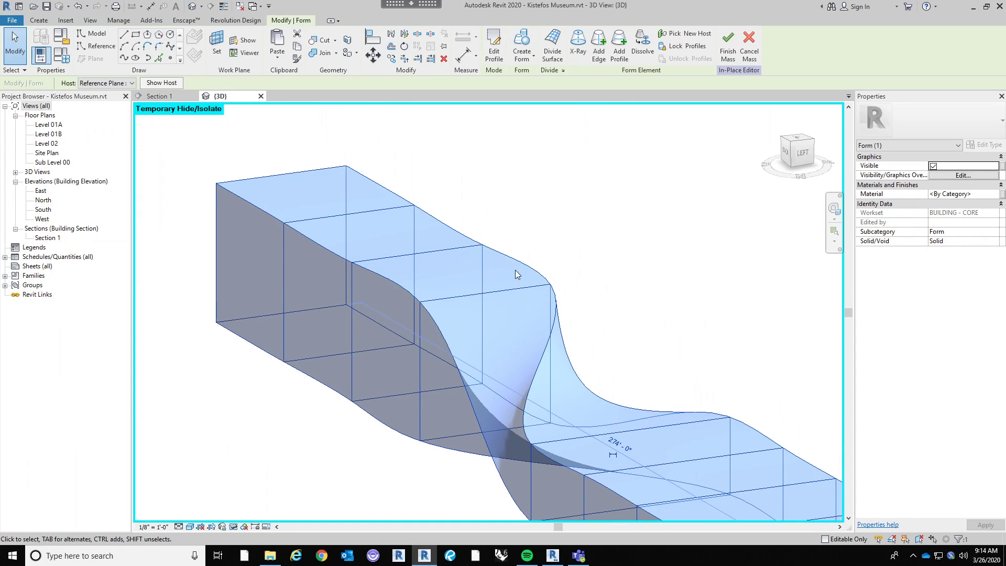
Start editing the form's profile on the far side of the twist, toward the taller end.
left_click(494, 51)
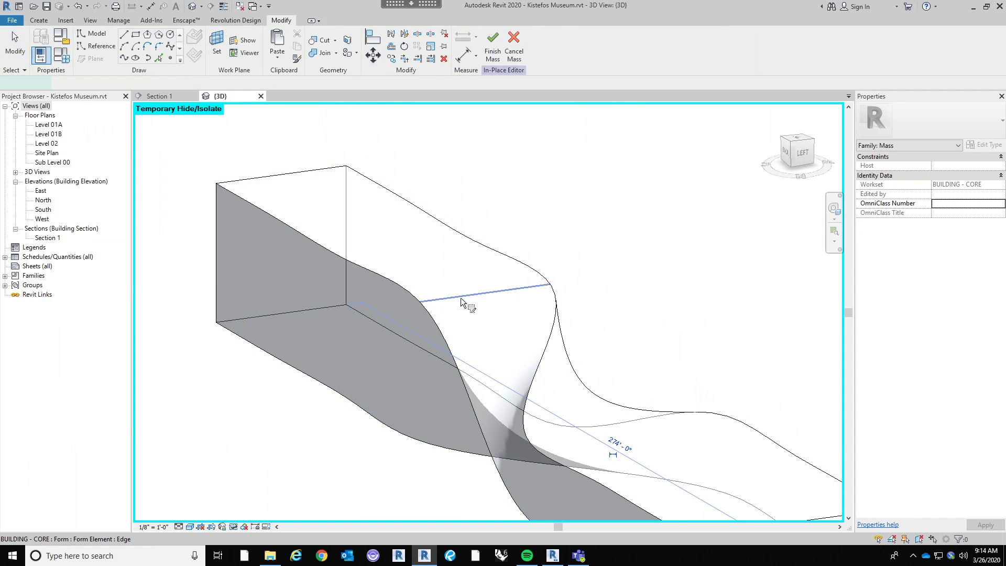
Edit the fourth profile from the mass's tall end, offsetting its top and bottom edges outward by 1' 0".
left_click(461, 299)
key("o")
key("f")
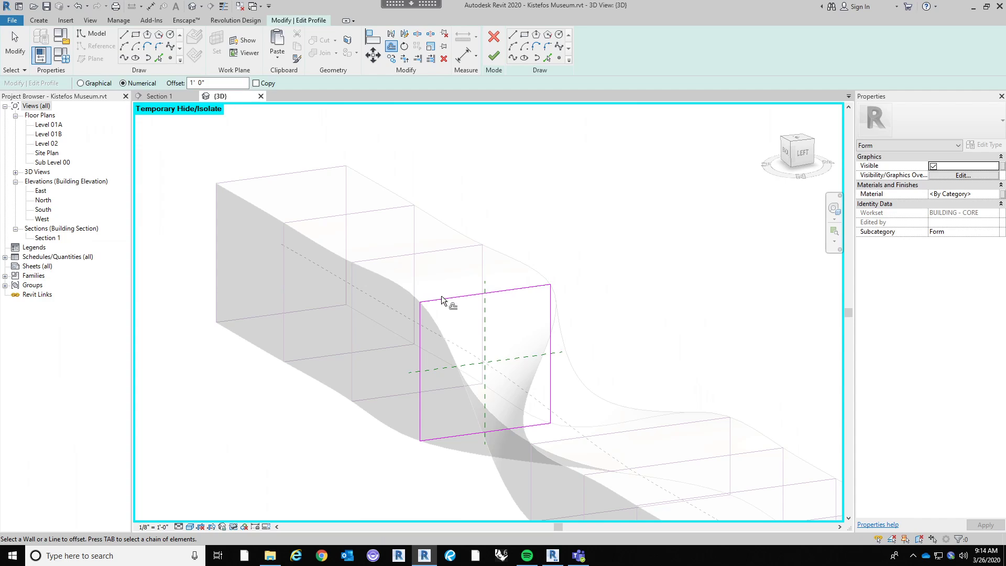
left_click(441, 295)
left_click(444, 439)
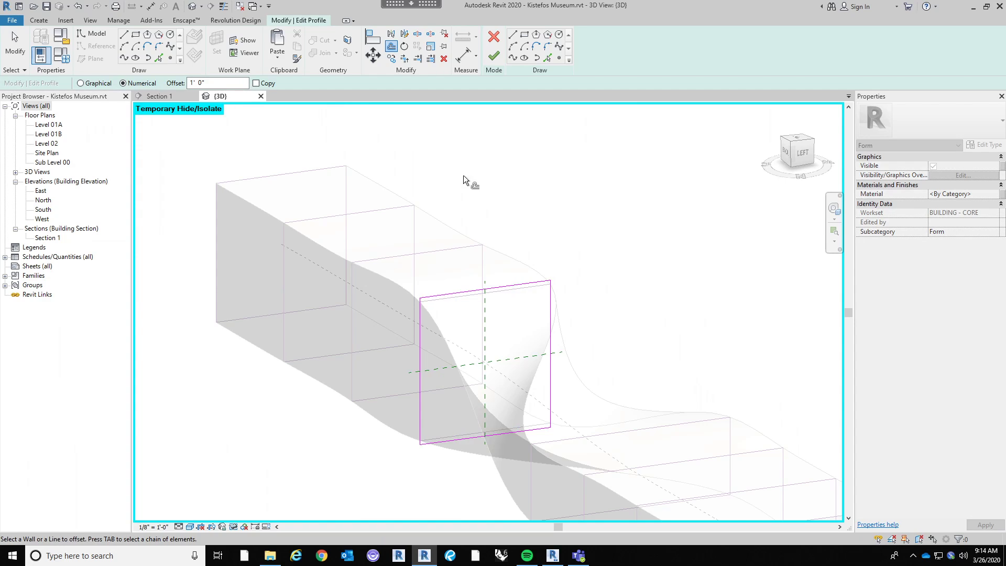
left_click(493, 56)
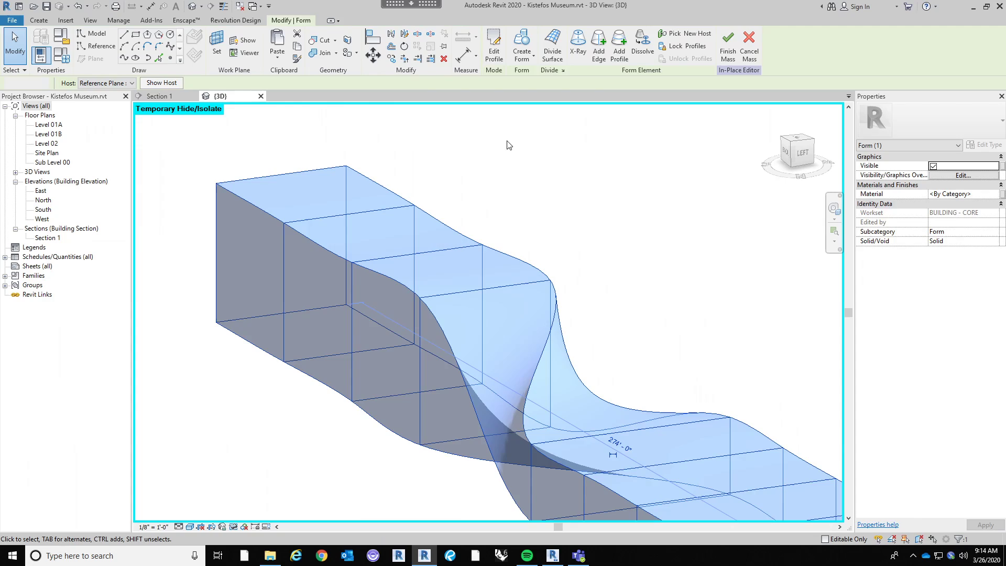
left_click(508, 146)
Edit the third profile from the tall end, offsetting its top and bottom edges outward by 1' 0".
left_click(416, 253)
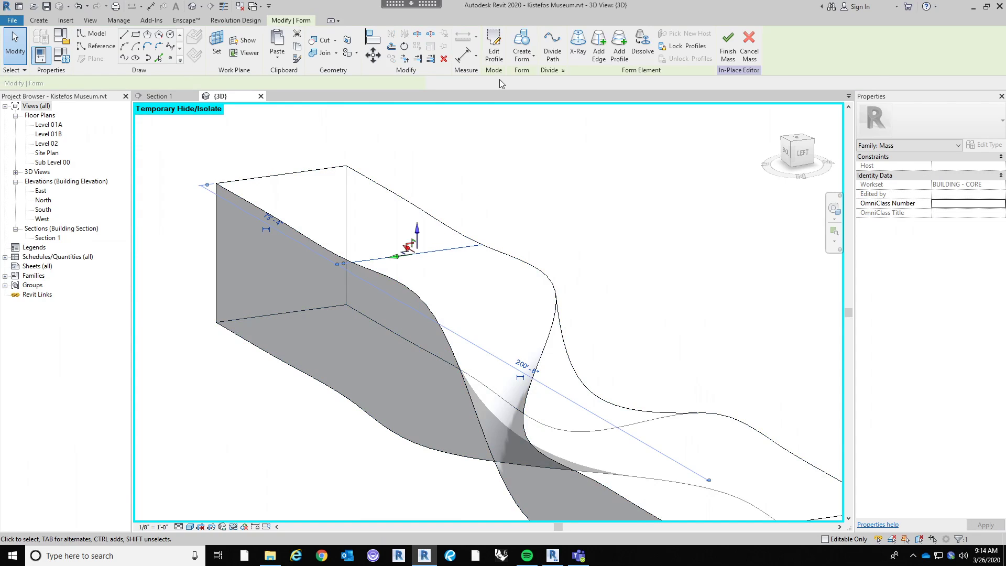
left_click(495, 47)
left_click(391, 46)
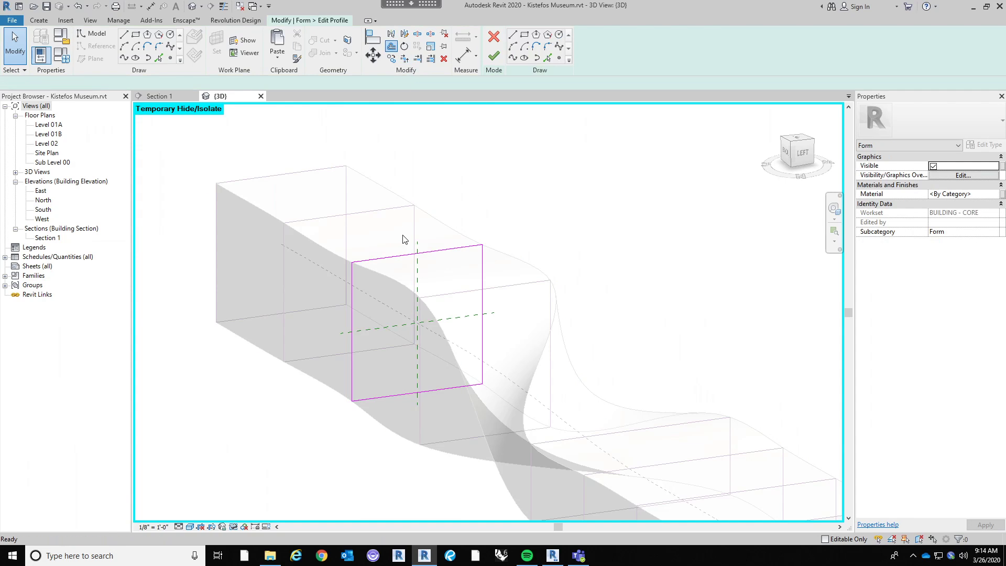
left_click(394, 256)
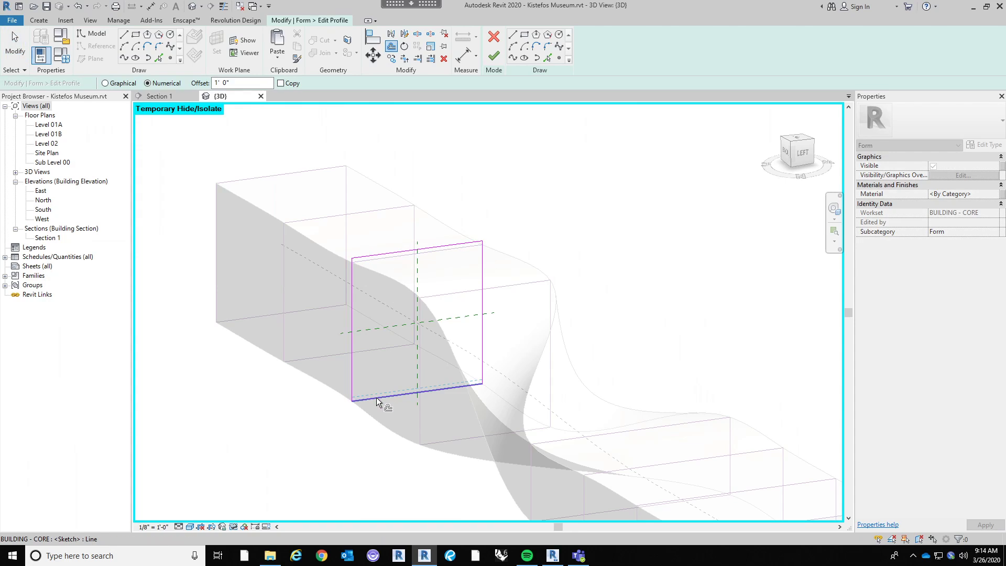
left_click(375, 401)
left_click(493, 55)
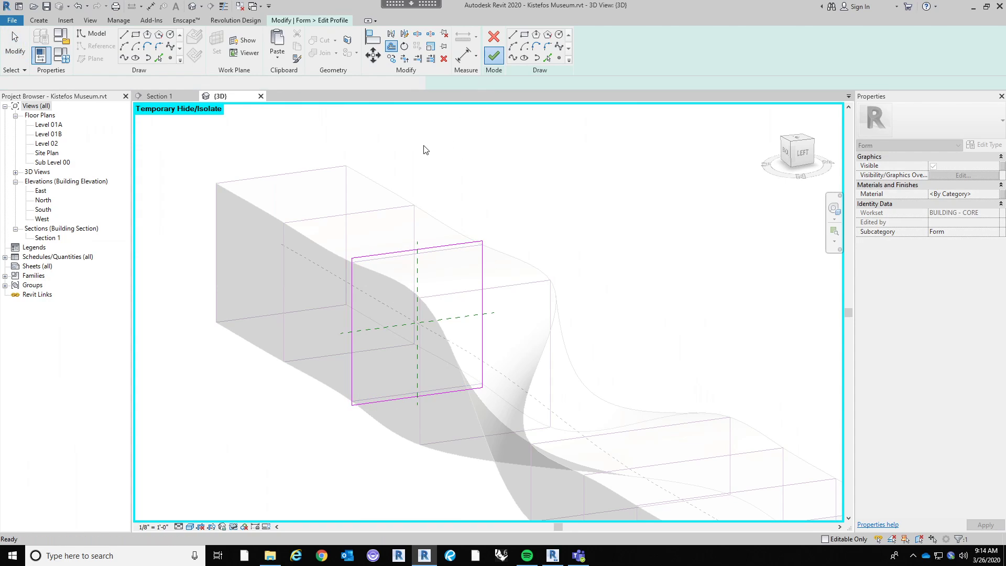
left_click(544, 226)
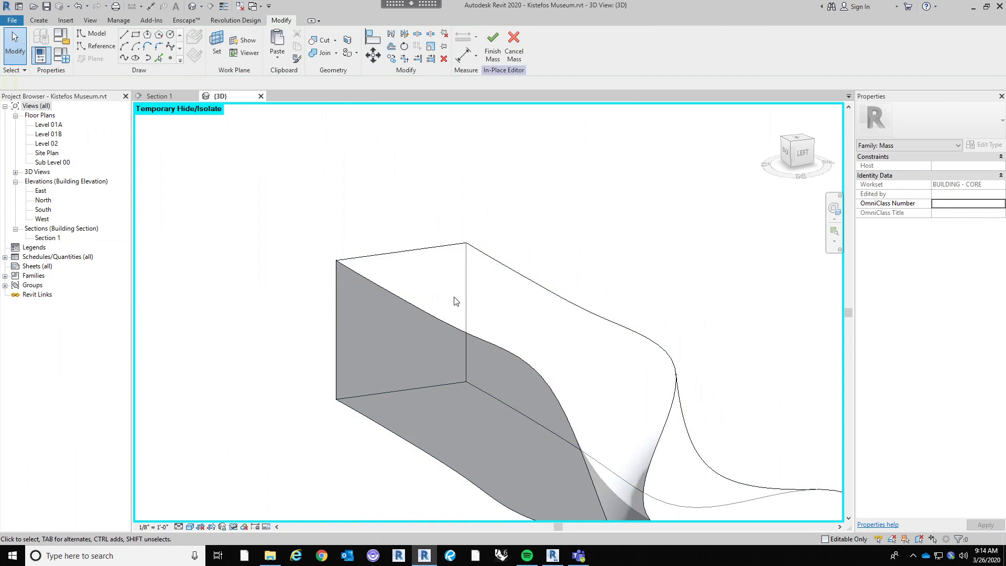
left_click(427, 296)
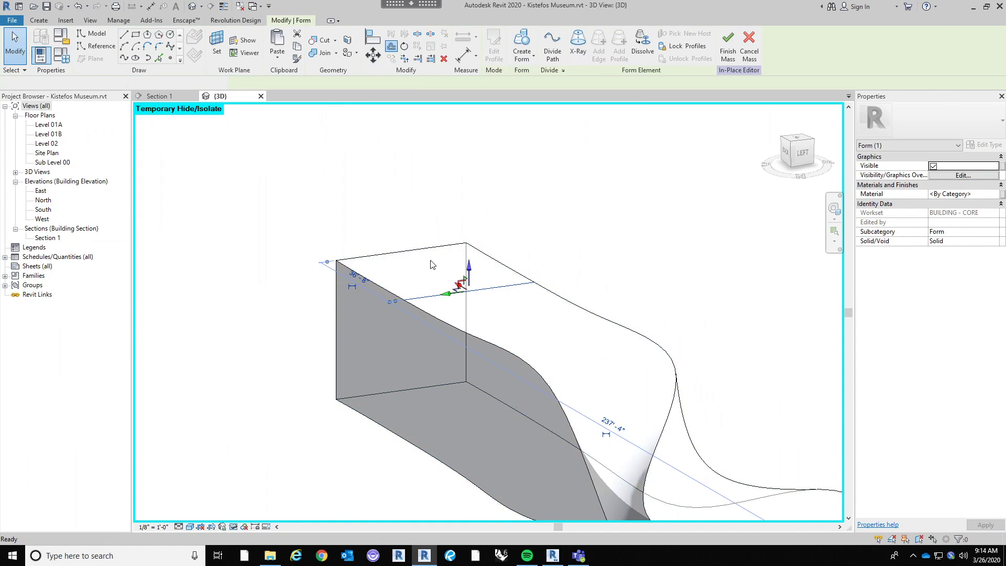
key("o")
key("f")
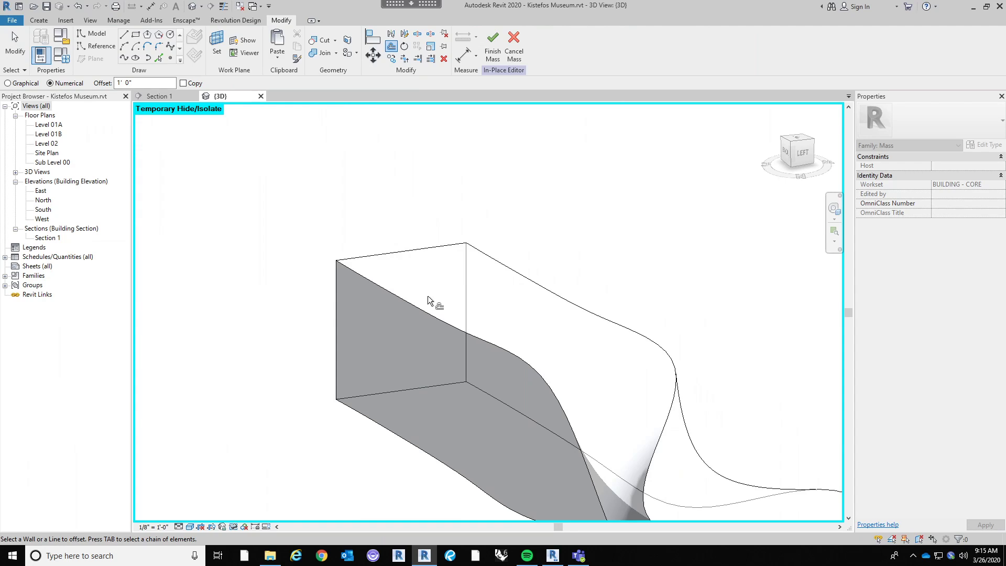
scroll(419, 165, "down", 3)
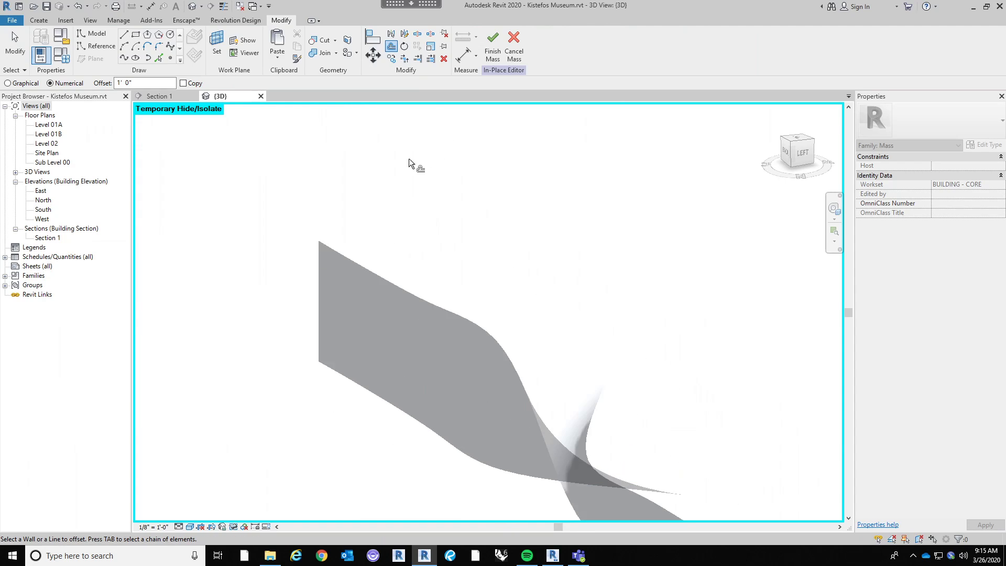
key("Escape")
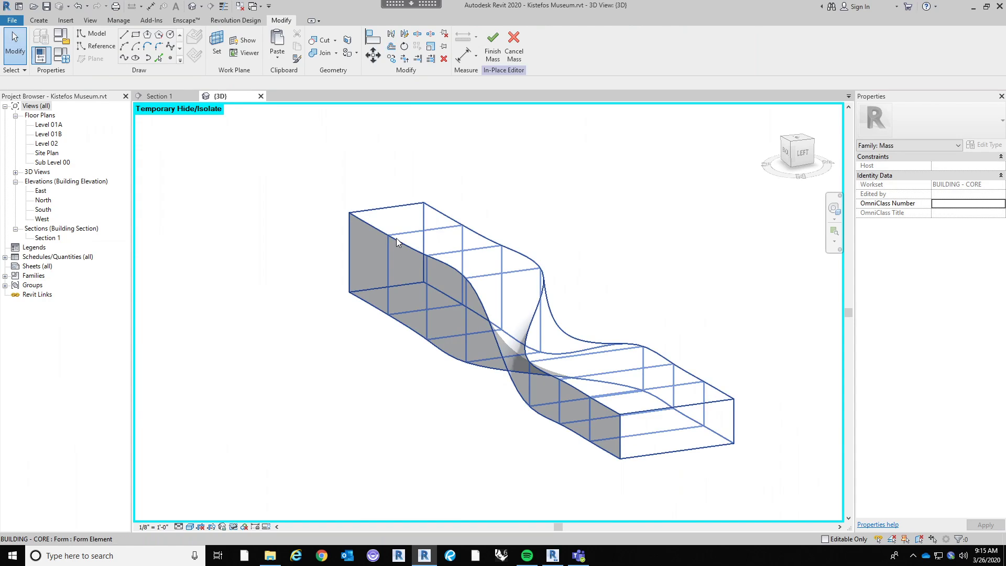
left_click(397, 242)
key("Escape")
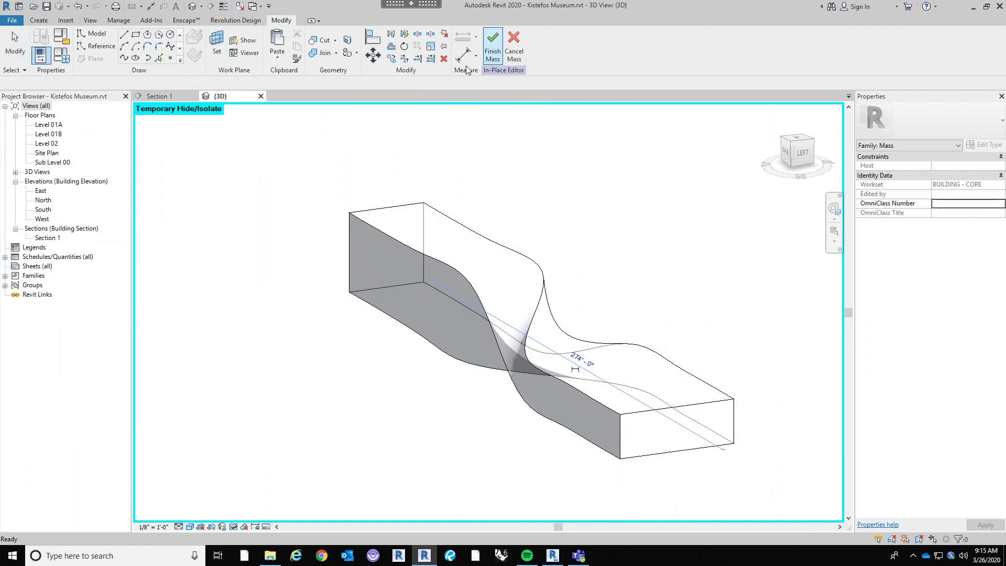
left_click(392, 46)
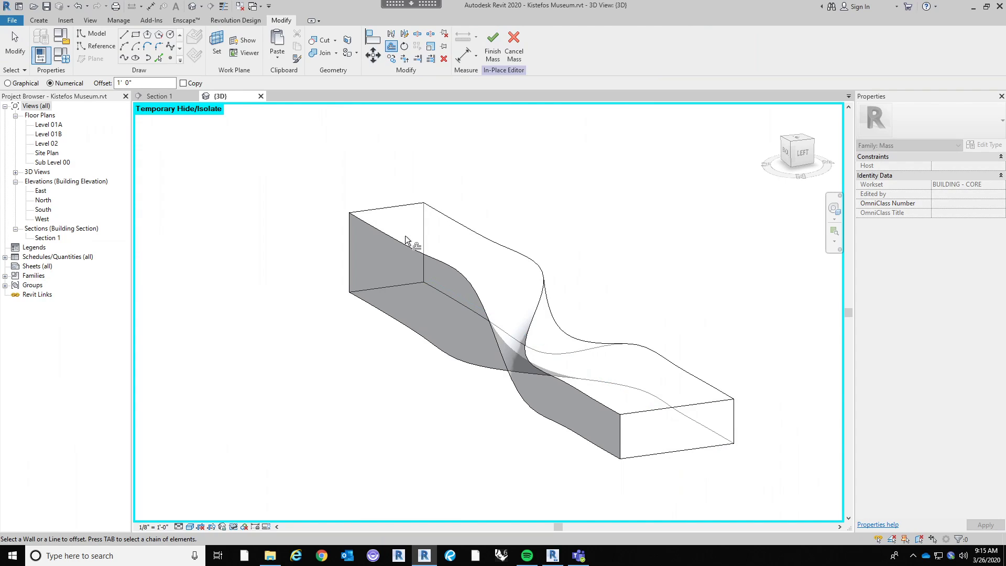
key("Escape")
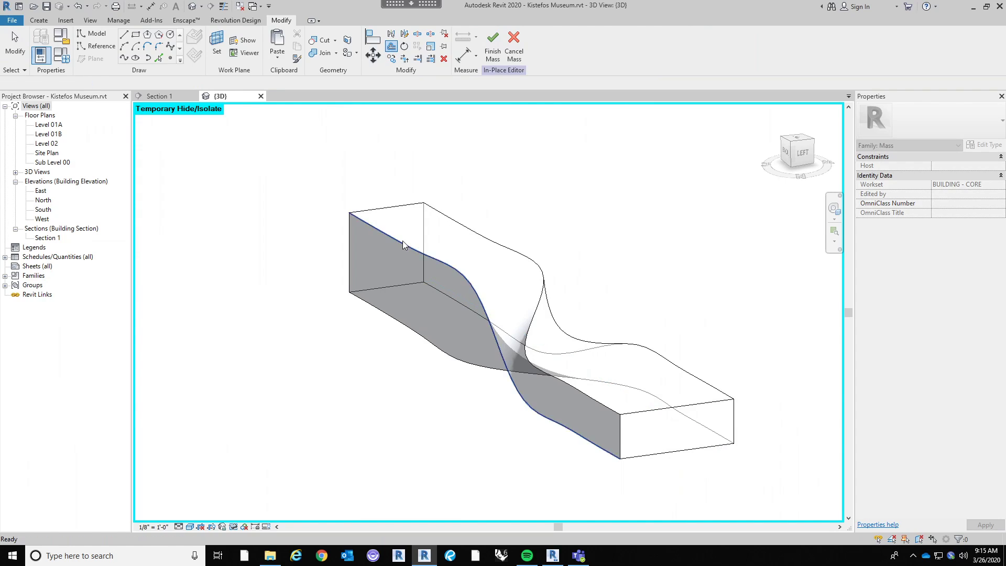
Edit the second profile from the tall end, offsetting its top and bottom edges outward by 1' 0".
left_click(402, 240)
left_click(493, 50)
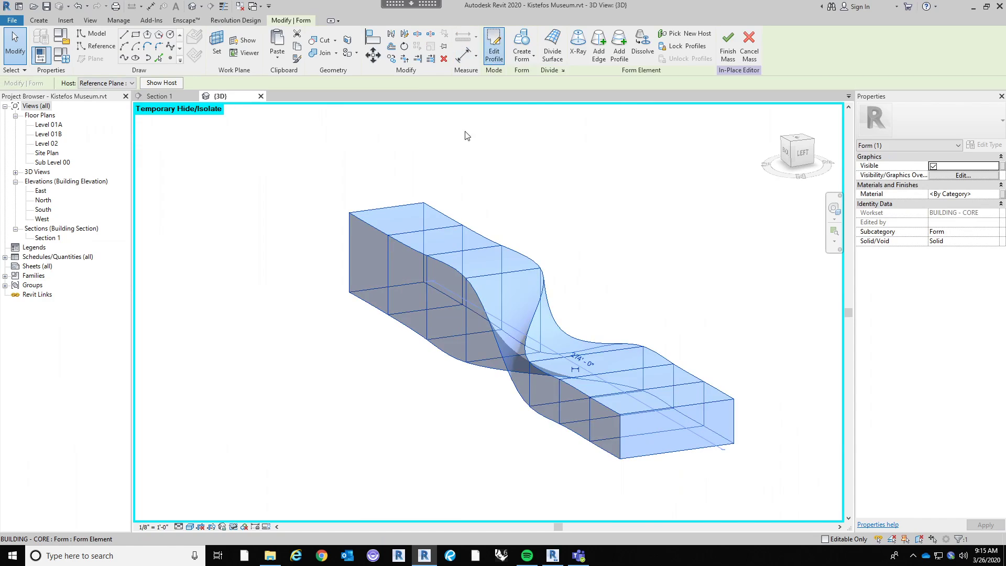
left_click(407, 232)
key("o")
key("f")
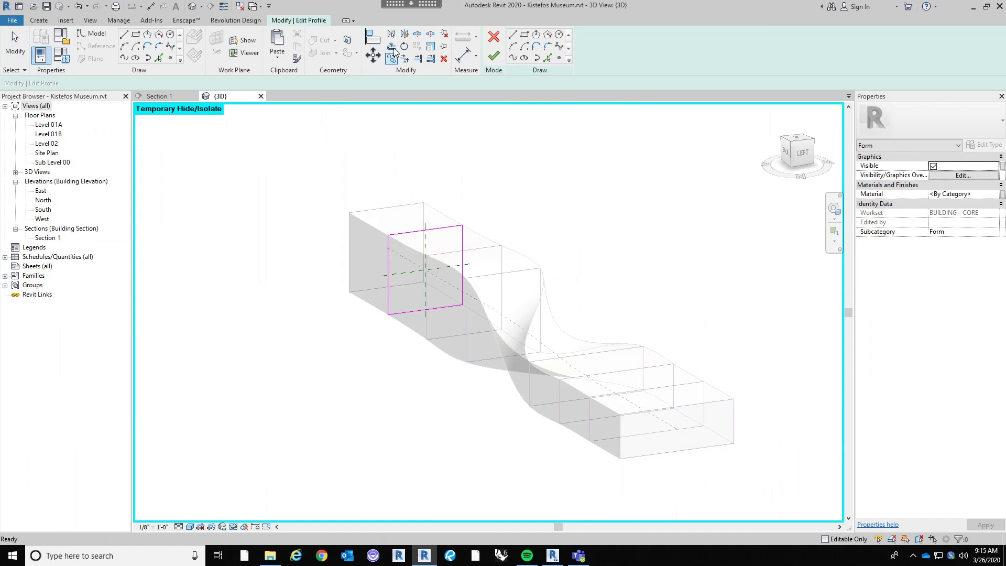
left_click(410, 230)
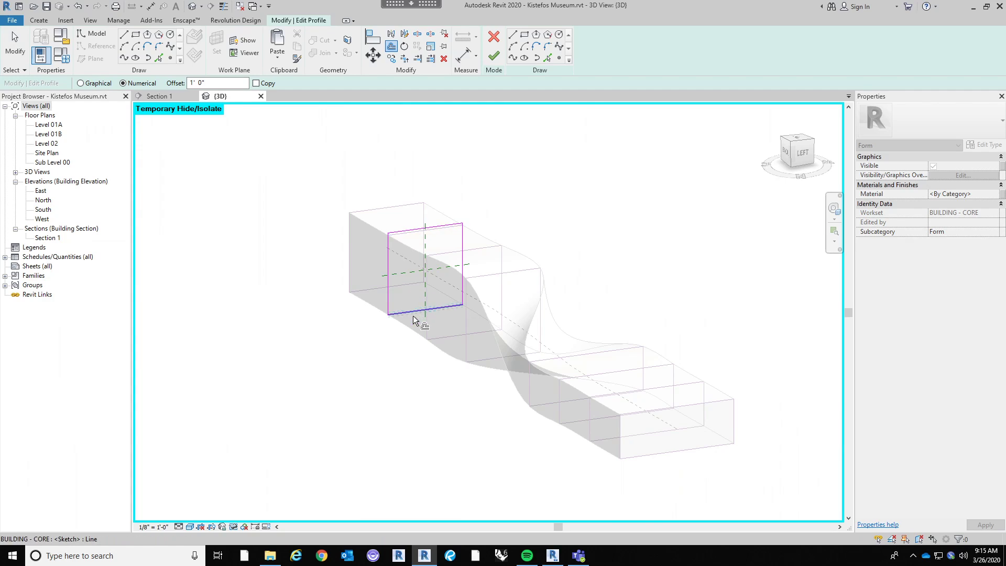
left_click(493, 56)
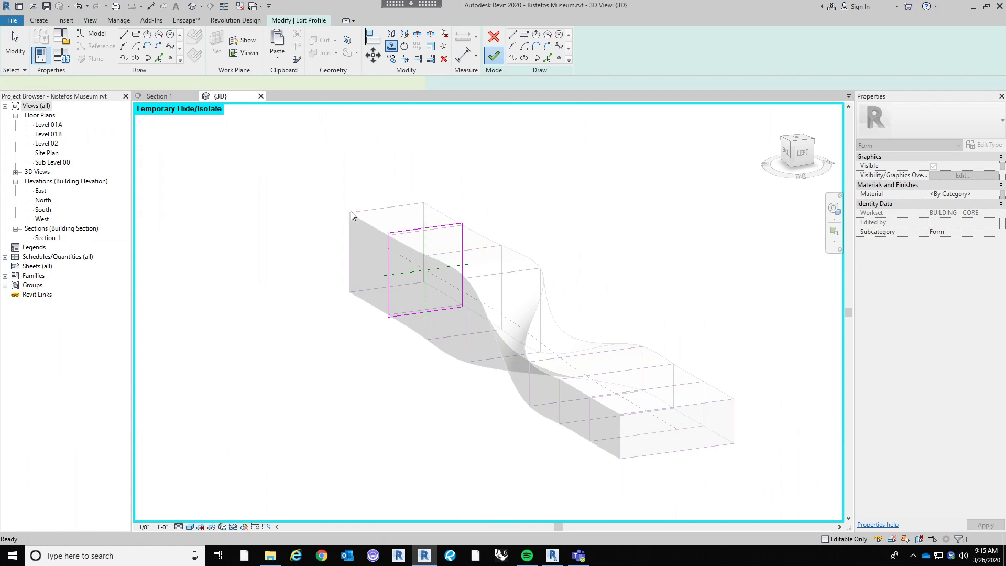
left_click(365, 203)
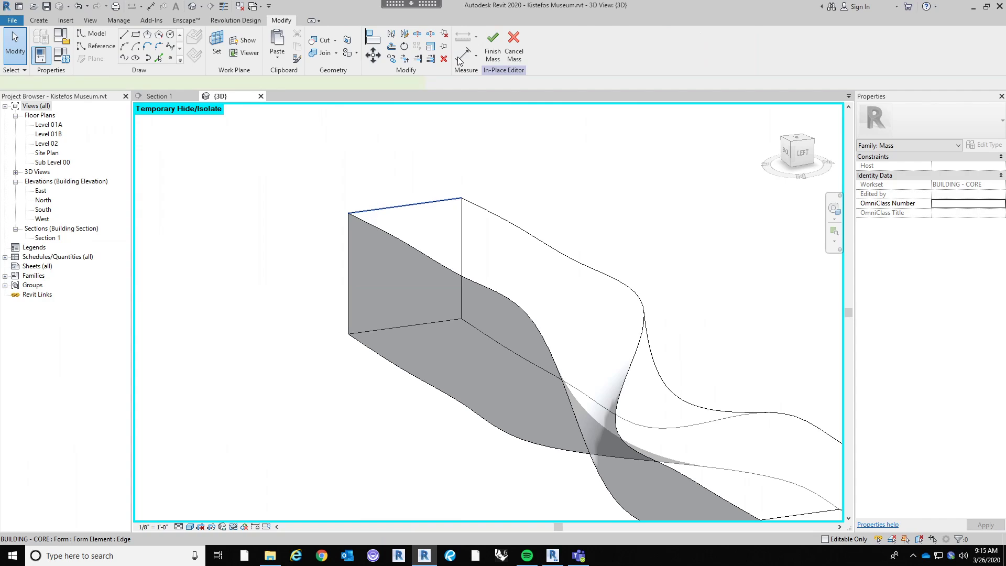
Edit the end profile at the mass's tall end, offsetting its top and bottom edges outward by 1' 0".
left_click(401, 206)
left_click(505, 49)
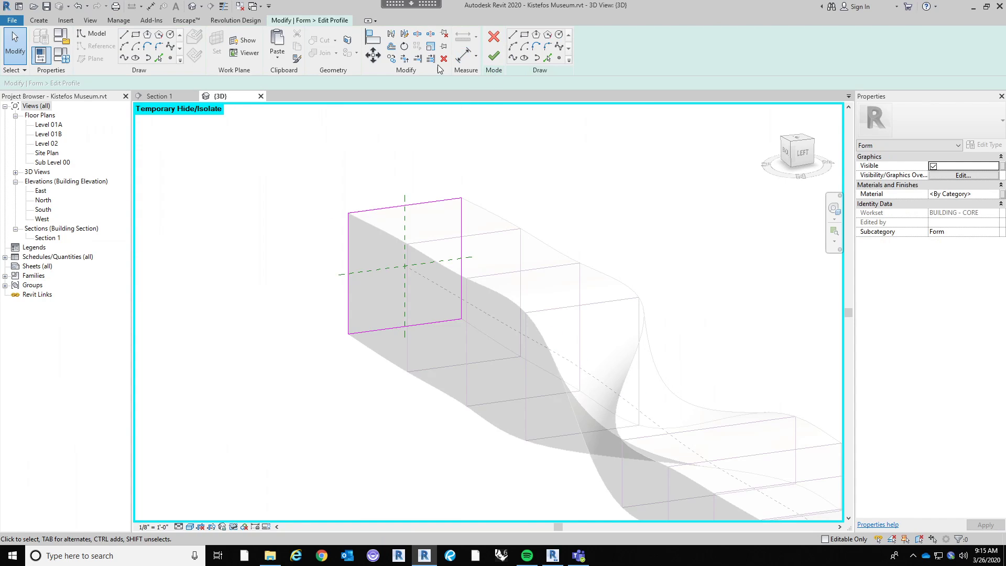
left_click(391, 46)
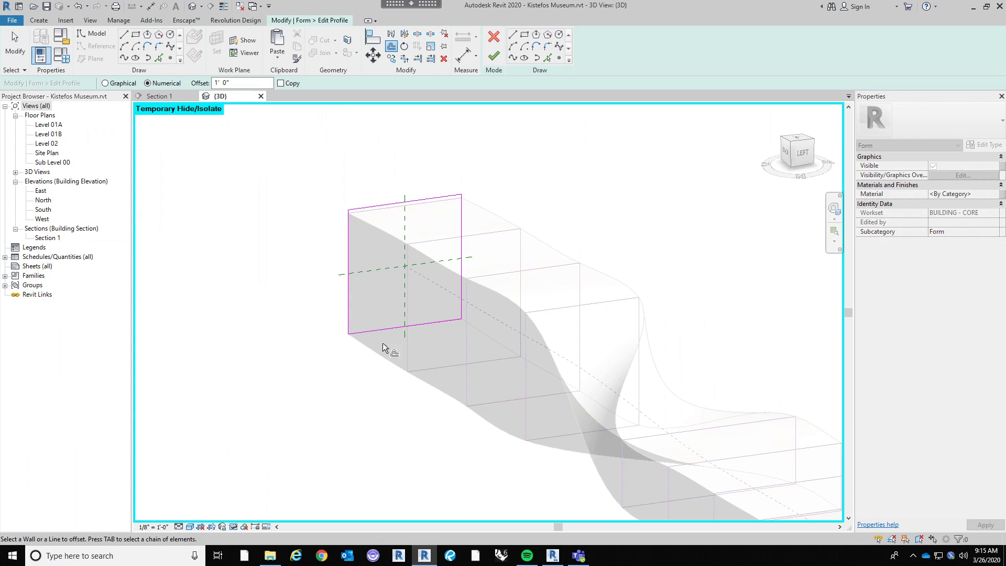
left_click(381, 333)
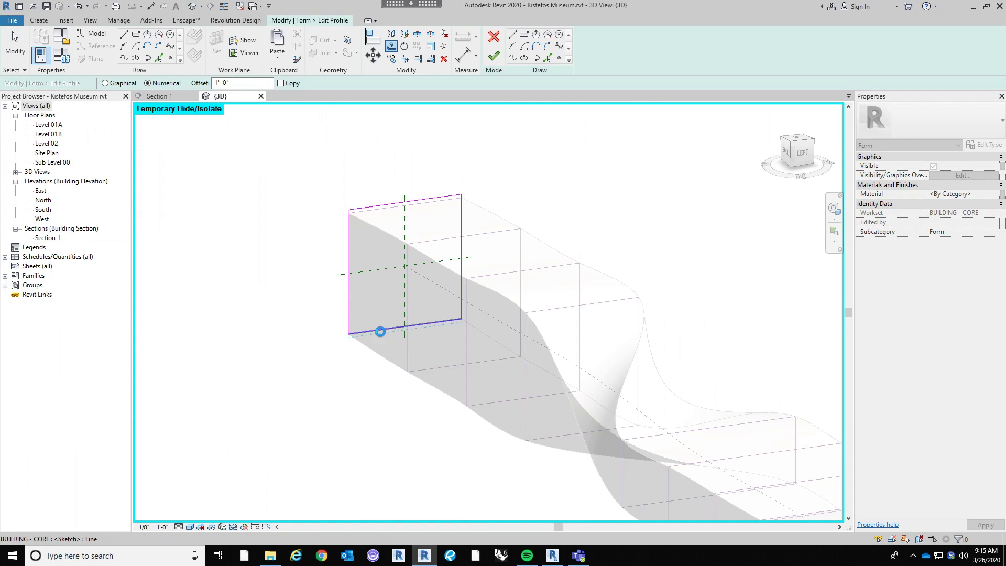
left_click(494, 56)
key("Escape")
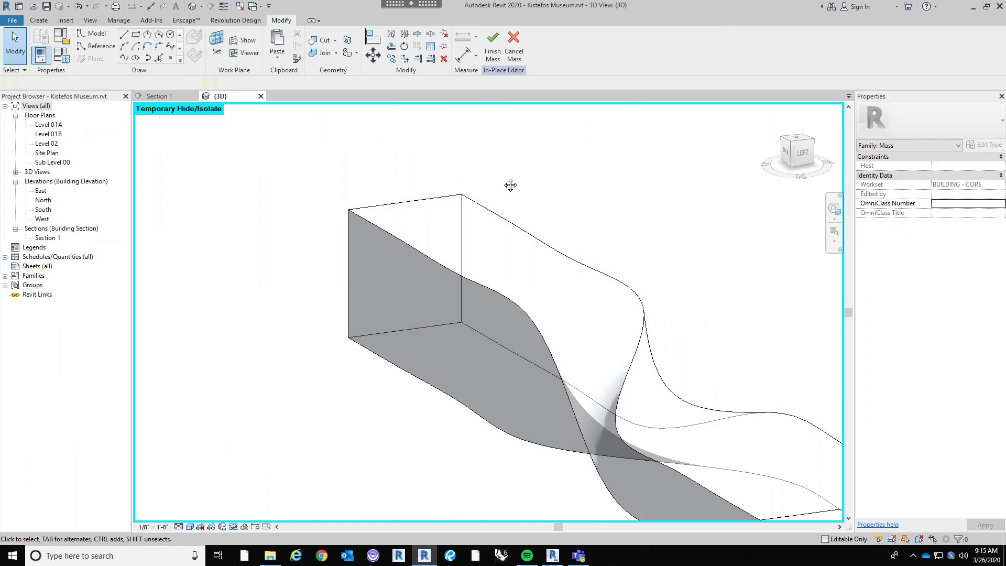
Divide the twisting surface that runs from the low end's side face to the tall end's underside.
middle_click_drag(511, 185, 488, 162)
scroll(488, 162, "down", 3)
key("super")
key("super")
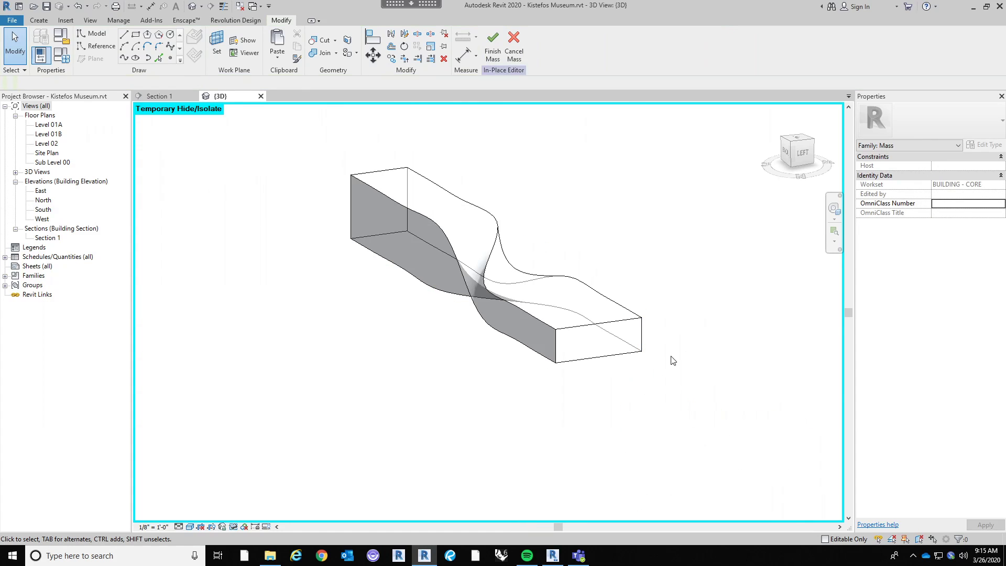
middle_click_drag(673, 361, 408, 381, "shift")
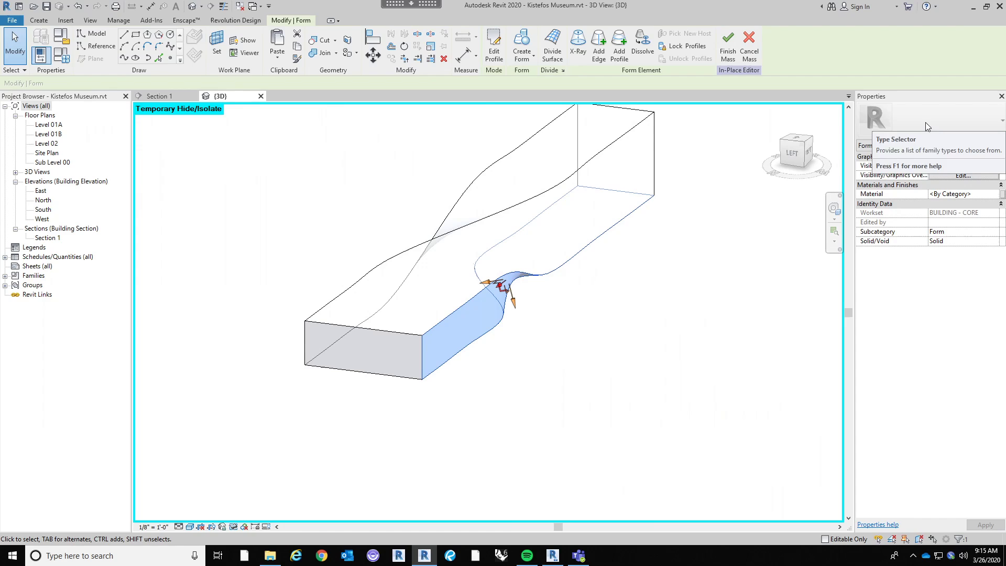
left_click(555, 55)
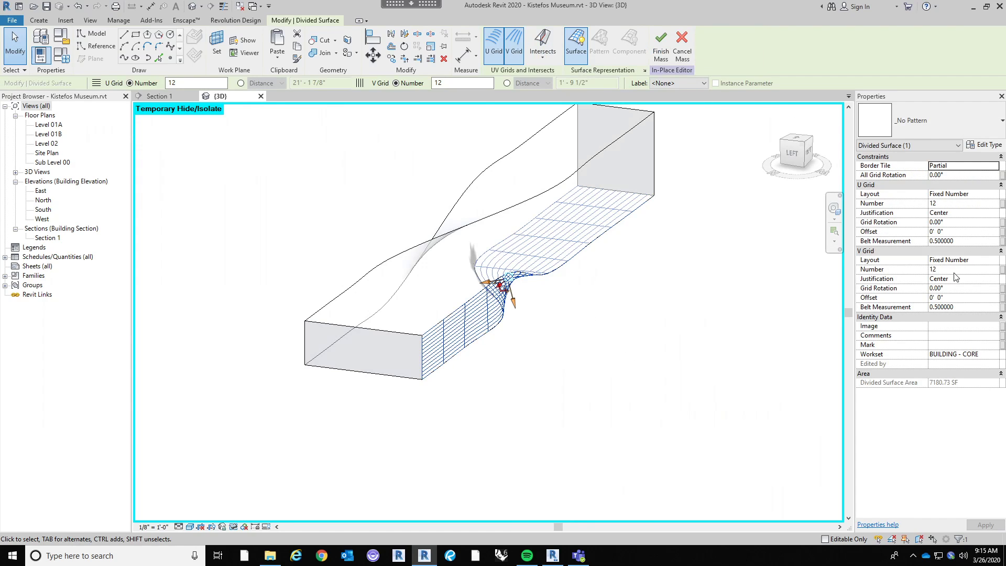
Set the divided surface's V grid number to 1 and U grid number to 150, and assign the Rectangle Kistefos Metal Panel type.
left_click(954, 271)
type("1")
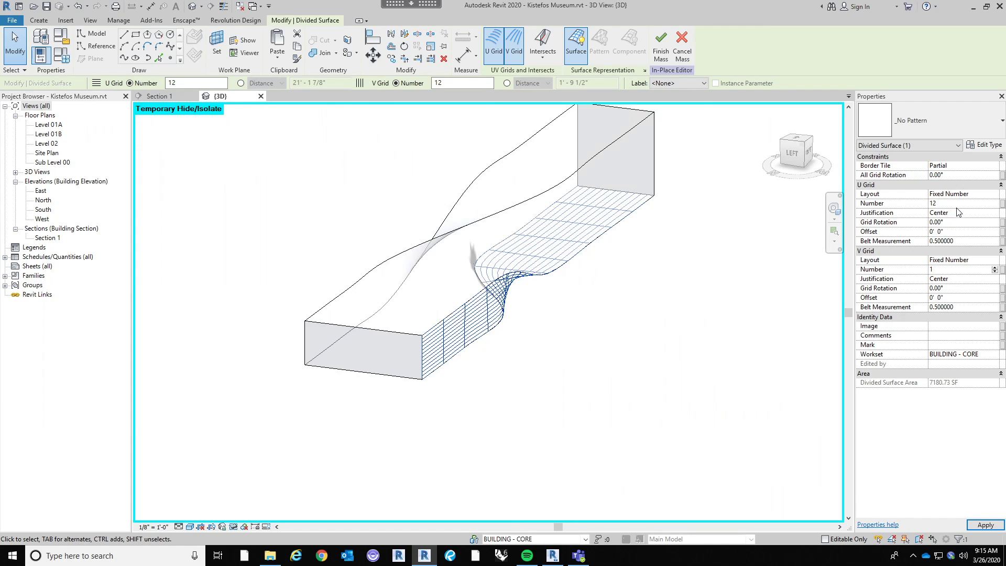
left_click(933, 204)
type("150")
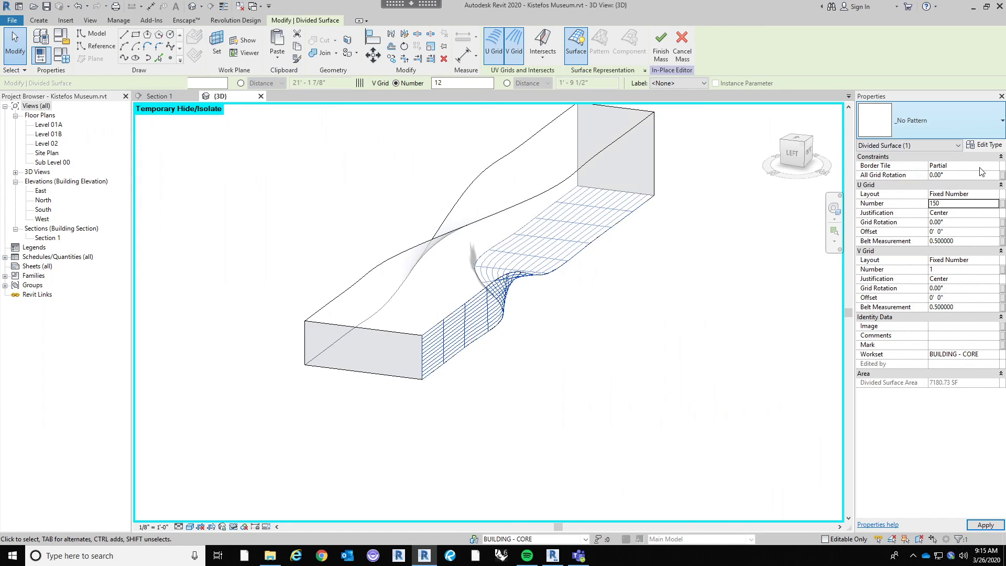
left_click(959, 125)
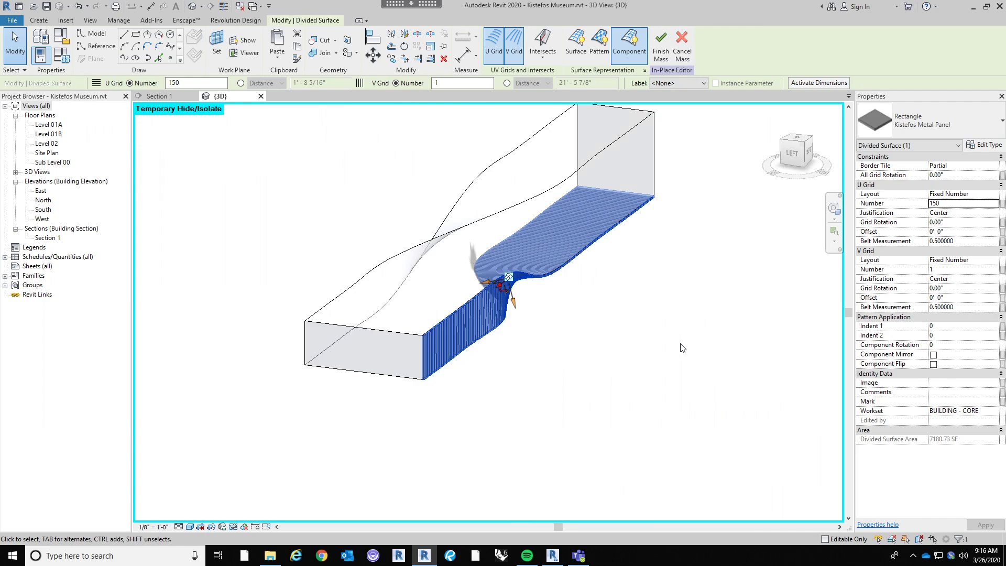
left_click(675, 358)
Finish the in-place mass and reset the temporary hide/isolate in the 3D view.
middle_click_drag(590, 374, 474, 150, "shift")
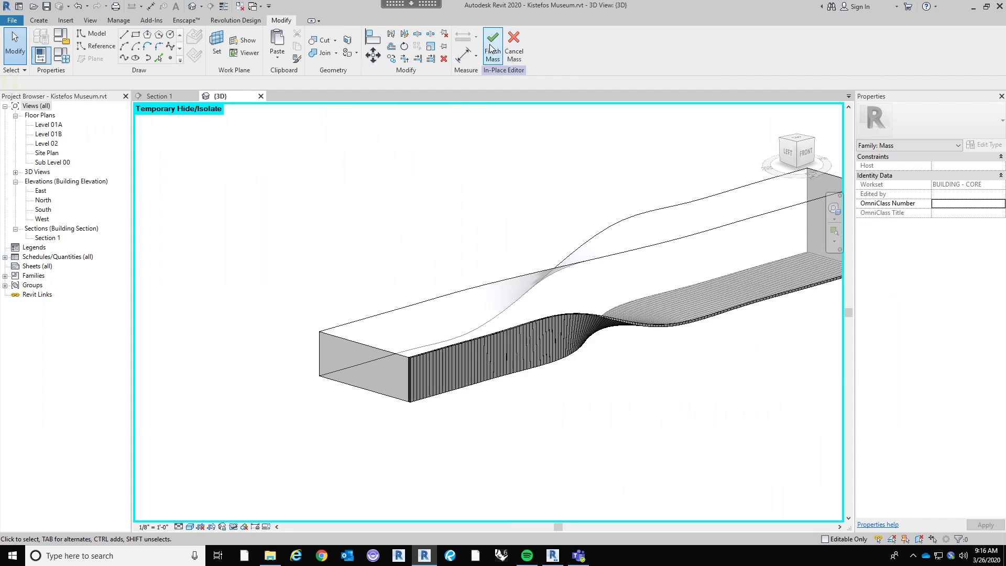
left_click(491, 47)
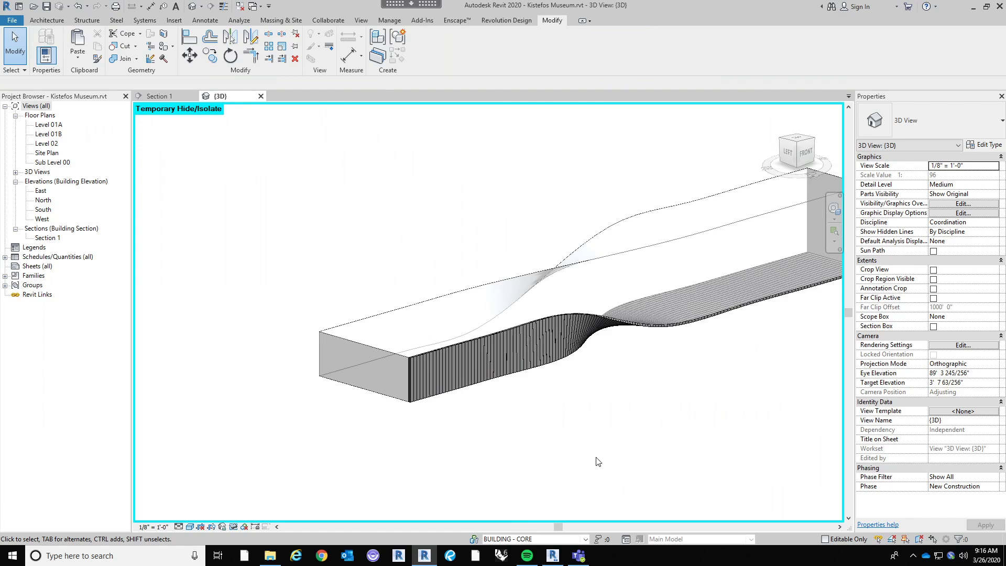
left_click(231, 526)
left_click(253, 516)
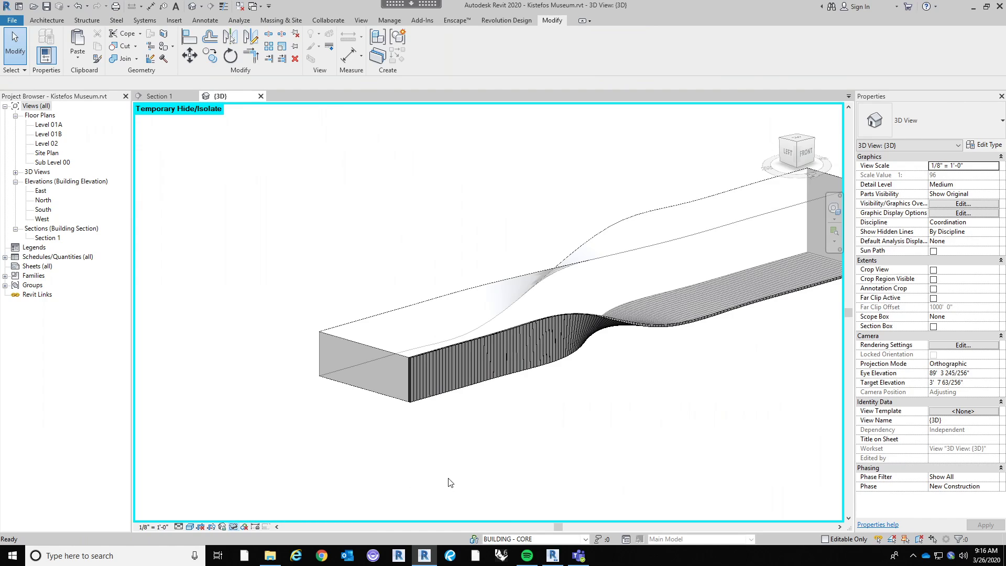
Examine the building's end corner where the metal panels meet the curtain wall.
middle_click_drag(455, 454, 491, 468, "shift")
scroll(492, 381, "up", 5)
scroll(583, 327, "up", 3)
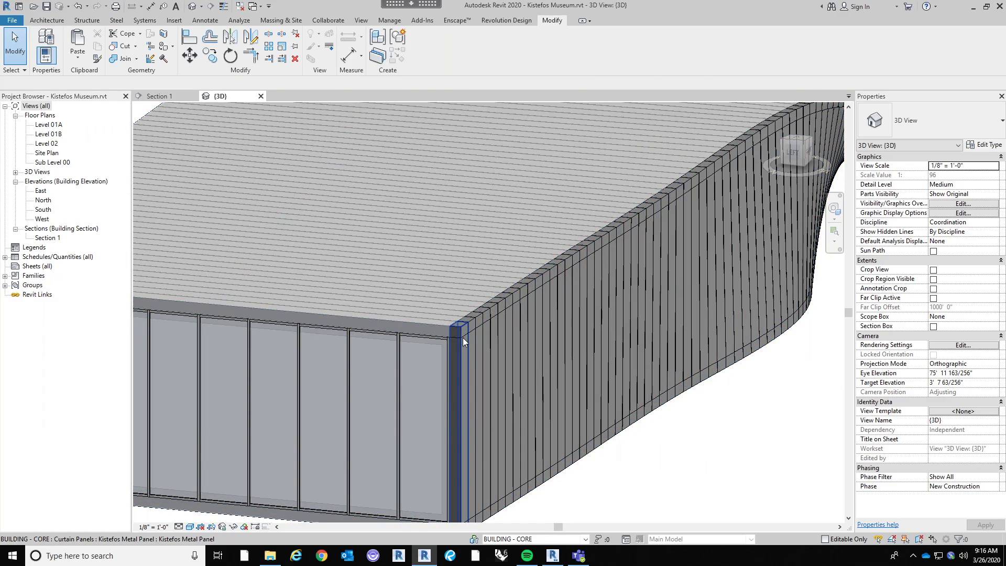
scroll(683, 339, "down", 3)
scroll(518, 275, "up", 2)
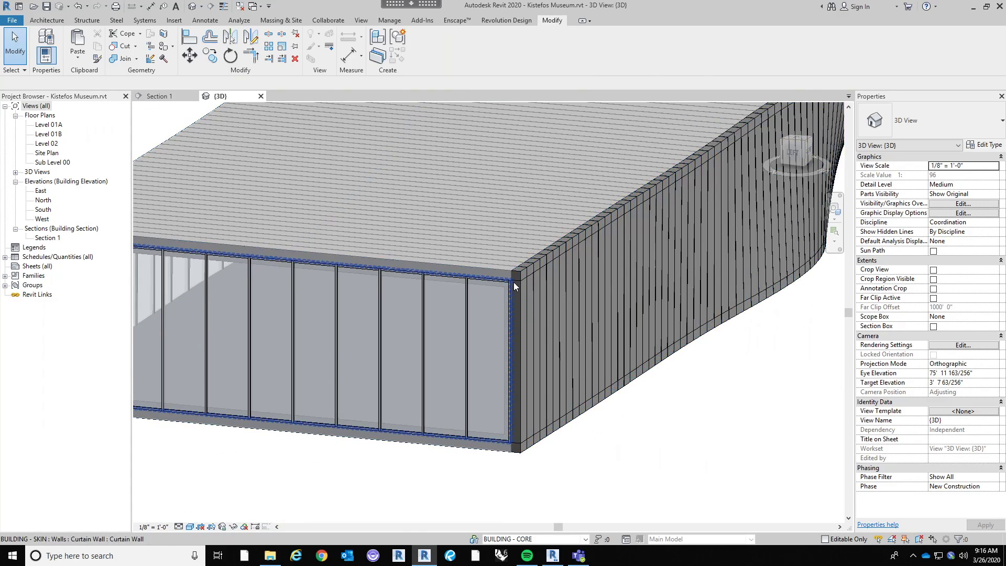
Examine the low glazed end of the building and identify the overlapping elements at its corner.
scroll(514, 282, "up", 3)
scroll(579, 258, "down", 8)
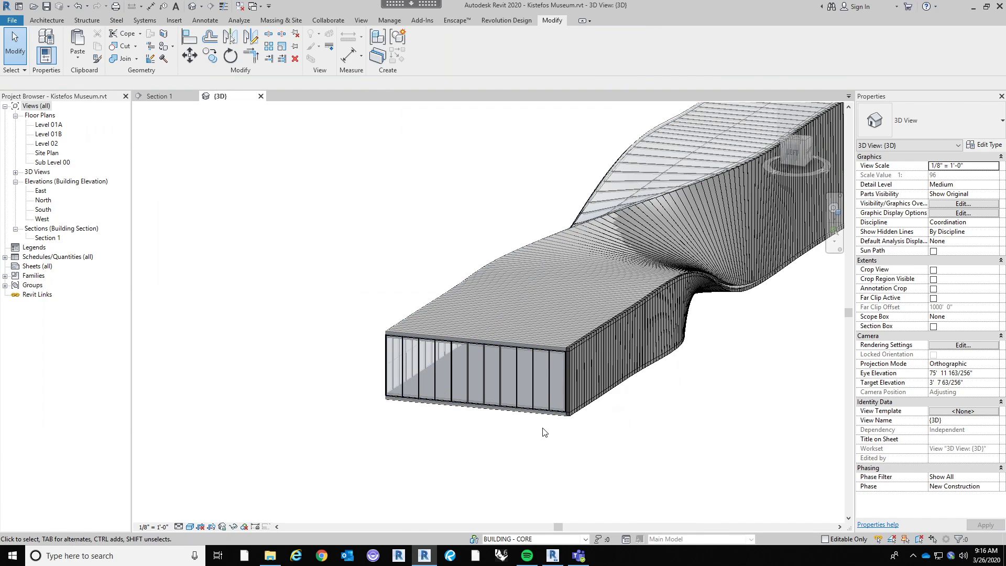
left_click(534, 414)
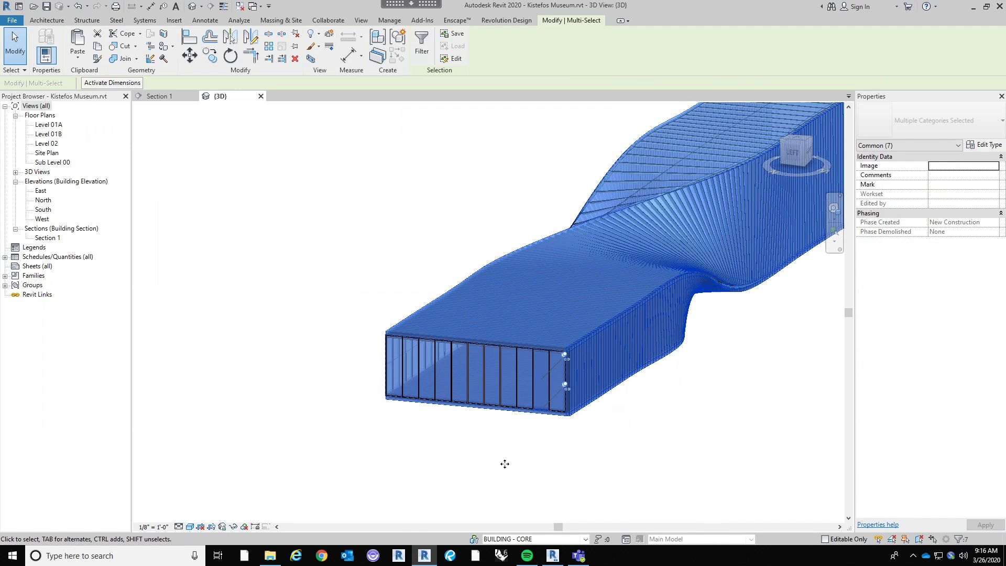
left_click(570, 416)
scroll(567, 411, "up", 4)
scroll(297, 300, "up", 2)
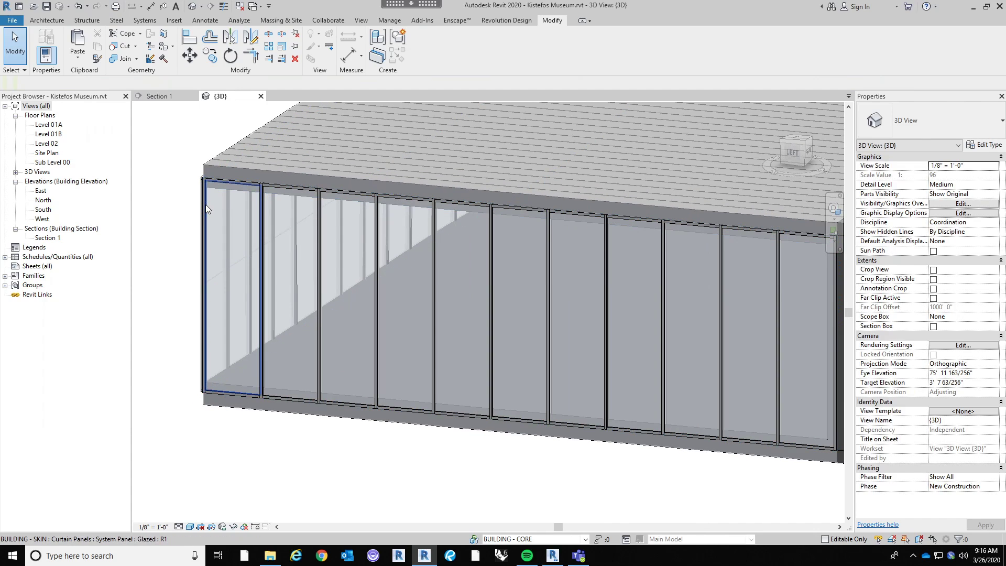
key("Tab")
key("Tab")
key("Tab")
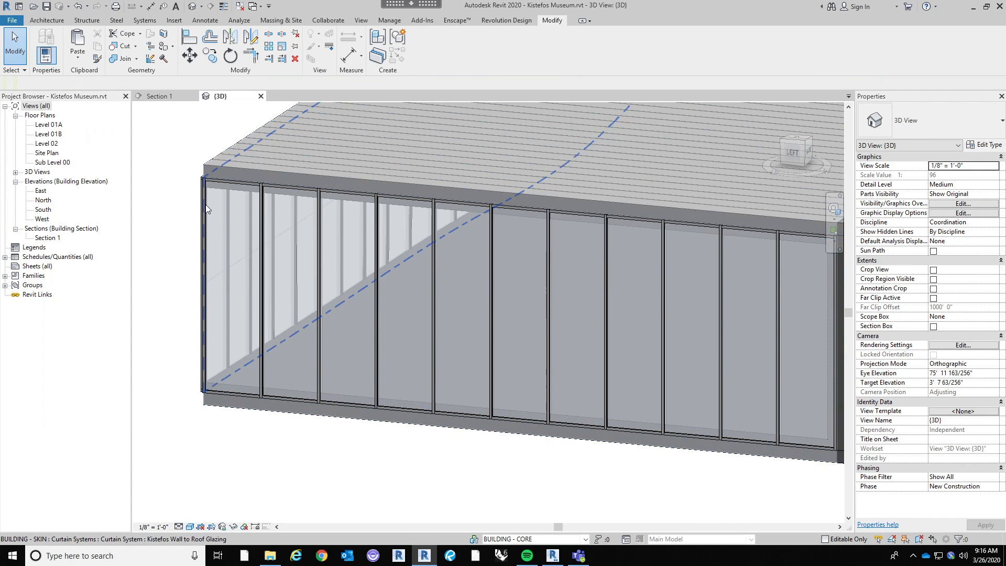
key("Tab")
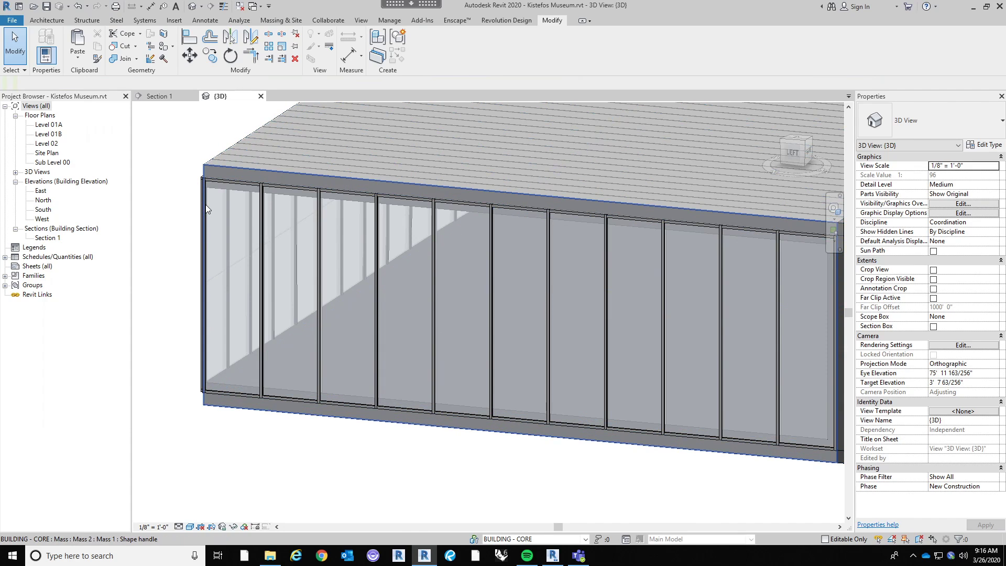
key("Tab")
key("Tab")
key("Tab")
key("Tab")
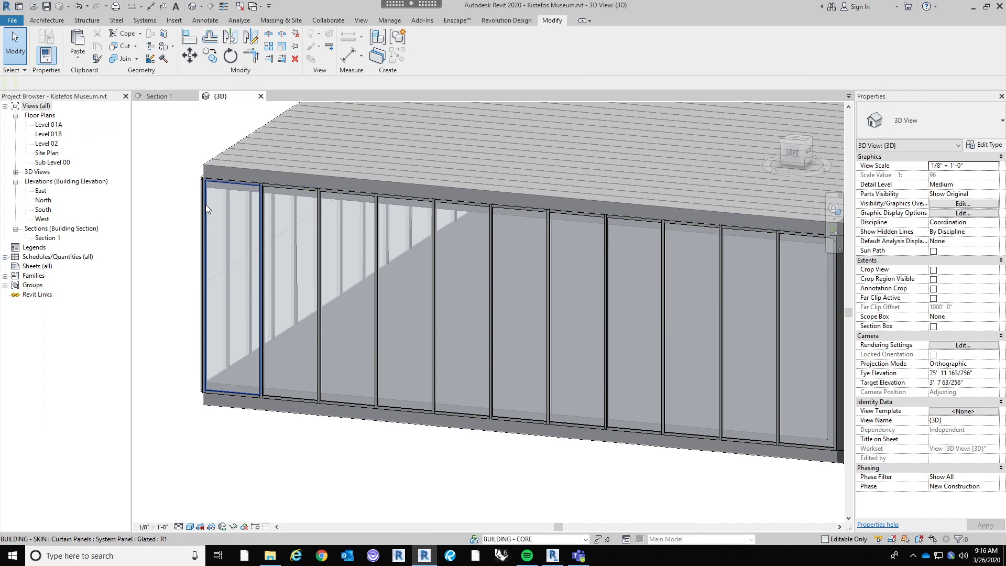
key("Tab")
key("Tab")
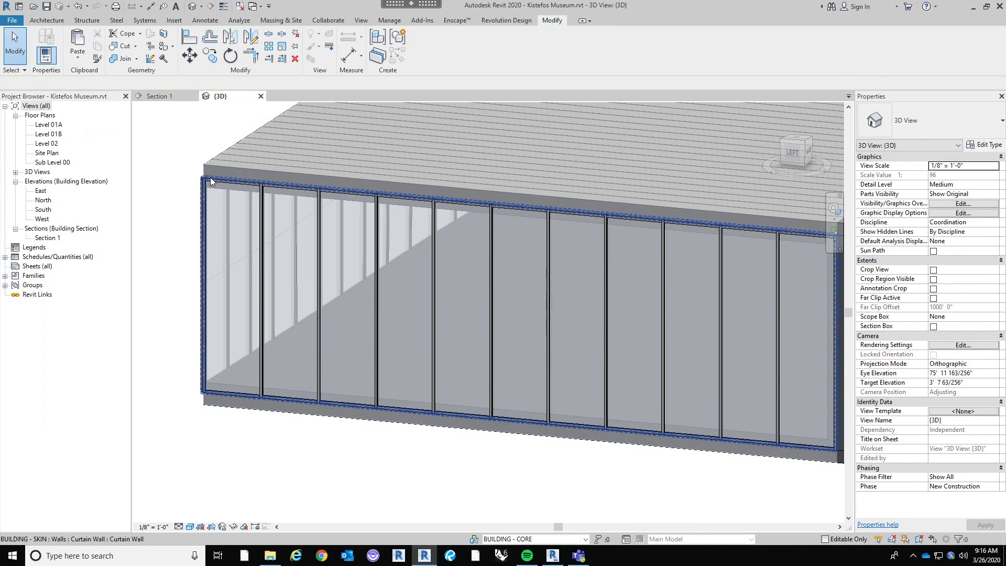
key("Tab")
key("Tab")
Temporarily hide the two overlapping masses, Mass 1 and Mass 2, at the glazed end in the 3D view.
left_click(205, 173)
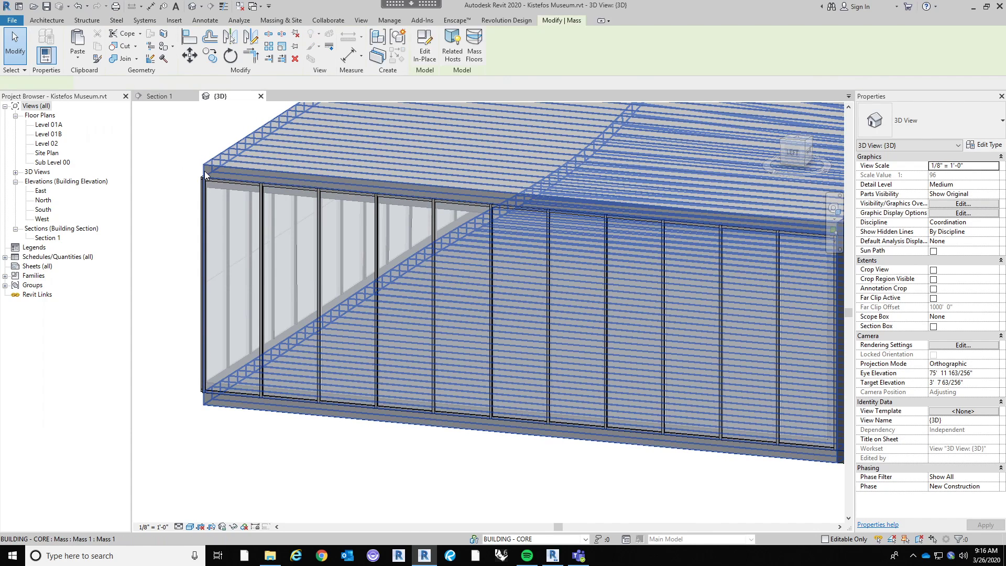
key("h")
key("h")
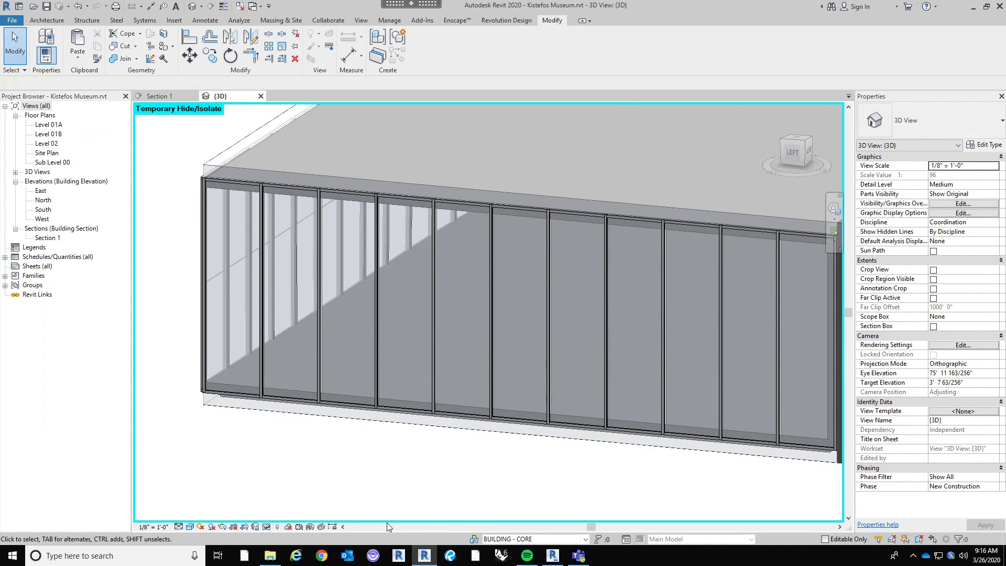
left_click(268, 528)
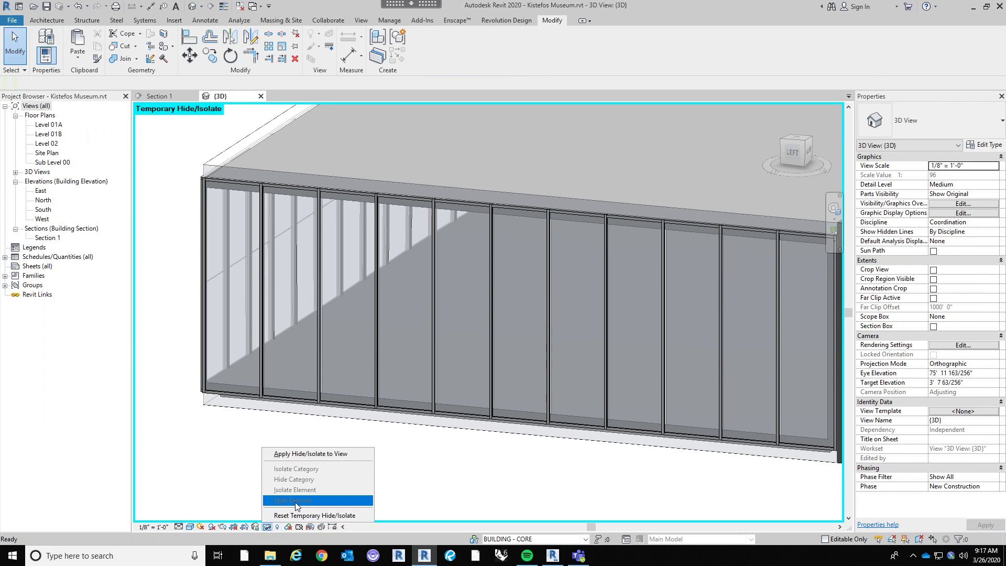
left_click(240, 494)
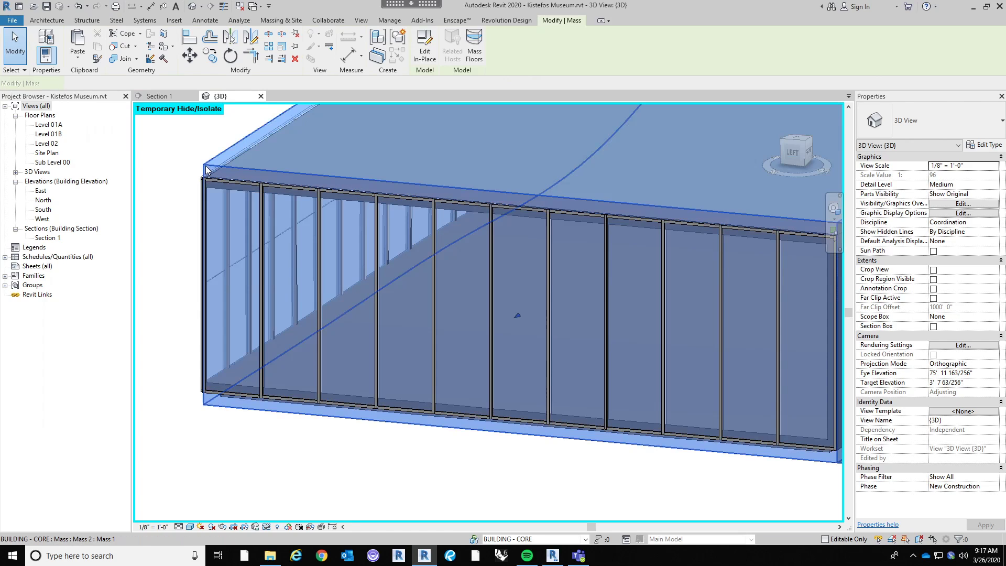
left_click(206, 169)
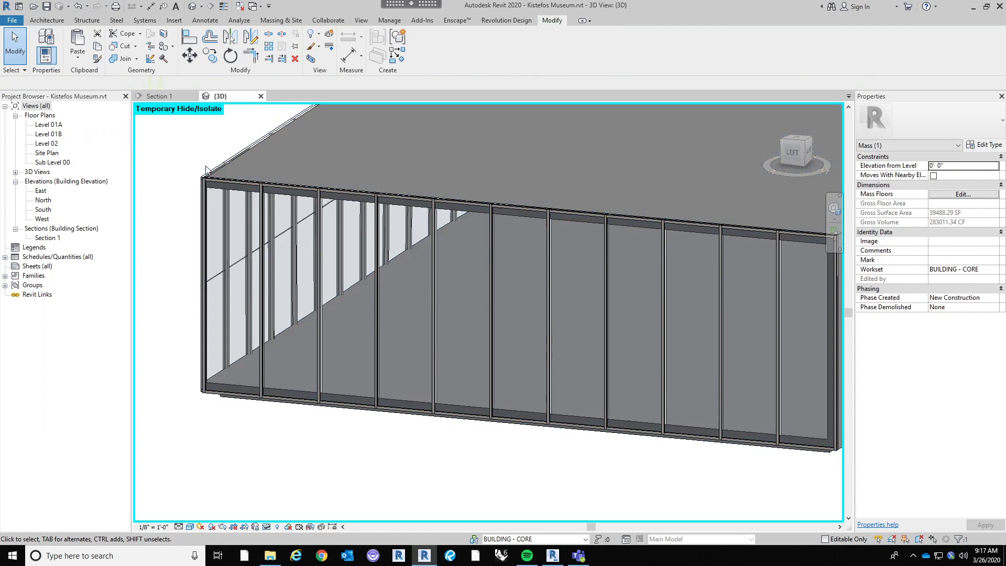
key("h")
key("h")
Check with the selection filter which element categories remain at the glazed end's corner.
key("Tab")
key("Tab")
key("Tab")
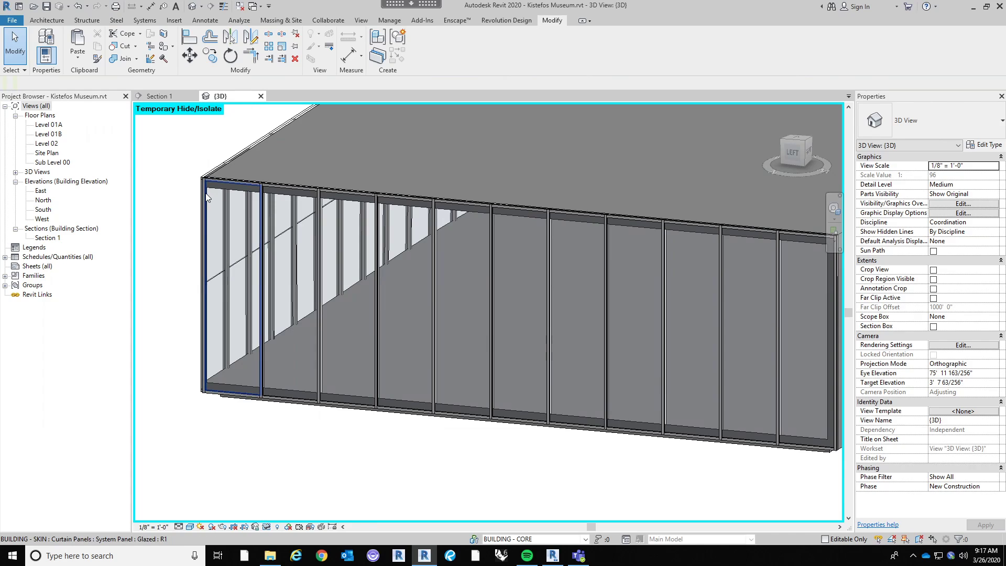
left_click(218, 241)
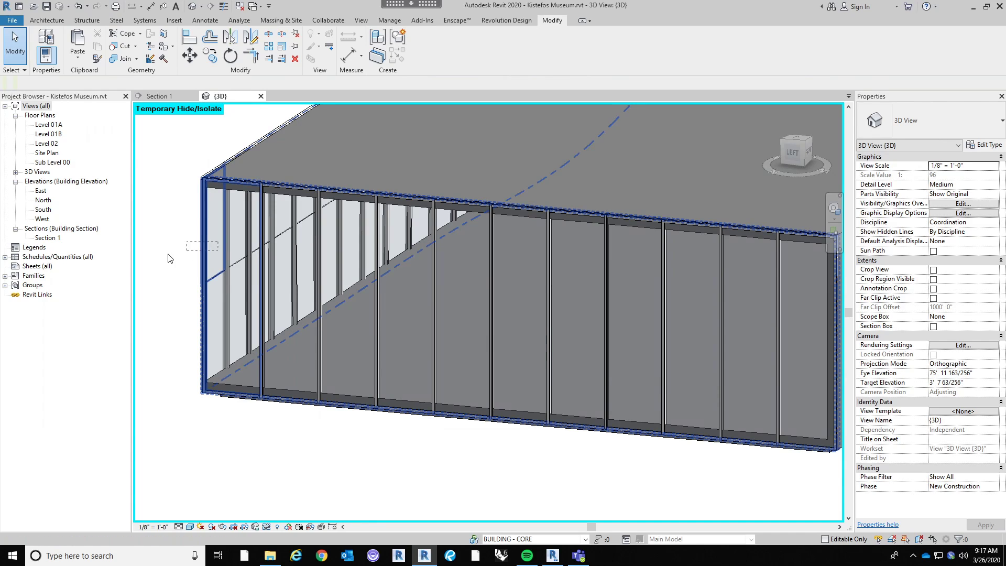
left_click(419, 51)
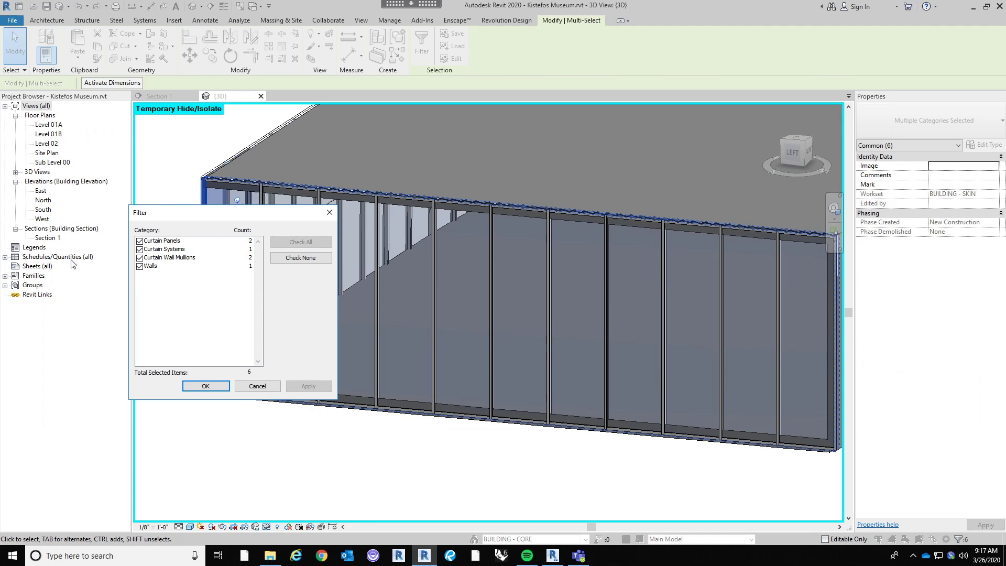
key("Escape")
key("Escape")
Reset the temporary hide/isolate in the 3D view so both masses are shown again.
scroll(232, 369, "down", 5)
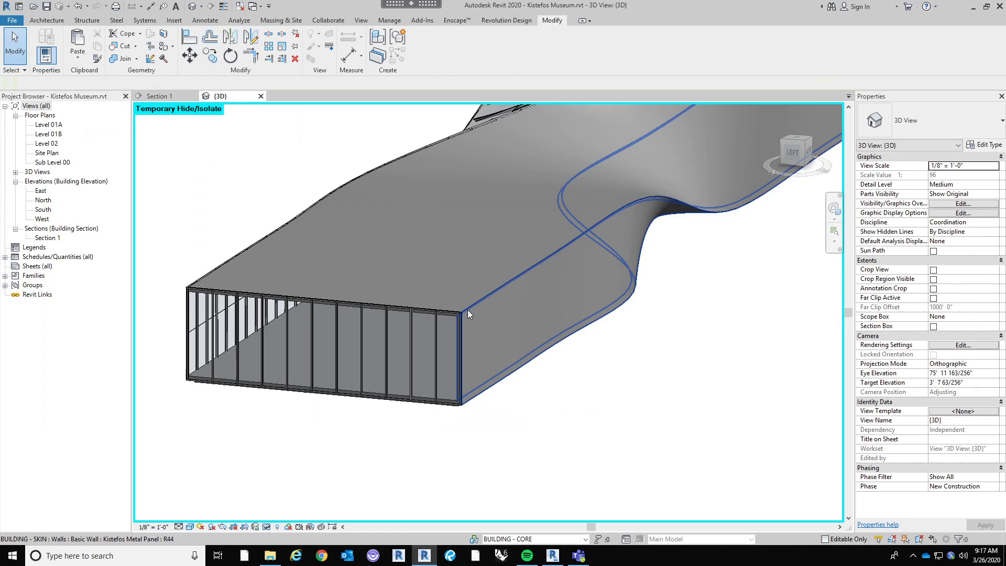
key("Tab")
key("Tab")
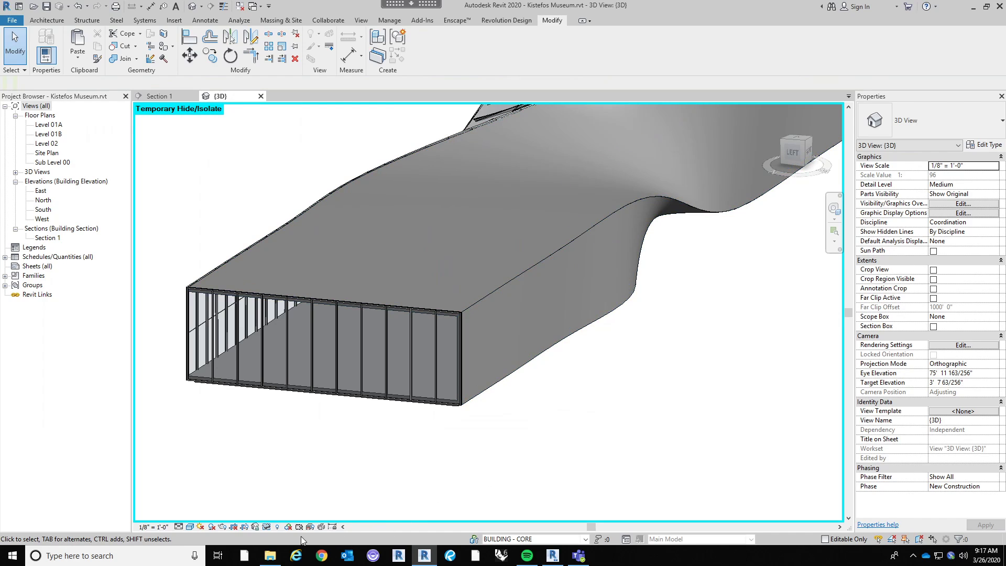
left_click(266, 528)
left_click(293, 514)
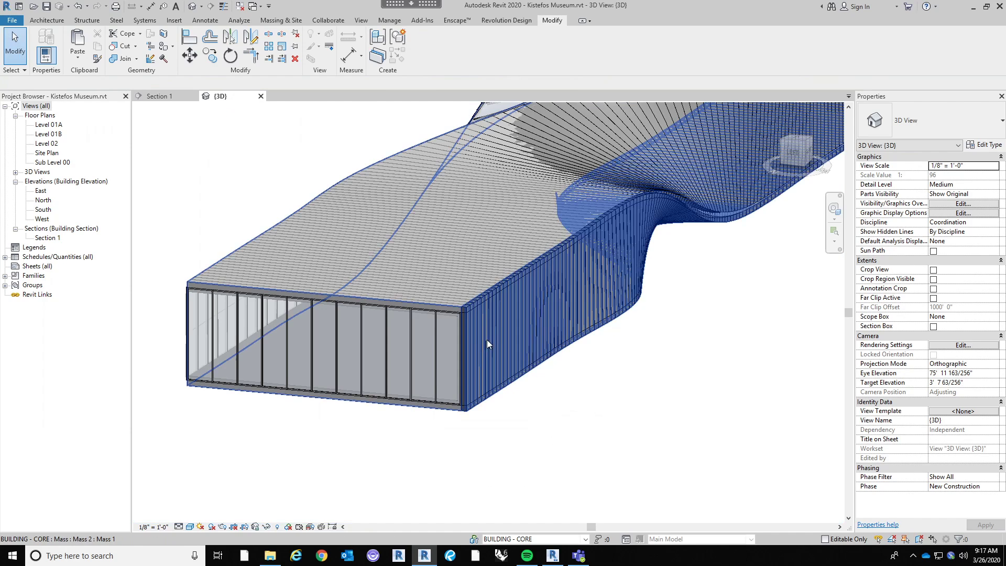
Temporarily hide the Mass 2 element and open the remaining metal-panel mass for in-place editing.
key("Tab")
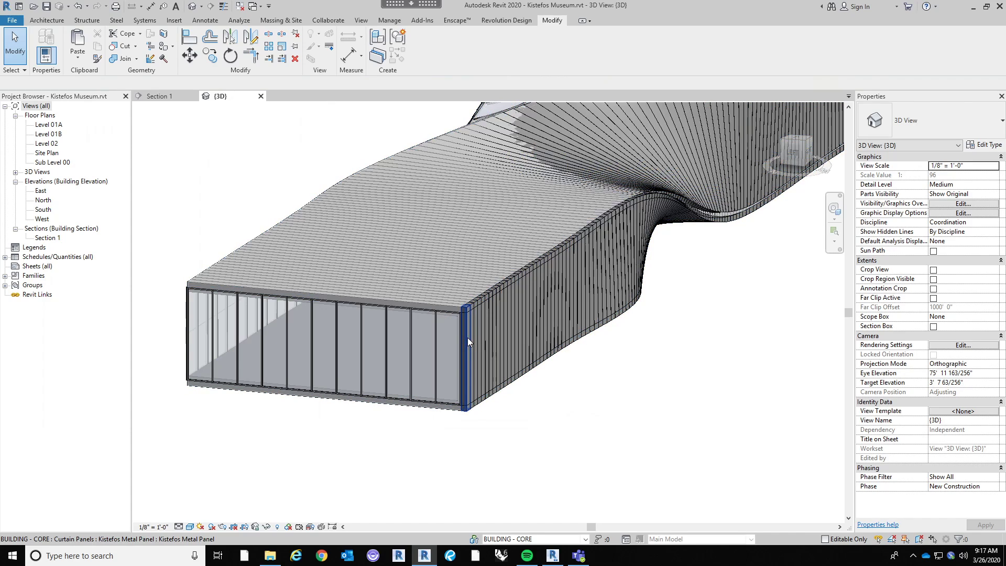
key("Tab")
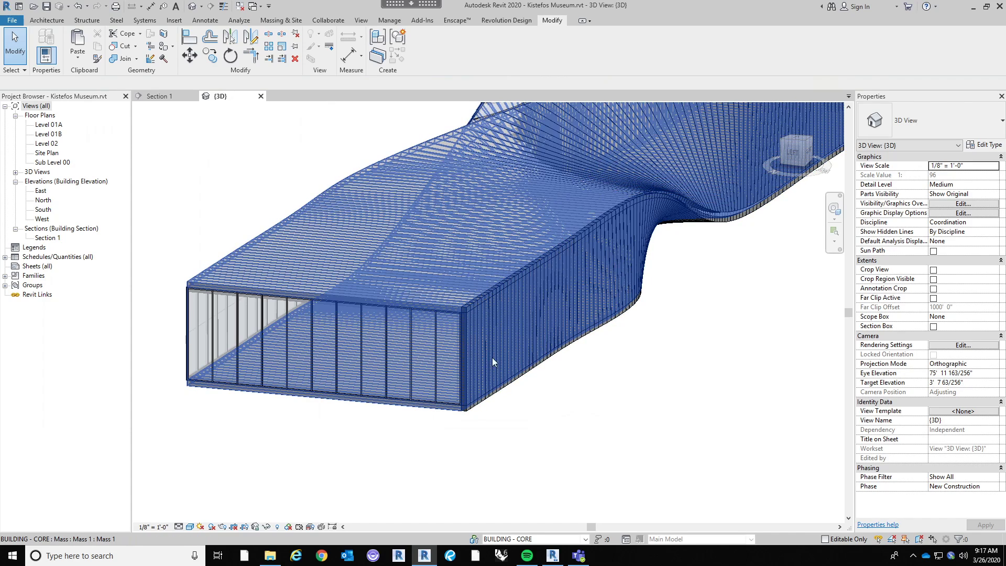
left_click(463, 309)
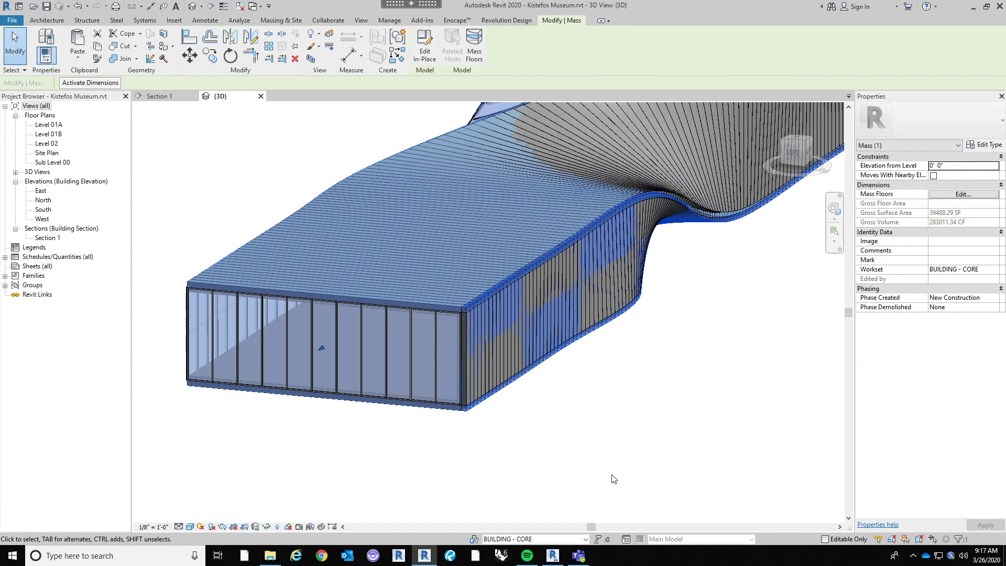
key("h")
key("i")
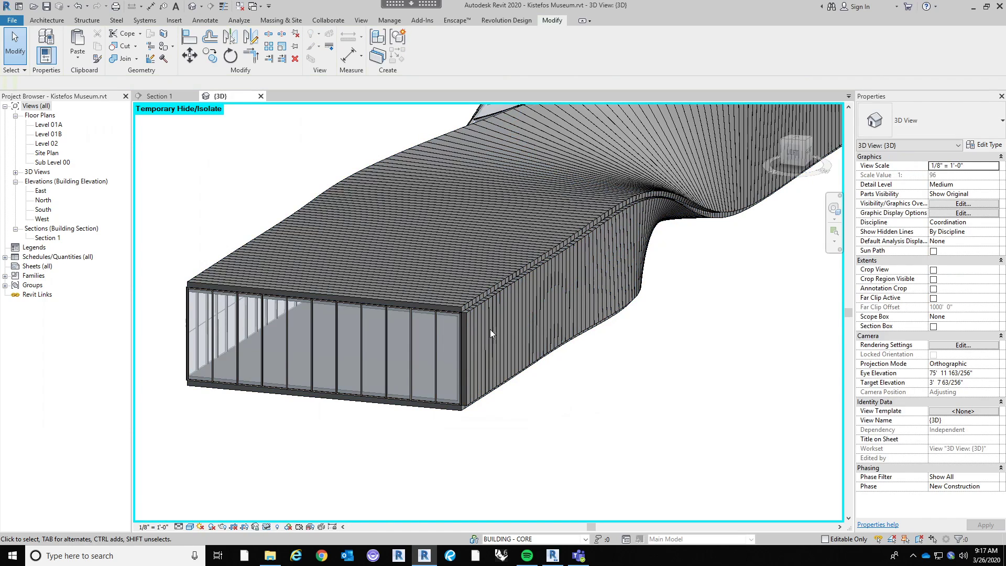
left_click(467, 326)
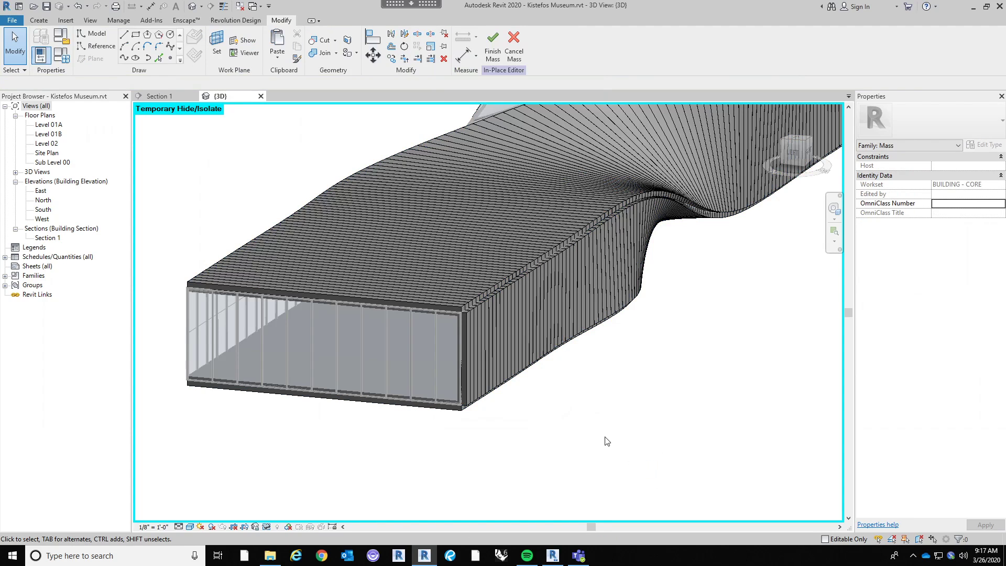
Delete the Kistefos Metal Panel divided surface that runs from the low end's side face to the tall end's underside.
middle_click_drag(606, 440, 583, 465)
scroll(580, 442, "up", 3)
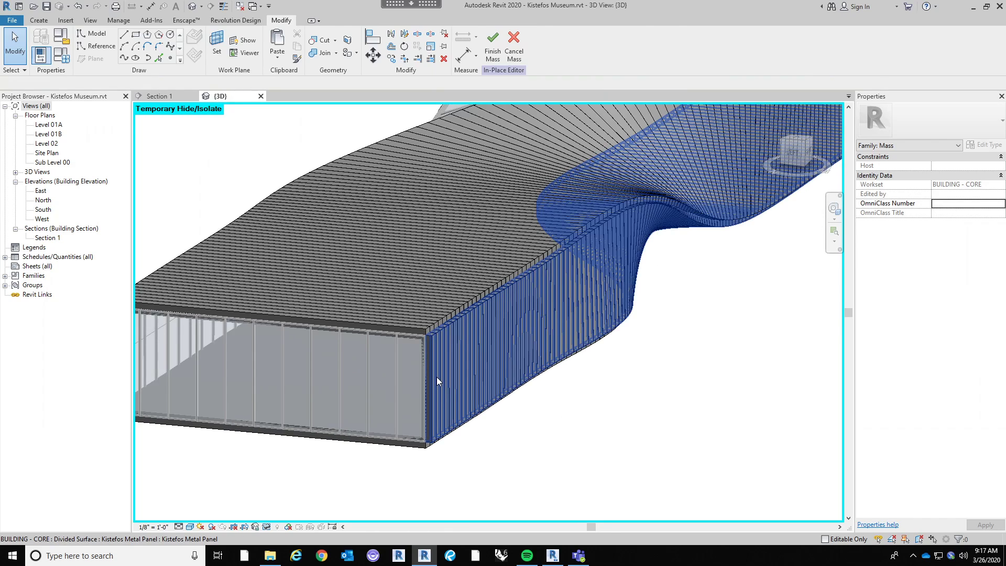
left_click(436, 376)
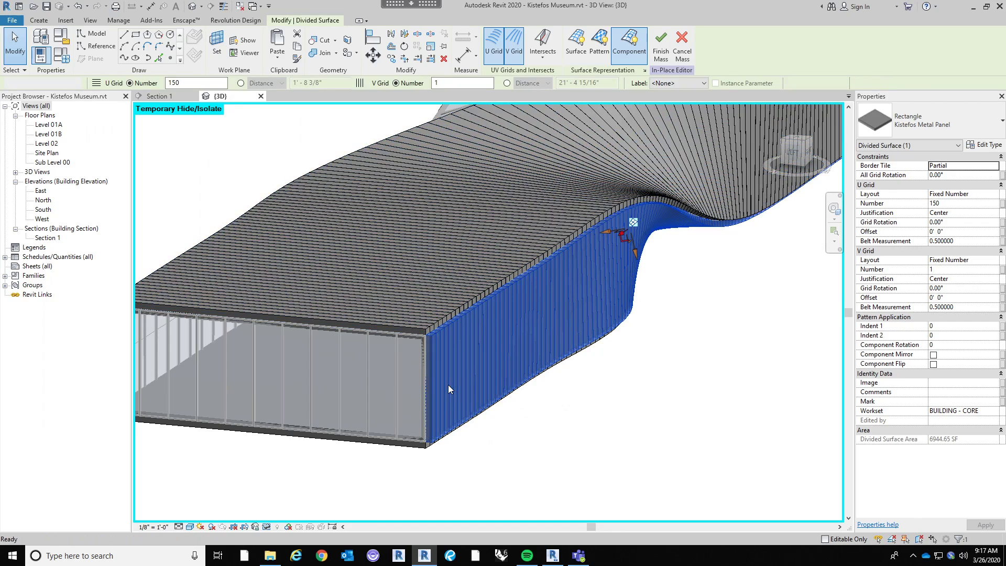
left_click(466, 438)
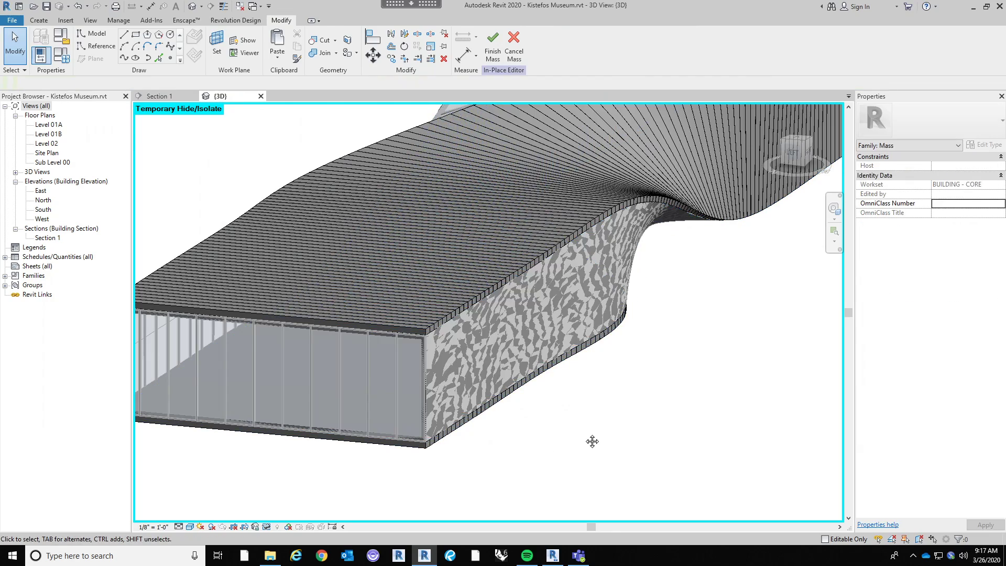
scroll(624, 439, "down", 2)
middle_click_drag(624, 439, 468, 389)
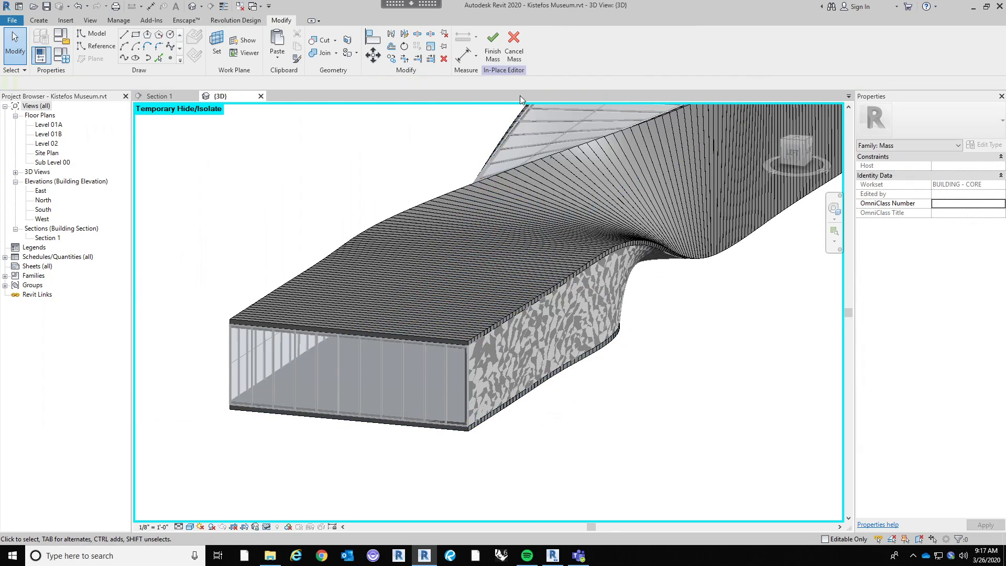
Finish the in-place mass and reset the temporary hide/isolate in the 3D view.
left_click(267, 527)
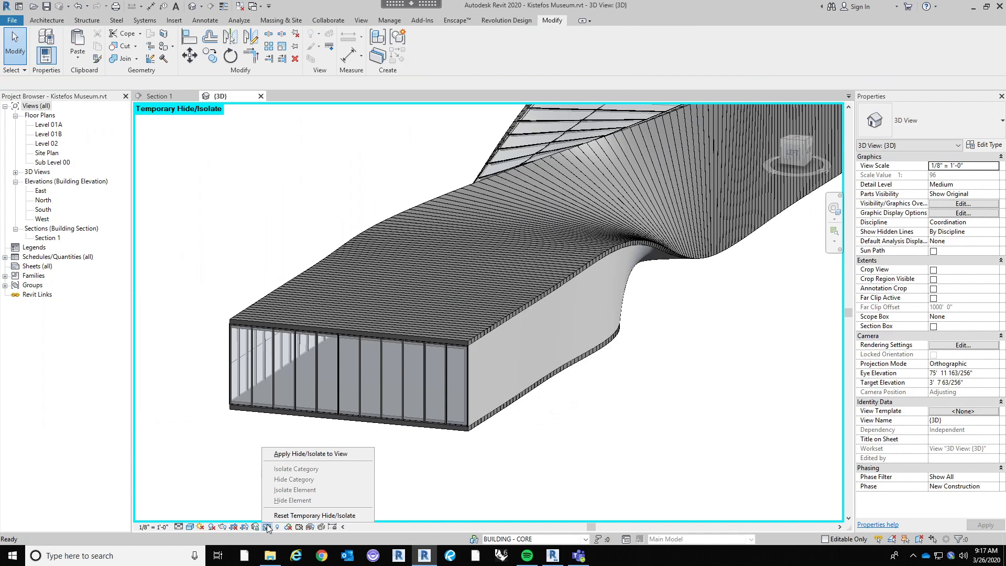
left_click(304, 516)
Examine the metal panels along the low end's side, the twist and the tall glazed end from several angles.
middle_click_drag(541, 471, 565, 430, "shift")
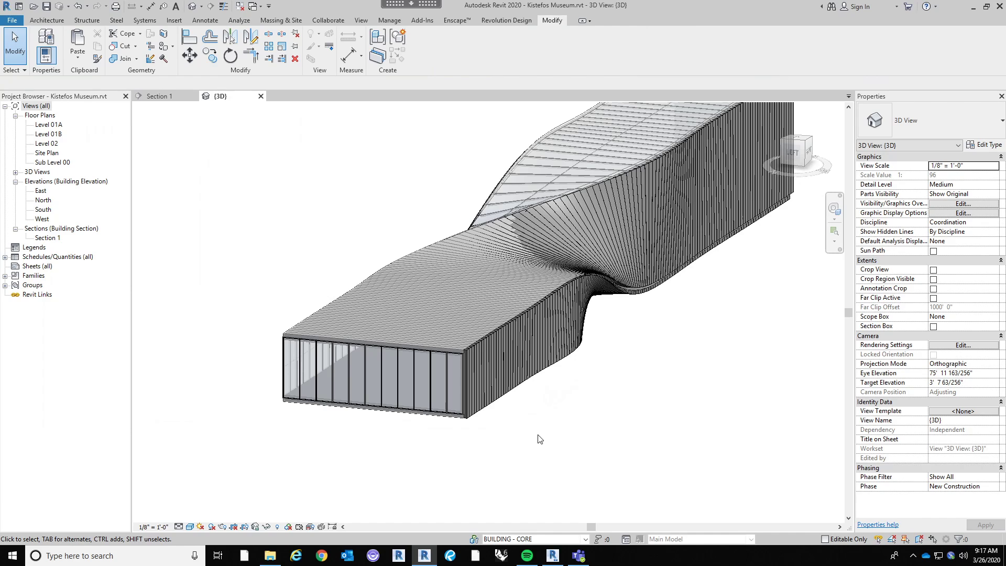
middle_click_drag(506, 403, 527, 418)
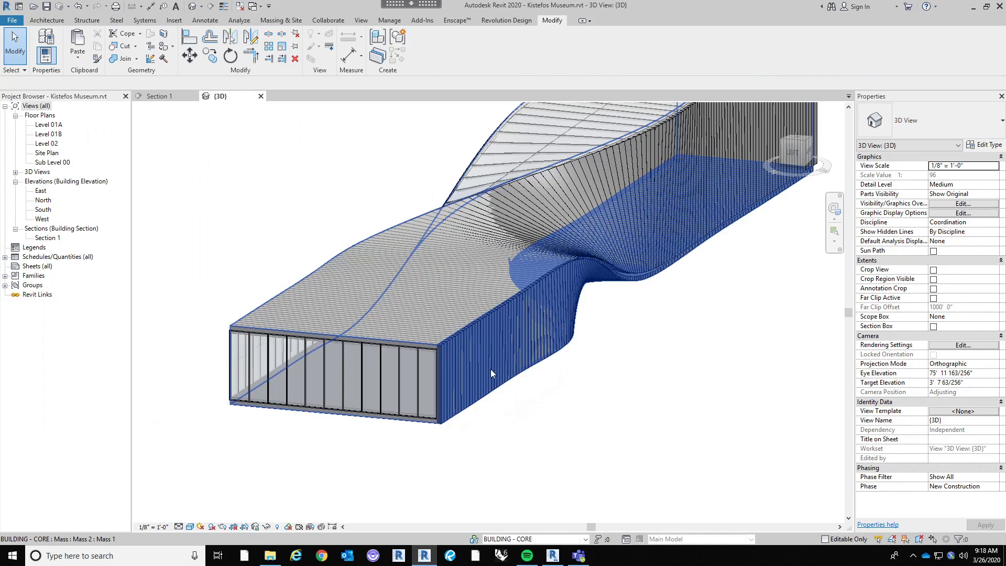
scroll(411, 335, "up", 3)
scroll(417, 335, "down", 4)
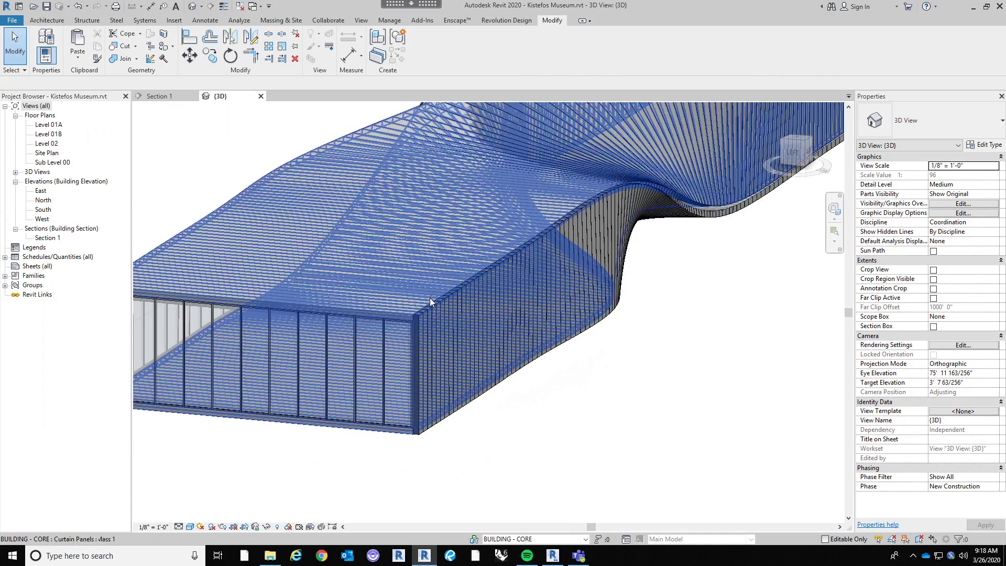
scroll(514, 399, "up", 2)
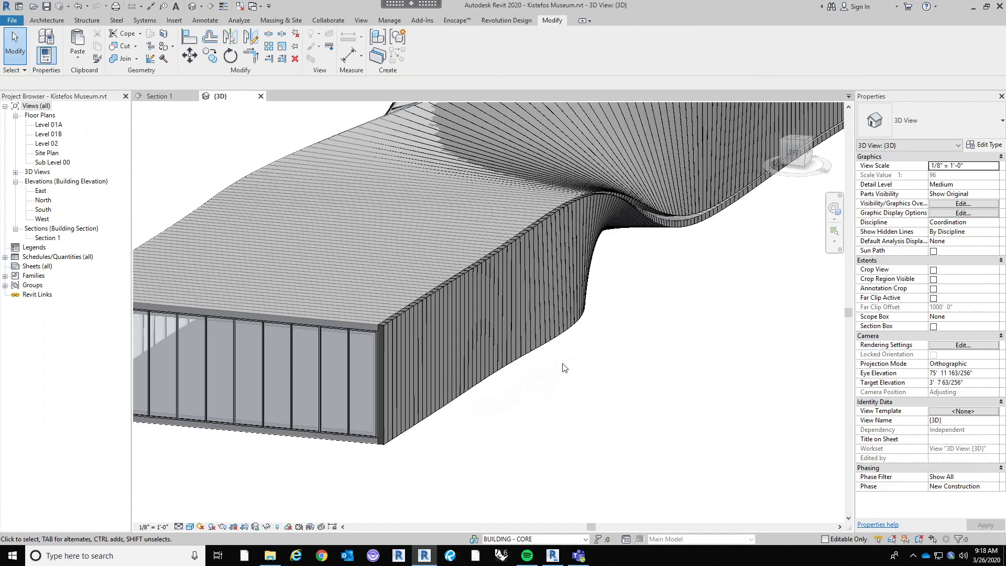
scroll(564, 366, "down", 2)
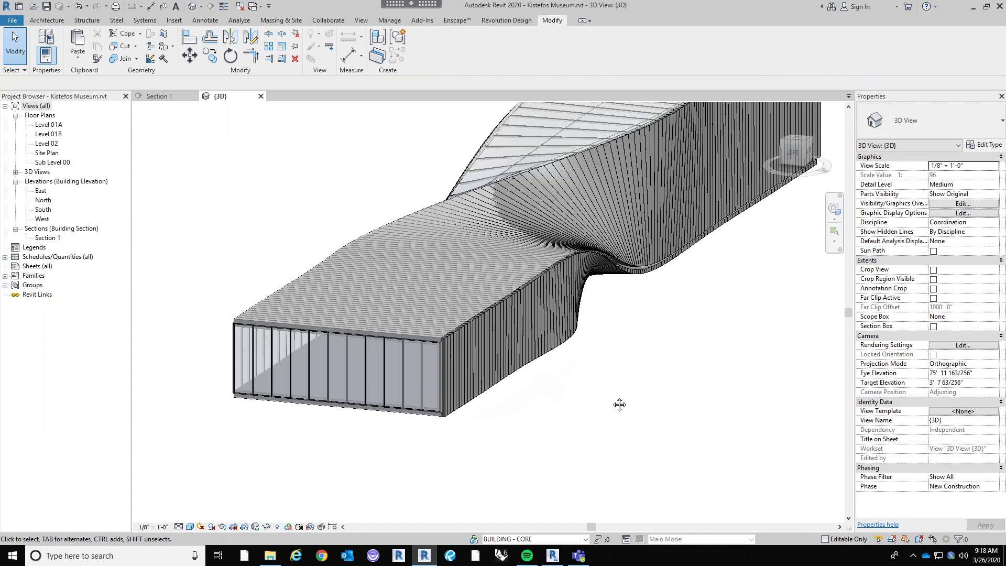
middle_click_drag(619, 405, 460, 393, "shift")
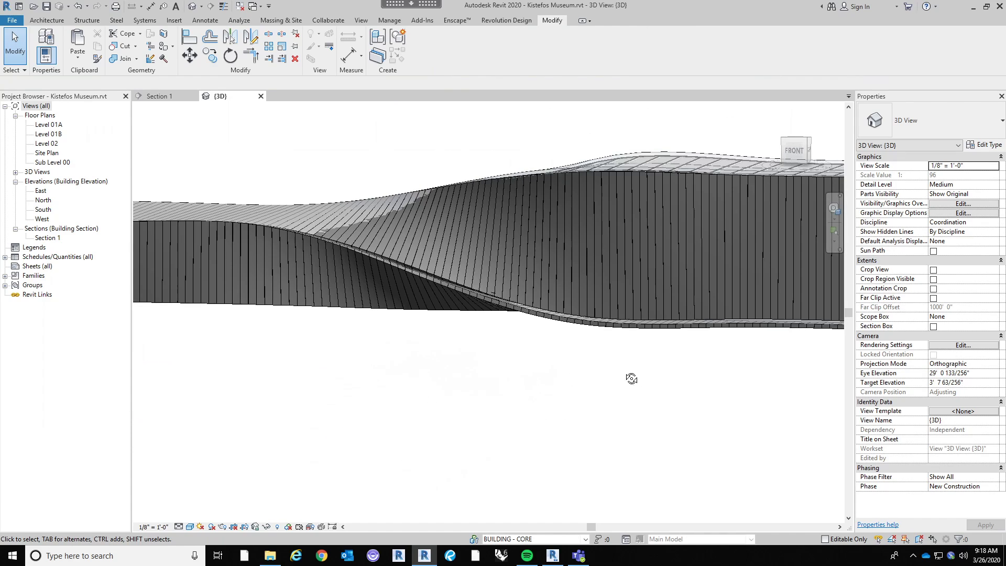
middle_click_drag(632, 379, 542, 359, "shift")
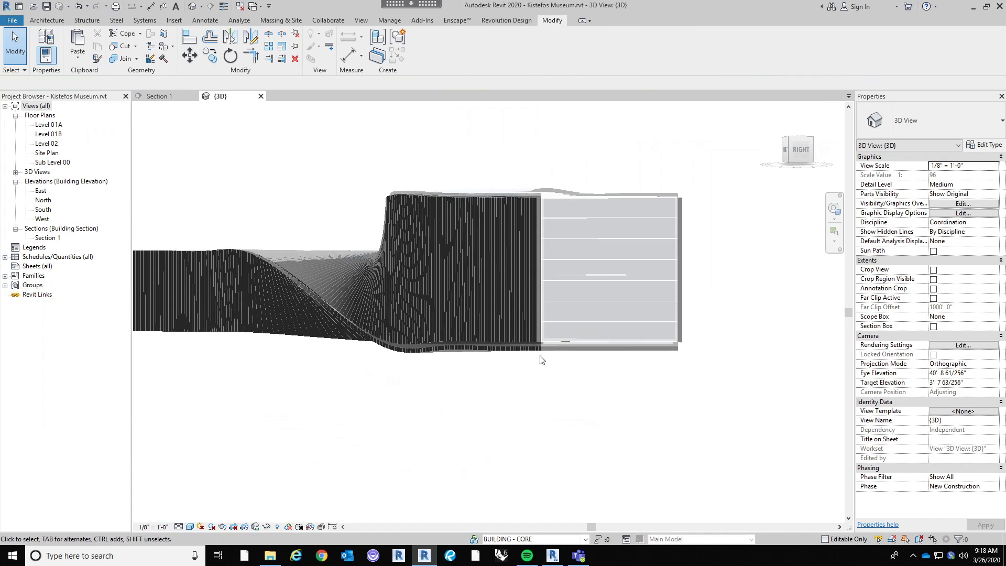
Examine the metal-panel cladding at the twist, the low glazed end and the tall end from several angles.
scroll(542, 359, "up", 5)
middle_click_drag(545, 409, 735, 453, "shift")
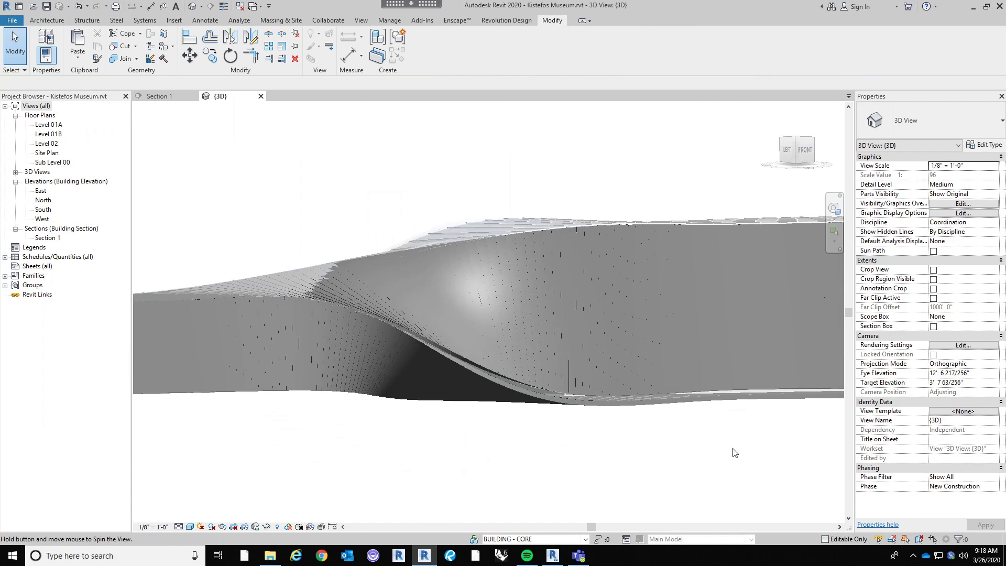
scroll(615, 461, "down", 5)
mouse_move(615, 461)
middle_mouse_down("shift")
mouse_move(685, 473)
mouse_move(620, 452)
middle_mouse_up("shift")
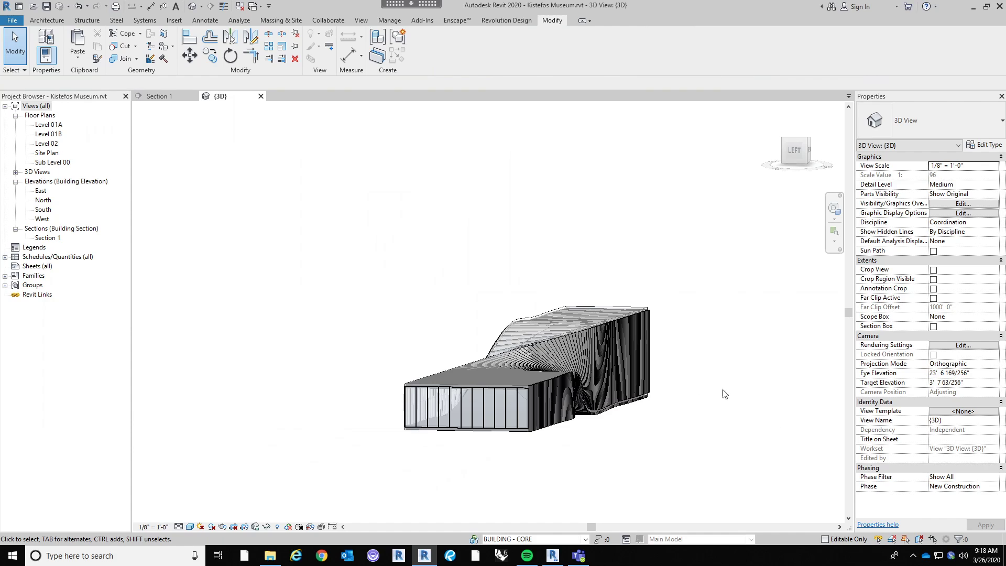
scroll(649, 396, "up", 3)
middle_click_drag(731, 461, 741, 419, "shift")
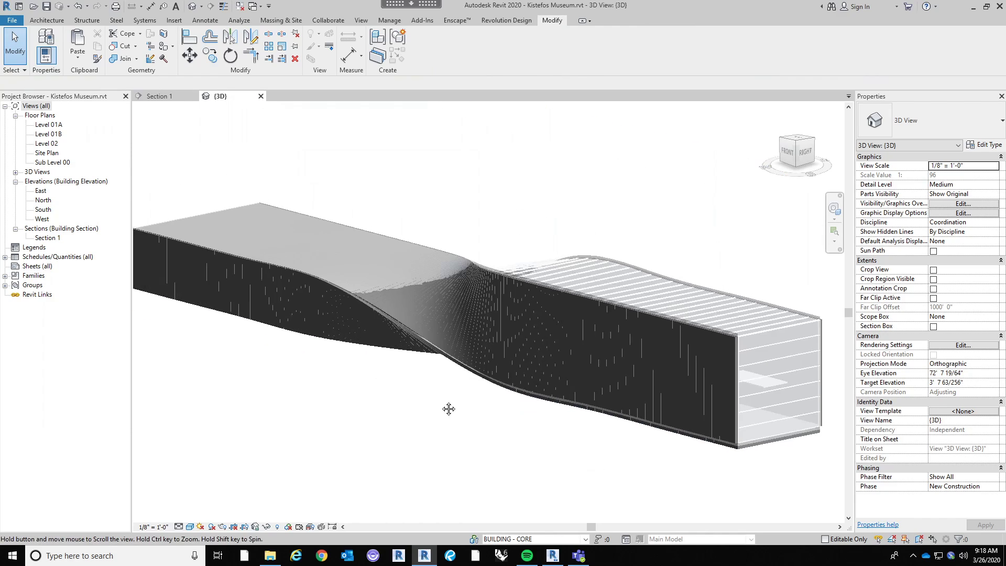
scroll(611, 409, "up", 4)
middle_click_drag(751, 461, 607, 402, "shift")
middle_click_drag(471, 406, 448, 460, "shift")
scroll(402, 321, "up", 2)
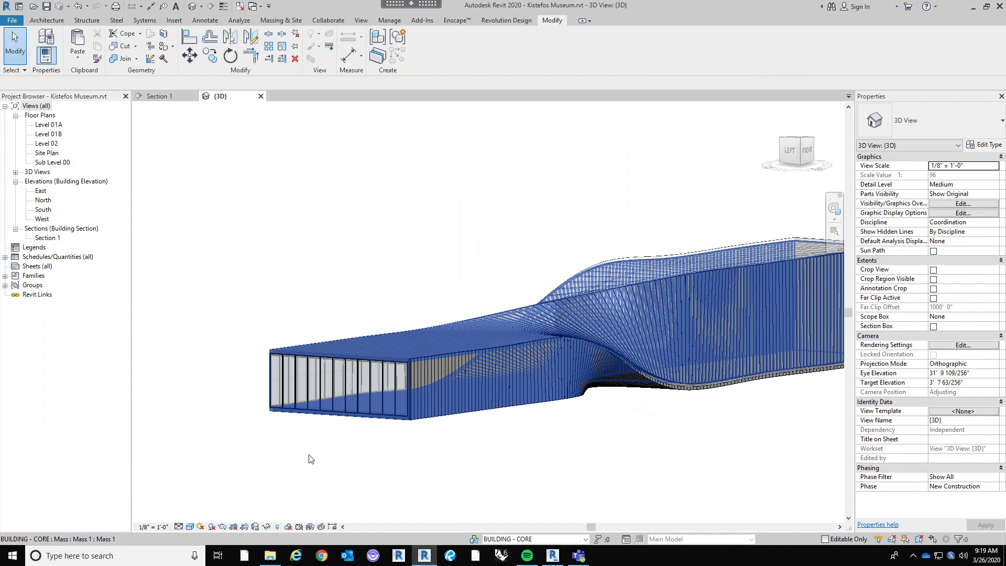
middle_click_drag(557, 440, 377, 478)
middle_click_drag(490, 452, 658, 402)
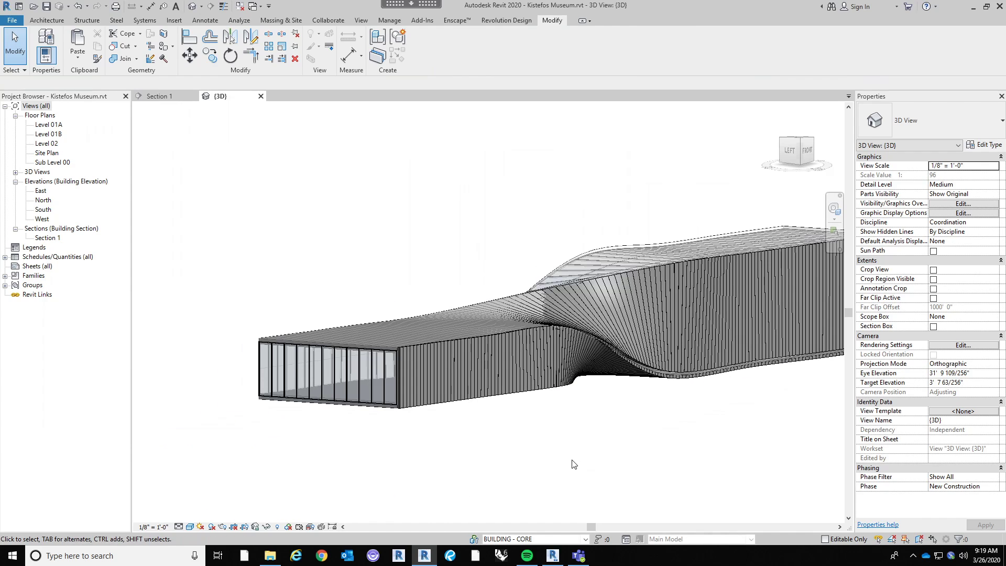
scroll(397, 375, "up", 1)
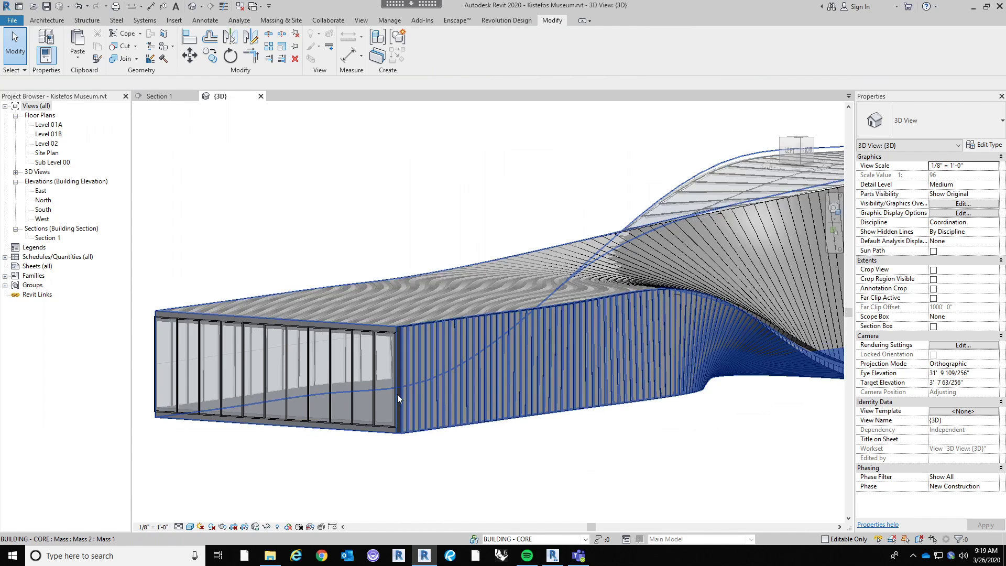
scroll(395, 413, "down", 1)
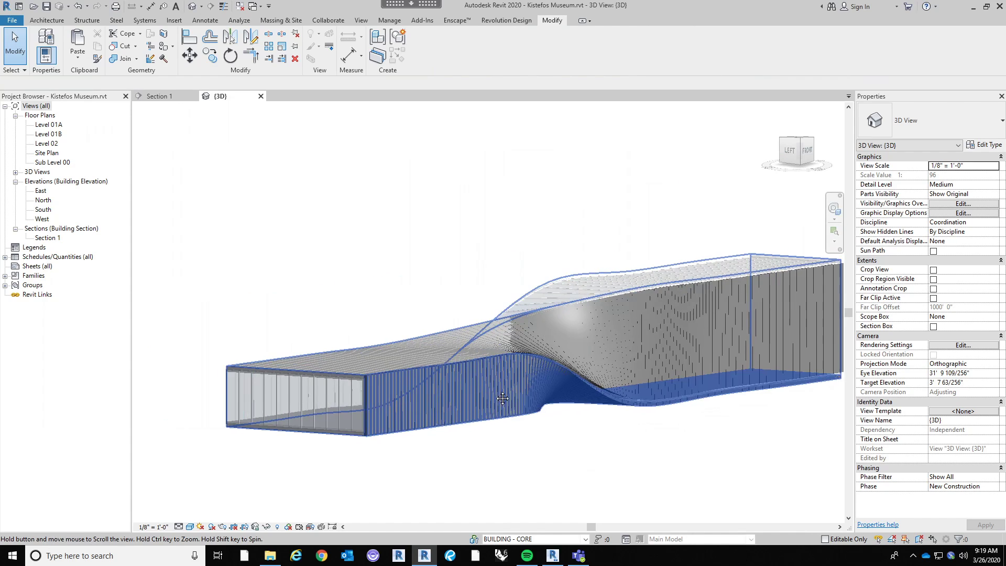
scroll(552, 391, "down", 2)
scroll(584, 385, "up", 2)
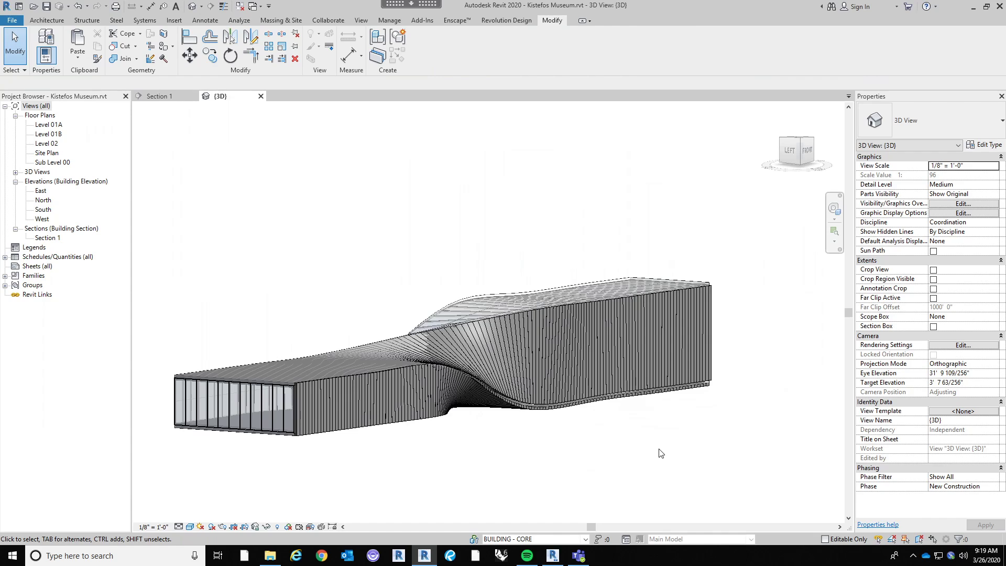
Open the metal-panel mass at the tall end's underside for in-place editing and temporarily isolate its form and divided surface.
mouse_move(726, 452)
middle_mouse_down("shift")
mouse_move(596, 458)
mouse_move(723, 460)
middle_mouse_up("shift")
scroll(631, 470, "up", 5)
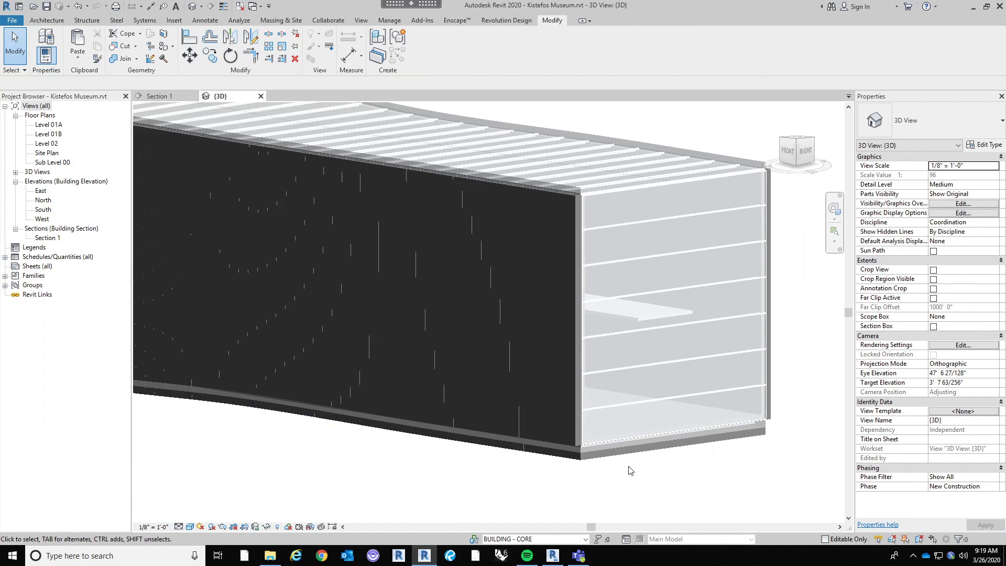
left_click(583, 450)
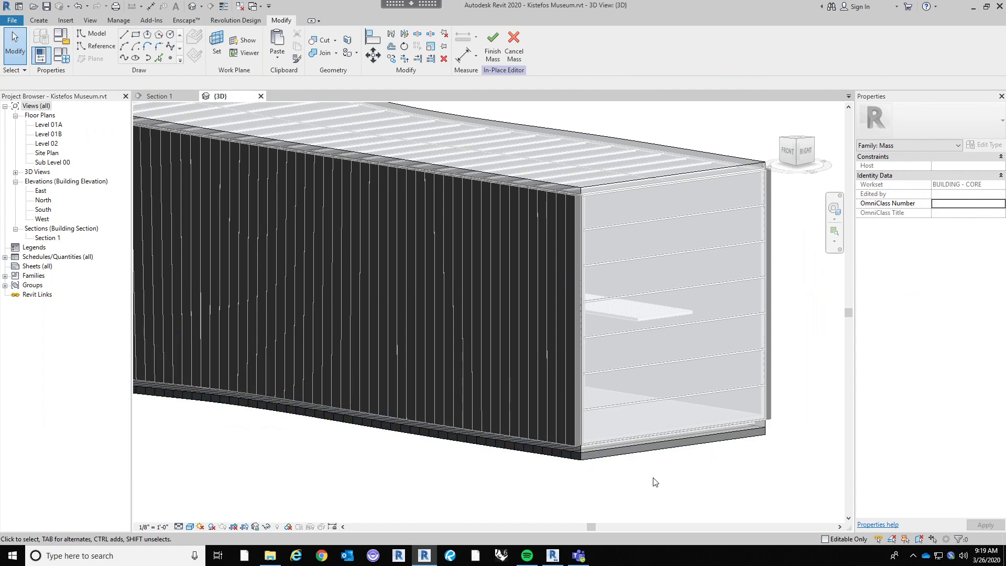
left_click(637, 442)
left_click(269, 524)
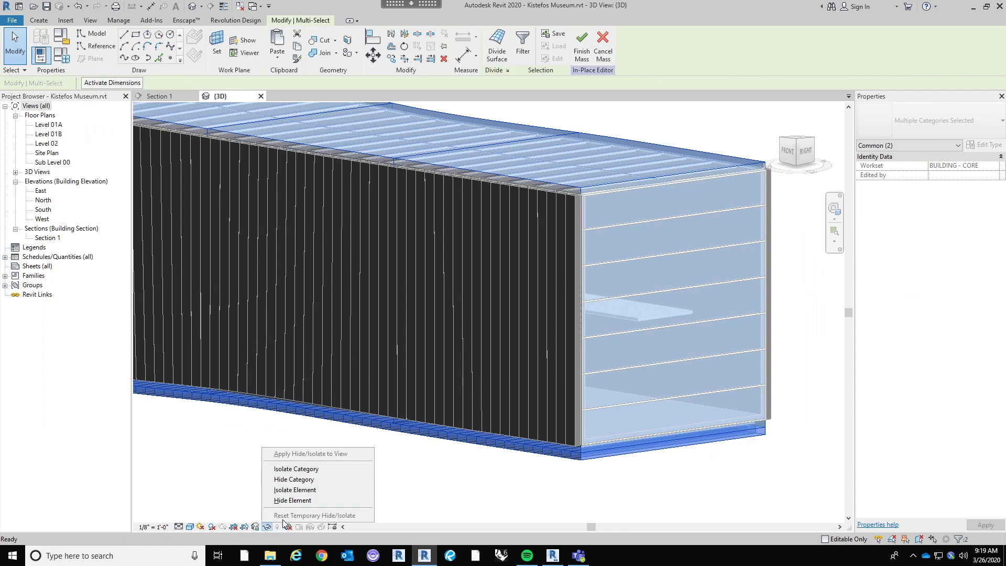
left_click(299, 487)
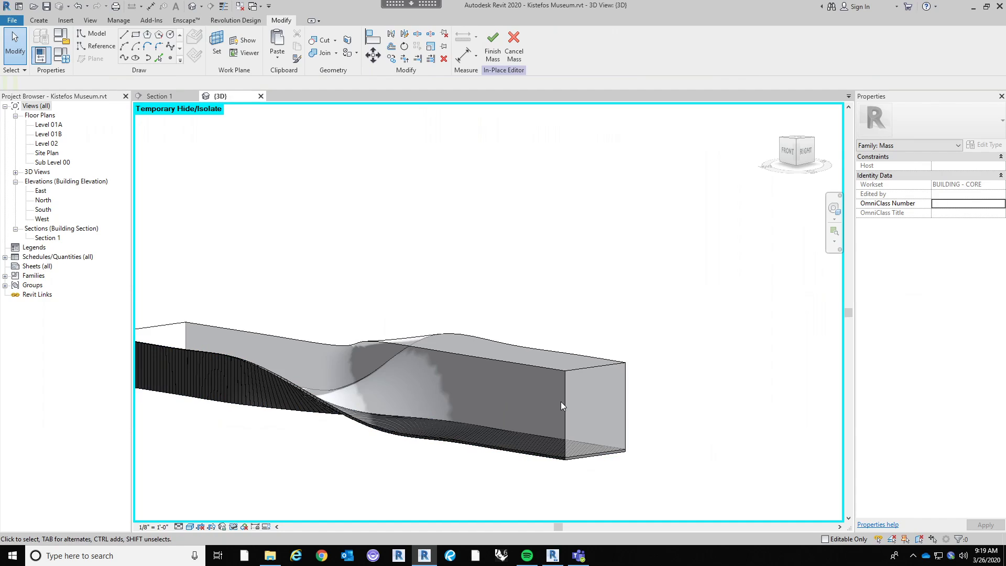
Edit the form's tall-end profile, offsetting its horizontal edges 1' 0" inward and its vertical edges 1' 0" outward, and finish the profile.
left_click(563, 401)
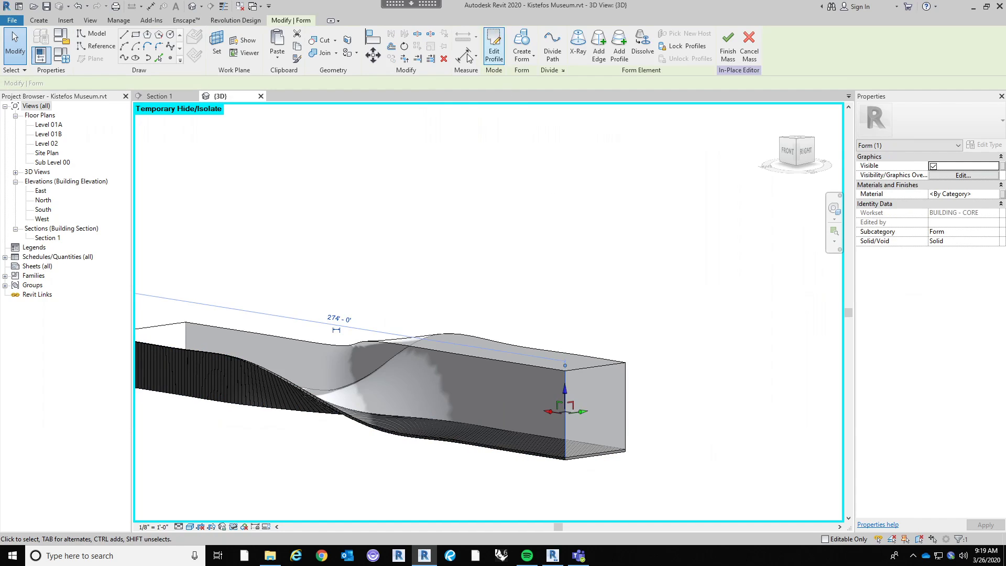
left_click(494, 50)
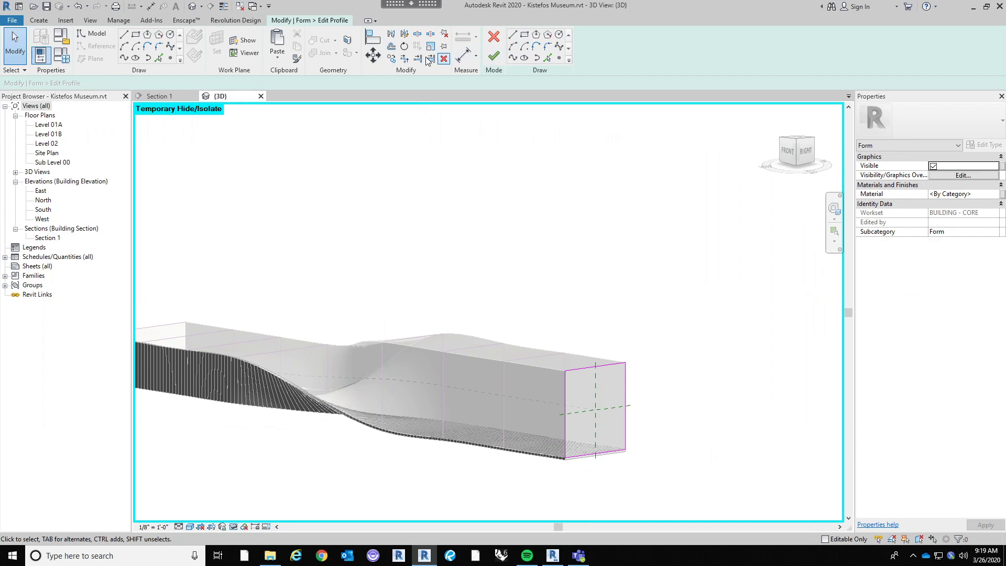
left_click(392, 46)
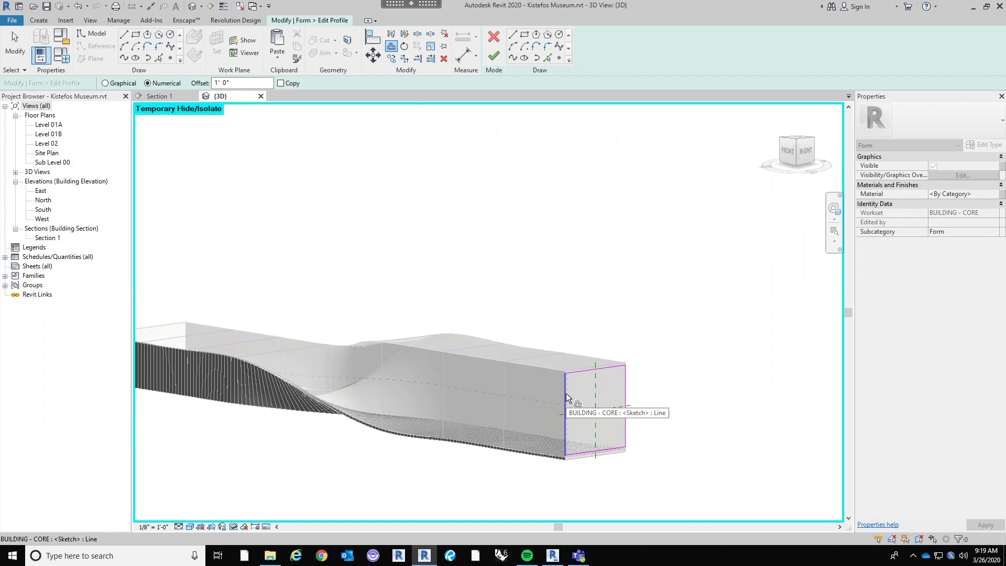
scroll(628, 383, "up", 3)
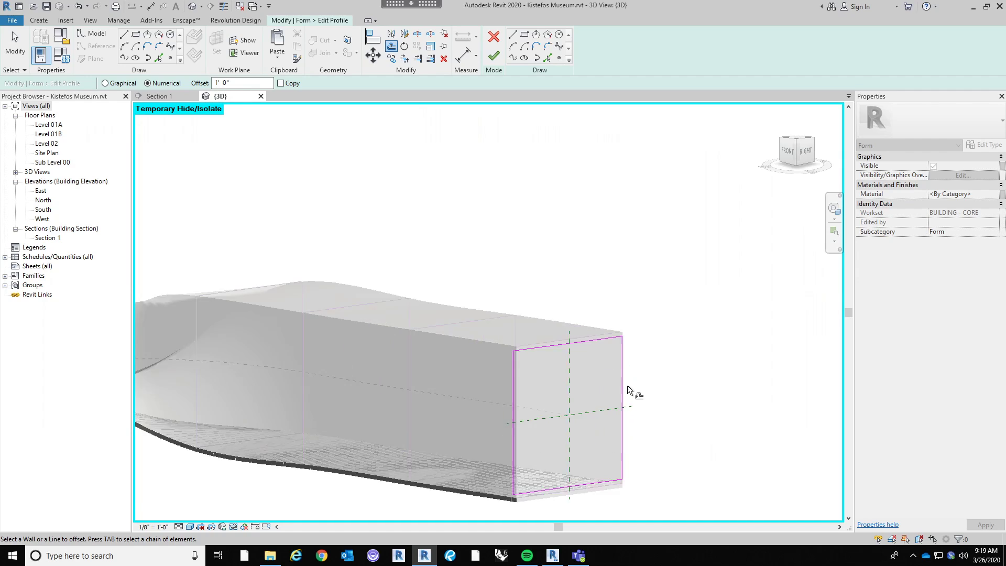
scroll(627, 388, "up", 2)
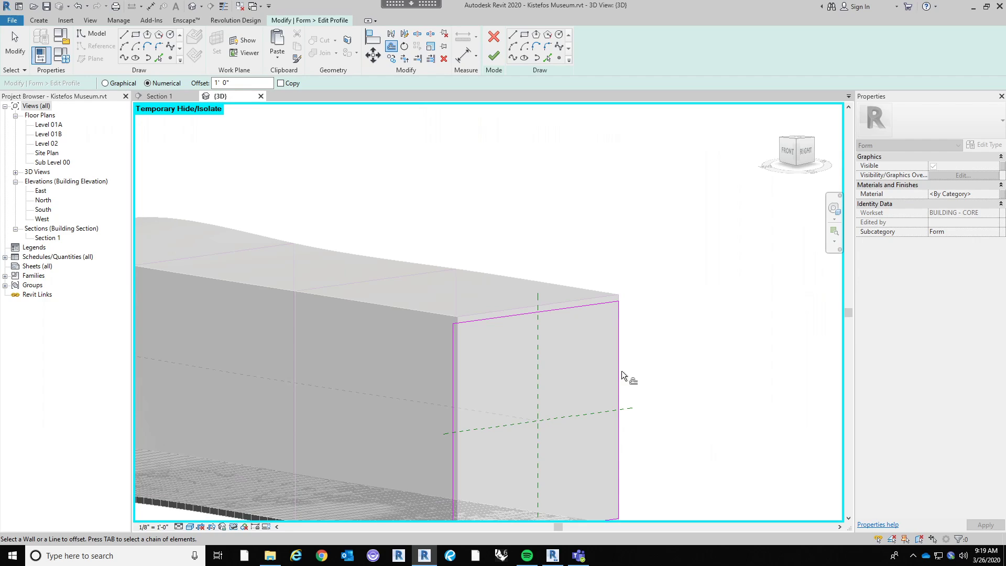
left_click(494, 60)
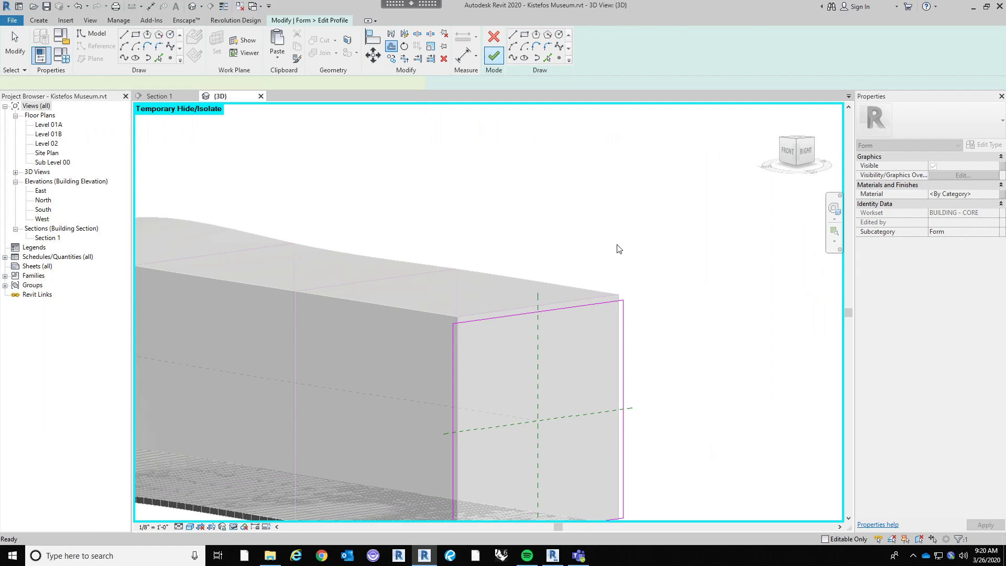
scroll(701, 280, "down", 2)
left_click(701, 293)
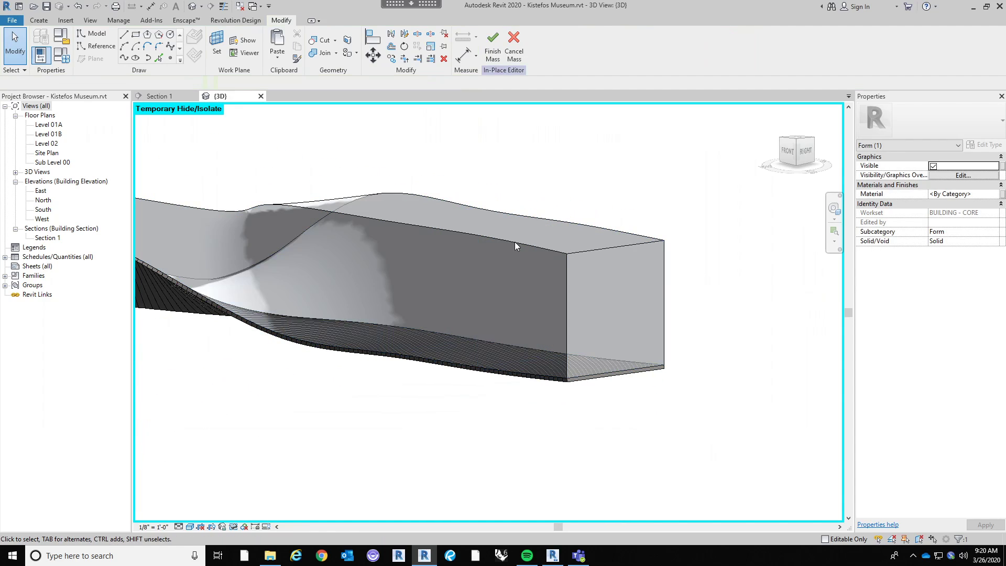
Offset the first intermediate profile behind the tall end by 1' 0", horizontal edges inward and vertical edges outward, and finish the profile.
left_click(489, 234)
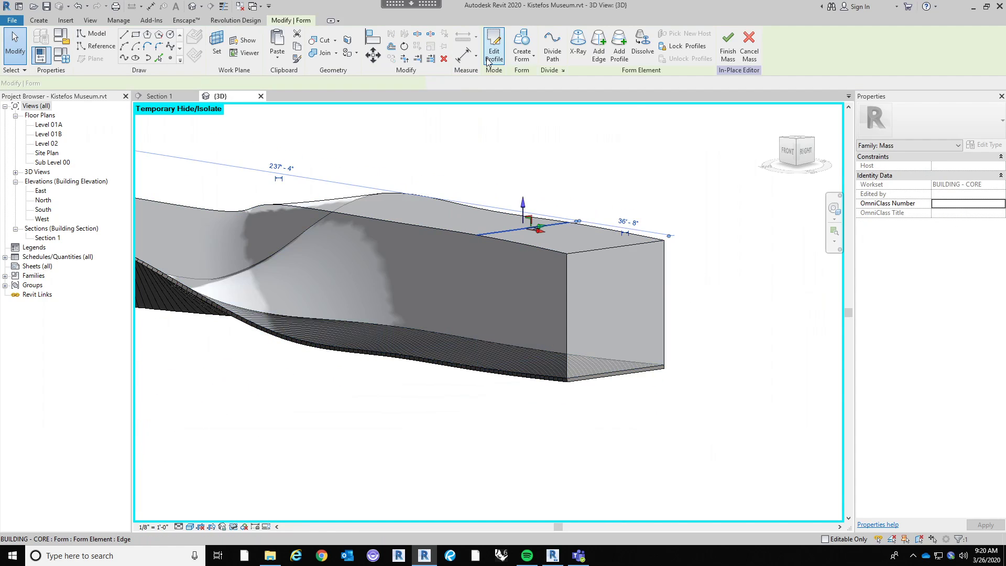
double_click(487, 236)
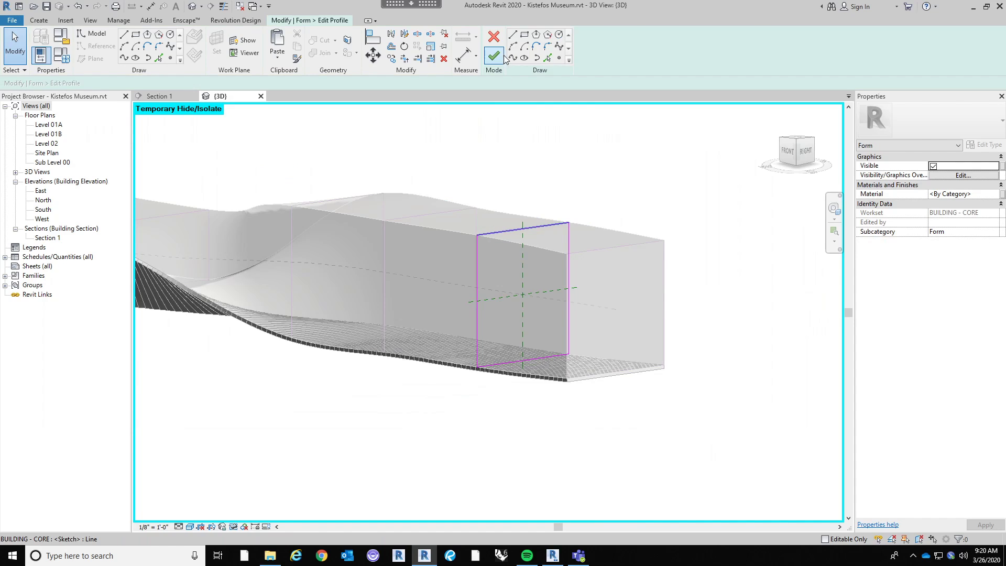
key("o")
key("f")
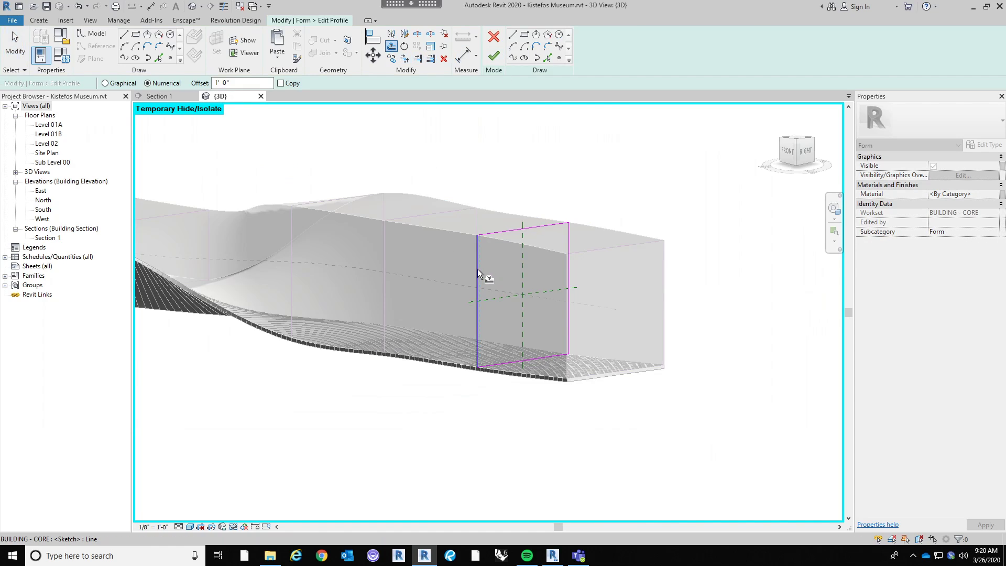
scroll(577, 226, "up", 4)
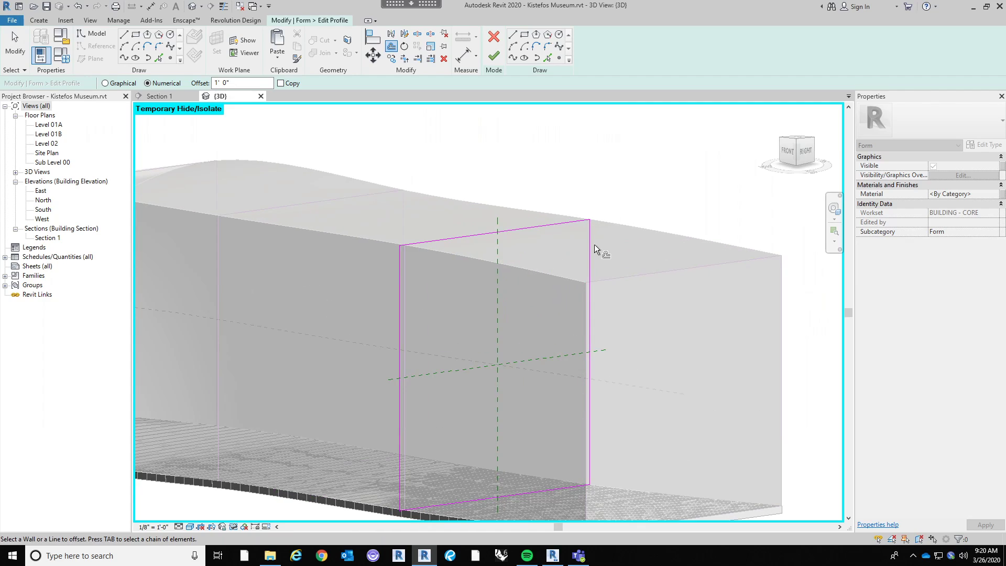
left_click(593, 244)
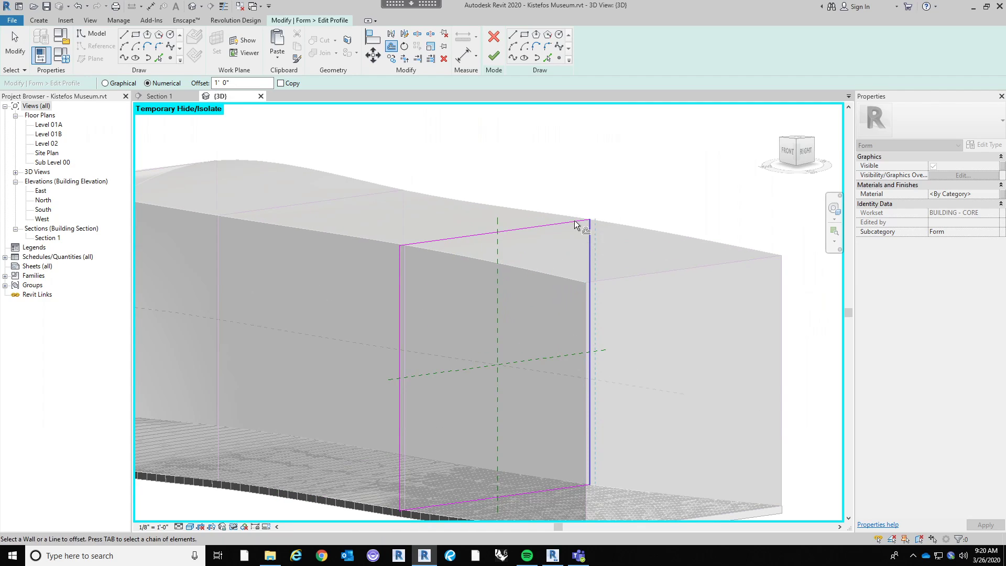
middle_click_drag(561, 432, 540, 455, "shift")
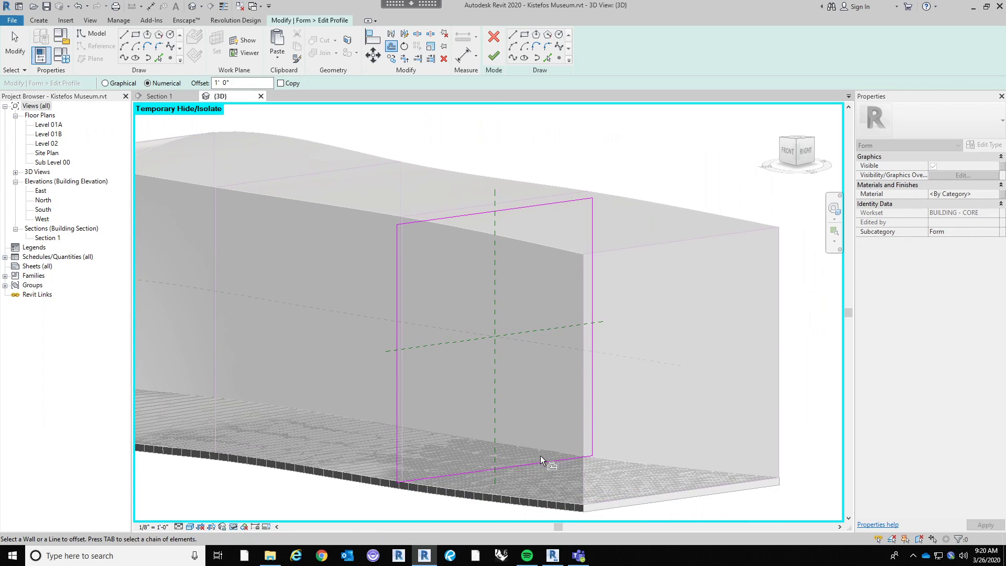
left_click(539, 458)
left_click(493, 59)
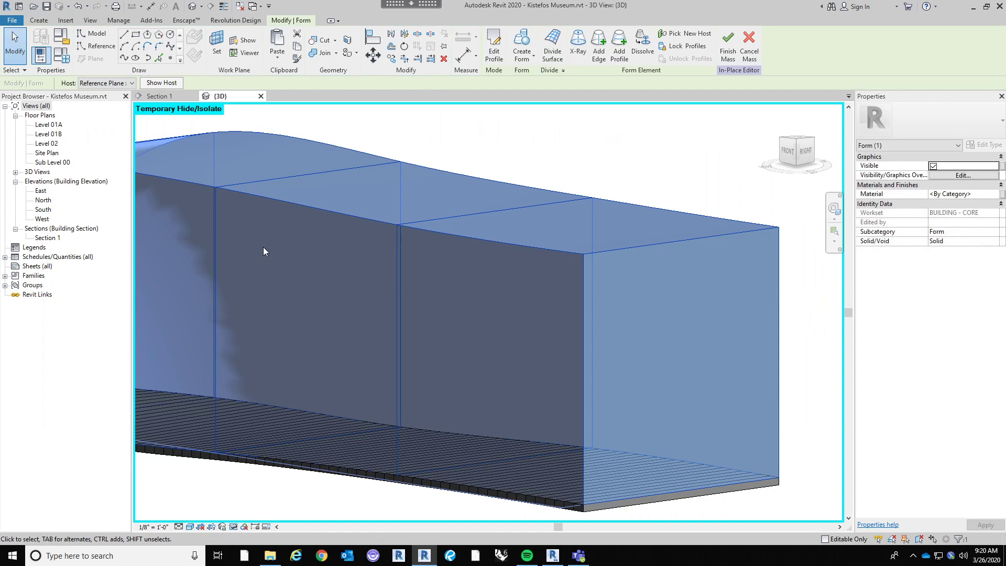
Reshape the second intermediate profile from the tall end with 1' 0" offsets, horizontal edges inward and vertical edges outward, and finish it.
middle_click_drag(263, 247, 384, 281)
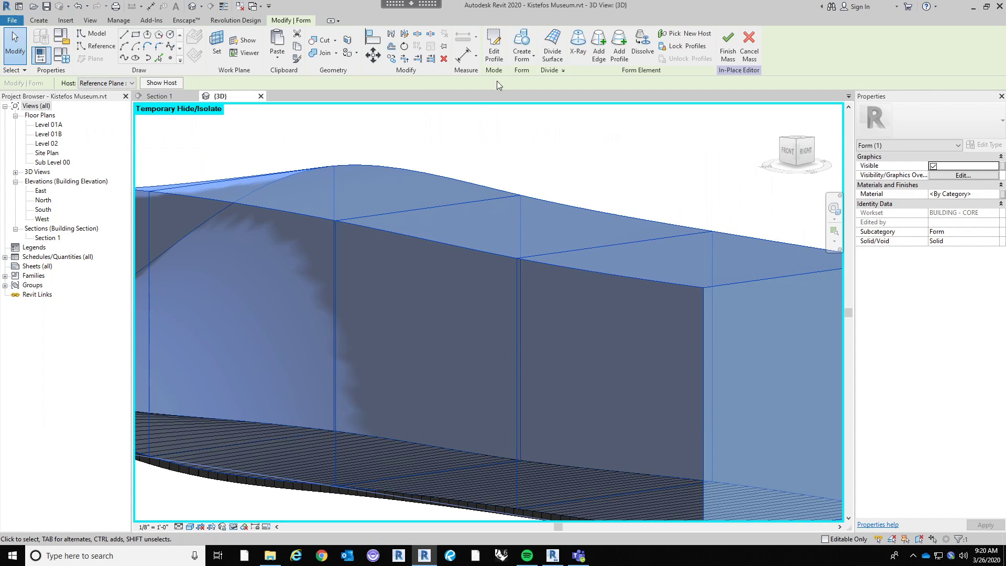
left_click(469, 162)
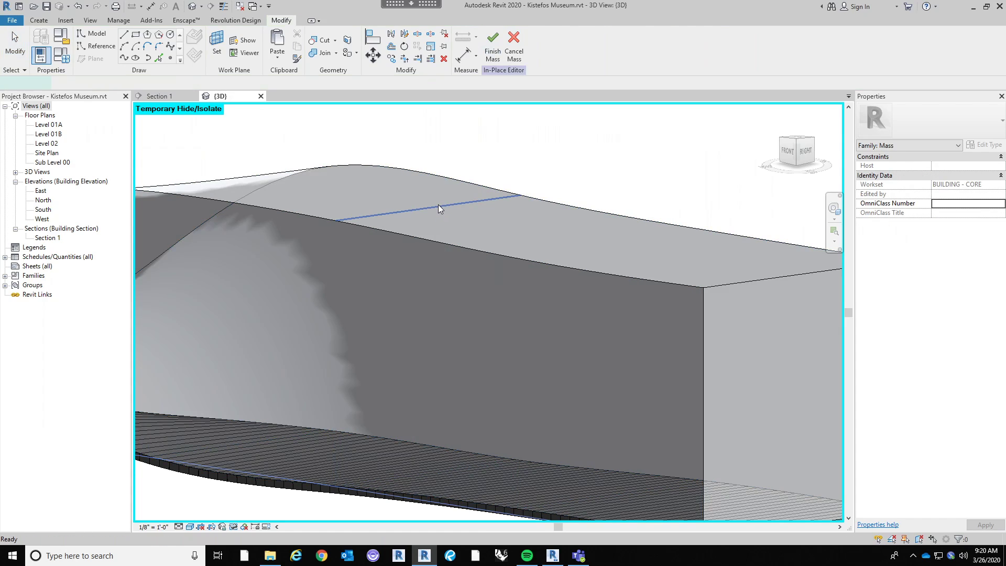
double_click(438, 204)
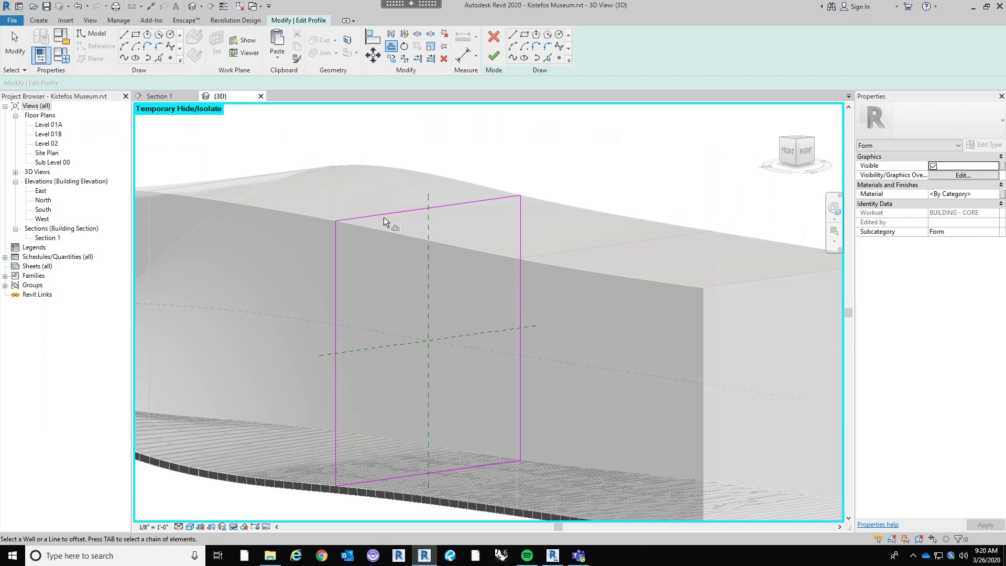
left_click(384, 215)
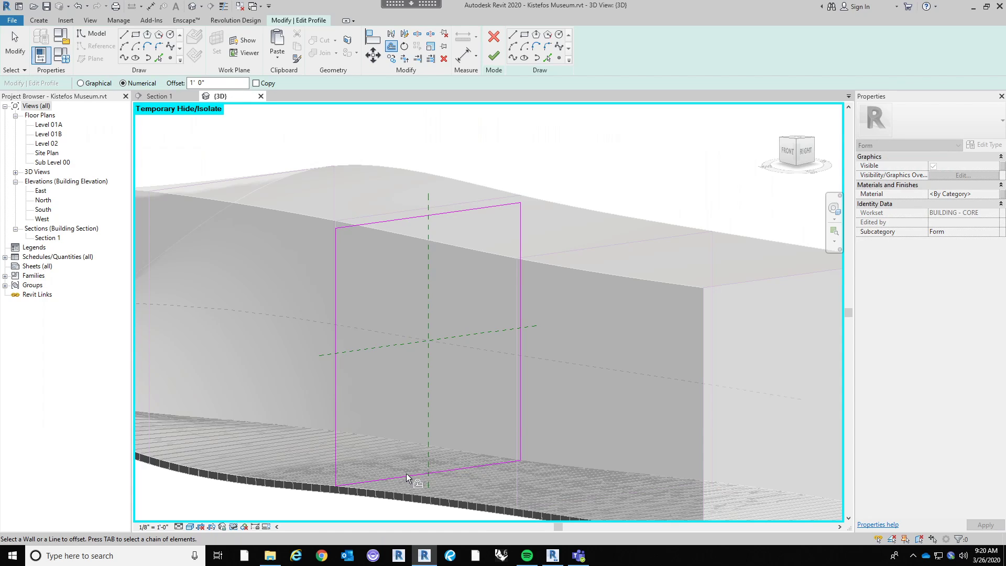
left_click(392, 464)
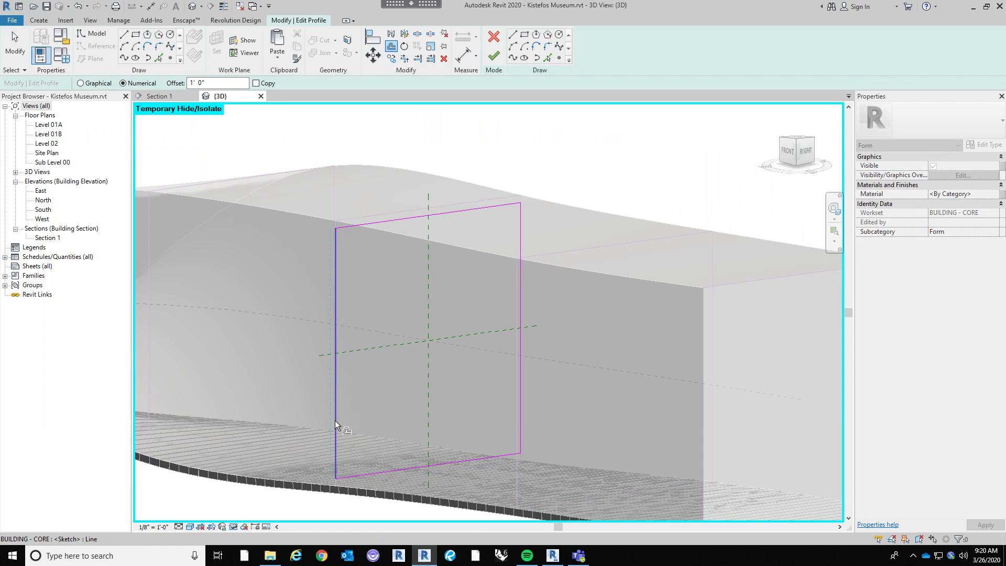
left_click(335, 420)
left_click(521, 377)
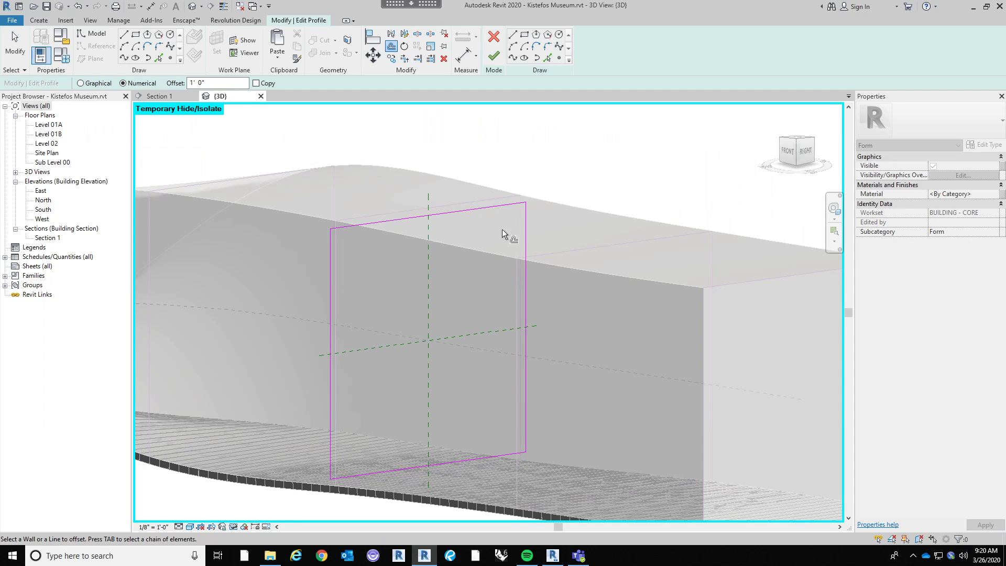
left_click(490, 60)
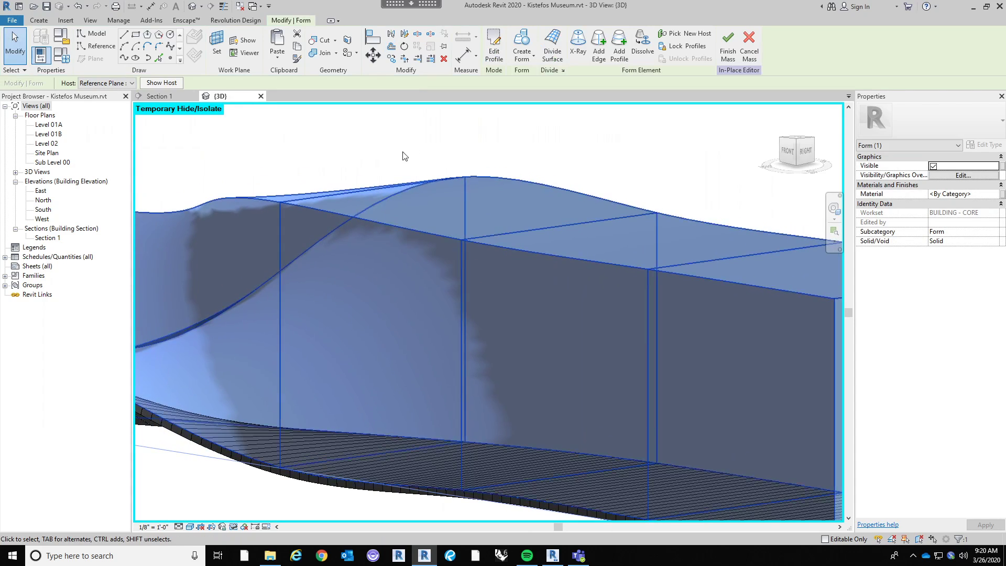
Offset the third intermediate profile from the tall end by 1' 0", horizontal edges inward and vertical edges outward, finishing the profile and mass.
key("Escape")
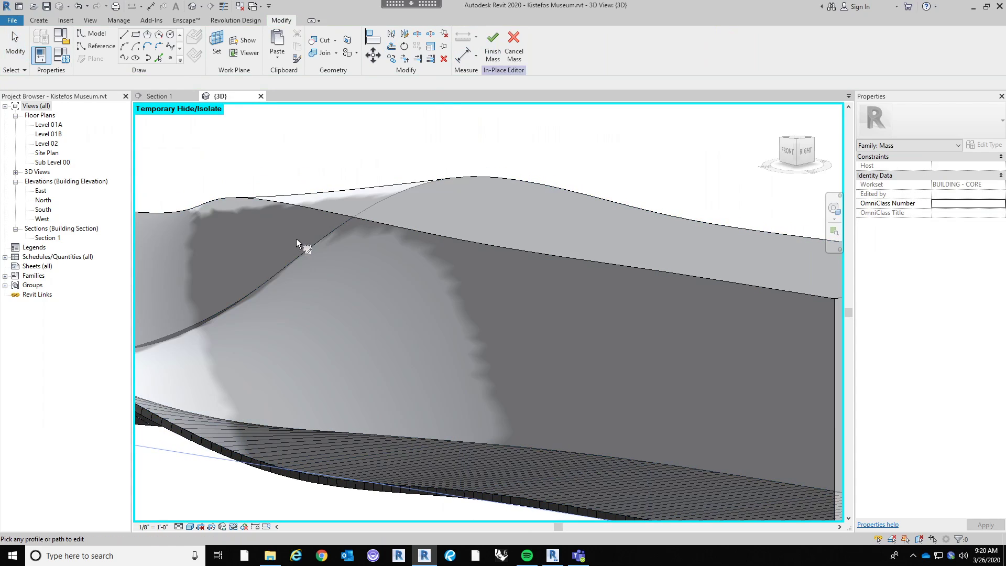
double_click(280, 235)
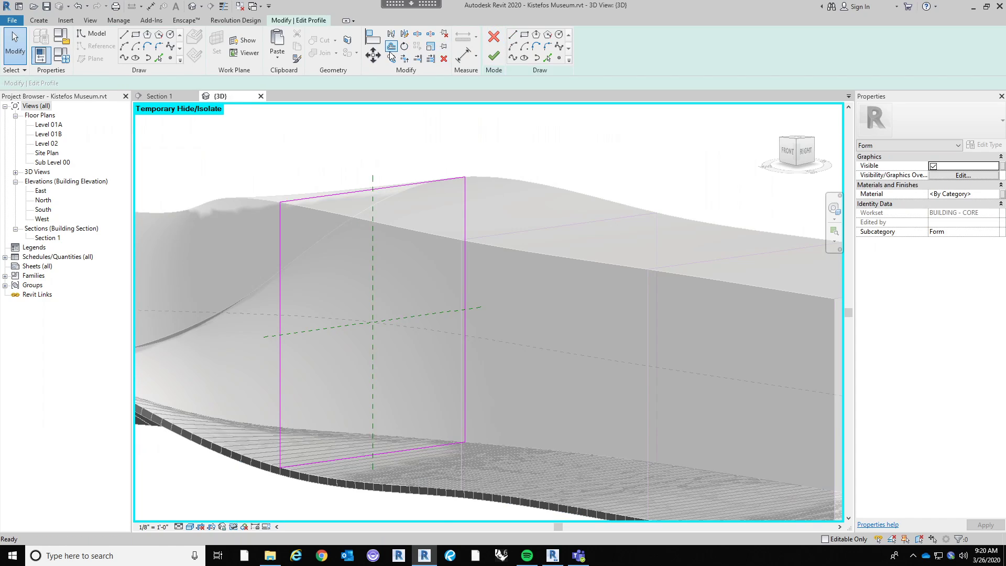
left_click(349, 191)
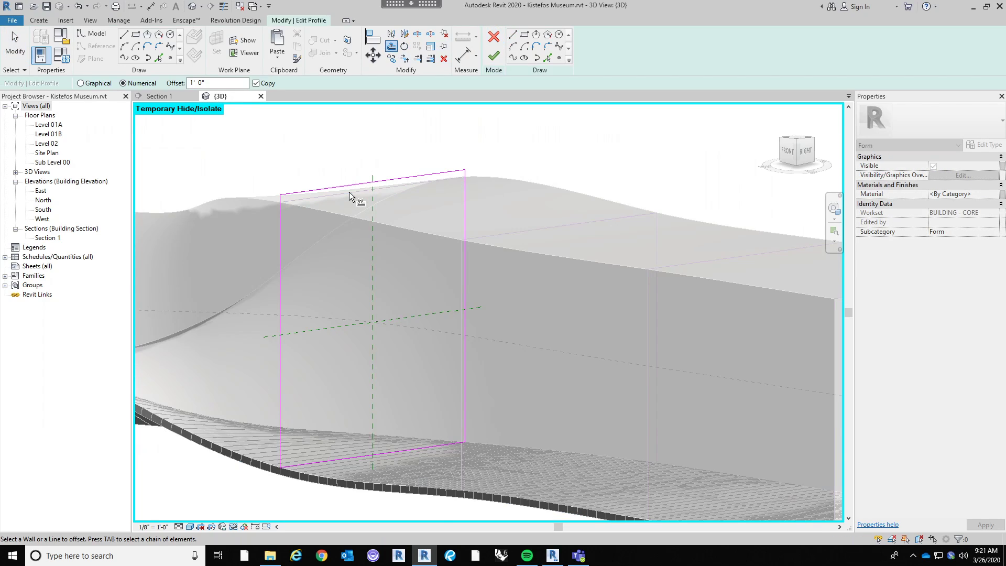
key("Escape")
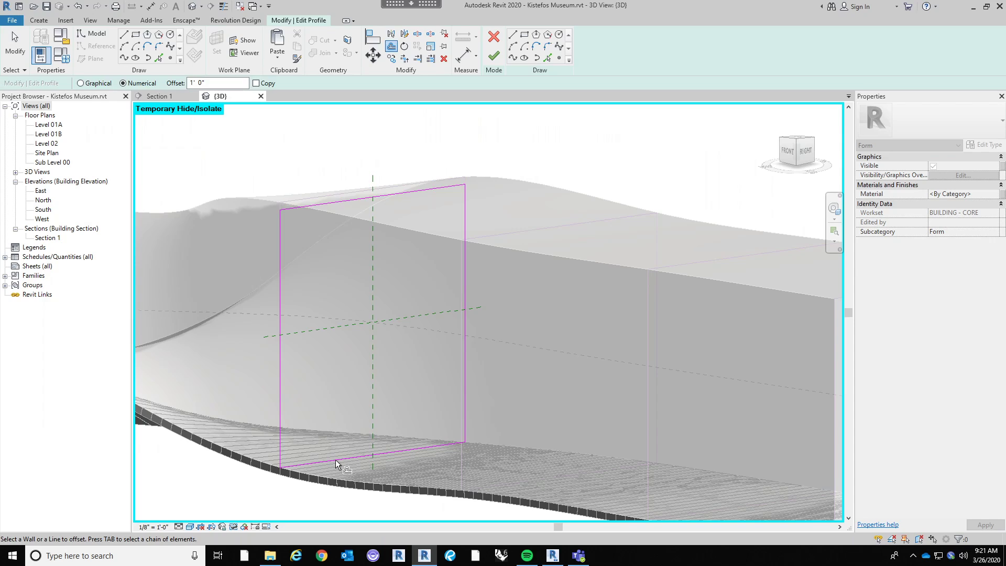
left_click(296, 444)
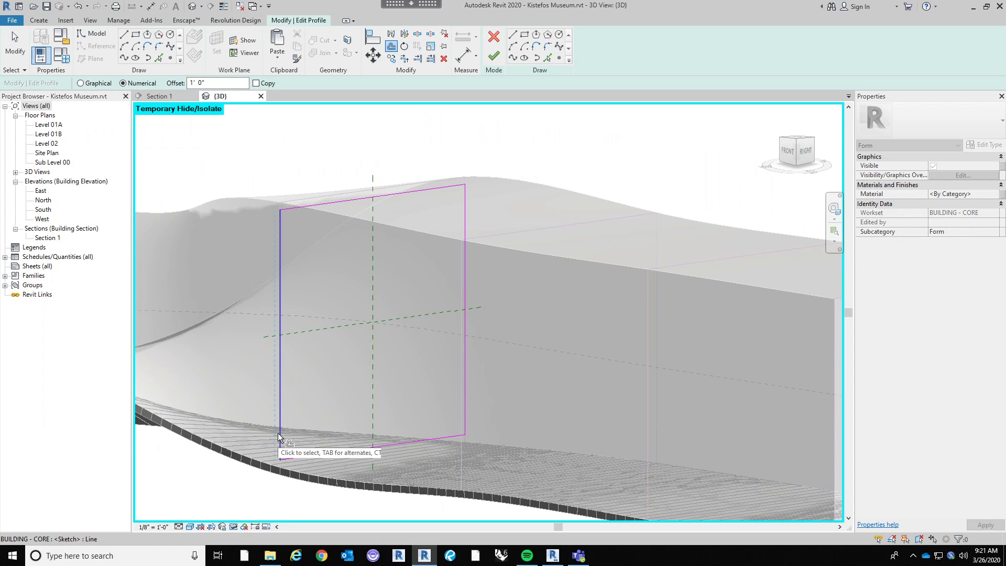
left_click(277, 432)
left_click(467, 402)
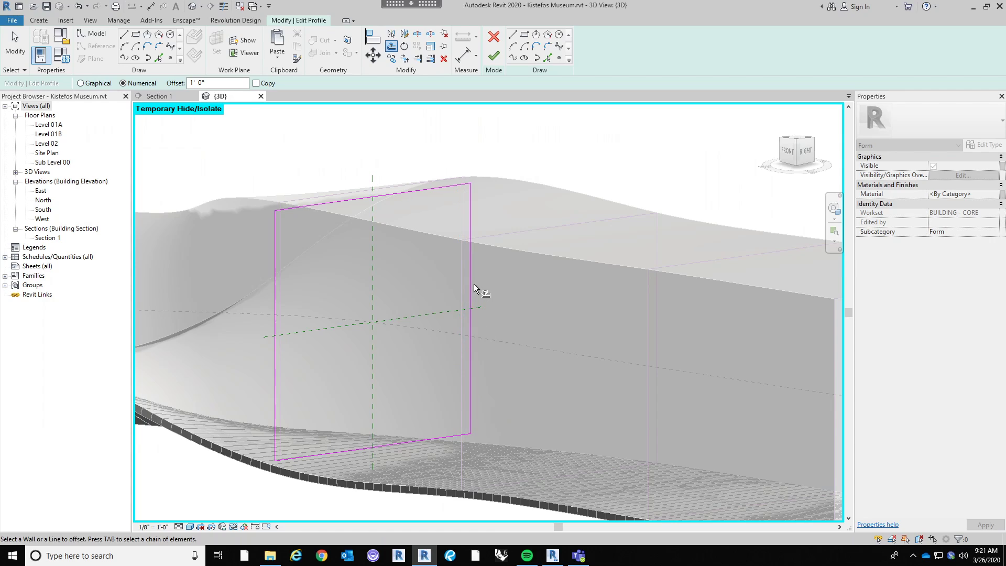
left_click(493, 56)
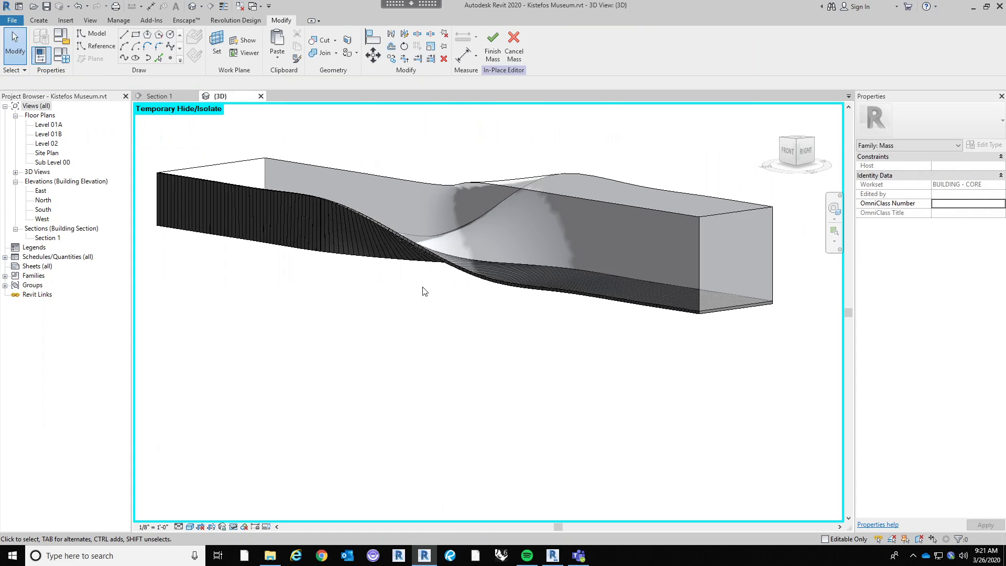
middle_click_drag(424, 291, 462, 337)
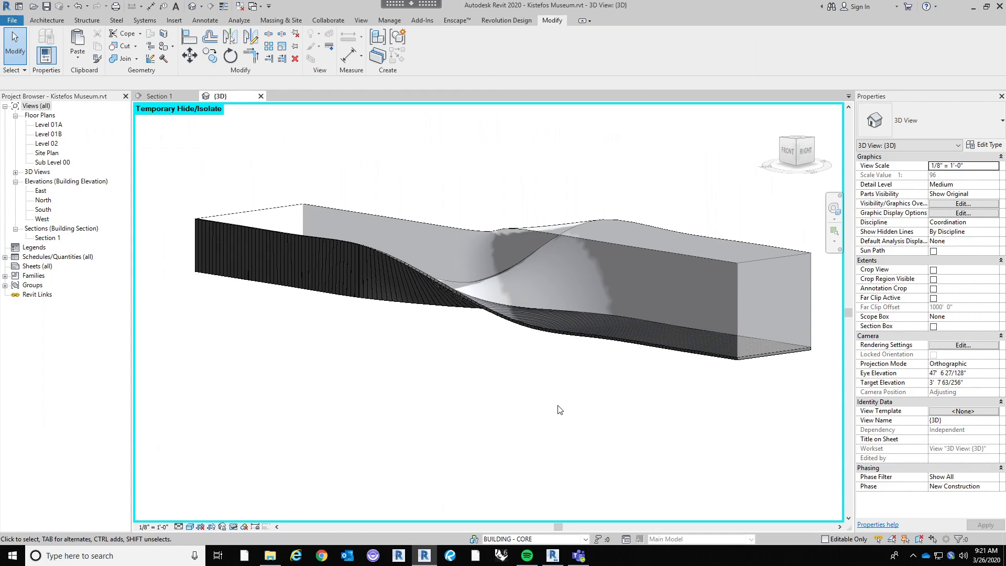
middle_click_drag(560, 410, 472, 429)
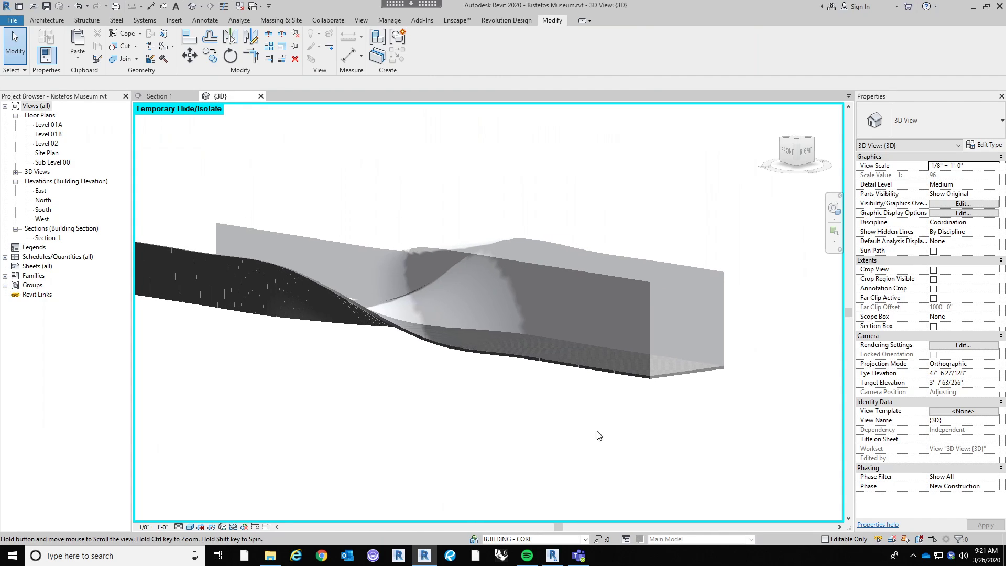
Reopen the metal-panel mass for in-place editing, turn off its solid form's visibility, finish the mass and dismiss the save reminder.
left_click(726, 291)
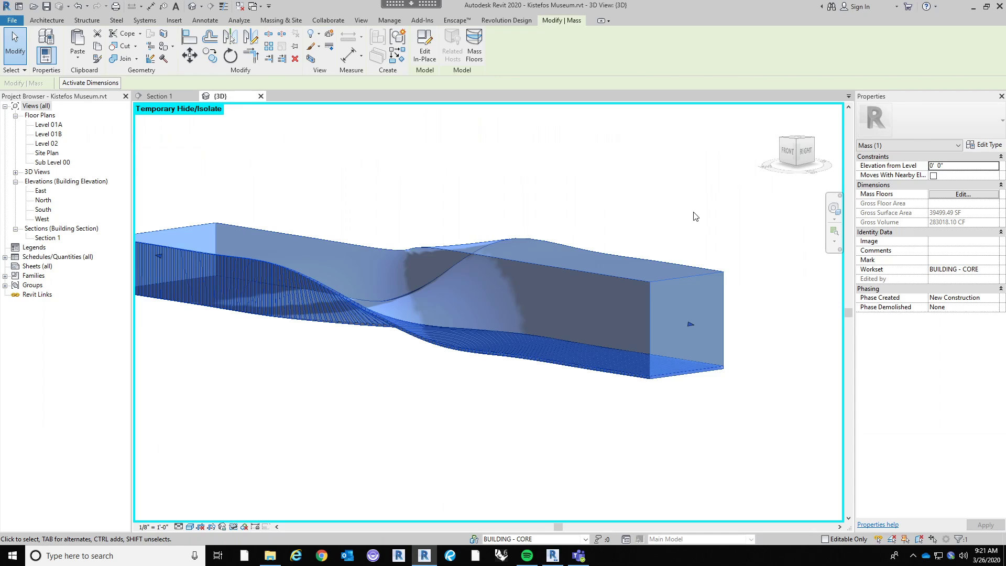
middle_click_drag(696, 216, 658, 242)
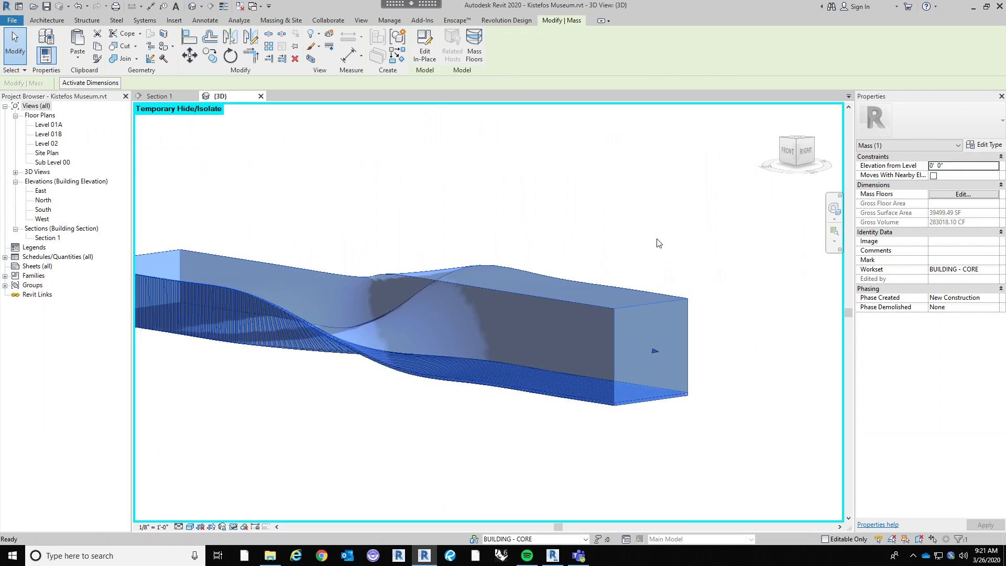
left_click(623, 236)
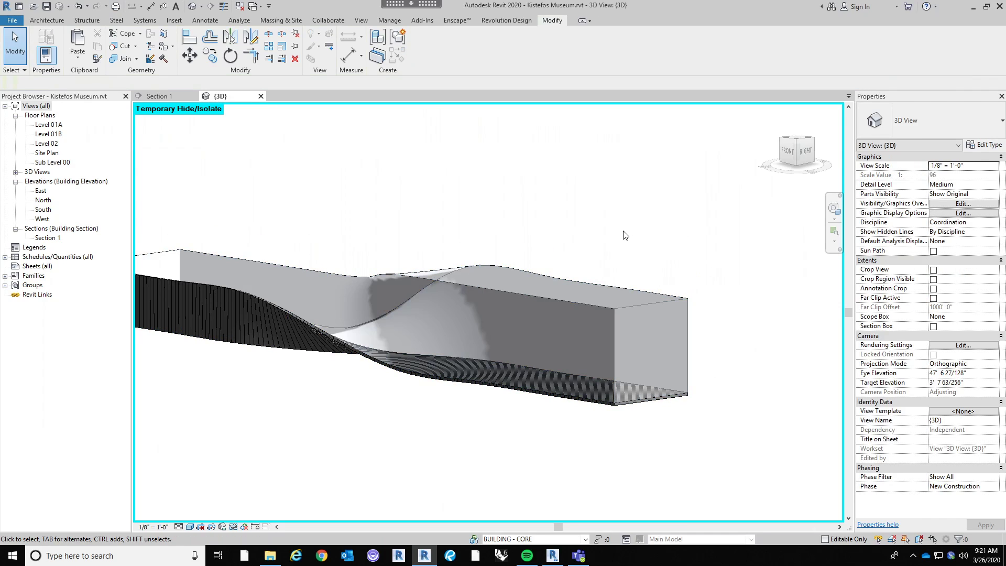
left_click(630, 317)
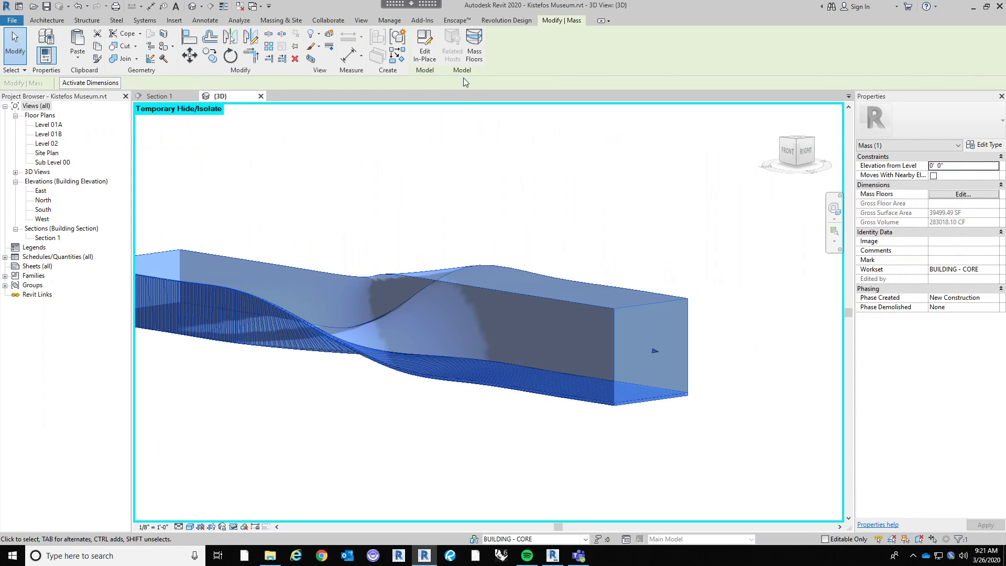
left_click(432, 53)
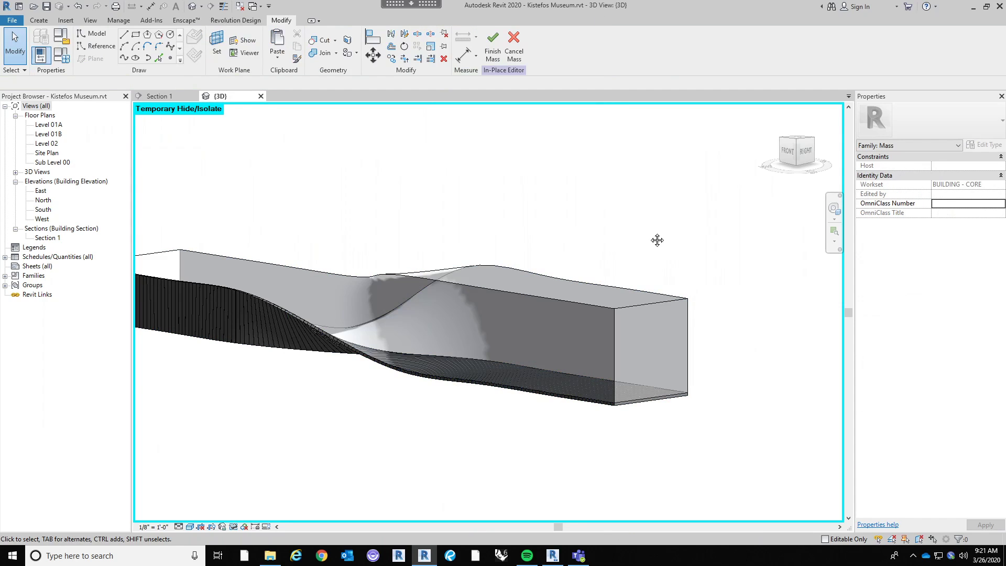
middle_click_drag(656, 238, 690, 367)
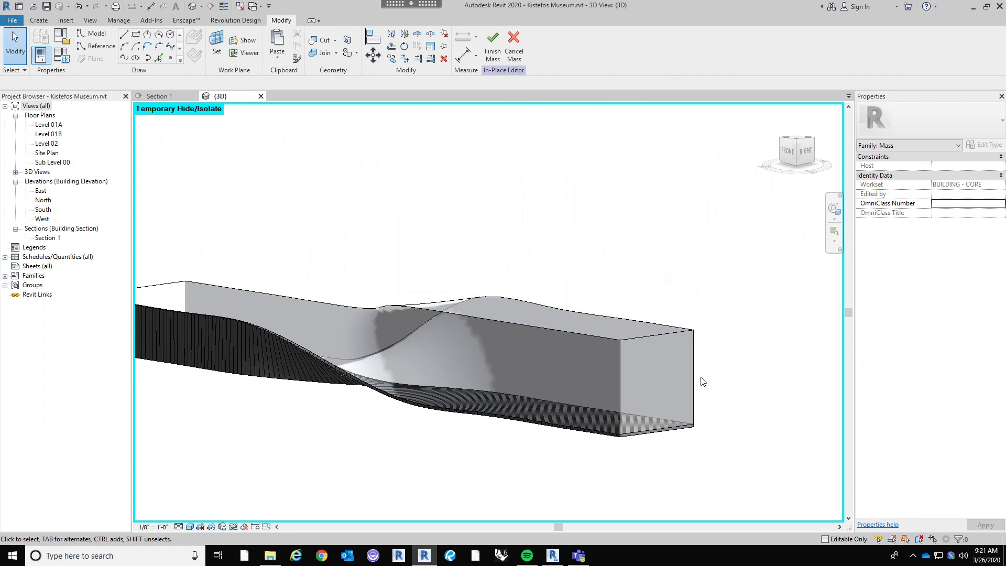
left_click(744, 373)
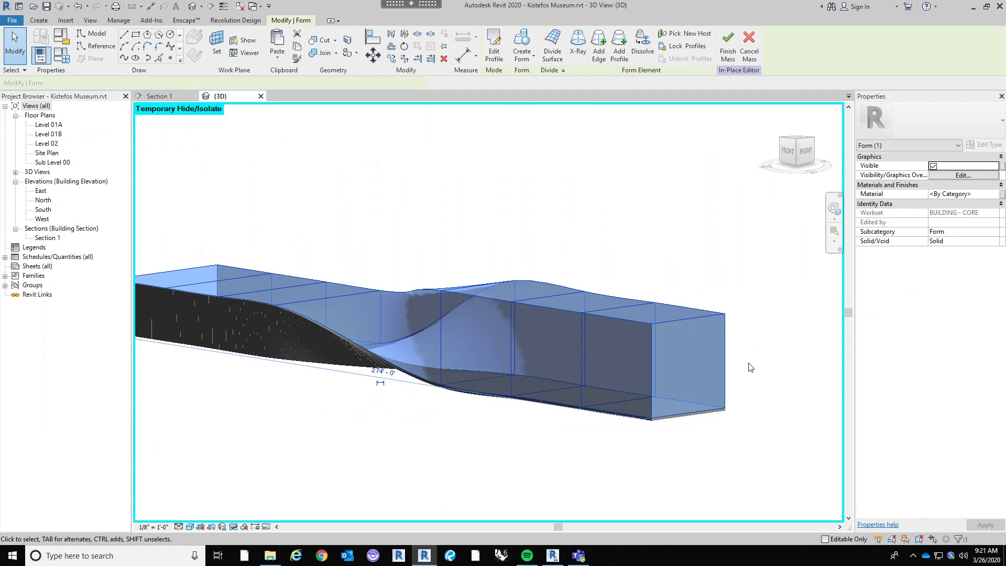
left_click(933, 166)
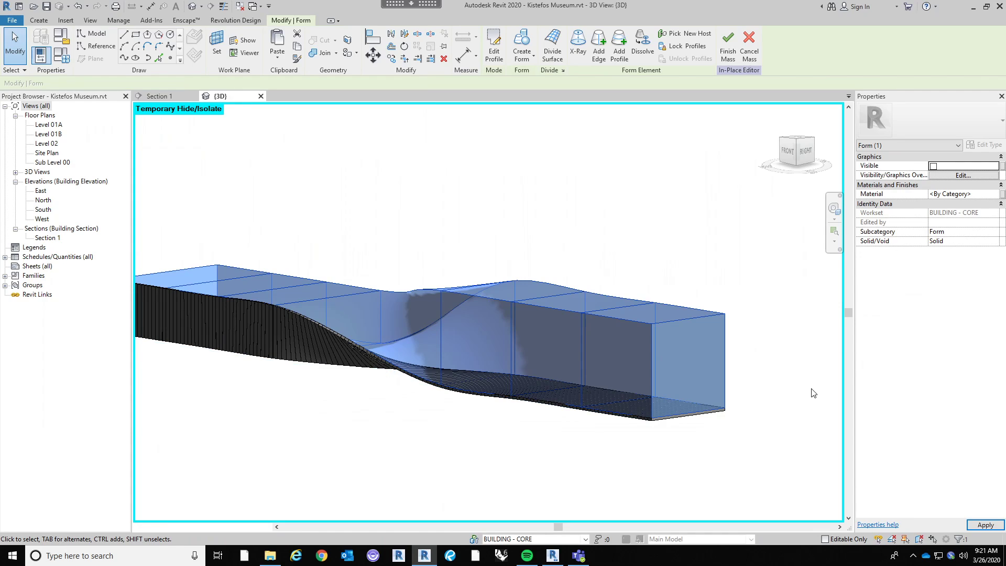
left_click(381, 221)
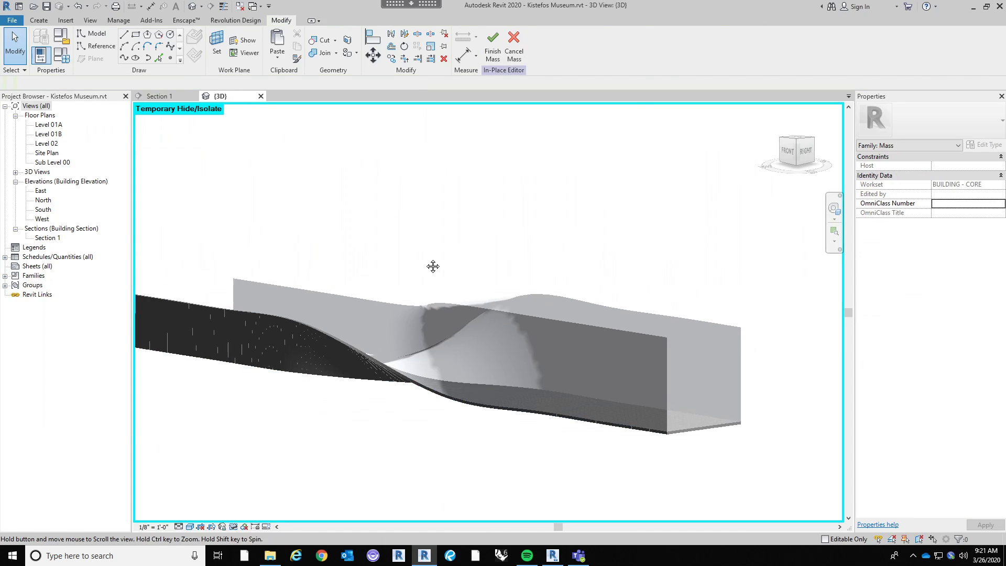
left_click(494, 53)
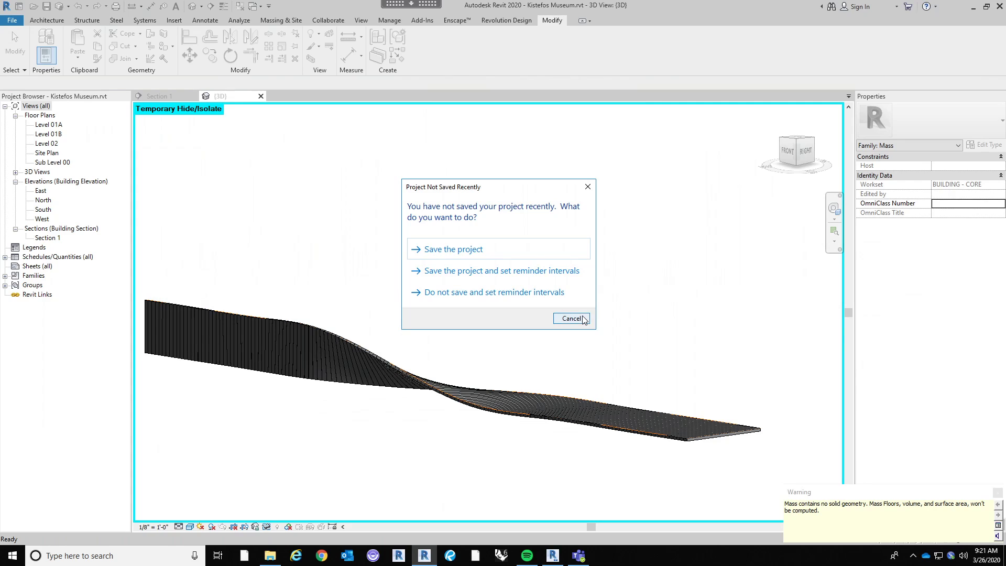
left_click(583, 321)
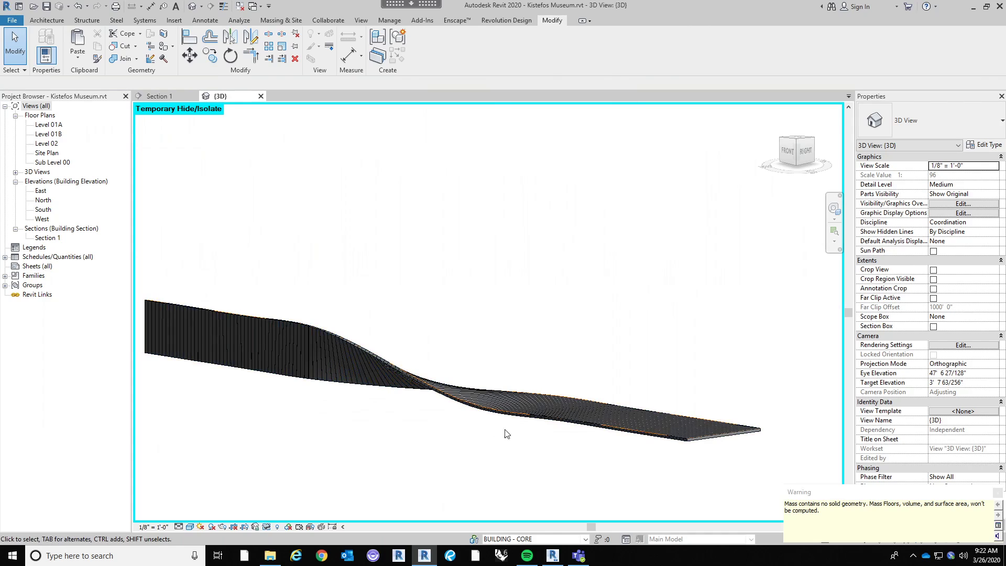
Reopen the mass in place, link the form's visibility to a new instance family parameter named Visible, and finish the mass.
double_click(588, 453)
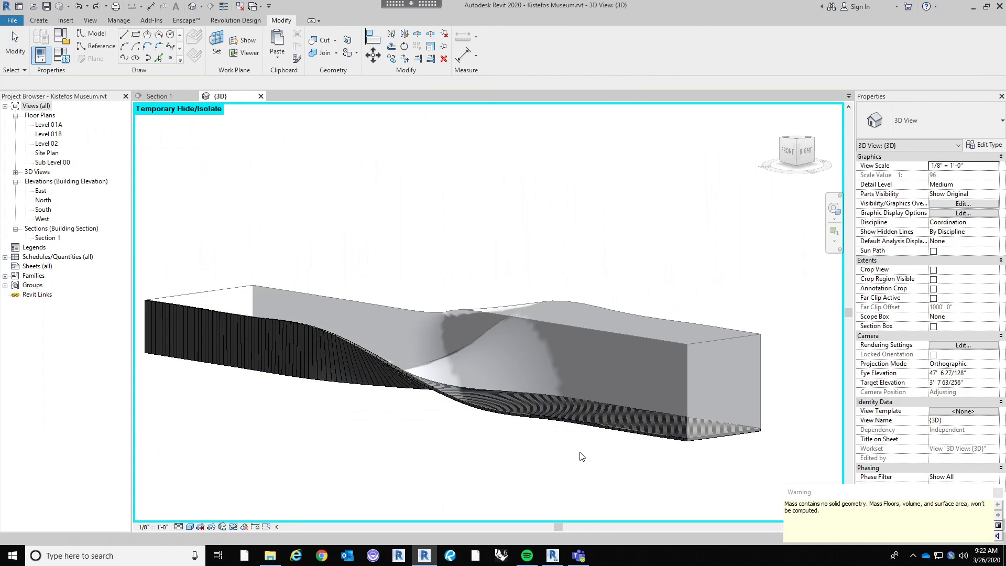
left_click(763, 386)
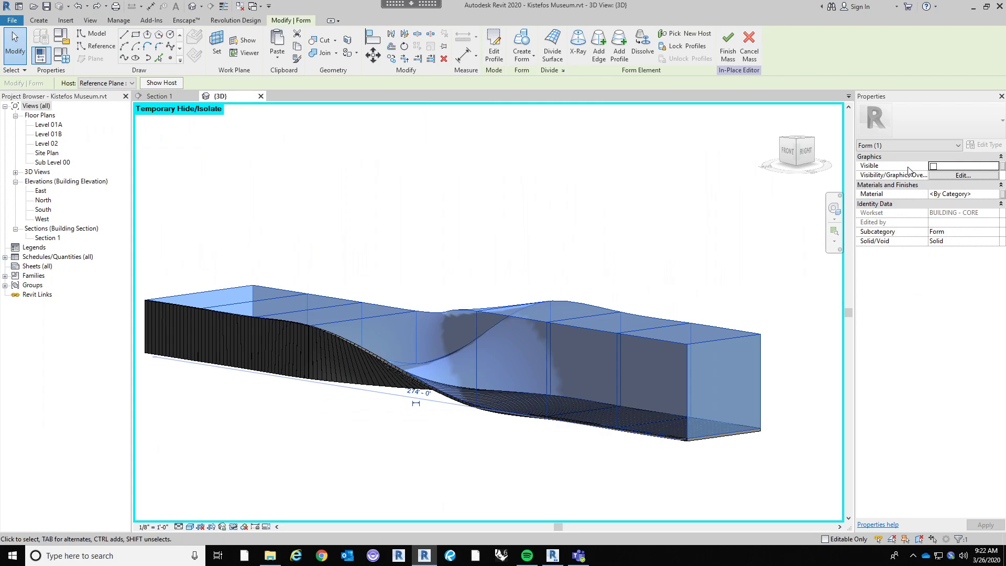
left_click(1002, 168)
left_click(622, 314)
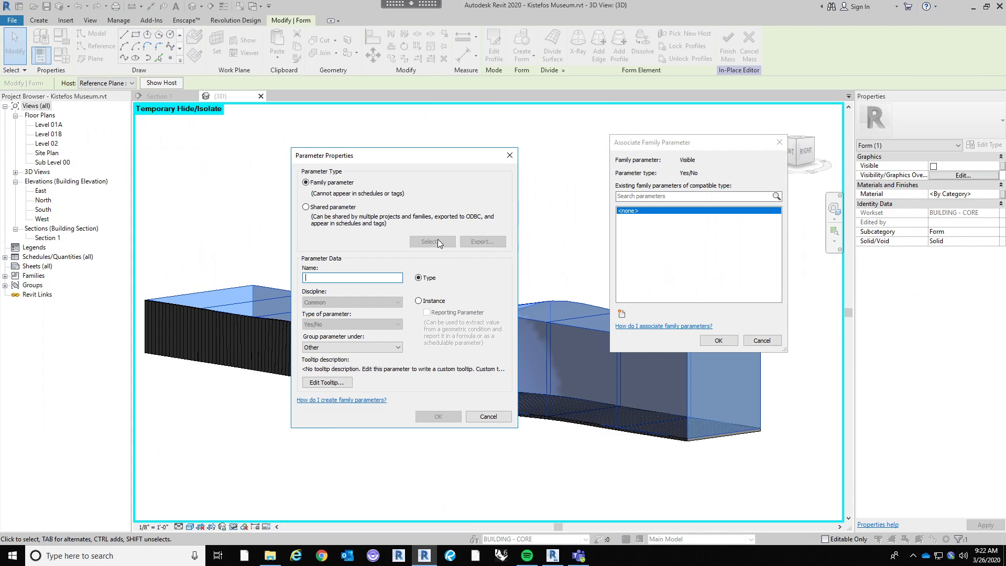
type("Visible")
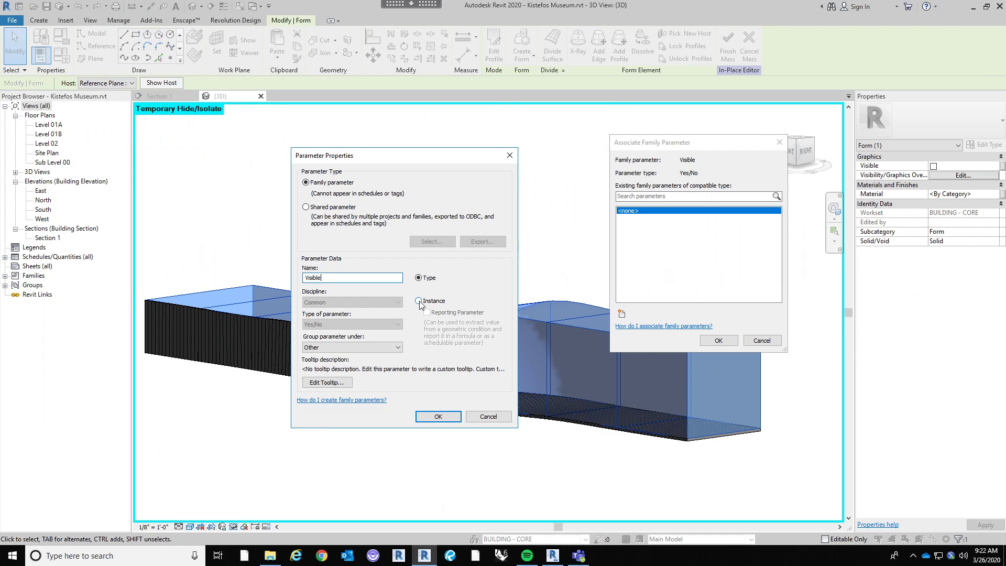
left_click(419, 301)
left_click(438, 417)
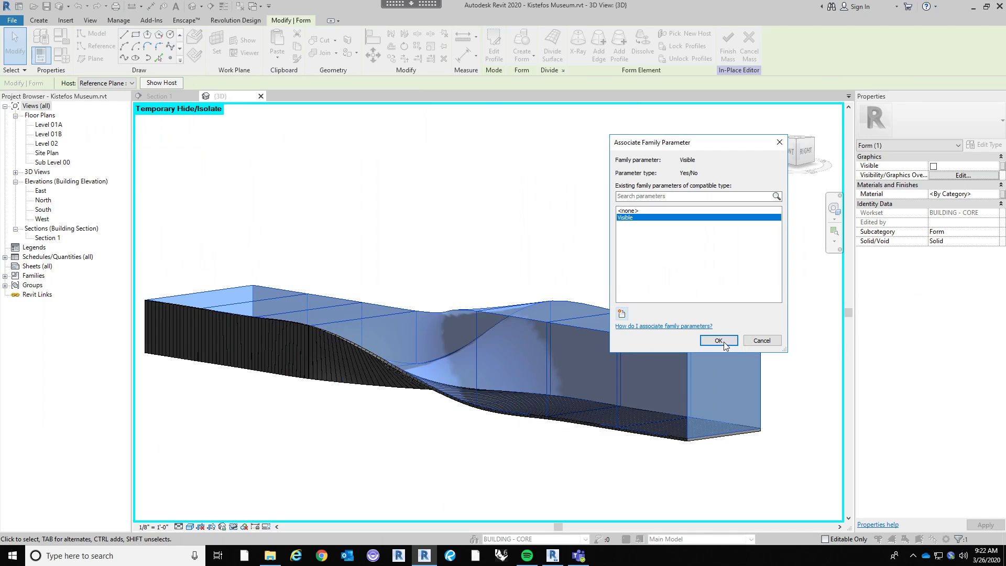
left_click(719, 340)
left_click(612, 236)
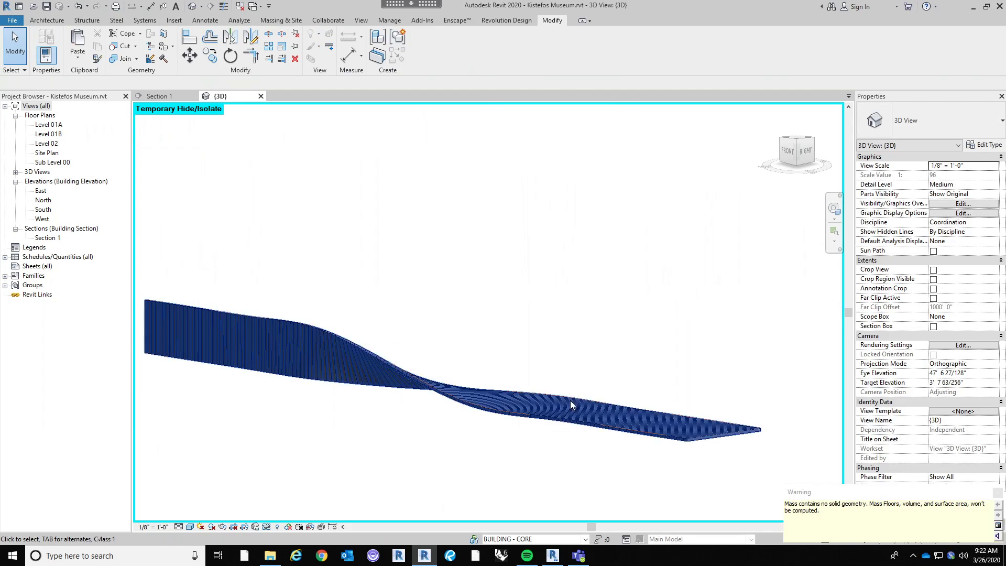
Test the Visible parameter on the metal-panel mass by turning it on and back off.
left_click(515, 444)
left_click(553, 413)
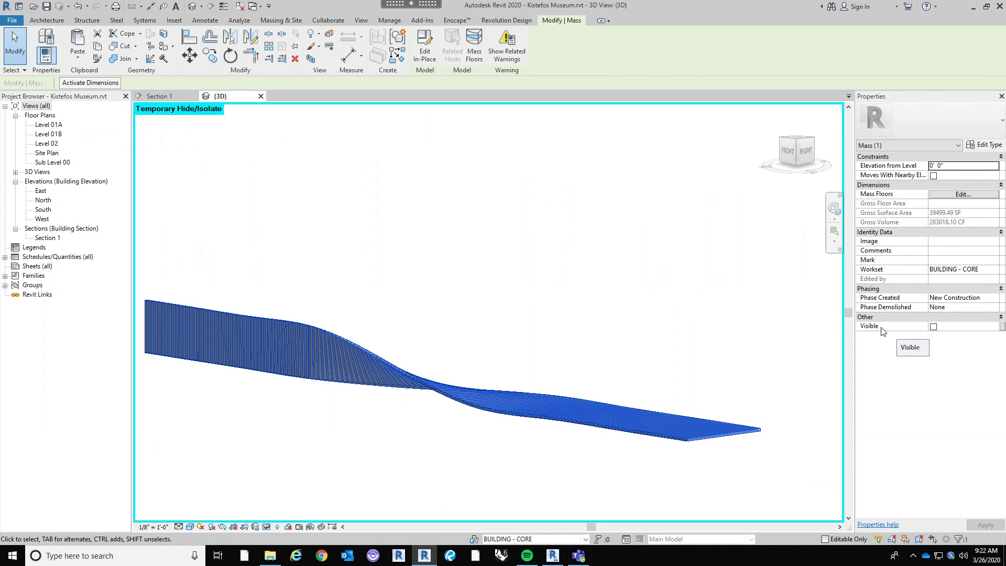
left_click(935, 329)
left_click(933, 327)
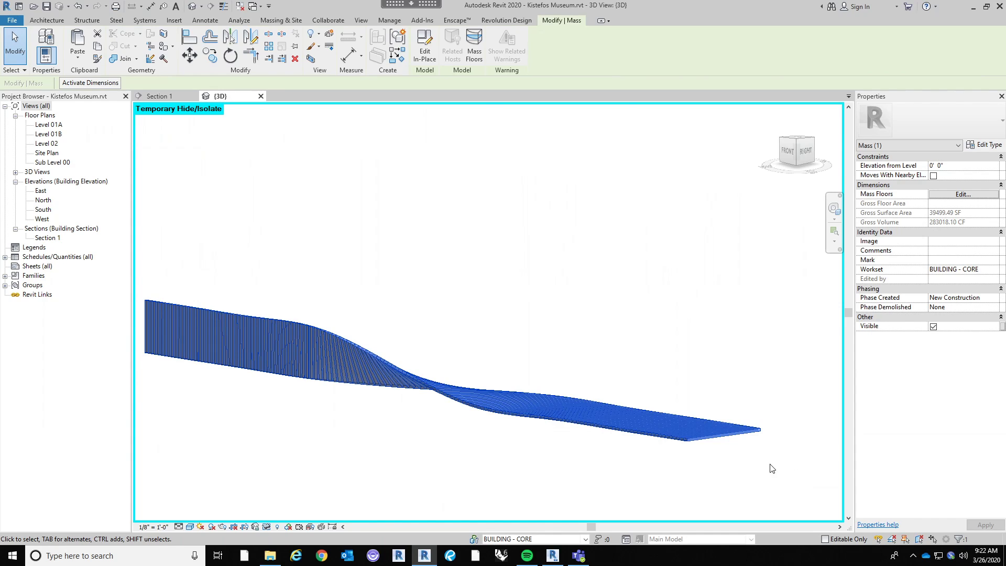
key("Escape")
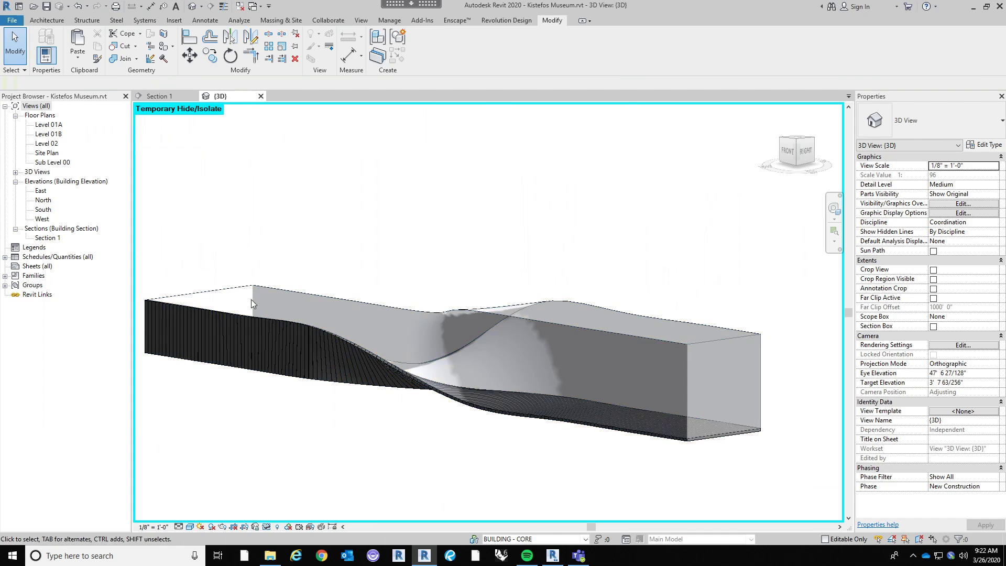
left_click(690, 408)
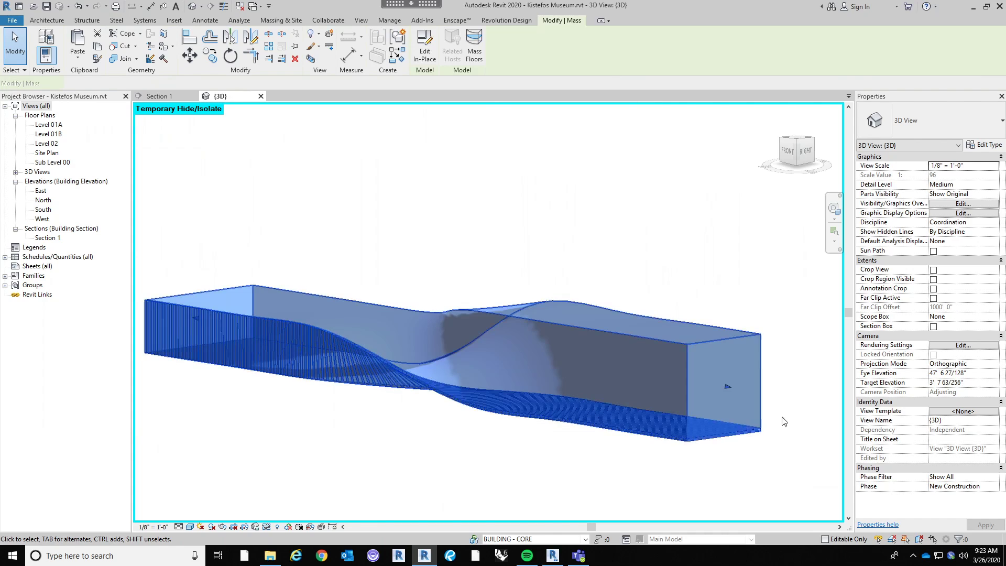
left_click(933, 326)
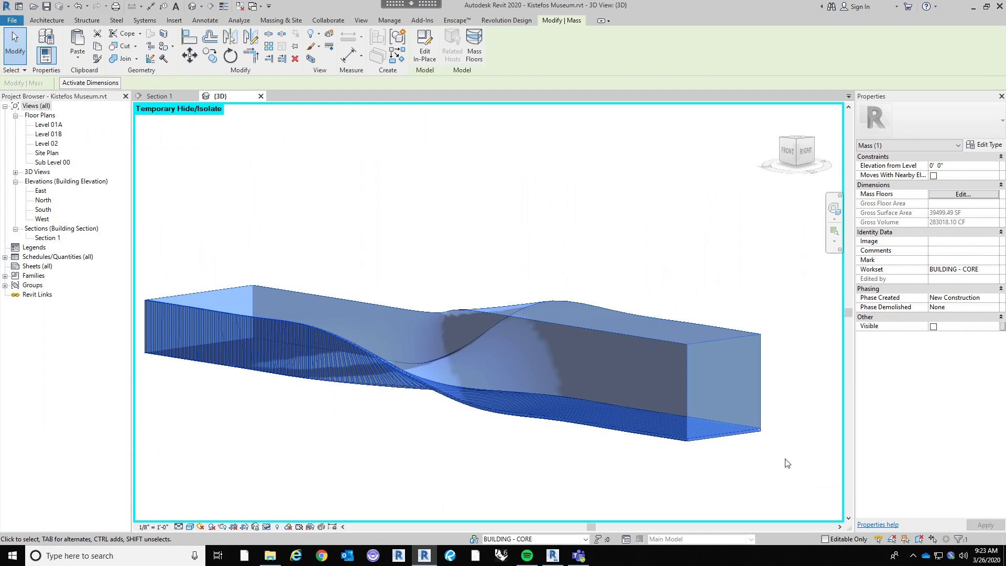
left_click(529, 313)
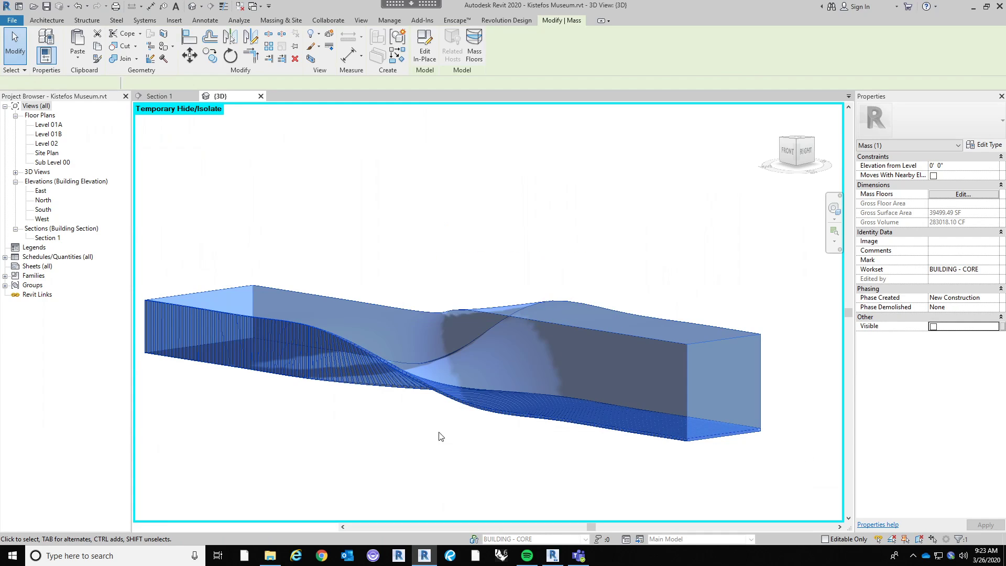
left_click(409, 442)
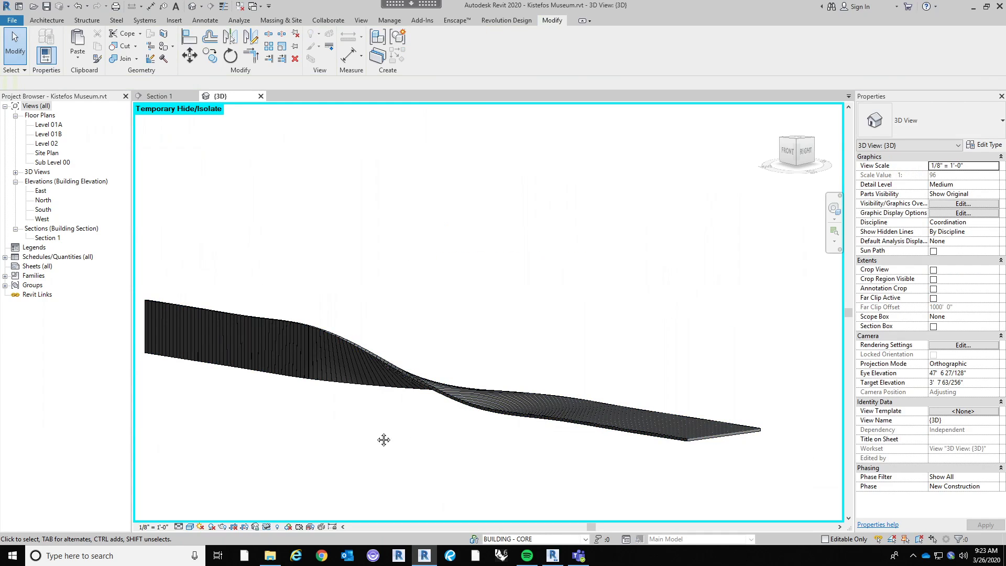
Reset the temporary hide/isolate and inspect the panel edges up close where the building twists.
left_click(277, 526)
left_click(309, 515)
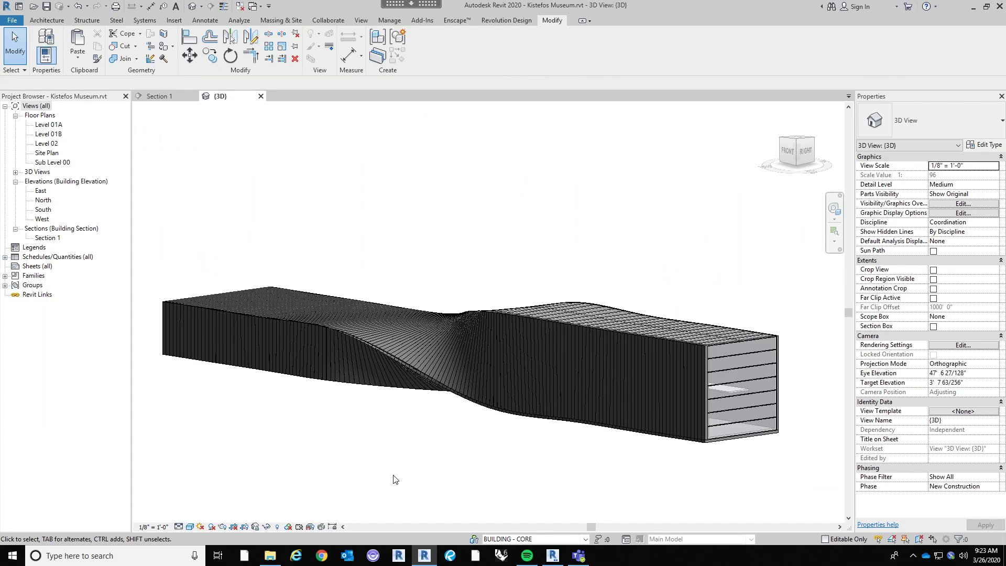
scroll(515, 411, "up", 3)
middle_click_drag(550, 490, 453, 386, "shift")
scroll(345, 345, "up", 5)
scroll(353, 341, "down", 2)
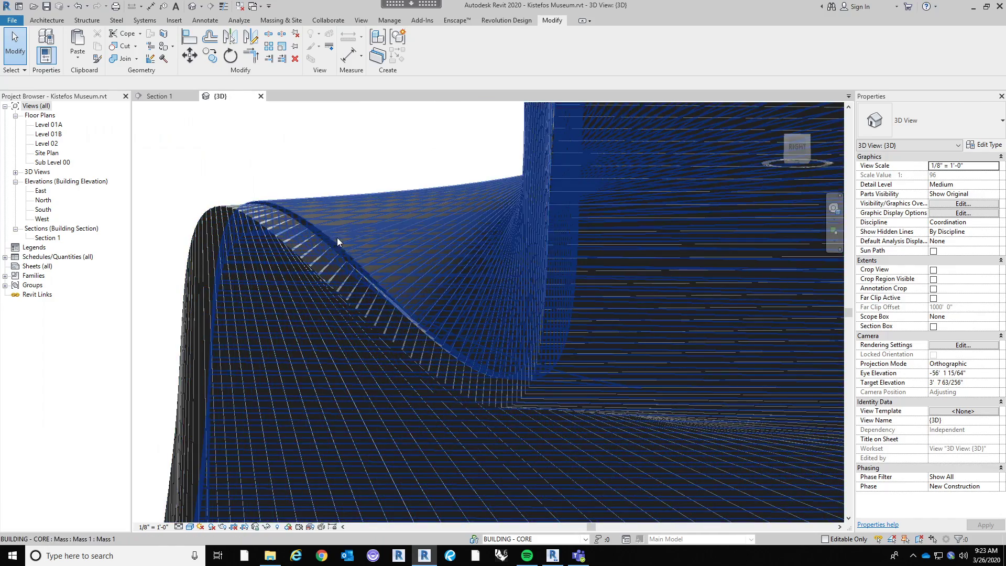
Examine the cladding and glazing around the whole twisted building, including both ends and the curved wall-to-roof glazing.
scroll(335, 227, "down", 6)
middle_click_drag(229, 260, 650, 373, "shift")
scroll(573, 352, "up", 3)
middle_click_drag(574, 352, 781, 409, "shift")
scroll(409, 382, "down", 5)
middle_click_drag(409, 382, 608, 475, "shift")
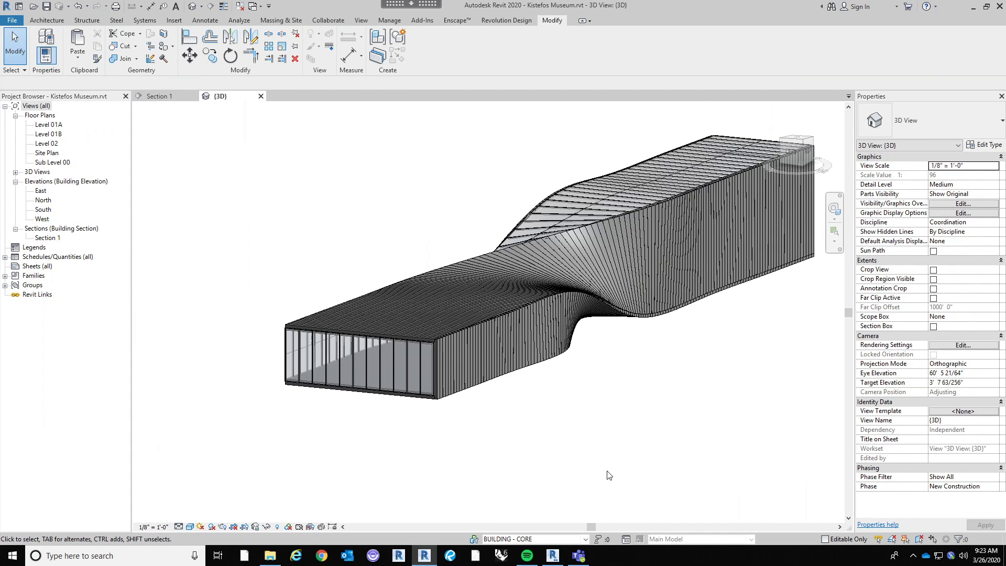
scroll(281, 427, "up", 4)
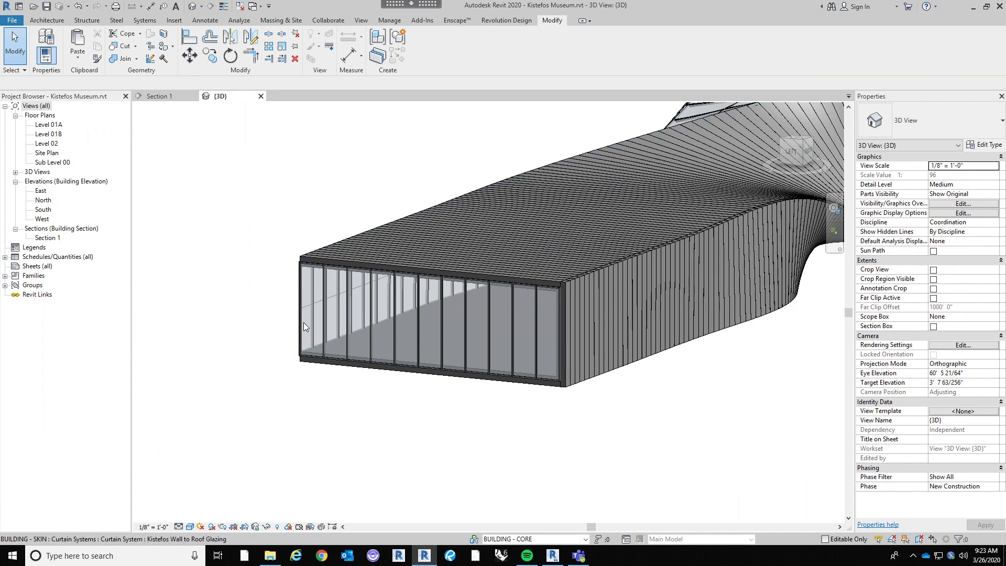
scroll(303, 322, "down", 3)
middle_click_drag(265, 386, 785, 455, "shift")
scroll(786, 455, "up", 3)
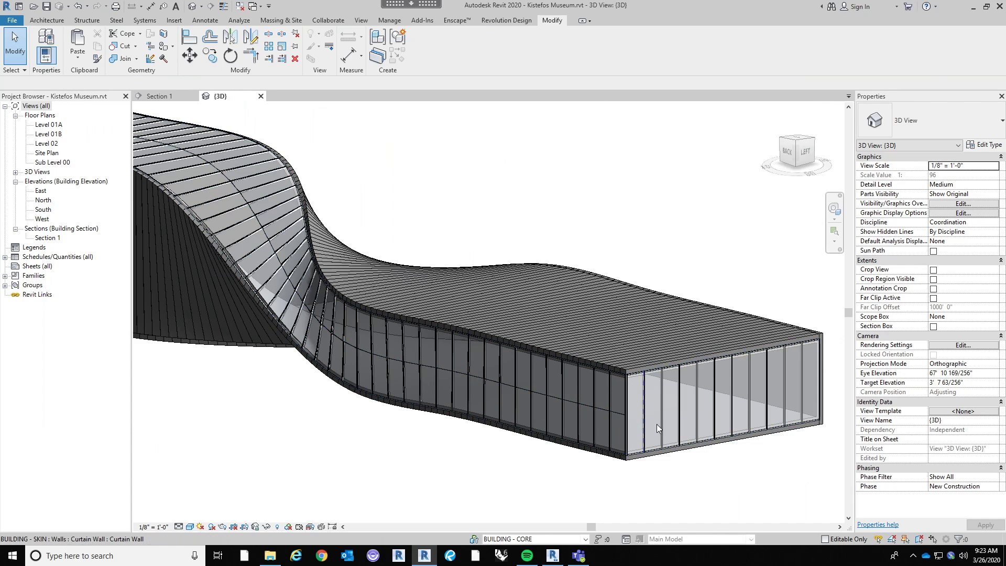
middle_click_drag(750, 398, 532, 421, "shift")
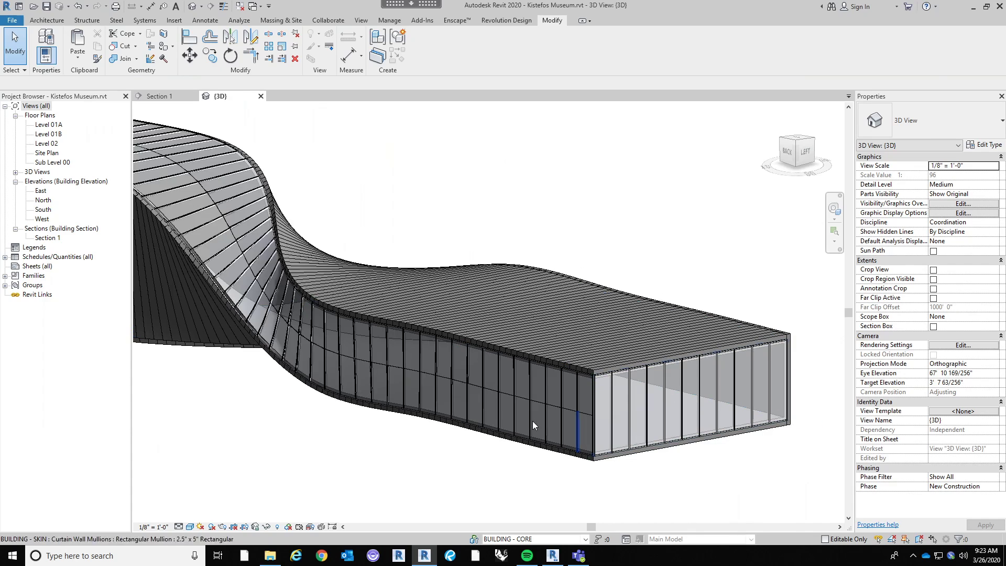
Select a mullion and the Kistefos Wall to Roof Glazing curtain system to examine the glazing along the twist.
left_click(582, 429)
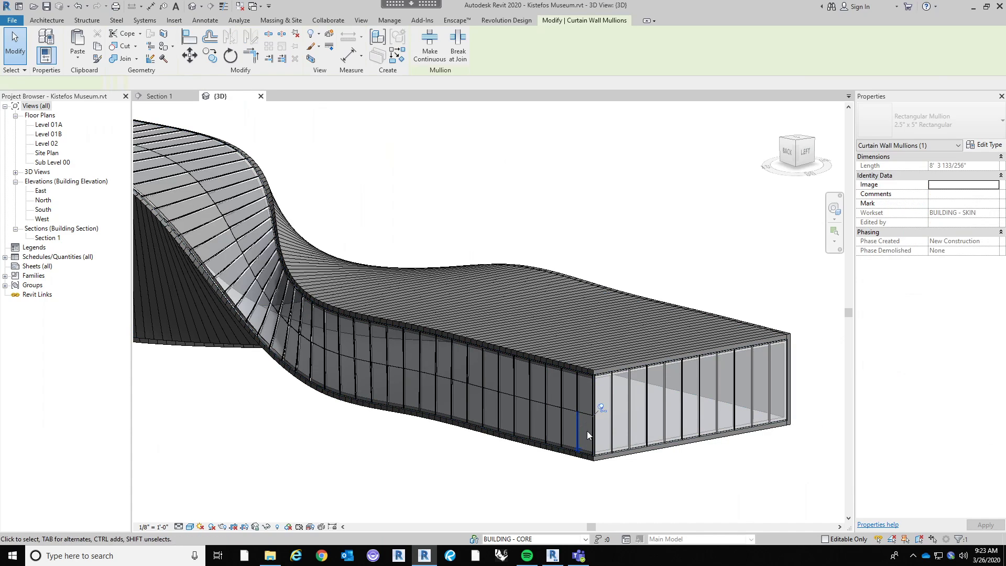
key("Escape")
left_click(578, 435)
key("Escape")
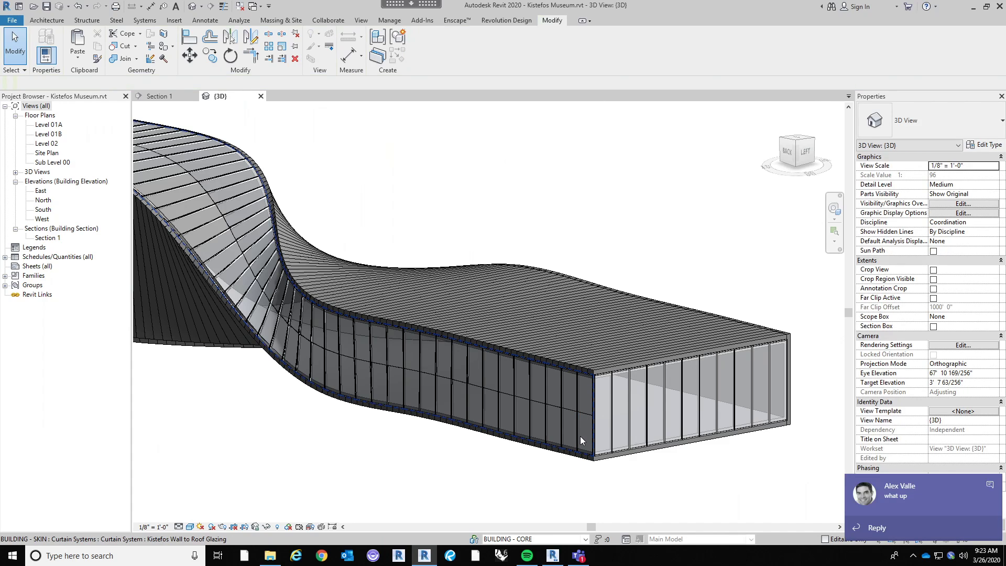
left_click(580, 436)
middle_click_drag(498, 456, 388, 404)
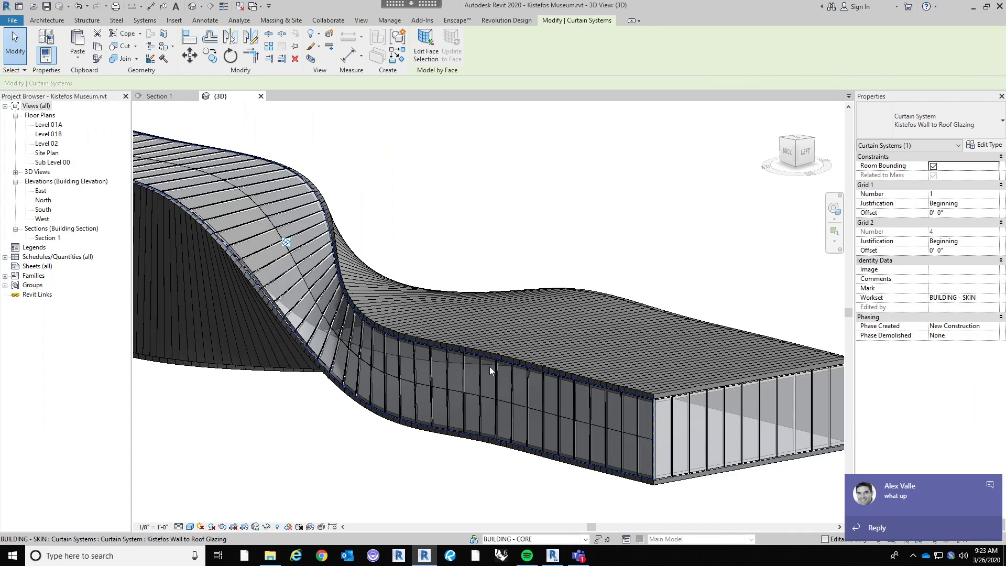
scroll(597, 485, "up", 2)
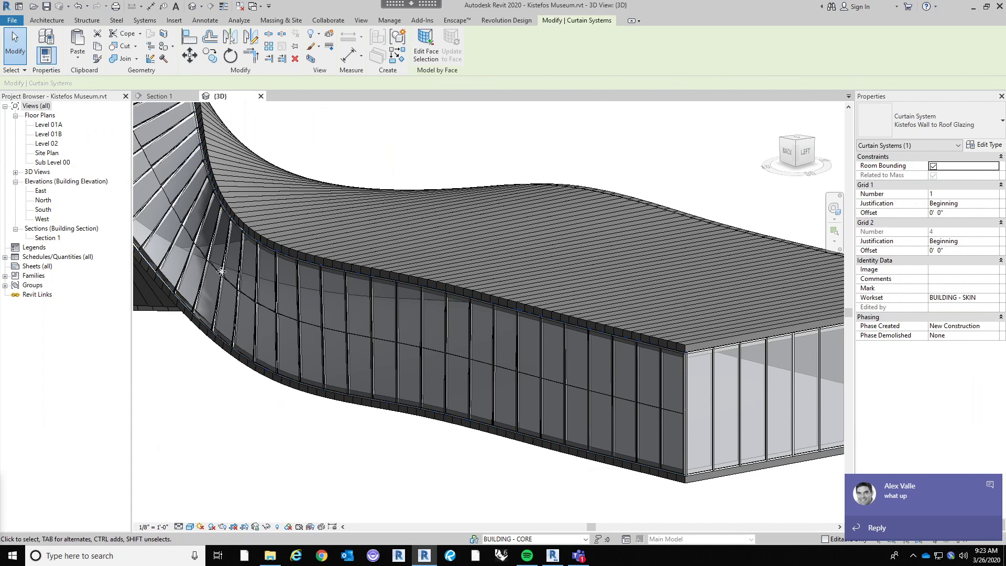
mouse_move(444, 345)
middle_mouse_down("shift")
mouse_move(368, 408)
mouse_move(323, 361)
middle_mouse_up("shift")
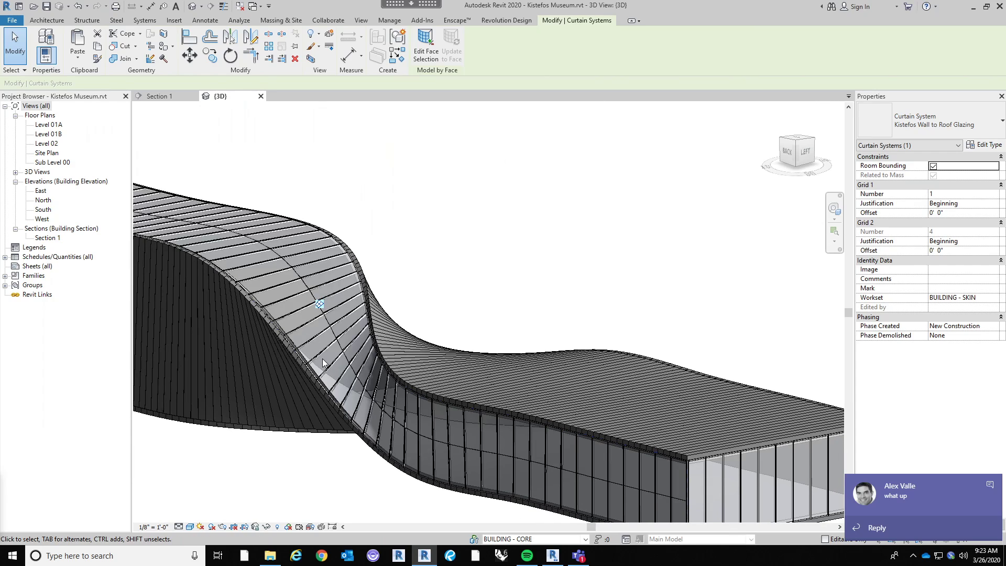
middle_click_drag(356, 395, 352, 443)
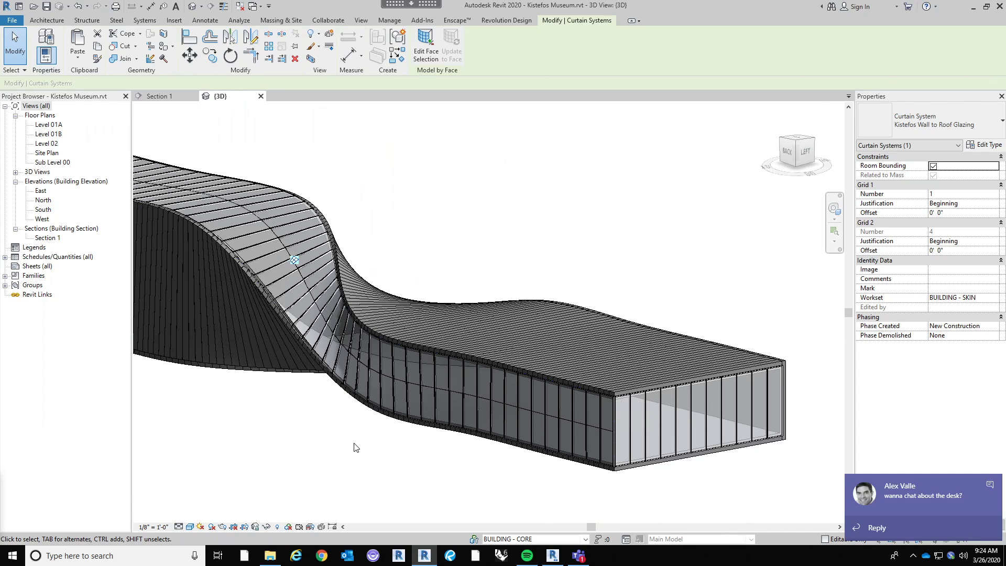
middle_click_drag(440, 467, 427, 460)
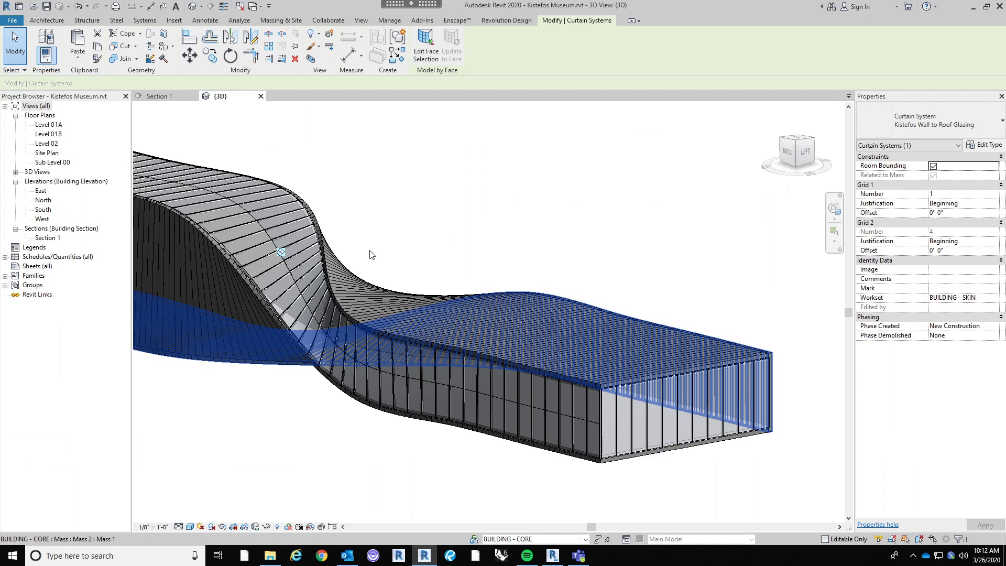
Clear the selection, save the project from the save reminder, and accept saving it as the central model.
left_click(452, 151)
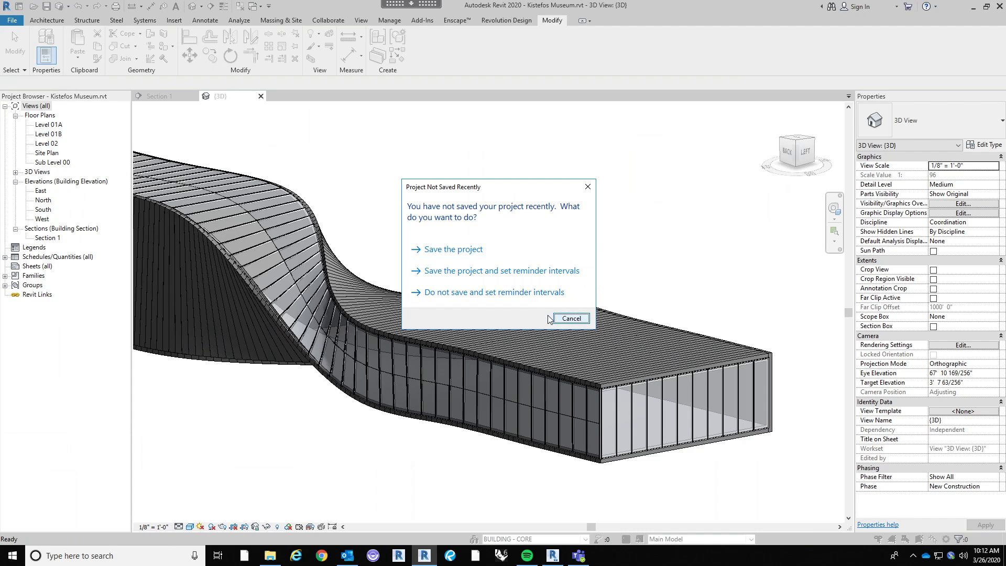
left_click(480, 247)
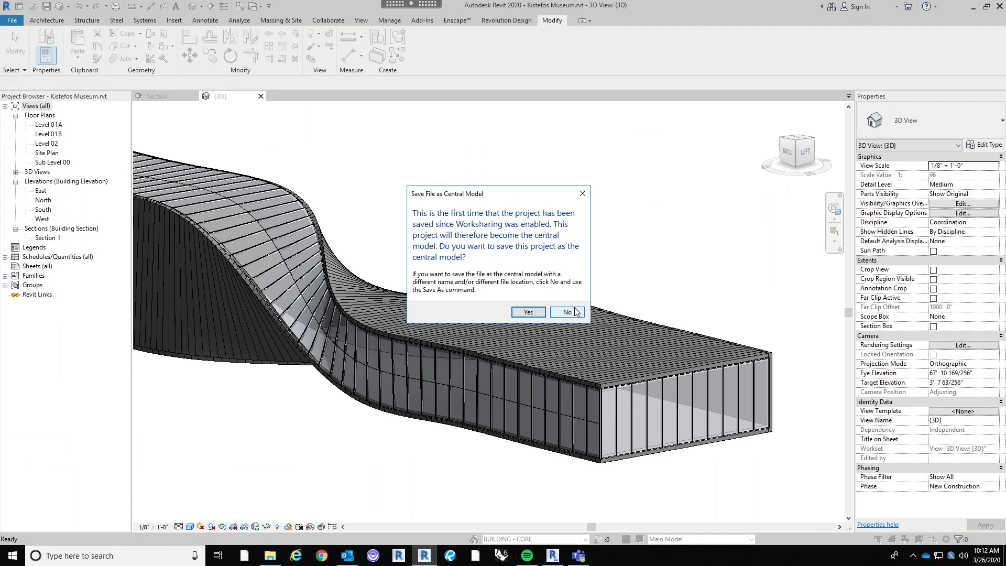
left_click_drag(501, 194, 538, 141)
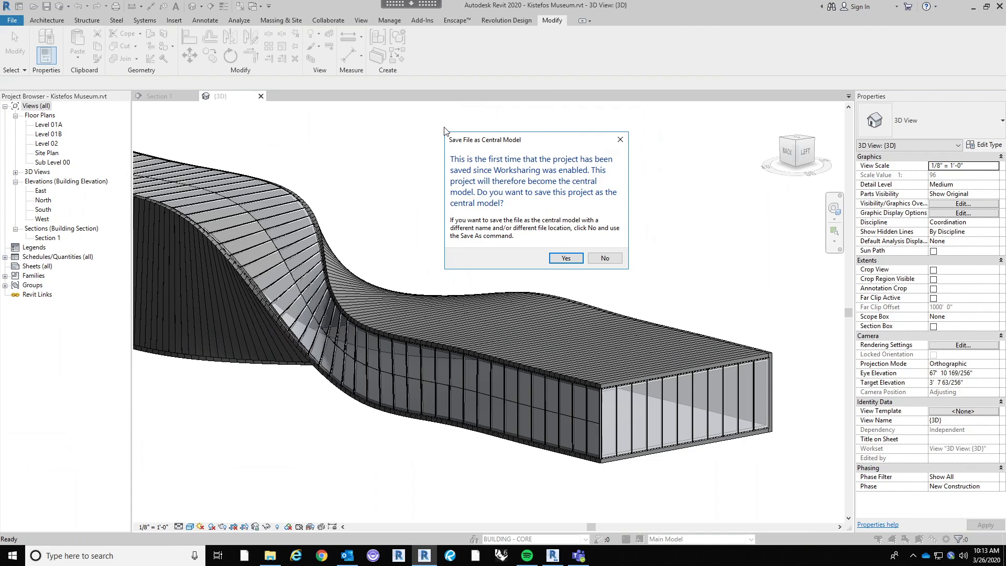
left_click_drag(529, 144, 501, 129)
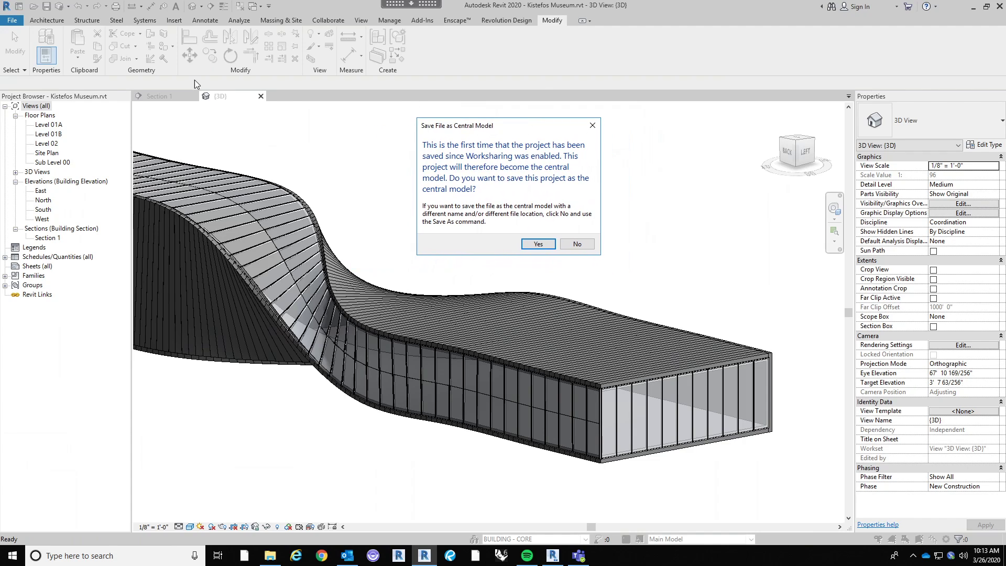
left_click(537, 245)
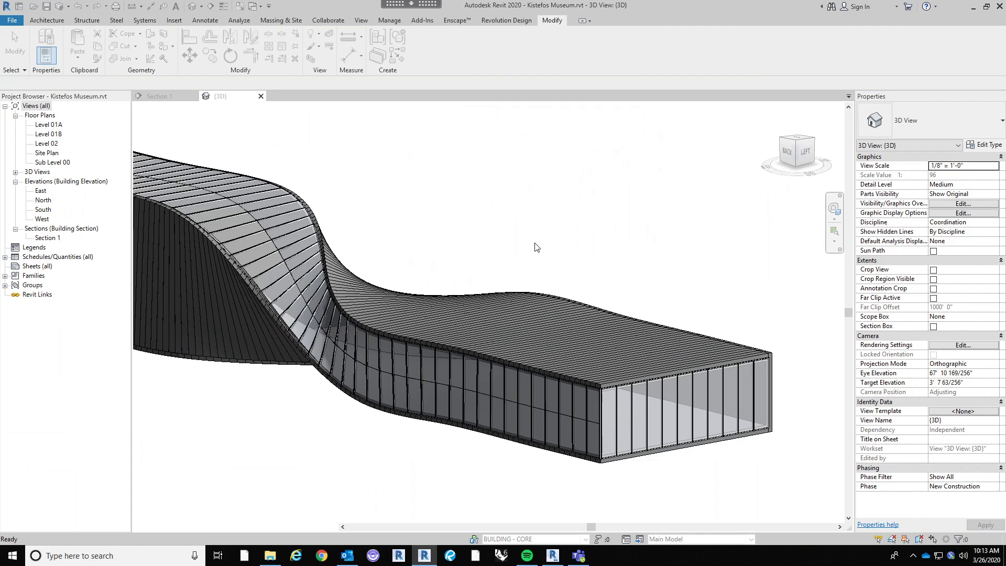
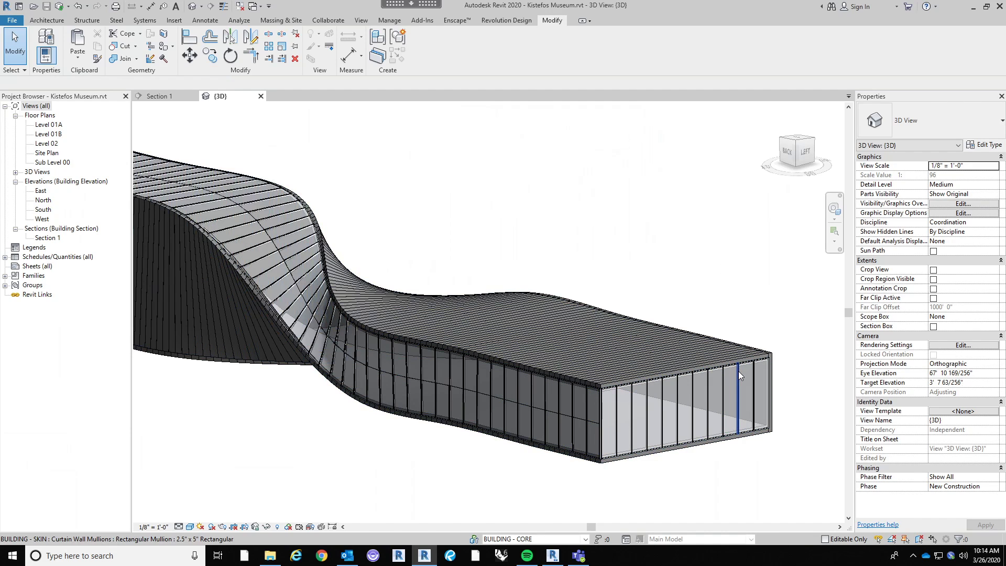
Check the properties of a vertical mullion in the end curtain wall, then clear the selection.
left_click(738, 371)
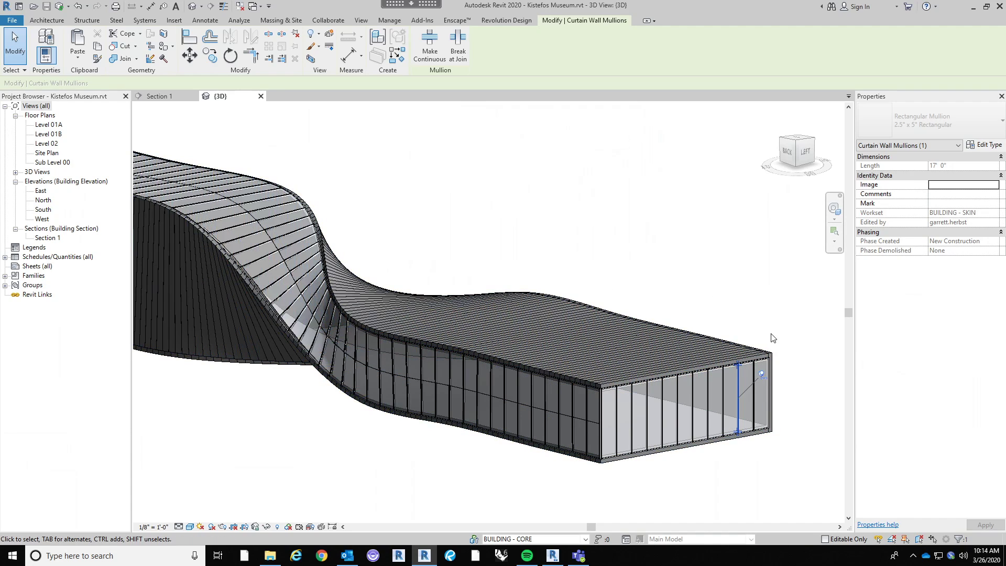
key("Escape")
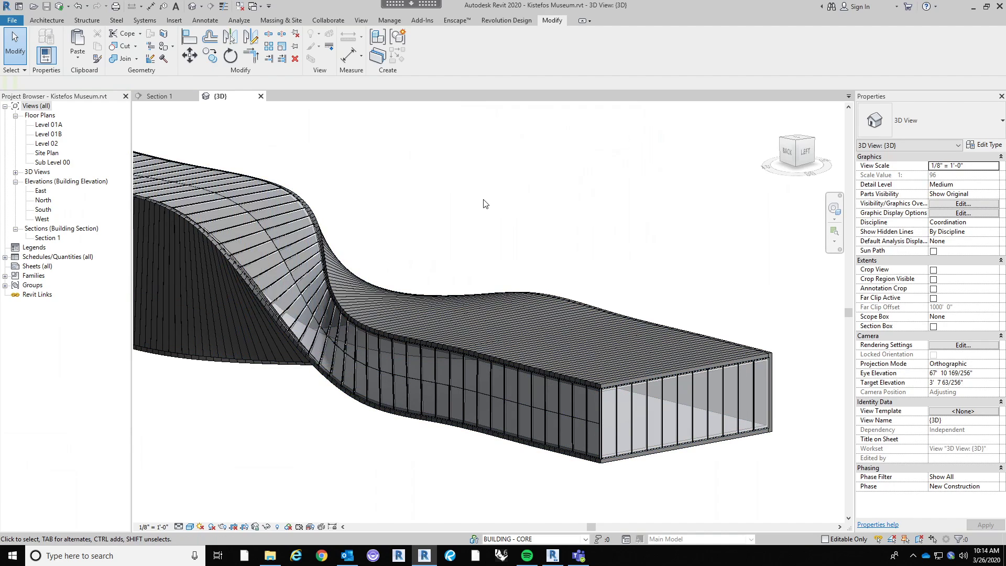
middle_click_drag(484, 200, 487, 207)
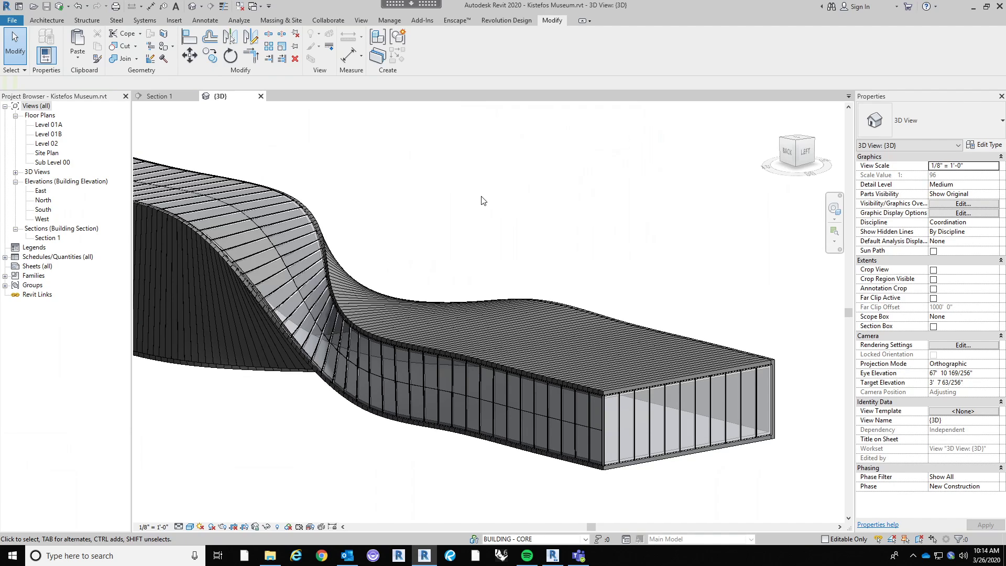
Synchronize the project with the central model twice using the default options, and cancel a third synchronization.
left_click(59, 7)
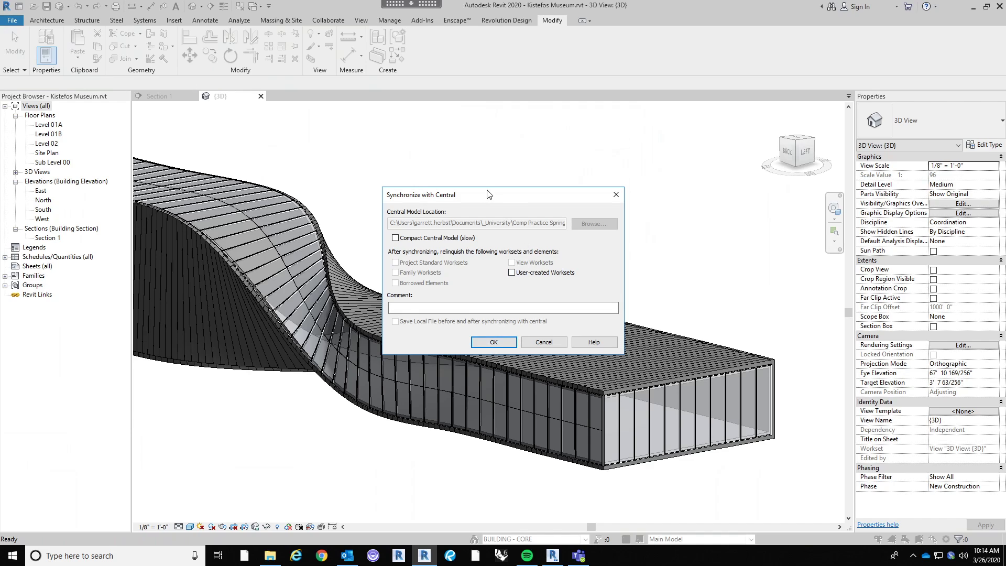
left_click_drag(472, 195, 522, 144)
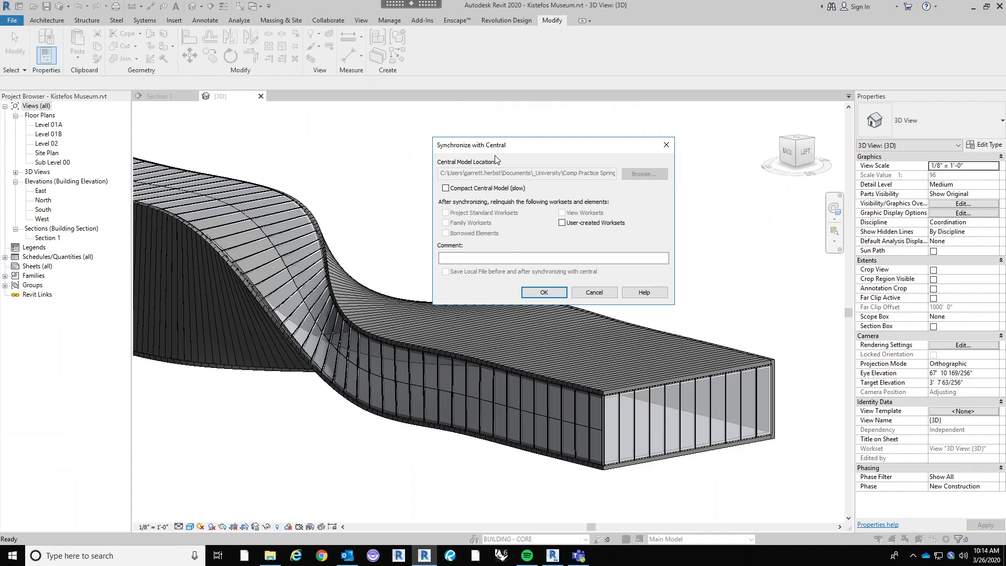
left_click(544, 293)
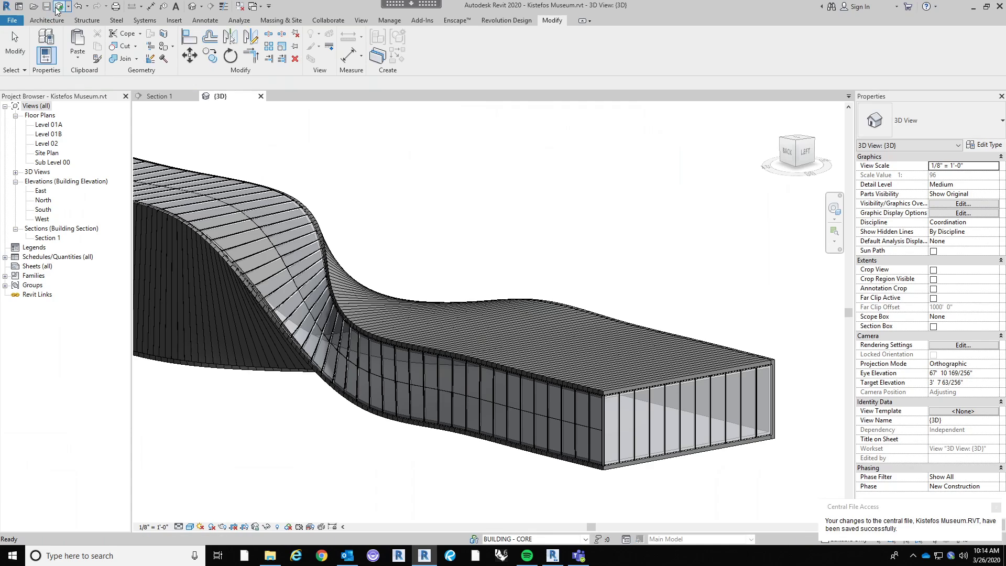
left_click(60, 7)
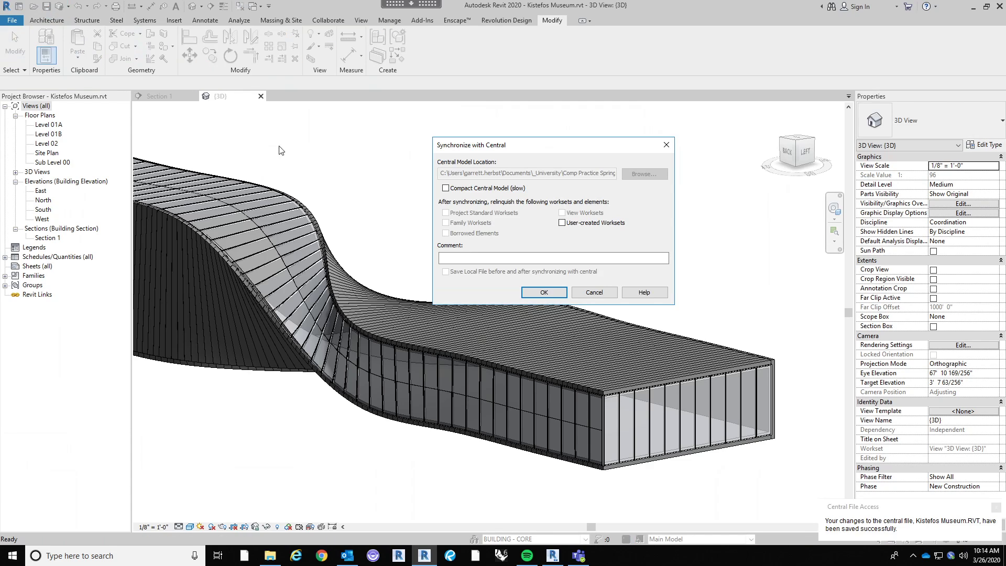
left_click(556, 293)
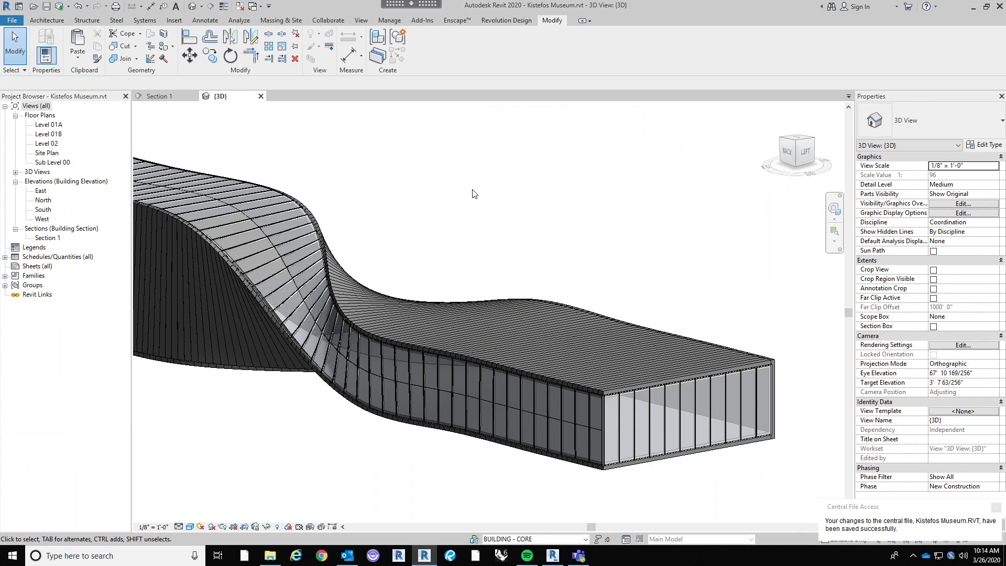
left_click(60, 6)
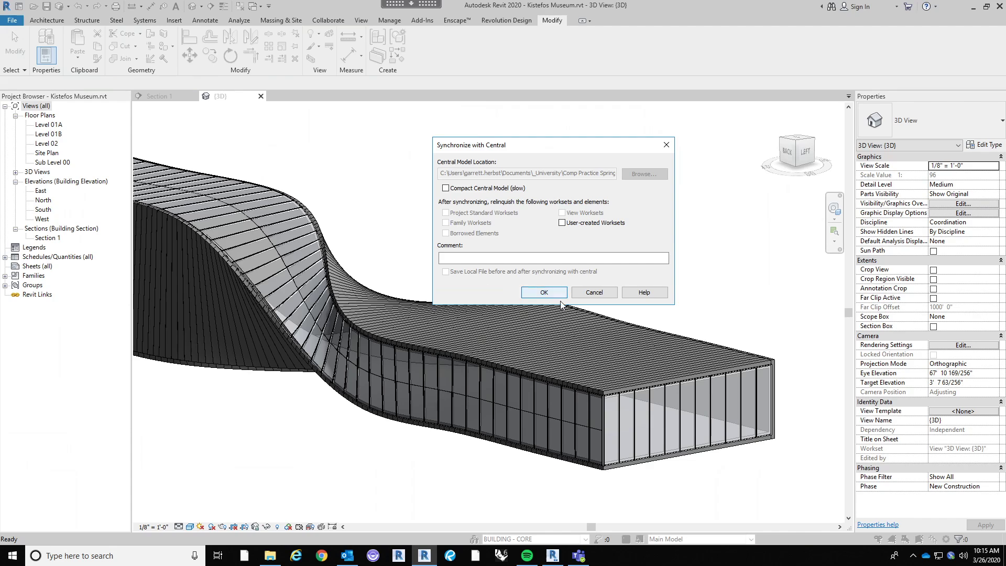
left_click(594, 292)
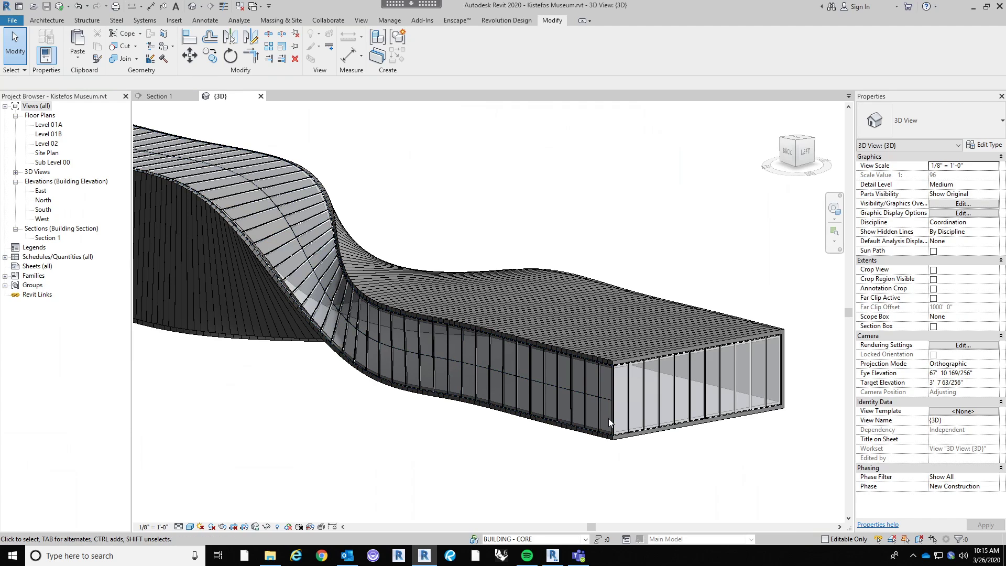
Select the building mass at its low open end and open it for in-place editing.
scroll(609, 419, "up", 5)
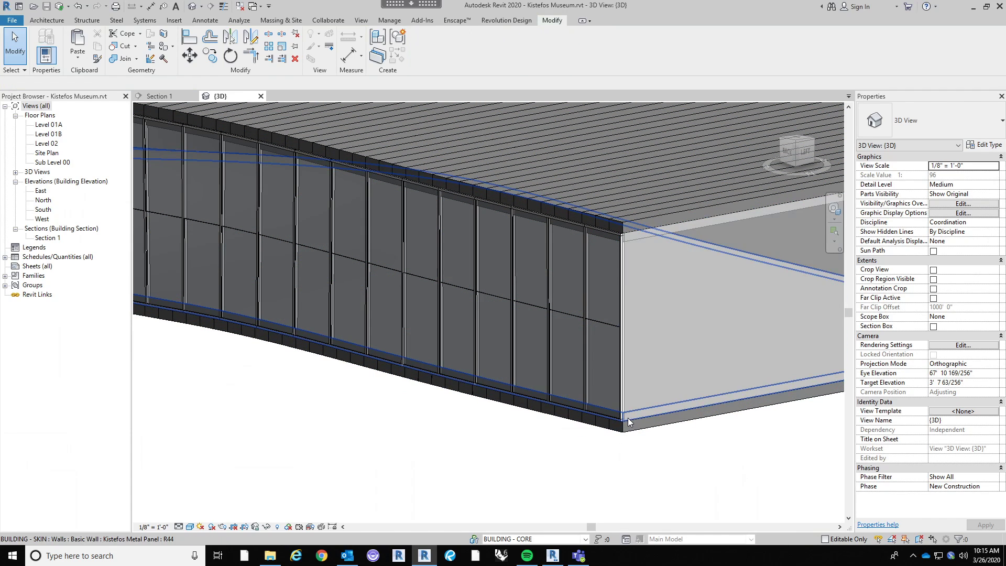
middle_click_drag(623, 414, 539, 489, "shift")
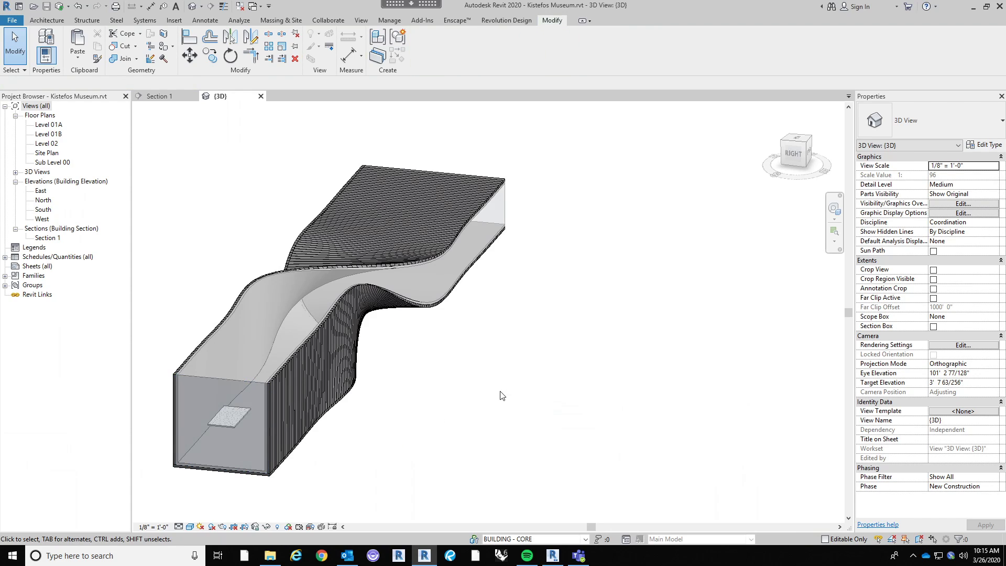
middle_click_drag(576, 377, 515, 427, "shift")
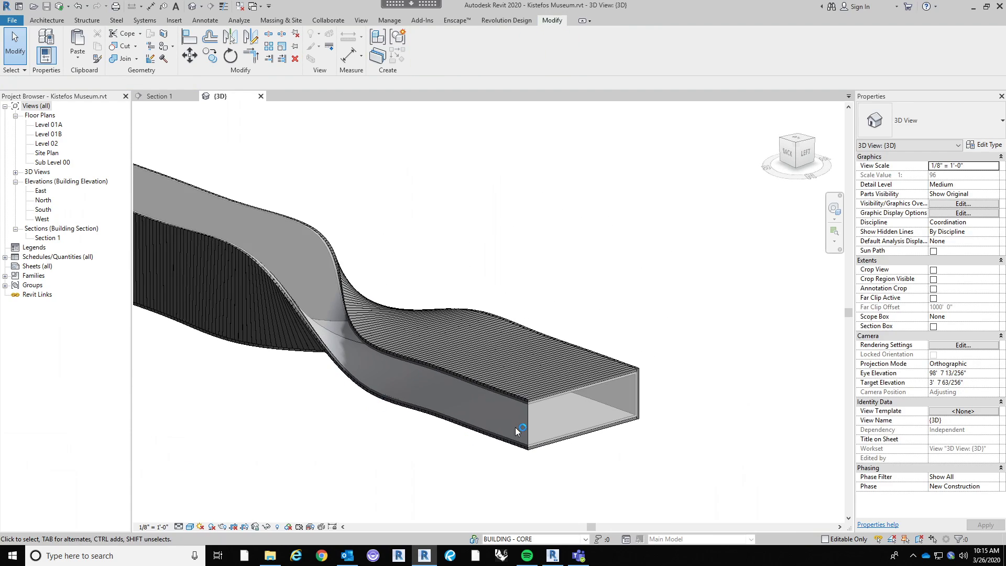
left_click(526, 426)
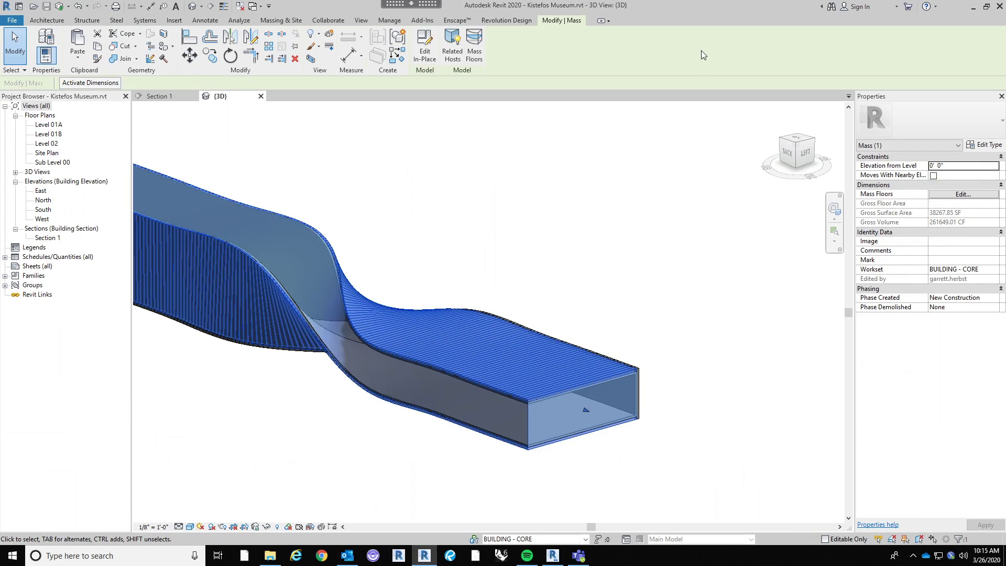
left_click(425, 47)
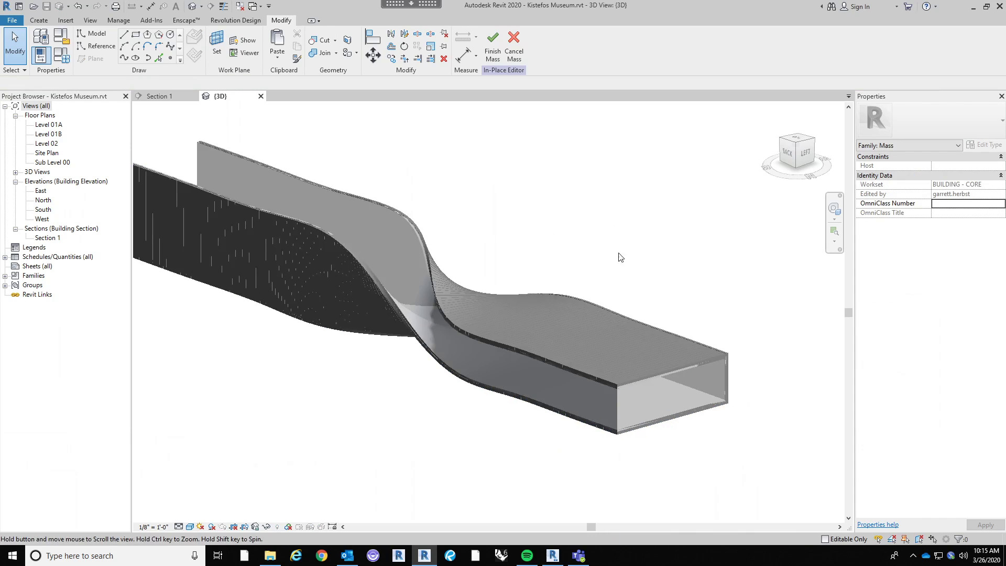
Select the form inside the mass at the open end to examine its edges against the panels, and clear the selection.
scroll(634, 422, "up", 2)
scroll(586, 424, "up", 5)
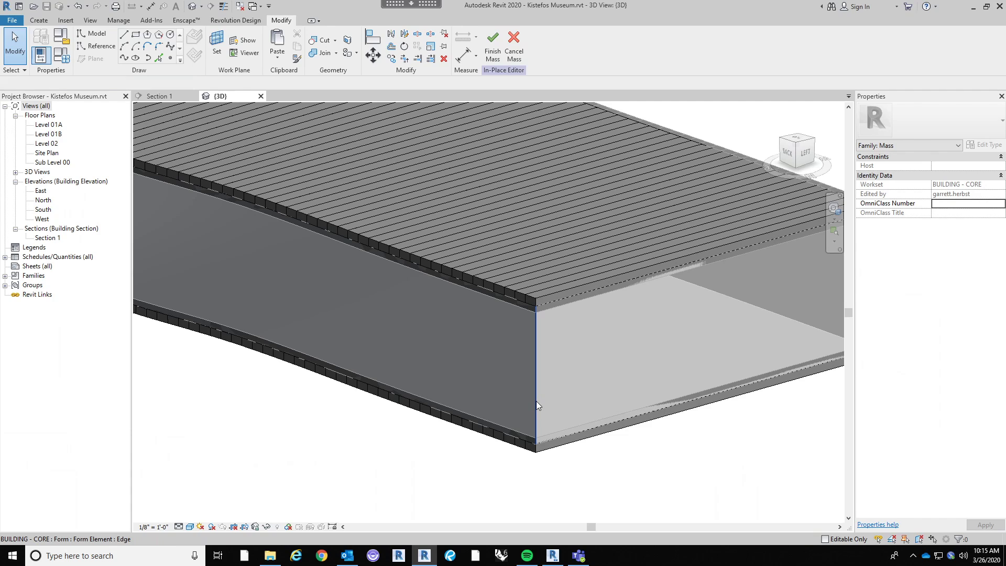
left_click(535, 401)
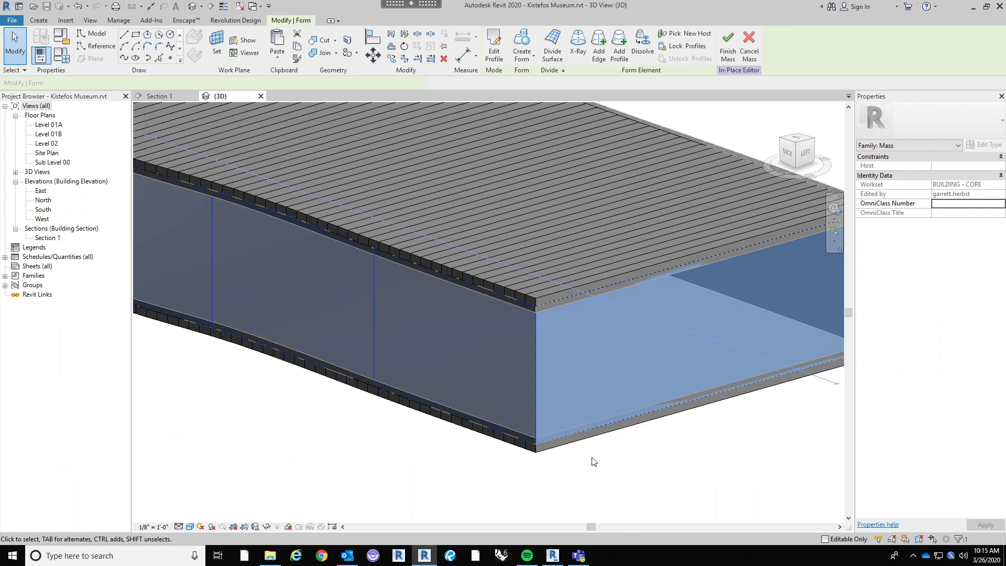
scroll(619, 468, "down", 3)
left_click(620, 467)
scroll(591, 469, "down", 1)
mouse_move(602, 442)
middle_mouse_down()
mouse_move(534, 419)
mouse_move(613, 434)
middle_mouse_up()
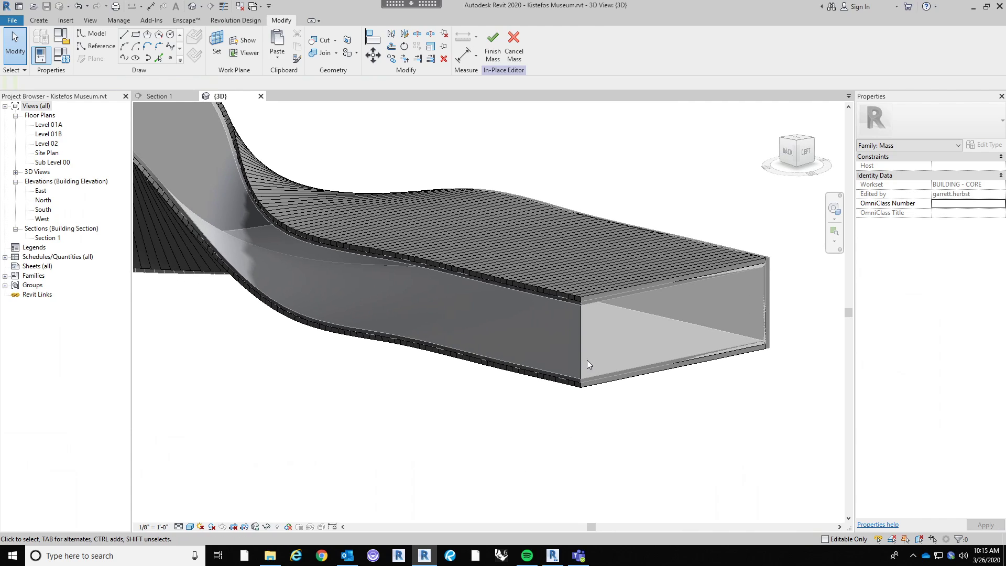
Divide the surface of the mass's open end face and apply the Rectangle pattern to it.
scroll(581, 348, "up", 3)
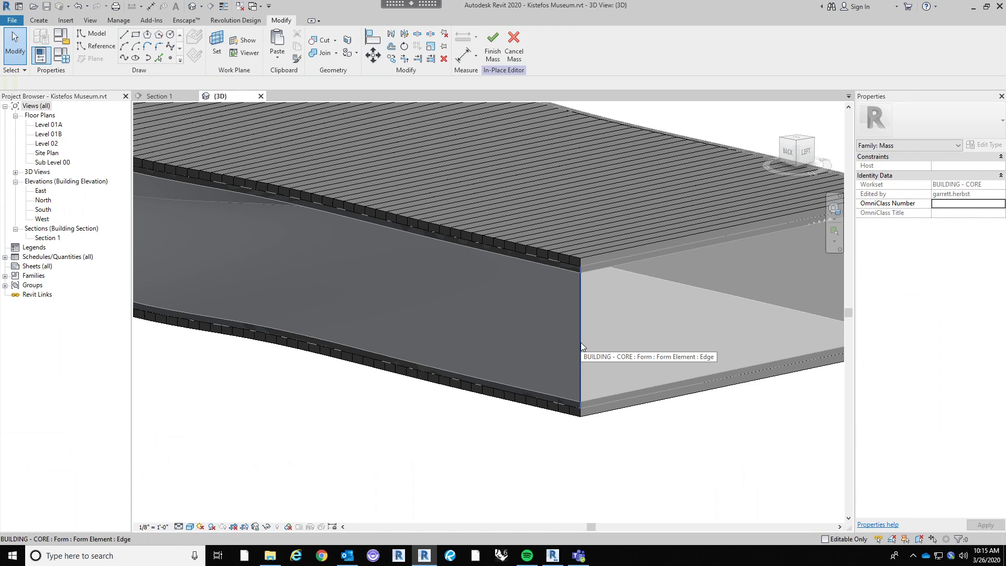
middle_click_drag(580, 346, 526, 356)
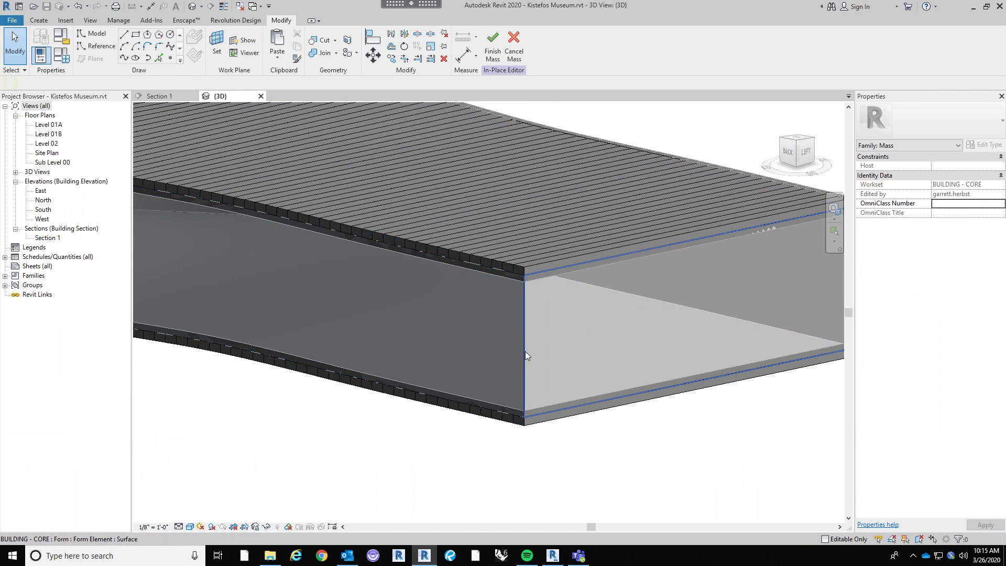
scroll(525, 353, "down", 2)
left_click(524, 353)
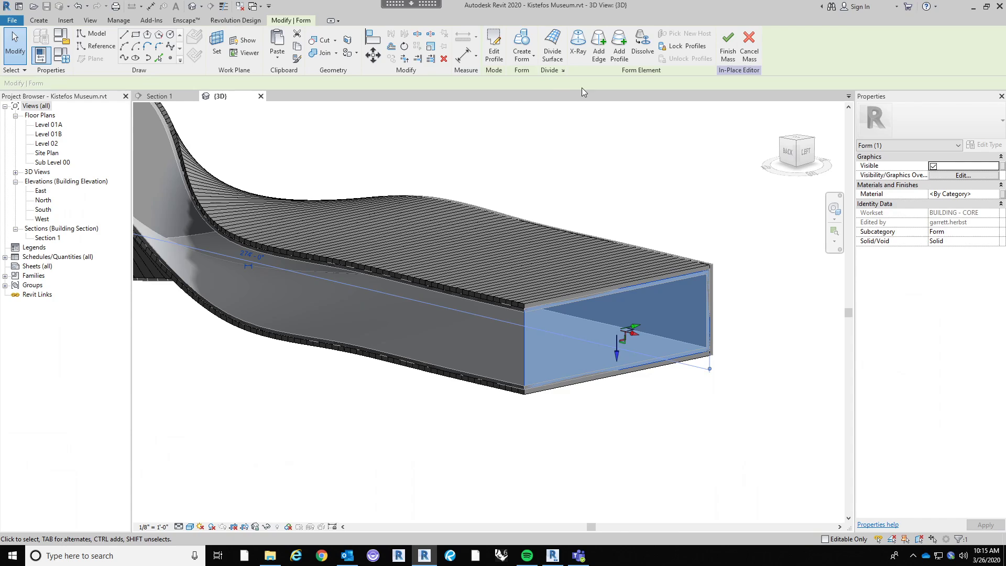
left_click(552, 50)
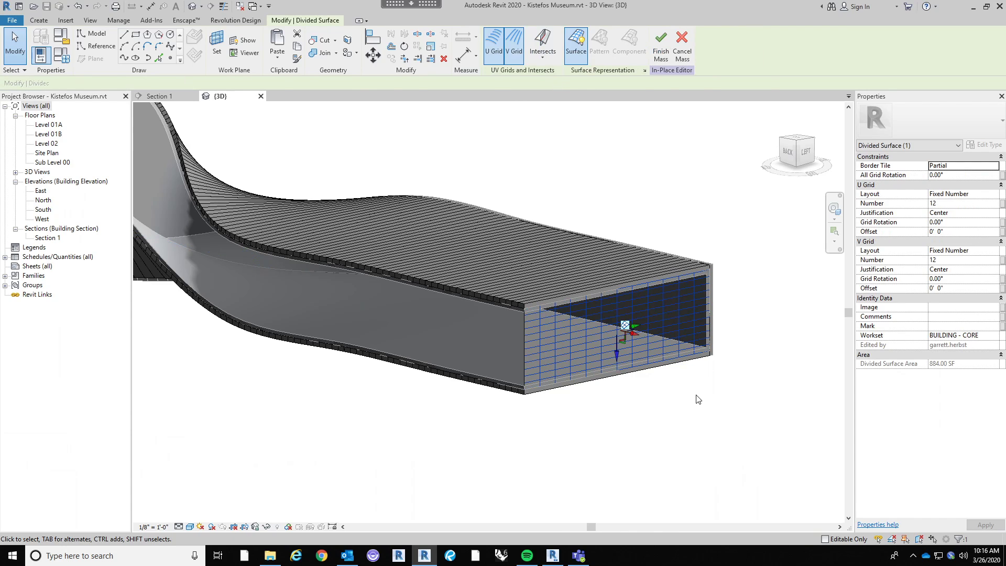
middle_click_drag(697, 399, 624, 415)
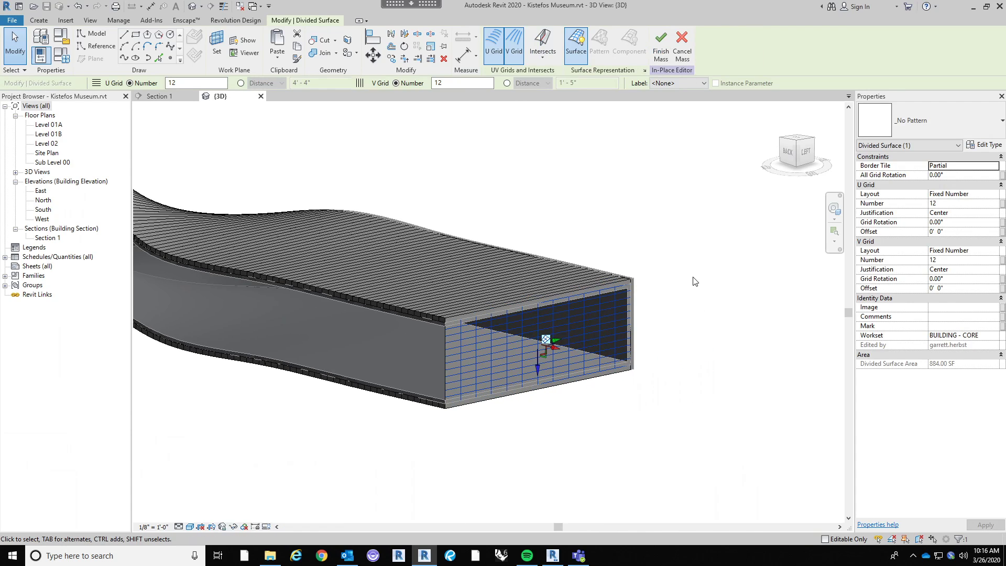
left_click(951, 134)
left_click(907, 323)
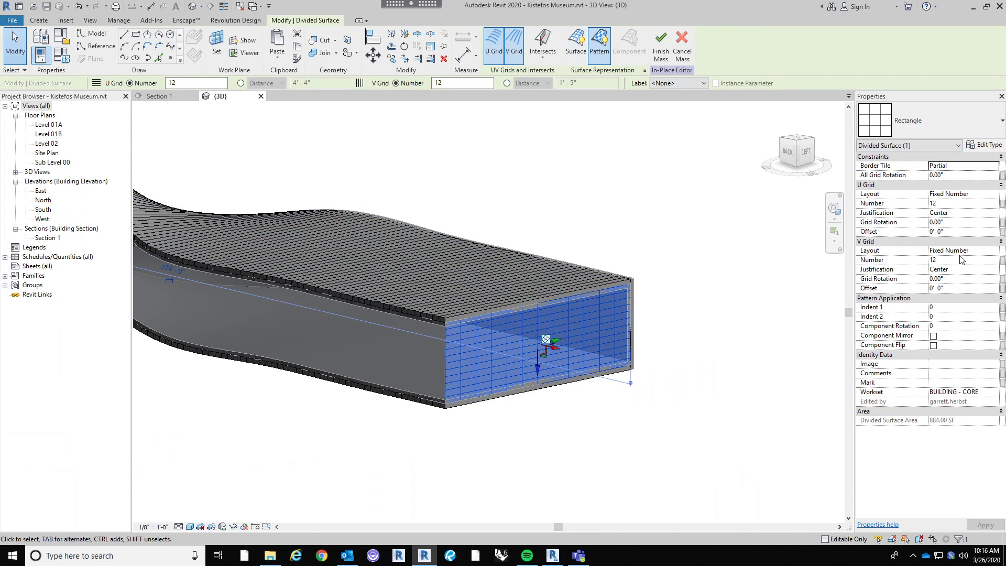
Set the end face's U grid number to 18 and its V grid number to 1, then clear the selection.
left_click(953, 204)
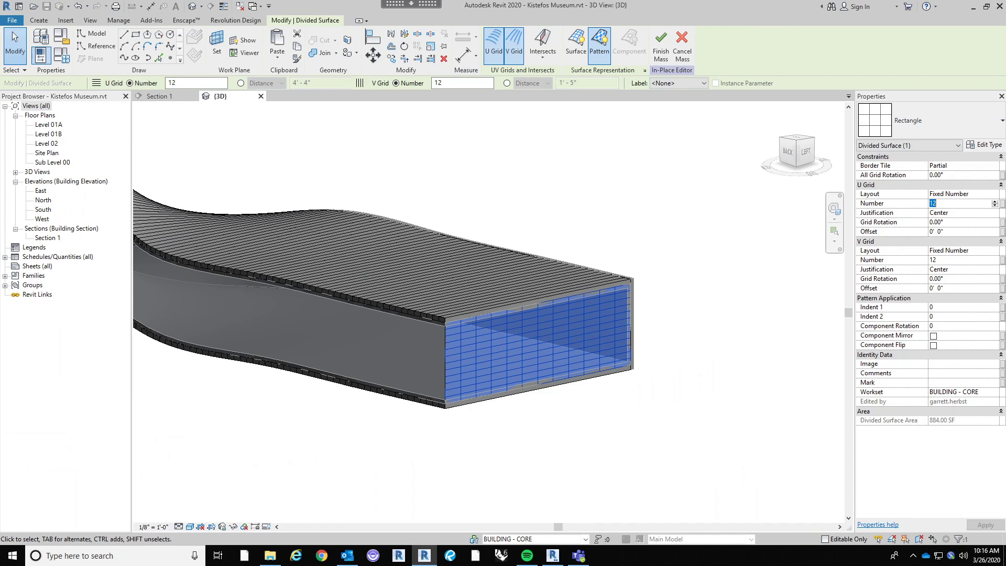
type("2")
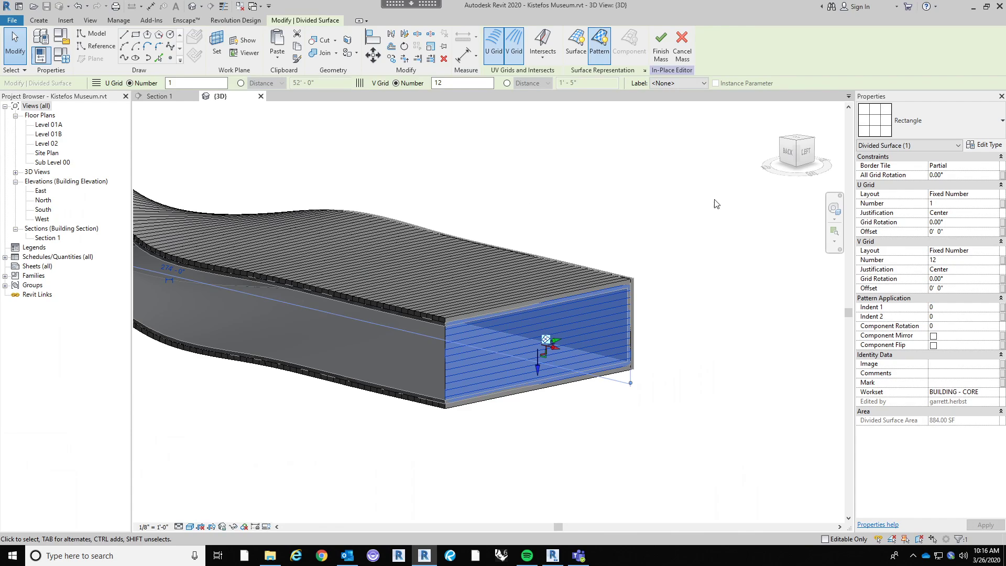
left_click(945, 203)
double_click(934, 204)
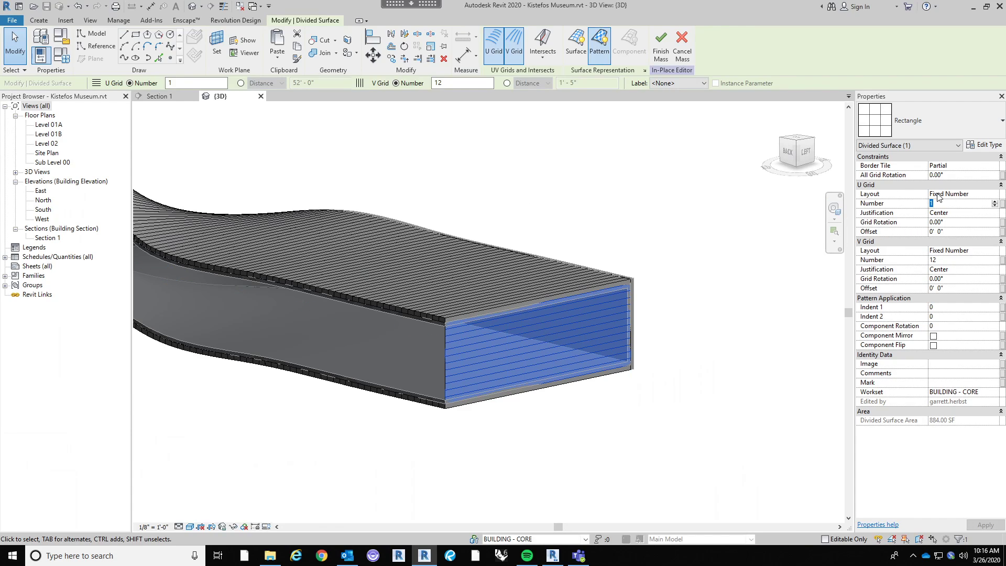
type("18")
left_click(957, 260)
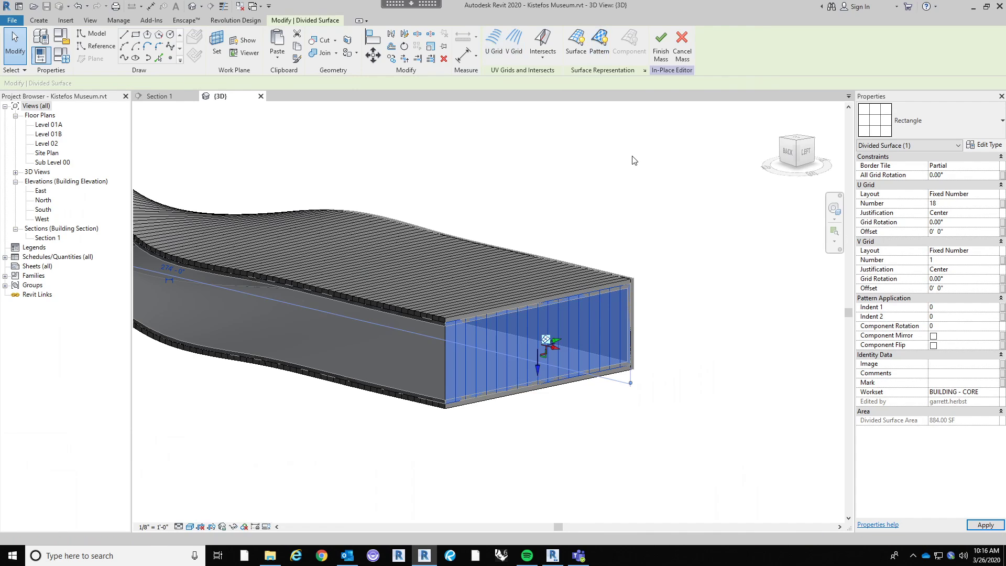
key("Escape")
Change the end face's U grid layout to Maximum Spacing with a distance of 5' 0" and clear the selection.
scroll(468, 360, "up", 2)
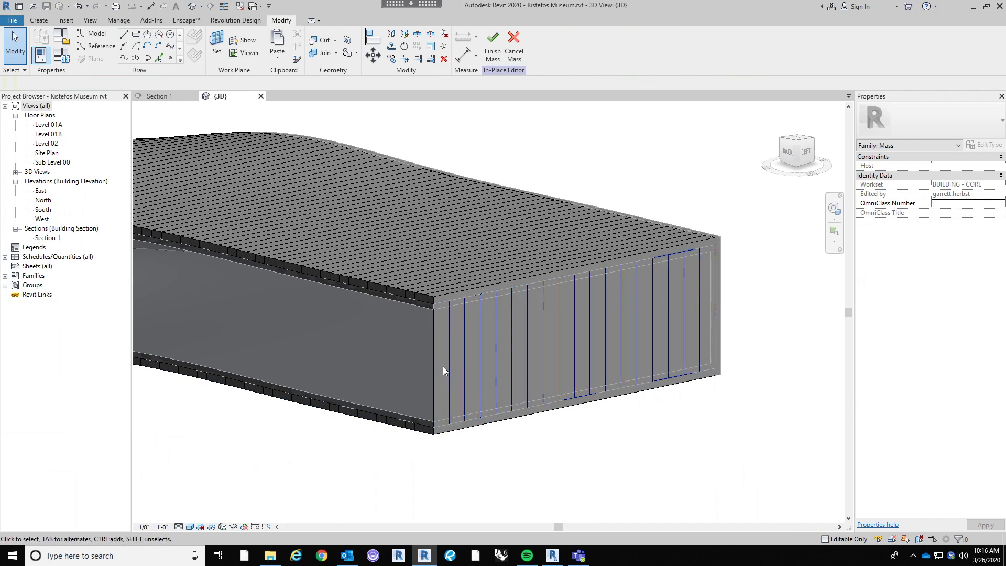
left_click(447, 367)
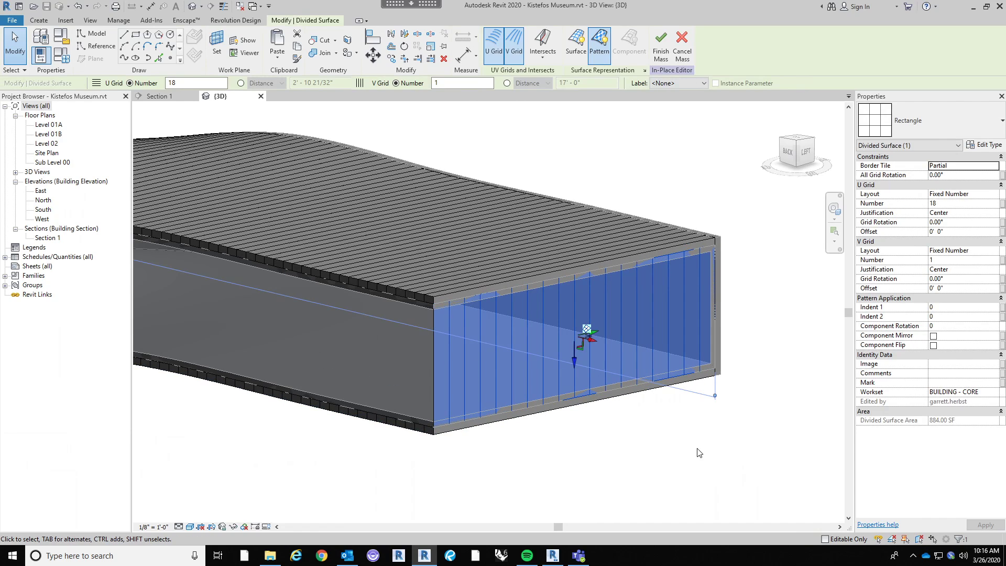
left_click(992, 196)
left_click(978, 228)
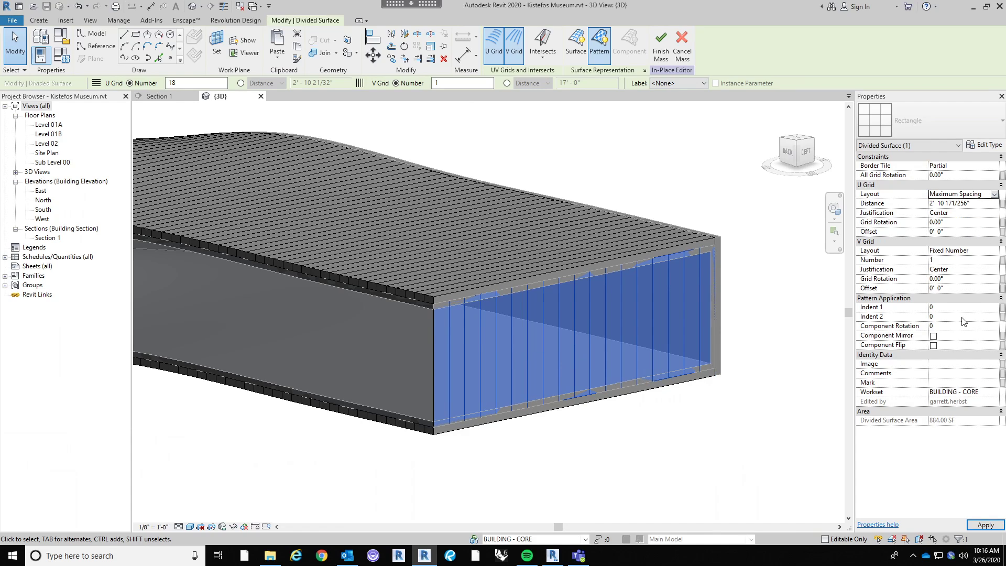
key("Tab")
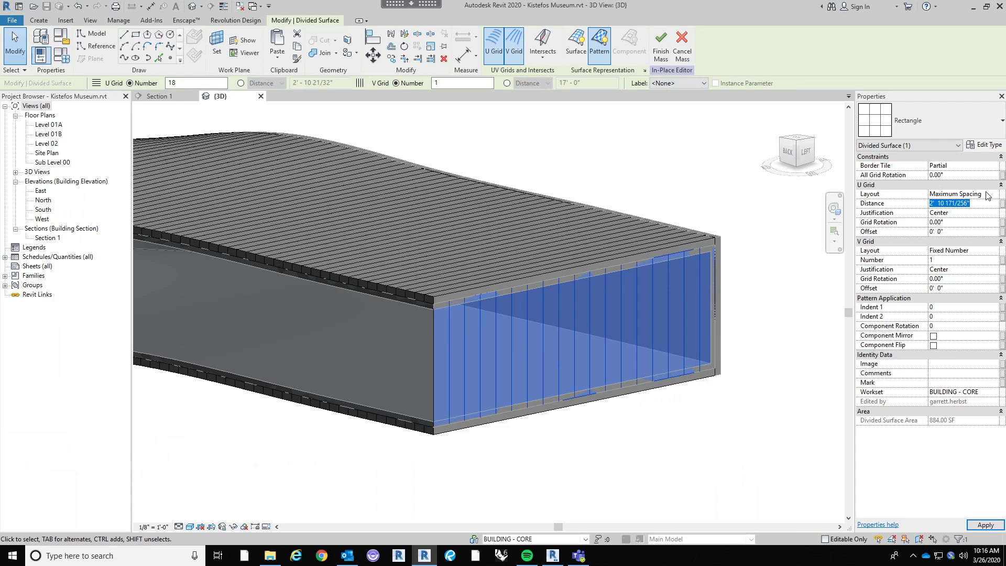
type("5' 0")
key("Return")
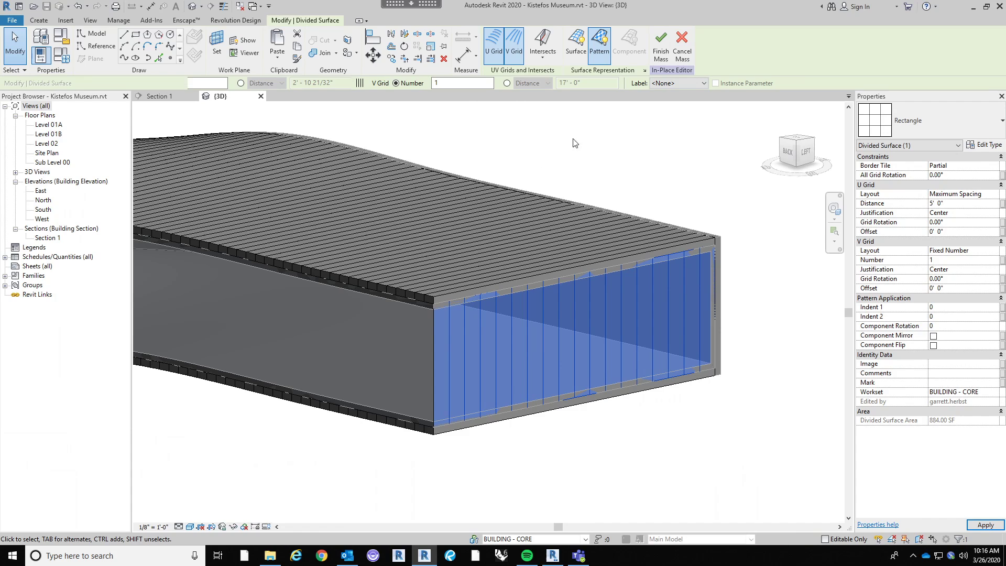
scroll(742, 356, "down", 2)
middle_click_drag(744, 315, 671, 384, "shift")
left_click(544, 454)
Switch to File Explorer, view the museum rendering 586ea75ef6c15b21055464dc1b0b52b4.jpg to check the glazing divisions, and return to Revit.
left_click(269, 556)
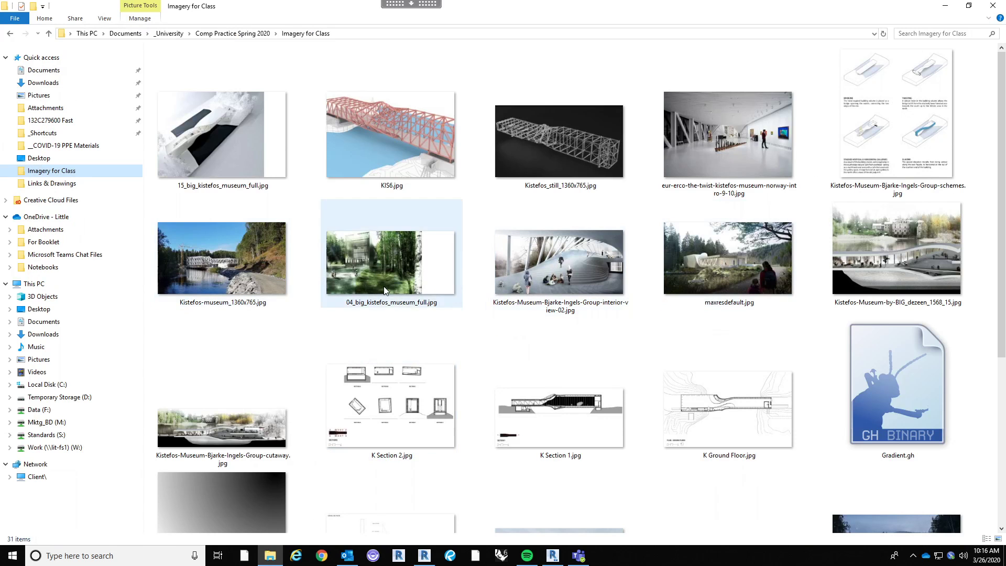
scroll(385, 290, "down", 4)
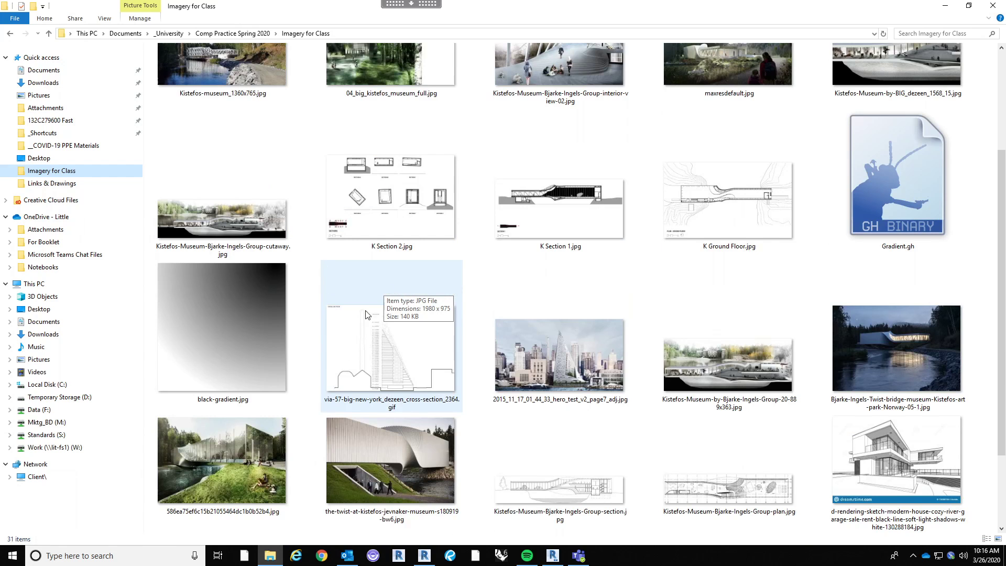
double_click(259, 448)
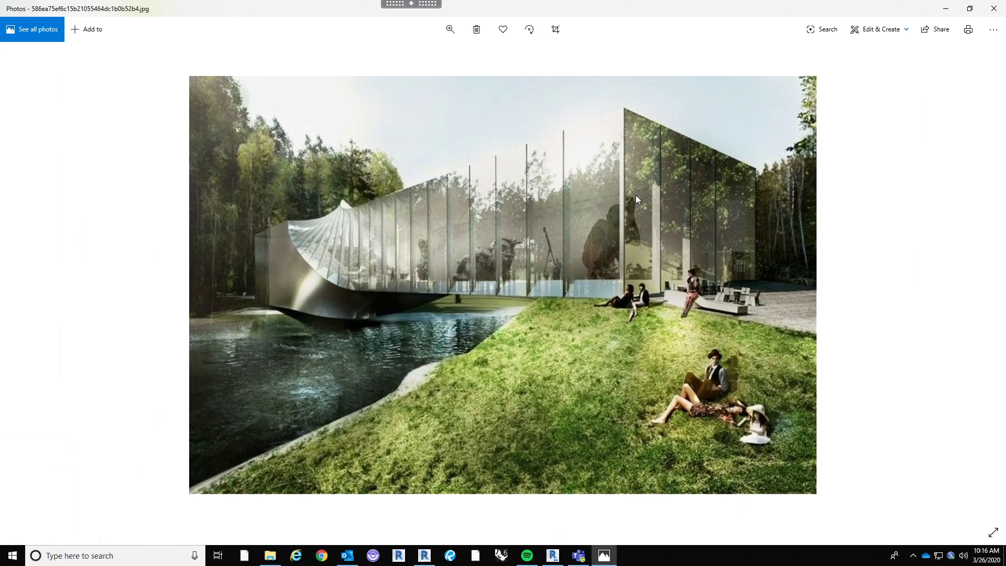
left_click(993, 8)
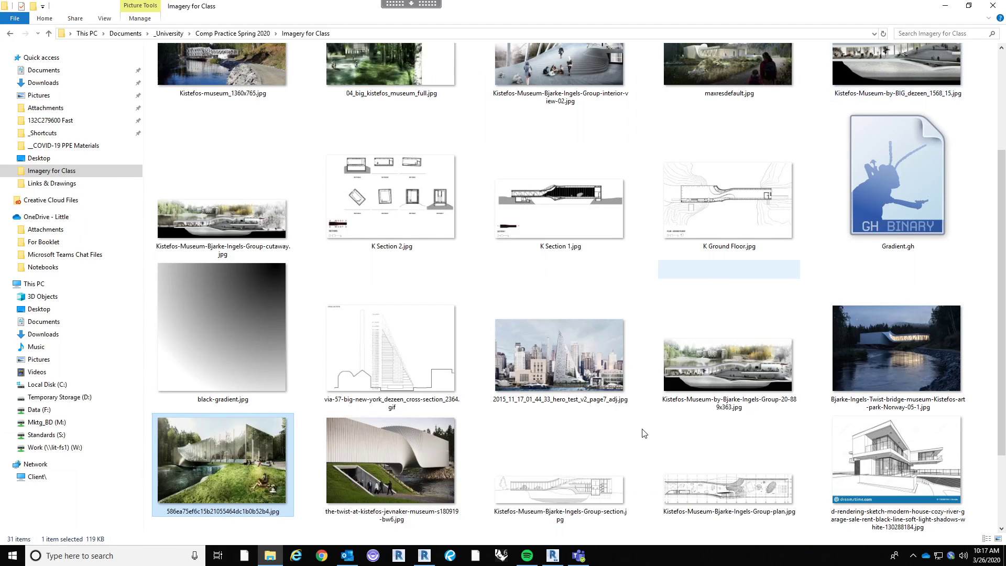
left_click(946, 5)
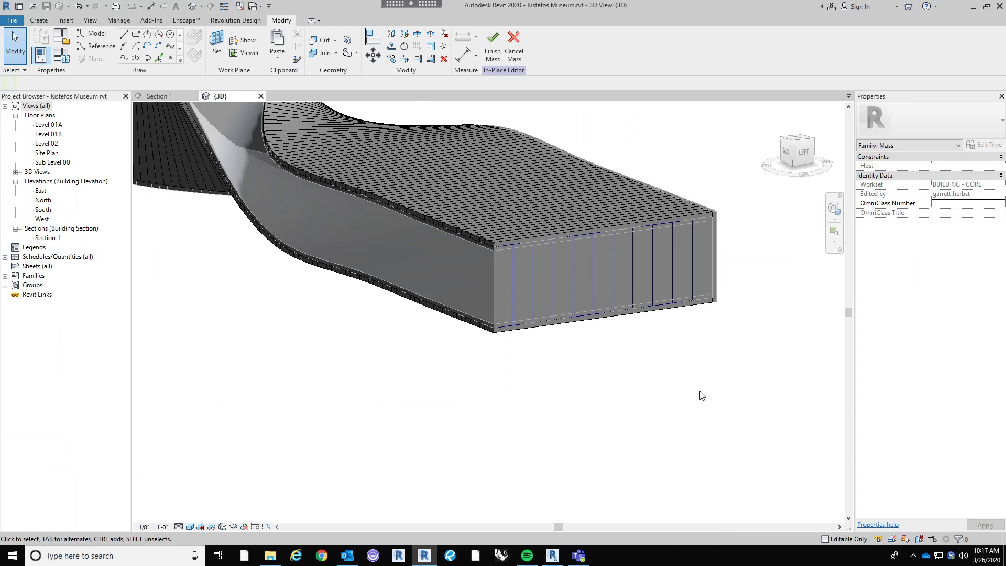
Set the end face's U grid maximum spacing distance to 6' 0" and clear the selection.
middle_click_drag(701, 395, 666, 443)
left_click(619, 359)
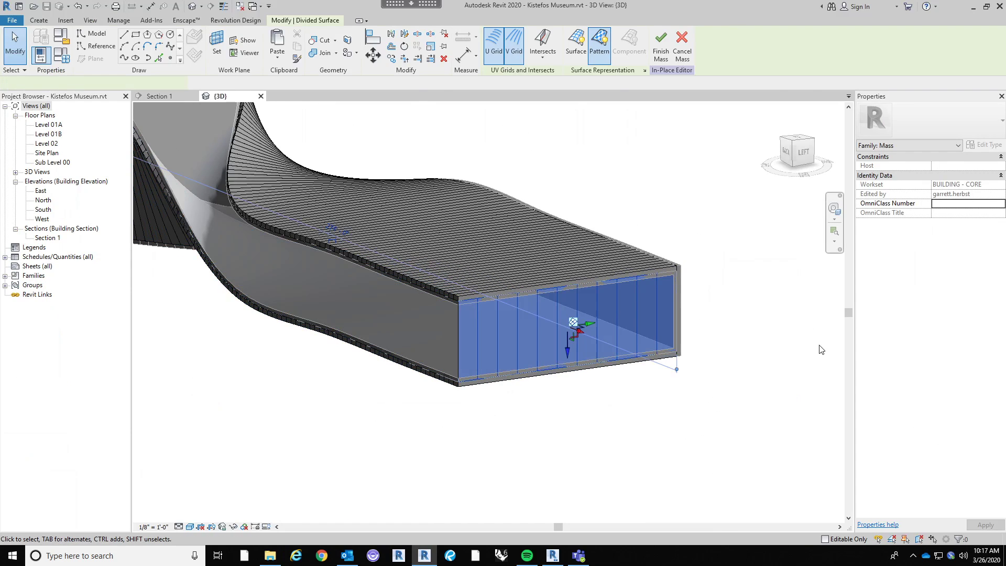
left_click(974, 208)
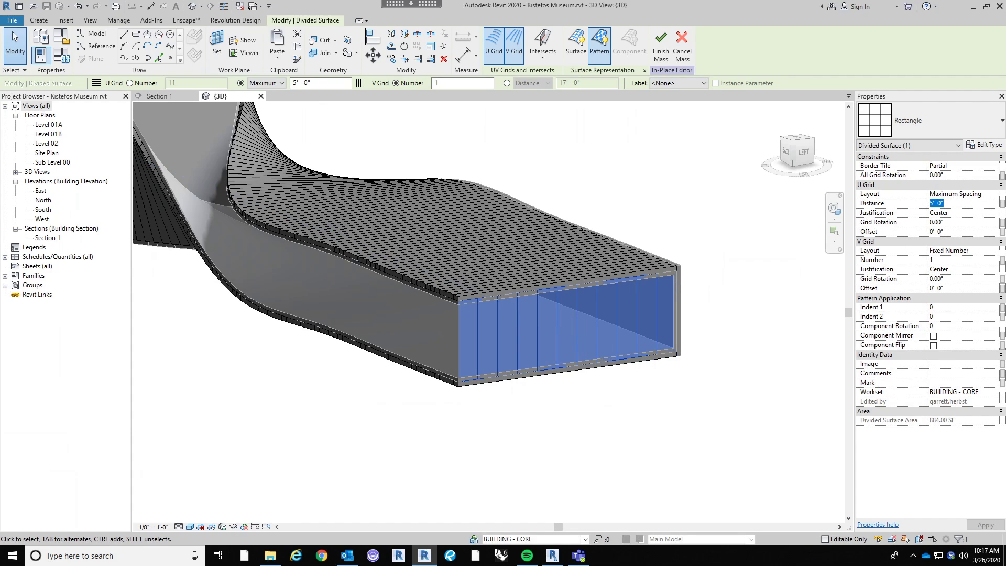
type("6")
key("Return")
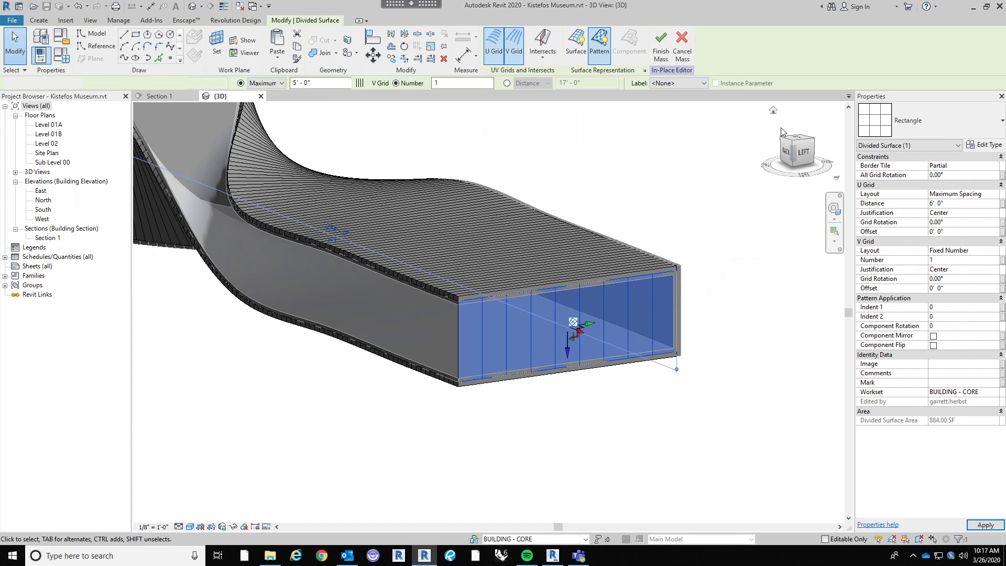
left_click(684, 184)
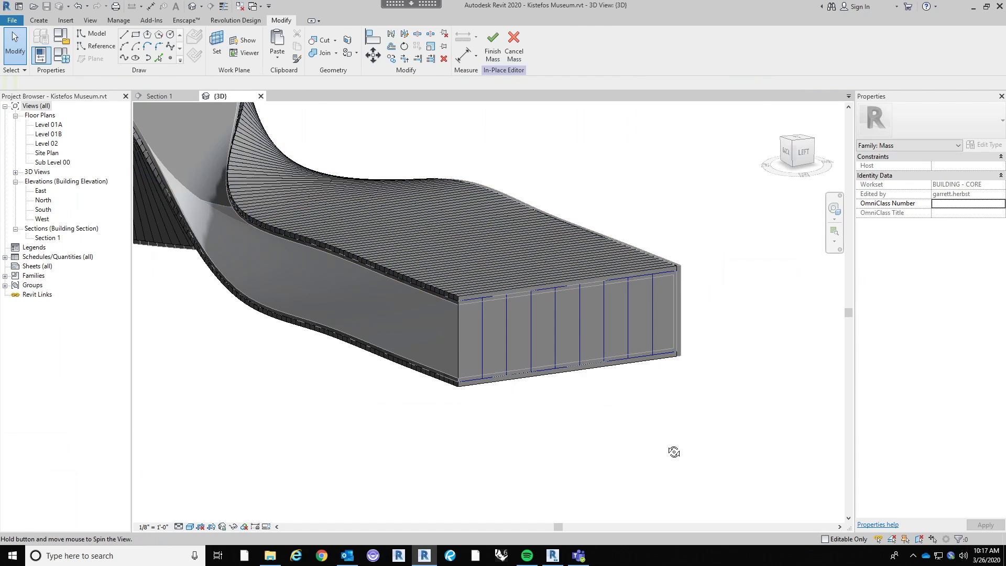
Examine the divided end face's panel spacing and edges from several angles, selecting it to check its grid settings.
middle_click_drag(673, 451, 683, 447, "shift")
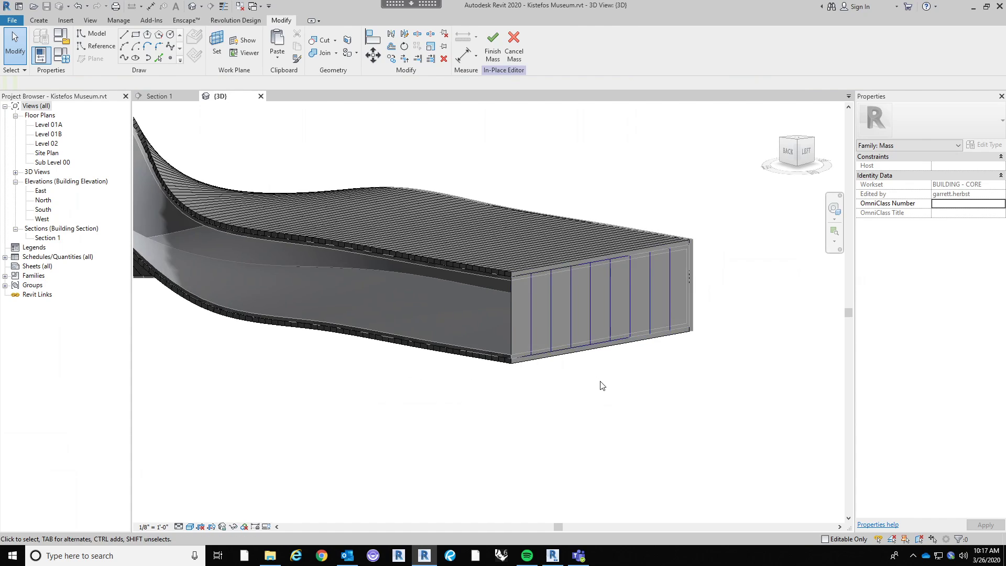
scroll(602, 415, "down", 3)
scroll(602, 370, "up", 5)
middle_click_drag(602, 371, 630, 393)
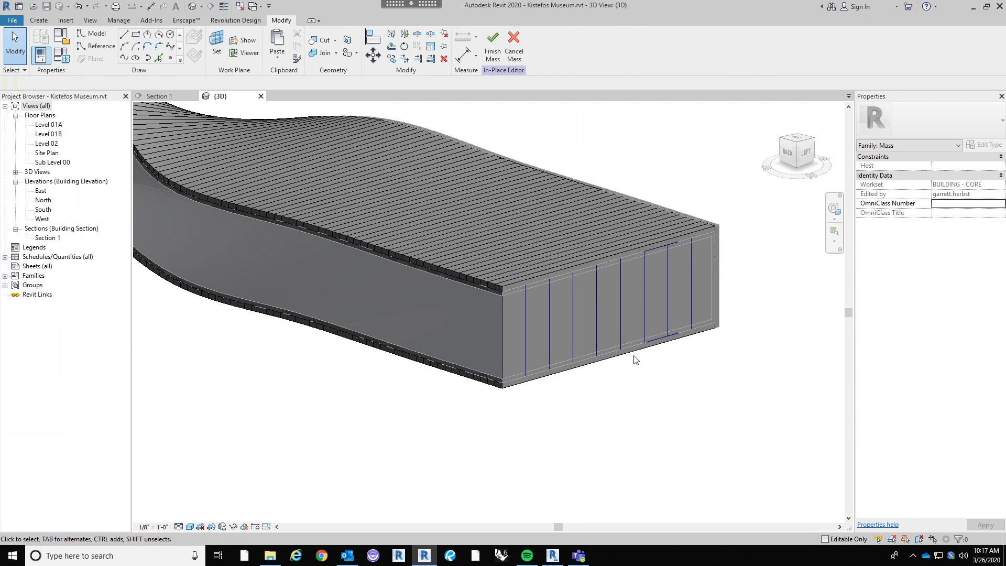
middle_click_drag(665, 404, 717, 456)
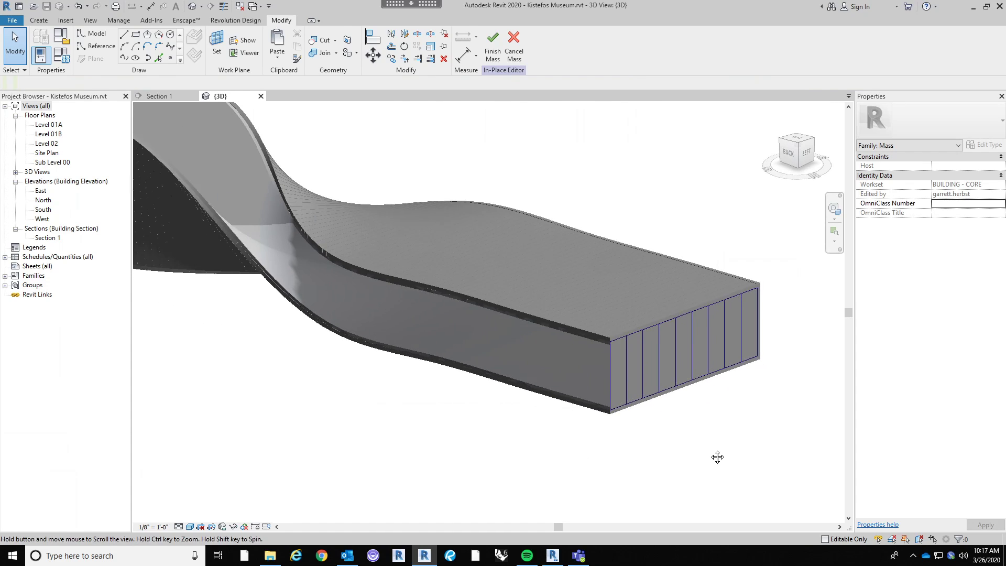
left_click(652, 372)
middle_click_drag(676, 376, 589, 382)
scroll(588, 380, "up", 3)
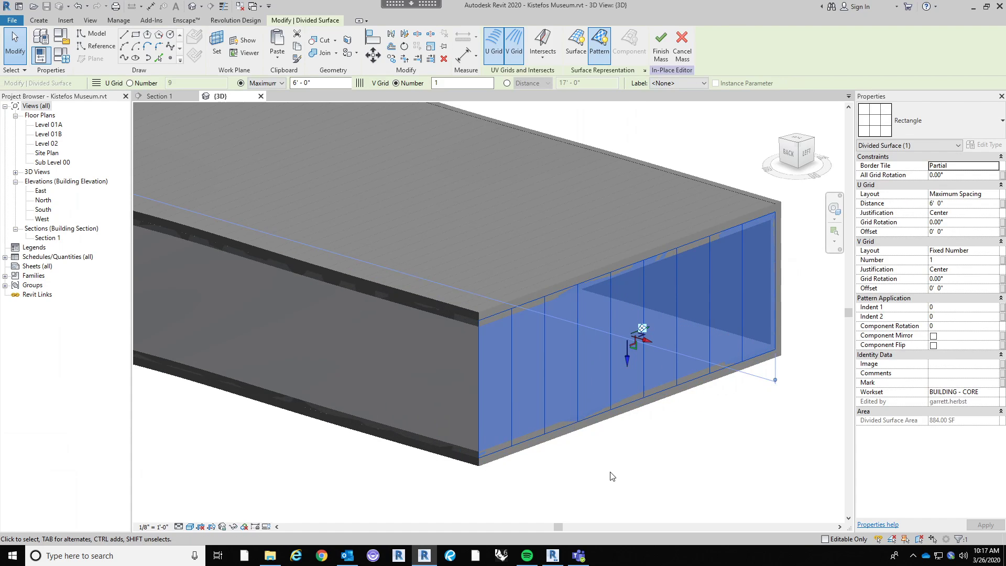
middle_click_drag(588, 465, 603, 442)
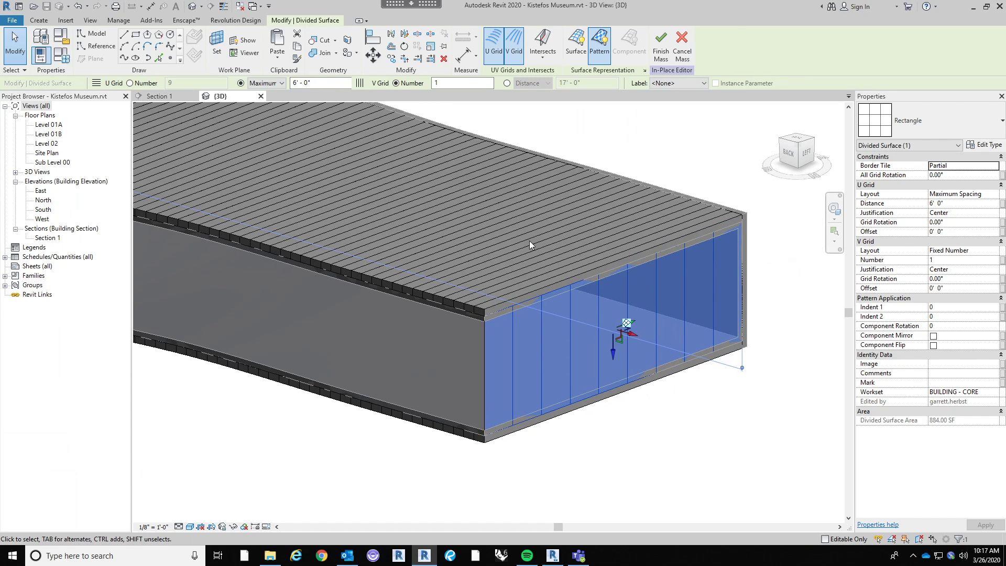
left_click(620, 142)
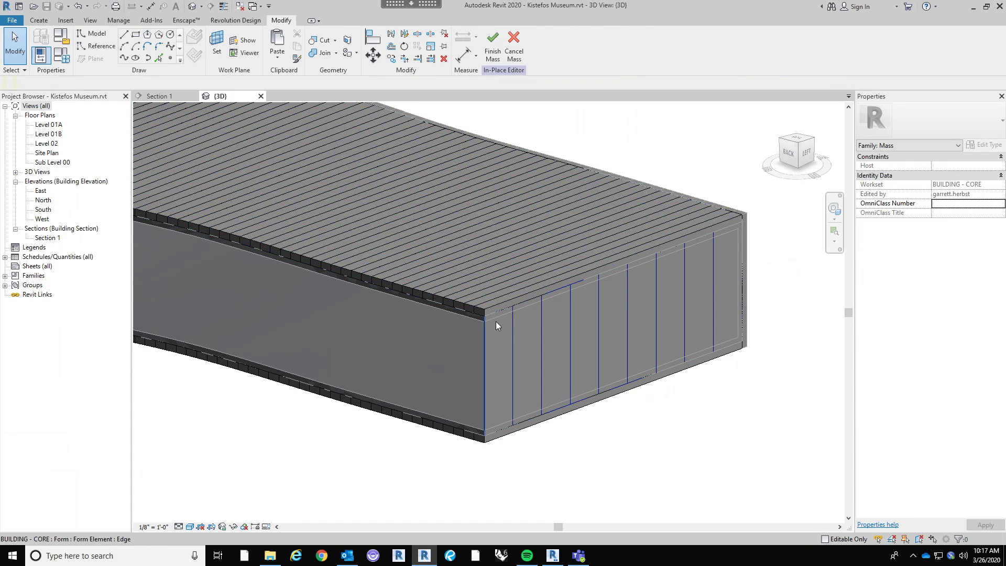
Create a new family from the Curtain Panel Pattern Based.rft template.
left_click(12, 20)
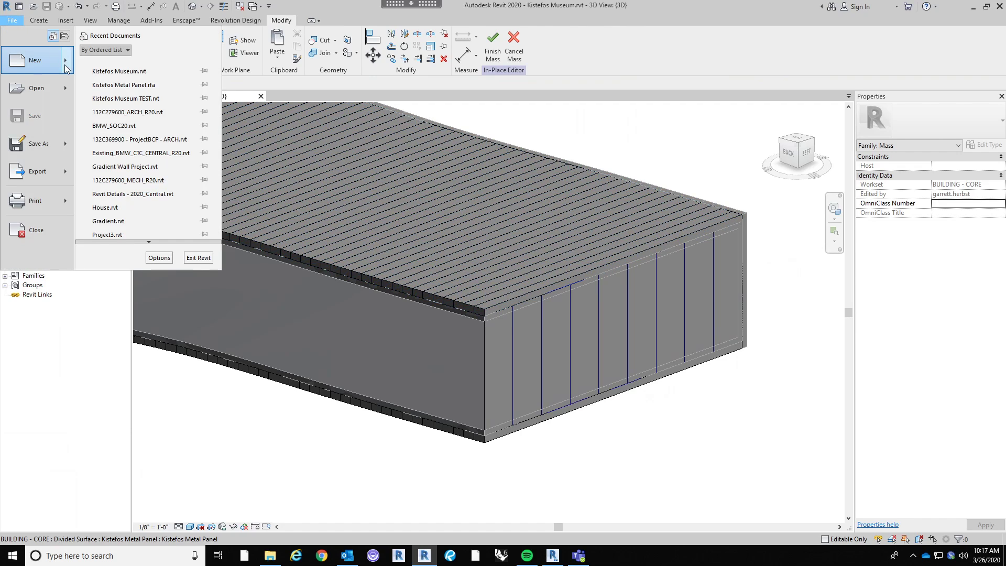
mouse_move(48, 60)
left_click(137, 97)
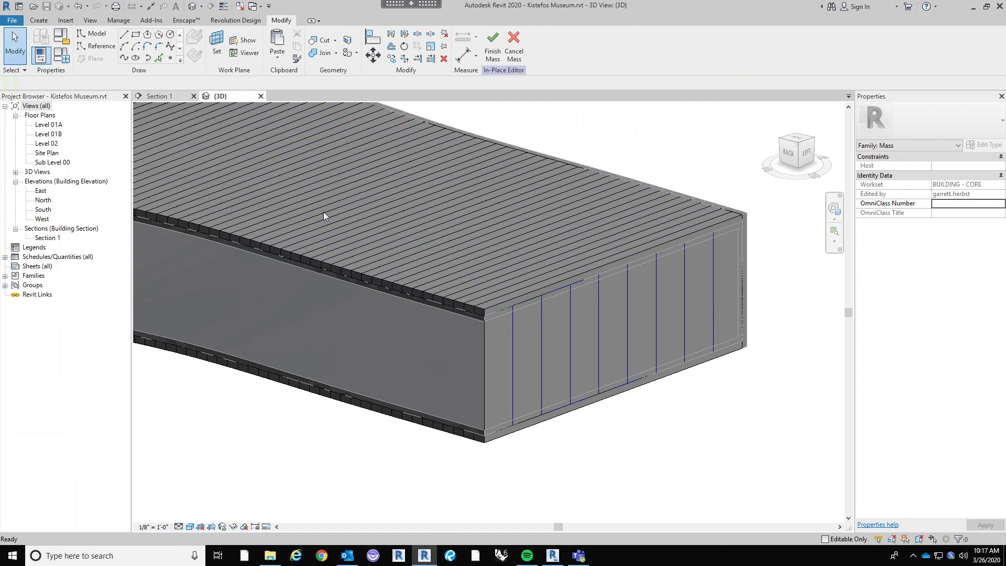
left_click(498, 244)
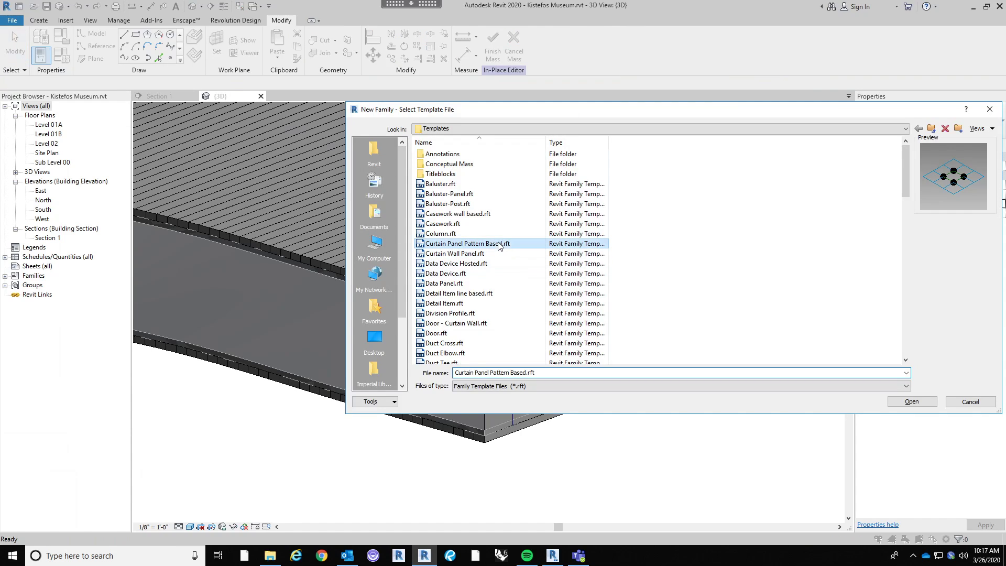
left_click(911, 402)
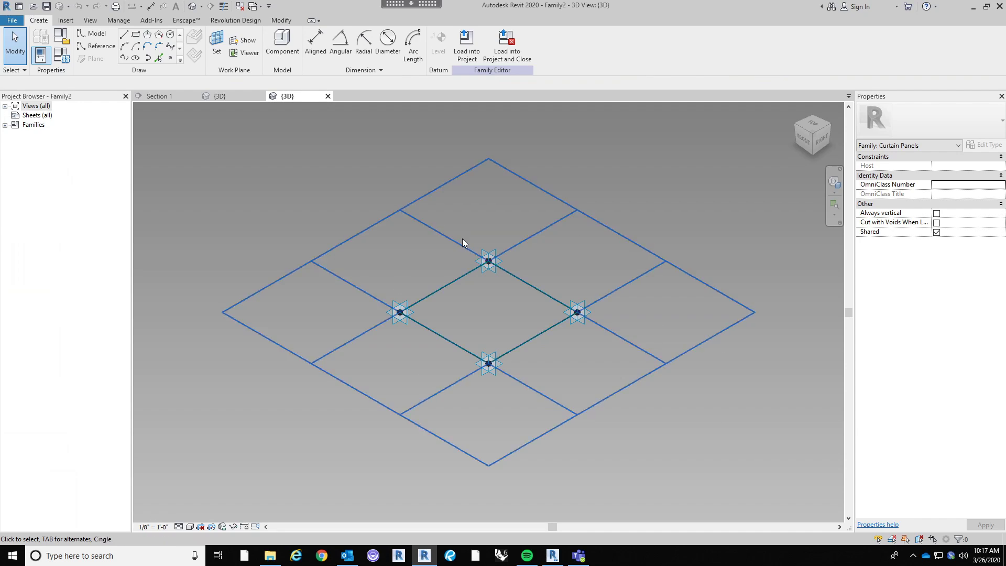
scroll(558, 271, "up", 2)
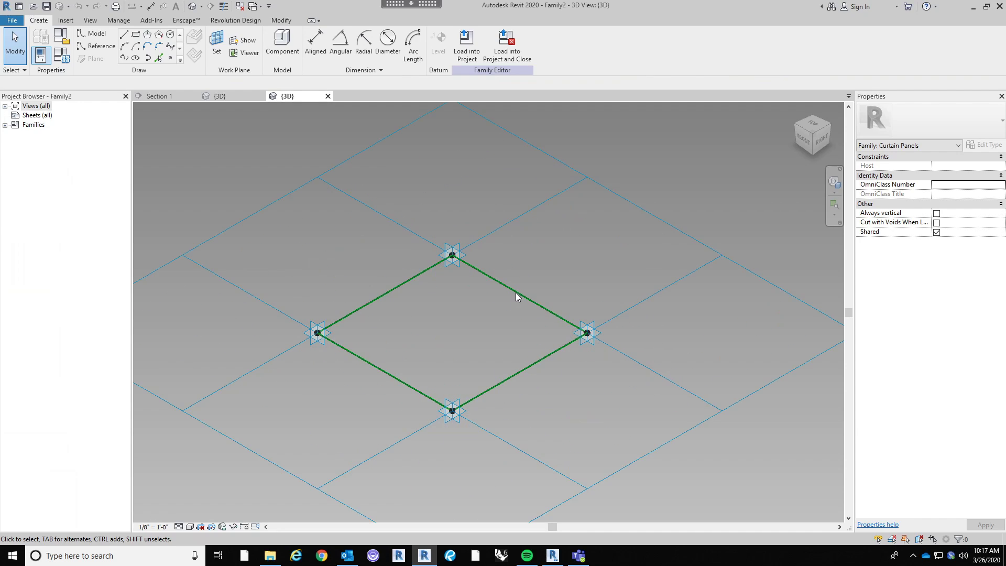
Create a solid form from the closed chain of four reference lines bounding the panel.
middle_click_drag(485, 256, 545, 261)
key("Tab")
left_click(542, 278)
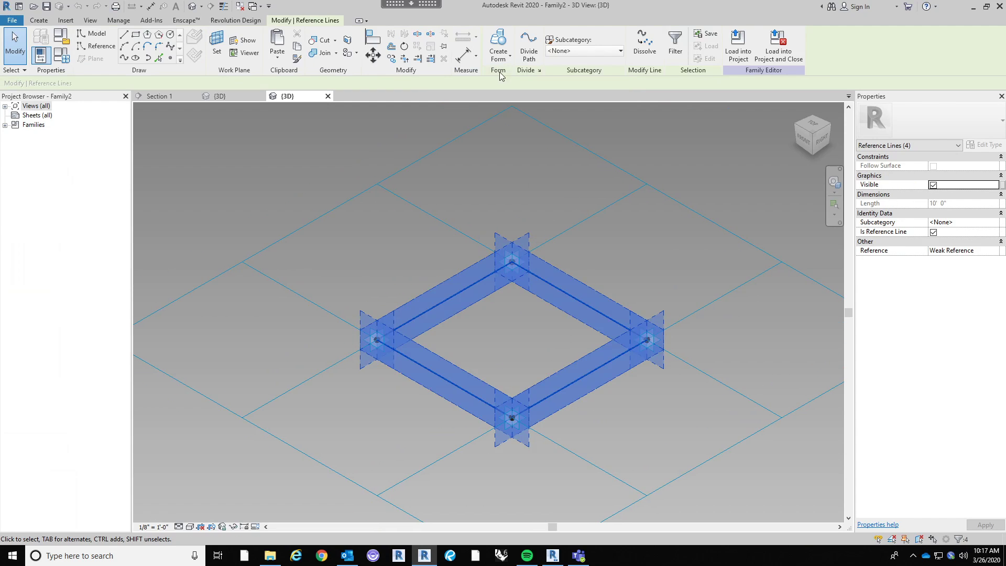
left_click(498, 44)
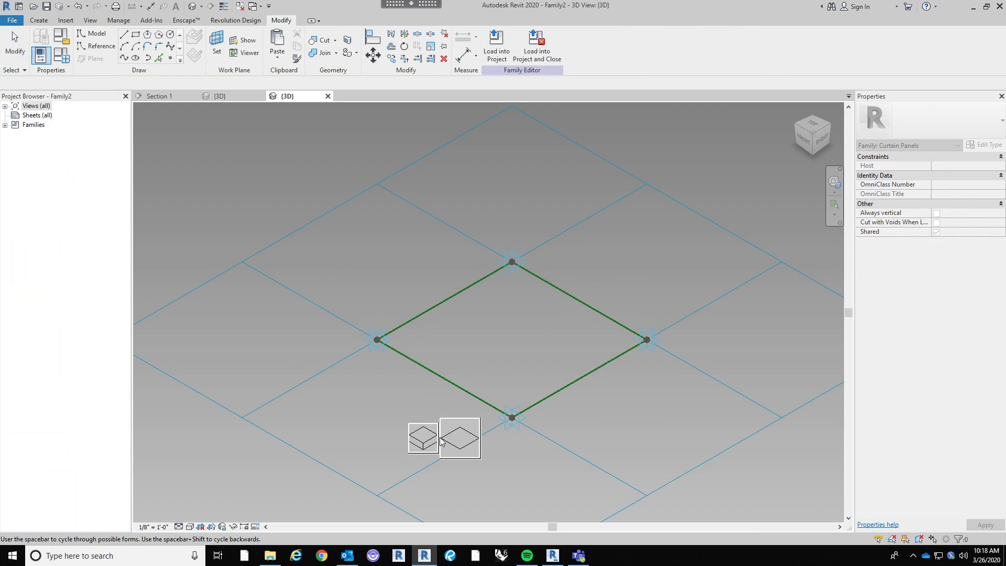
left_click(427, 444)
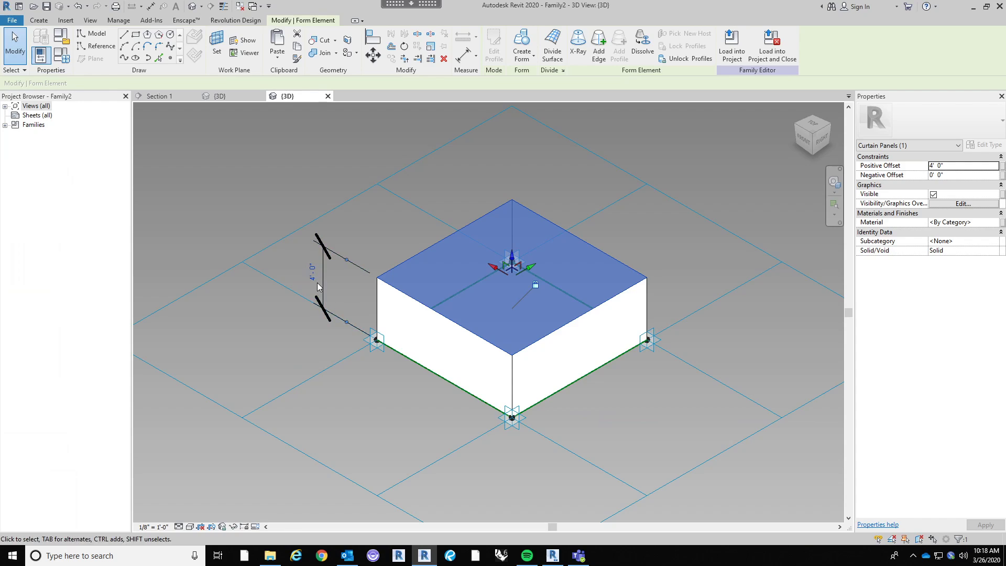
Label the solid form's height dimension with a new type parameter named Glass Thickness.
left_click(325, 278)
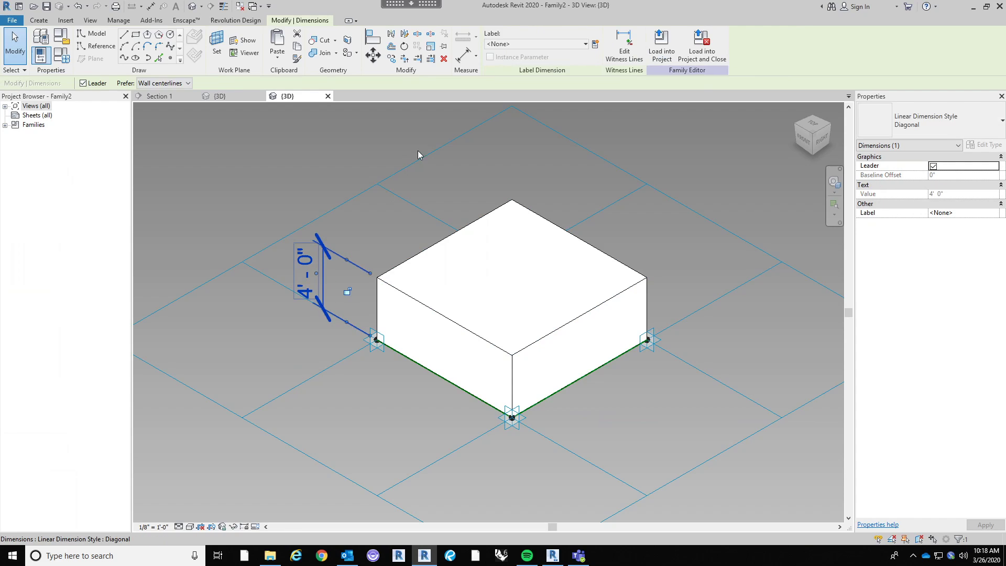
left_click(596, 44)
type("Glass Thickness")
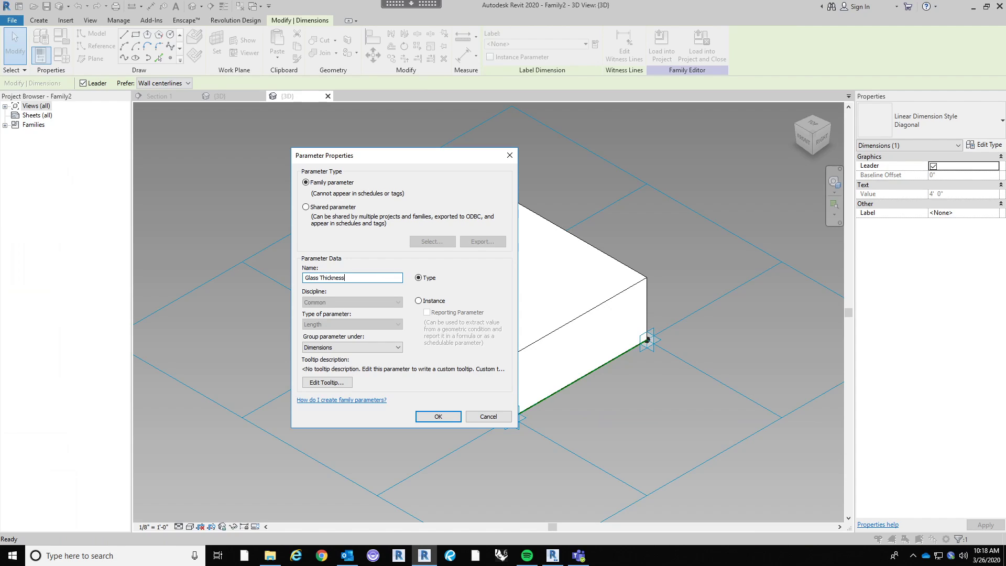
left_click(438, 416)
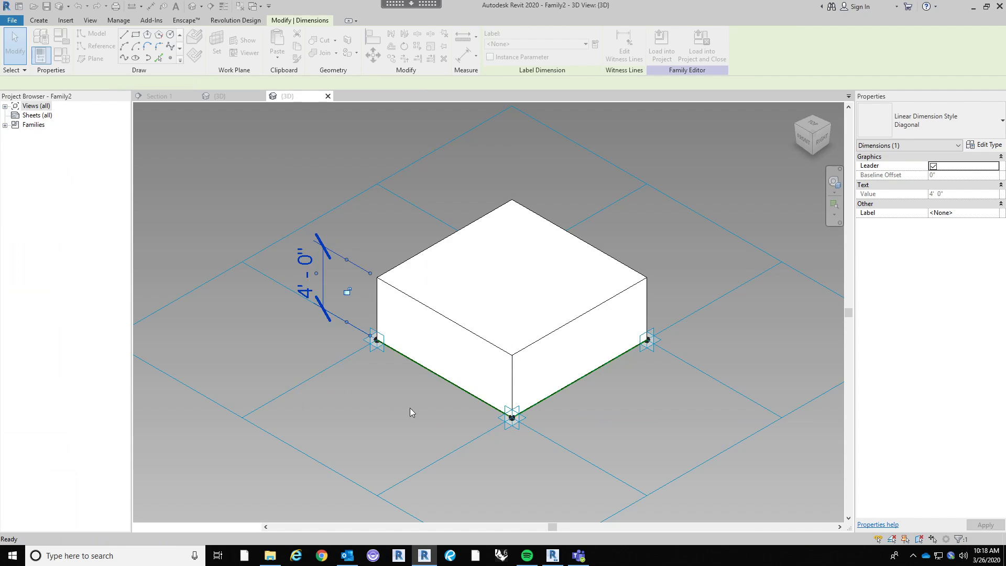
Set the Glass Thickness parameter to 0' 1" in the family types and clear the selection.
left_click(60, 54)
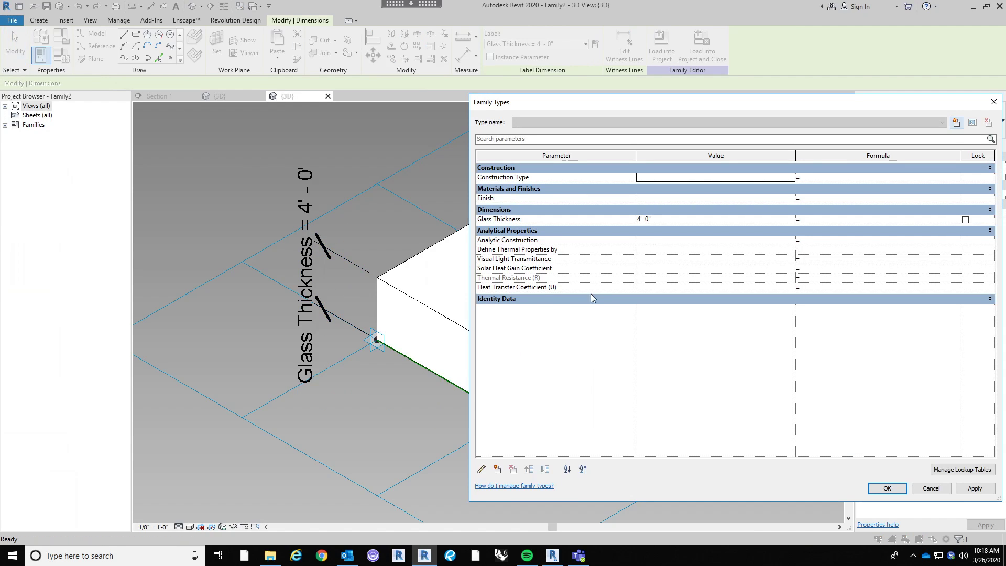
left_click(691, 220)
key("Tab")
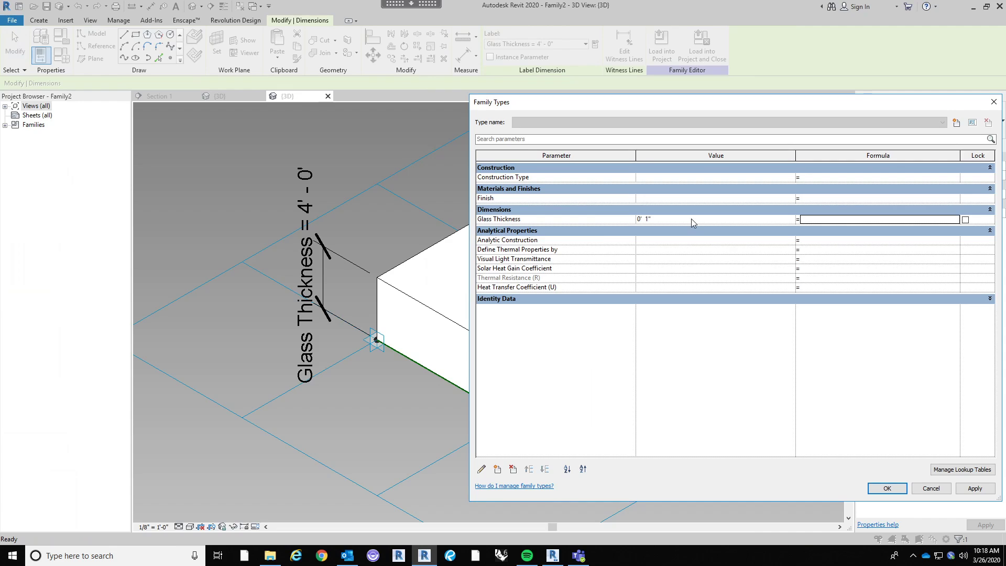
left_click(888, 488)
left_click(373, 413)
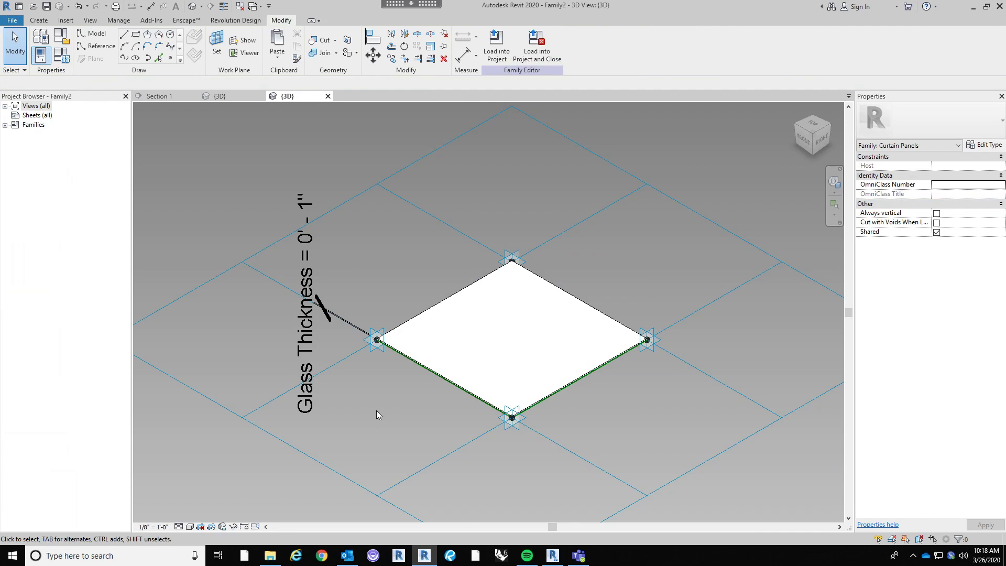
Associate the glass panel form's material with a new type parameter named Glass.
scroll(373, 410, "up", 2)
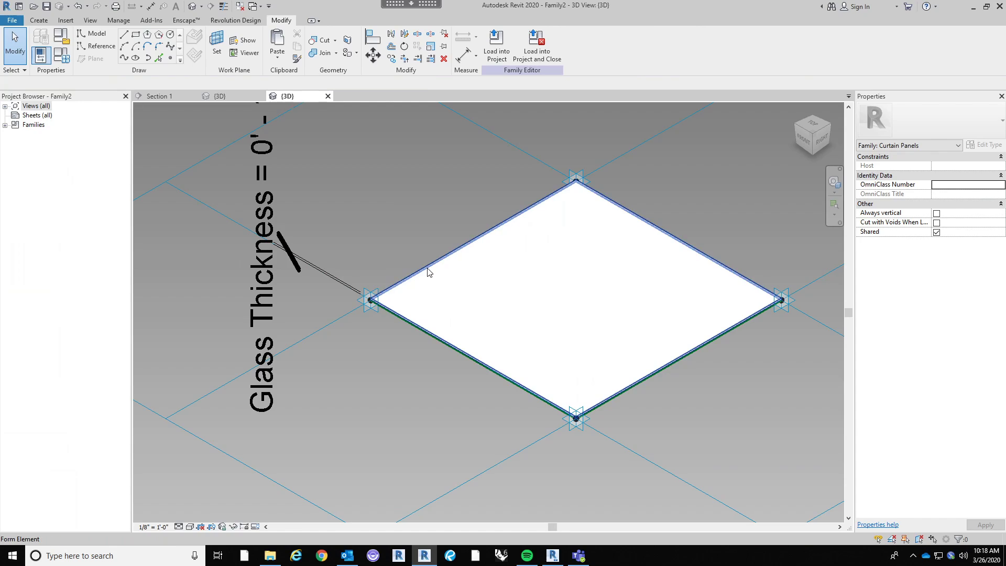
left_click(617, 272)
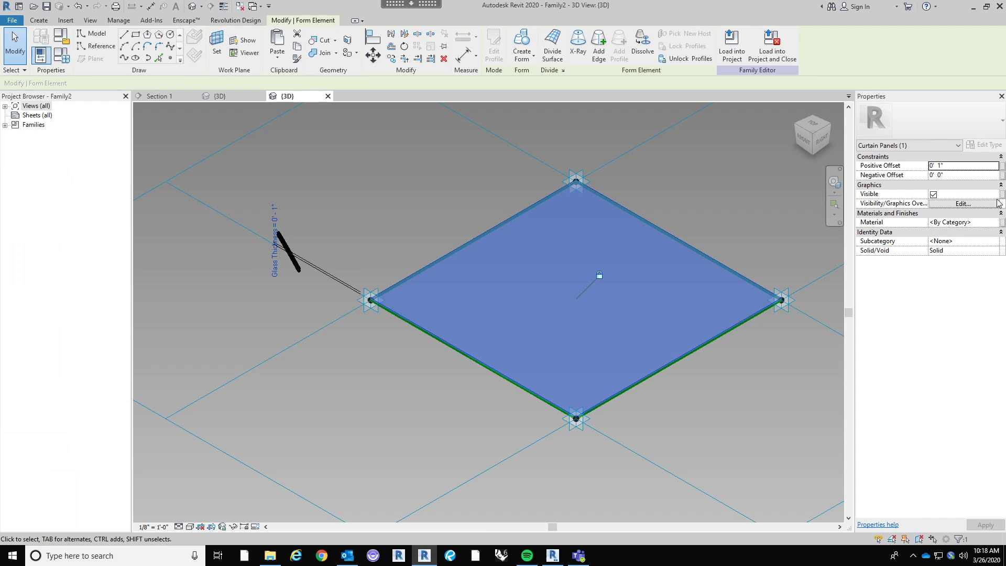
left_click(1002, 223)
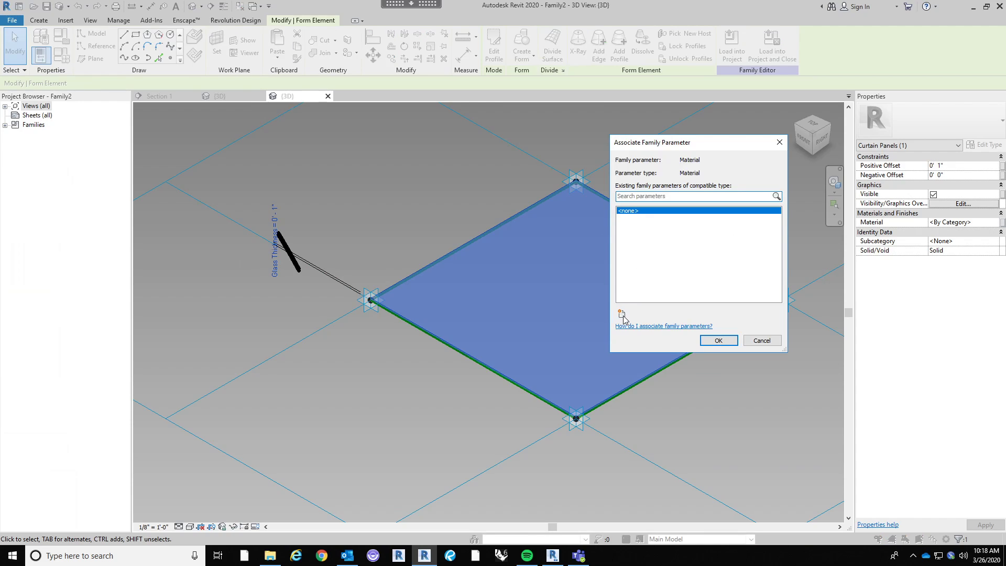
left_click(621, 314)
type("Glass")
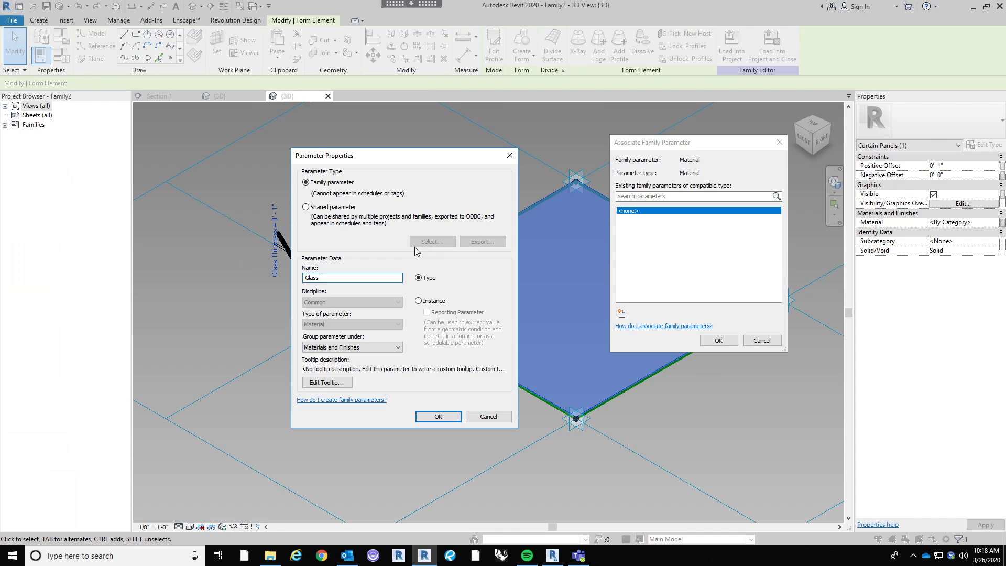
left_click(426, 417)
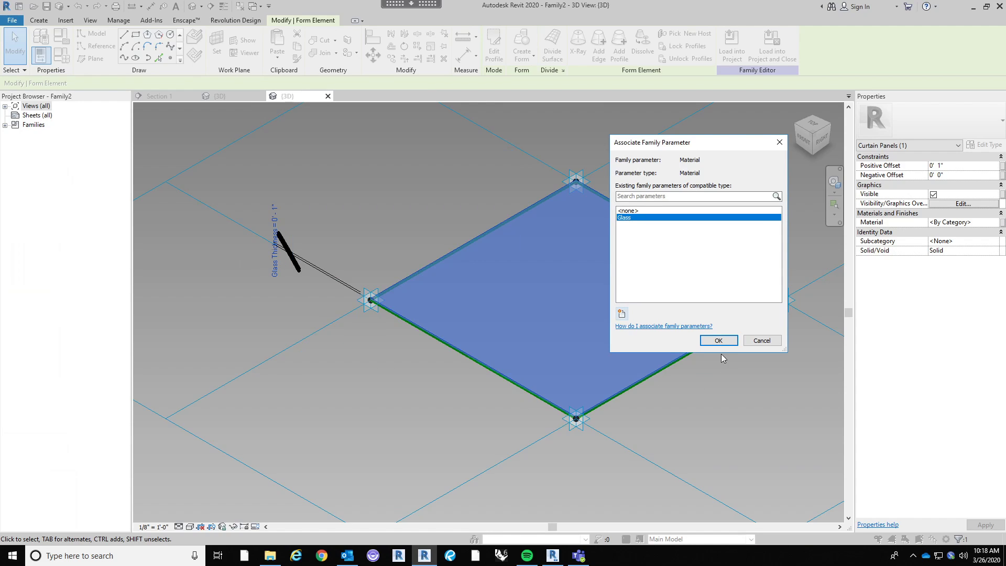
key("Return")
left_click(451, 375)
Temporarily hide the glass panel form so only the reference line frame is shown.
scroll(423, 399, "down", 2)
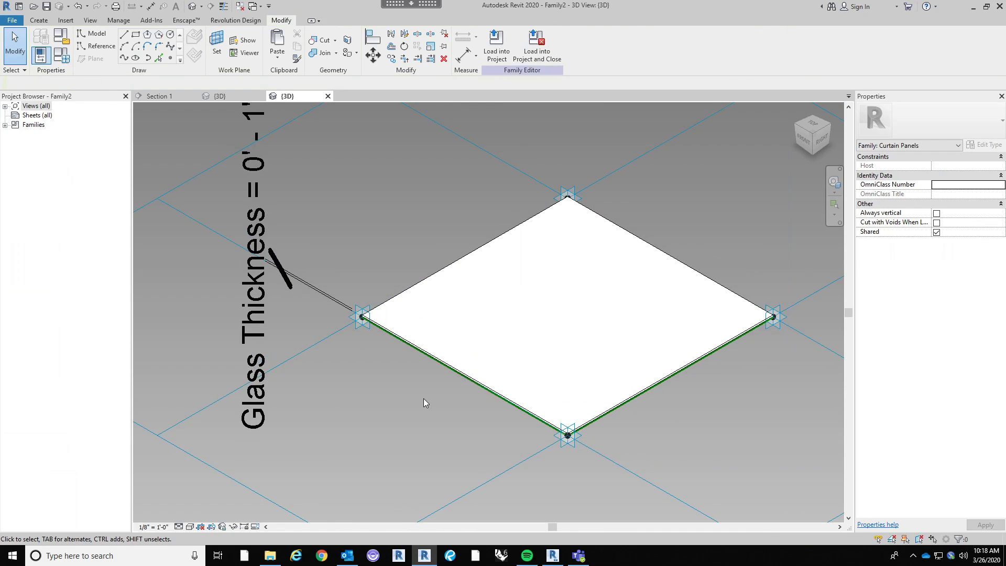
scroll(406, 404, "up", 3)
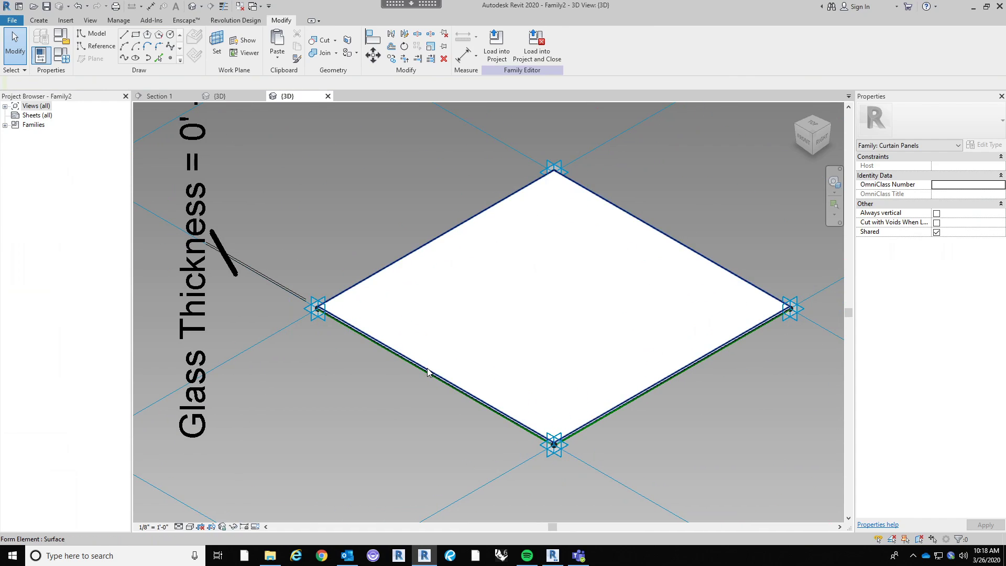
key("Tab")
left_click(428, 368)
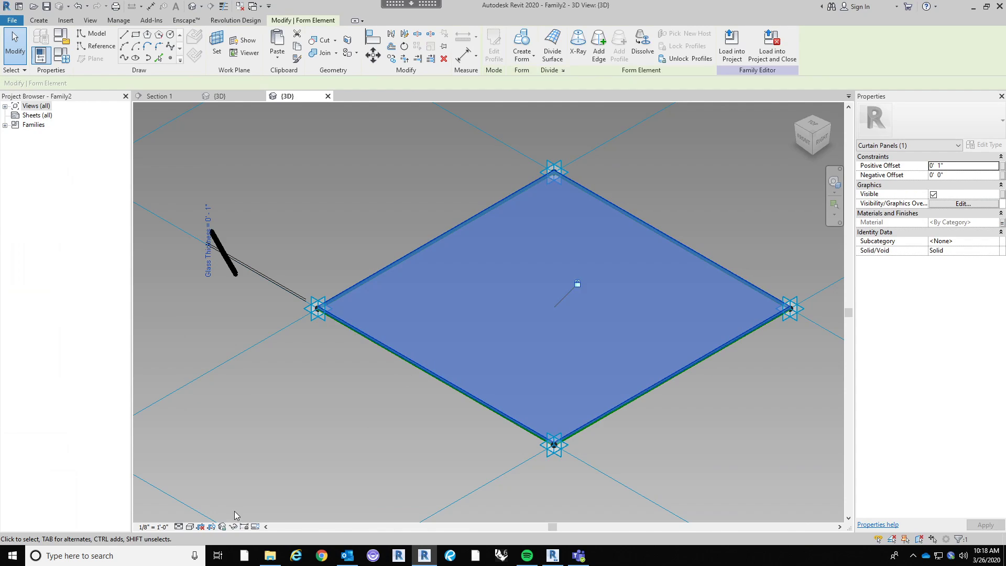
left_click(231, 527)
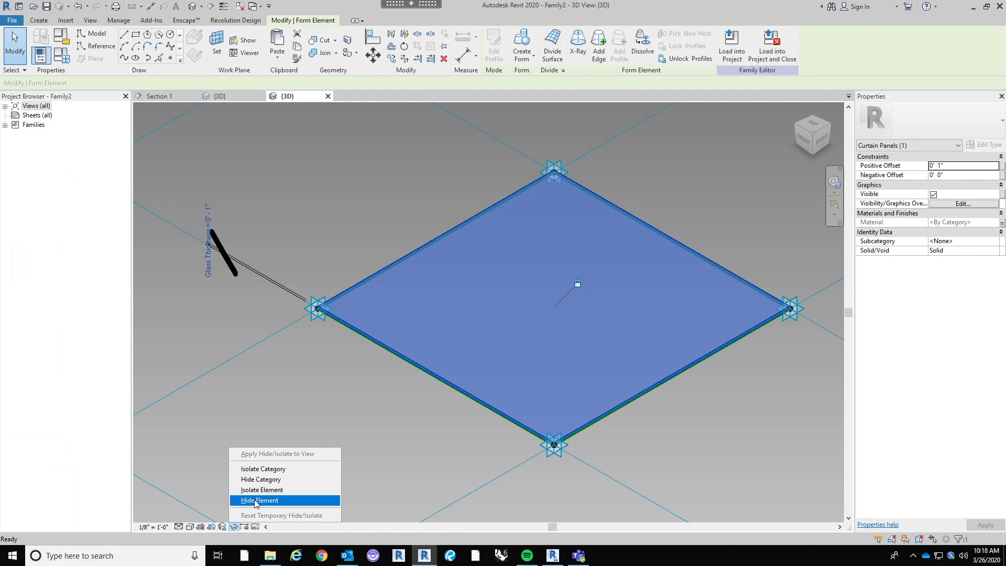
left_click(268, 500)
left_click(300, 454)
scroll(446, 386, "down", 2)
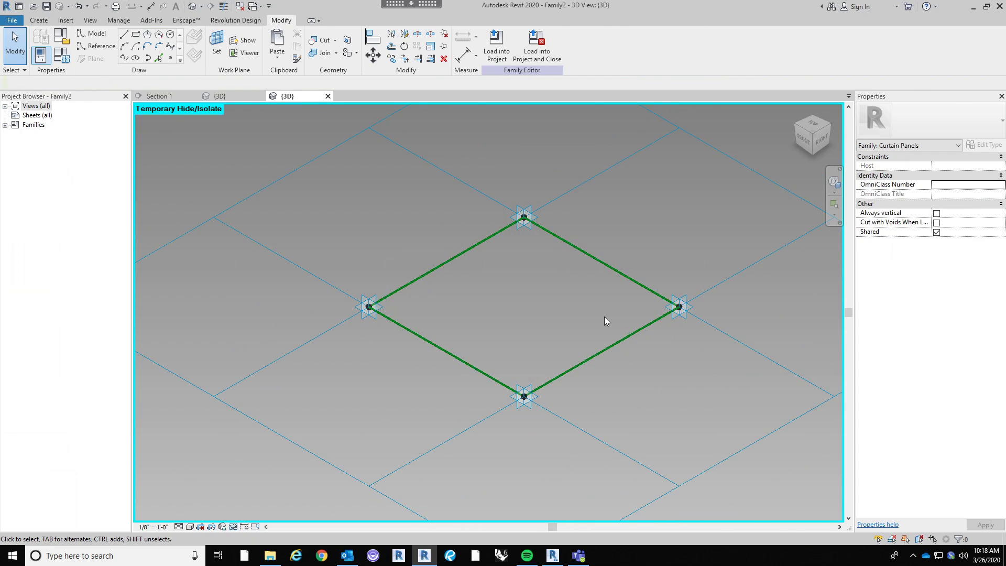
Place a reference point near the middle of the frame's upper-right reference line.
middle_click_drag(605, 317, 563, 364)
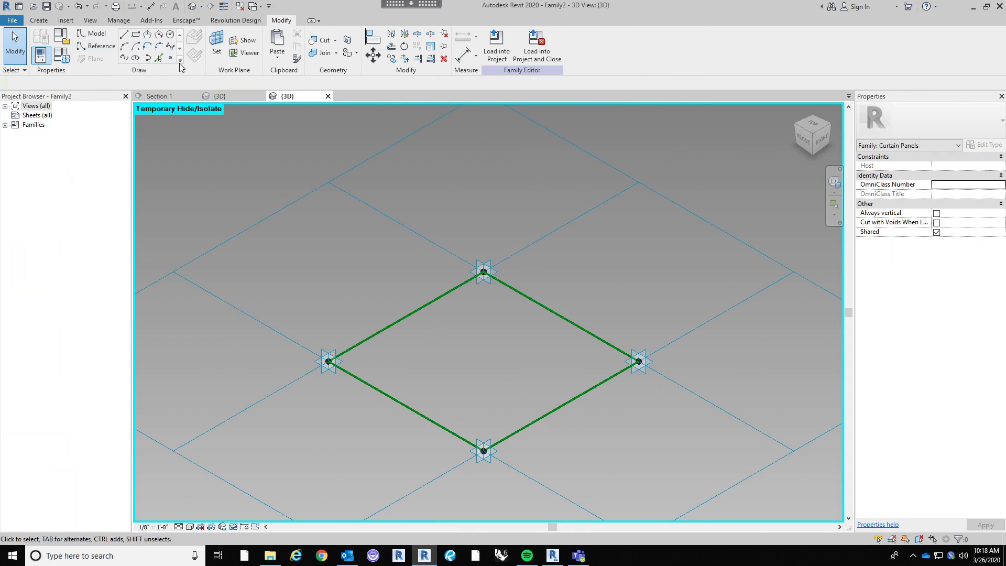
left_click(170, 58)
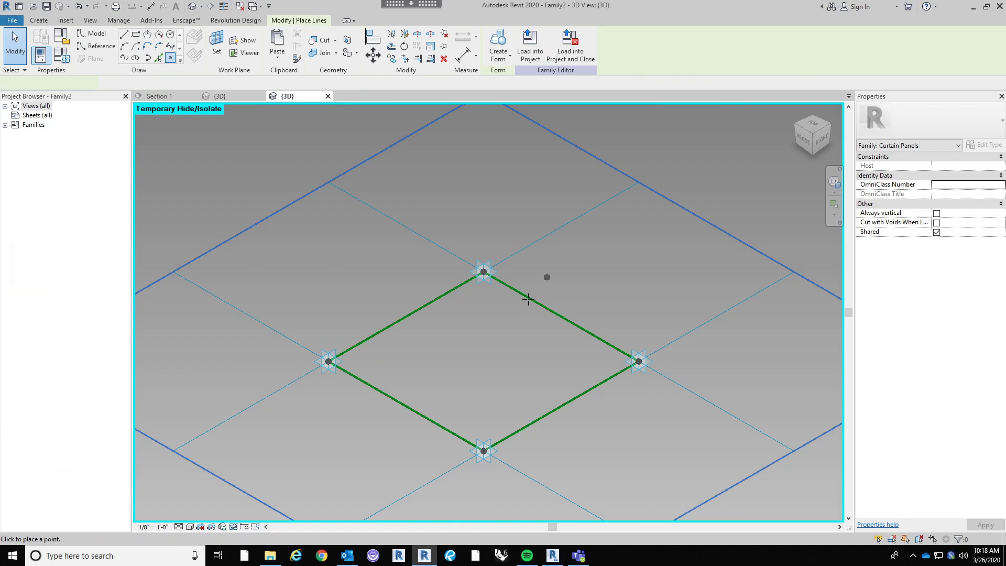
left_click(563, 317)
middle_click_drag(595, 299, 562, 305)
key("Escape")
key("Escape")
scroll(529, 316, "up", 3)
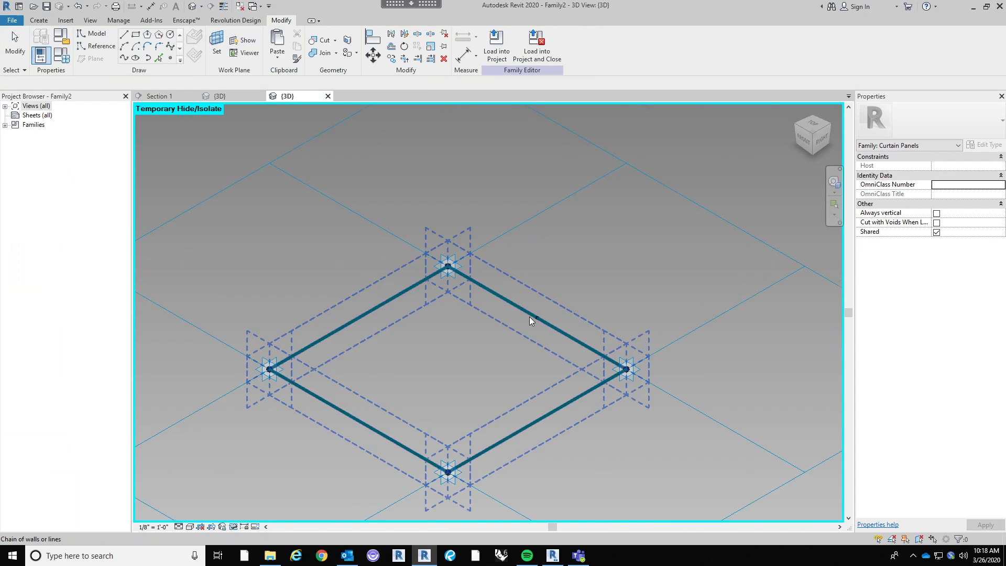
Set the reference point's plane as work plane and sketch a model-line rectangle about 8" by 1' 3" around the point.
left_click(216, 43)
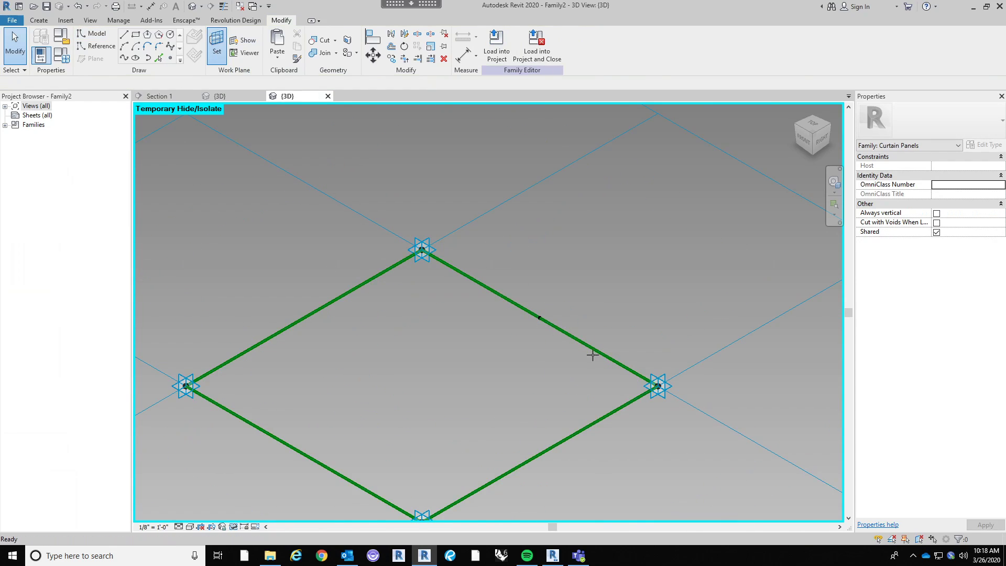
left_click(542, 321)
scroll(545, 309, "up", 4)
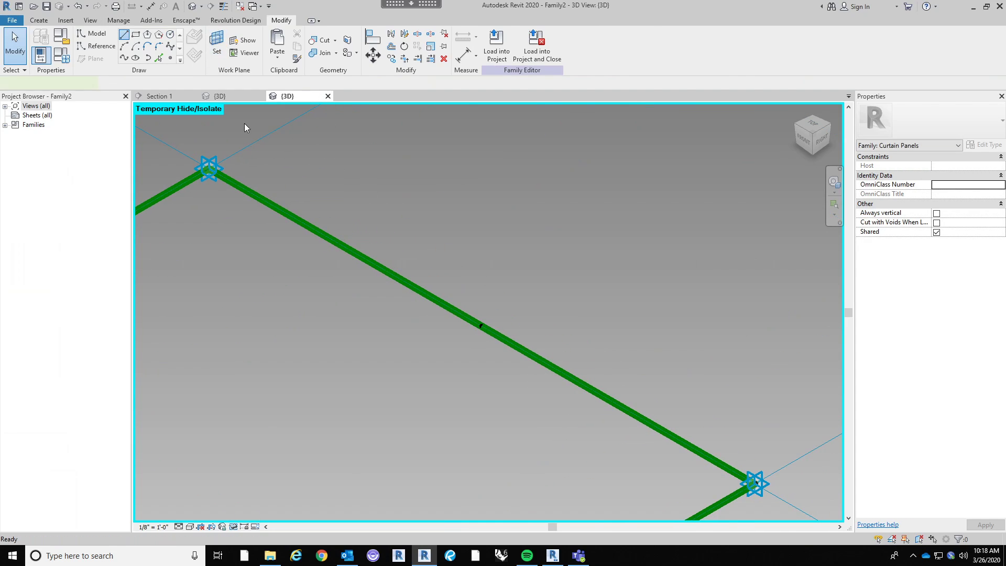
left_click(135, 34)
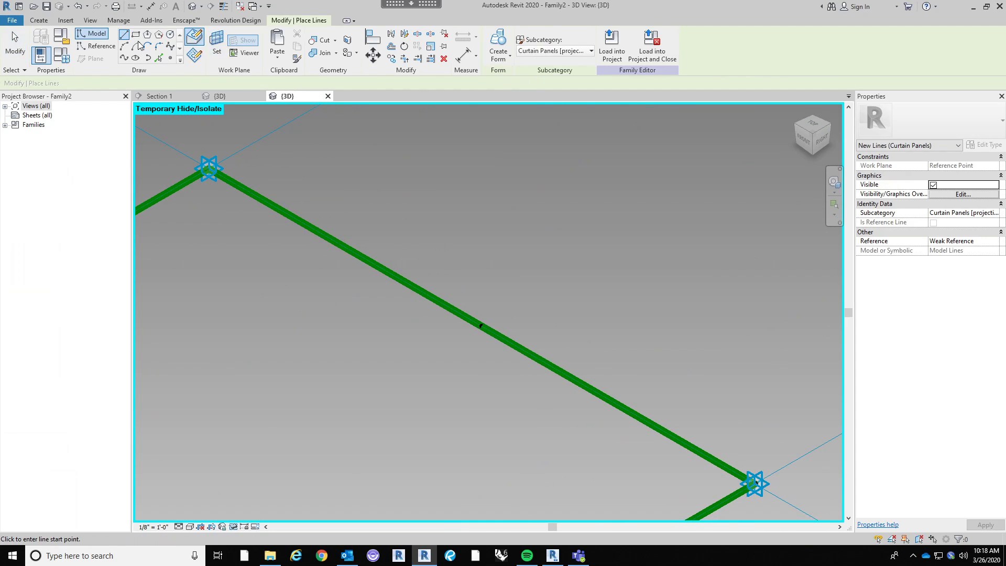
left_click(466, 292)
left_click(503, 350)
middle_click_drag(582, 359, 577, 380)
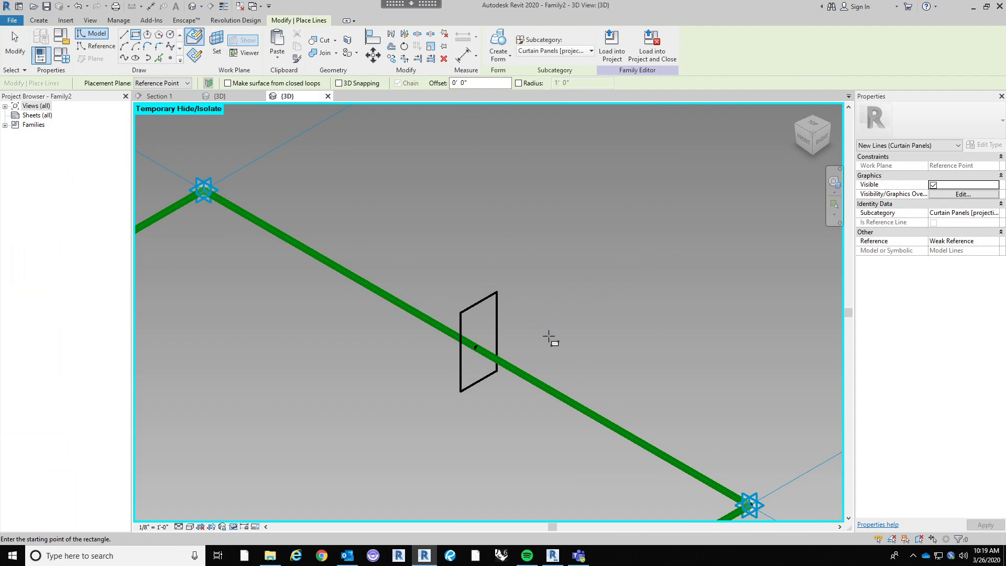
key("Escape")
key("Escape")
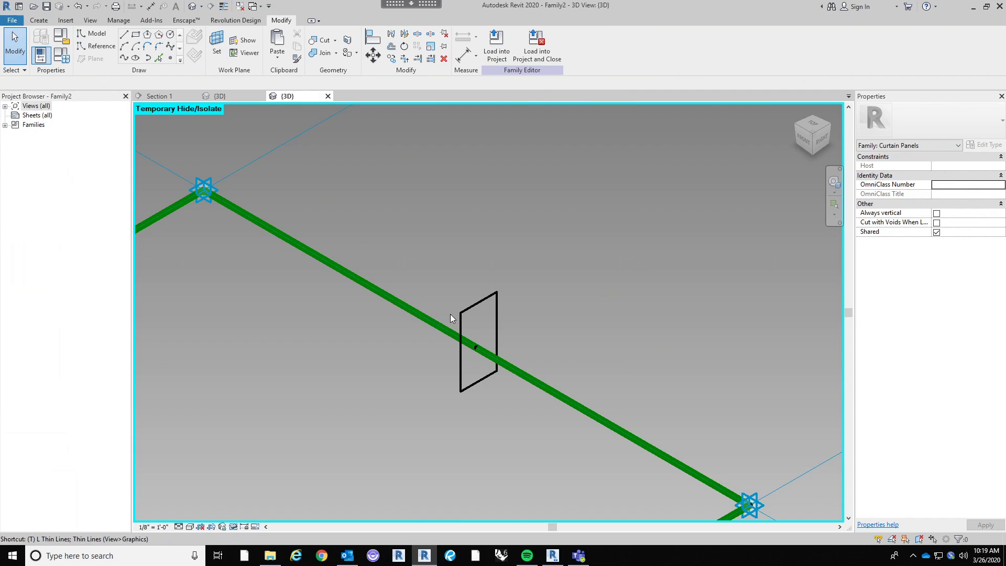
Turn on thin lines and set the 3D view's scale to 1" = 1'-0".
key("t")
key("l")
scroll(472, 390, "up", 2)
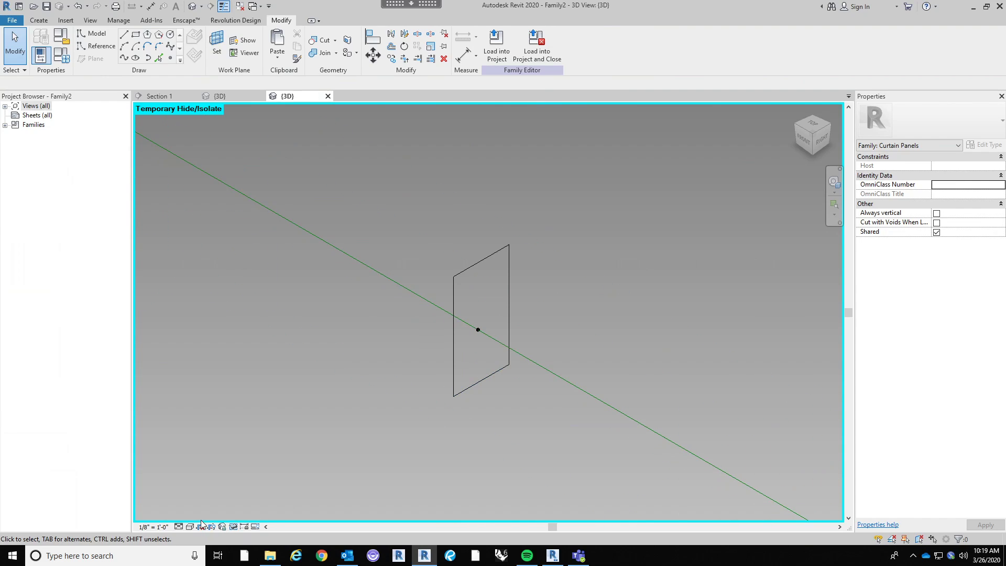
left_click(154, 527)
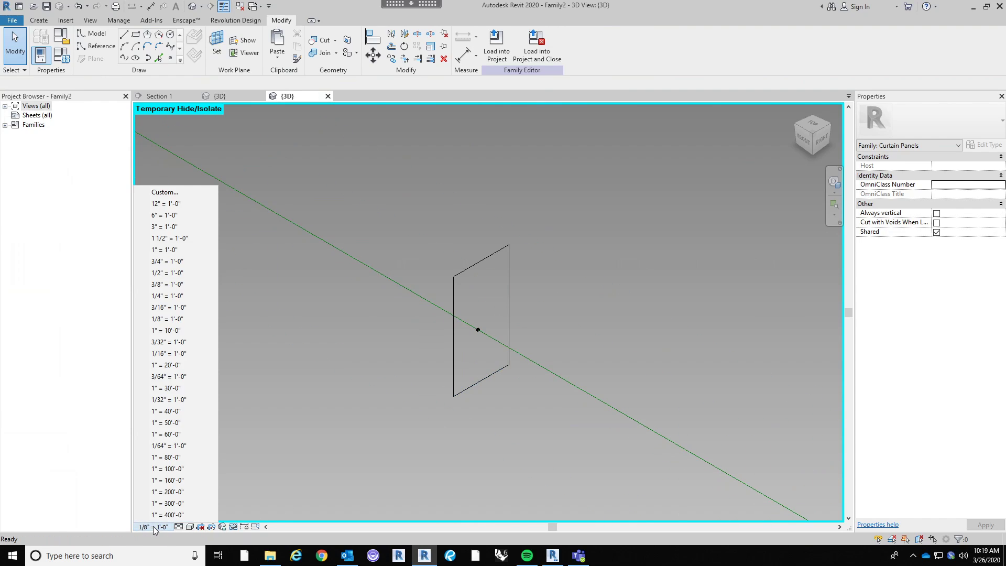
left_click(165, 250)
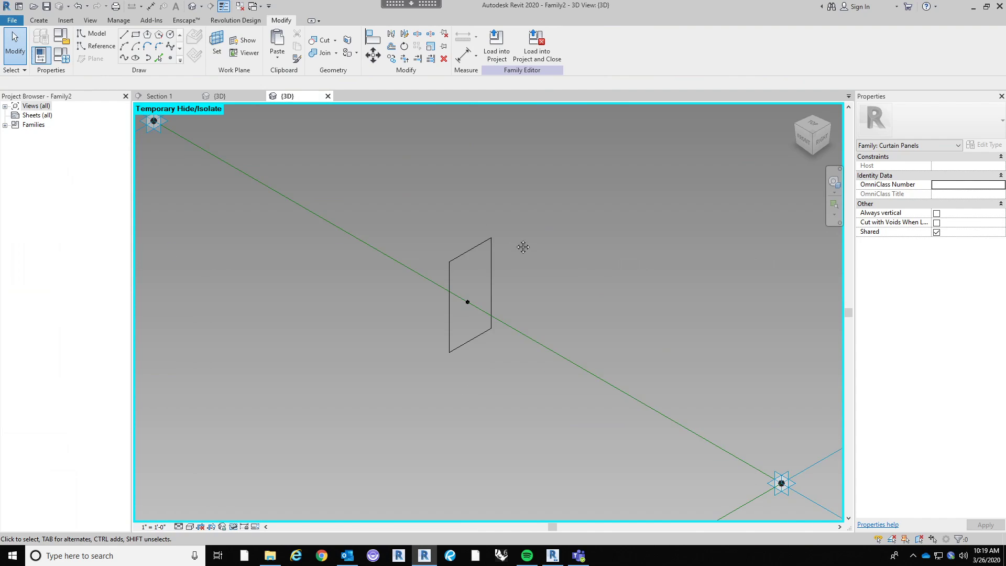
Dimension the rectangle's two vertical sides through the reference point and make the segments equal.
left_click(463, 55)
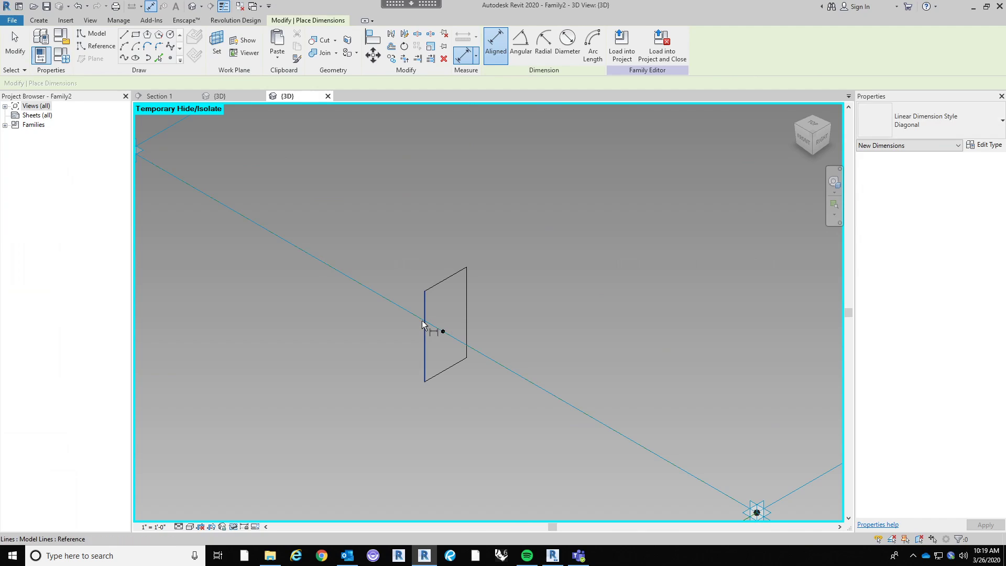
left_click(443, 332)
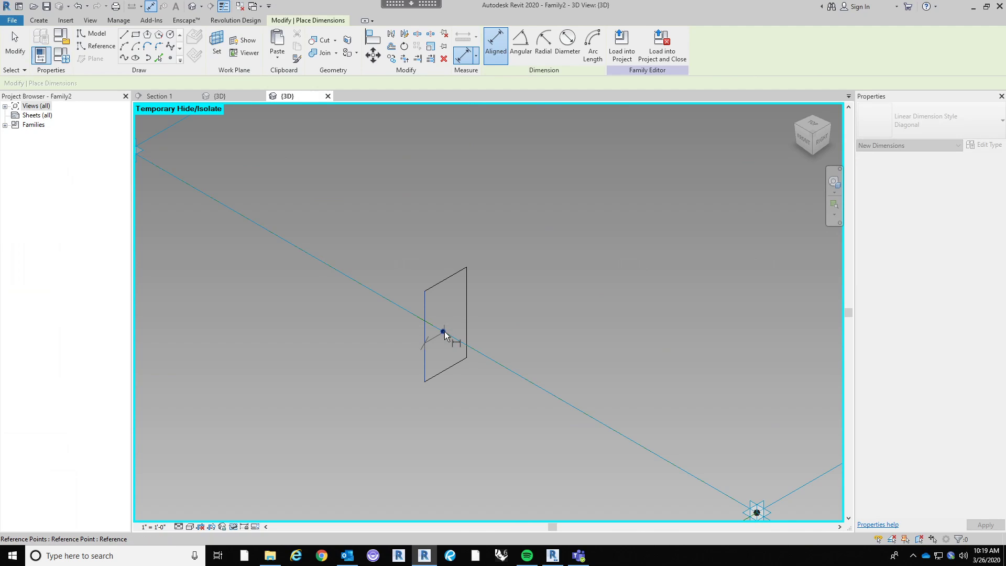
left_click(464, 307)
left_click(455, 208)
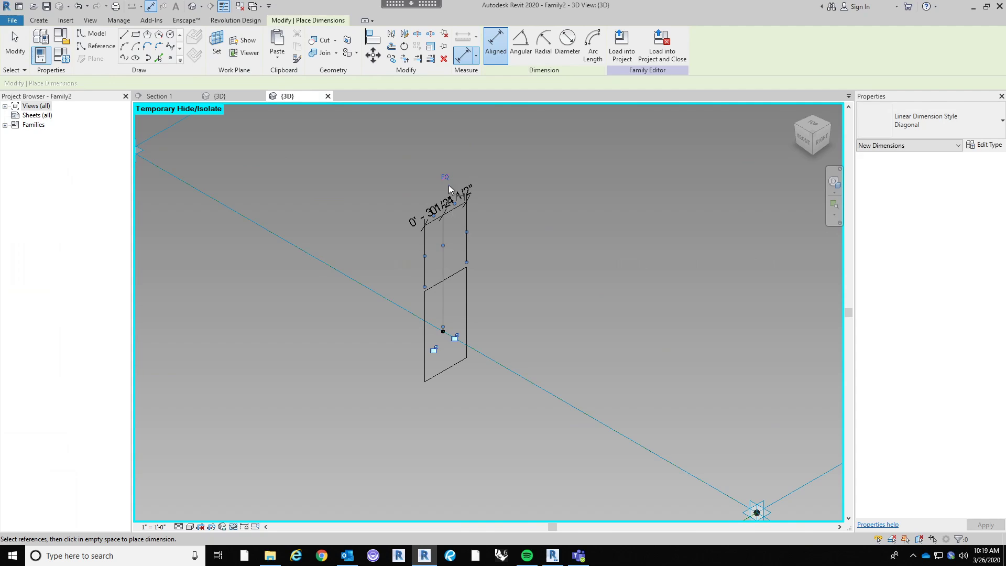
left_click(448, 184)
Dimension the rectangle's upper and lower edges through the reference point and make the segments equal.
left_click(454, 293)
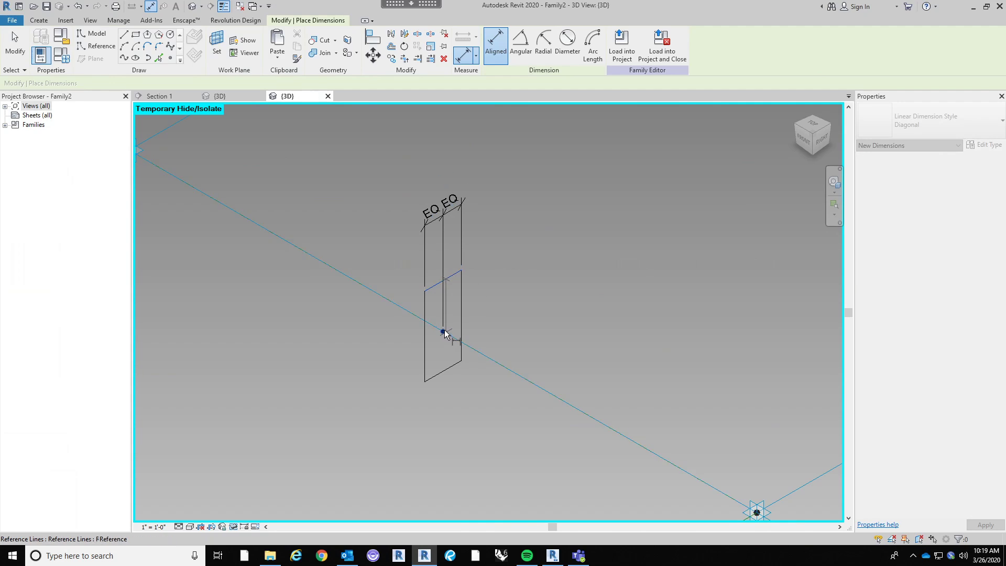
left_click(443, 331)
left_click(448, 370)
left_click(376, 386)
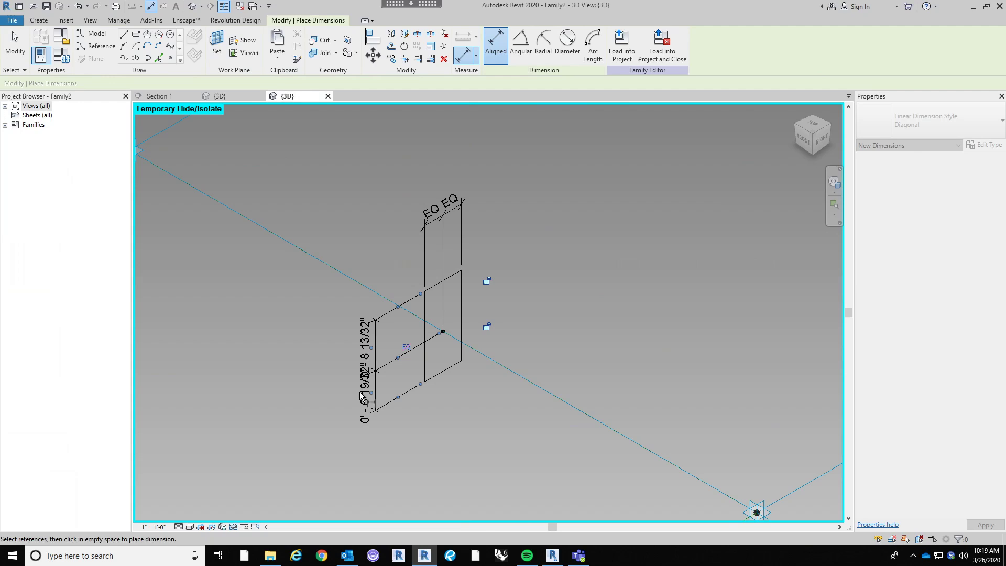
left_click(391, 348)
middle_click_drag(489, 304, 428, 311)
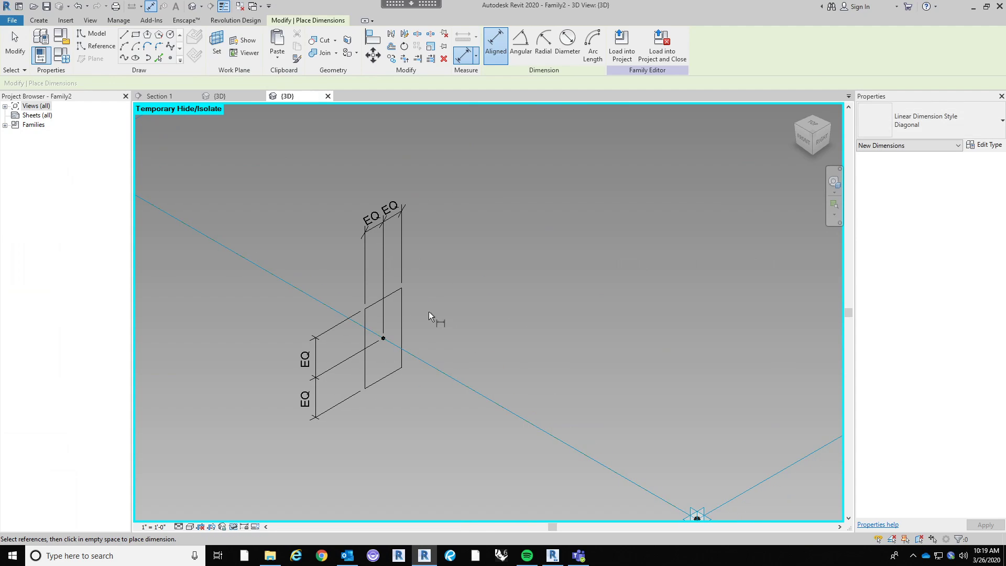
Add overall dimensions for the rectangle's height and width.
left_click(398, 290)
left_click(389, 376)
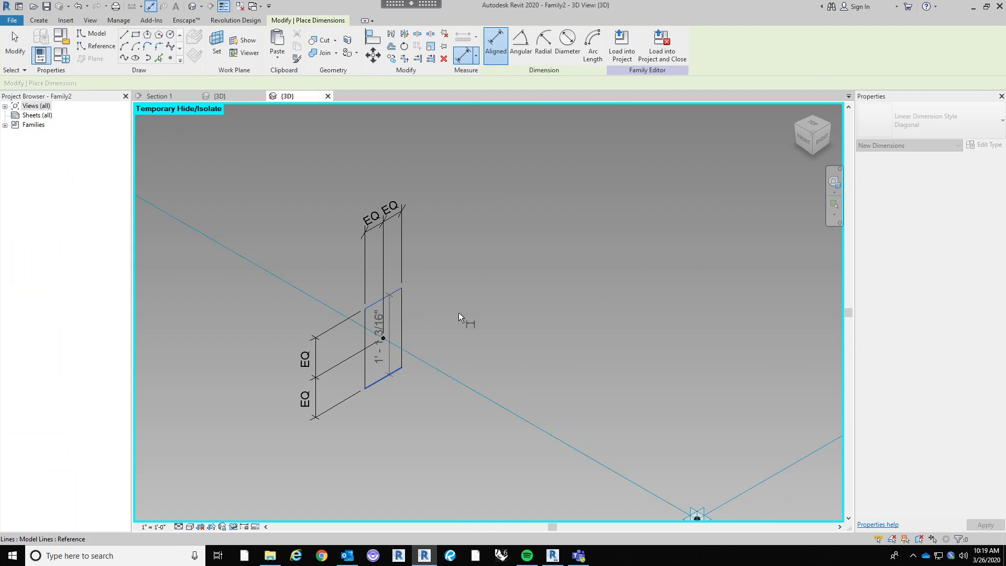
left_click(458, 312)
left_click(375, 366)
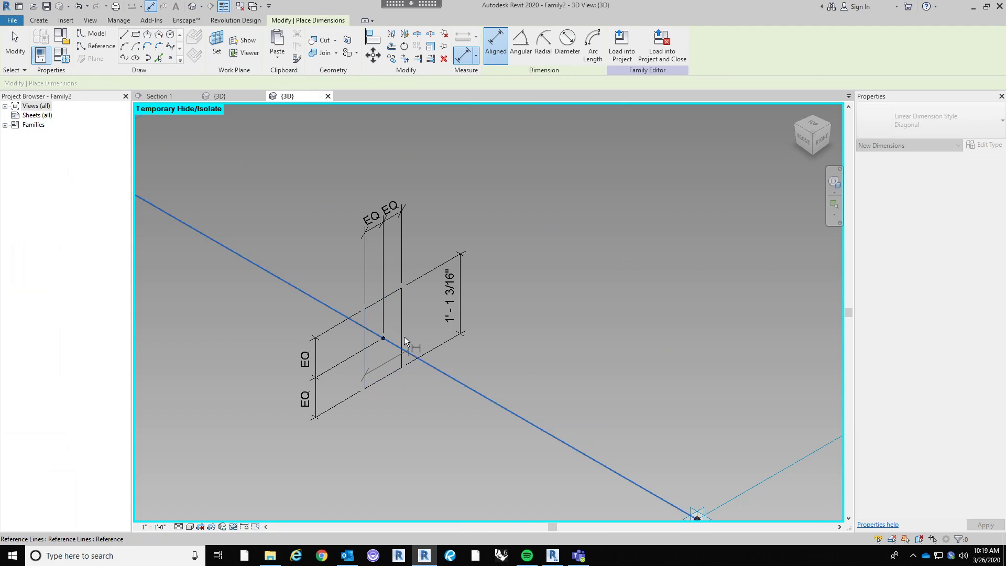
left_click(404, 366)
left_click(406, 413)
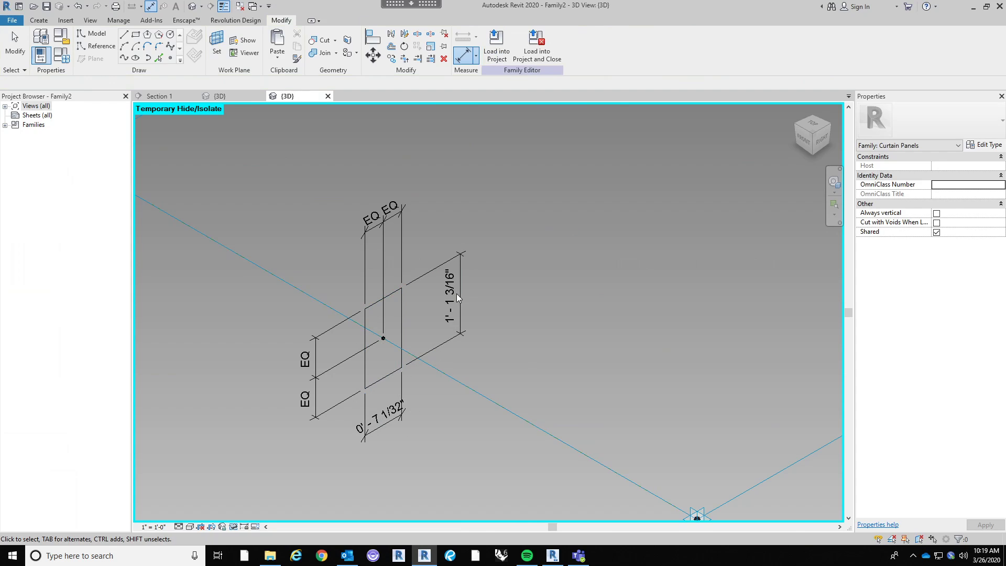
key("Escape")
key("Escape")
Label the rectangle's height dimension with a new type parameter named Mullion Height.
left_click(457, 293)
left_click(596, 45)
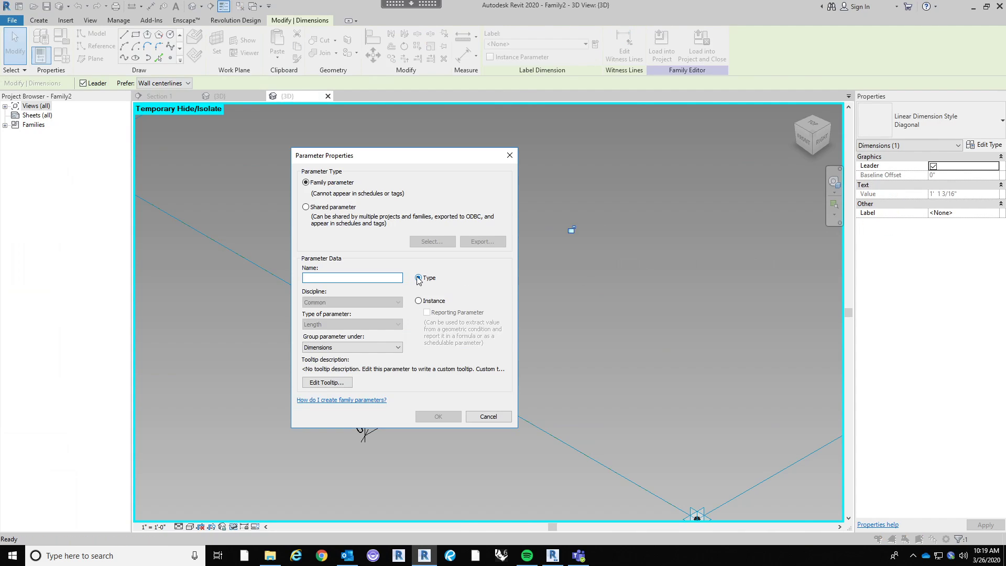
type("Mullion Height")
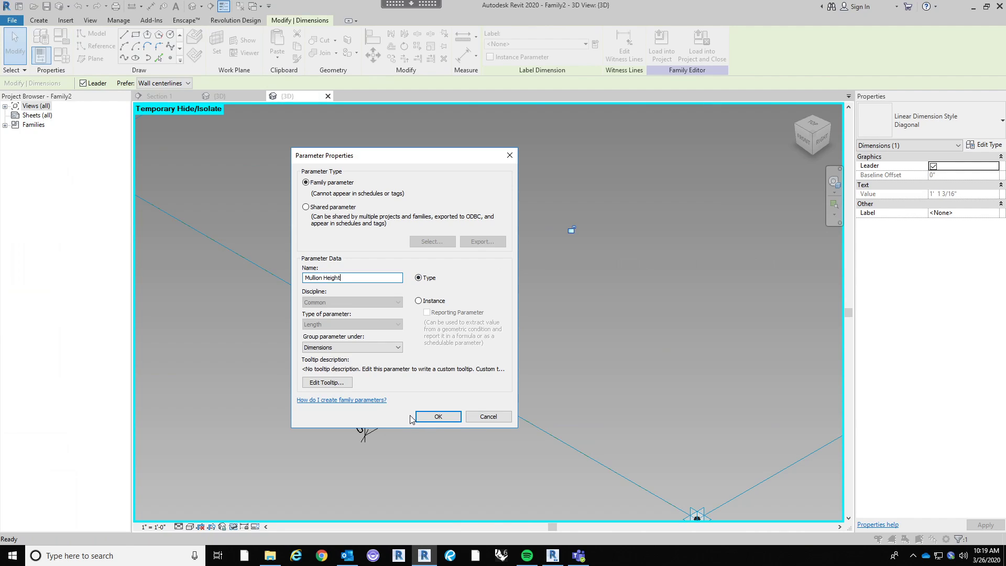
left_click(438, 416)
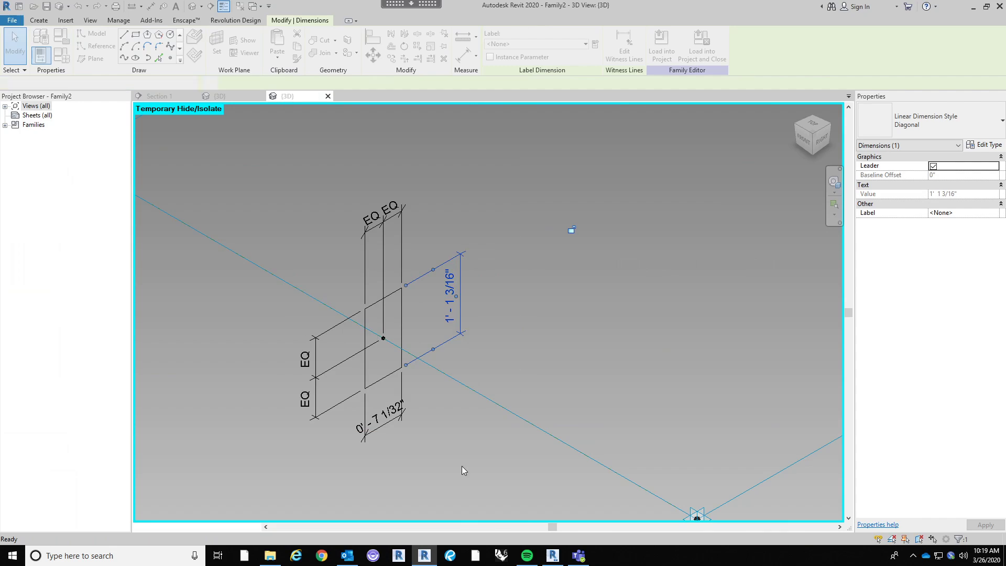
Label the rectangle's width dimension with a new type parameter named Mullion Width.
left_click(387, 389)
left_click(424, 324)
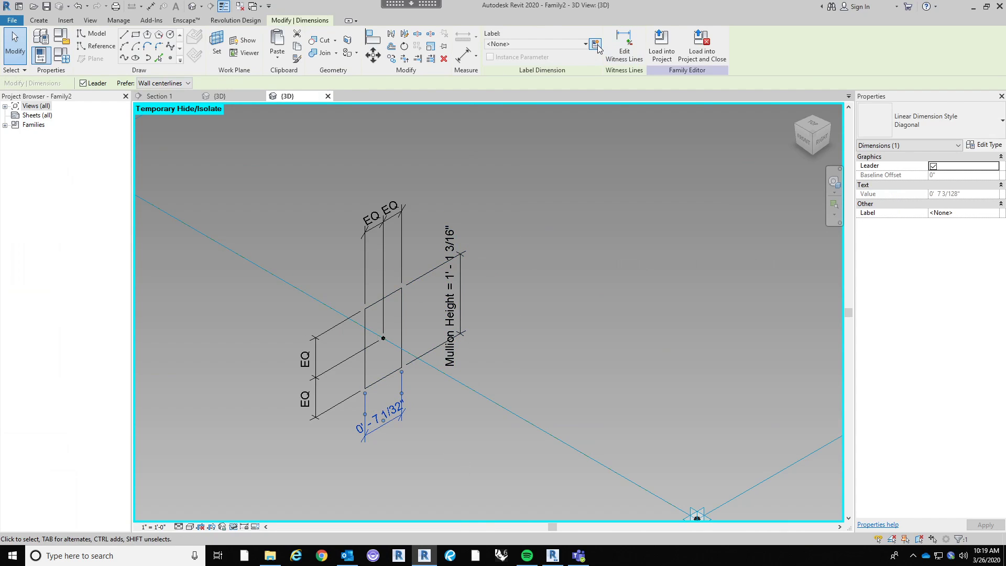
left_click(595, 44)
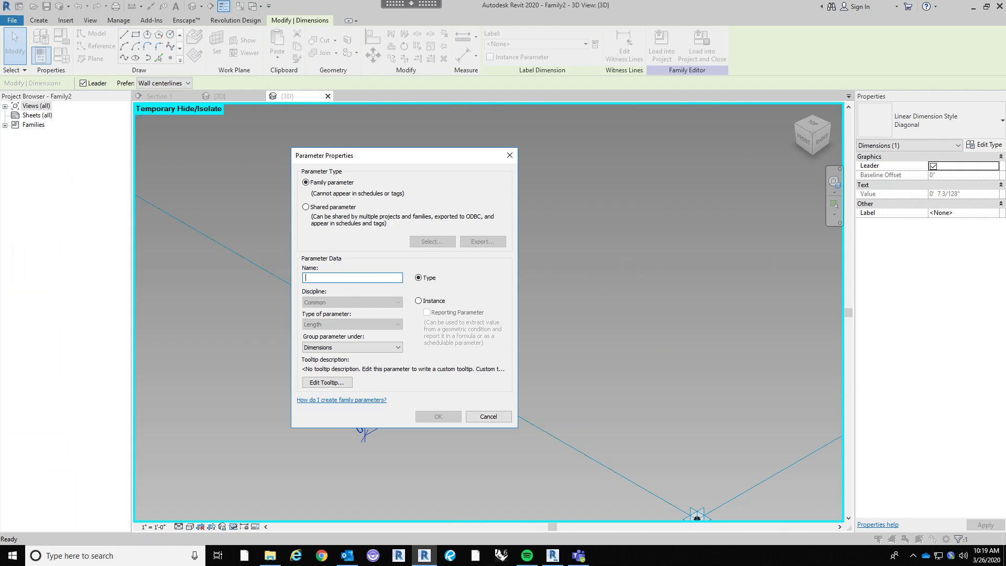
type("Mullion Wi")
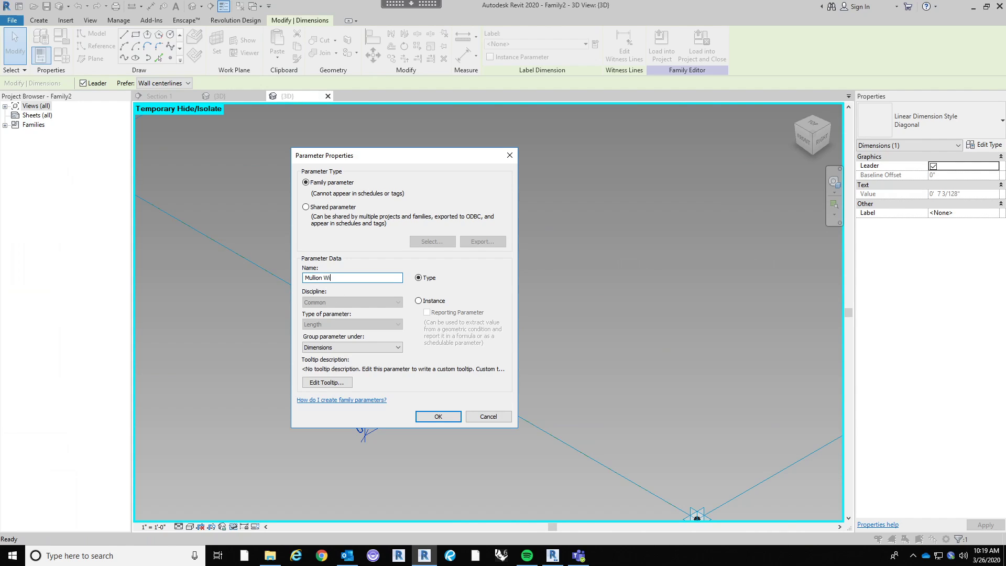
type("dth")
key("Return")
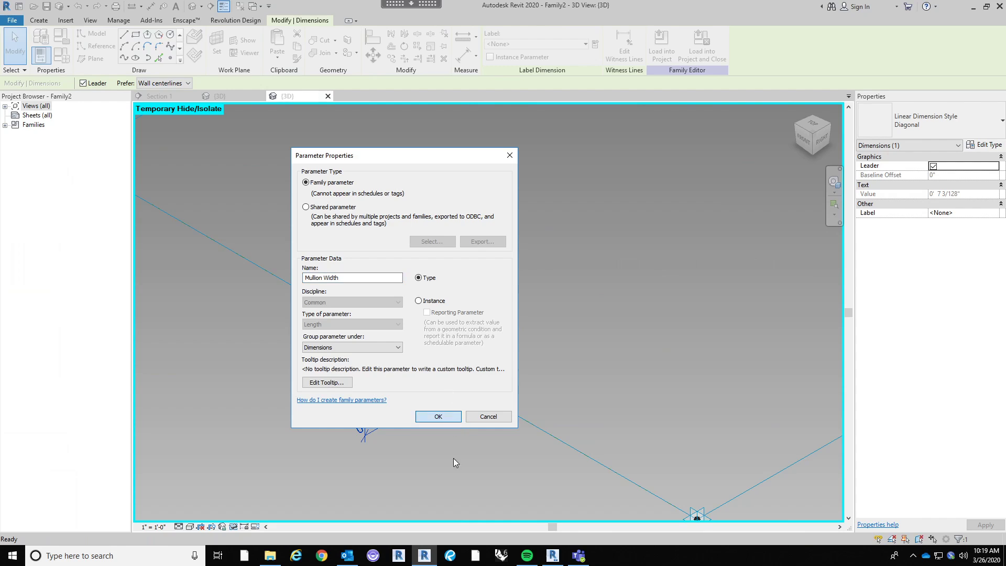
key("Escape")
Set the family's Mullion Width to 0' 2" and Mullion Height to 1' 0".
left_click(61, 55)
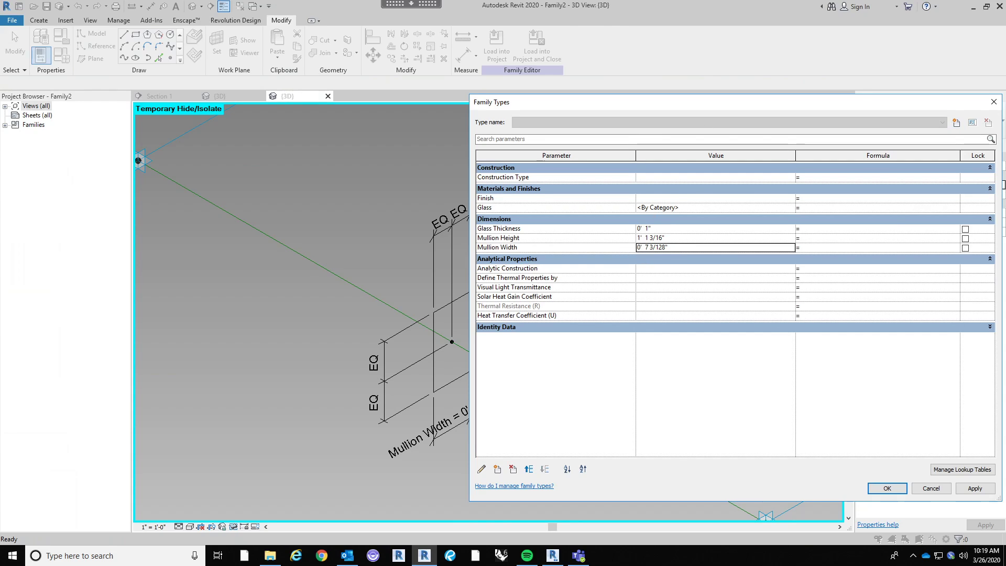
left_click(689, 249)
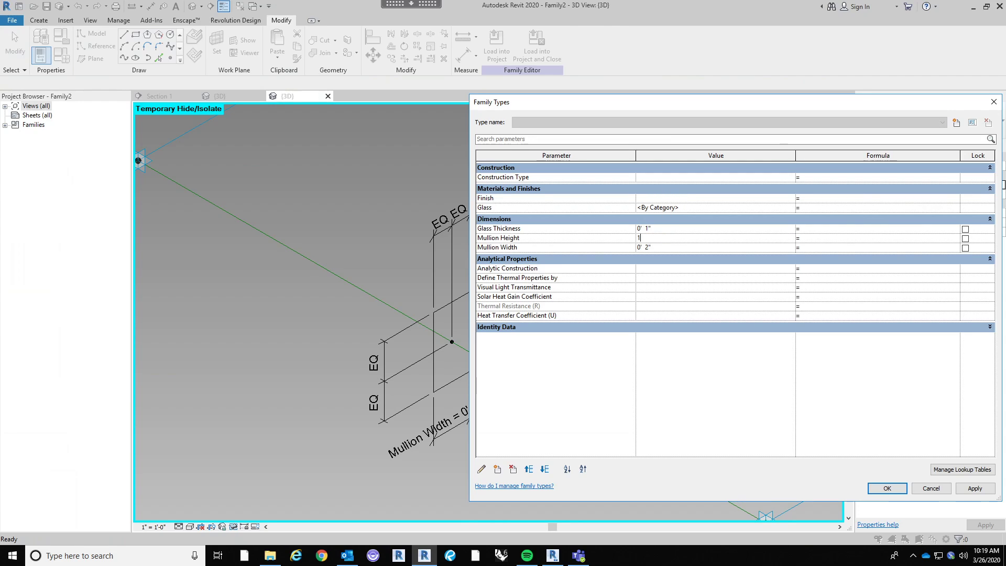
type("1")
key("Tab")
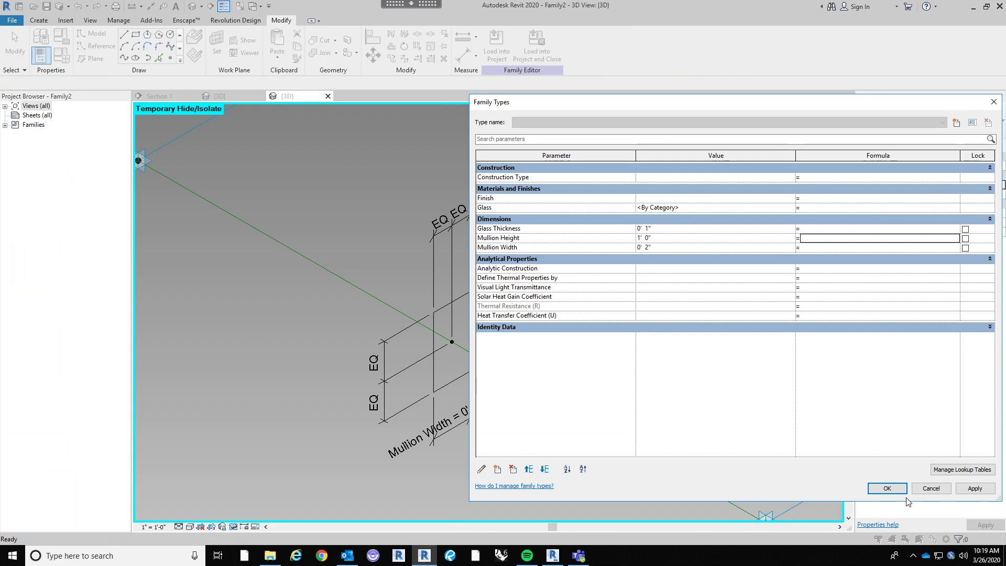
left_click(887, 489)
Create a solid form by sweeping the mullion rectangle along the four reference lines of the frame.
scroll(592, 252, "down", 3)
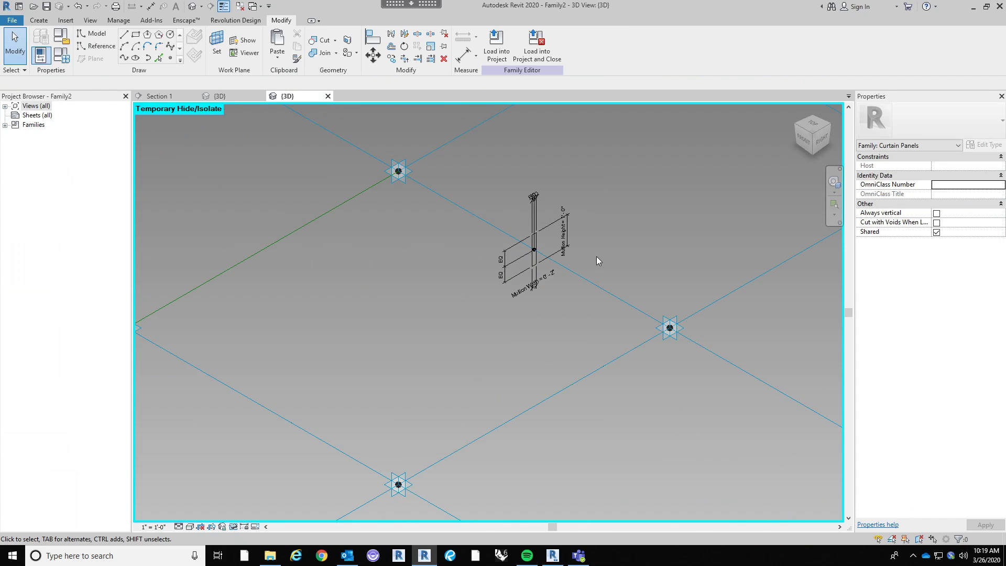
scroll(559, 286, "up", 3)
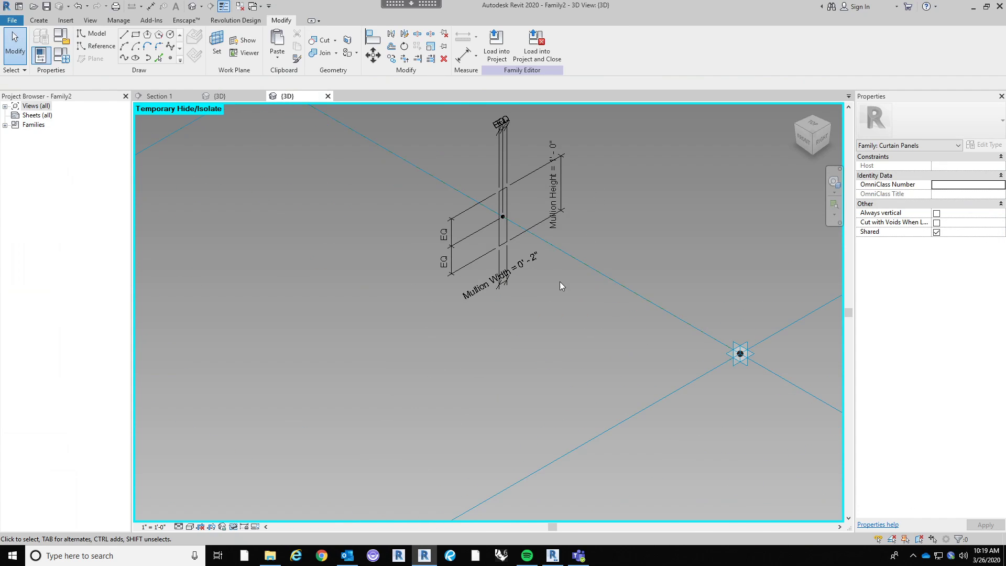
left_click(622, 298)
scroll(624, 285, "down", 4)
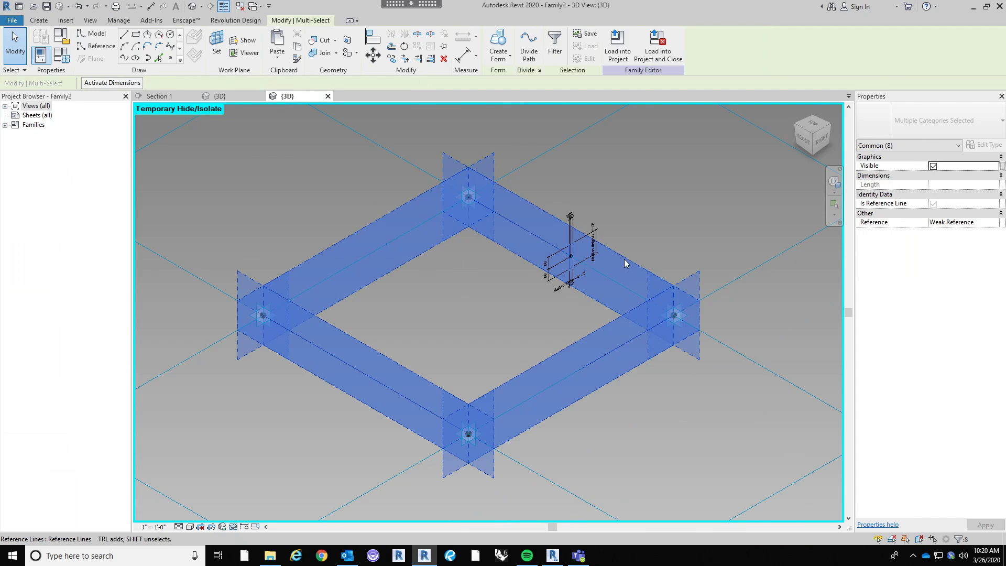
scroll(629, 246, "up", 2)
scroll(630, 240, "down", 3)
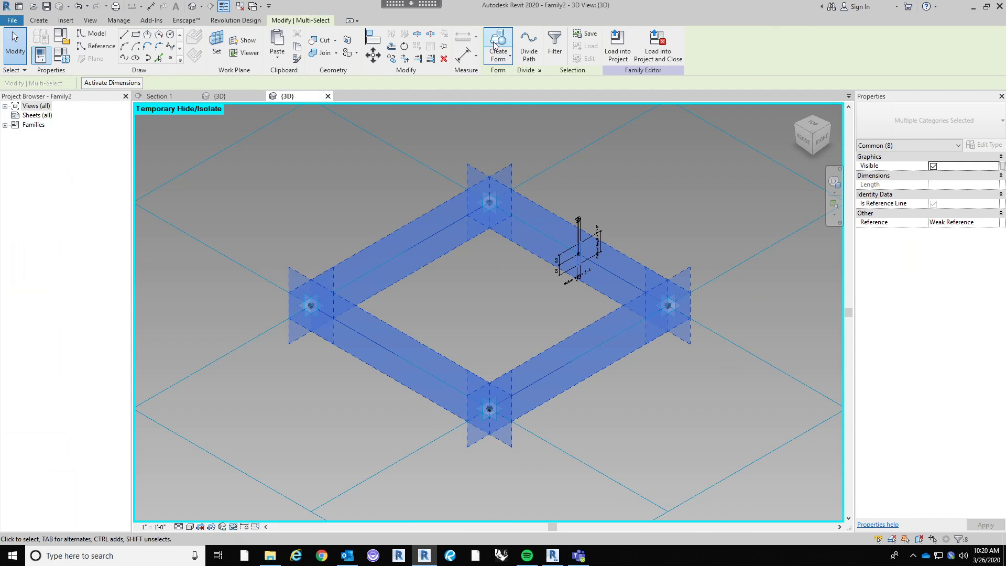
left_click(616, 202)
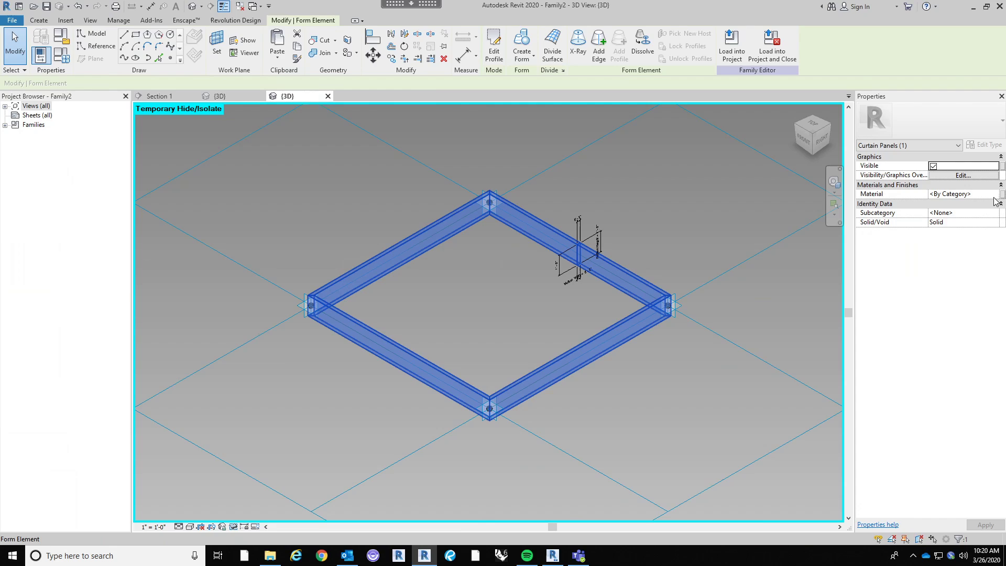
Associate the mullion form's material with a new type material parameter named Mullion.
left_click(1001, 195)
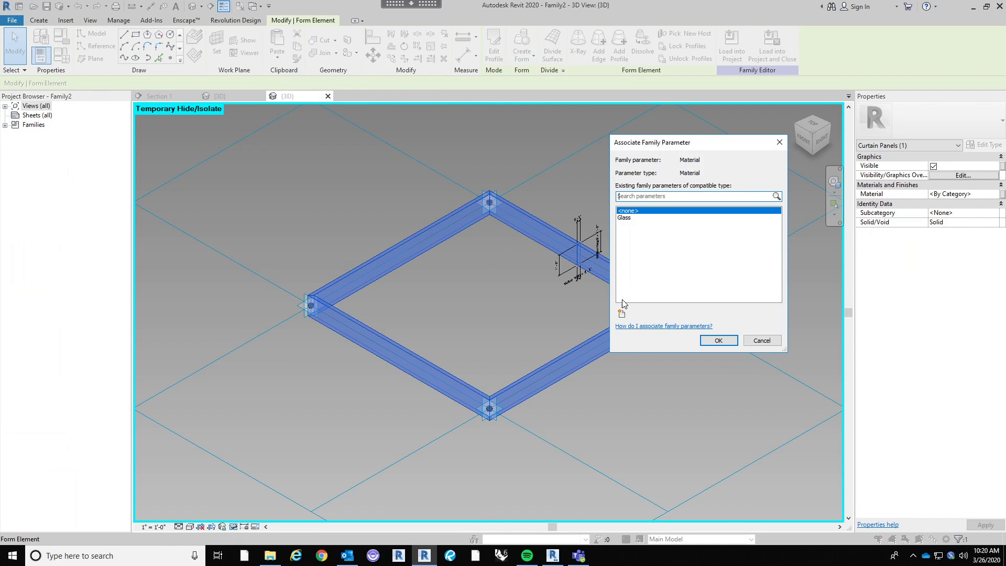
left_click(621, 315)
type("<")
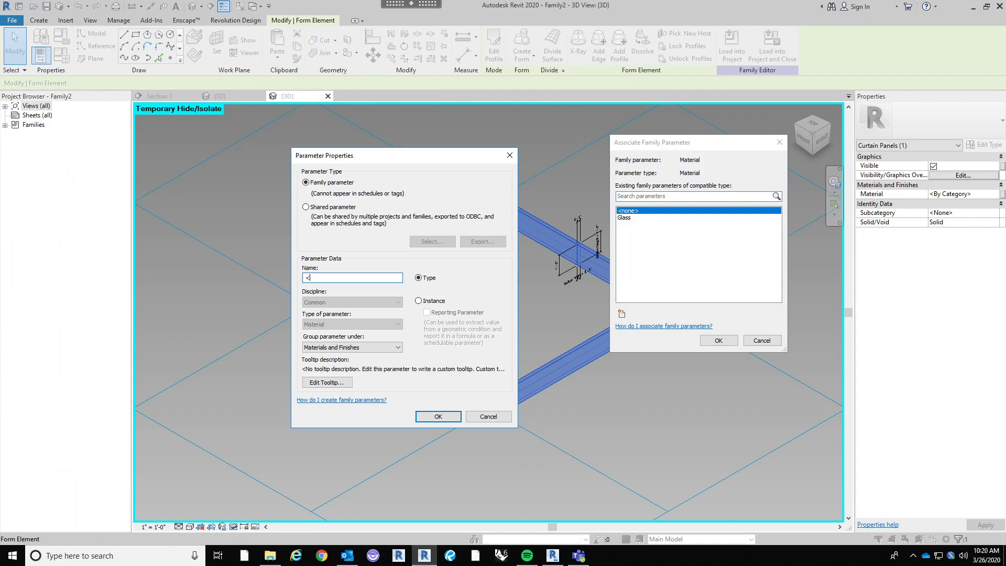
type("ull")
key("BackSpace")
key("BackSpace")
key("BackSpace")
key("BackSpace")
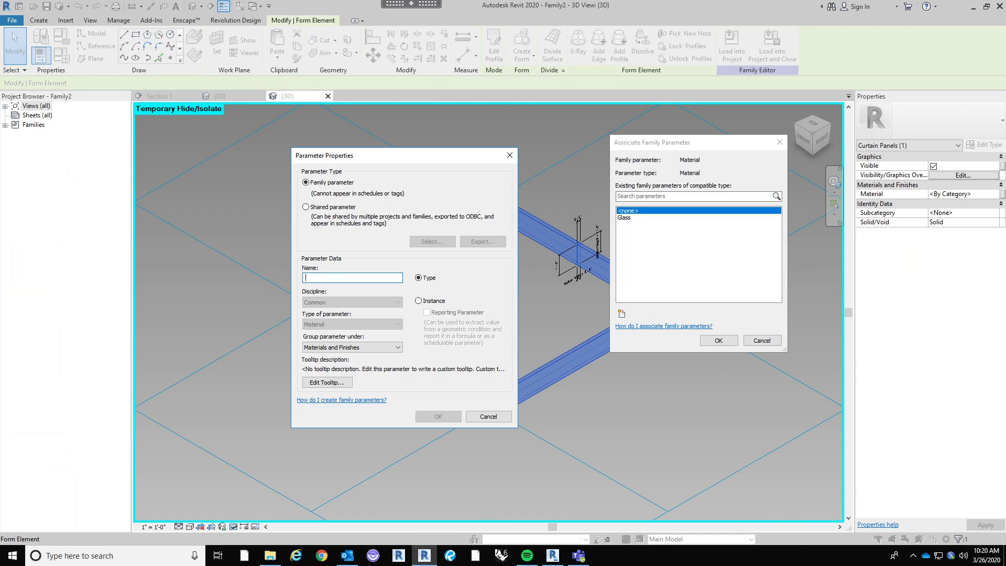
type("Mullion")
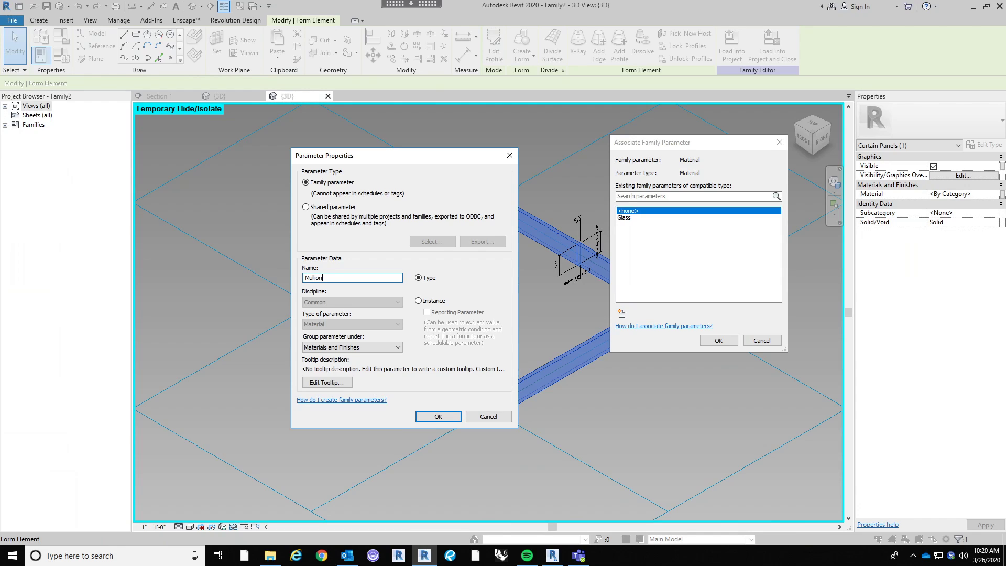
left_click(438, 416)
left_click(718, 340)
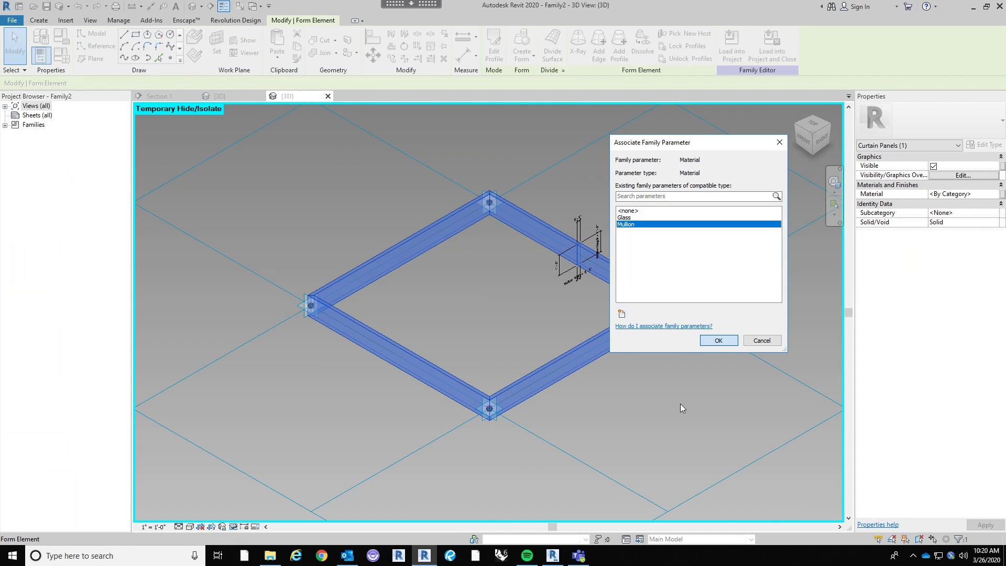
Reset the temporary hide/isolate so the glass panel shows with the mullion frame.
middle_click_drag(664, 440, 640, 469)
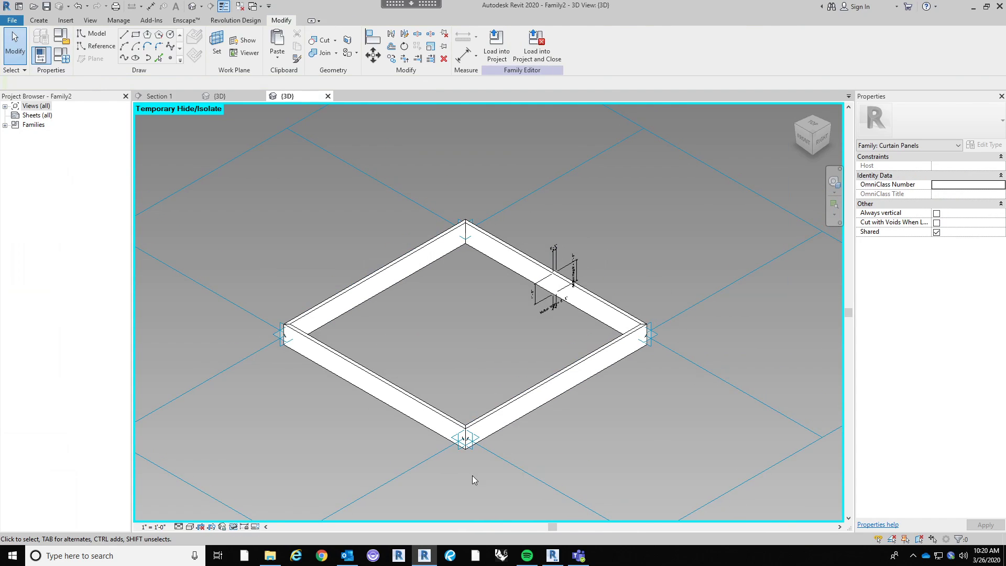
left_click(233, 526)
left_click(262, 514)
middle_click_drag(299, 464, 419, 293)
scroll(467, 341, "up", 3)
middle_click_drag(466, 341, 770, 344, "shift")
scroll(770, 343, "down", 3)
scroll(721, 421, "up", 2)
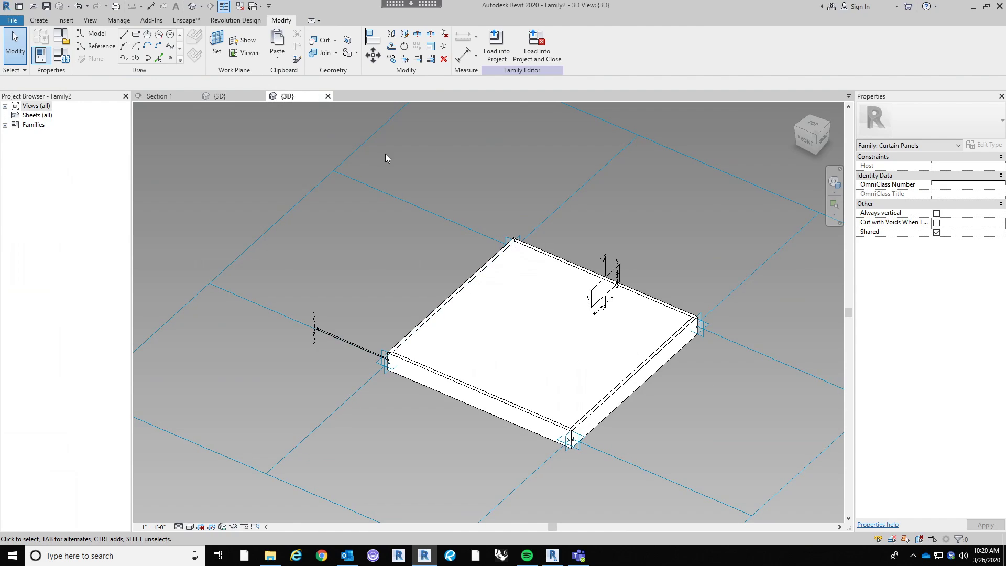
Save the family as Kistefos Curtain Wall in the Comp Practice Spring 2020 folder.
left_click(48, 6)
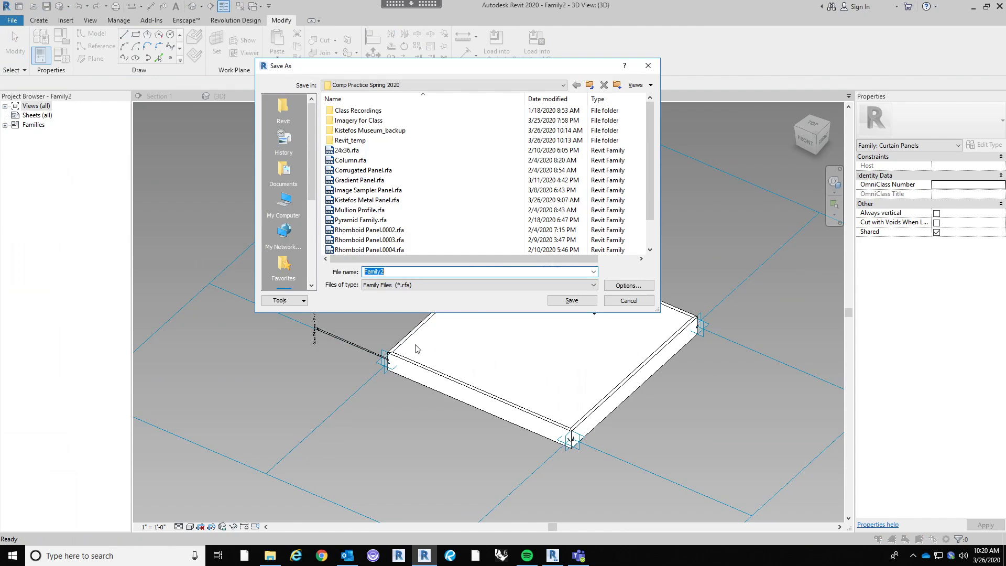
type("Kist")
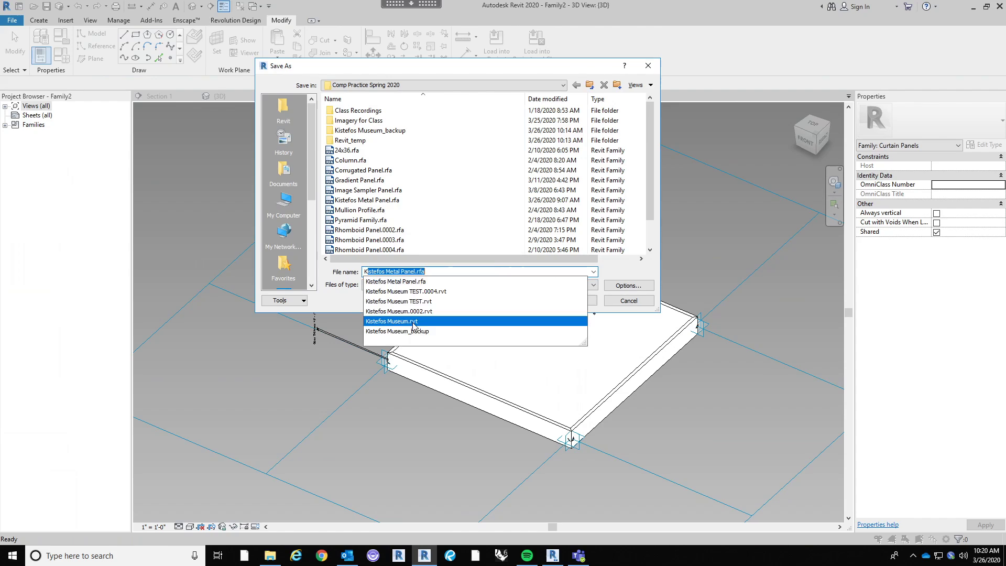
type("efos Curtain Wa")
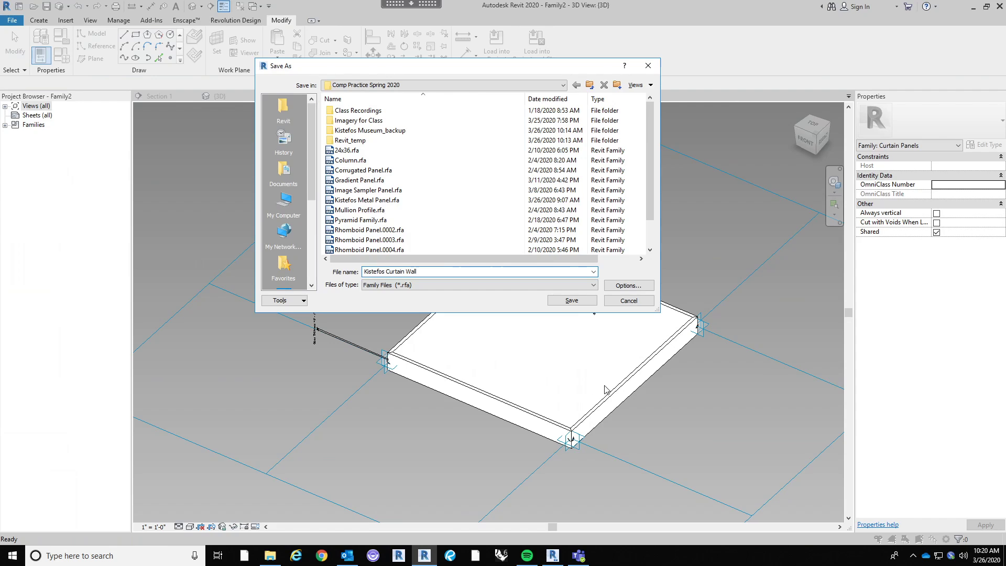
left_click(571, 300)
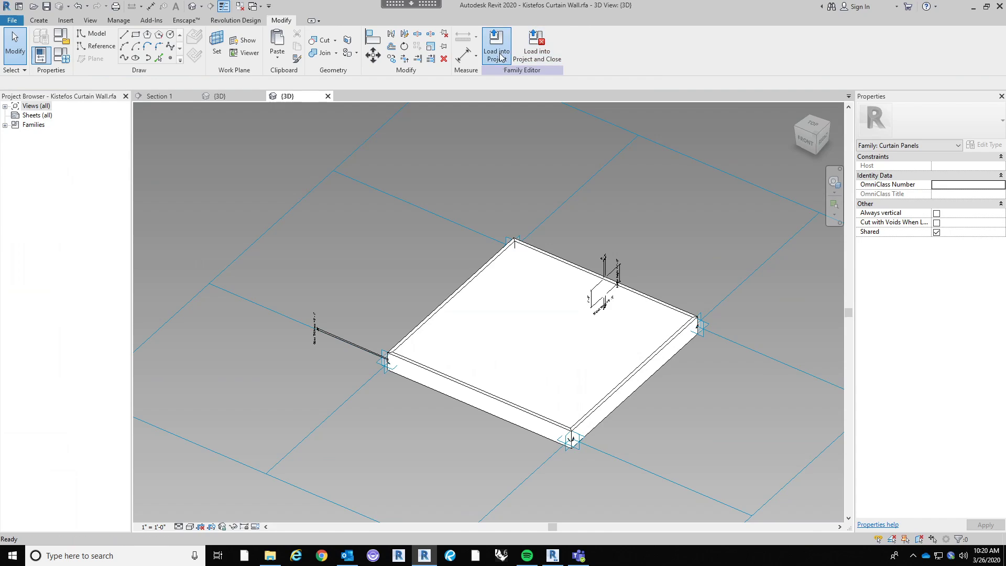
Load the curtain wall family into the Kistefos Museum project and bring the mass's end face into view.
left_click(501, 55)
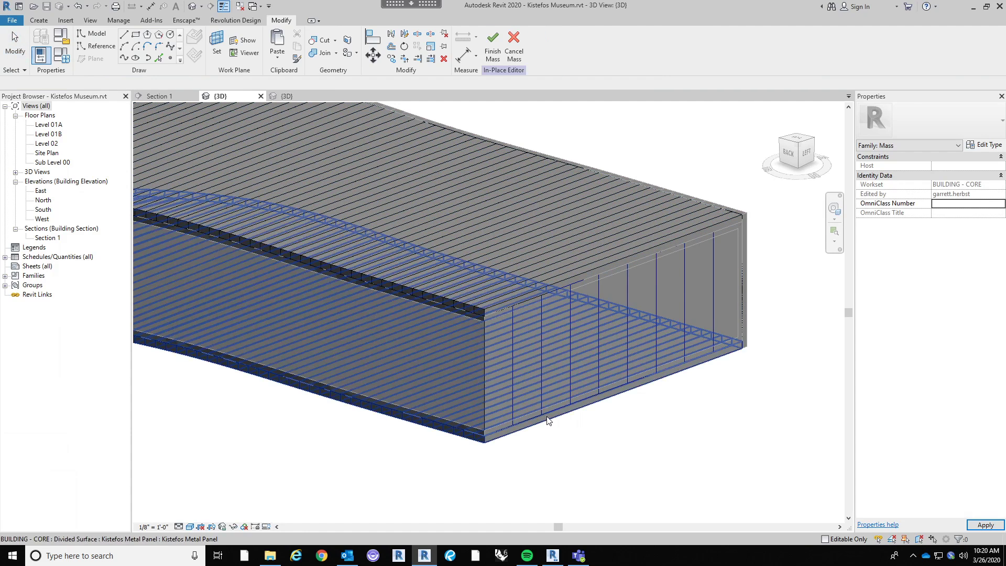
mouse_move(547, 419)
middle_mouse_down("shift")
mouse_move(587, 189)
mouse_move(617, 162)
mouse_move(523, 129)
middle_mouse_up("shift")
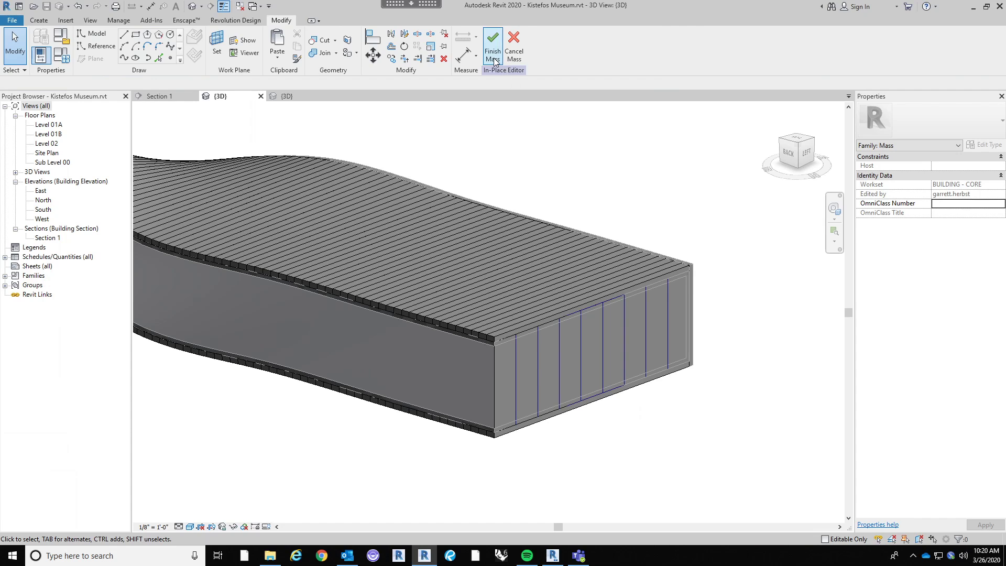
left_click(492, 376)
left_click(426, 46)
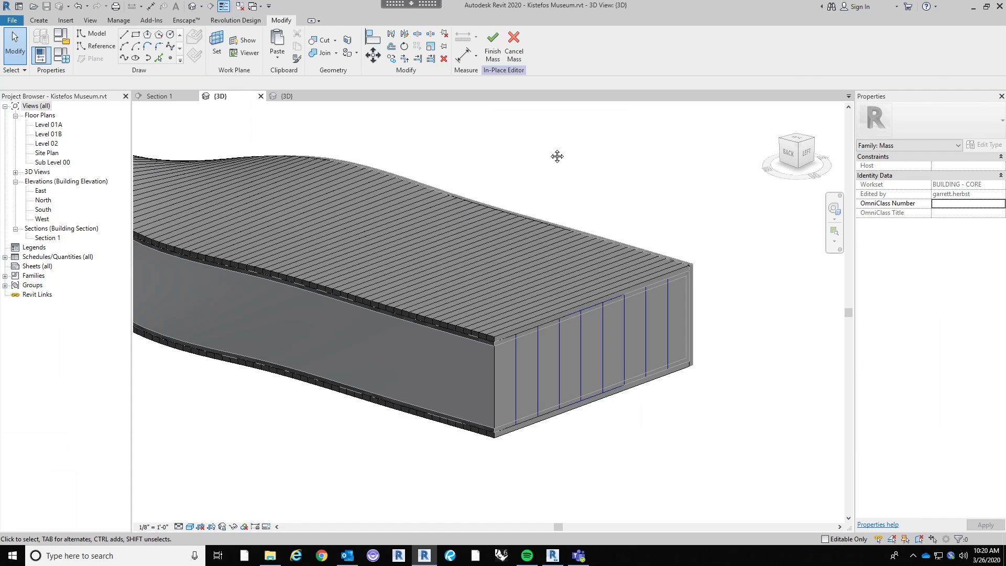
Apply the Kistefos Curtain Wall panel type to the rectangle-patterned divided surface on the mass's end face.
middle_click_drag(557, 156, 559, 178)
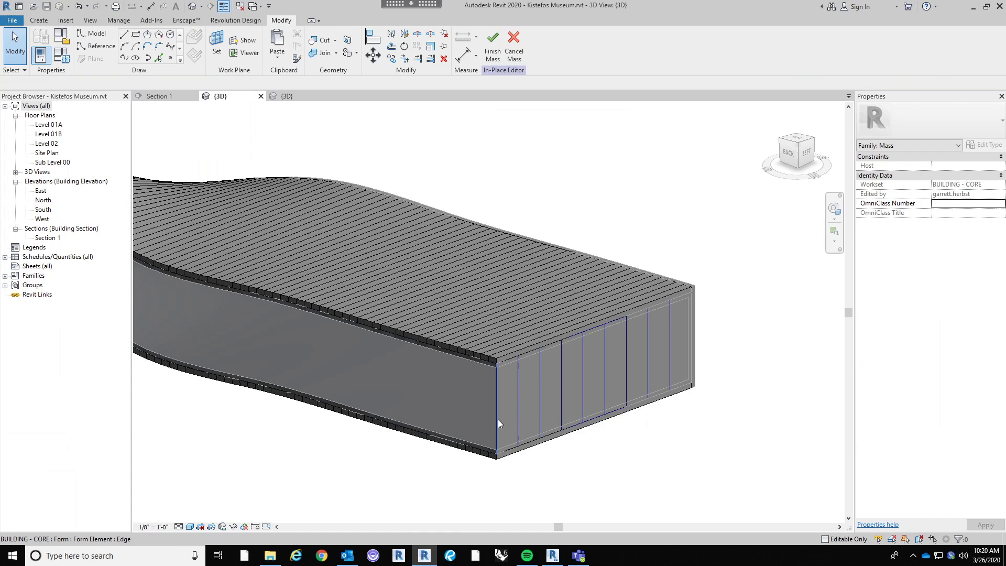
left_click(511, 412)
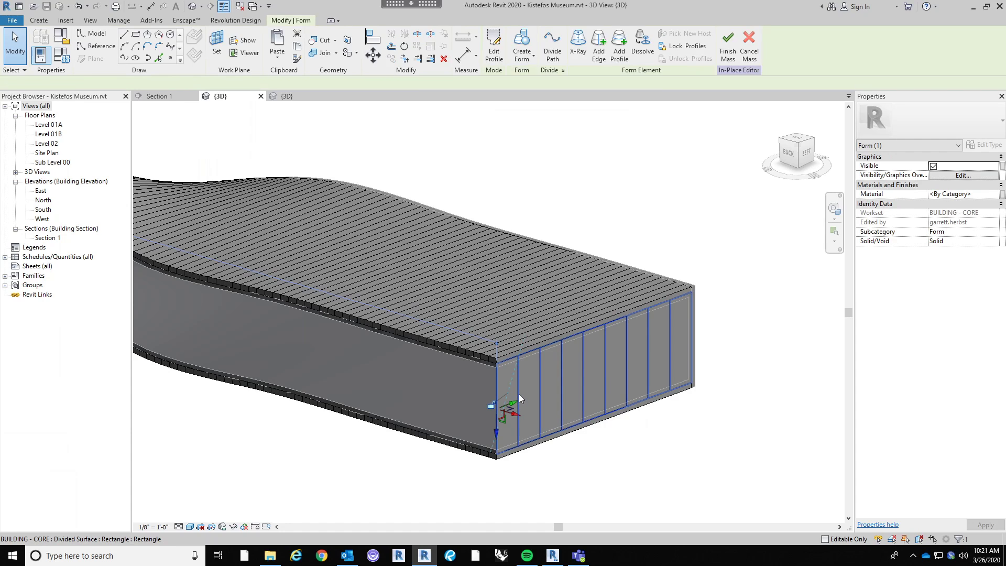
left_click(939, 122)
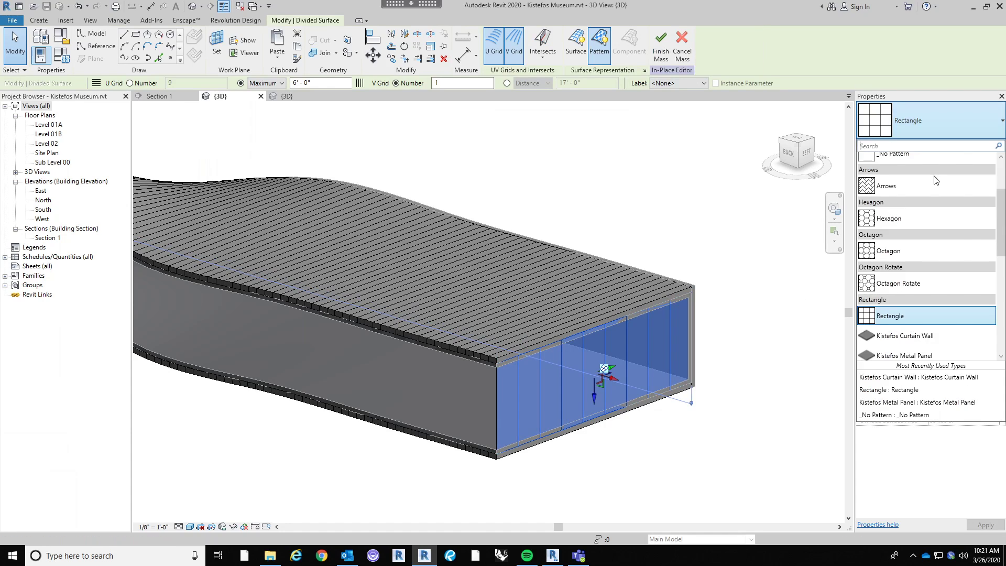
scroll(916, 313, "down", 1)
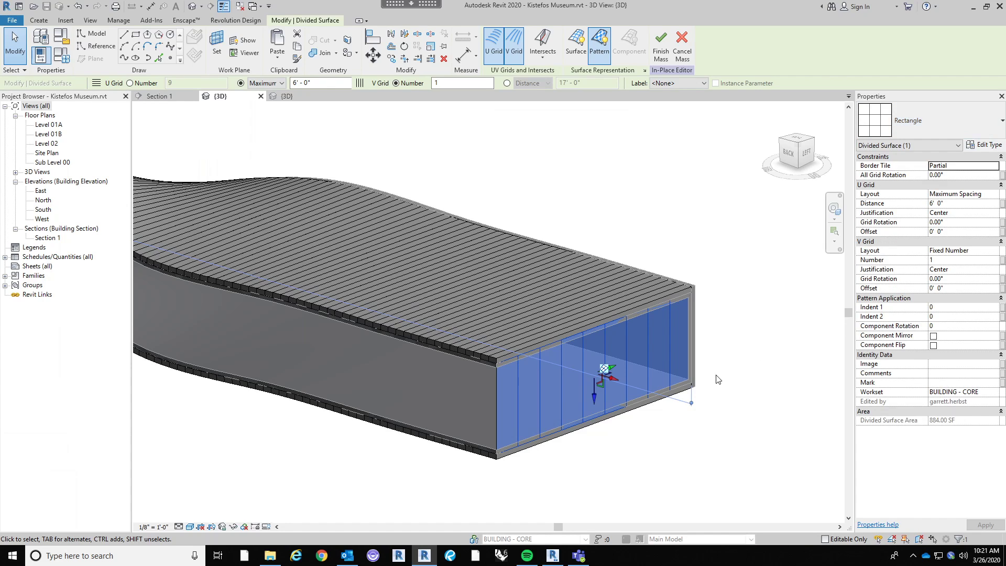
left_click(654, 474)
Inspect the mullions and glass panels on the mass's end face up close and from several angles.
scroll(581, 474, "up", 3)
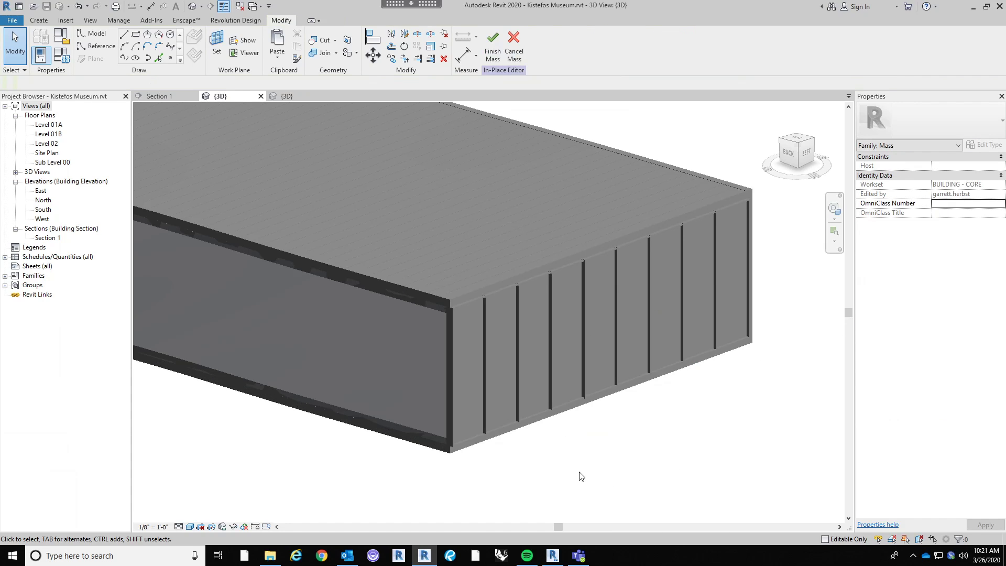
middle_click_drag(579, 474, 732, 407, "shift")
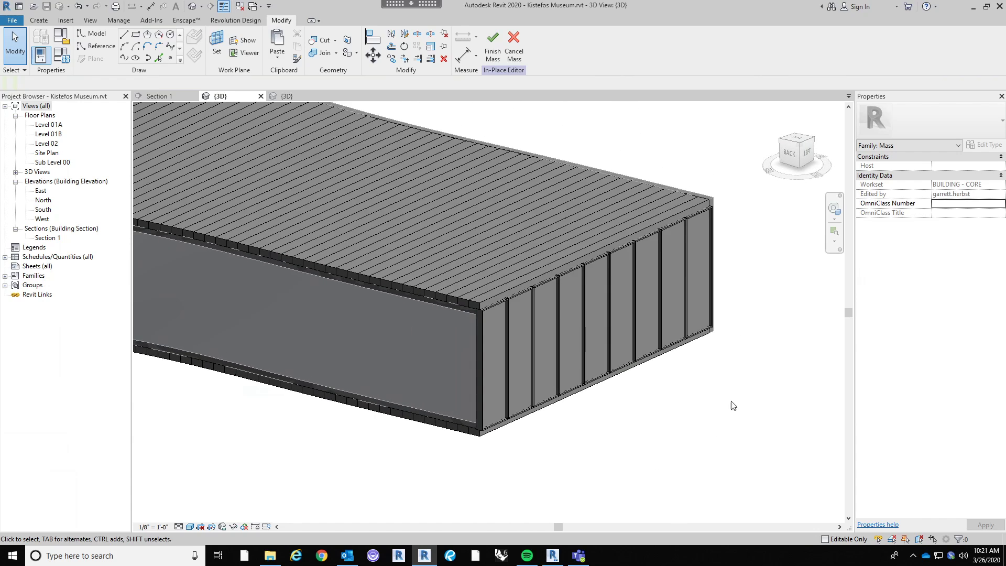
mouse_move(707, 448)
middle_mouse_down("shift")
mouse_move(451, 460)
mouse_move(519, 467)
mouse_move(551, 451)
mouse_move(618, 449)
mouse_move(506, 444)
middle_mouse_up("shift")
scroll(697, 399, "up", 5)
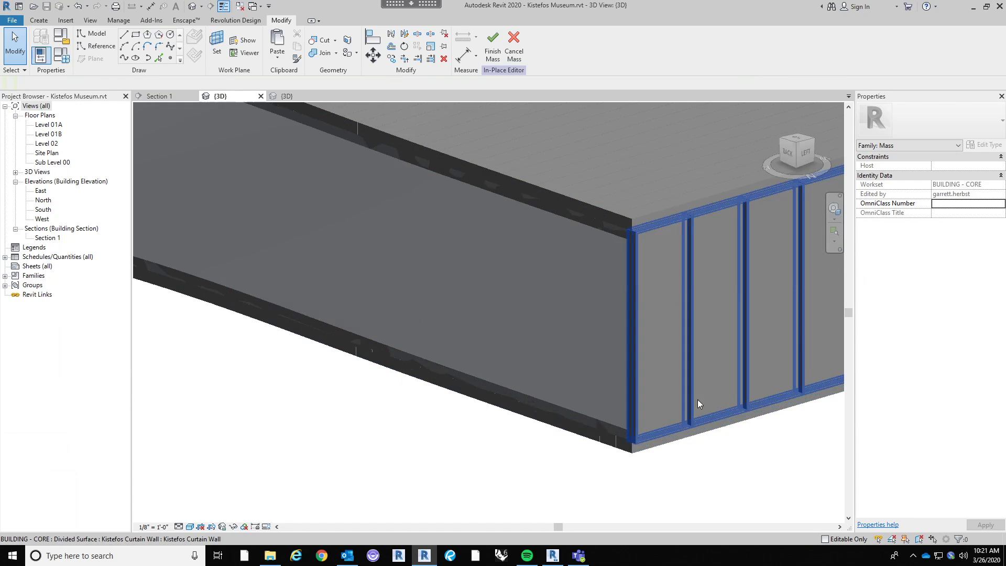
middle_click_drag(696, 400, 499, 401)
scroll(617, 478, "down", 5)
middle_click_drag(617, 478, 540, 450, "shift")
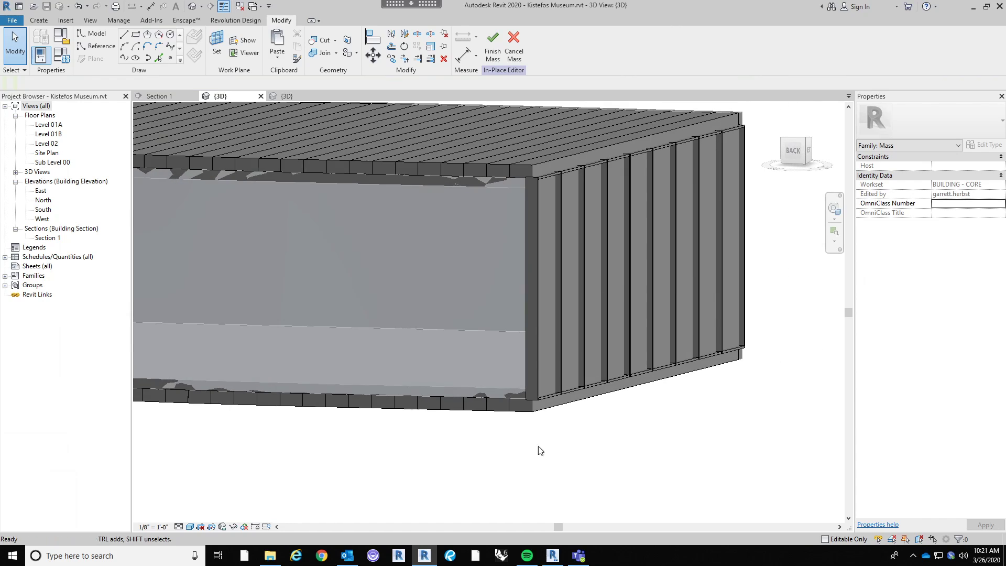
Check the reference image of the museum's glazed end in Photos, and return to Revit.
left_click(270, 555)
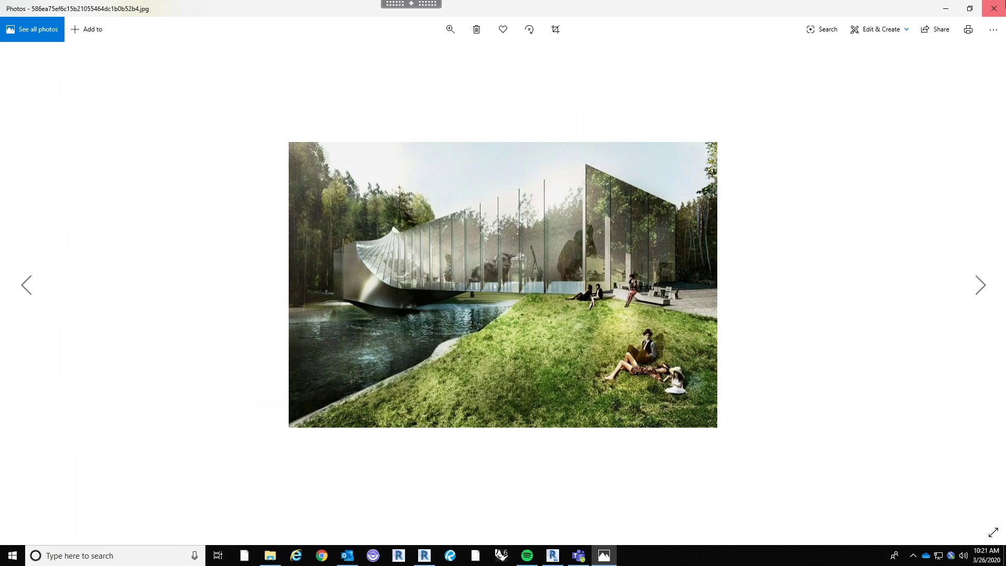
left_click(994, 9)
left_click(945, 5)
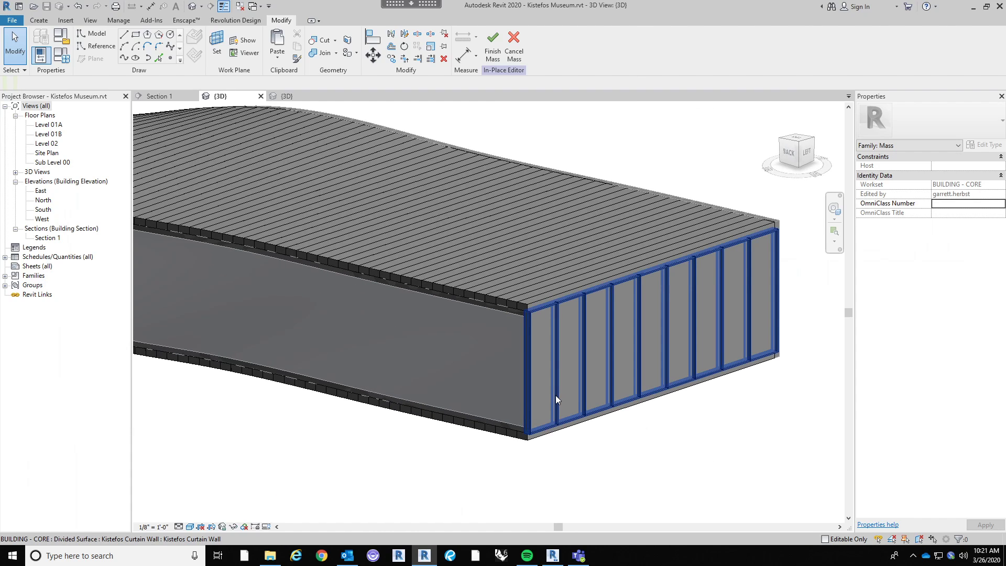
Open the Kistefos Curtain Wall family for editing from an end-face panel and inspect the mullion's unlabelled height dimension.
left_click(555, 395)
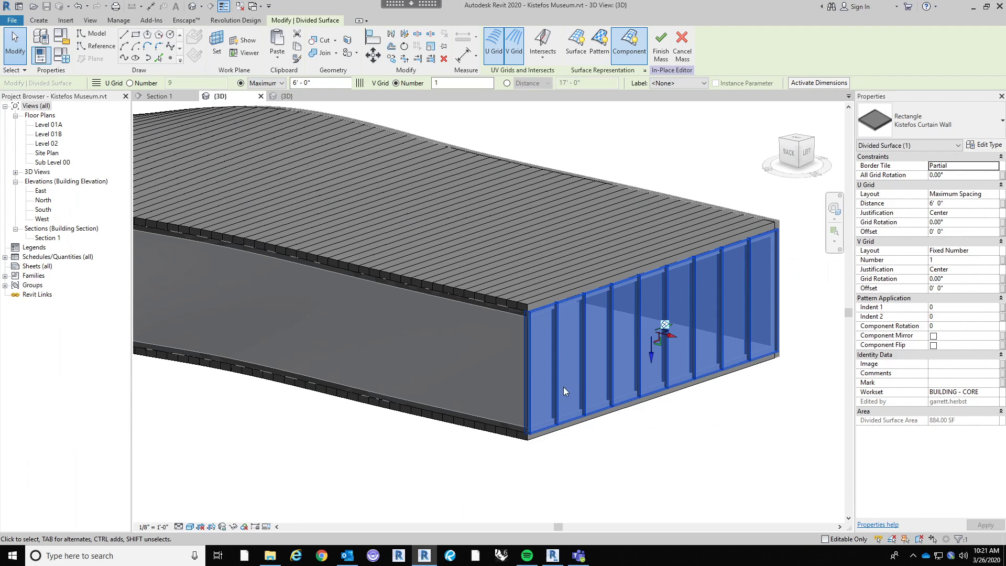
left_click(548, 390)
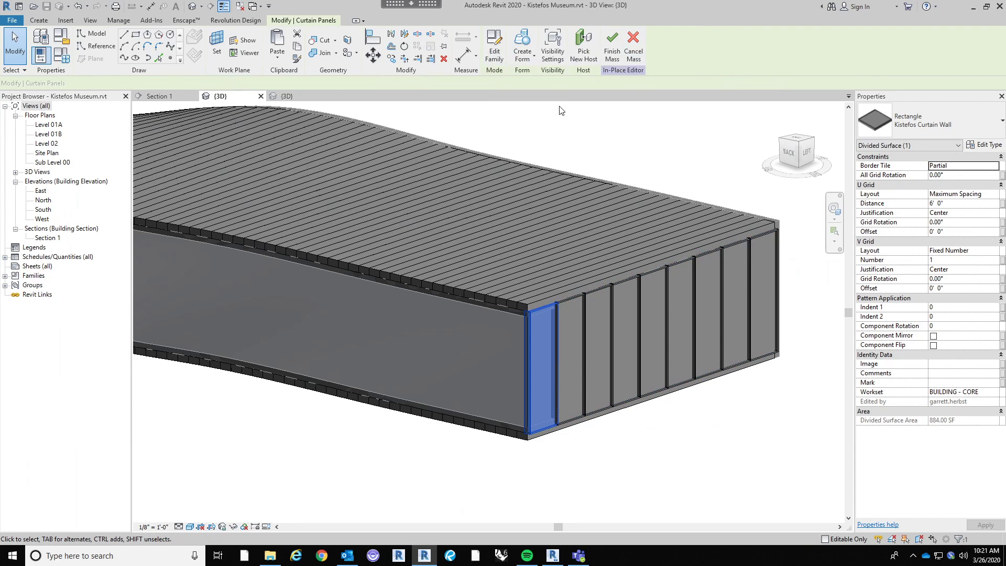
left_click(496, 52)
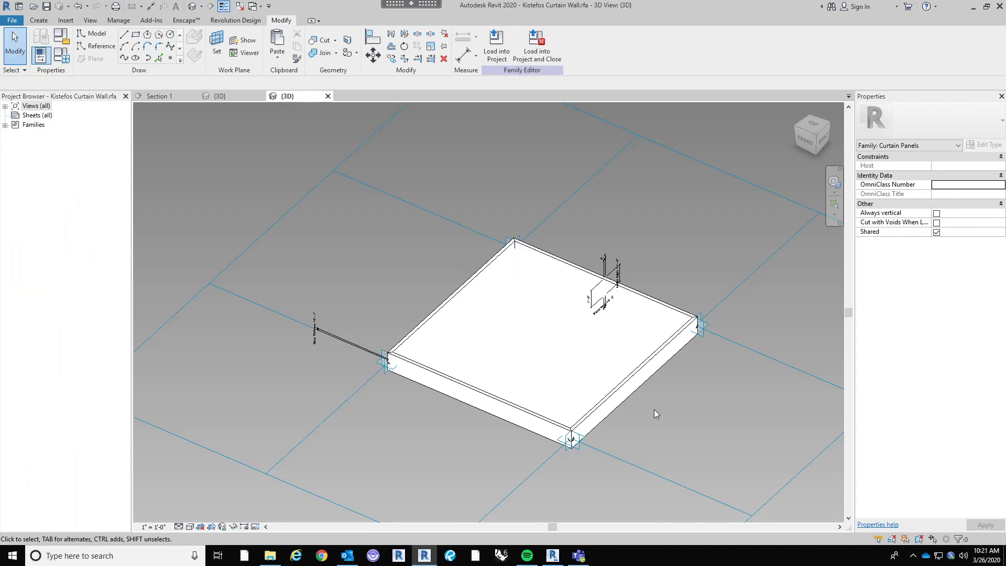
middle_click_drag(655, 414, 474, 386, "shift")
scroll(665, 353, "up", 3)
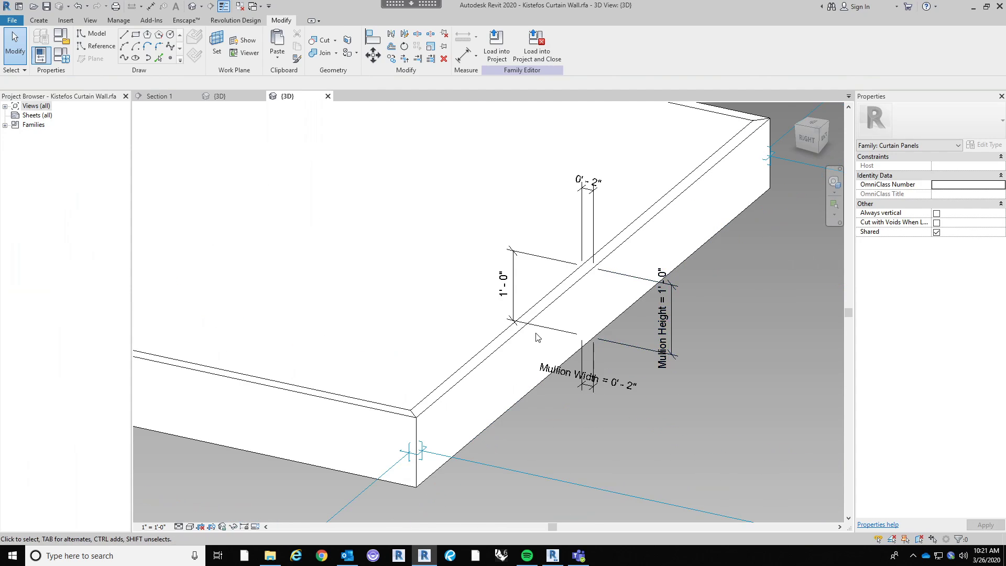
left_click(510, 289)
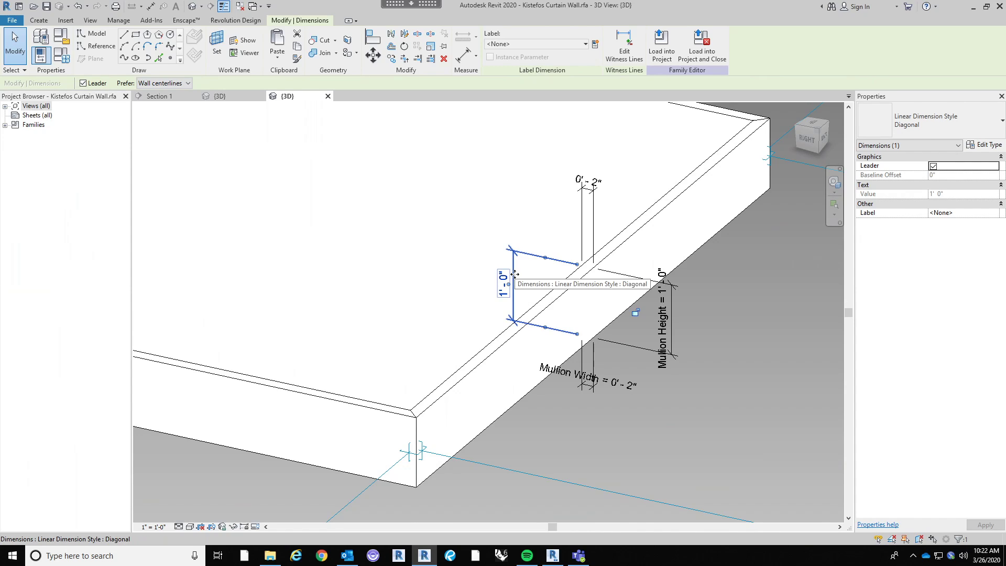
scroll(514, 274, "down", 5)
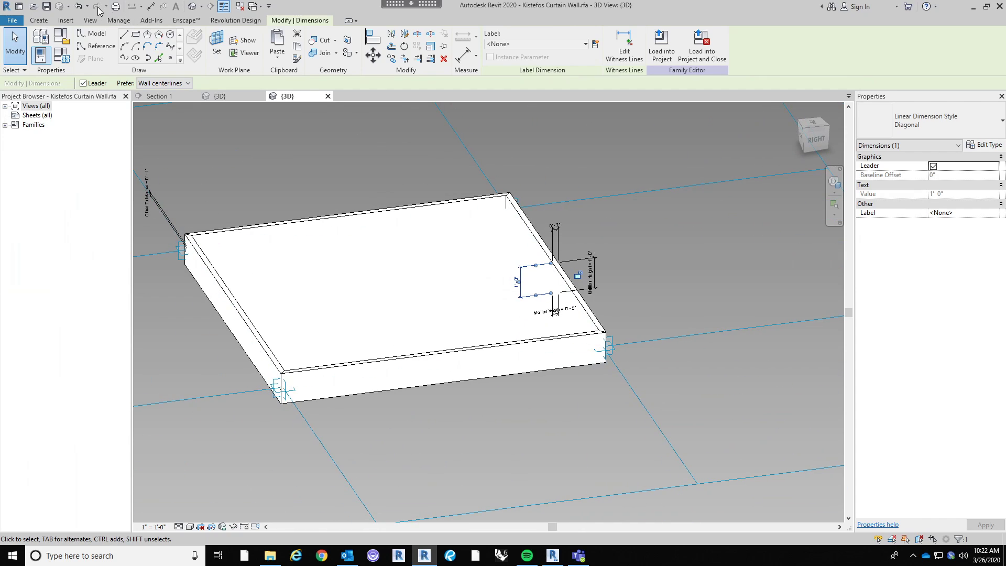
Undo the family edits back to the bare mullion profile and delete the equality dimension along its height.
left_click(77, 6)
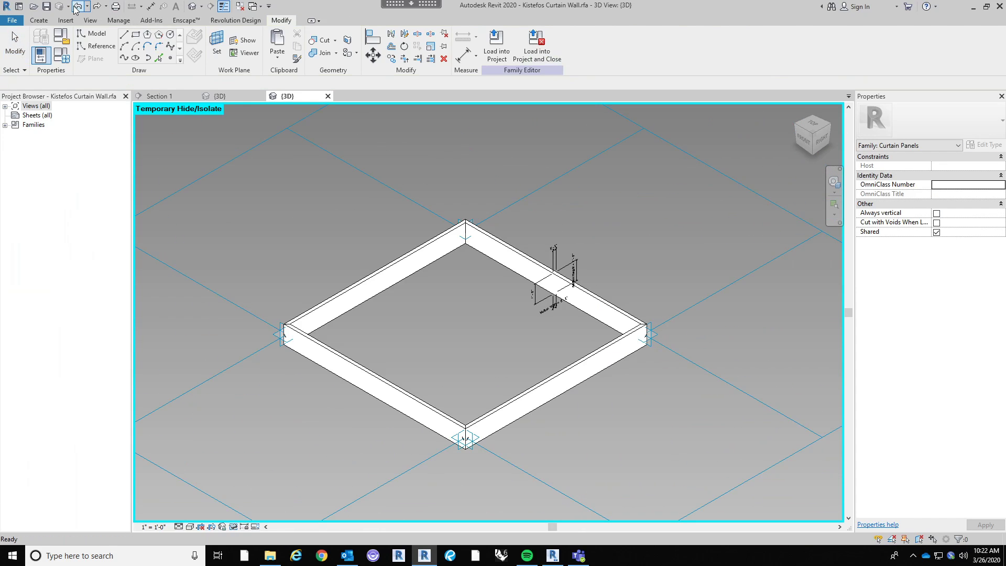
left_click(77, 6)
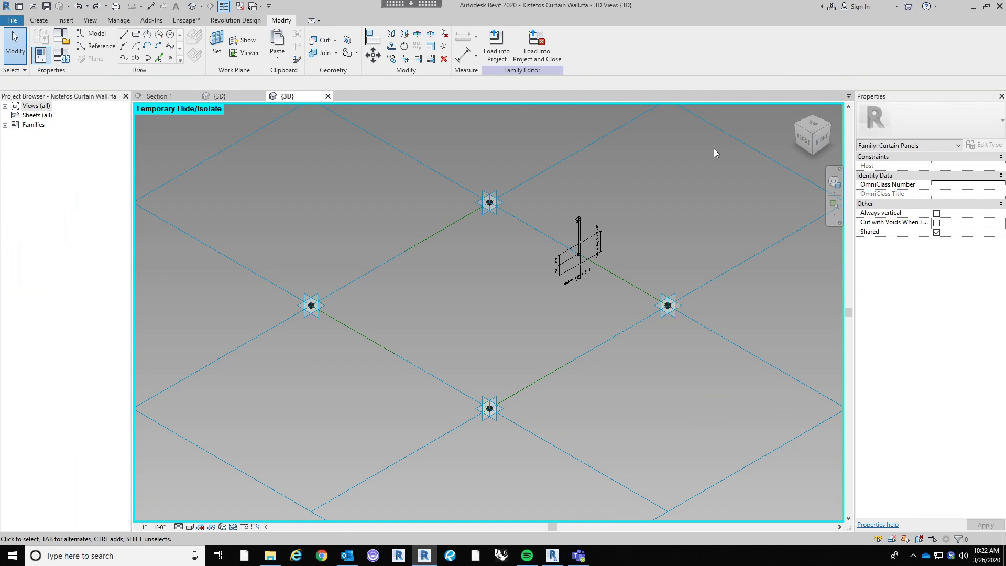
scroll(529, 319, "up", 6)
scroll(501, 340, "up", 3)
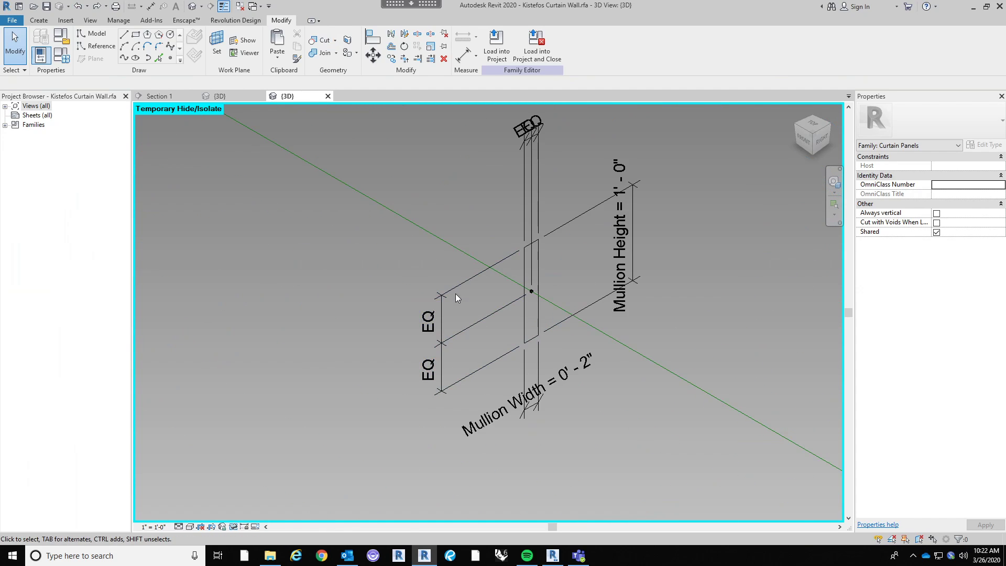
left_click(455, 291)
left_click(474, 285)
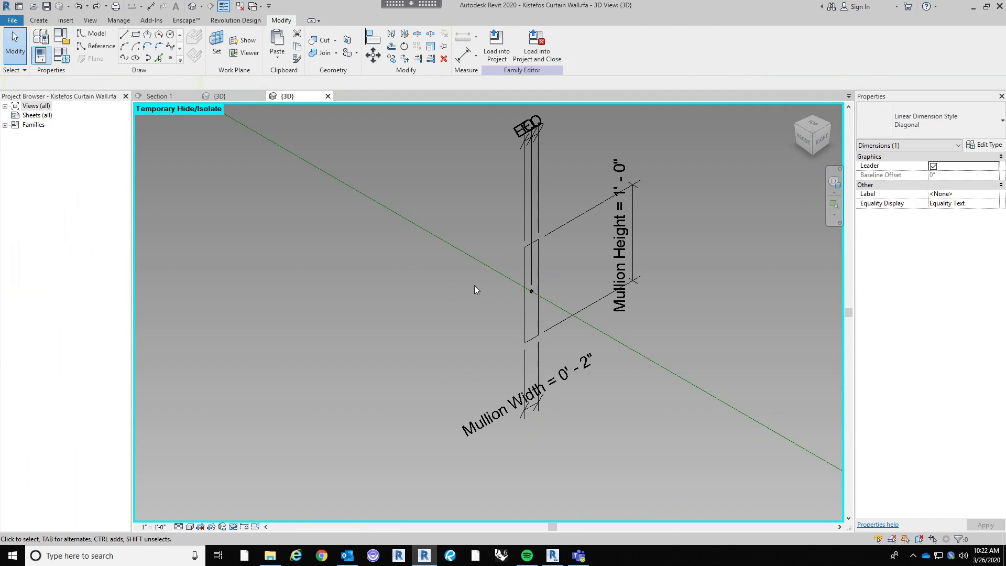
Align the mullion profile's top edge to the reference point on the reference line and lock the alignment.
scroll(579, 336, "up", 2)
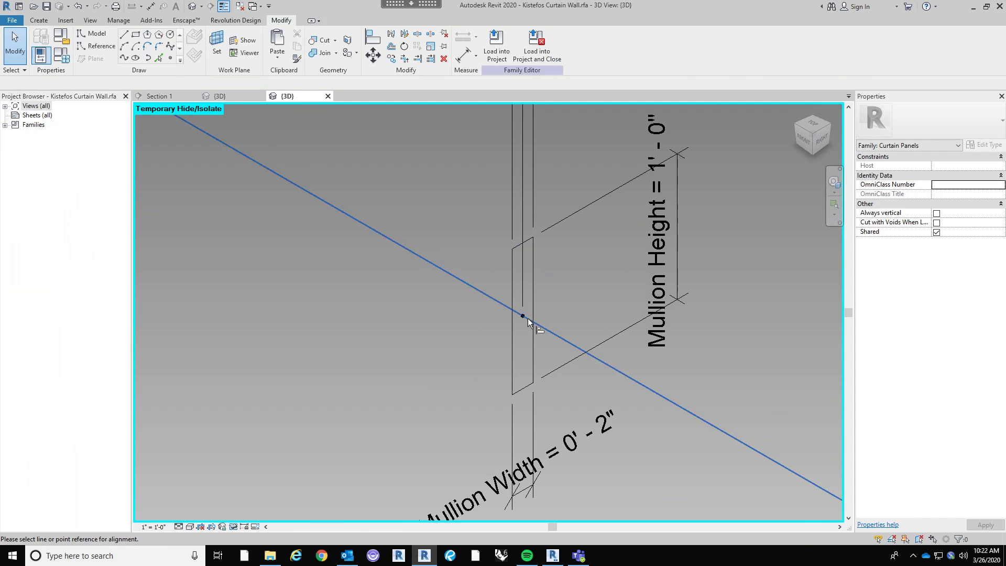
key("a")
key("l")
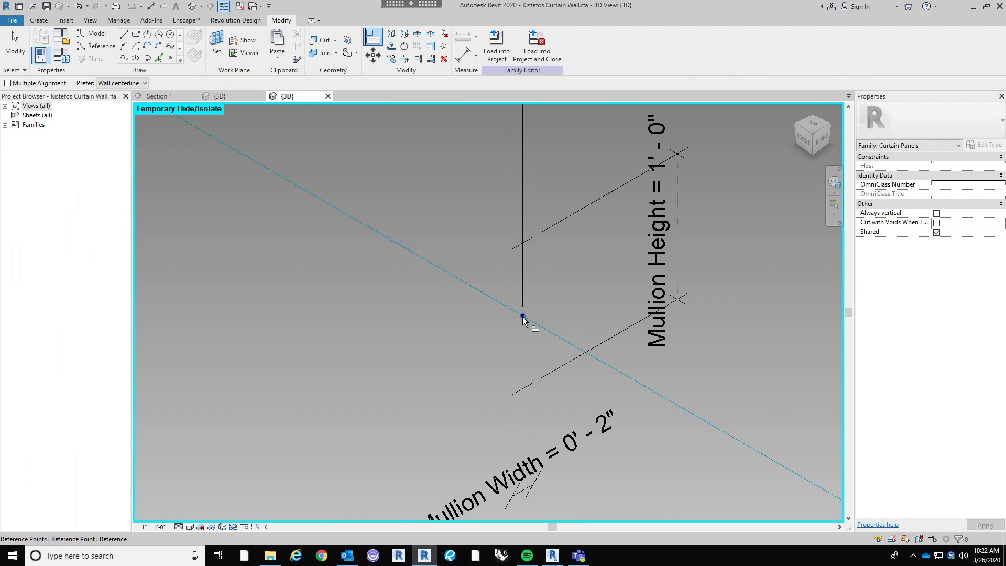
left_click(523, 315)
left_click(527, 243)
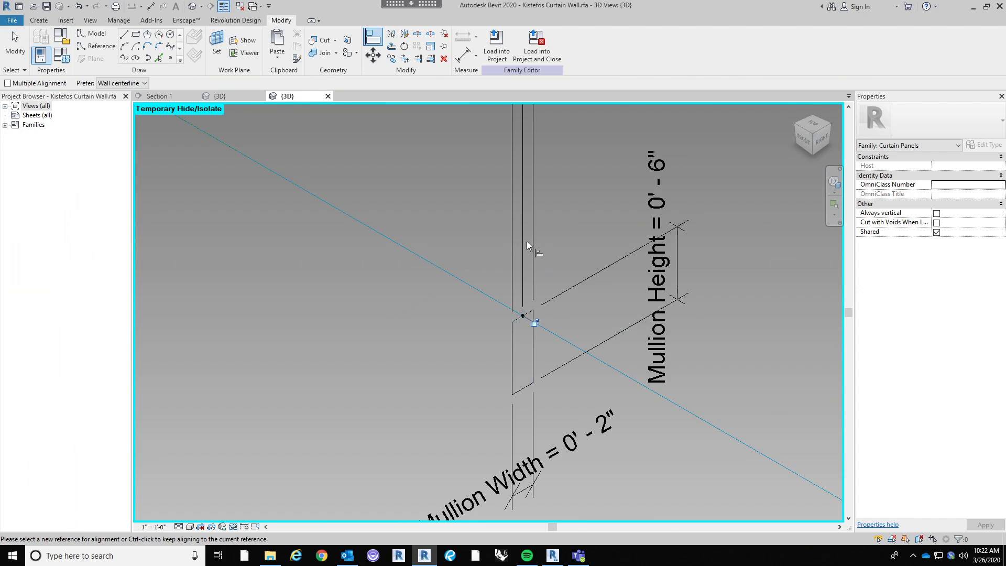
left_click(536, 321)
scroll(559, 275, "down", 4)
scroll(560, 325, "up", 4)
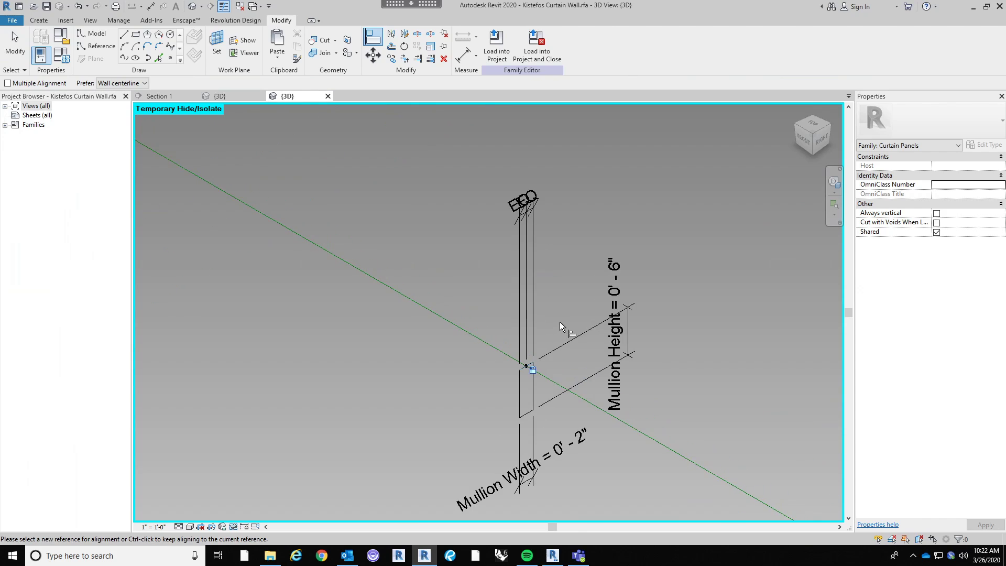
scroll(560, 325, "down", 3)
middle_click_drag(601, 330, 589, 286)
key("Escape")
key("Escape")
scroll(561, 325, "up", 3)
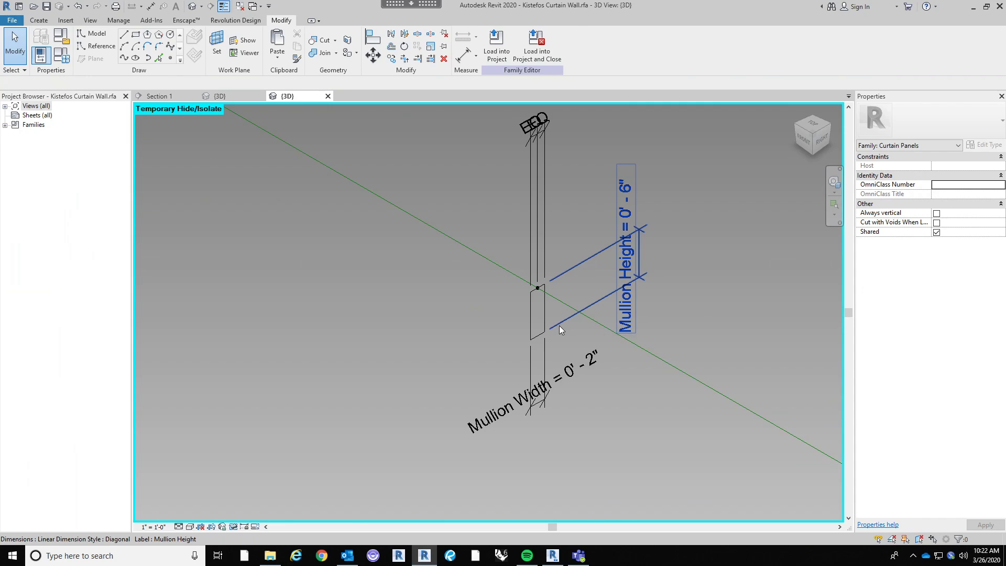
Set the Mullion Height parameter to 1' 0" in the family types.
left_click(65, 55)
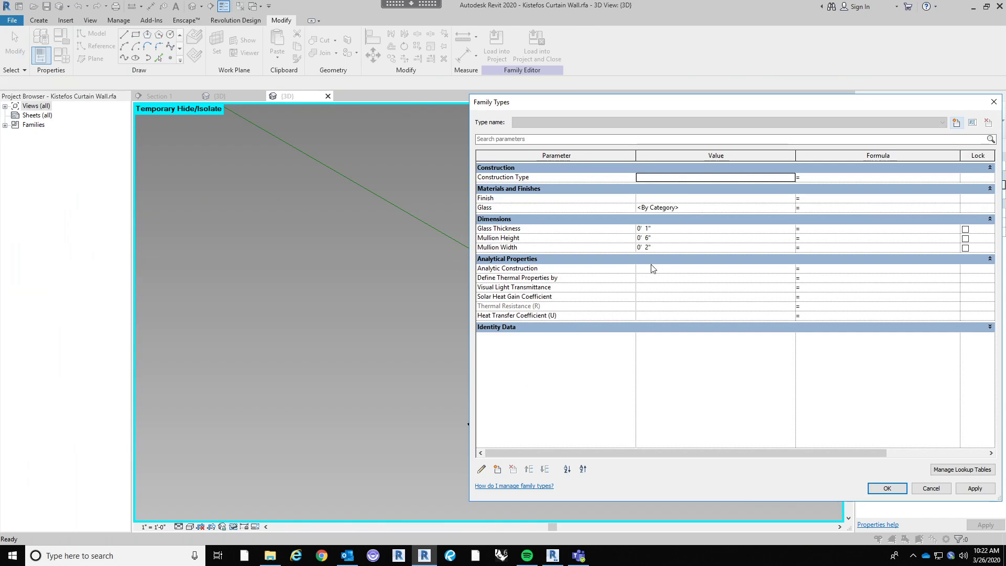
left_click(653, 238)
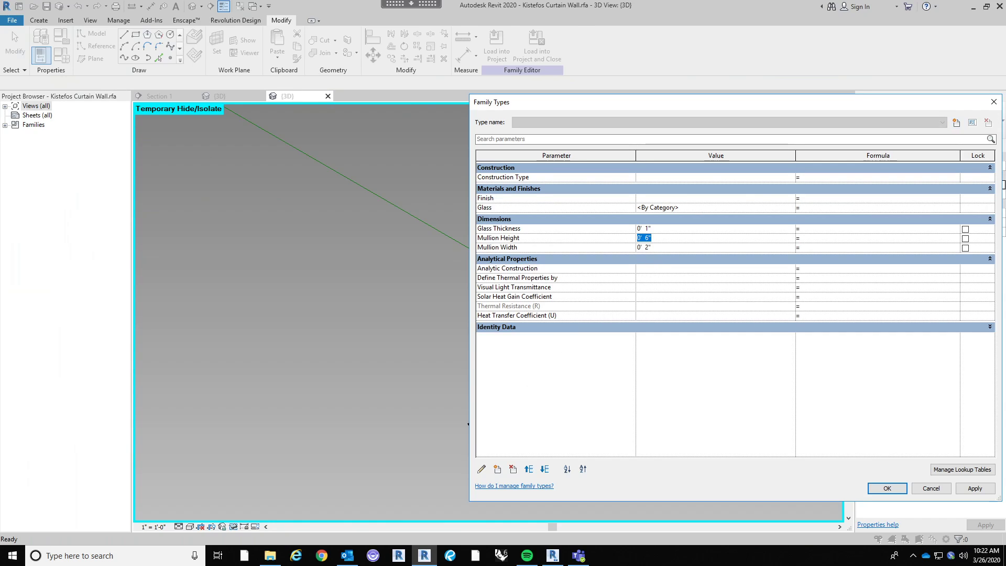
left_click(887, 488)
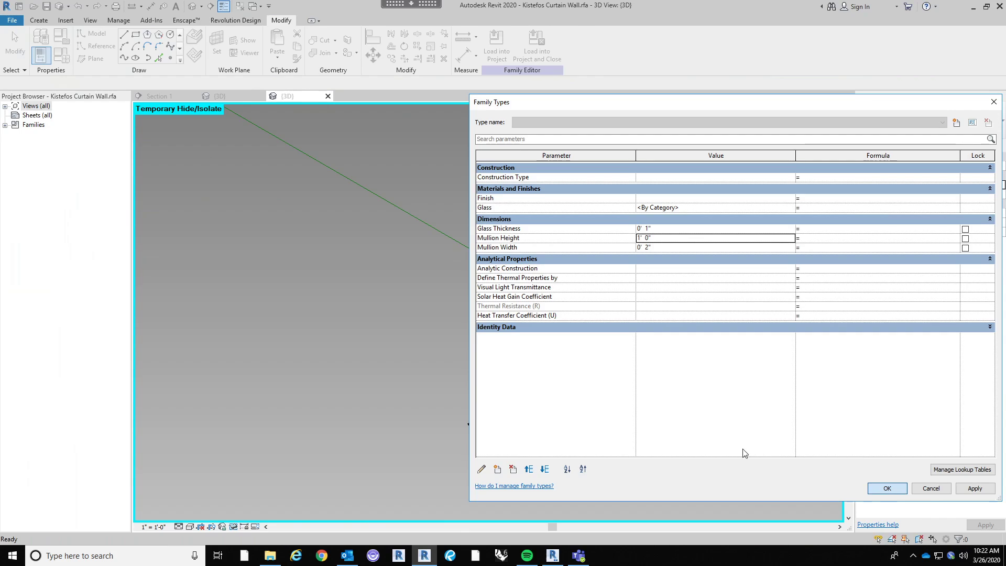
Reset the temporary hide/isolate to bring back the glass panel with the mullion profile.
middle_click_drag(680, 284, 582, 371, "shift")
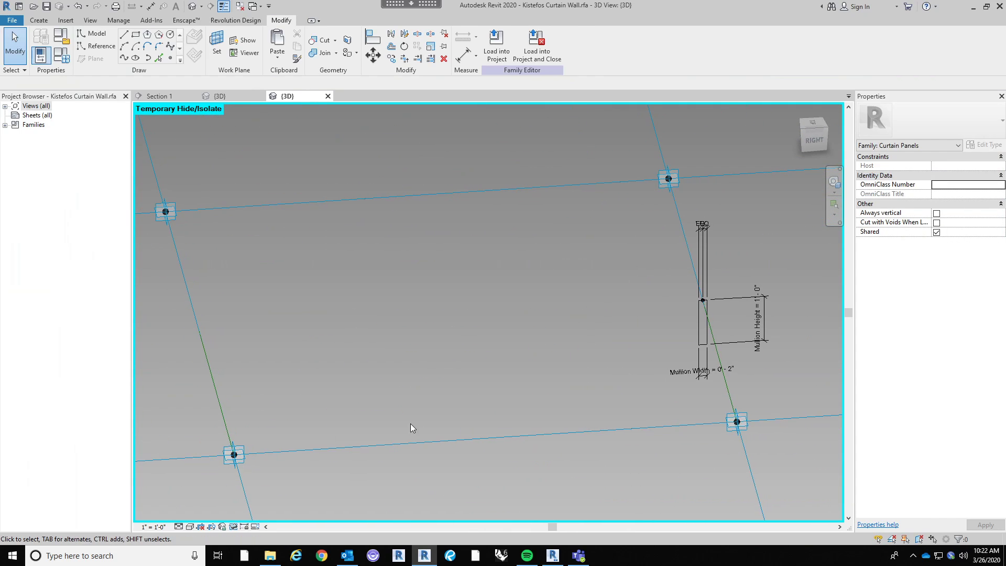
left_click(234, 527)
left_click(283, 512)
Move the glass form's upper face down past the reference lines, making the glass extend about 1' 3 7/16" below them.
middle_click_drag(530, 341, 376, 288, "shift")
scroll(577, 294, "up", 3)
scroll(587, 248, "up", 3)
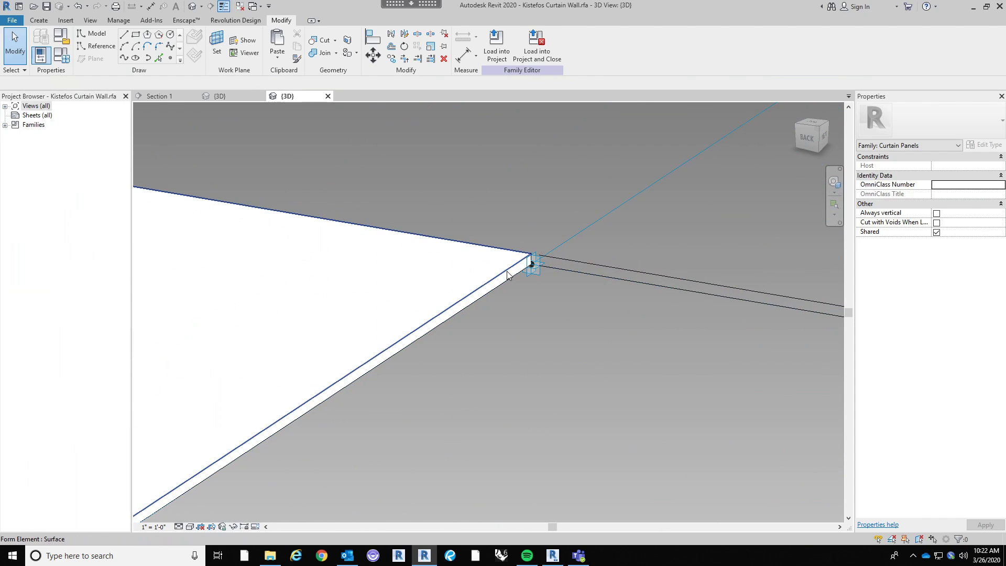
scroll(507, 275, "down", 3)
middle_click_drag(498, 326, 553, 306)
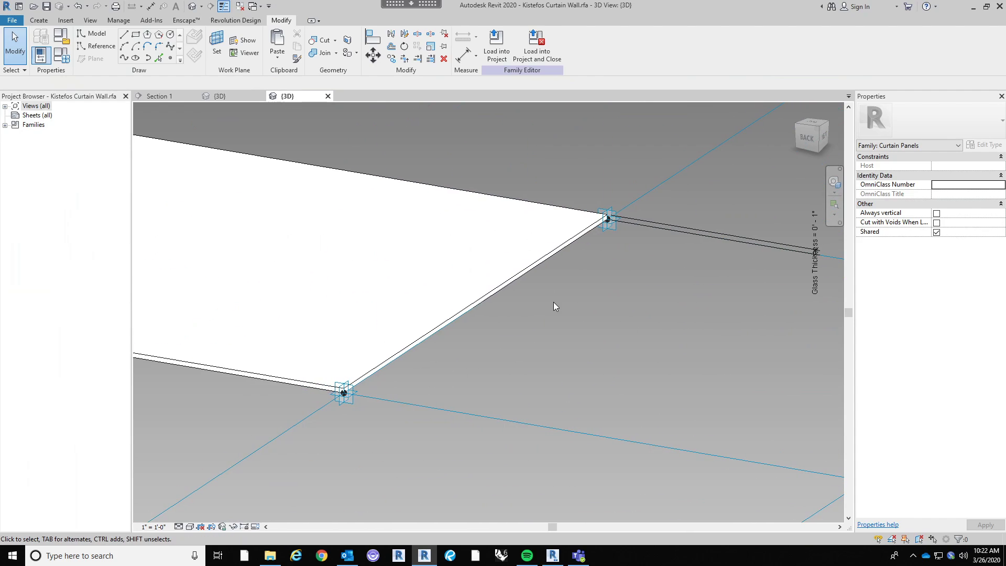
scroll(600, 231, "up", 2)
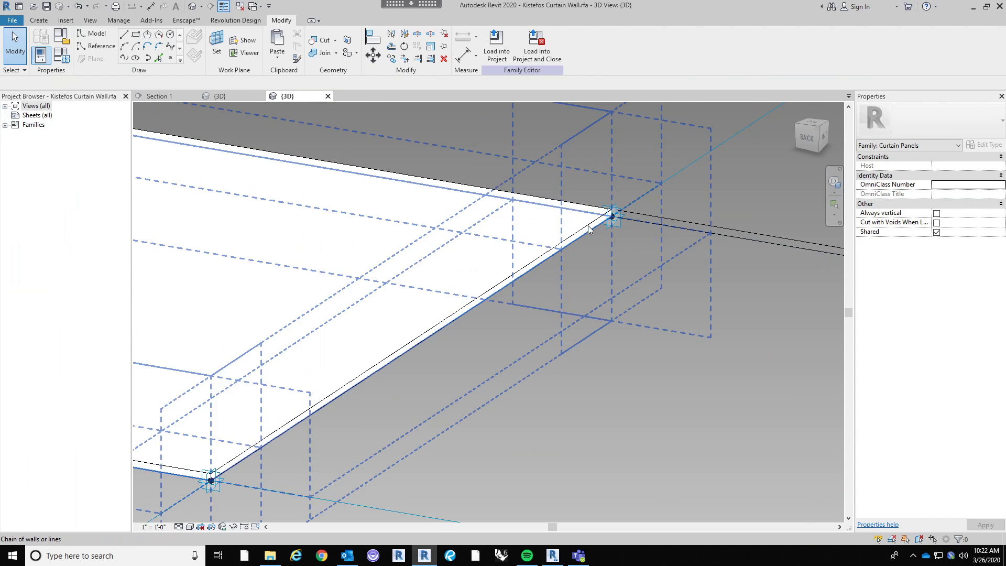
left_click(588, 225)
scroll(588, 225, "down", 2)
middle_click_drag(354, 251, 452, 243, "shift")
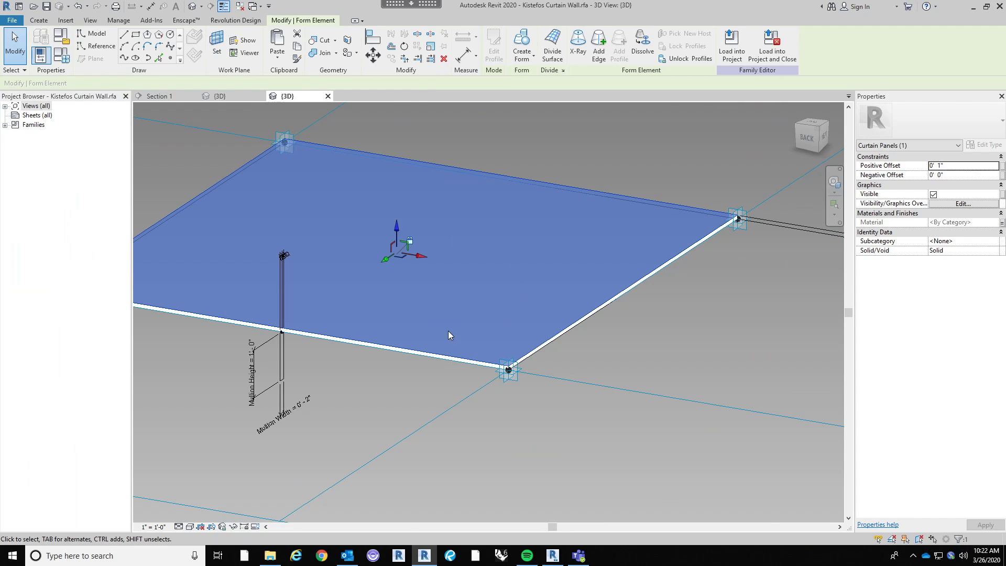
left_click_drag(396, 225, 397, 246)
left_click_drag(386, 292, 386, 302)
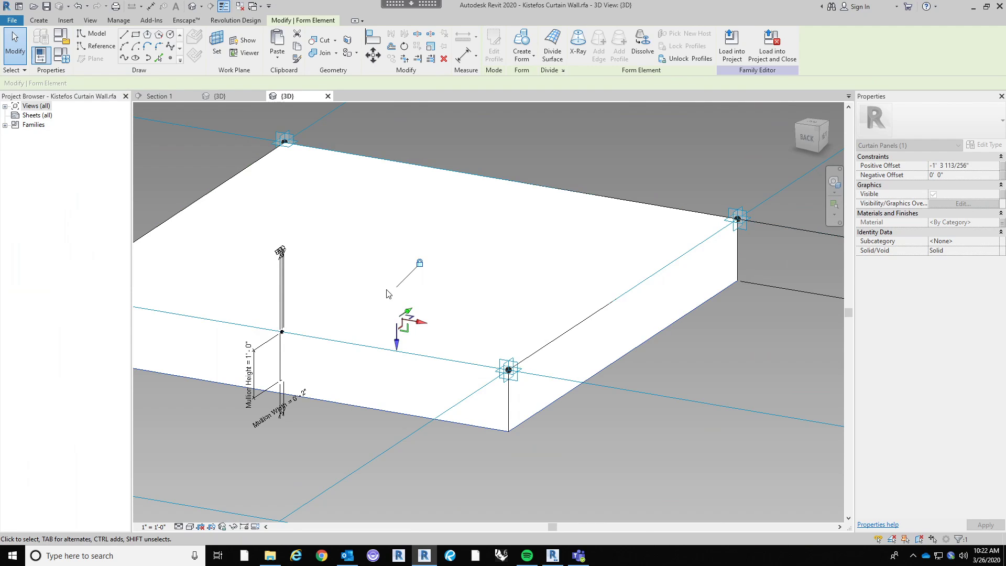
scroll(603, 309, "down", 5)
middle_click_drag(636, 314, 611, 314)
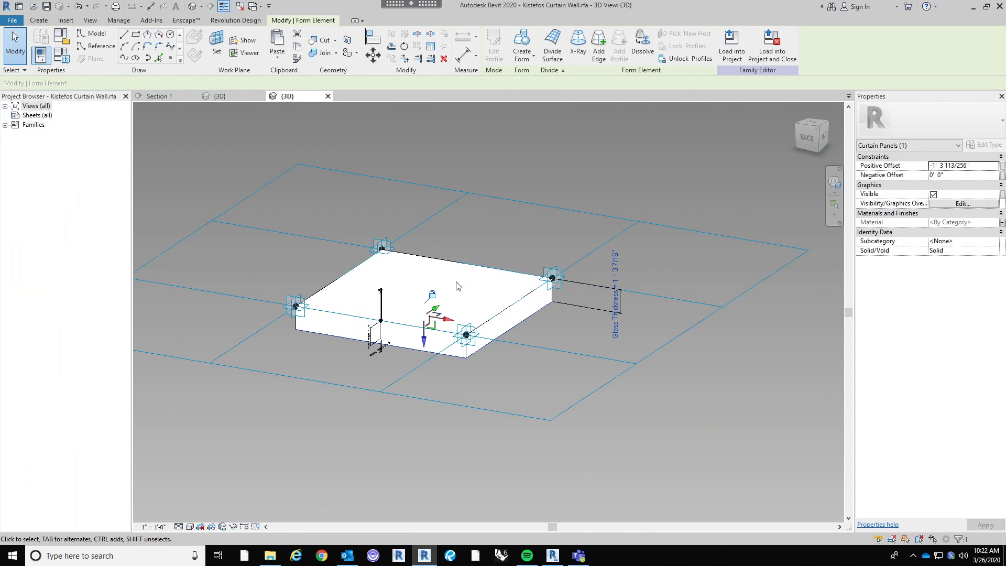
Set the Glass Thickness parameter to 0' 1" in the family types.
scroll(457, 284, "up", 3)
left_click(766, 384)
middle_click_drag(867, 370, 725, 370)
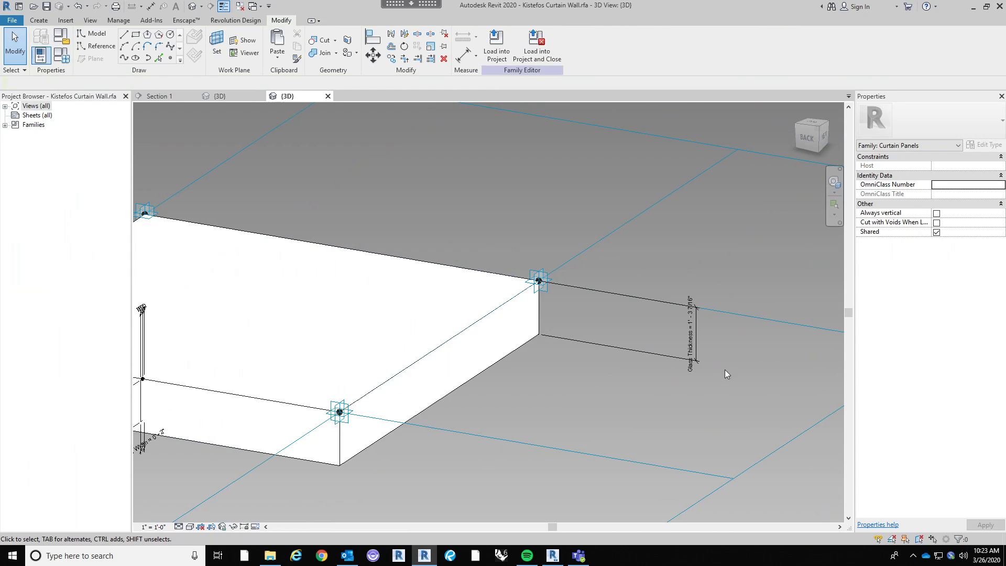
left_click(479, 371)
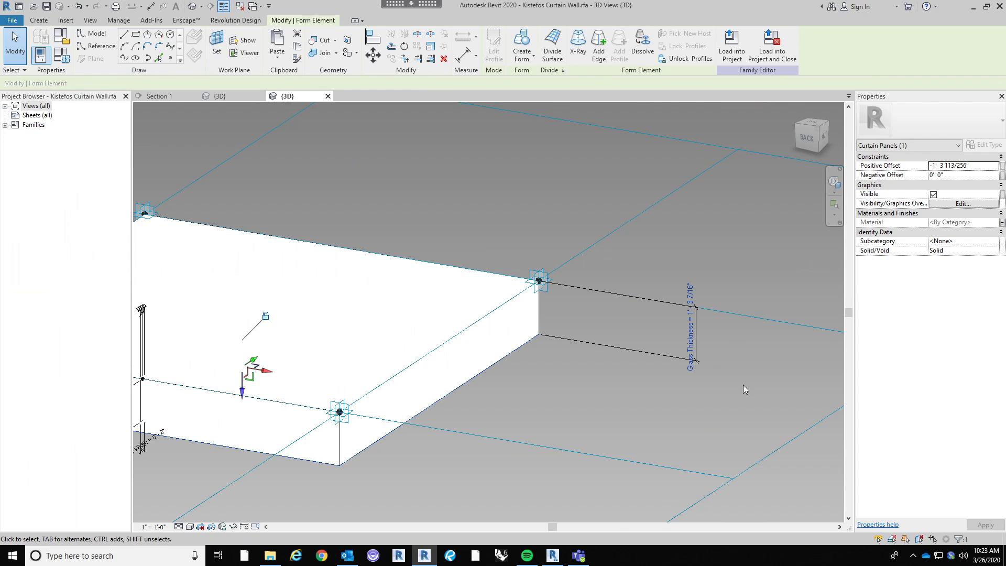
middle_click_drag(700, 361, 666, 360)
left_click(684, 347)
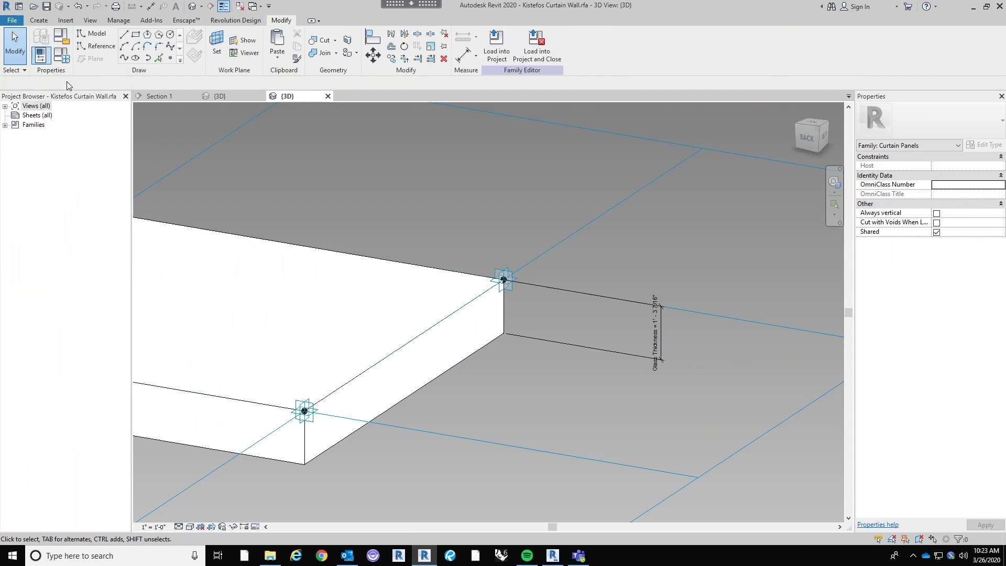
left_click(65, 58)
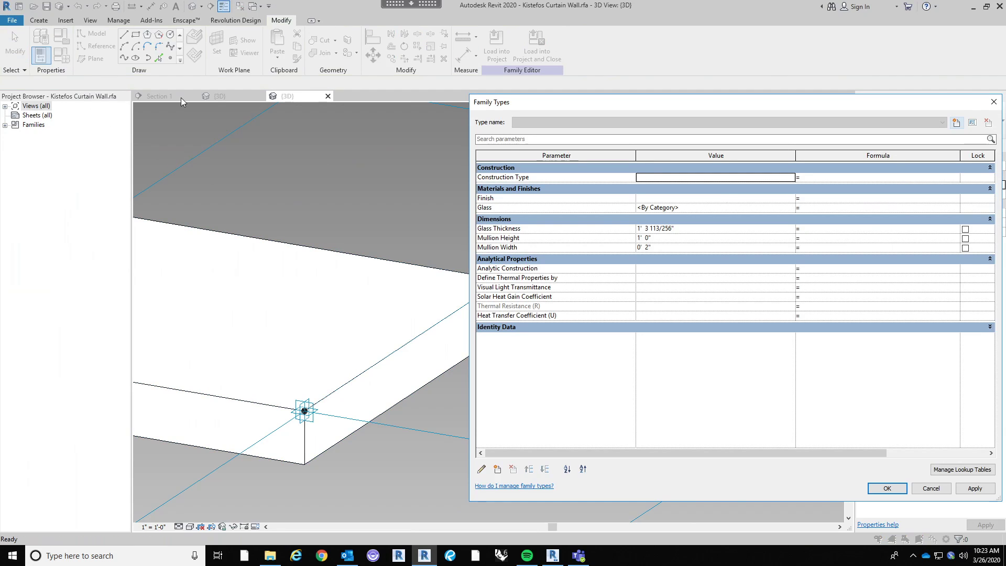
left_click(693, 231)
type("1")
key("Tab")
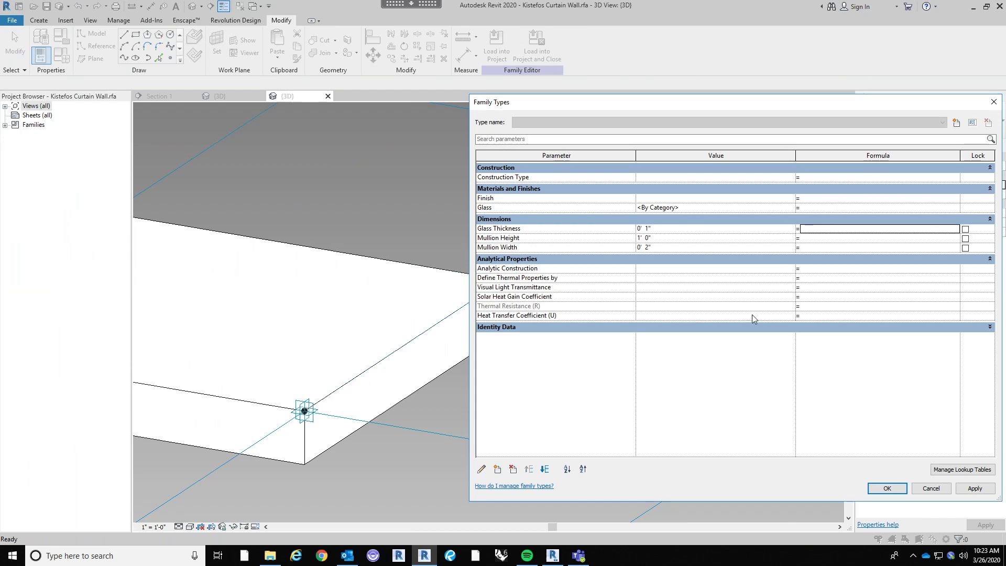
left_click(887, 488)
Set the glass form's Positive Offset to -0' 1" so the glass thickness extends below the reference lines.
scroll(472, 264, "up", 3)
middle_click_drag(602, 359, 555, 278)
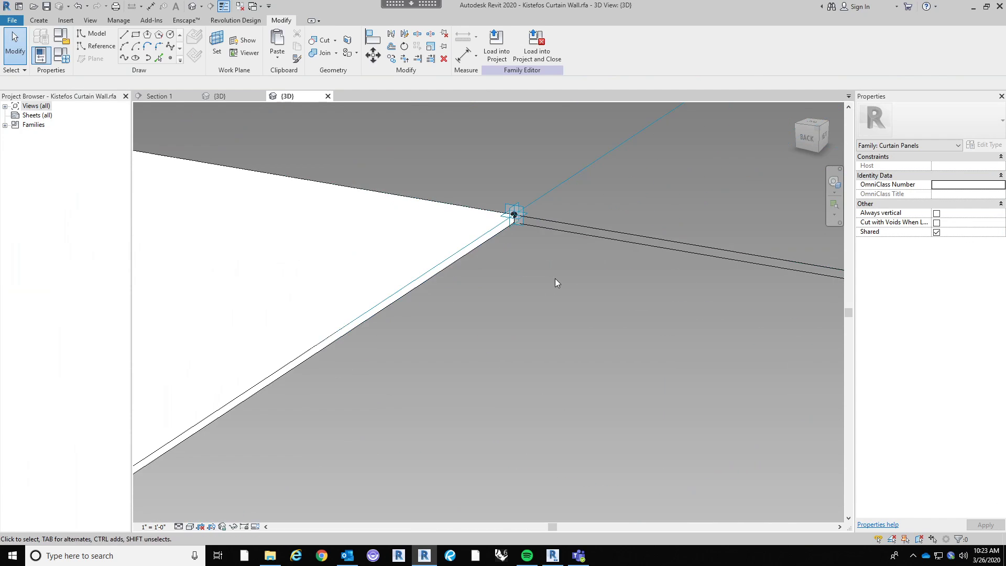
scroll(555, 278, "down", 4)
middle_click_drag(589, 312, 568, 412, "shift")
scroll(568, 412, "up", 3)
scroll(563, 406, "down", 5)
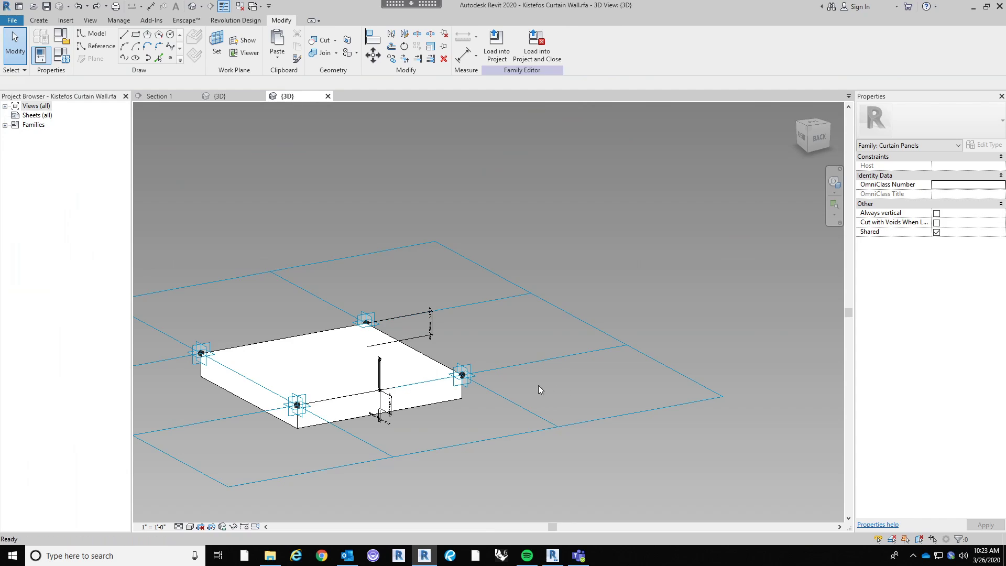
scroll(539, 390, "up", 3)
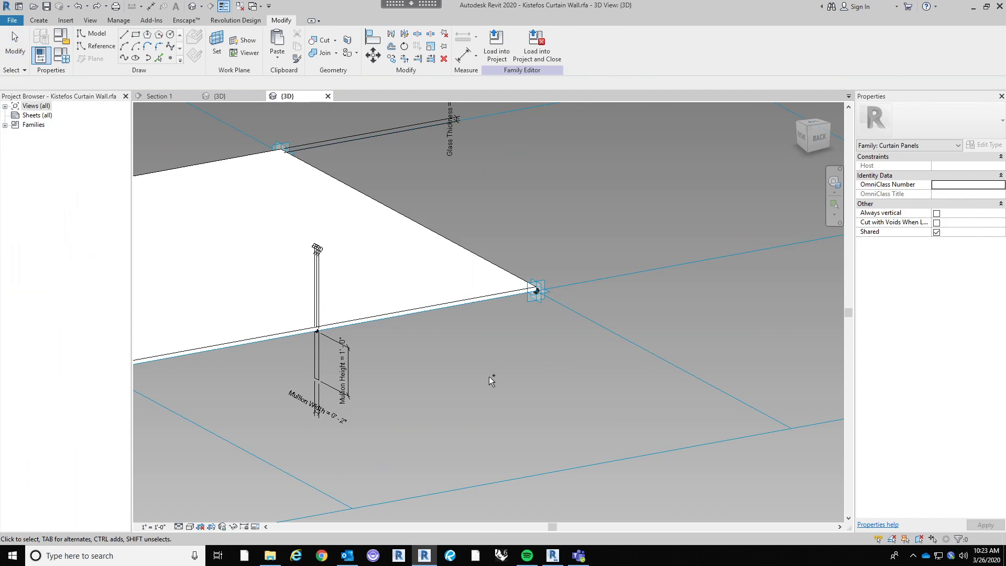
left_click(476, 260)
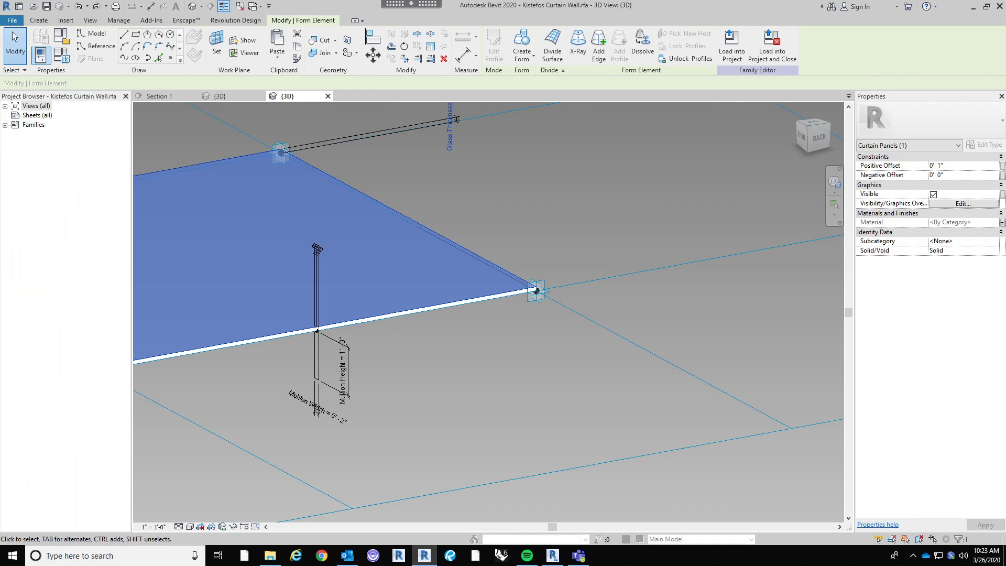
type("-")
left_click(712, 310)
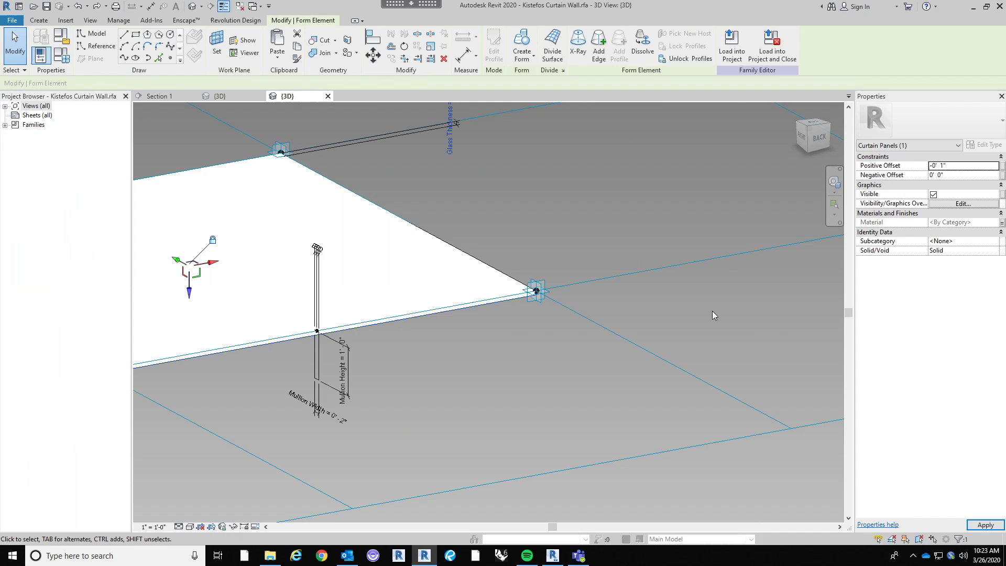
Create a solid mullion form from the rectangular mullion profile and the chain of four reference lines around the panel.
middle_click_drag(712, 310, 391, 384, "shift")
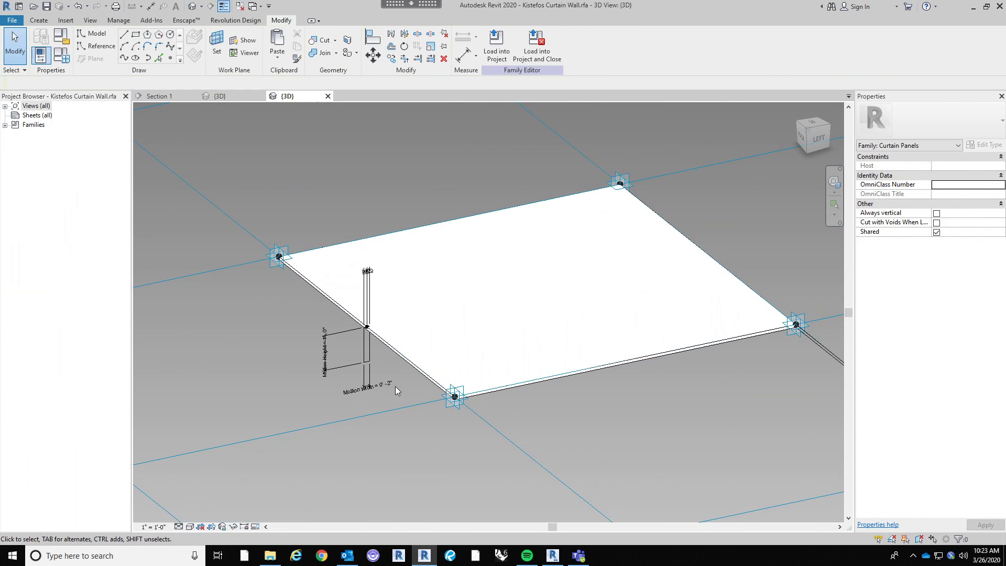
scroll(366, 367, "up", 5)
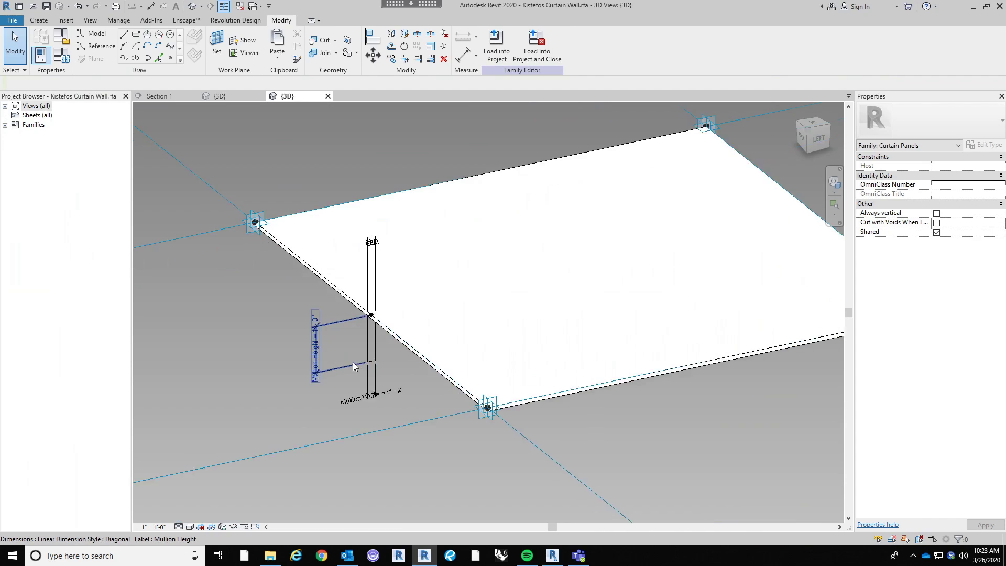
left_click(384, 339)
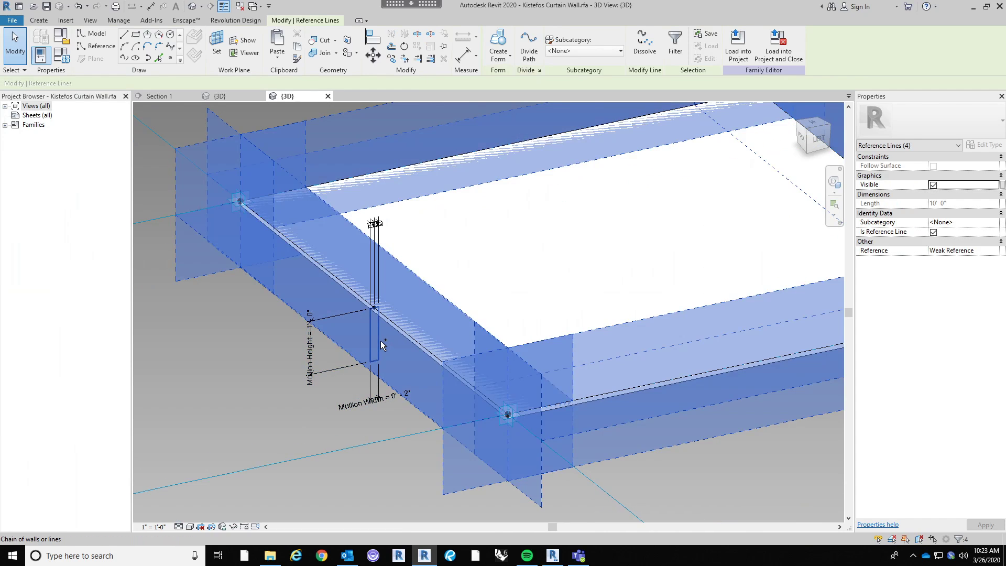
left_click(499, 37)
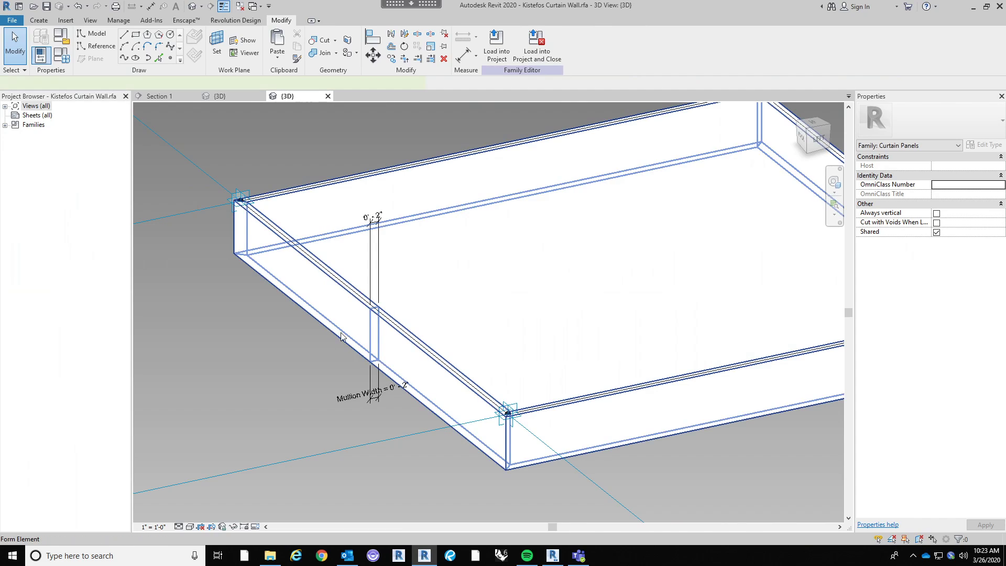
Associate the mullion form's Material with a new type parameter named Mullion, grouped under Materials and Finishes.
left_click(786, 387)
left_click(1002, 195)
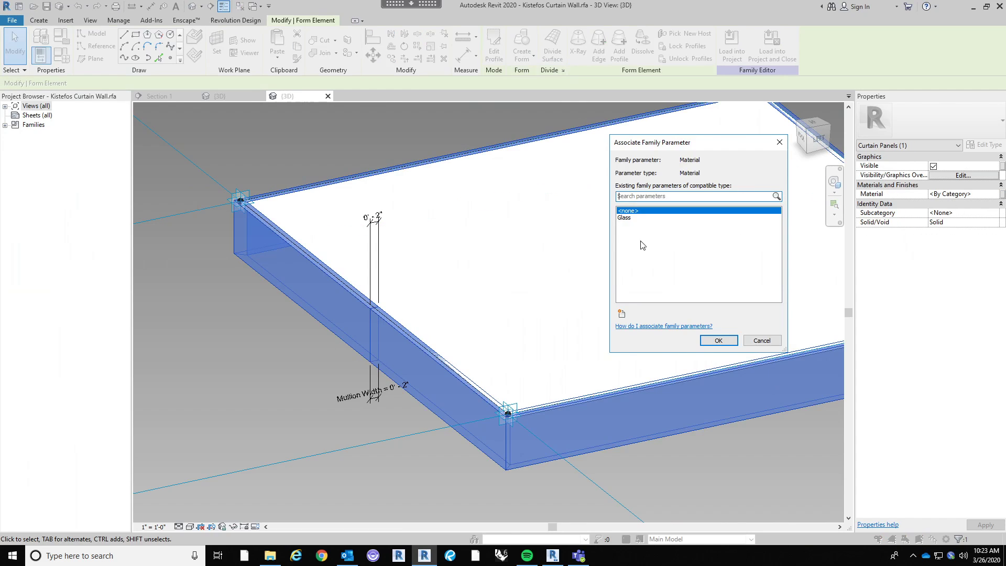
left_click(621, 315)
type("Mullion")
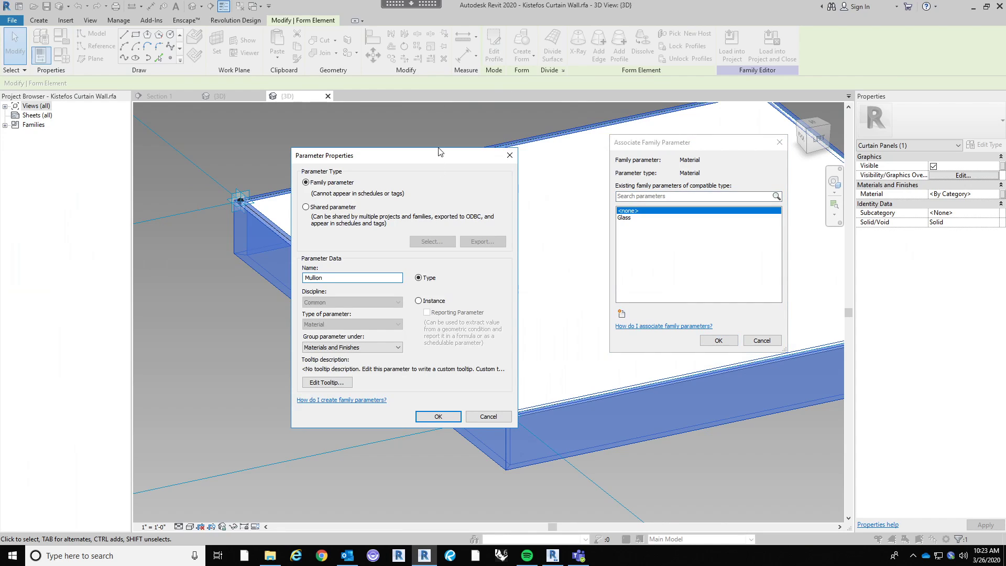
left_click(438, 416)
left_click(718, 341)
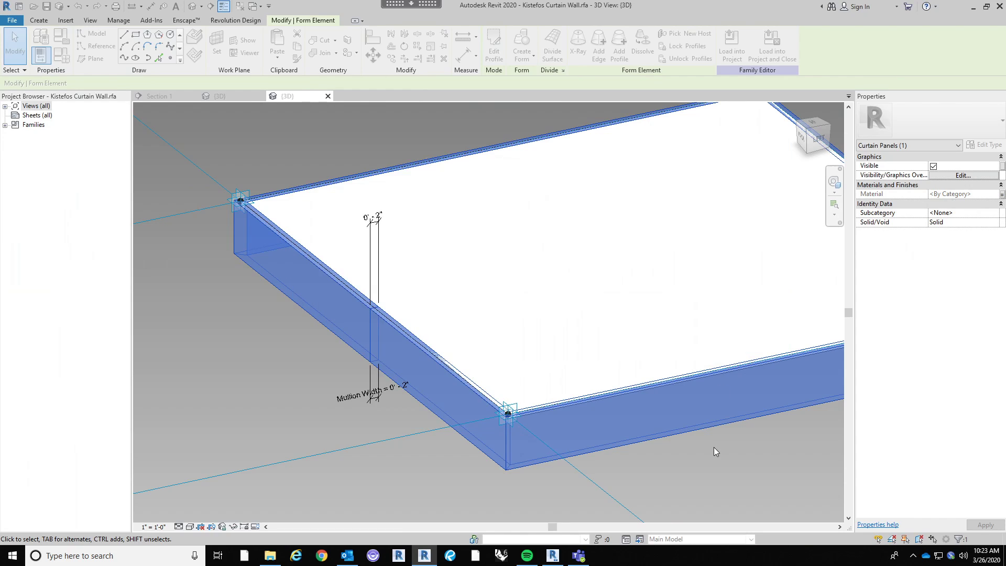
key("Escape")
scroll(354, 325, "down", 3)
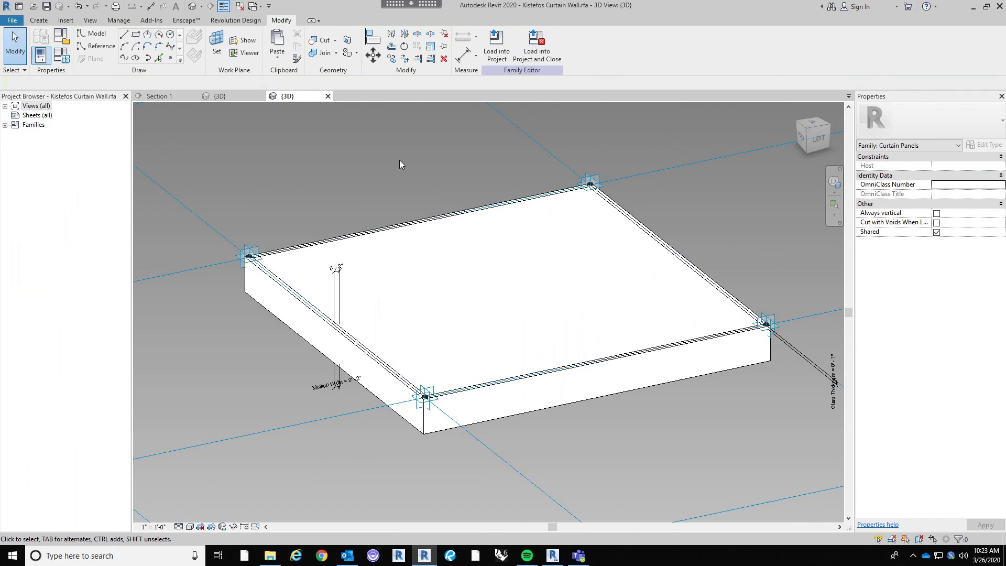
middle_click_drag(398, 163, 394, 167)
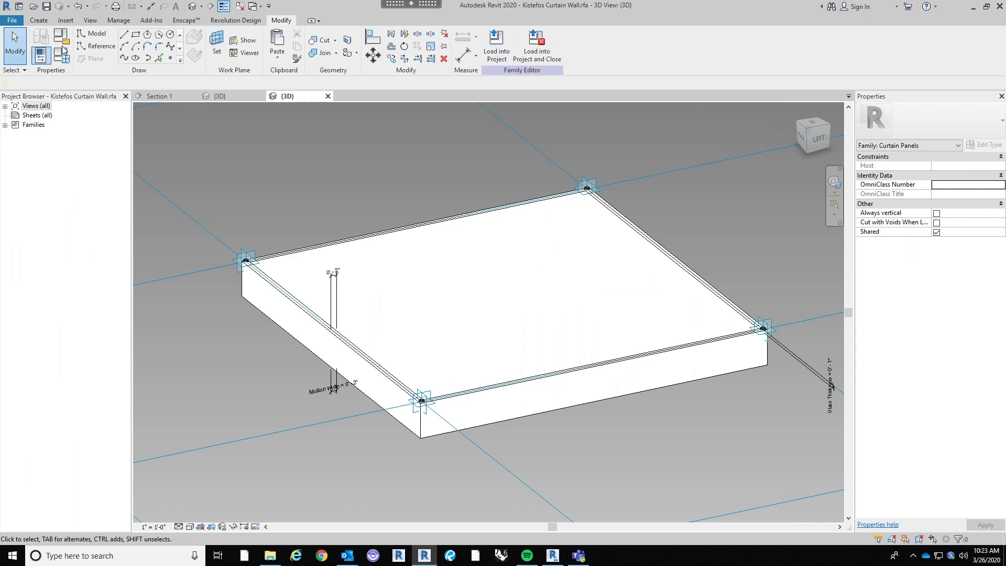
Save the Kistefos Curtain Wall family and reload it into the museum project, overwriting the existing version.
left_click(46, 7)
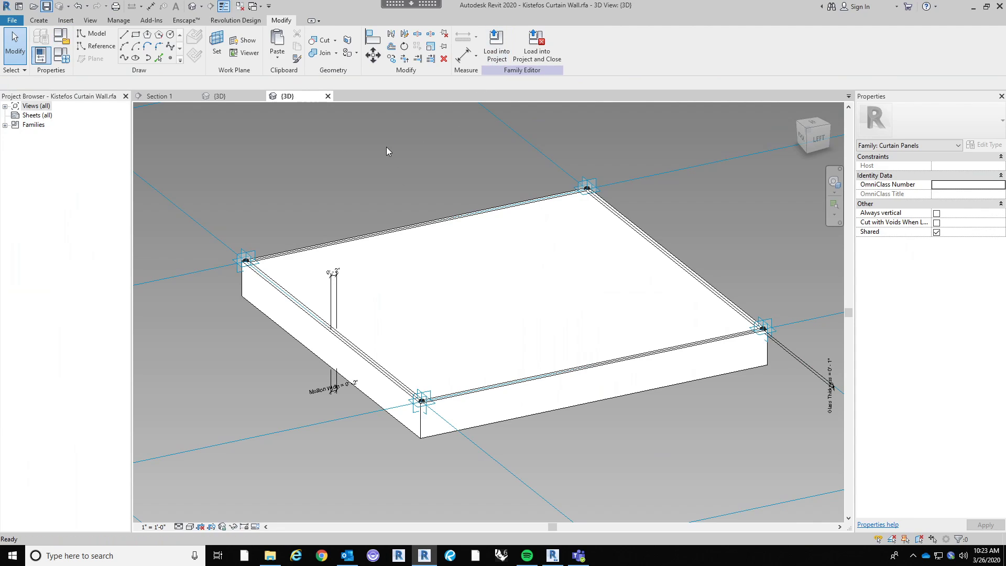
left_click(504, 59)
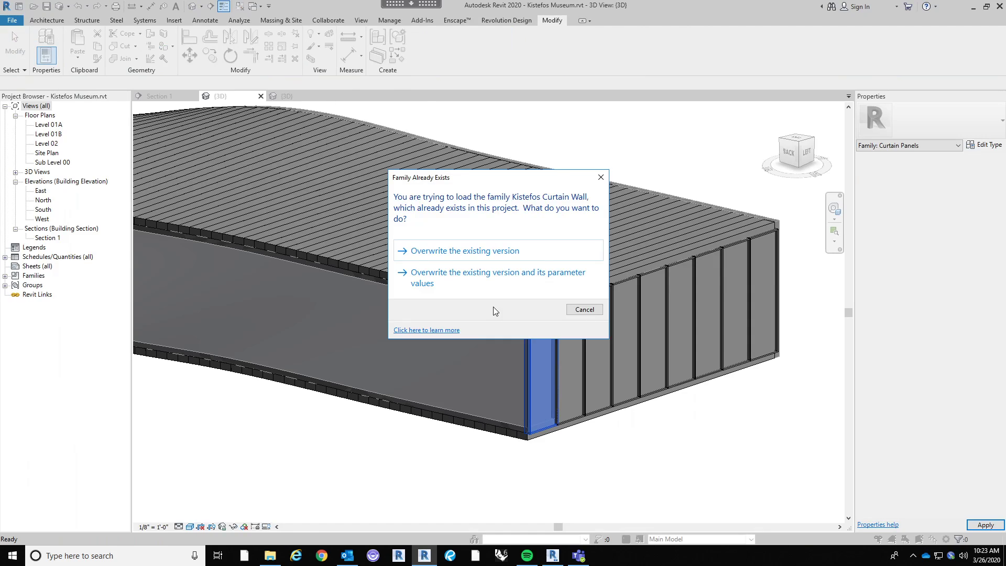
left_click(485, 258)
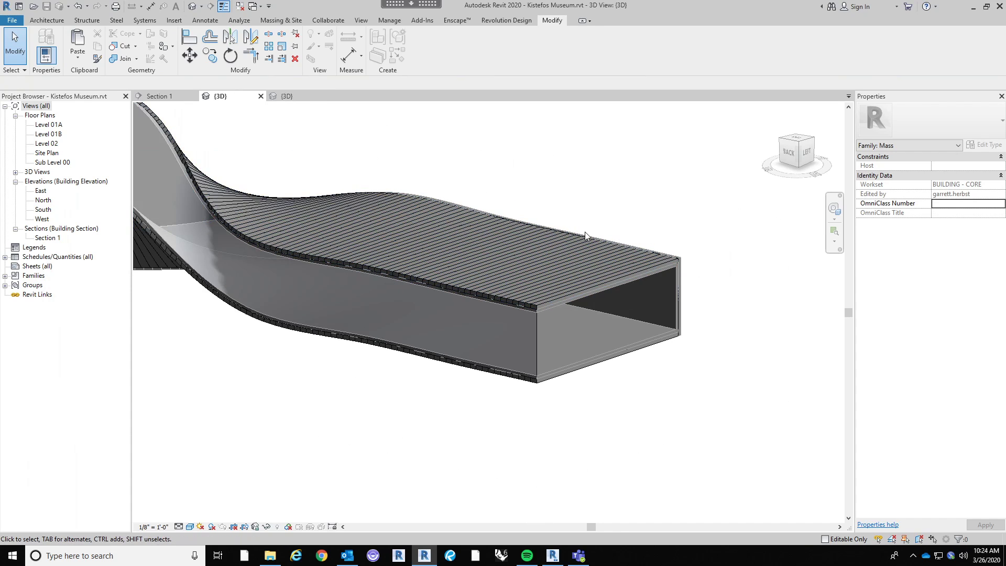
left_click(74, 7)
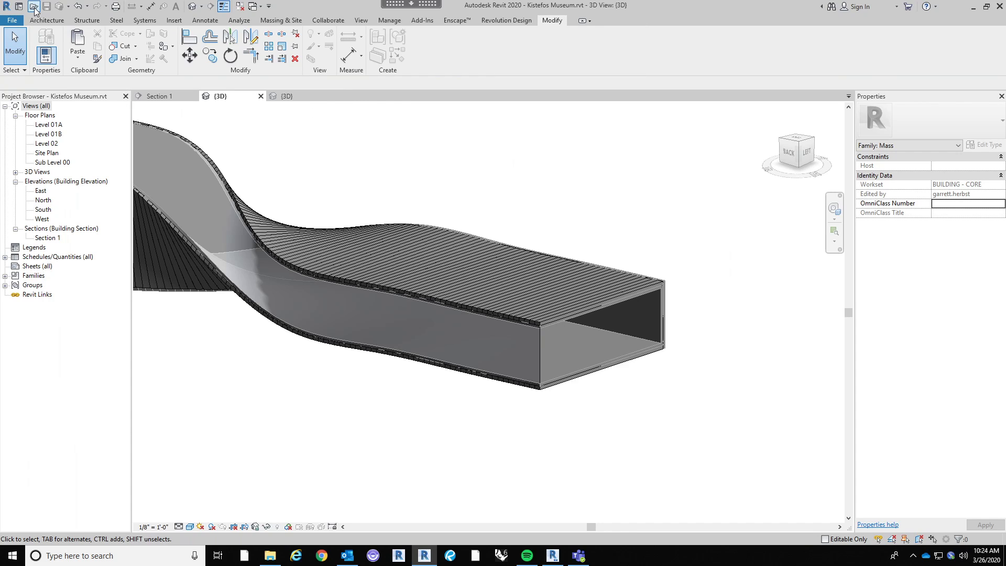
left_click(19, 7)
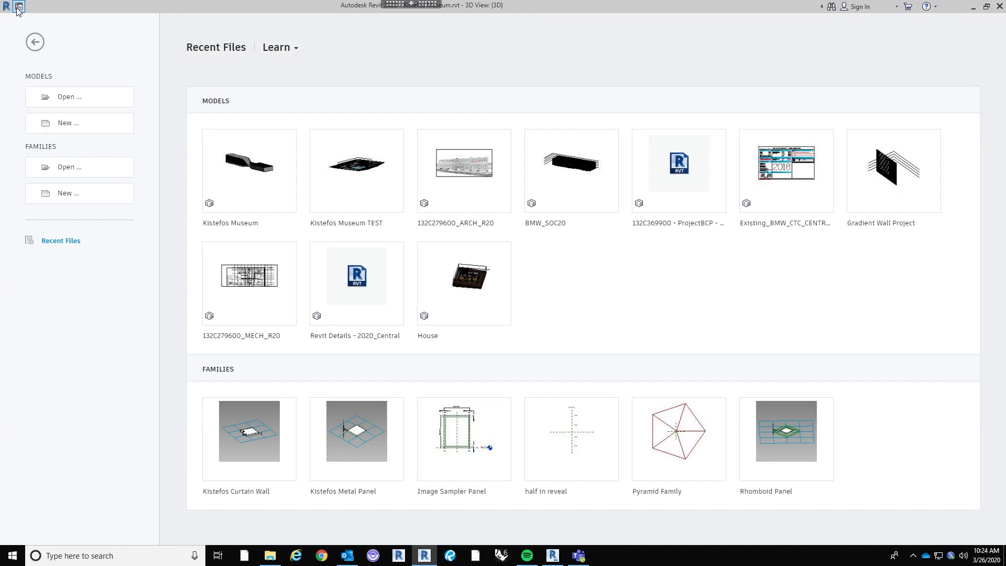
left_click(35, 42)
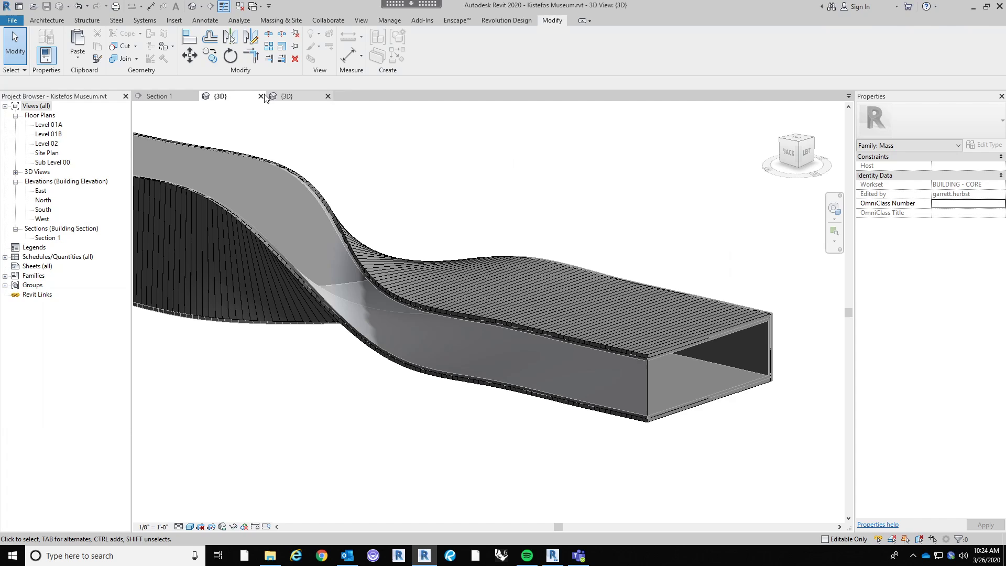
Close the museum project's current 3D view and open the default 3D view from Section 1.
left_click(276, 97)
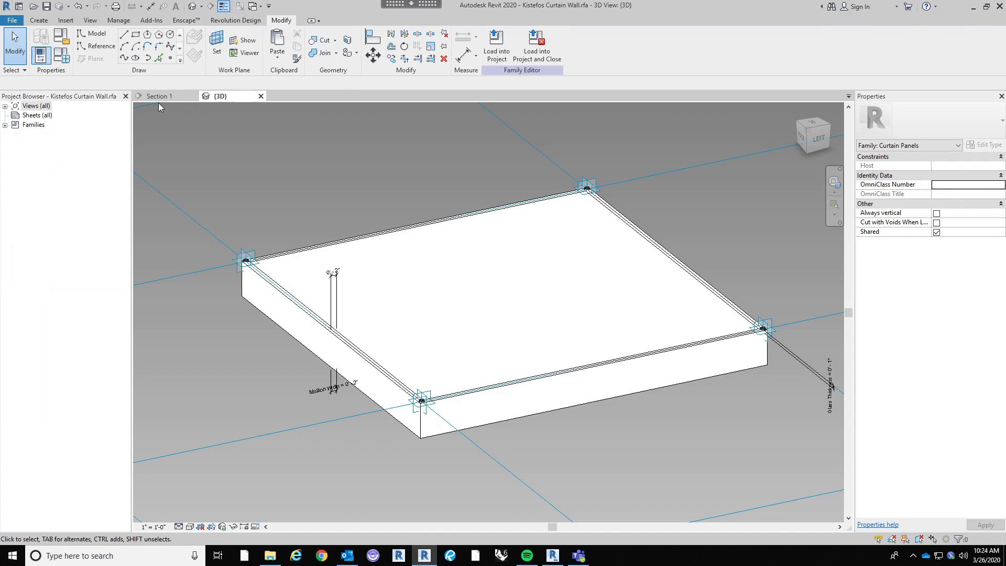
left_click(158, 96)
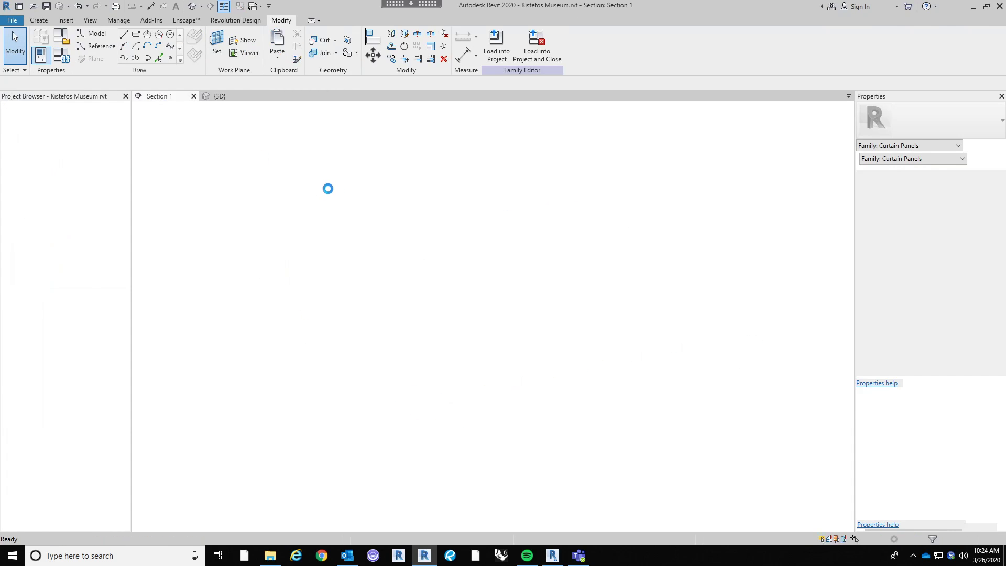
left_click(197, 7)
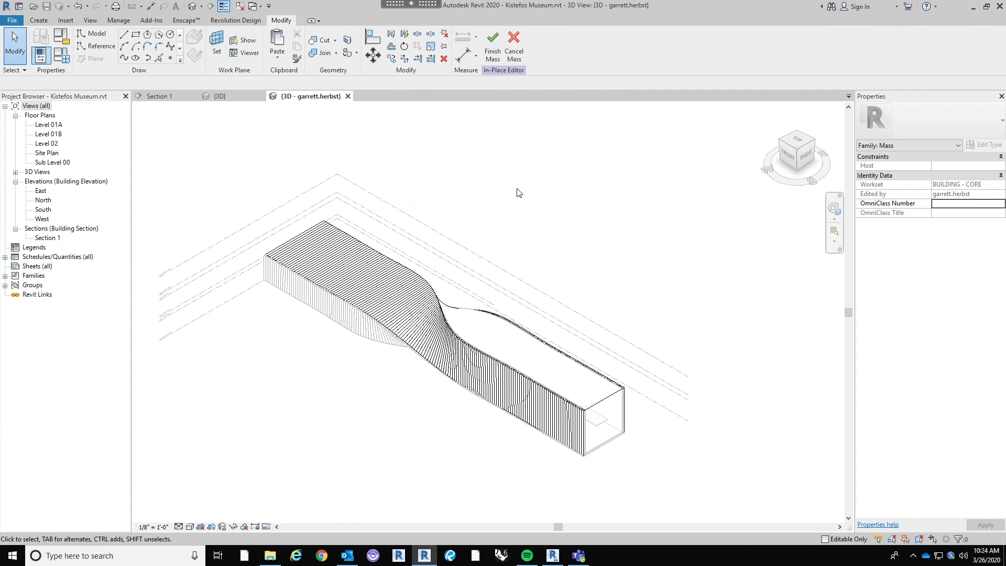
scroll(523, 341, "up", 3)
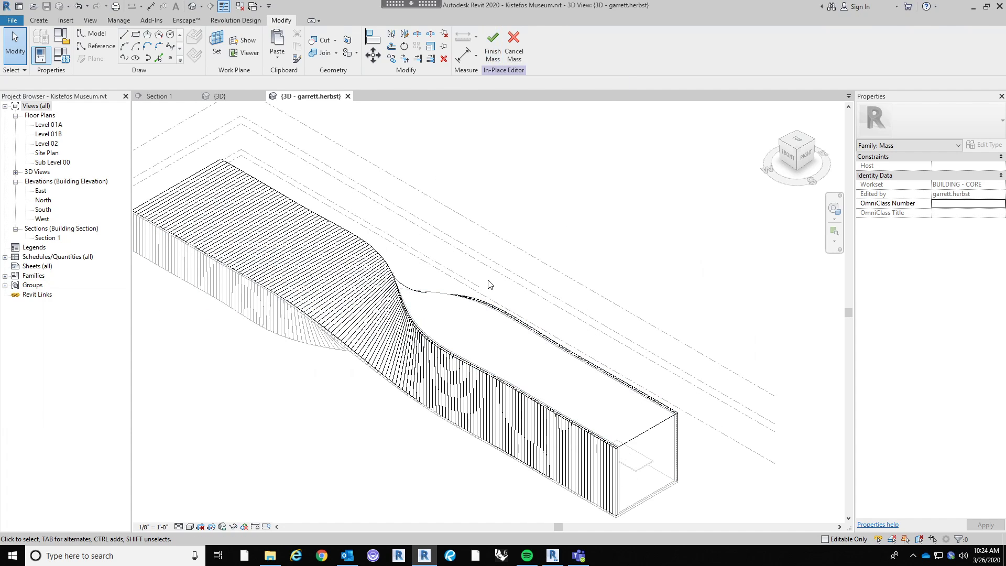
scroll(490, 284, "down", 2)
Open the Level 01A floor plan, return to the museum's 3D view and finish the in-place mass.
left_click(56, 126)
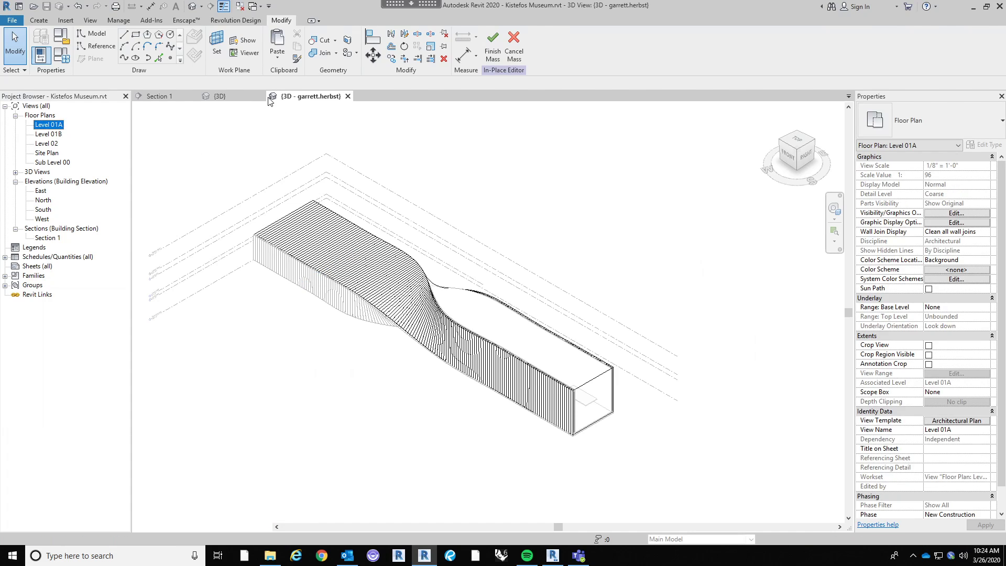
key("Return")
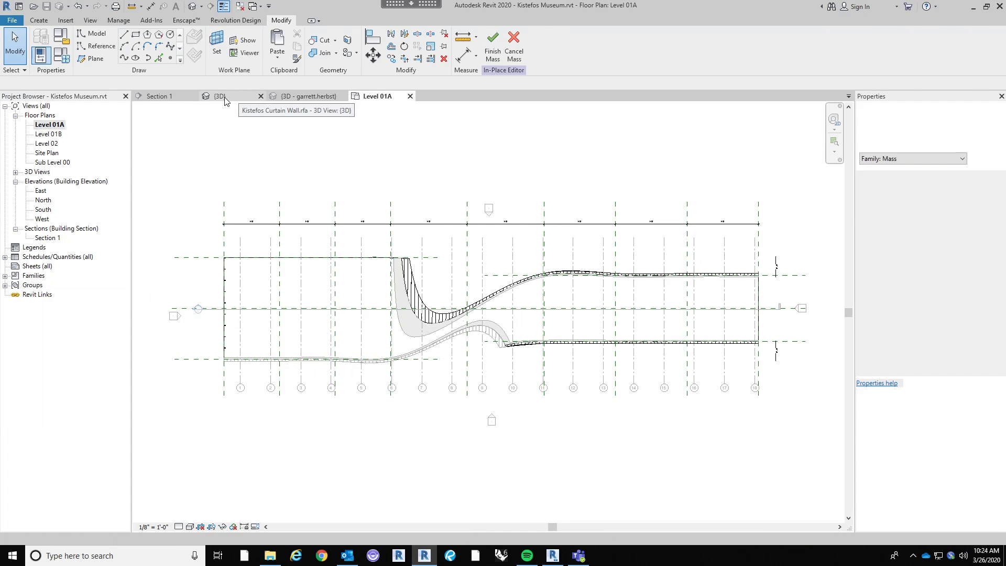
left_click(220, 97)
left_click(311, 97)
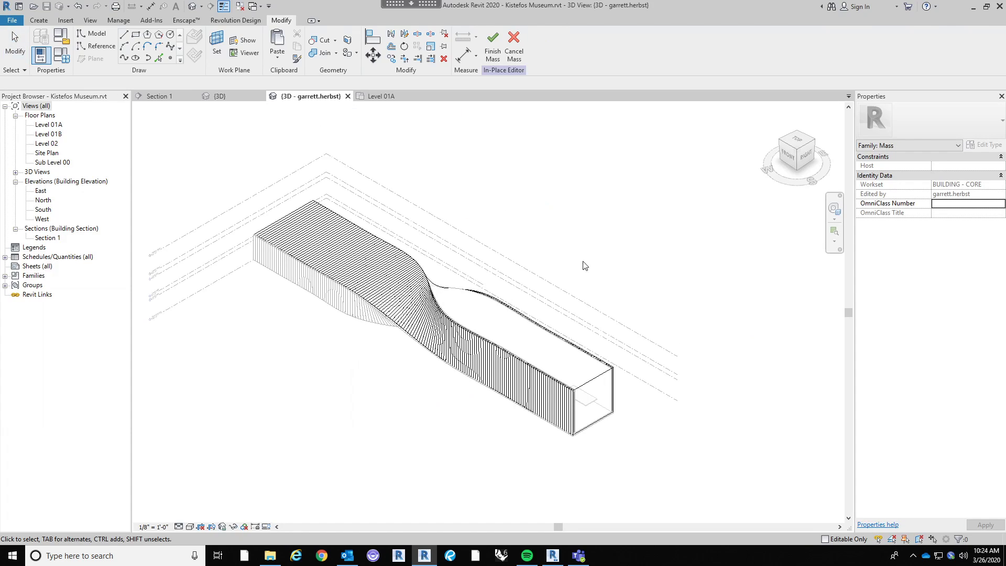
left_click(492, 53)
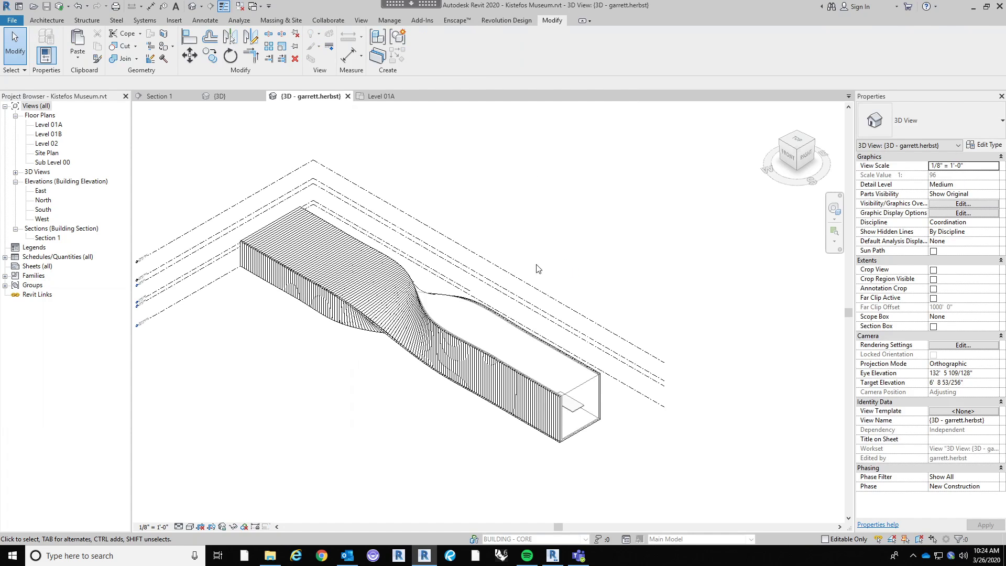
Examine the curtain wall panels and mullions at the open end of the museum mass.
middle_click_drag(393, 361, 565, 422, "shift")
scroll(545, 372, "up", 6)
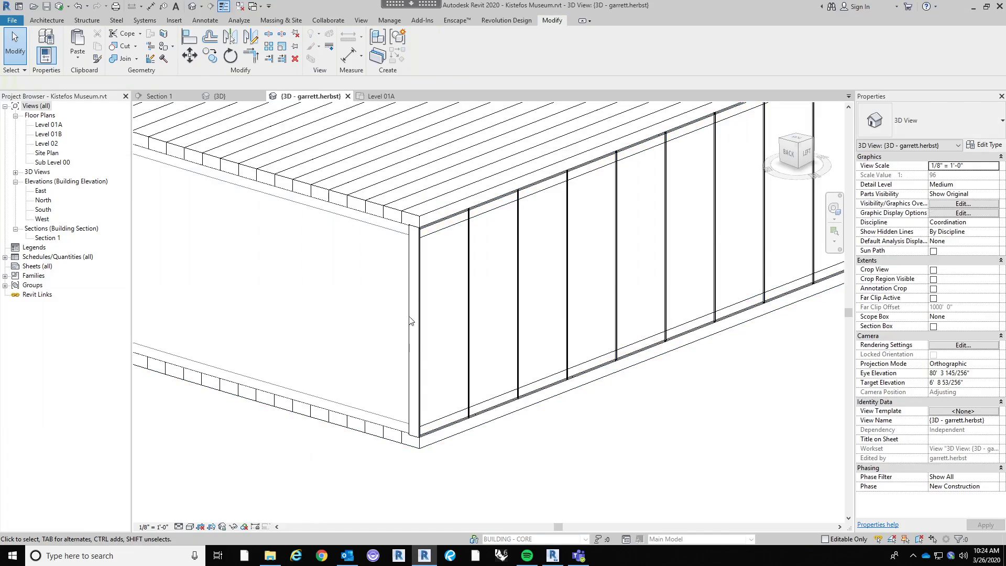
scroll(443, 319, "down", 2)
scroll(591, 420, "down", 3)
middle_click_drag(591, 420, 570, 418, "shift")
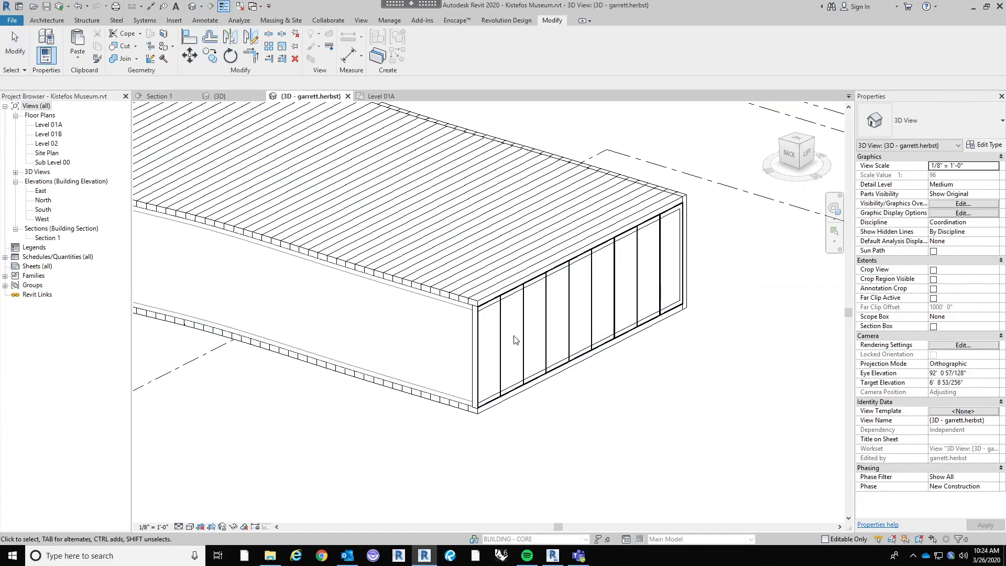
scroll(512, 341, "down", 2)
mouse_move(512, 341)
middle_mouse_down("shift")
mouse_move(487, 415)
mouse_move(345, 410)
middle_mouse_up("shift")
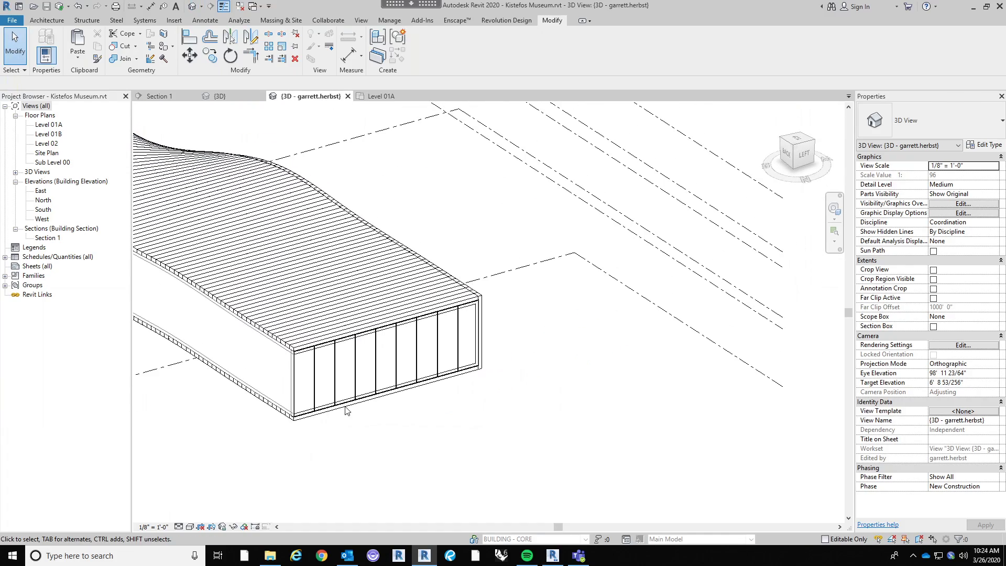
Set the 3D view's visual style to Shaded.
left_click(222, 526)
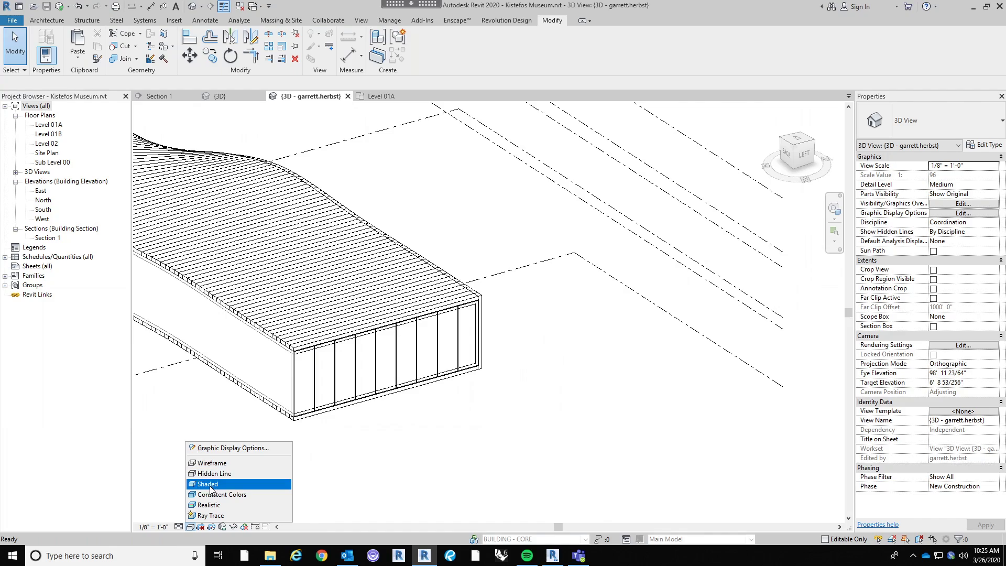
left_click(225, 488)
middle_click_drag(391, 428, 572, 427)
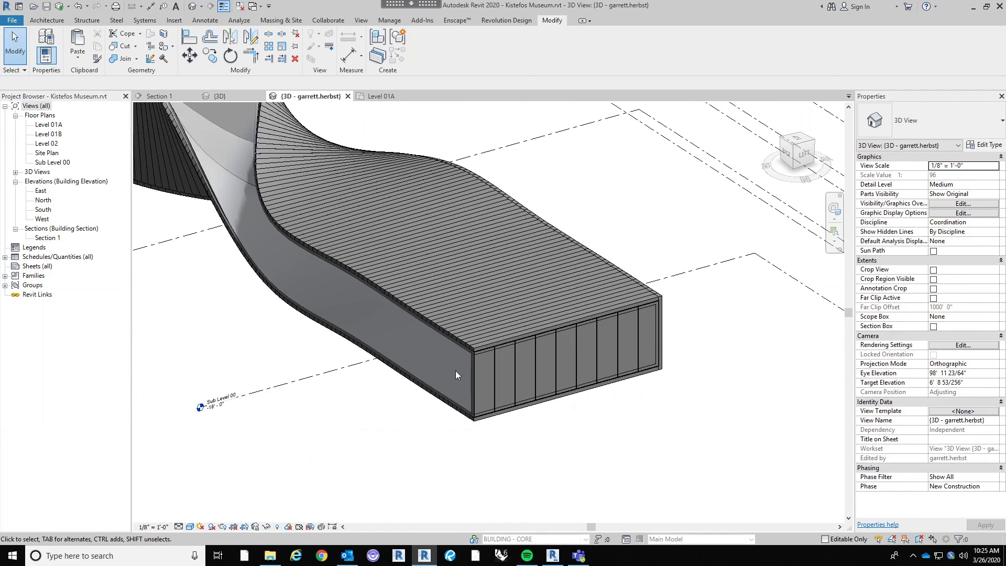
Select the corner curtain panel at the end of the museum and set its type's Glass material to Glass.
scroll(380, 385, "up", 2)
middle_click_drag(381, 385, 590, 241, "shift")
scroll(563, 238, "up", 3)
scroll(461, 250, "down", 1)
scroll(471, 245, "up", 2)
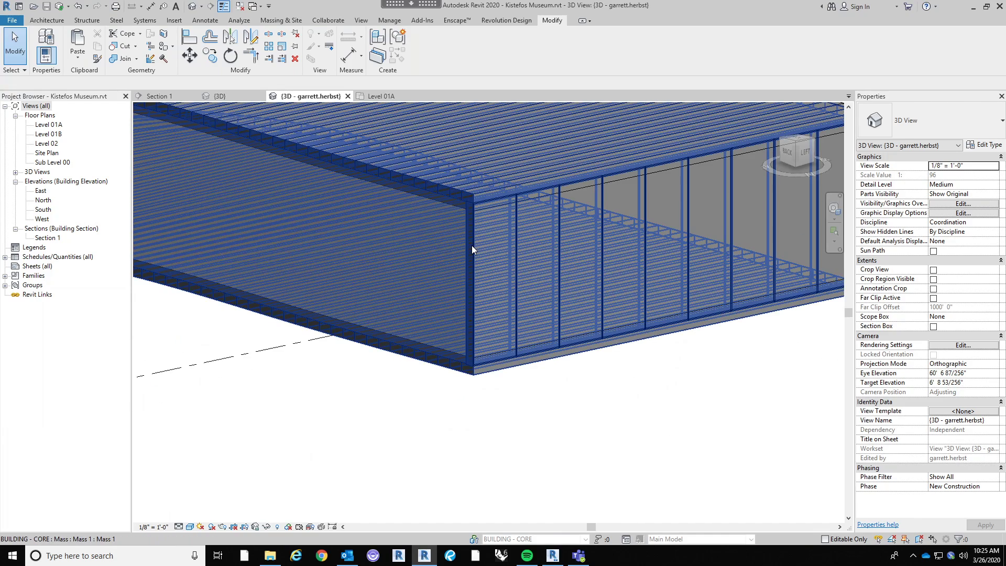
left_click(471, 246)
key("Escape")
left_click(515, 341)
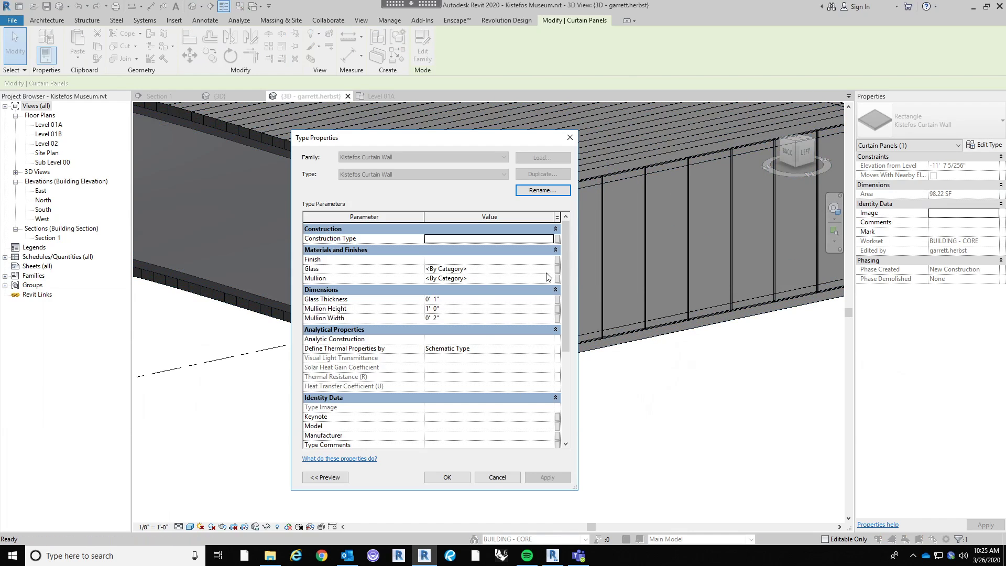
left_click(549, 272)
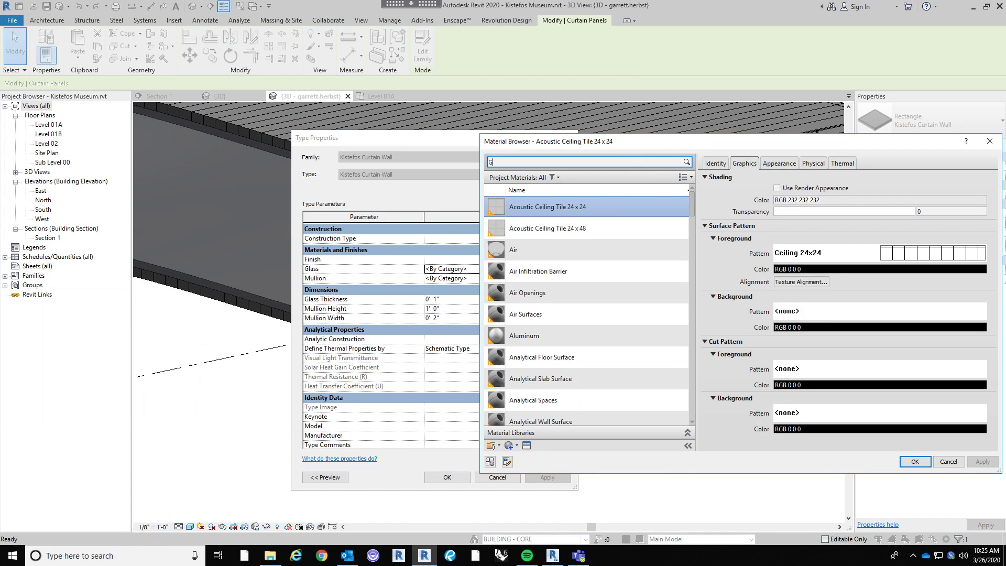
left_click(629, 158)
type("Glass")
left_click(551, 241)
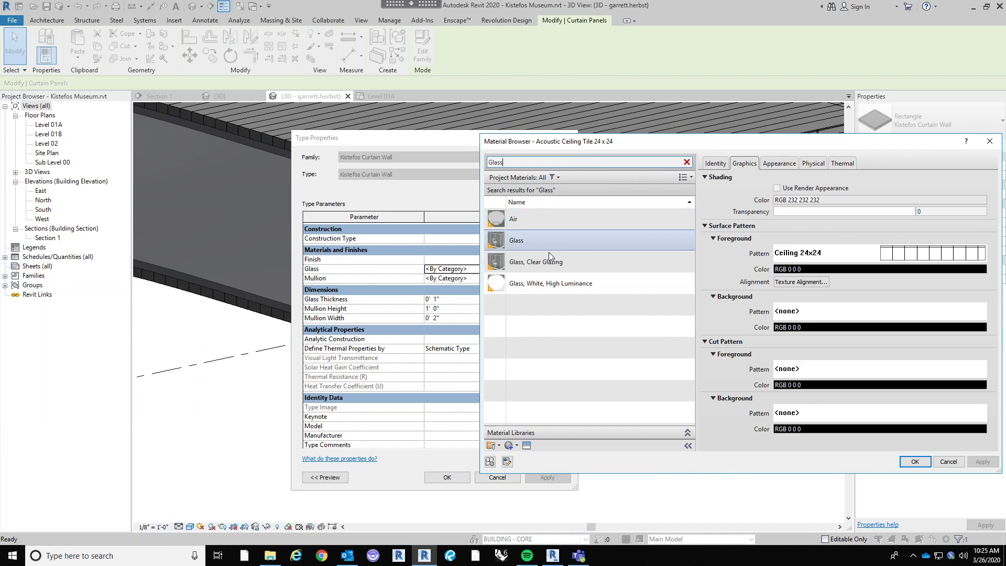
left_click(914, 461)
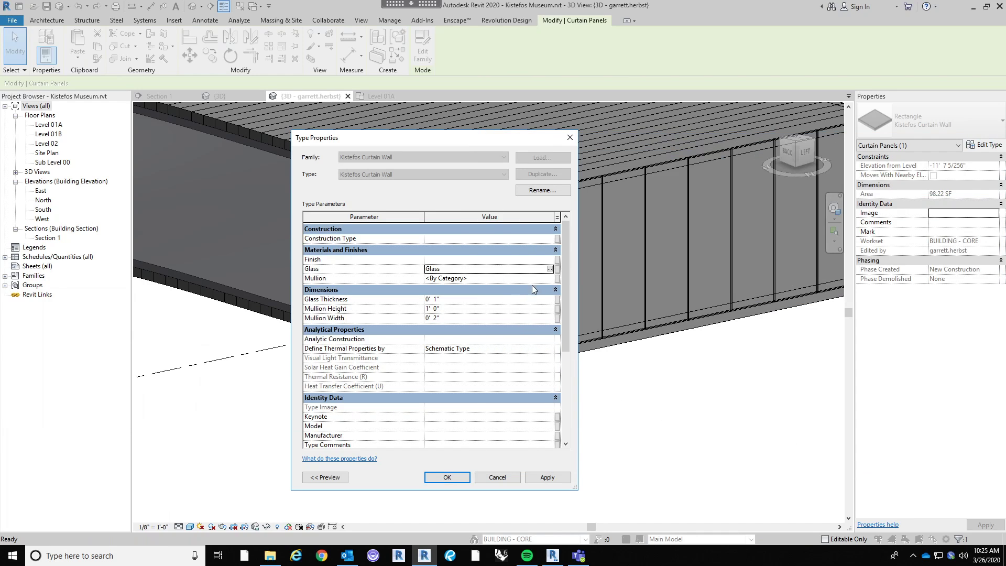
Assign the Aluminum material to the curtain panel type's Mullion parameter and apply the type properties.
left_click(550, 278)
left_click(550, 279)
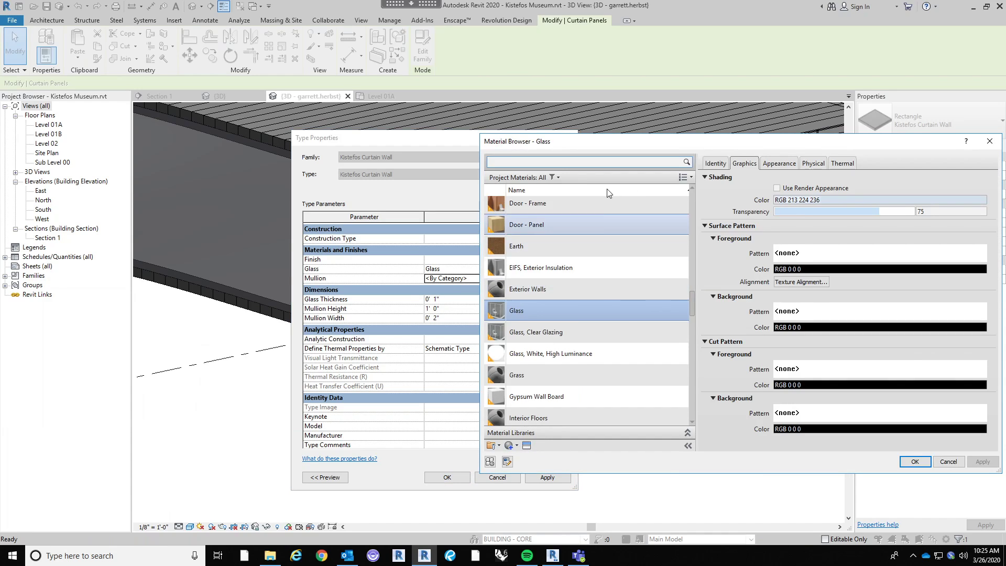
scroll(557, 256, "up", 2)
scroll(558, 256, "down", 8)
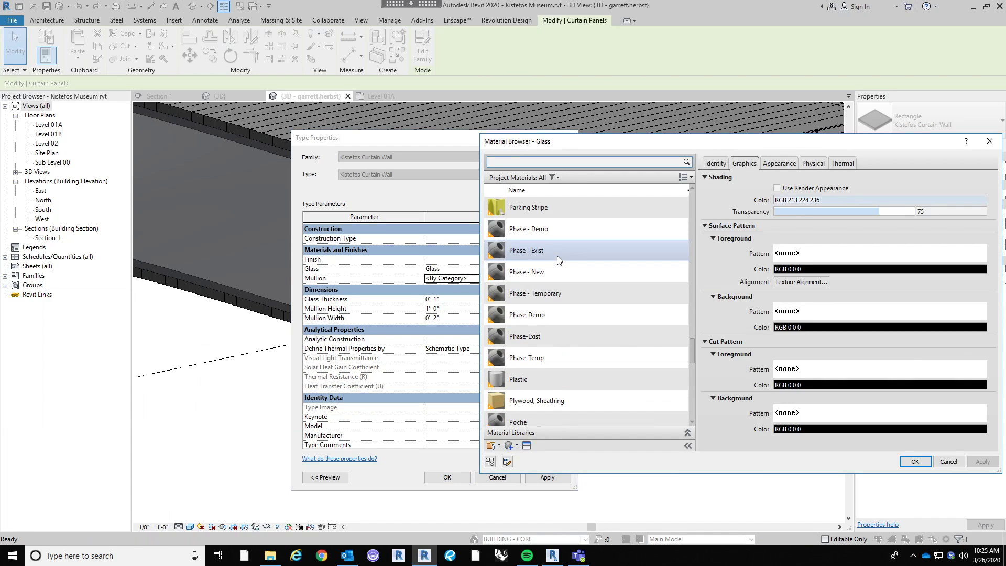
left_click(537, 162)
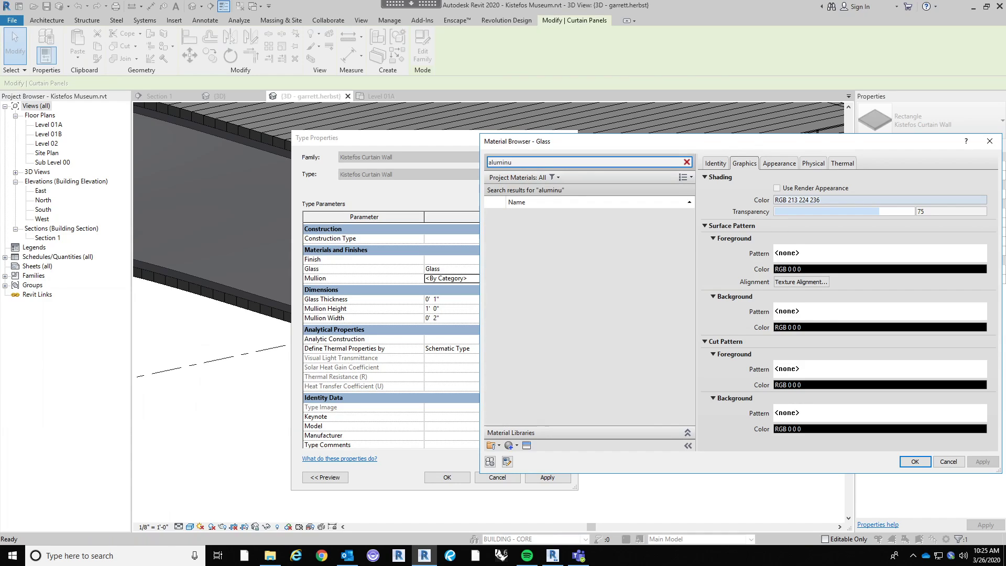
left_click(564, 215)
left_click(915, 462)
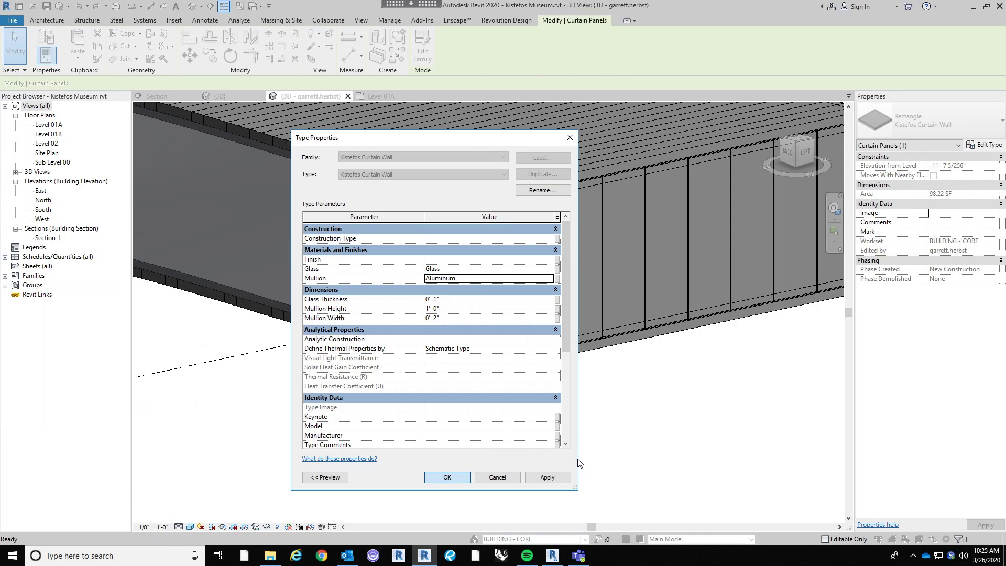
key("Return")
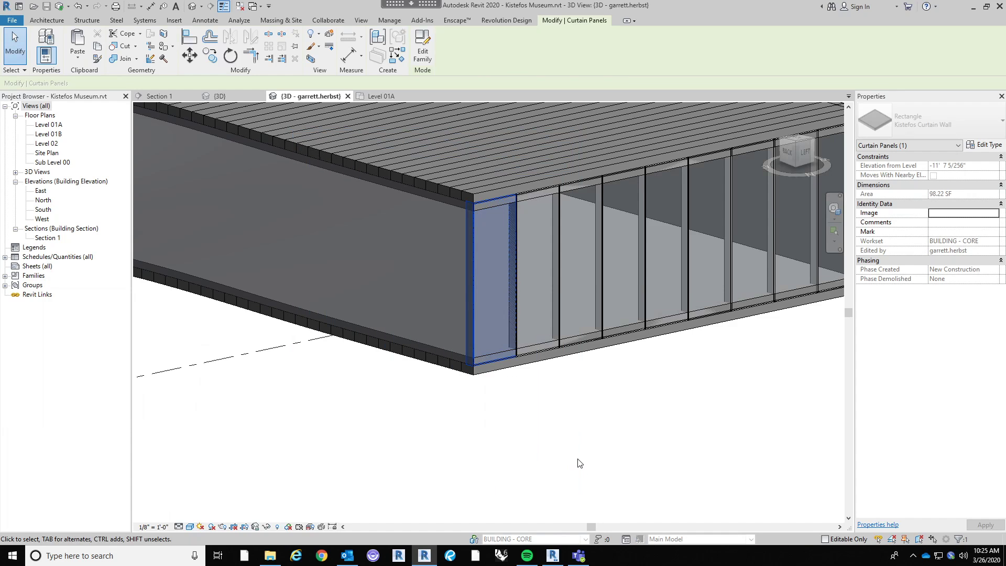
left_click(580, 463)
Open the museum mass for in-place editing.
middle_click_drag(579, 463, 537, 400, "shift")
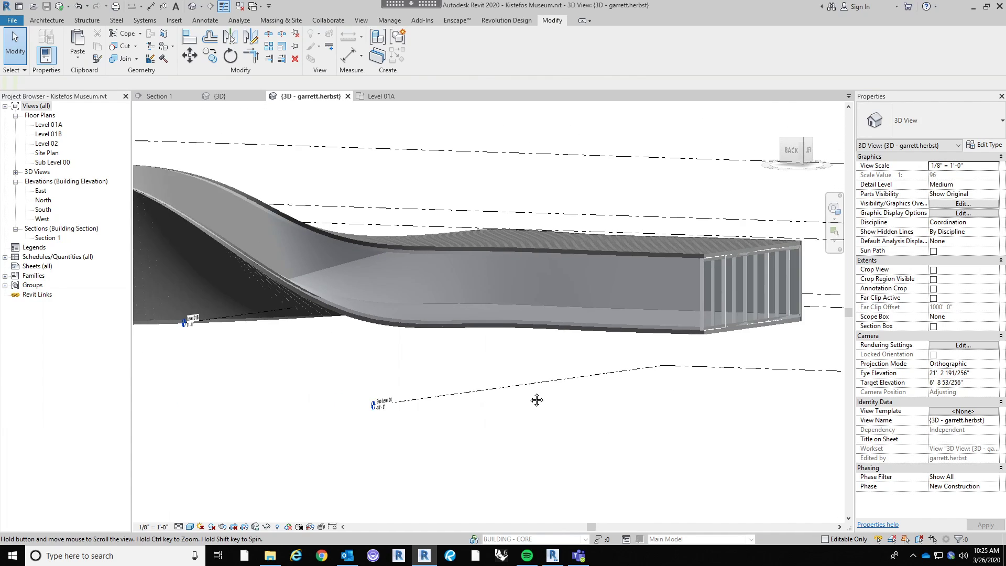
scroll(681, 253, "up", 5)
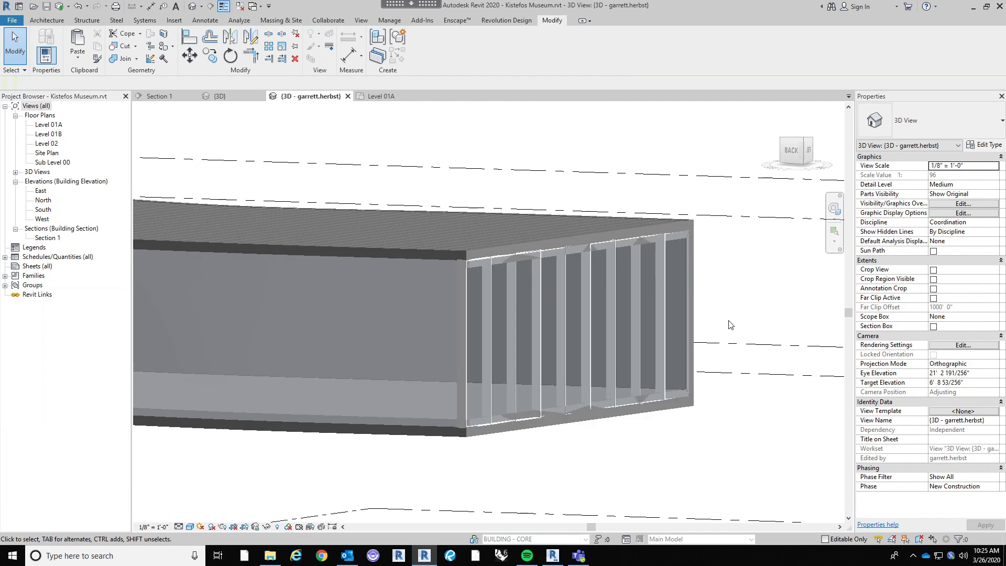
middle_click_drag(729, 324, 568, 495, "shift")
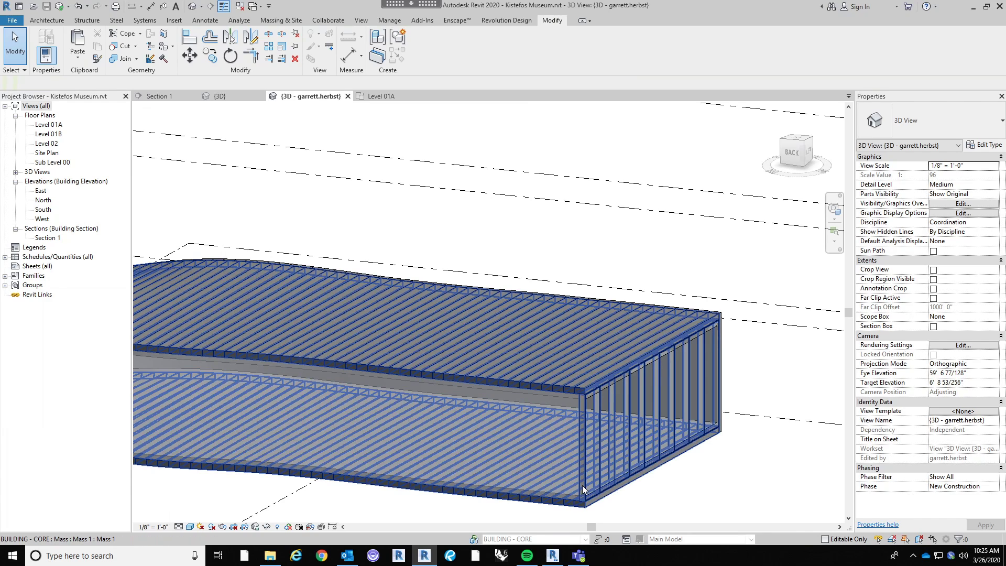
left_click(582, 485)
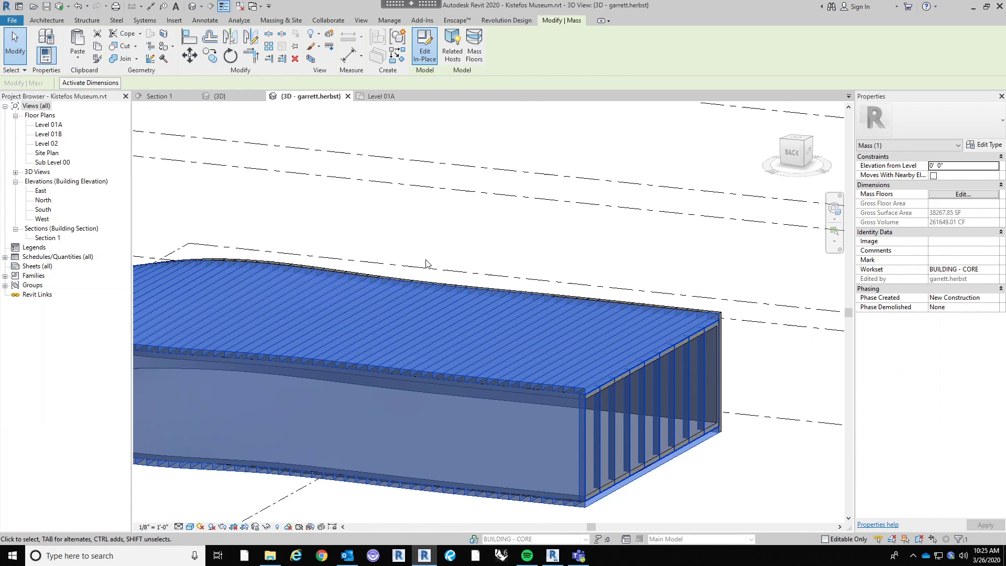
double_click(418, 261)
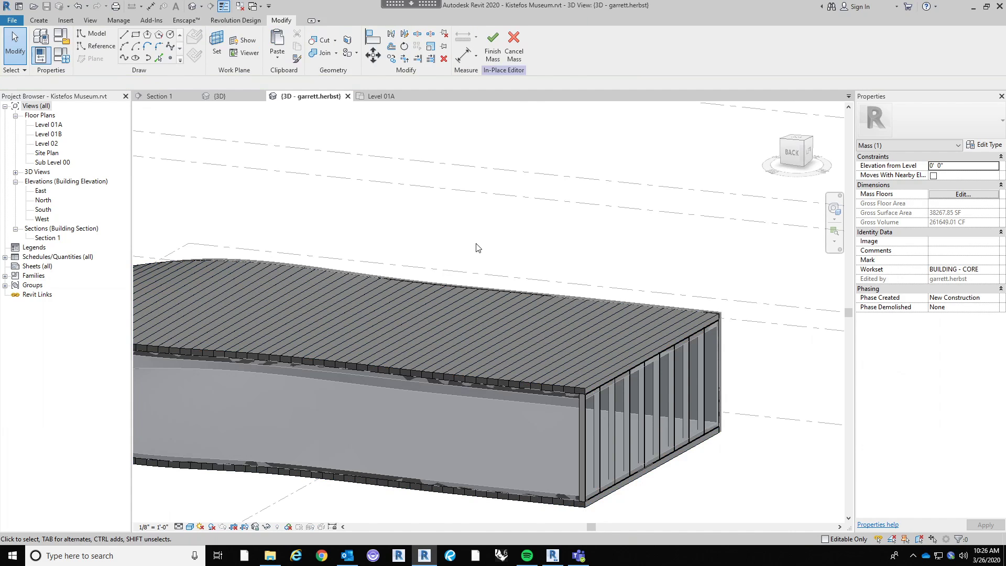
Temporarily isolate the inner form of the museum mass that spans between the metal-clad surfaces.
left_click(591, 426)
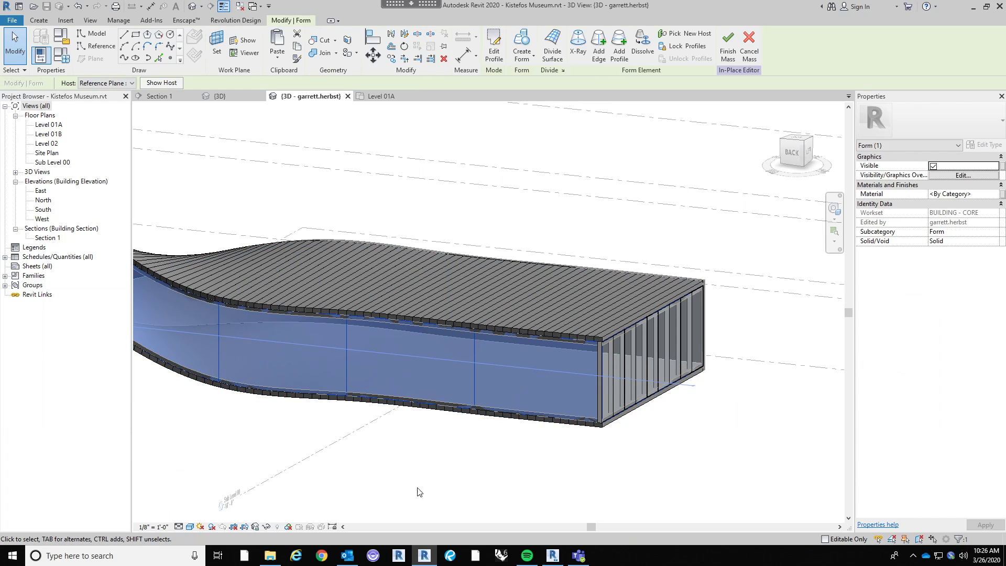
left_click(247, 526)
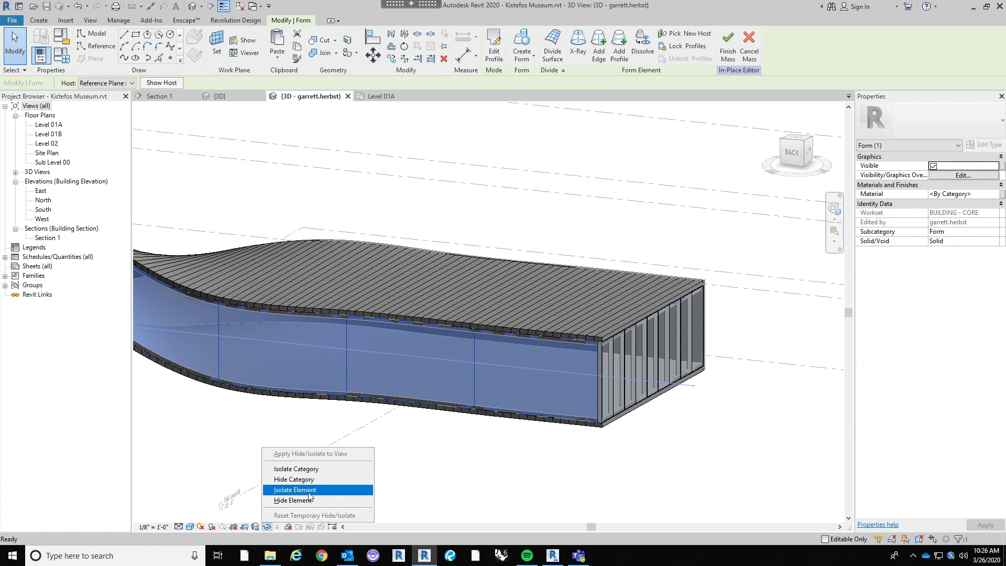
left_click(307, 490)
left_click(739, 474)
middle_click_drag(702, 459, 676, 386, "shift")
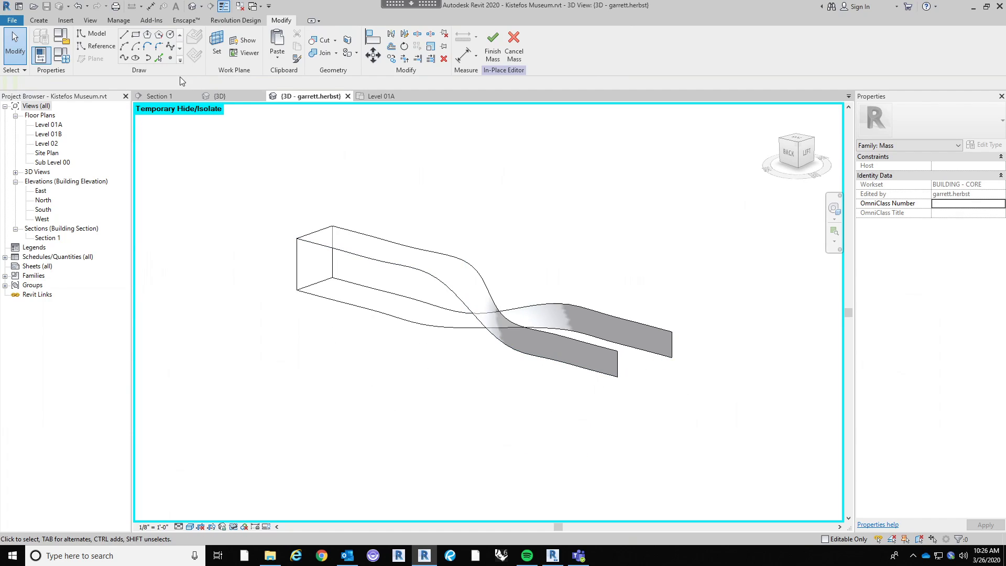
Divide the long twisting face of the isolated form that runs from the roof of the closed end to the side of the open end.
key("Tab")
key("Tab")
key("Tab")
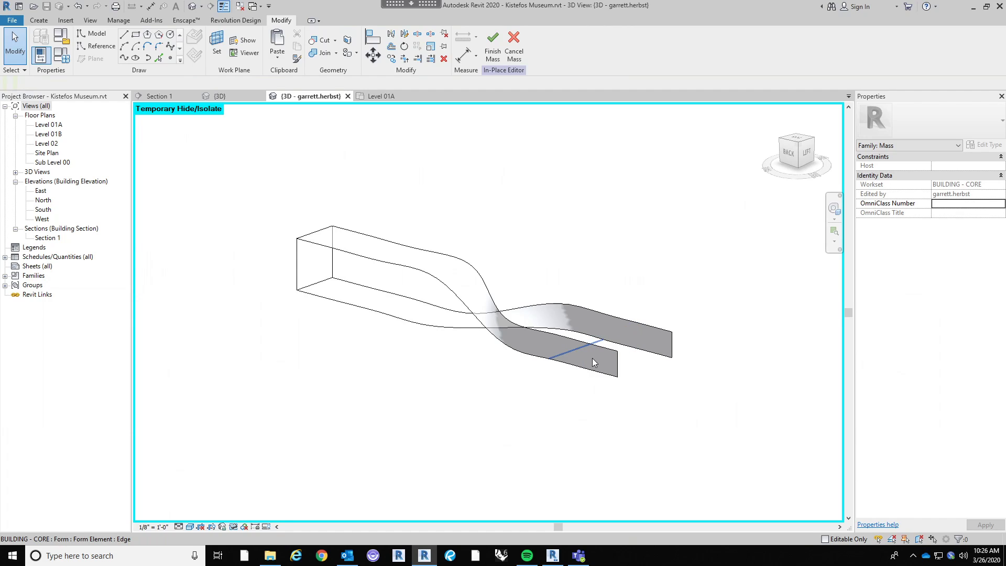
key("Tab")
key("Tab")
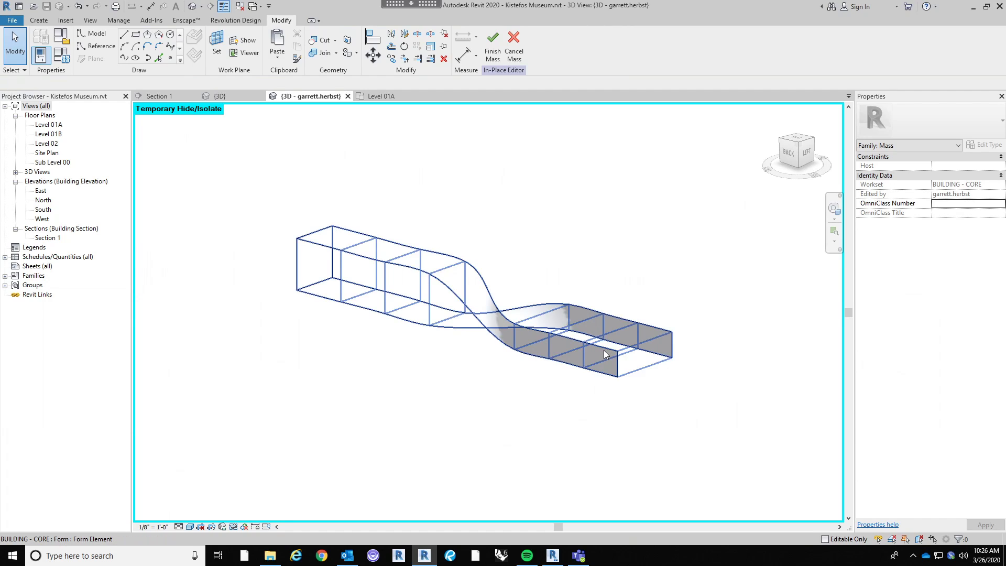
left_click(603, 364)
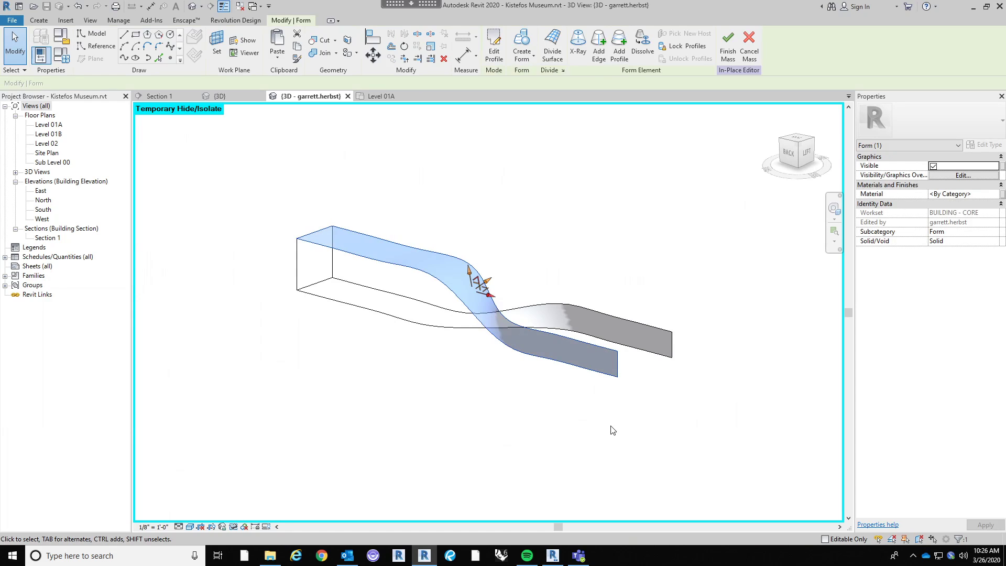
left_click(554, 52)
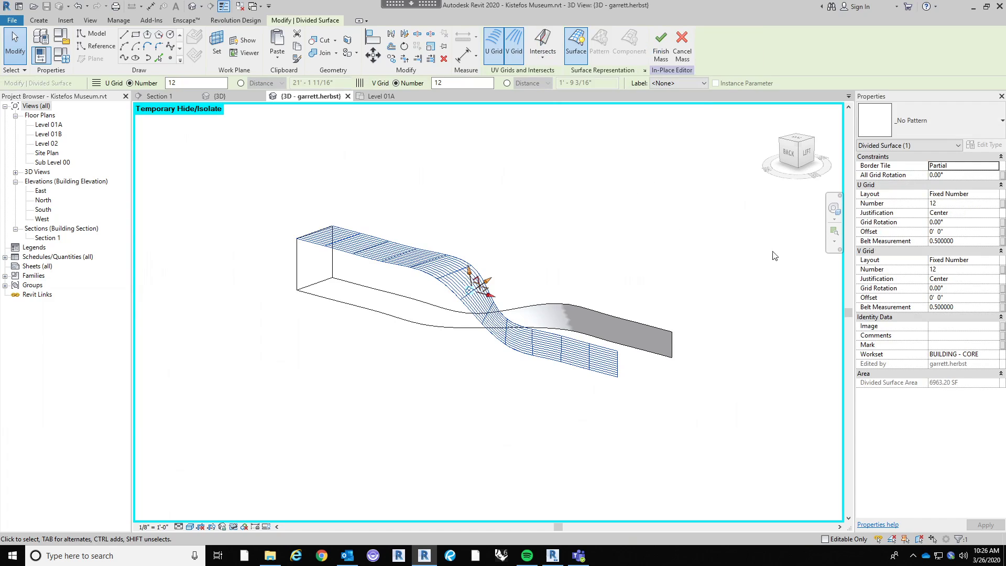
Set the twisting surface's U grid to Maximum Spacing with a 6' distance and its V grid number to 1.
left_click(922, 120)
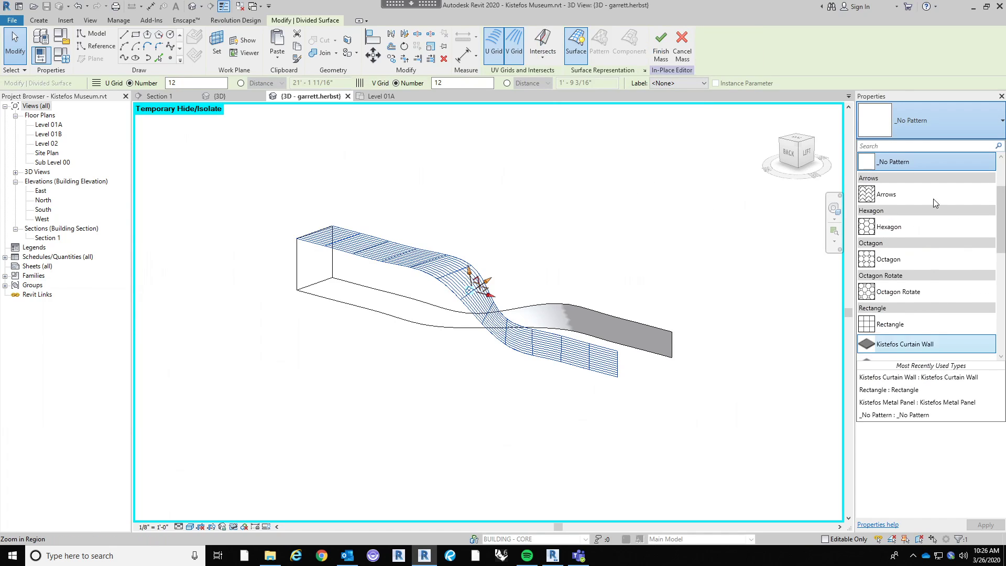
left_click(932, 126)
left_click(933, 135)
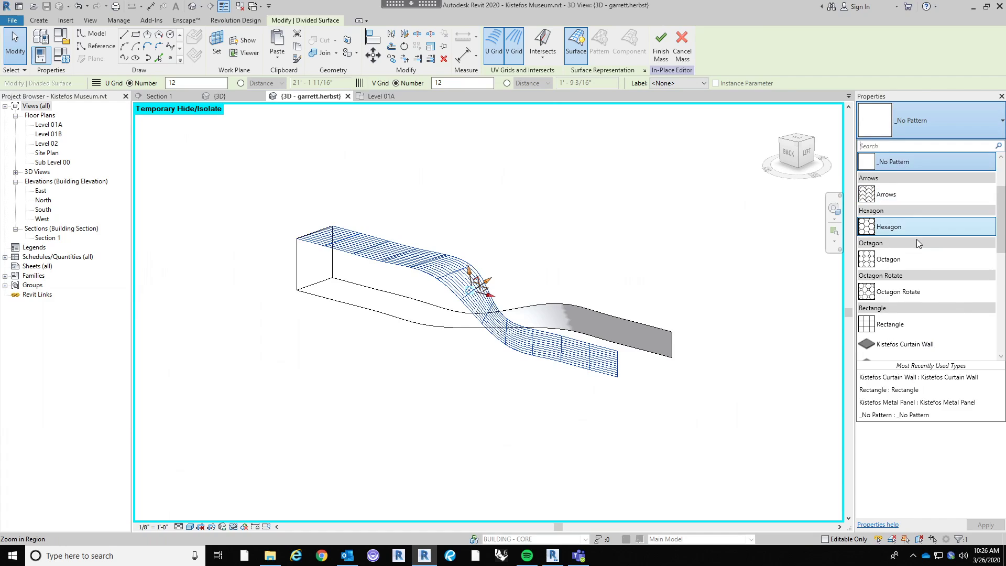
left_click(945, 116)
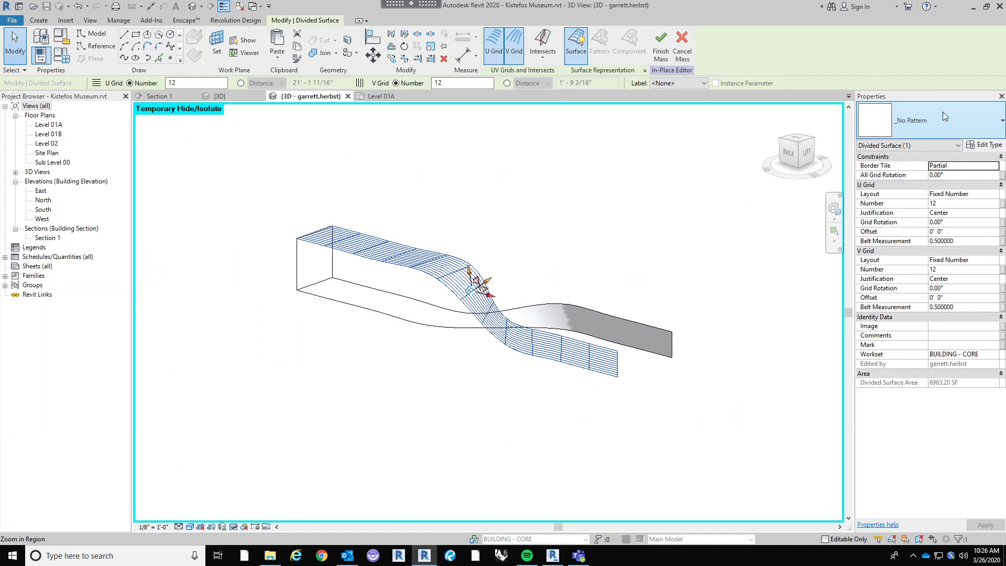
left_click(997, 195)
left_click(968, 227)
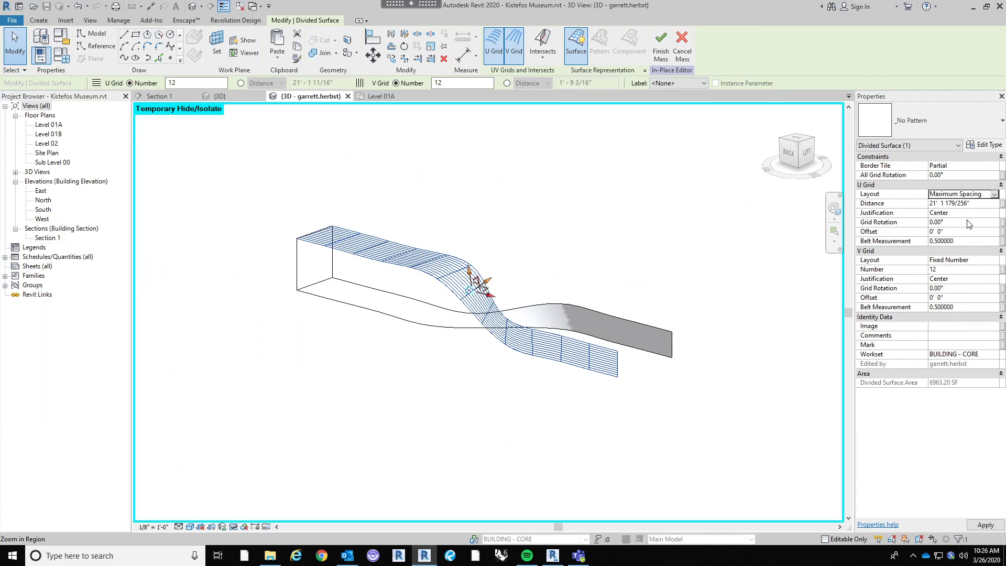
left_click(982, 204)
type("6")
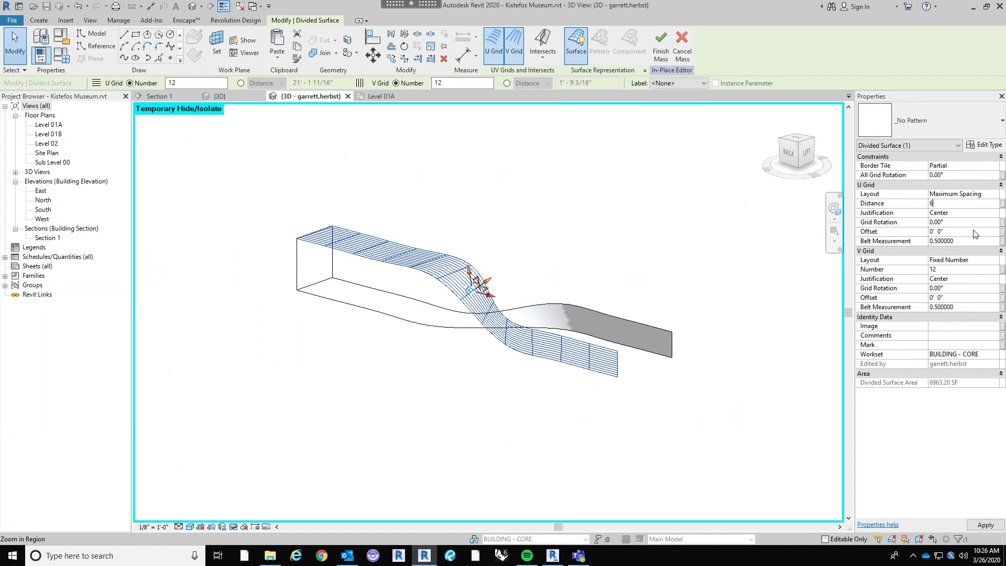
left_click(966, 270)
type("1")
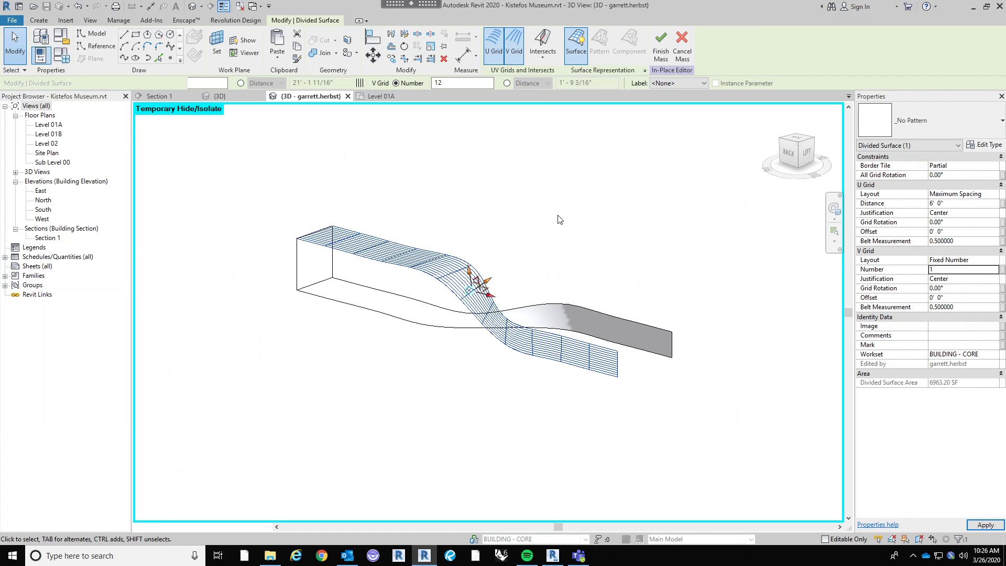
key("Return")
Apply the Kistefos Curtain Wall rectangle panel to the divided twisting surface.
left_click(941, 128)
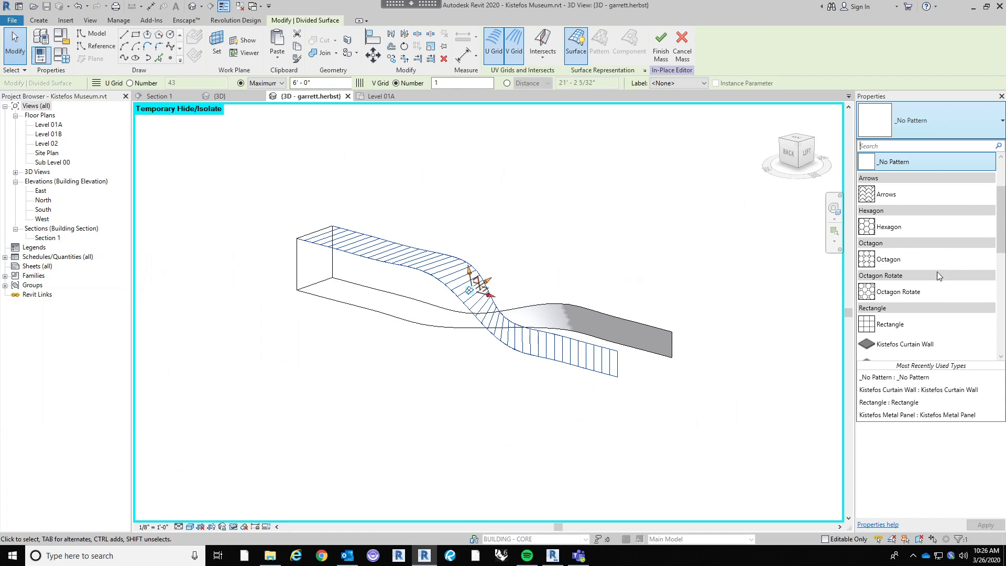
scroll(931, 286, "down", 2)
left_click(927, 288)
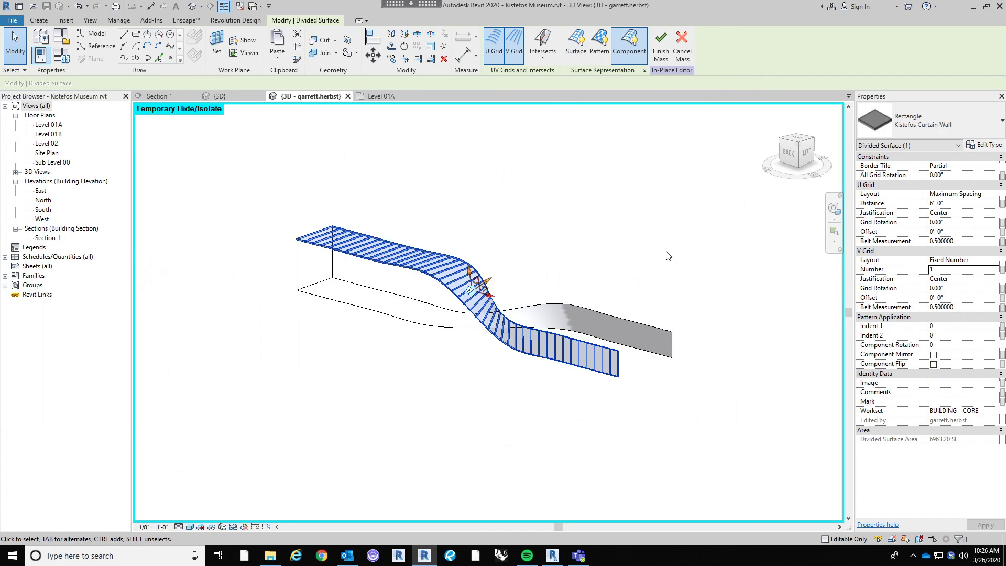
left_click(572, 256)
Divide the square end face of the isolated form beneath the start of the panelled surface.
middle_click_drag(410, 422, 457, 399, "shift")
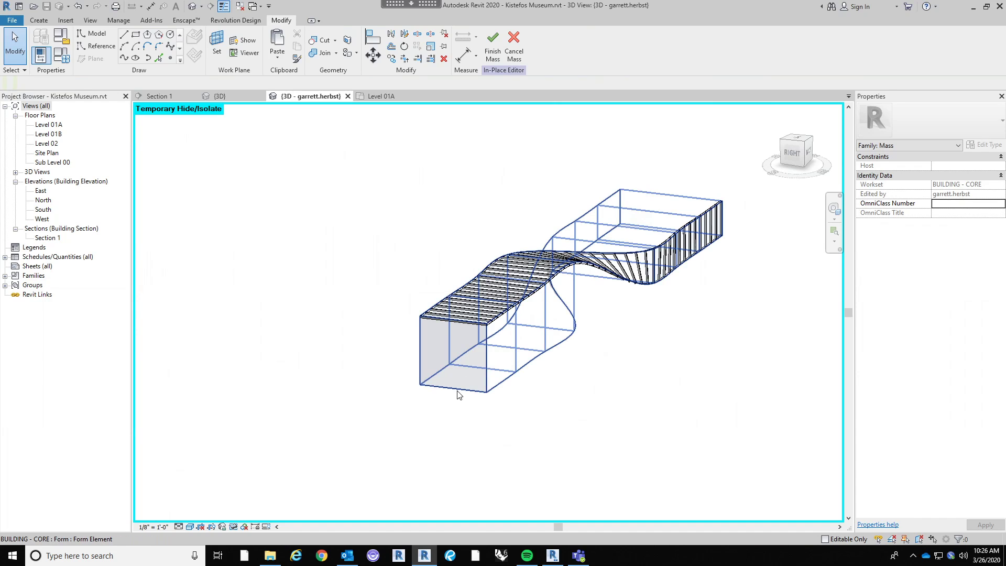
left_click(458, 394)
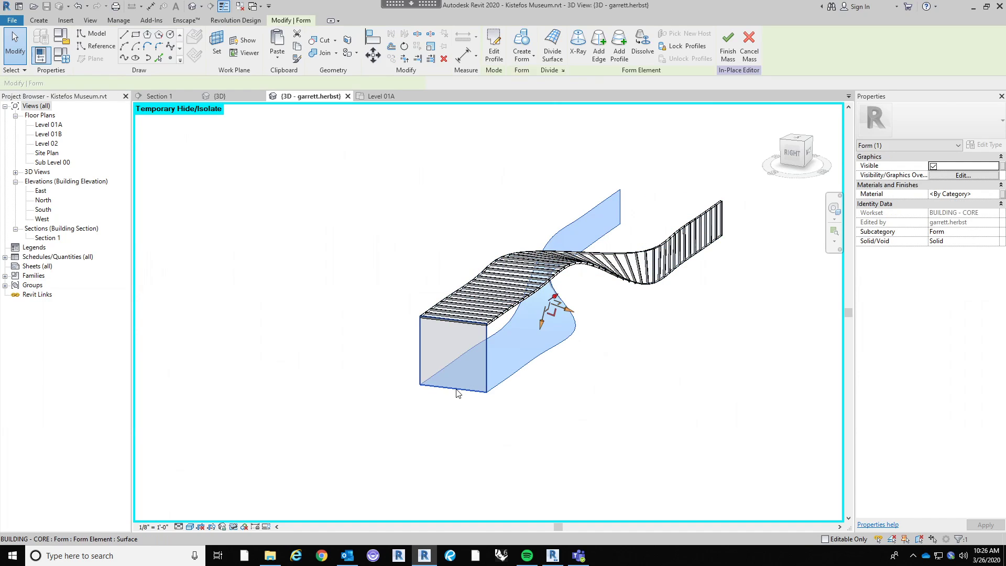
left_click(552, 47)
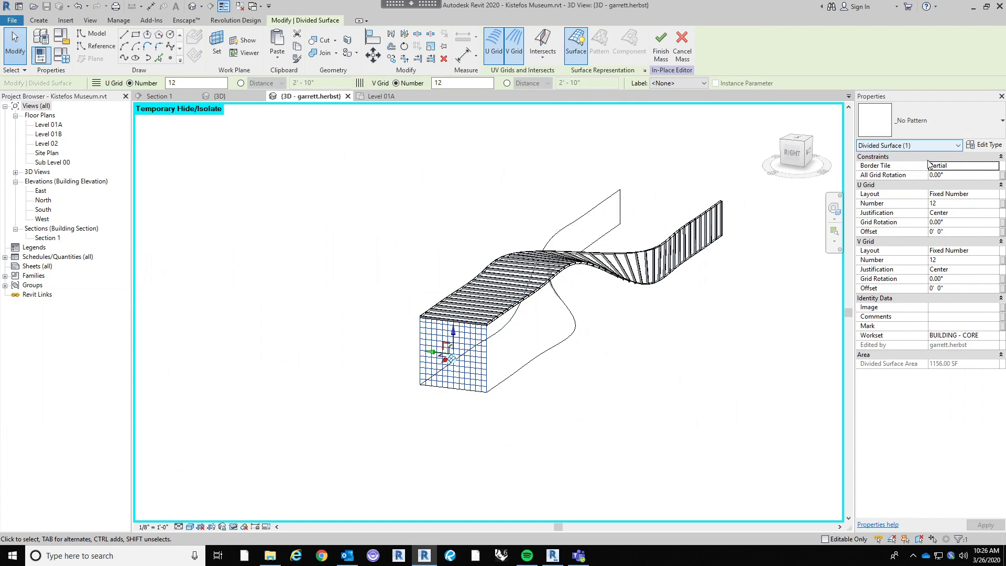
Set the square end face's U grid to Maximum Spacing at 6' and its V grid number to 1.
left_click(996, 194)
left_click(943, 231)
left_click(937, 203)
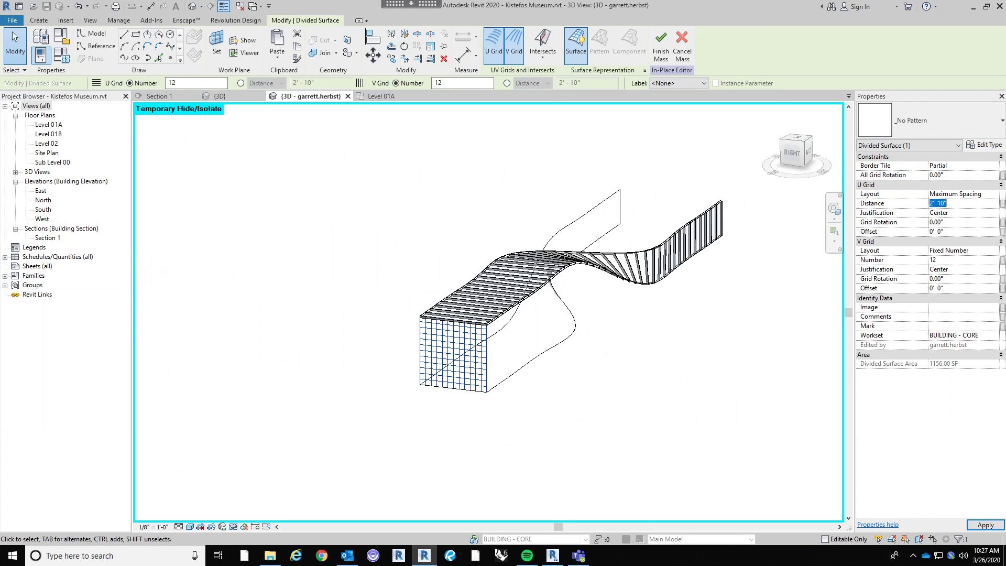
type("6")
left_click(953, 260)
type("1")
key("Return")
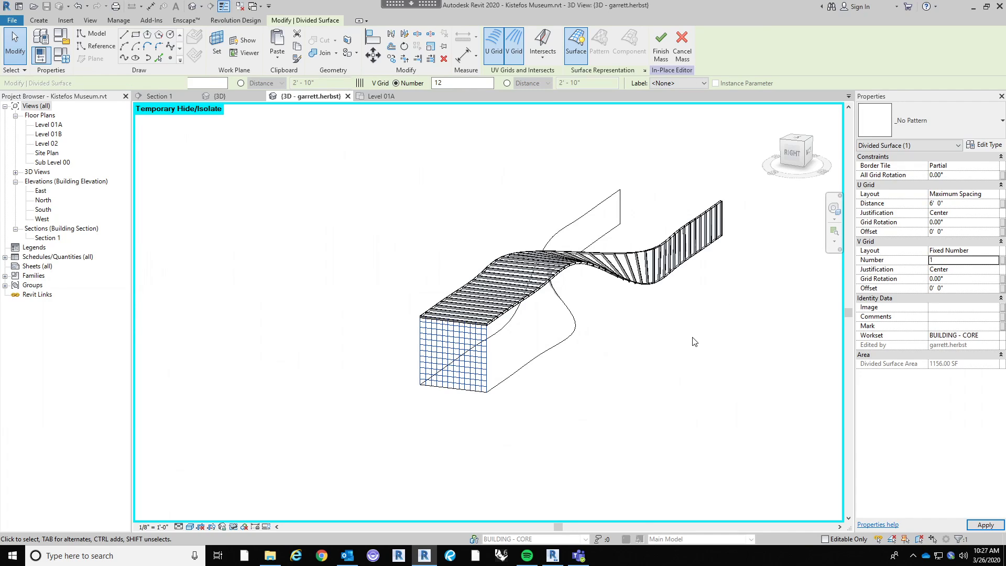
Apply the Kistefos Curtain Wall panel to the divided square end face.
scroll(500, 356, "up", 3)
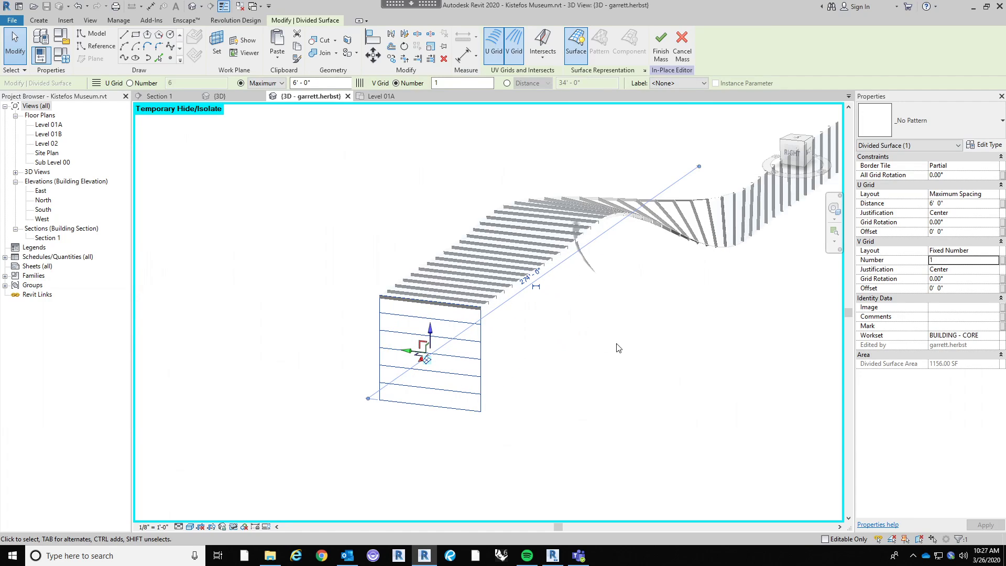
left_click(952, 134)
scroll(953, 252, "down", 3)
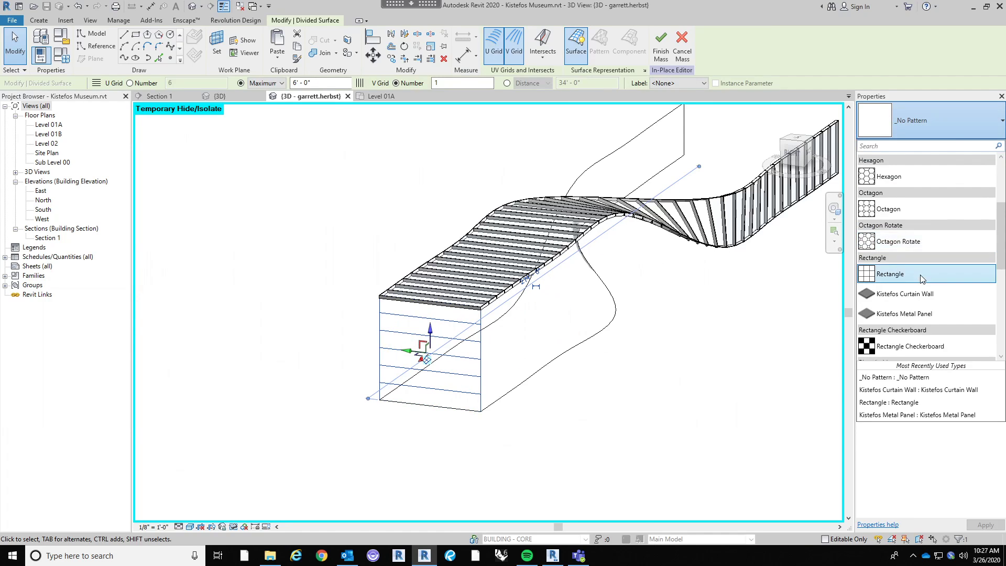
left_click(581, 419)
Check the corner where the end panels meet the twisting surface and reset the temporary isolation to show the whole museum.
mouse_move(613, 419)
middle_mouse_down("shift")
mouse_move(644, 429)
mouse_move(624, 430)
middle_mouse_up("shift")
scroll(335, 383, "up", 6)
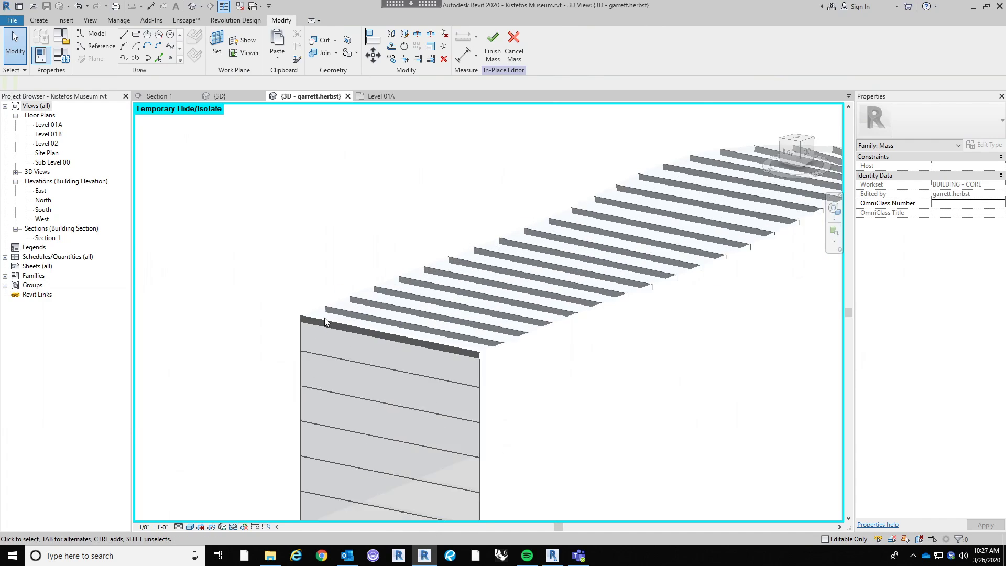
scroll(244, 311, "down", 10)
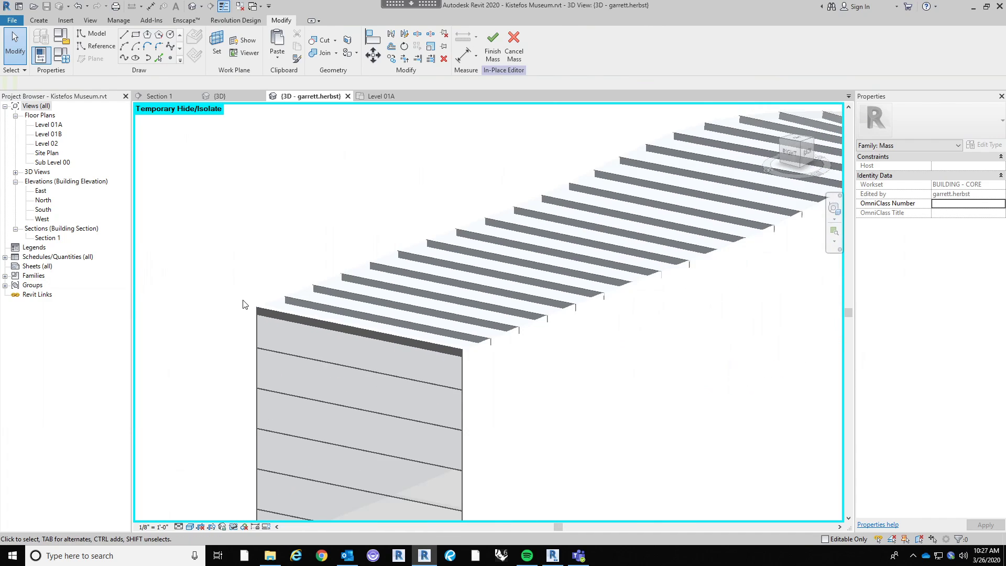
middle_click_drag(540, 301, 705, 318, "shift")
middle_click_drag(544, 365, 476, 423, "shift")
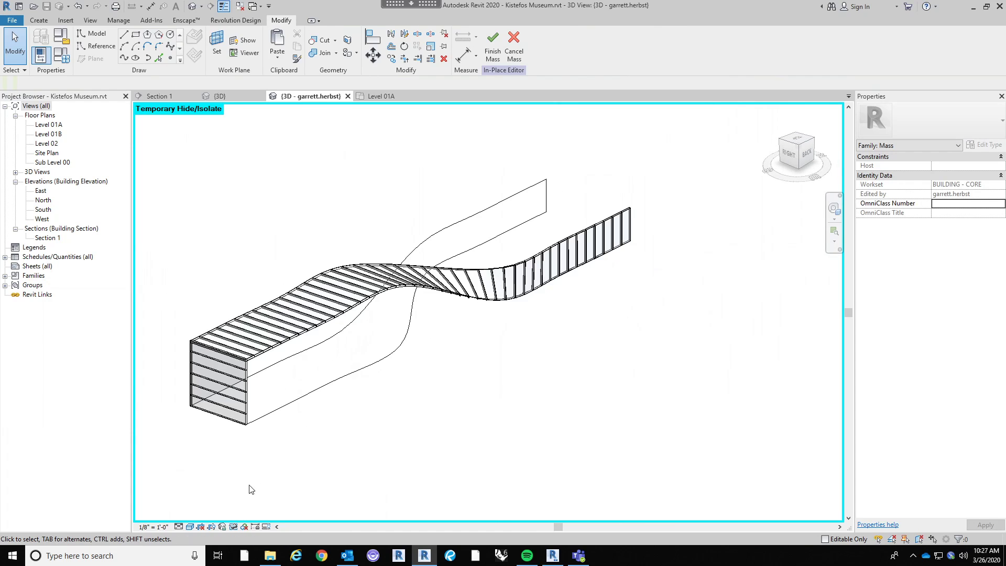
left_click(233, 527)
left_click(262, 514)
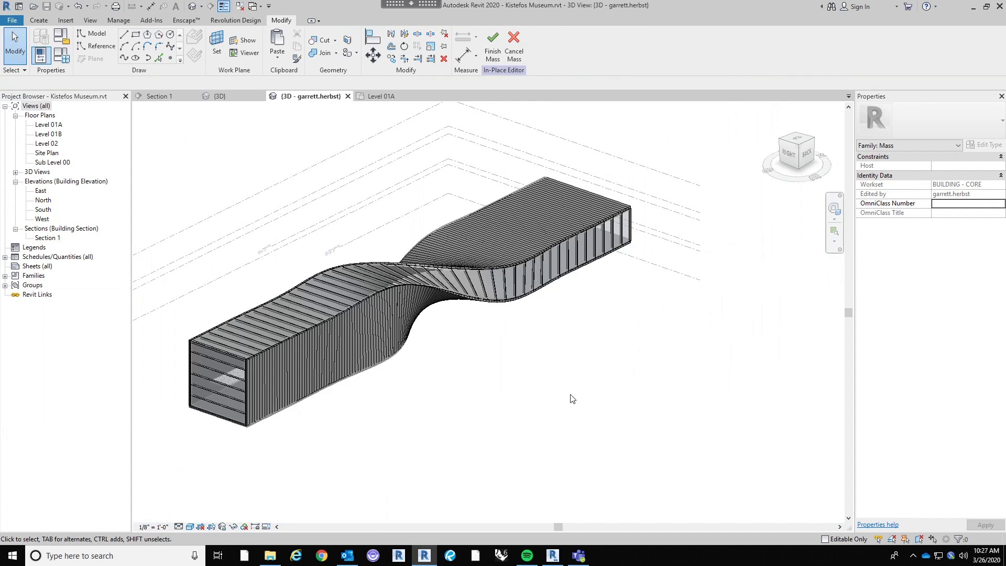
Switch to File Explorer and open the reference rendering 586ea75ef6c15b21055464dc1b0b52b4.jpg to compare with the twisting glazed facade.
middle_click_drag(572, 399, 387, 345, "shift")
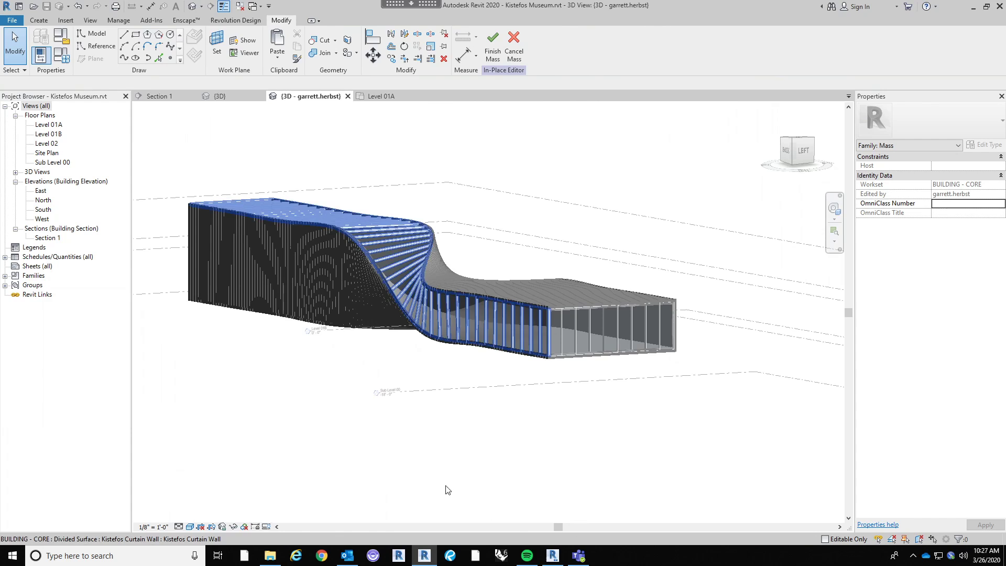
middle_click_drag(427, 465, 377, 472, "shift")
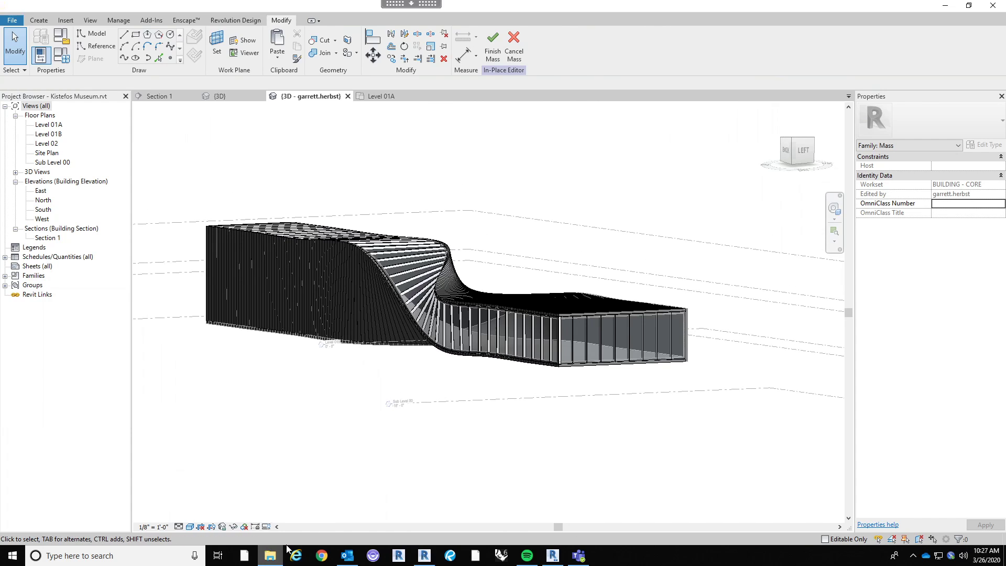
left_click(277, 554)
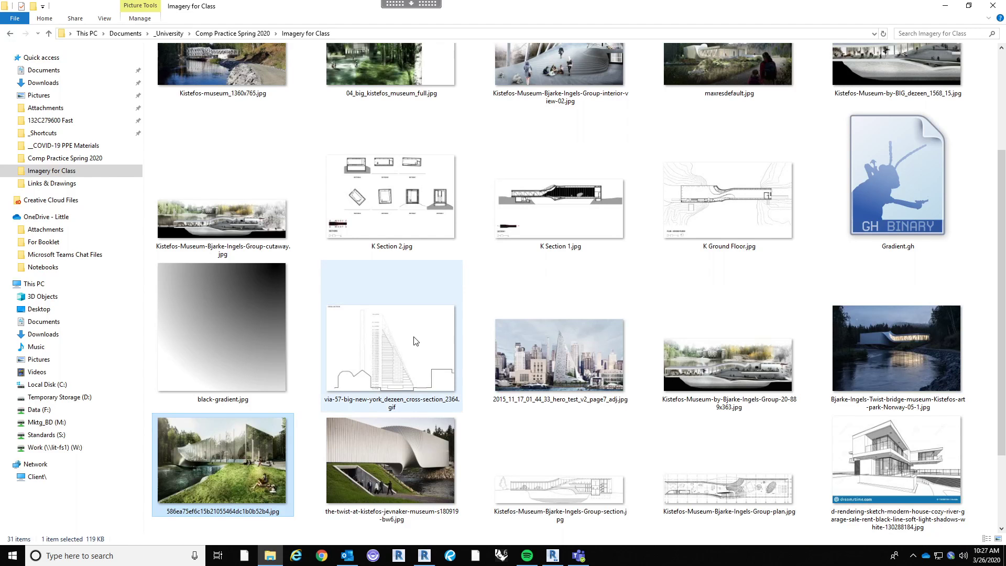
double_click(228, 443)
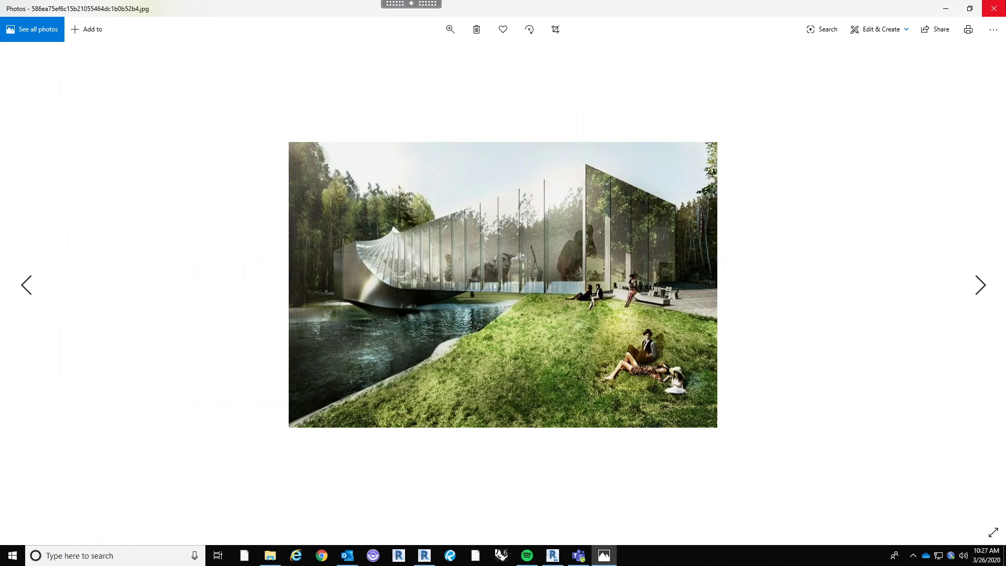
Switch back to Revit, finish the in-place edit of the museum mass and look over the panelled result from several sides.
left_click(993, 9)
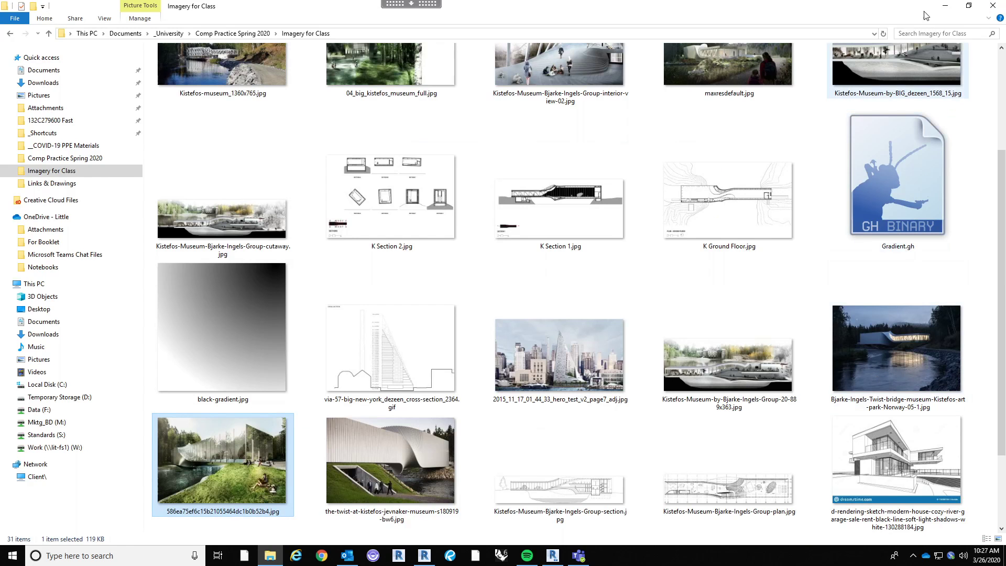
left_click(946, 6)
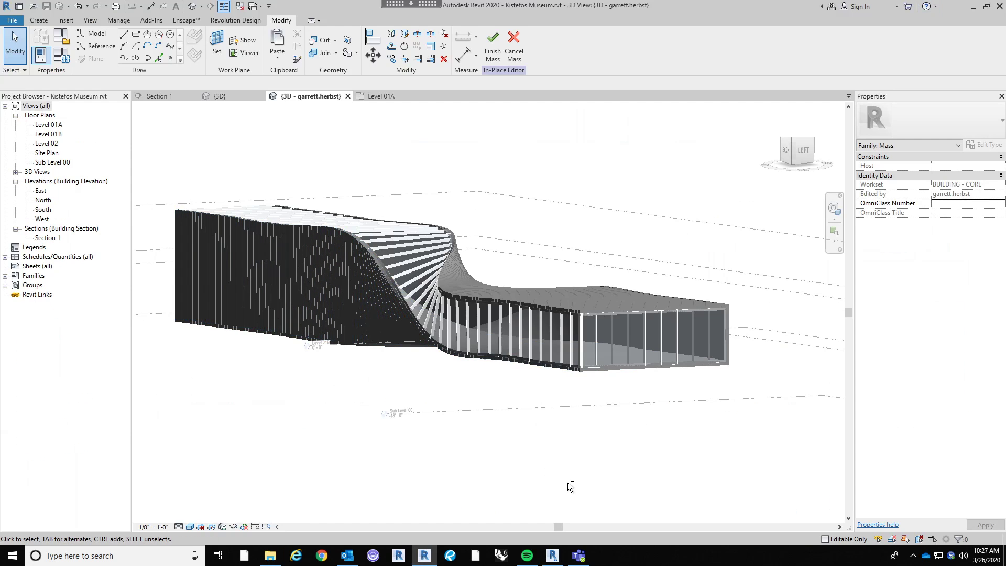
middle_click_drag(571, 483, 470, 424, "shift")
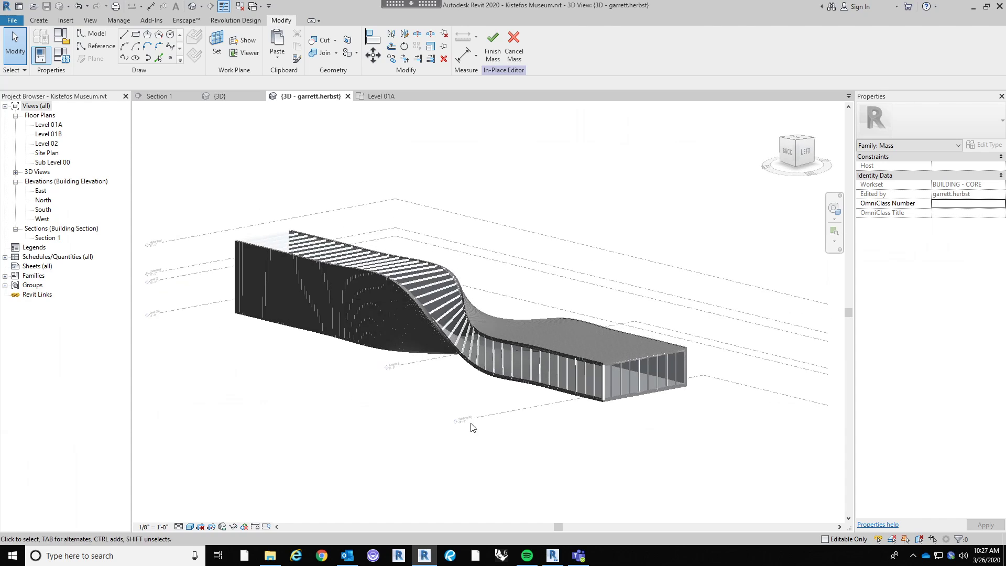
left_click(492, 49)
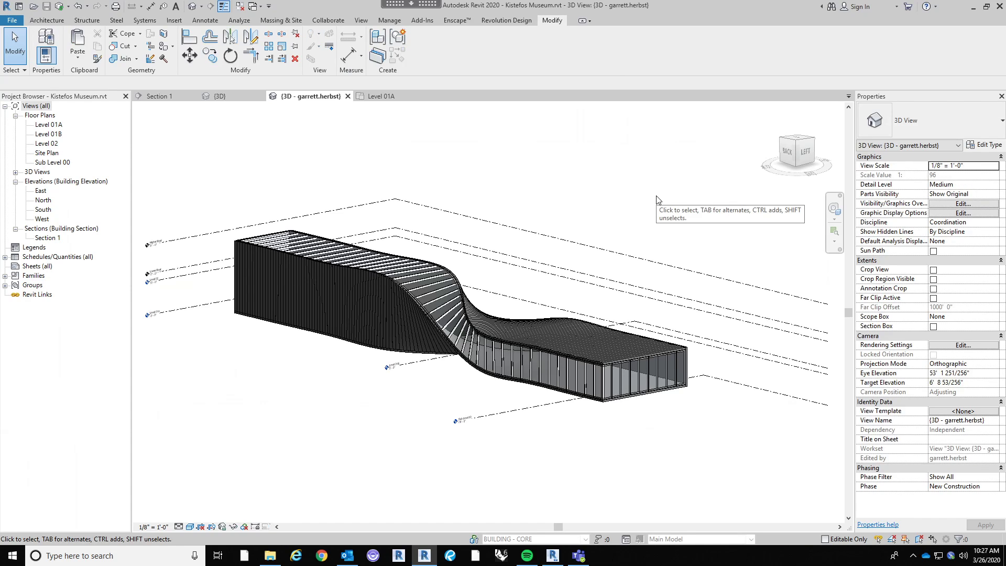
middle_click_drag(655, 246, 630, 348, "shift")
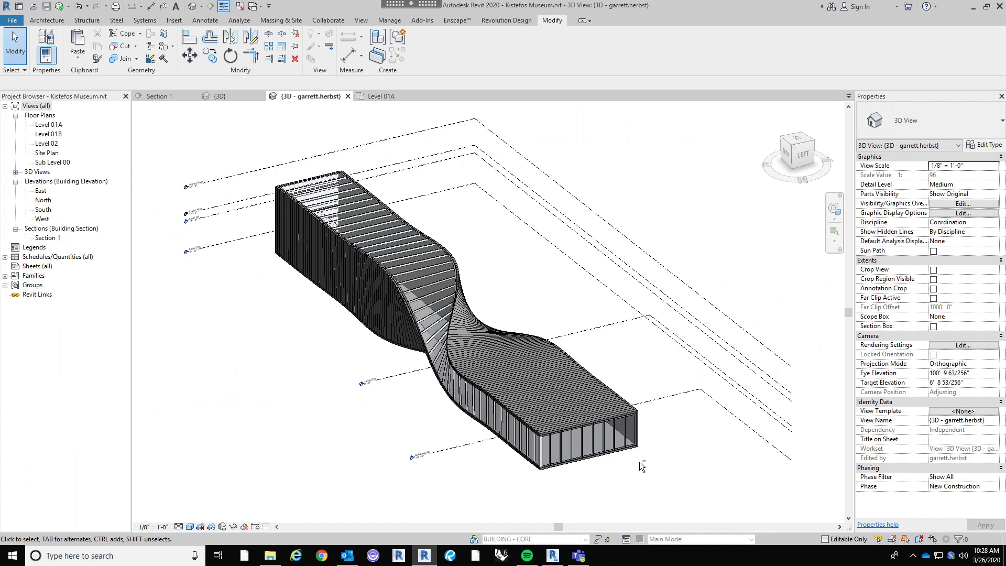
middle_click_drag(640, 461, 544, 445, "shift")
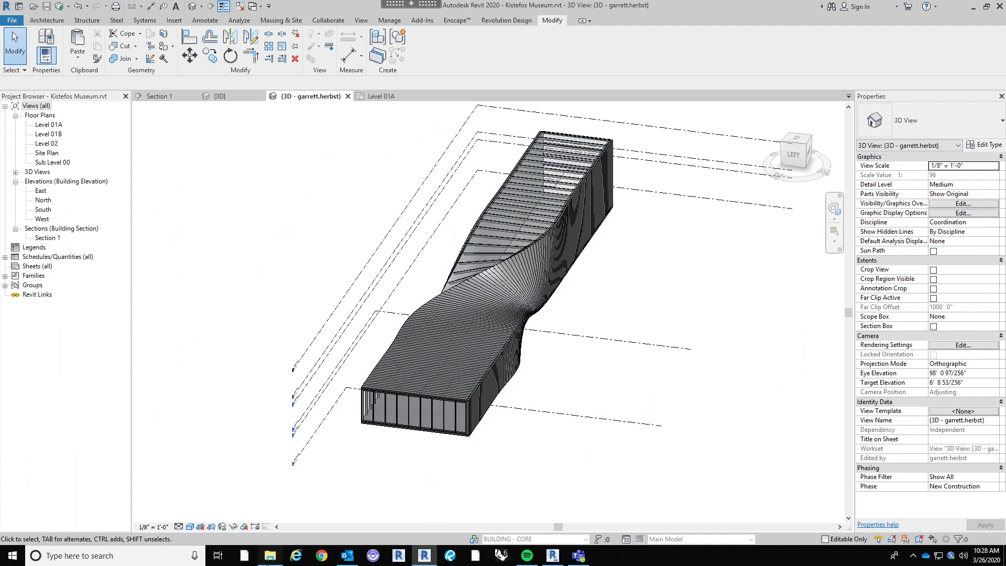
Switch to File Explorer and examine the truss structure in KIS6.jpg and Kistefos_still_1360x765.jpg and the glazed facade in maxresdefault.jpg.
left_click(270, 555)
scroll(442, 242, "up", 3)
double_click(423, 179)
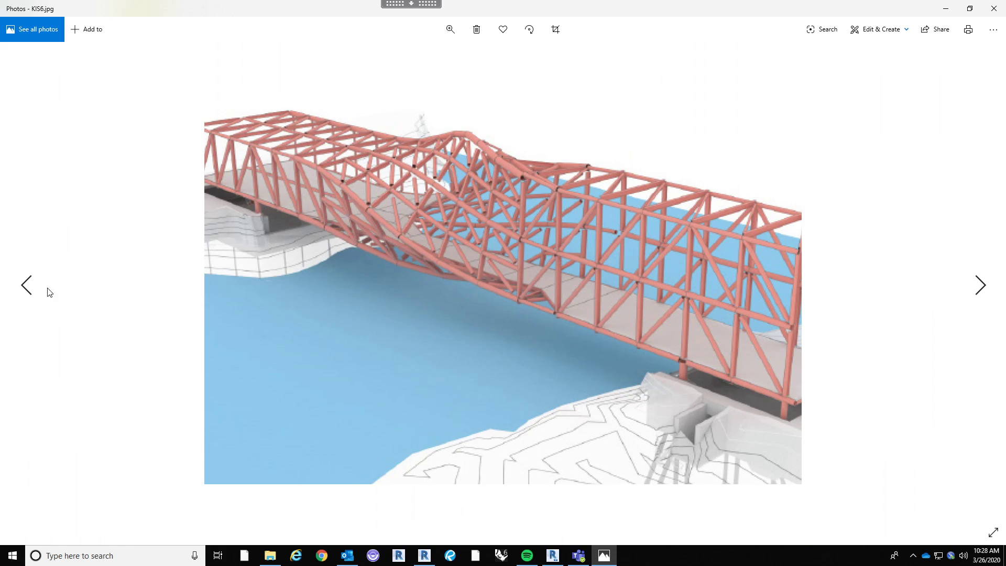
left_click(29, 294)
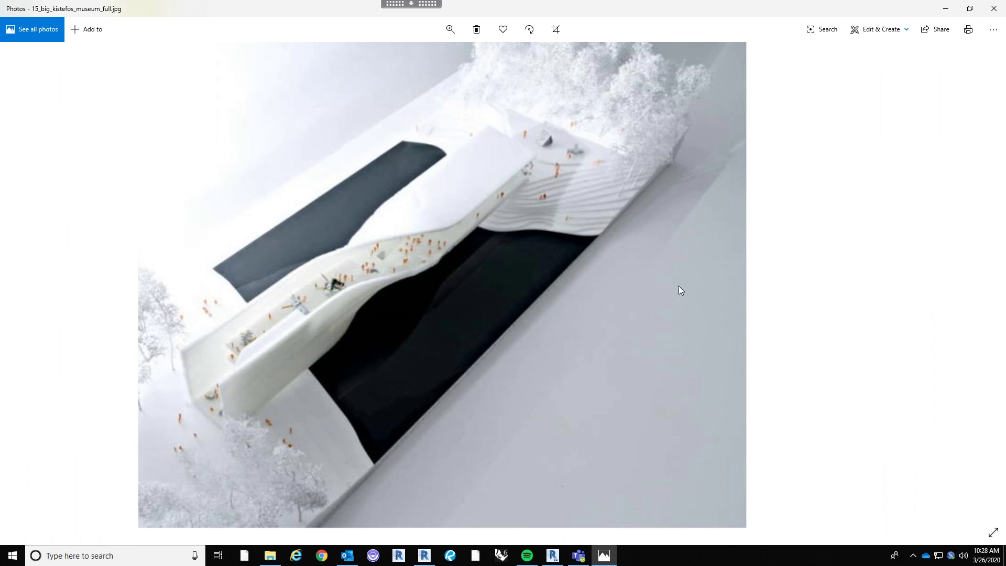
left_click(990, 278)
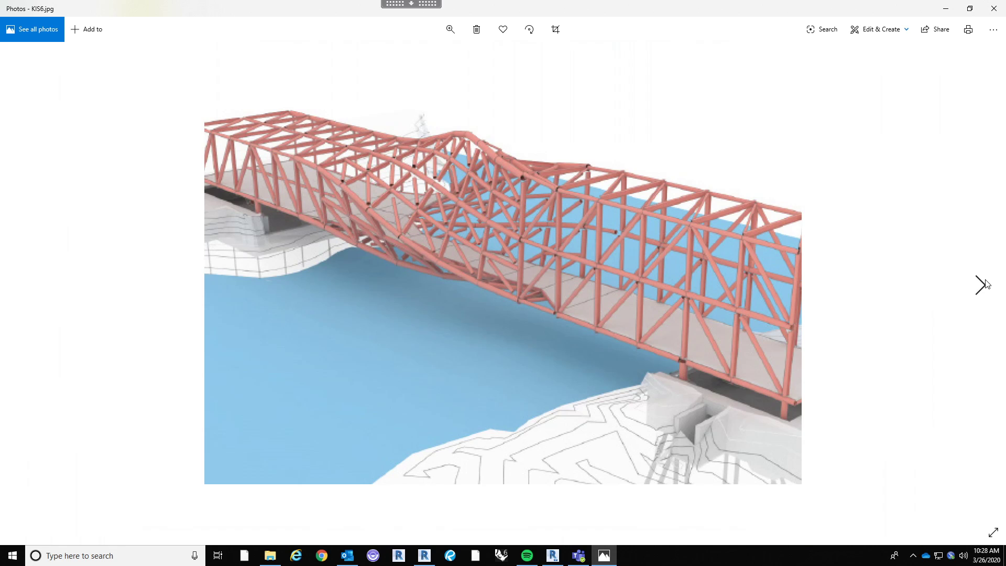
left_click(985, 283)
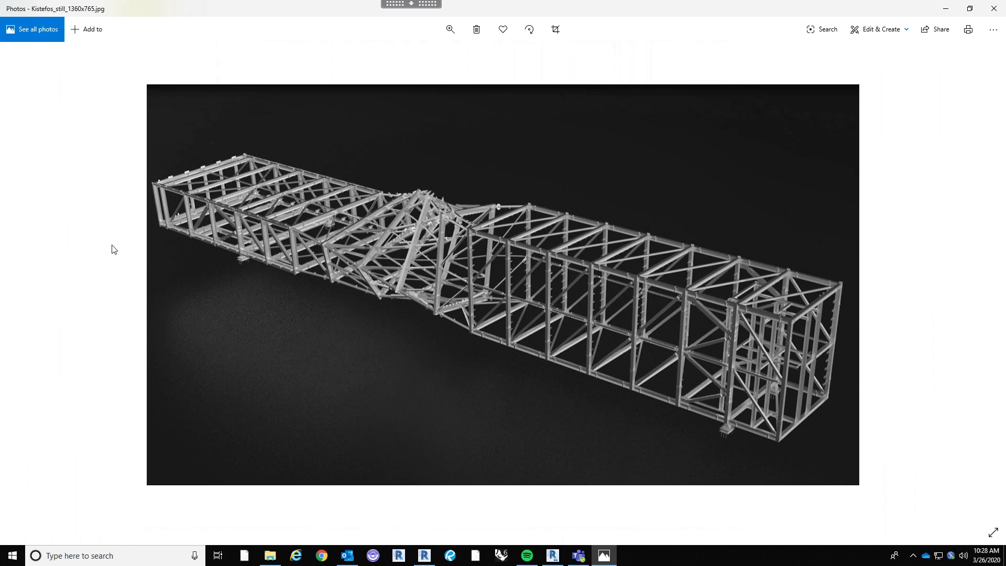
left_click(27, 284)
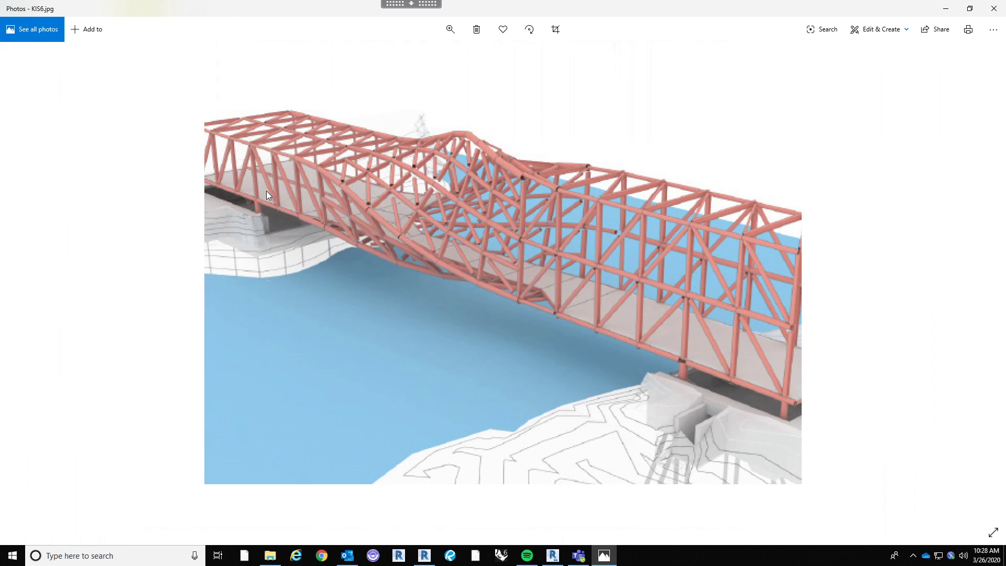
left_click(993, 8)
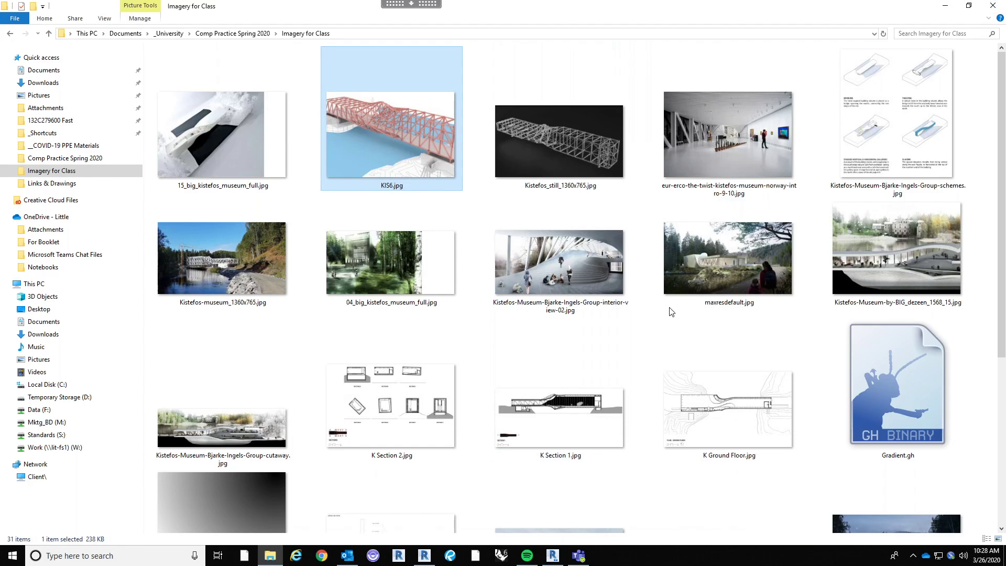
left_click(702, 277)
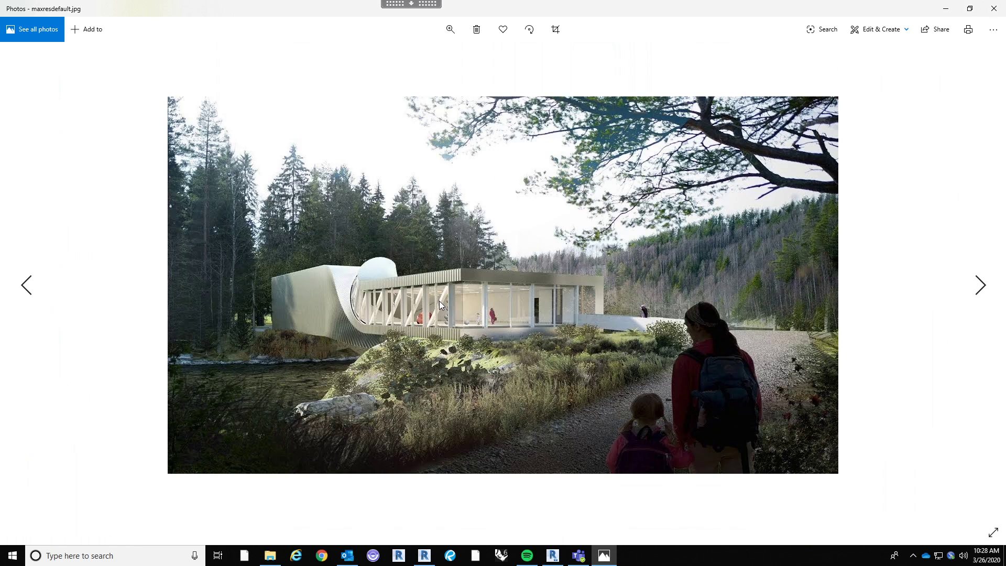
scroll(357, 309, "up", 3)
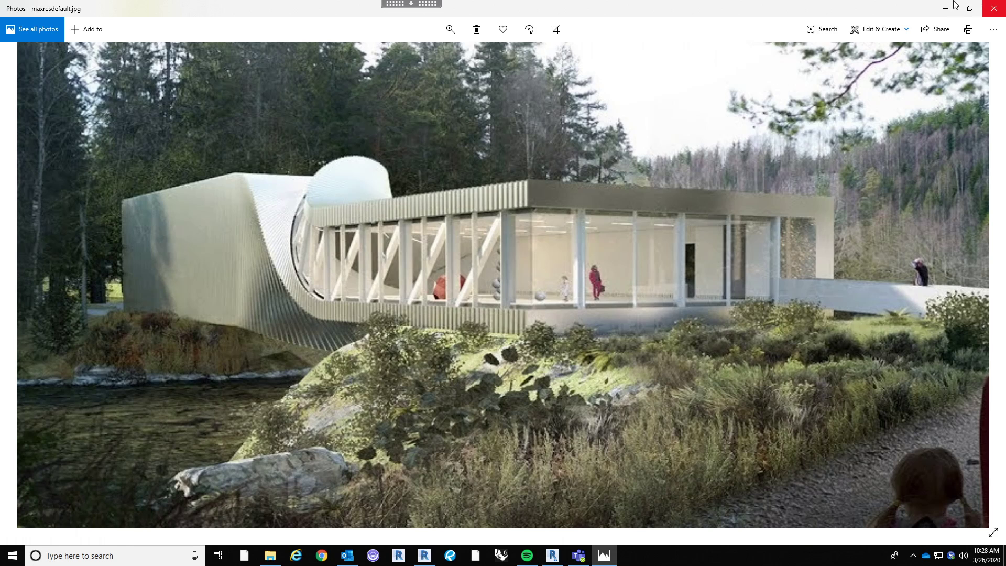
Close the reference image, switch back to Revit and select the museum mass.
left_click(992, 9)
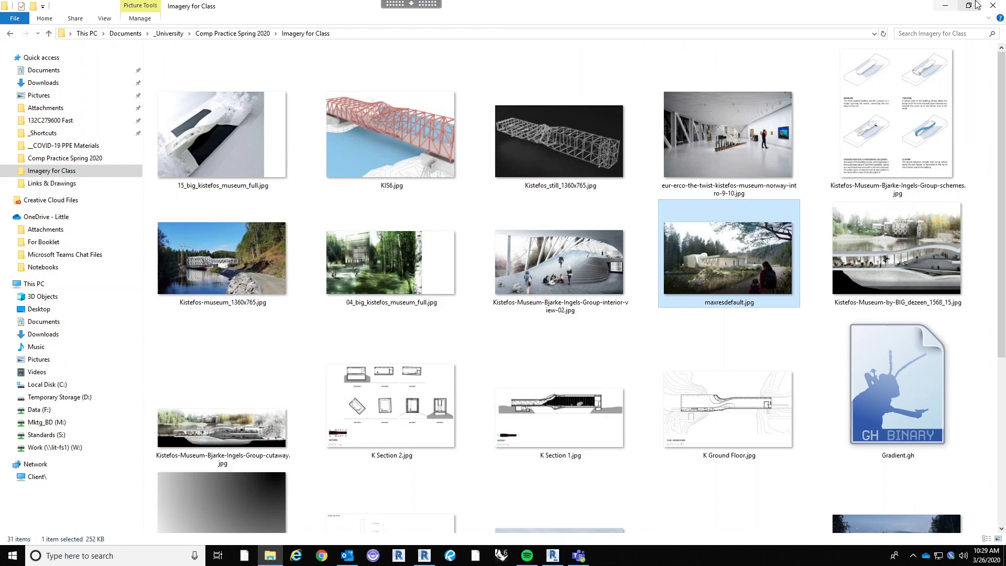
left_click(945, 7)
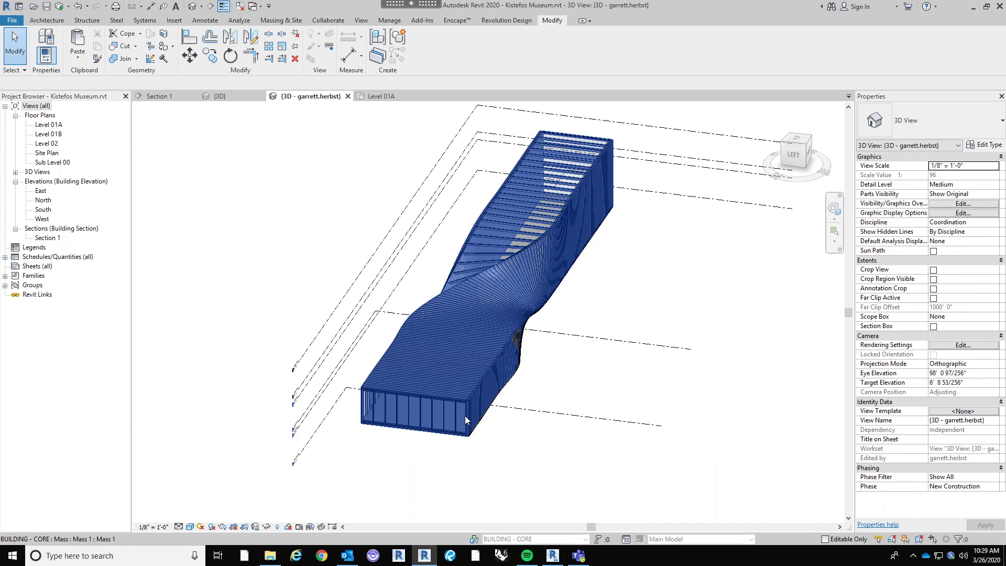
left_click(474, 443)
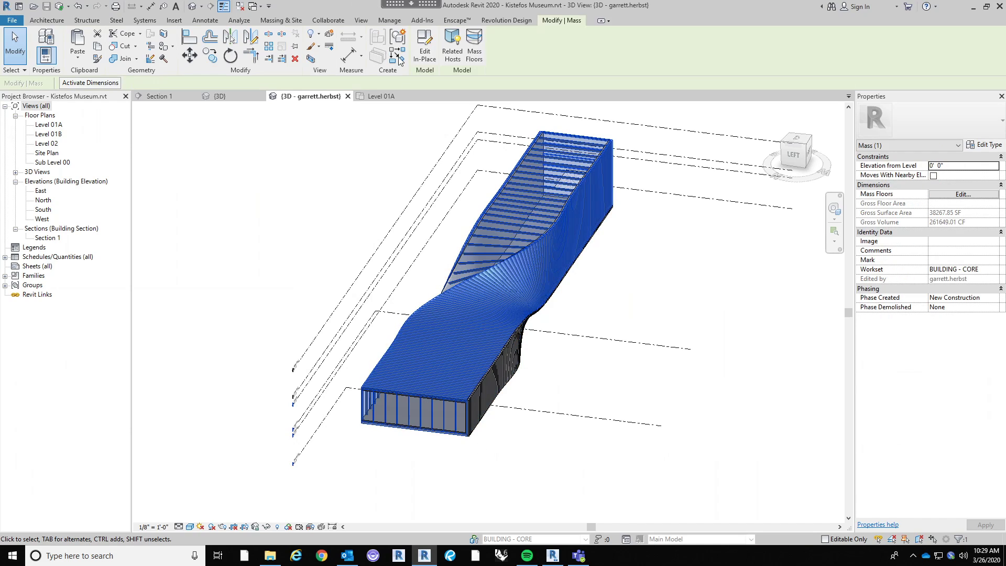
scroll(326, 350, "down", 1)
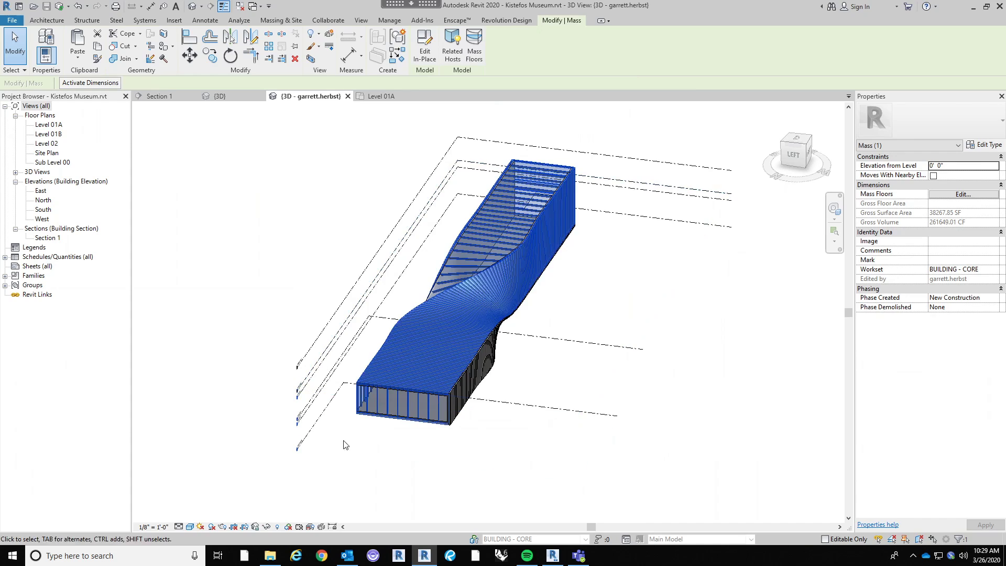
key("c")
key("o")
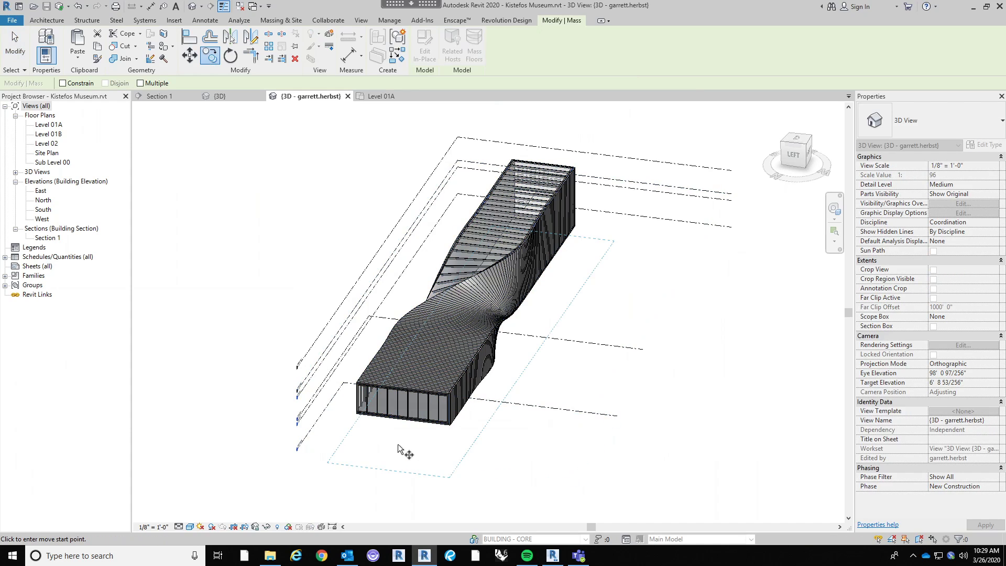
left_click(386, 436)
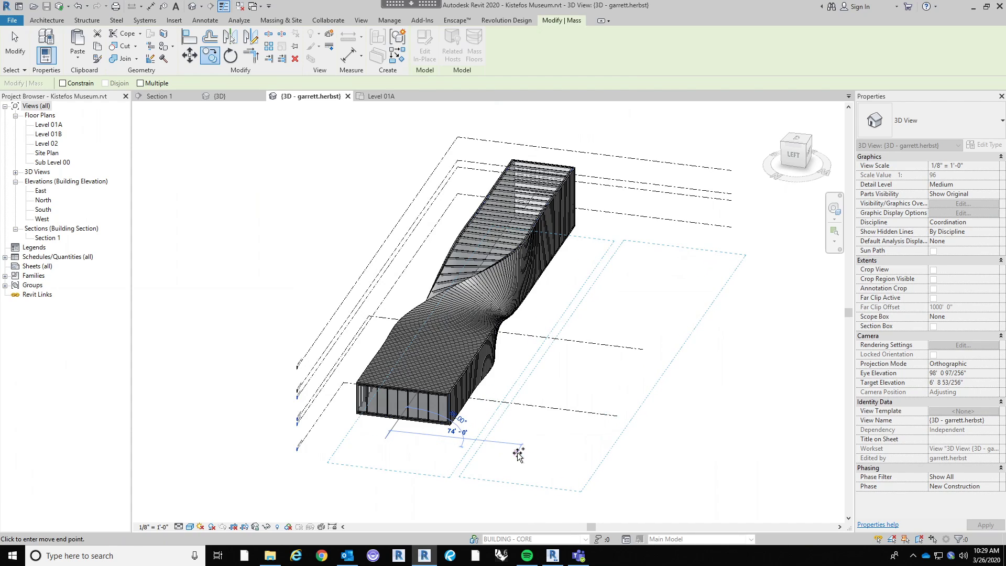
key("Escape")
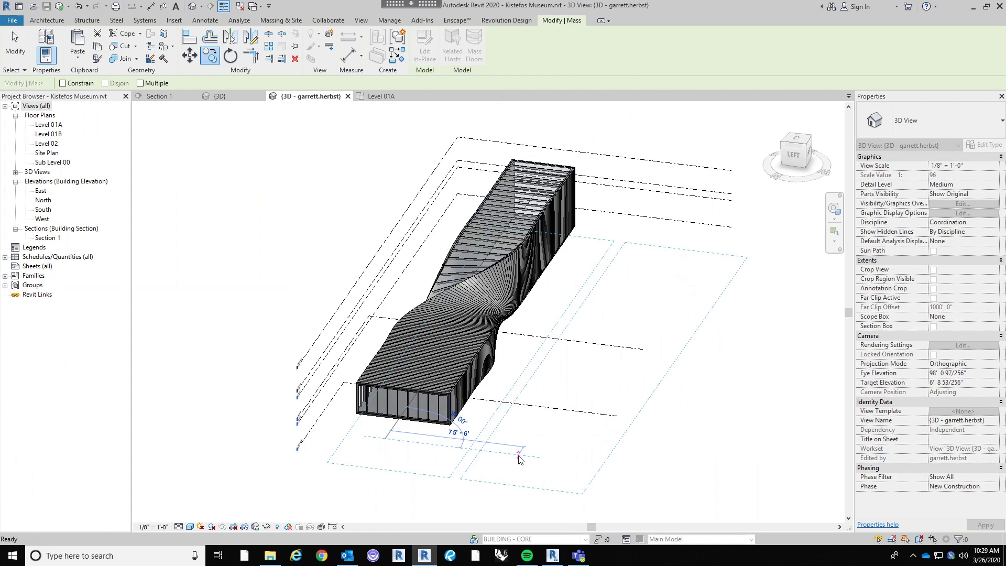
In the Top view, copy the museum mass 100' sideways, perpendicular to its length.
left_click(800, 145)
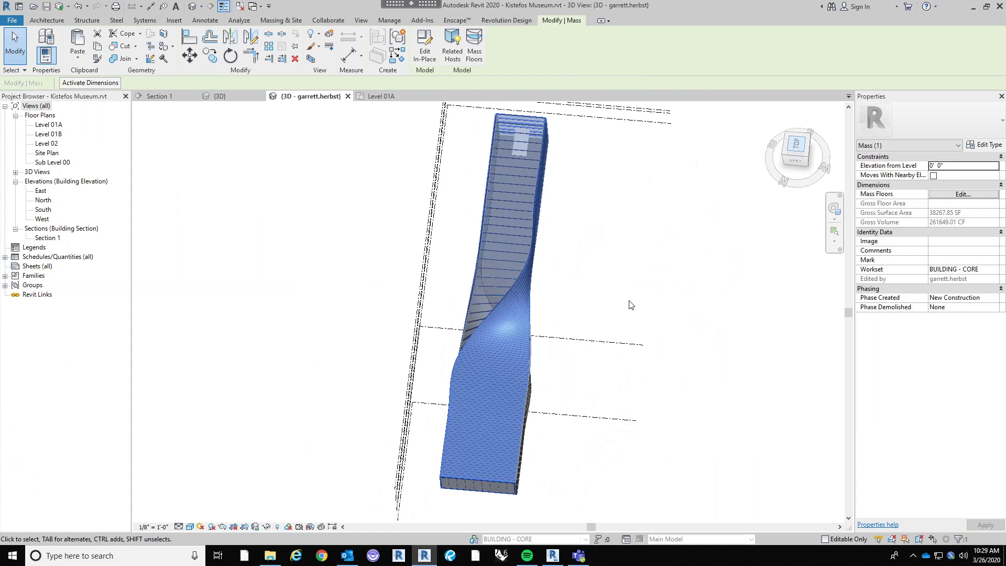
left_click(210, 55)
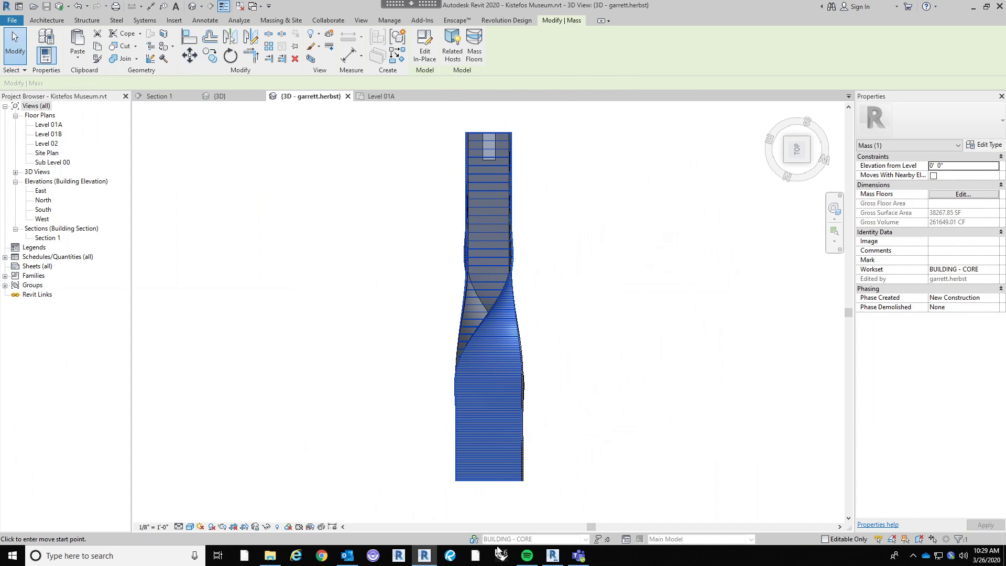
left_click(490, 496)
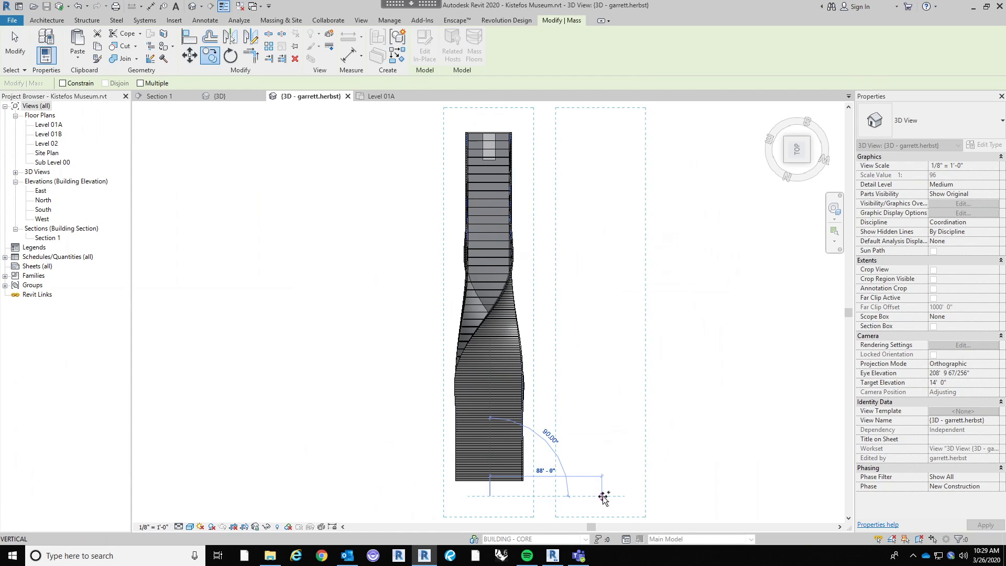
type("100")
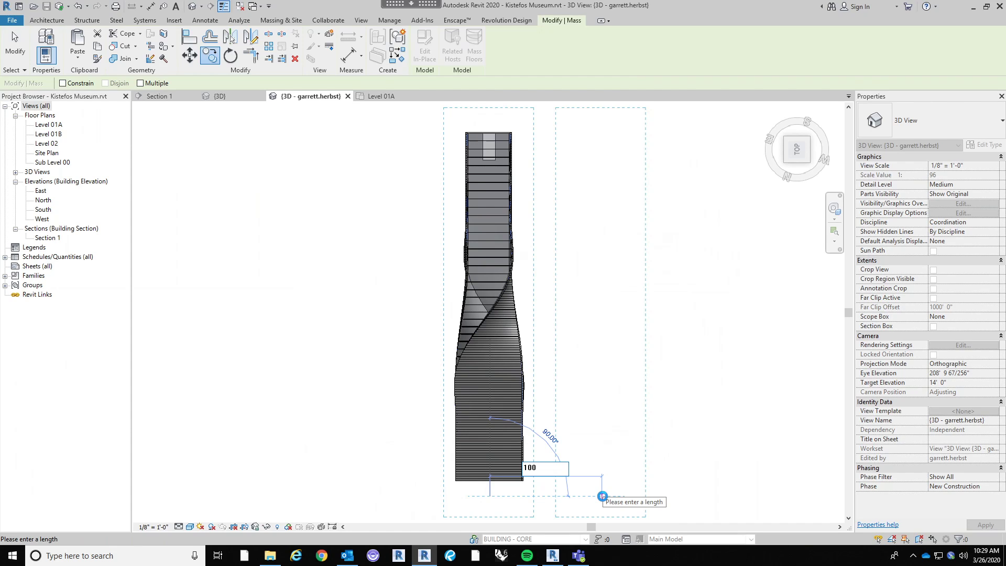
key("Return")
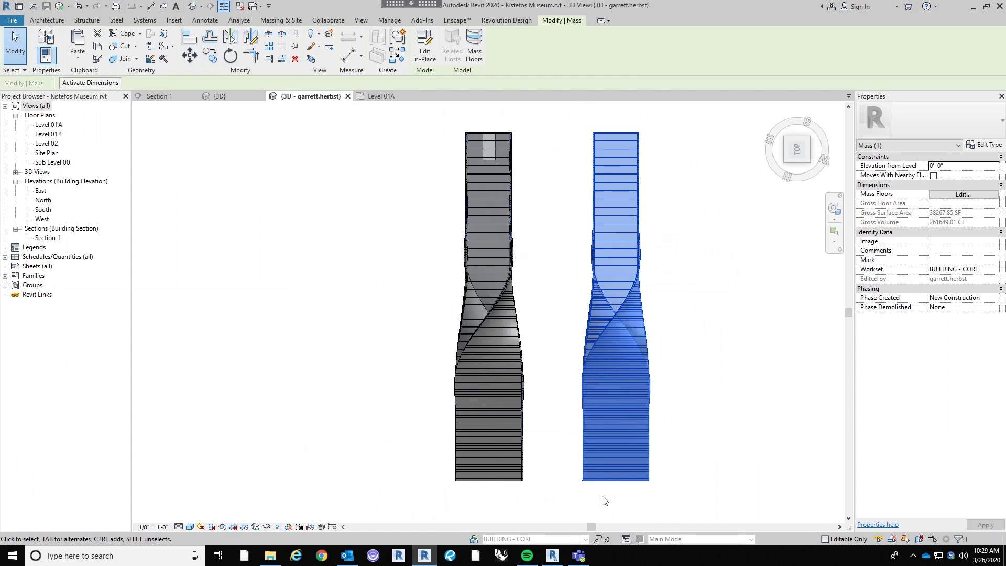
left_click(755, 486)
Open the copied museum mass for in-place editing from a low view facing its square end.
middle_click_drag(756, 485, 584, 498, "shift")
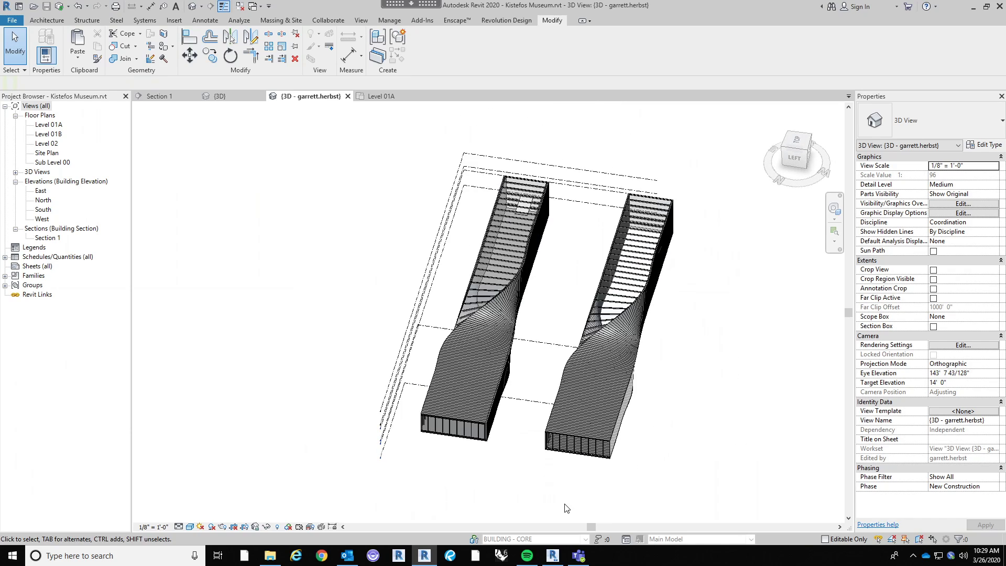
scroll(558, 507, "up", 2)
scroll(644, 385, "up", 2)
middle_click_drag(627, 440, 579, 498)
left_click(623, 221)
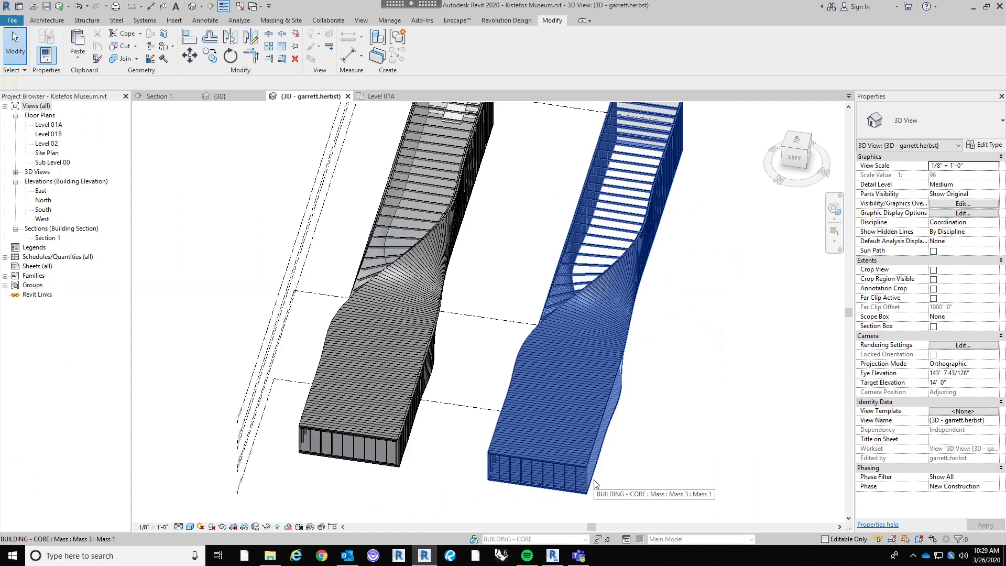
scroll(596, 411, "down", 3)
middle_click_drag(629, 452, 646, 336, "shift")
scroll(559, 382, "up", 3)
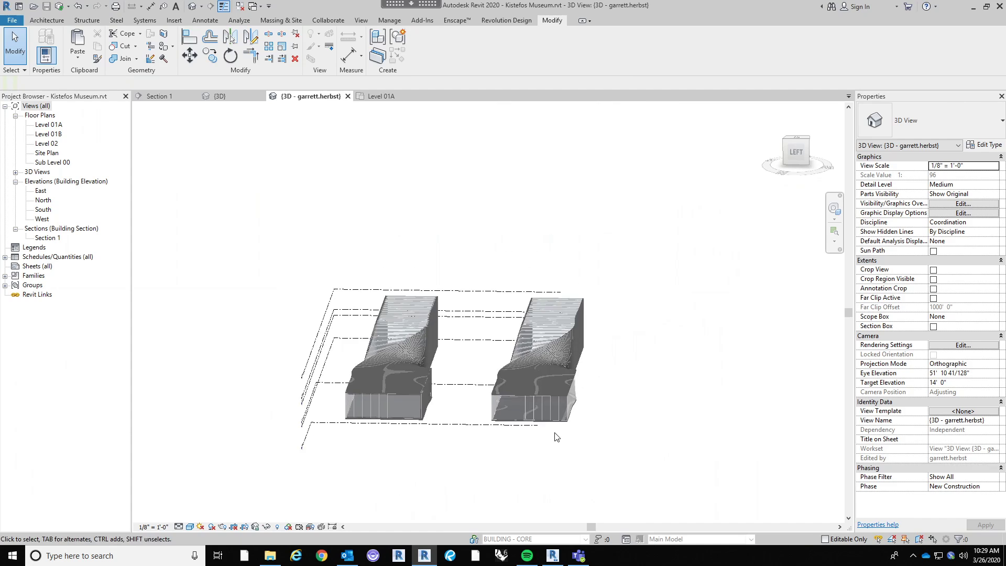
left_click(569, 392)
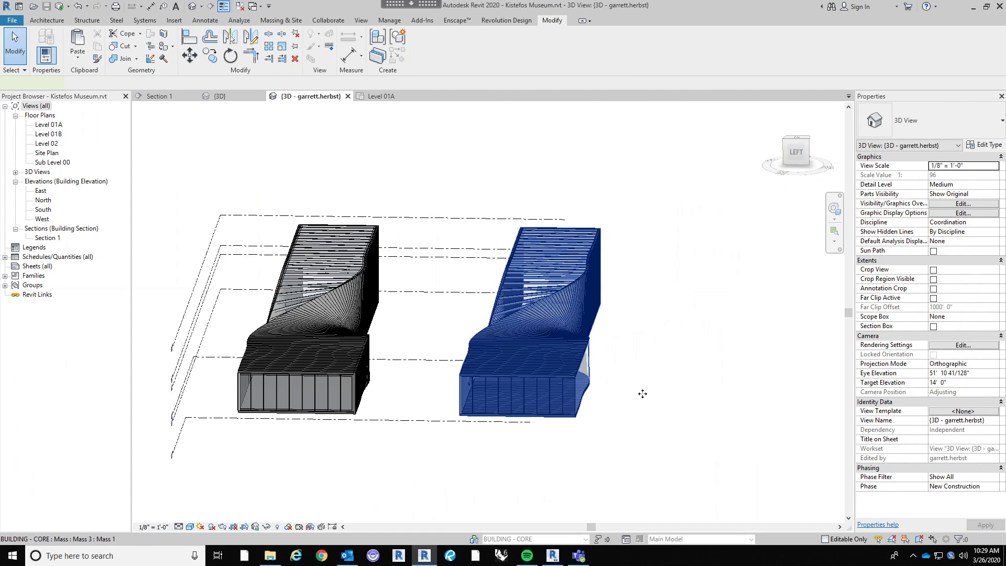
left_click(425, 48)
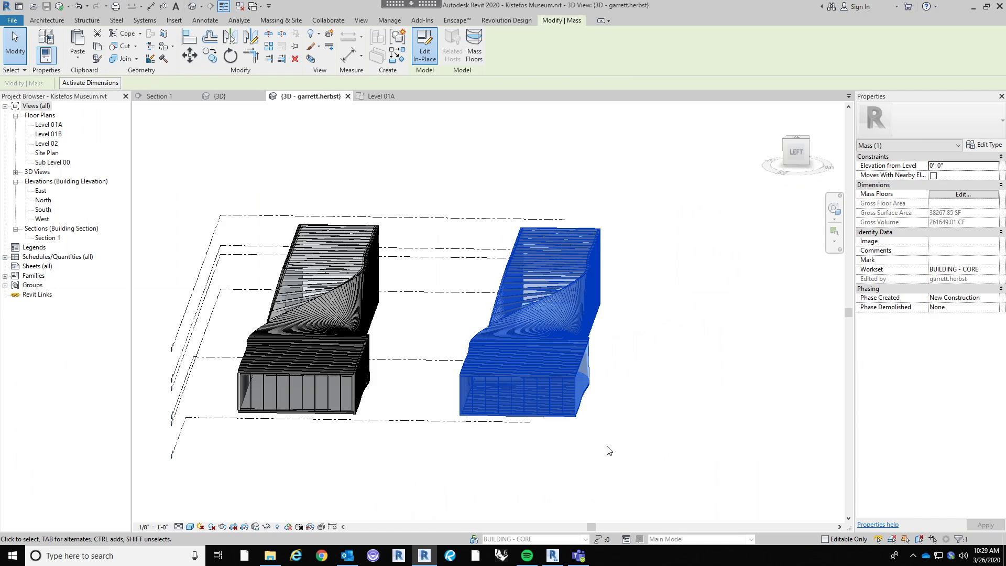
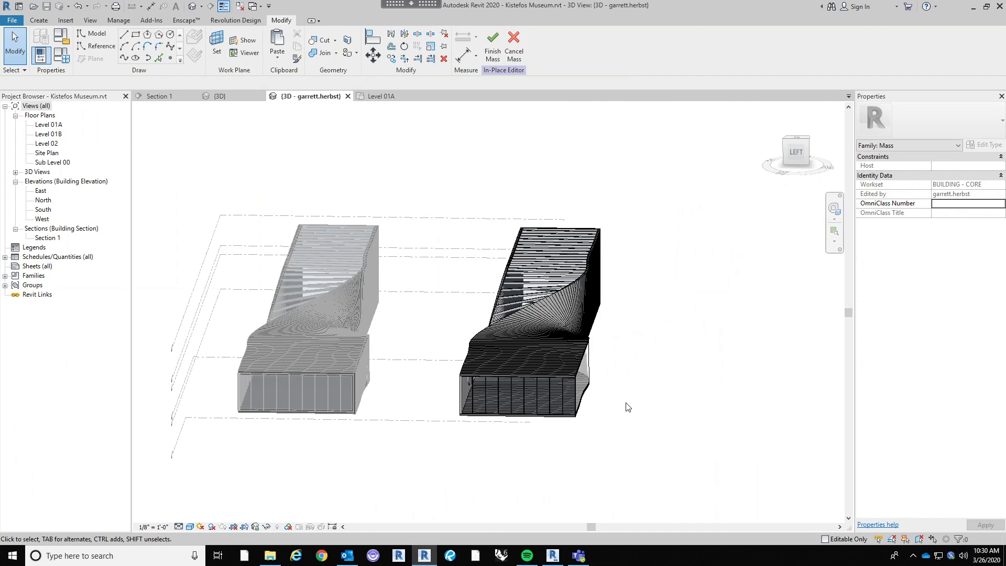
Delete the metal panel surfaces from the copy's twisting roof and underside and the curtain wall surface from its square end.
left_click(575, 370)
key("Delete")
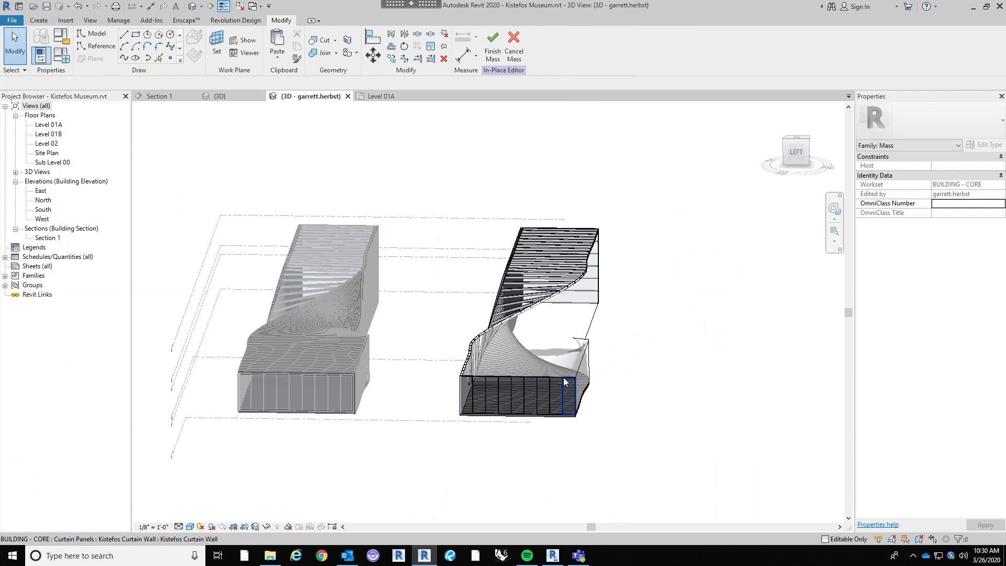
left_click(564, 378)
key("Delete")
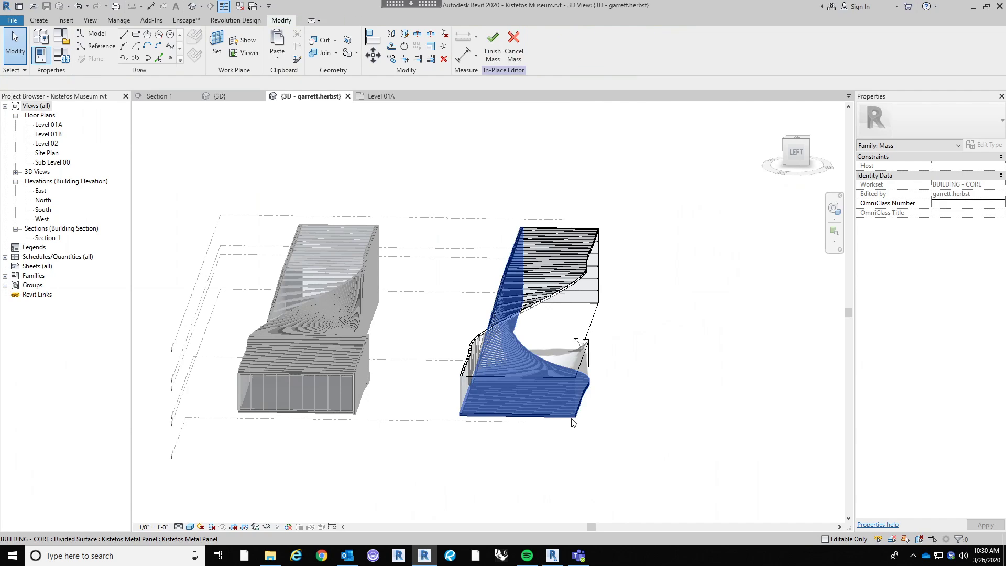
left_click(554, 418)
key("Delete")
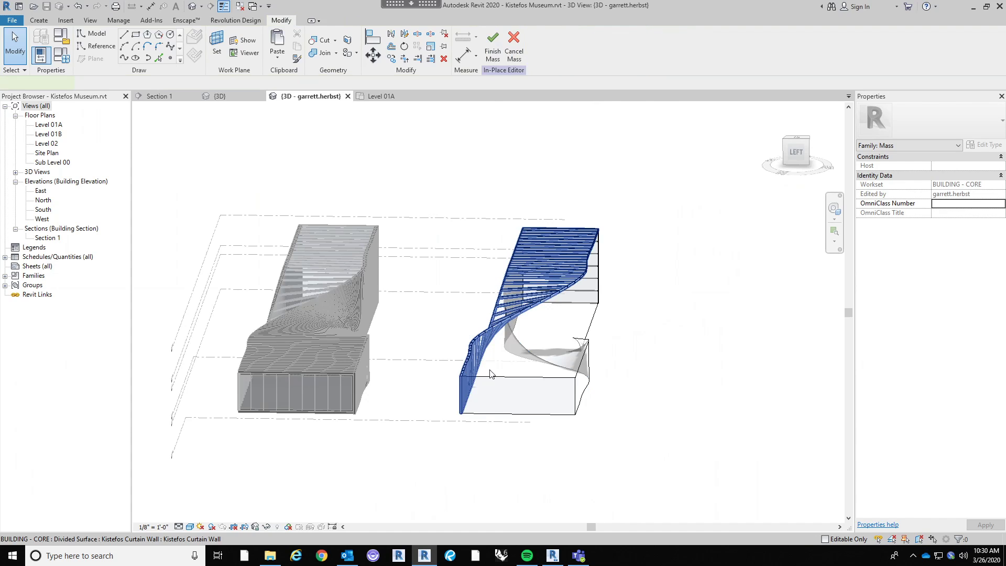
Delete the remaining curtain wall surfaces from the copy's twisting side and far end, and finish the in-place mass.
left_click(493, 374)
key("Delete")
middle_click_drag(590, 377, 456, 434, "shift")
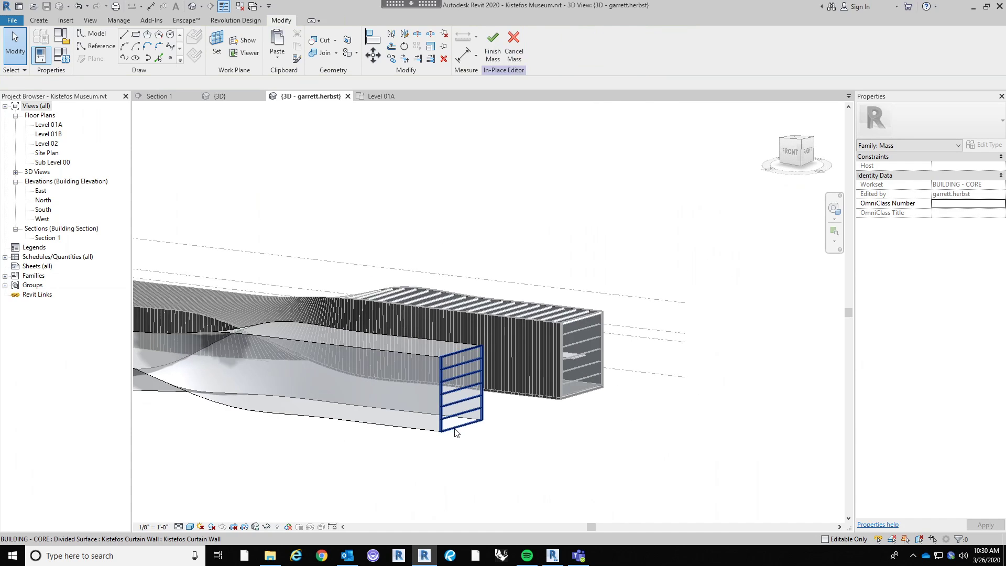
left_click(456, 429)
key("Delete")
middle_click_drag(423, 395, 507, 445, "shift")
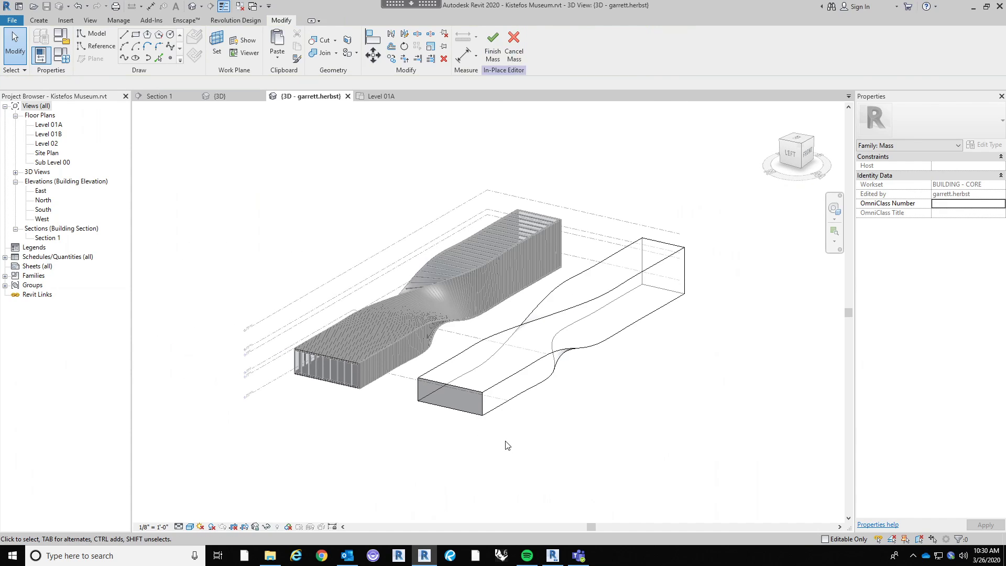
left_click(491, 53)
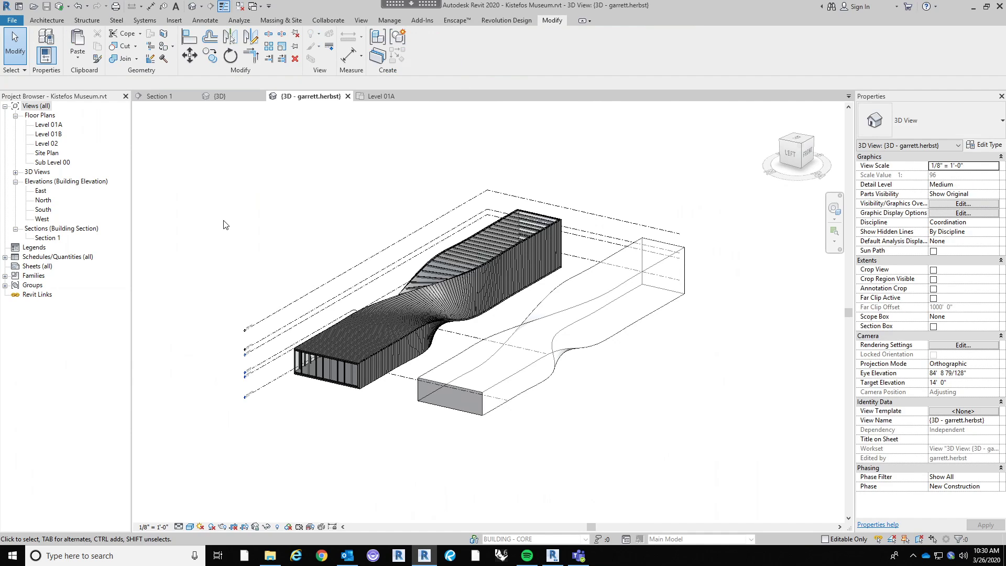
Synchronize the model with central using the existing relinquish options.
key("s")
key("c")
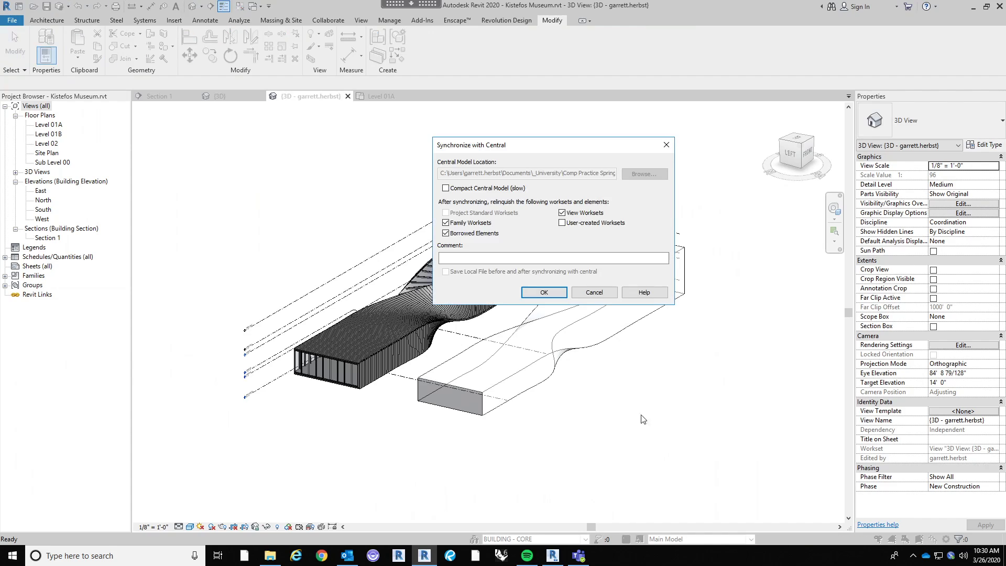
left_click(544, 292)
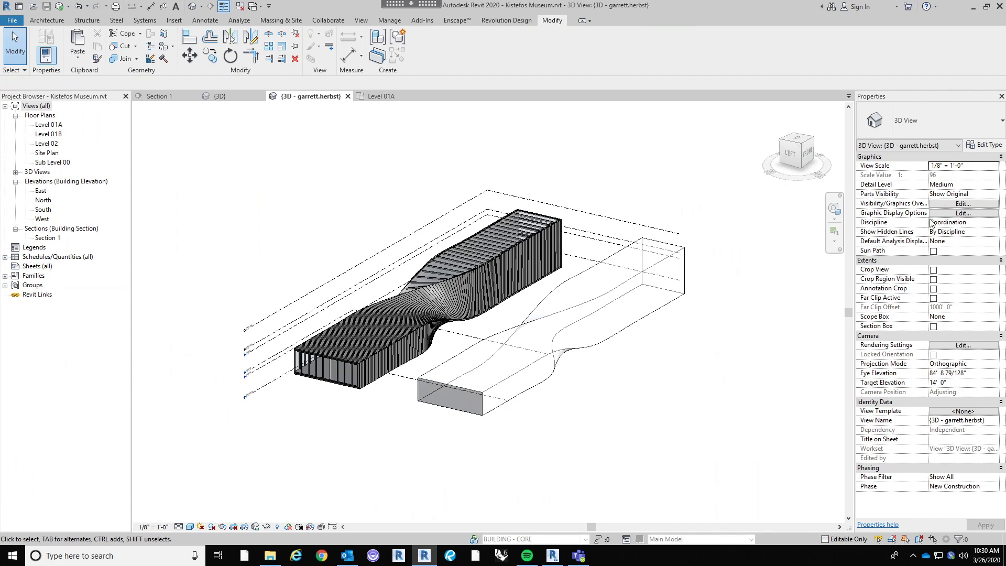
Hide the Levels annotation category in the 3D view's visibility/graphic overrides.
left_click(947, 206)
left_click(348, 161)
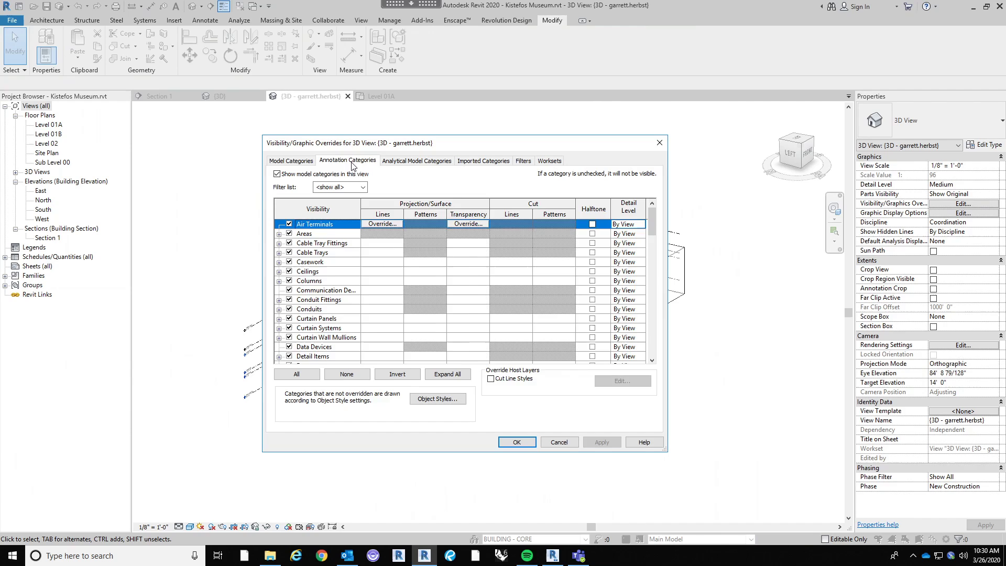
scroll(356, 302, "down", 9)
scroll(356, 301, "down", 8)
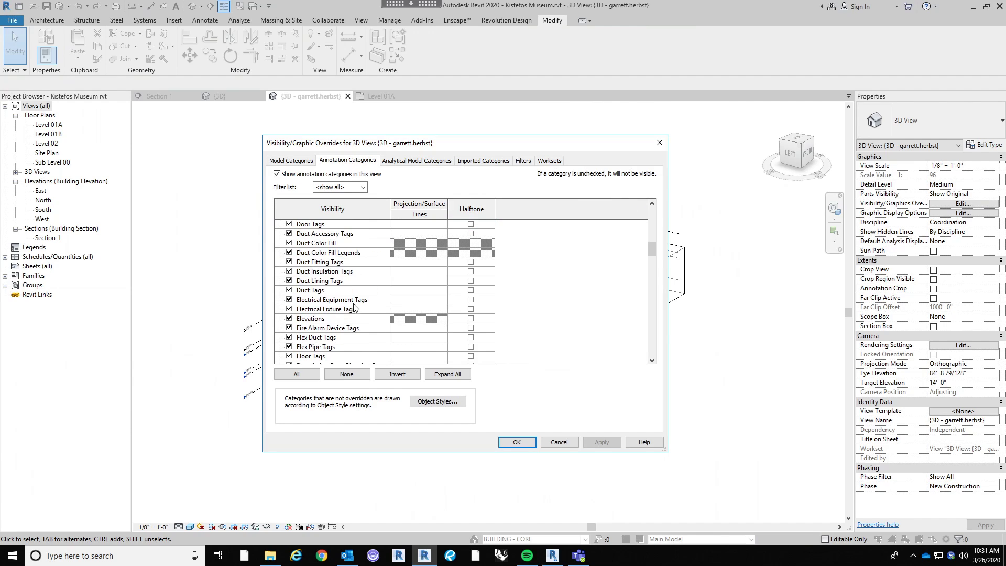
scroll(309, 321, "down", 2)
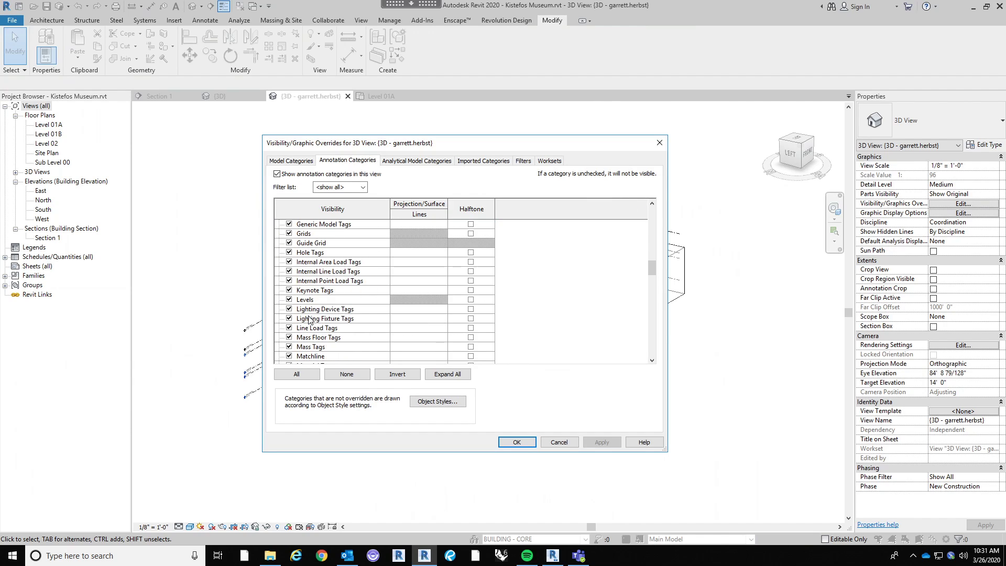
left_click(289, 299)
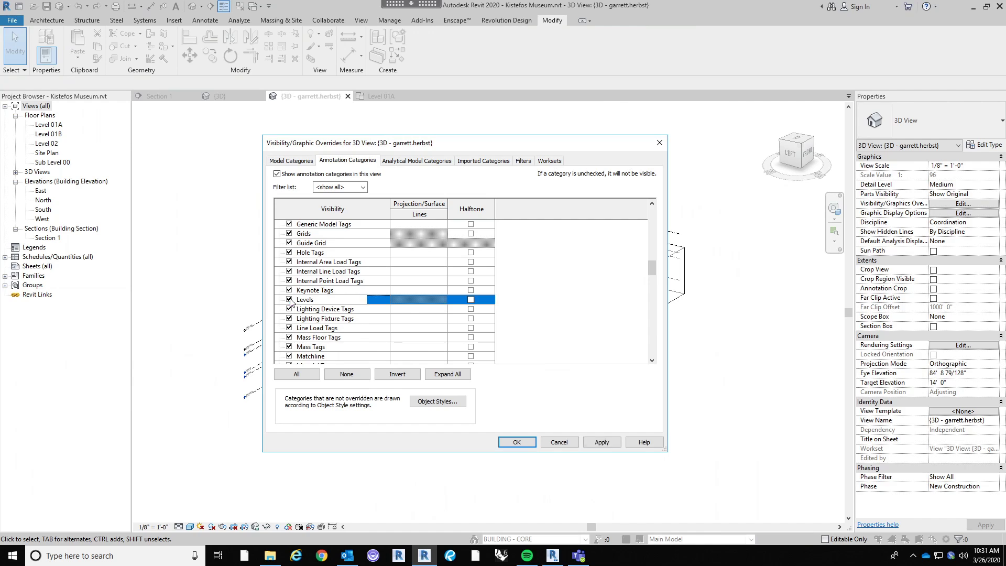
left_click(516, 442)
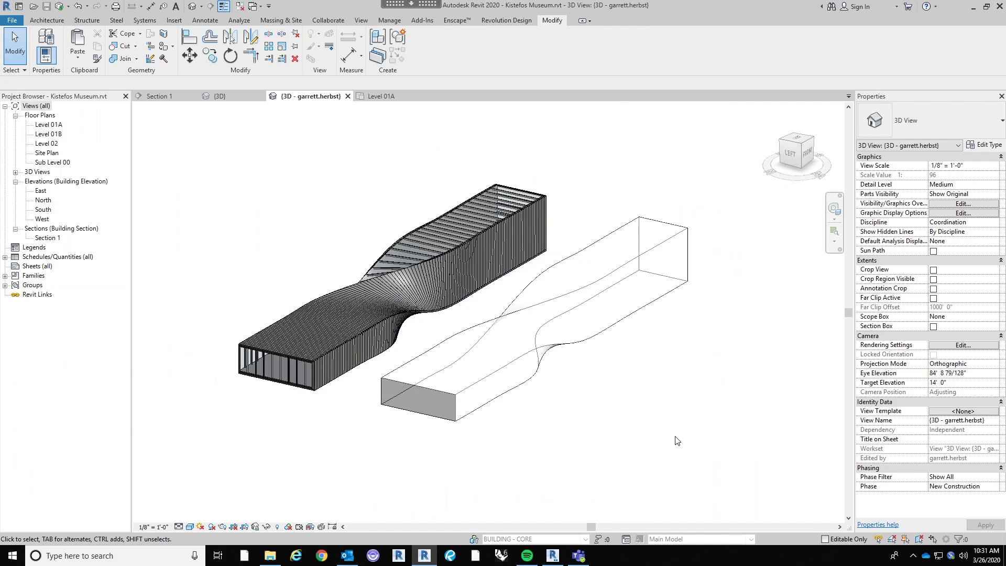
Inspect both masses from the low end, view the gallery interior photo eur-erco-the-twist-kistefos-museum-norway-intro-9-10.jpg in Imagery for Class, and return to Revit.
middle_click_drag(632, 437, 711, 396, "shift")
scroll(495, 366, "up", 3)
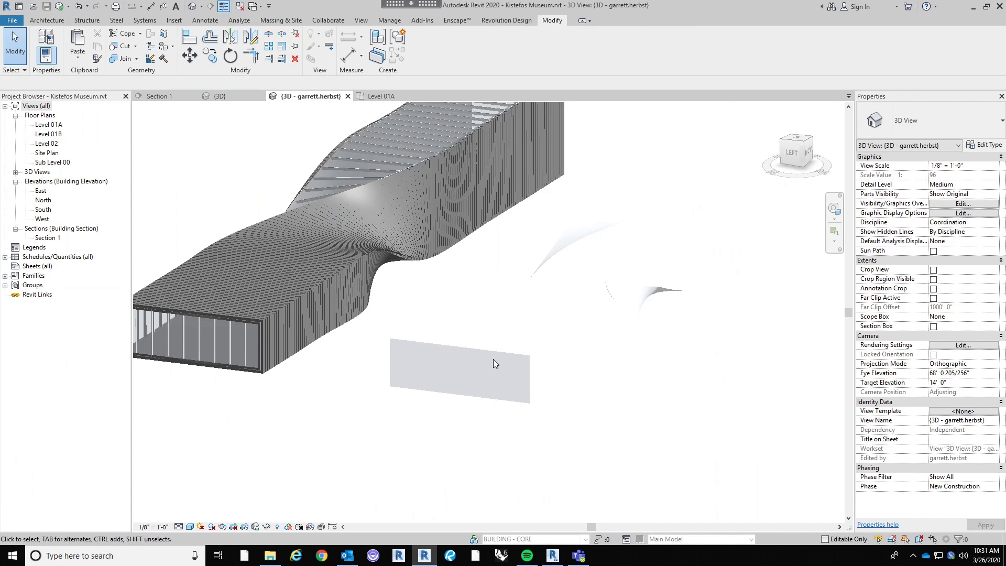
middle_click_drag(392, 430, 589, 375, "shift")
middle_click_drag(509, 321, 335, 503, "shift")
left_click(270, 556)
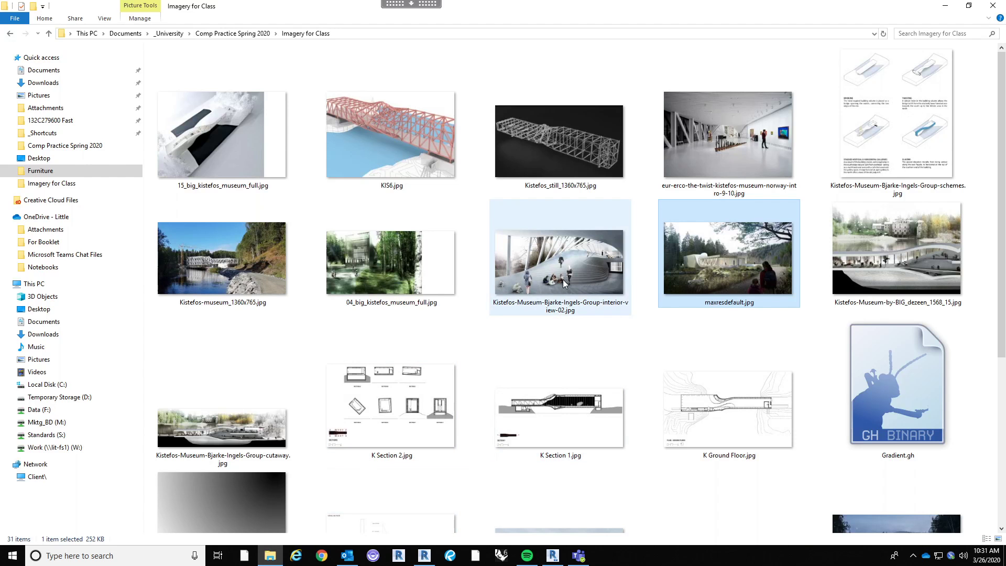
double_click(726, 173)
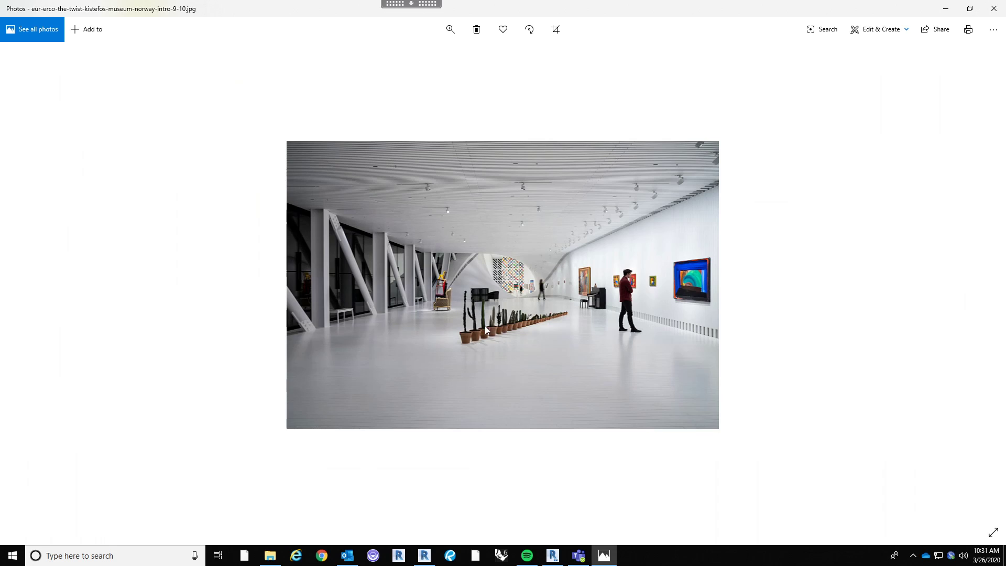
left_click(944, 9)
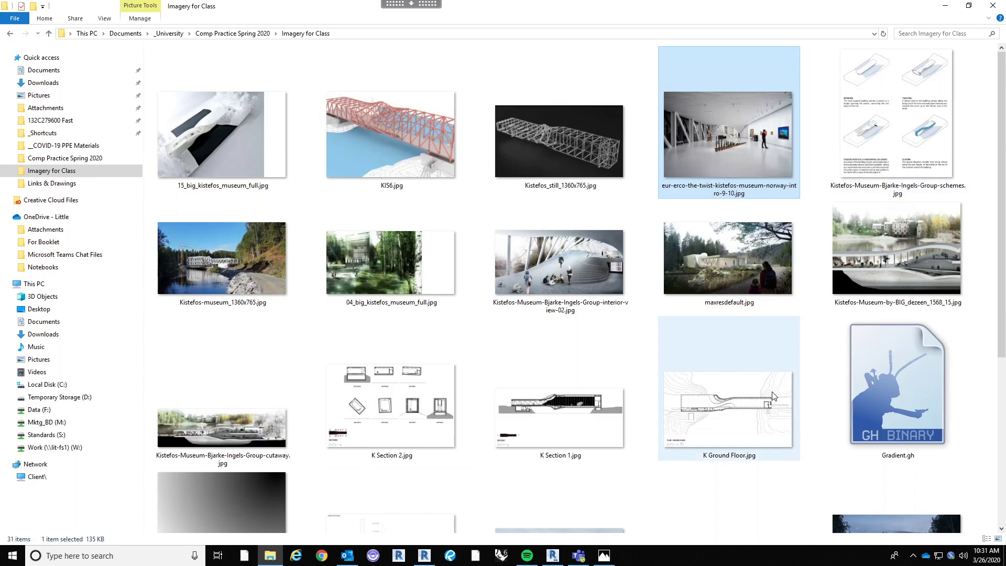
key("alt+Tab")
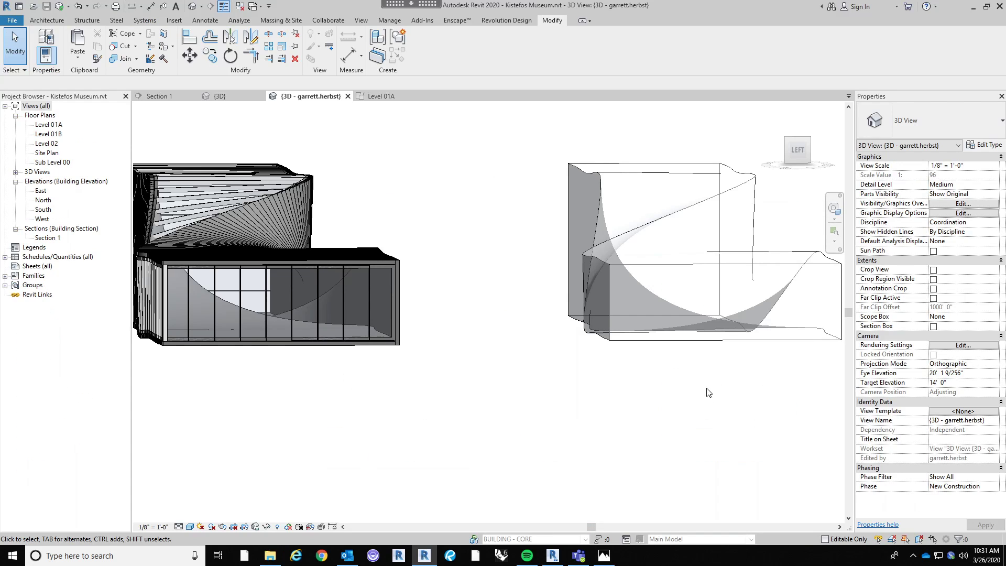
Select the stripped copy of the museum mass and open it for in-place editing.
mouse_move(714, 398)
middle_mouse_down("shift")
mouse_move(676, 361)
mouse_move(709, 355)
mouse_move(753, 367)
mouse_move(756, 414)
mouse_move(714, 431)
mouse_move(712, 419)
mouse_move(741, 419)
mouse_move(577, 381)
mouse_move(649, 387)
mouse_move(714, 377)
mouse_move(672, 405)
mouse_move(707, 416)
middle_mouse_up("shift")
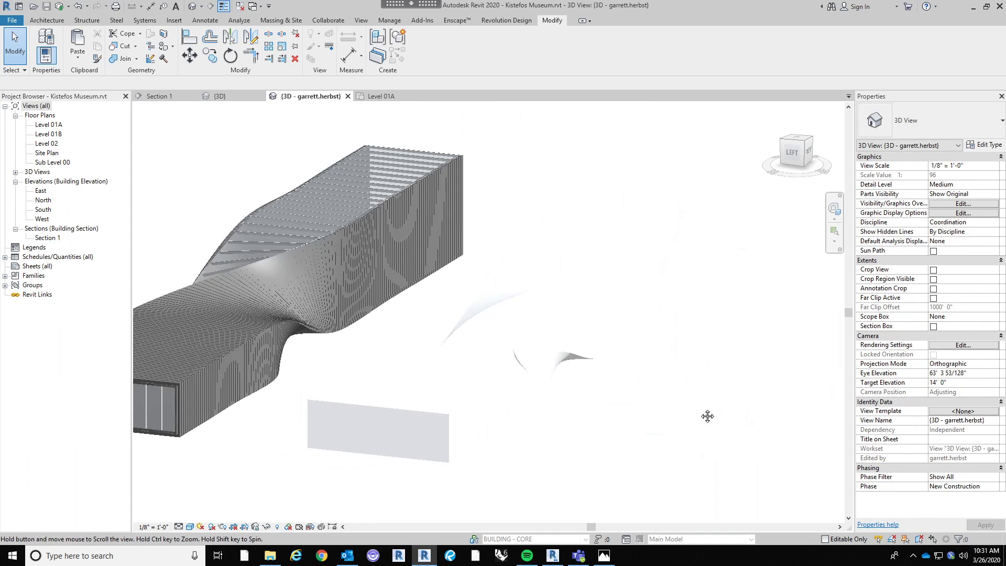
left_click(533, 415)
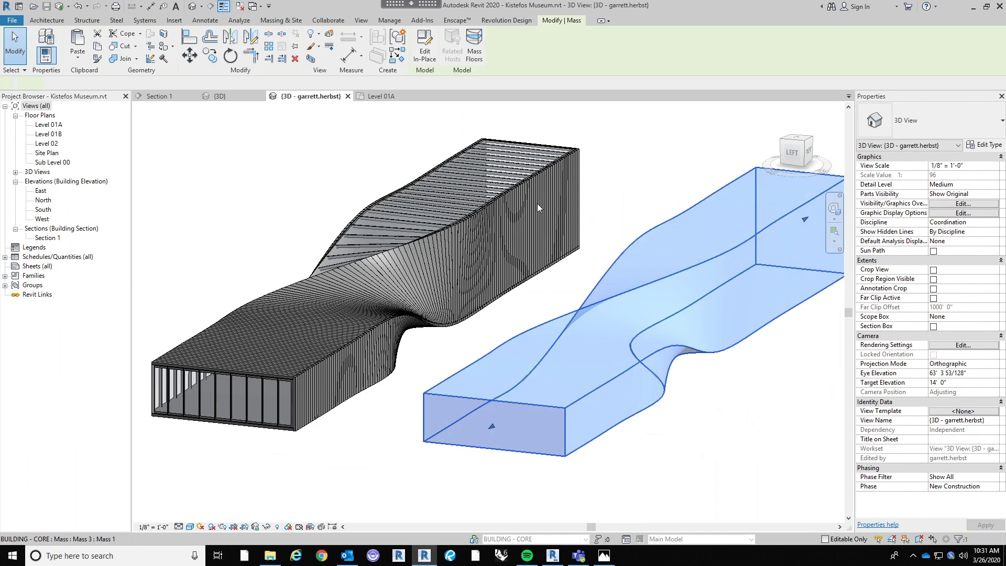
left_click(432, 62)
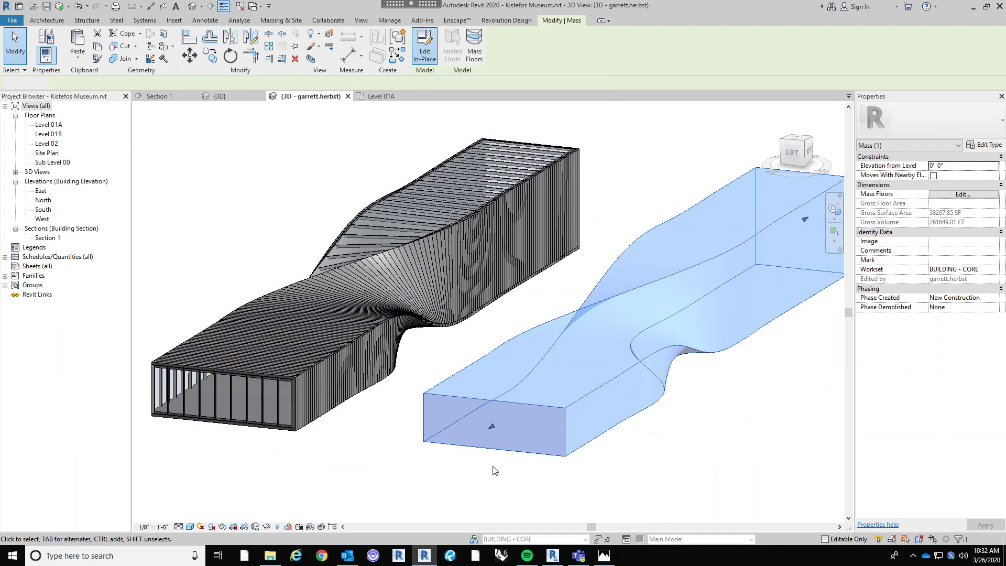
Edit the profile at the copy's low front end and offset its whole outline 1' 0" inward without keeping the original.
left_click(490, 404)
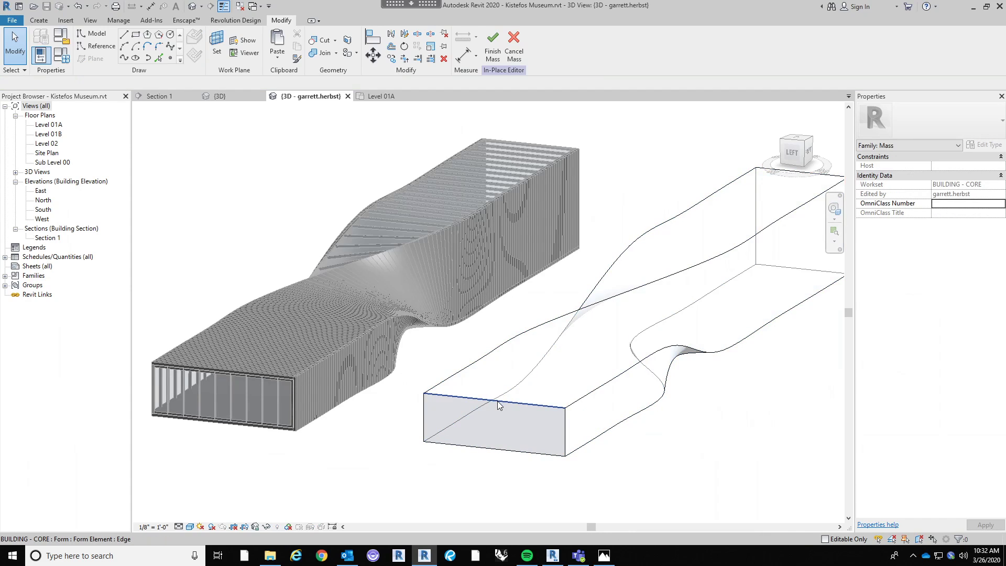
left_click(494, 51)
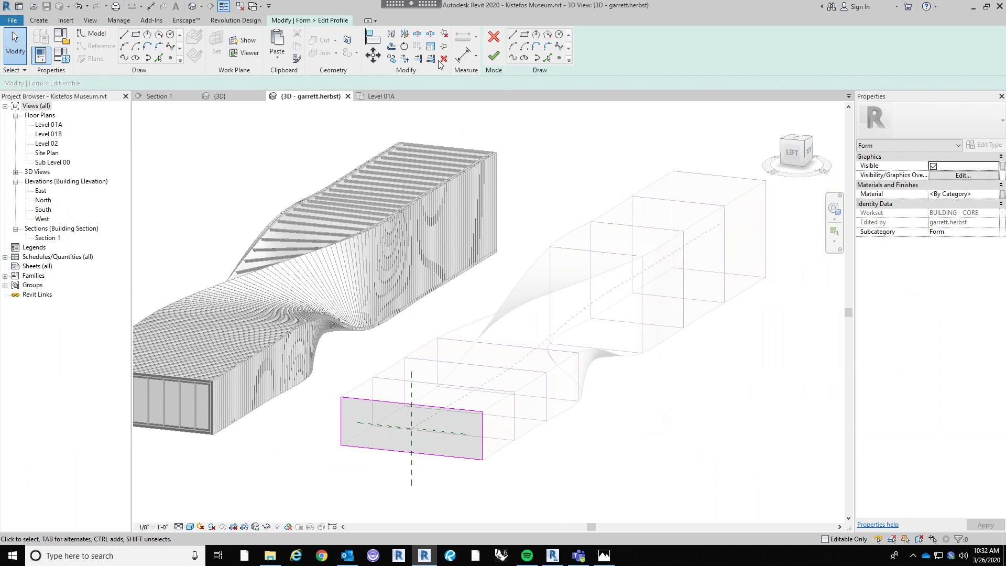
left_click(392, 47)
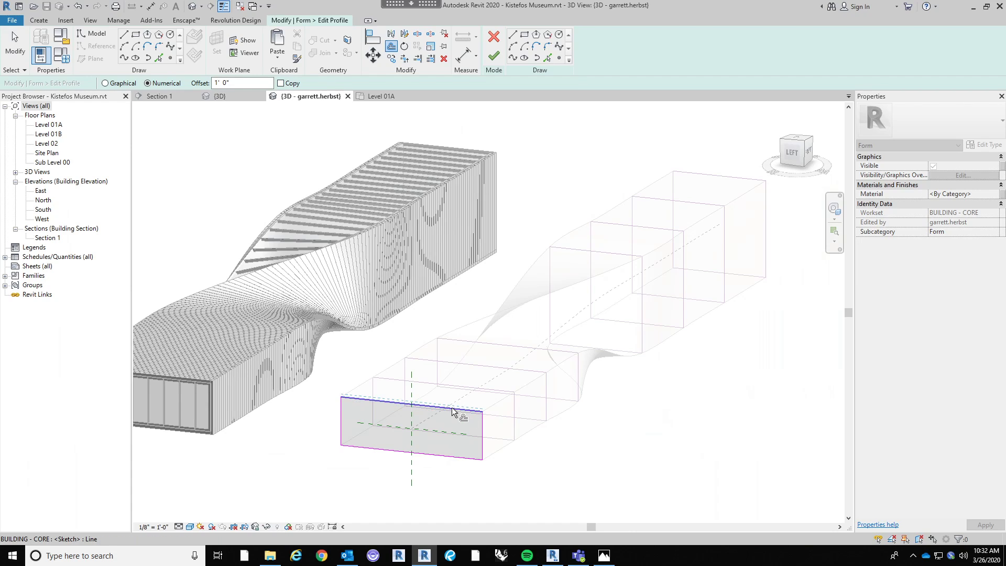
key("Tab")
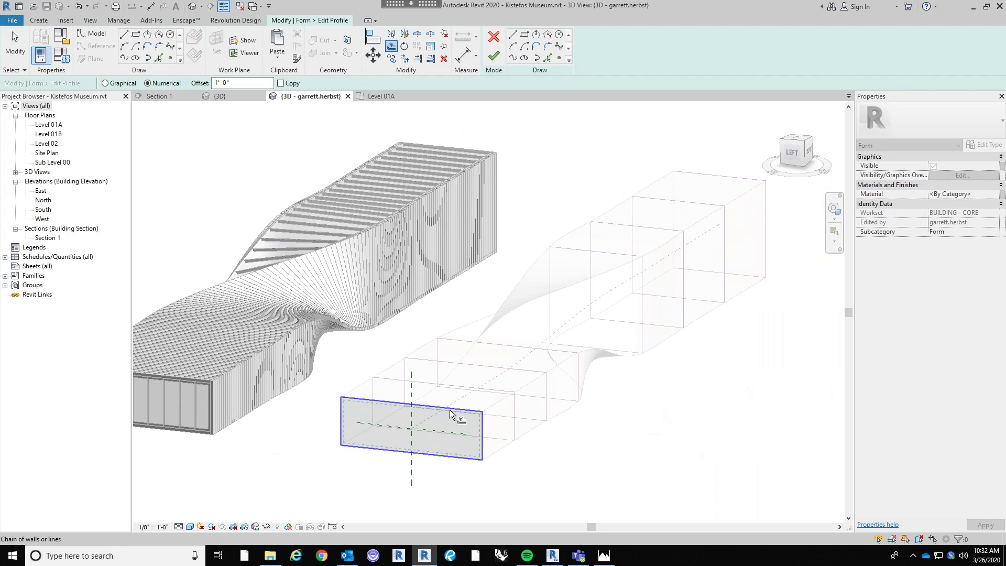
left_click(450, 410)
left_click(493, 55)
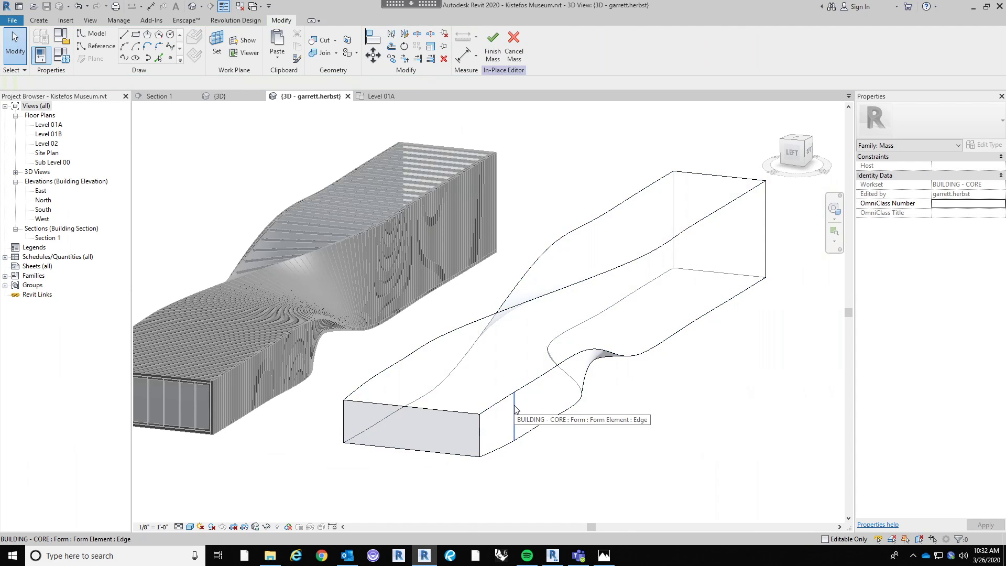
Edit the second profile from the low front end and offset its whole outline 1' 0" inward, without a copy.
left_click(514, 405)
left_click(493, 51)
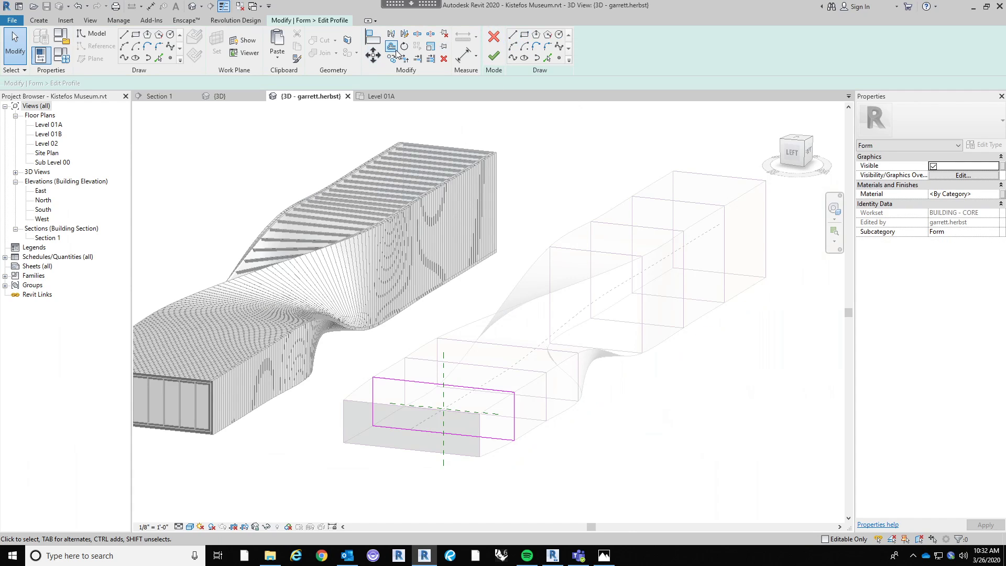
left_click(397, 51)
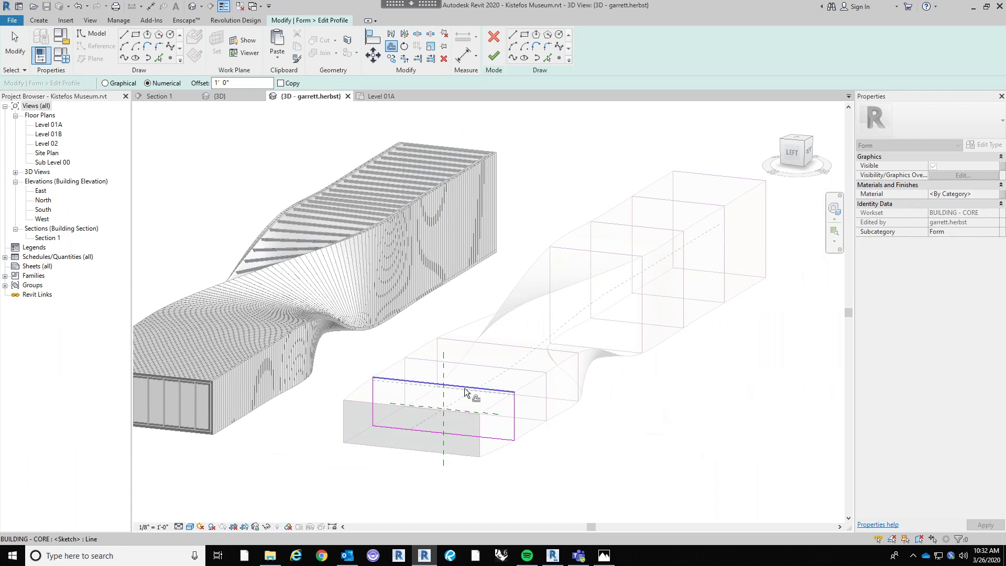
key("Tab")
left_click(465, 392)
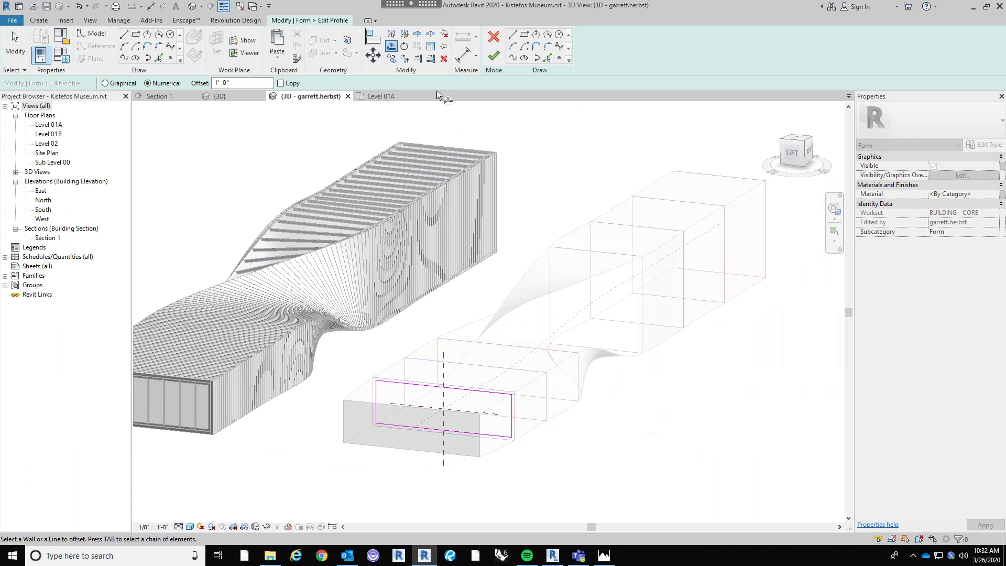
left_click(493, 57)
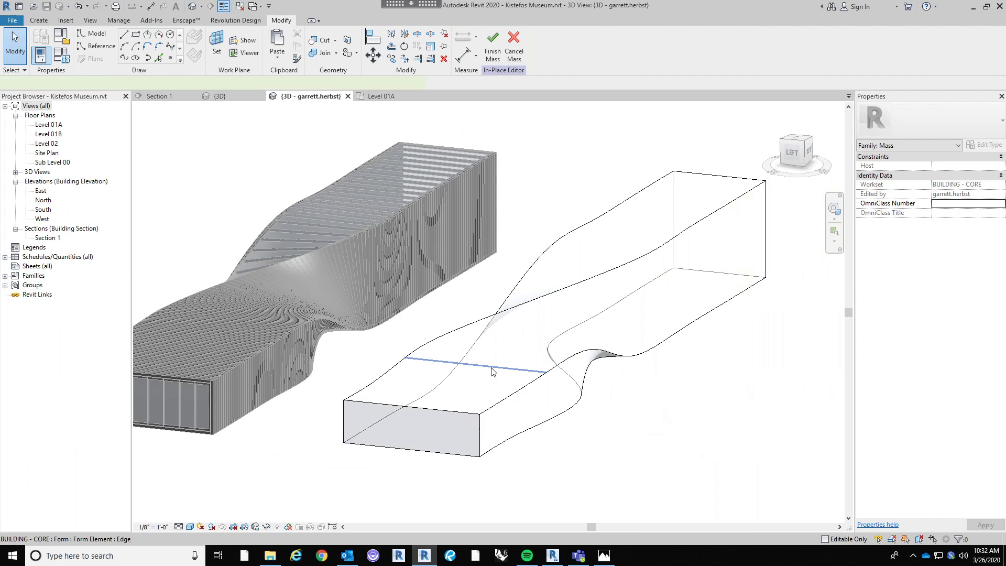
Offset the third profile's complete outline 1' 0" inward and finish the profile edit.
left_click(495, 48)
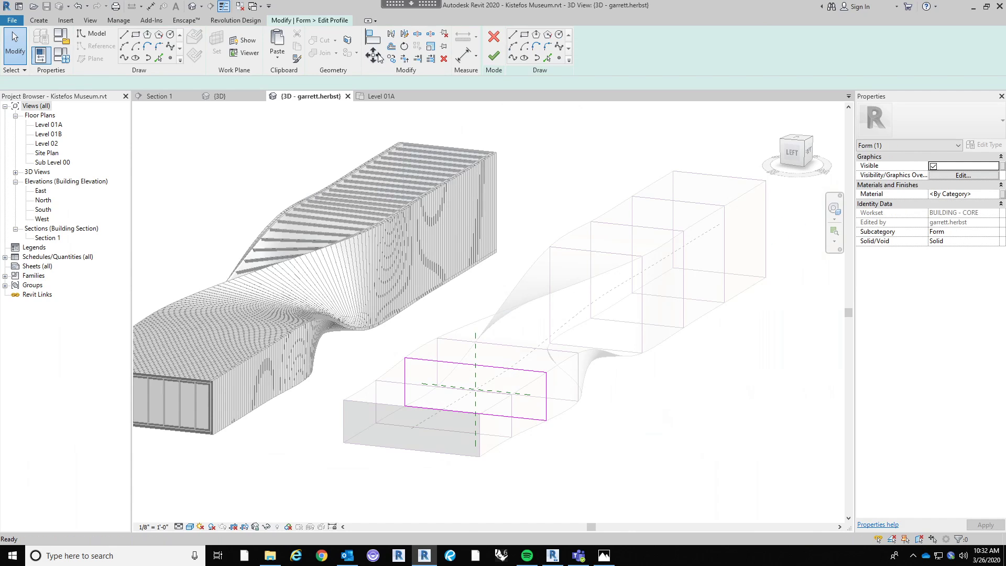
key("o")
key("f")
key("Tab")
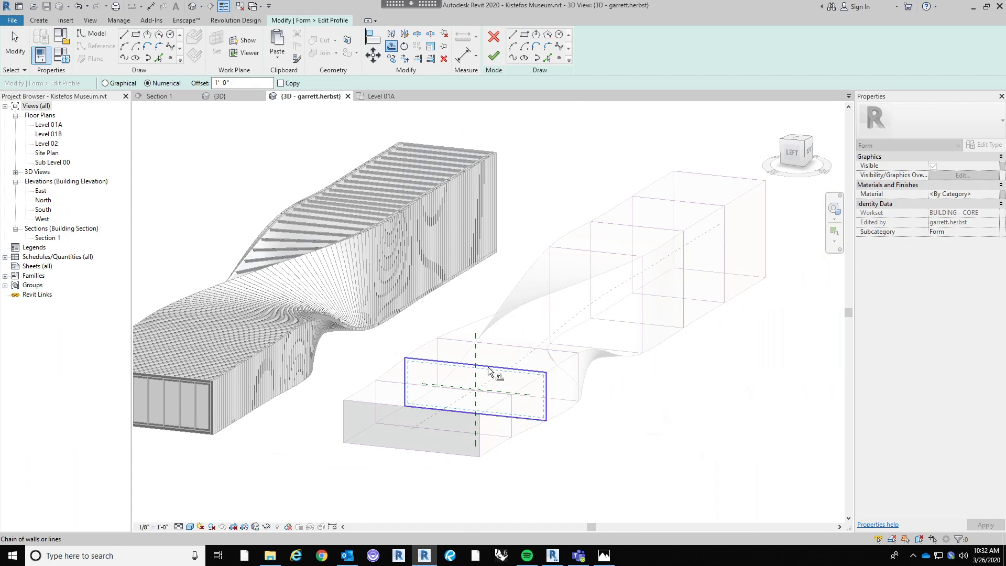
left_click(488, 376)
key("Escape")
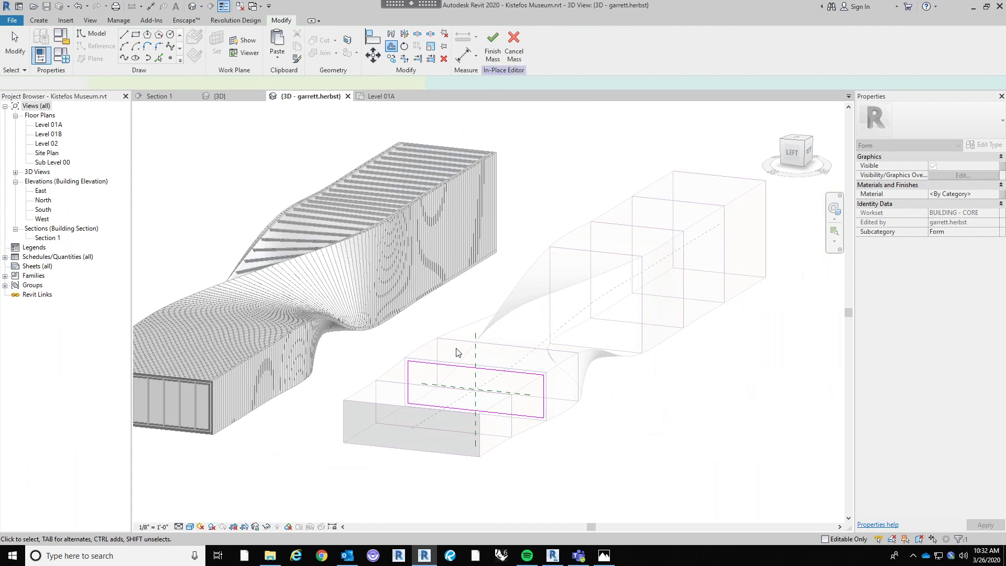
key("Escape")
Edit the fourth profile, just before the twist, and offset its closed outline 1' 0" inward.
left_click(460, 342)
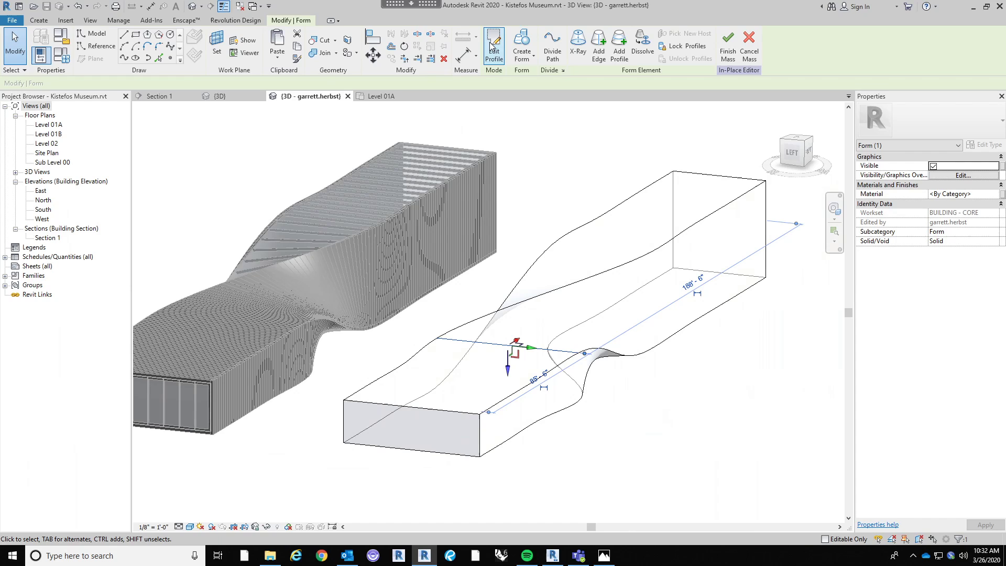
left_click(495, 47)
left_click(391, 46)
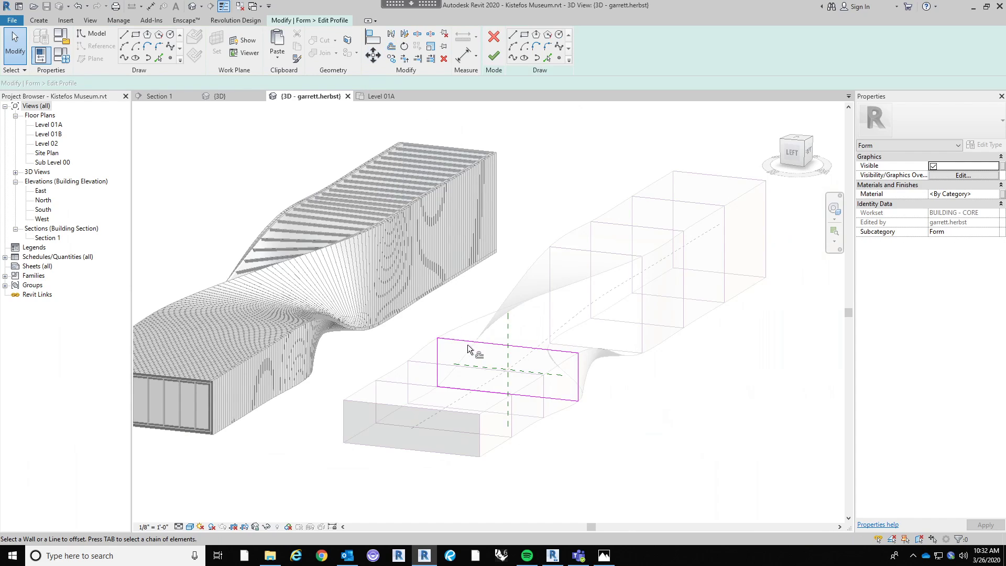
key("Tab")
left_click(469, 345)
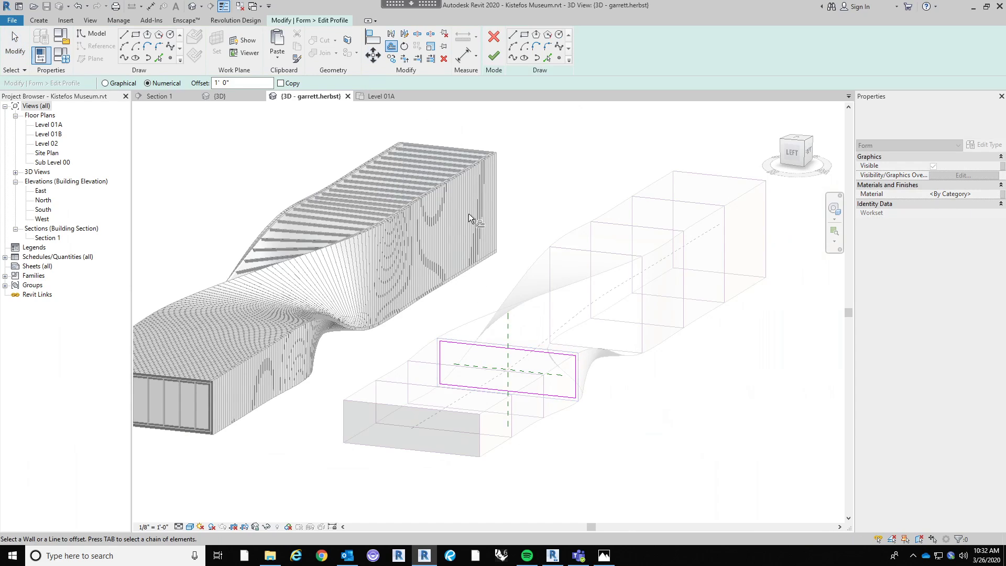
left_click(494, 56)
Edit the fifth profile, just past the twist, offset its whole outline 1' 0" inward without a copy, and finish the profile edit.
middle_click_drag(614, 253, 426, 340)
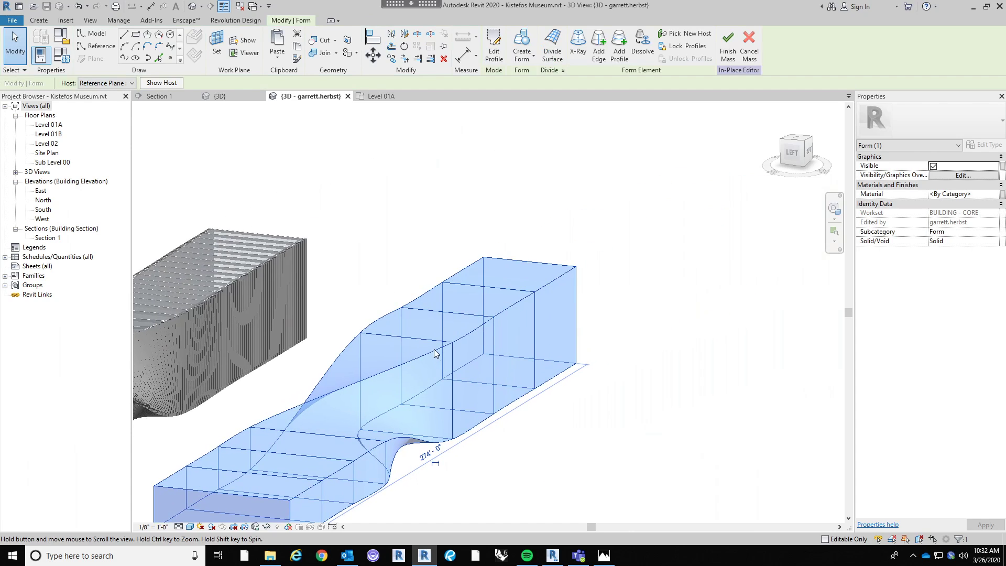
double_click(424, 338)
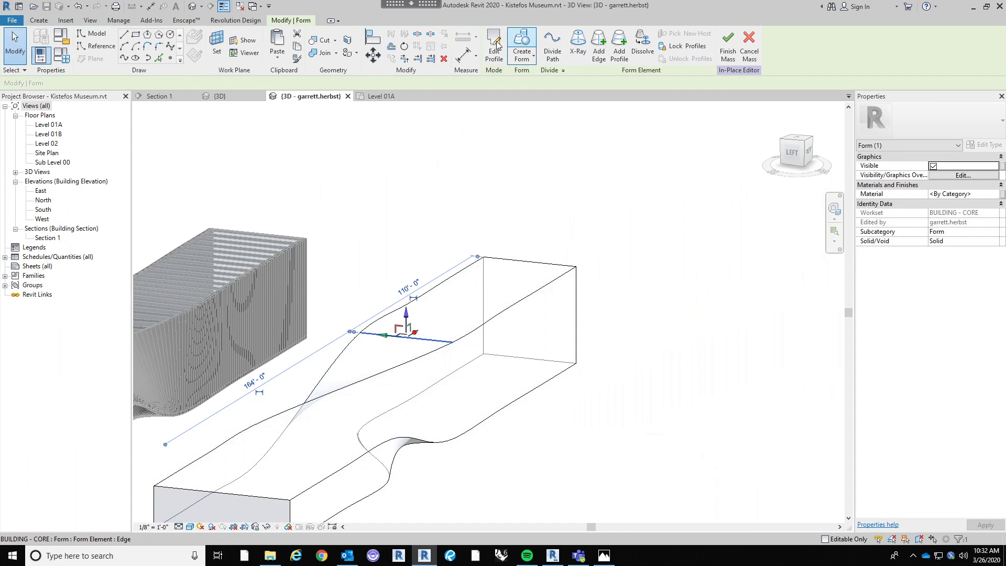
key("o")
key("f")
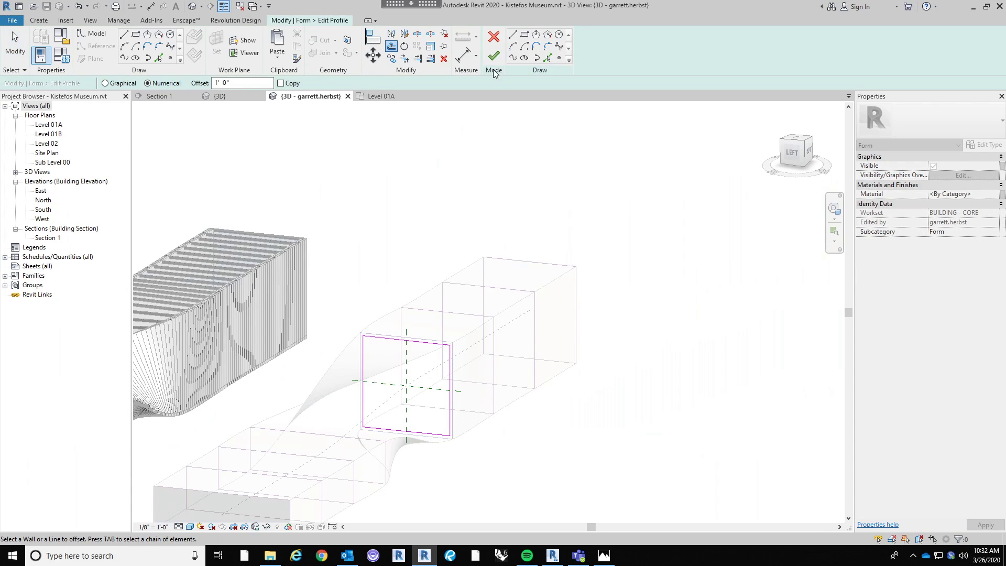
left_click(493, 56)
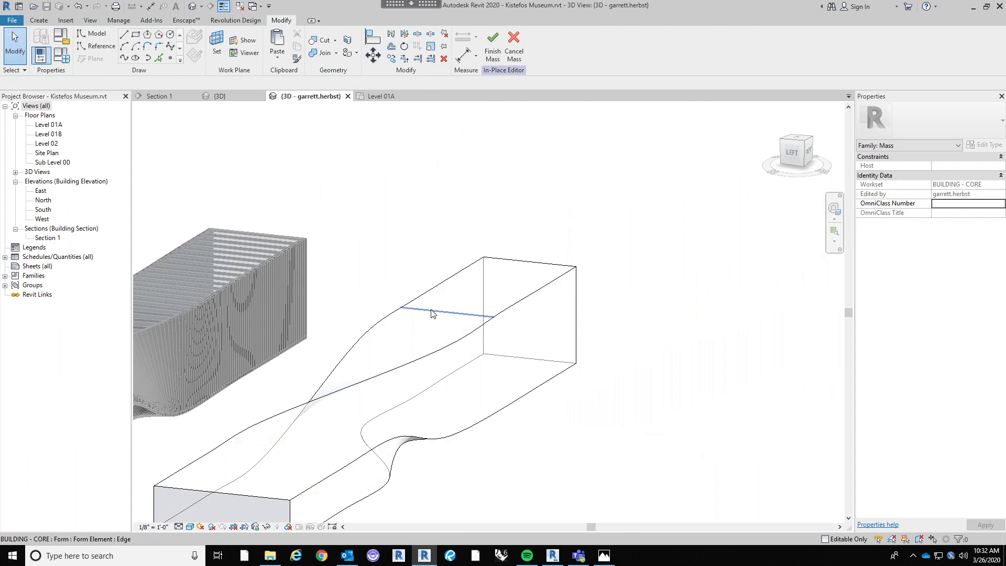
Edit the sixth profile, third from the high far end, and offset its closed outline 1' 0" inward.
left_click(431, 314)
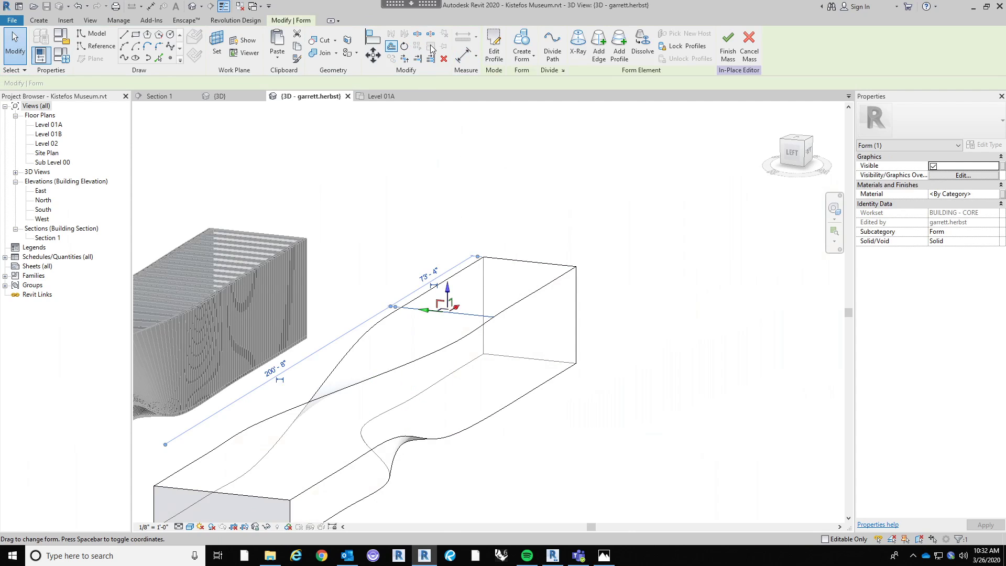
left_click(495, 52)
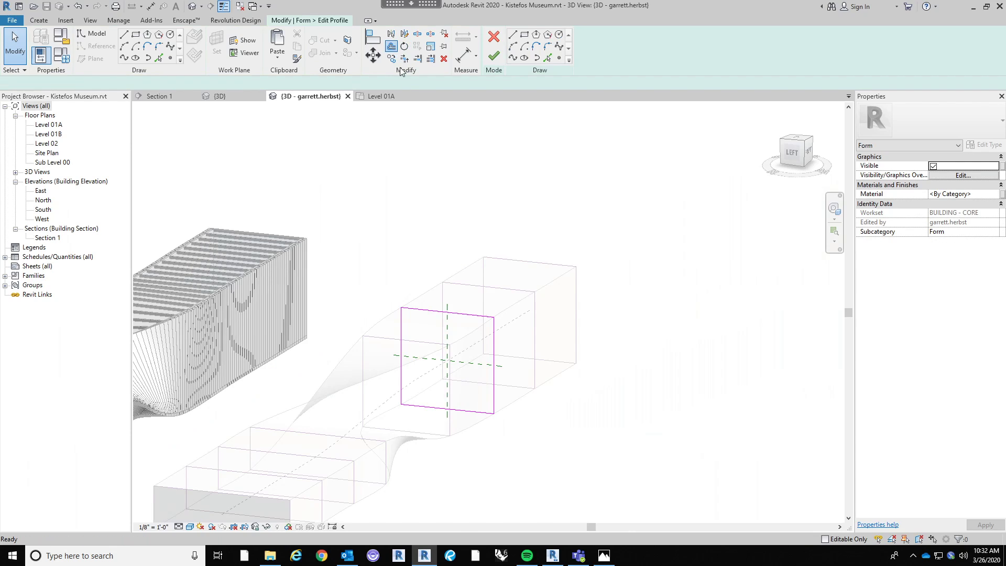
key("Tab")
left_click(433, 318)
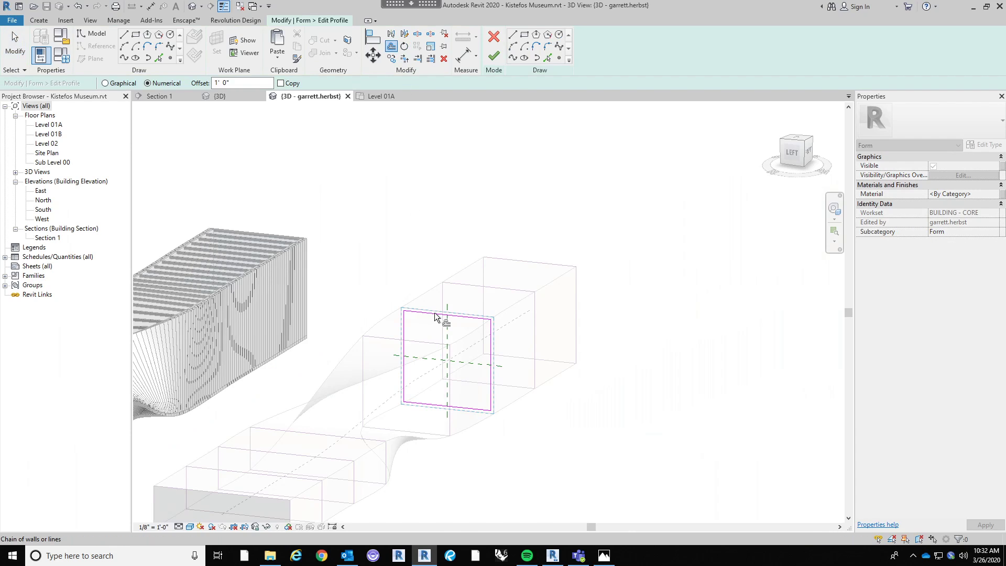
left_click(494, 55)
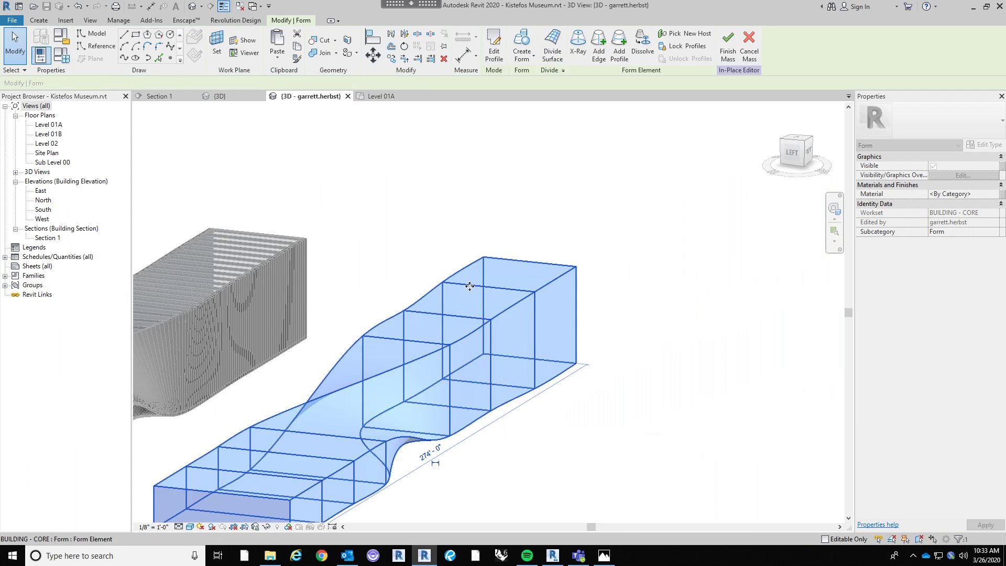
Offset the complete outline of the seventh profile, next to the high far end, 1' 0" inward and finish its edit.
left_click(453, 288)
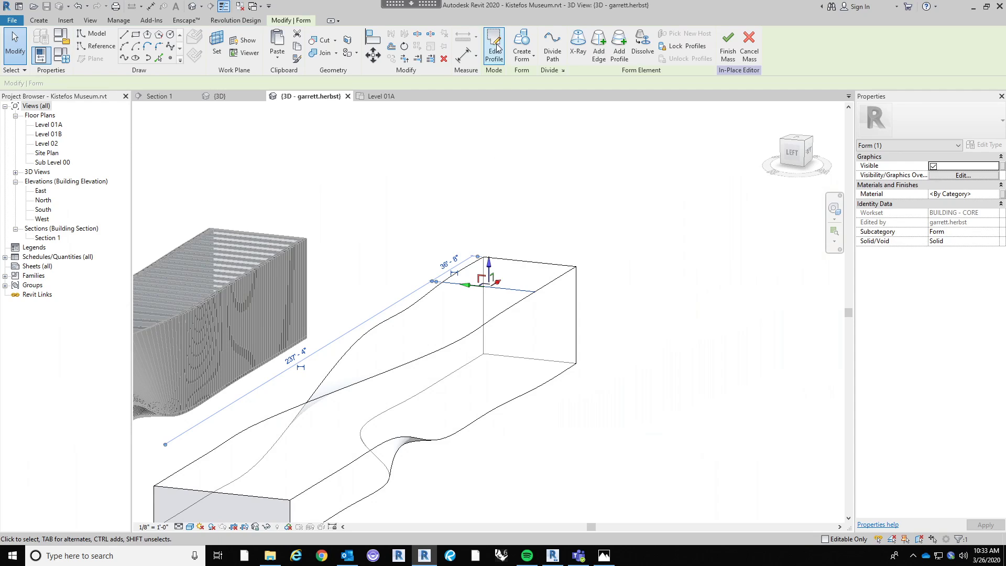
left_click(494, 48)
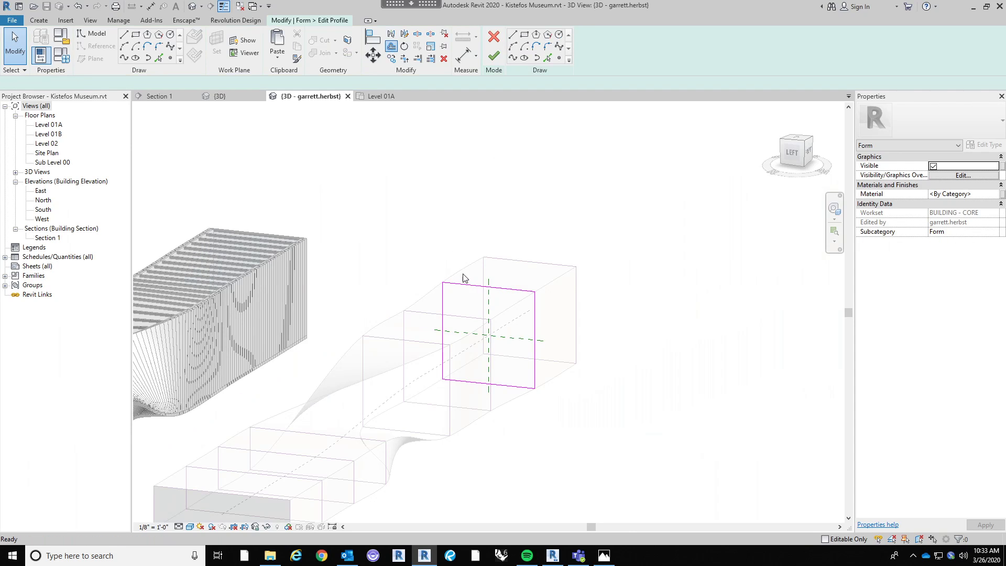
key("Tab")
left_click(461, 288)
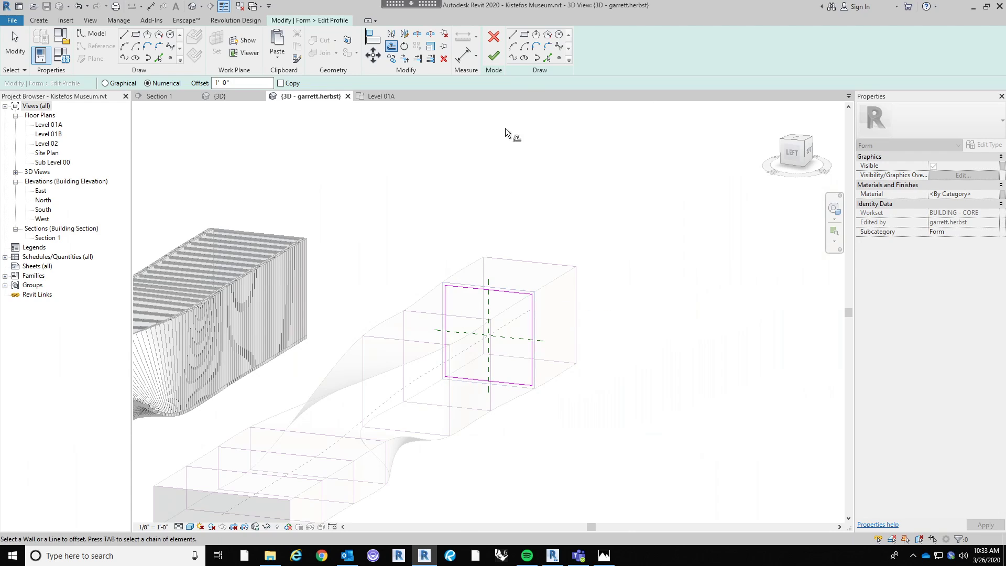
left_click(492, 58)
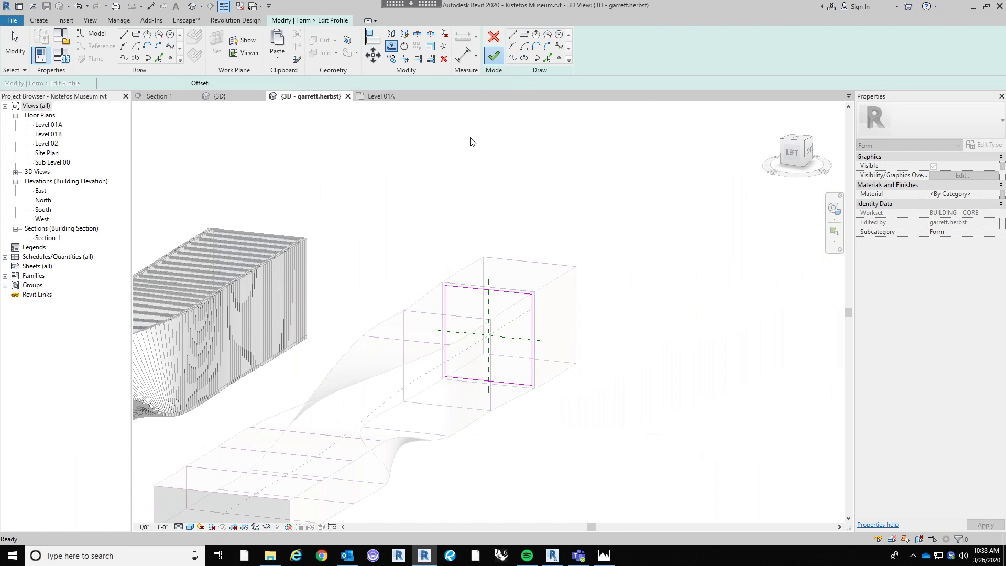
Edit the last profile at the high far end, offset its whole outline 1' 0" inward, and finish the edit.
left_click(530, 263)
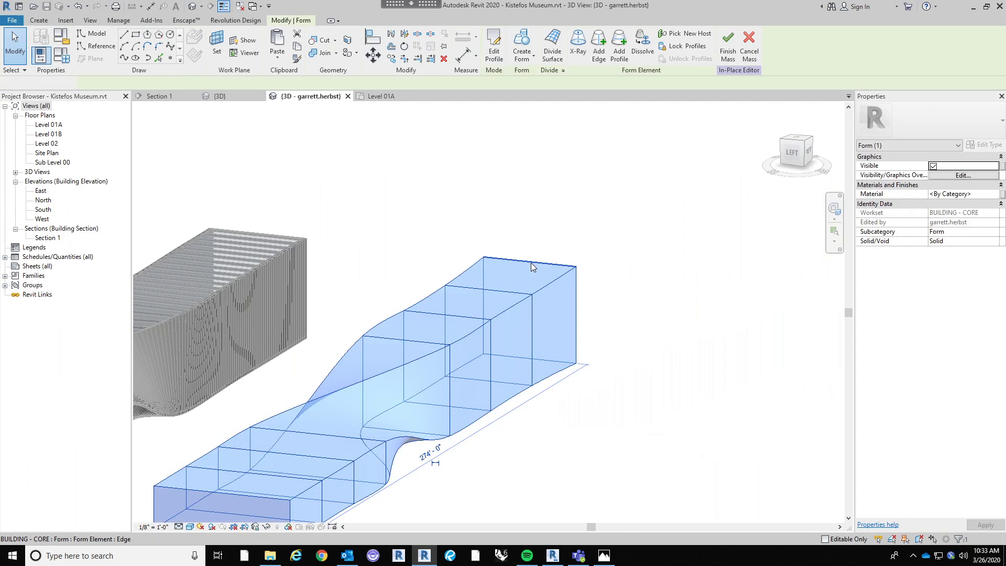
left_click(494, 48)
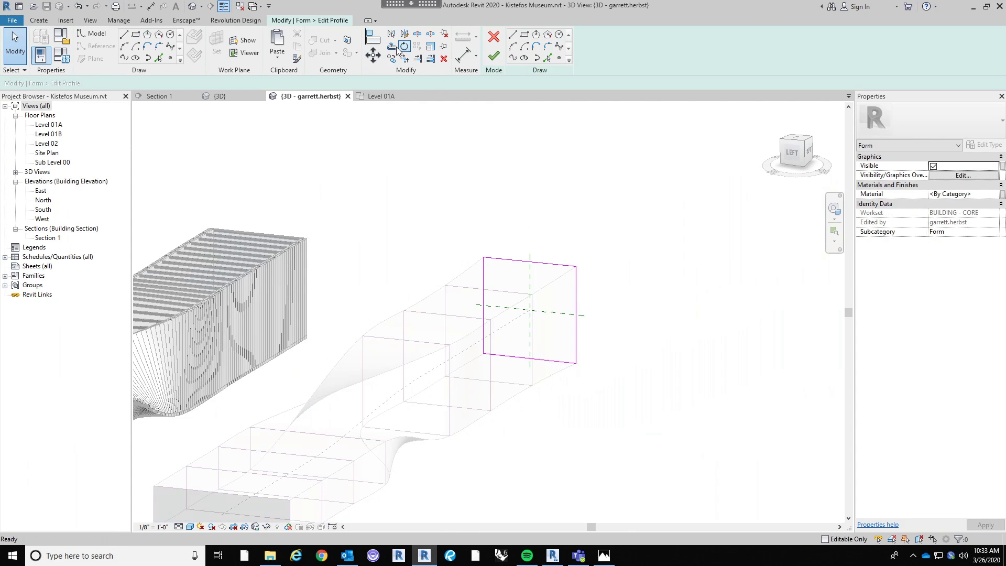
key("o")
key("f")
key("Tab")
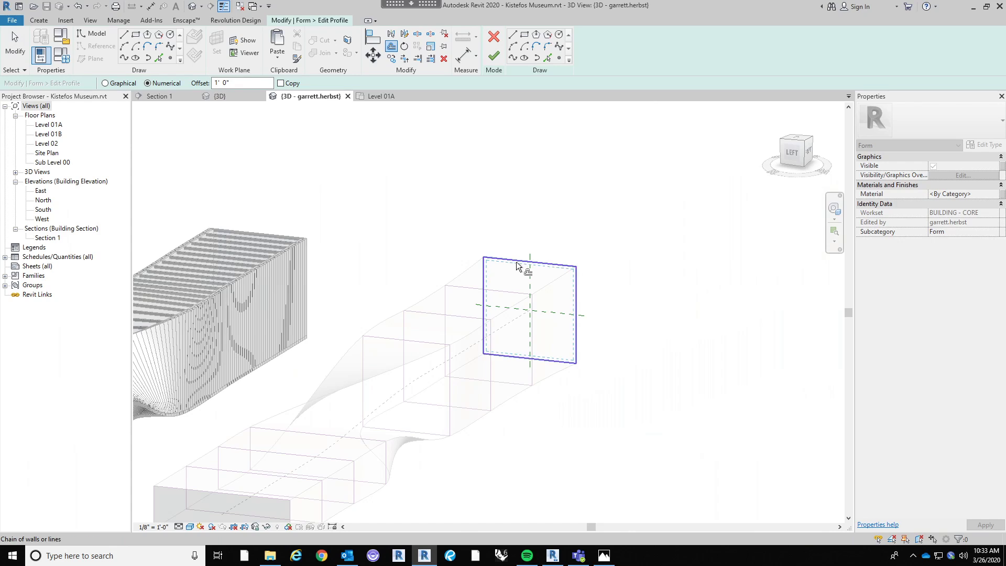
left_click(517, 262)
left_click(493, 57)
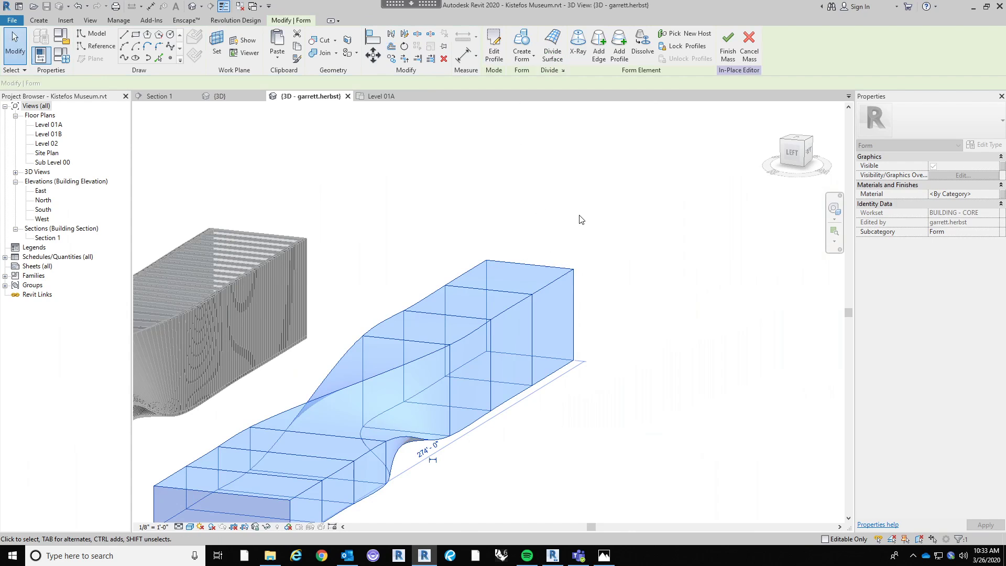
left_click(580, 219)
Select the four long twisting faces of the inner form, leaving out both end faces, and divide their surfaces.
scroll(580, 228, "down", 4)
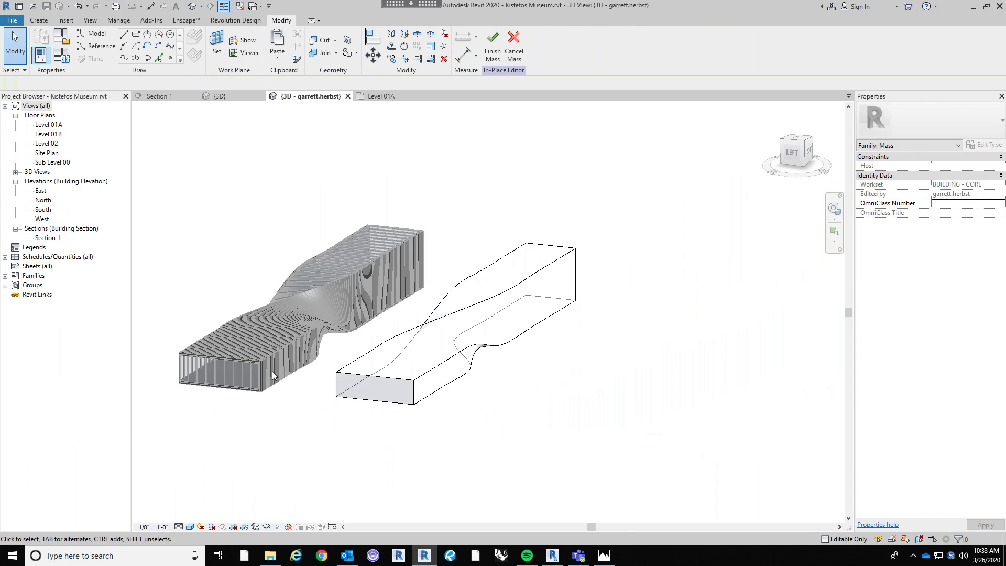
middle_click_drag(325, 379, 617, 433, "shift")
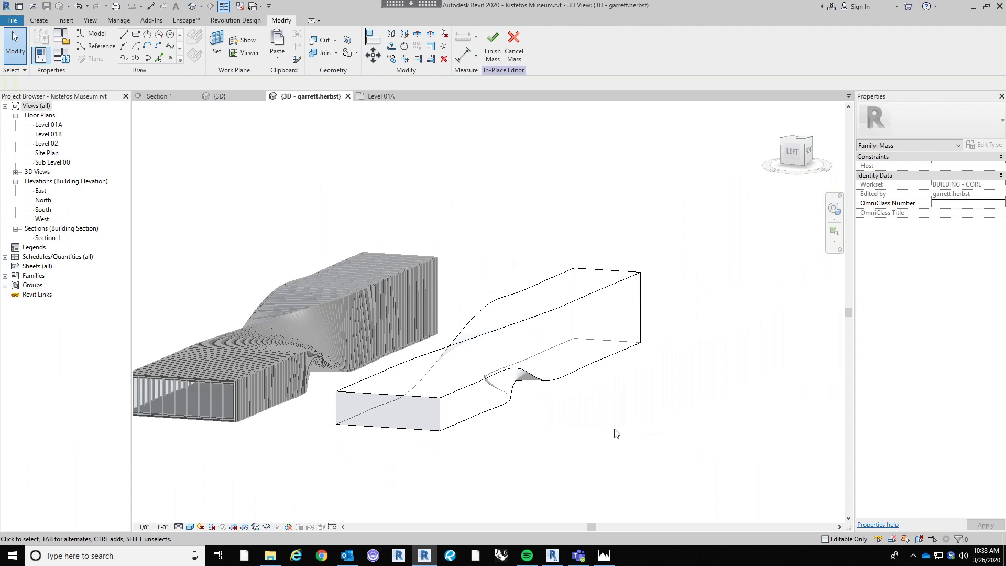
middle_click_drag(577, 300, 392, 459, "shift")
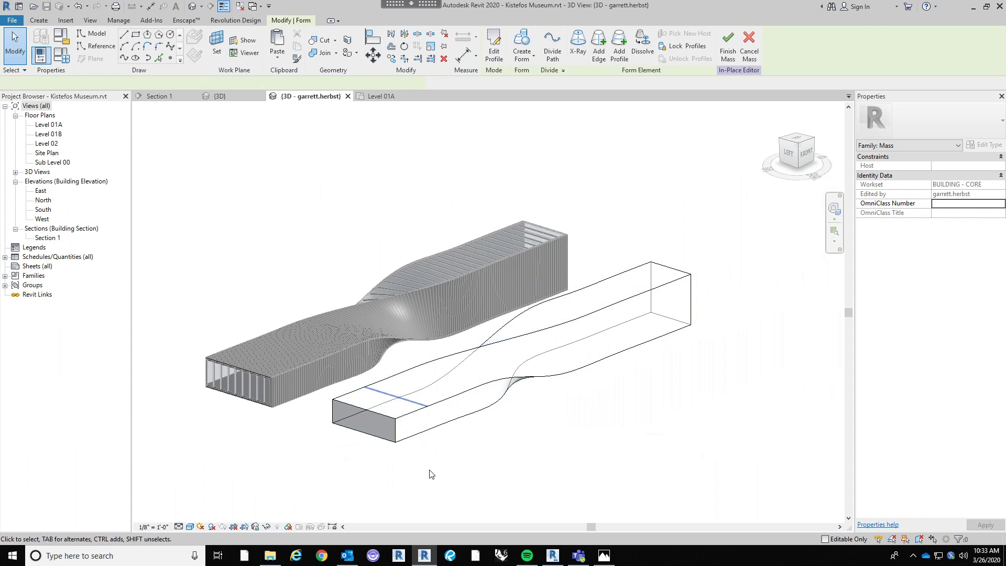
left_click(417, 437)
left_click(453, 437)
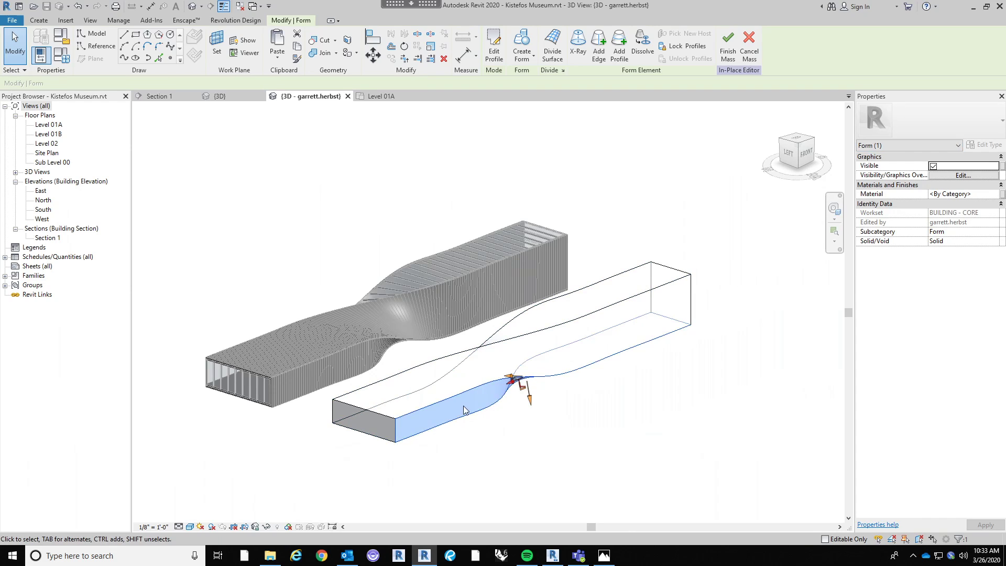
middle_click_drag(461, 371, 472, 419, "shift")
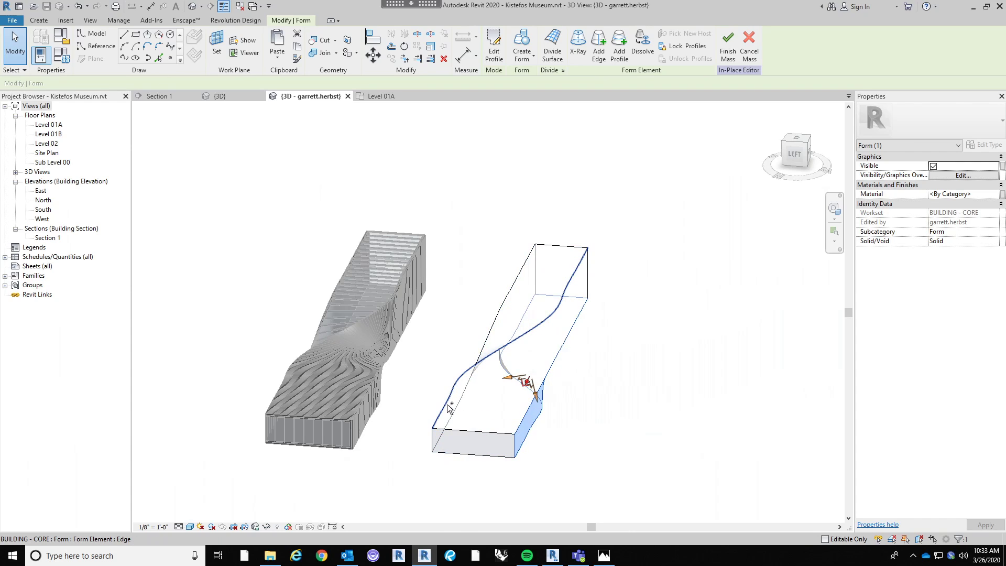
left_click(447, 405, "ctrl")
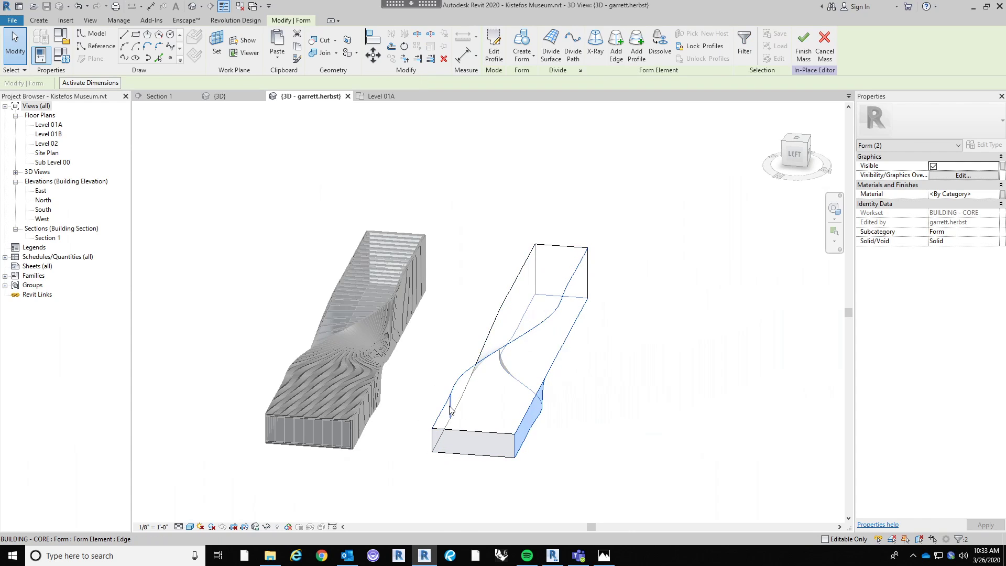
left_click(454, 337)
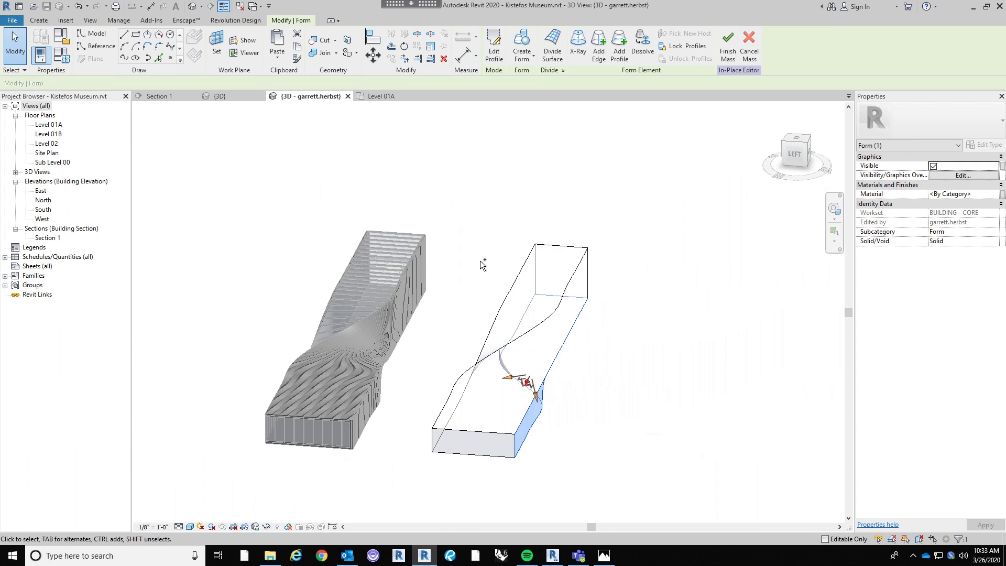
left_click(454, 394, "ctrl")
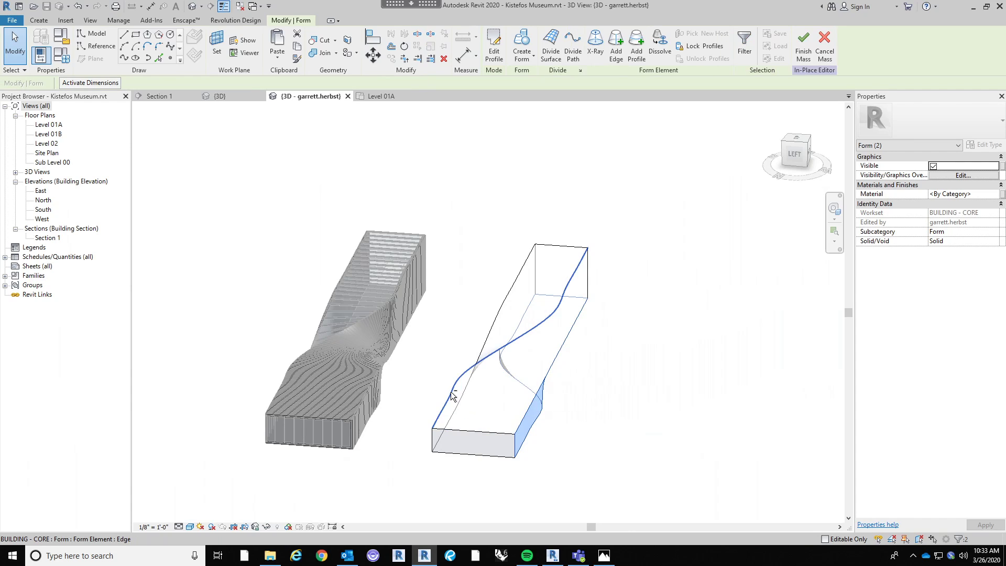
left_click(451, 393)
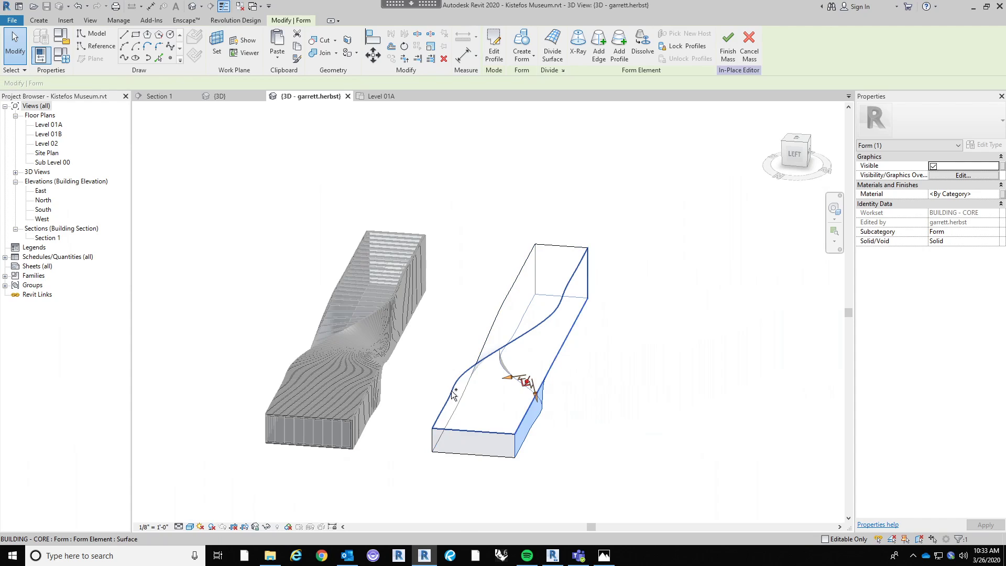
left_click(488, 334, "ctrl")
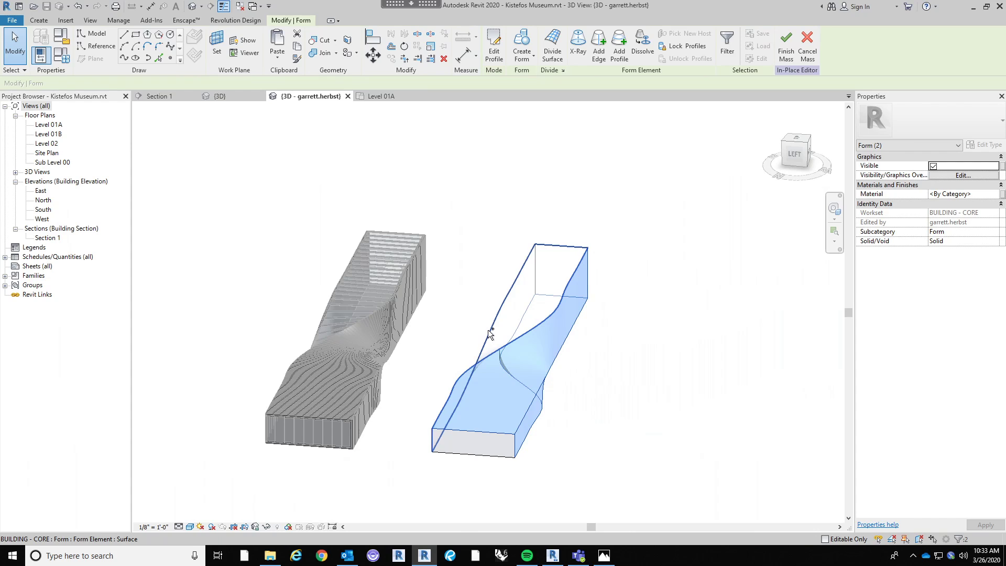
left_click(488, 334, "ctrl")
middle_click_drag(473, 330, 803, 378, "shift")
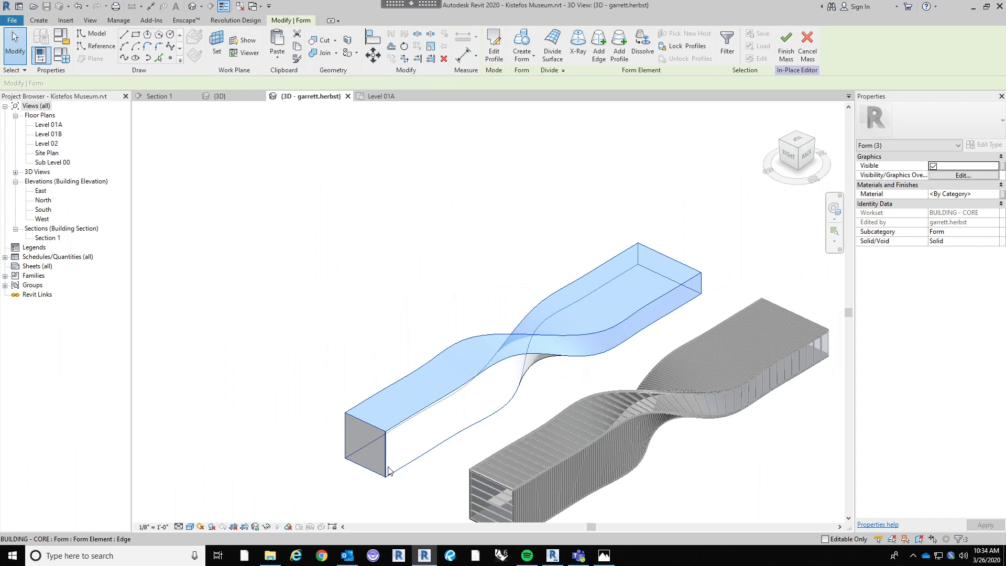
key("Tab")
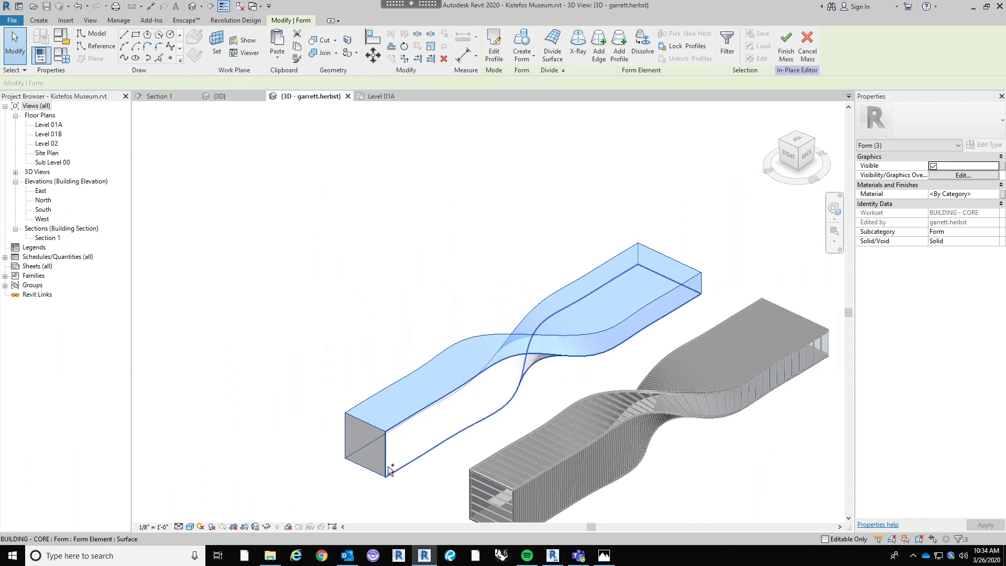
left_click(388, 470, "ctrl")
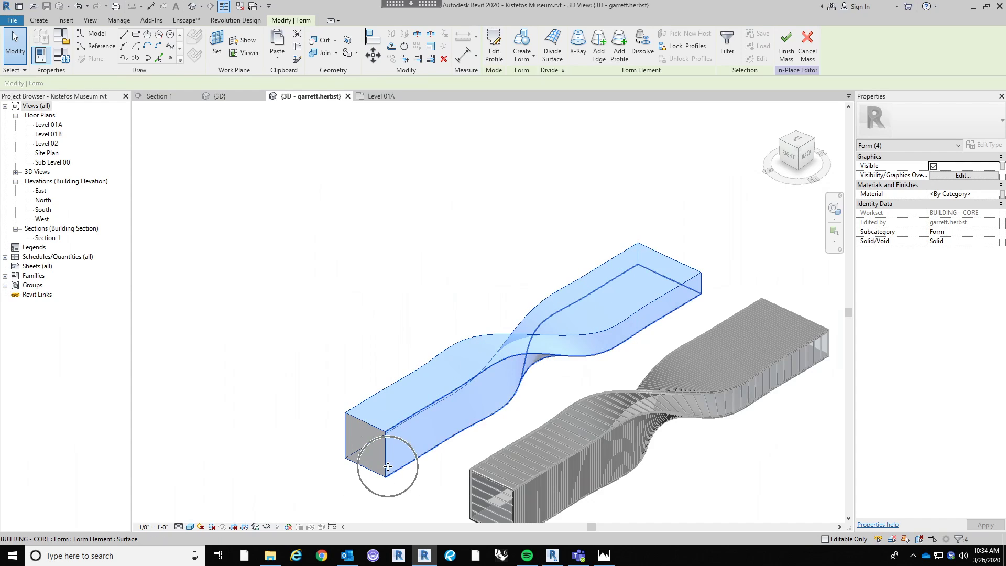
left_click(559, 59)
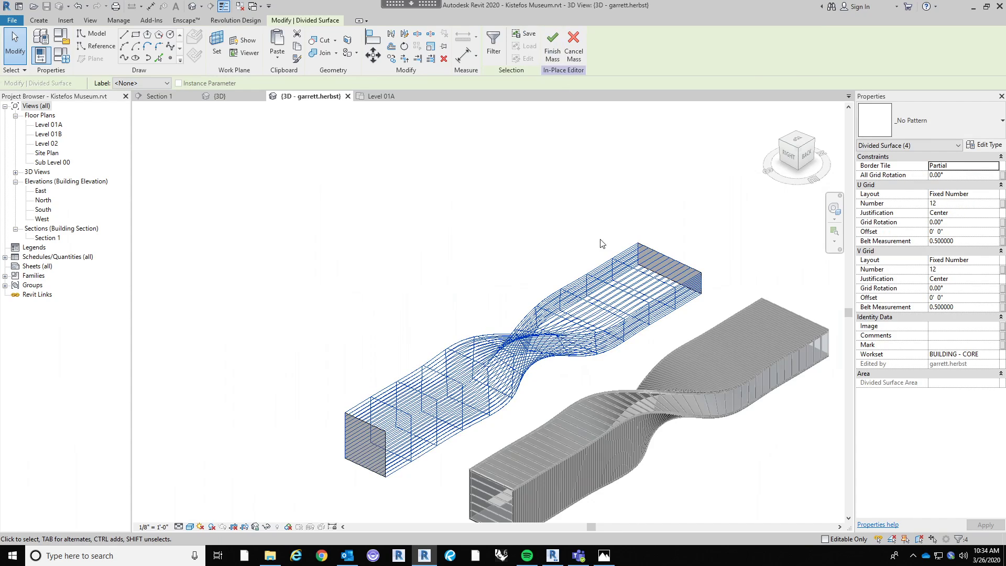
Set the V Grid number of the four divided surfaces to 1 and apply the Triangle Step (bent) pattern.
middle_click_drag(365, 279, 628, 262, "shift")
left_click(963, 269)
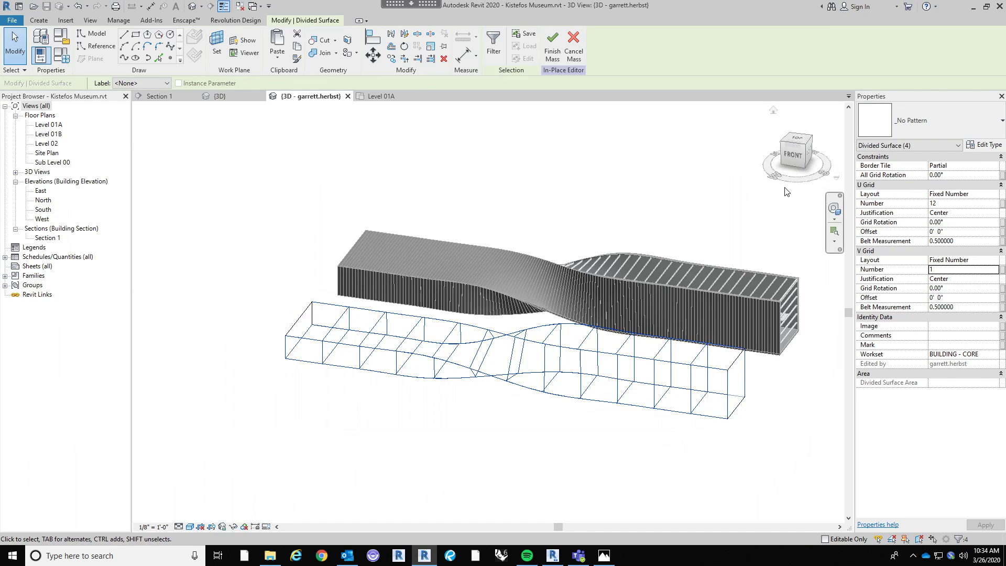
left_click(932, 122)
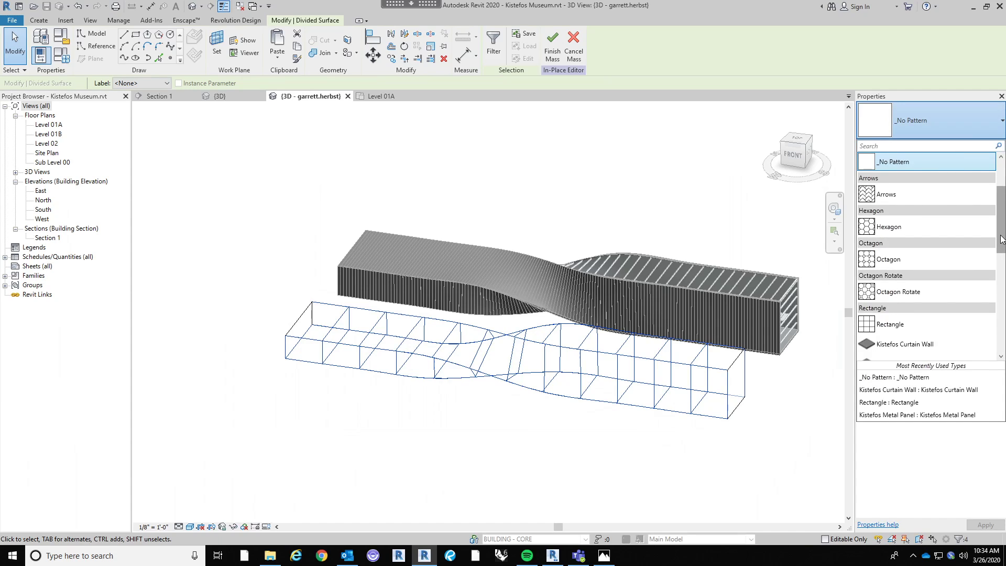
scroll(968, 355, "down", 10)
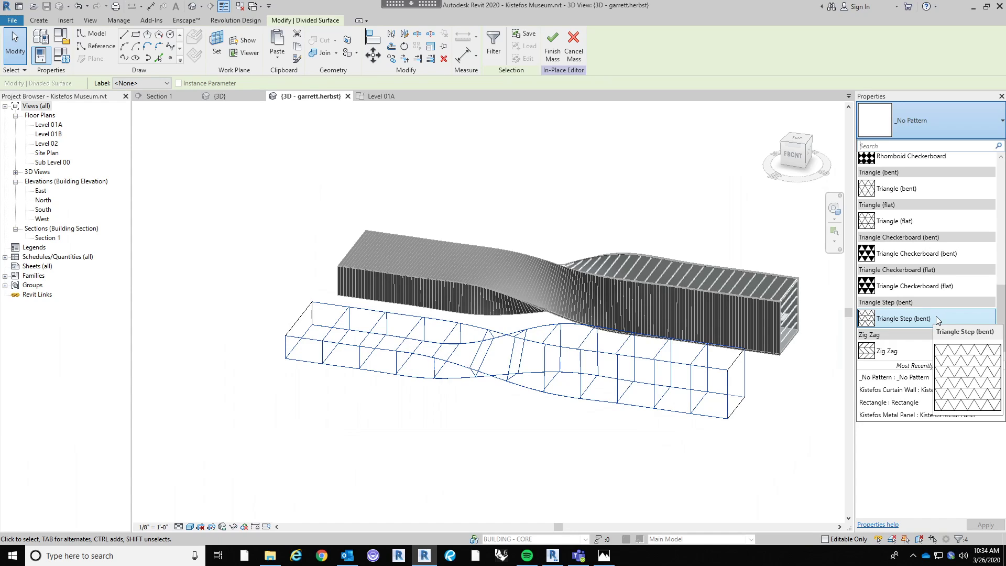
left_click(936, 316)
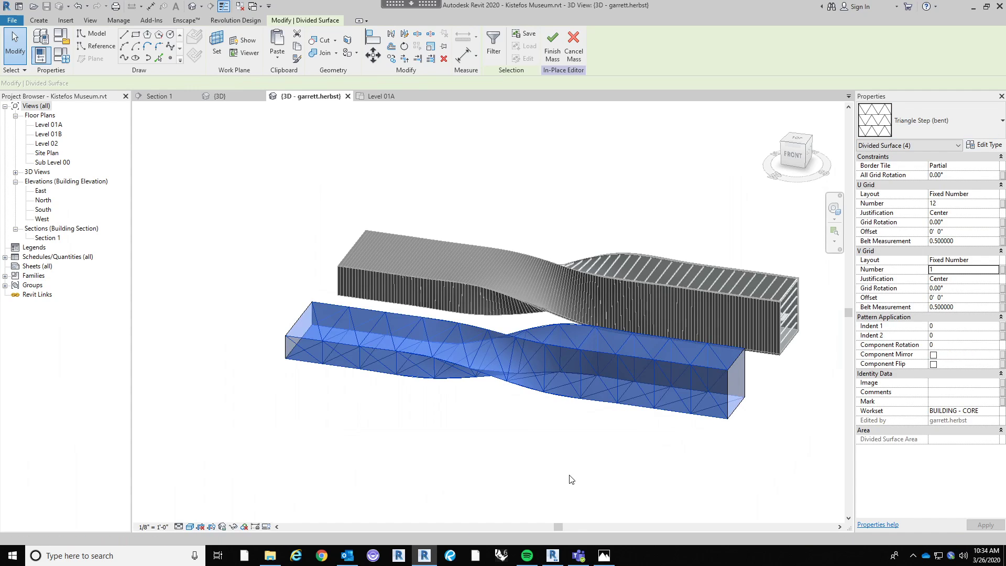
left_click(571, 477)
middle_click_drag(482, 397, 406, 512, "shift")
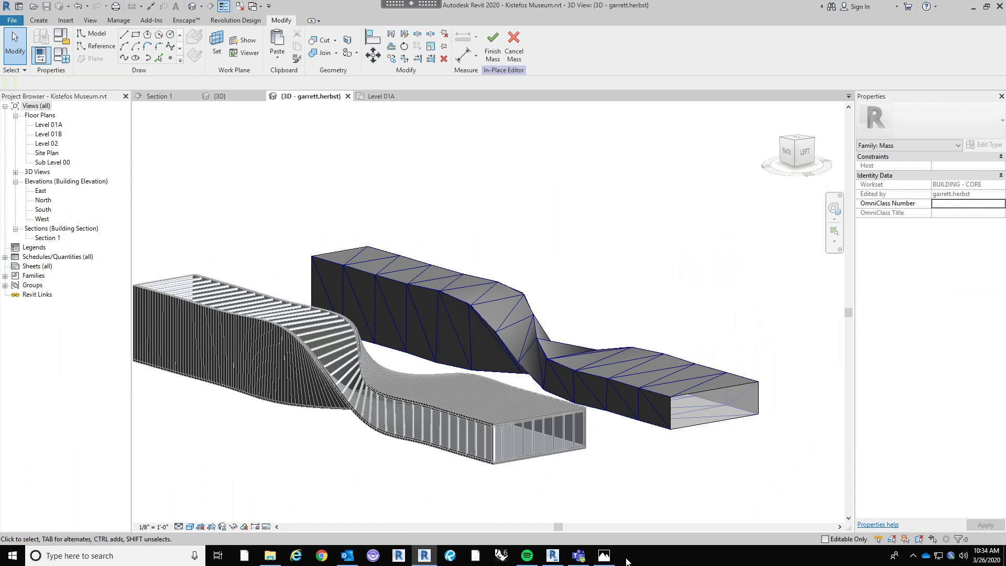
Open Kistefos-museum_1360x765.jpg from the Imagery for Class folder, examine the truss's diagonal layout, and return to the Revit model.
left_click(604, 556)
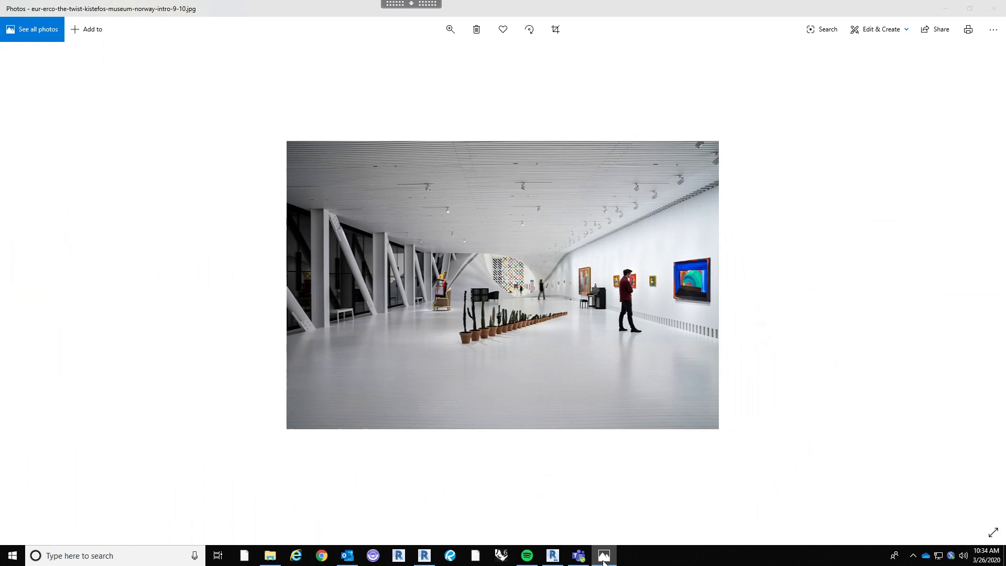
left_click(603, 559)
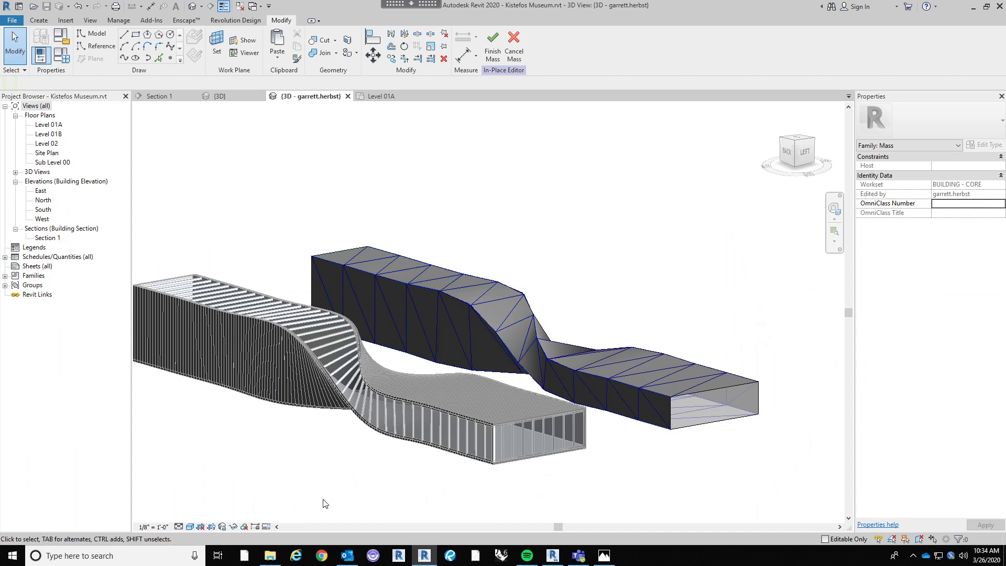
left_click(269, 556)
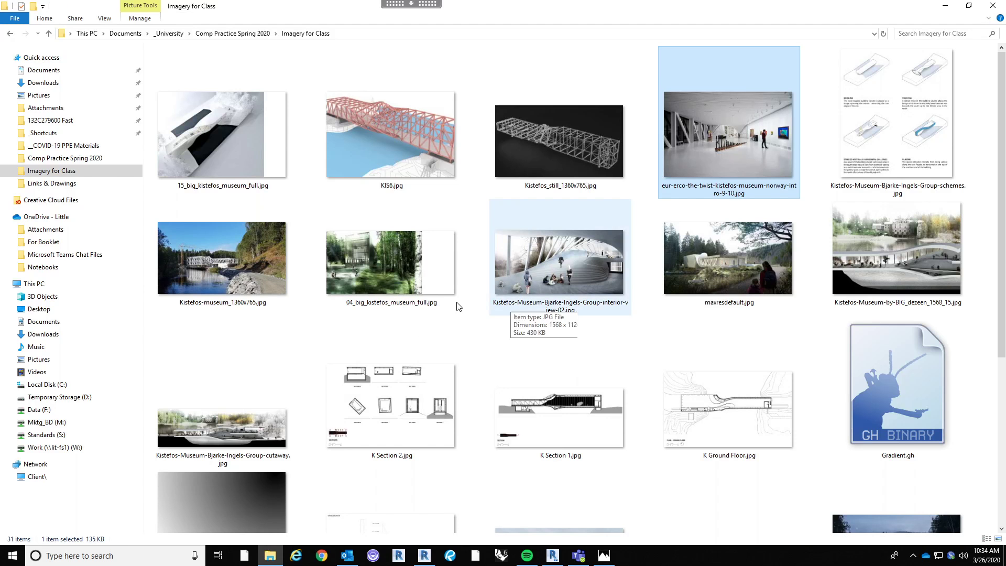
double_click(213, 266)
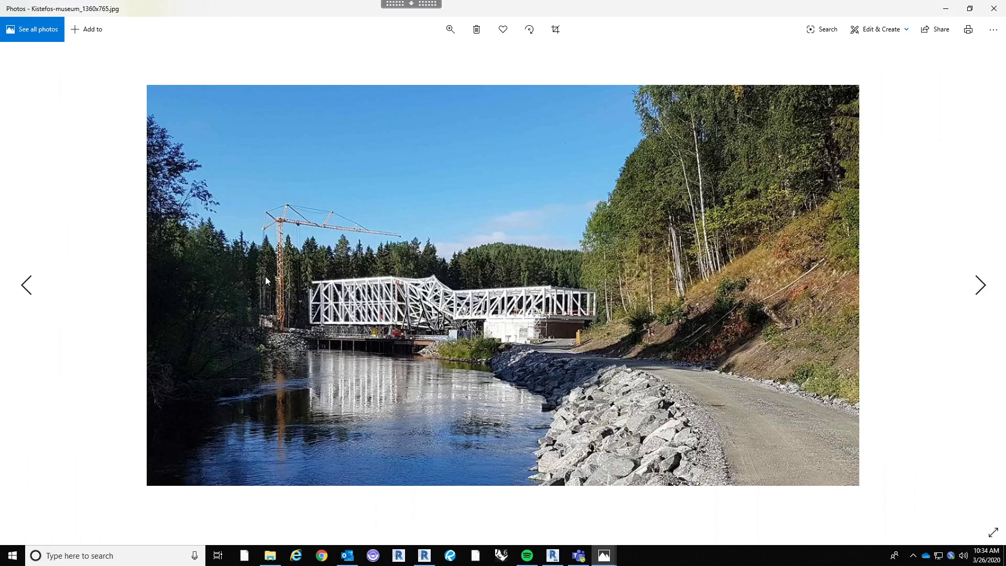
scroll(515, 318, "up", 2)
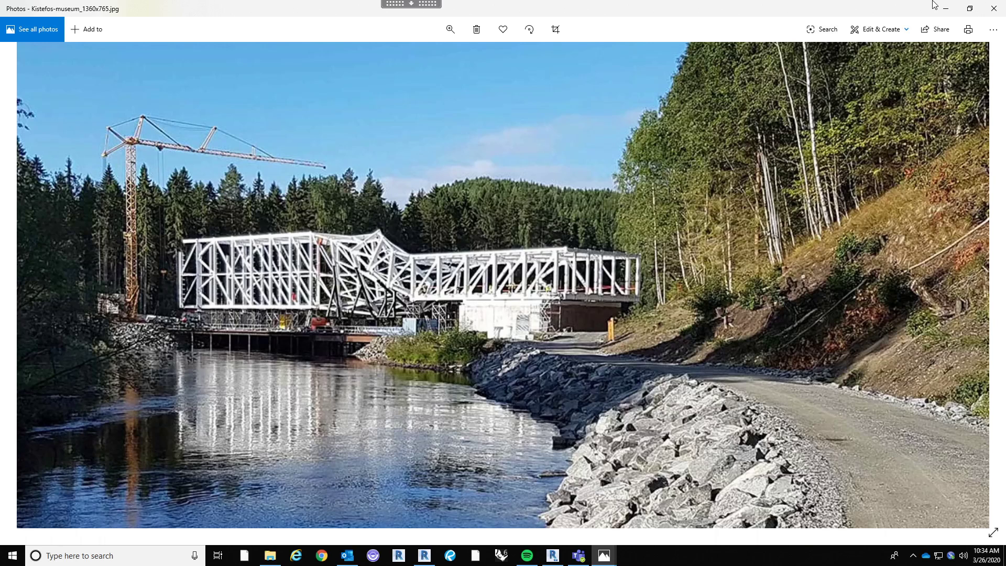
left_click(945, 9)
left_click(945, 7)
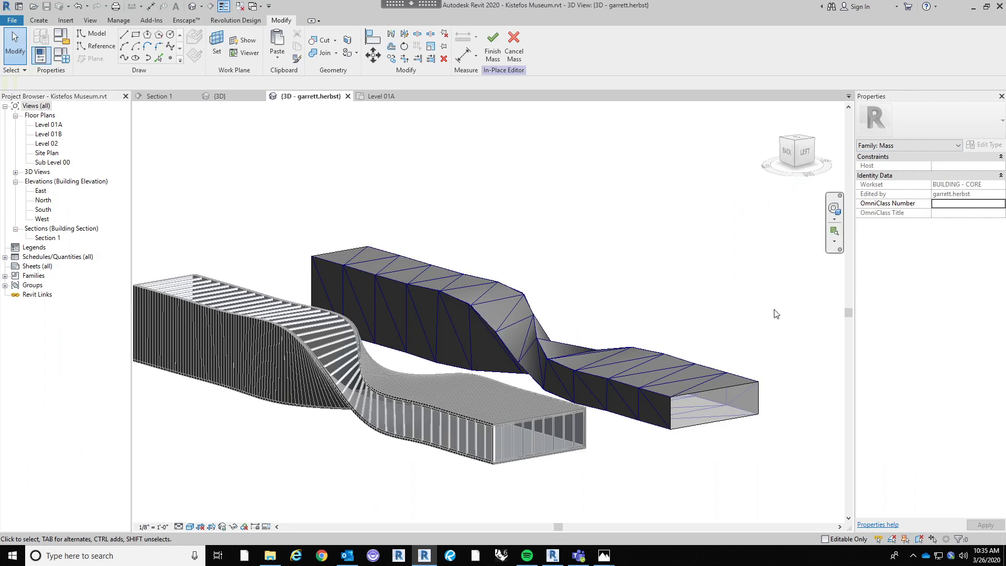
Try All Grid Rotation values of 180° and 90° on the divided back side face and reset it to 0°.
middle_click_drag(576, 333, 725, 406, "shift")
scroll(725, 407, "up", 2)
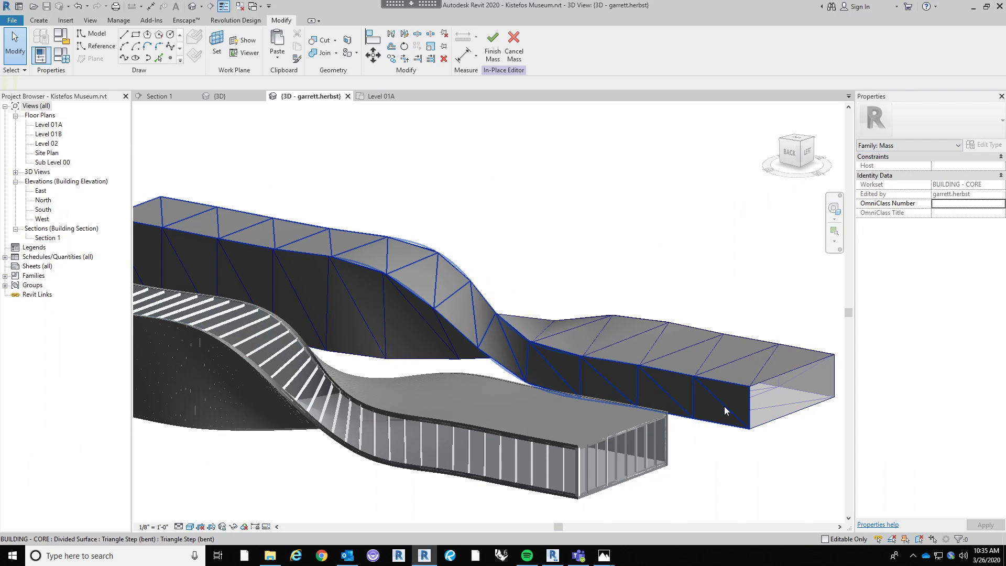
left_click(725, 414)
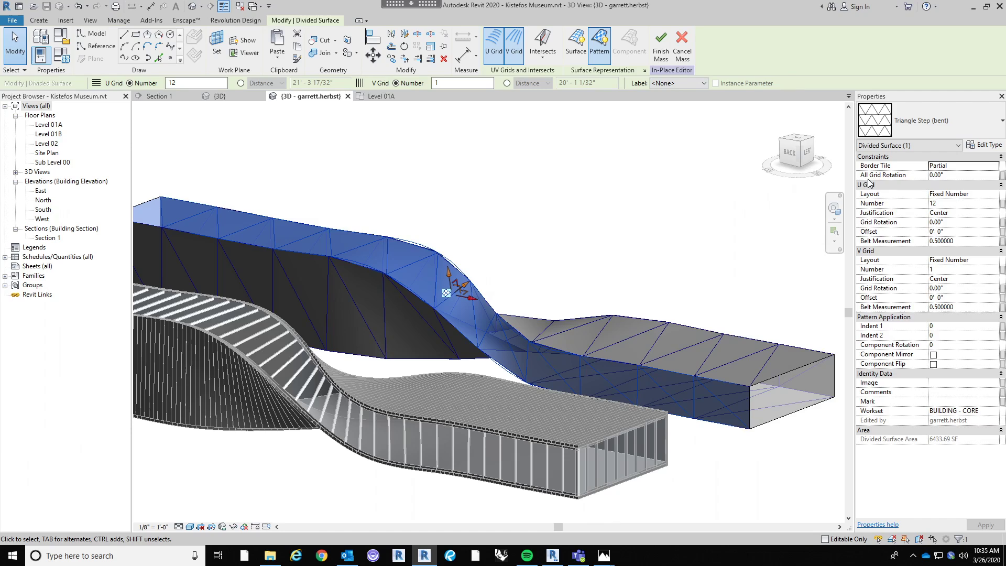
left_click(898, 176)
left_click(966, 176)
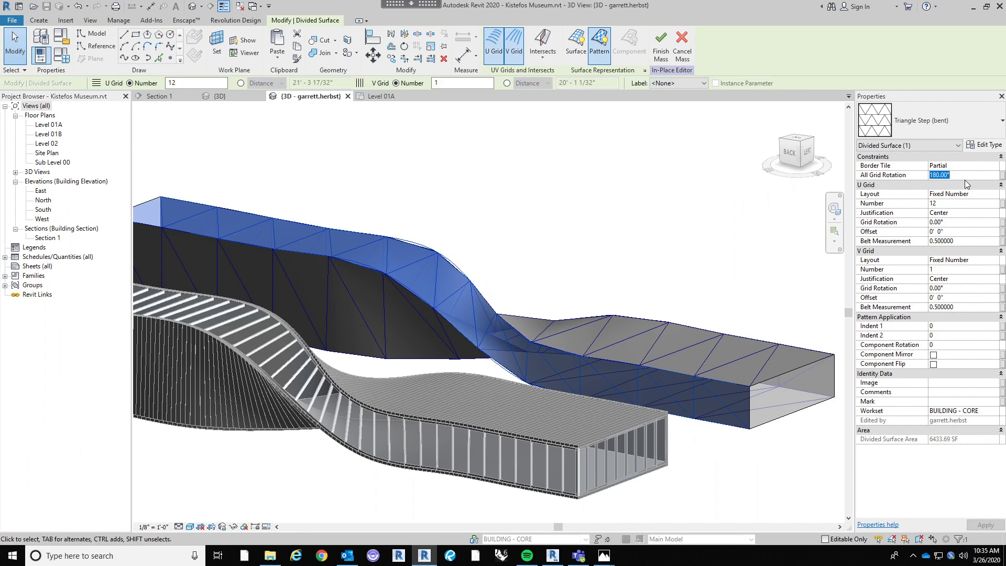
type("9")
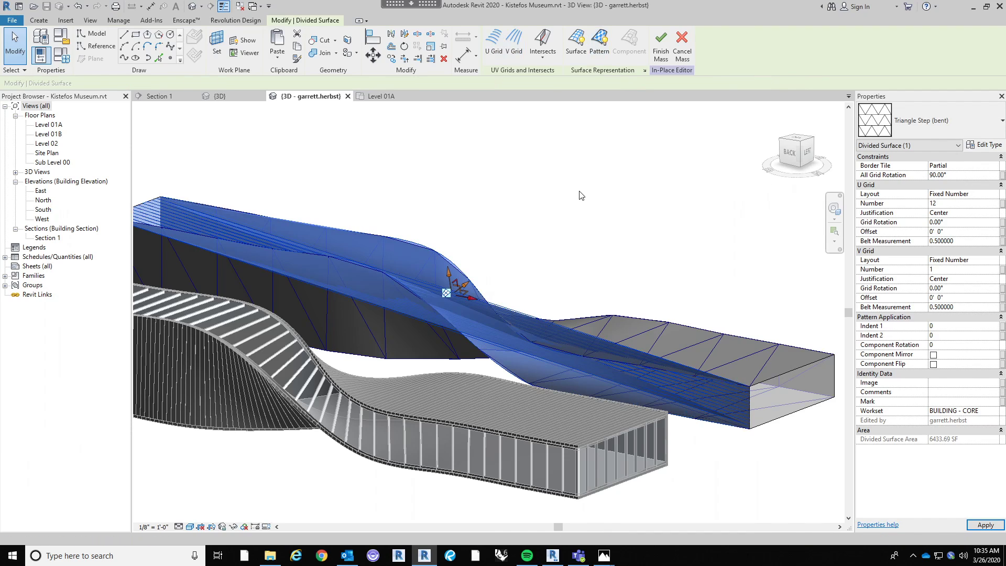
left_click(964, 175)
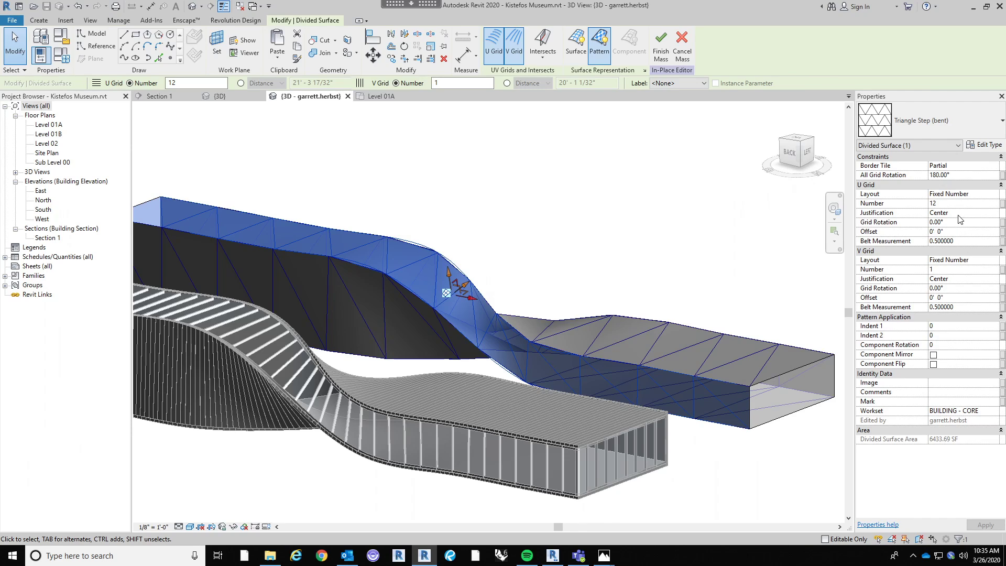
middle_click_drag(703, 342, 580, 347, "shift")
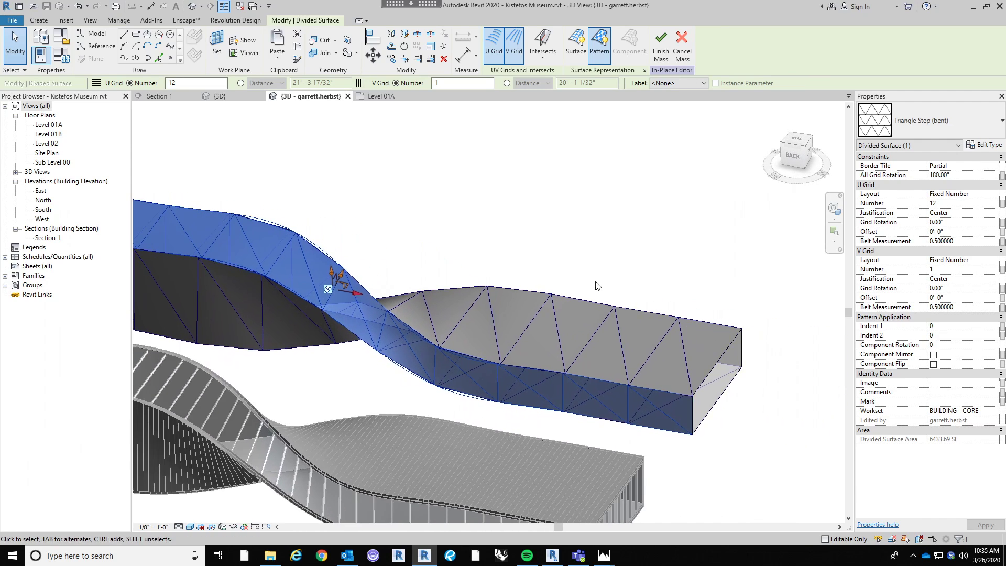
left_click(981, 176)
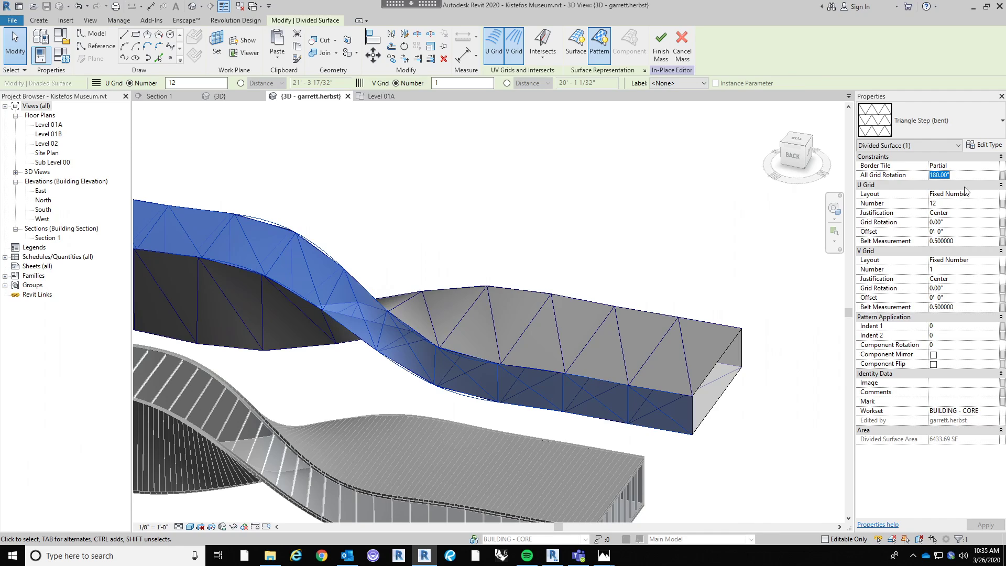
type("0")
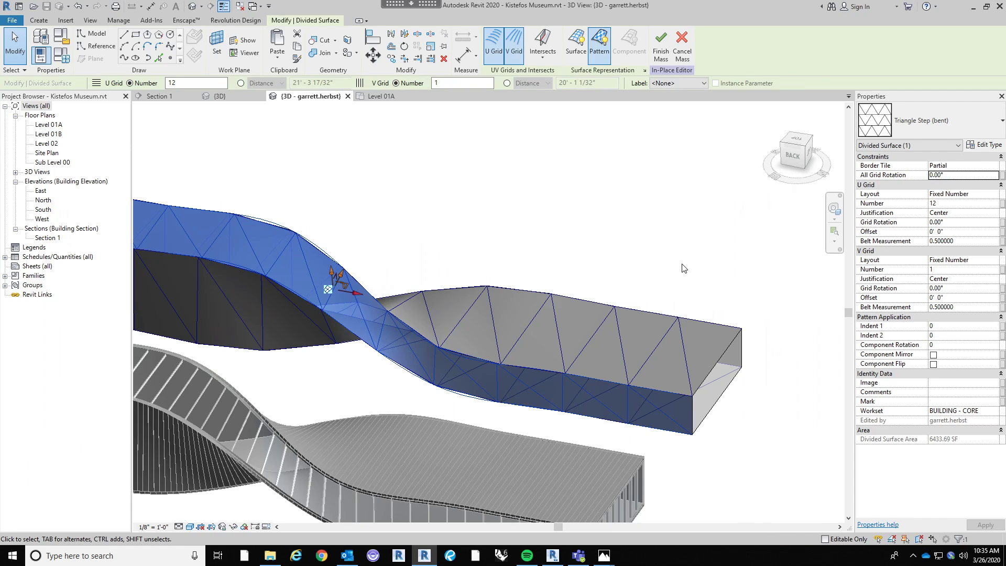
Try V Grid rotations of 180° and 45° on the same back side face and leave its selection.
left_click(957, 289)
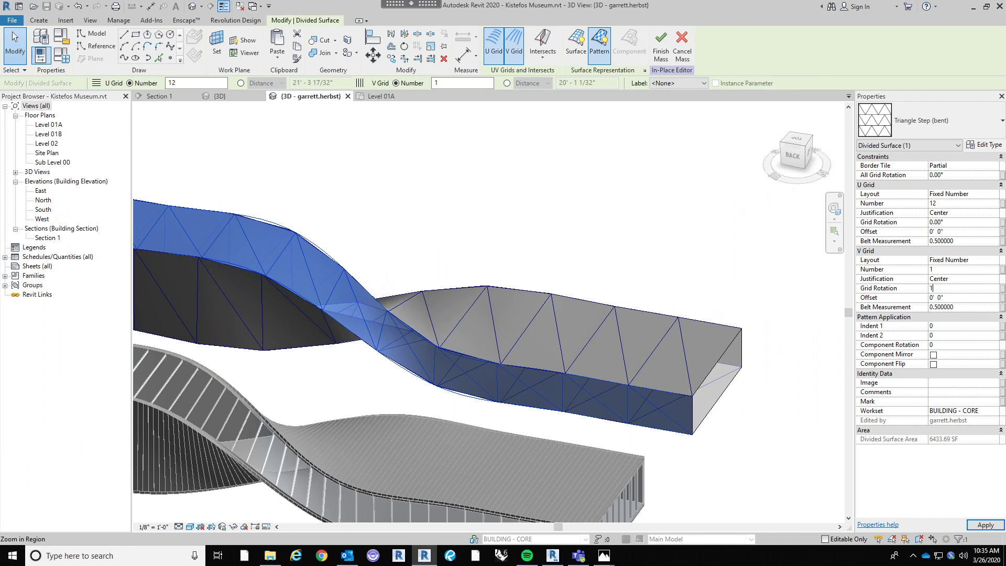
type("180")
key("Return")
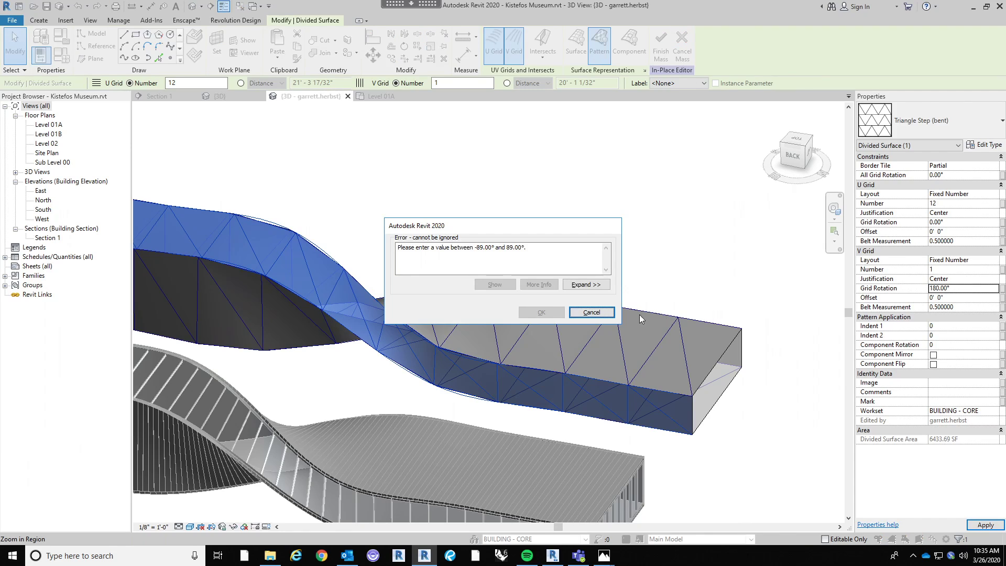
left_click(591, 312)
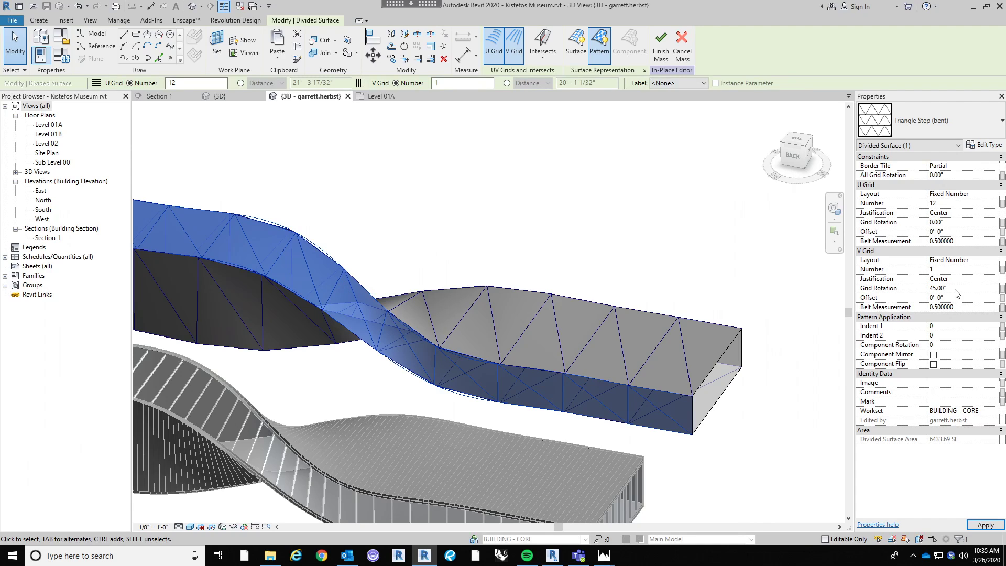
left_click(686, 237)
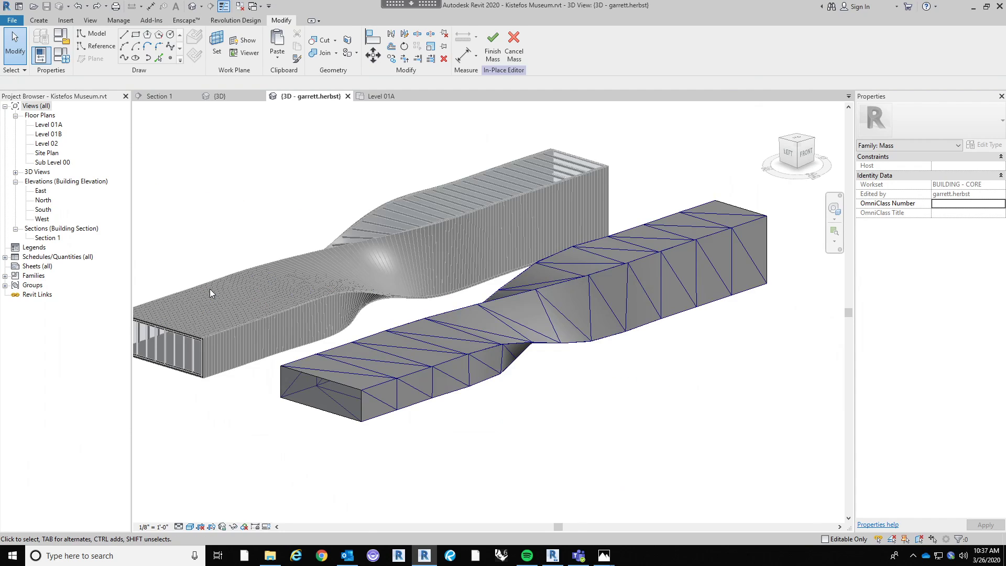
Try Component Mirror on the narrow divided face along the front side, compare the diagonals, and turn the option off again.
left_click(380, 397)
middle_click_drag(505, 423, 567, 408, "shift")
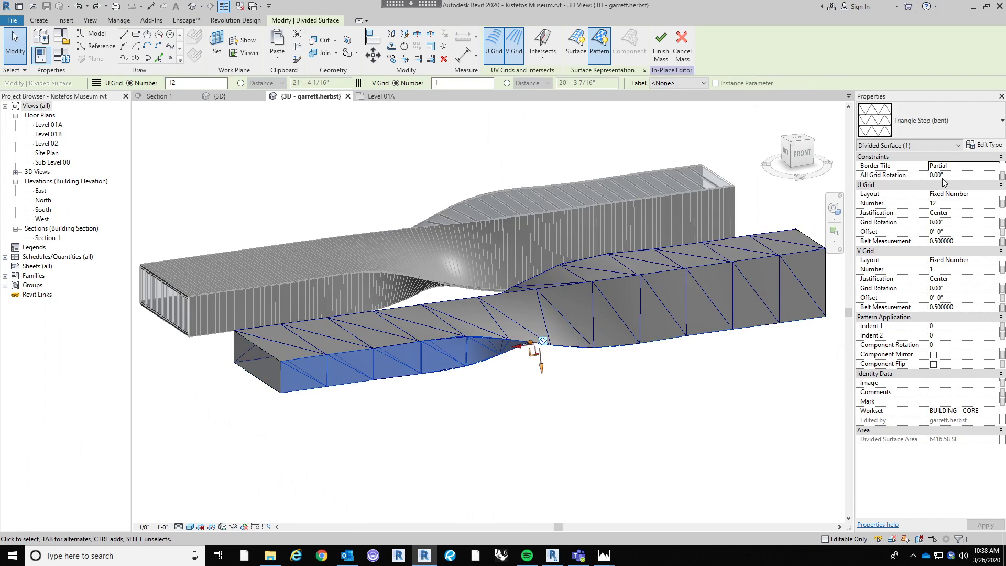
mouse_move(307, 426)
middle_mouse_down("shift")
mouse_move(424, 430)
mouse_move(314, 414)
middle_mouse_up("shift")
scroll(356, 375, "up", 3)
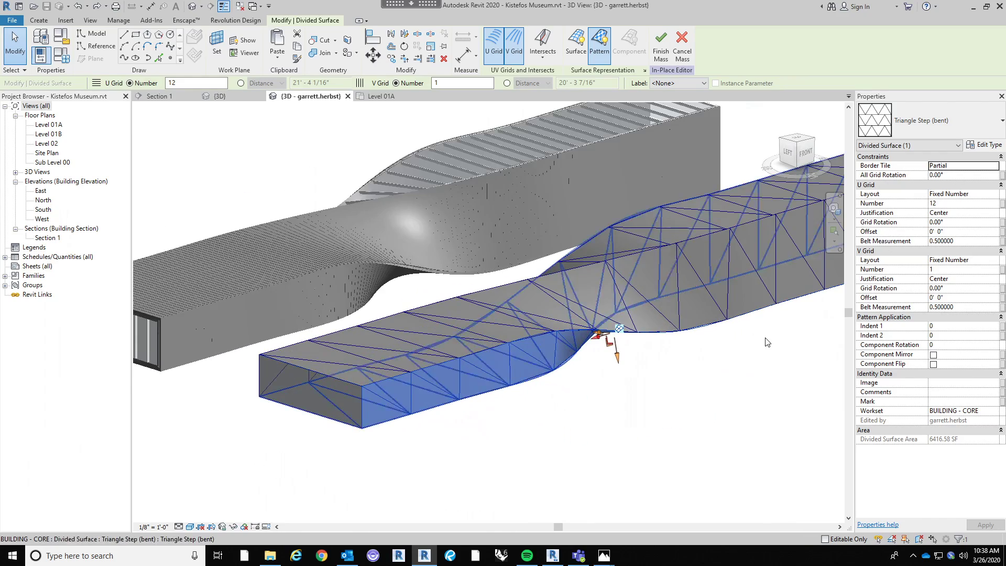
left_click(934, 355)
left_click(540, 427)
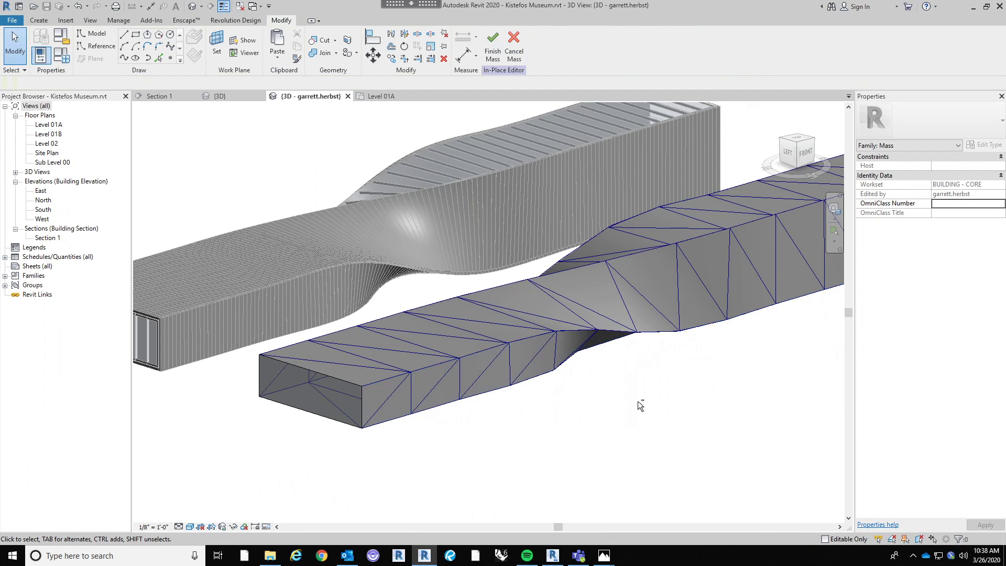
middle_click_drag(640, 404, 333, 383, "shift")
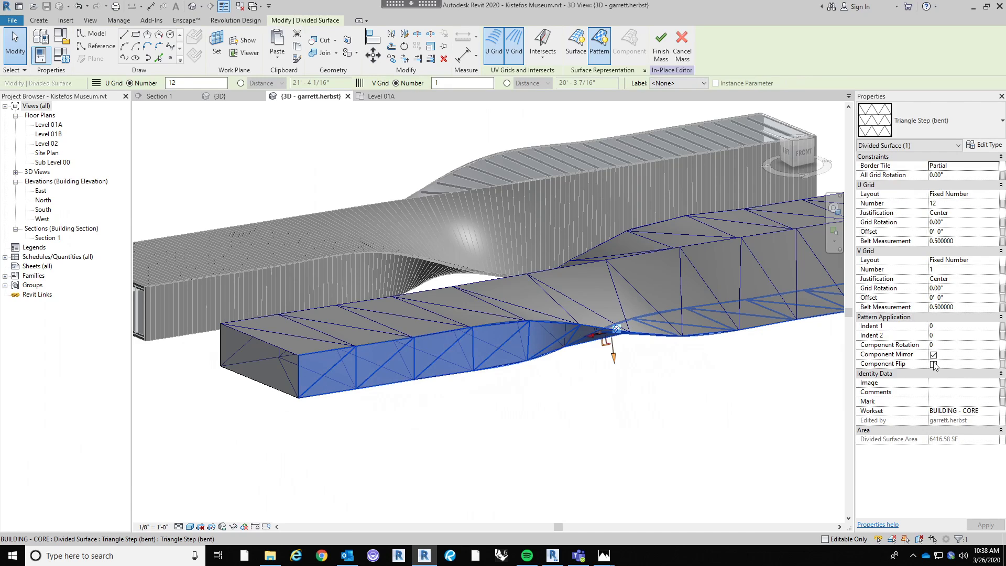
left_click(933, 355)
left_click(428, 437)
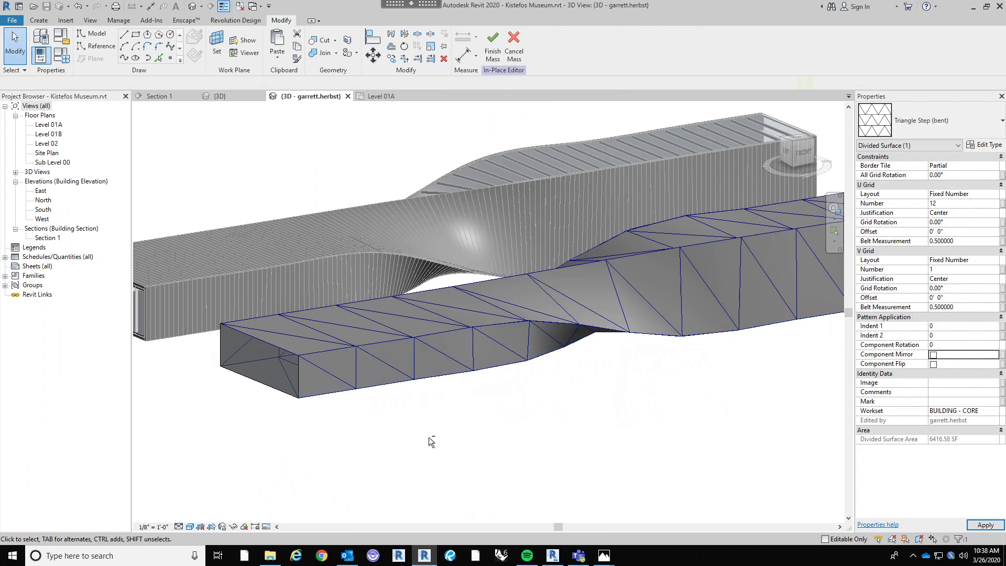
Turn on Component Mirror for the divided back side face and examine the pattern from both sides.
middle_click_drag(428, 437, 587, 390, "shift")
left_click(796, 392)
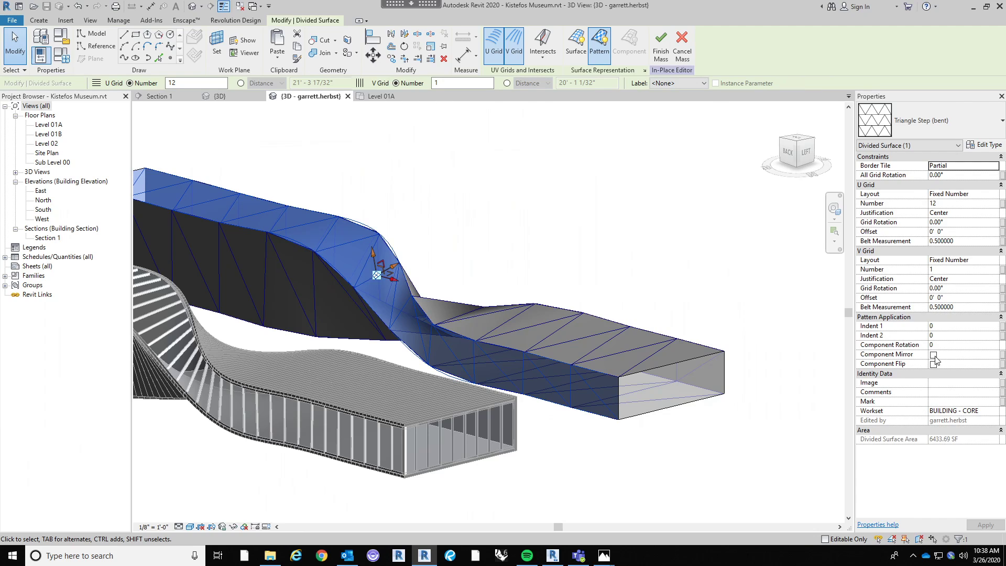
left_click(675, 433)
middle_click_drag(675, 433, 716, 463, "shift")
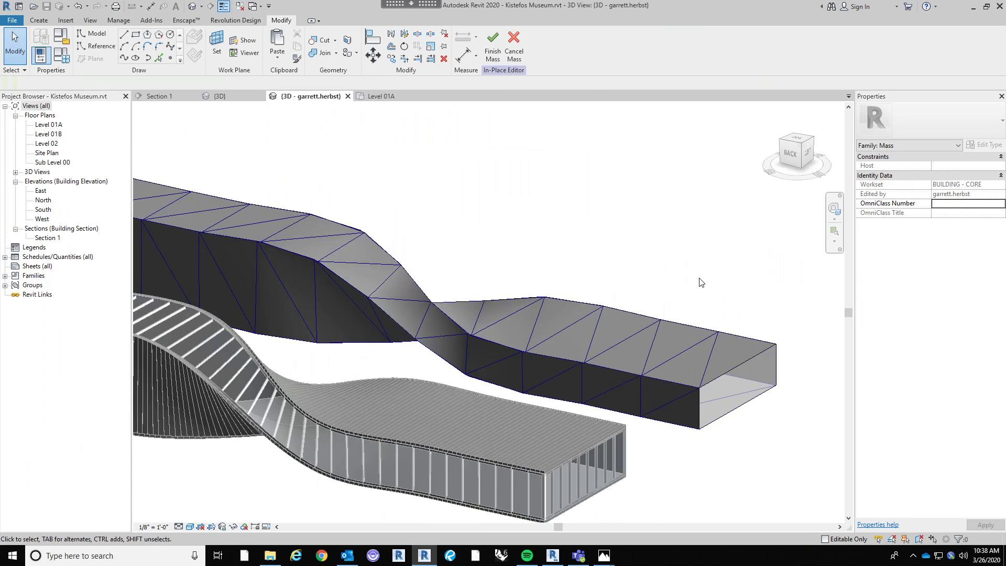
middle_click_drag(681, 316, 451, 274, "shift")
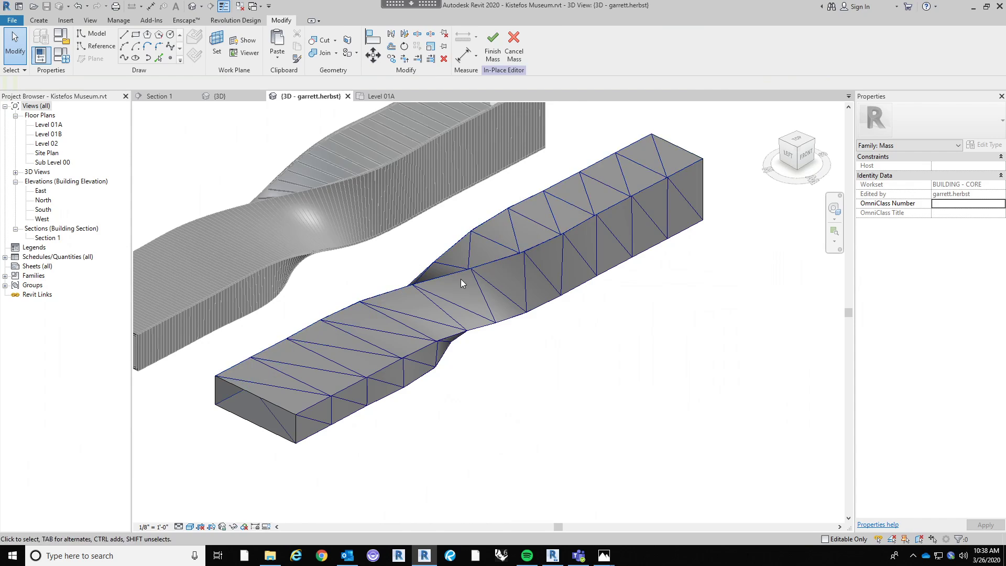
Open the Level 01B floor plan, examine the numbered grid lines along the museum, and return to the 3D view.
left_click(53, 135)
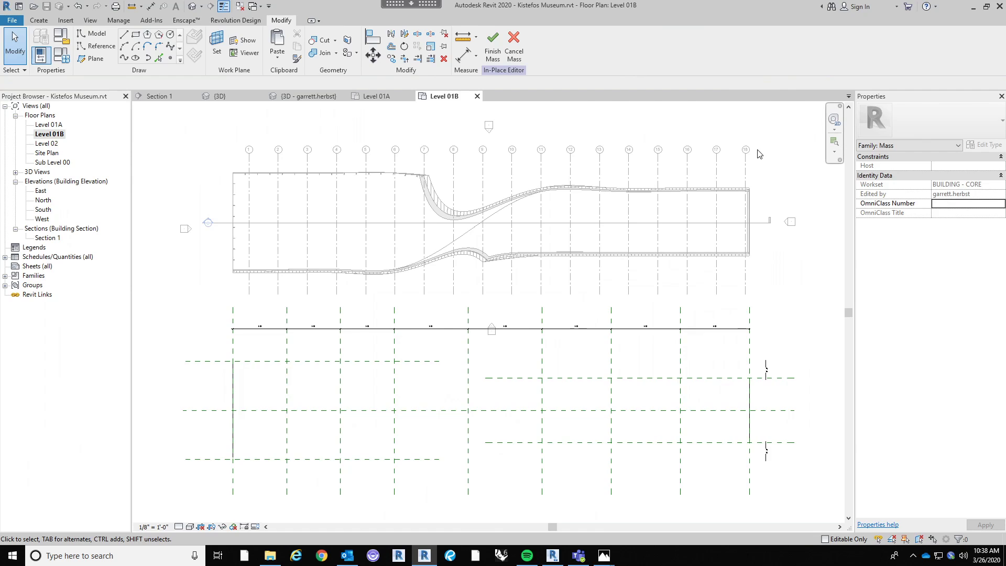
scroll(759, 153, "up", 3)
scroll(732, 175, "down", 2)
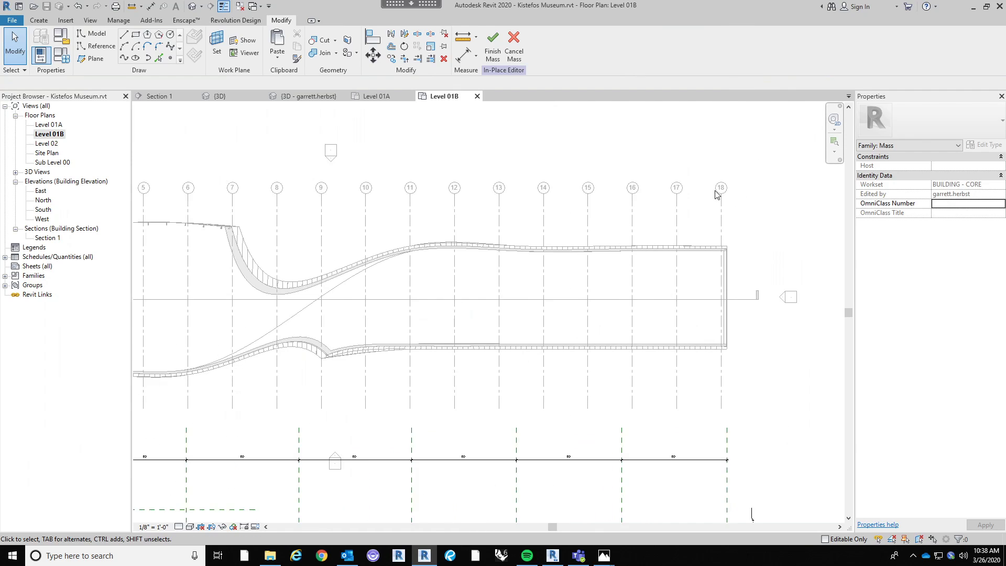
scroll(717, 195, "down", 1)
middle_click_drag(613, 224, 746, 247)
scroll(602, 285, "down", 1)
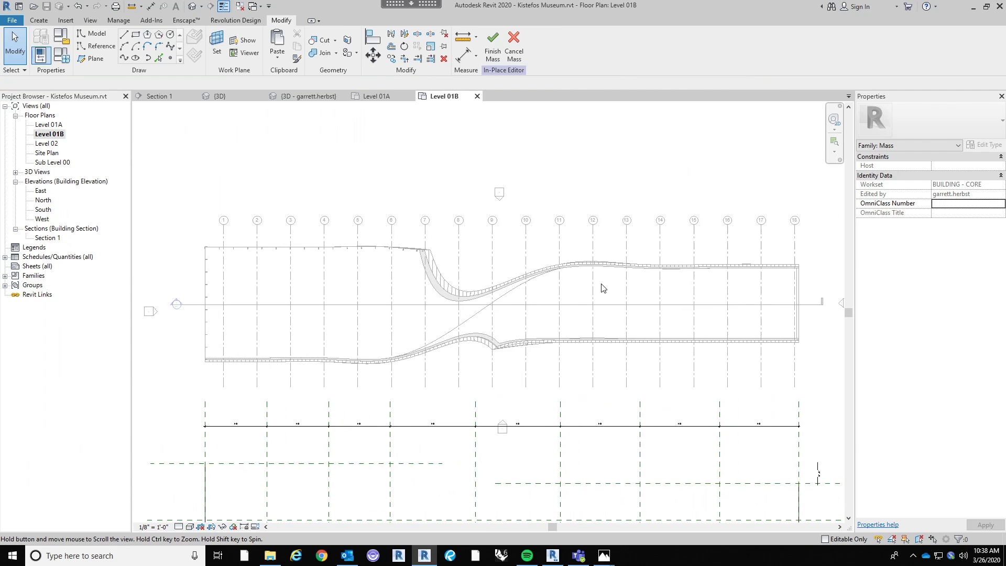
left_click(193, 7)
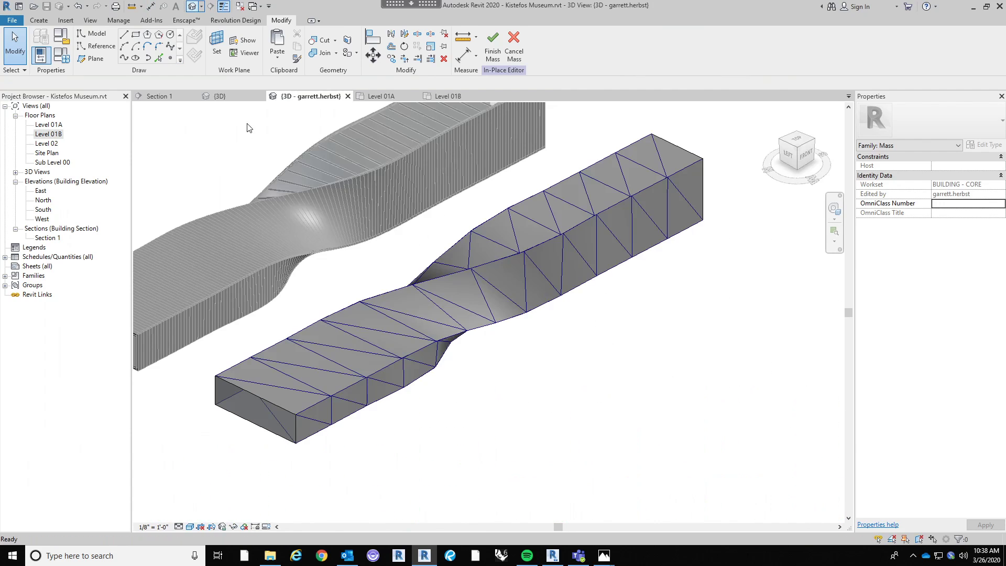
Select all four divided surfaces and set their U Grid number to 18 and All Grid Rotation to 0°.
left_click(386, 332)
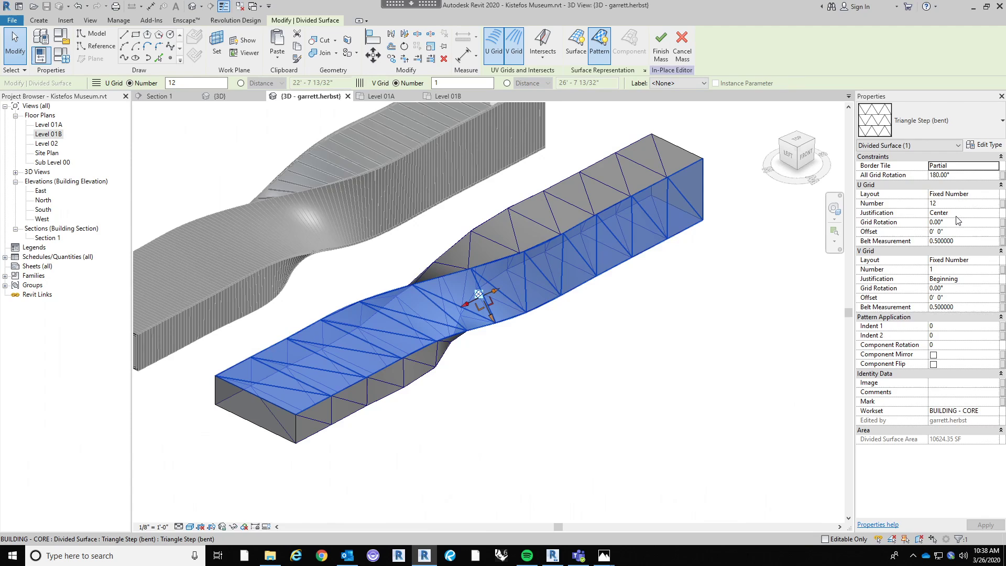
left_click(400, 370, "ctrl")
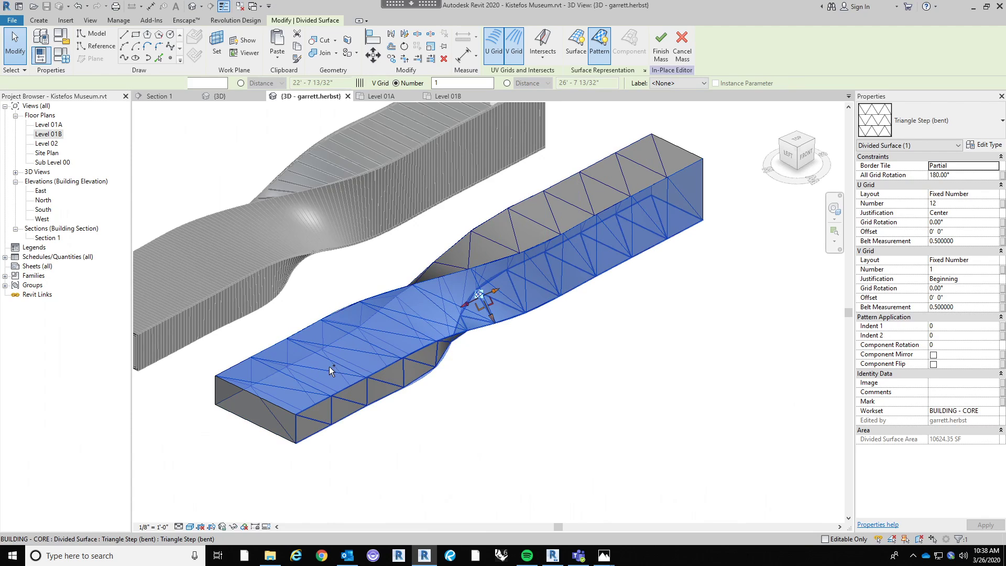
left_click(253, 370, "ctrl")
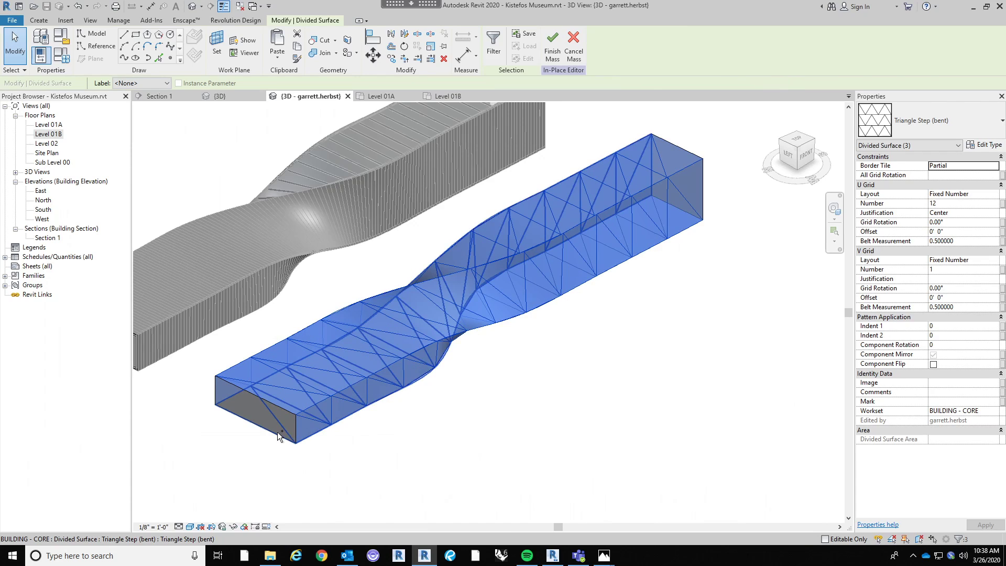
left_click(278, 436, "ctrl")
left_click(962, 205)
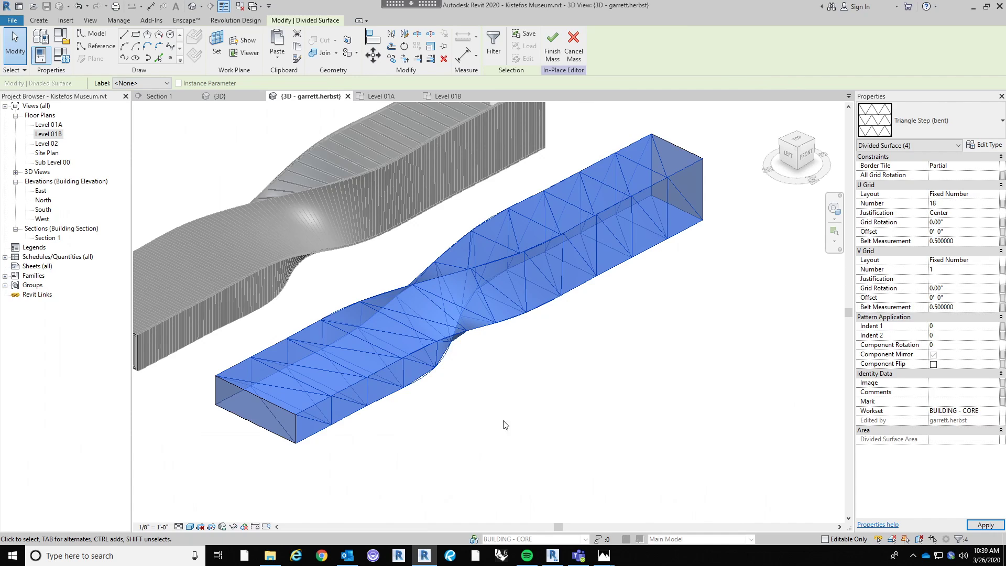
left_click(962, 176)
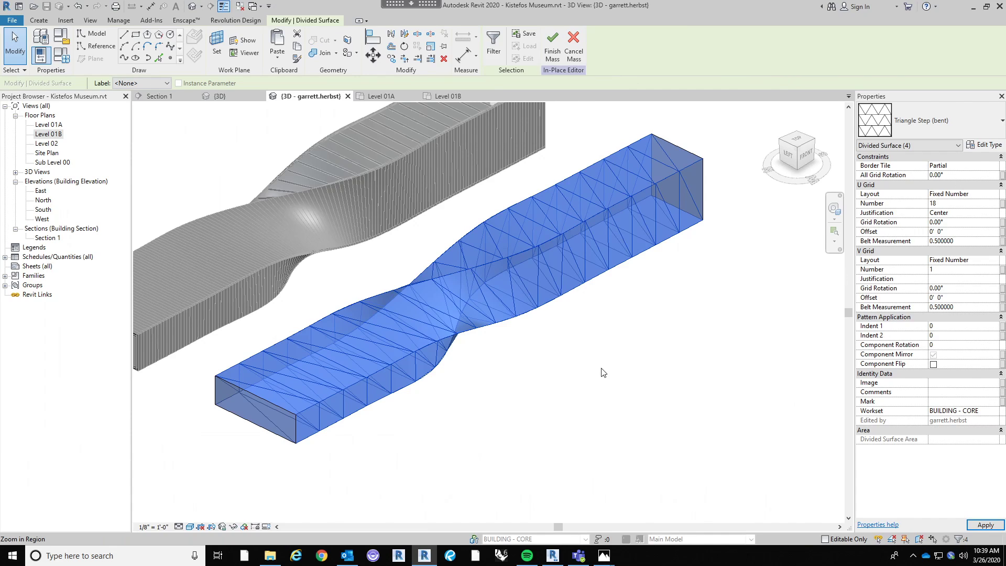
Move the volume's end face on the low, wide end 1' inward along its length in the top view.
left_click(577, 384)
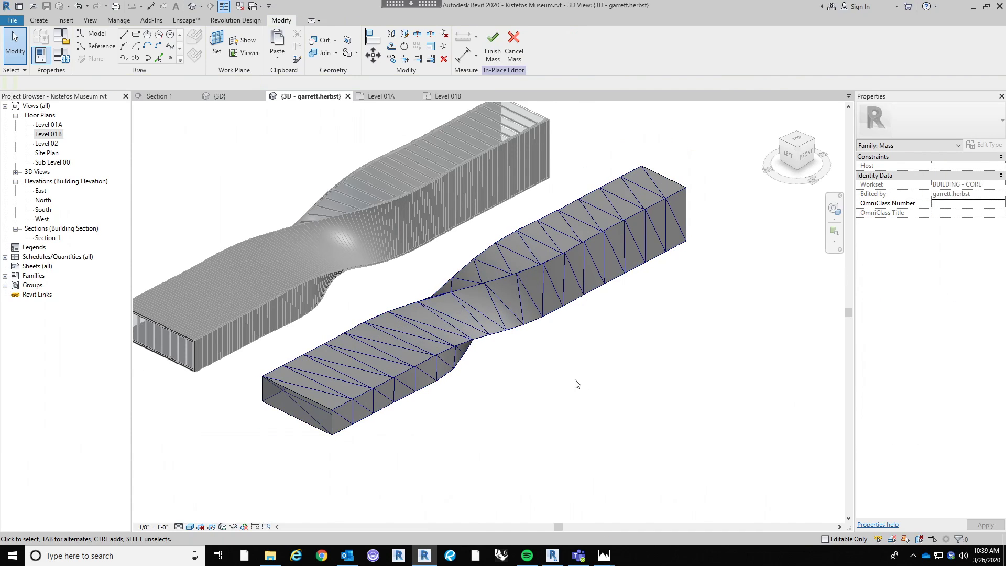
middle_click_drag(518, 403, 711, 423, "shift")
scroll(692, 392, "up", 4)
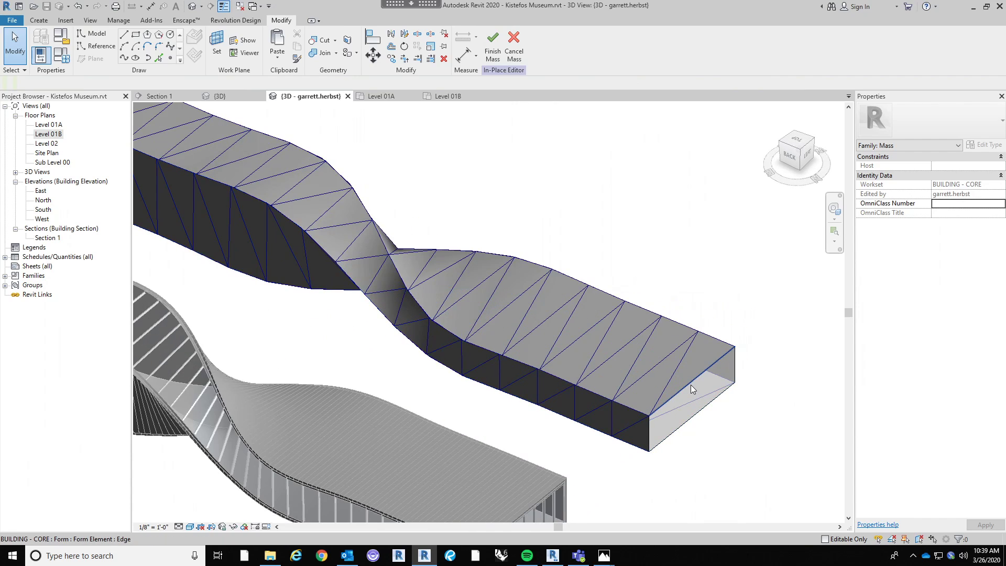
left_click(690, 385)
middle_click_drag(760, 419, 720, 409)
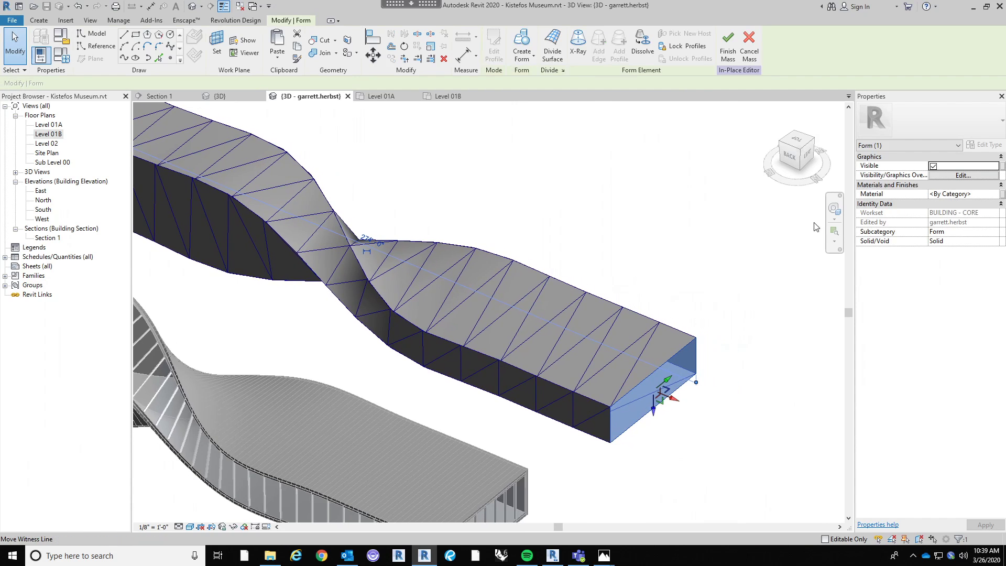
left_click(801, 143)
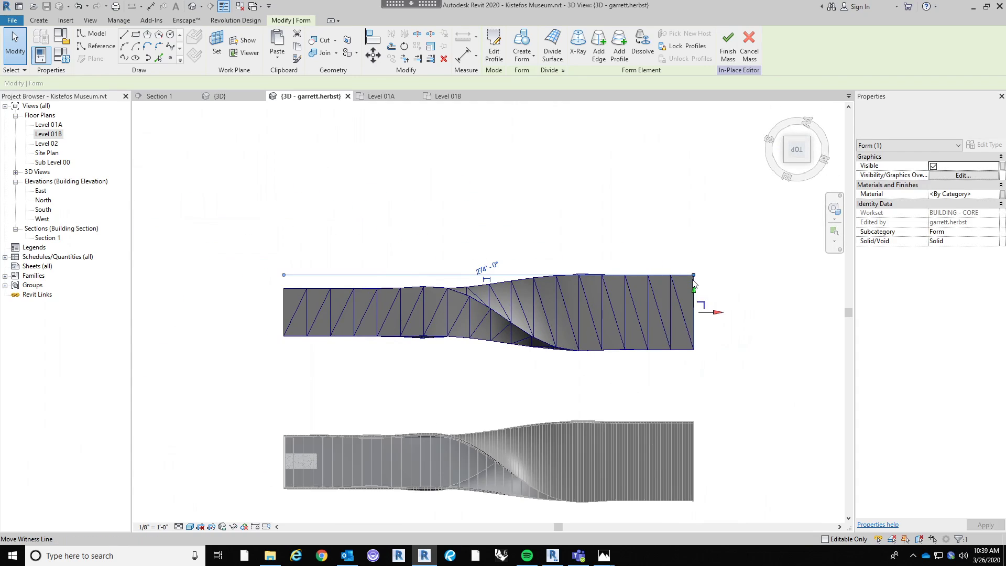
left_click(374, 57)
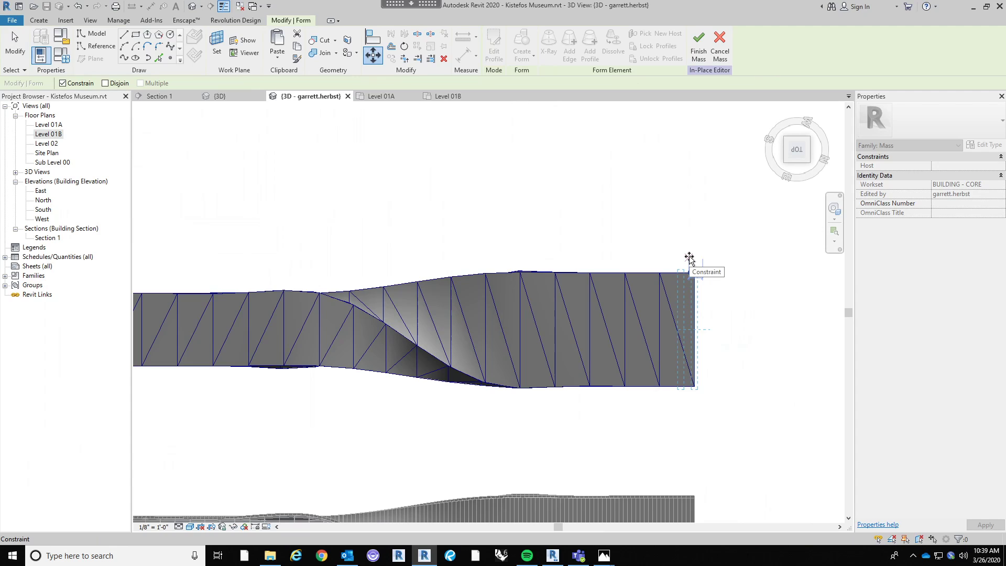
left_click(689, 258)
type("1")
key("Return")
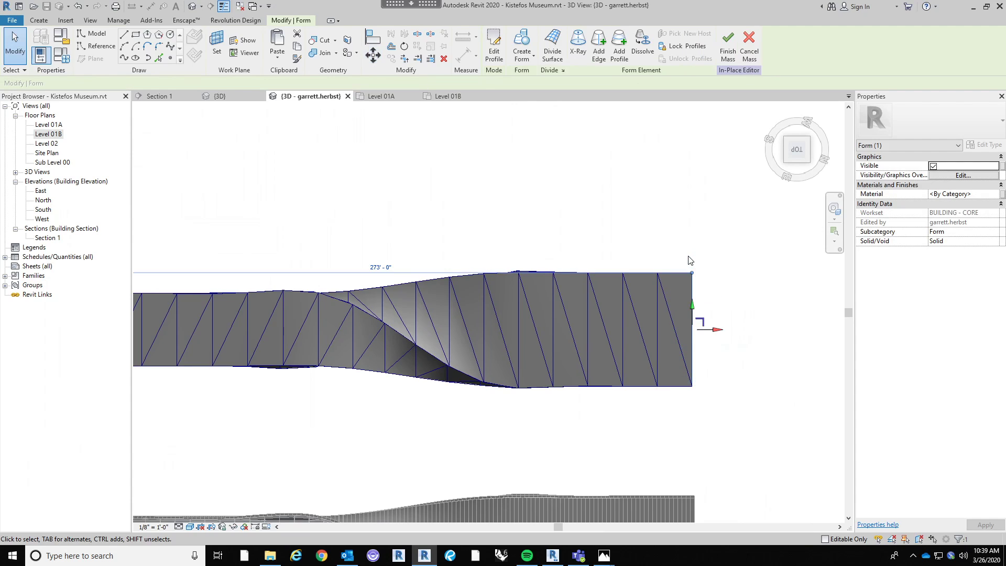
Compare the shortened low end of the volume with the matching end of the original museum.
scroll(727, 261, "down", 2)
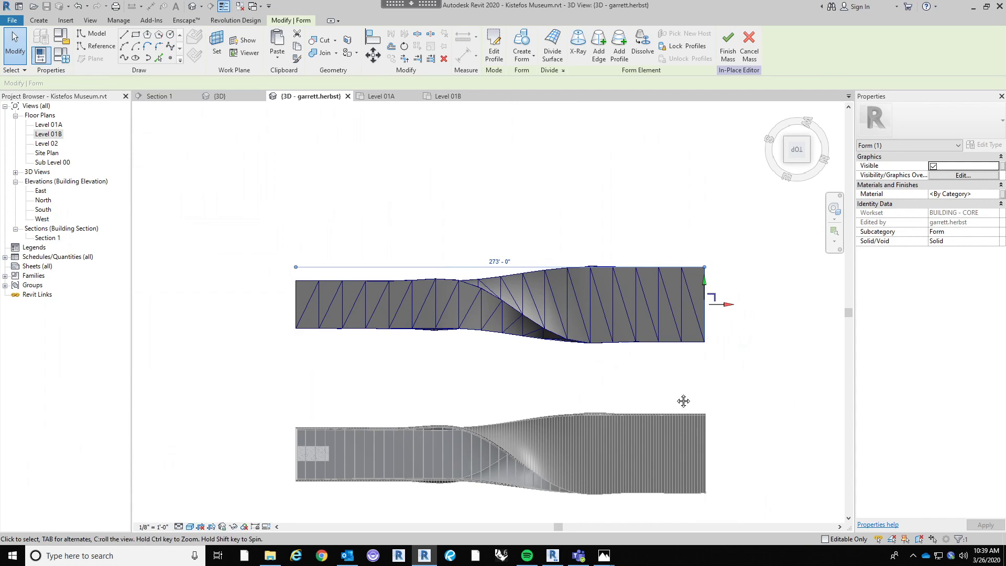
key("z")
key("f")
middle_click_drag(667, 414, 602, 461, "shift")
key("Escape")
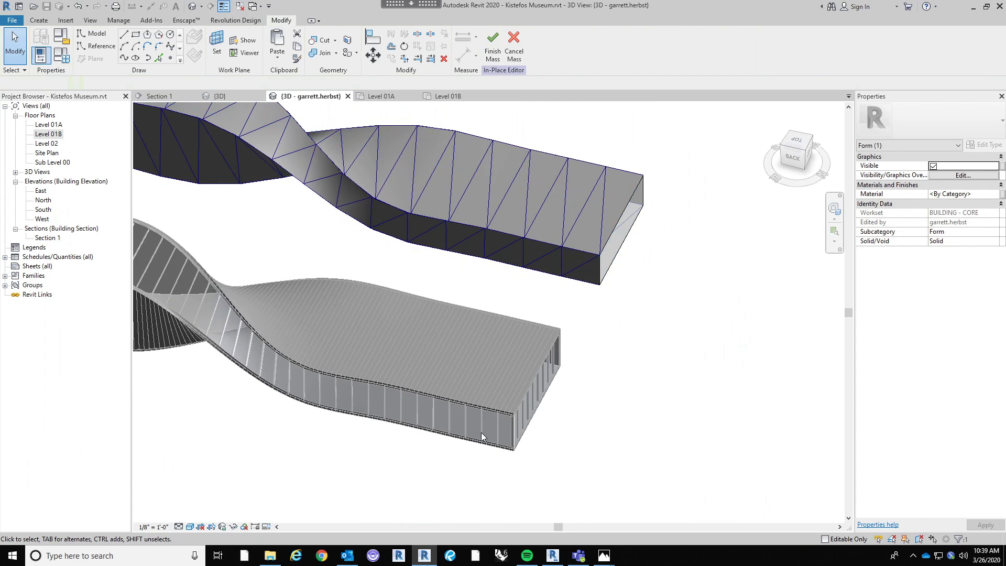
scroll(531, 394, "up", 4)
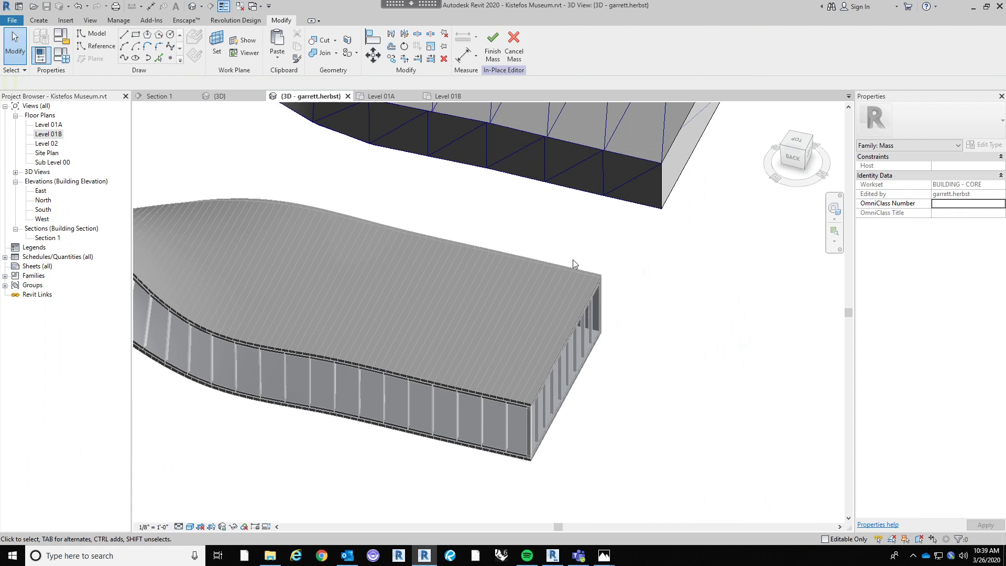
scroll(745, 313, "down", 4)
Move the end face on the opposite, tall end of the volume 1' inward along its length.
middle_click_drag(420, 359, 337, 331, "shift")
scroll(319, 300, "up", 4)
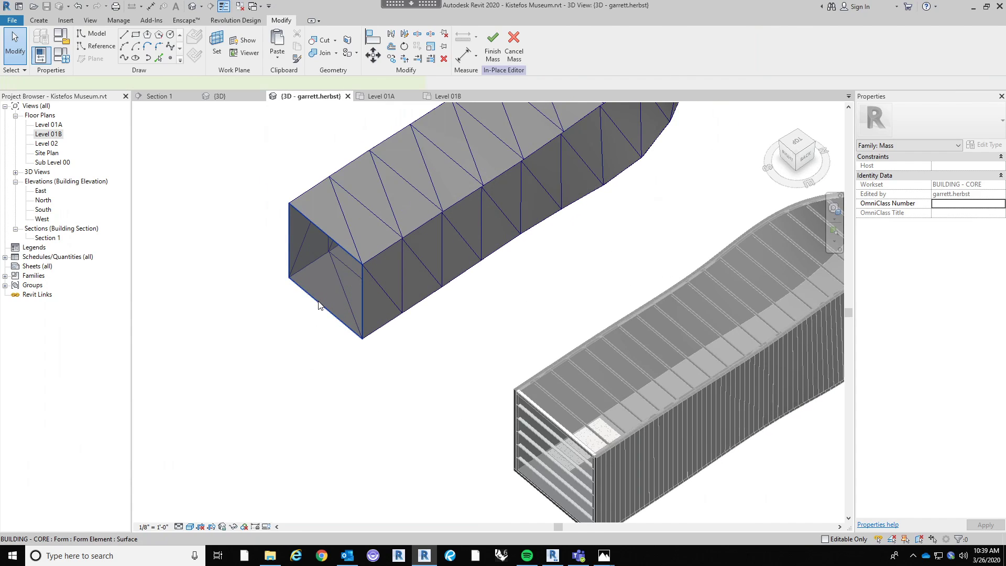
left_click(319, 305)
left_click(794, 148)
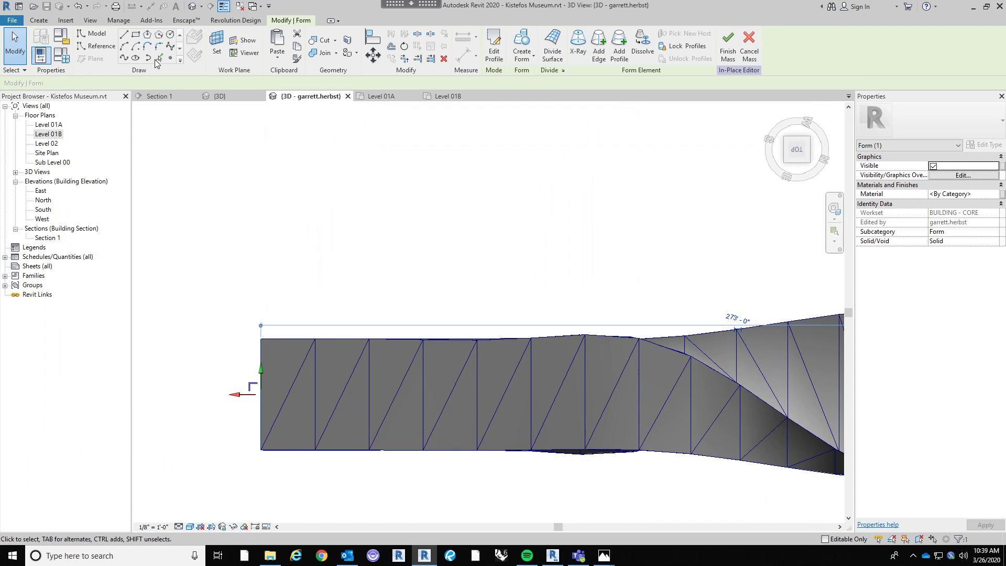
left_click(372, 54)
left_click(267, 291)
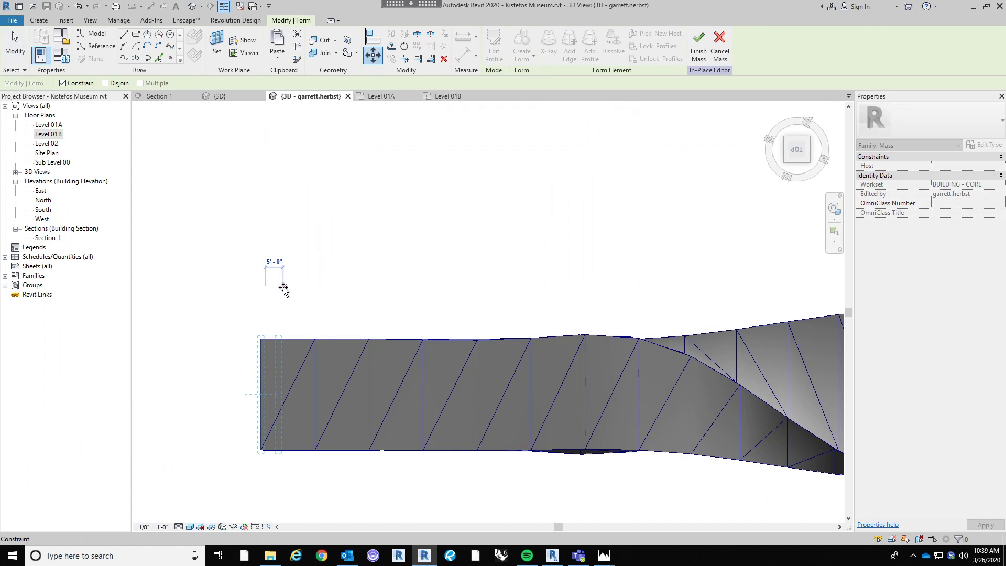
type("1")
key("Return")
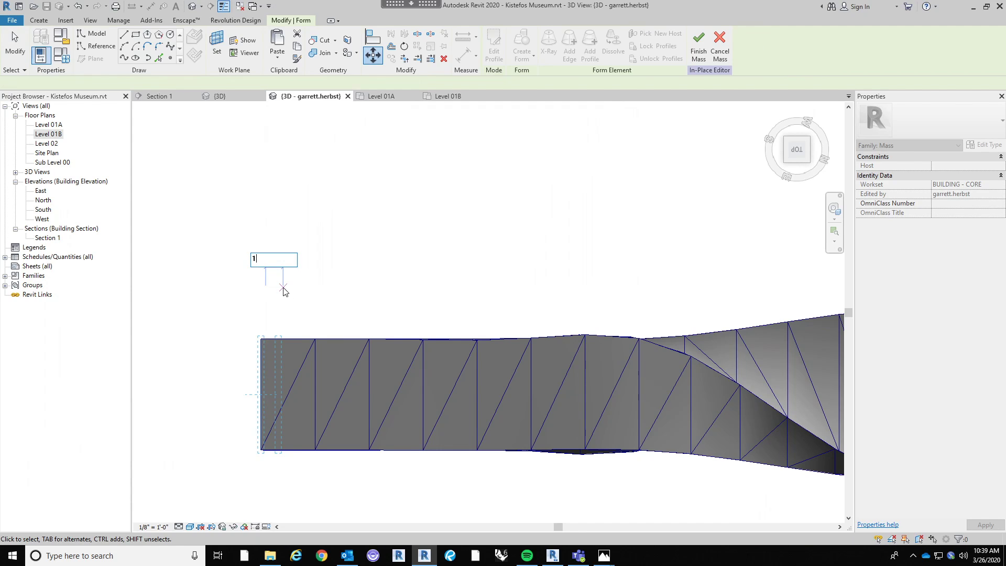
Examine the triangle pattern on the faces around the twist and along the volume's front side.
left_click(337, 257)
scroll(336, 257, "down", 3)
middle_click_drag(353, 380, 507, 307, "shift")
scroll(599, 322, "up", 4)
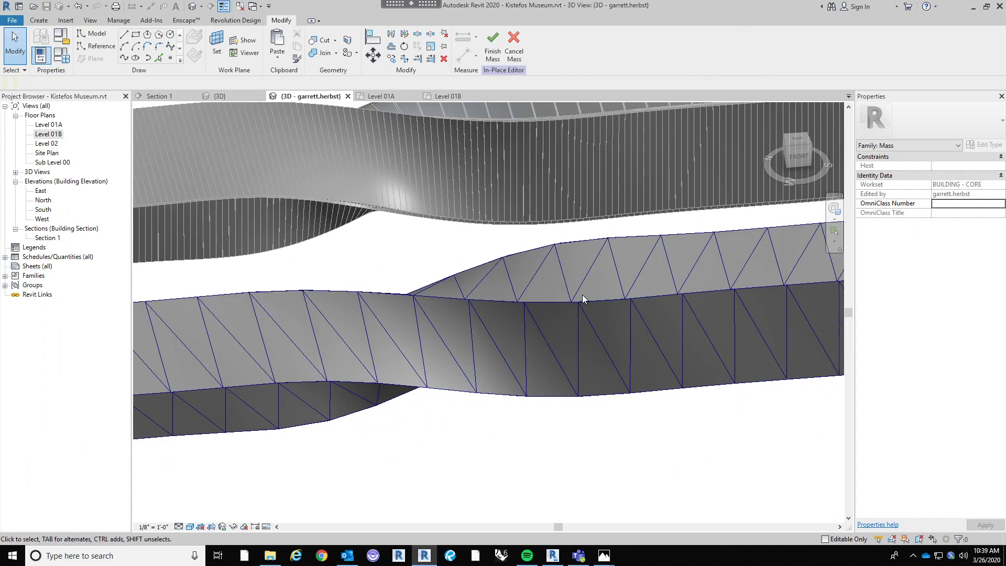
middle_click_drag(583, 294, 561, 307, "shift")
scroll(660, 395, "down", 2)
middle_click_drag(660, 395, 372, 356, "shift")
left_click(372, 358)
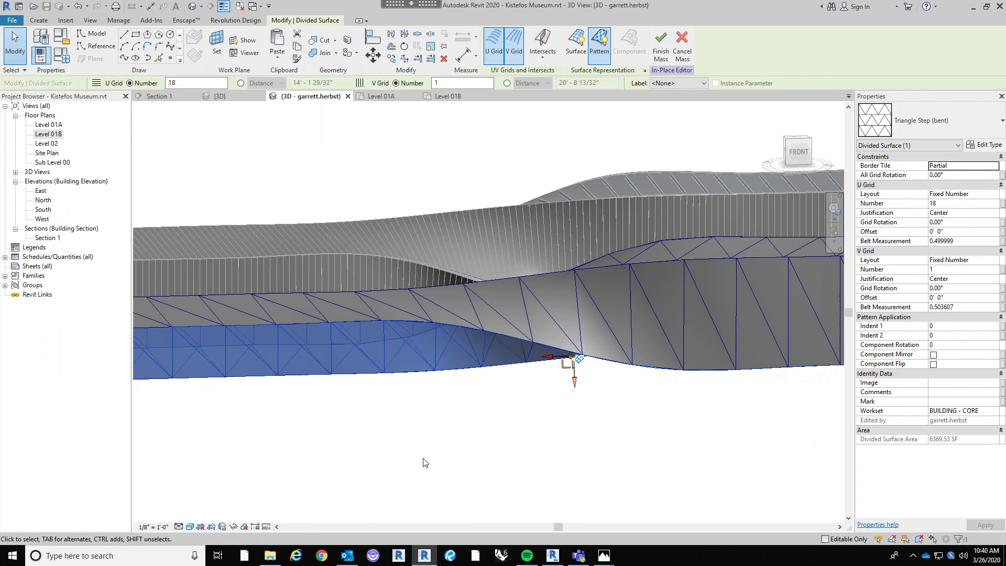
left_click(418, 436)
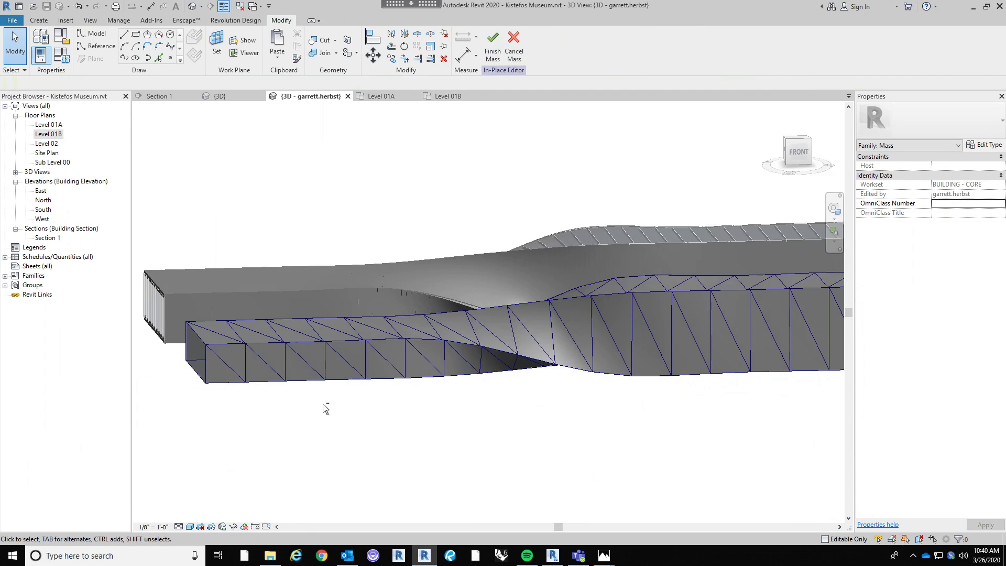
middle_click_drag(326, 407, 382, 438, "shift")
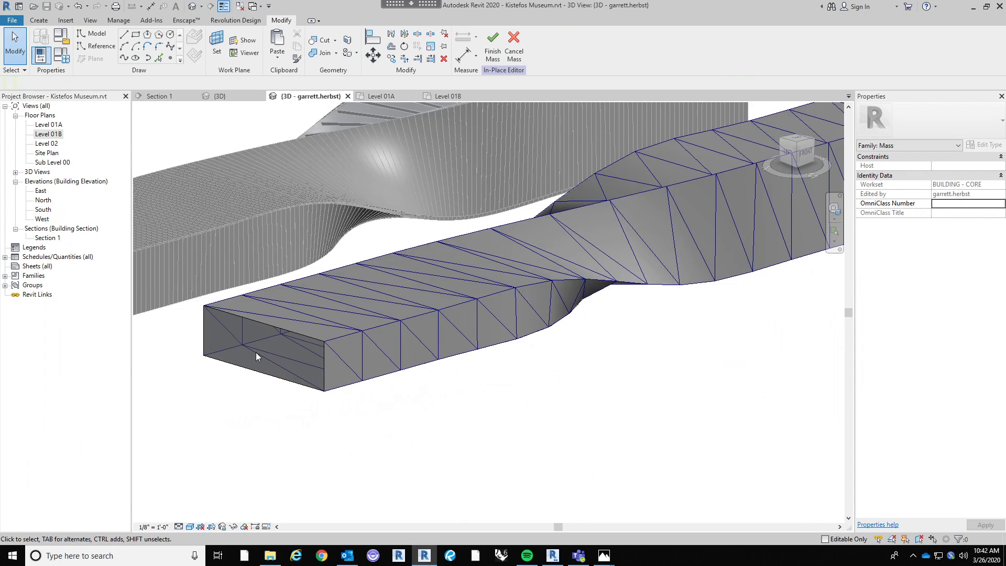
Inspect the divided surface settings and diagonals of the narrow front side face and the tall back side face.
left_click(424, 344)
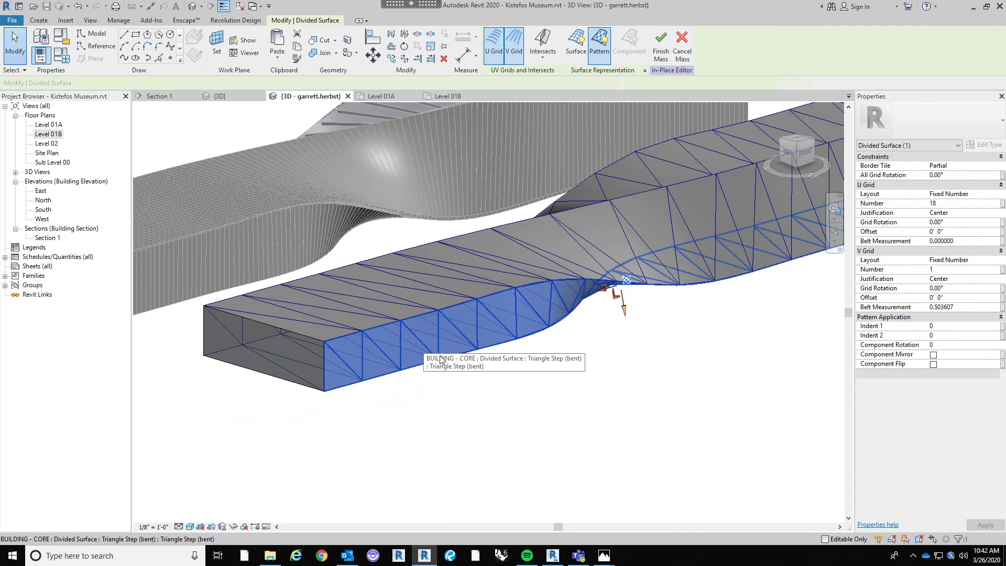
middle_click_drag(422, 398, 506, 418, "shift")
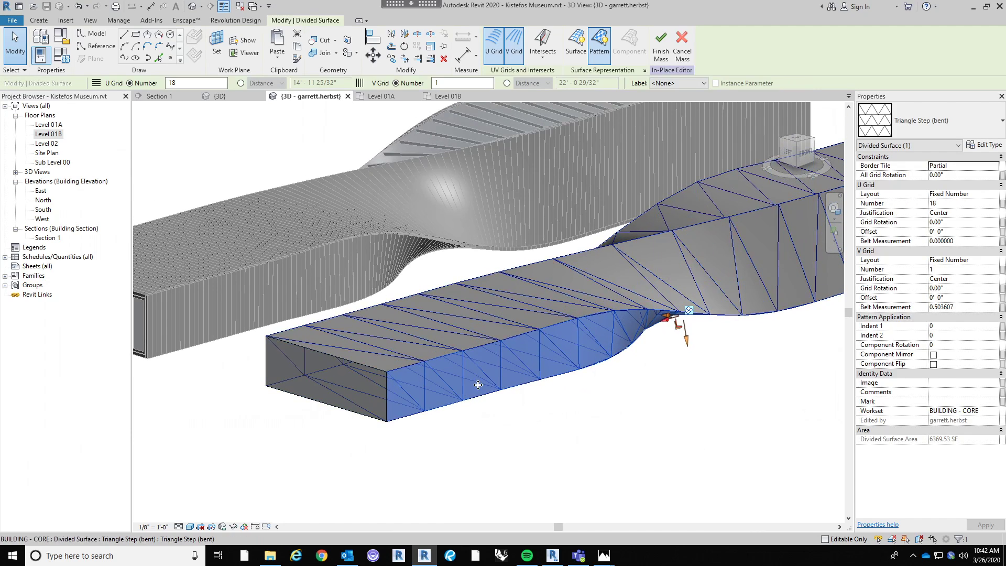
left_click(455, 407)
scroll(455, 405, "up", 2)
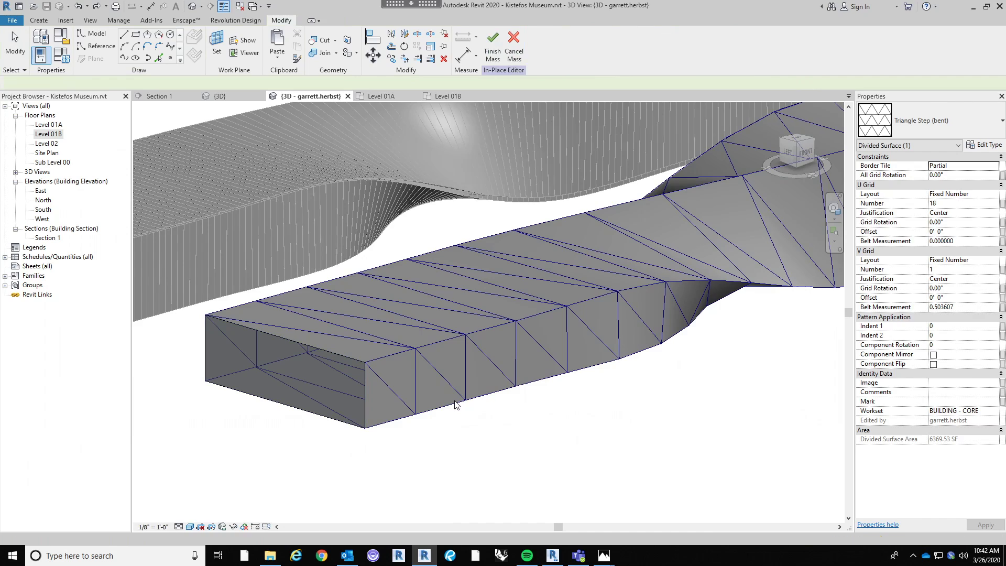
middle_click_drag(455, 403, 440, 410, "shift")
key("Escape")
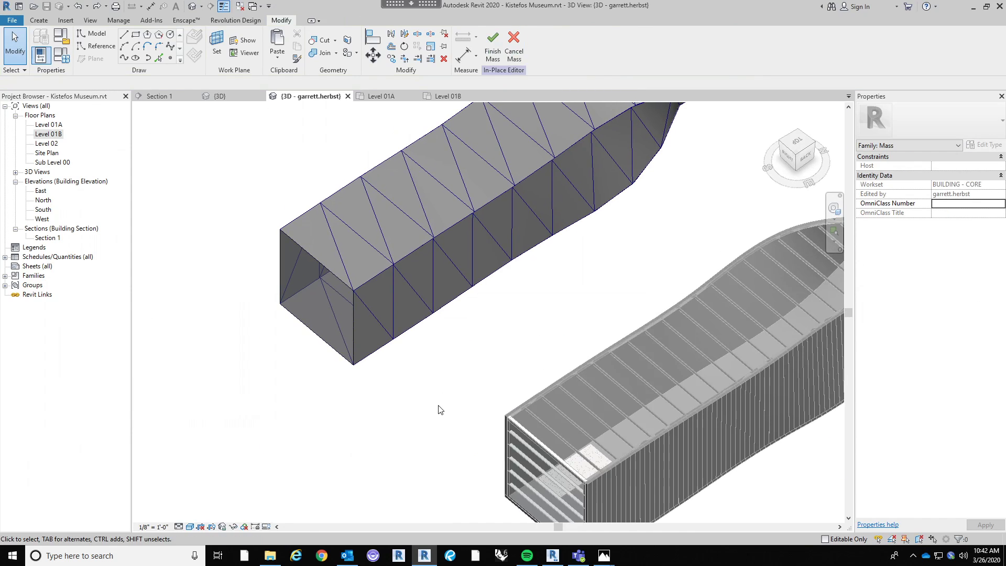
left_click(420, 296)
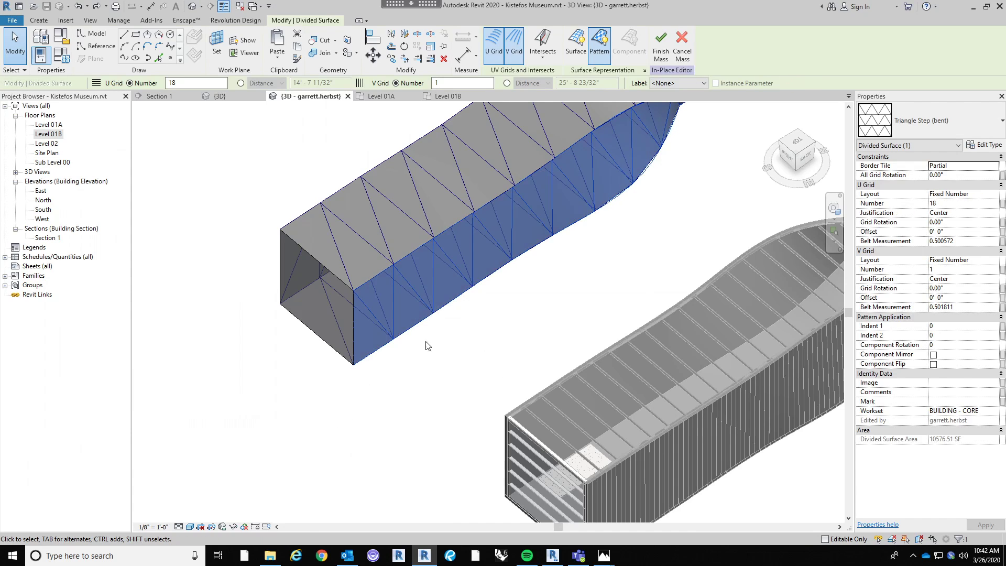
mouse_move(479, 387)
middle_mouse_down("shift")
mouse_move(674, 341)
mouse_move(445, 386)
mouse_move(360, 375)
mouse_move(623, 335)
mouse_move(692, 351)
mouse_move(539, 382)
mouse_move(316, 341)
middle_mouse_up("shift")
key("Escape")
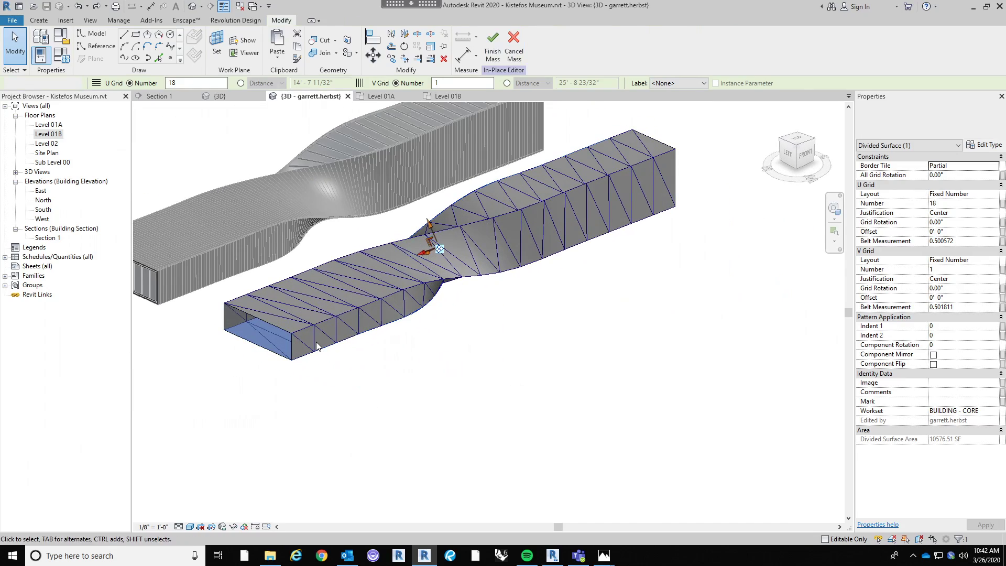
Inspect the narrow front side face's U Grid Belt Measurement and its grid lines from above and below.
scroll(310, 341, "up", 5)
left_click(310, 338)
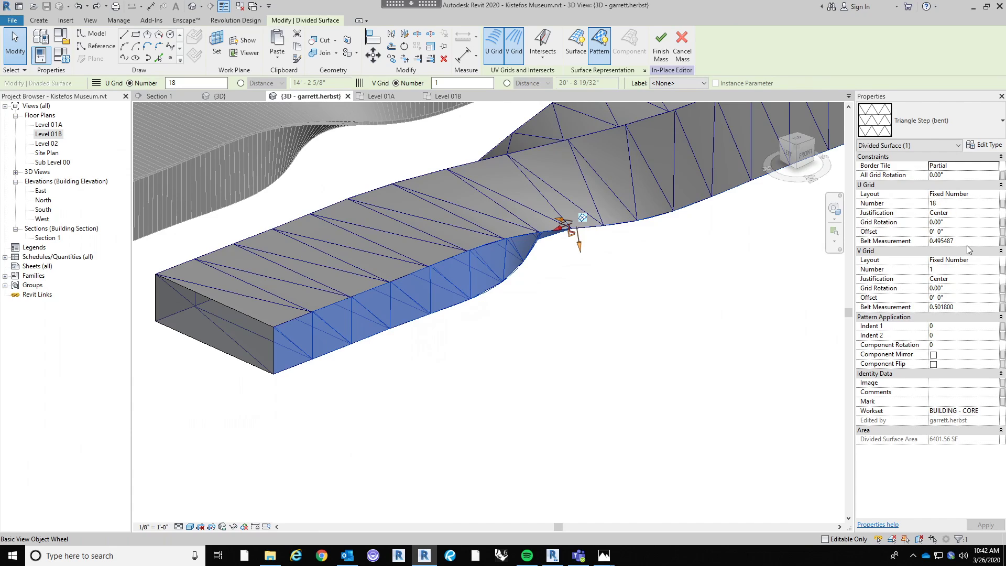
left_click(950, 243)
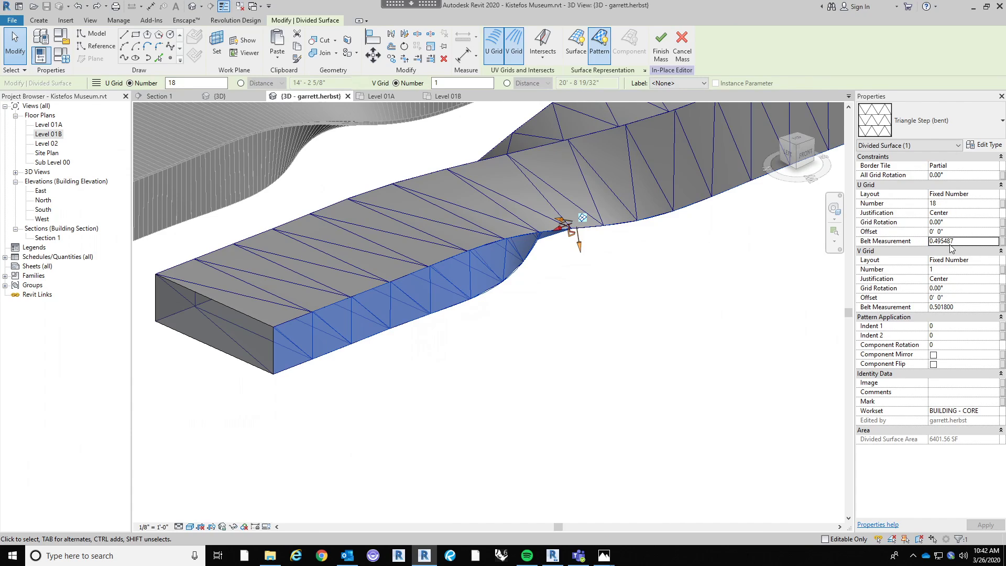
scroll(649, 355, "up", 5)
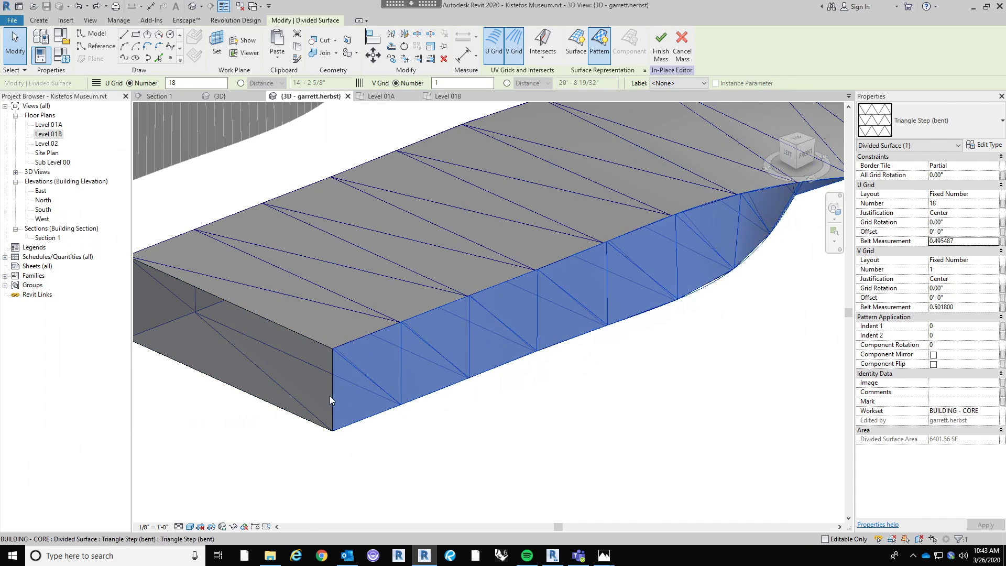
scroll(330, 400, "down", 3)
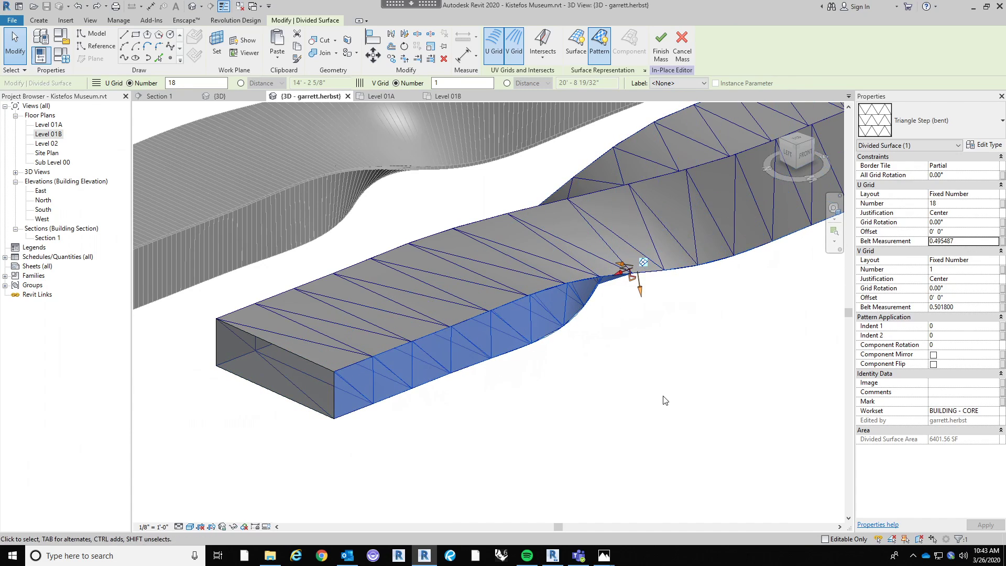
middle_click_drag(696, 441, 678, 353, "shift")
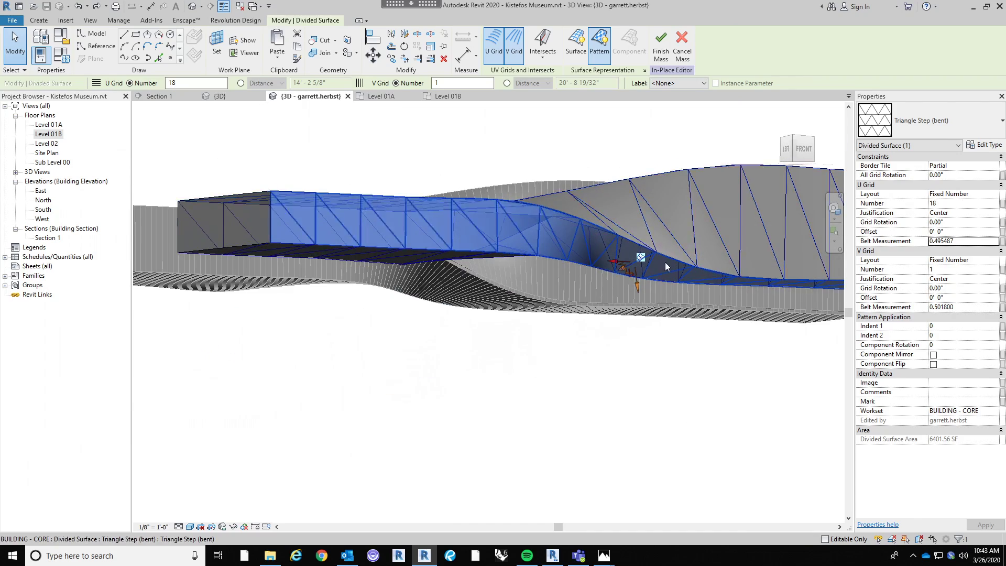
middle_click_drag(348, 403, 386, 469, "shift")
middle_click_drag(516, 404, 481, 400)
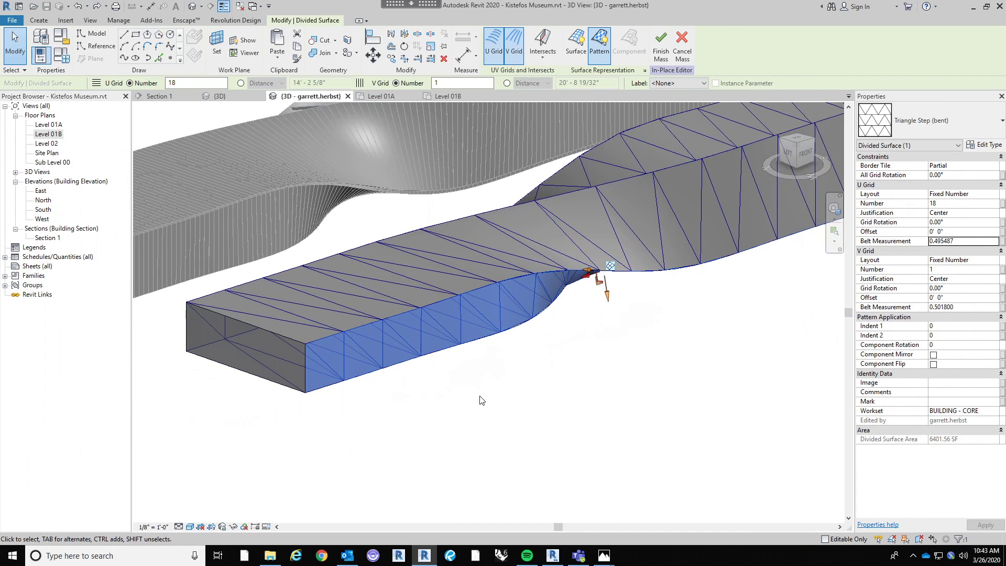
scroll(420, 352, "up", 5)
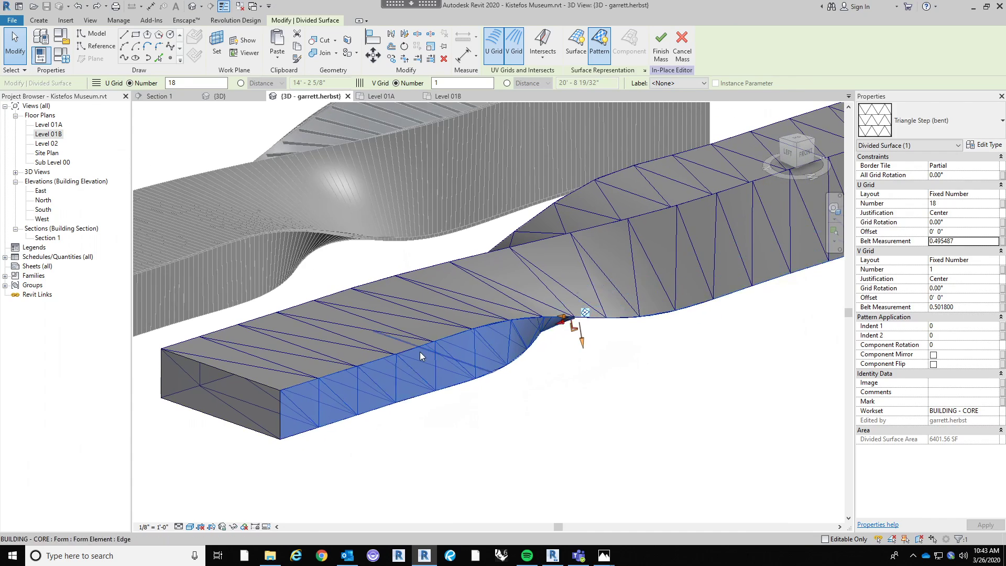
key("Escape")
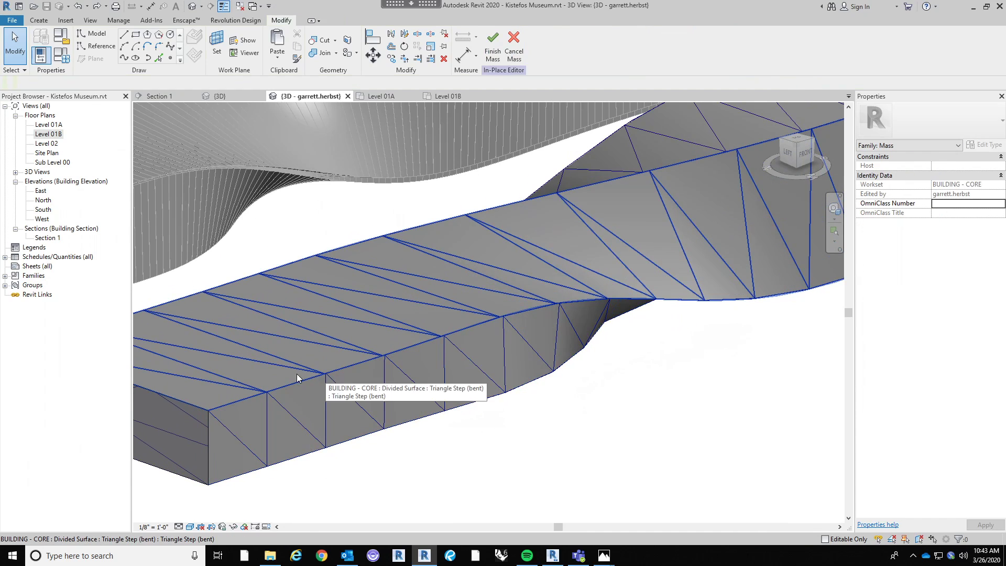
Set the U Grid Belt Measurement of the narrow front side face to 0.
left_click(323, 386)
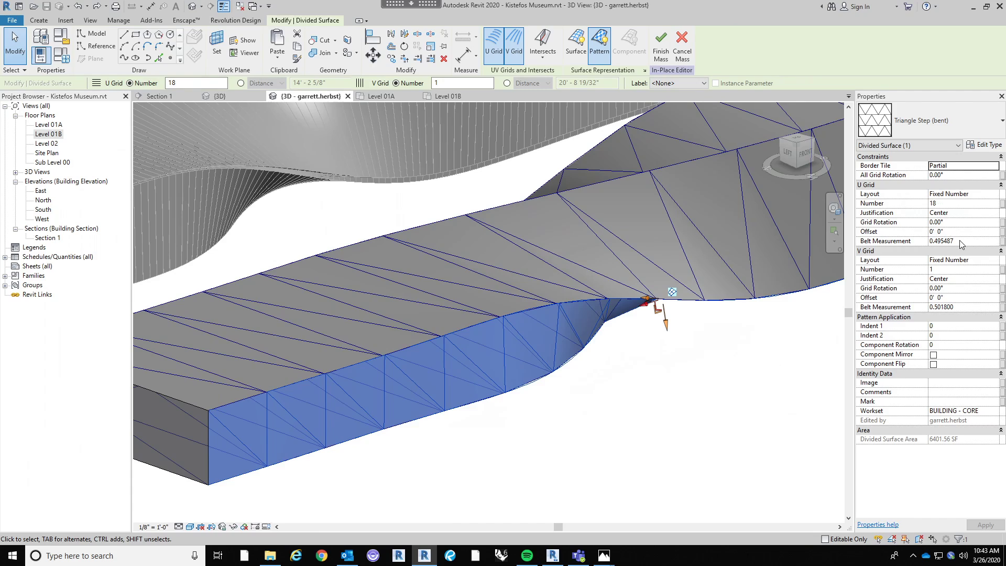
left_click(960, 241)
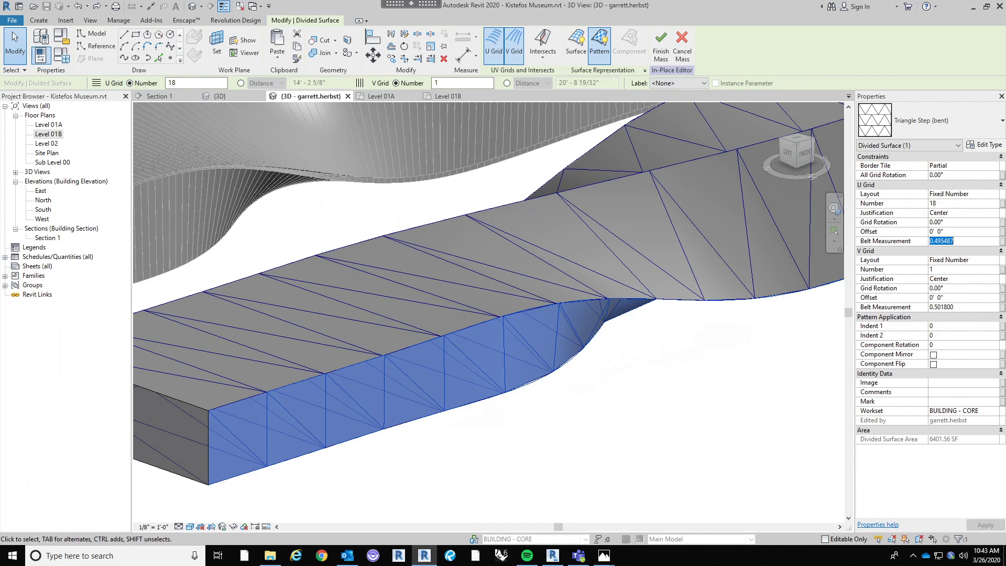
key("Return")
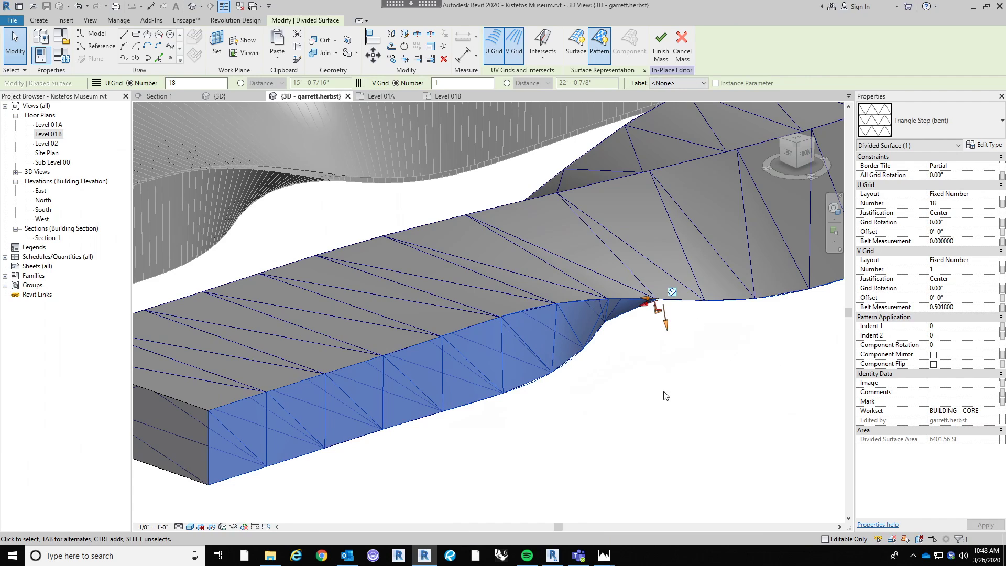
left_click(536, 433)
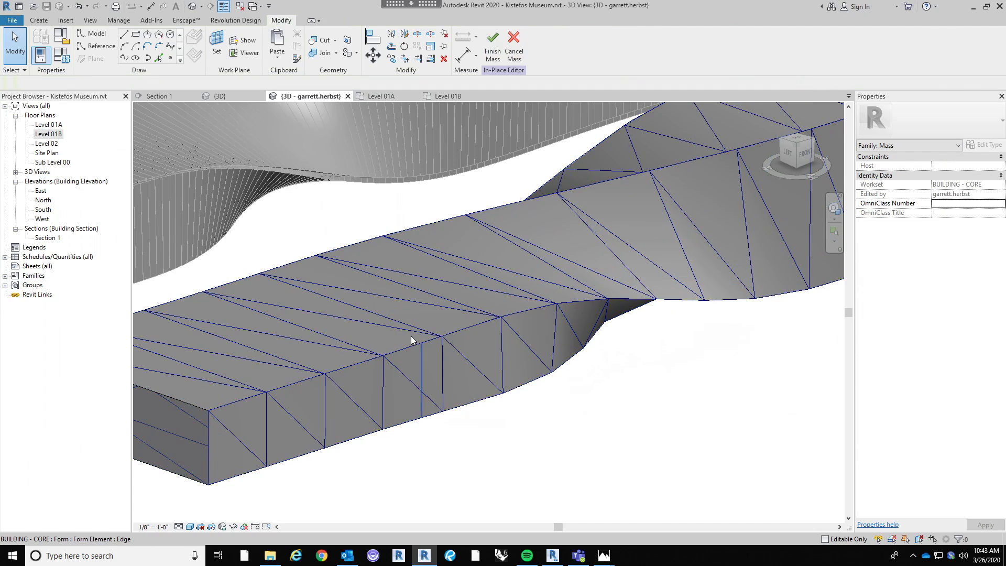
Set the U Grid Belt Measurement of the wide top face to 1 and compare its grid lines with the front side face.
left_click(433, 325)
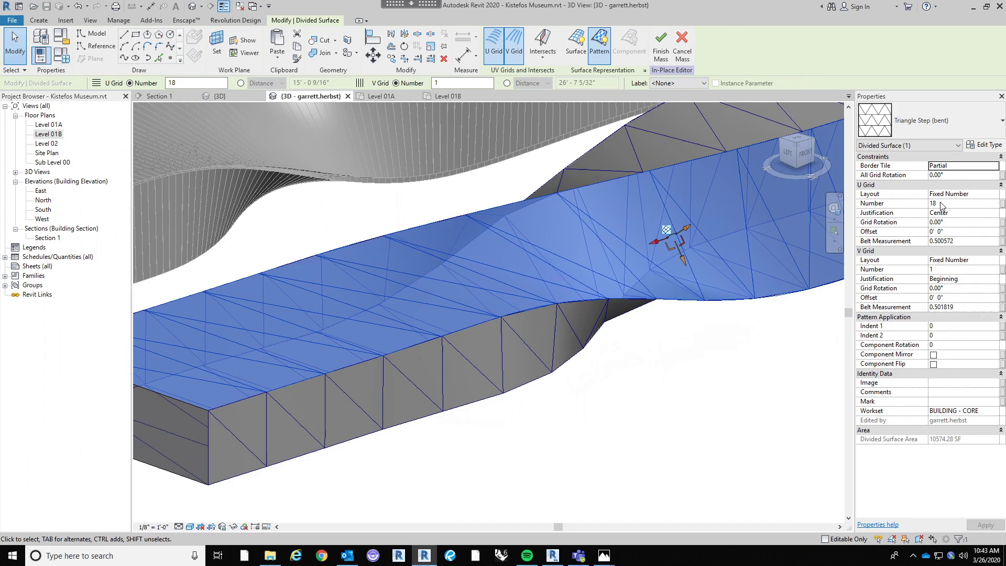
left_click(962, 204)
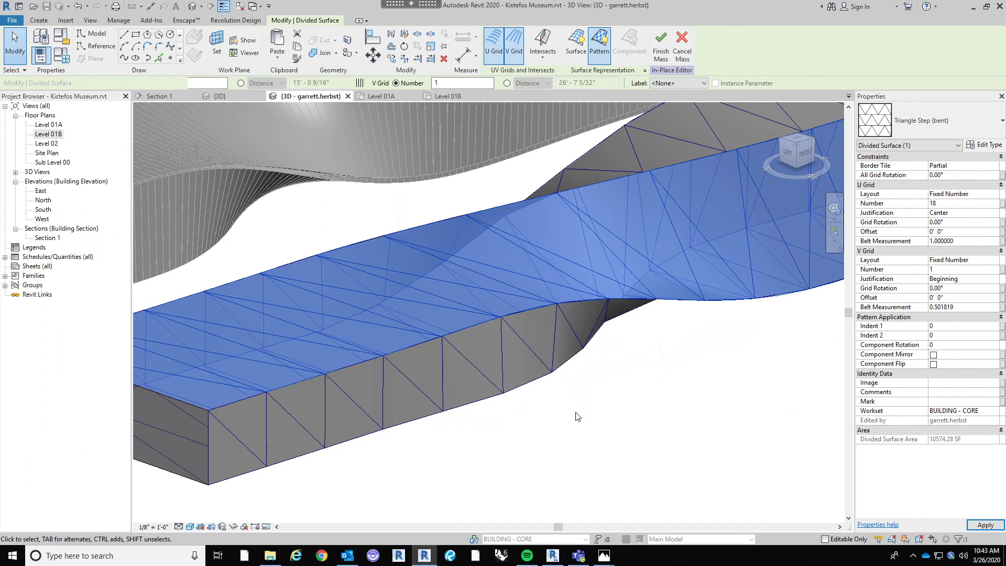
left_click(602, 416)
middle_click_drag(602, 416, 589, 419, "shift")
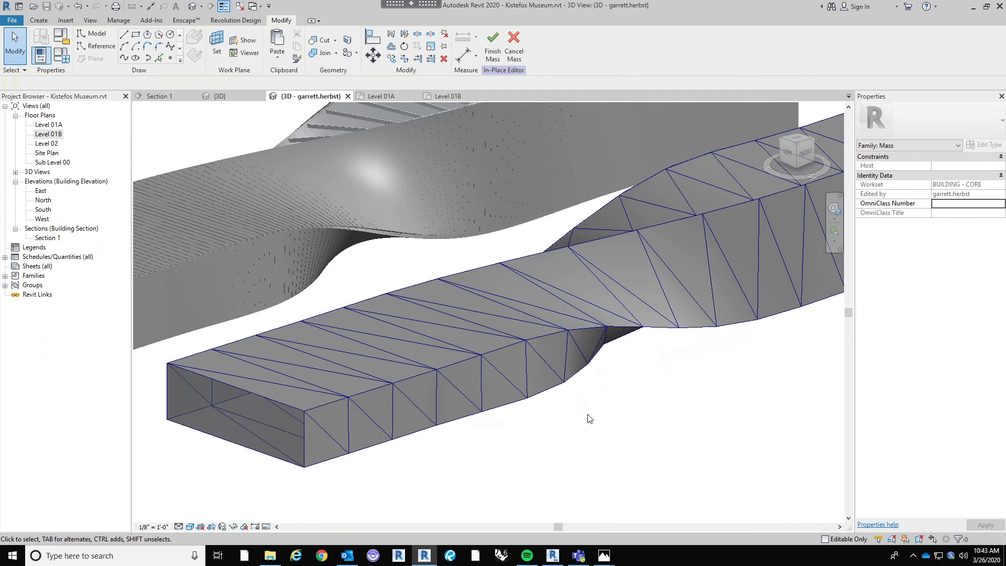
scroll(325, 376, "up", 4)
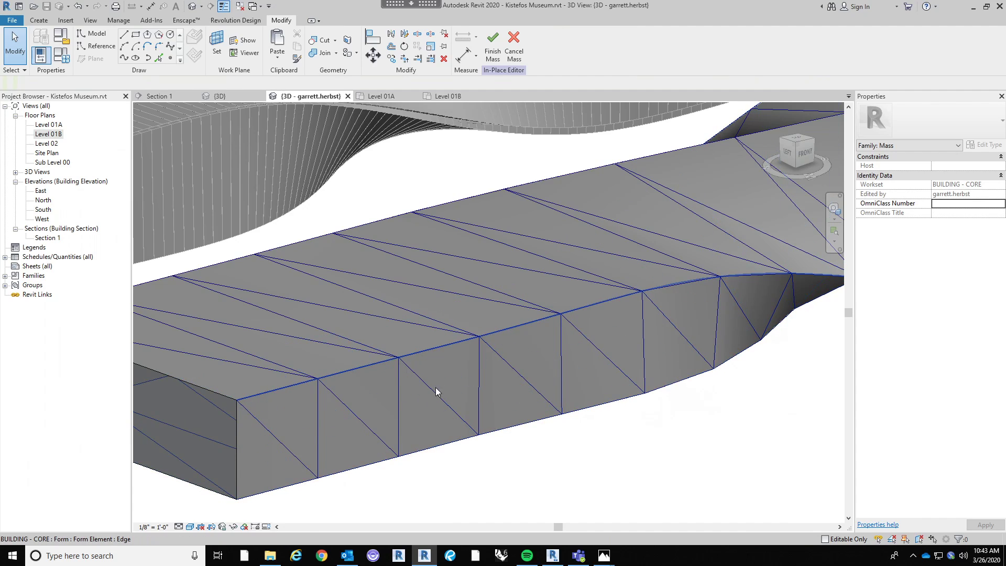
left_click(479, 385)
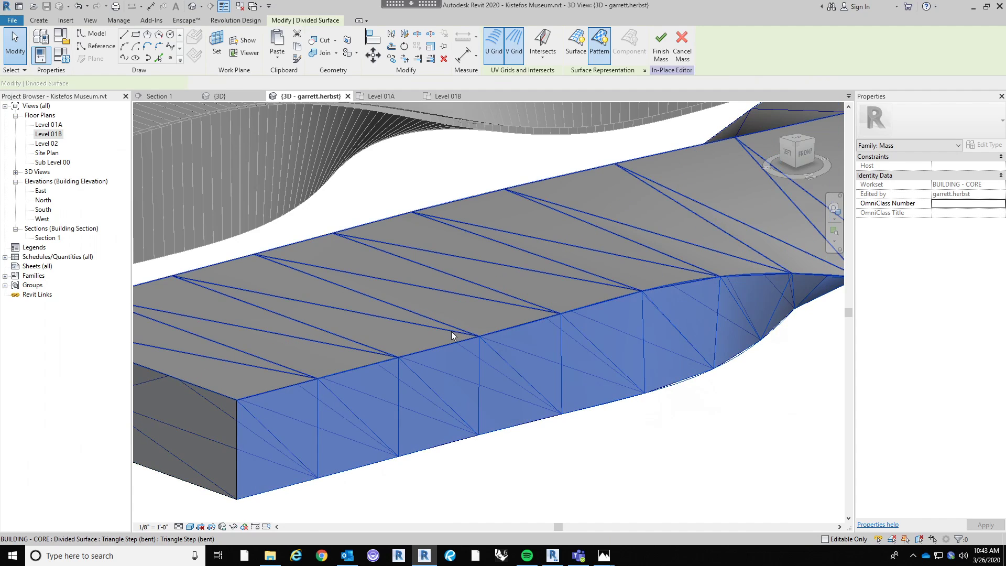
left_click(448, 328)
left_click(622, 429)
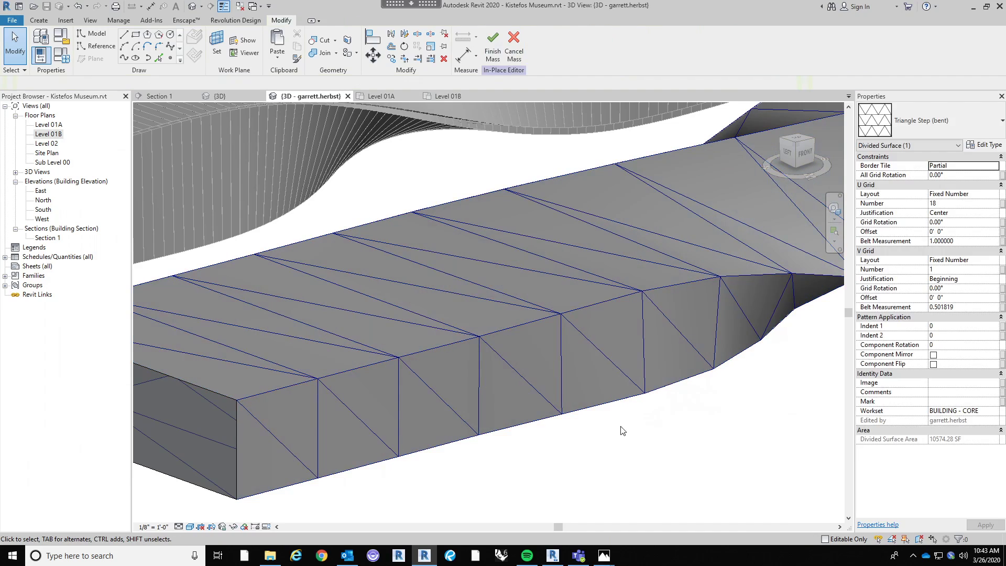
Set the U Grid Belt Measurement of the narrow back side face to 0.
scroll(467, 402, "down", 3)
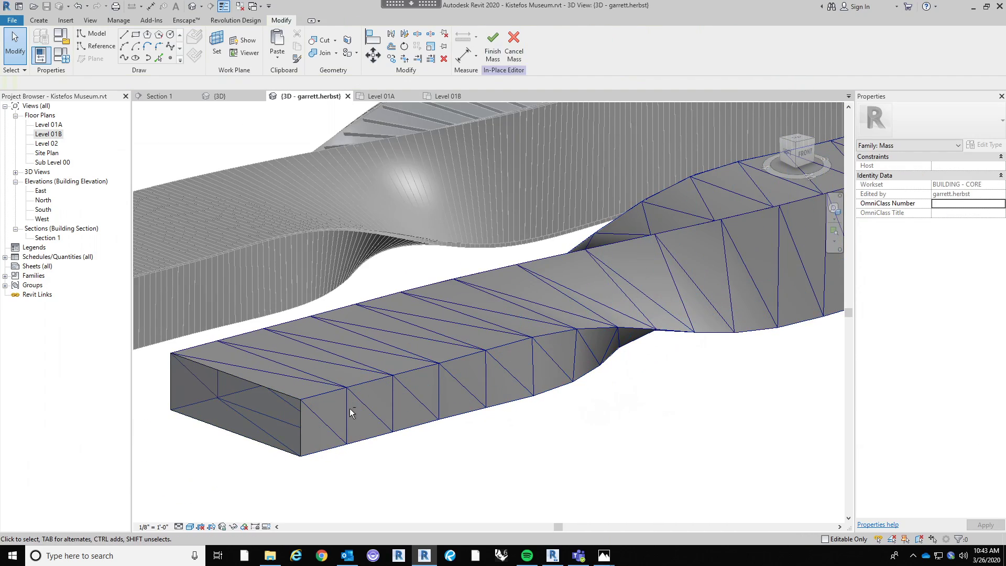
middle_click_drag(350, 408, 393, 436, "shift")
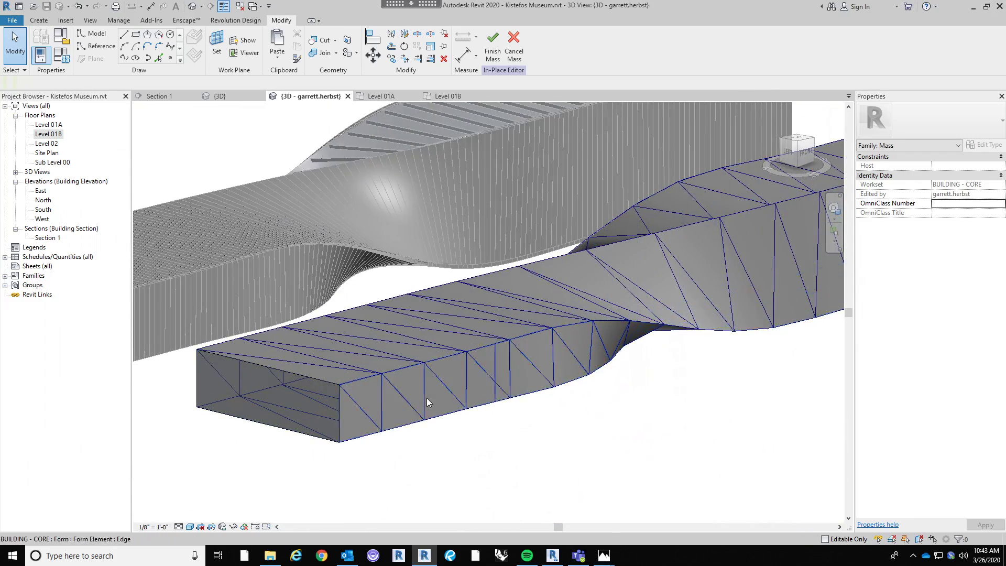
middle_click_drag(427, 402, 618, 427, "shift")
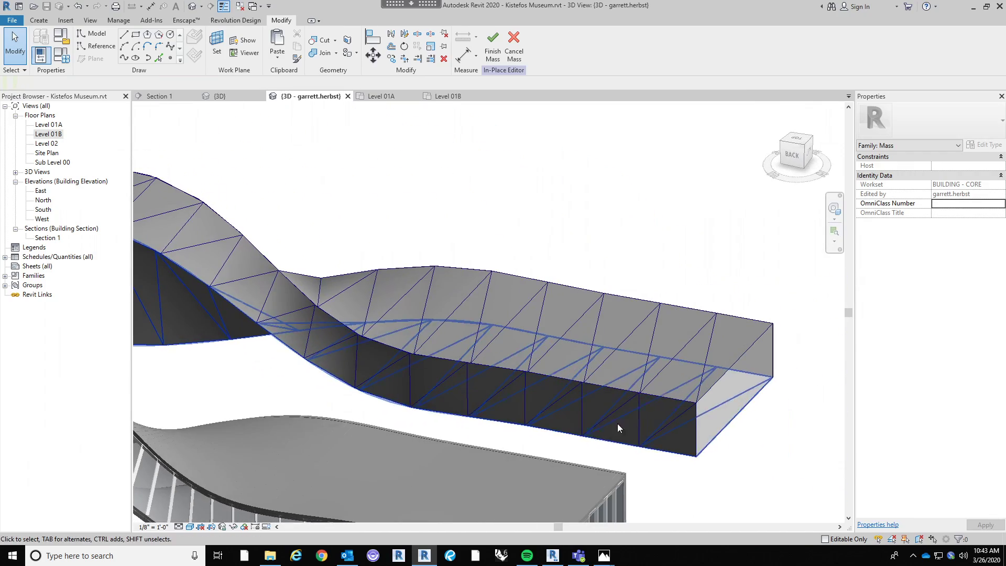
left_click(581, 400)
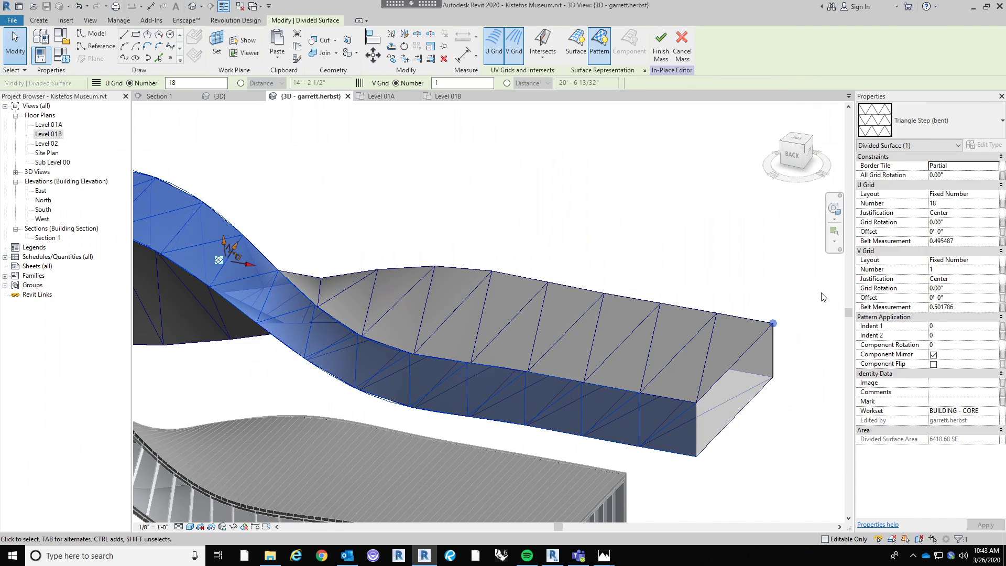
left_click(941, 240)
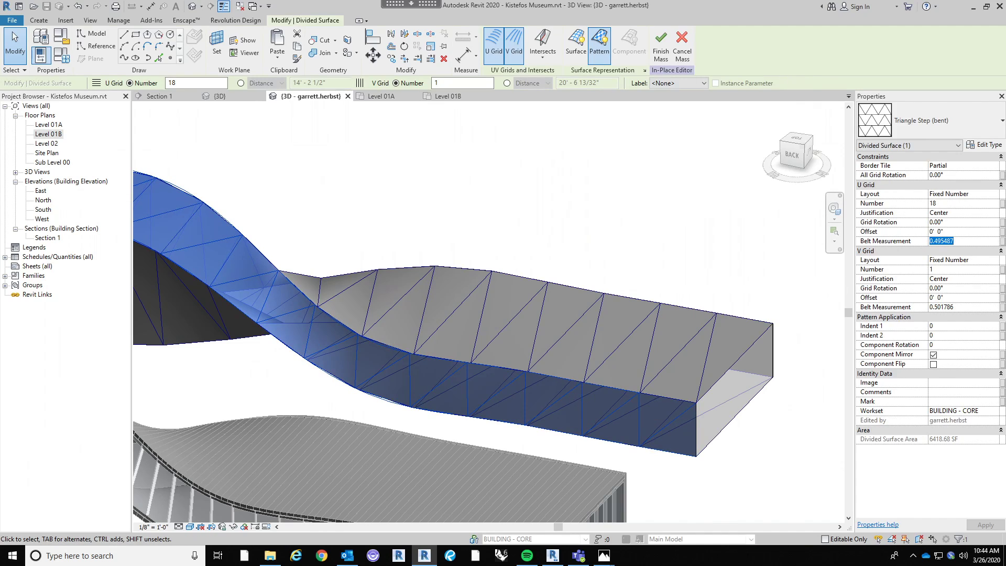
left_click(710, 232)
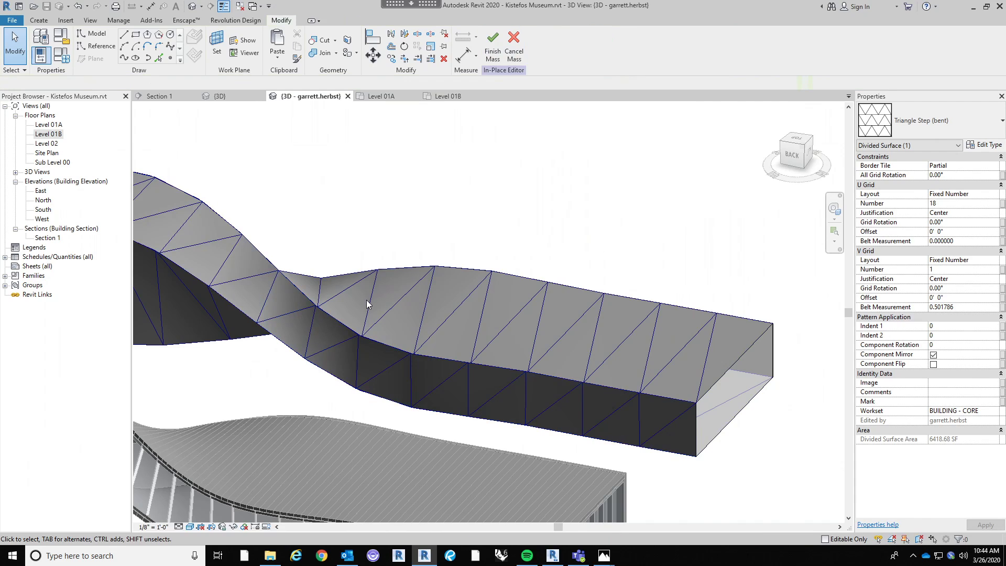
Set the U Grid Belt Measurement of the tall back side face beyond the twist to 1.
middle_click_drag(366, 300, 463, 382, "shift")
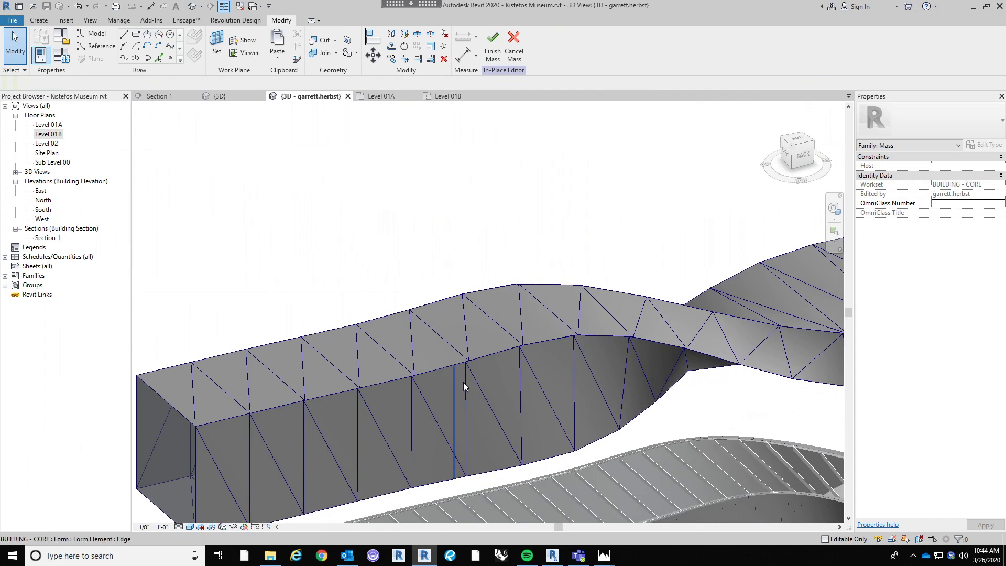
left_click(421, 401)
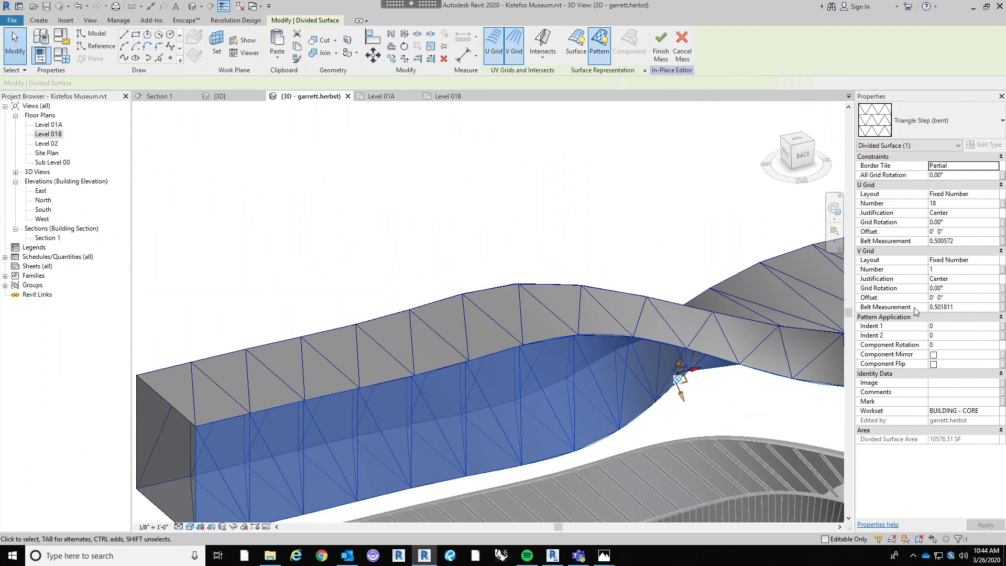
left_click(971, 309)
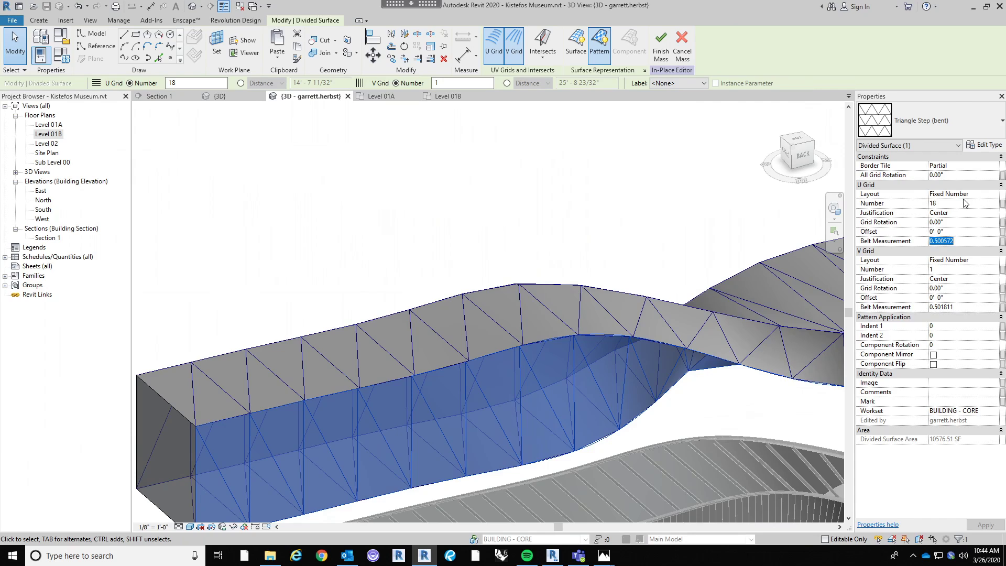
left_click(675, 380)
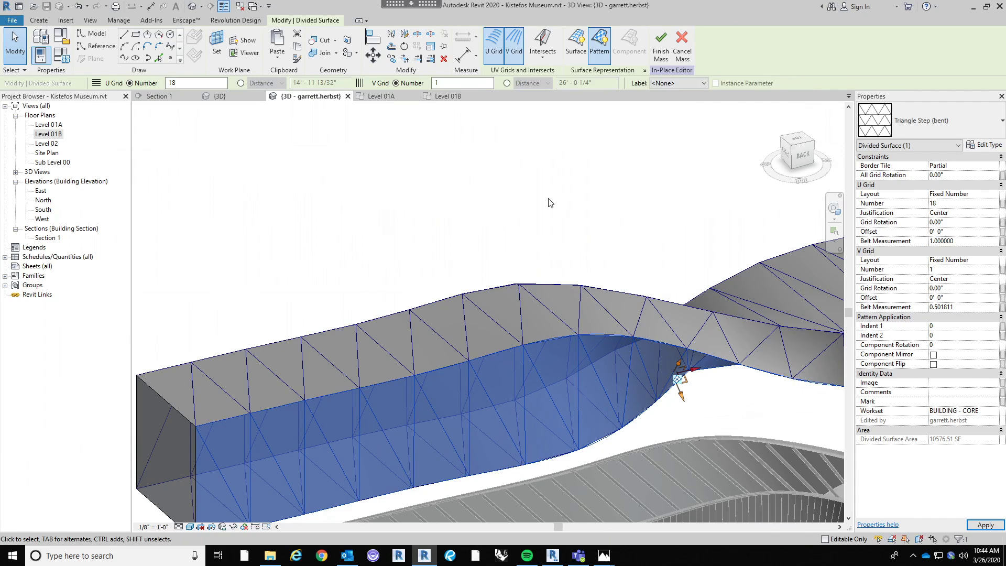
left_click(543, 202)
Examine how the grid lines and diagonals of adjoining faces meet along the volume's edges at both ends and around the twist.
middle_click_drag(540, 198, 524, 269, "shift")
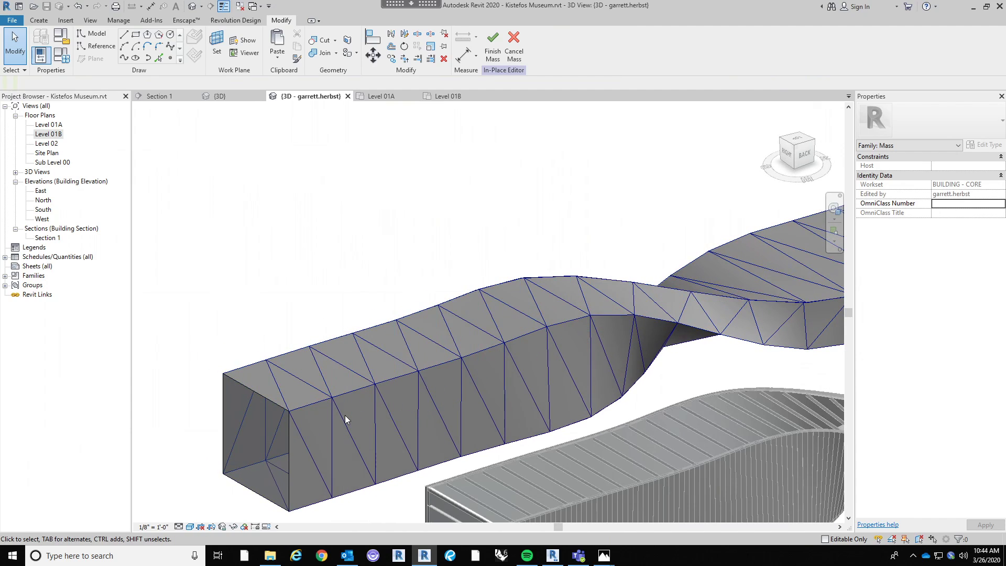
middle_click_drag(345, 415, 675, 355, "shift")
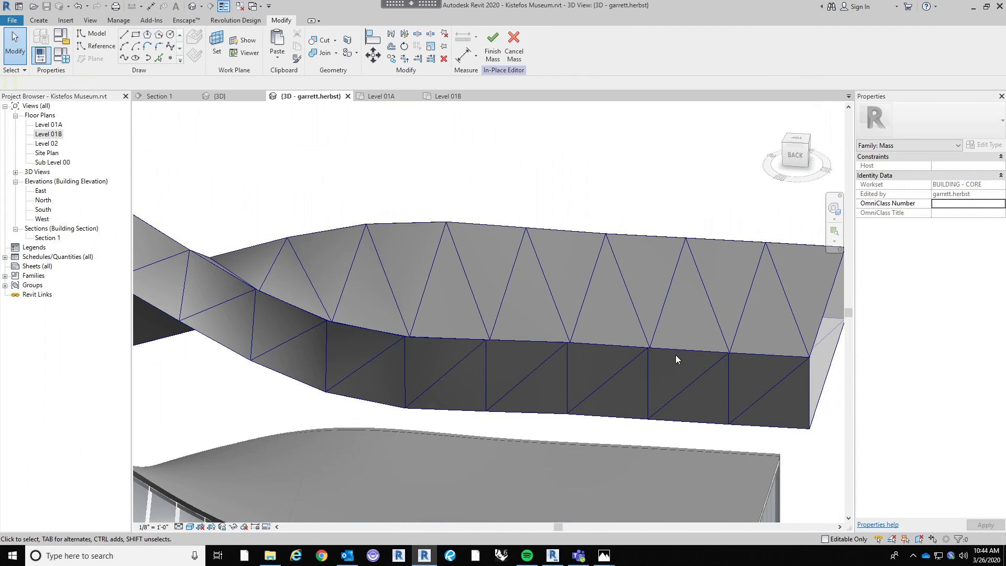
left_click(692, 243)
key("Escape")
middle_click_drag(693, 243, 810, 268, "shift")
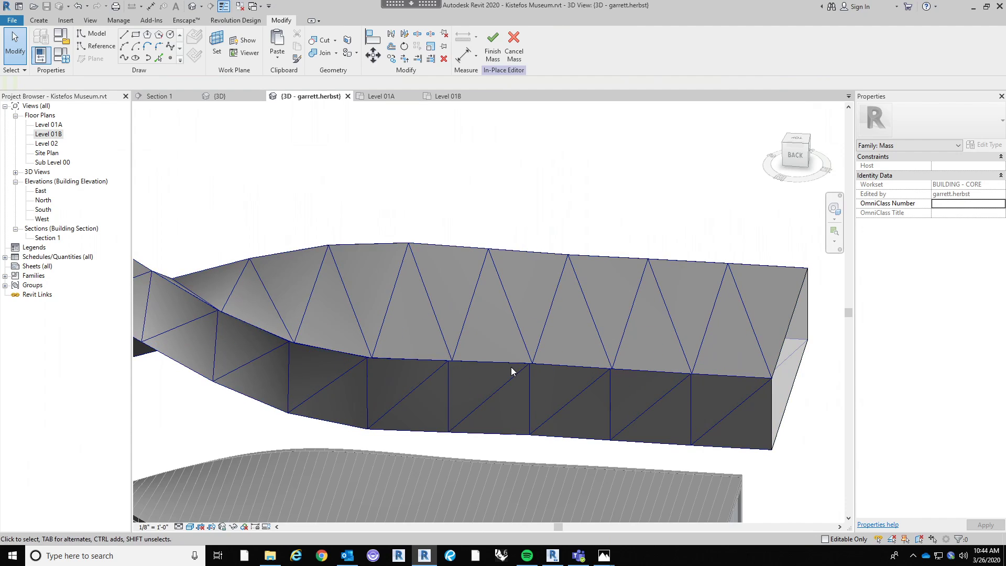
middle_click_drag(568, 307, 403, 434, "shift")
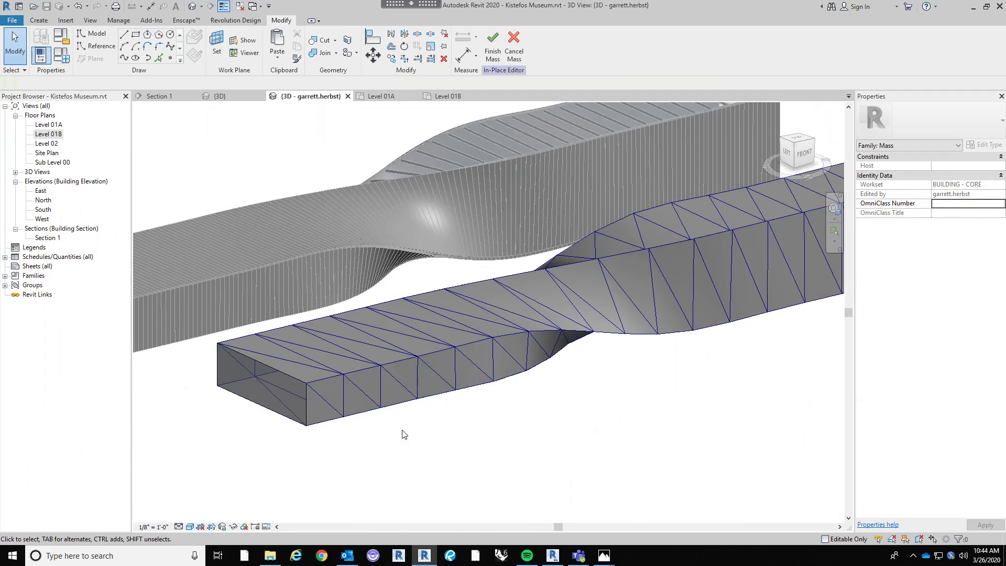
middle_click_drag(335, 434, 520, 451, "shift")
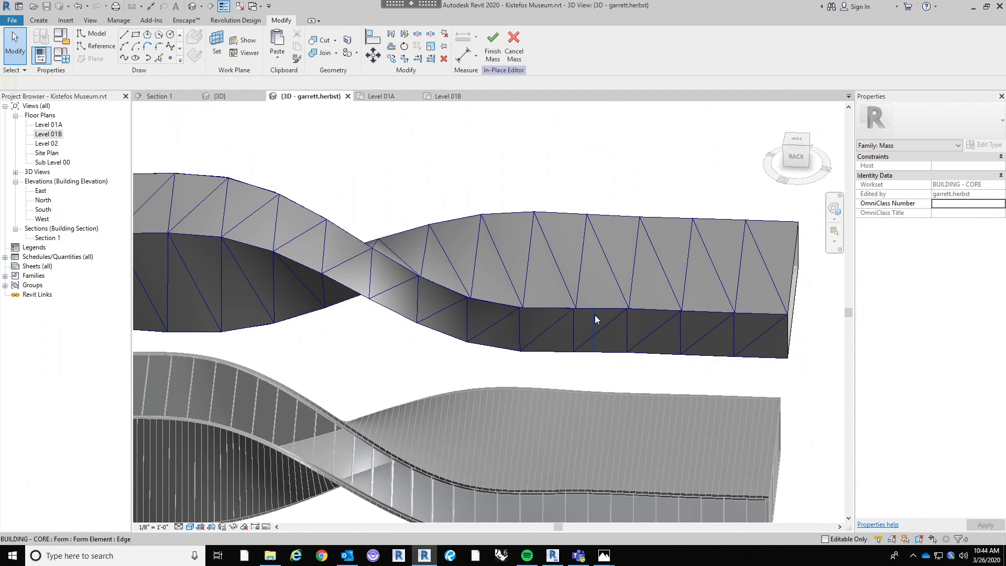
Try a U Grid Belt Measurement of 1 on the narrow back side face and reset it to 0.
left_click(572, 325)
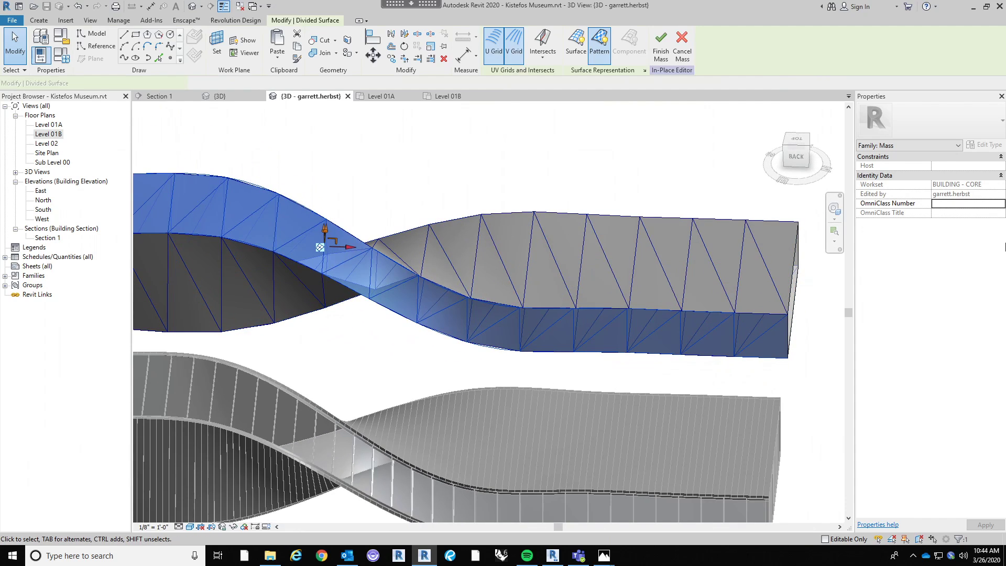
left_click(964, 241)
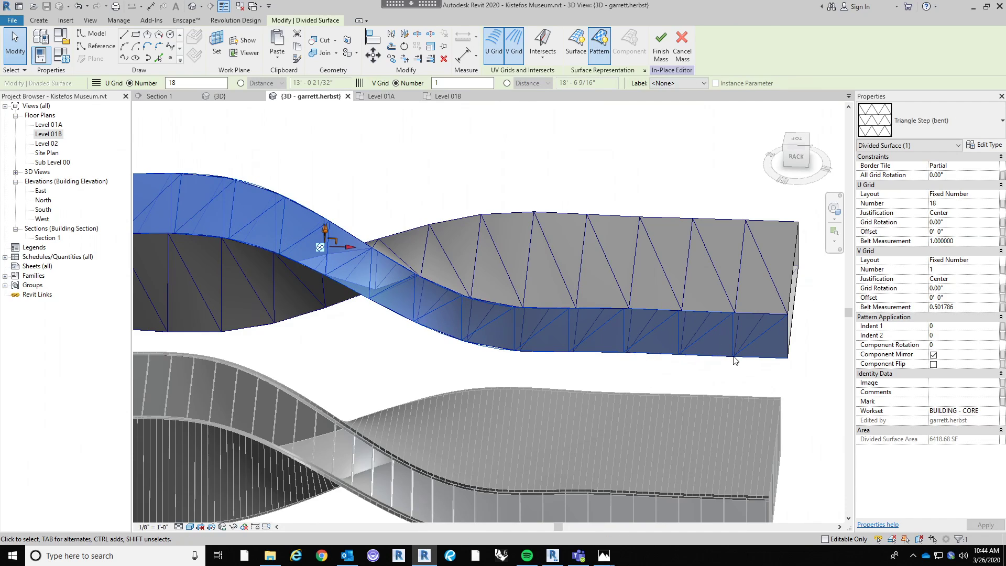
left_click(963, 242)
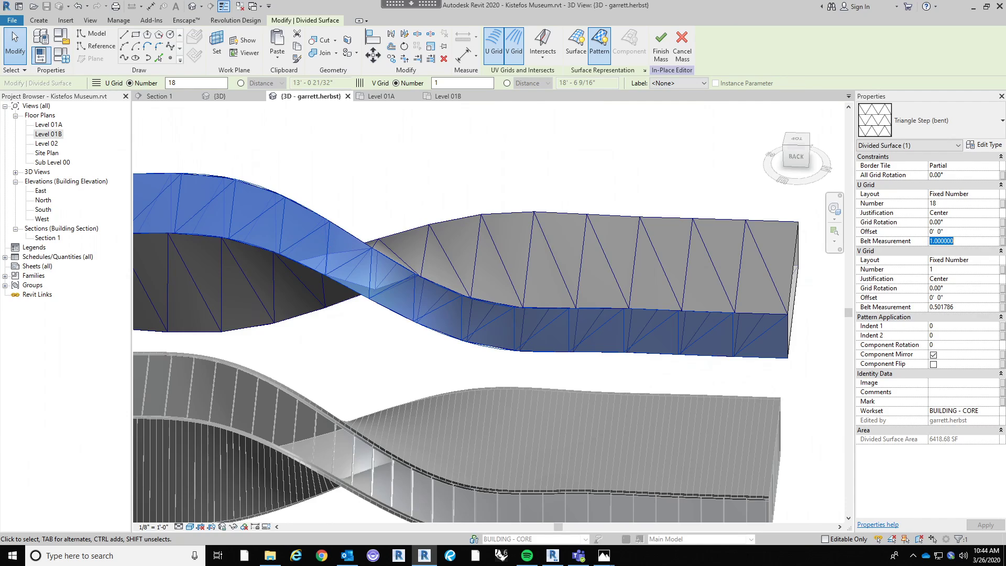
type("0")
key("Return")
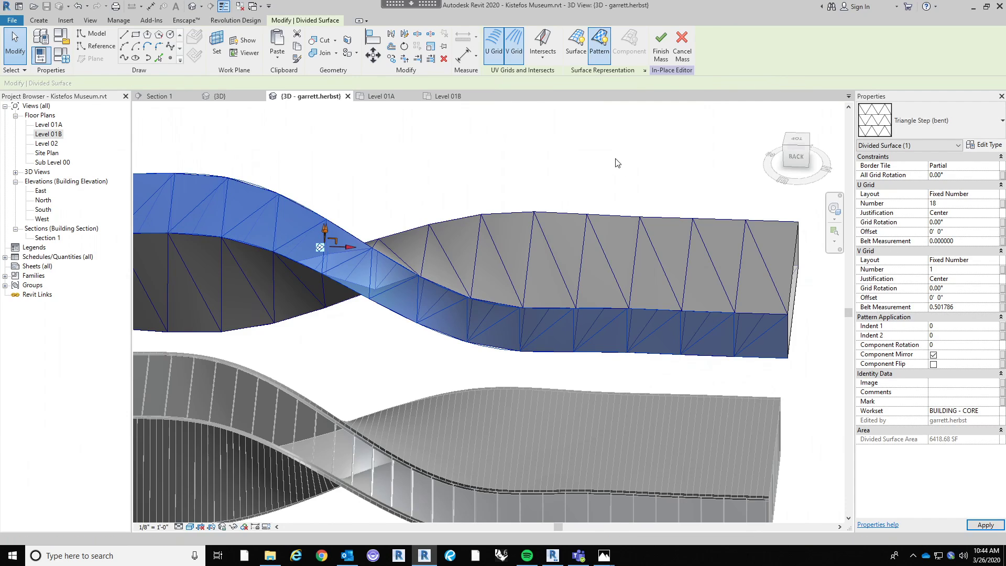
left_click(623, 168)
Set the U Grid Belt Measurement of the wide top face to 0.
scroll(619, 162, "down", 1)
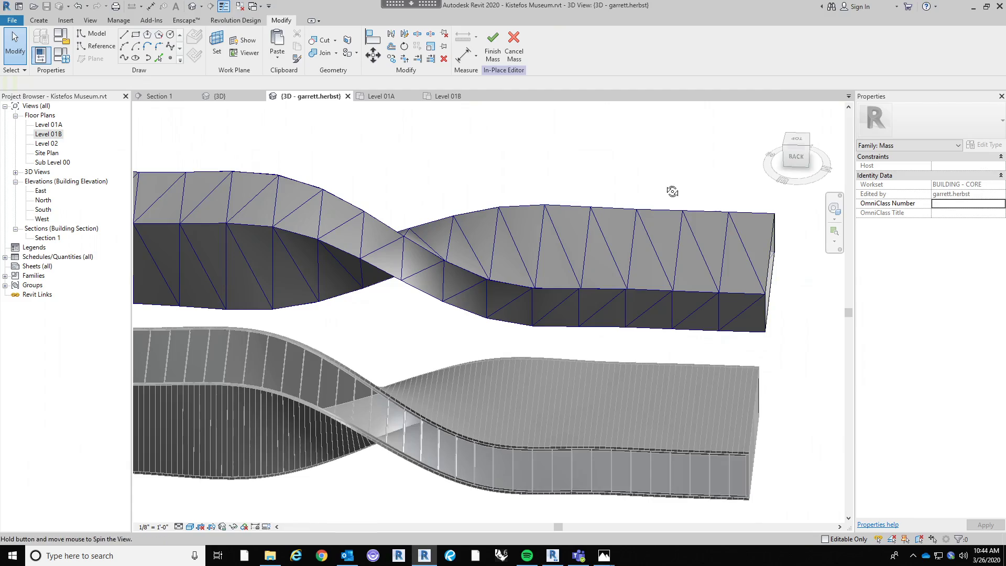
middle_click_drag(673, 191, 649, 215, "shift")
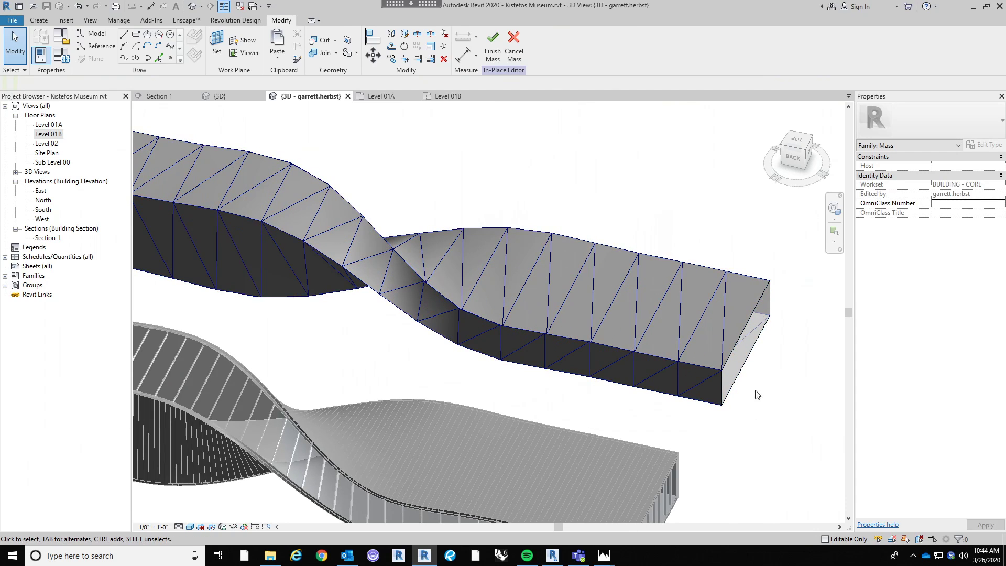
left_click(654, 317)
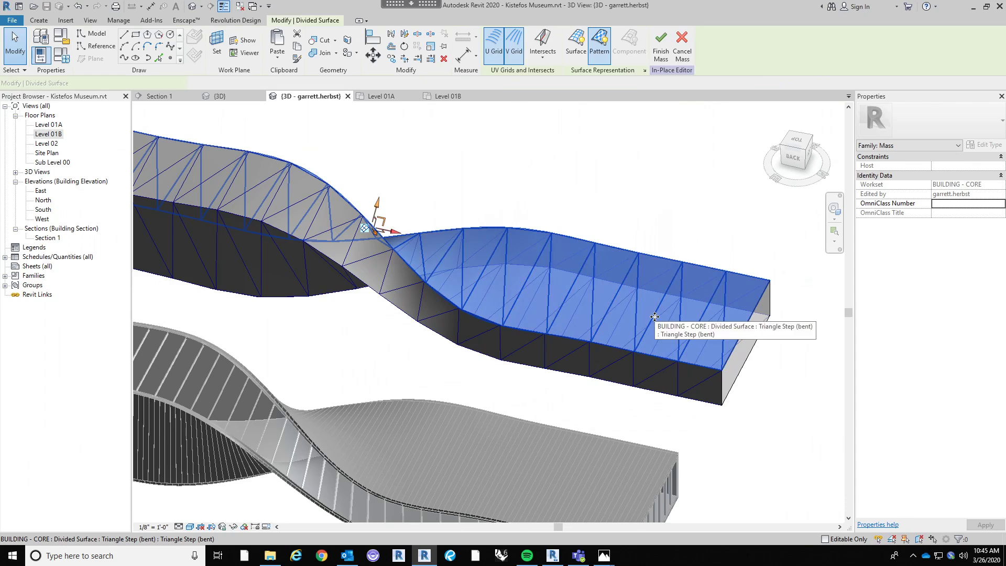
left_click(963, 241)
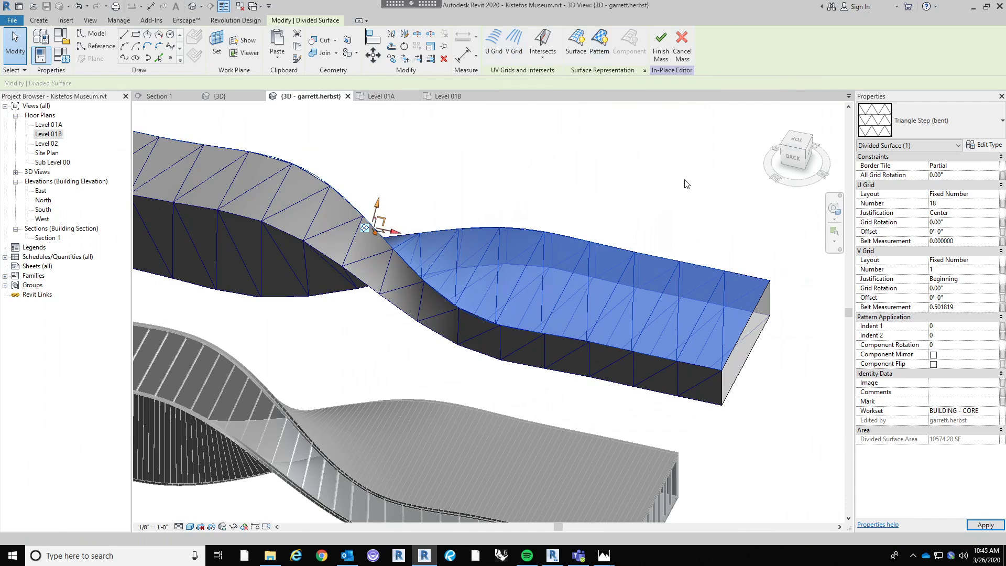
Change the narrow back side face's U Grid Belt Measurement to 1.
middle_click_drag(679, 233, 644, 364, "shift")
left_click(632, 360)
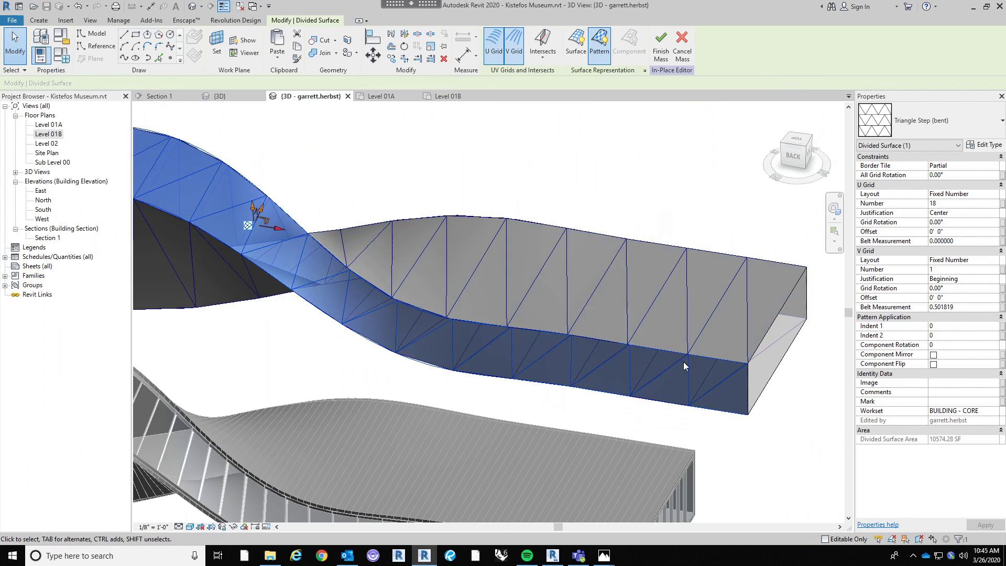
left_click(971, 243)
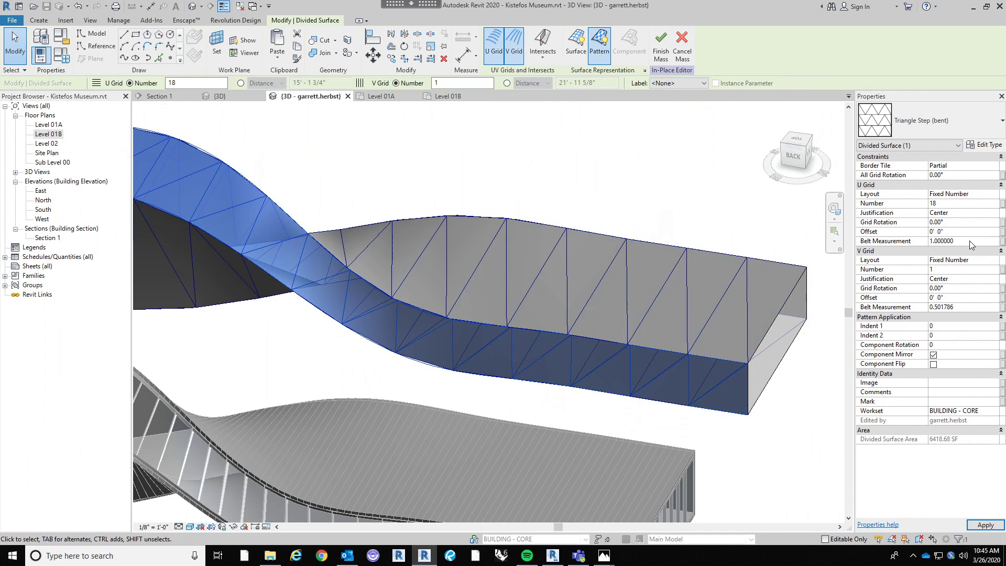
left_click(658, 136)
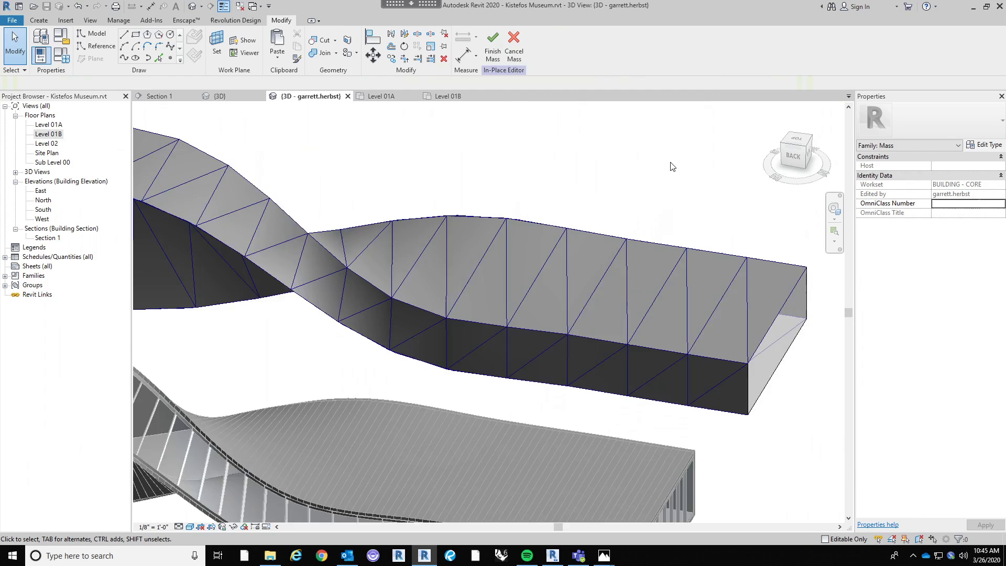
Set the U Grid Belt Measurement of the narrow front side face to 1.
scroll(668, 157, "down", 2)
middle_click_drag(645, 244, 514, 188, "shift")
scroll(265, 337, "up", 4)
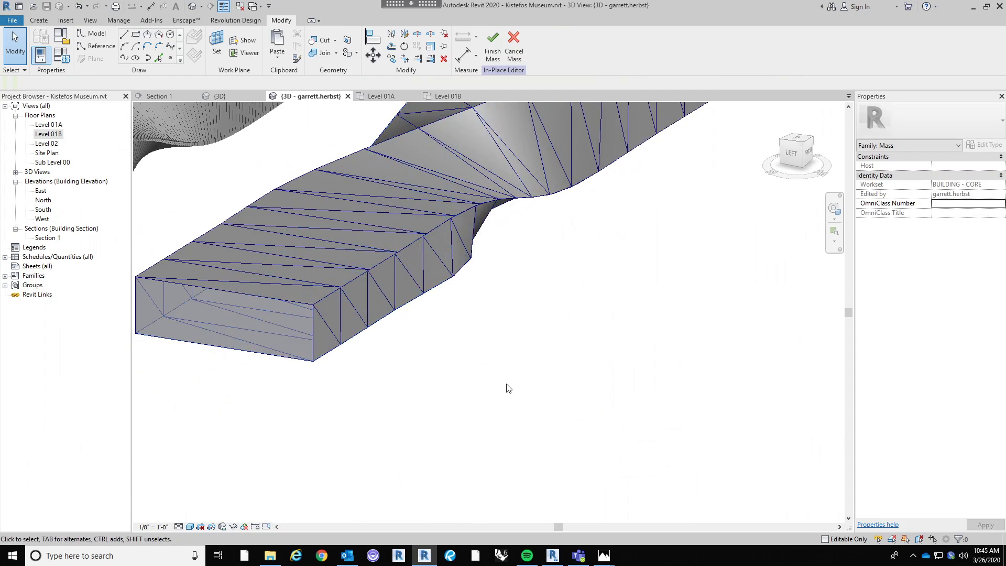
middle_click_drag(507, 386, 534, 305, "shift")
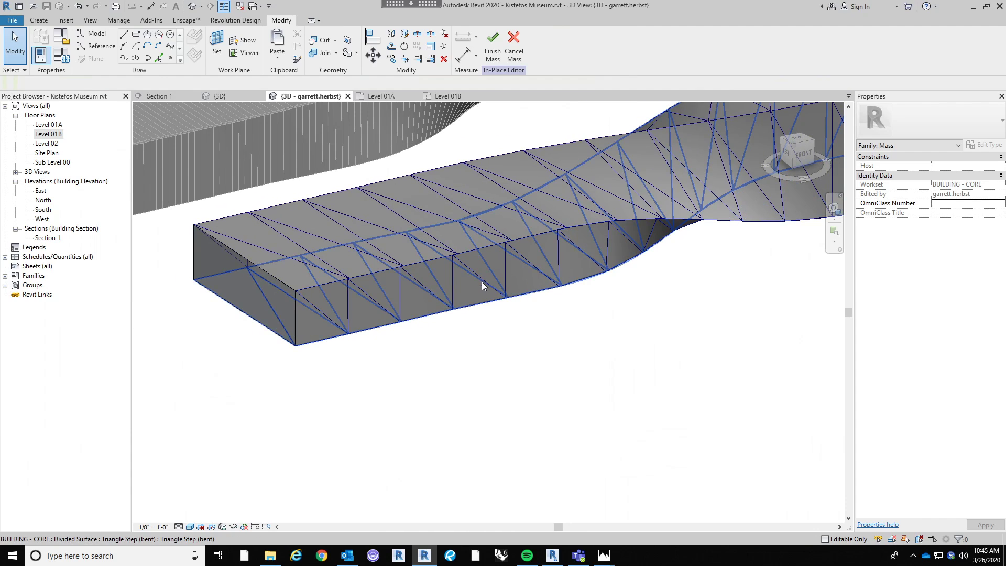
left_click(608, 308)
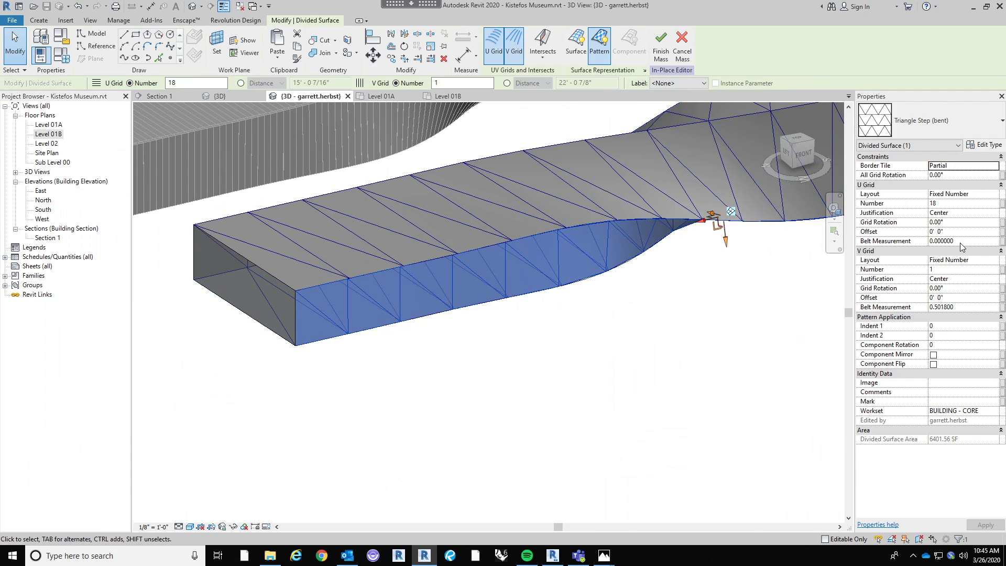
left_click(960, 243)
key("Return")
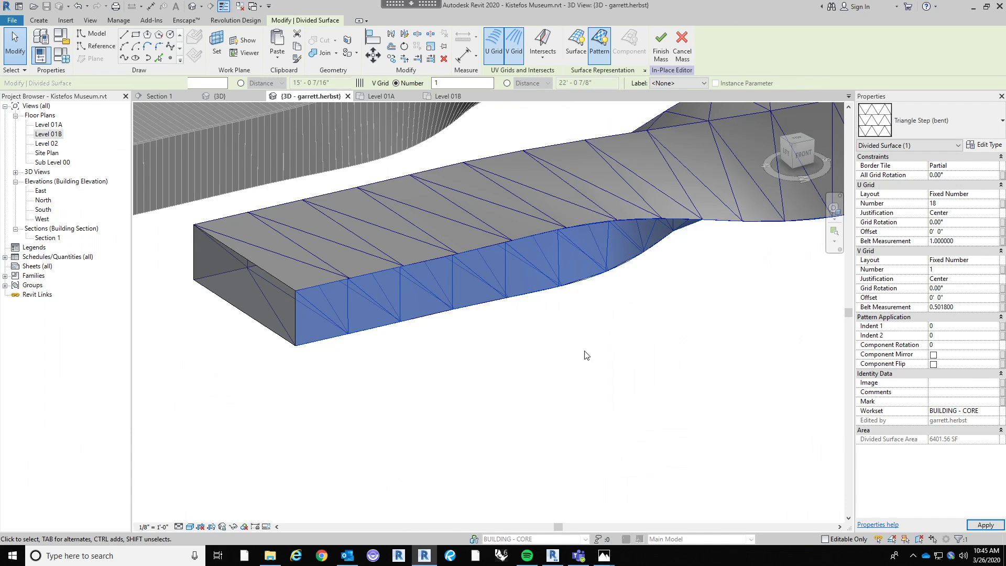
left_click(582, 358)
Set the U Grid Belt Measurement of the wide underside face to 0 and check its grid against the adjoining faces.
middle_click_drag(569, 372, 809, 259, "shift")
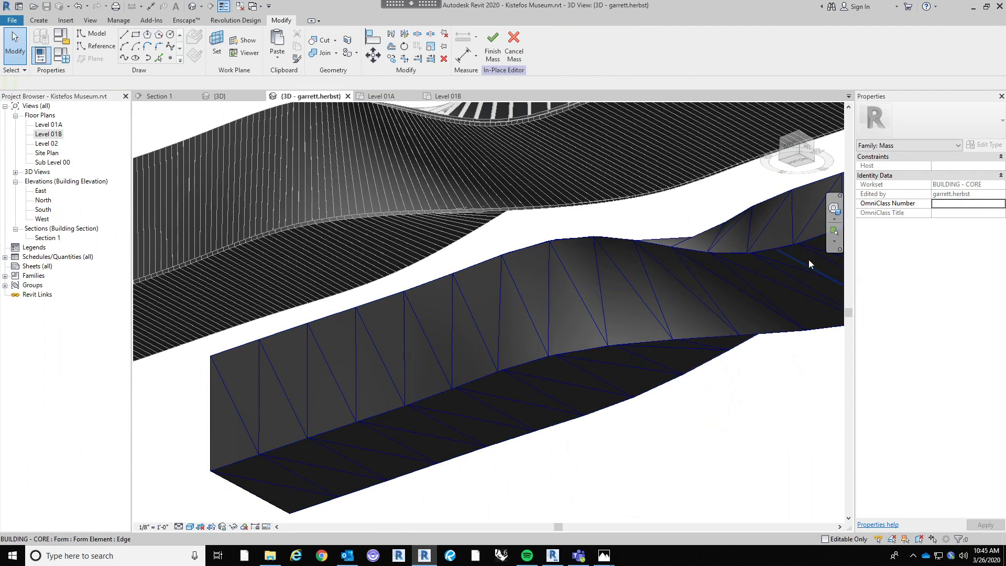
left_click(758, 279)
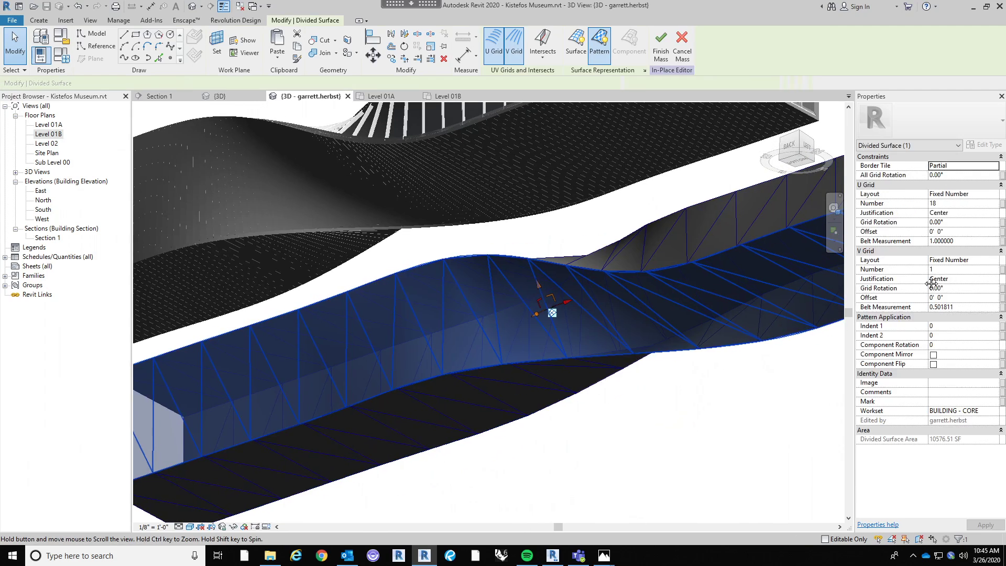
left_click(973, 243)
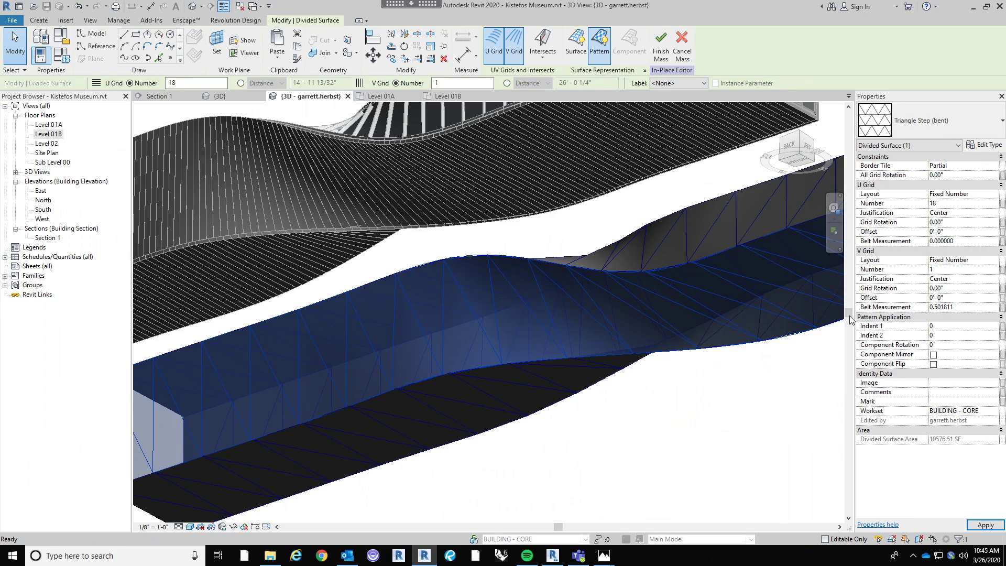
mouse_move(761, 431)
middle_mouse_down("shift")
mouse_move(721, 395)
mouse_move(522, 388)
middle_mouse_up("shift")
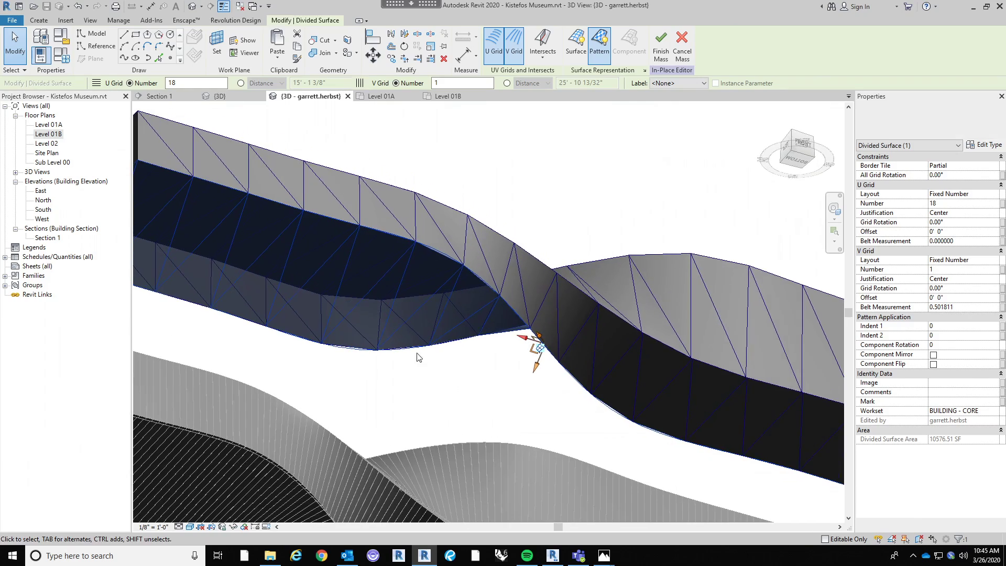
scroll(419, 357, "down", 5)
middle_click_drag(317, 247, 512, 395, "shift")
key("Escape")
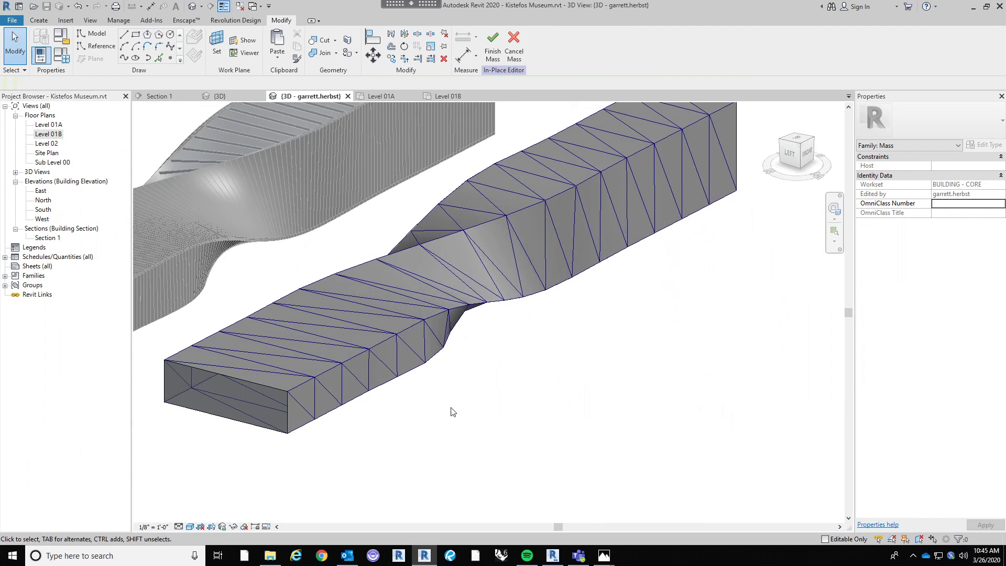
Finish editing the in-place mass.
middle_click_drag(452, 412, 650, 451)
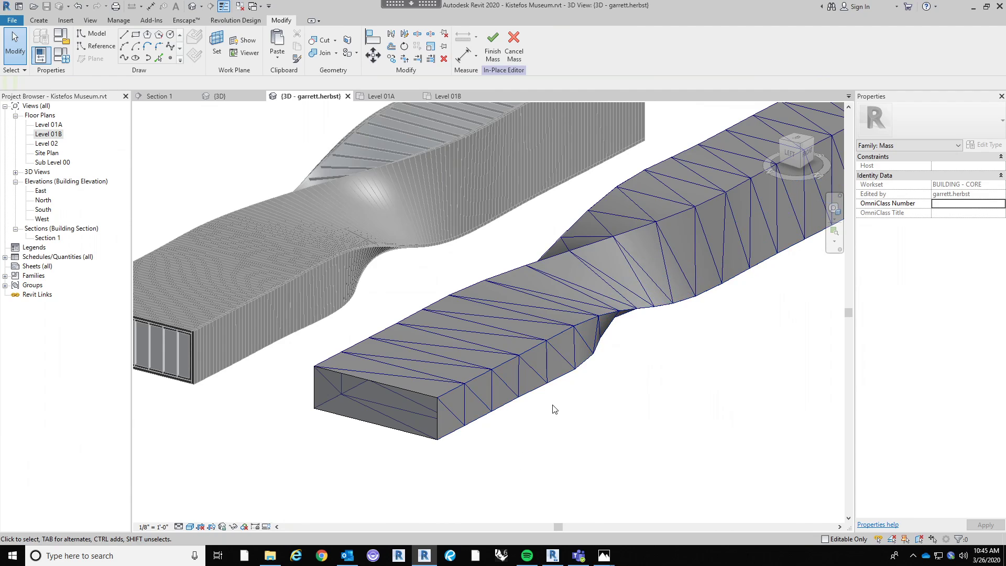
middle_click_drag(516, 442, 554, 440)
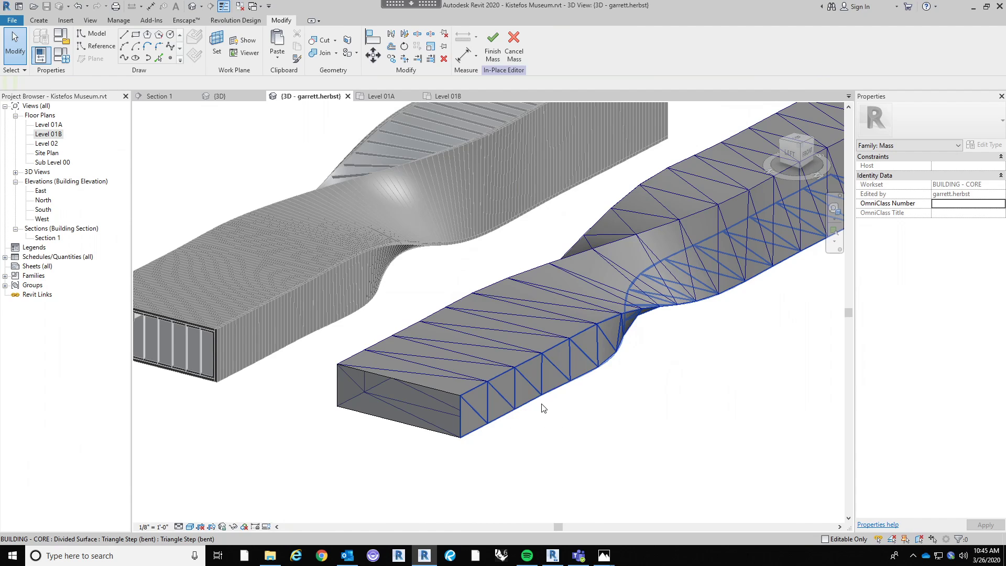
middle_click_drag(618, 427, 625, 435)
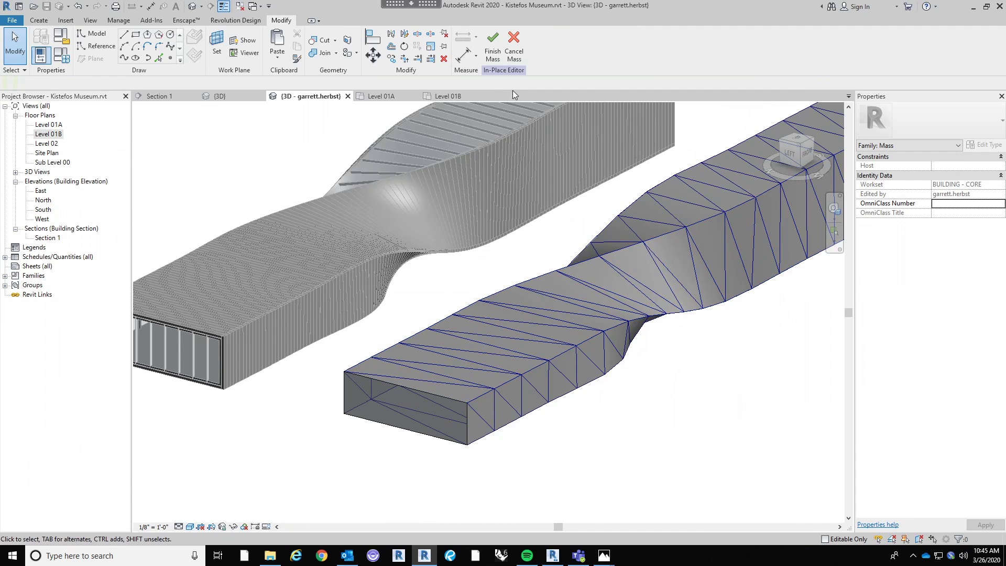
left_click(493, 55)
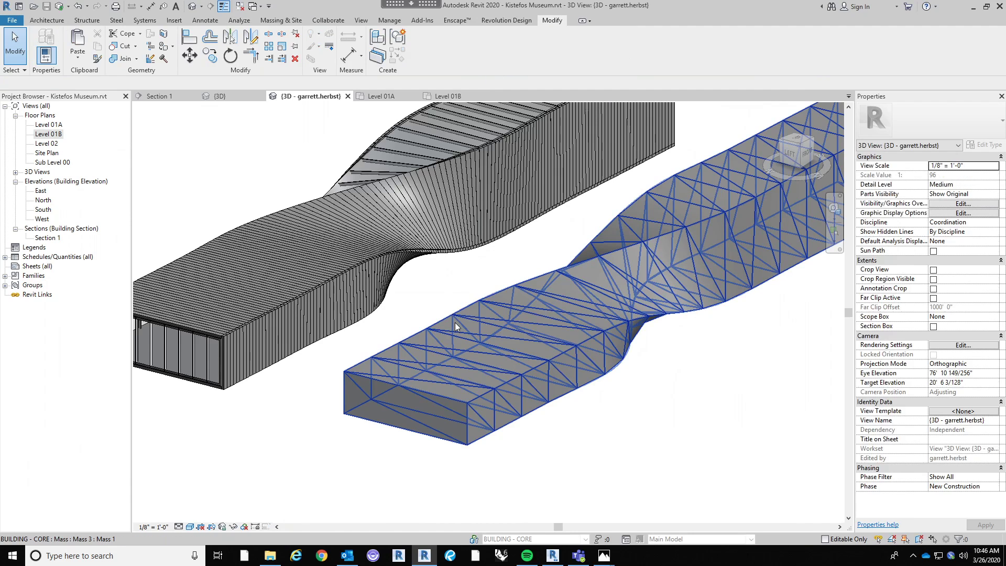
Create a new family from the Curtain Panel Pattern Based.rft template.
left_click(15, 22)
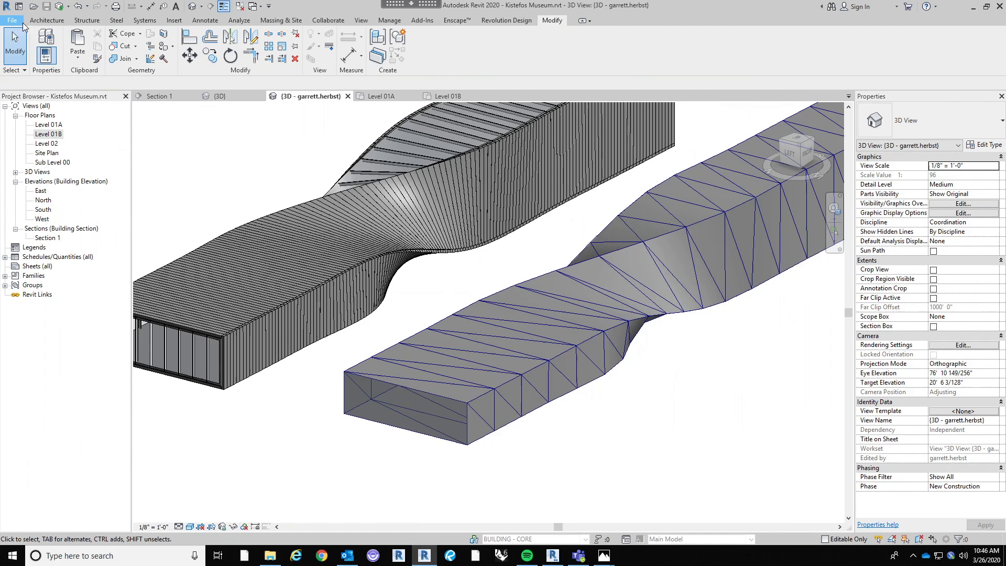
mouse_move(67, 62)
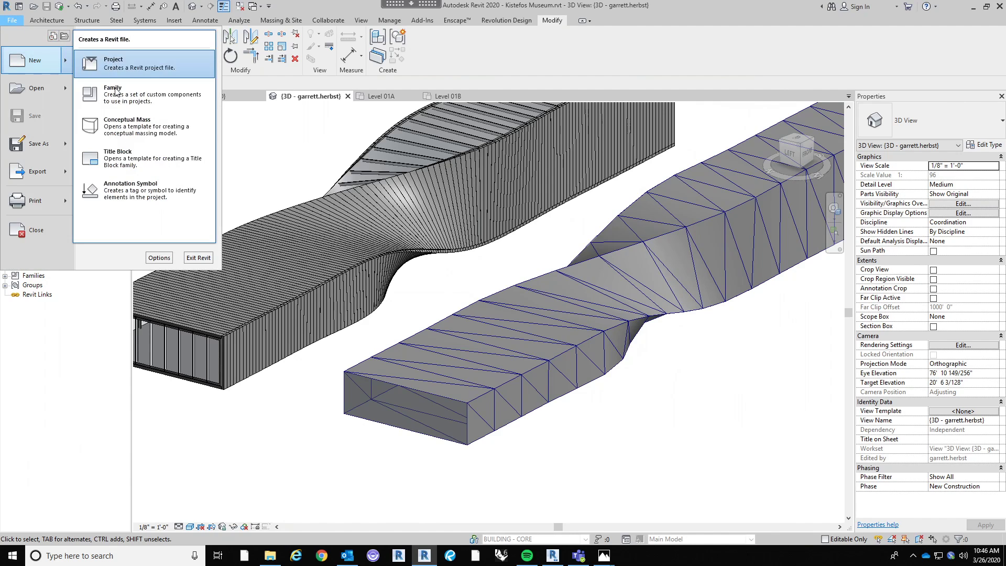
left_click(105, 107)
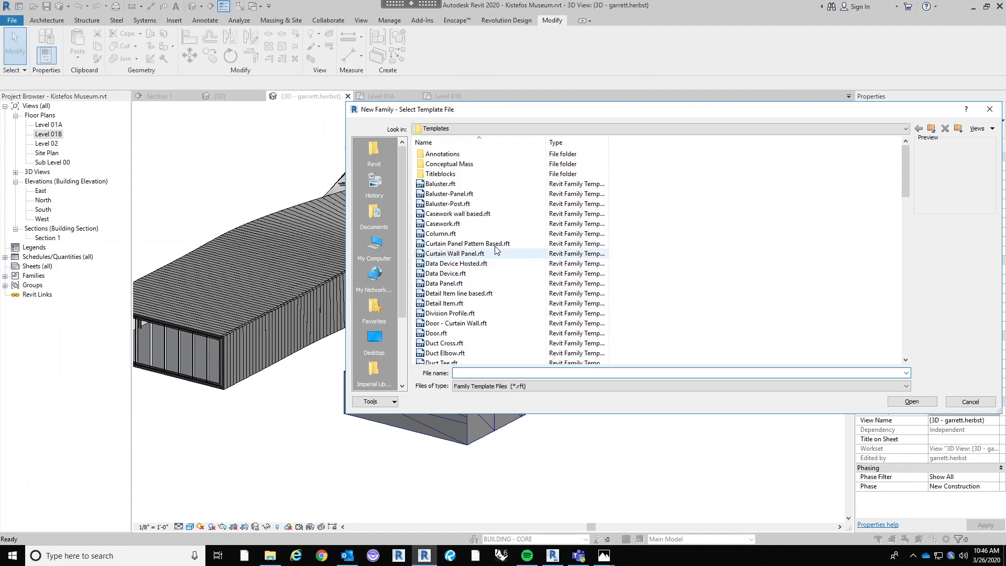
left_click(466, 243)
left_click(911, 401)
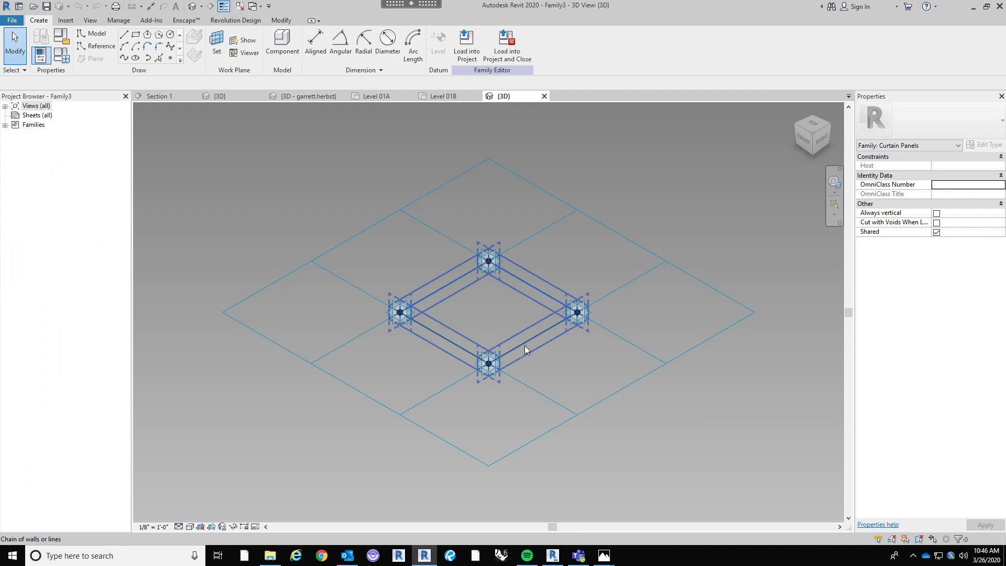
middle_click_drag(524, 345, 538, 392)
scroll(539, 392, "down", 2)
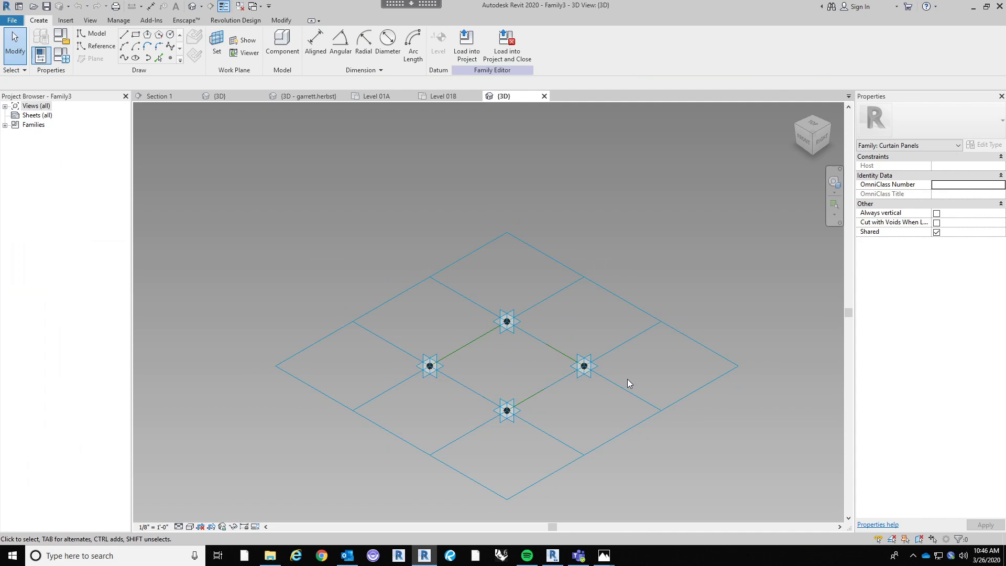
Change the family's tile pattern grid from Rectangle to Triangle Step (bent).
left_click(649, 353)
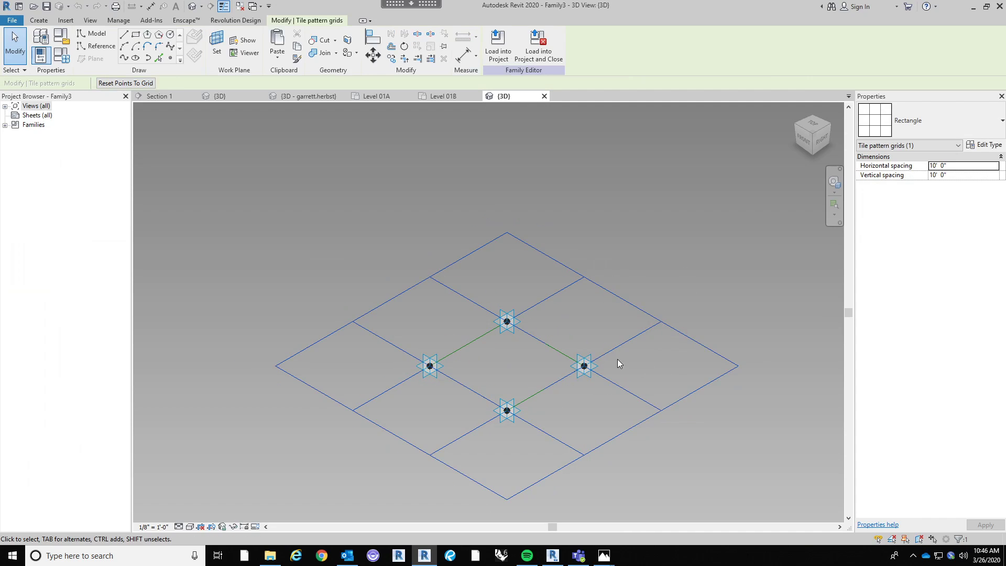
left_click(948, 111)
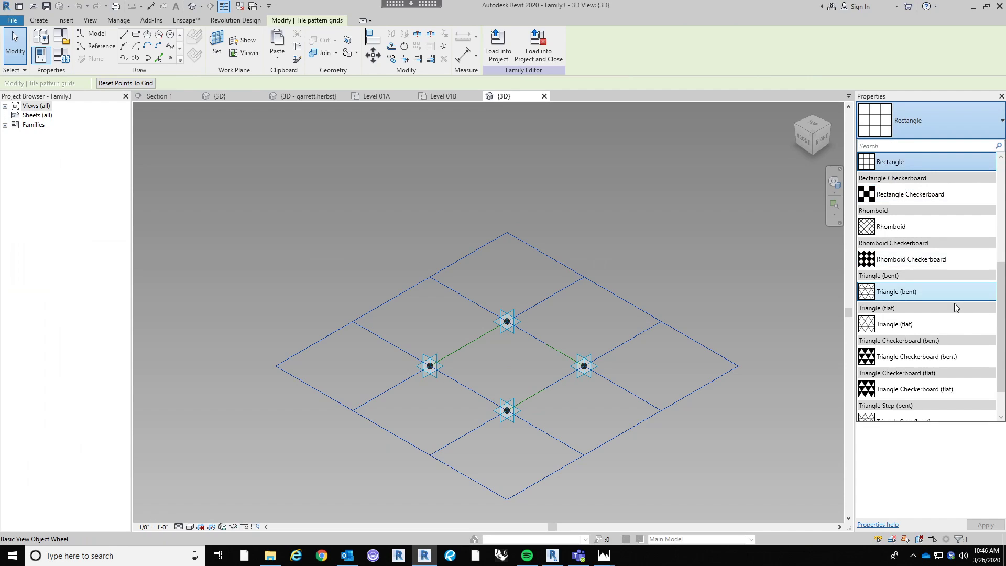
scroll(954, 303, "down", 1)
left_click(922, 386)
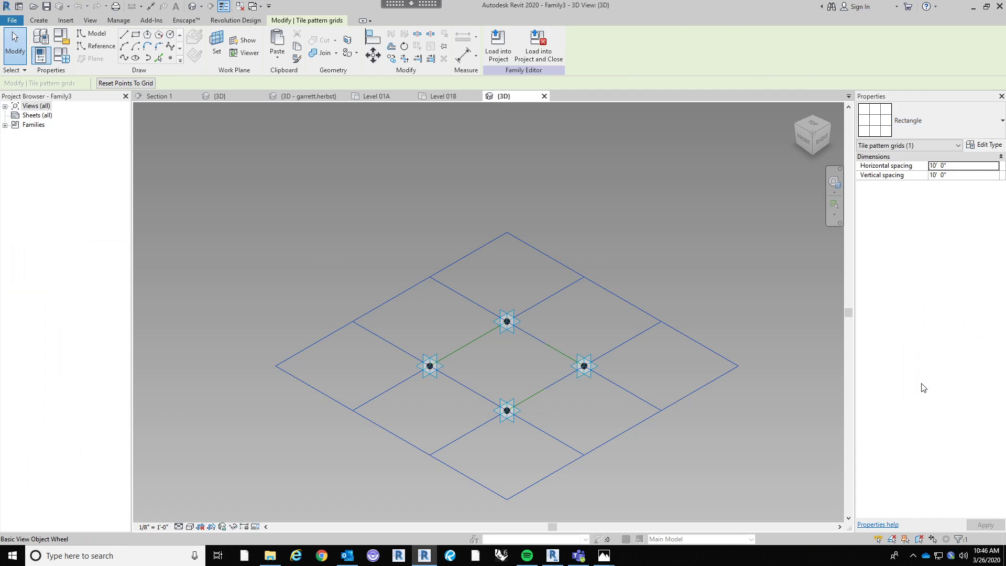
left_click(656, 256)
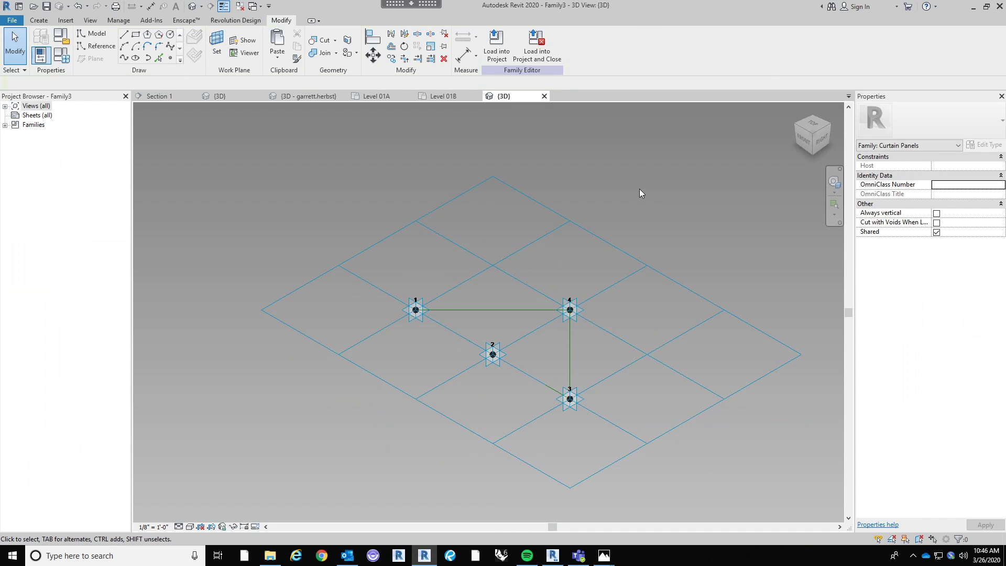
middle_click_drag(648, 299, 589, 331, "shift")
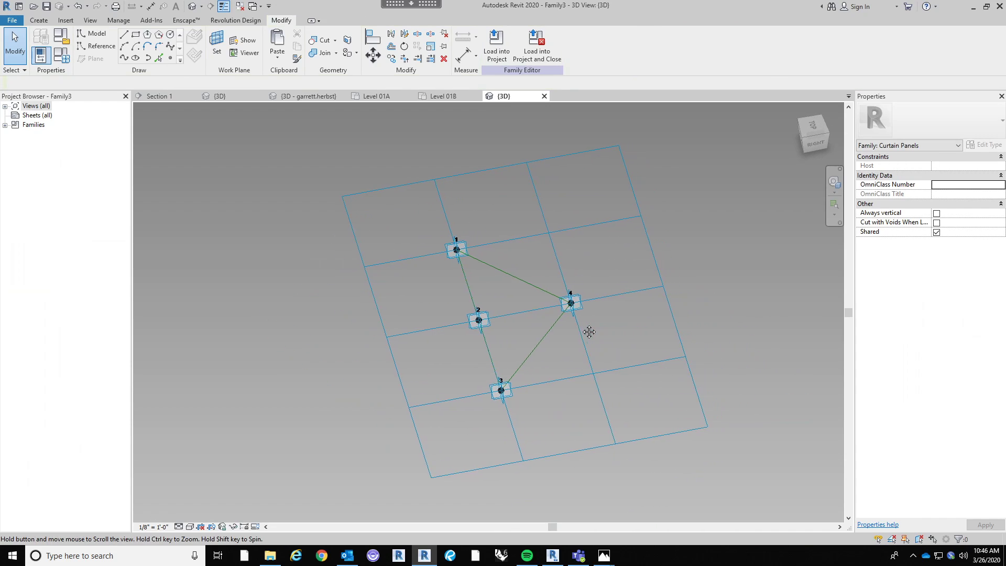
scroll(589, 332, "up", 2)
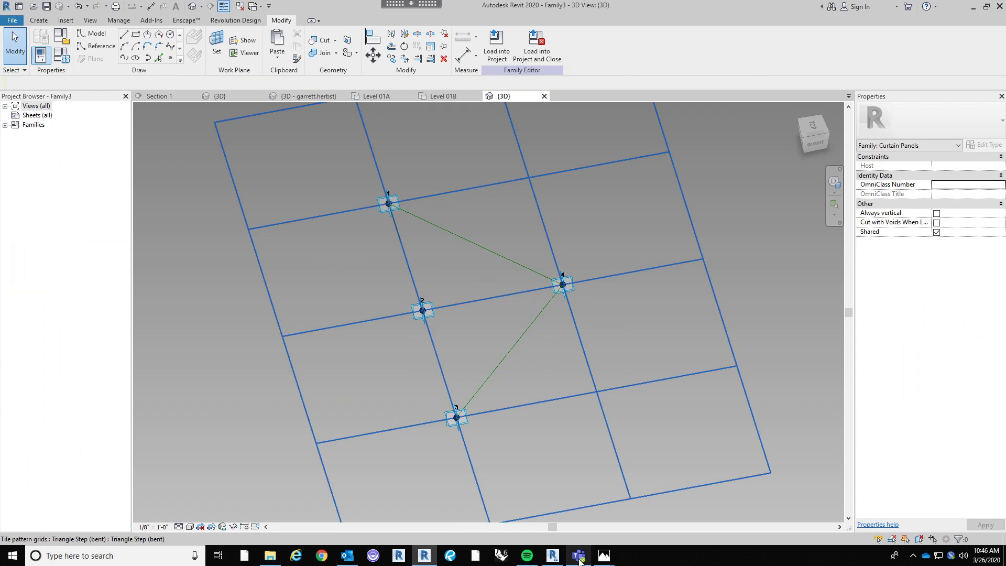
Switch to Photos, examine the vertical and diagonal truss members in the museum interior picture, and close the picture.
mouse_move(604, 555)
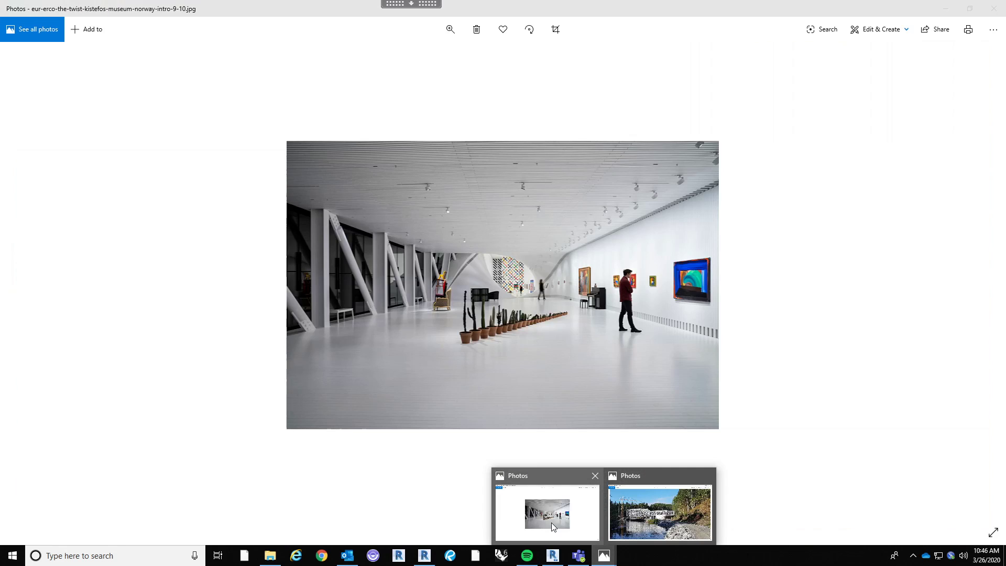
left_click(547, 513)
scroll(275, 256, "up", 3, "ctrl")
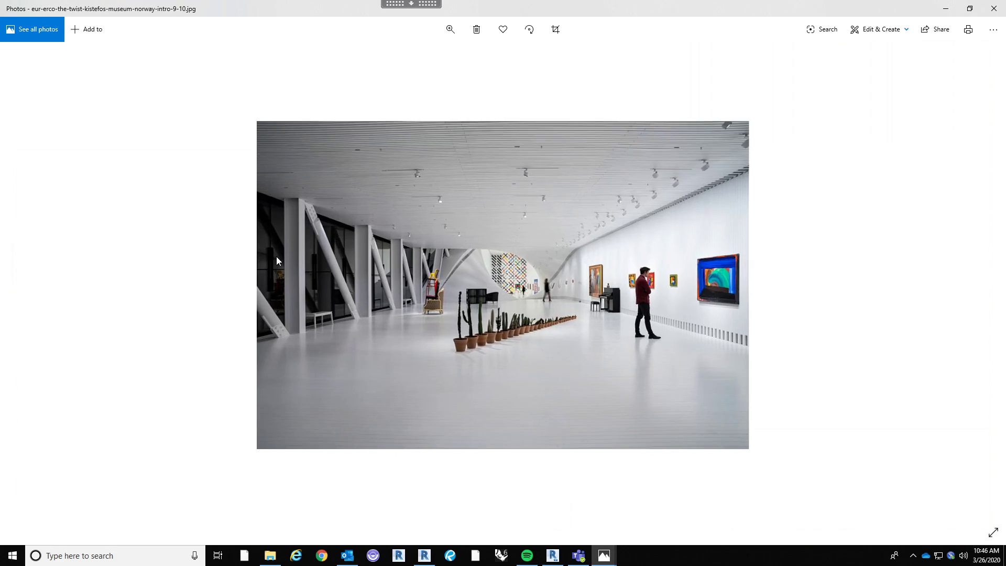
left_click_drag(237, 278, 419, 277)
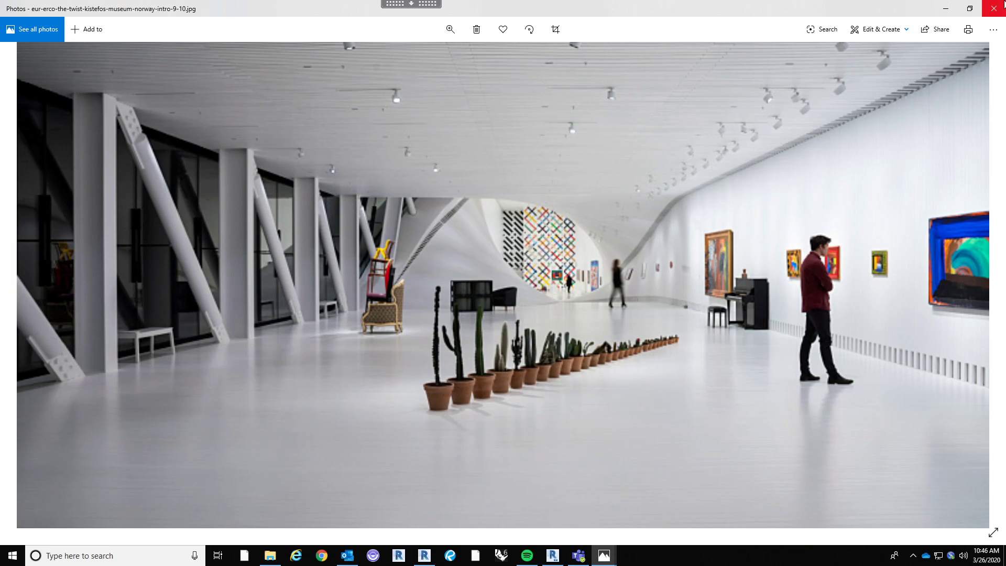
left_click(993, 8)
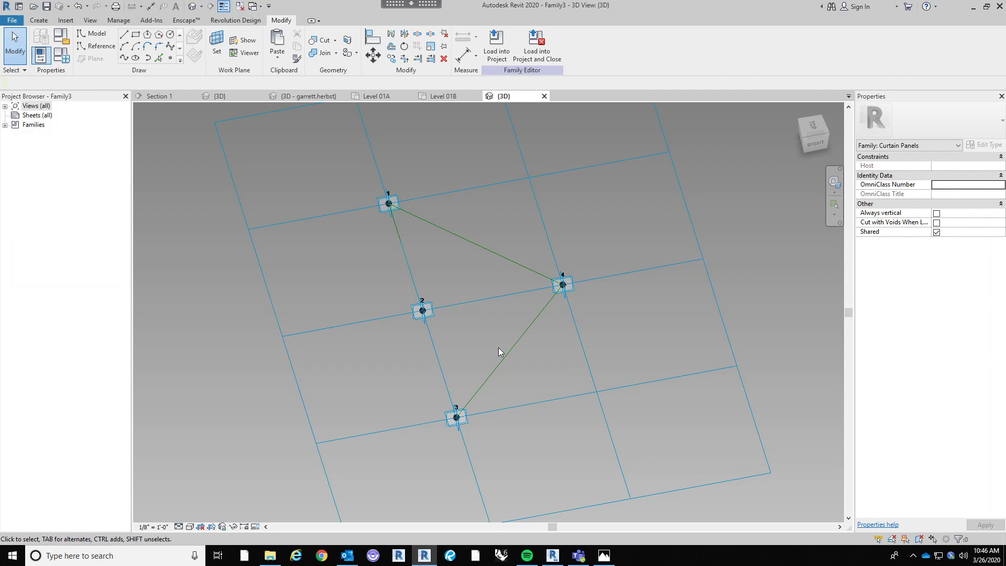
Examine the triangular panel's four numbered points and the reference lines linking them to plan the truss members.
middle_click_drag(237, 301, 194, 328)
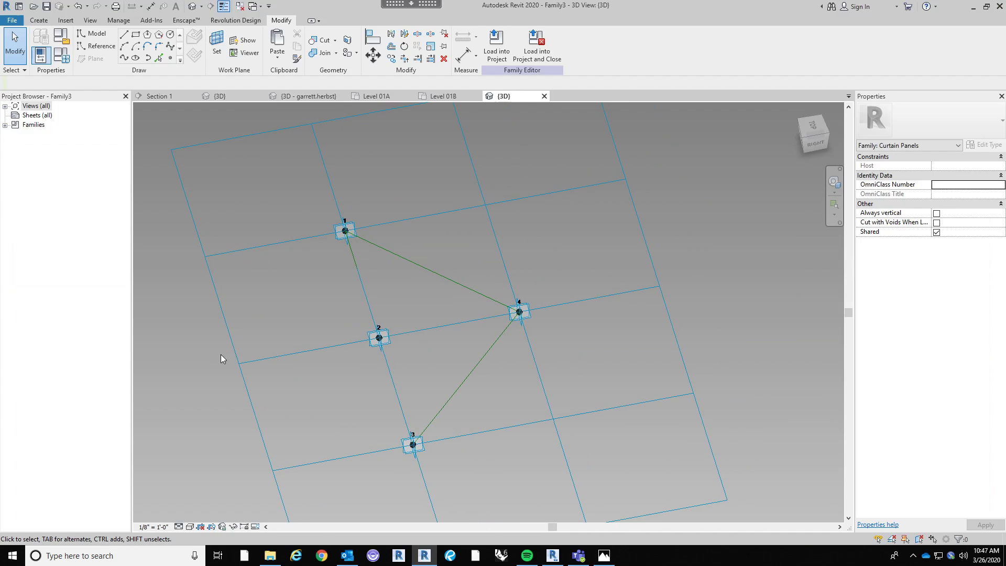
middle_click_drag(456, 427, 527, 348, "shift")
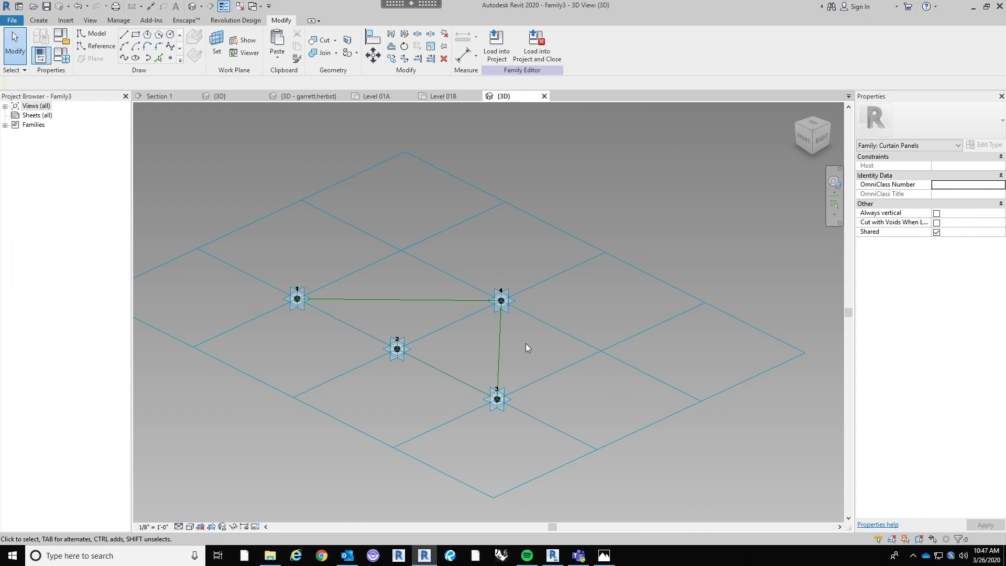
middle_click_drag(517, 438, 544, 432)
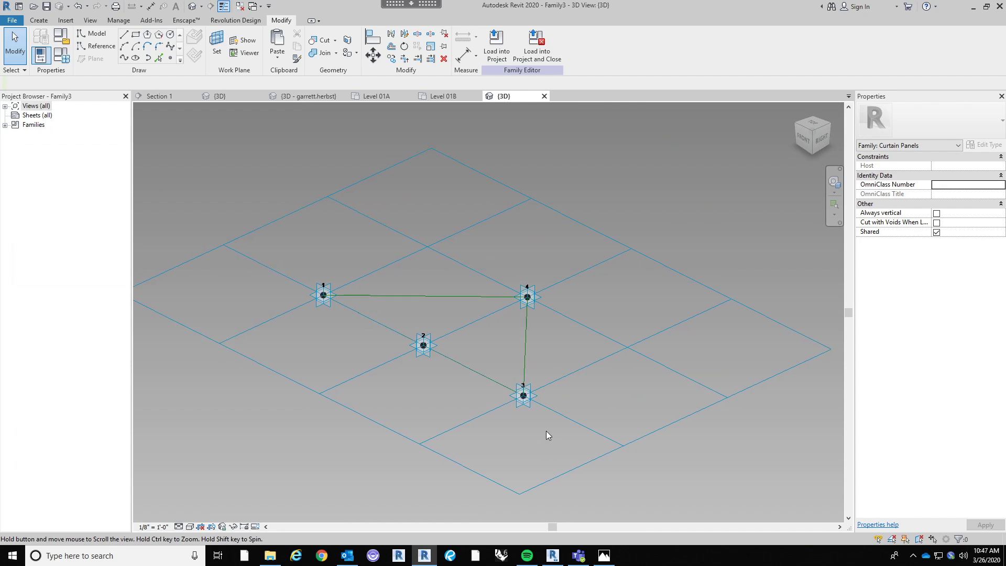
key("Tab")
left_click(530, 337)
left_click(576, 338)
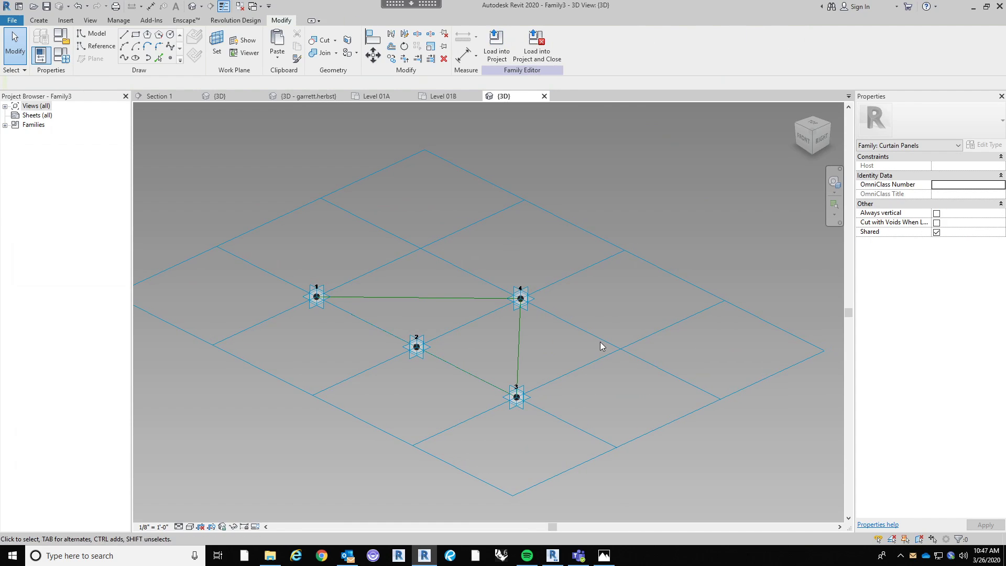
middle_click_drag(602, 343, 687, 385, "shift")
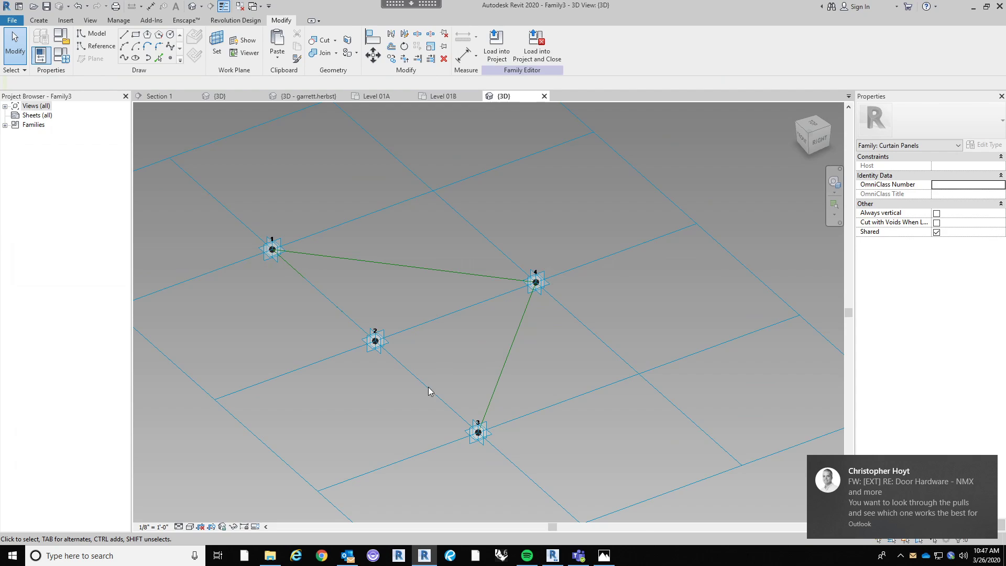
middle_click_drag(429, 388, 479, 382)
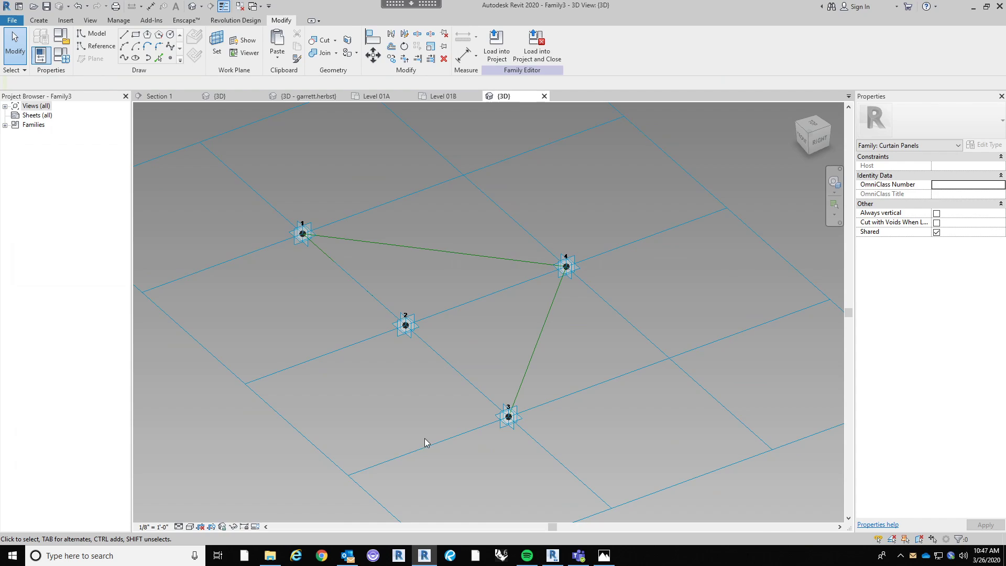
middle_click_drag(360, 403, 376, 398)
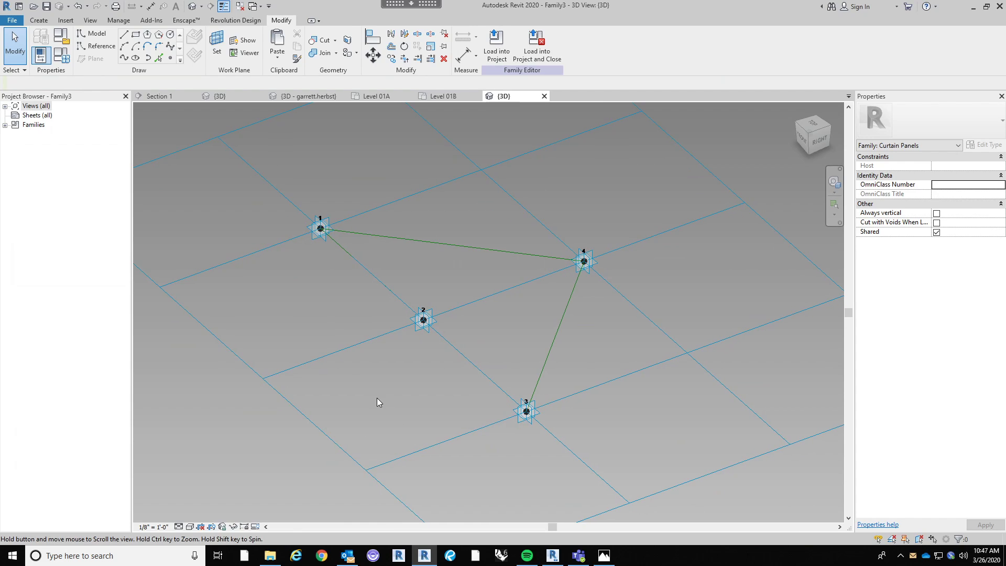
Place a reference point near the middle of each of the four panel edges: 1–4, 4–3, 2–3 and 1–2.
middle_click_drag(606, 339, 556, 319, "shift")
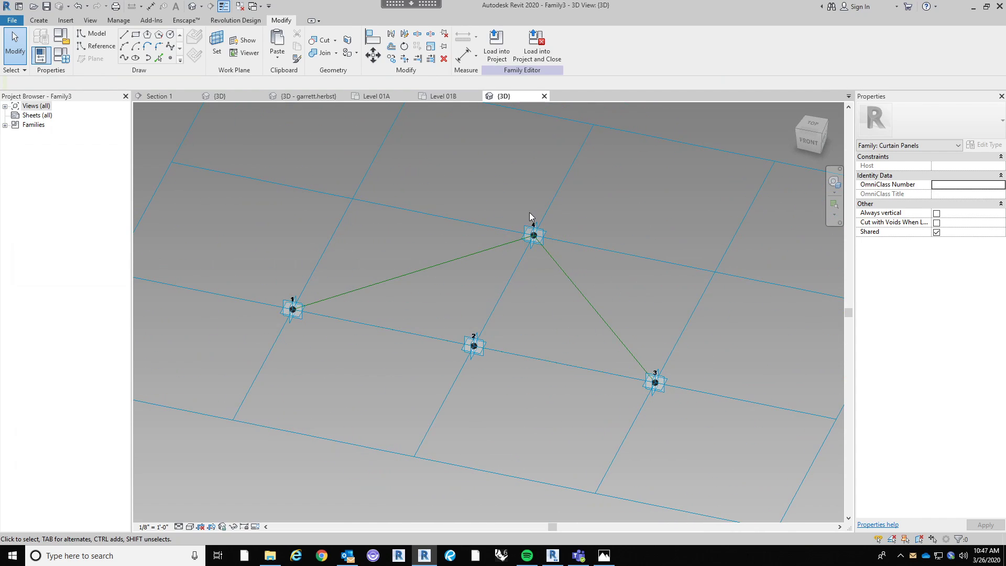
middle_click_drag(391, 275, 450, 313, "shift")
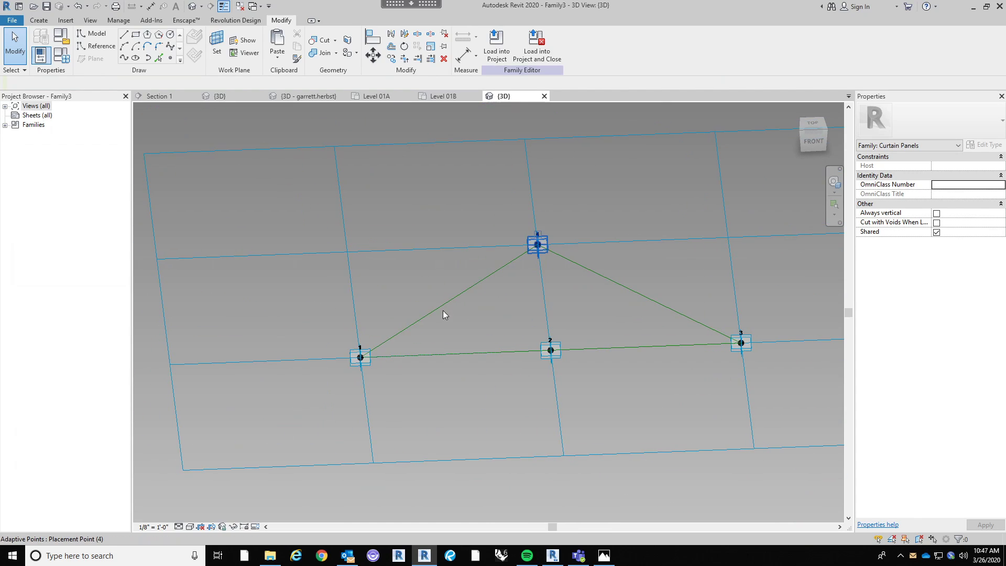
middle_click_drag(457, 321, 427, 330)
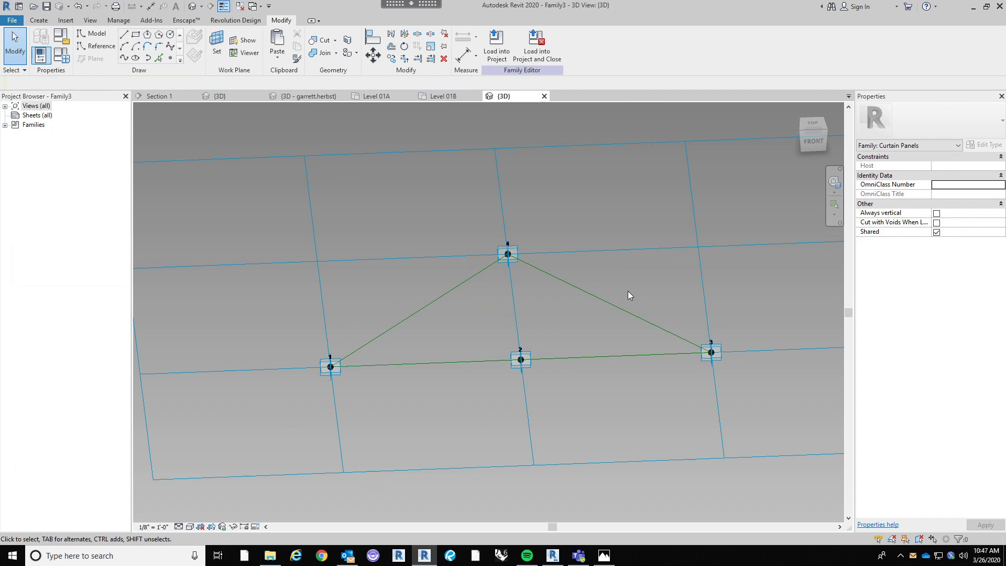
middle_click_drag(650, 332, 674, 354)
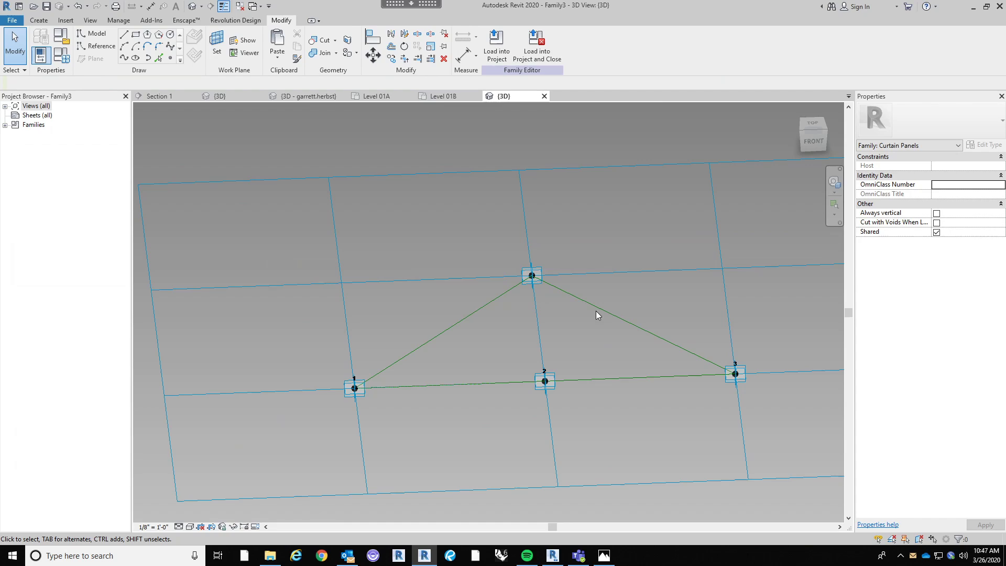
middle_click_drag(673, 412, 630, 433)
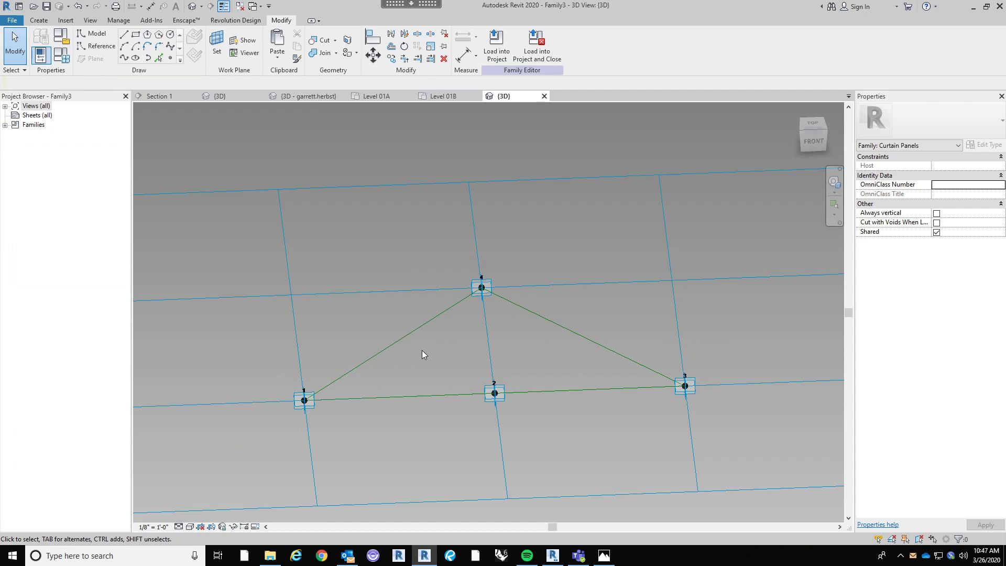
left_click(171, 60)
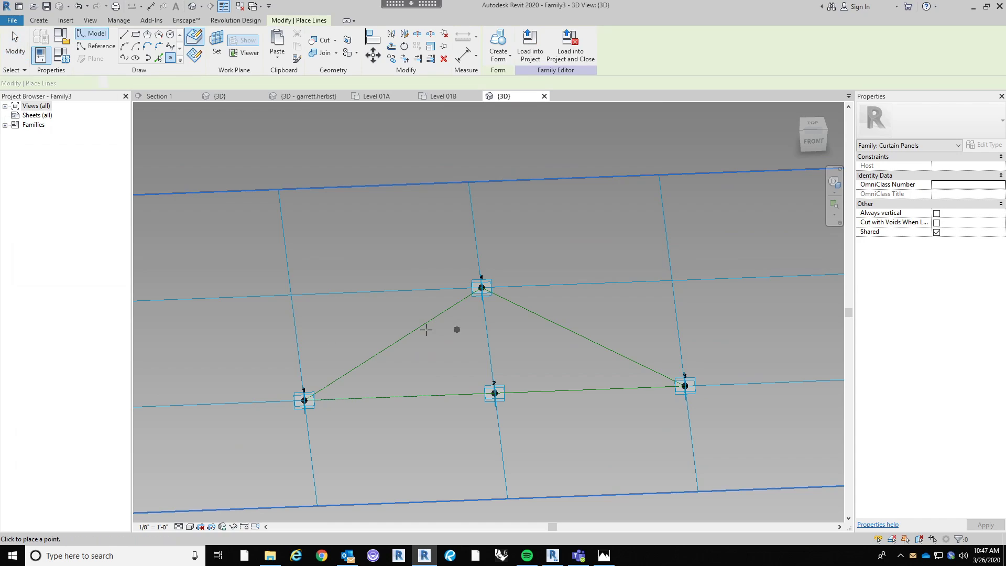
left_click(396, 342)
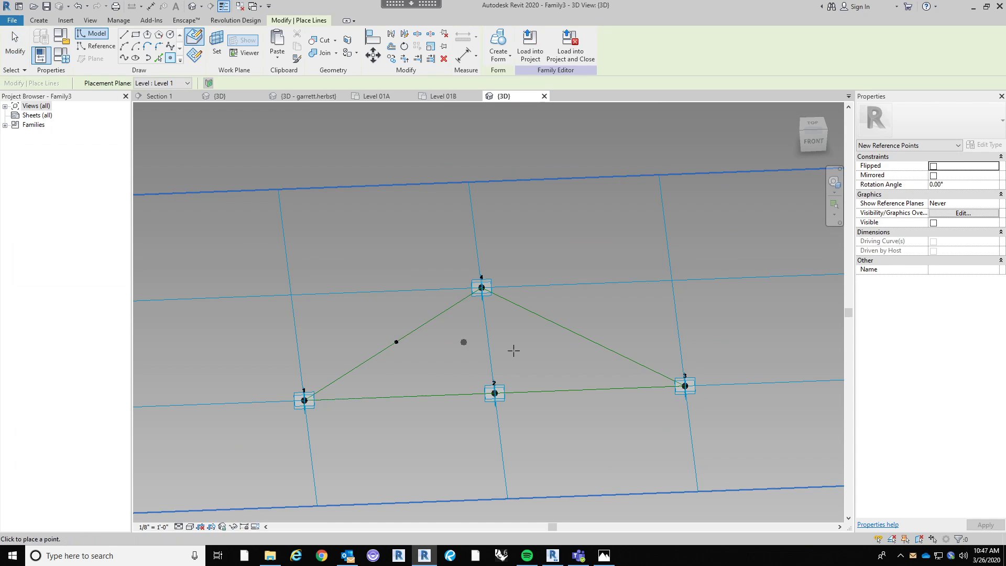
left_click(584, 336)
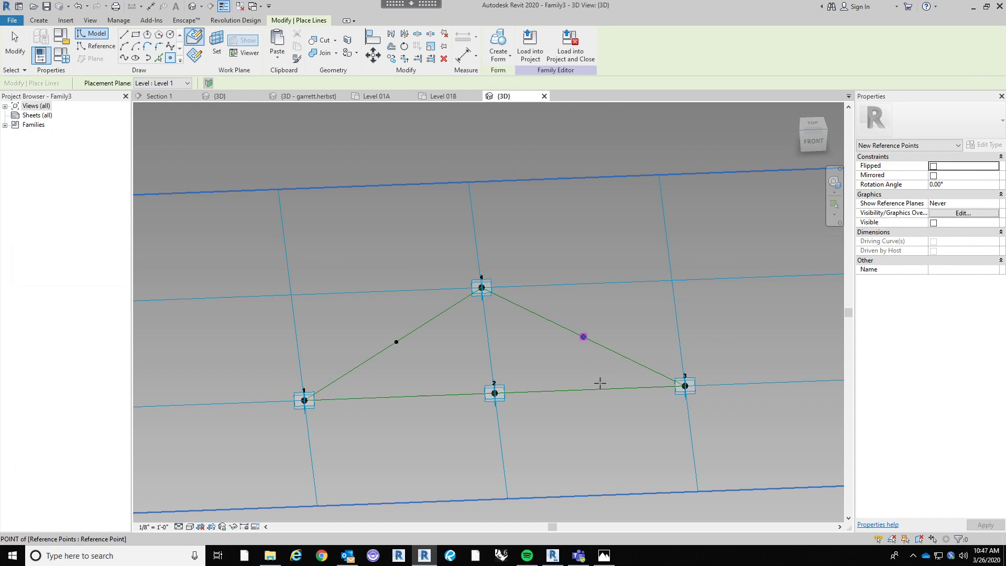
left_click(588, 390)
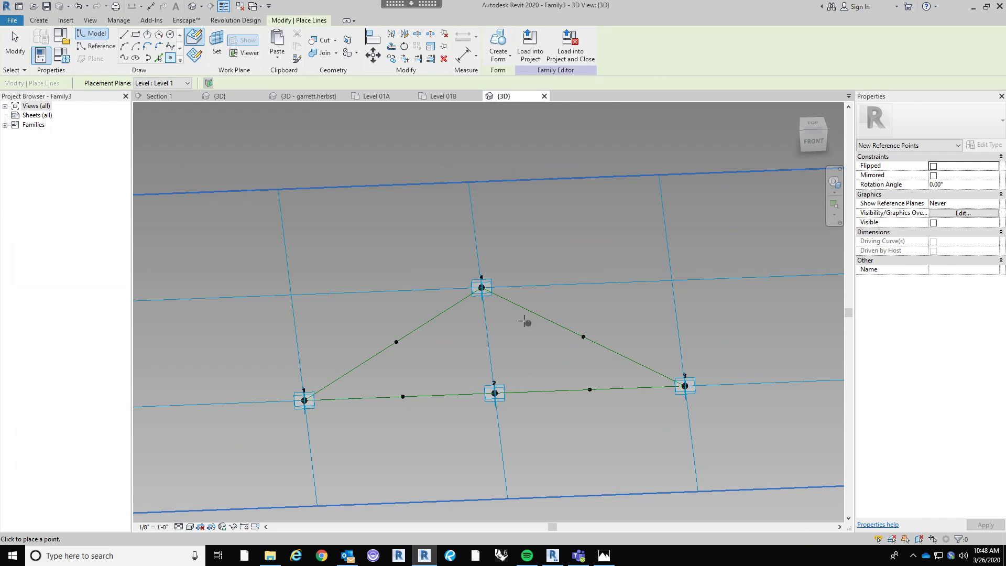
key("Escape")
key("Escape")
Set the work plane to the reference point on edge 1–4 and draw a model-line circle of about 7" radius centred on it.
scroll(341, 371, "up", 2)
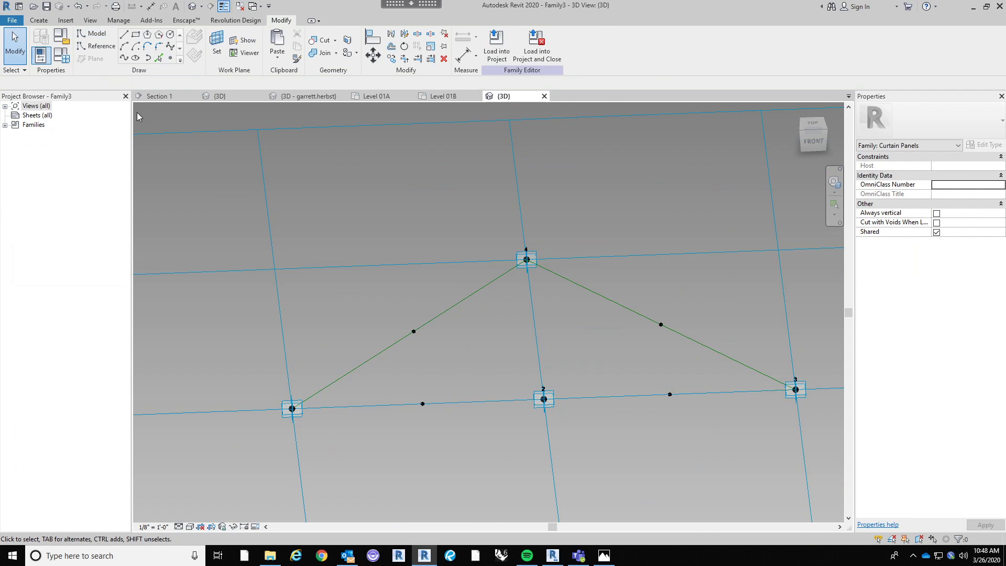
left_click(216, 44)
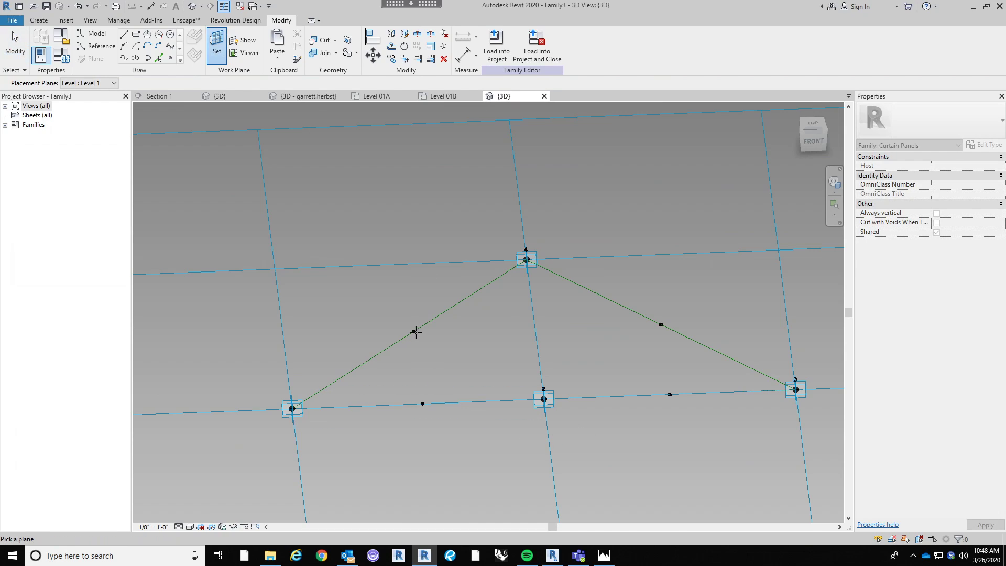
left_click(413, 331)
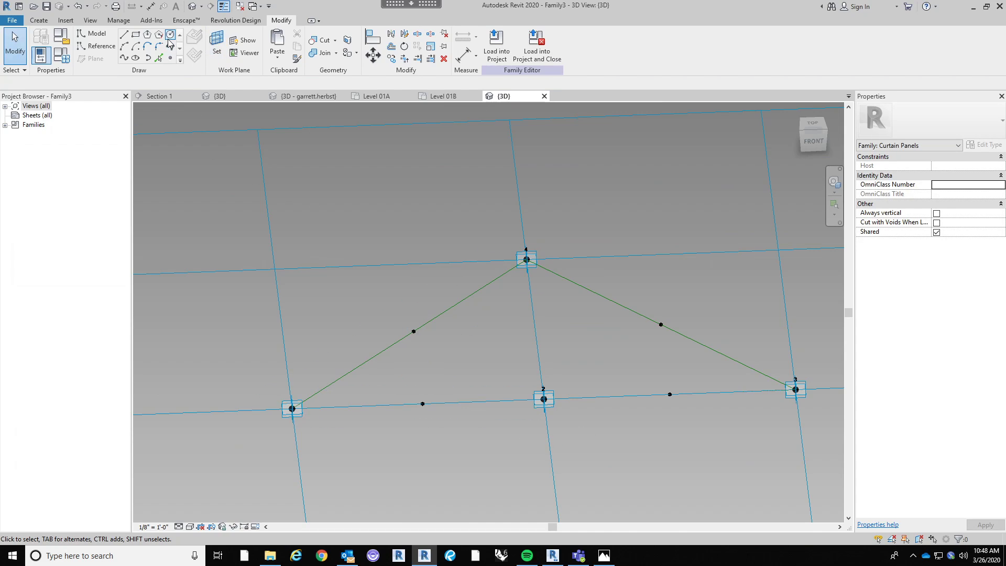
left_click(168, 39)
left_click(414, 330)
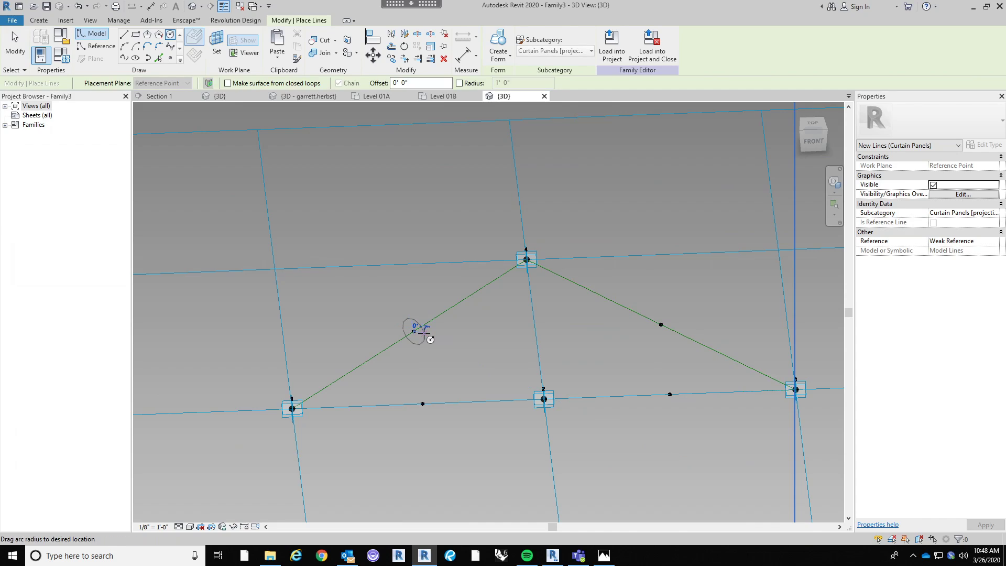
left_click(430, 340)
scroll(422, 351, "up", 2)
key("Escape")
key("Escape")
Make the circle's radius dimension permanent and label it with a new type-based family parameter named Beam Radius.
scroll(414, 341, "up", 2)
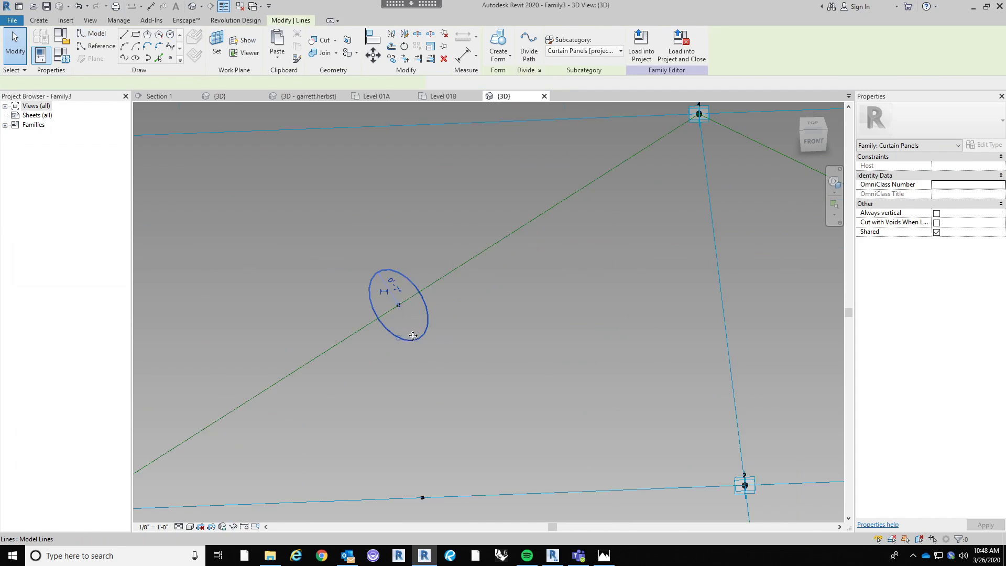
scroll(482, 307, "down", 2)
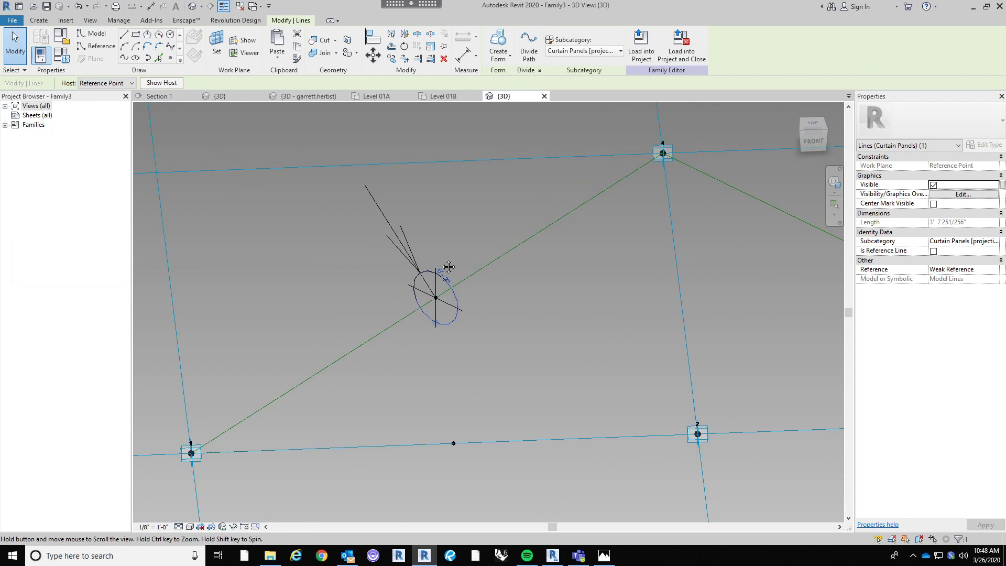
left_click(447, 259)
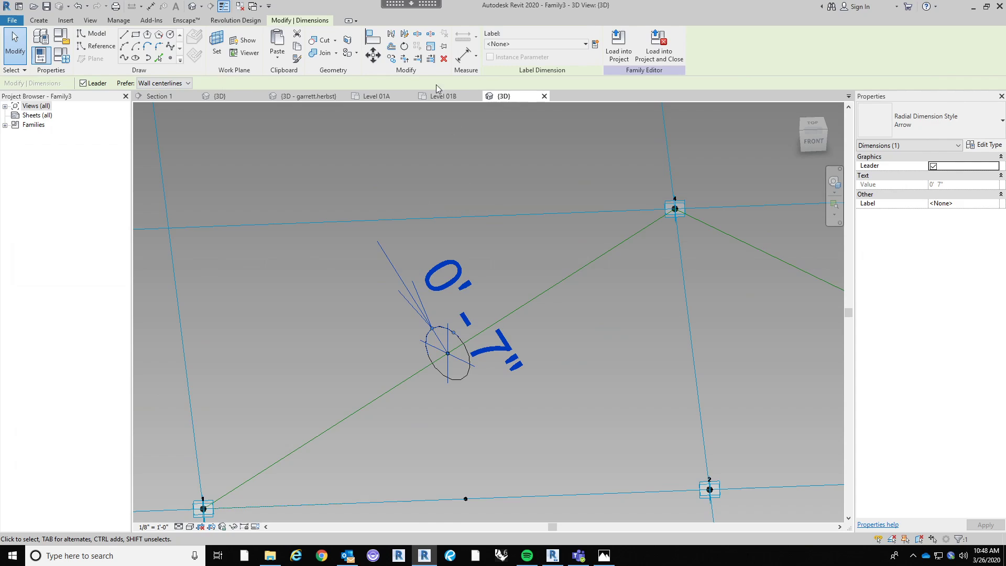
left_click(595, 44)
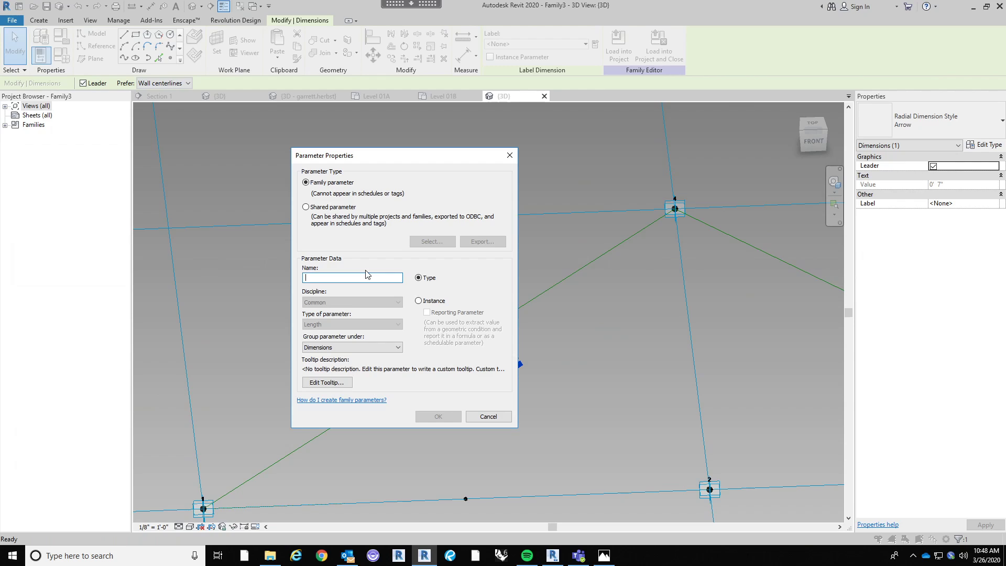
type("Beam Radius")
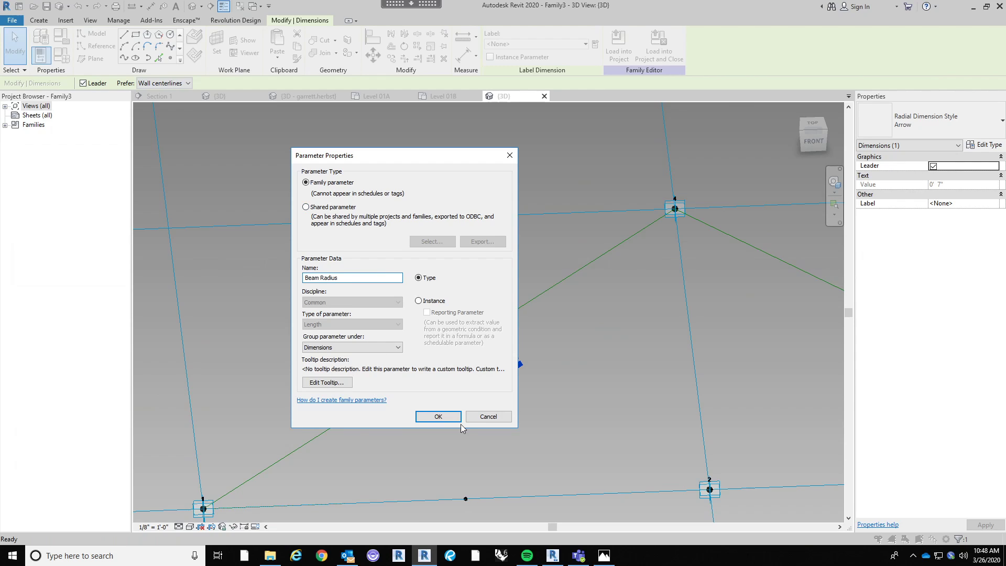
left_click(451, 418)
key("Escape")
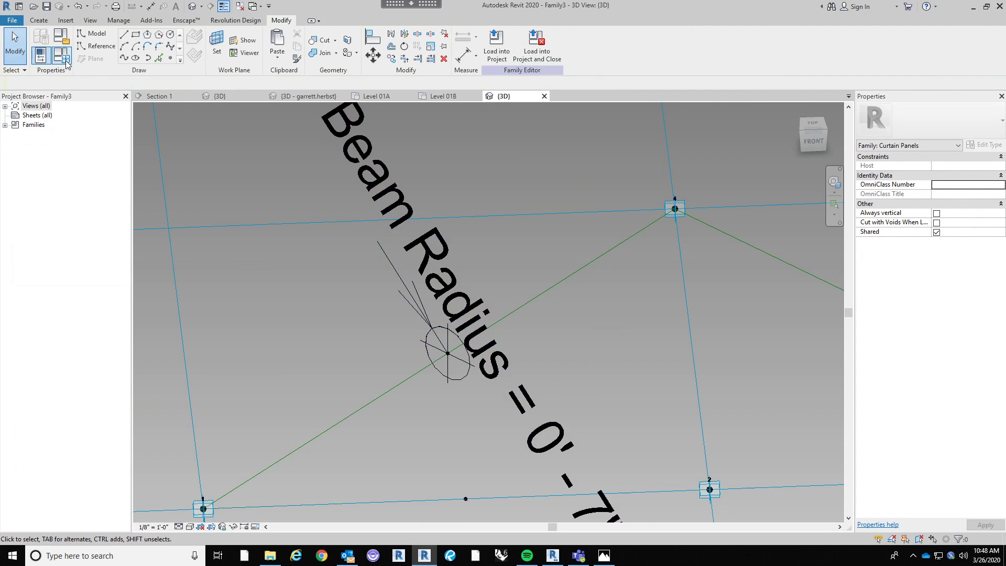
Set the Beam Radius parameter to 6" in the family types.
left_click(61, 54)
left_click(700, 219)
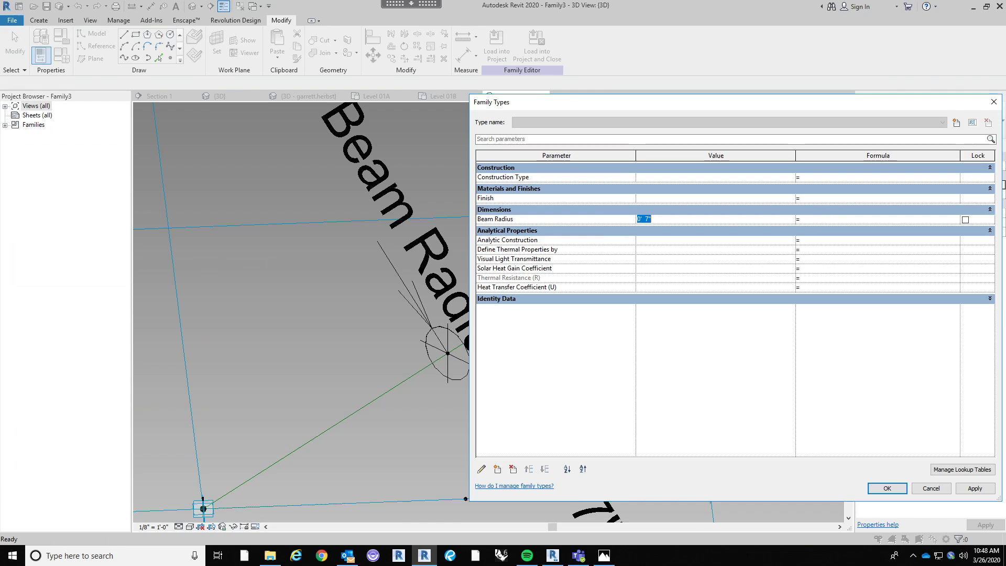
type("6")
key("Tab")
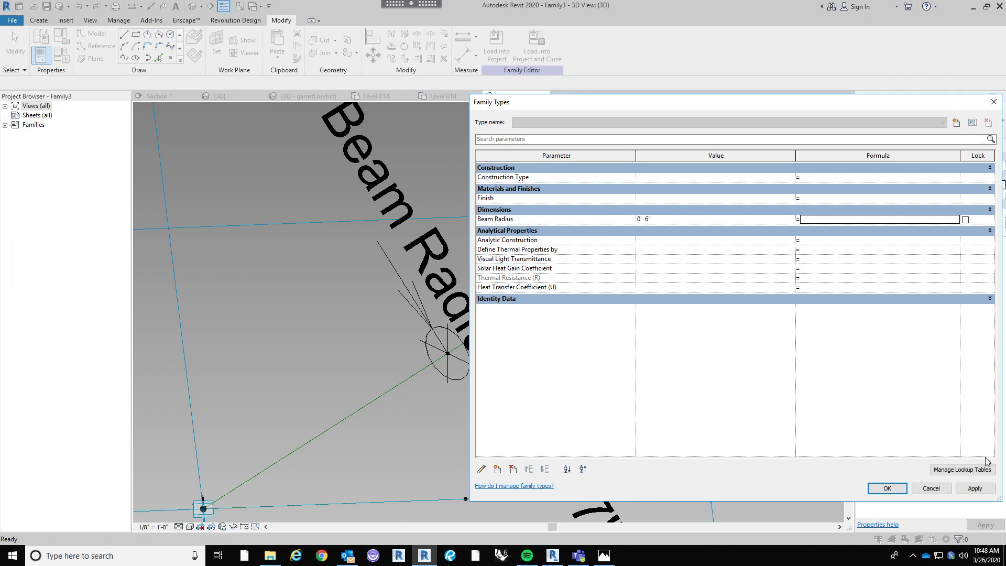
left_click(880, 488)
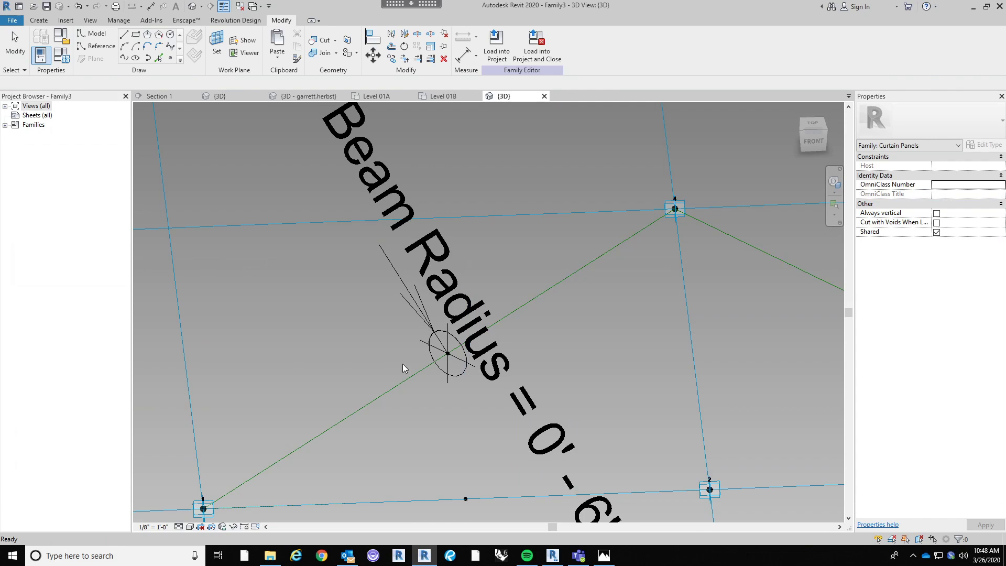
Change the view scale to 1" = 1'-0" to shrink the radius dimension text.
left_click(150, 529)
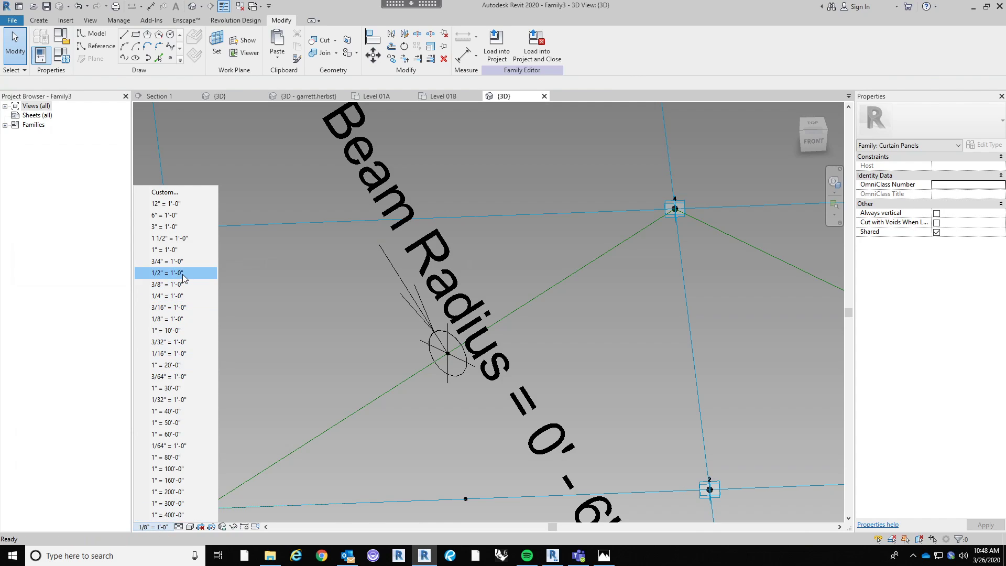
left_click(187, 248)
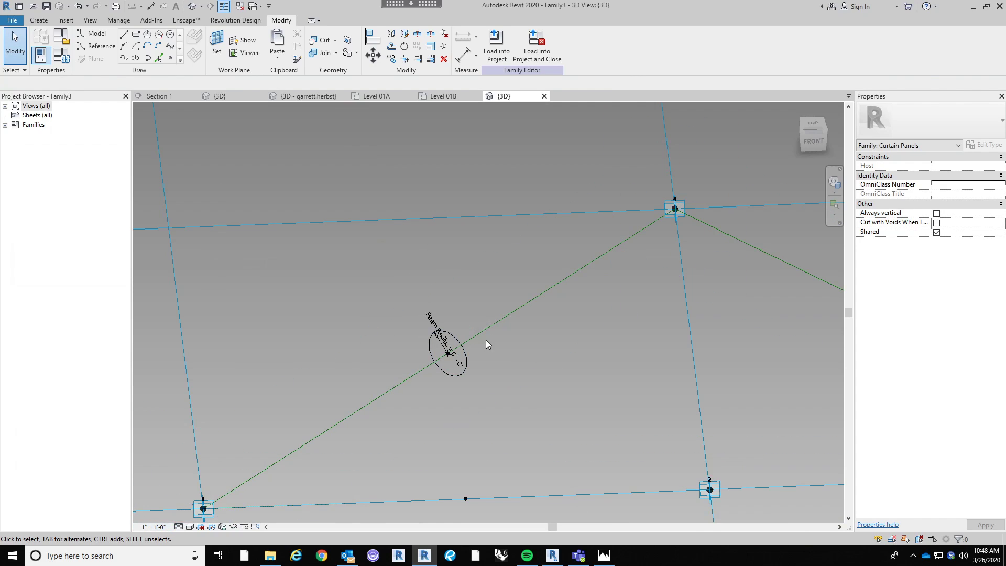
scroll(486, 340, "up", 2)
scroll(507, 321, "down", 4)
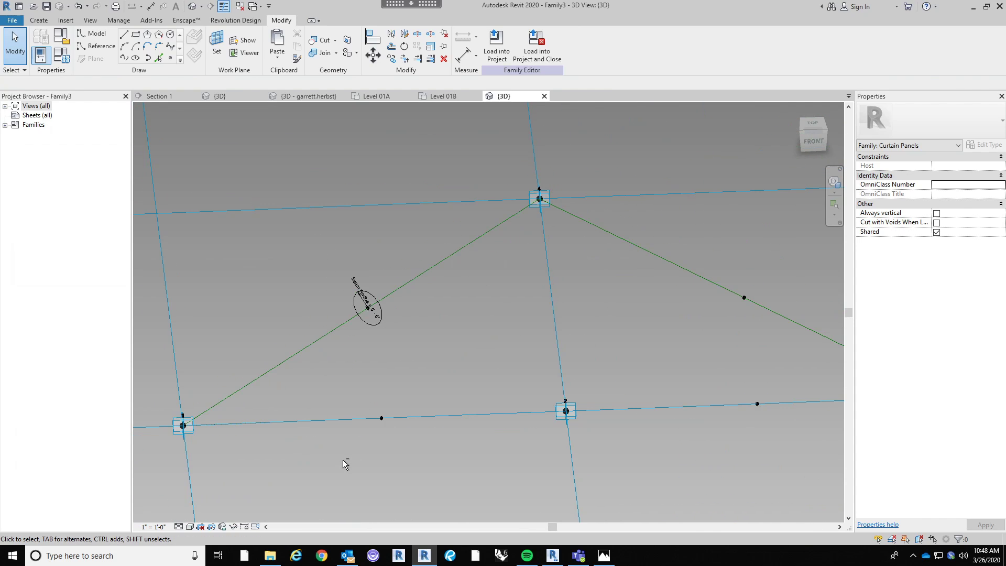
Set the work plane to the reference point on the edge between points 1 and 2.
middle_click_drag(342, 460, 437, 315, "shift")
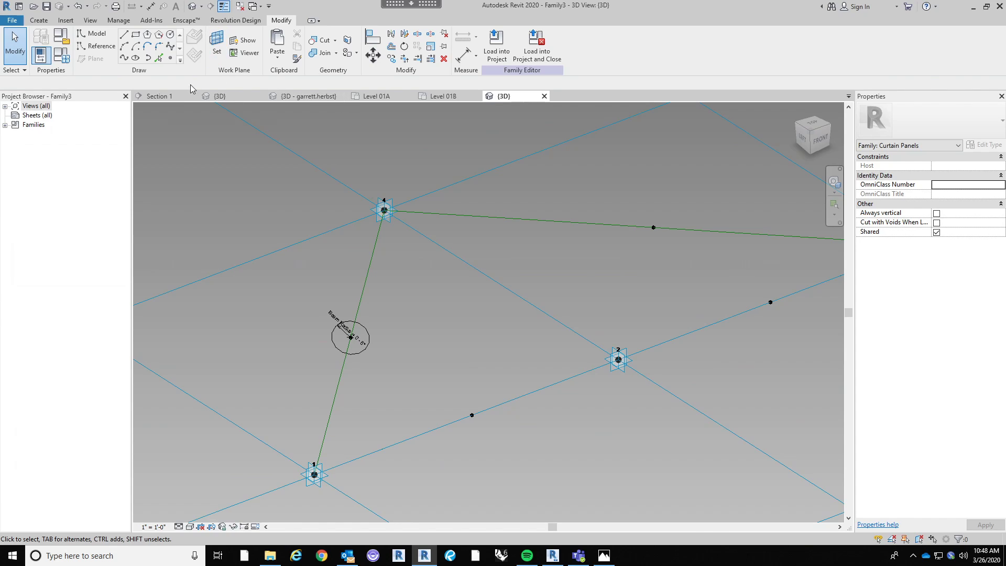
left_click(217, 45)
left_click(473, 417)
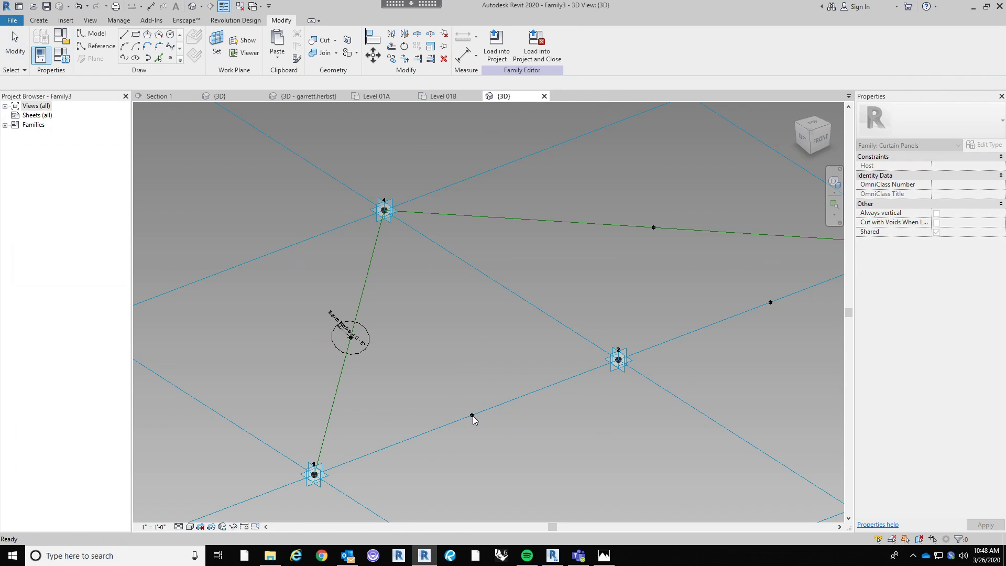
Draw a model-line rectangle around the reference point midway between points 1 and 2.
scroll(473, 418, "up", 2)
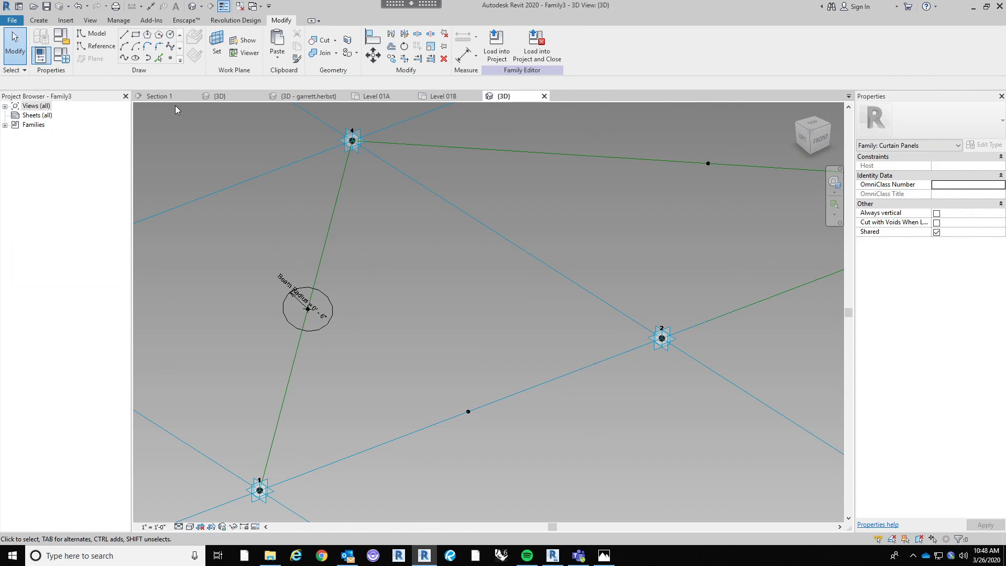
left_click(135, 34)
left_click(468, 411)
left_click(483, 437)
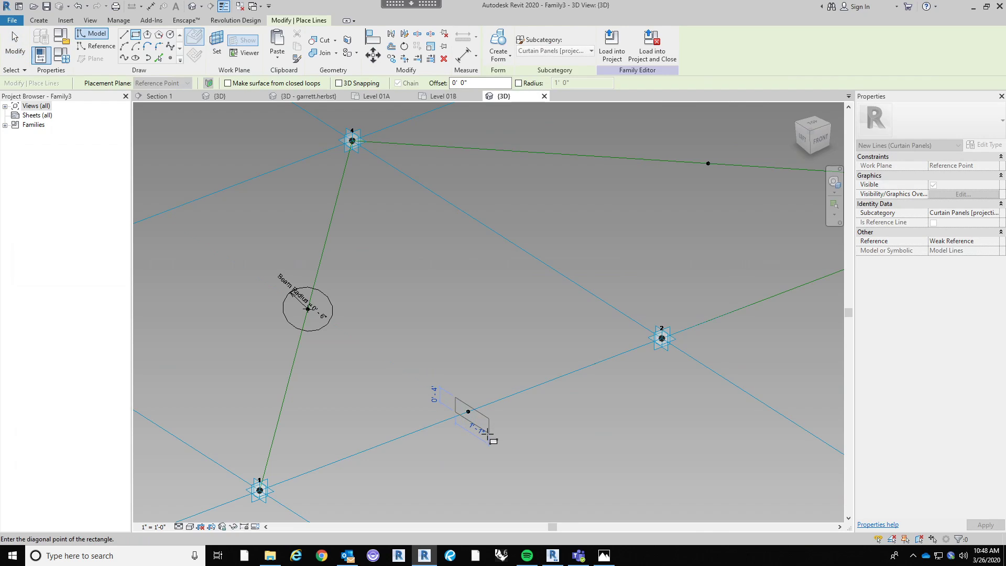
key("Escape")
key("Escape")
scroll(480, 438, "up", 2)
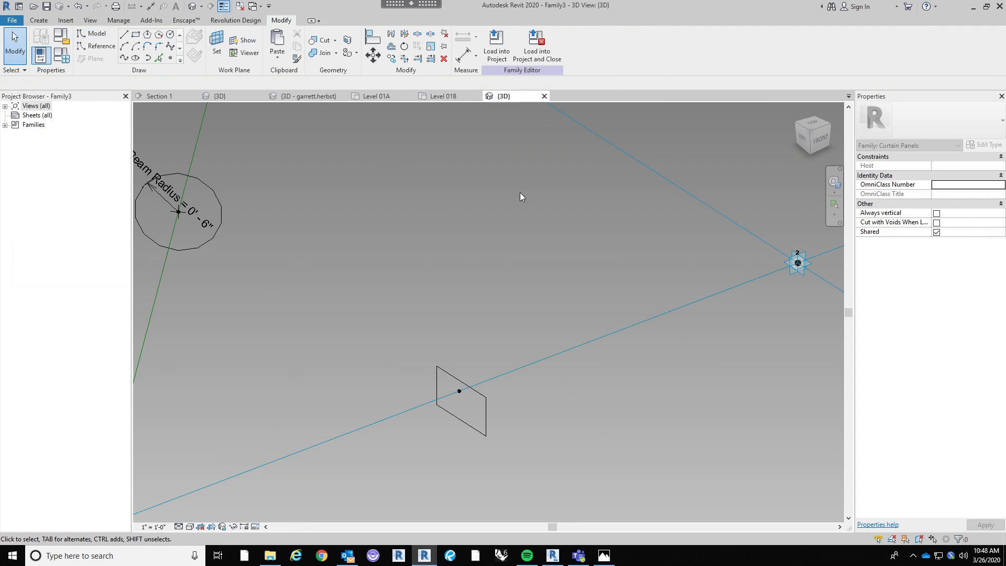
Dimension the rectangle's two vertical sides through its reference point between points 1 and 2, and make the spacing equal.
left_click(464, 54)
left_click(438, 389)
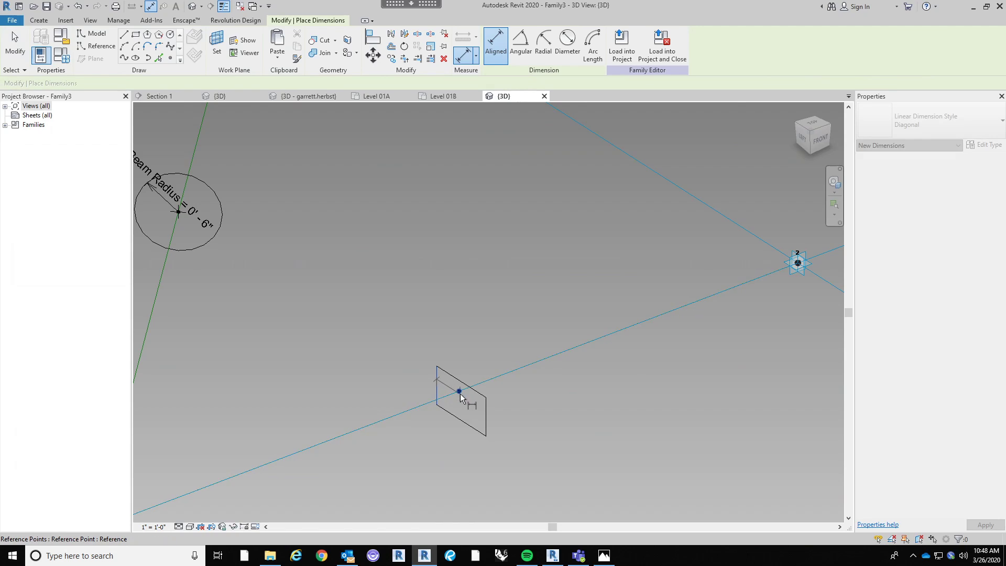
left_click(459, 391)
left_click(484, 417)
left_click(484, 343)
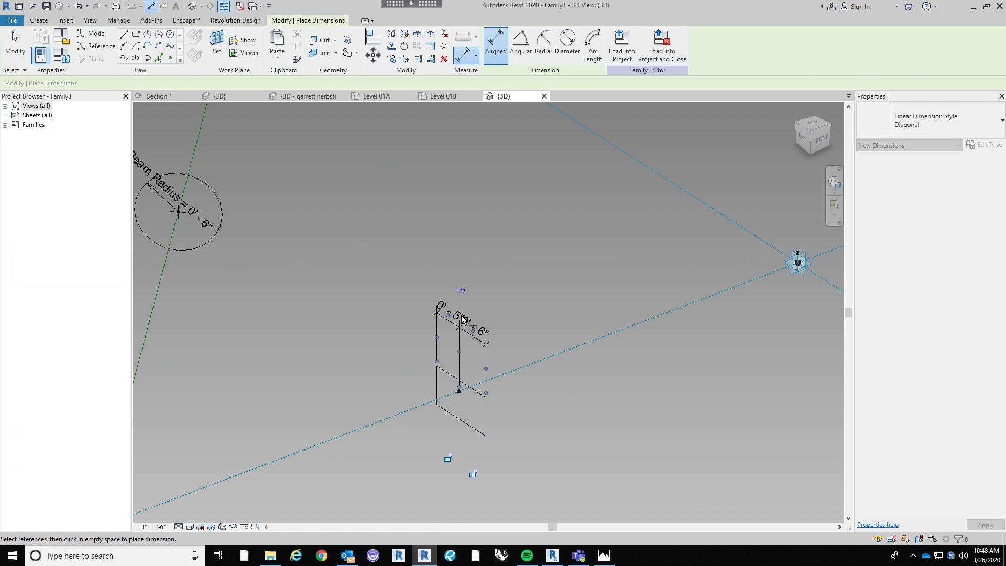
left_click(460, 290)
Dimension the rectangle's upper and lower edges through the same reference point and set the segments to equal.
left_click(470, 389)
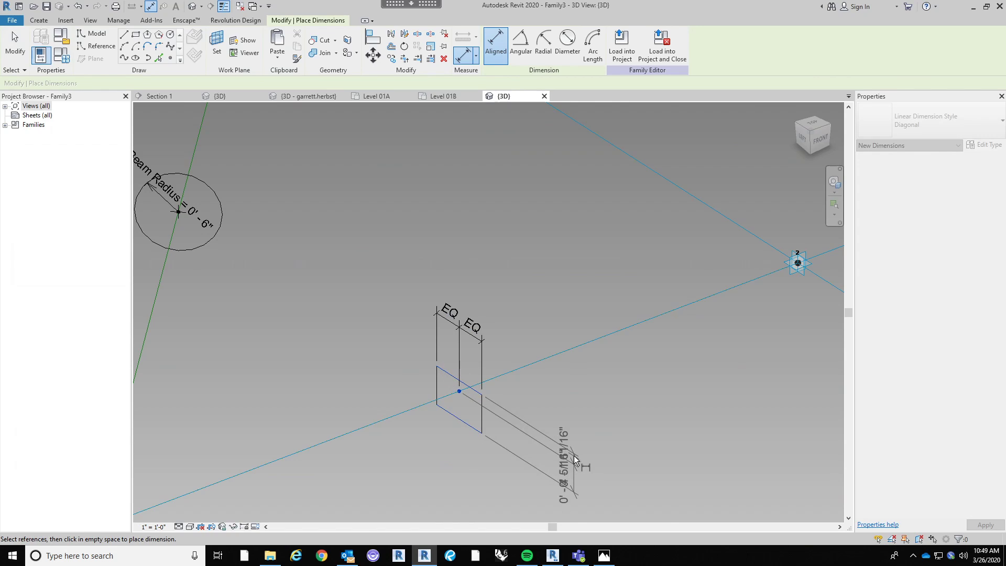
left_click(574, 454)
left_click(599, 488)
middle_click_drag(648, 403, 685, 324)
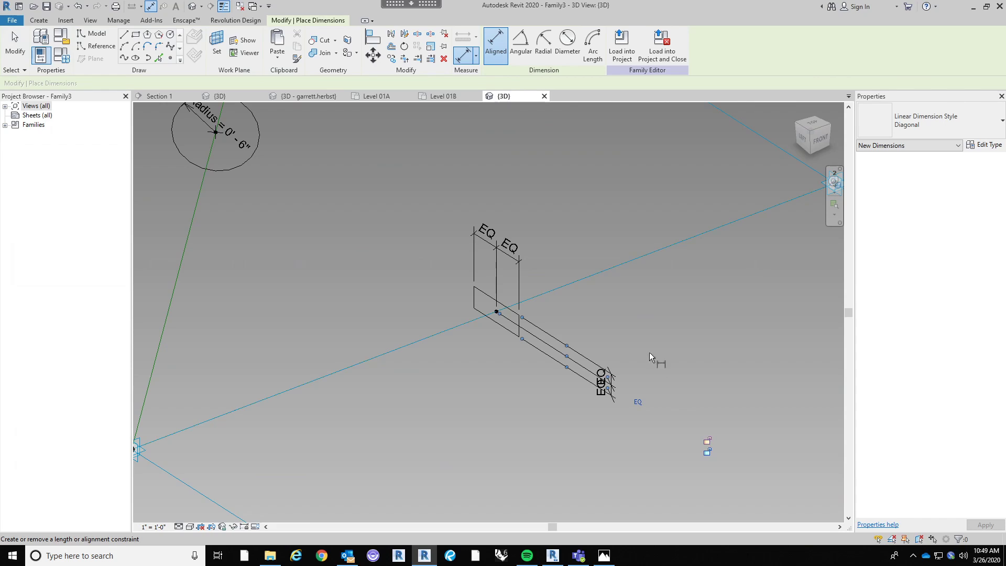
Add aligned dimensions for the overall width and overall height of the rectangle between points 1 and 2.
left_click(522, 331)
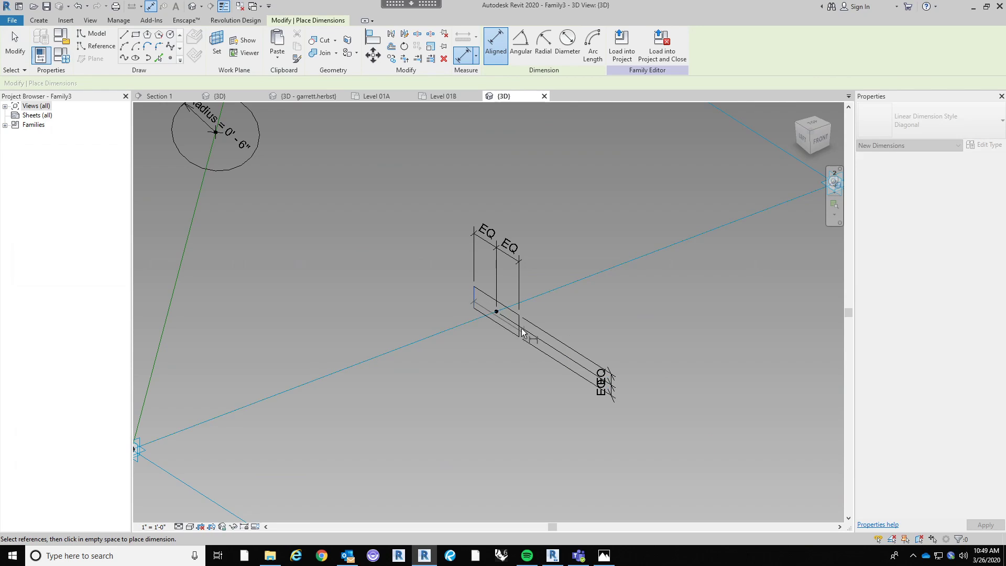
left_click(499, 344)
left_click(483, 318)
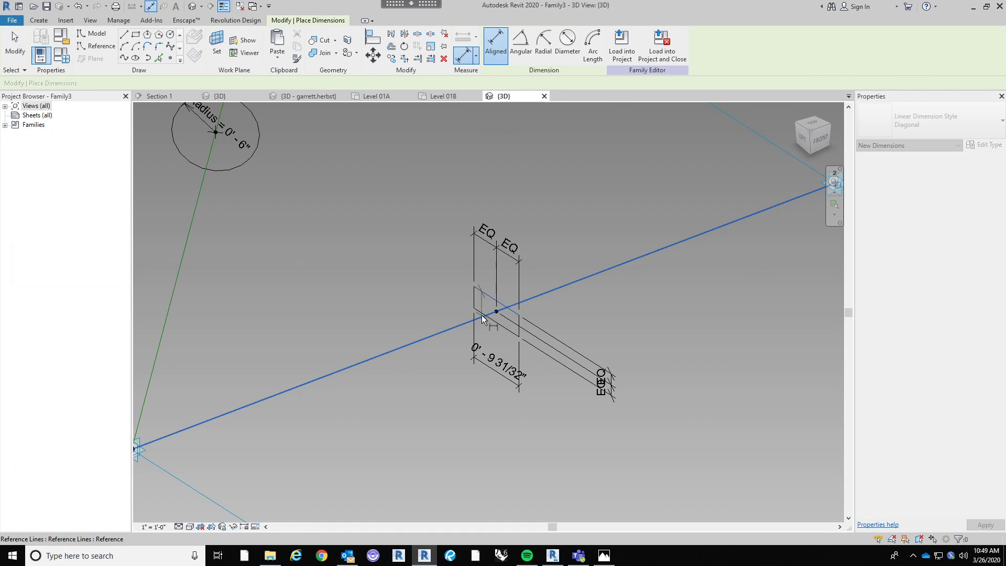
left_click(464, 295)
key("Escape")
key("Escape")
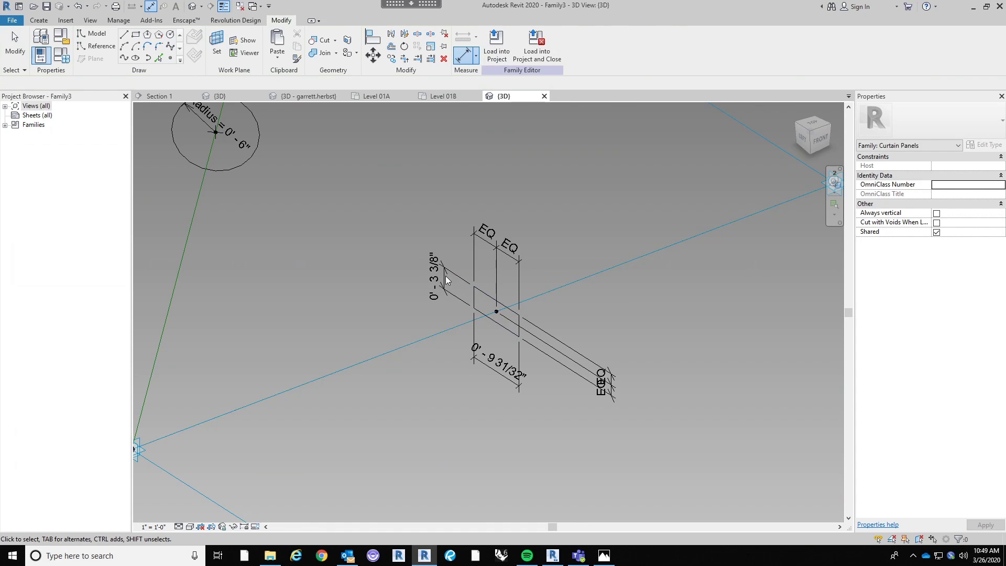
Label the rectangle's overall height dimension with a new type family parameter named Height.
left_click(445, 276)
left_click(595, 44)
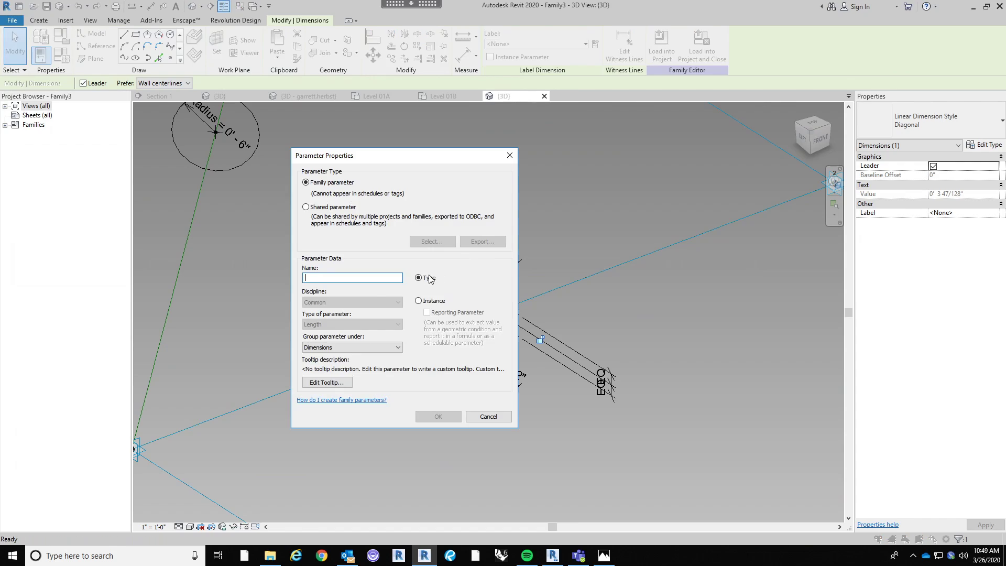
type("Height")
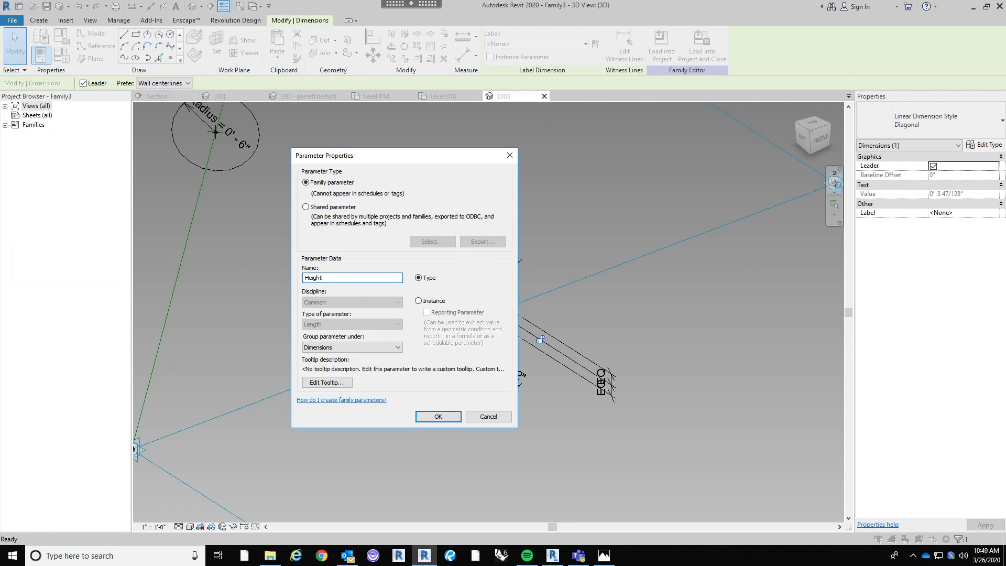
left_click(438, 416)
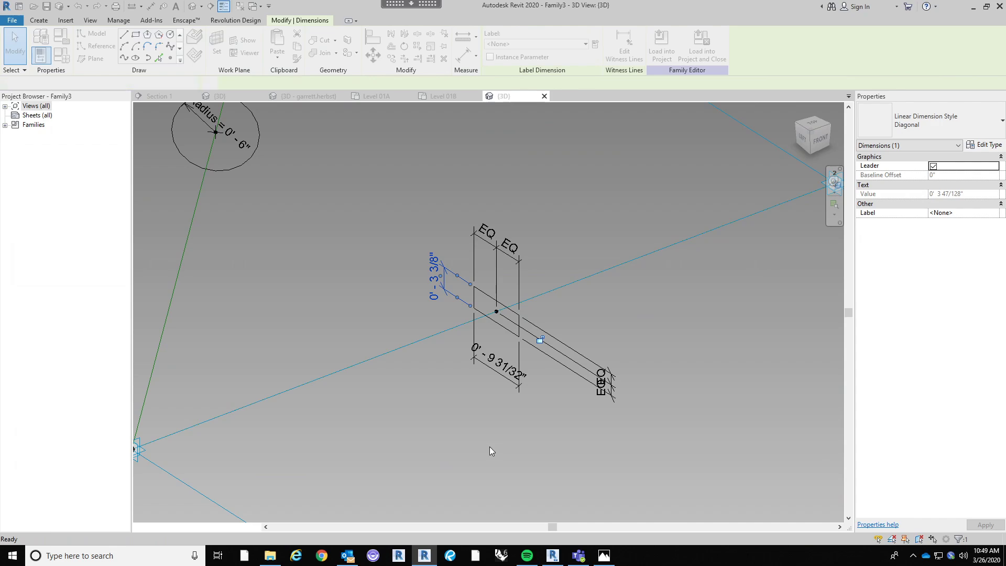
Label the rectangle's overall width dimension with a new type family parameter named Width.
left_click(497, 367)
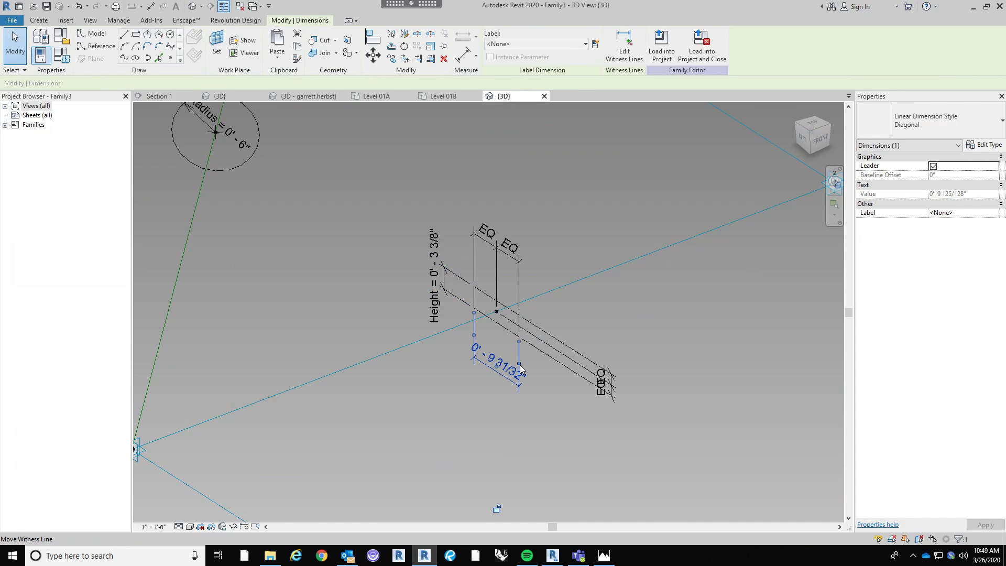
left_click(595, 45)
type("Widt")
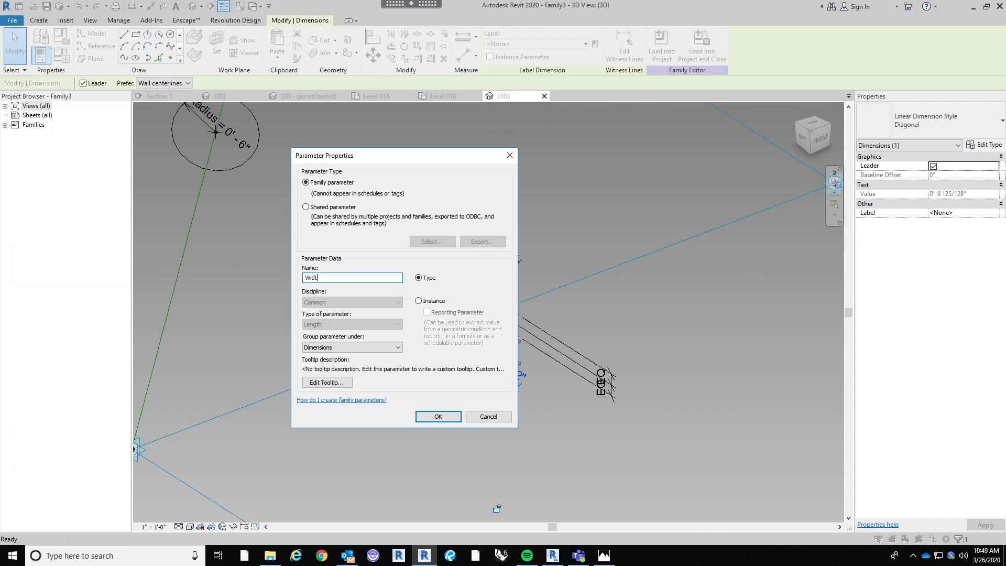
type("h")
key("Return")
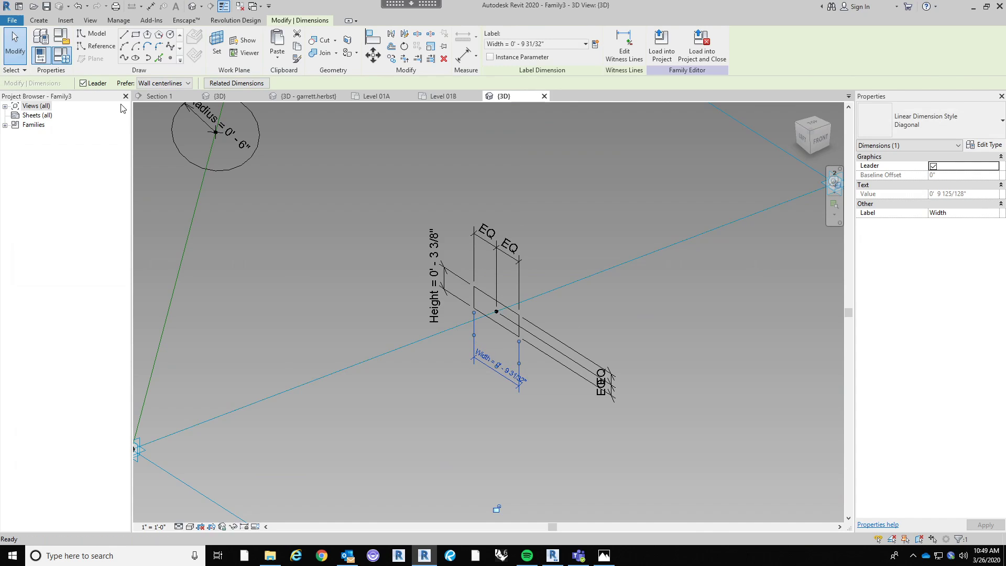
In the family types, set the Height parameter to 1' 0" and the Width parameter to 0' 8".
key("f")
key("t")
left_click(685, 230)
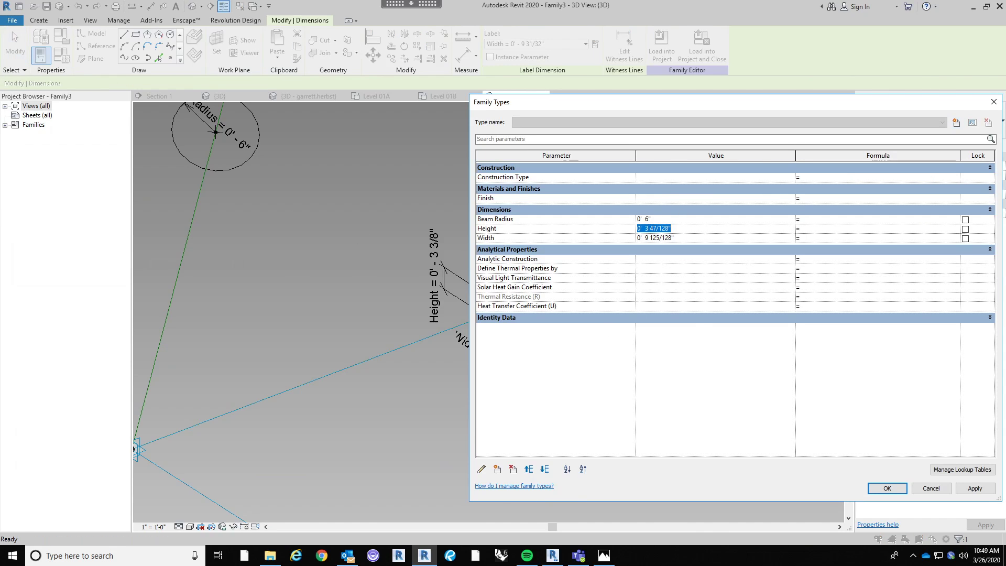
type("1")
key("Tab")
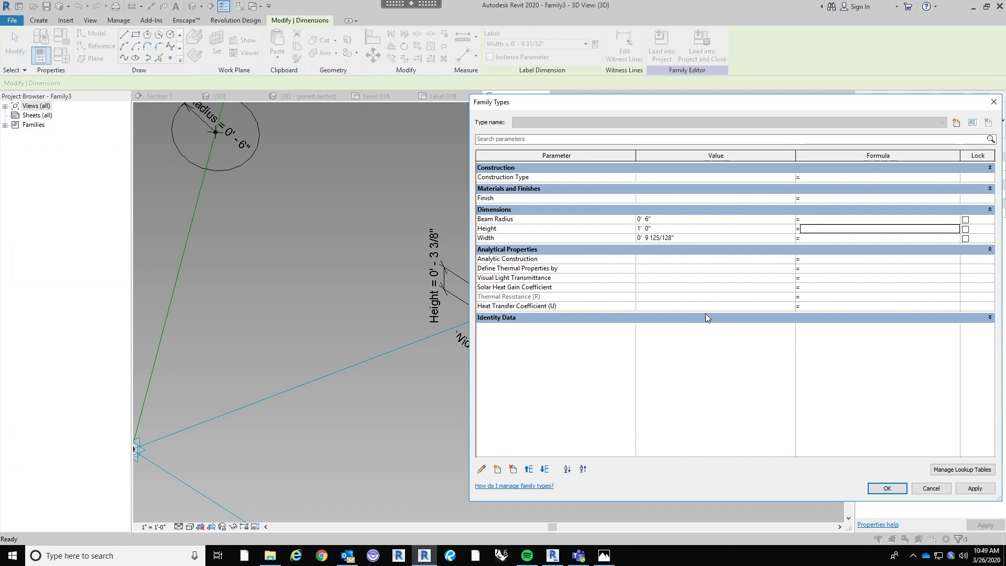
left_click(693, 240)
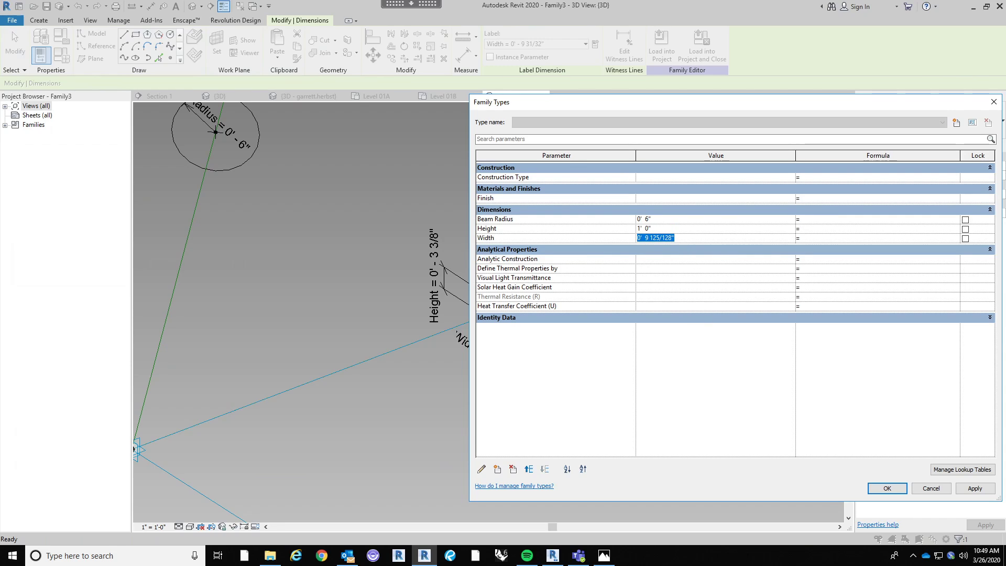
left_click(887, 488)
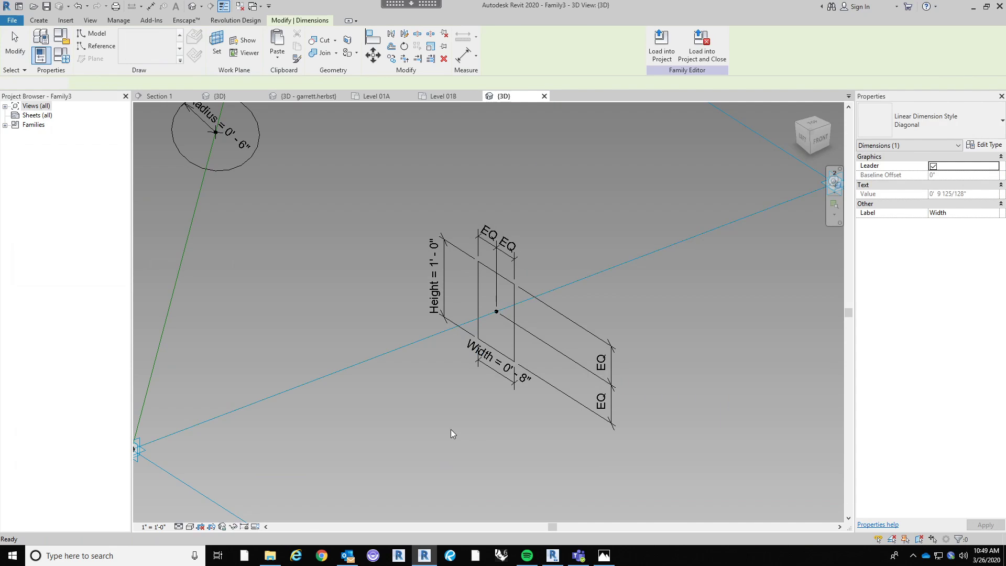
left_click(551, 445)
scroll(552, 446, "down", 3)
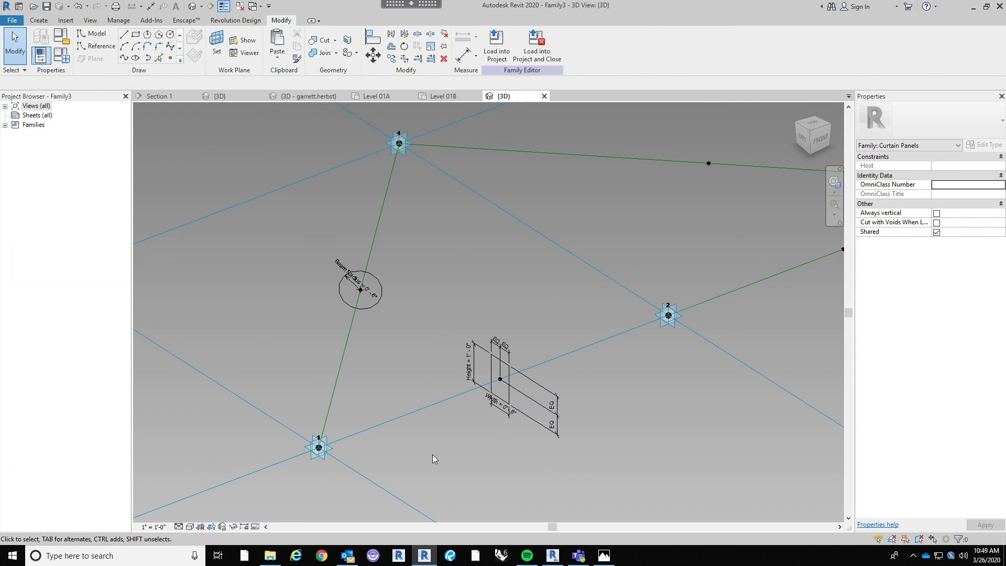
left_click(418, 410)
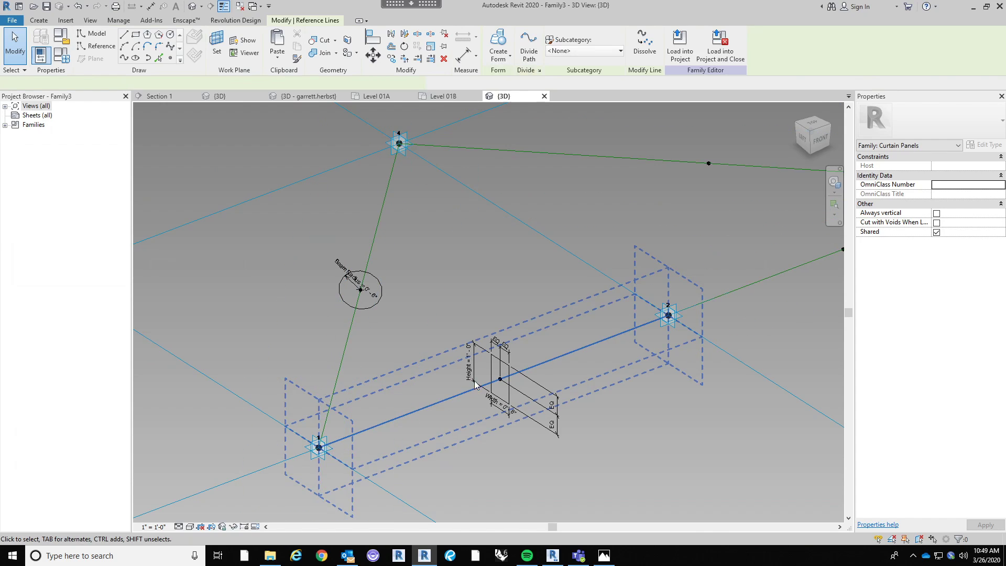
scroll(629, 336, "down", 2)
middle_click_drag(628, 335, 471, 353)
key("Delete")
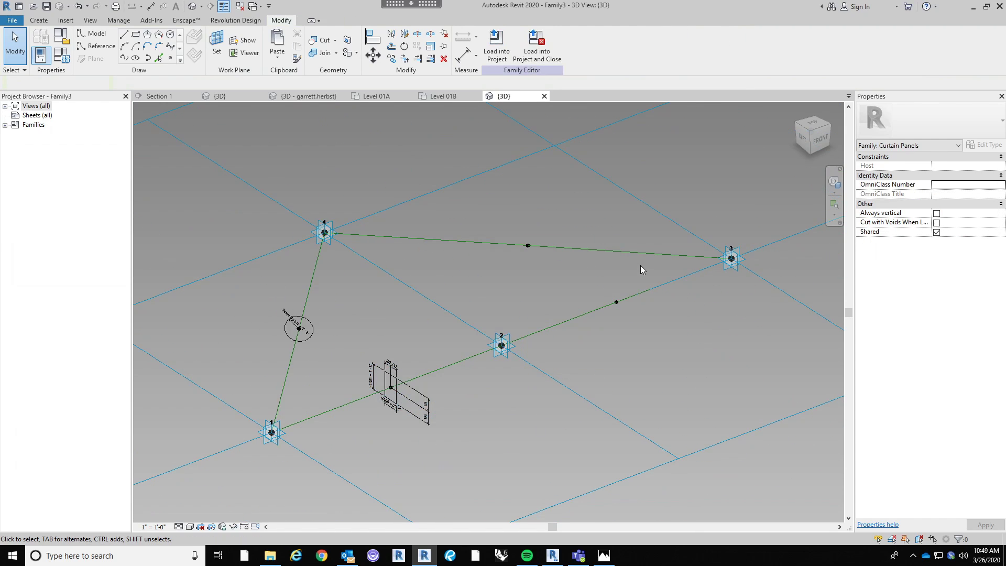
Set the work plane to the reference point midway between points 2 and 3 and draw a rectangle around it.
scroll(640, 265, "up", 2)
left_click(209, 47)
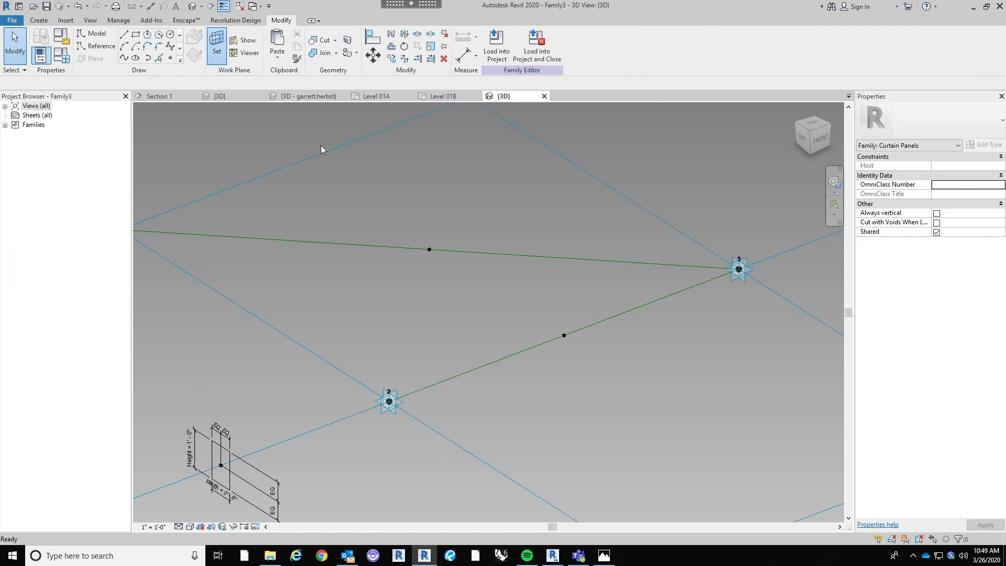
left_click(564, 336)
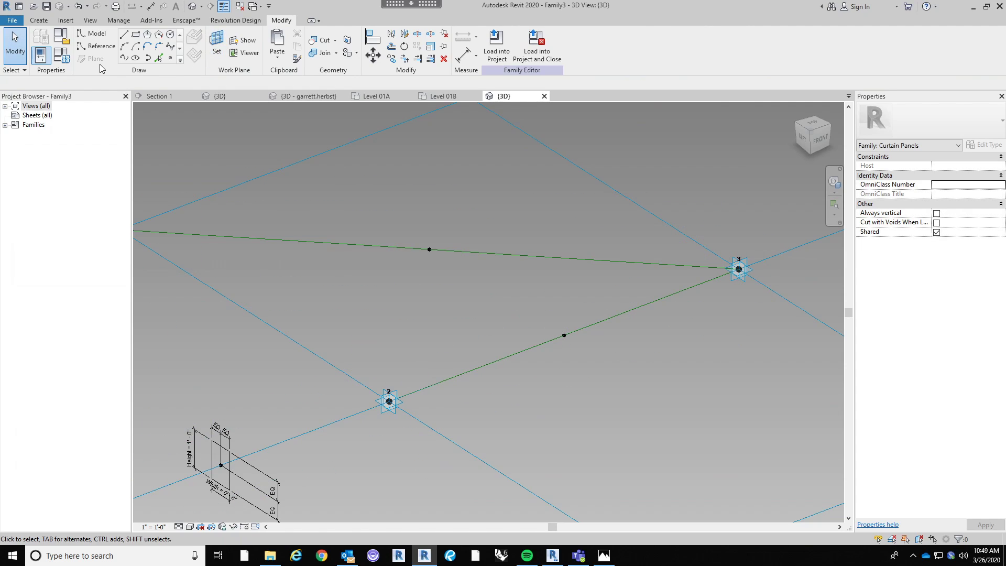
left_click(136, 35)
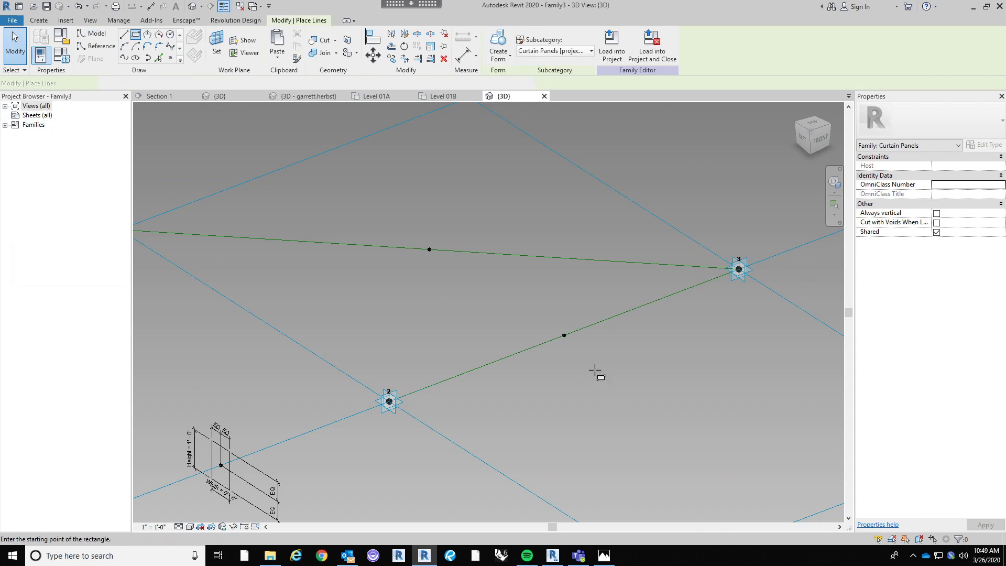
left_click(555, 317)
left_click(575, 357)
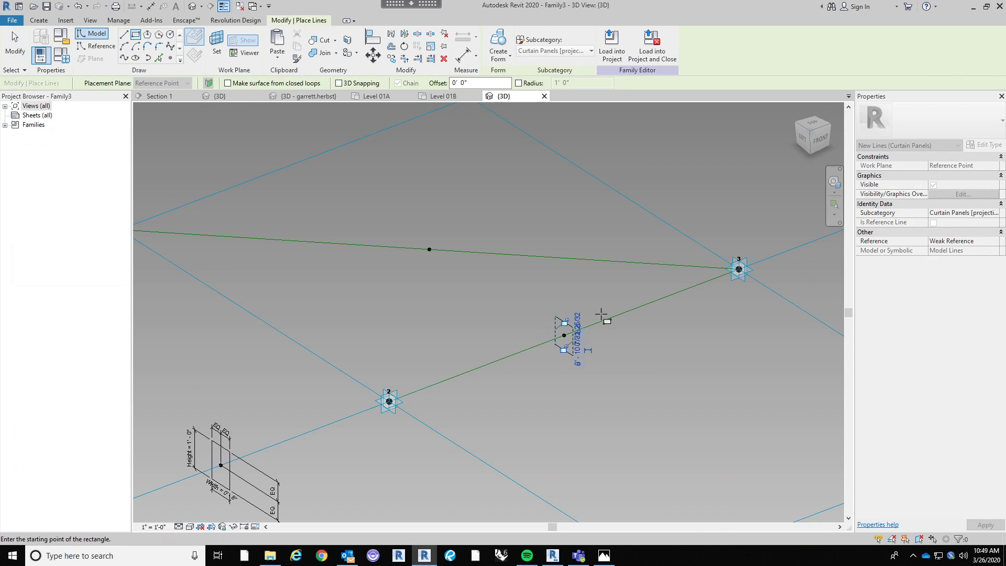
Center the new rectangle on its reference point with equal-spaced dimensions across both its width and height.
left_click(461, 62)
scroll(565, 338, "up", 2)
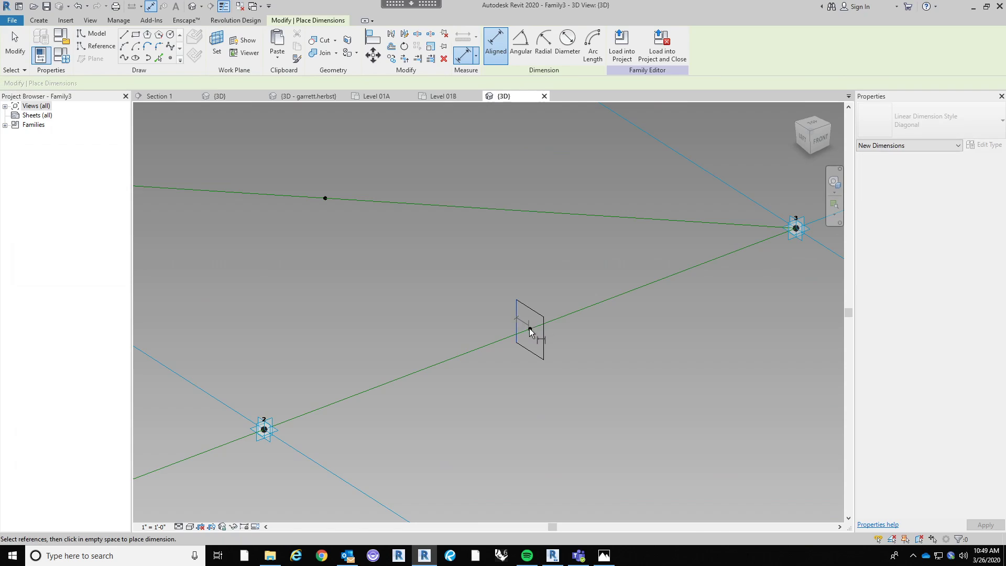
left_click(545, 330)
left_click(537, 248)
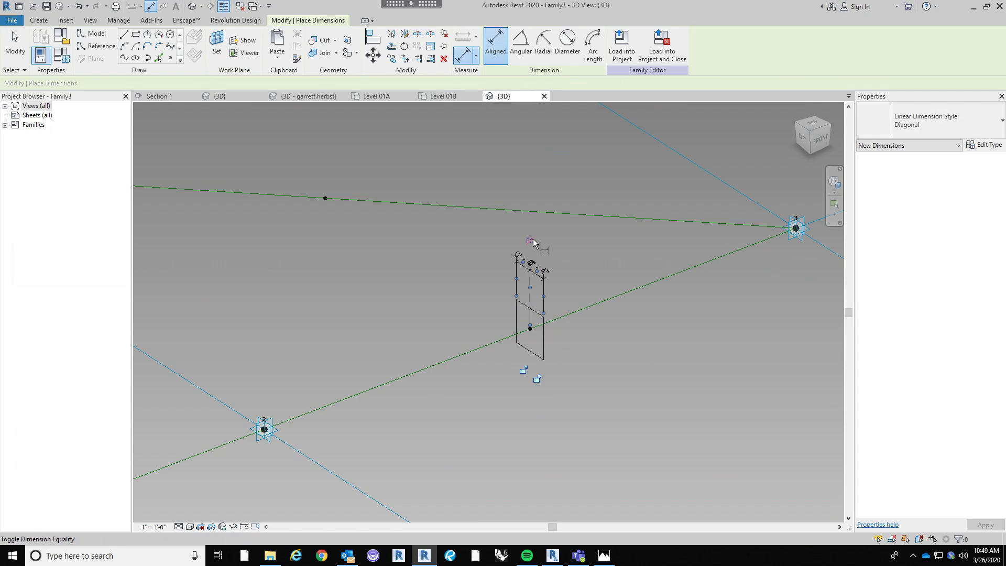
left_click(530, 240)
left_click(530, 329)
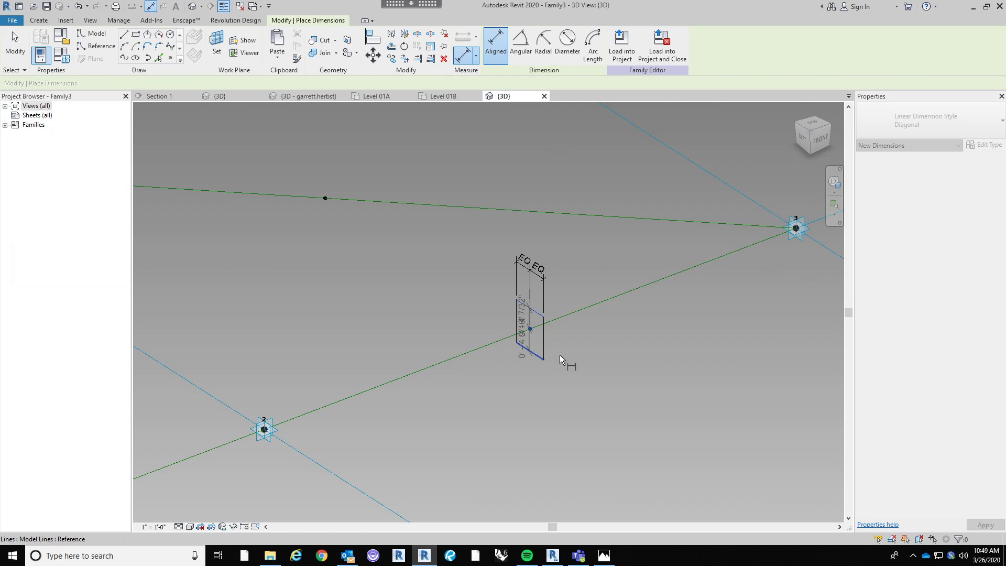
left_click(575, 357)
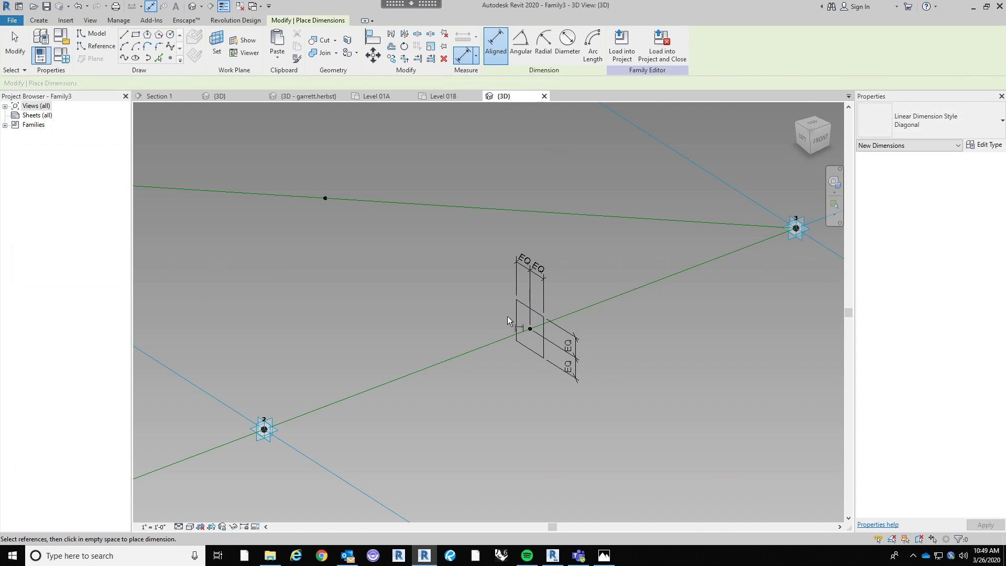
Add aligned dimensions for the overall width and overall height of the rectangle between points 2 and 3.
left_click(516, 323)
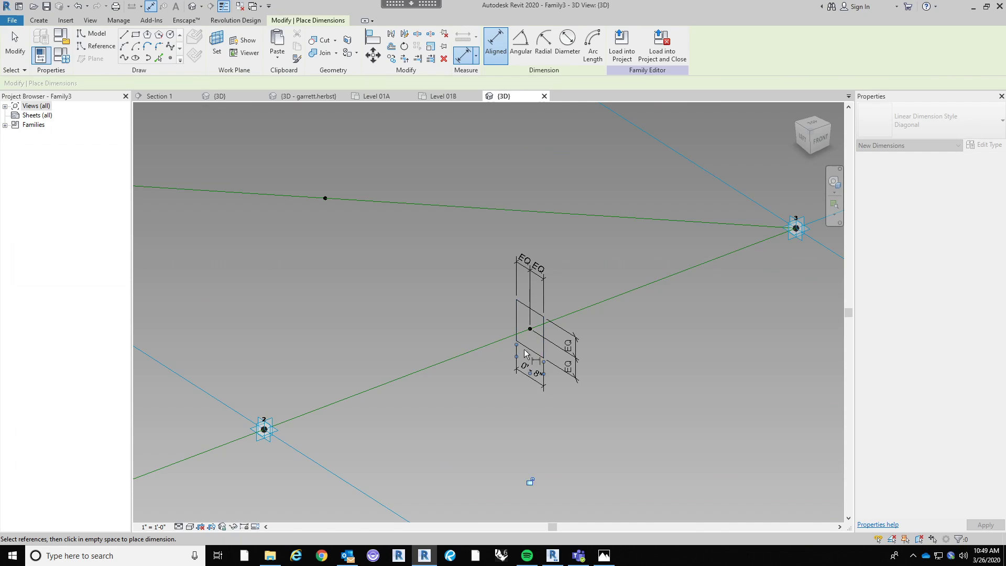
left_click(524, 347)
left_click(493, 296)
key("Escape")
key("Escape")
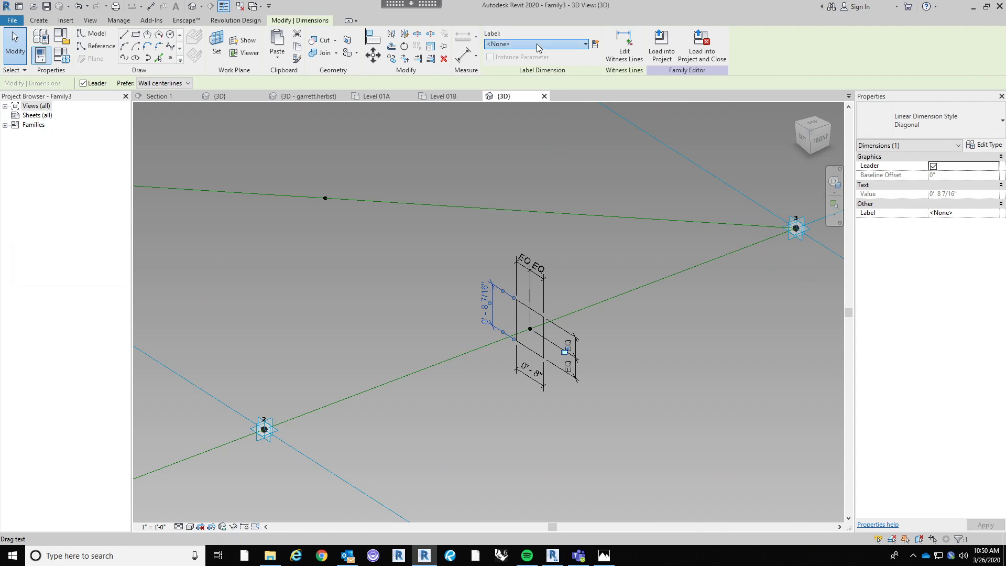
Label the overall height dimension of the rectangle between points 2 and 3 with the existing Height parameter.
left_click(538, 46)
left_click(528, 93)
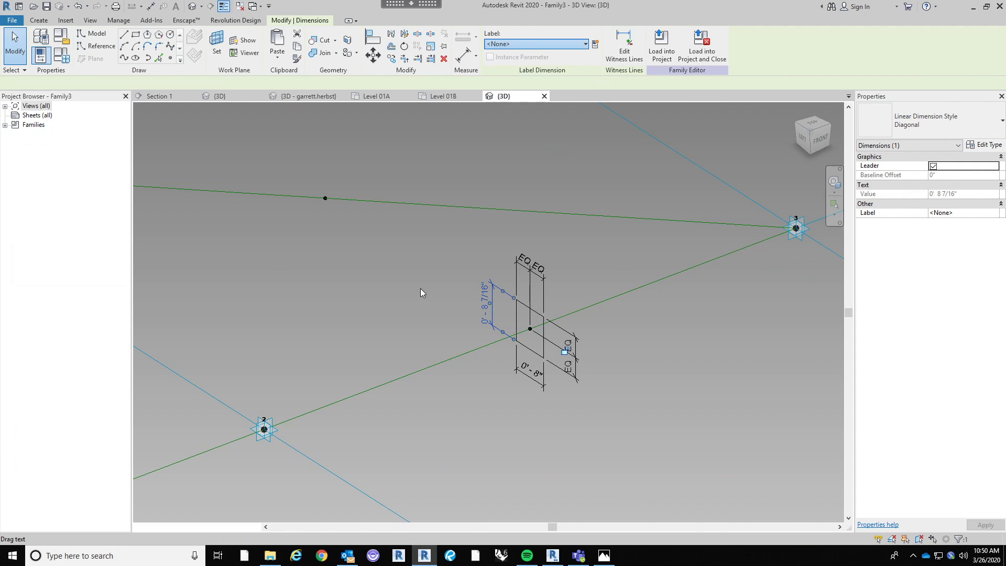
left_click(422, 289)
Label the overall width dimension of the rectangle between points 2 and 3 with the existing Width parameter.
left_click(531, 381)
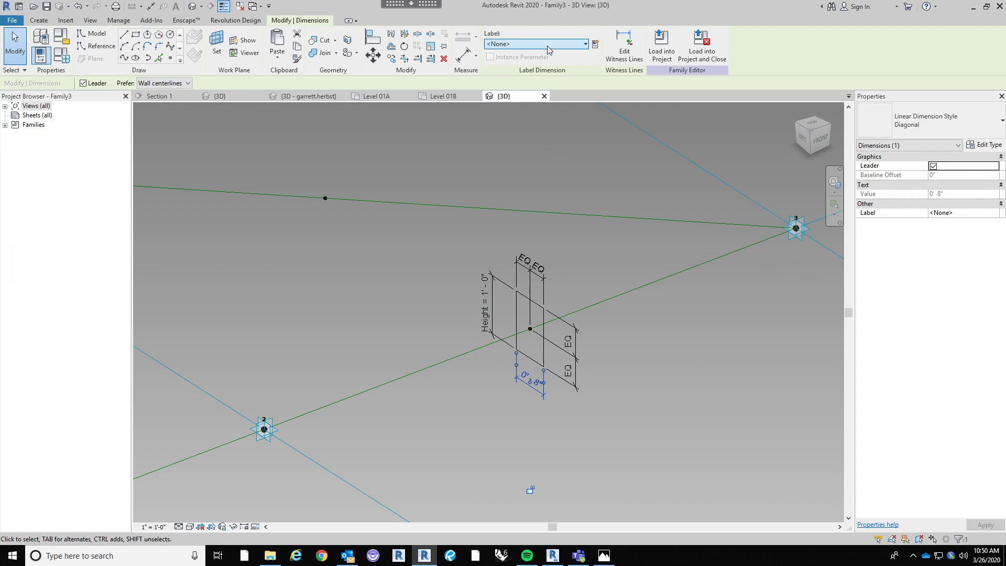
left_click(534, 44)
left_click(523, 105)
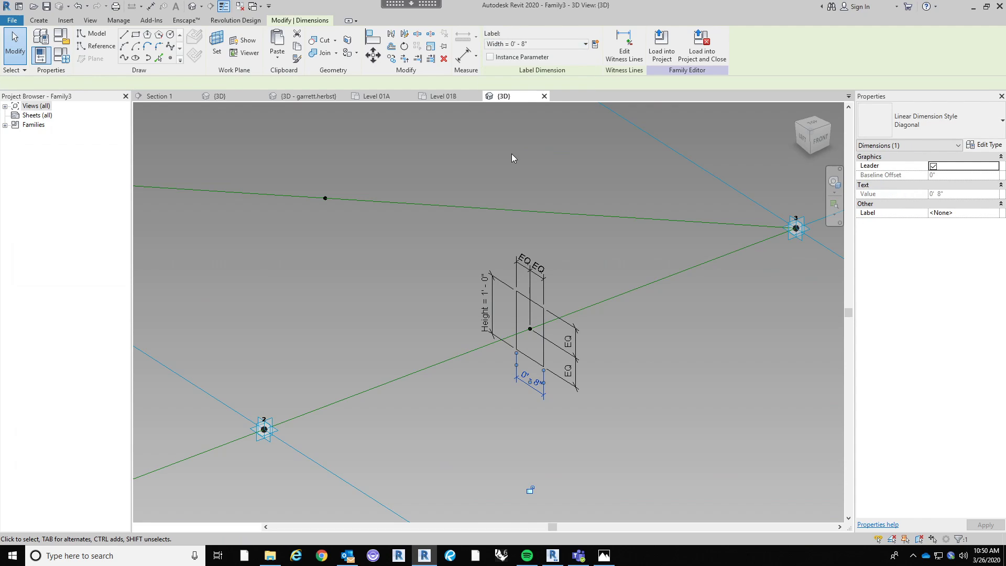
left_click(656, 268)
Inspect the reference lines and the profiles already placed between the adaptive points from another angle.
scroll(494, 272, "down", 3)
middle_click_drag(618, 324, 321, 219, "shift")
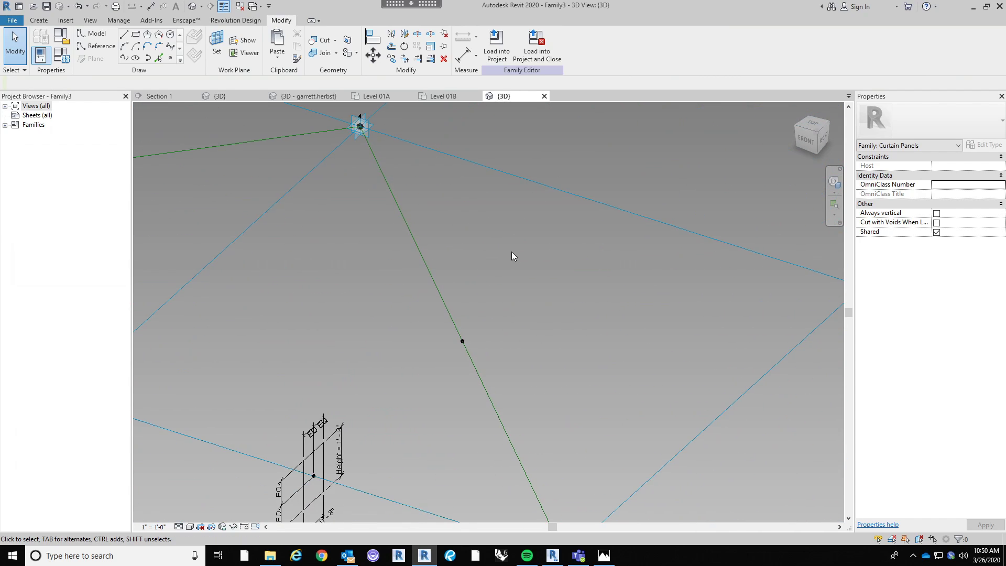
scroll(511, 252, "down", 3)
middle_click_drag(320, 366, 358, 390)
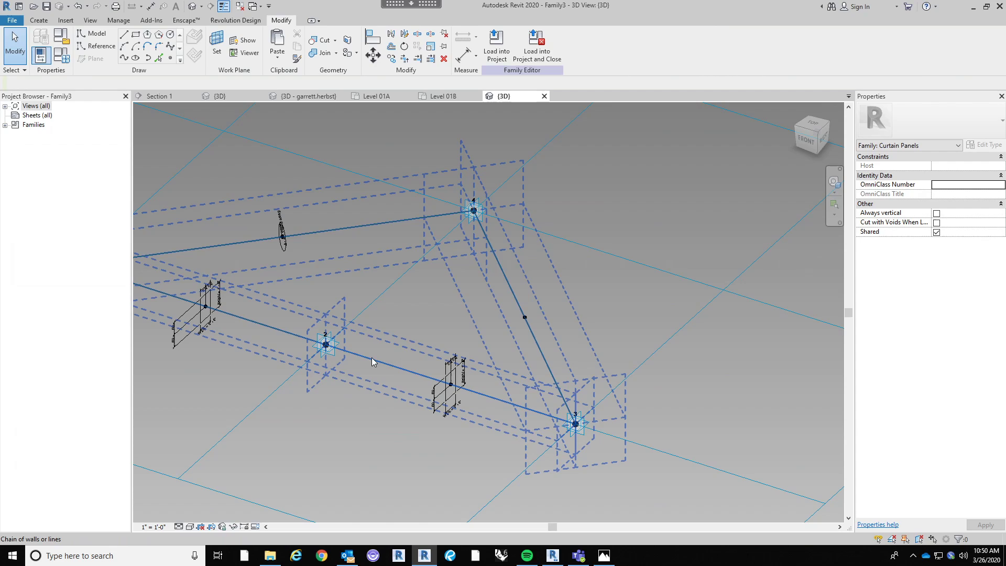
middle_click_drag(424, 419, 466, 440)
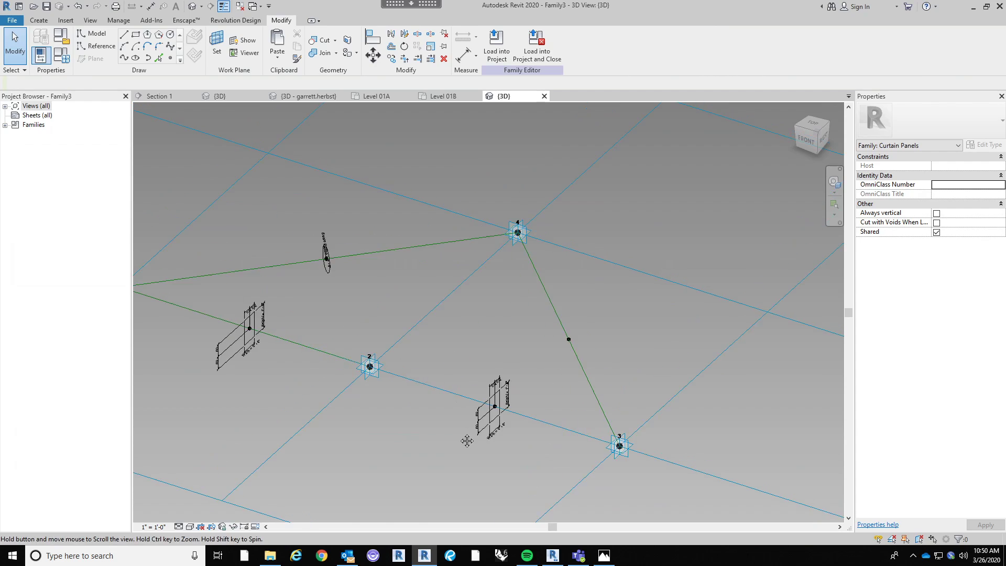
left_click(428, 461)
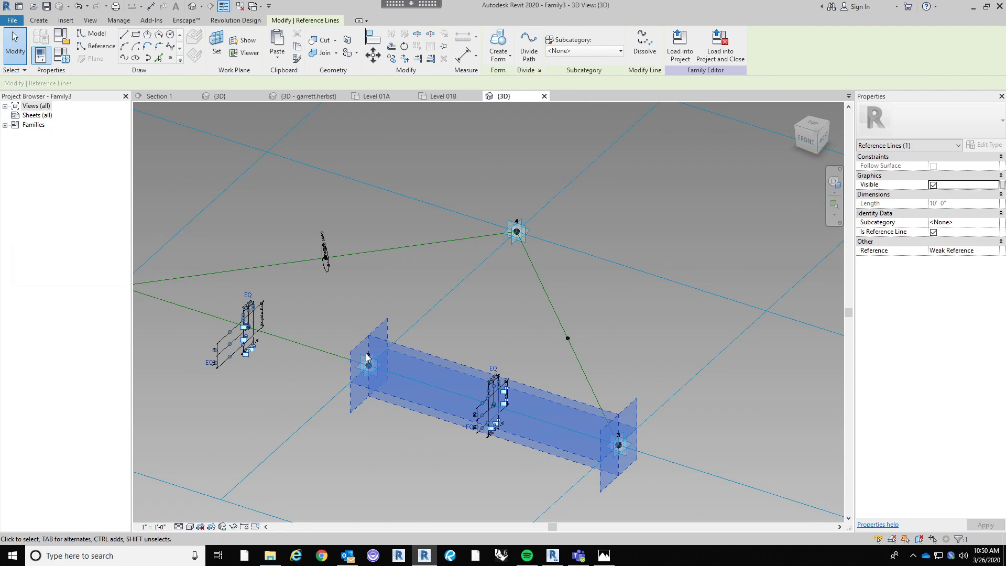
left_click(571, 418)
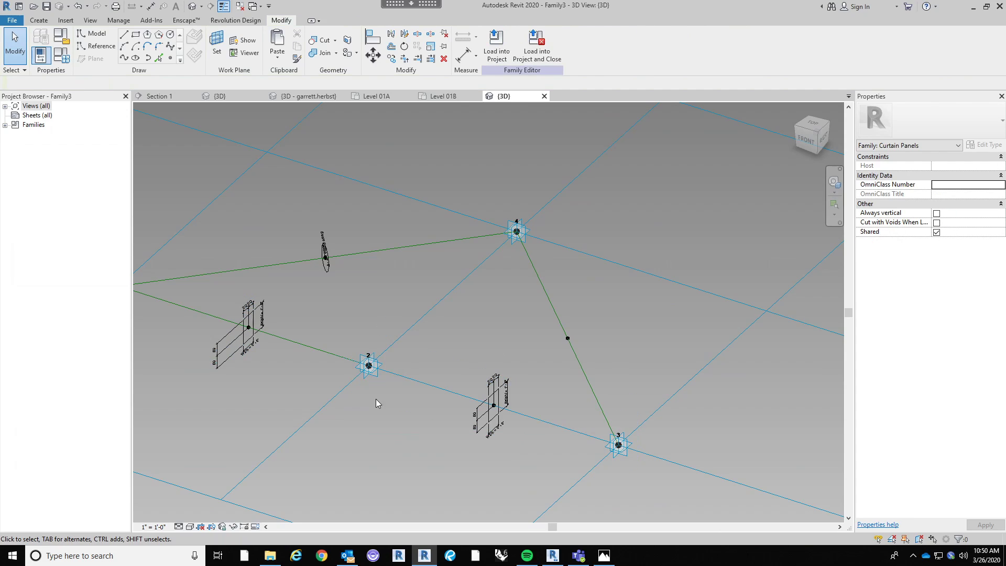
middle_click_drag(480, 375, 523, 362)
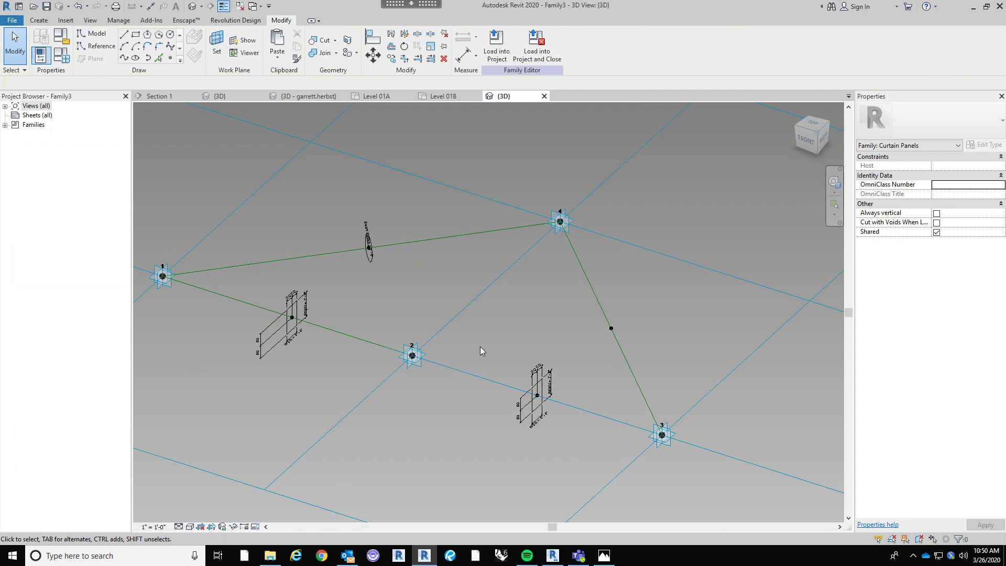
scroll(480, 347, "down", 1)
key("Tab")
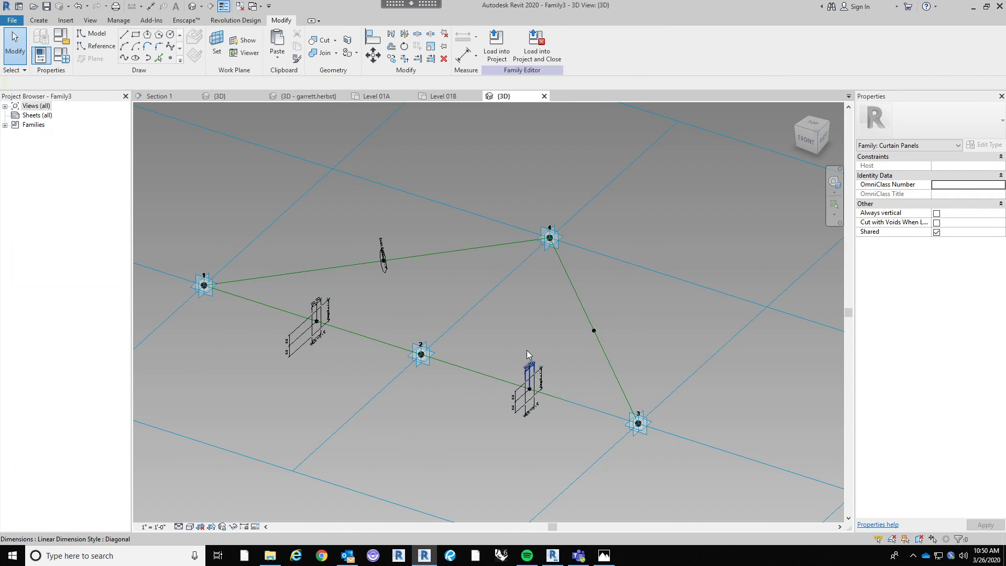
middle_click_drag(528, 391, 529, 409)
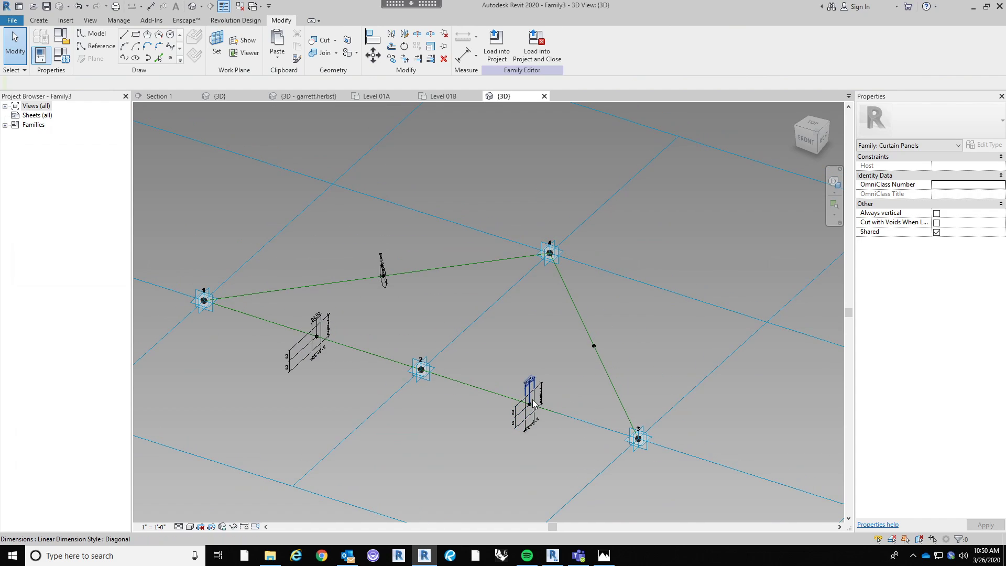
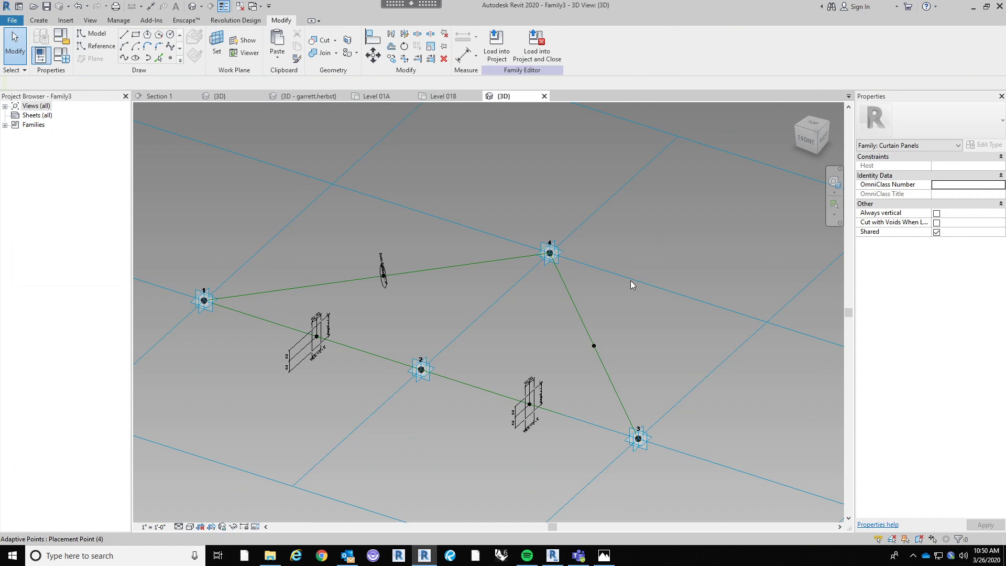
Set the work plane to the reference point between points 3 and 4 and draw a rectangle around it, about 1'-2" by 0'-11".
middle_click_drag(633, 359, 489, 344)
scroll(624, 346, "down", 1)
scroll(528, 339, "up", 1)
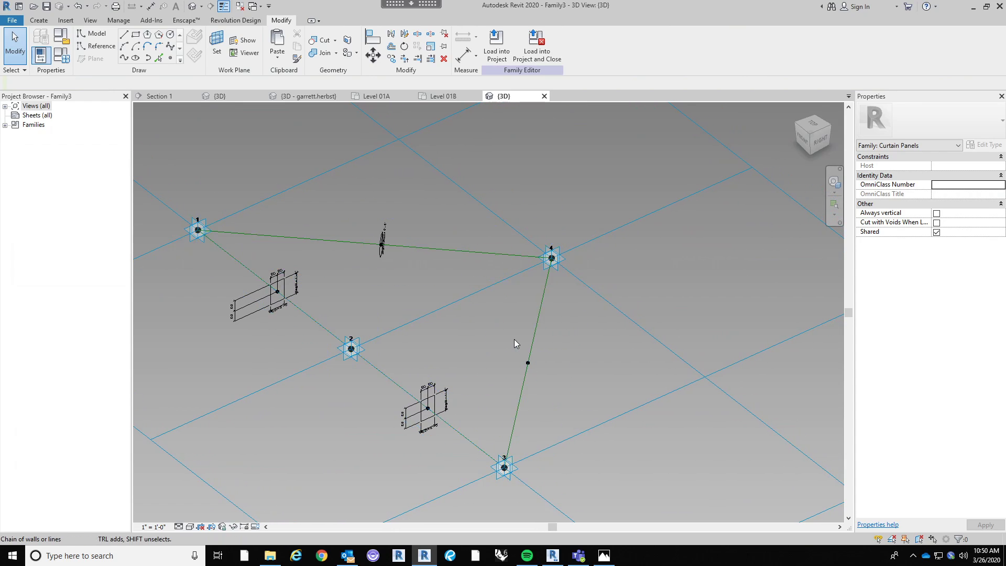
left_click(216, 53)
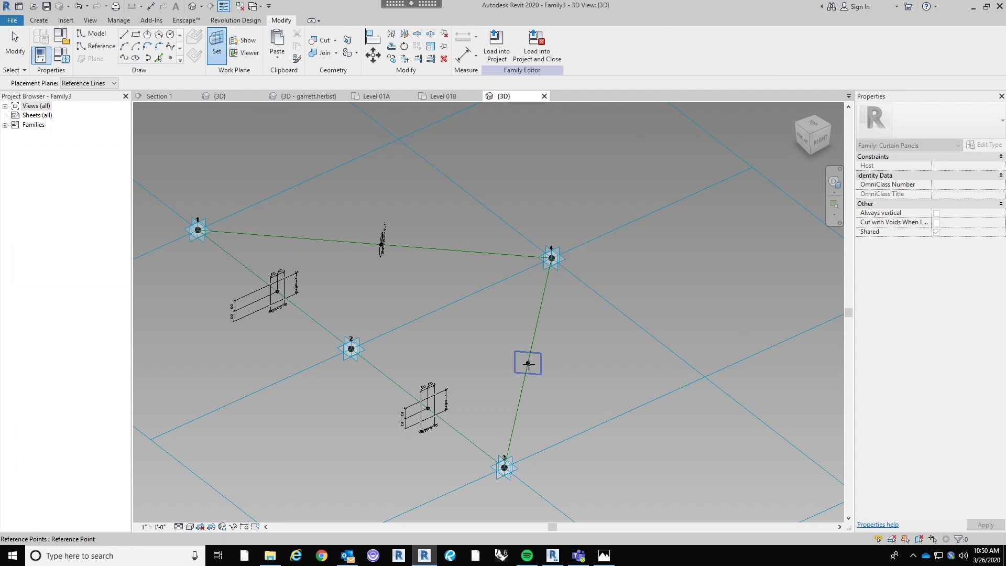
left_click(528, 361)
middle_click_drag(558, 356, 456, 366, "shift")
scroll(455, 366, "up", 2)
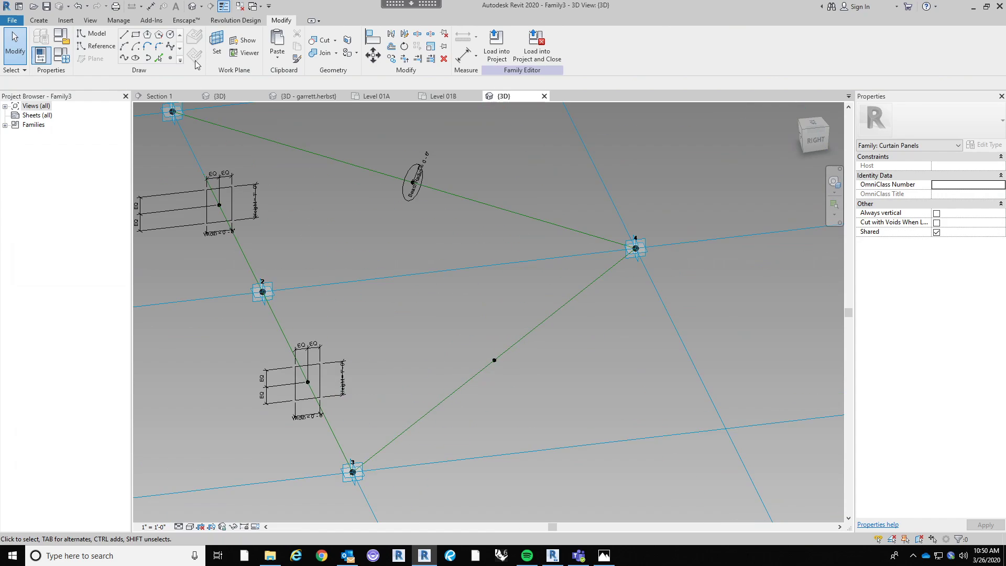
left_click(216, 52)
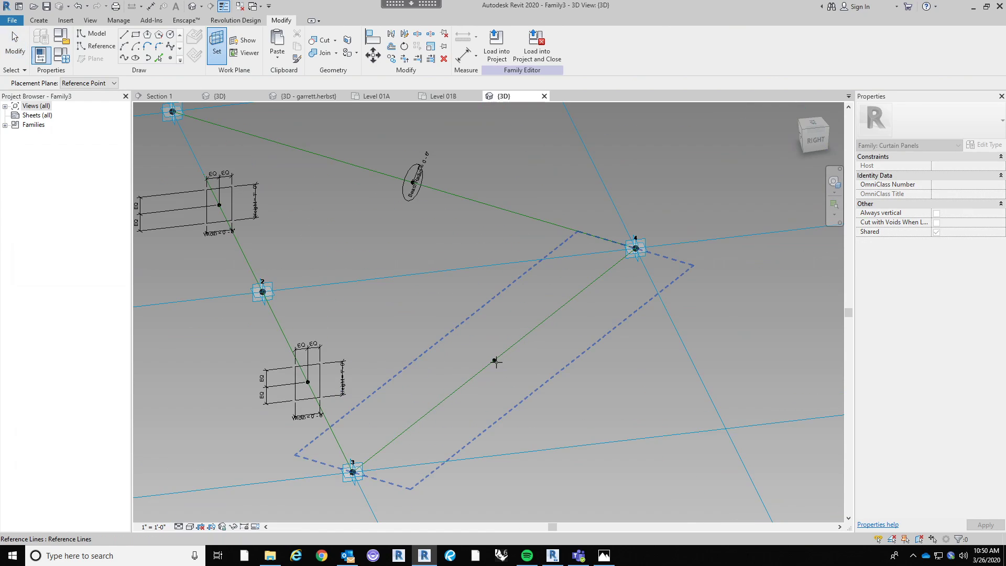
left_click(495, 361)
left_click(136, 34)
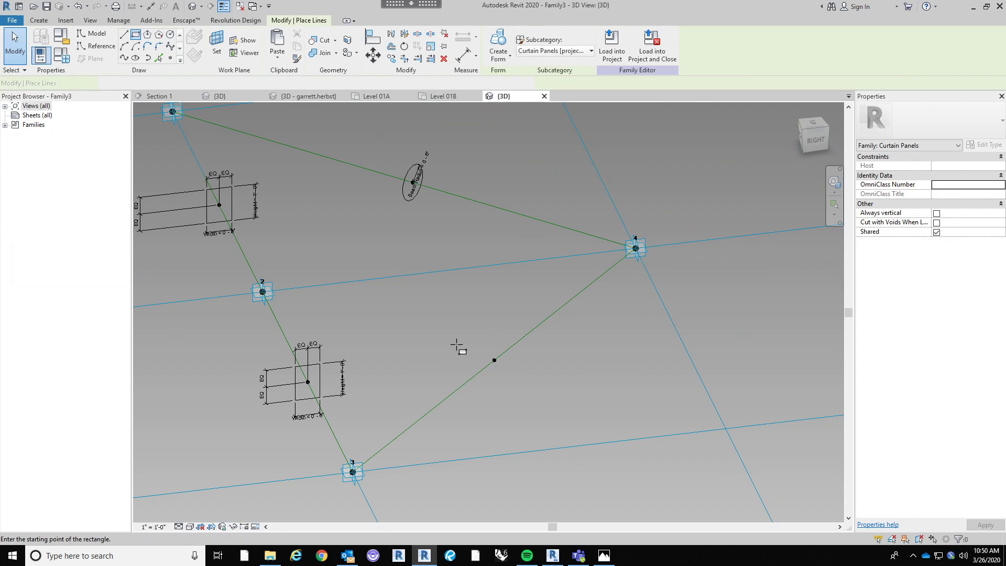
left_click(478, 344)
left_click(517, 382)
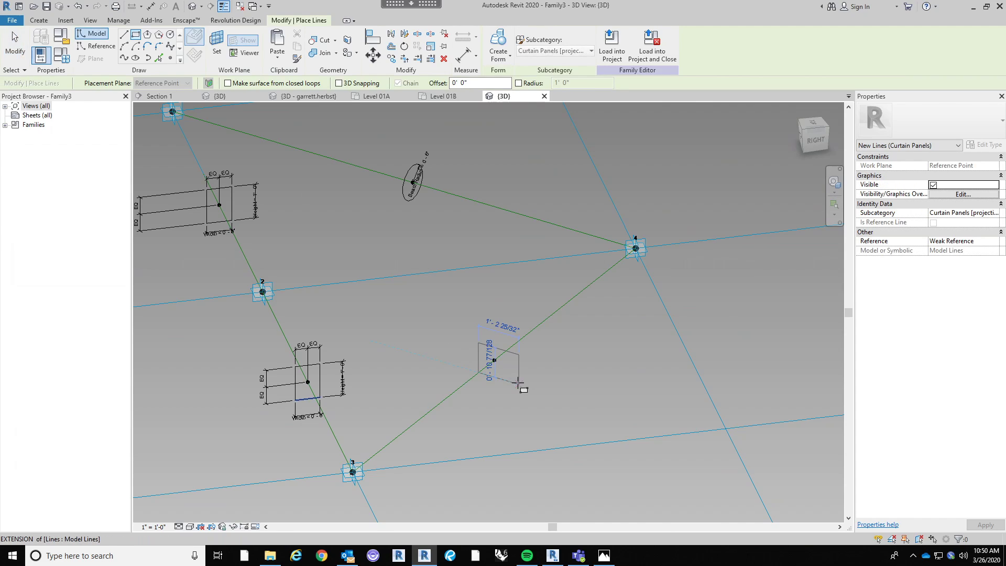
Center the rectangle between points 3 and 4 on its reference point with equal-spaced aligned dimensions across its width and height.
left_click(463, 54)
scroll(530, 434, "up", 2)
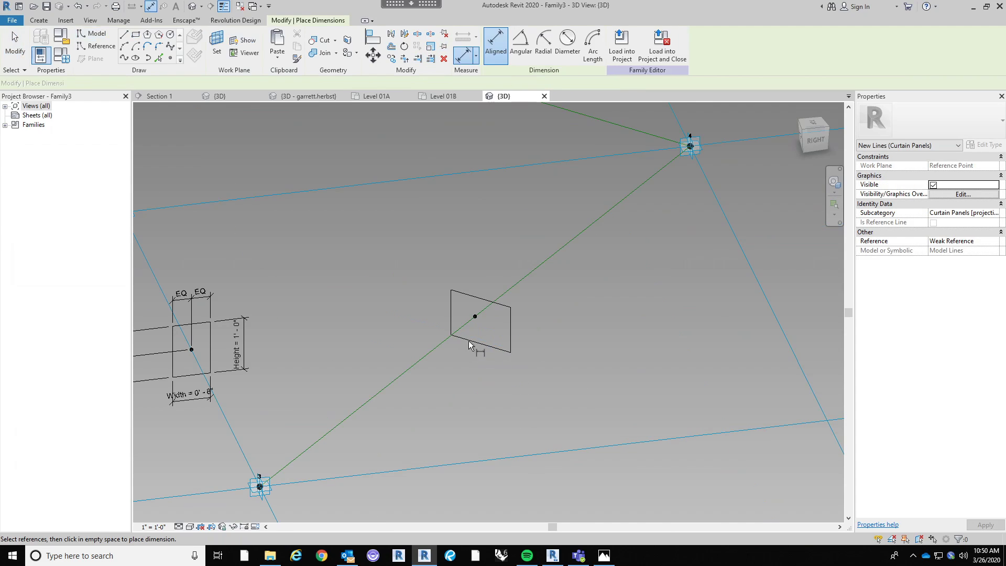
left_click(454, 313)
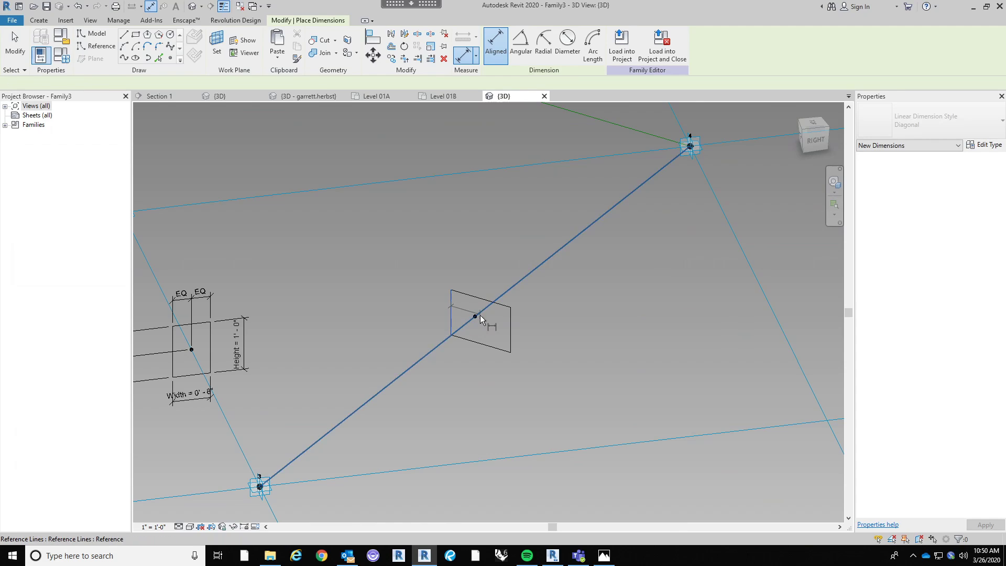
left_click(478, 317)
left_click(510, 322)
left_click(493, 262)
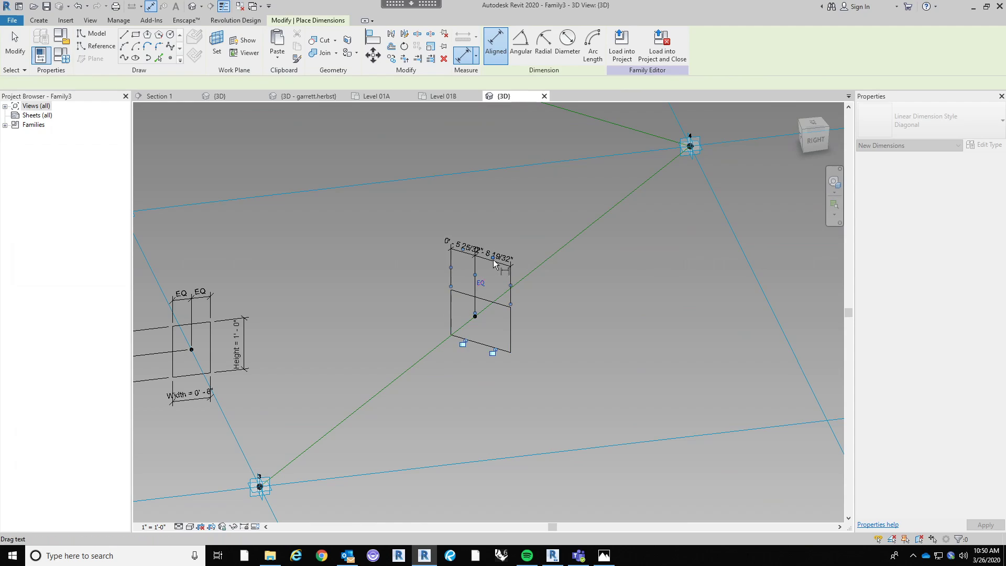
left_click(481, 284)
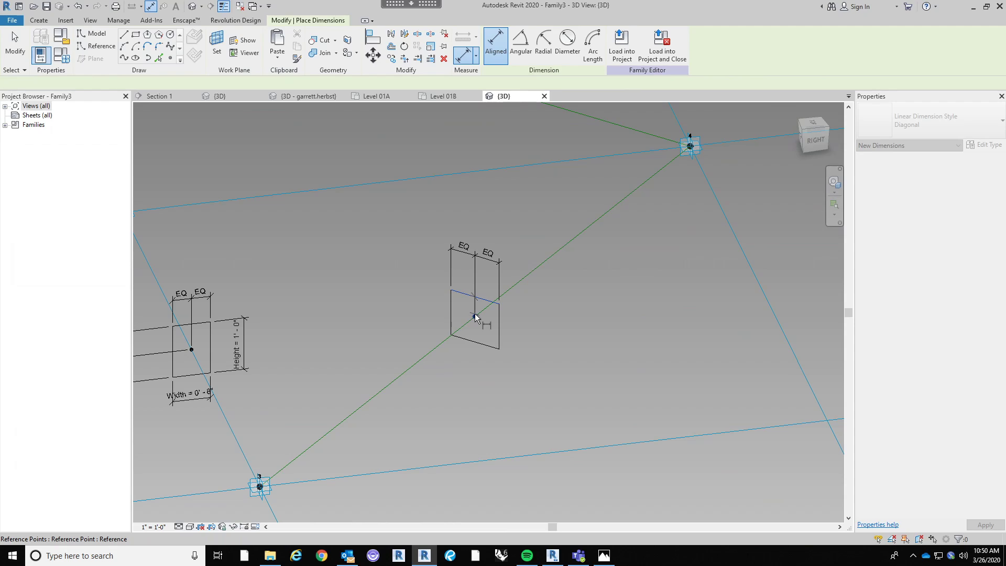
left_click(474, 317)
left_click(538, 345)
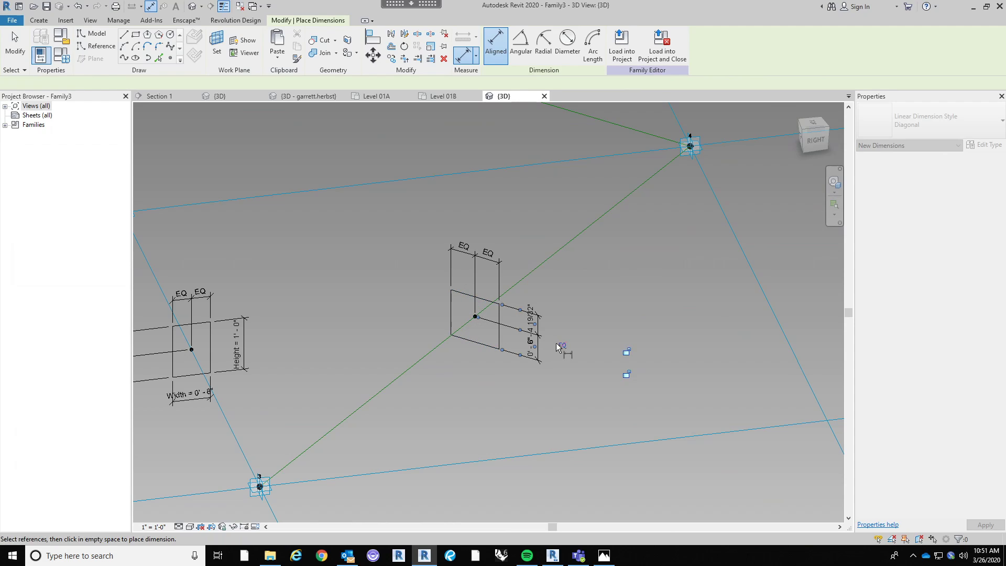
left_click(561, 343)
Add aligned dimensions for the overall width and overall height of the rectangle between points 3 and 4.
left_click(451, 309)
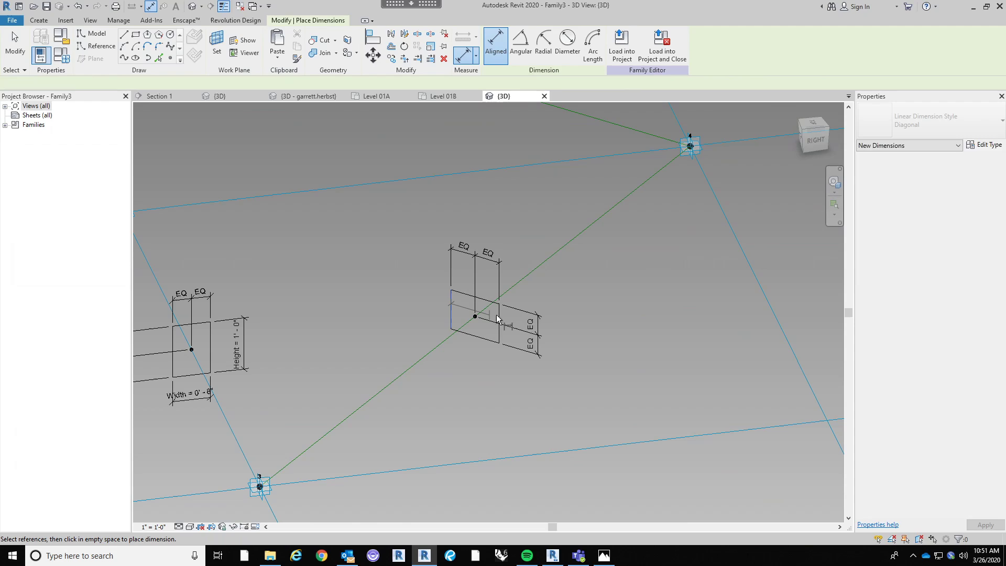
left_click(496, 314)
left_click(473, 360)
left_click(469, 337)
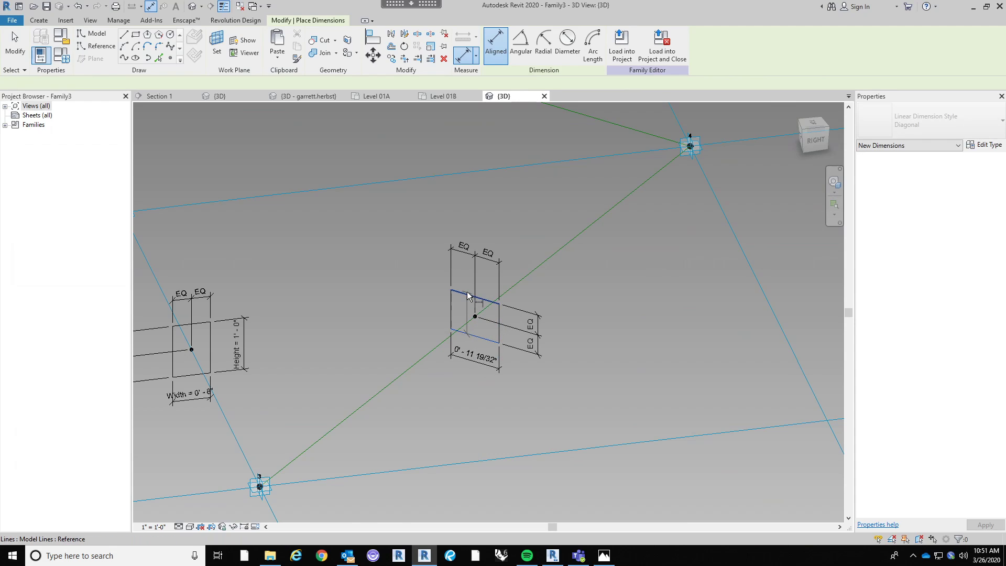
left_click(441, 291)
left_click(413, 303)
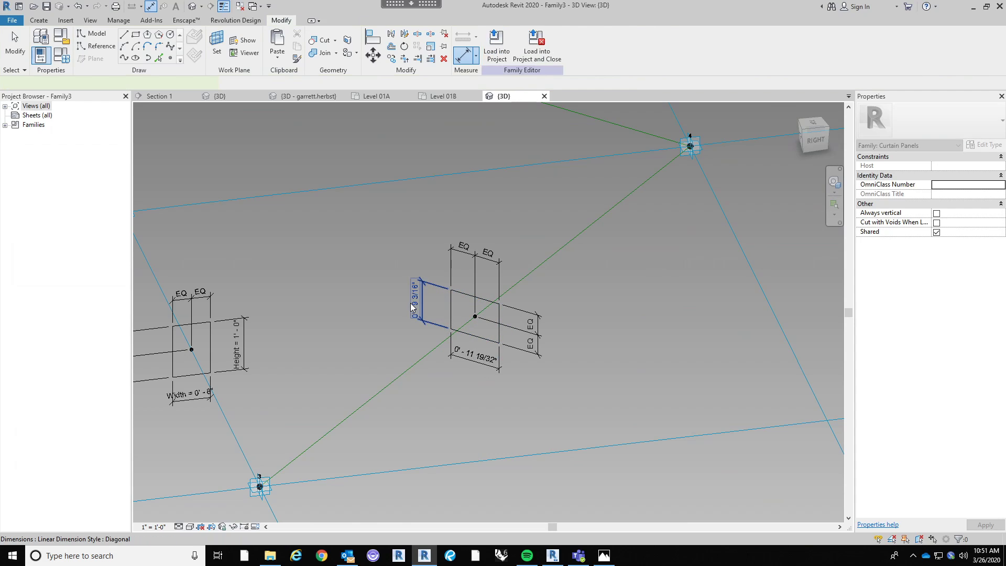
key("Escape")
Label the overall height and width dimensions of the rectangle between points 3 and 4 with the existing Height and Width parameters.
left_click(536, 45)
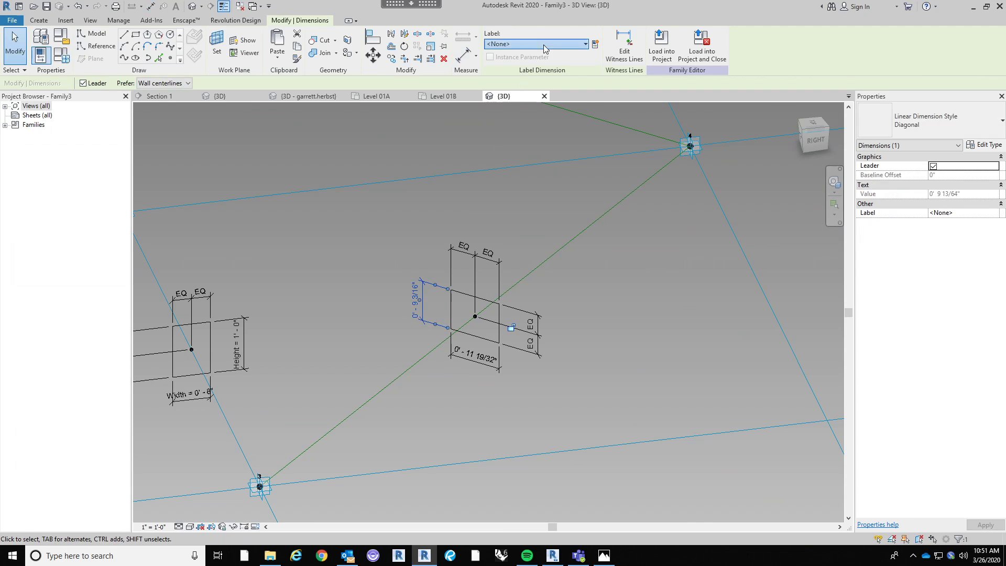
left_click(457, 220)
left_click(501, 333)
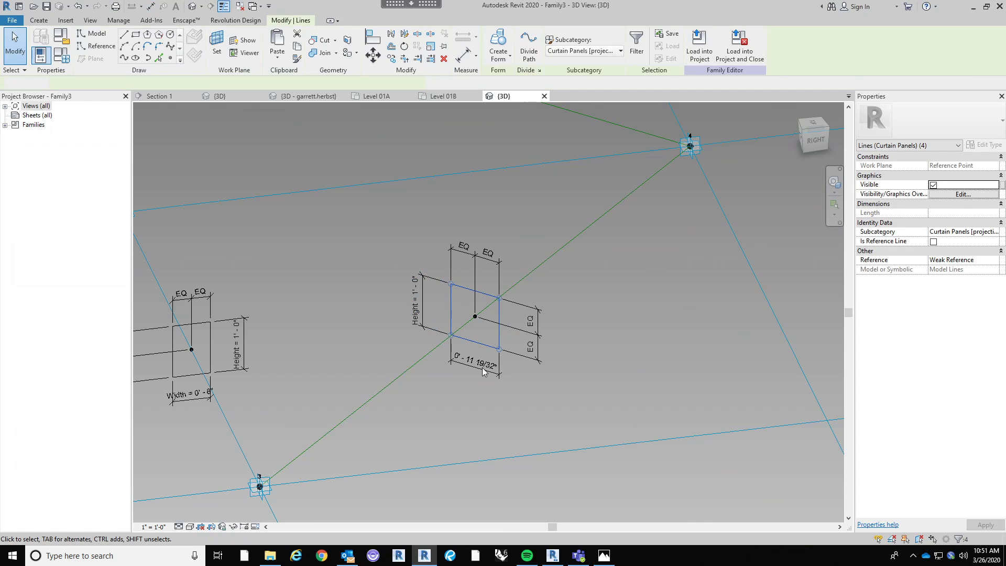
left_click(475, 362)
left_click(535, 44)
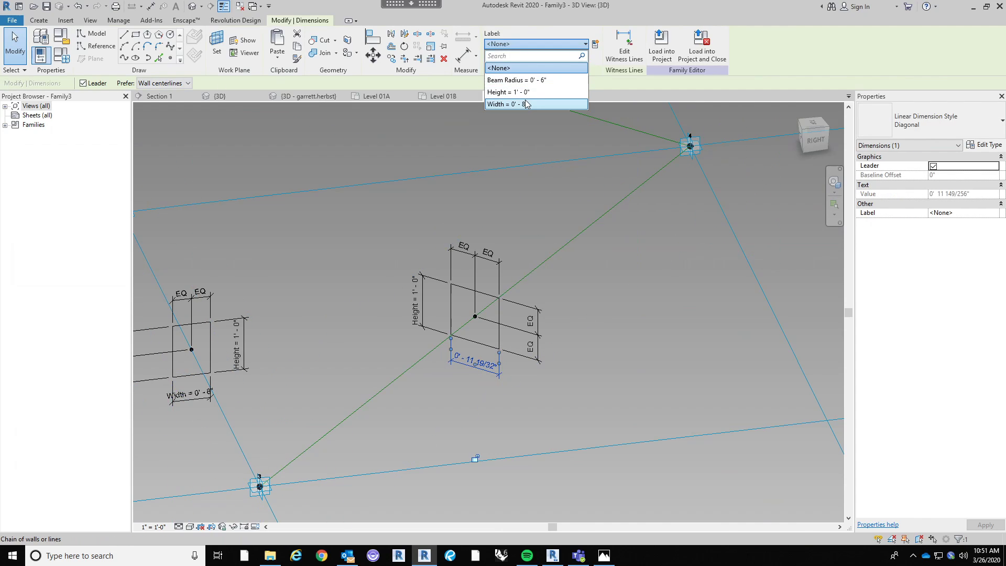
key("Return")
key("Escape")
Create a solid round beam form from the circular profile and the reference line between points 1 and 4.
scroll(638, 288, "down", 3)
middle_click_drag(553, 226, 538, 281)
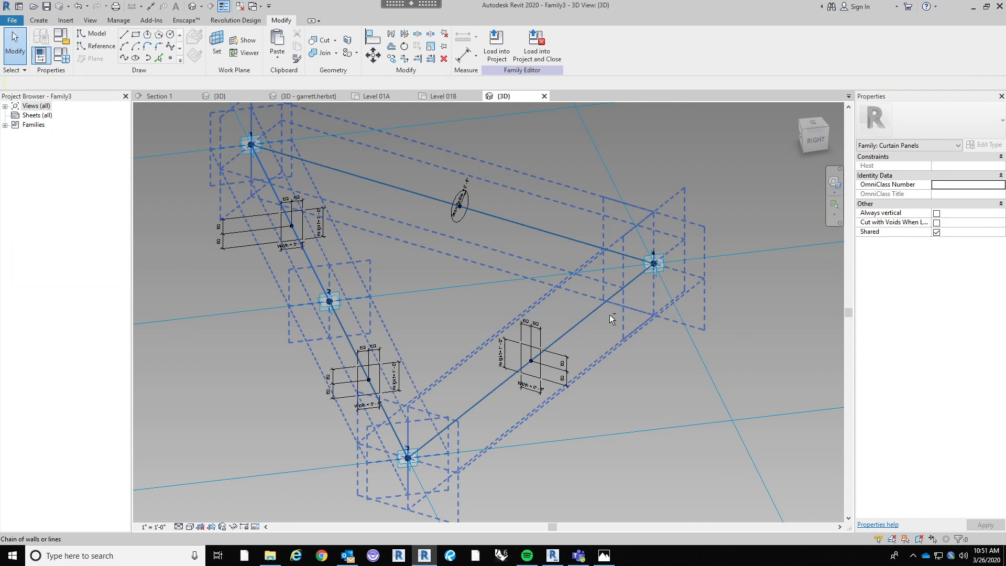
middle_click_drag(611, 316, 590, 357, "shift")
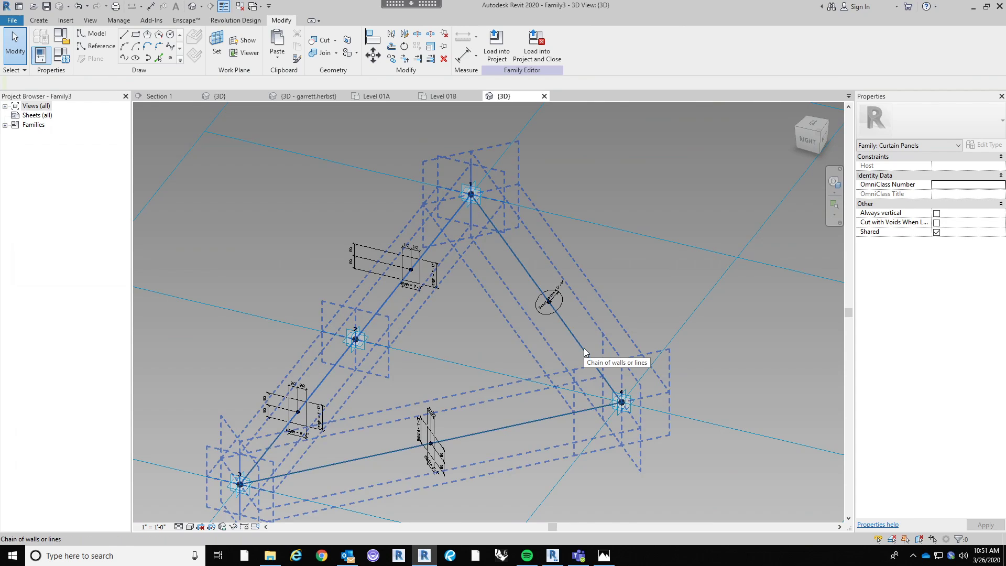
left_click(584, 349)
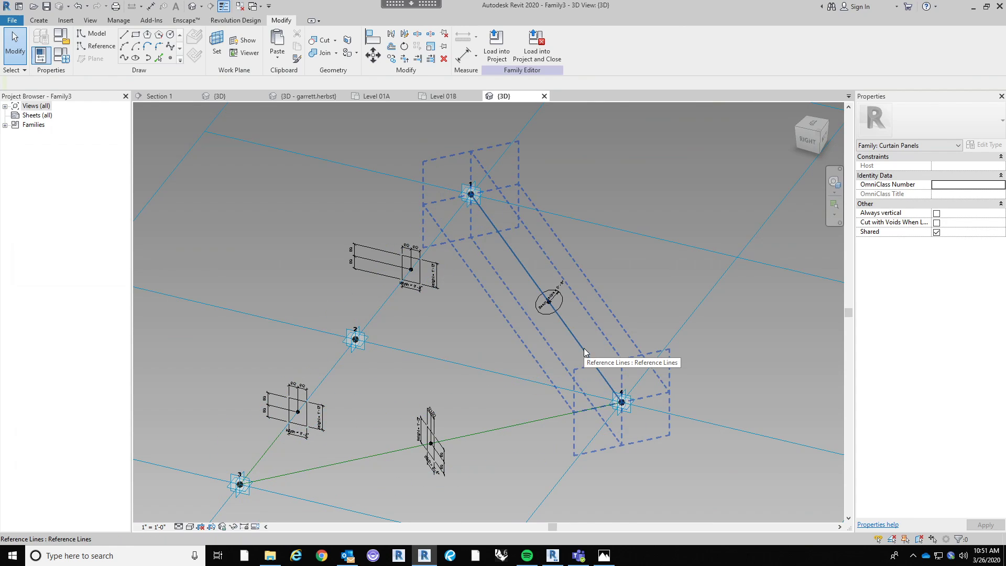
left_click(565, 303)
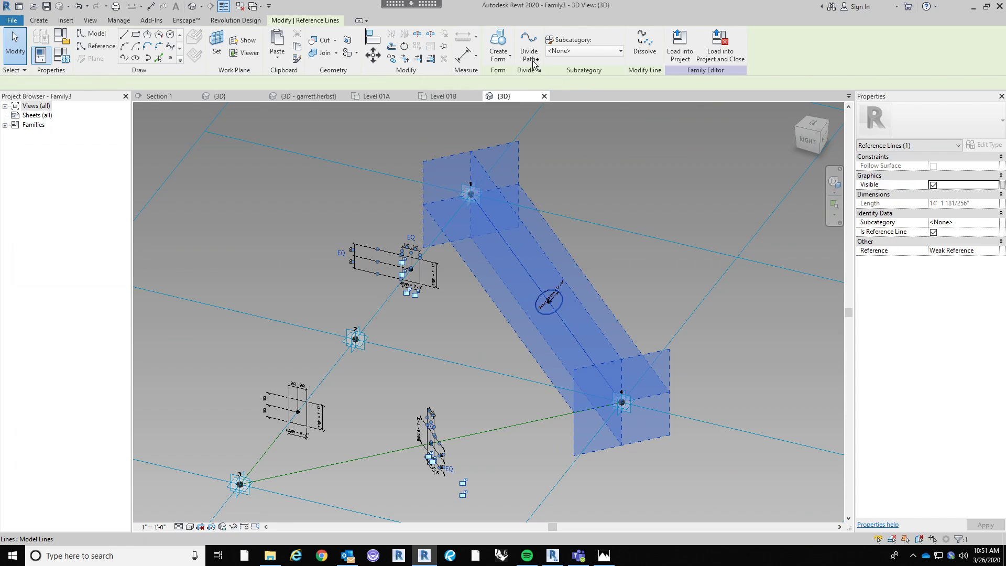
left_click(497, 41)
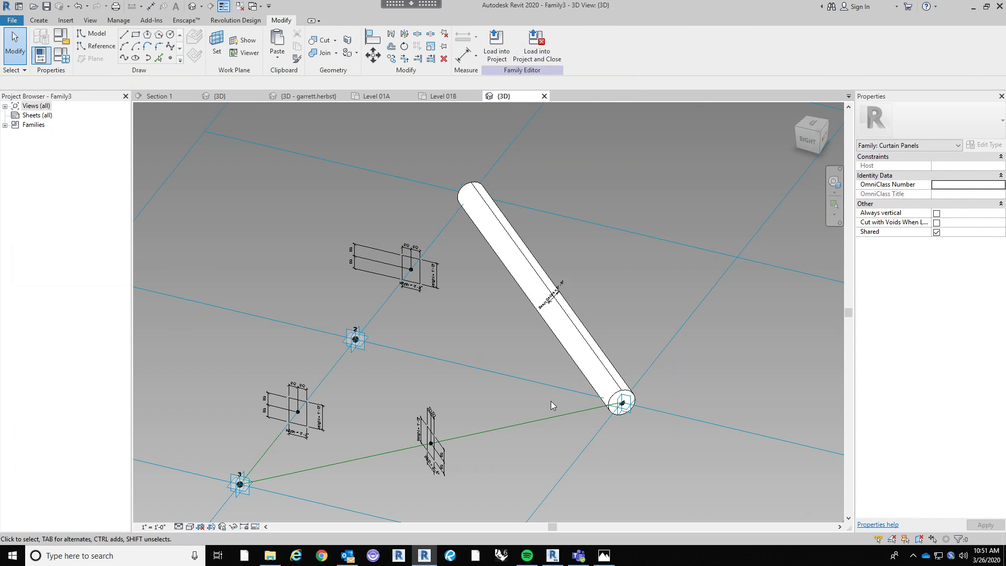
Create a solid rectangular beam form from the rectangular profile and the reference line between points 3 and 4.
left_click(483, 436)
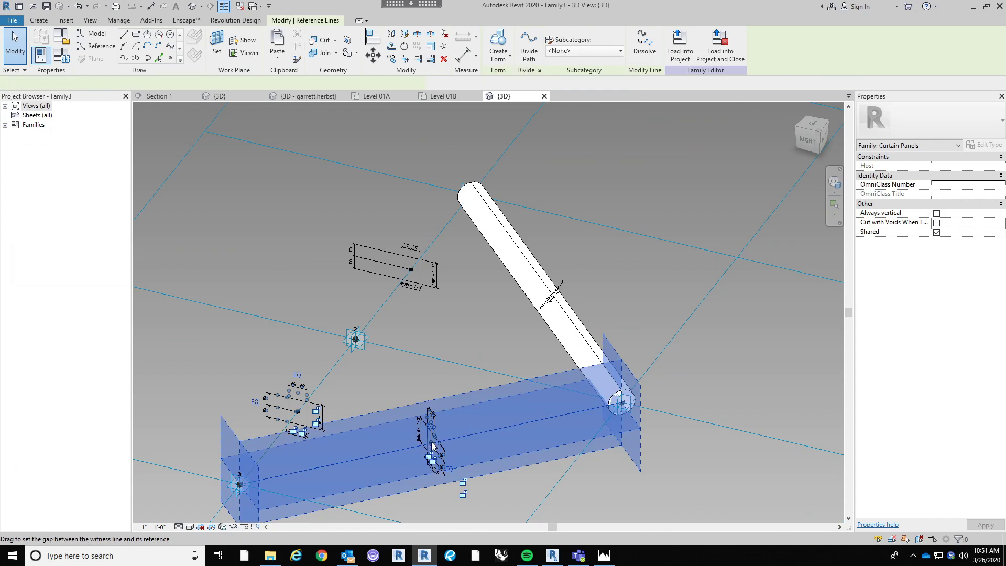
scroll(432, 446, "up", 5)
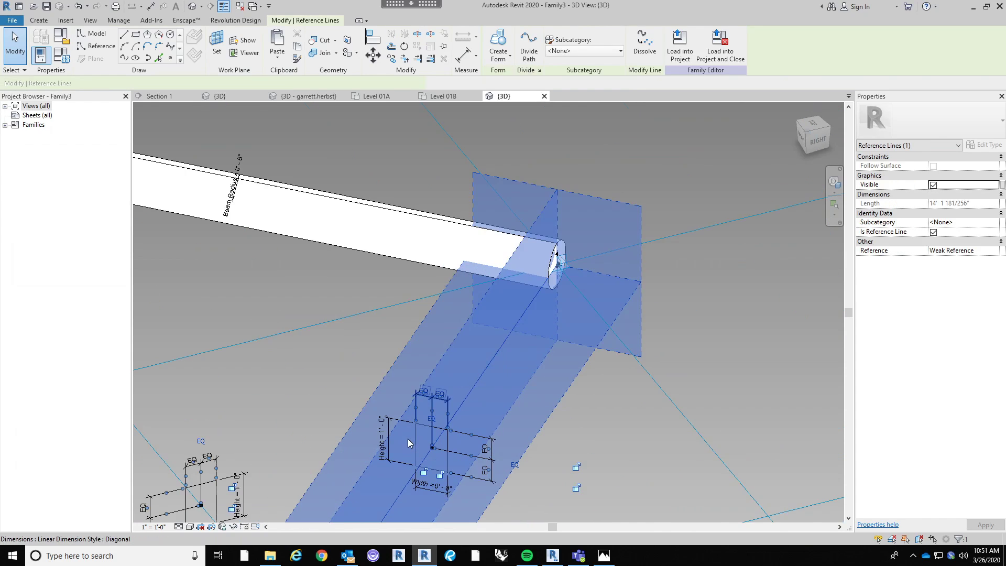
scroll(408, 444, "up", 1)
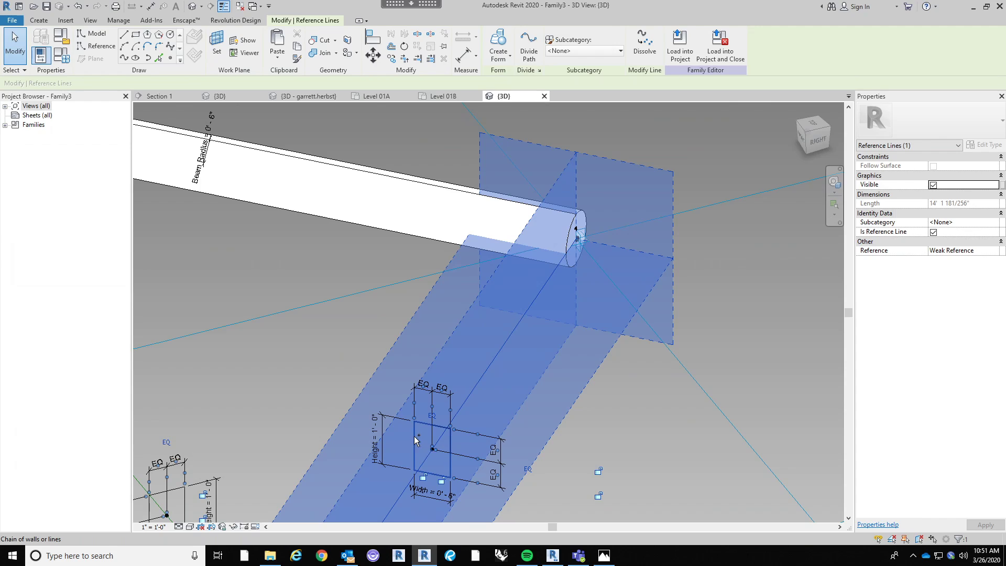
left_click(416, 441, "ctrl")
scroll(472, 367, "down", 3)
left_click(505, 46)
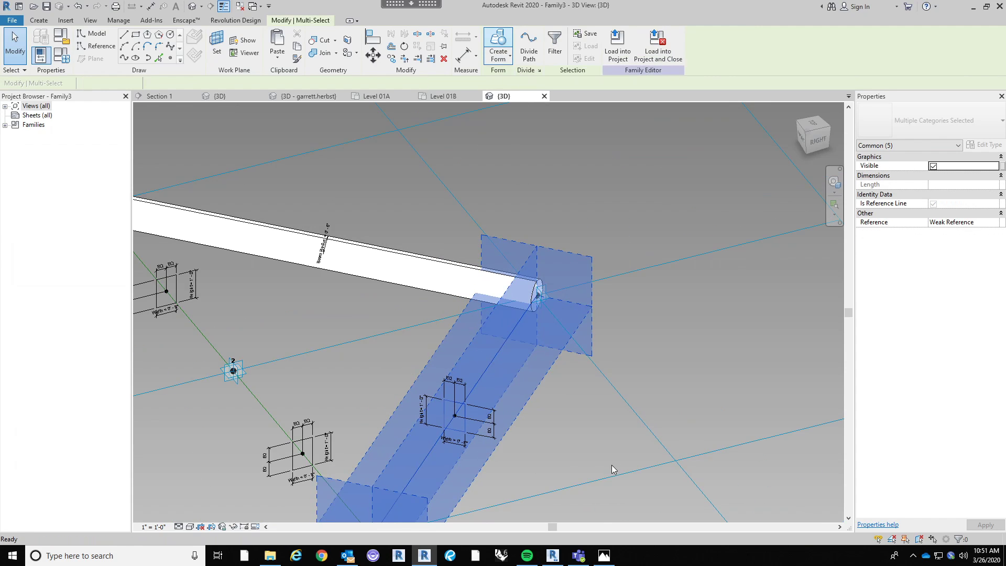
Create a solid rectangular beam form from the rectangular profile and the reference line between points 2 and 3.
scroll(554, 471, "down", 2)
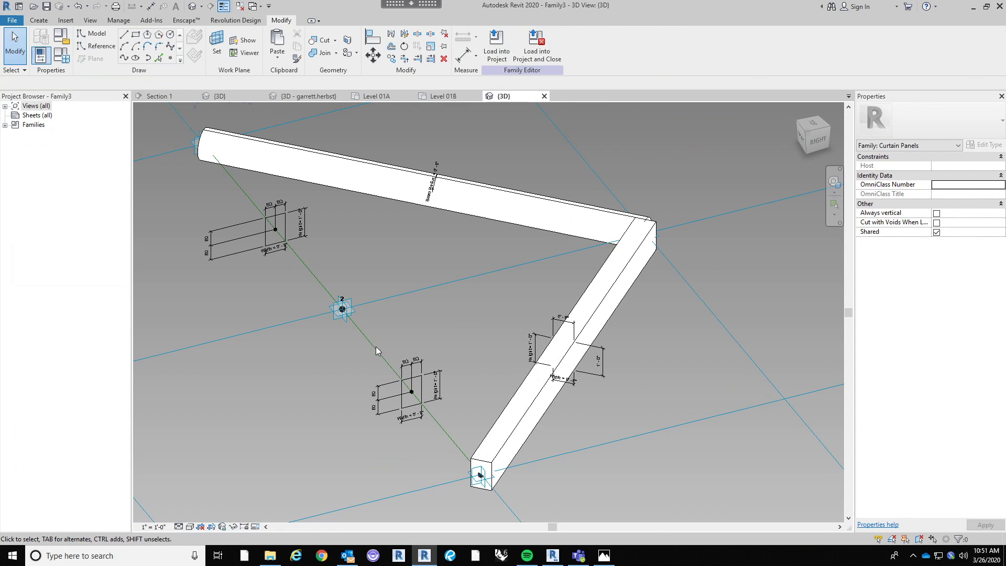
left_click(419, 397)
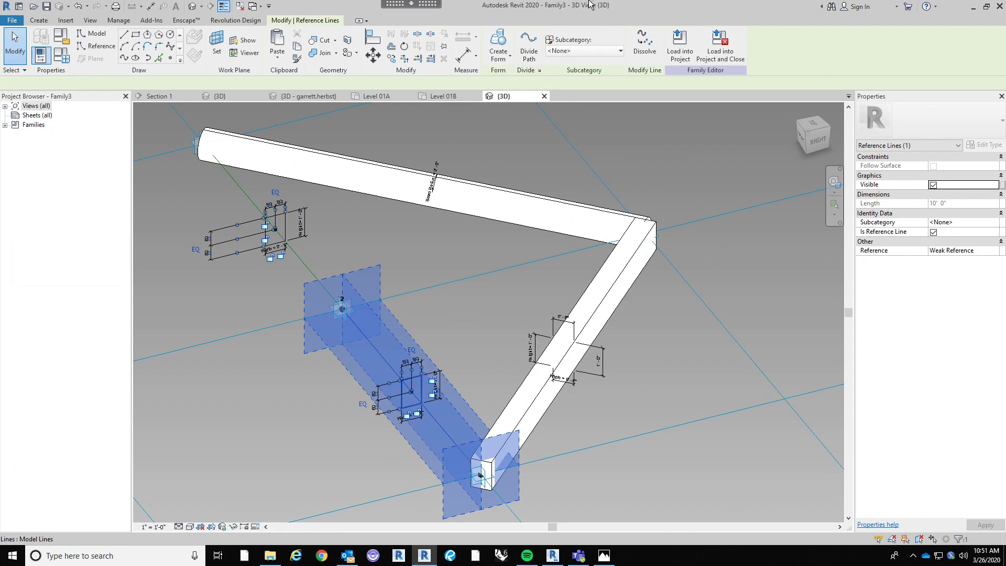
left_click(498, 46)
Create a solid rectangular beam form from the rectangular profile and the reference line between points 1 and 2.
middle_click_drag(397, 254, 530, 337)
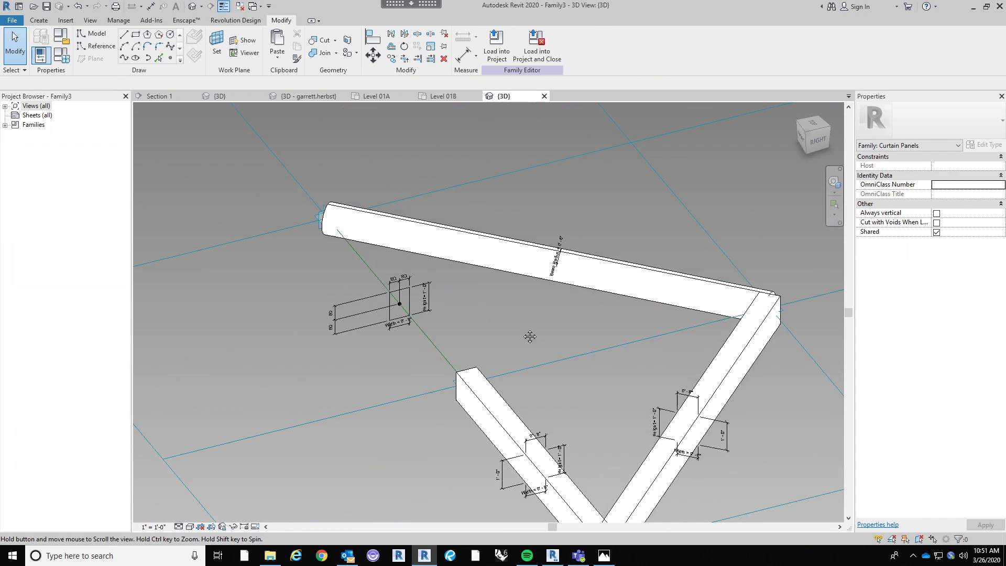
left_click(422, 315)
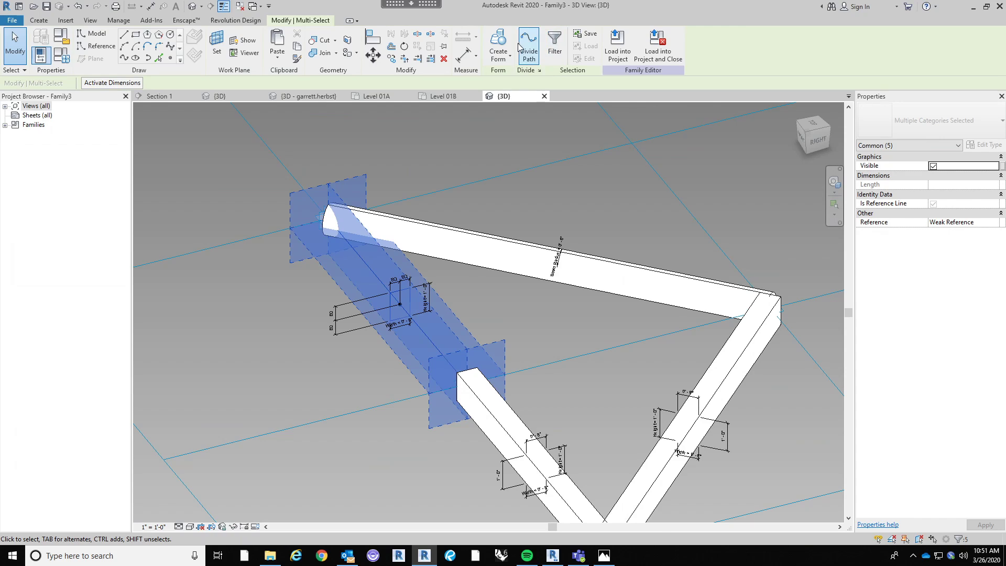
left_click(498, 46)
left_click(488, 184)
Test the round beam's parametric behaviour by setting the Beam Radius parameter to 0' 4".
middle_click_drag(527, 200, 607, 417, "shift")
scroll(608, 417, "up", 3)
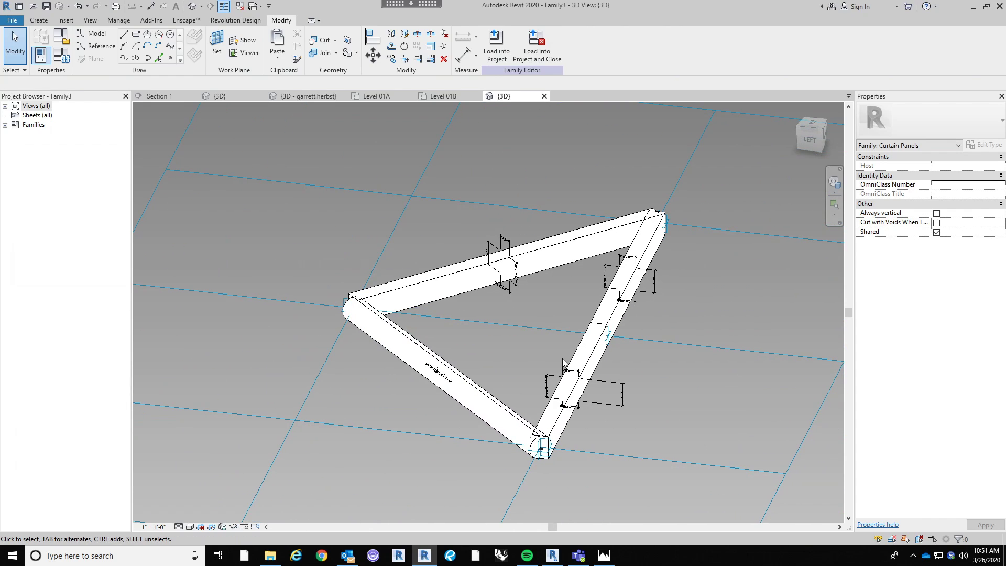
left_click(62, 57)
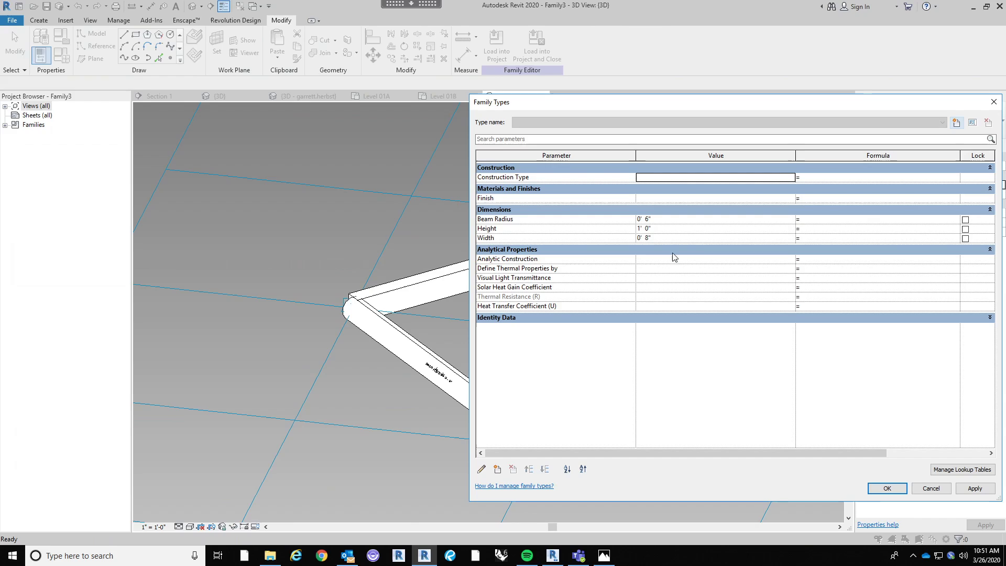
left_click(689, 218)
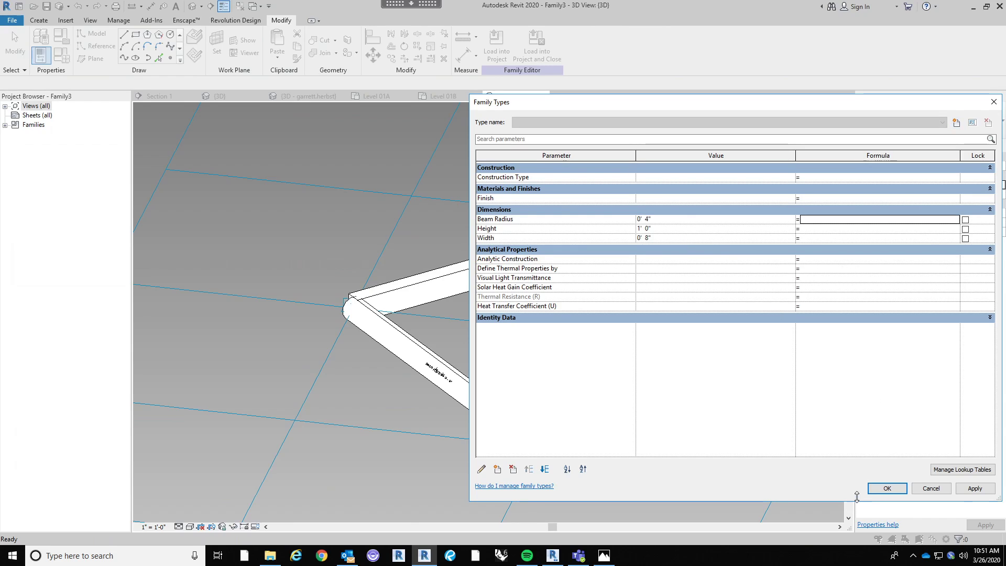
left_click(887, 488)
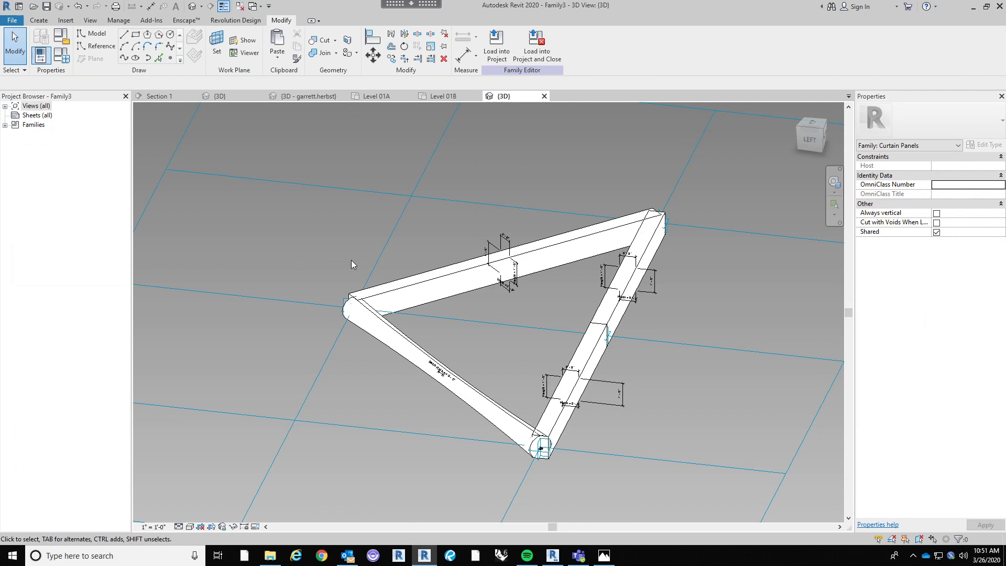
Inspect the round beam's shape from end to end and undo the Beam Radius change.
scroll(352, 264, "up", 1)
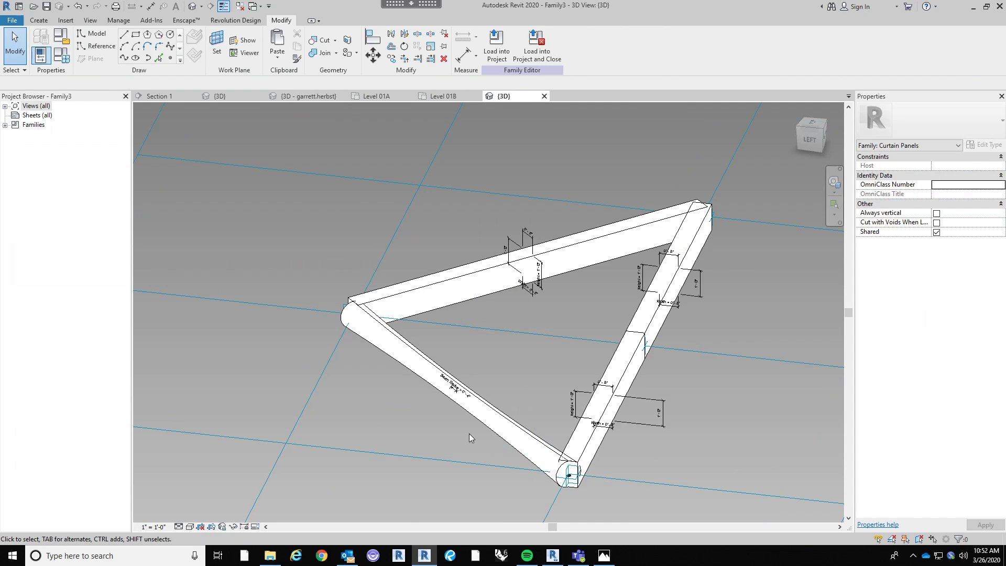
scroll(459, 422, "down", 2)
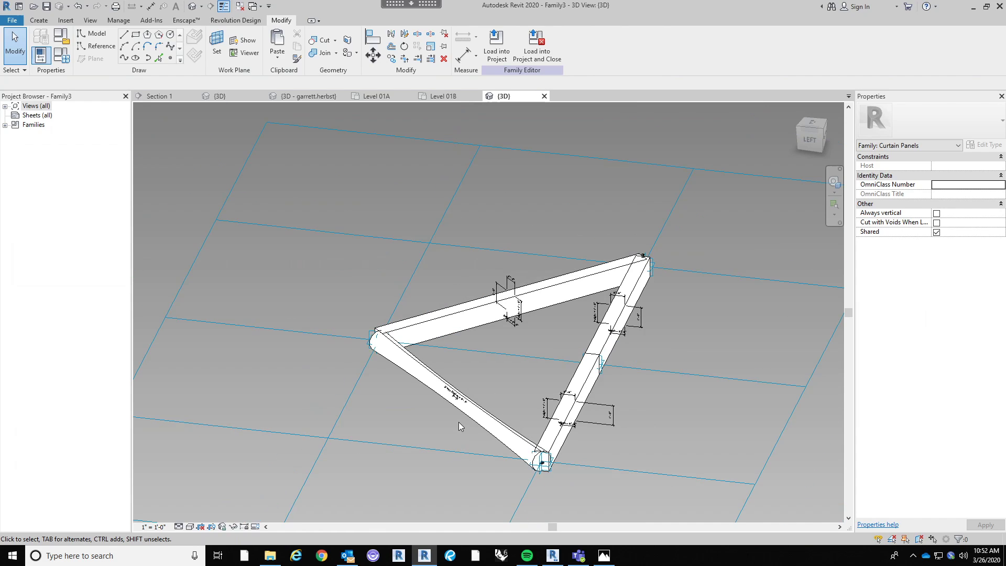
middle_click_drag(452, 416, 445, 382)
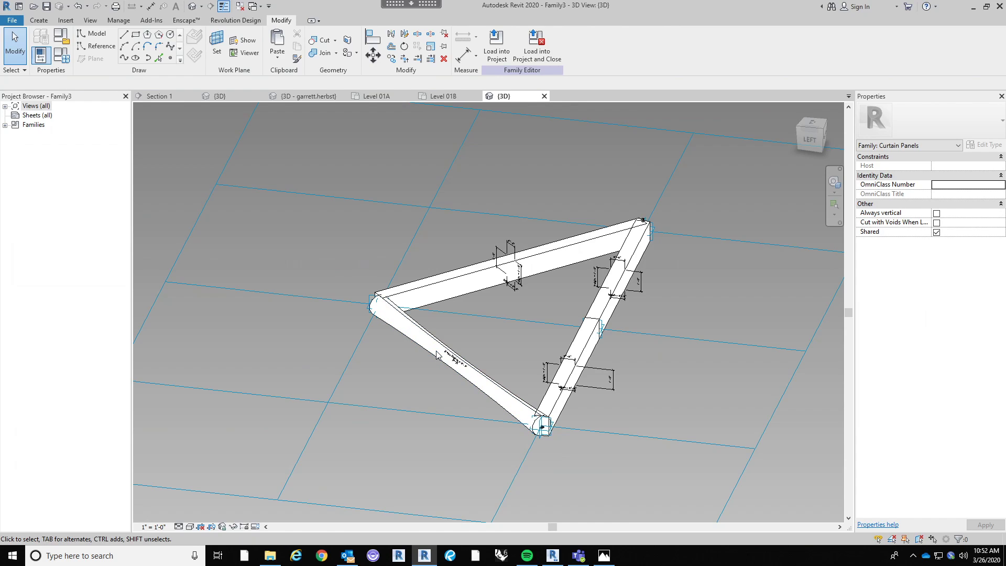
scroll(438, 356, "up", 3)
scroll(466, 290, "down", 2)
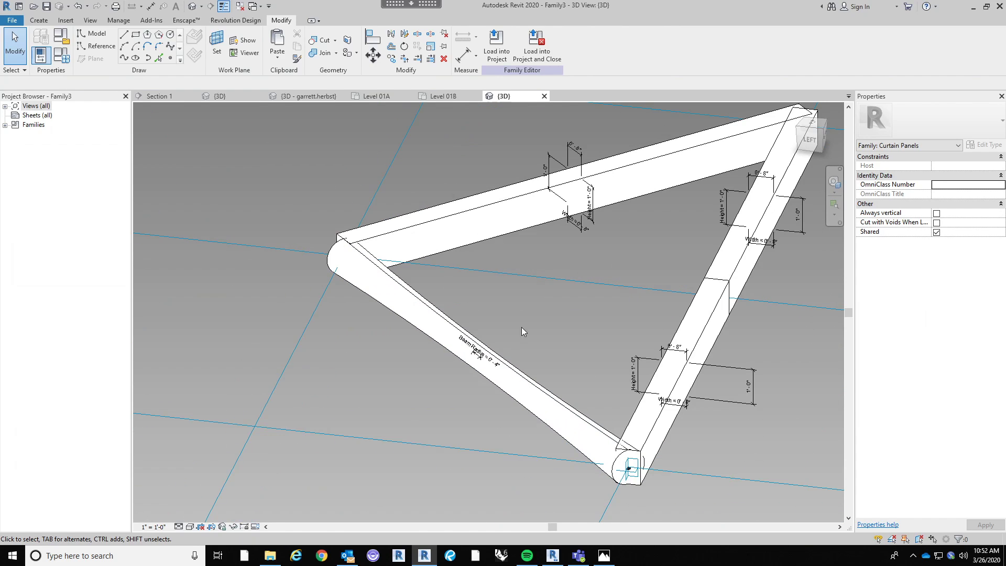
middle_click_drag(521, 329, 501, 333, "shift")
scroll(498, 338, "down", 2)
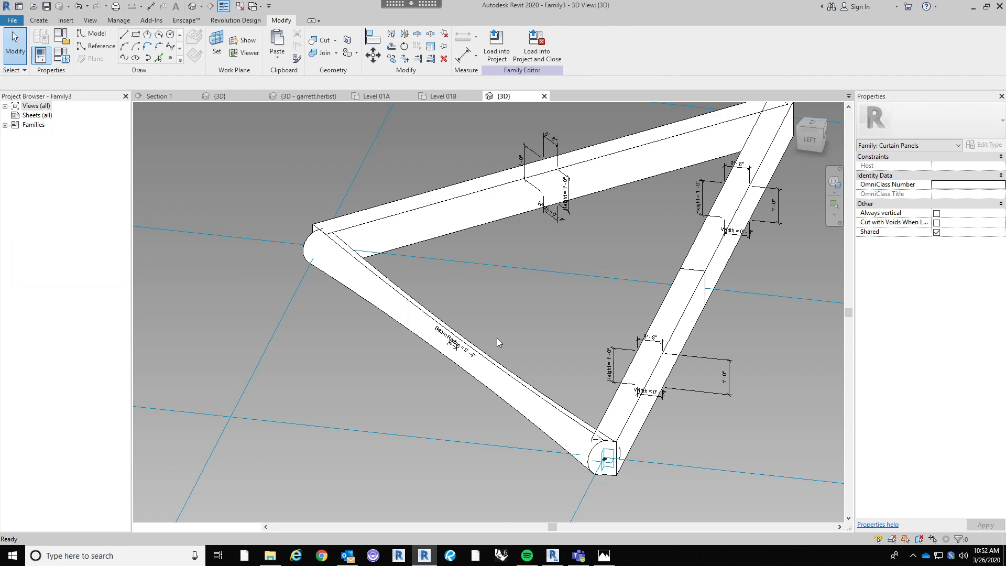
Edit the round beam's end profile at point 1 and make the circle's radius dimension permanent.
scroll(522, 456, "up", 3)
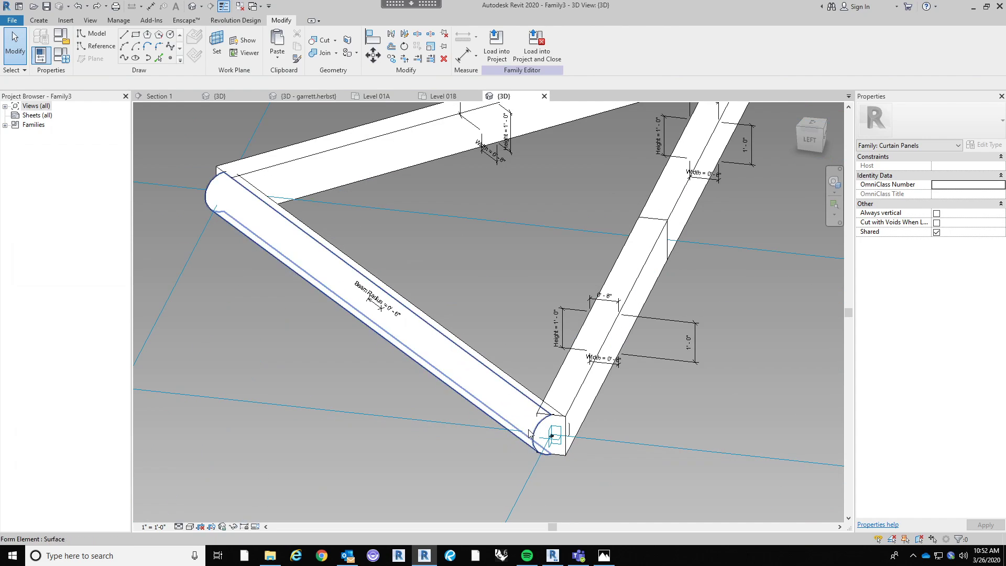
left_click(537, 431)
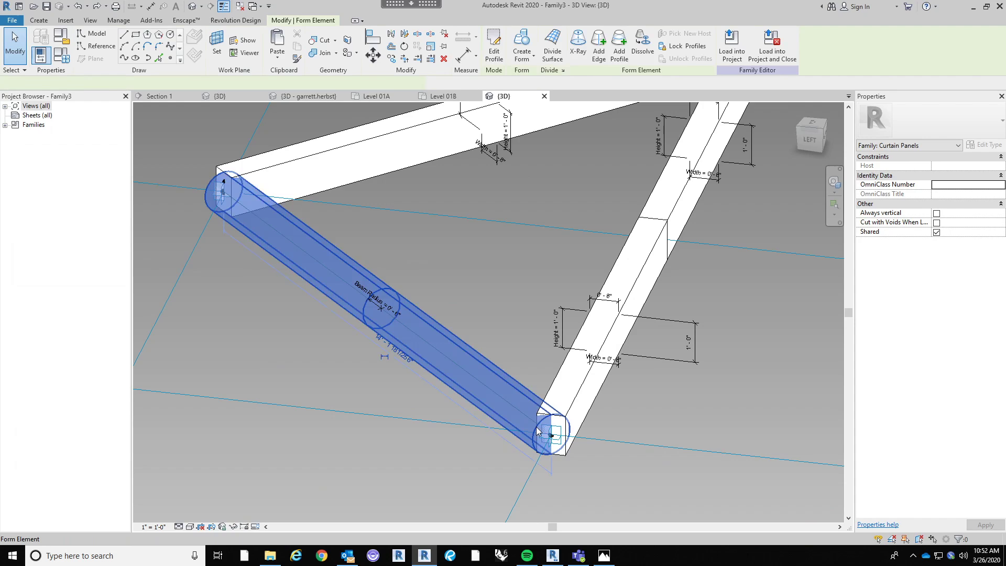
left_click(488, 299)
key("Tab")
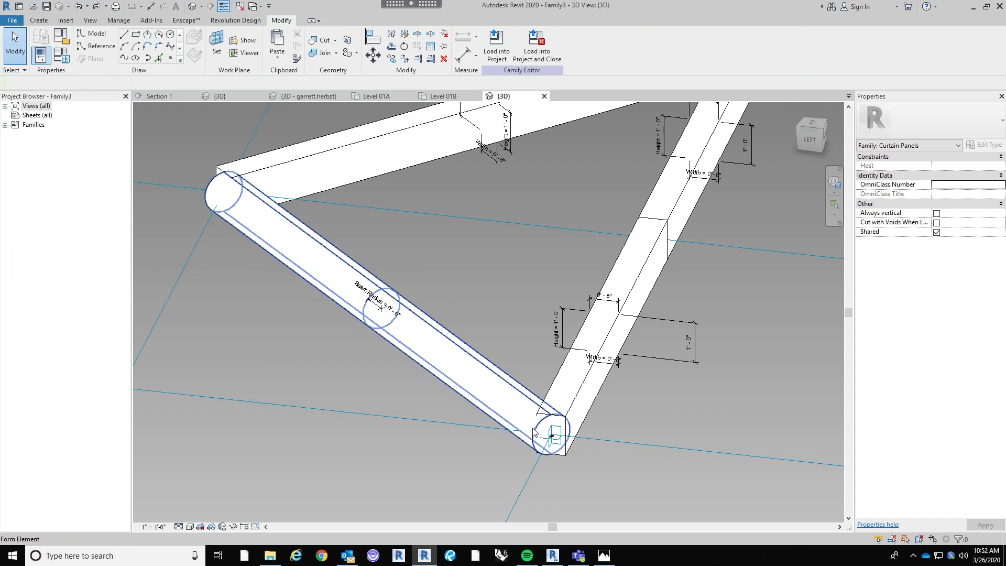
left_click(521, 384)
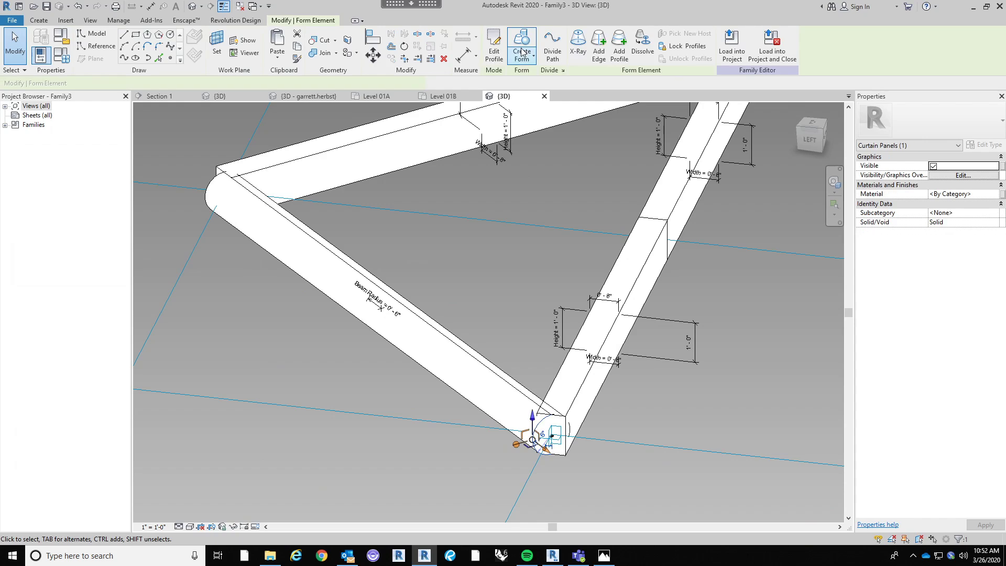
double_click(527, 404)
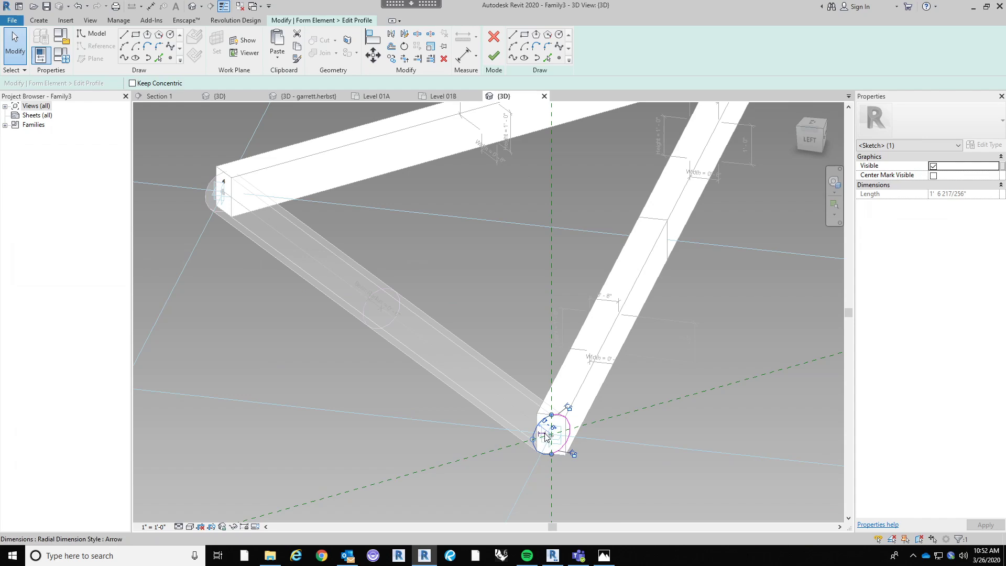
left_click(526, 339)
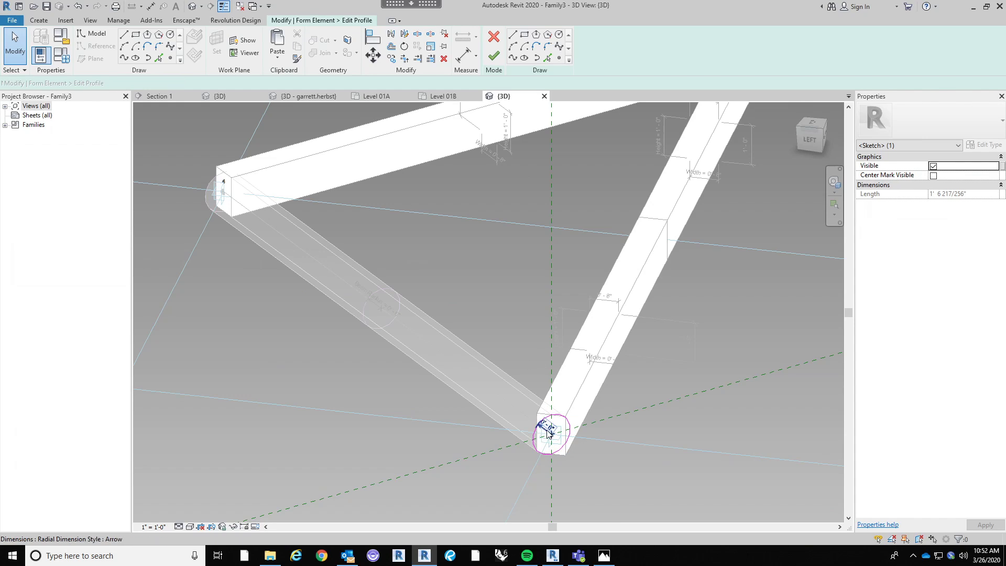
Label the radius dimension of the end profile at point 1 with the existing Beam Radius parameter and finish the profile edit.
left_click(632, 321)
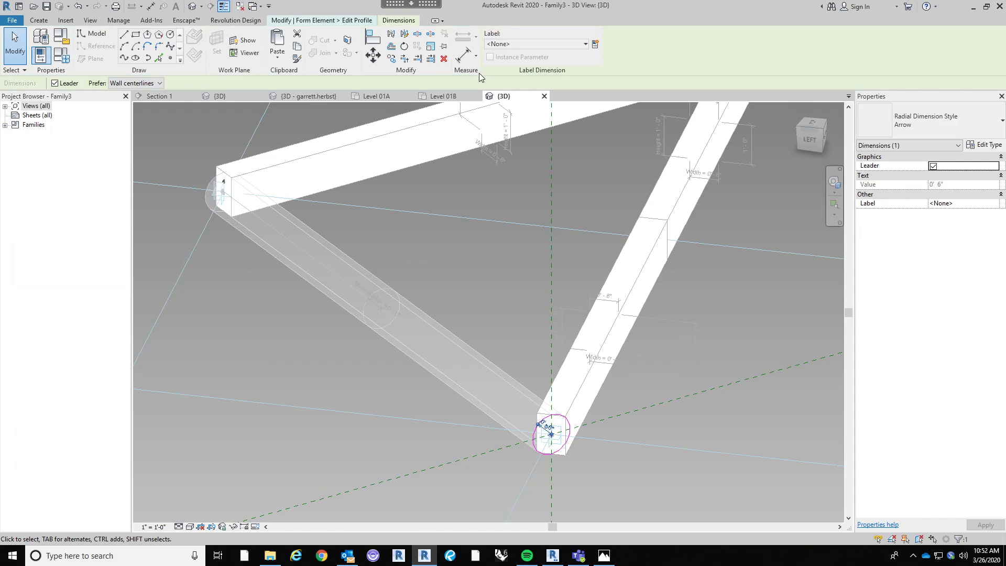
left_click(524, 40)
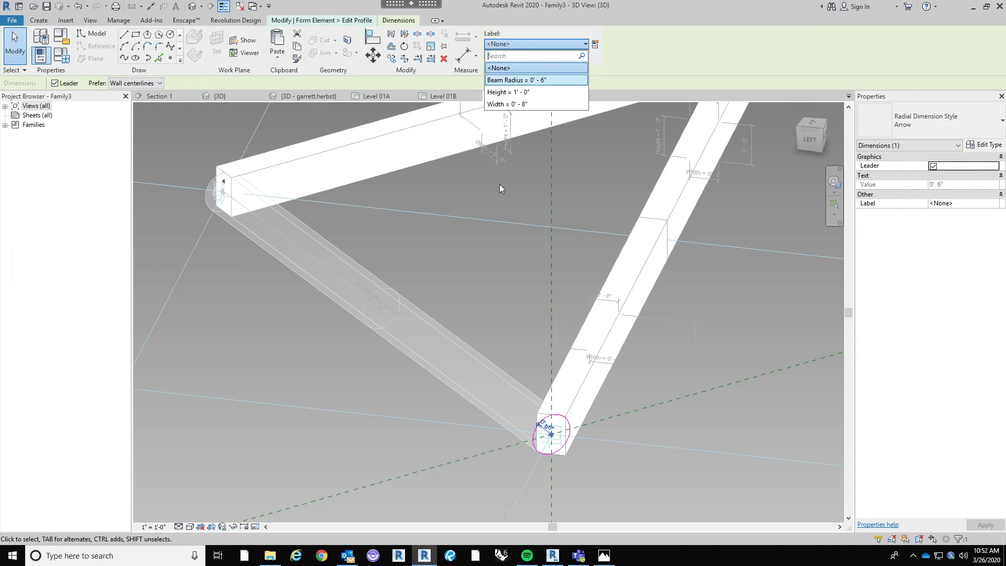
key("Return")
key("Escape")
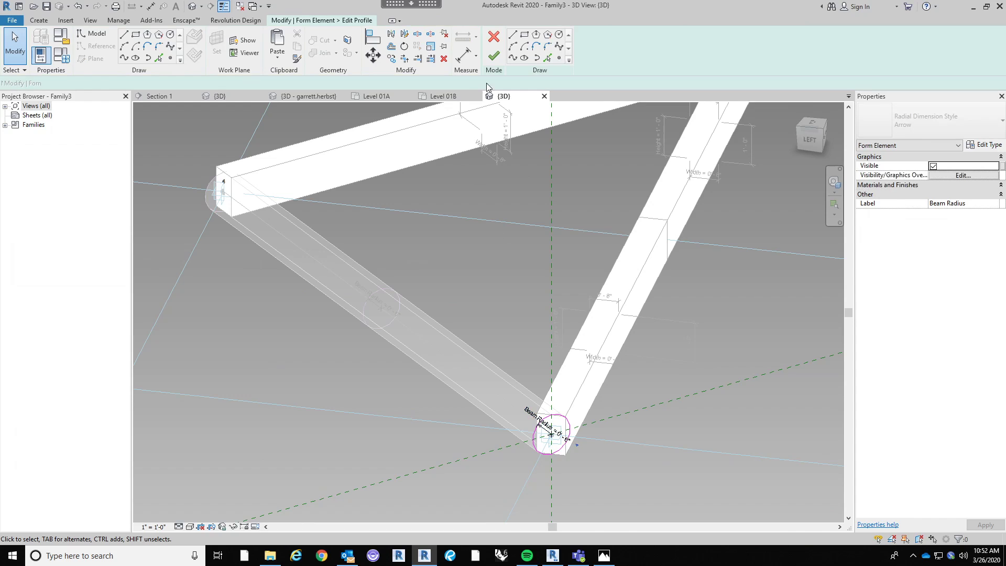
left_click(495, 53)
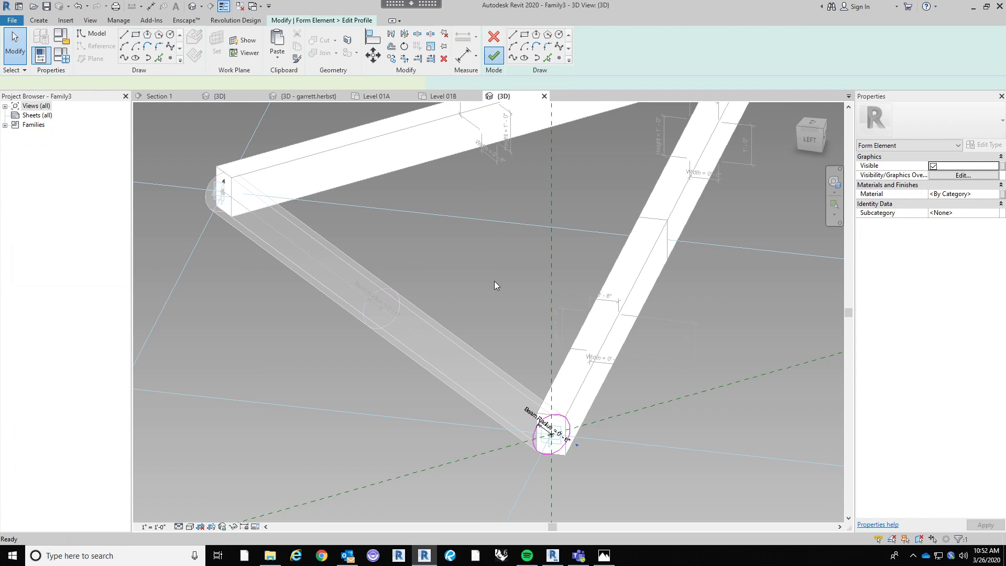
left_click(450, 271)
Edit the round beam's end profile at point 4 and make the circle's radius dimension permanent.
middle_click_drag(251, 221, 396, 341)
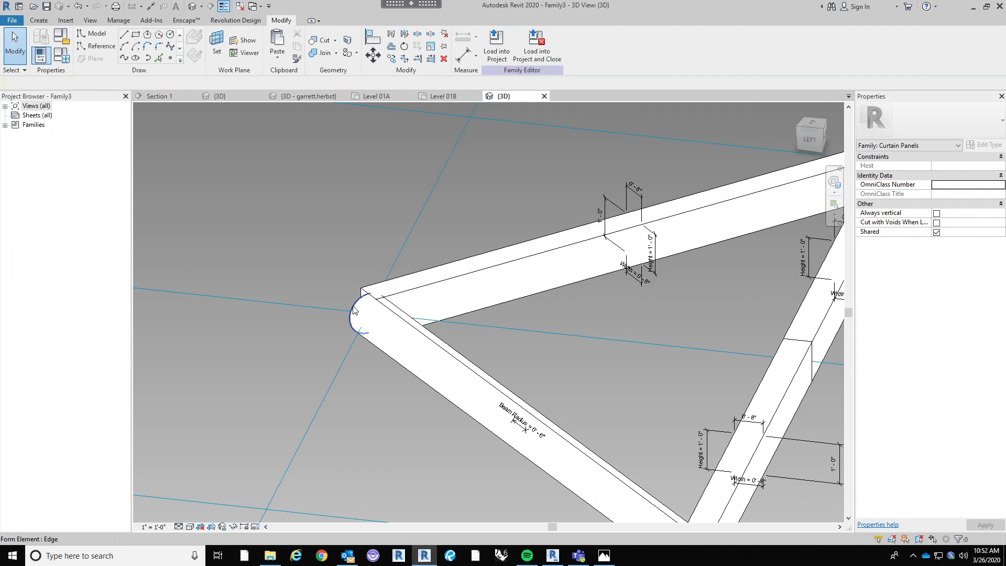
left_click(354, 311)
left_click(494, 51)
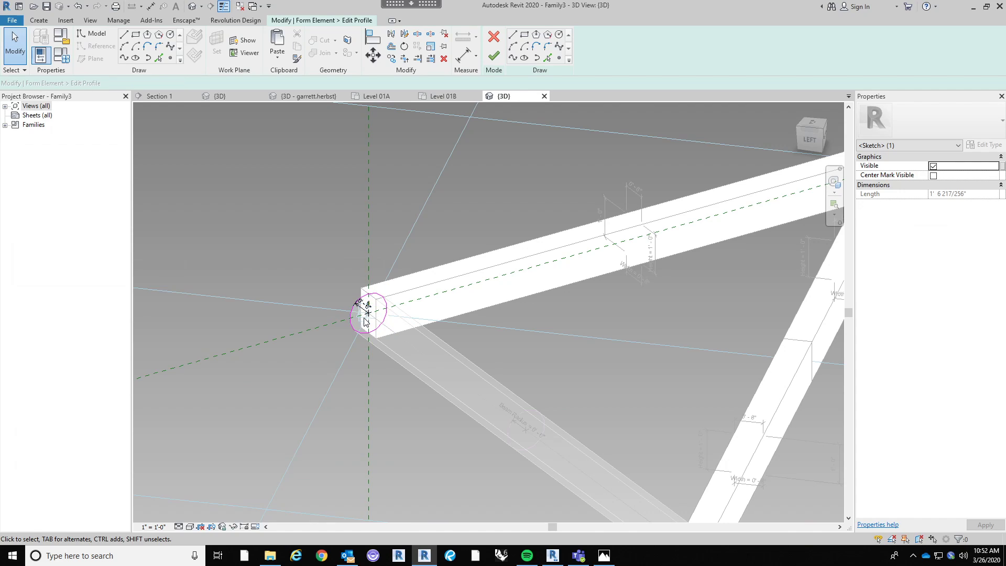
Label the radius dimension of the end profile at point 4 with the existing Beam Radius parameter and finish the profile edit.
left_click(360, 303)
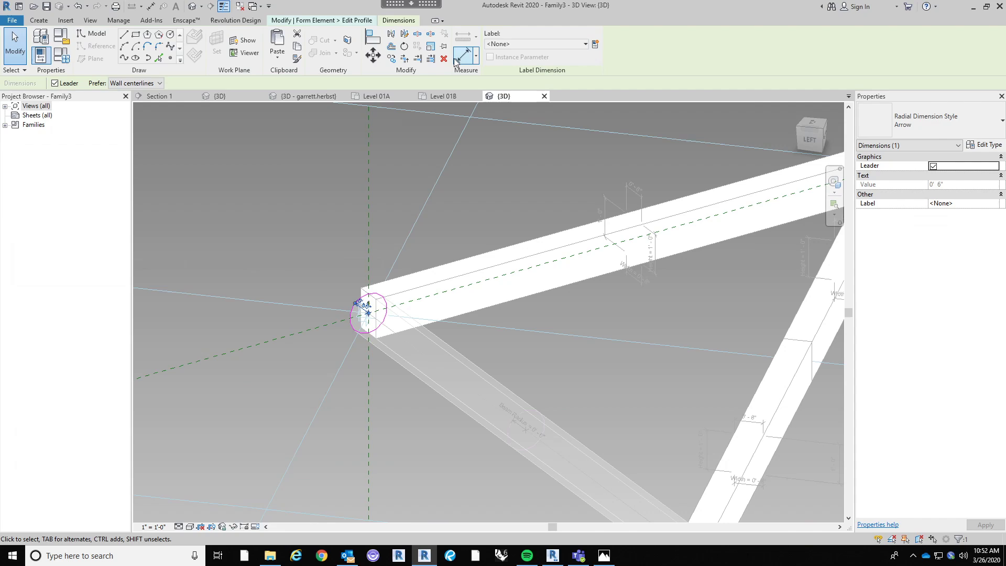
left_click(557, 46)
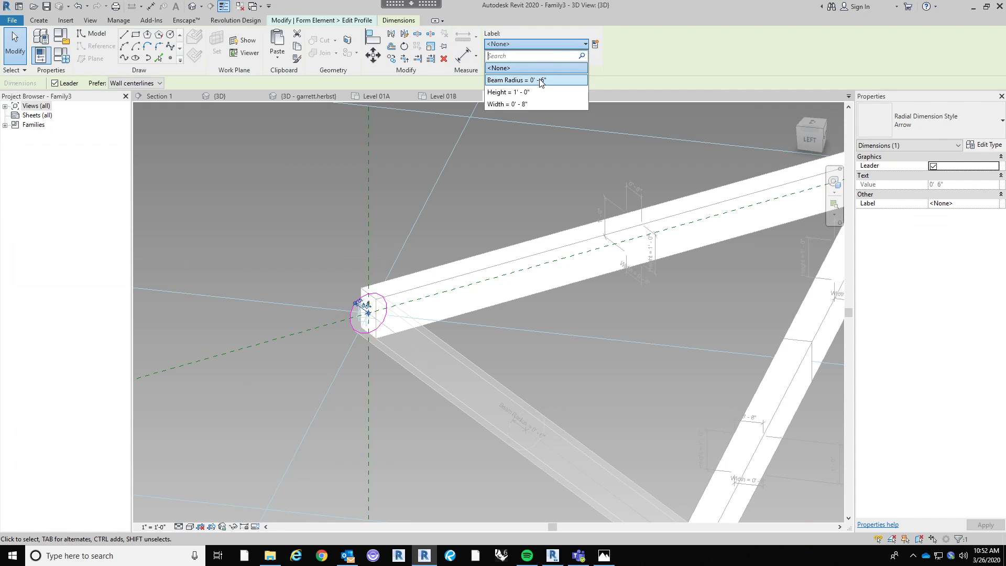
left_click(538, 78)
key("Escape")
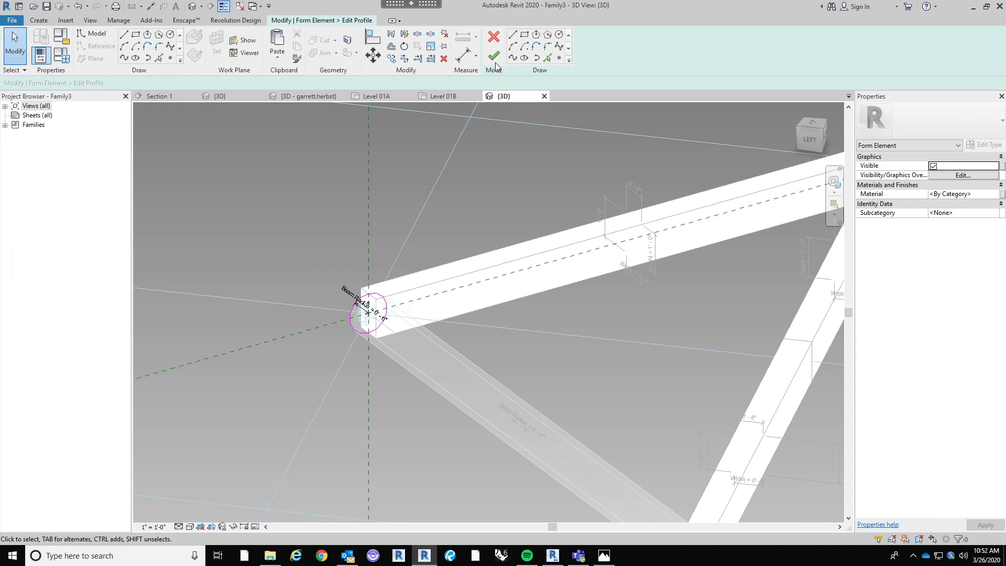
left_click(494, 56)
left_click(290, 220)
Set the family's Beam Radius parameter to 4" and apply the change.
scroll(291, 220, "down", 2)
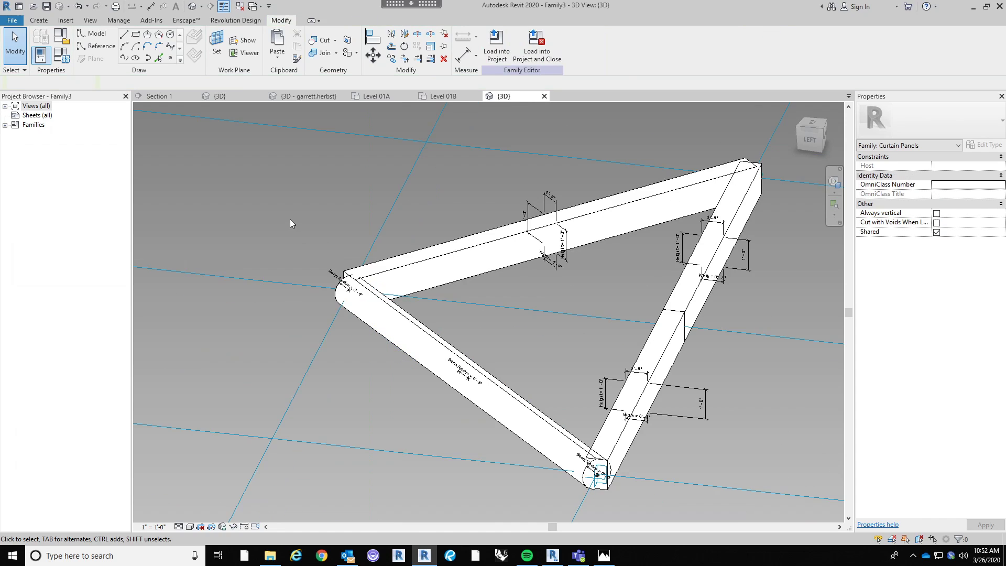
left_click(61, 54)
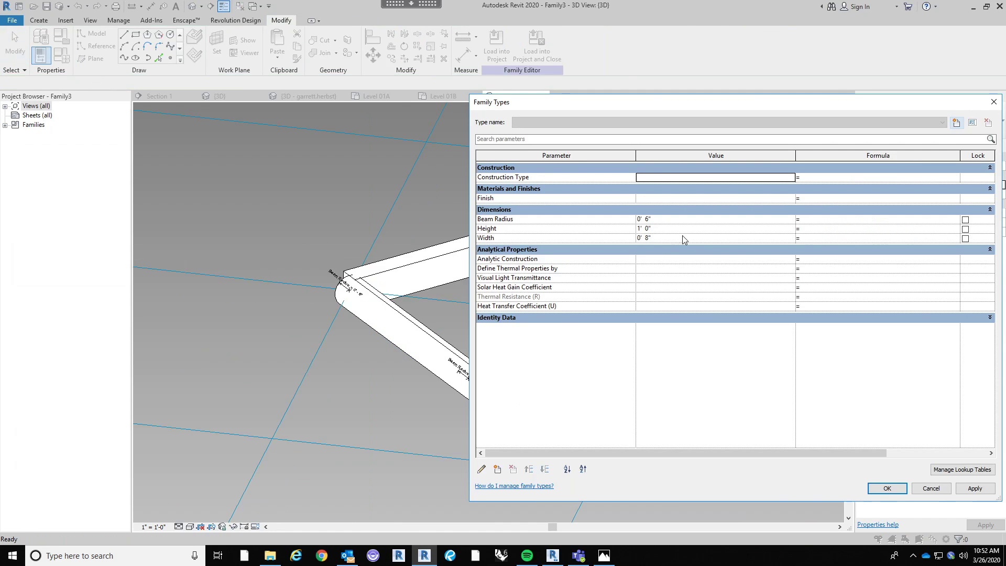
left_click(642, 219)
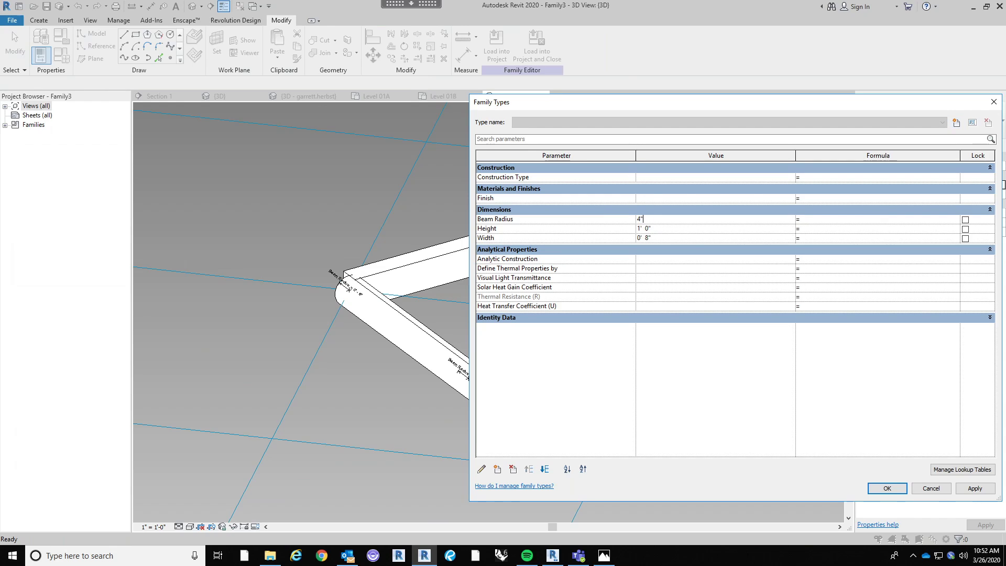
type("4\"")
key("Tab")
left_click(887, 487)
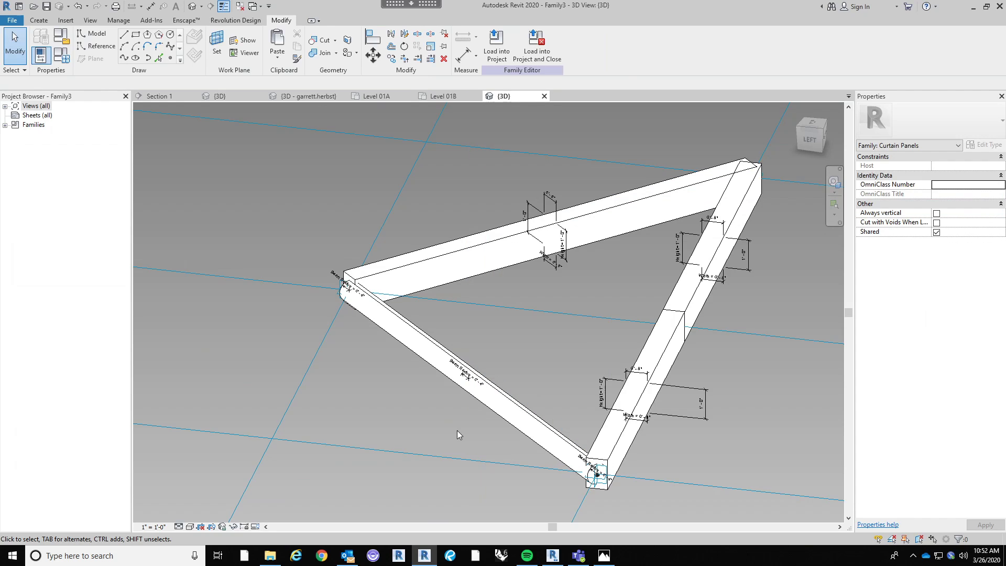
Examine the resized round beam along its full length and where it meets the rectangular beams.
middle_click_drag(457, 430, 441, 401, "shift")
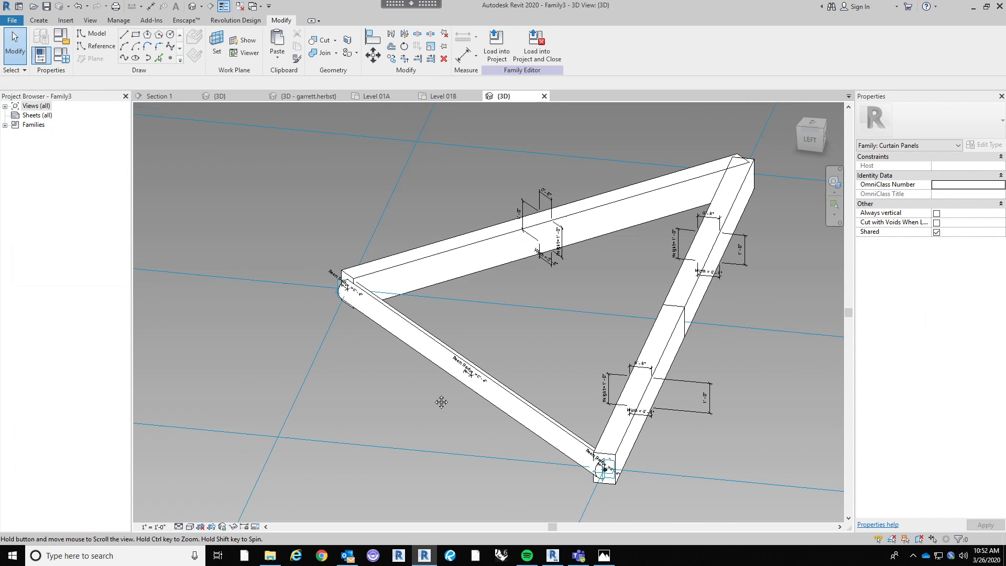
scroll(517, 369, "up", 2)
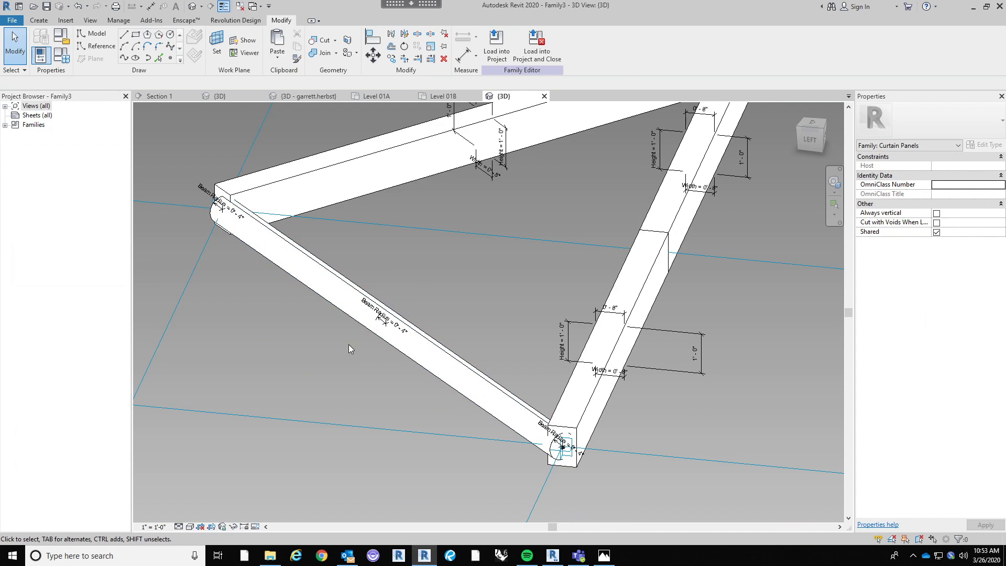
middle_click_drag(350, 372, 434, 376)
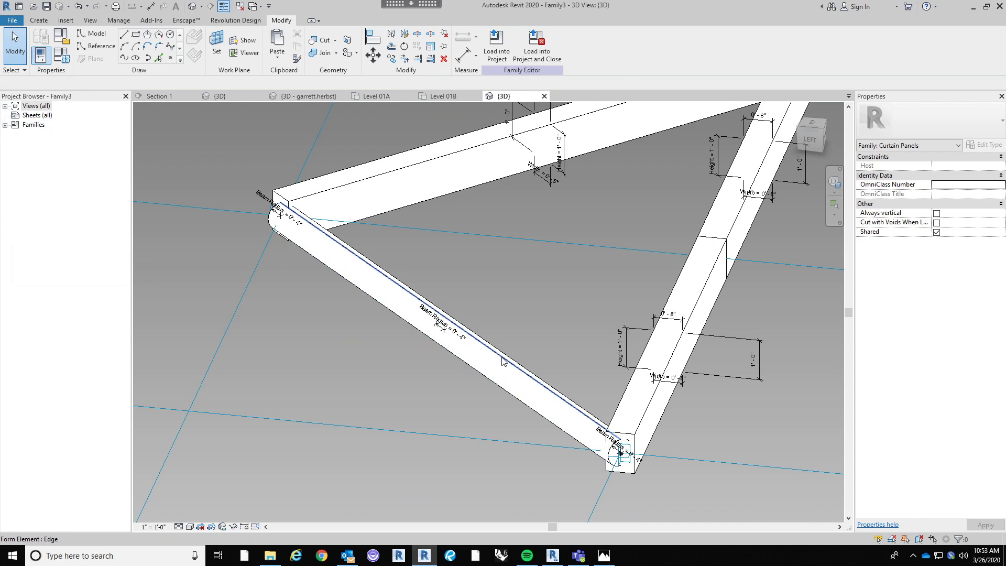
middle_click_drag(510, 345, 468, 339)
scroll(468, 339, "down", 3)
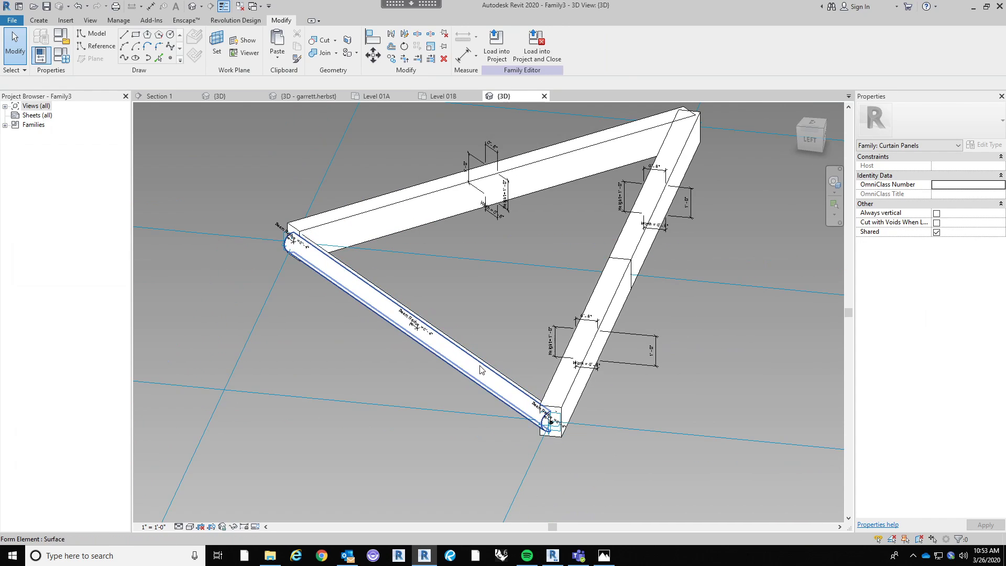
scroll(478, 372, "up", 3)
scroll(521, 433, "up", 3)
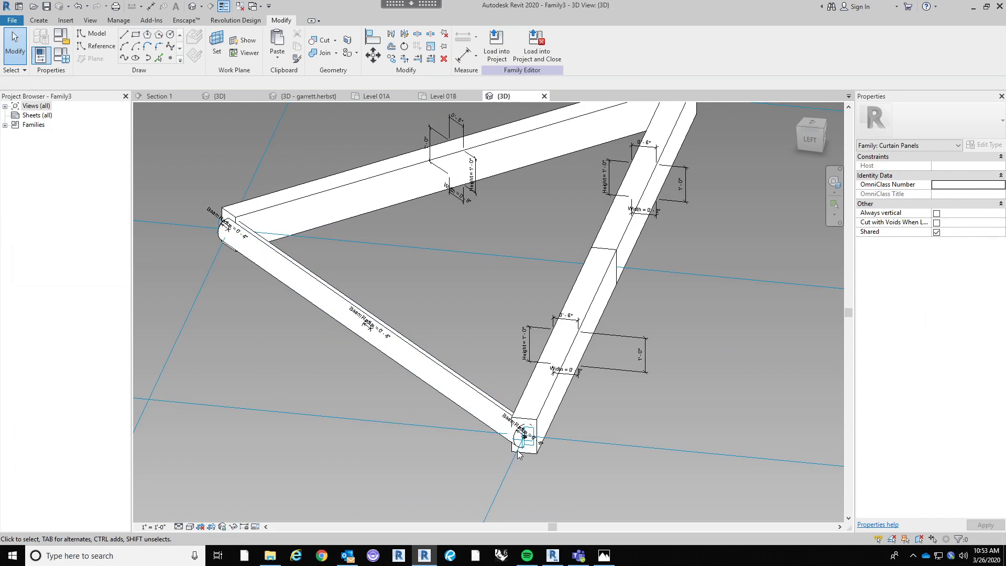
Open the round beam's end profile at the corner near the lower rectangular beam and inspect the circle's two arcs.
left_click(657, 433)
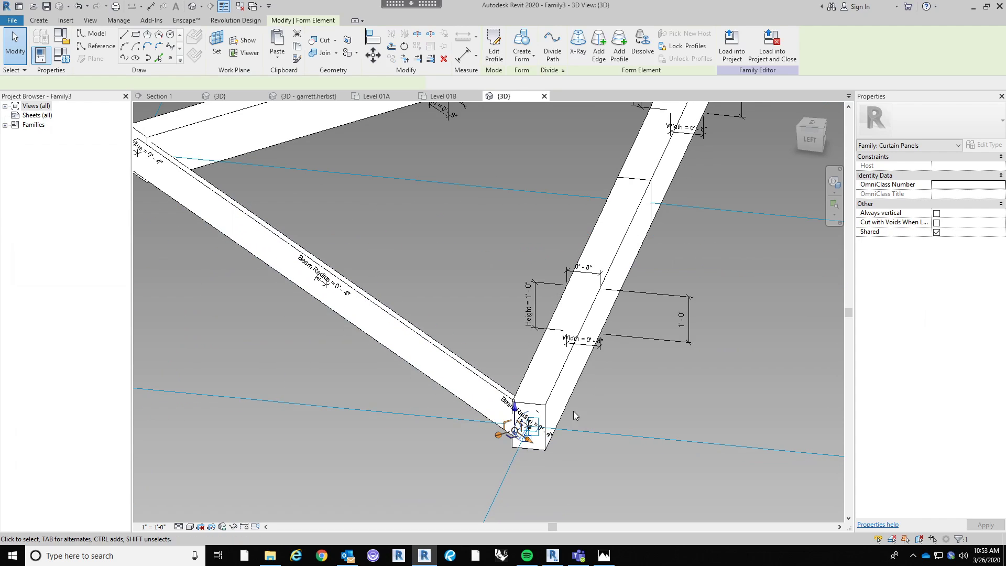
left_click(494, 46)
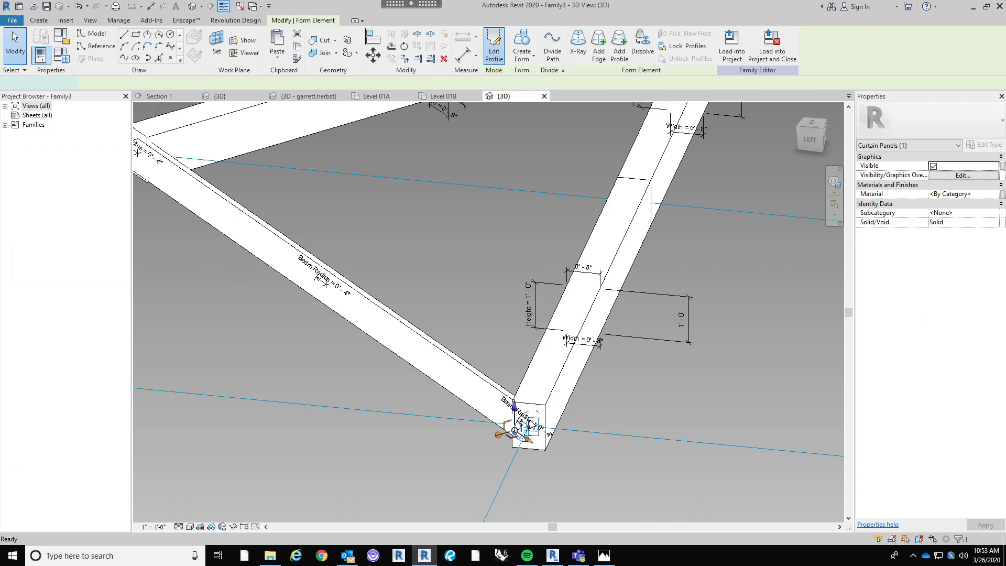
scroll(567, 481, "up", 3)
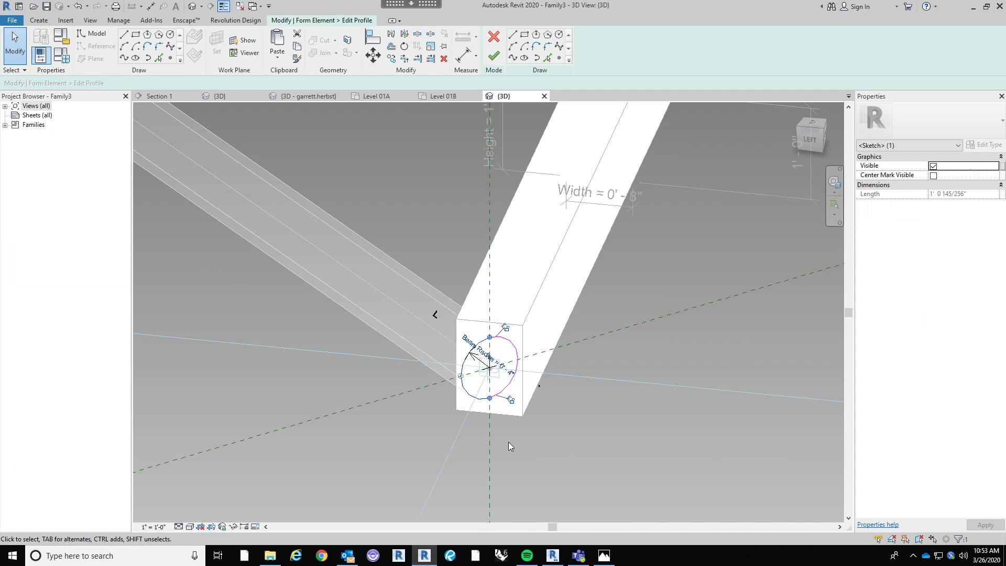
left_click(513, 419)
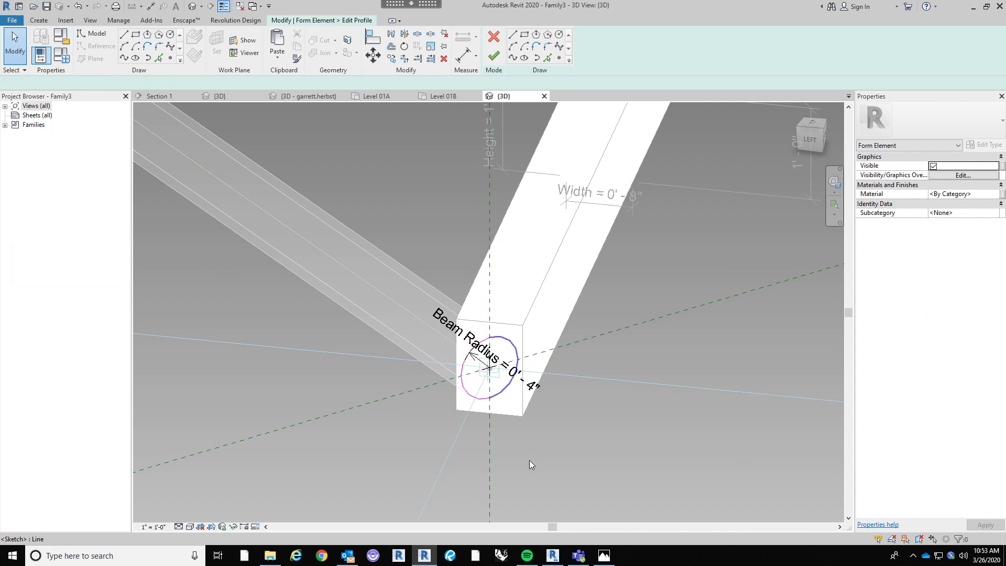
left_click(514, 388)
left_click(511, 422)
scroll(481, 406, "up", 2)
left_click(461, 314)
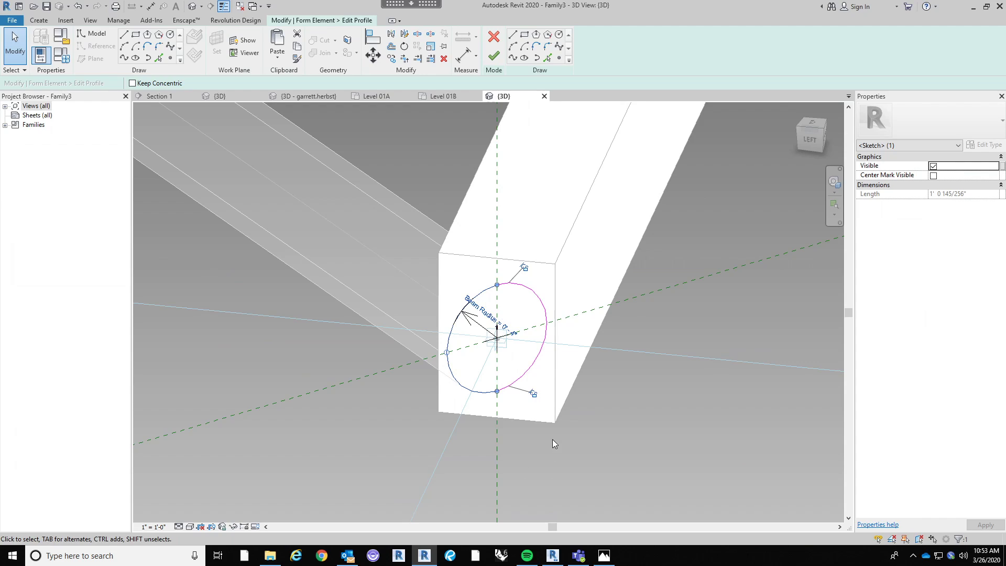
scroll(552, 439, "down", 2)
left_click(436, 448)
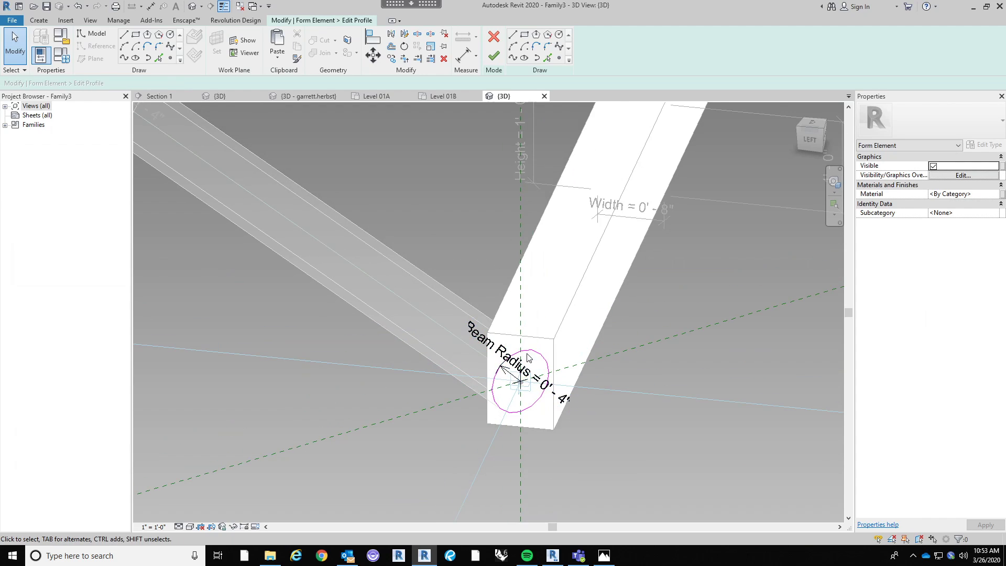
Check which parameter labels the end circle's radius dimension and finish the profile edit.
left_click(517, 368)
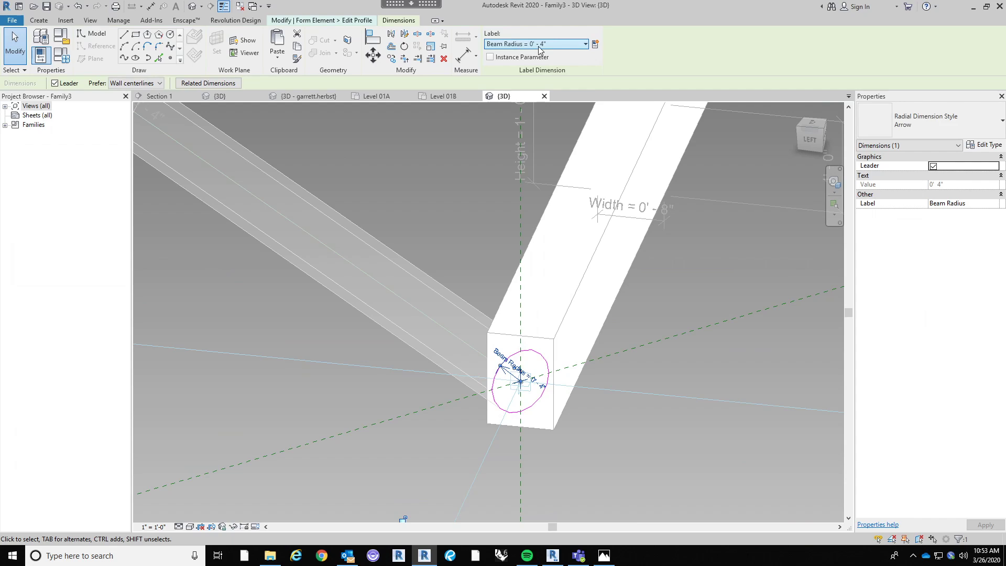
scroll(463, 187, "down", 2)
middle_click_drag(501, 214, 537, 243)
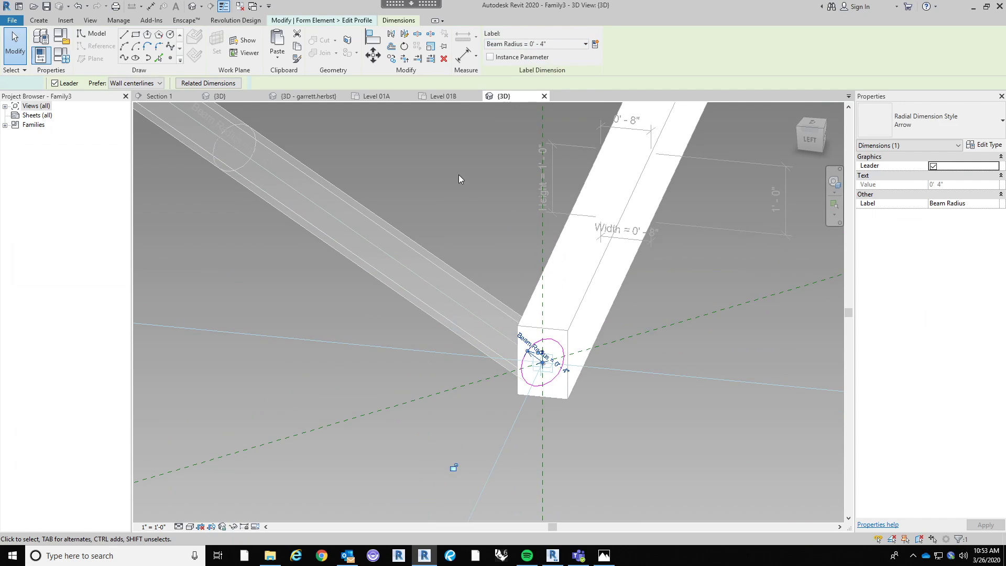
key("Escape")
left_click(493, 56)
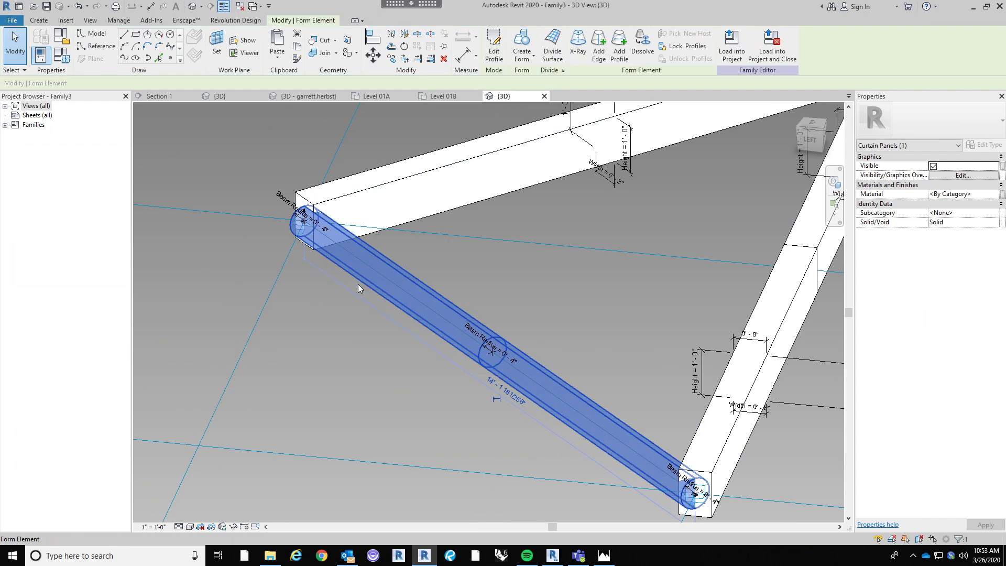
Review the Beam Radius value in the family types and close the dialog with it unchanged.
scroll(395, 382, "down", 2)
left_click(183, 180)
left_click(61, 54)
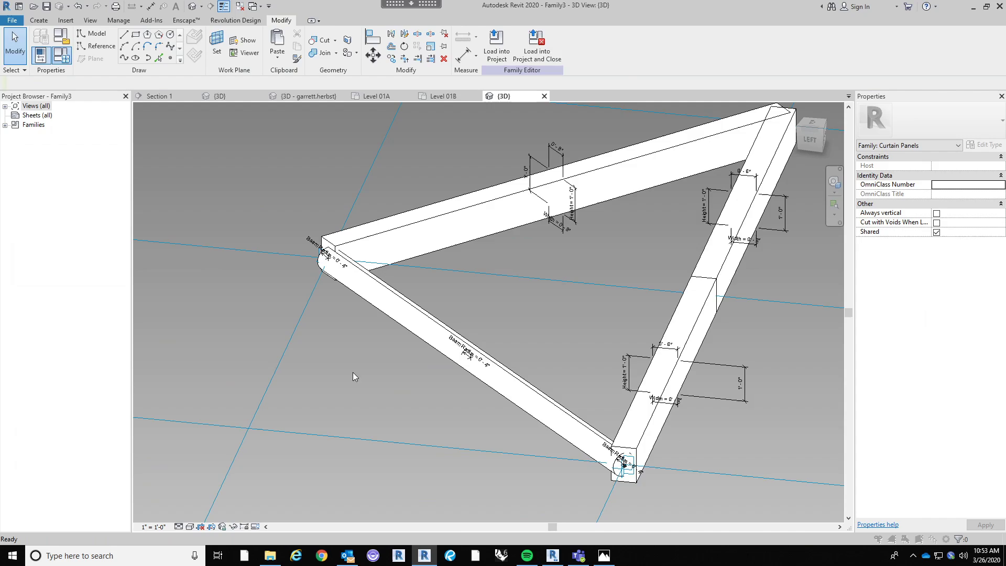
left_click(675, 220)
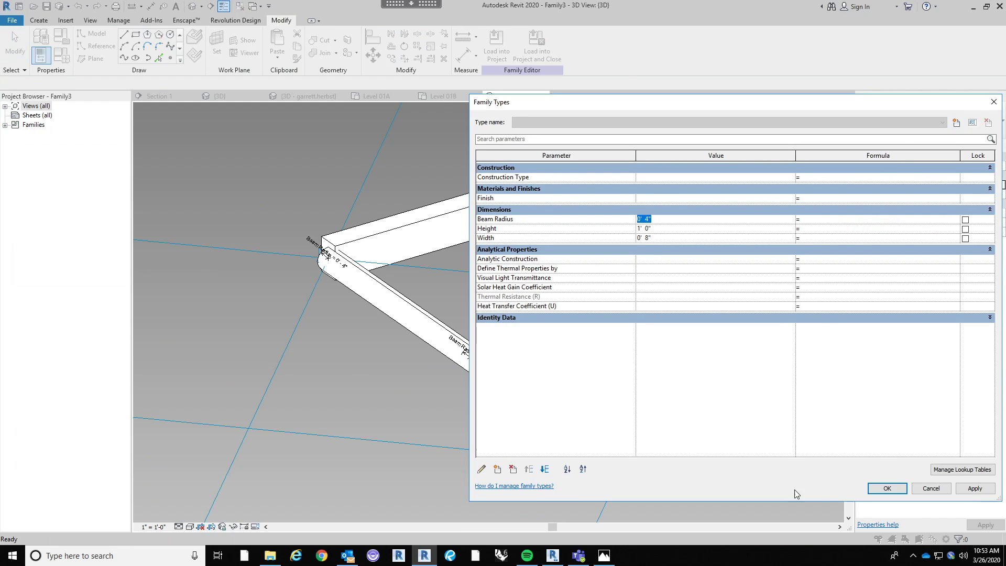
left_click(887, 487)
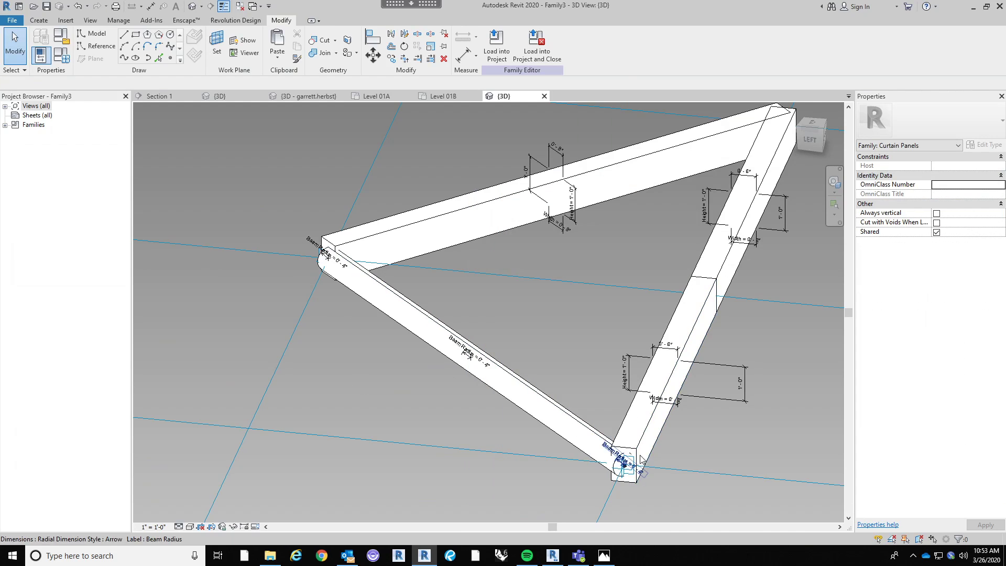
middle_click_drag(561, 353, 486, 337)
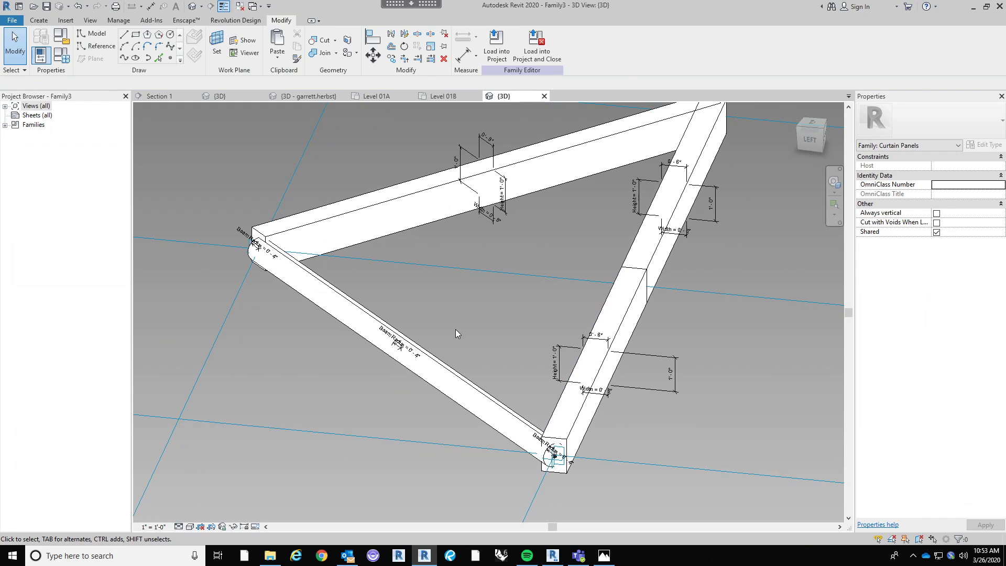
scroll(544, 357, "down", 2)
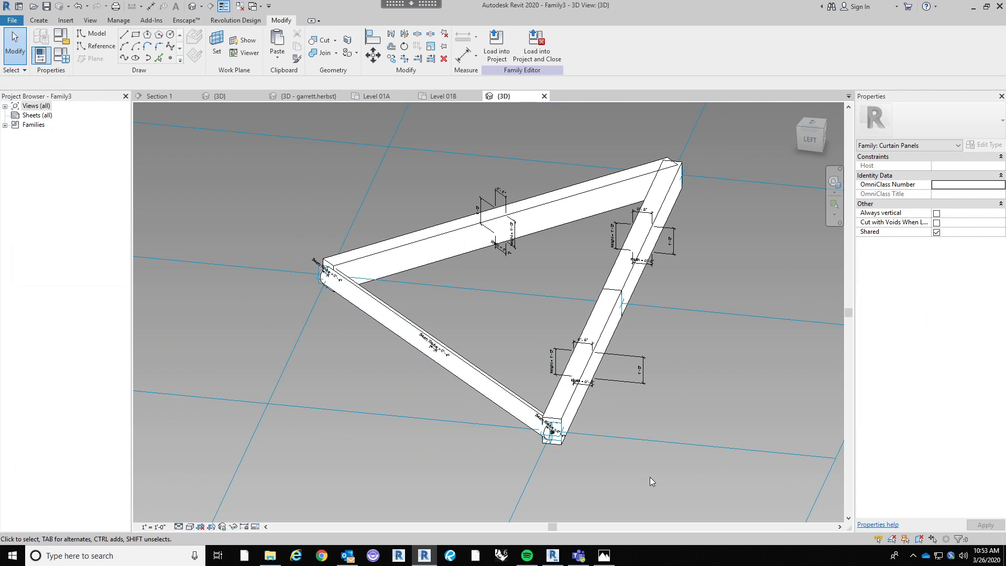
right_click(621, 476)
left_click(582, 476)
middle_click_drag(630, 416, 596, 421)
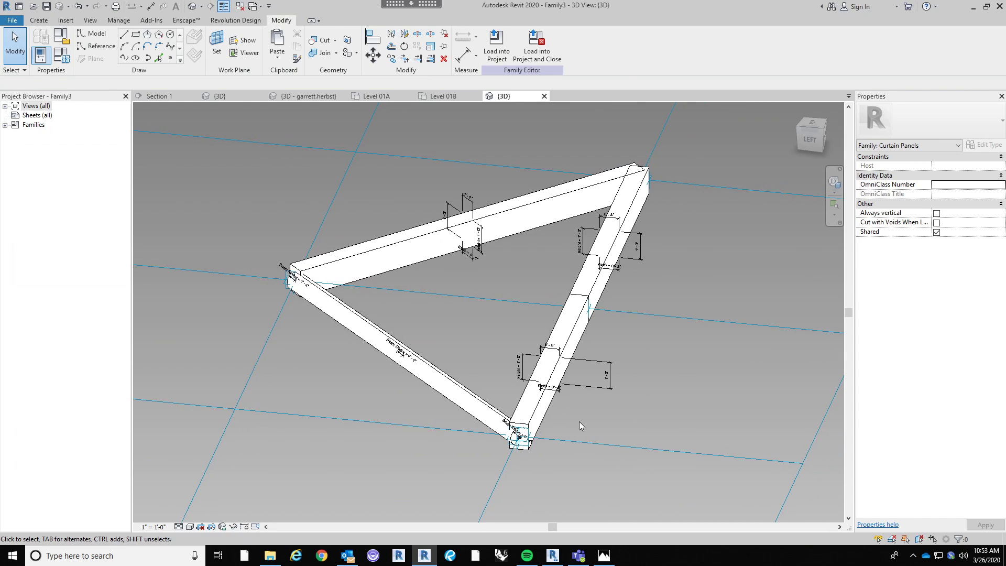
scroll(629, 343, "down", 1)
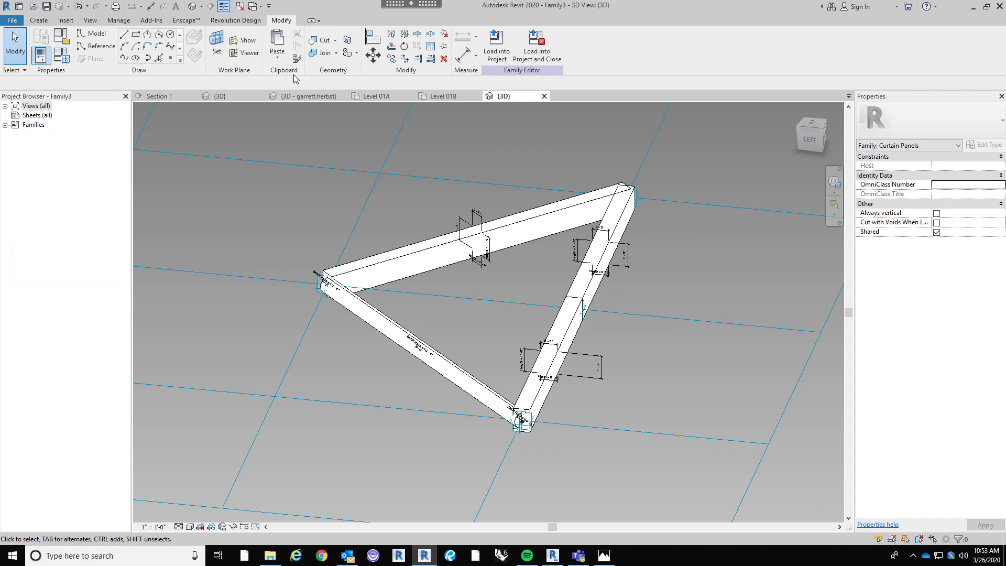
Save the family as Kistefos Structure in the Comp Practice Spring 2020 folder.
left_click(47, 6)
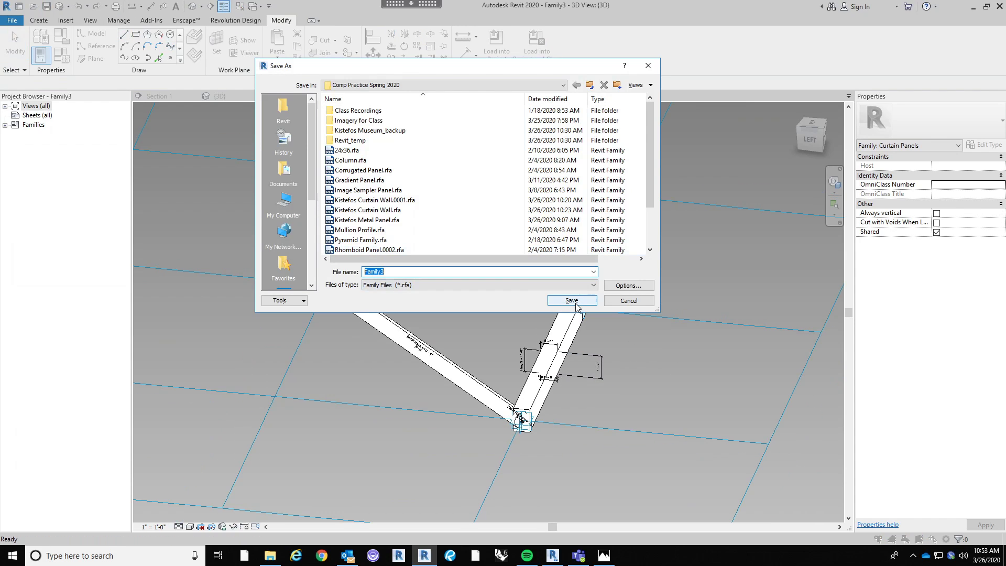
type("kISTEFOS")
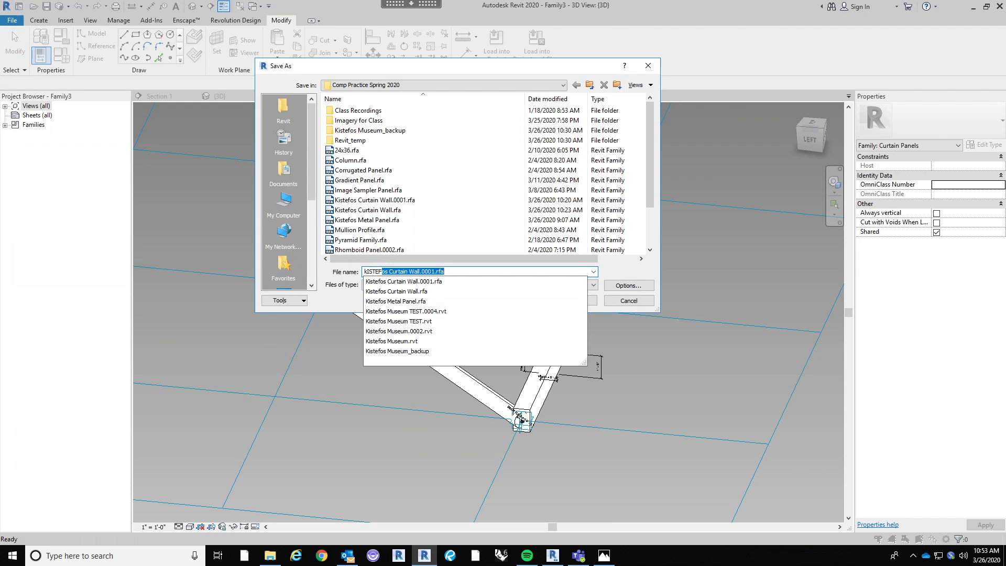
key("BackSpace")
key("BackSpace")
key("BackSpace")
key("BackSpace")
key("BackSpace")
key("BackSpace")
key("BackSpace")
key("BackSpace")
key("BackSpace")
key("BackSpace")
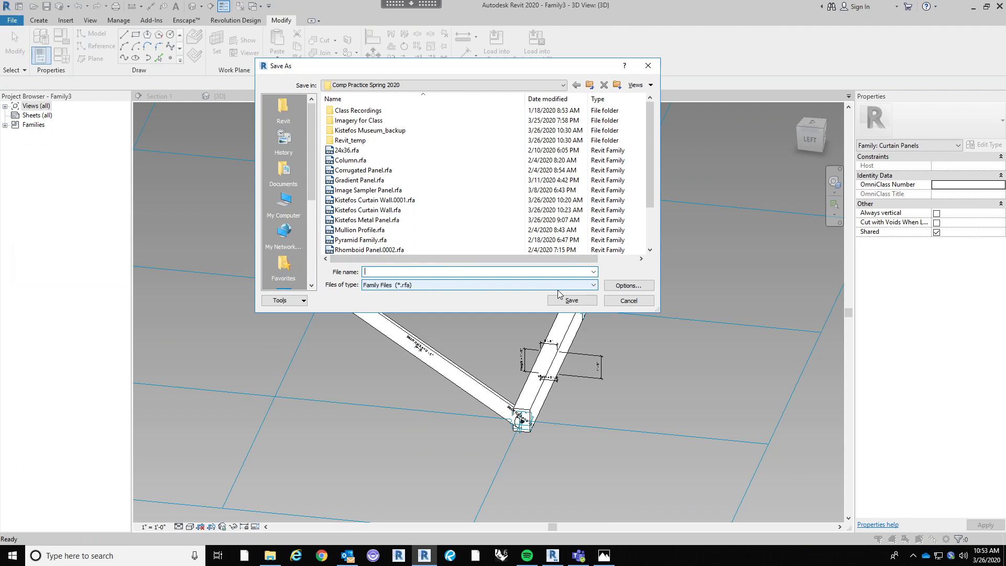
type("Kistefos CS")
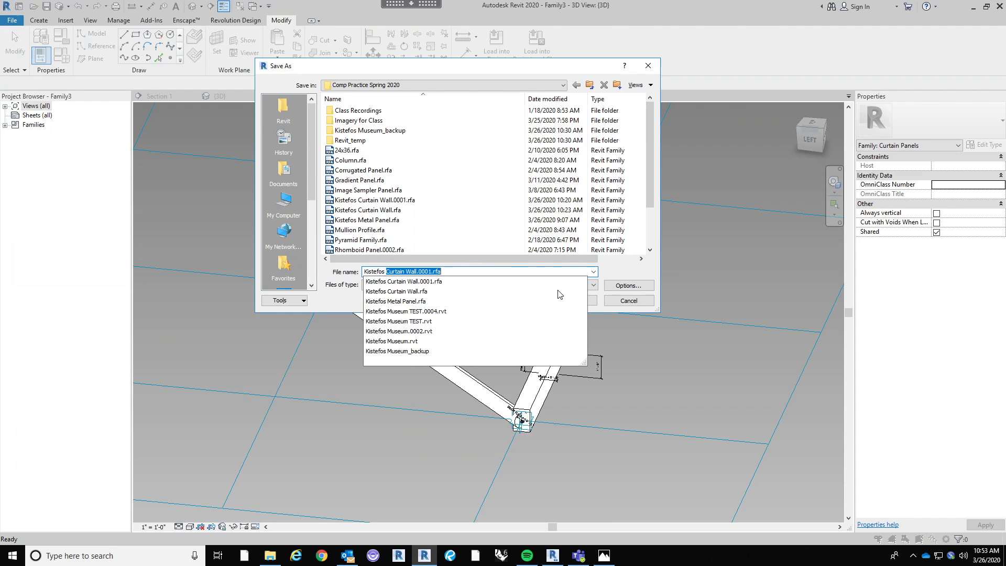
type("t")
key("BackSpace")
key("BackSpace")
key("BackSpace")
type("St")
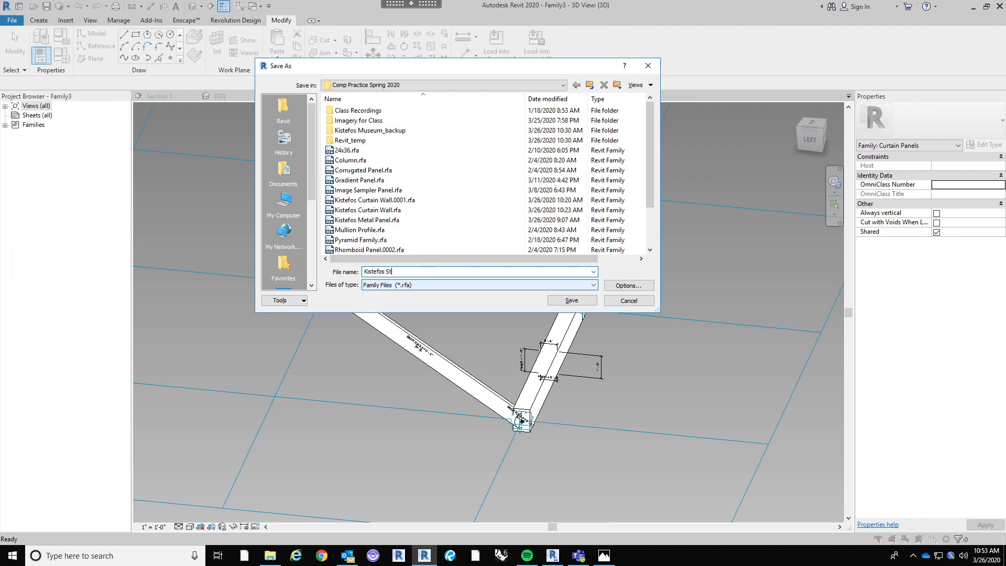
type("ructure")
key("Return")
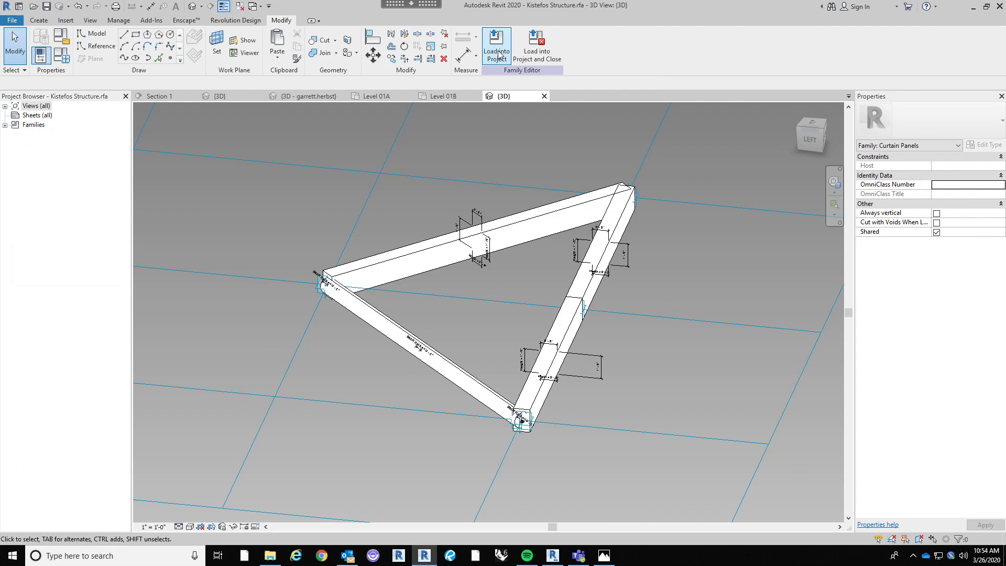
Load the saved family into the Kistefos Museum.rvt project only.
left_click(497, 47)
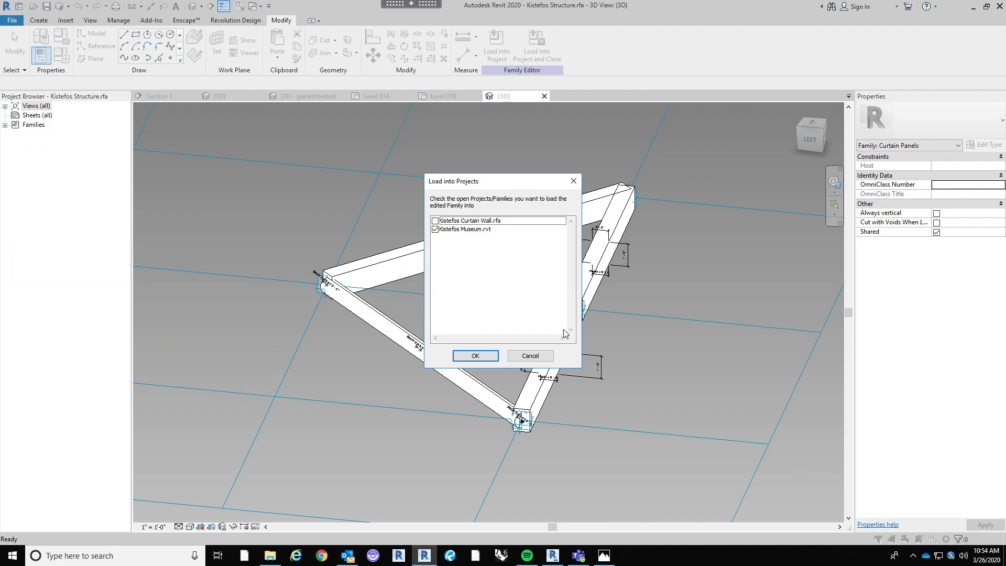
left_click(488, 353)
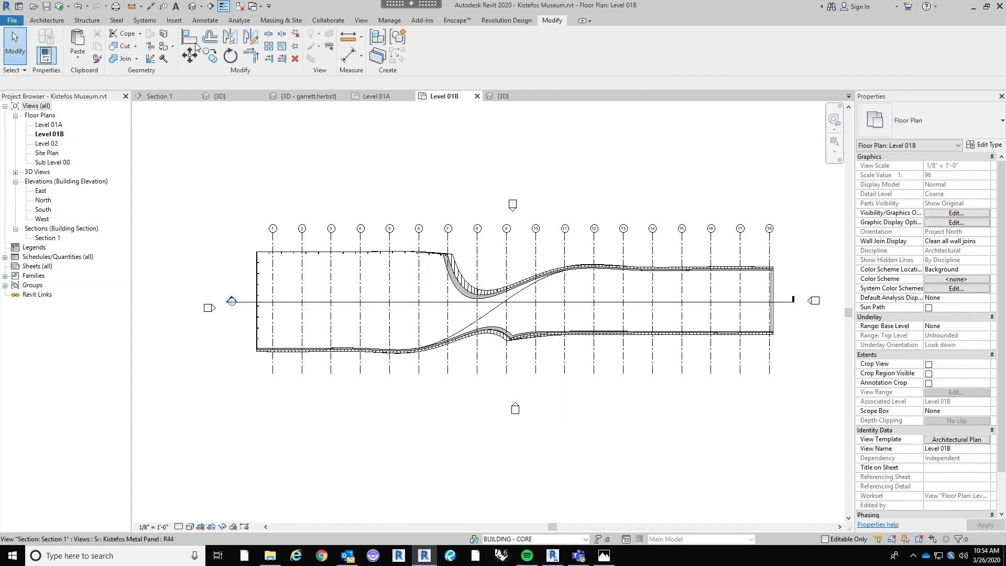
Open the unpanelled twisting mass for in-place editing in the project's 3D view.
left_click(308, 96)
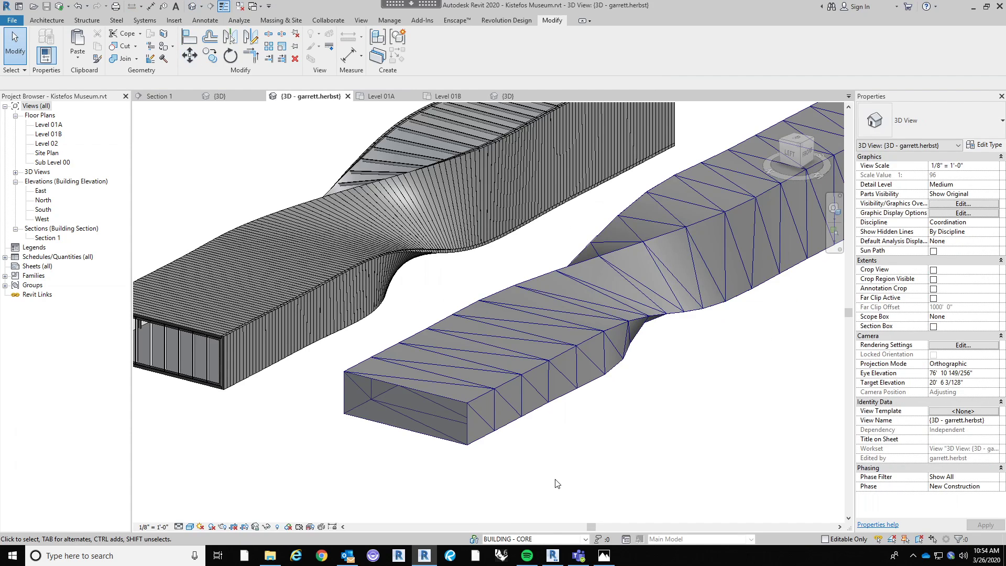
middle_click_drag(556, 483, 563, 467, "shift")
left_click(493, 424)
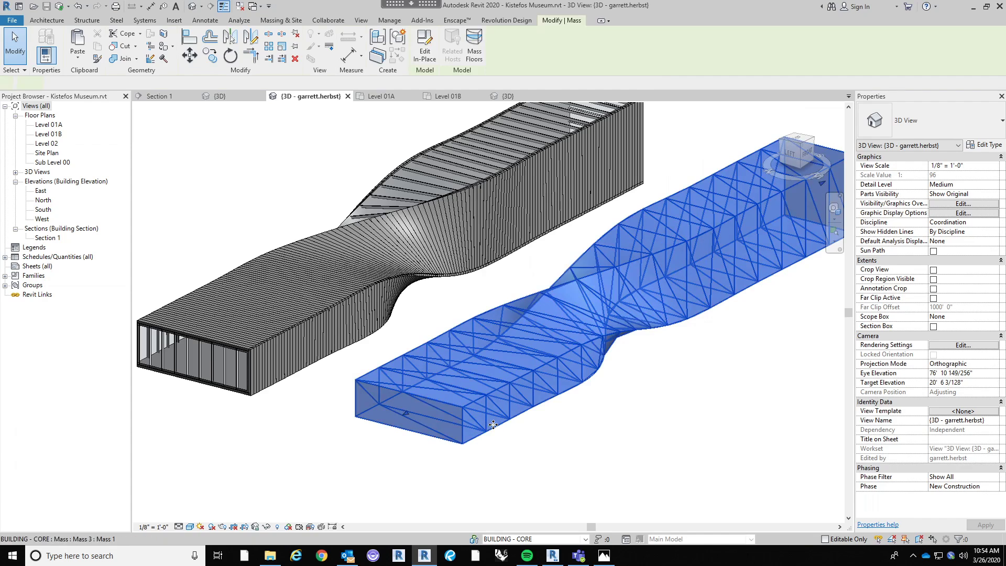
left_click(425, 52)
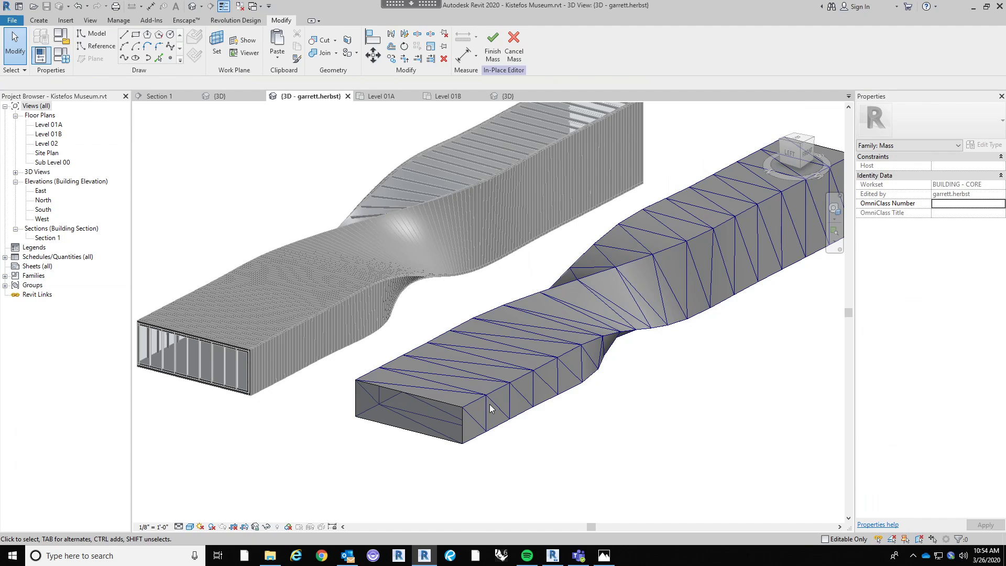
Apply the Kistefos Structure panel, under Triangle Step (bent), to the divided surface on the mass's long near side.
left_click(492, 405)
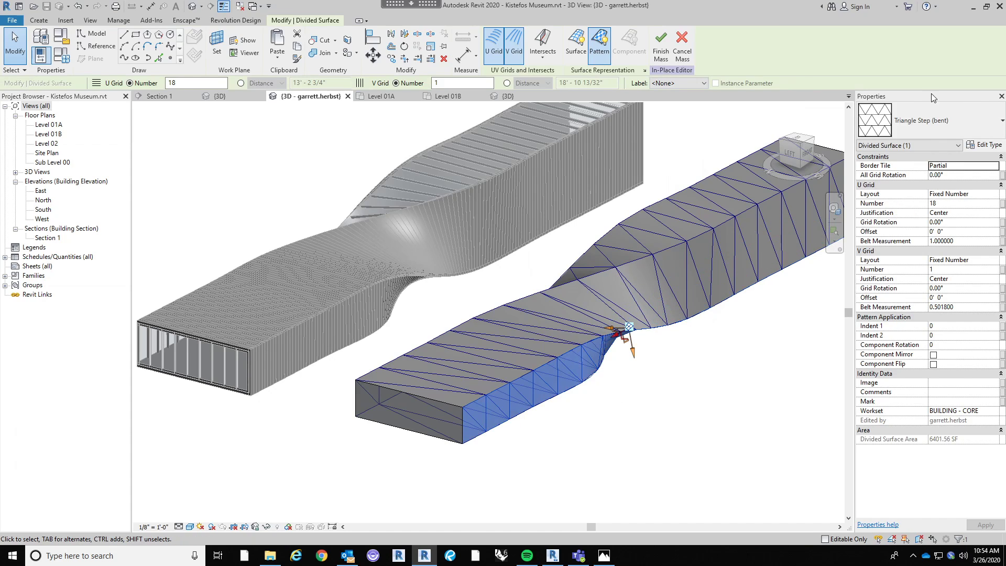
left_click(931, 121)
scroll(918, 277, "down", 1)
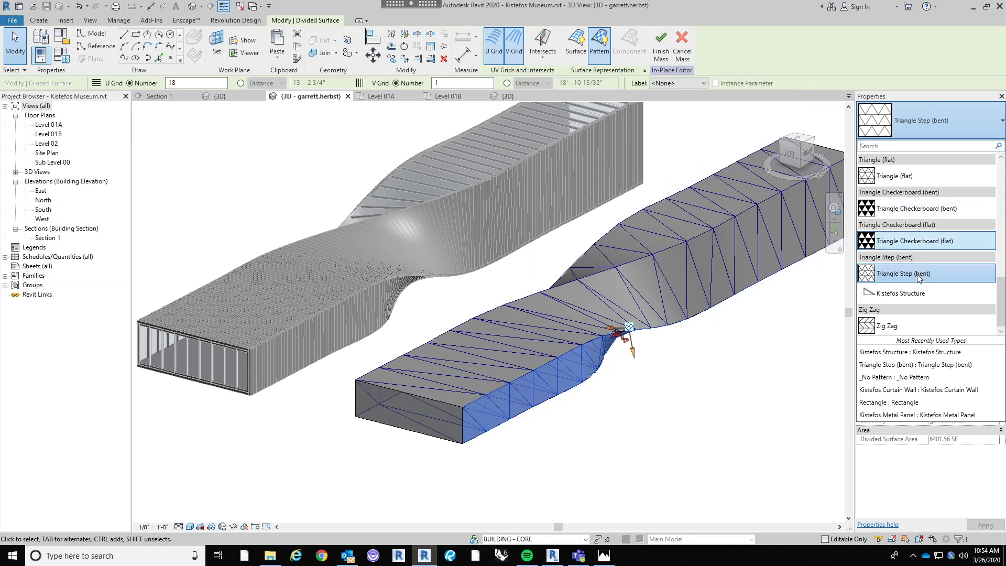
left_click(907, 297)
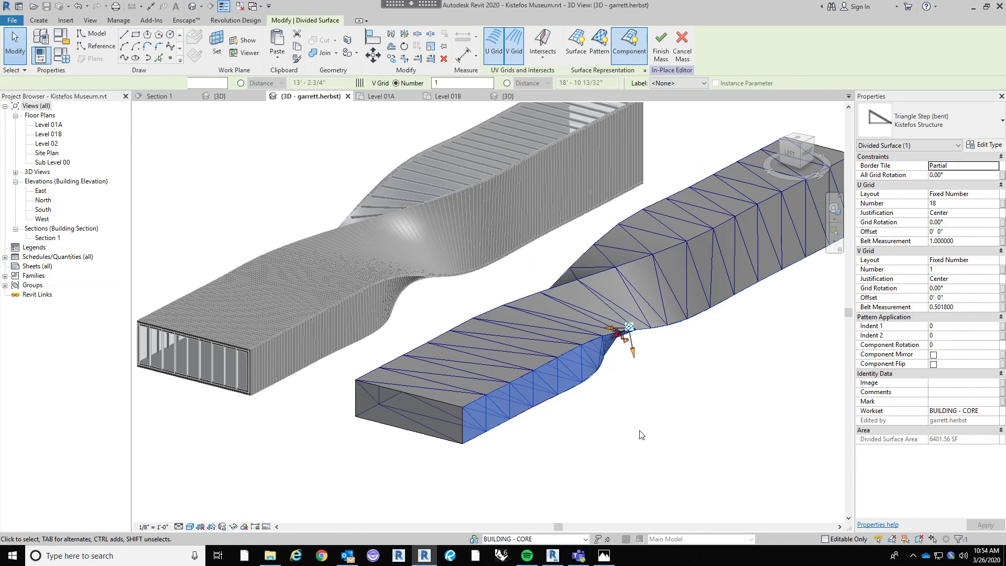
left_click(633, 431)
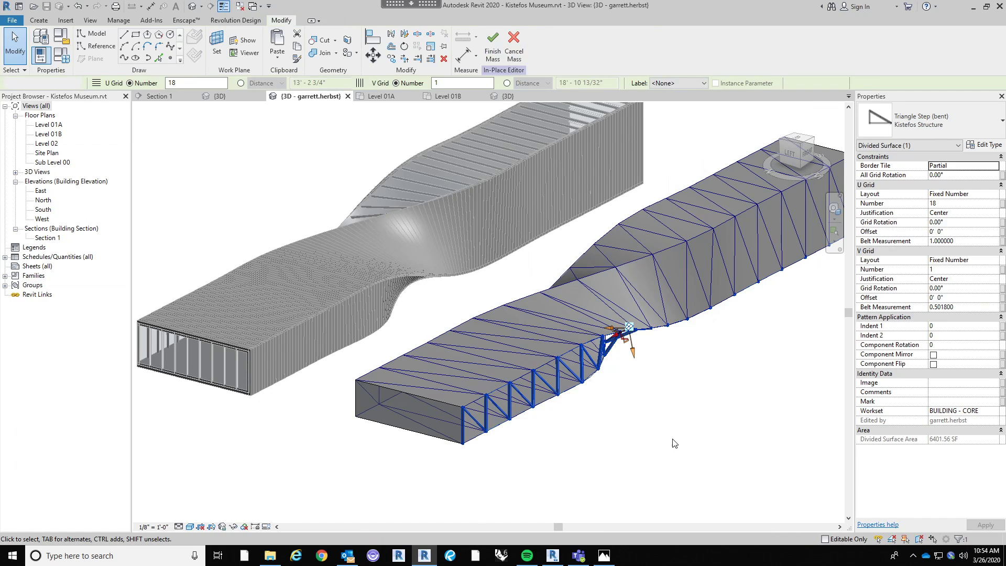
Examine the beam panels along the side of the mass, including the joints and the start of the twist.
middle_click_drag(700, 415, 413, 370, "shift")
scroll(488, 444, "up", 6)
scroll(549, 417, "up", 4)
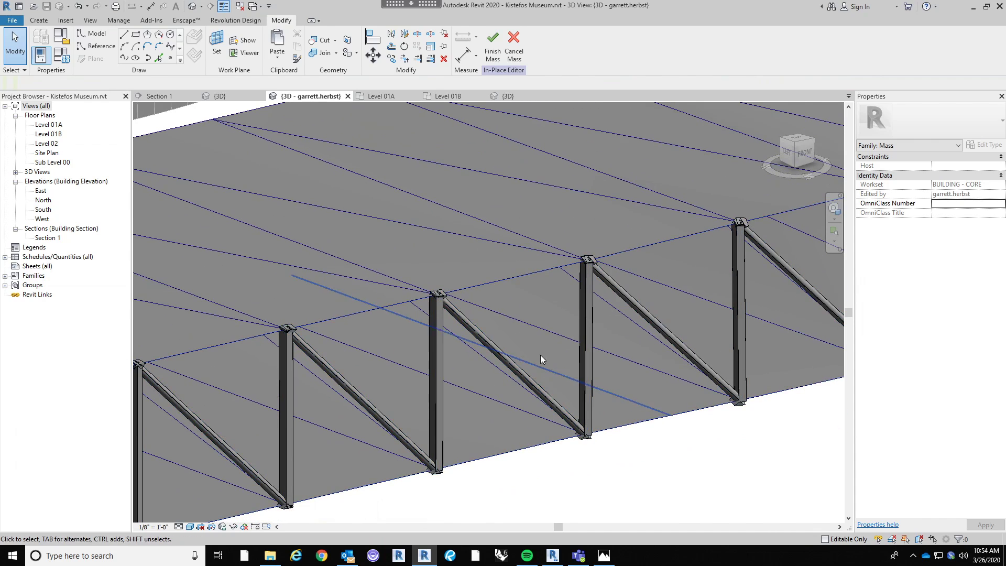
middle_click_drag(540, 354, 566, 420)
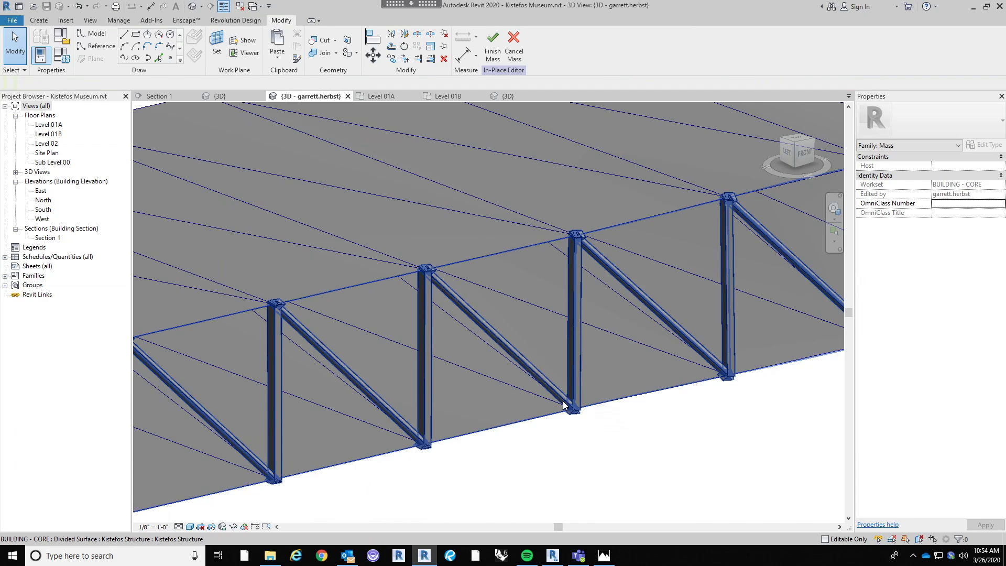
middle_click_drag(588, 460, 556, 451)
scroll(556, 448, "down", 2)
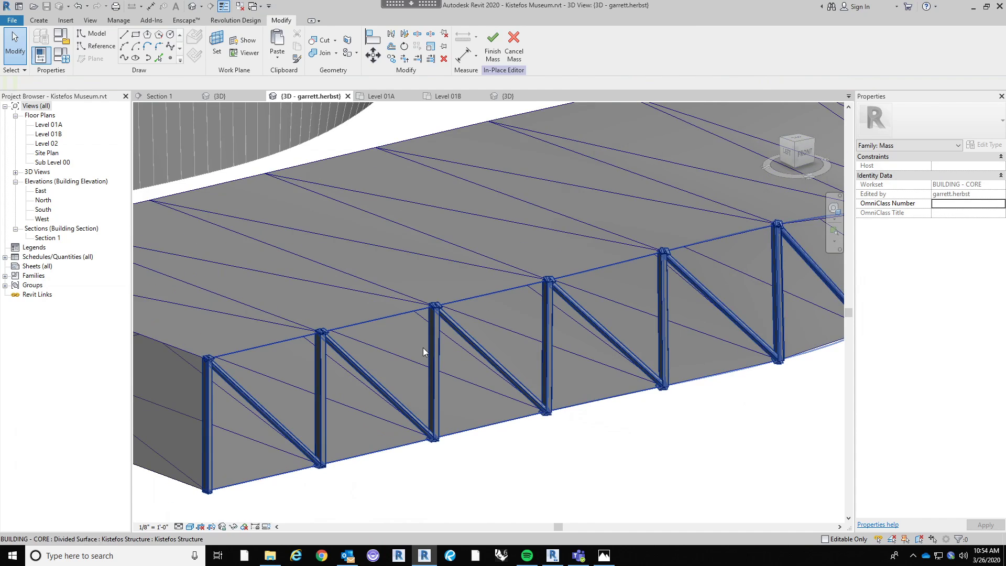
middle_click_drag(440, 456, 495, 419)
scroll(361, 422, "up", 2)
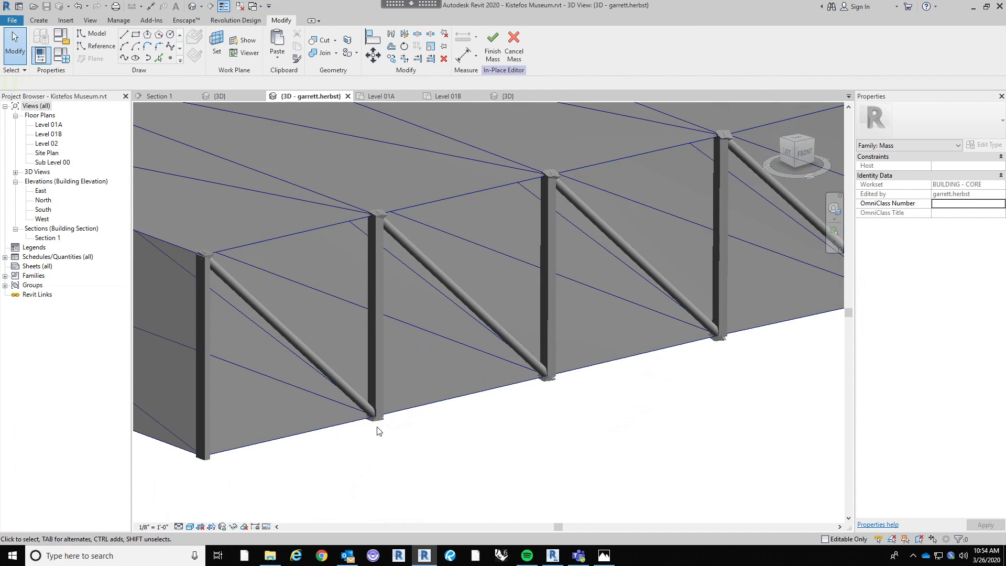
scroll(382, 432, "down", 4)
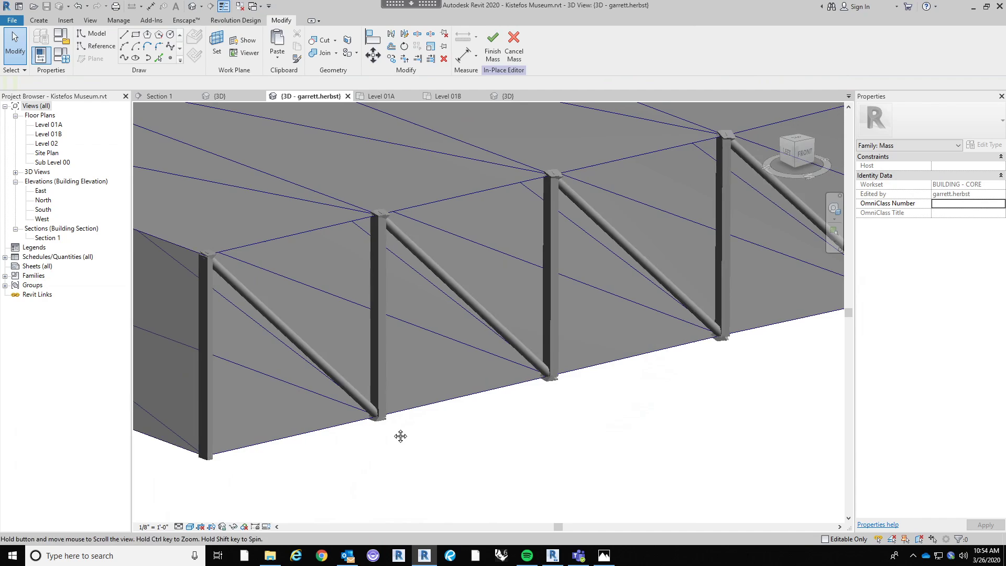
scroll(396, 427, "up", 3)
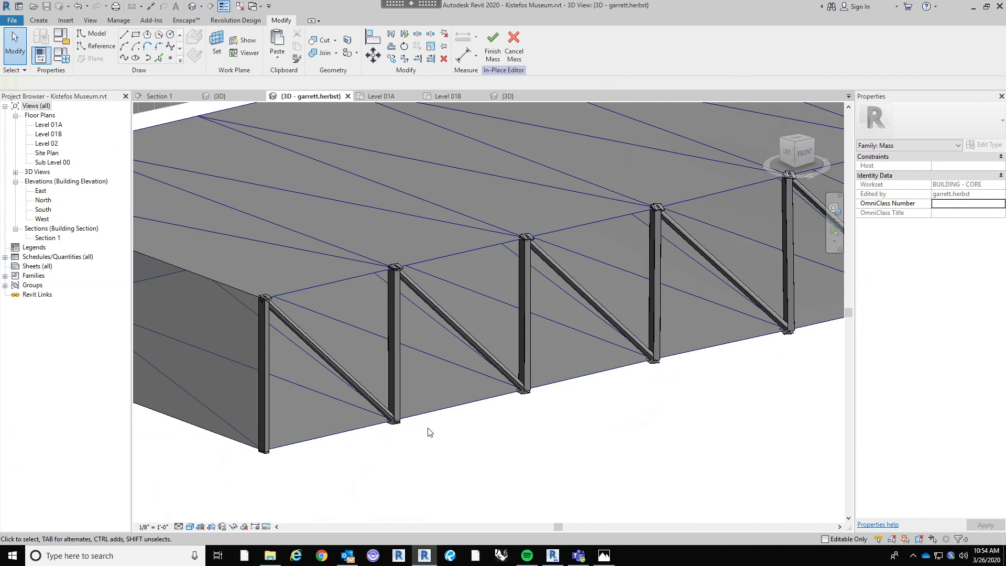
scroll(430, 434, "down", 2)
scroll(507, 442, "up", 1)
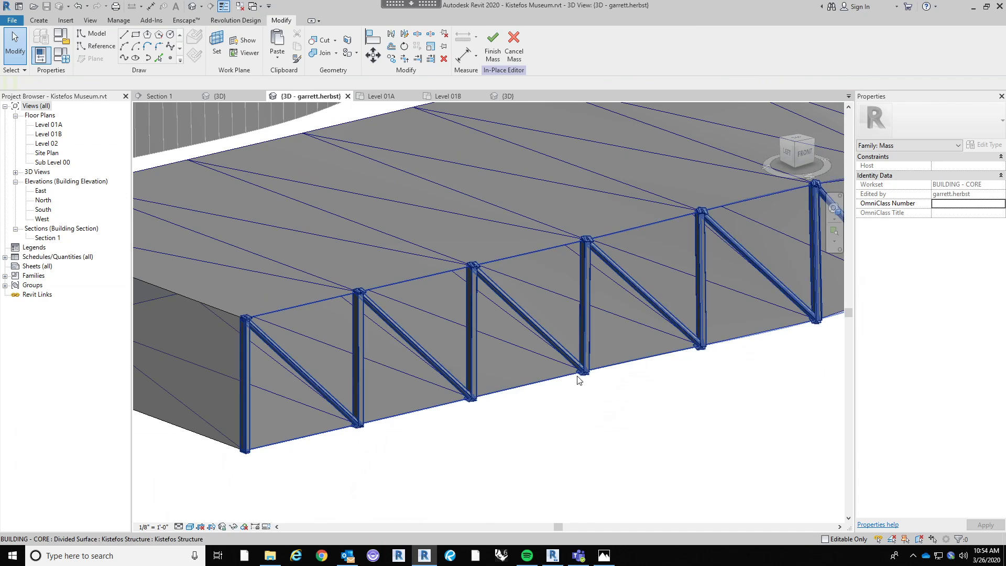
scroll(574, 344, "down", 3)
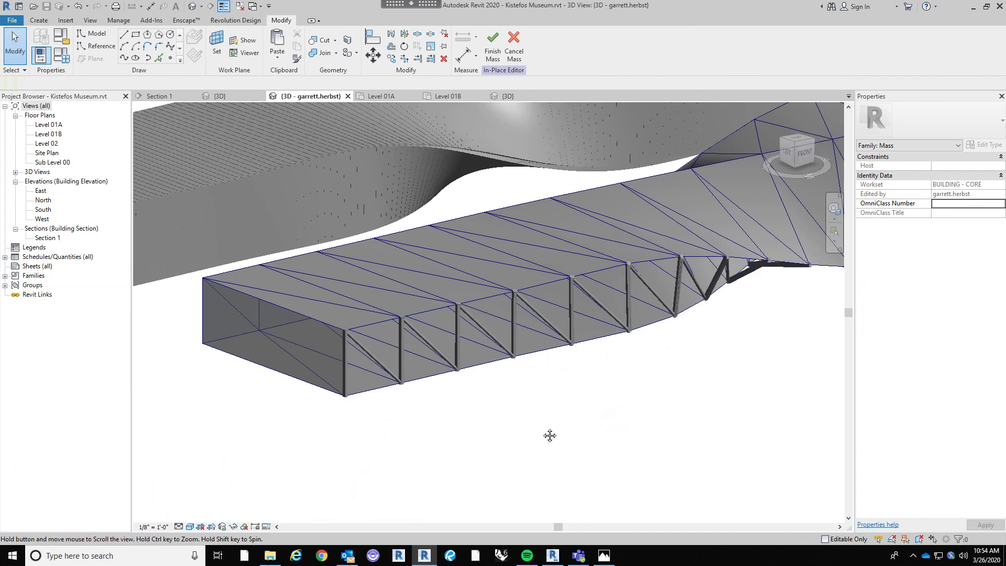
scroll(484, 335, "up", 1)
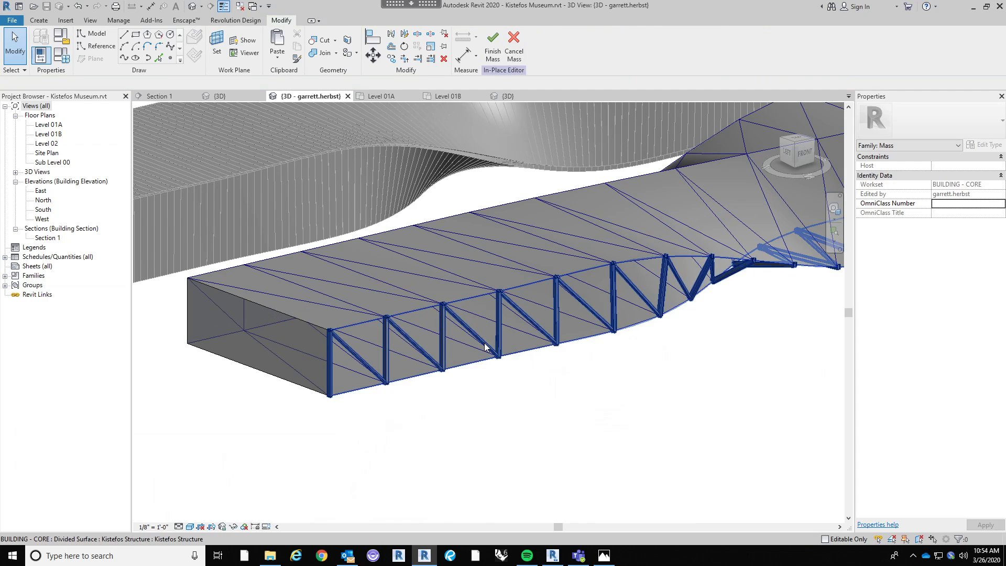
Try a V grid number of 2 on the beam-panelled side surface, inspect the pattern and undo the change.
left_click(484, 349)
scroll(484, 348, "up", 3)
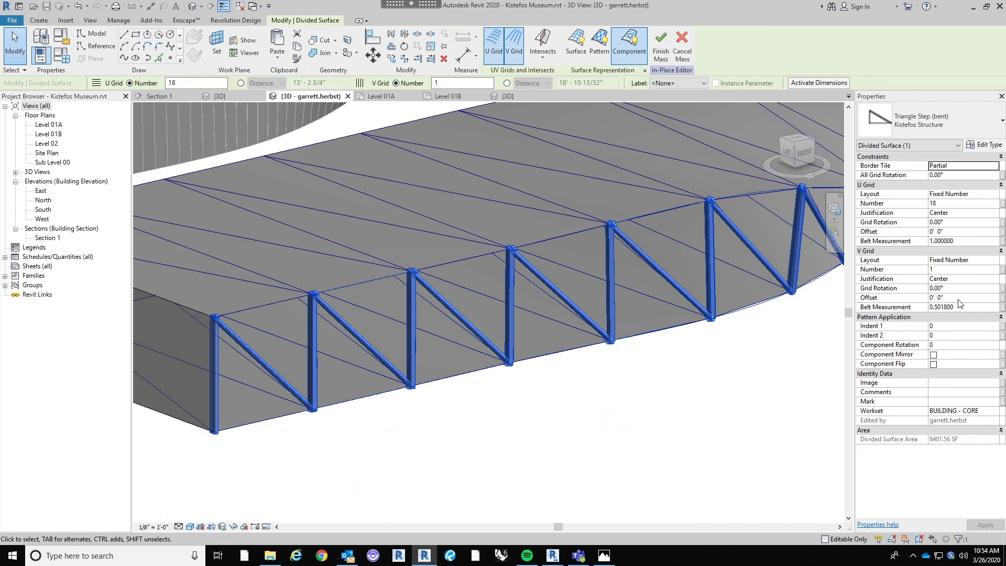
left_click(961, 270)
type("2")
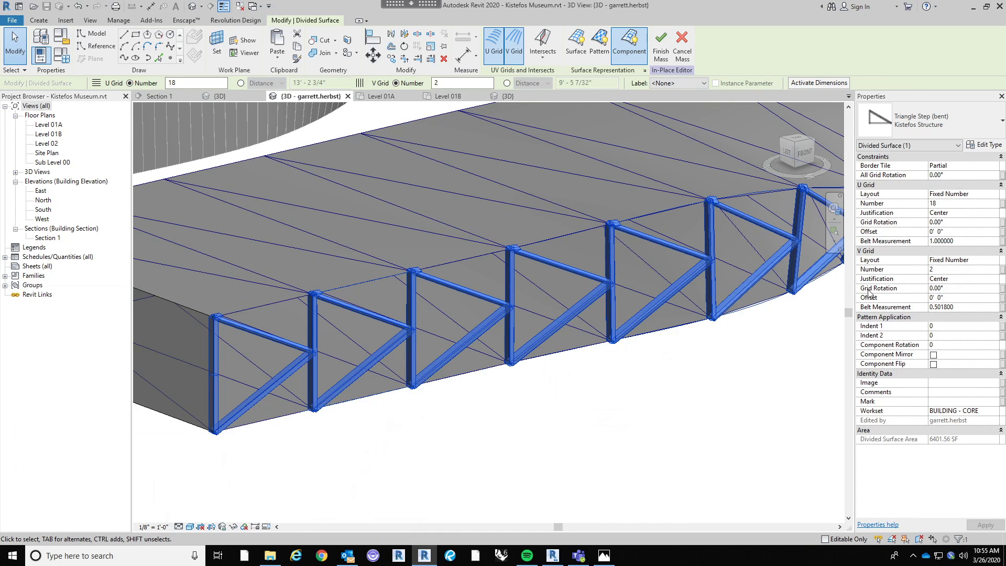
scroll(498, 330, "up", 3)
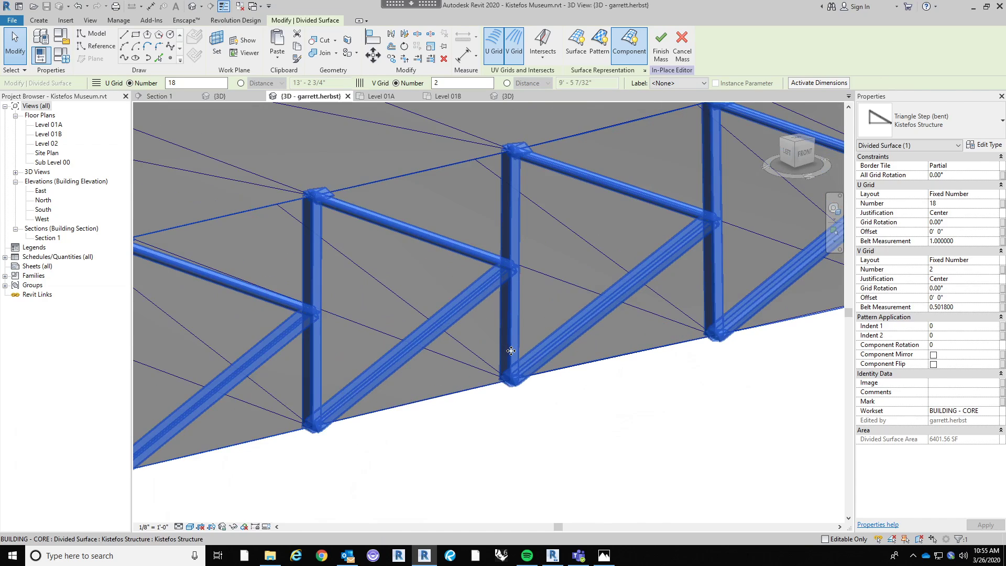
scroll(483, 328, "down", 3)
middle_click_drag(463, 401, 532, 404)
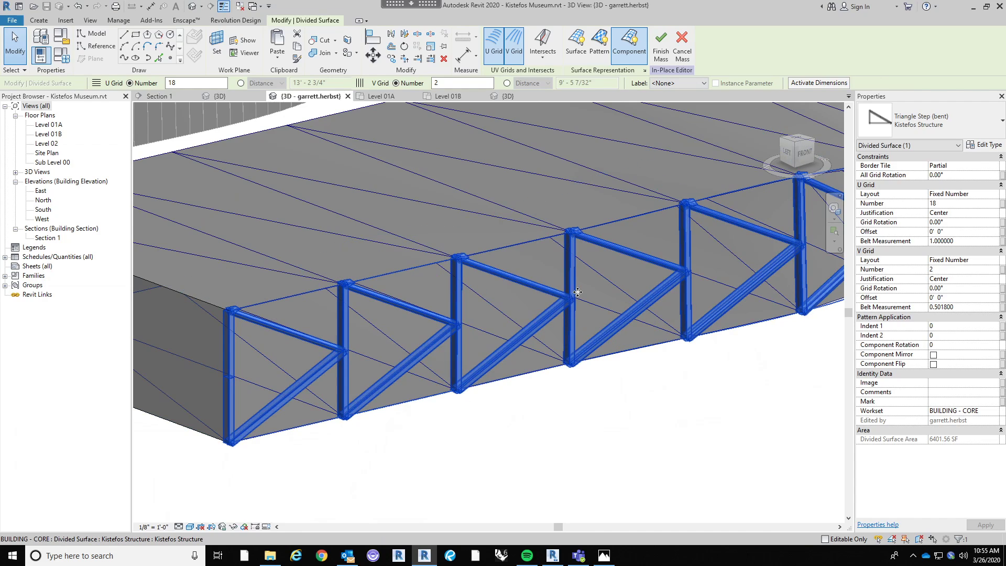
left_click(564, 423)
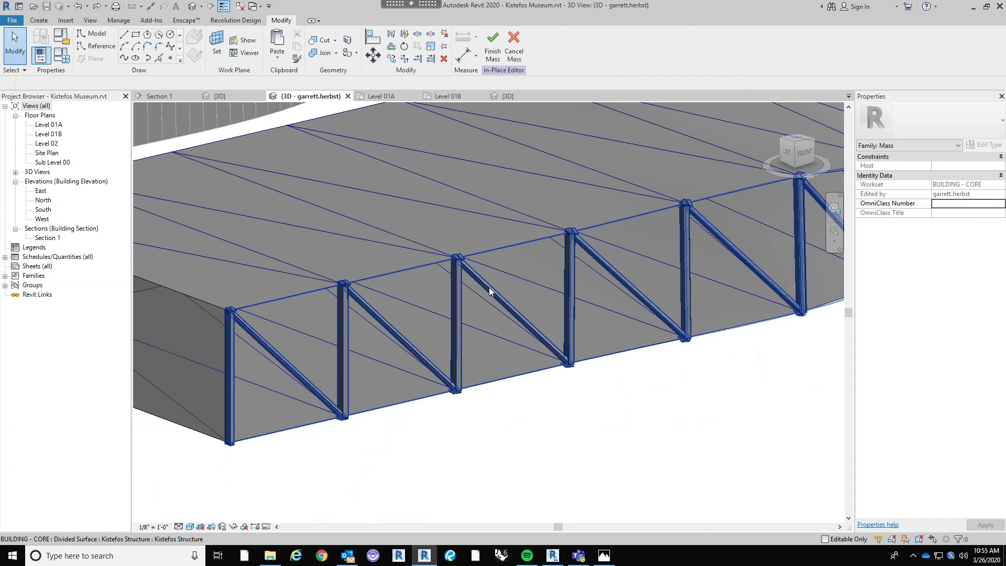
Finish the in-place mass edit and synchronize the project with the central model.
left_click(492, 46)
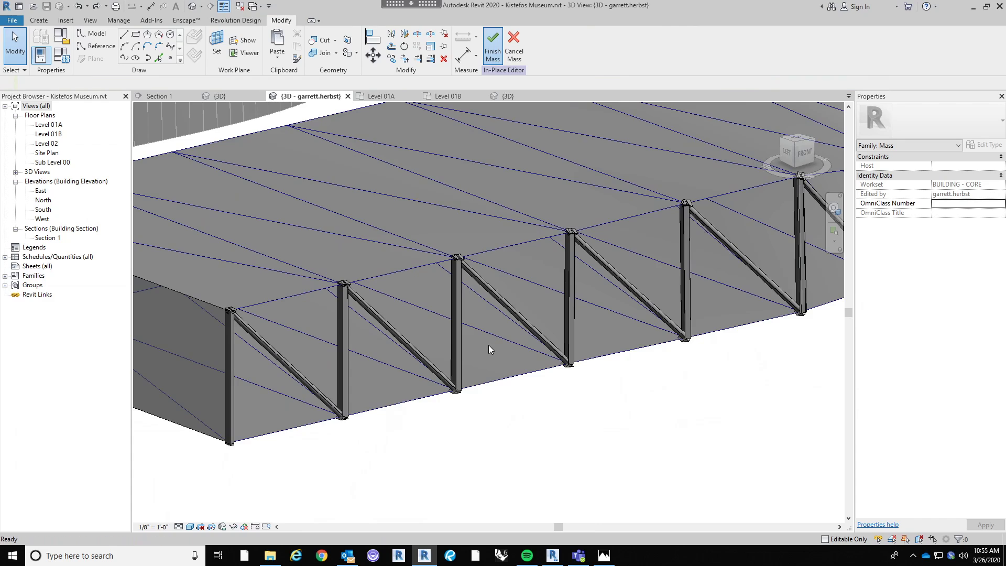
left_click(535, 388)
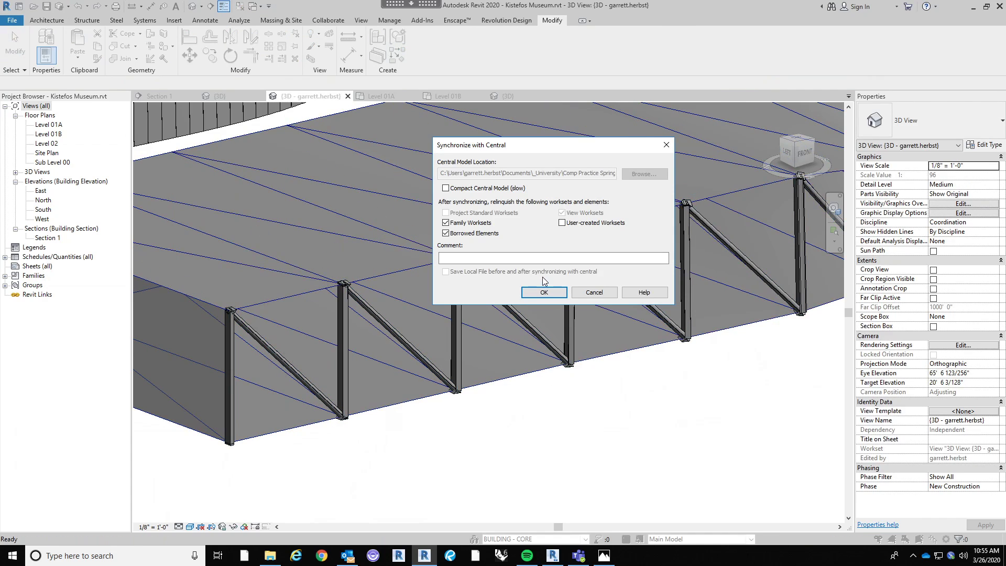
left_click(544, 292)
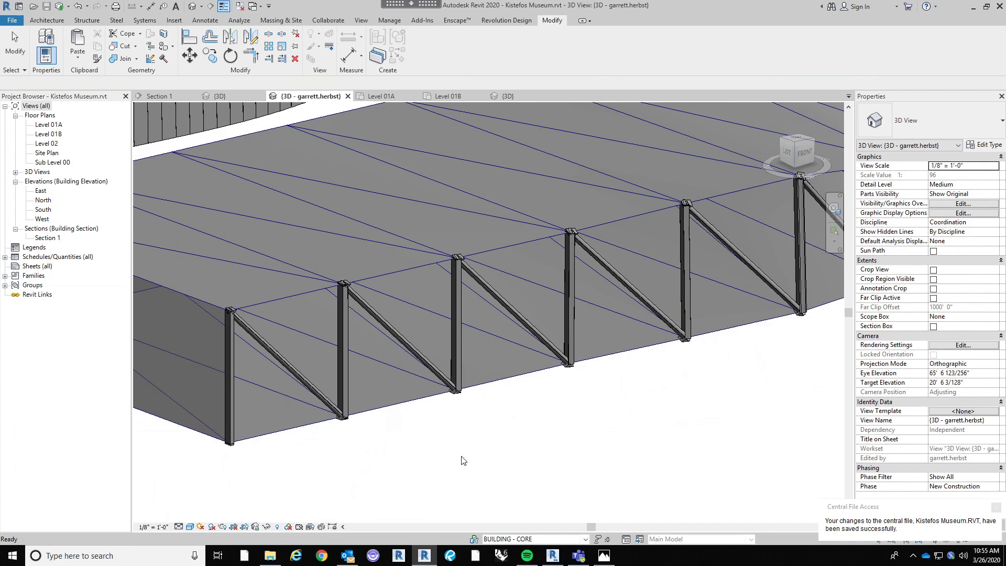
Switch to the Kistefos Structure family to edit its triangular beam frame.
left_click(402, 341)
left_click(423, 53)
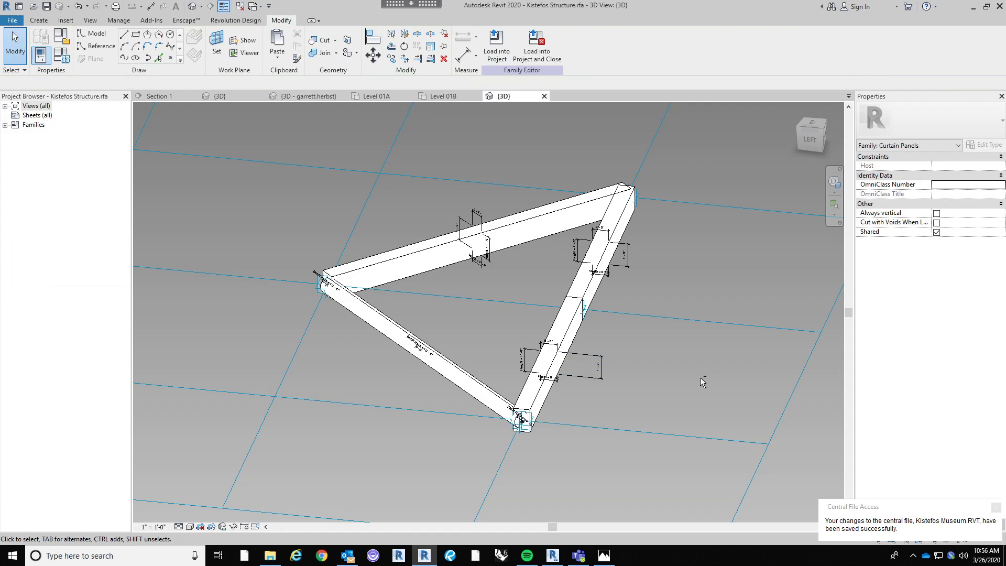
middle_click_drag(700, 378, 539, 412, "shift")
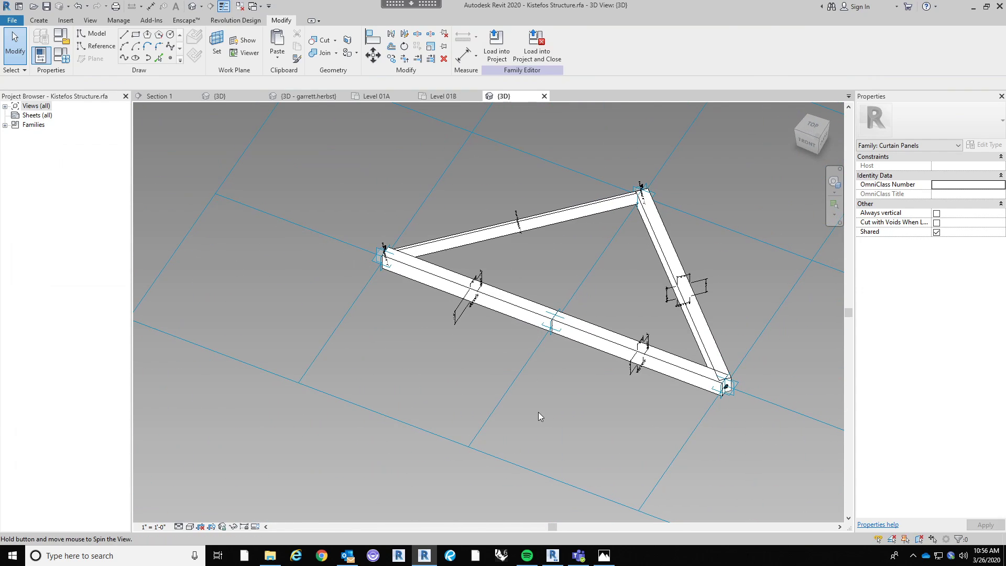
Delete the two rectangular beam forms that meet at adaptive point 3.
left_click(519, 310)
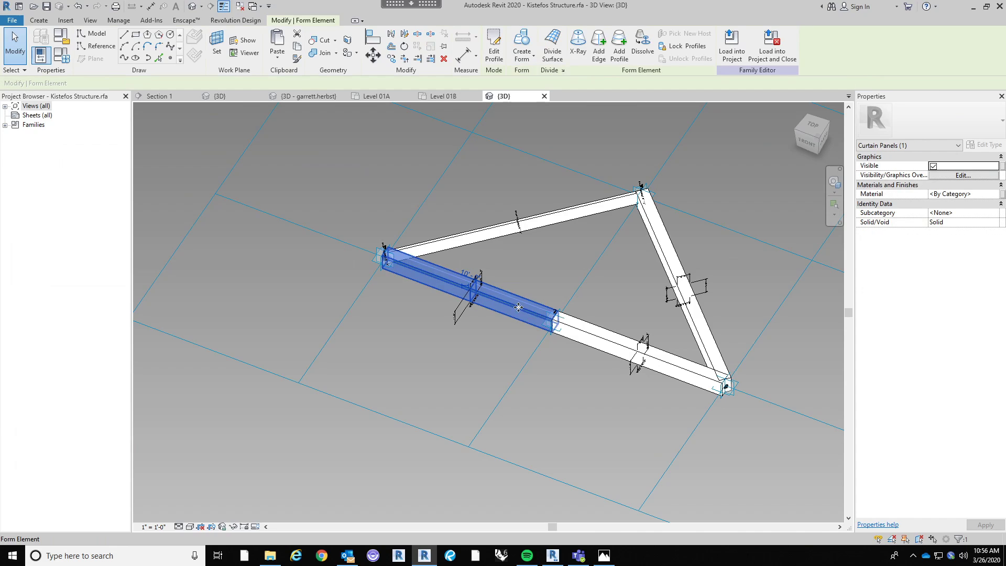
left_click(565, 225)
middle_click_drag(571, 251, 487, 283, "shift")
scroll(530, 278, "up", 2)
middle_click_drag(511, 359, 507, 303, "shift")
left_click(507, 303)
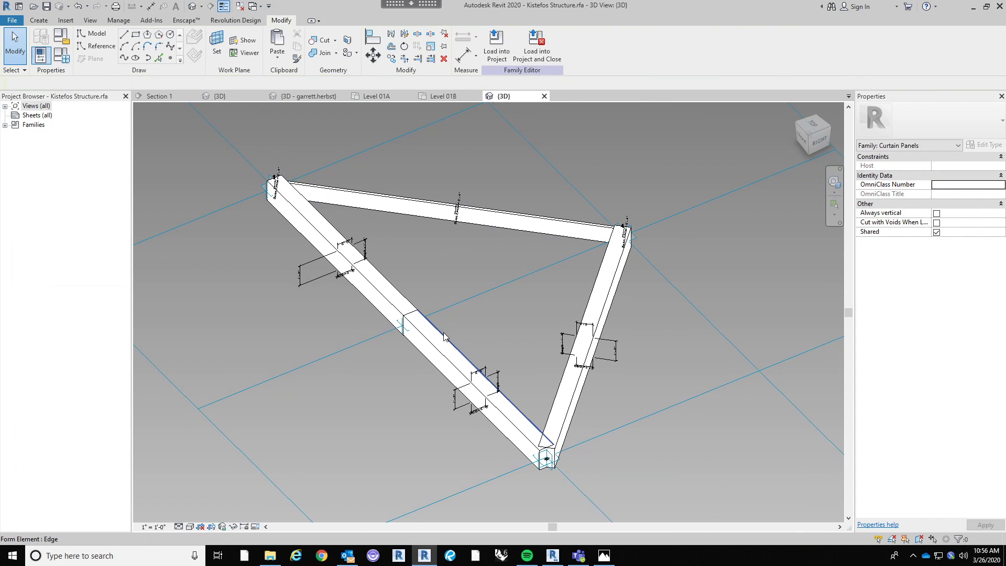
key("Tab")
left_click(479, 335)
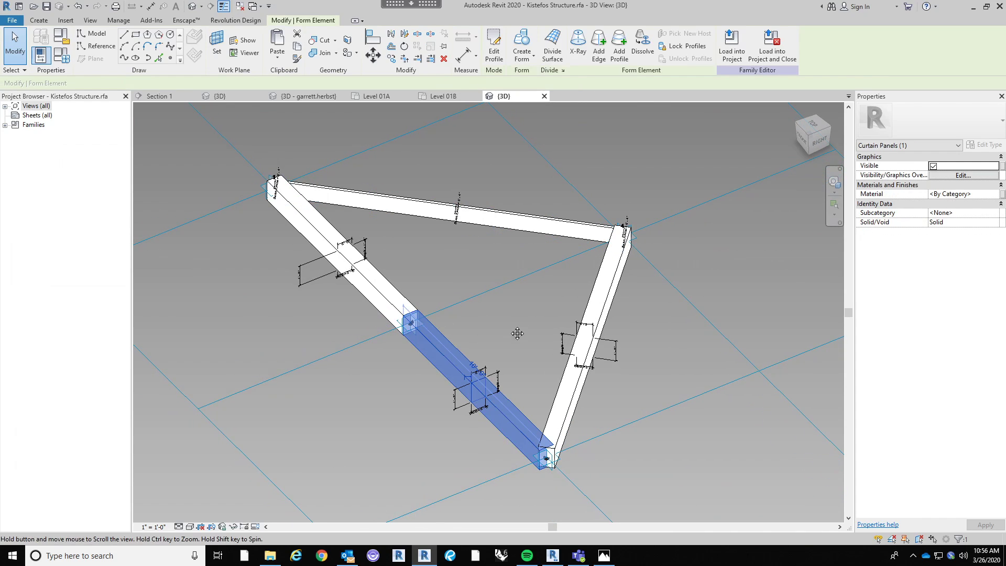
middle_click_drag(516, 334, 570, 330)
left_click(572, 329, "ctrl")
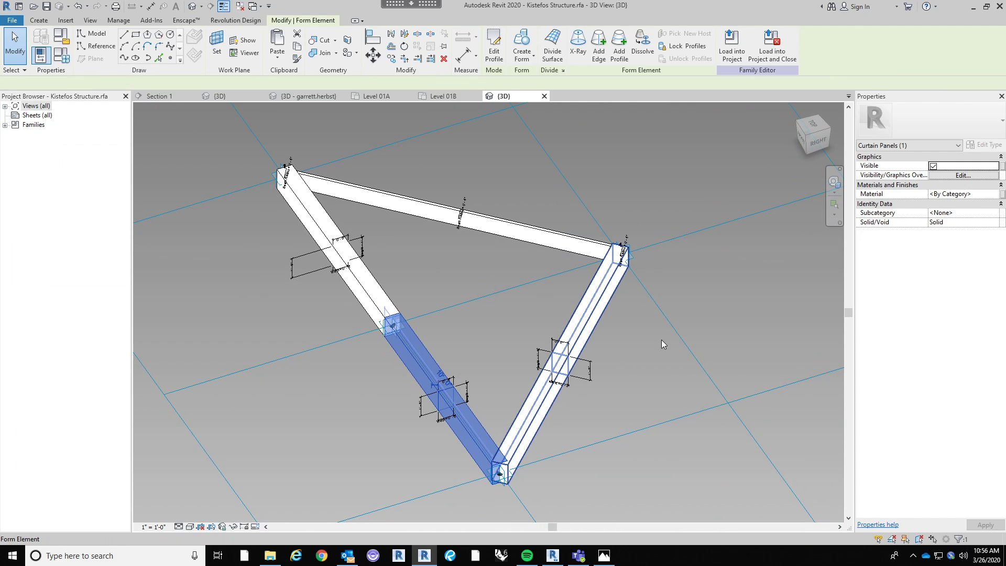
key("Delete")
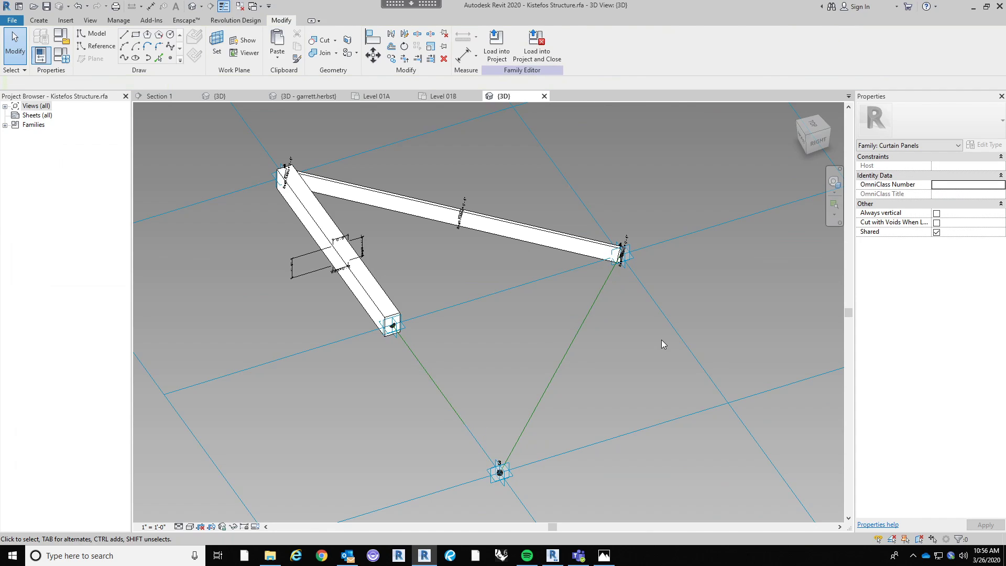
Connect the adaptive points at the free ends of the two remaining beams with a spline through points and select it.
middle_click_drag(661, 339, 473, 275, "shift")
scroll(473, 274, "up", 2)
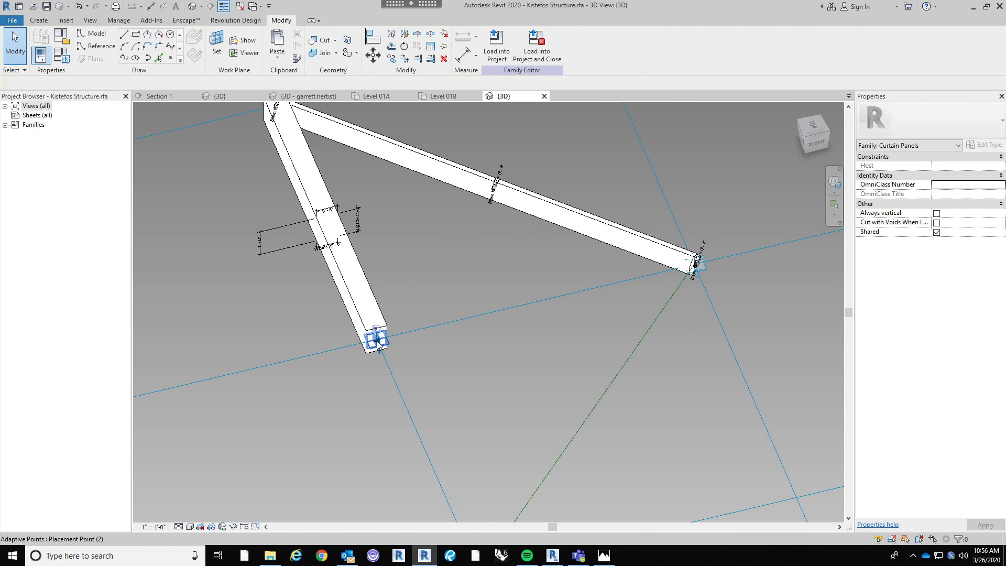
left_click(700, 264, "ctrl")
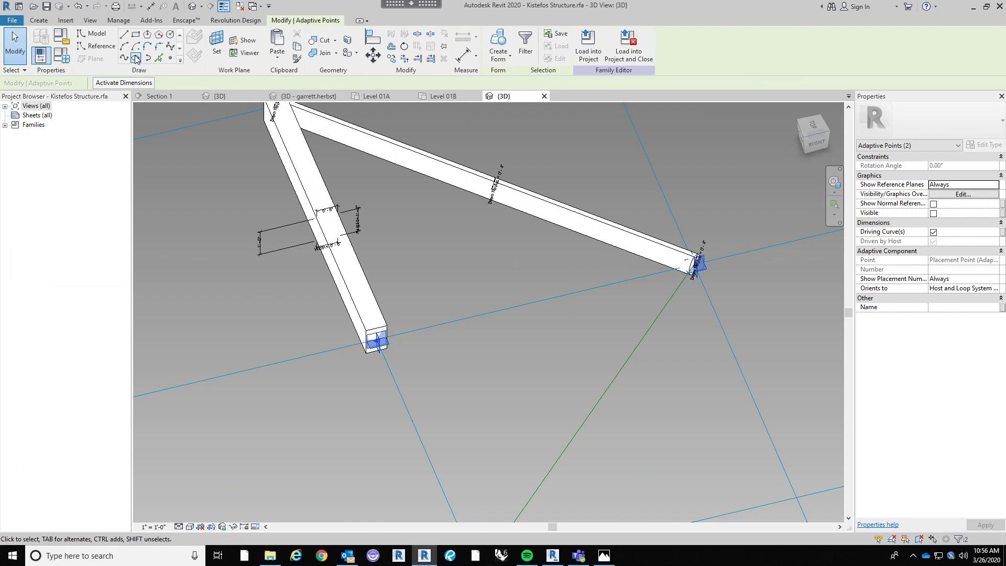
left_click(471, 317)
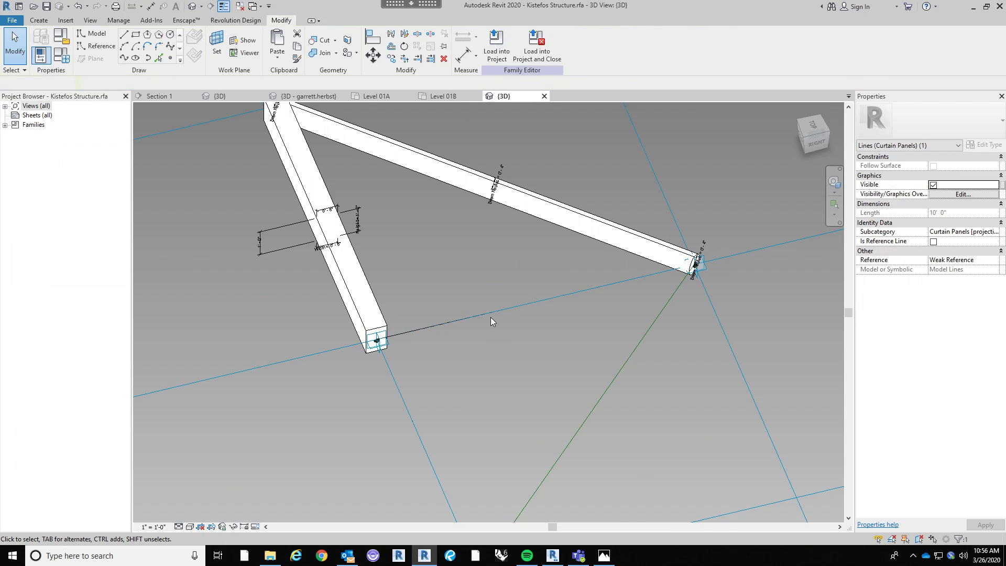
key("Escape")
left_click(508, 313)
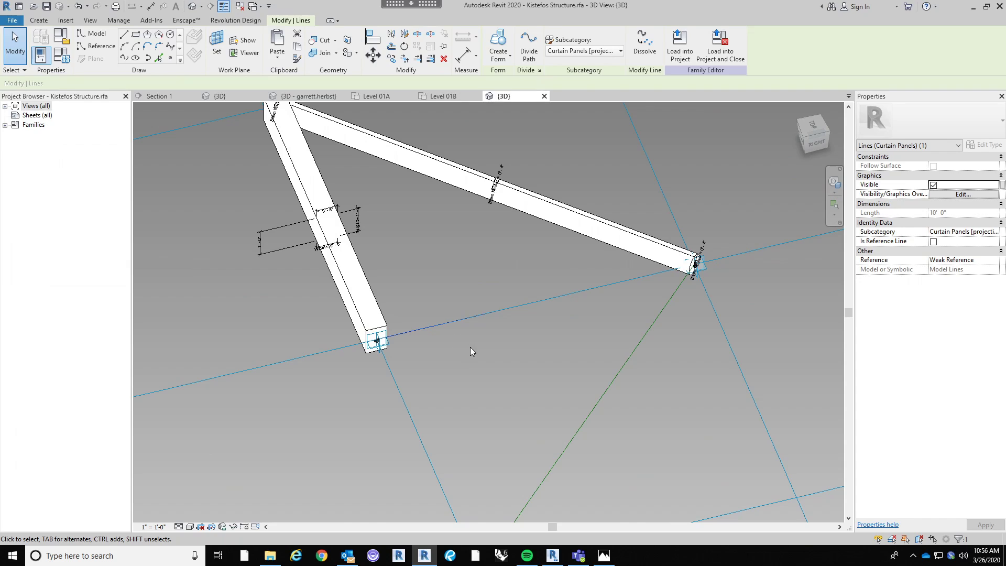
Redraw the spline between the adaptive points at the two beams' free ends and make it a reference line.
key("Escape")
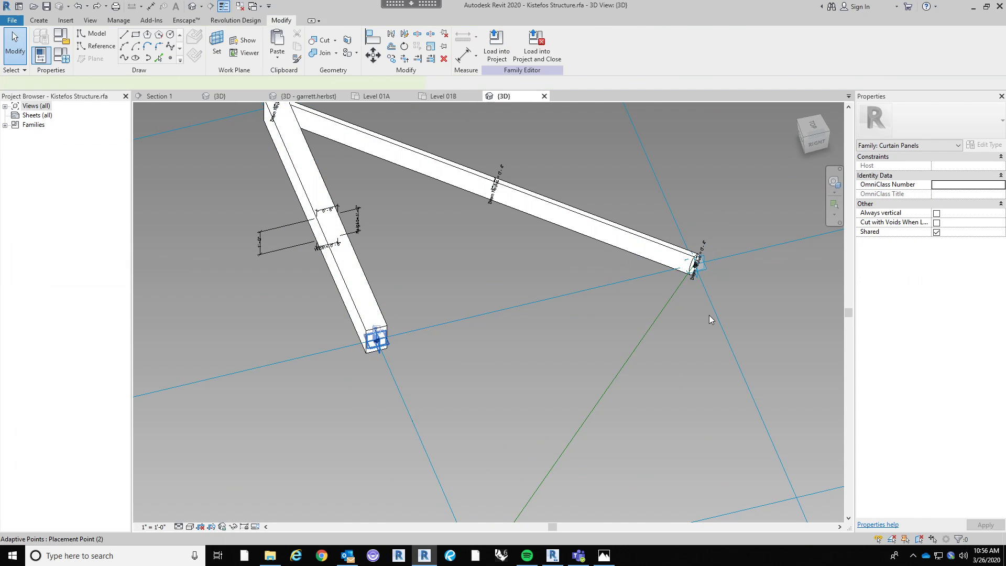
left_click(706, 268)
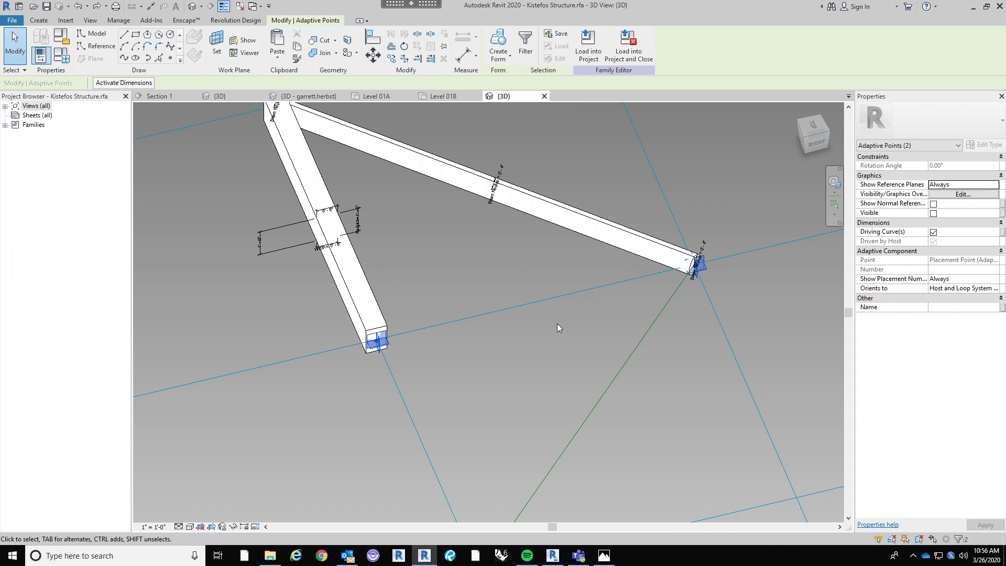
left_click(125, 58)
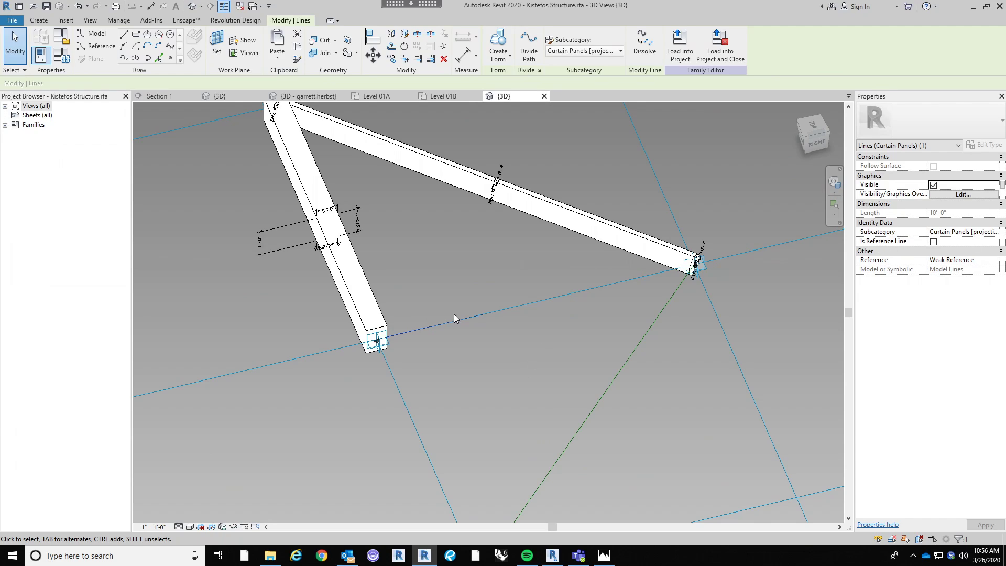
left_click(933, 242)
left_click(562, 394)
middle_click_drag(562, 394, 179, 64, "shift")
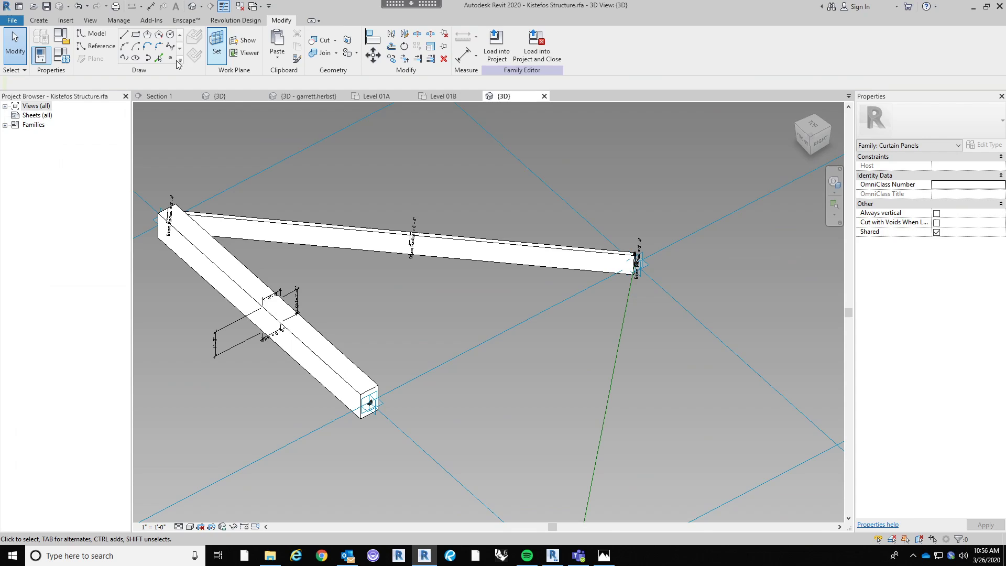
Place a reference point midway along the new reference line and undo the stray point beside it.
left_click(170, 57)
left_click(516, 381)
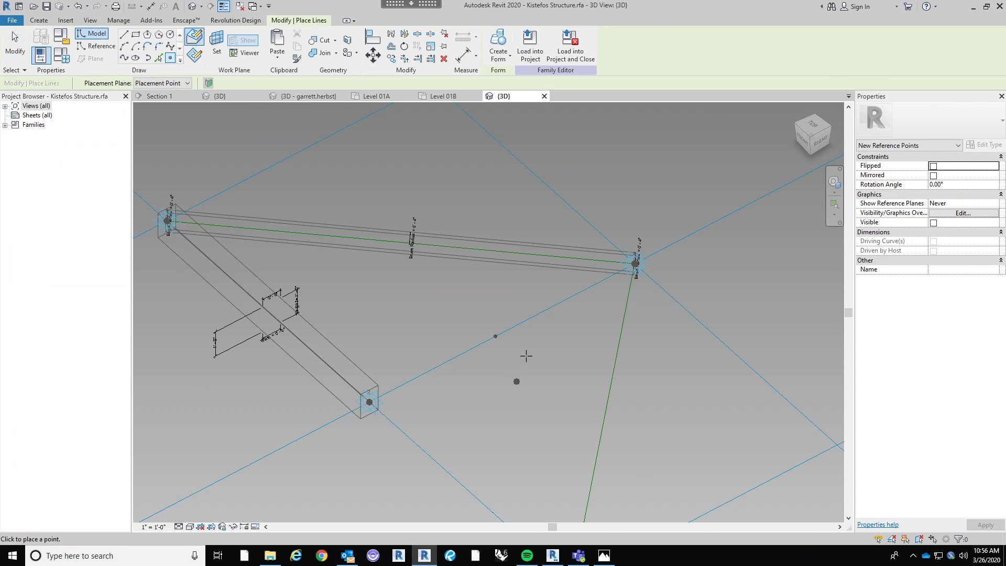
key("ctrl+z")
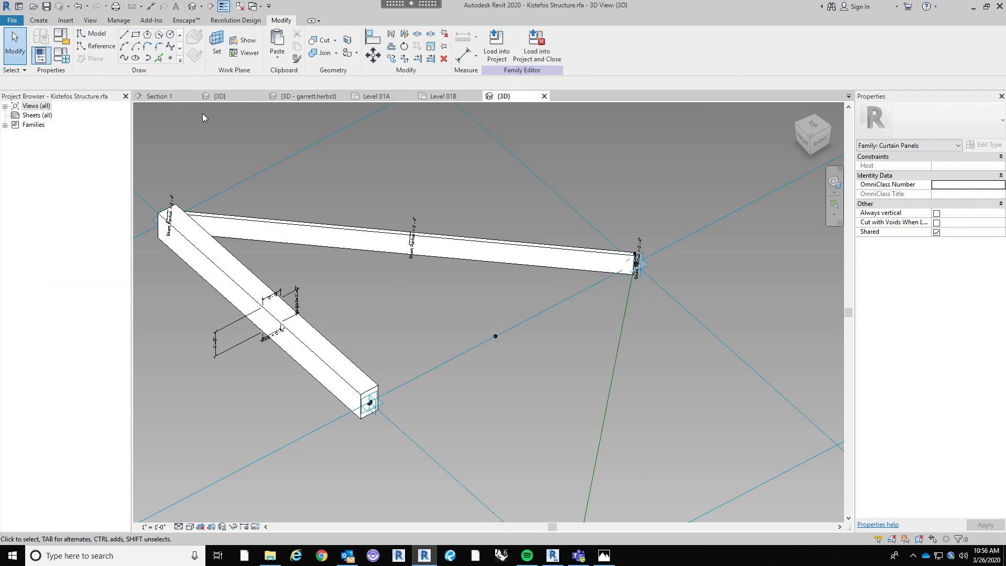
left_click(136, 35)
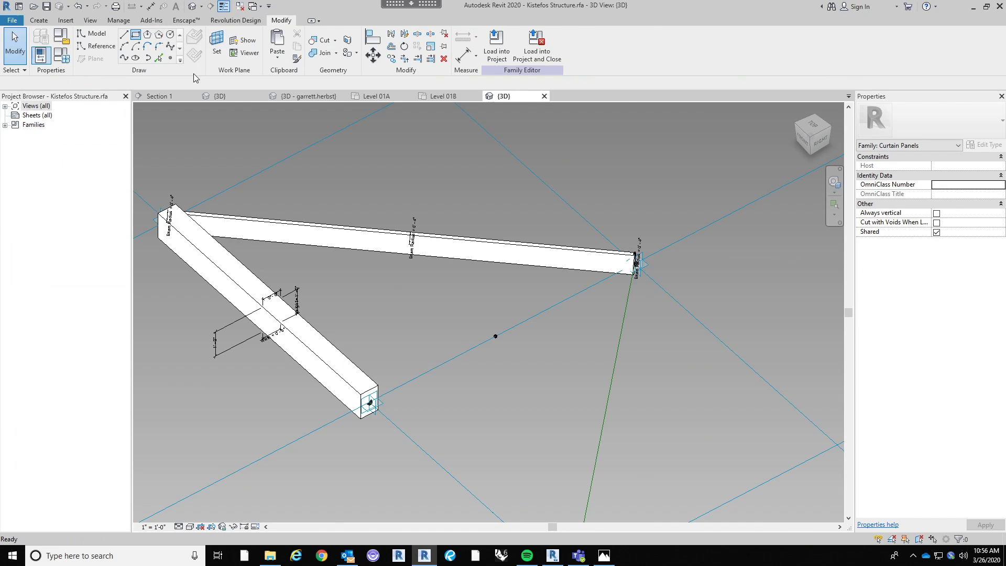
left_click(495, 338)
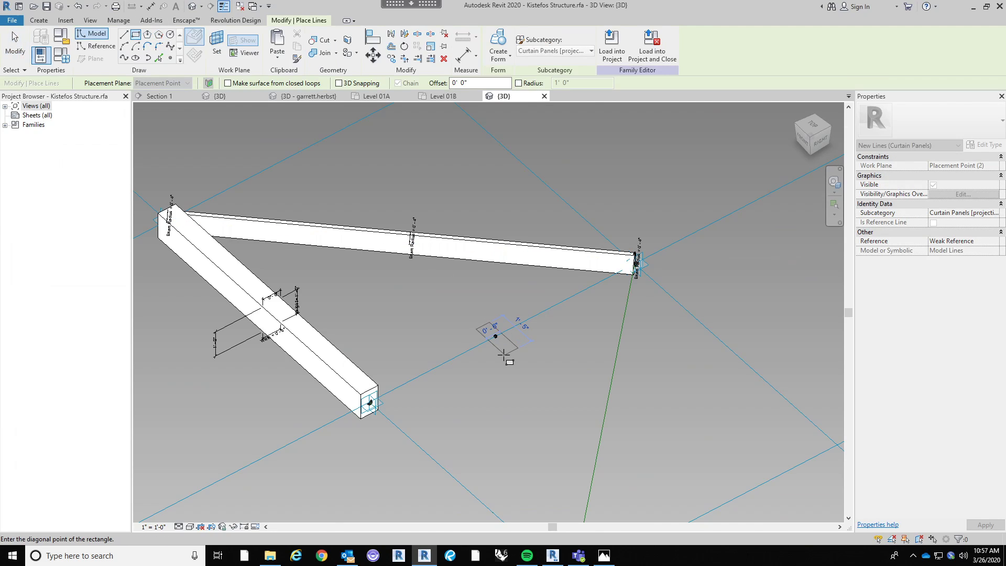
scroll(505, 340, "up", 3)
scroll(502, 335, "down", 3)
key("Escape")
key("Escape")
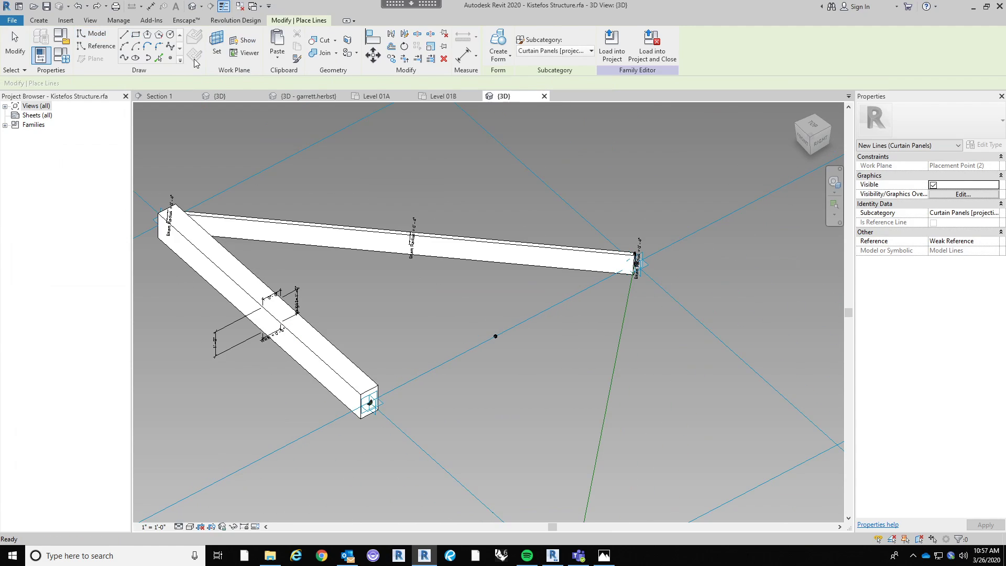
Set the work plane to the new reference point and draw a rectangle about 8 by 12 inches around it.
left_click(215, 47)
scroll(523, 402, "up", 2)
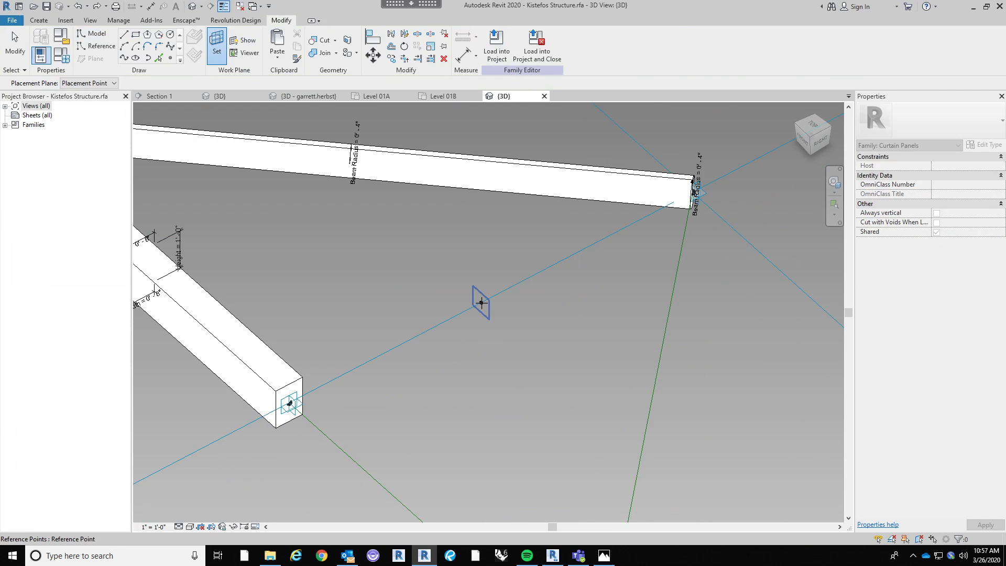
left_click(485, 309)
left_click(147, 46)
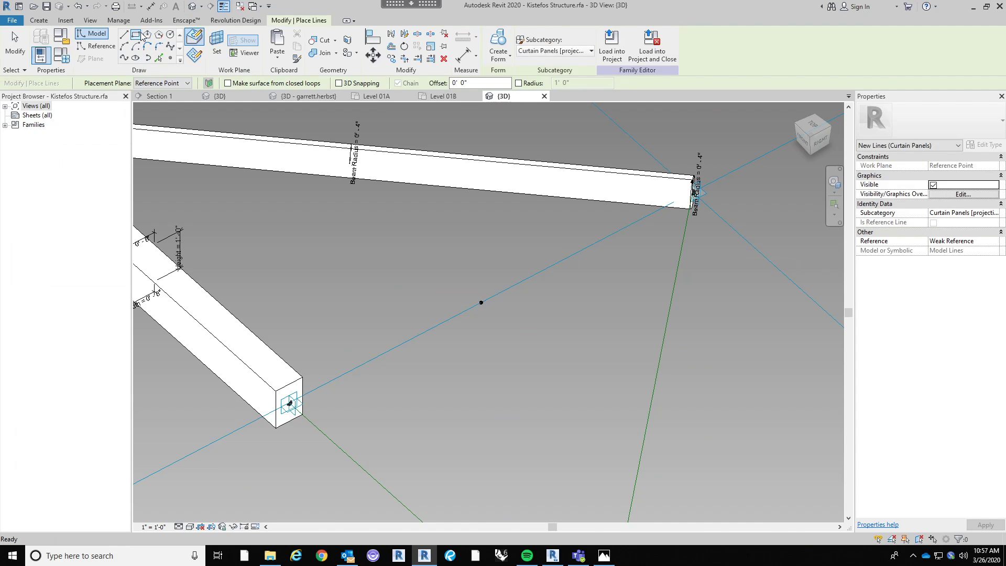
left_click(137, 35)
left_click(471, 280)
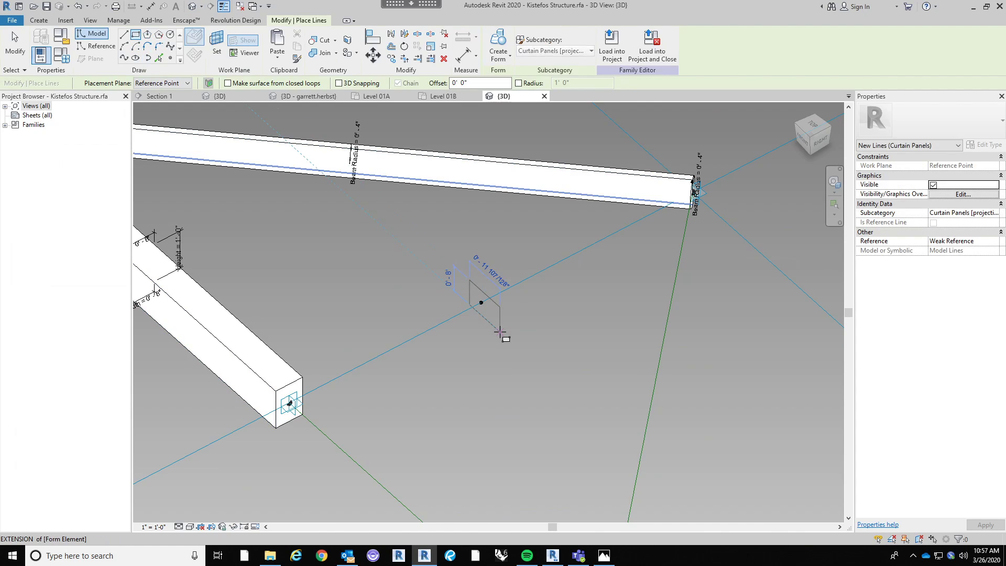
left_click(499, 331)
key("Escape")
key("Escape")
Add equality-constrained aligned dimensions that center the rectangle on the reference point both horizontally and vertically.
middle_click_drag(523, 341, 701, 195, "shift")
left_click(463, 54)
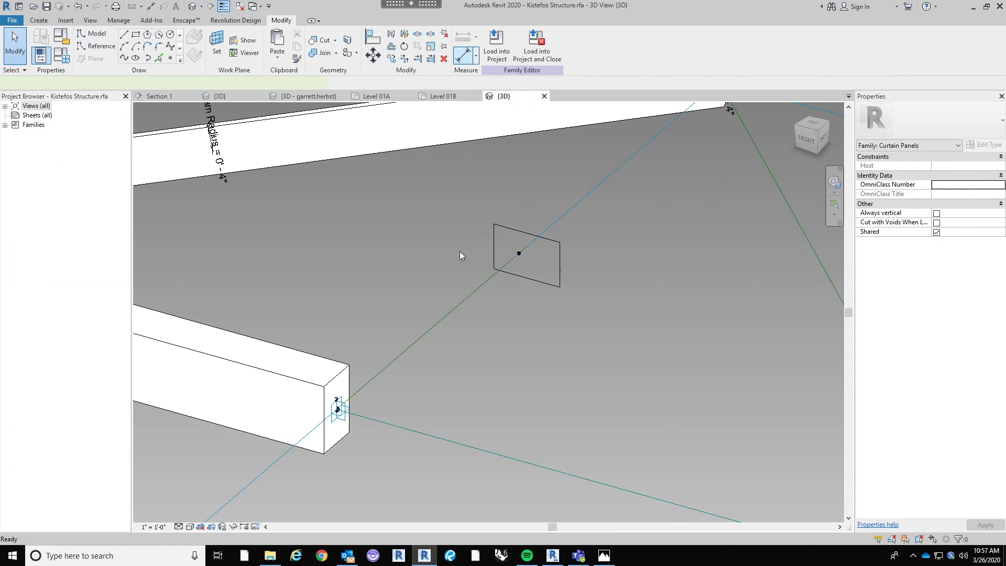
left_click(493, 240)
left_click(519, 253)
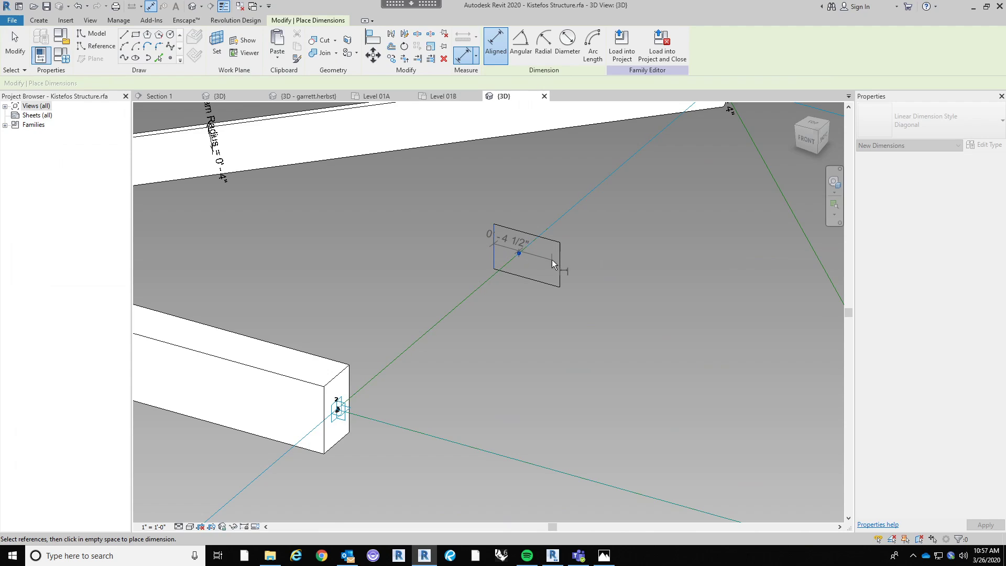
left_click(561, 260)
left_click(542, 178)
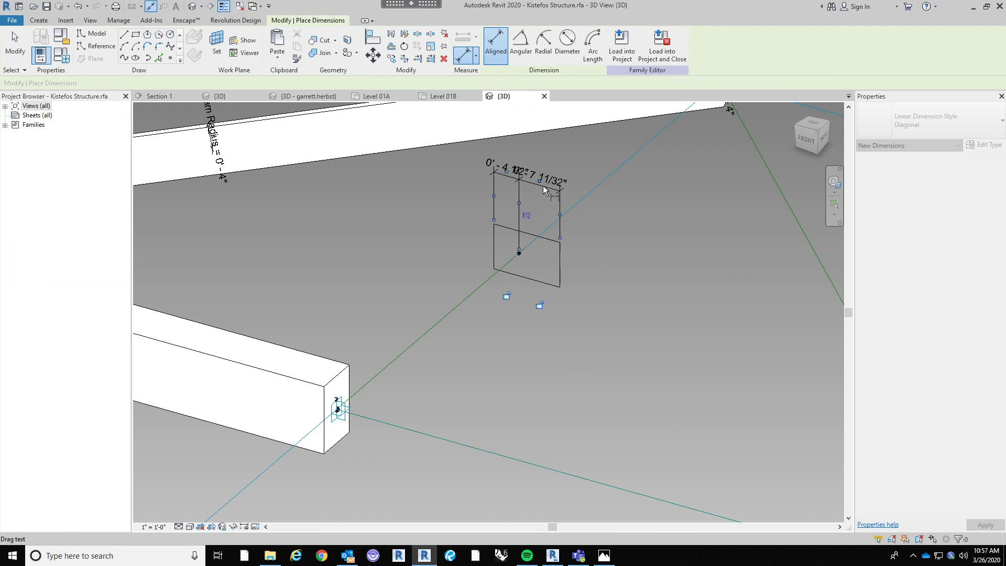
left_click(527, 215)
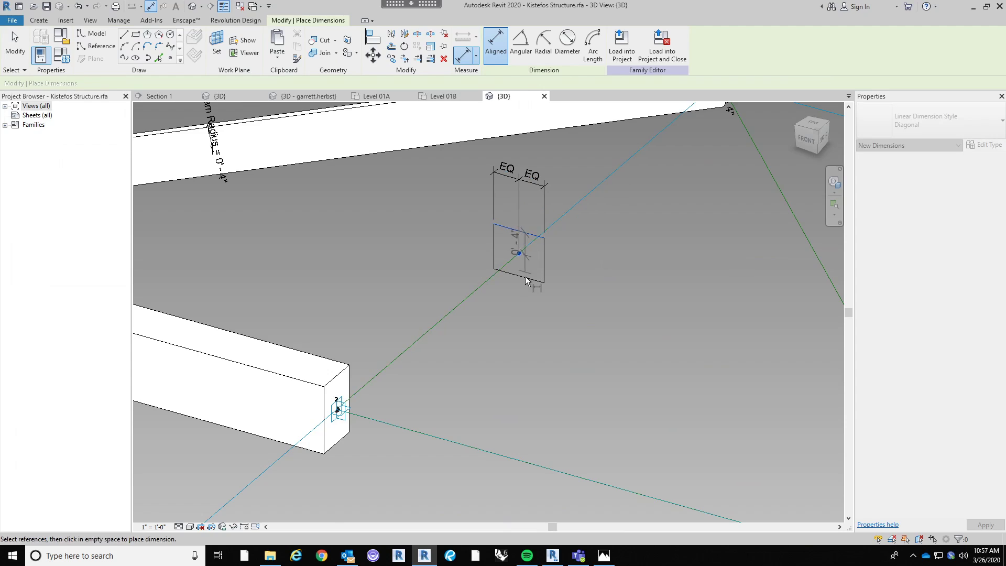
left_click(527, 280)
left_click(584, 273)
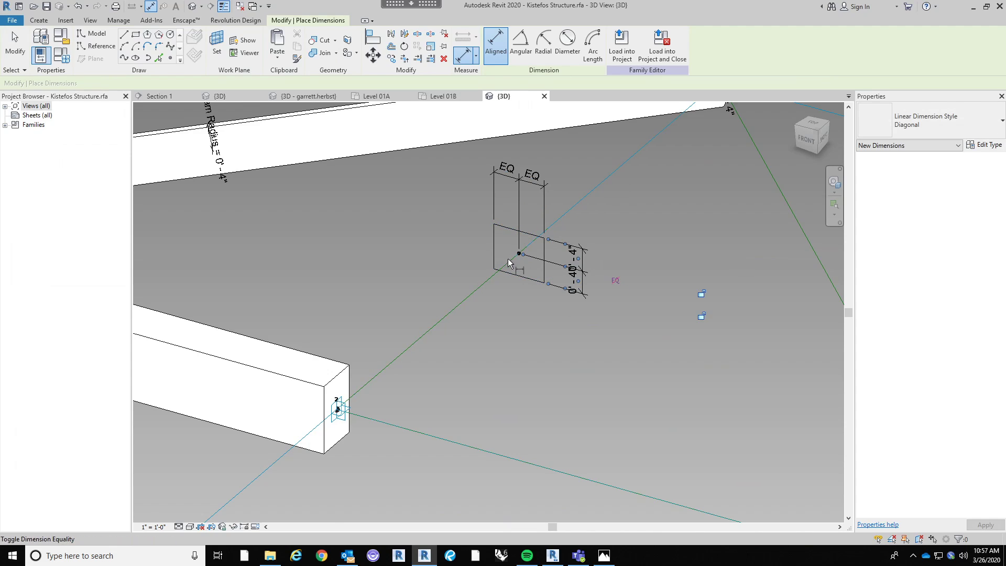
Dimension the rectangle's overall width and overall height.
left_click(495, 246)
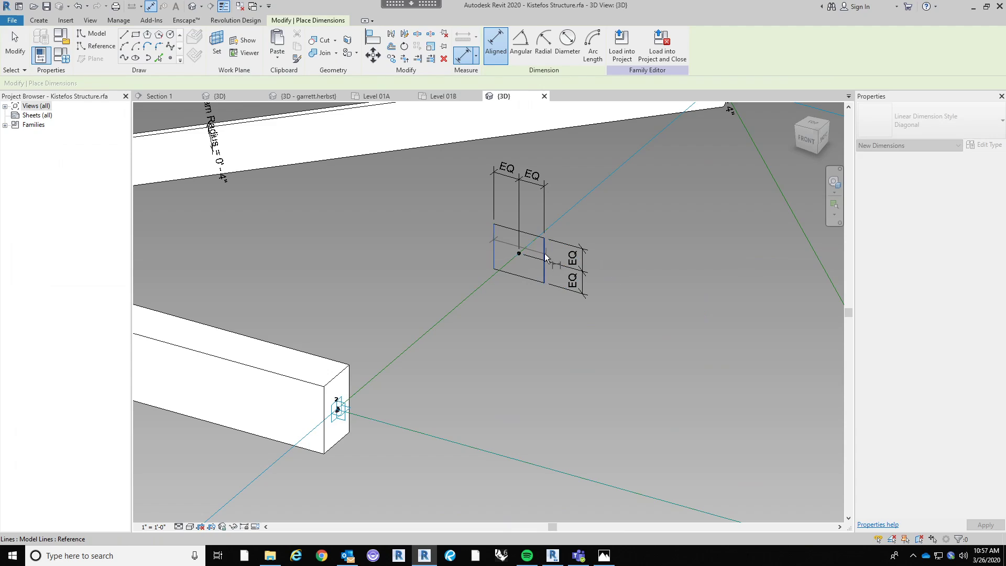
left_click(545, 260)
left_click(513, 284)
left_click(504, 226)
left_click(455, 242)
key("Escape")
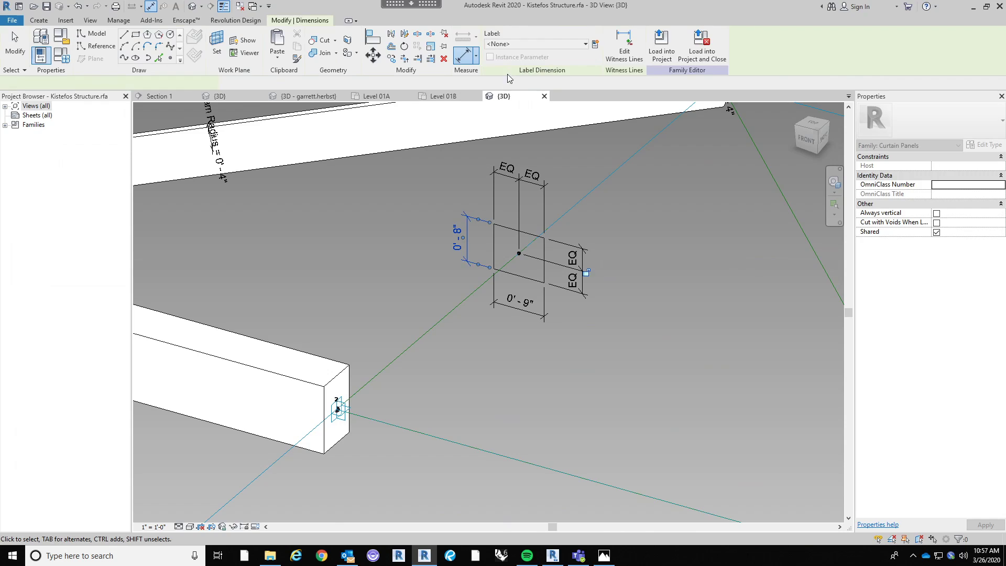
Label the rectangle's vertical dimension with the Height parameter and its horizontal dimension with the Width parameter.
left_click(534, 44)
left_click(508, 91)
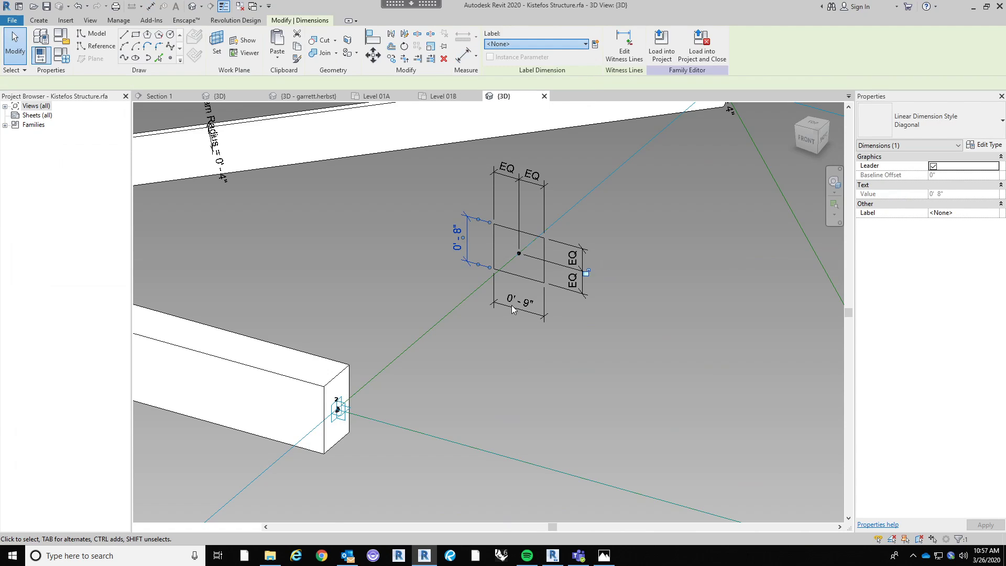
left_click(521, 285)
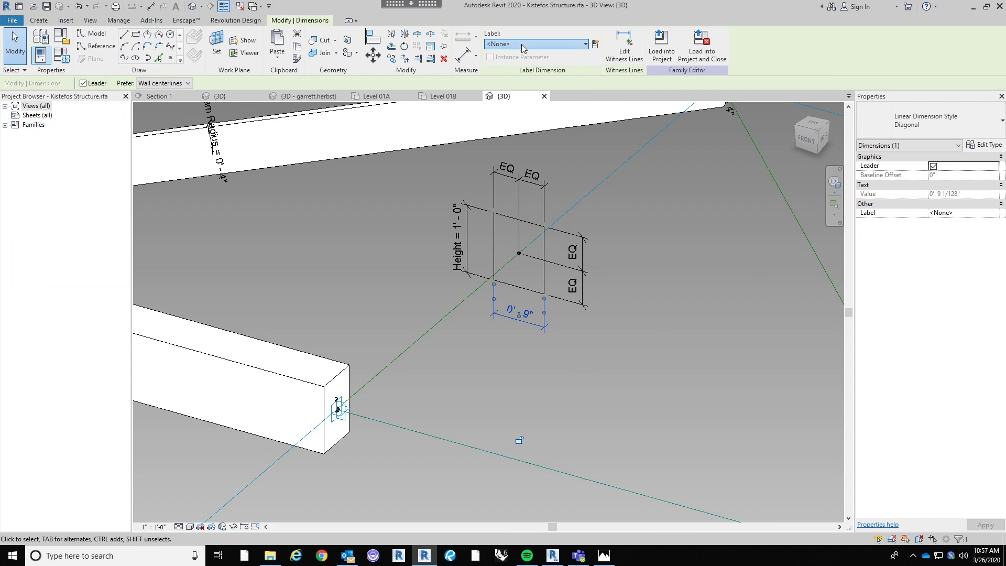
left_click(535, 44)
key("Return")
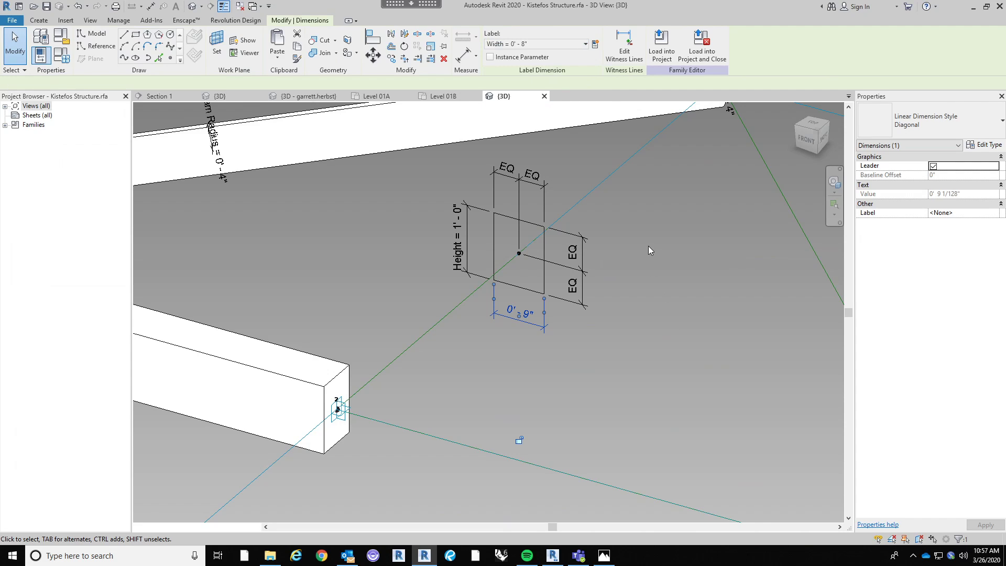
left_click(626, 312)
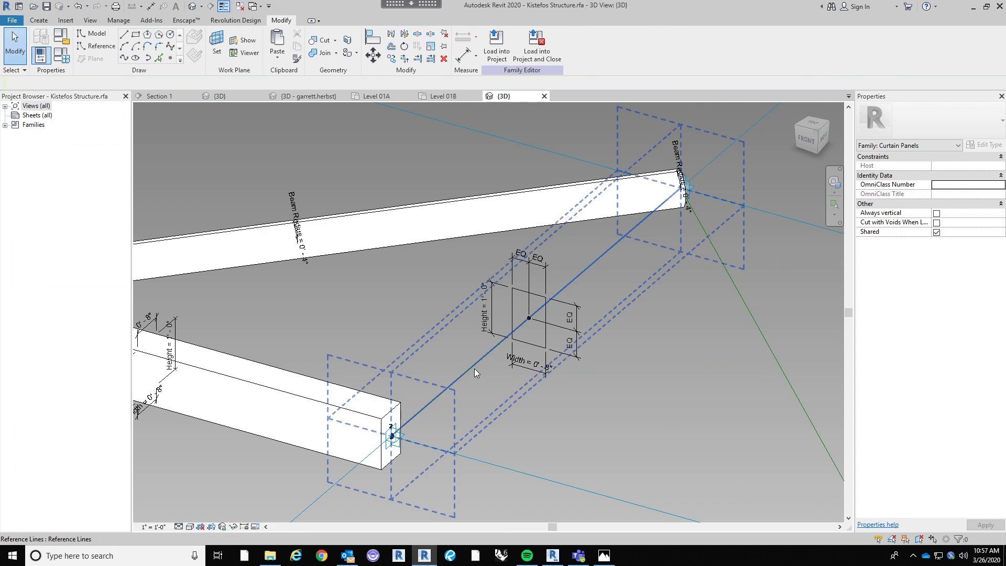
Create a solid beam form from the rectangular profile along the reference line between the two adaptive points.
left_click(474, 369)
left_click(634, 300)
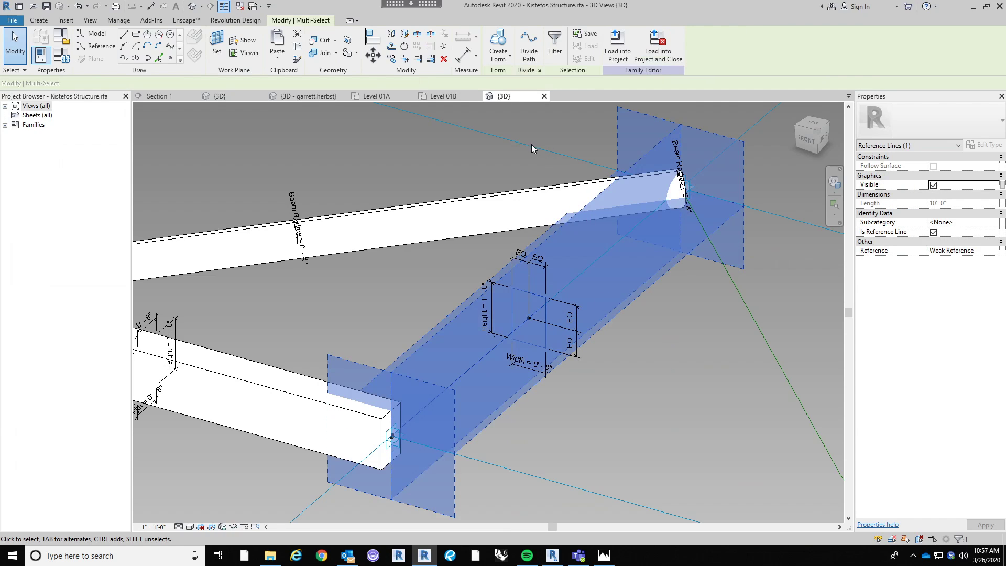
left_click(671, 416)
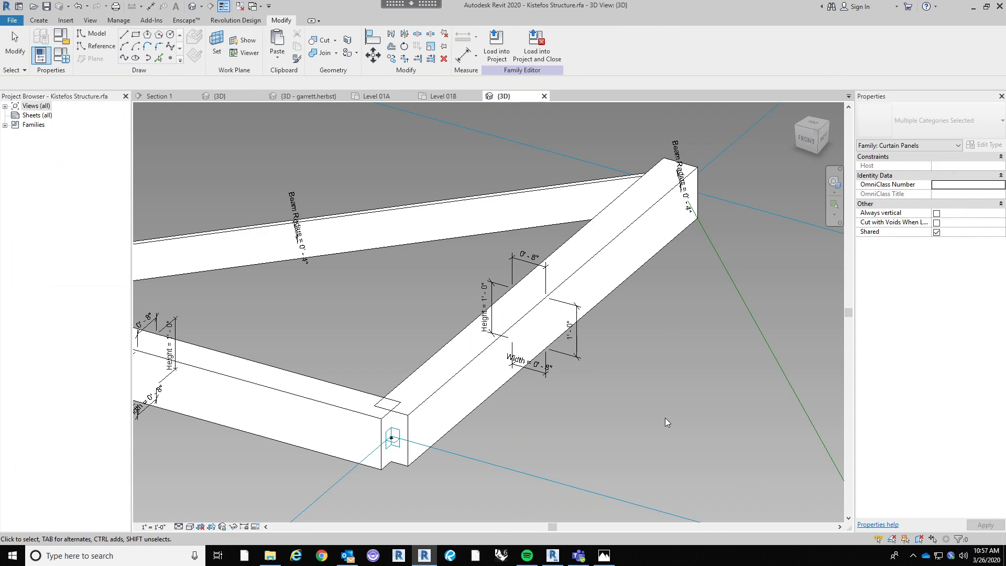
Save the Kistefos Structure family and load it into the Kistefos Museum project, overwriting the existing version.
scroll(645, 357, "down", 2)
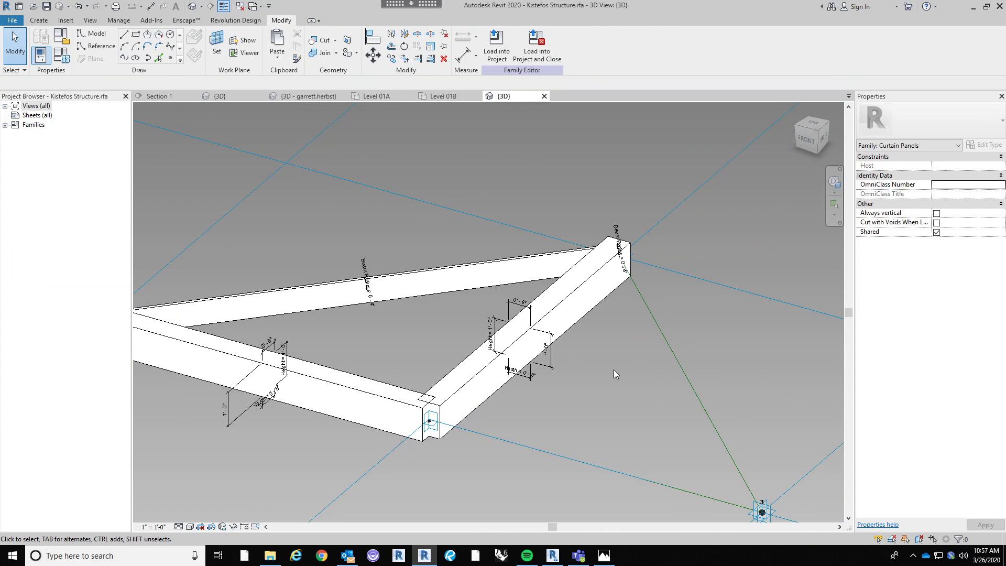
scroll(648, 379, "down", 2)
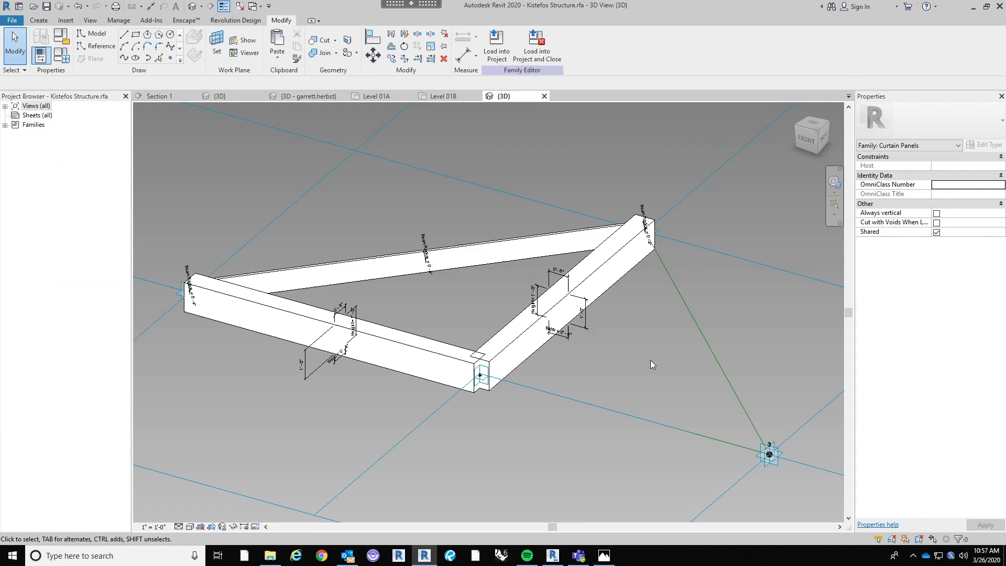
left_click(46, 7)
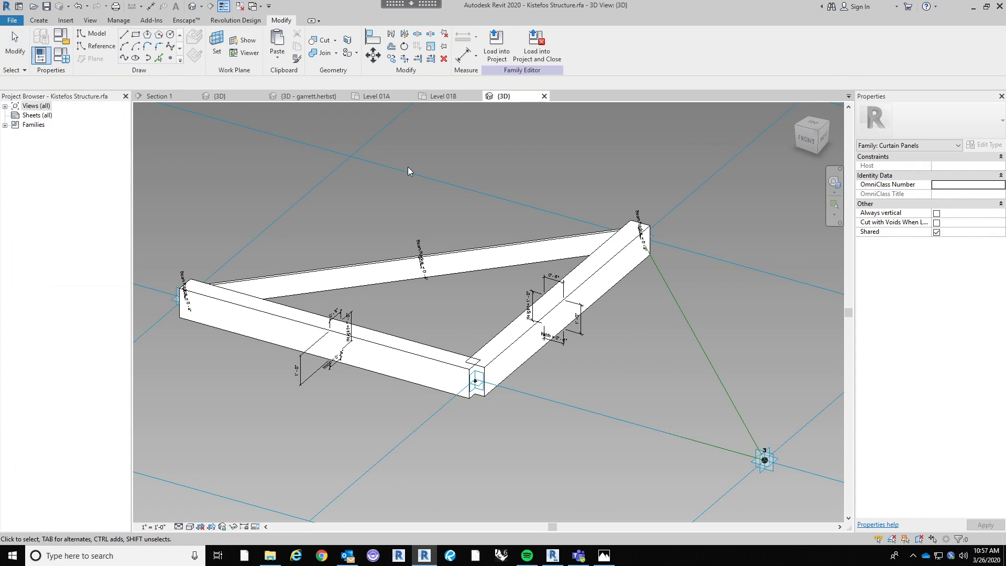
left_click(495, 41)
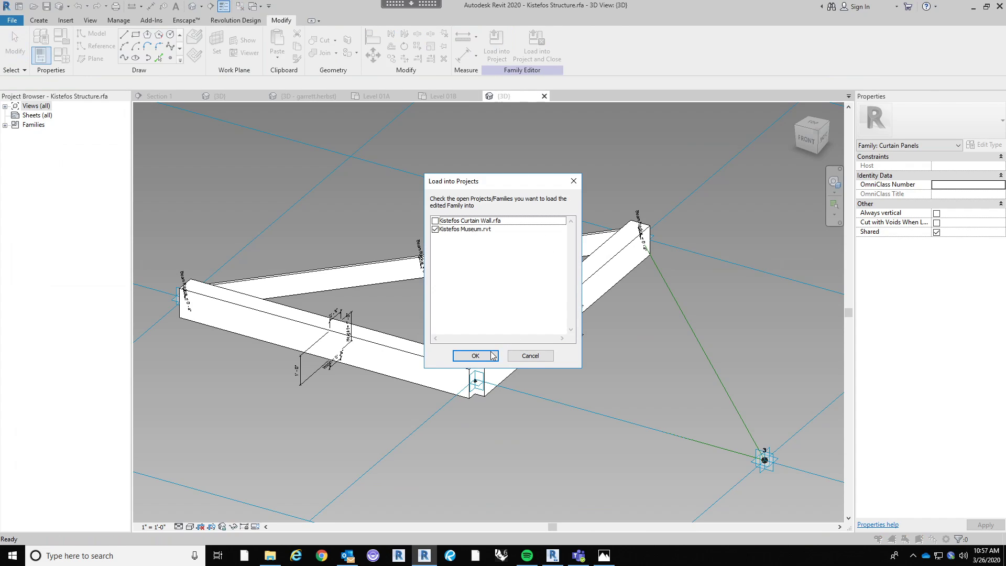
left_click(475, 355)
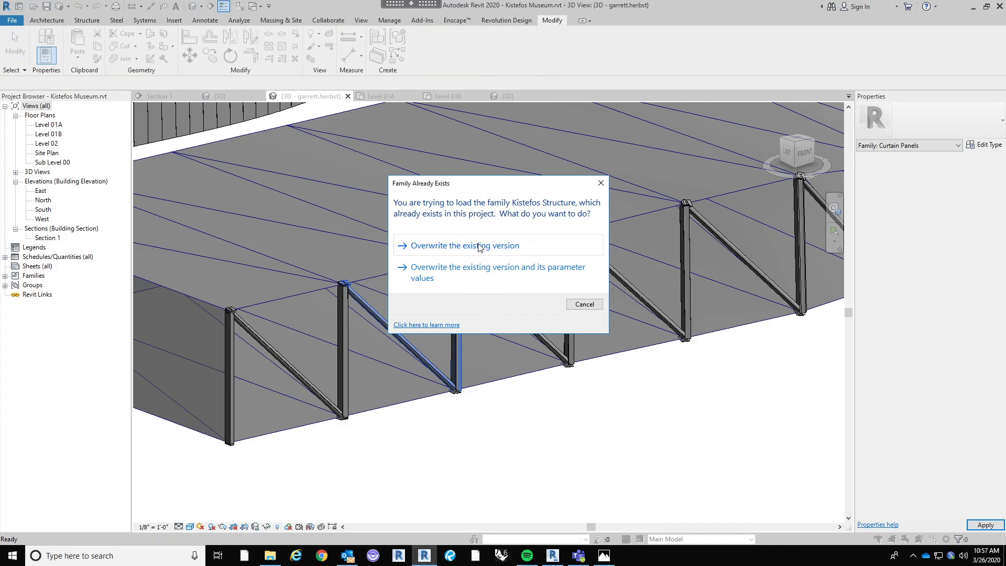
left_click(479, 247)
left_click(528, 289)
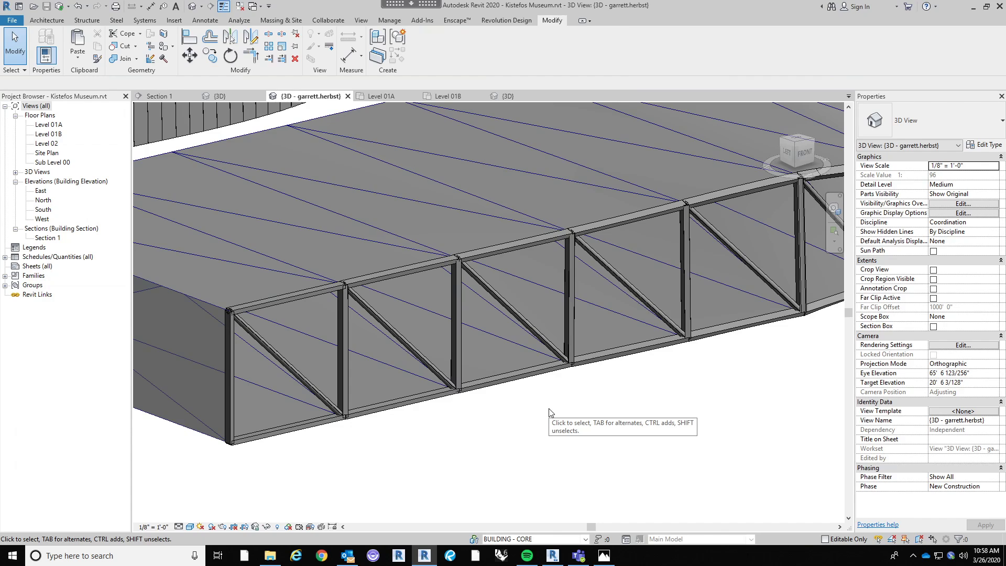
Open the twisting mass for in-place editing.
scroll(528, 323, "down", 2)
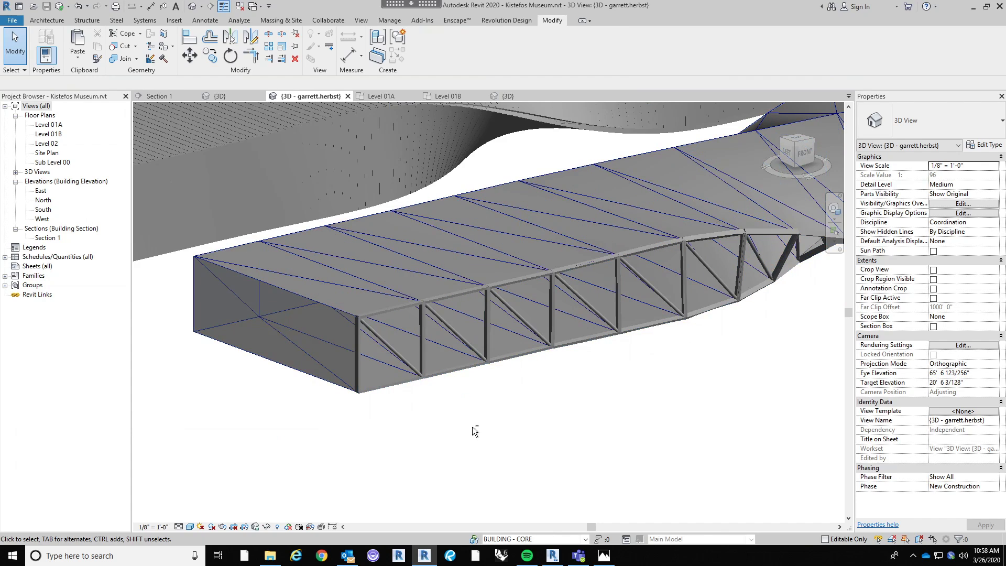
middle_click_drag(529, 442, 410, 362, "shift")
scroll(366, 356, "up", 3)
left_click(410, 362)
scroll(479, 437, "down", 3)
middle_click_drag(479, 437, 496, 408, "shift")
key("Escape")
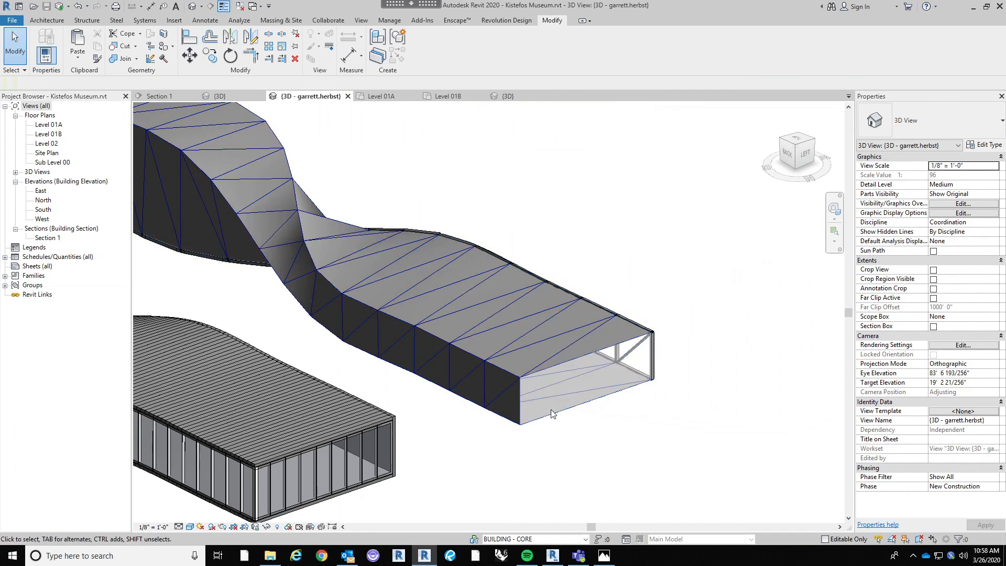
scroll(545, 366, "up", 2)
left_click(558, 395)
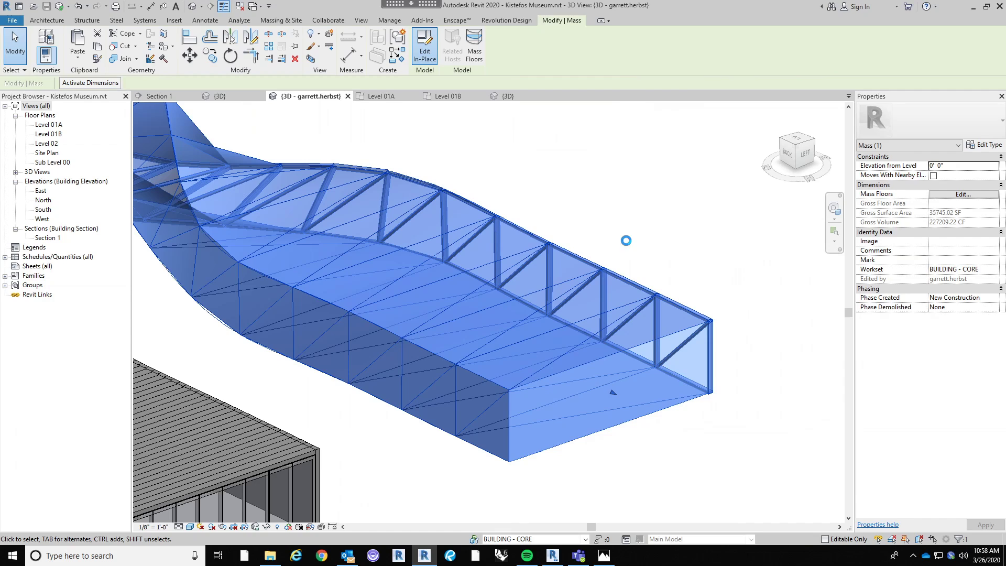
Apply the Kistefos Structure panel under Triangle Step (bent) to the twisting mass's top divided surface.
left_click(561, 356)
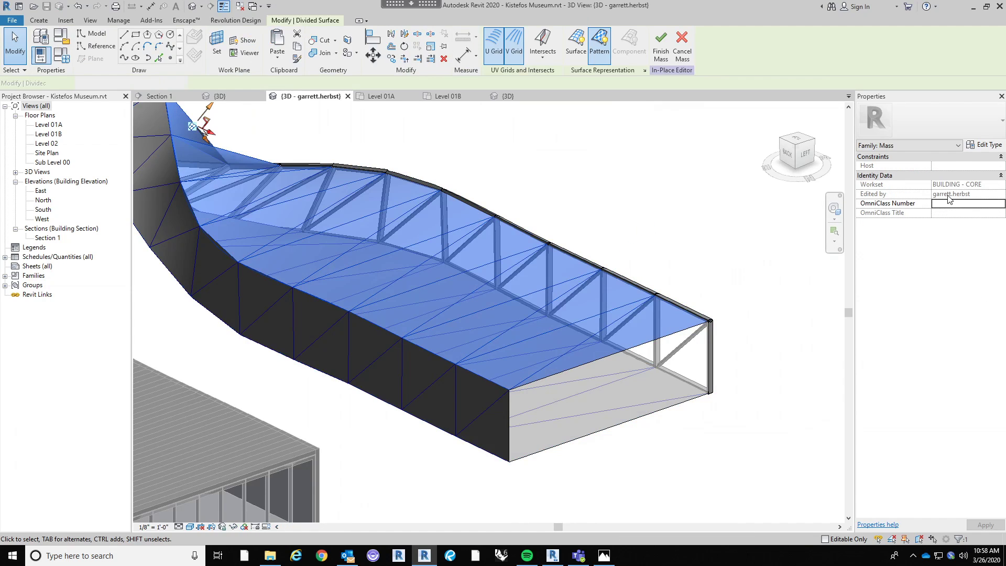
left_click(957, 123)
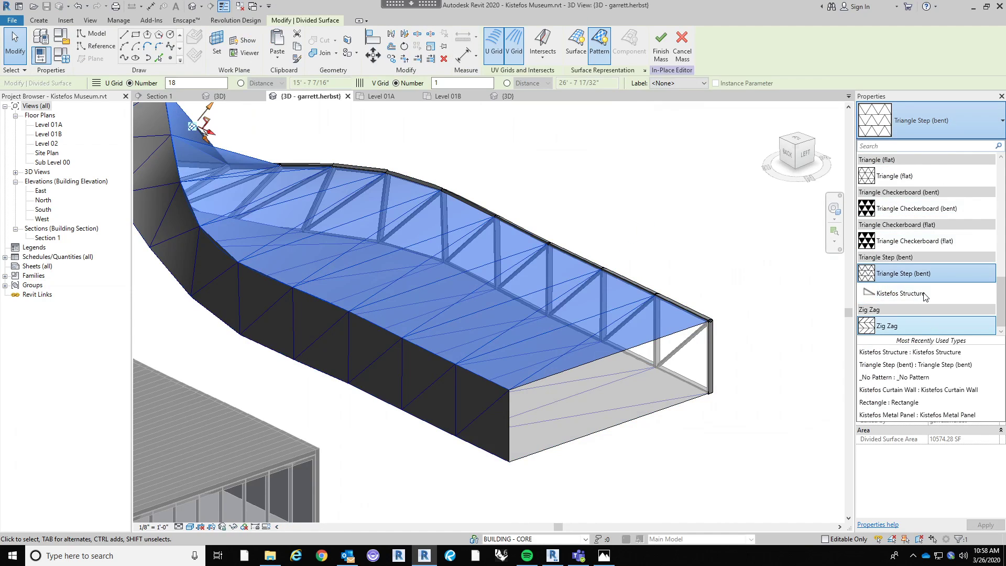
left_click(925, 294)
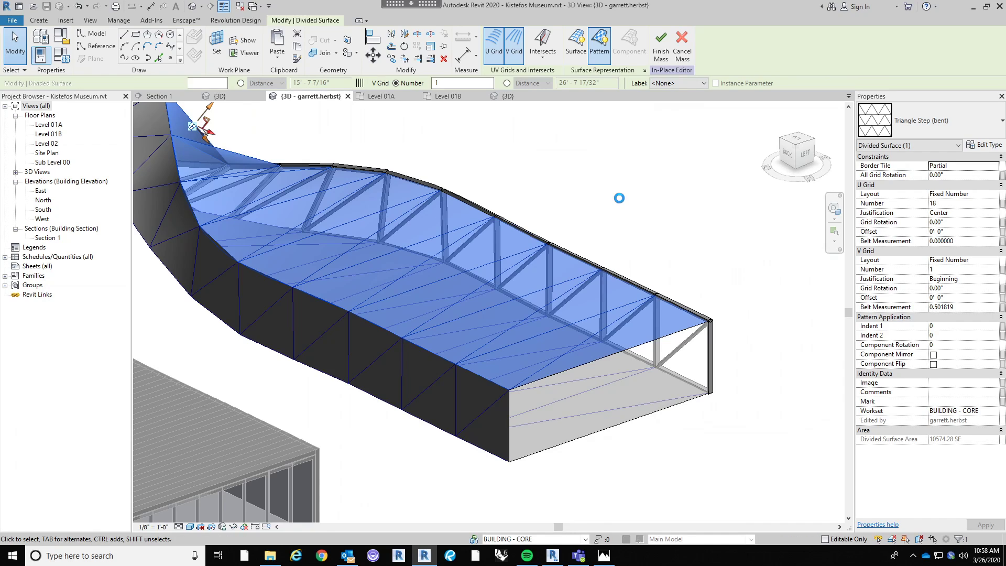
left_click(621, 201)
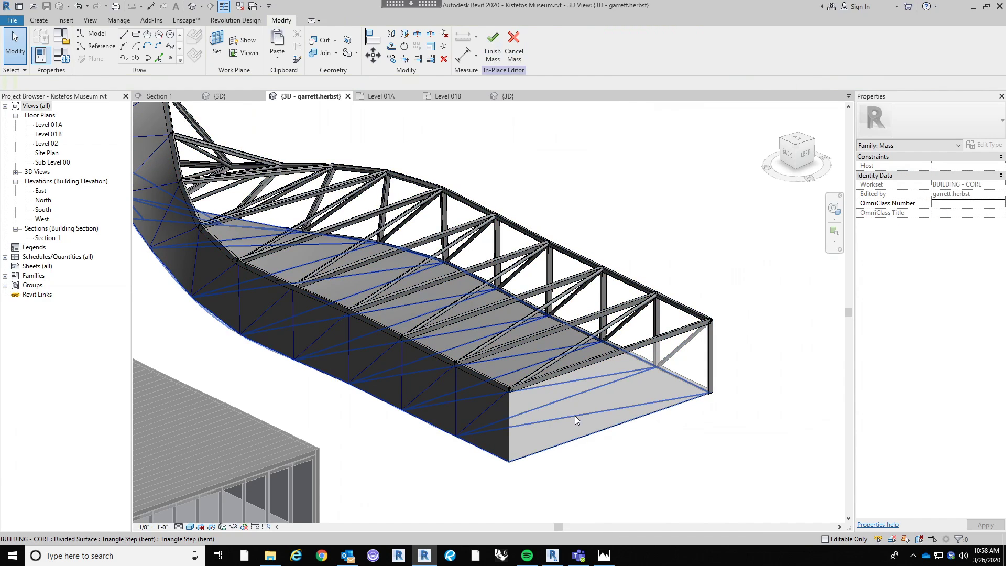
Apply the Kistefos Structure panel to the mass's underside divided surface.
left_click(682, 381)
left_click(923, 124)
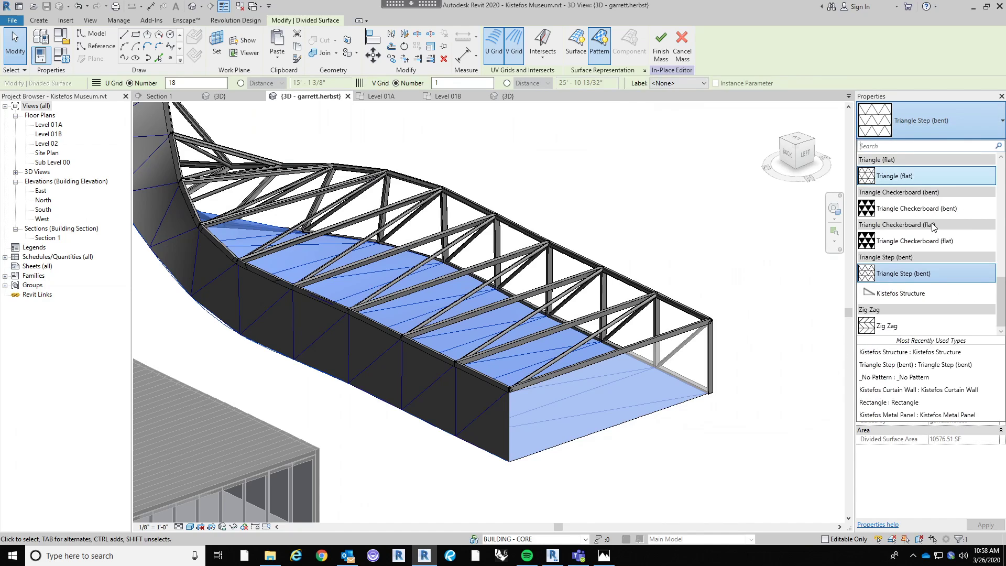
left_click(924, 292)
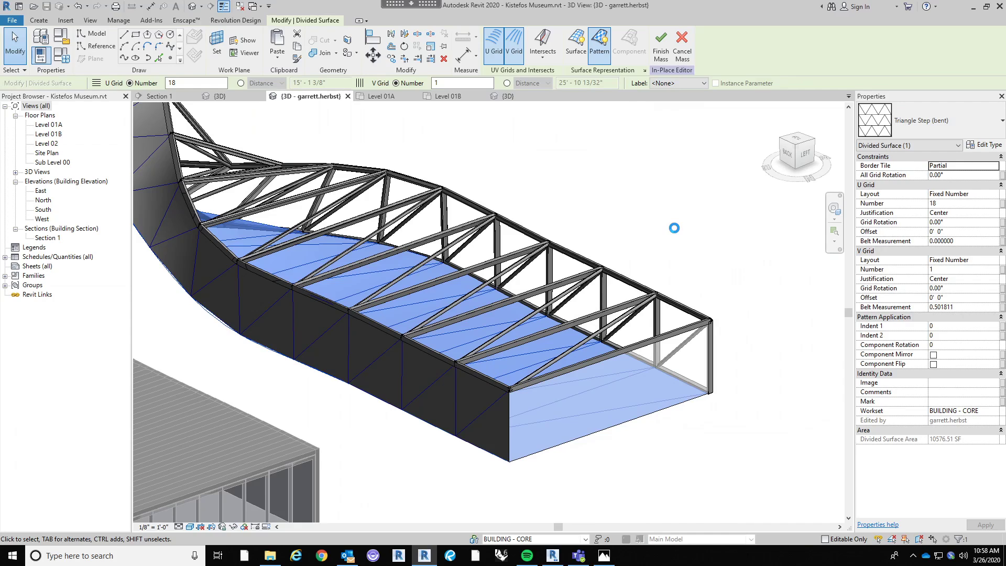
left_click(674, 228)
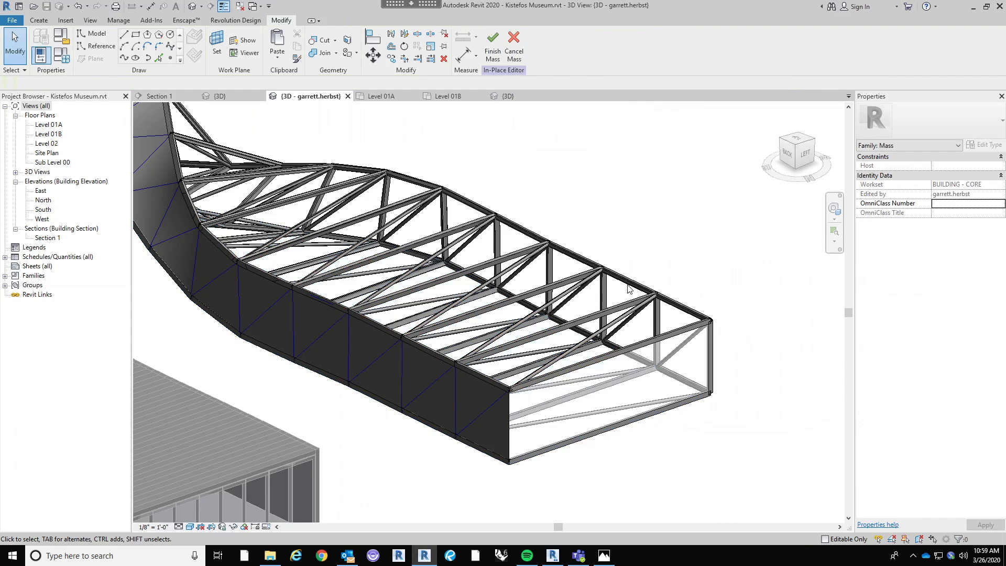
Apply the Kistefos Structure panel to the mass's remaining bare side surface.
left_click(501, 417)
left_click(942, 123)
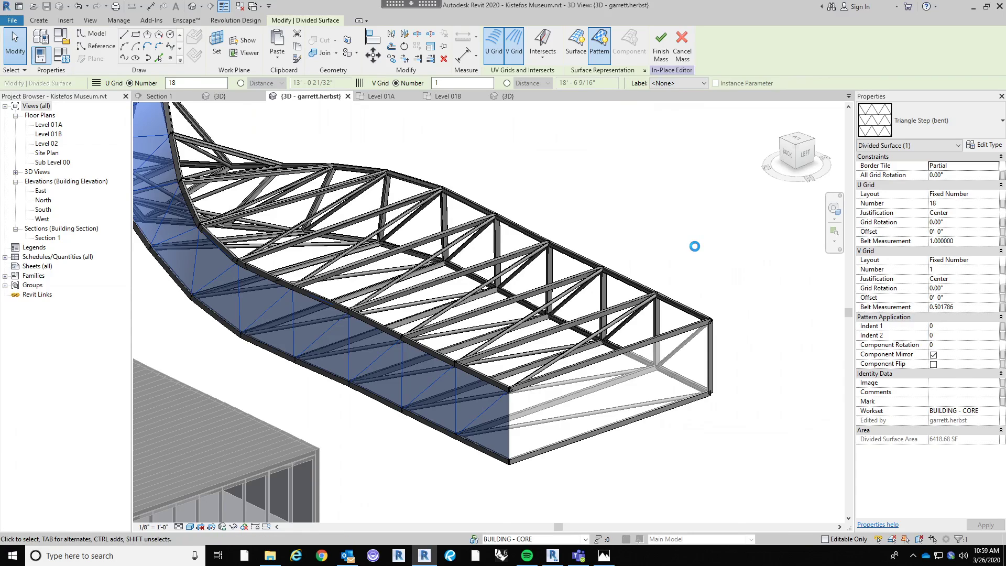
left_click(696, 249)
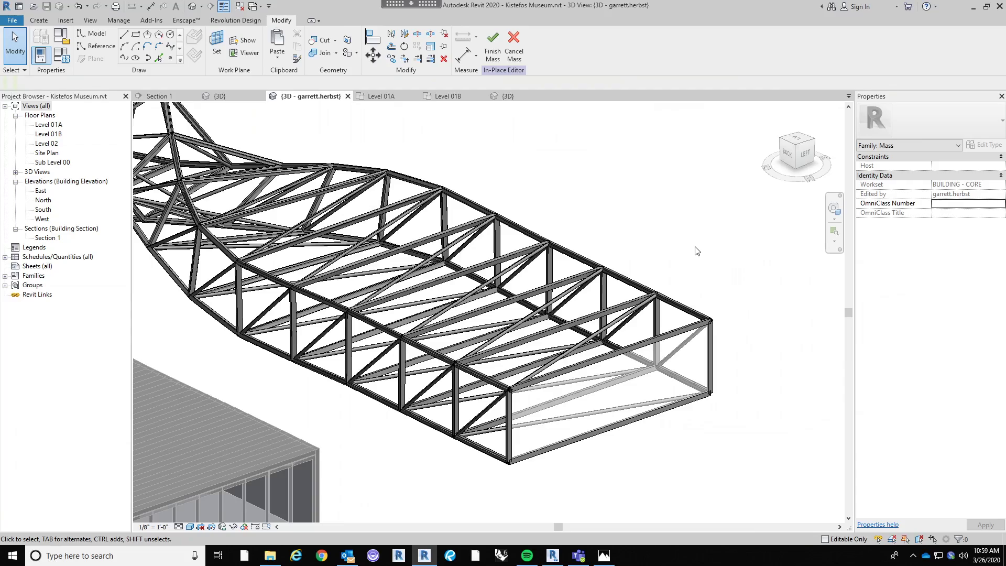
Examine the truss members and joints along the mass, and compare them with the beams in the Kistefos Structure family.
scroll(415, 470, "up", 5)
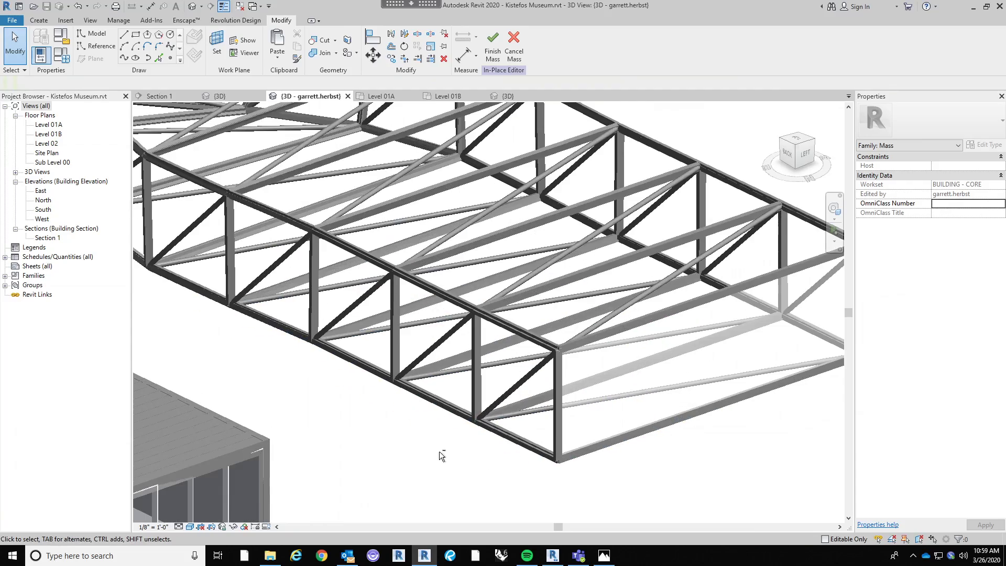
middle_click_drag(439, 451, 477, 457, "shift")
scroll(552, 398, "down", 3)
middle_click_drag(552, 397, 532, 406, "shift")
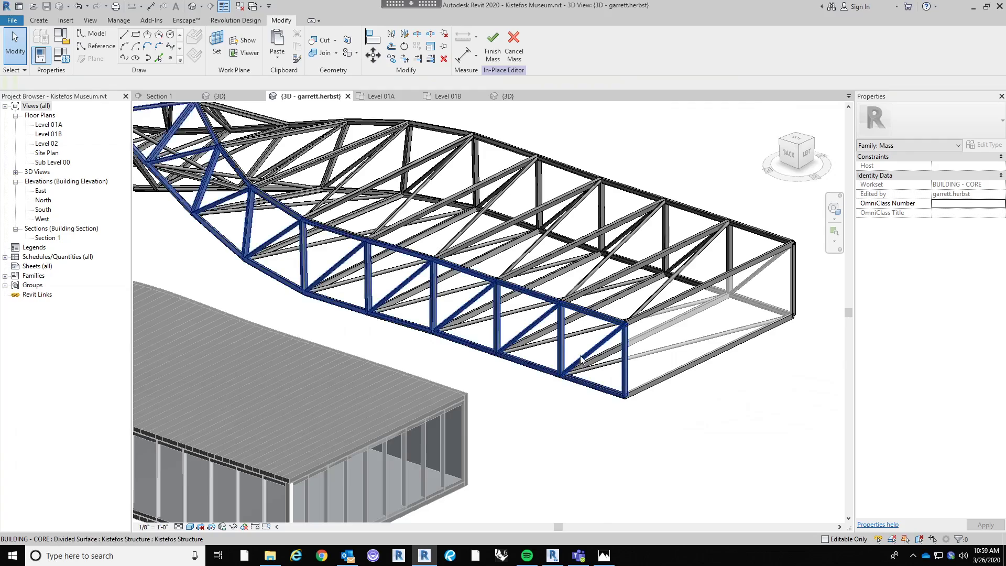
scroll(629, 328, "up", 3)
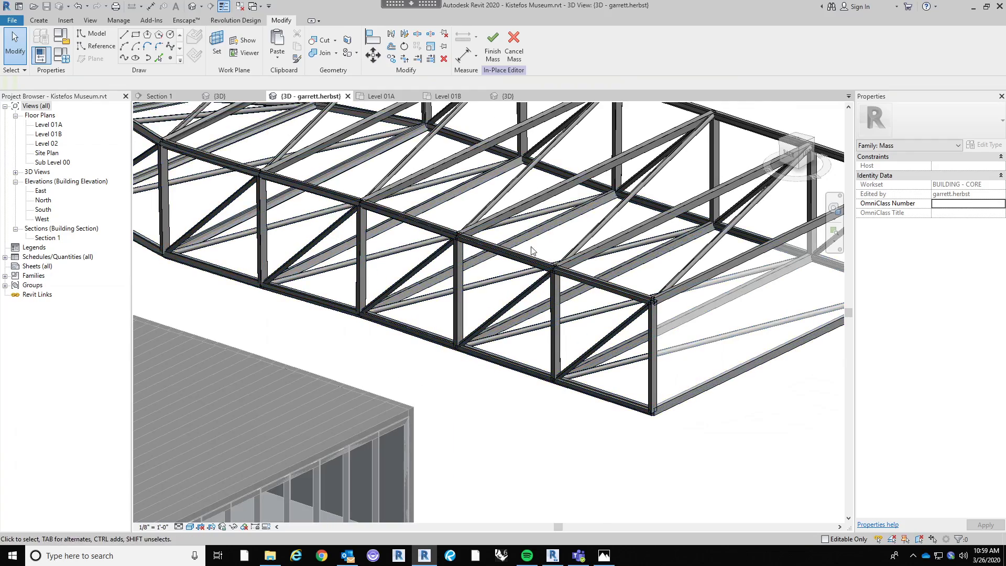
left_click(495, 96)
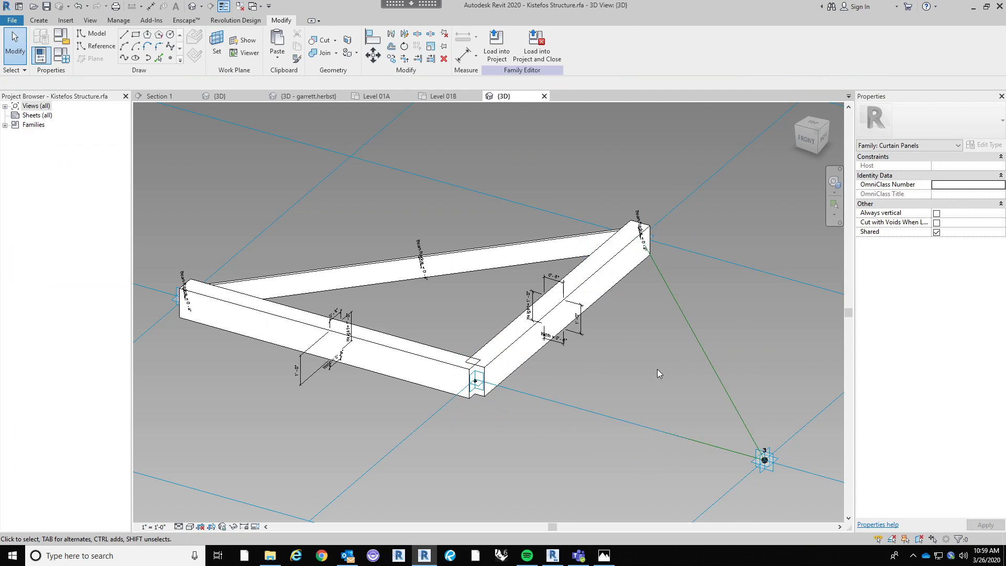
left_click(316, 98)
mouse_move(508, 381)
middle_mouse_down("shift")
mouse_move(678, 410)
mouse_move(640, 416)
mouse_move(631, 406)
mouse_move(710, 369)
mouse_move(583, 377)
mouse_move(436, 355)
mouse_move(572, 353)
mouse_move(580, 341)
mouse_move(737, 353)
mouse_move(588, 353)
middle_mouse_up("shift")
scroll(588, 353, "up", 5)
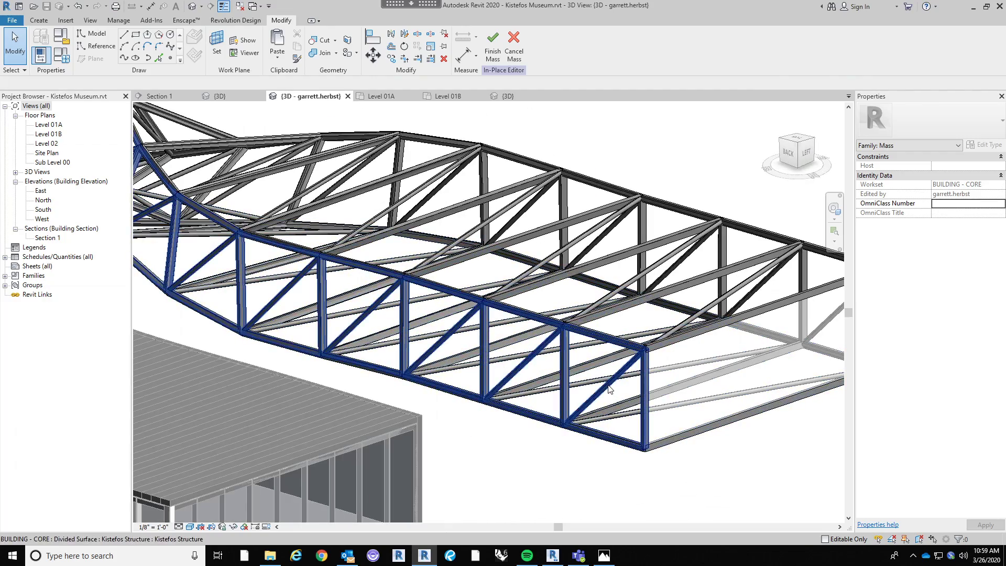
left_click(597, 427)
key("Escape")
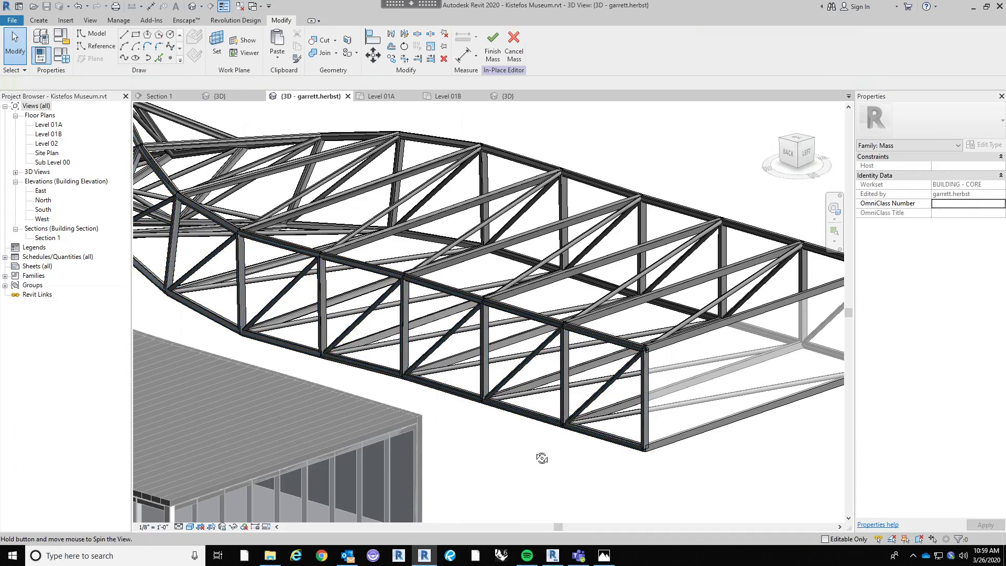
middle_click_drag(539, 456, 461, 431, "shift")
Set the Kistefos Structure panel type's Beam Radius to 6 inches from the selected side surface and apply it.
left_click(461, 430)
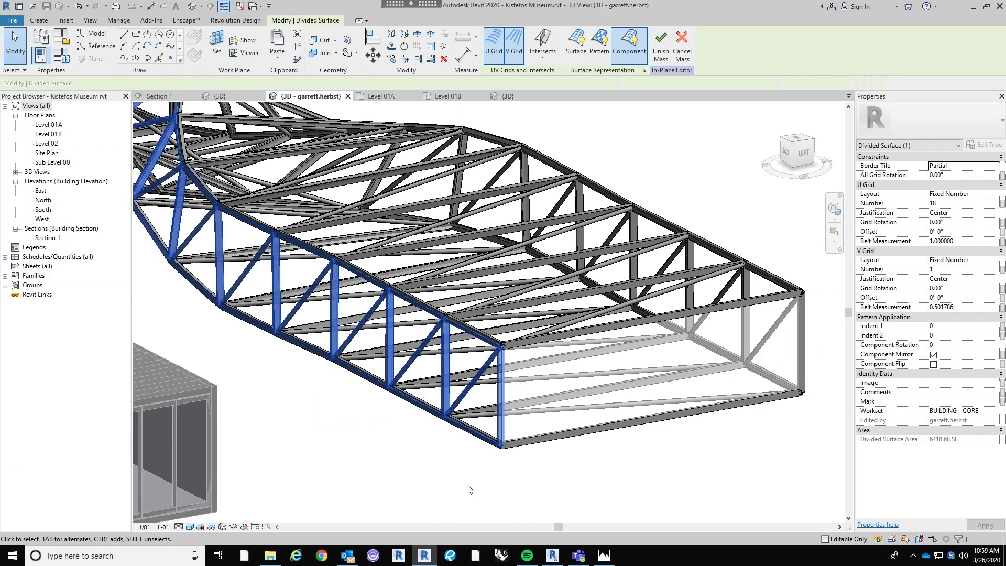
left_click(983, 144)
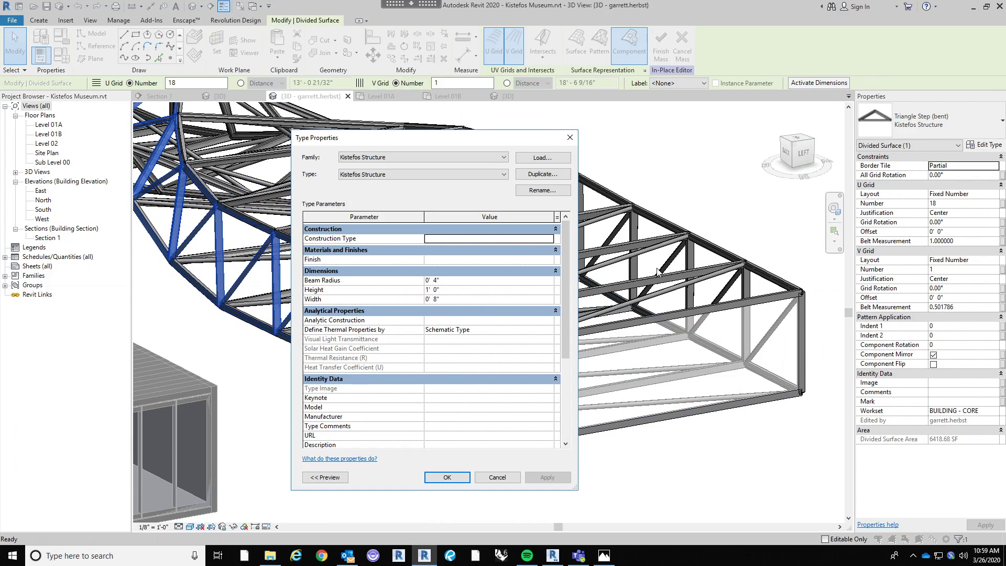
left_click_drag(474, 137, 842, 127)
left_click(835, 272)
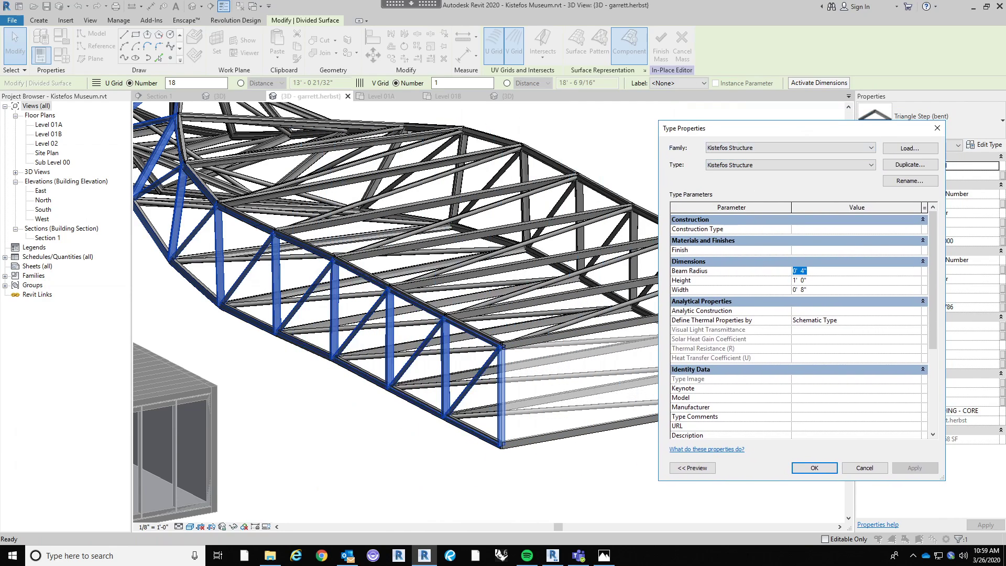
type("6")
left_click(915, 468)
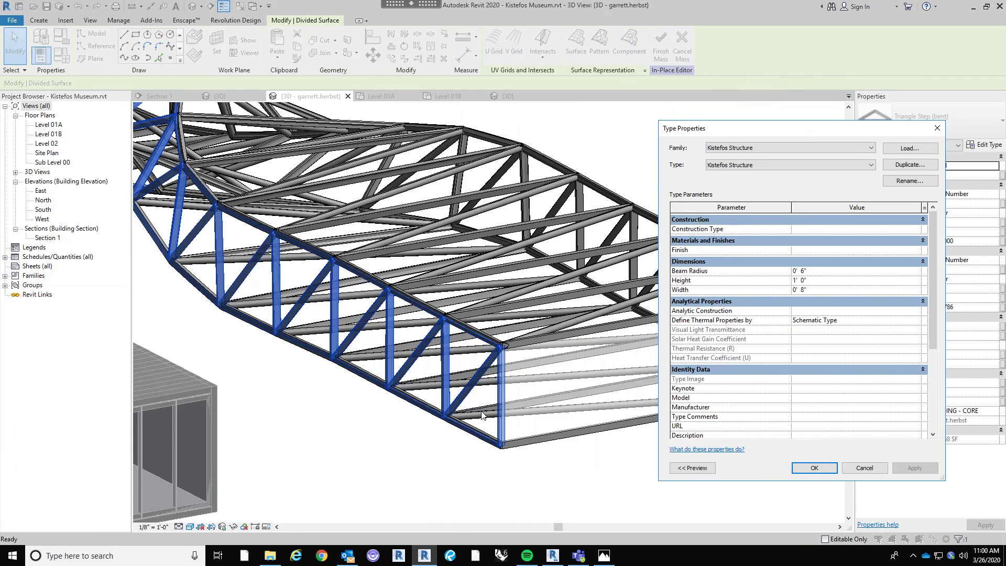
left_click(856, 271)
left_click(813, 466)
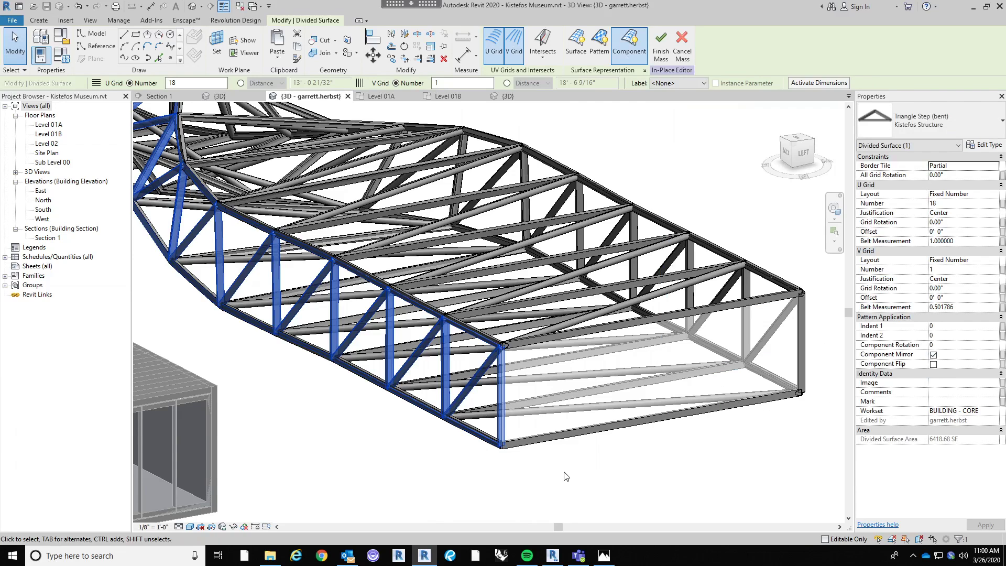
left_click(564, 478)
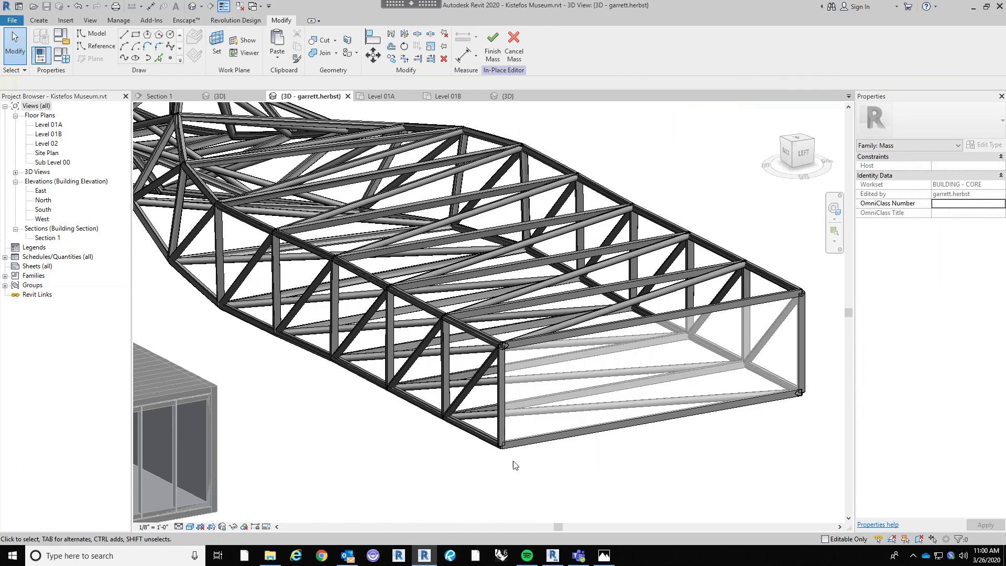
Set the Kistefos Structure panel type's Beam Radius back to 4 inches.
left_click(466, 394)
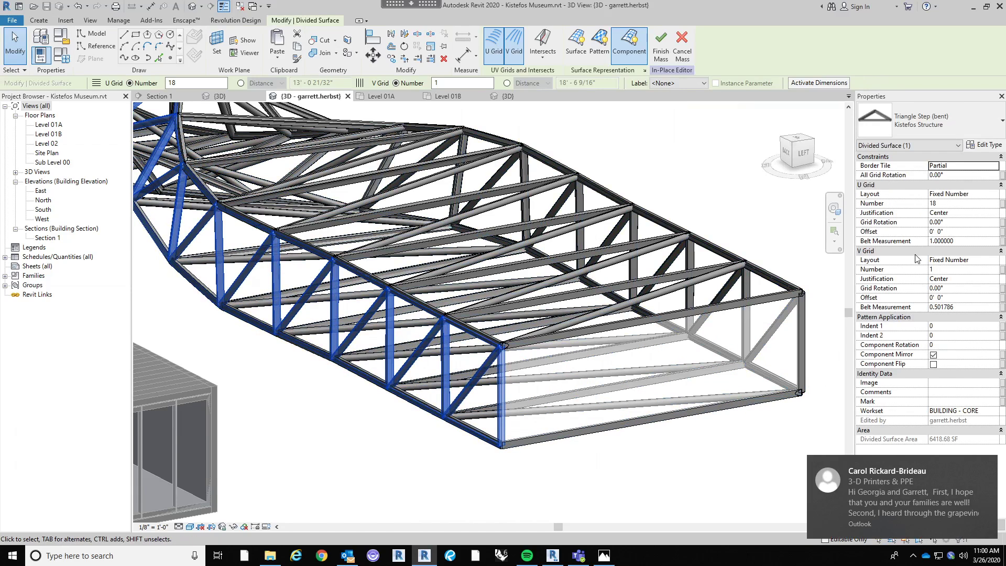
left_click(986, 145)
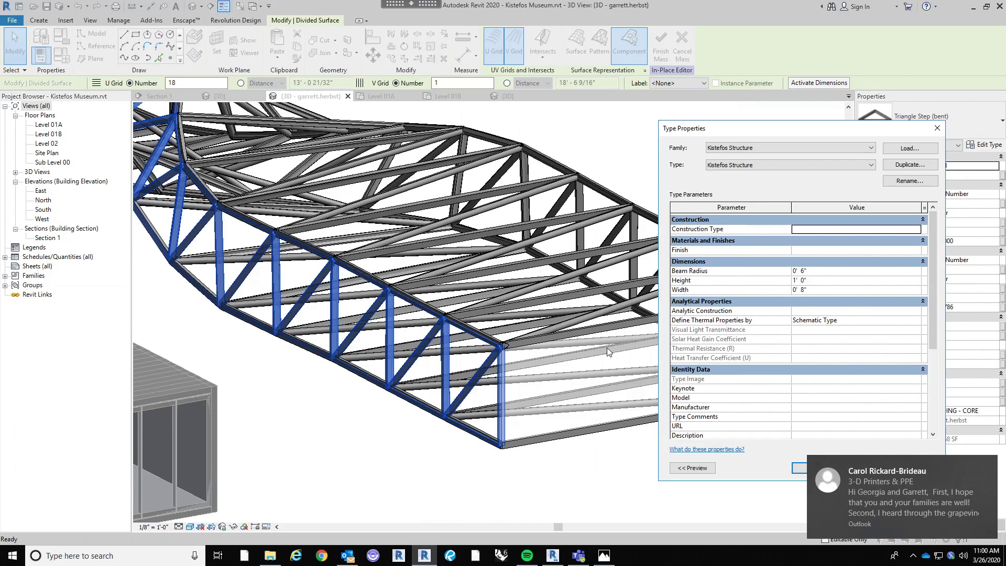
left_click(839, 271)
type("4")
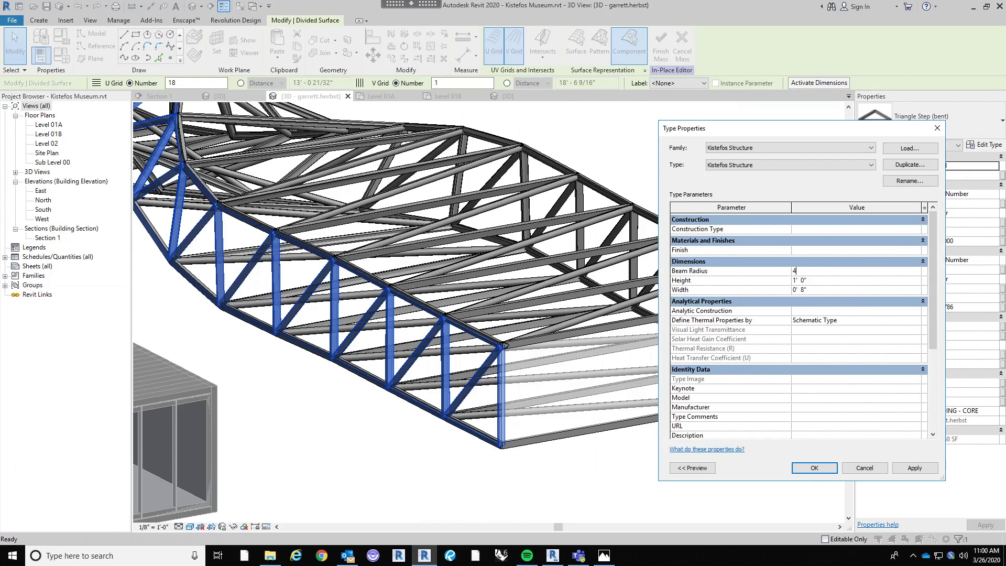
key("Return")
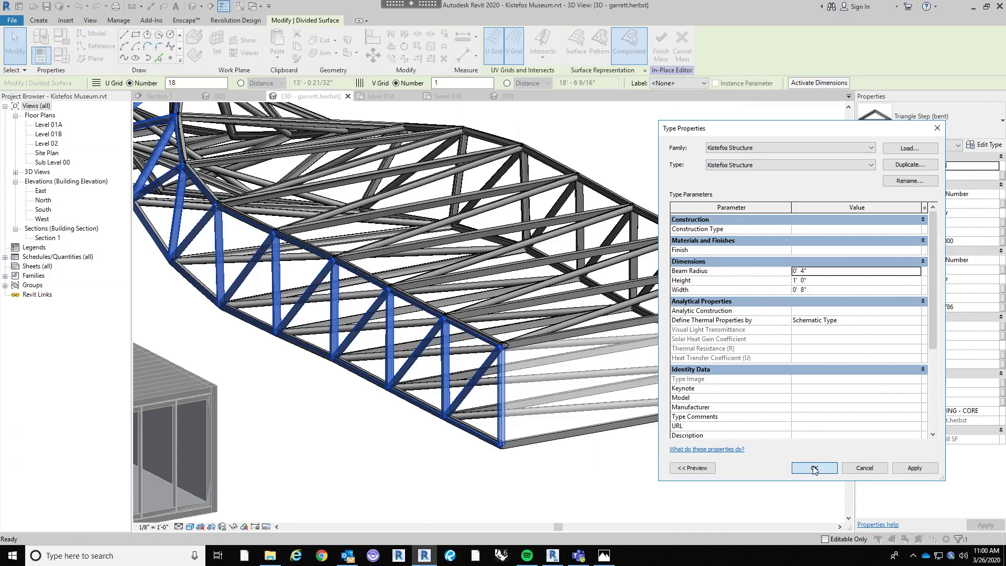
left_click(815, 468)
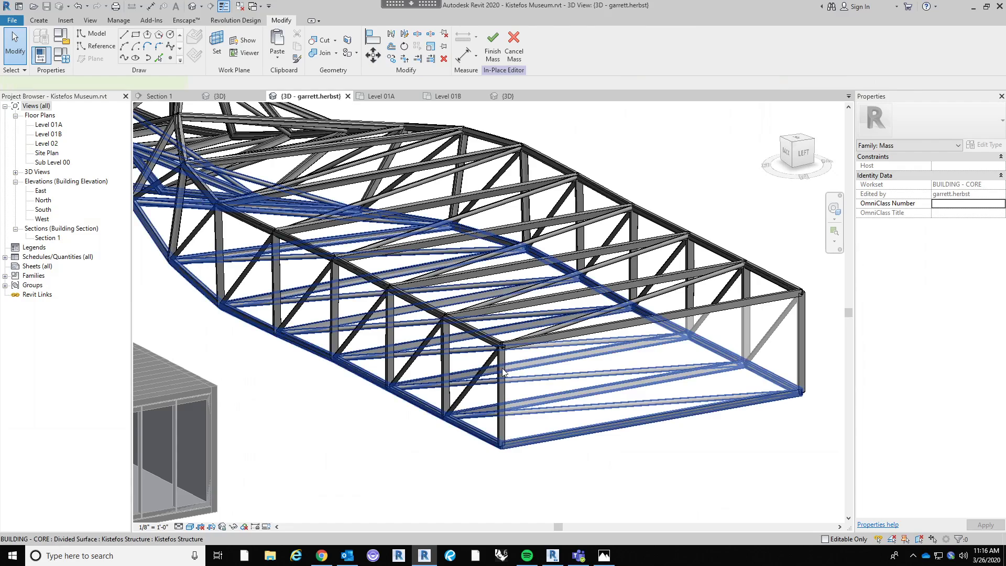
Open the Kistefos Structure family for editing from the end panel of the near side truss.
left_click(500, 369)
left_click(508, 361)
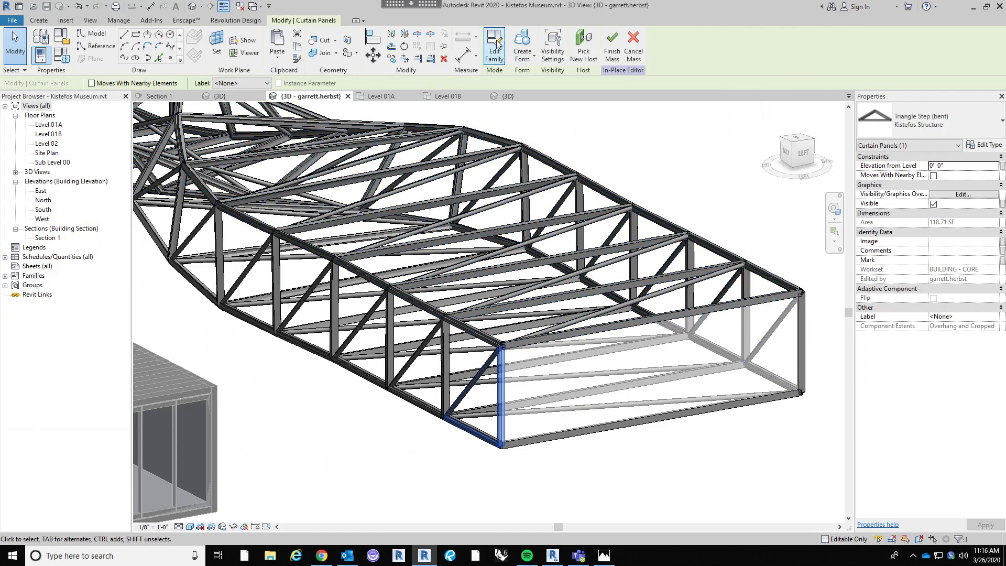
left_click(494, 48)
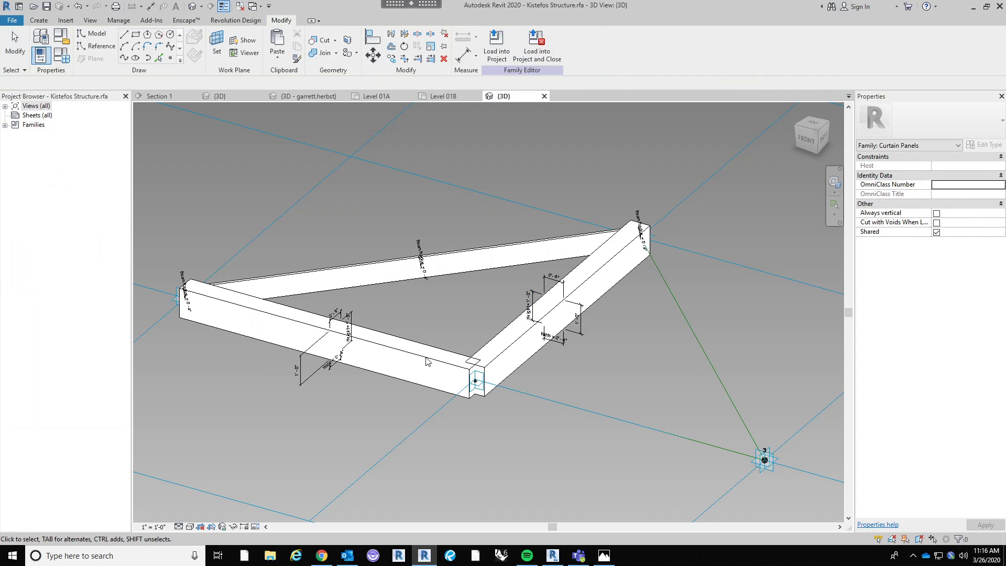
Associate the material of all three beams in the truss panel family with a new type parameter named Material.
left_click(427, 359)
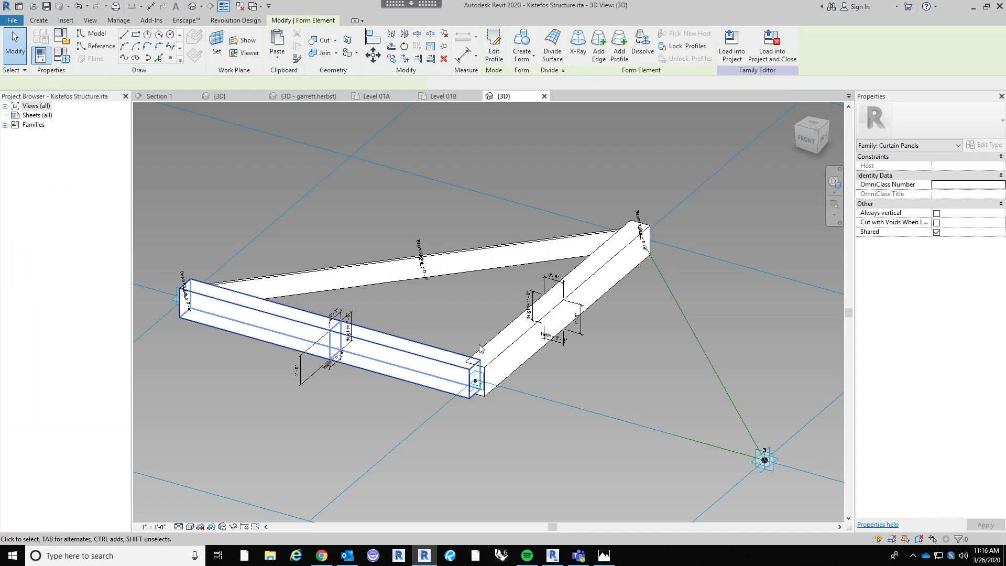
left_click(477, 262, "ctrl")
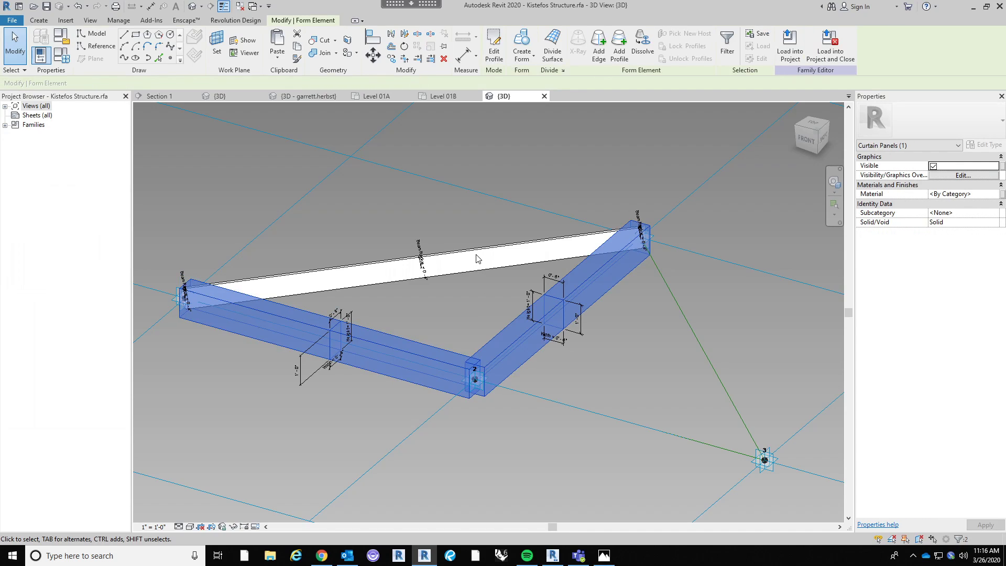
left_click(477, 254, "ctrl")
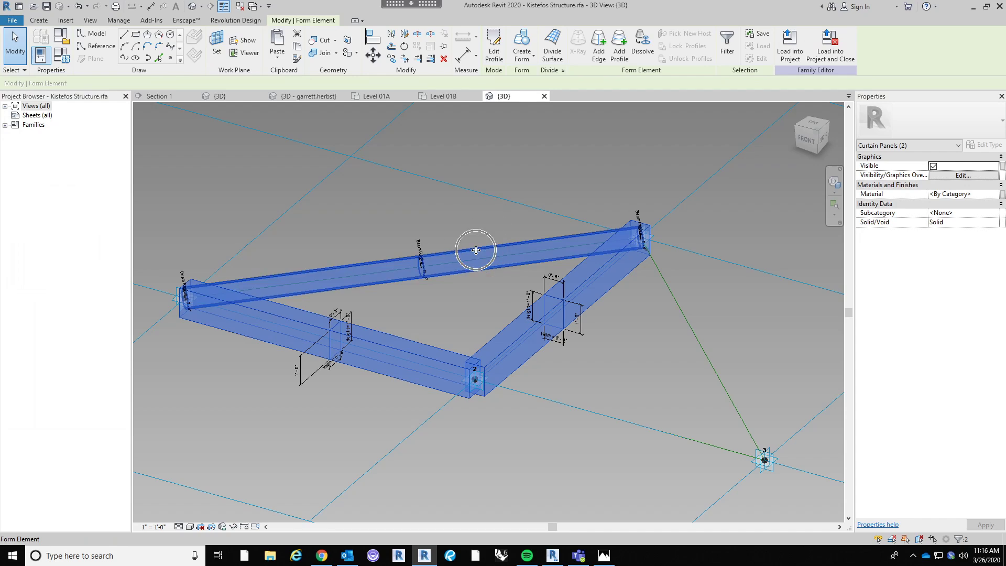
left_click(1001, 194)
left_click(620, 314)
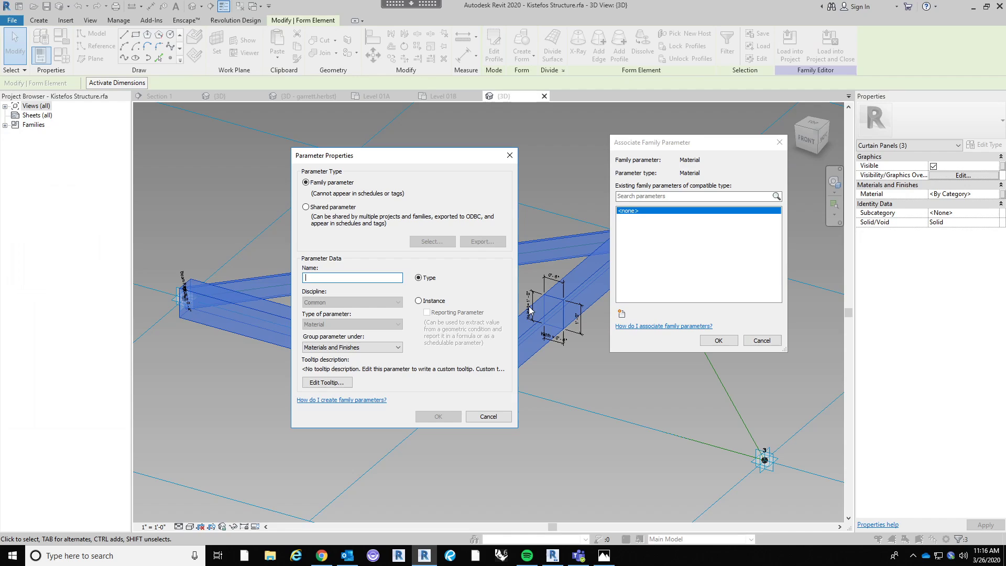
type("Material")
key("Return")
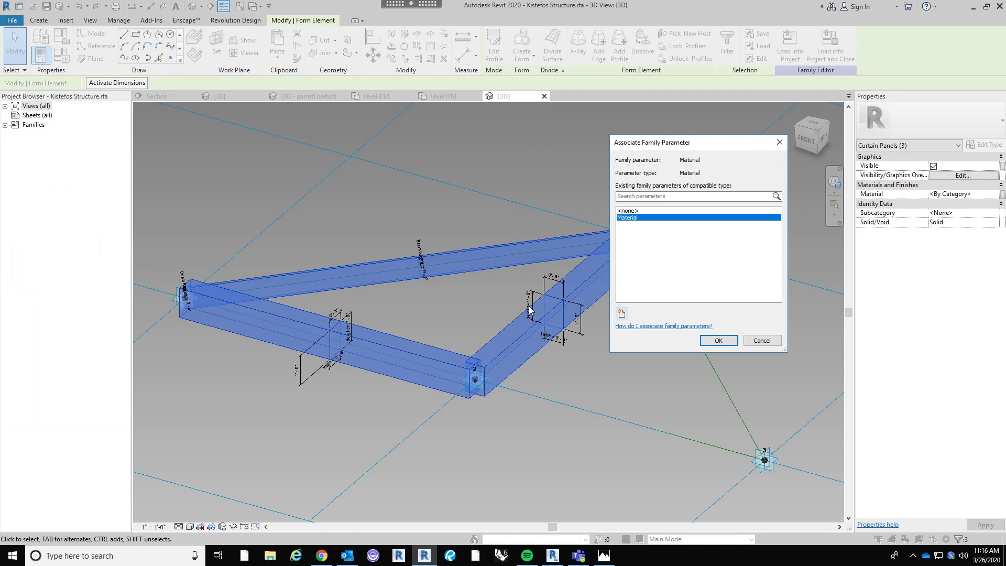
left_click(718, 341)
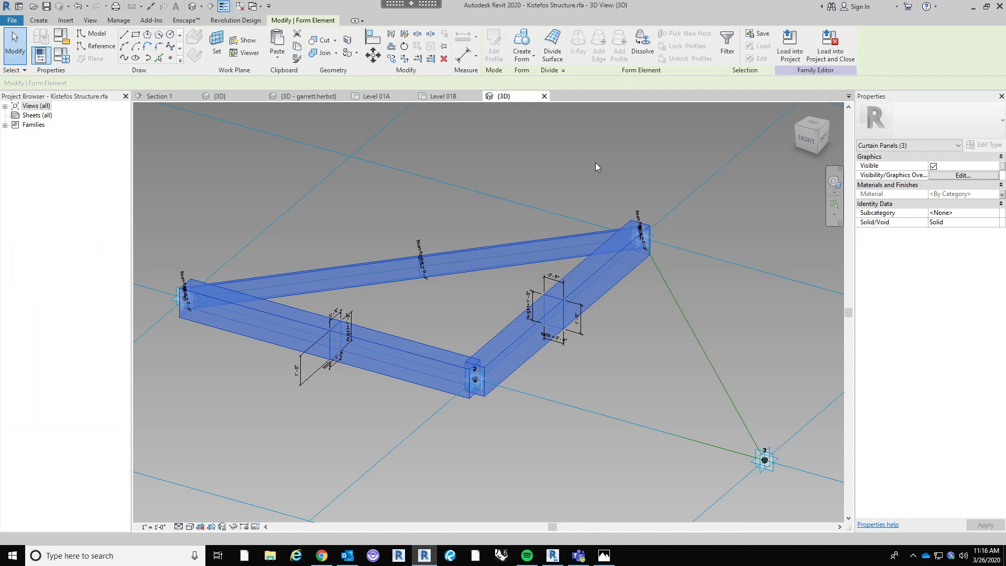
Load the edited Kistefos Structure family into Kistefos Museum.rvt, overwriting the existing version.
left_click(595, 163)
left_click(496, 46)
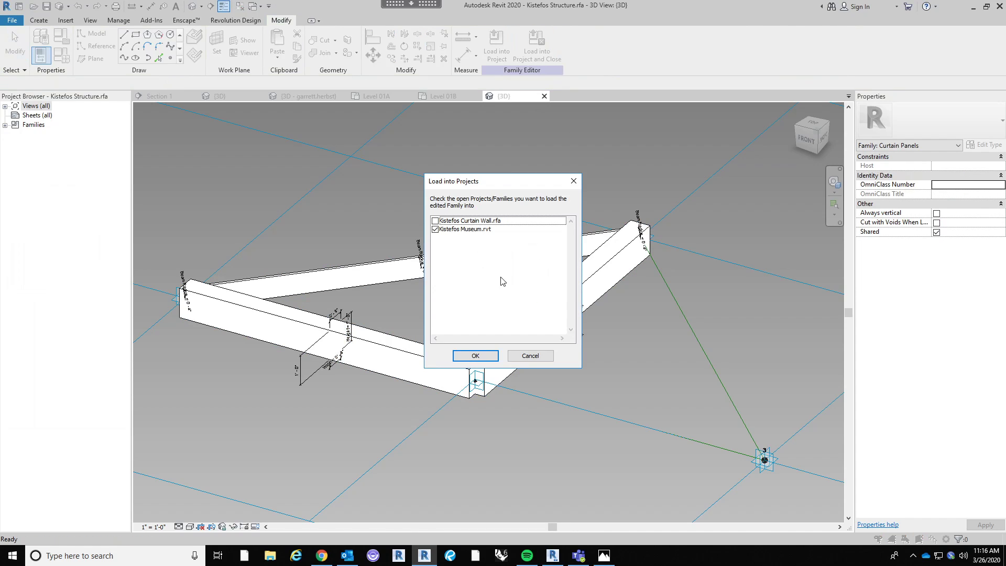
left_click(474, 356)
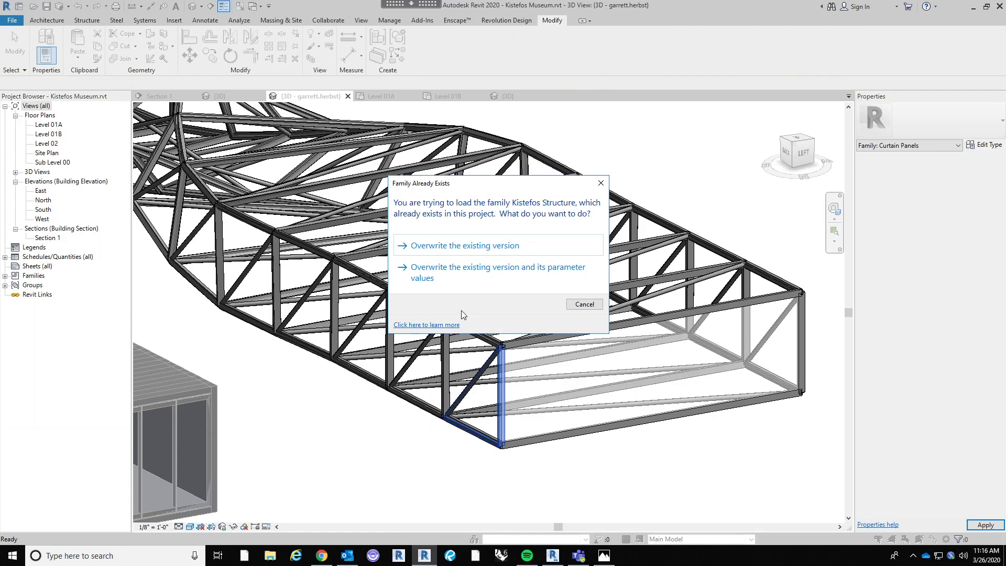
left_click(487, 246)
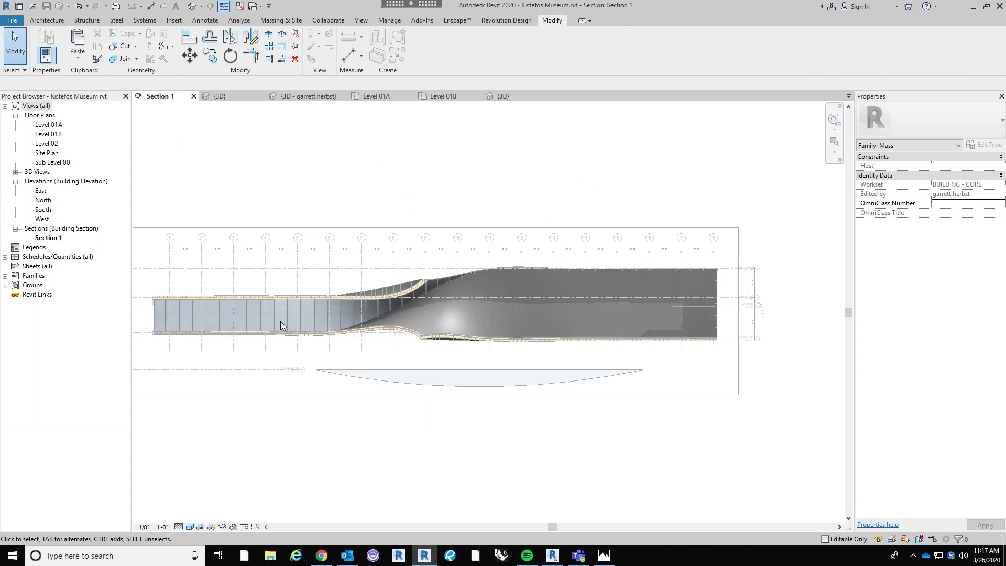
Reopen the museum project's 3D view to show the whole building and finish the in-place edit of the truss mass.
left_click(291, 97)
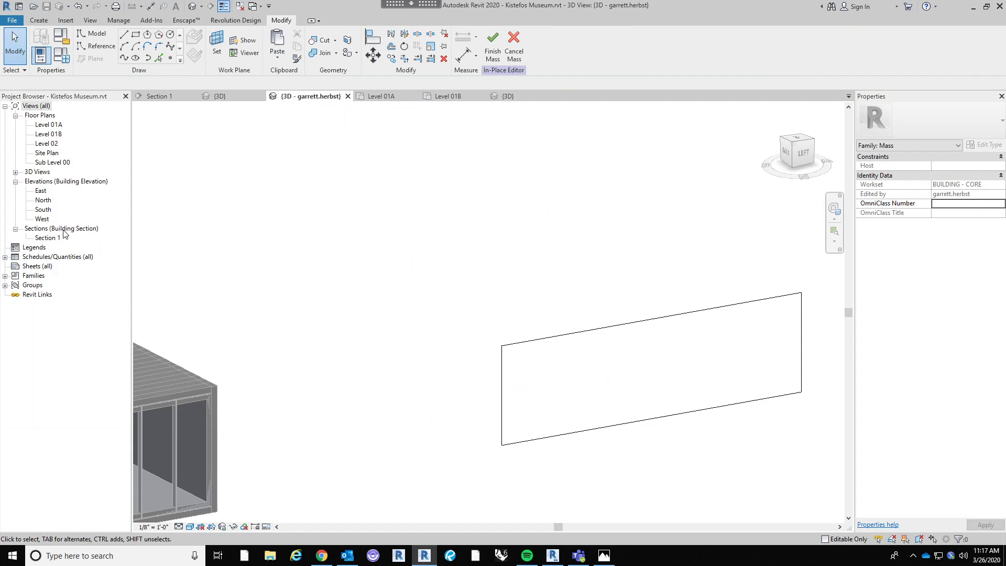
left_click(348, 96)
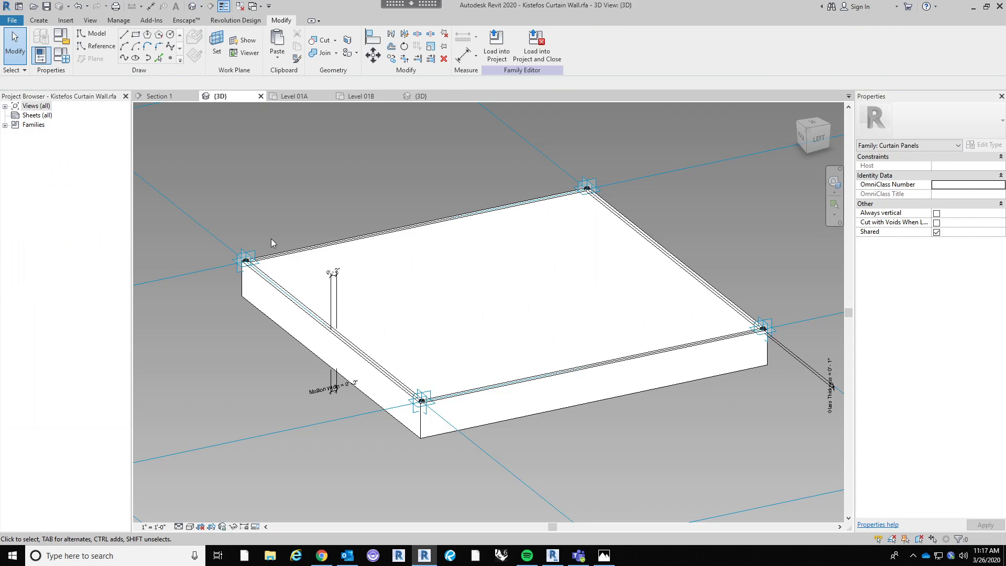
left_click(179, 96)
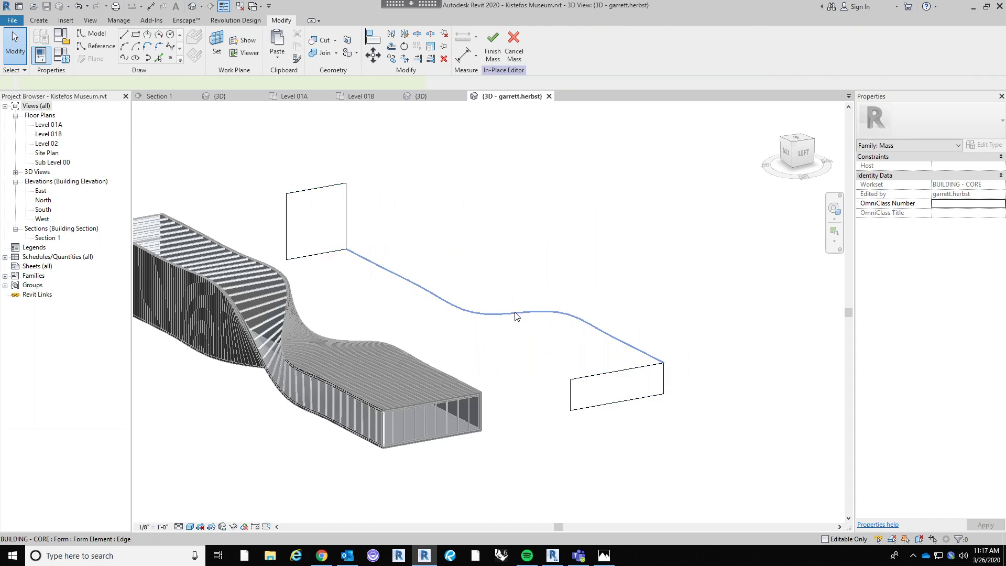
left_click(516, 316)
key("Delete")
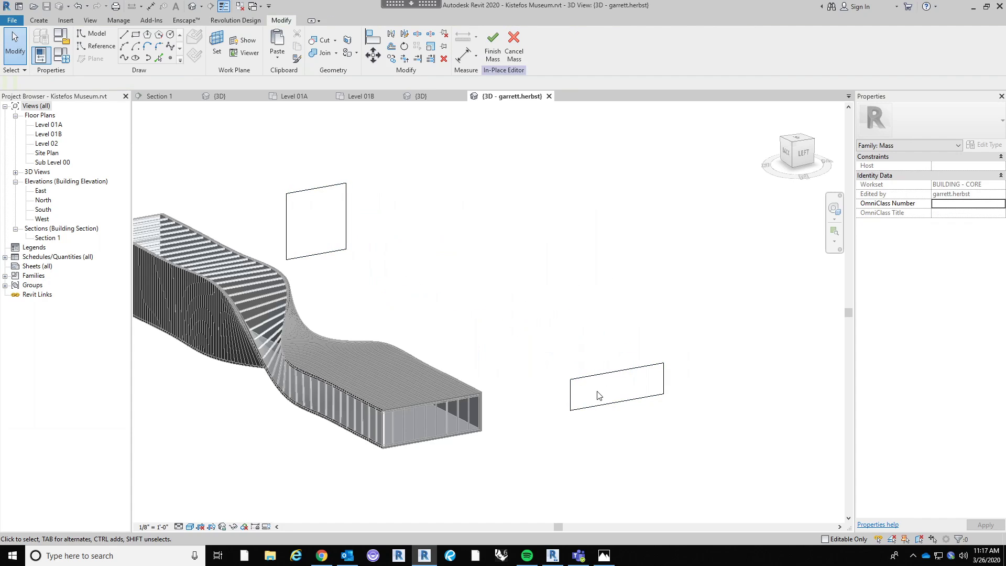
left_click(492, 48)
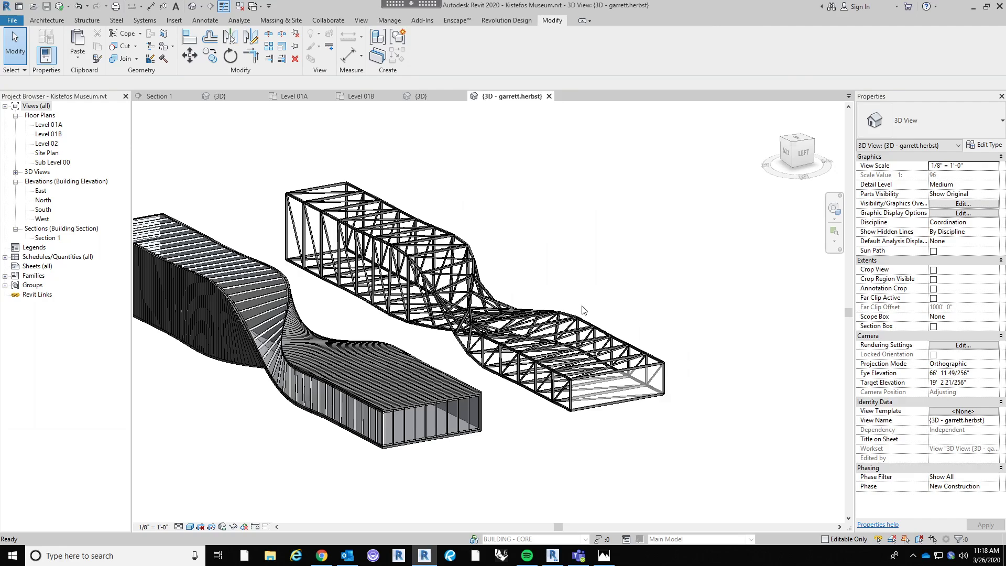
Move the truss mass 100 feet horizontally in top view so that it sits inside the clad museum mass.
left_click(593, 321)
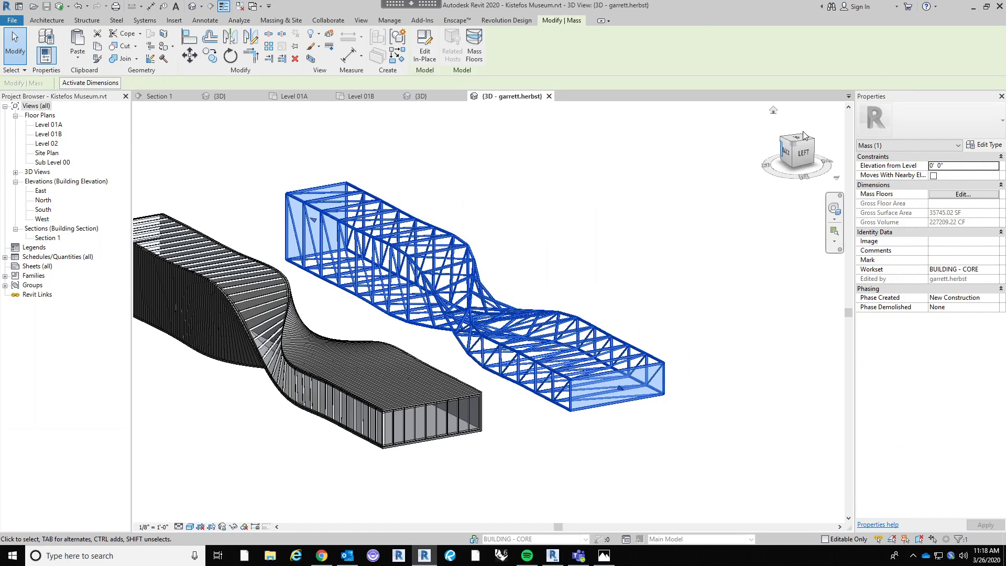
left_click_drag(804, 135, 720, 183)
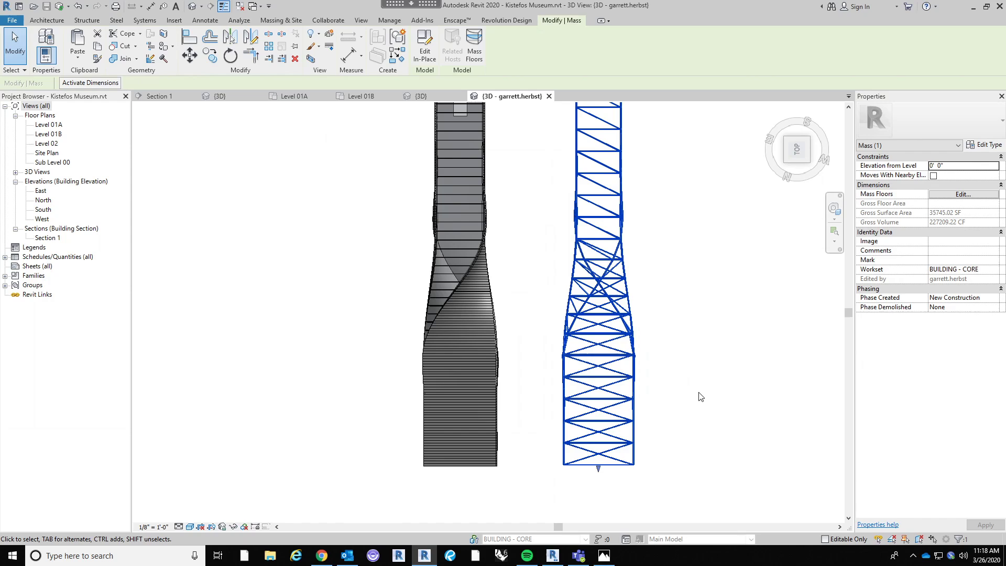
key("m")
key("v")
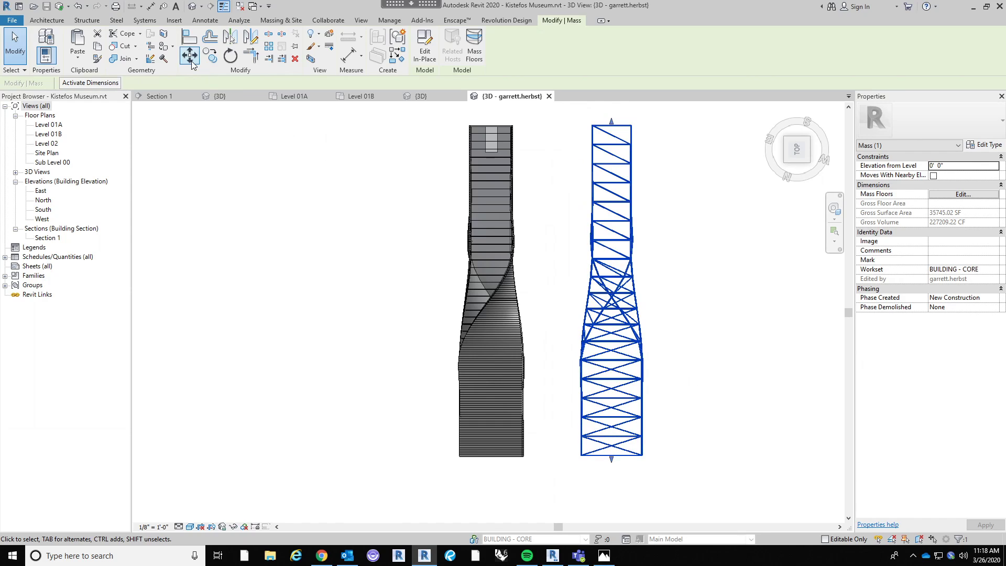
left_click(624, 476)
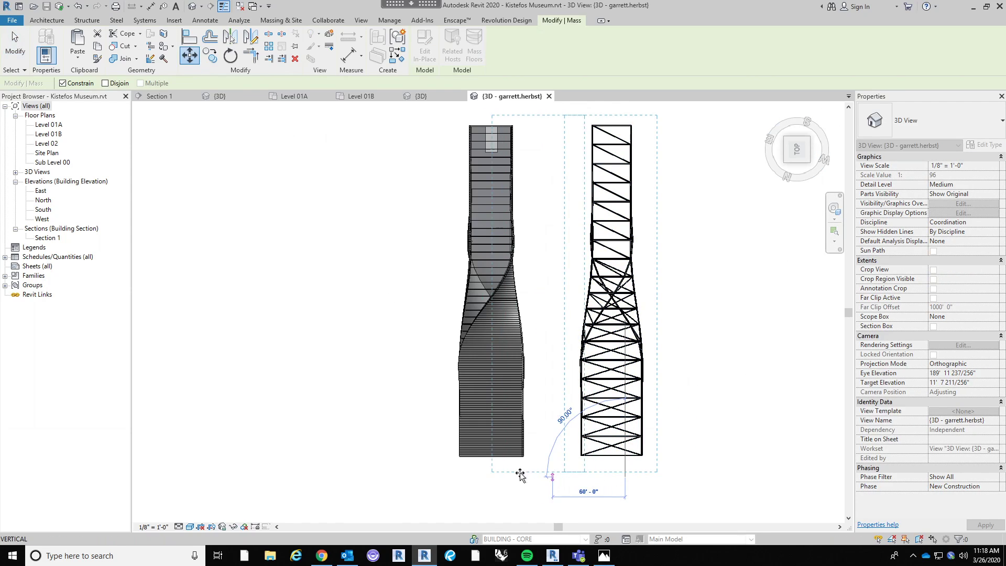
type("100")
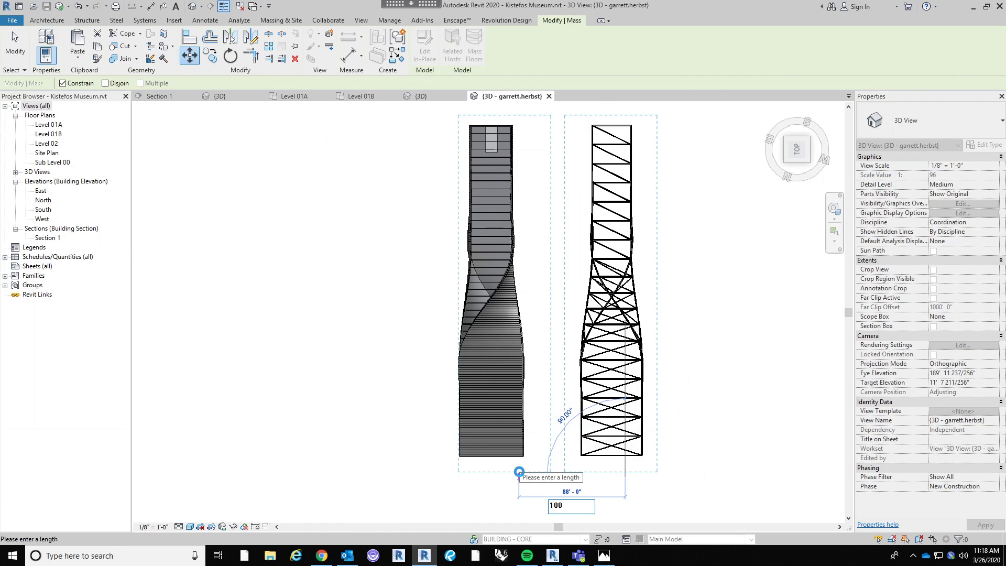
key("Return")
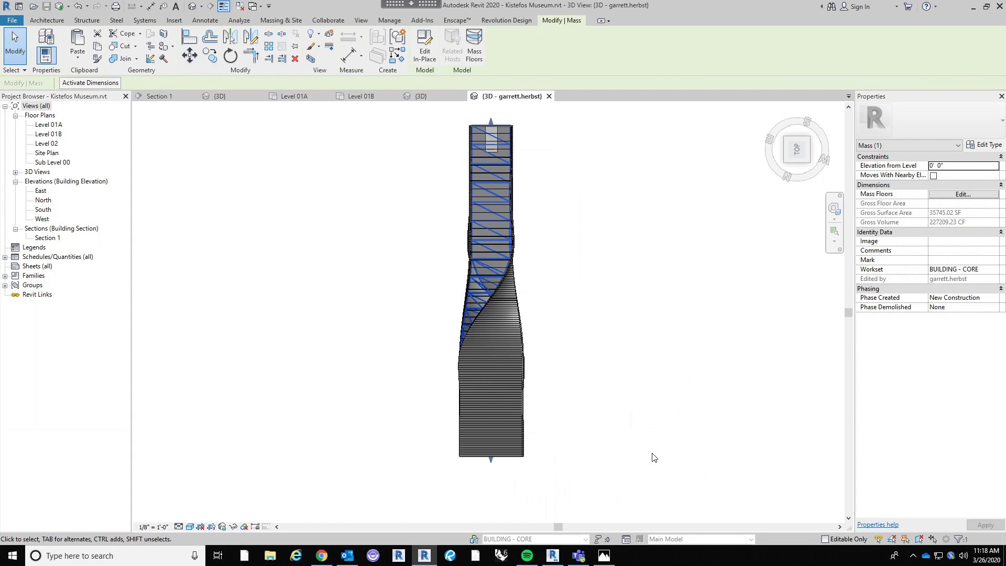
left_click(654, 458)
Examine how the truss members sit behind the curtain wall mullions along the glazed side and end of the museum.
middle_click_drag(604, 456, 751, 308, "shift")
scroll(595, 377, "up", 5)
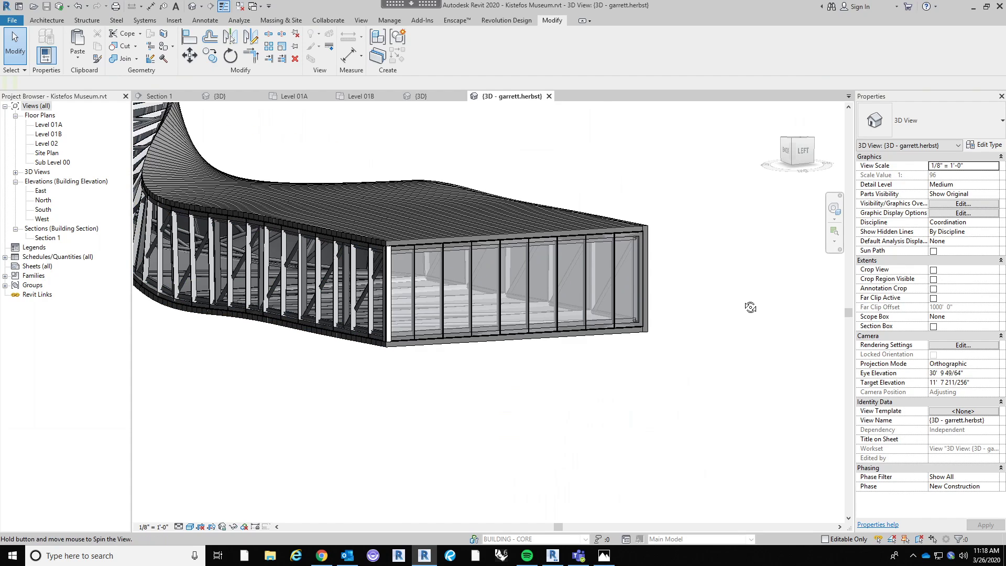
scroll(348, 316, "up", 4)
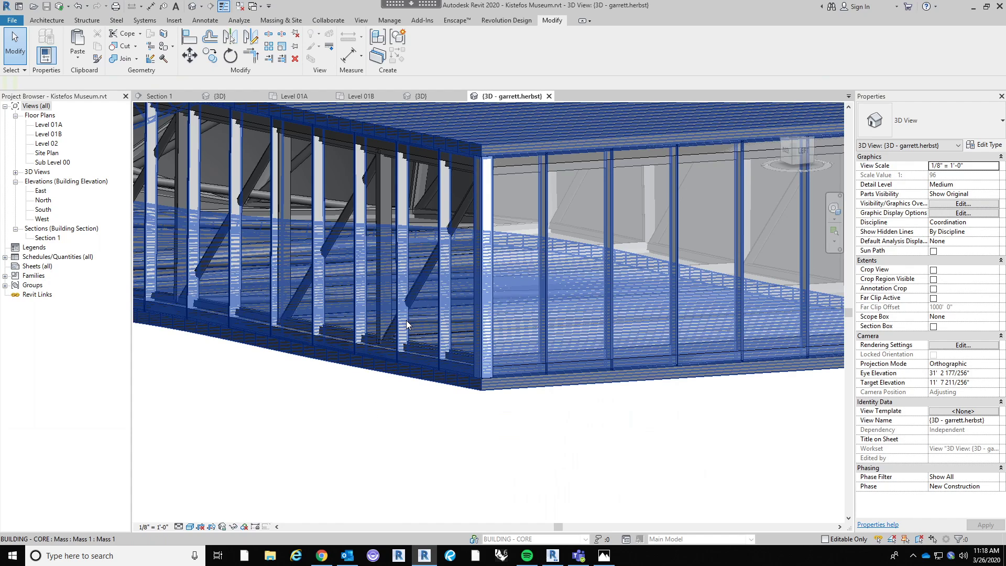
middle_click_drag(371, 419, 471, 469, "shift")
scroll(347, 311, "up", 2)
scroll(344, 316, "down", 2)
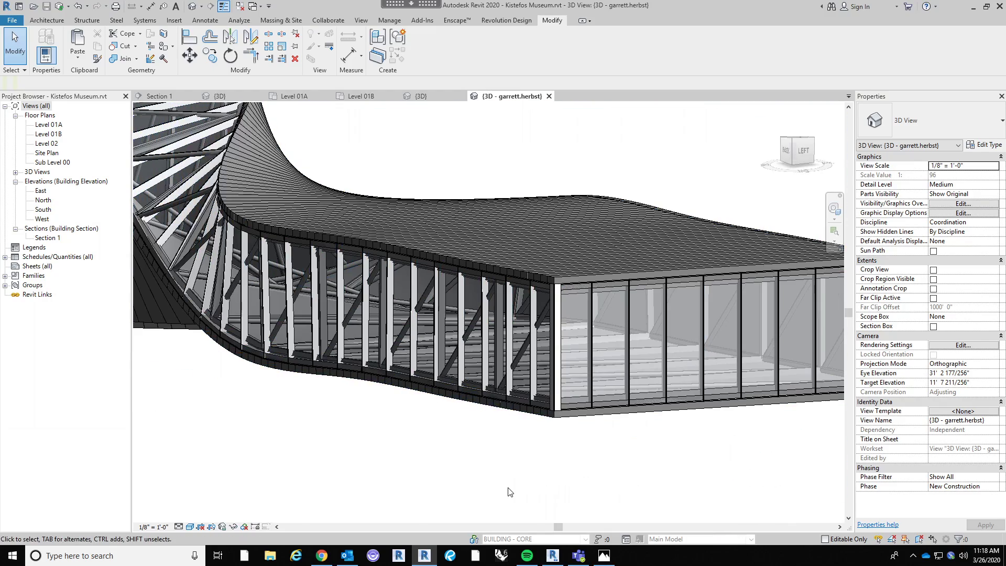
Set the Kistefos Curtain Wall type's Mullion Height to 10 inches from a side panel near the glazed end.
scroll(516, 369, "up", 5)
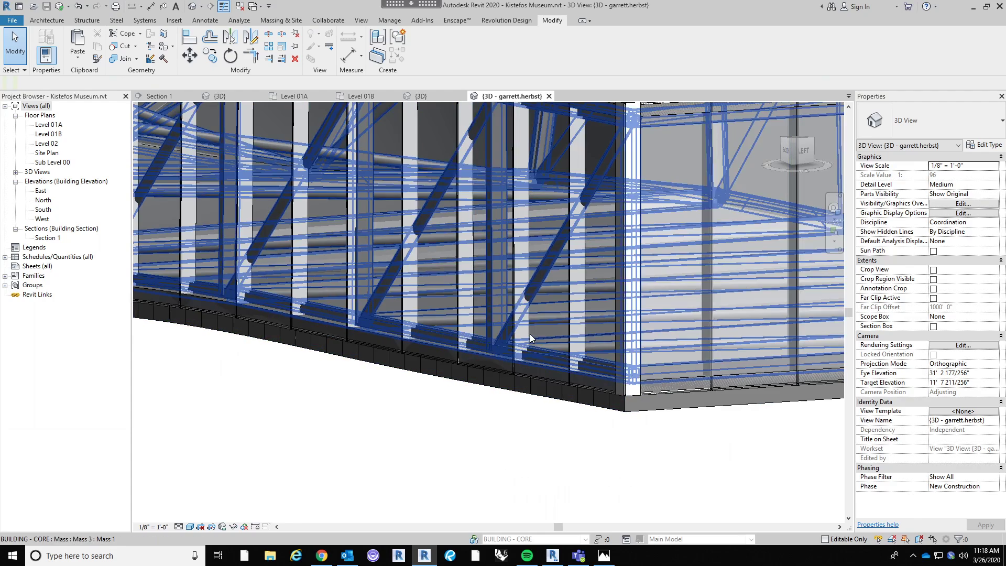
left_click(531, 337)
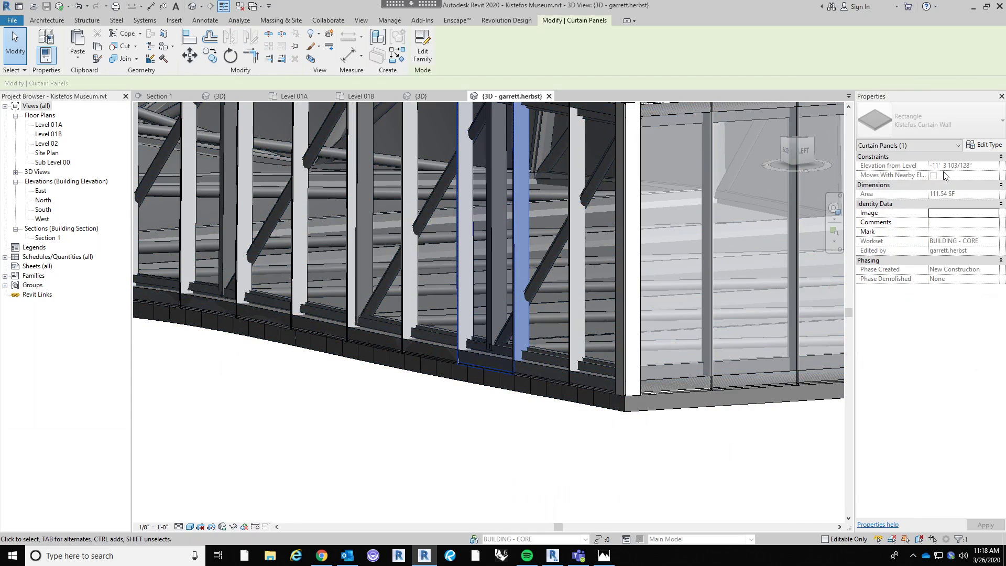
left_click(982, 147)
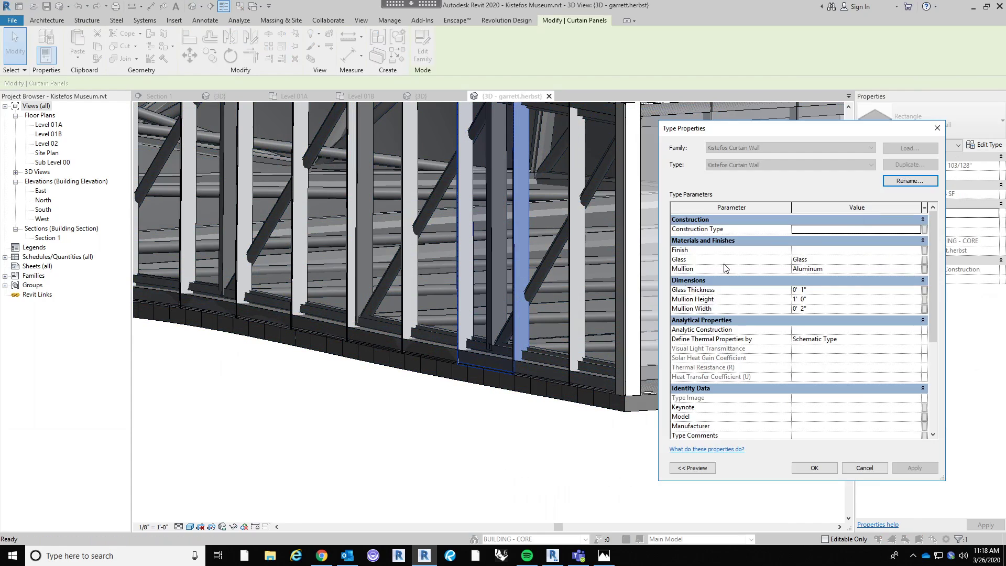
left_click(850, 299)
type("10")
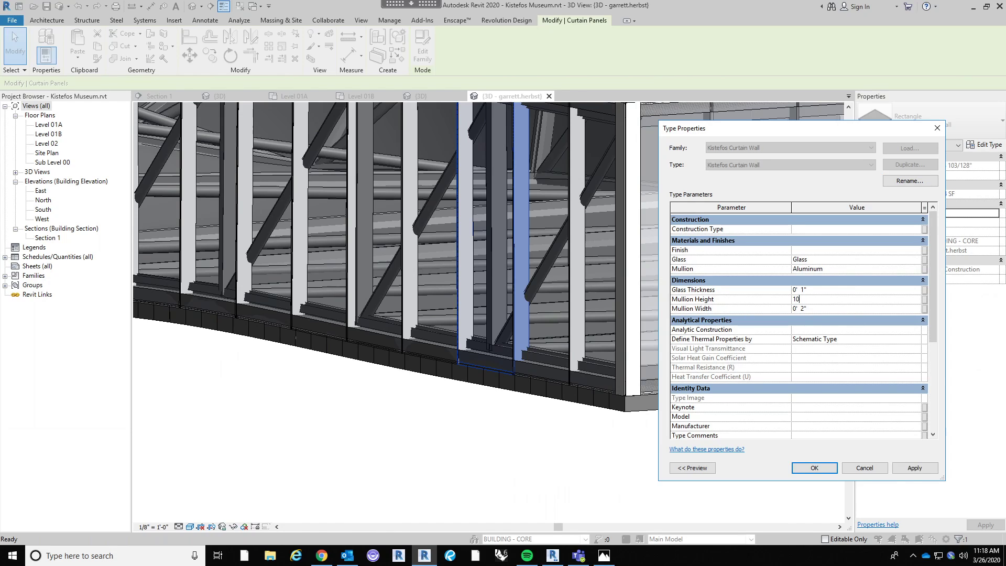
left_click(818, 467)
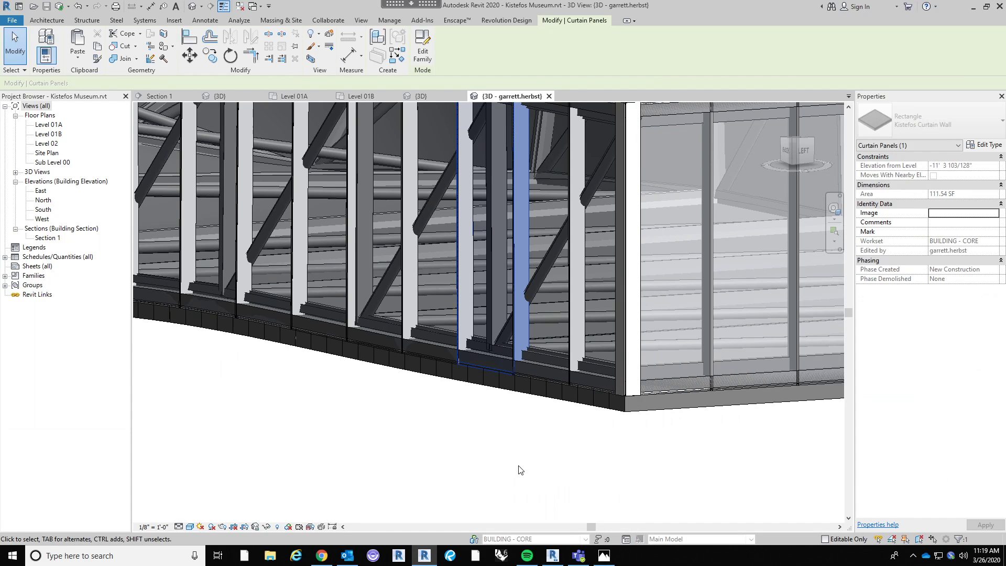
left_click(520, 469)
middle_click_drag(516, 469, 498, 495)
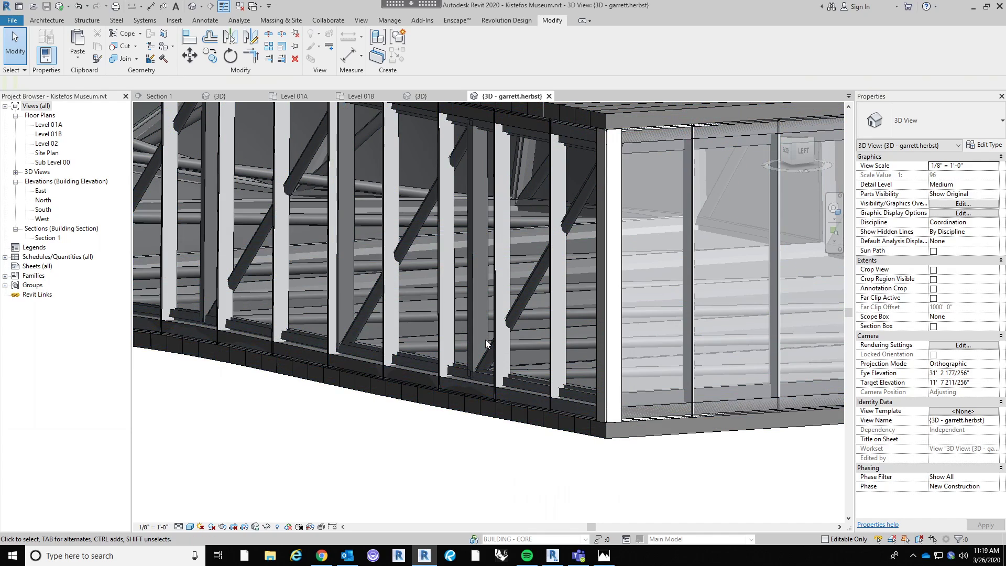
Select the truss mass inside the museum shell and open it for in-place editing.
left_click(517, 301)
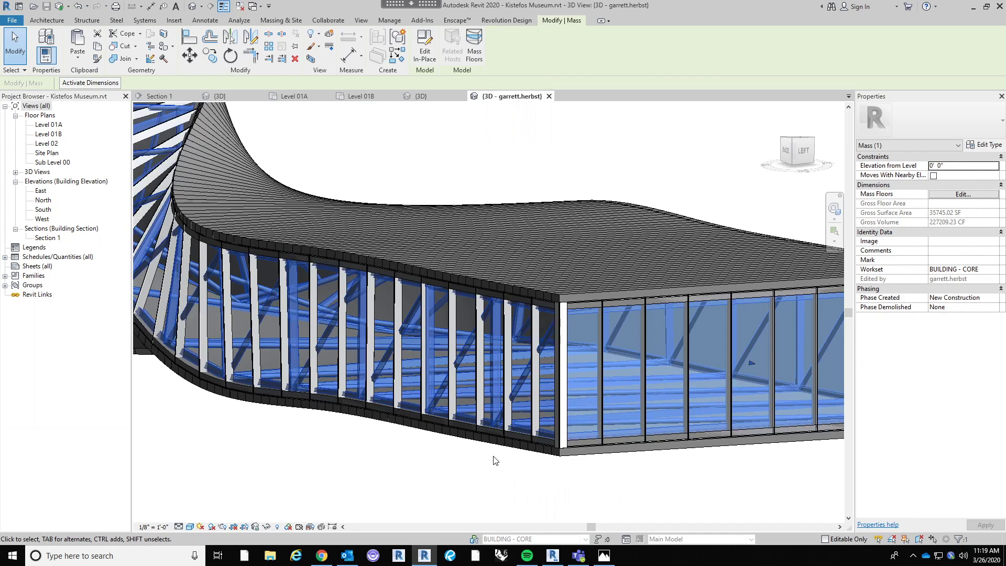
mouse_move(494, 461)
middle_mouse_down()
mouse_move(521, 463)
mouse_move(505, 465)
middle_mouse_up()
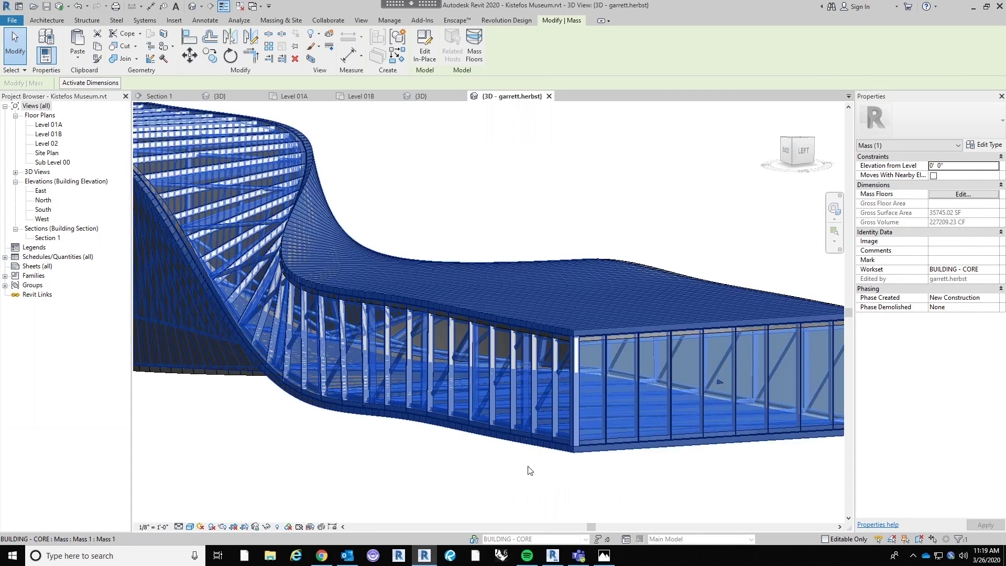
middle_click_drag(434, 440, 467, 433)
scroll(501, 436, "down", 3)
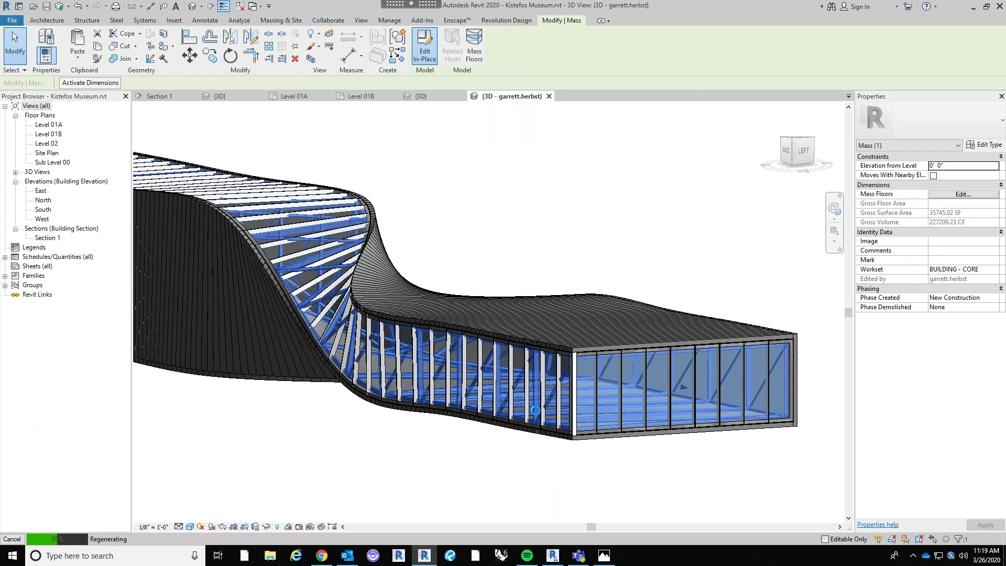
scroll(535, 410, "up", 5)
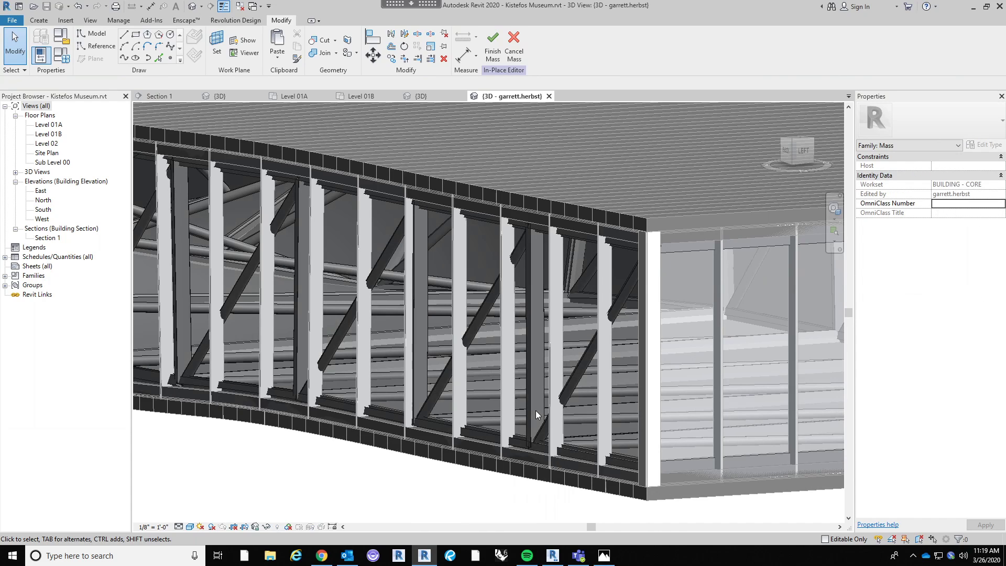
scroll(536, 411, "down", 3)
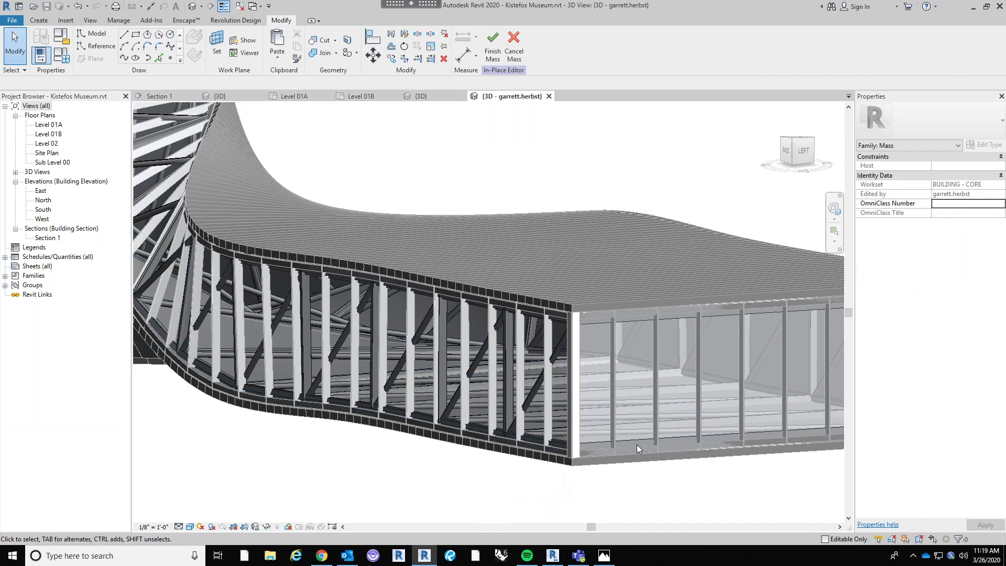
scroll(633, 448, "down", 4)
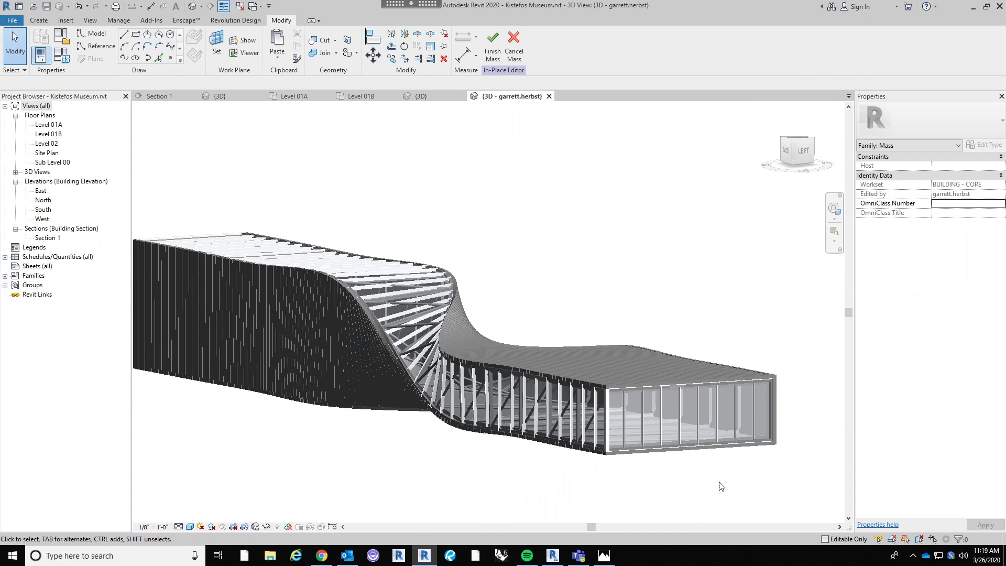
Filter the truss mass selection to its form without the divided surfaces, and temporarily isolate that form in the view.
left_click_drag(721, 482, 507, 316)
left_click(523, 42)
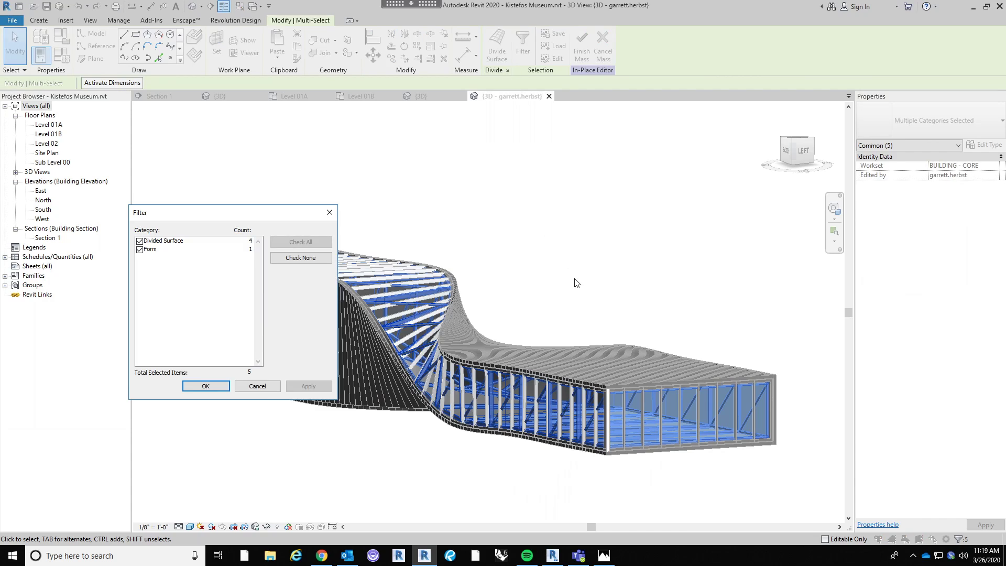
left_click(139, 241)
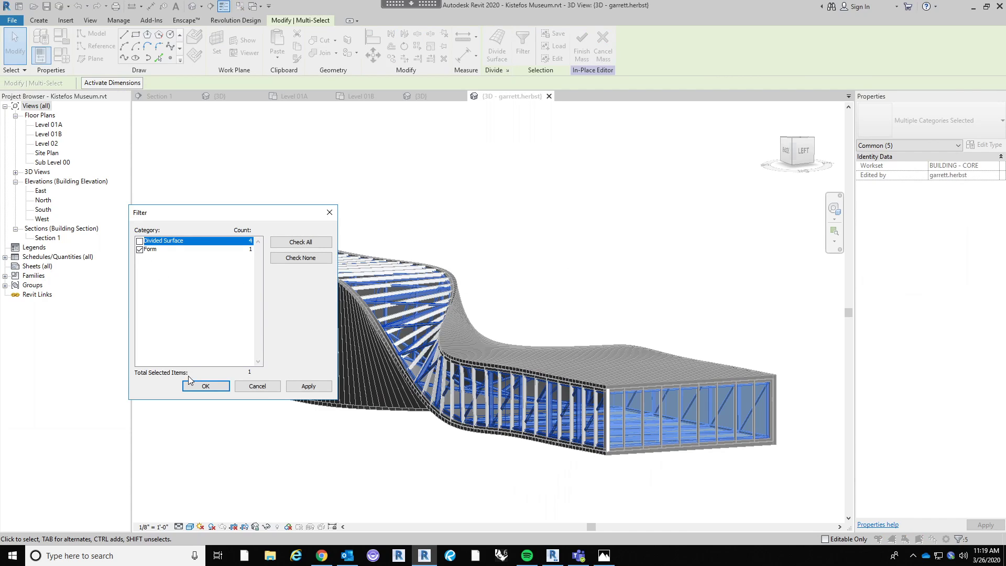
left_click(202, 386)
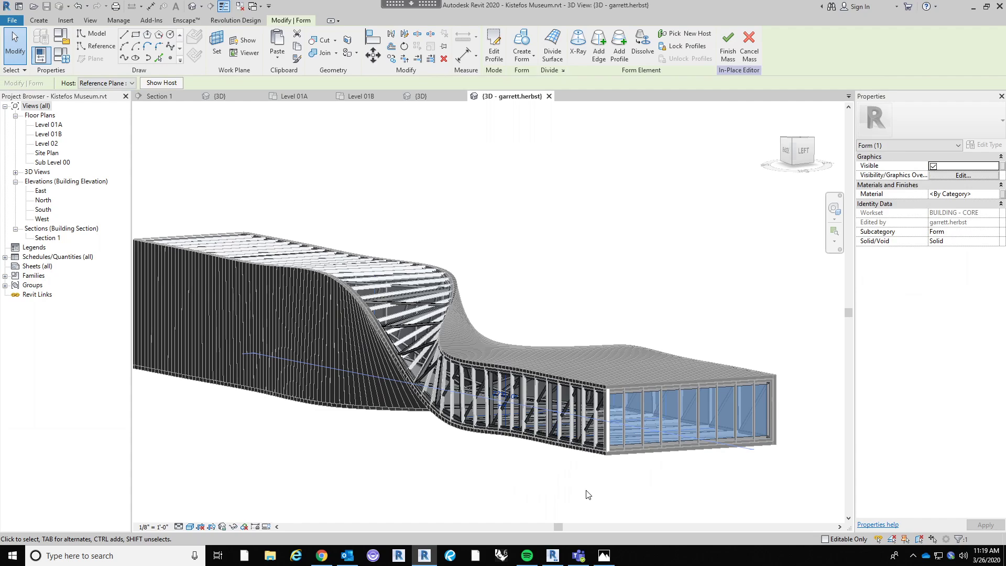
left_click(234, 527)
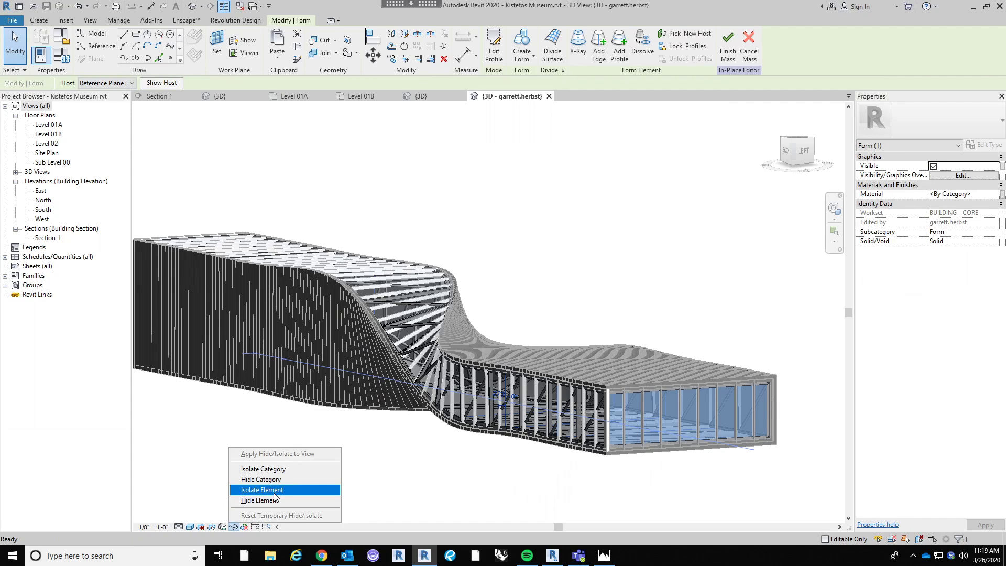
left_click(273, 493)
key("Escape")
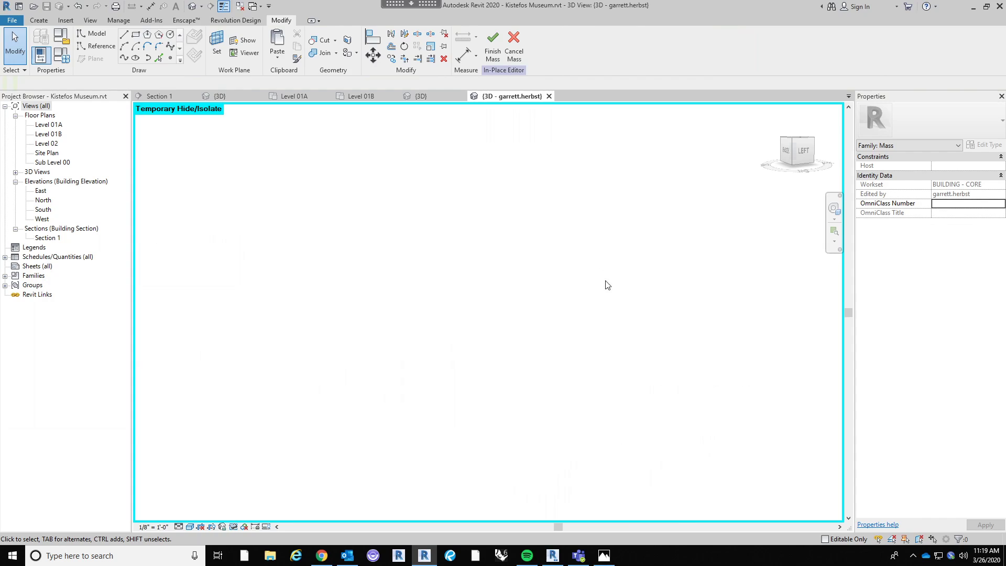
Edit the form's rectangular profile at the low glazed end, offset its outline by 8 inches without copying, and finish the profile.
left_click(606, 317)
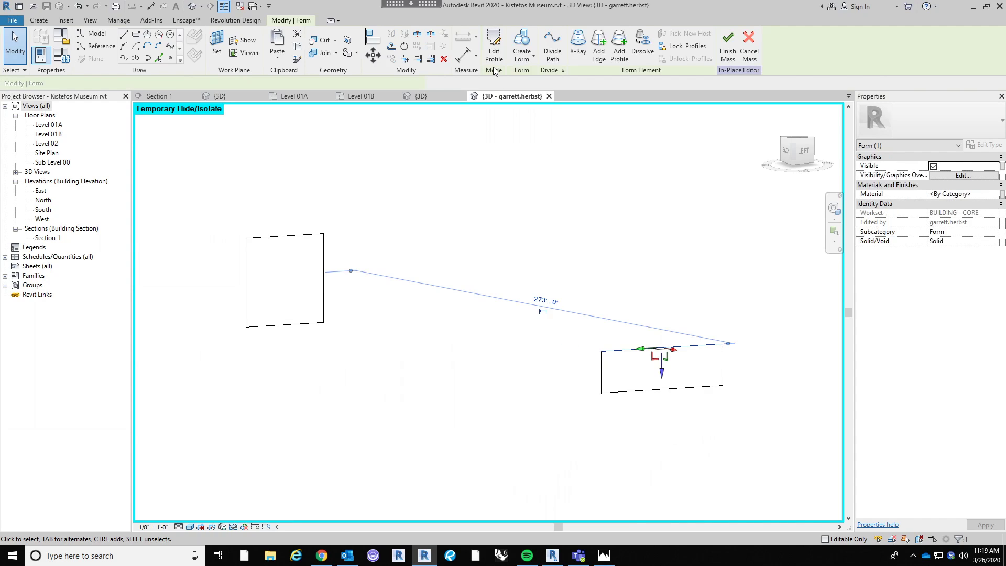
left_click(494, 49)
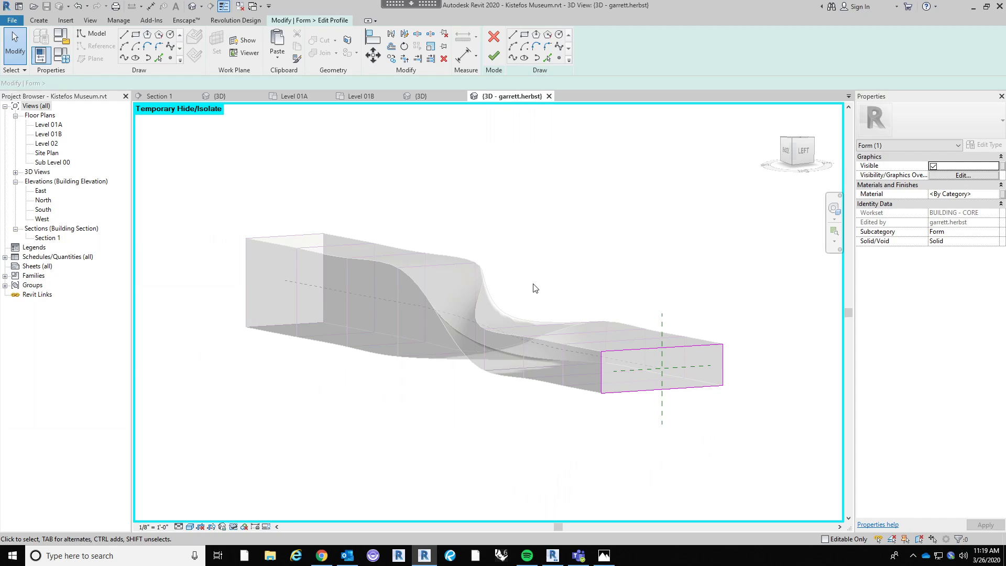
scroll(523, 308, "up", 1)
scroll(546, 326, "up", 2)
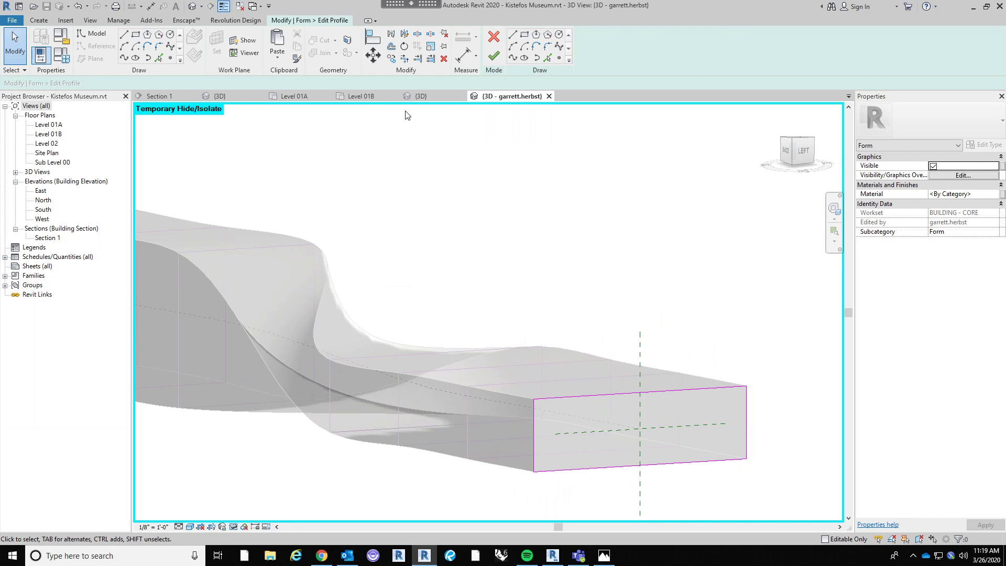
left_click(393, 47)
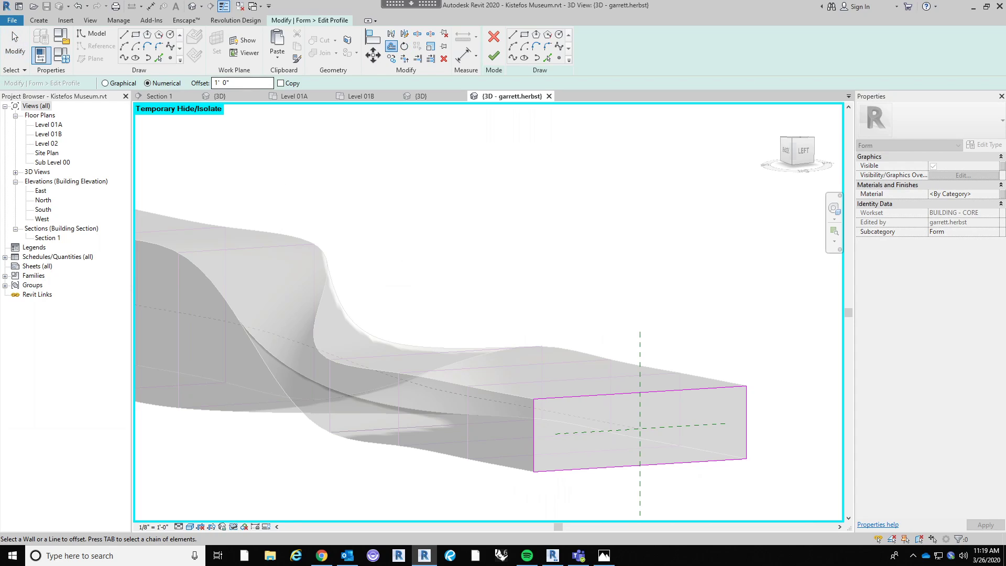
type("8")
key("Return")
left_click(538, 450)
left_click(494, 56)
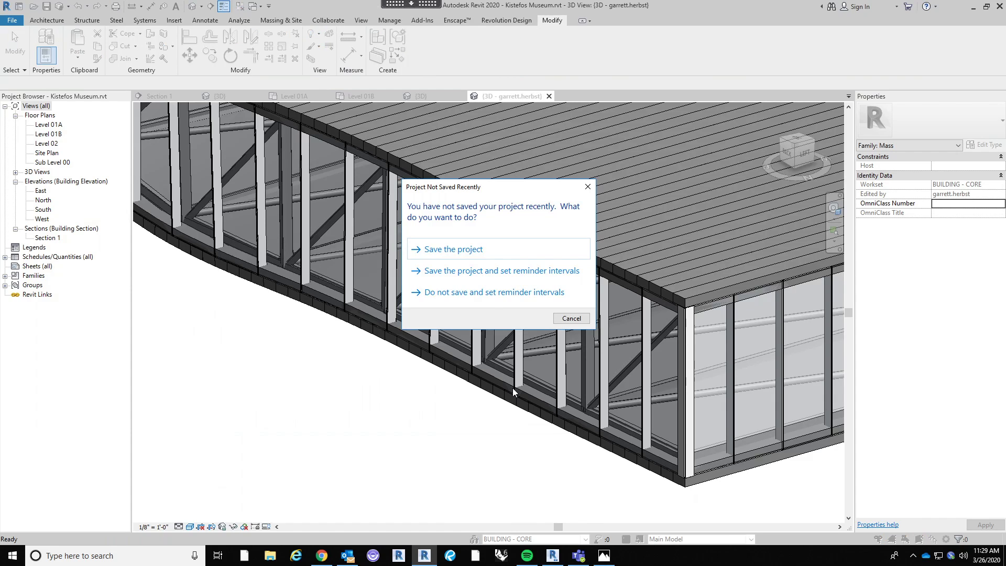
Dismiss the save reminder and examine how the truss members sit behind the mullions along the glazed side and through the twist.
left_click(583, 320)
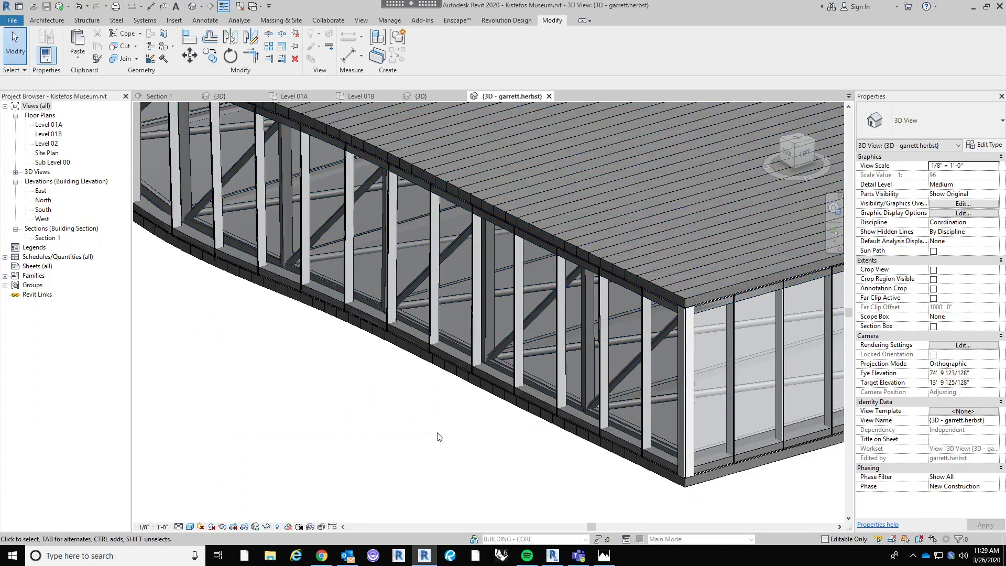
middle_click_drag(444, 437, 507, 445)
scroll(508, 445, "down", 2)
scroll(471, 442, "down", 3)
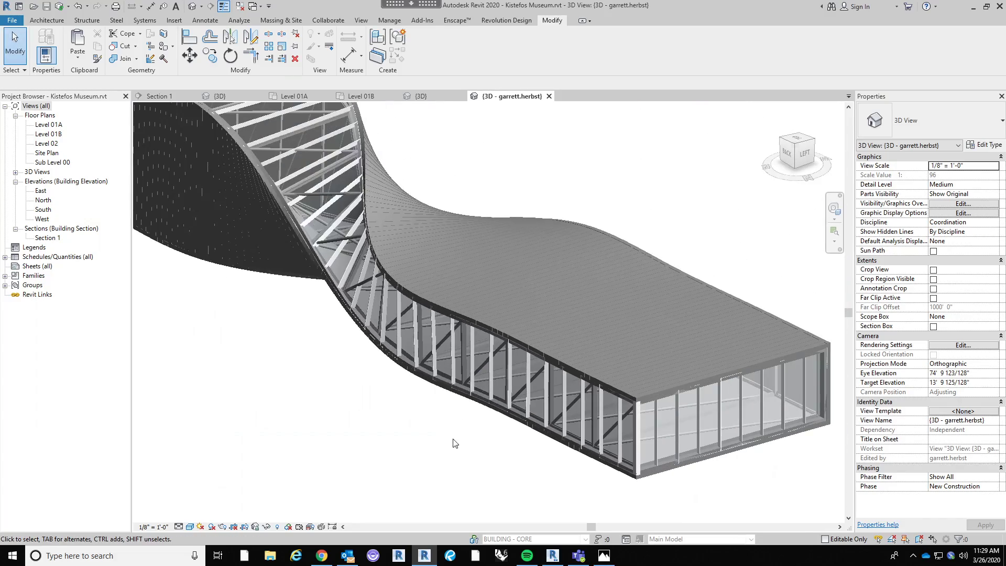
scroll(351, 400, "up", 5)
middle_click_drag(300, 444, 303, 472)
scroll(281, 453, "down", 2)
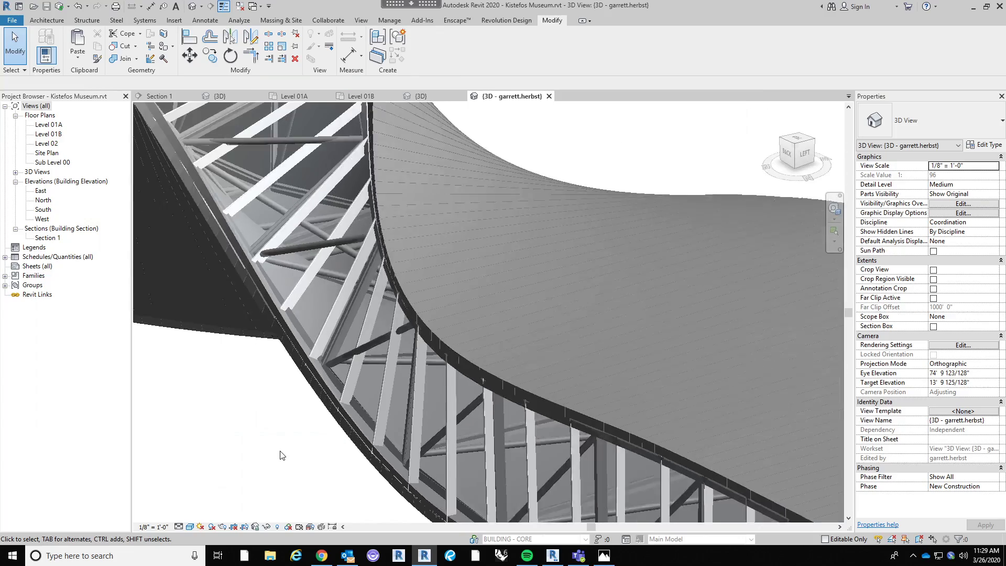
middle_click_drag(233, 408, 474, 438)
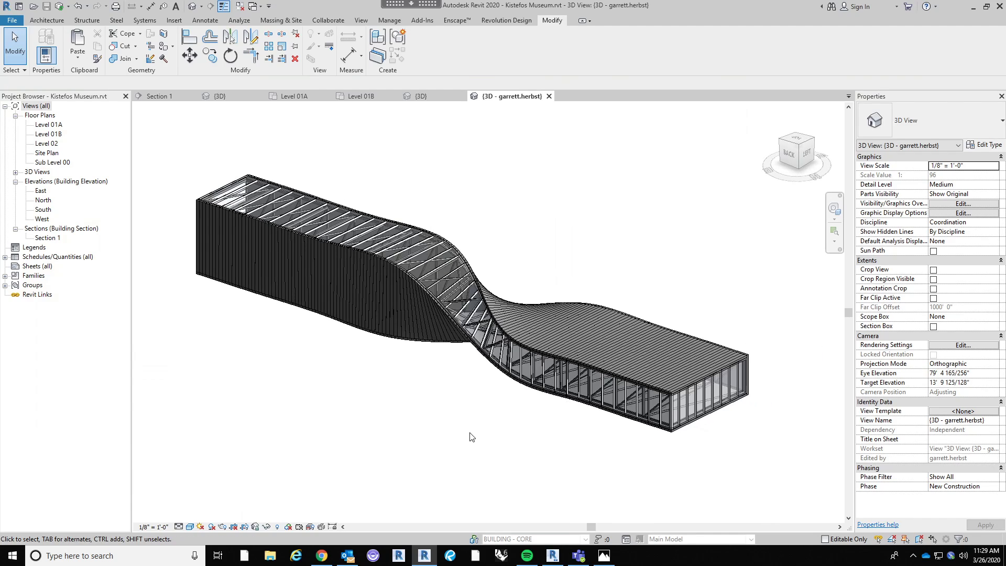
Assign the truss mass inside the museum shell to the BUILDING - STRUCTURE workset.
scroll(639, 414, "up", 4)
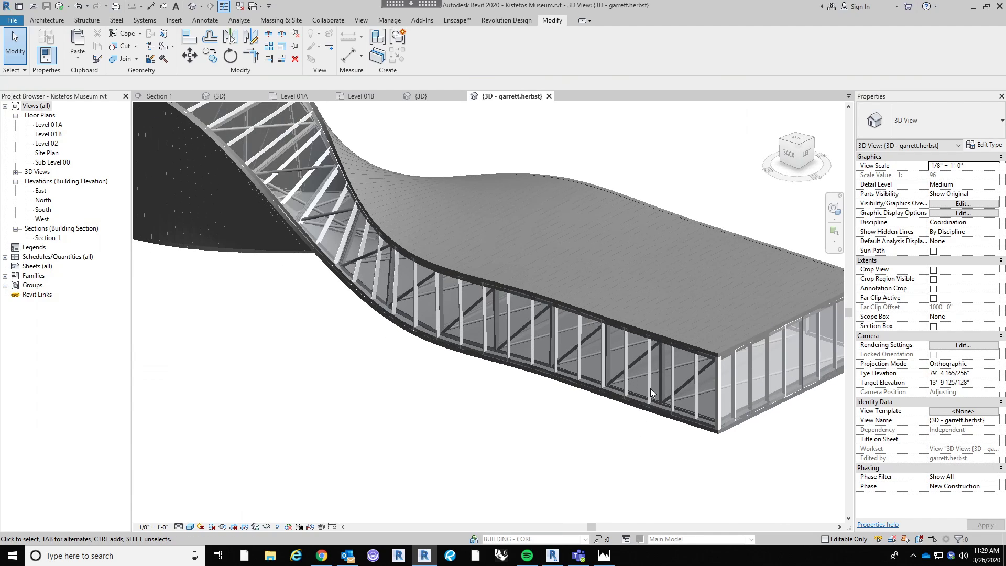
left_click(658, 376)
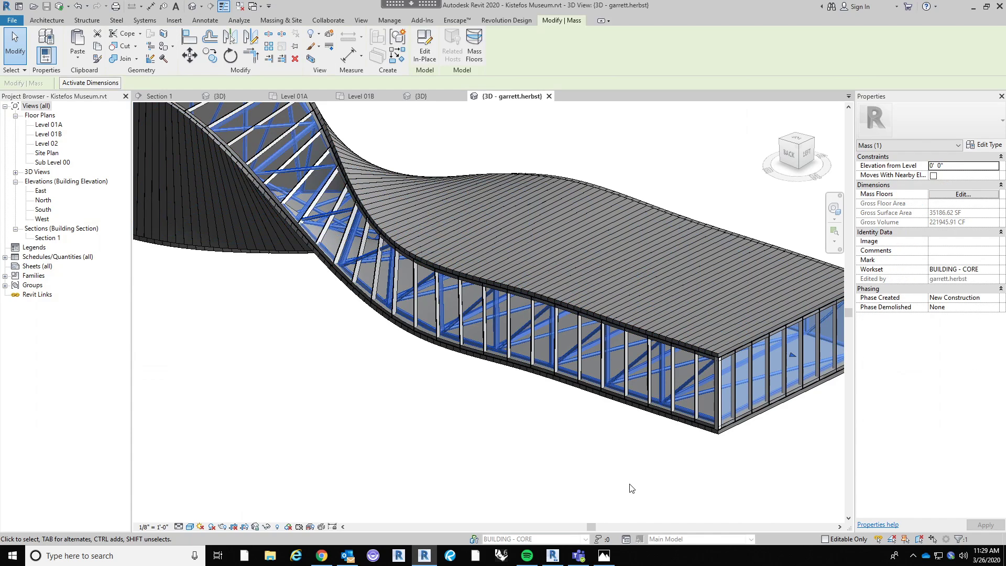
left_click(993, 276)
left_click(965, 294)
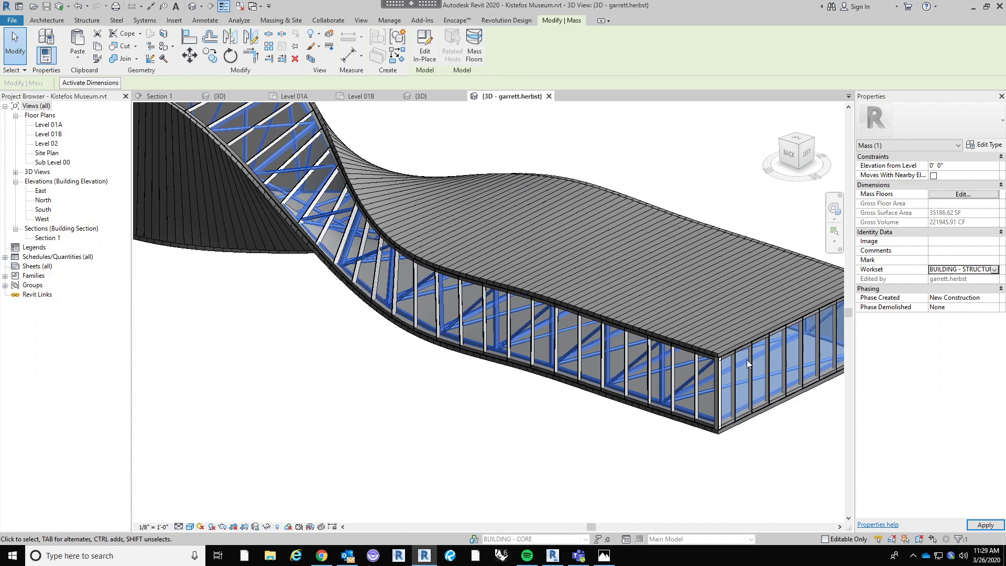
left_click(543, 433)
Set the SITE workset to Show in the visibility overrides of this 3D view.
scroll(539, 438, "down", 4)
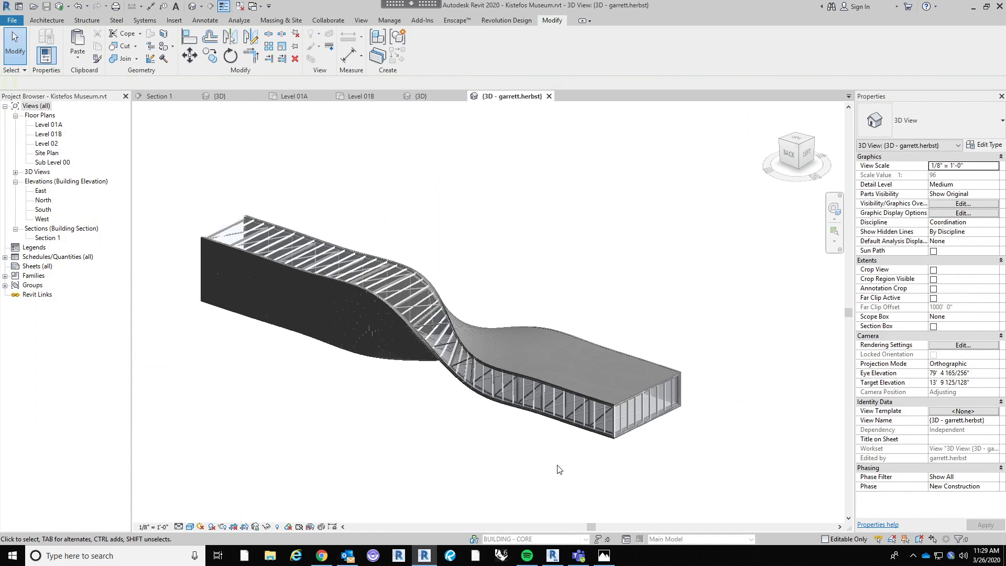
middle_click_drag(512, 466, 508, 438, "shift")
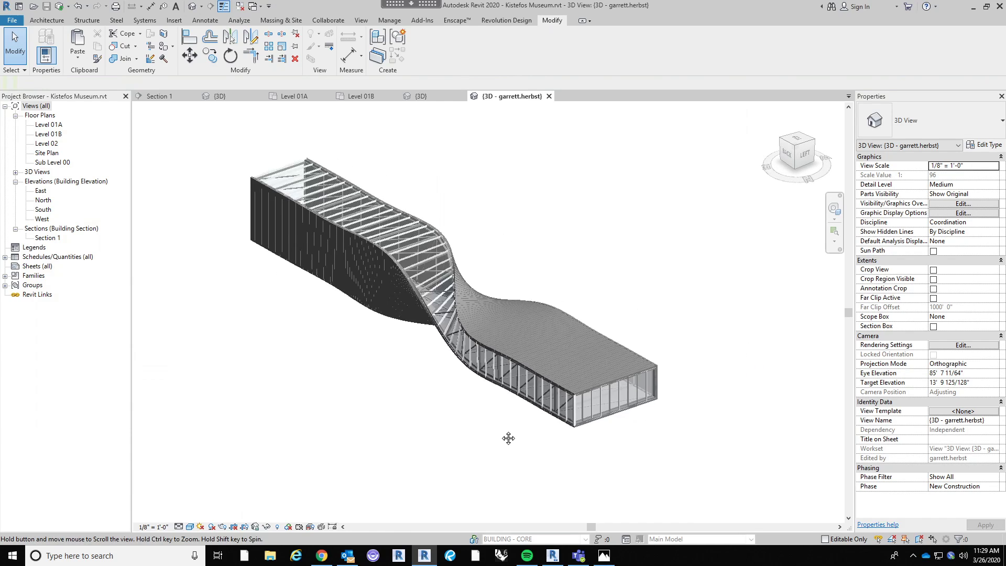
middle_click_drag(360, 404, 347, 413)
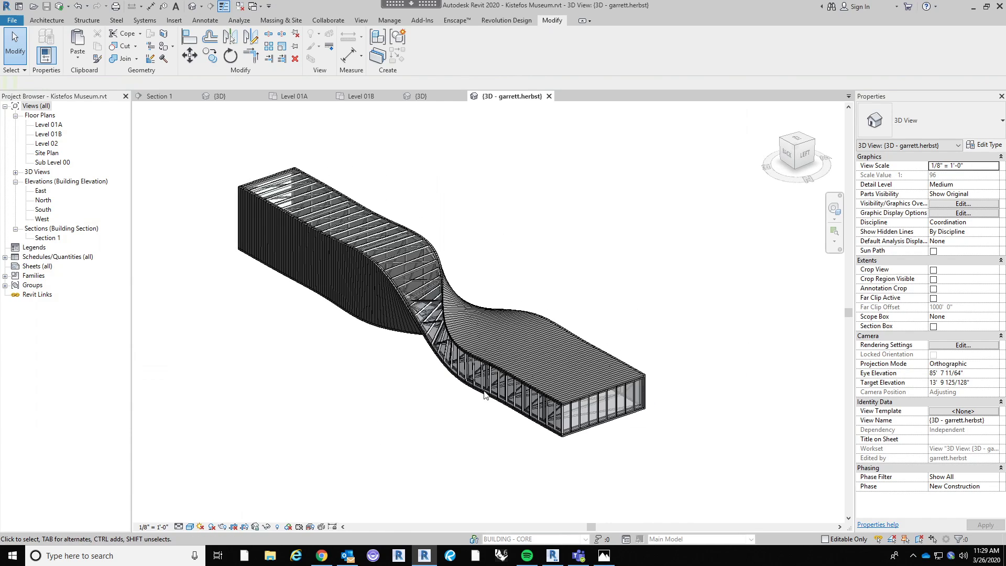
left_click(802, 153)
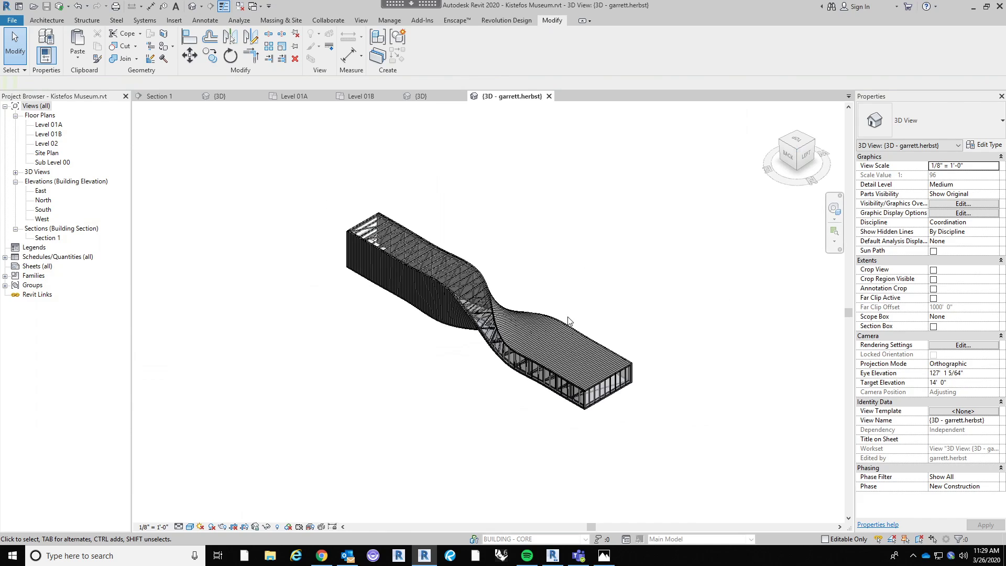
scroll(568, 320, "up", 2)
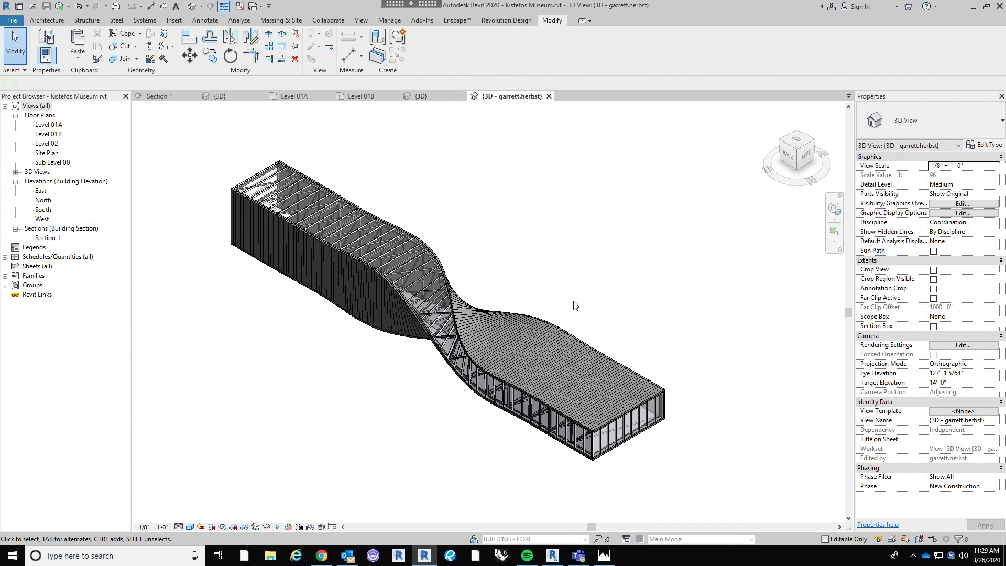
left_click(962, 204)
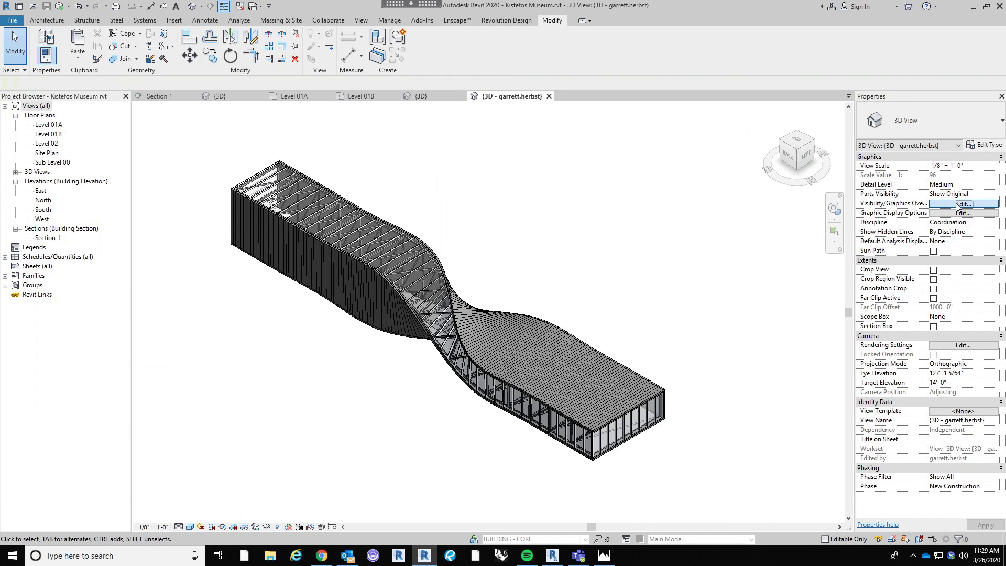
left_click(550, 161)
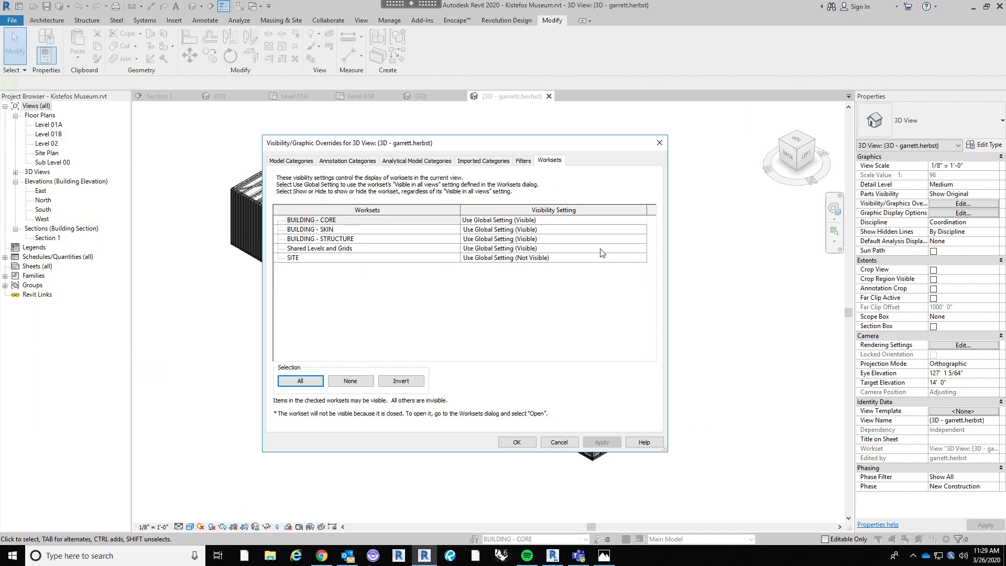
left_click(369, 249)
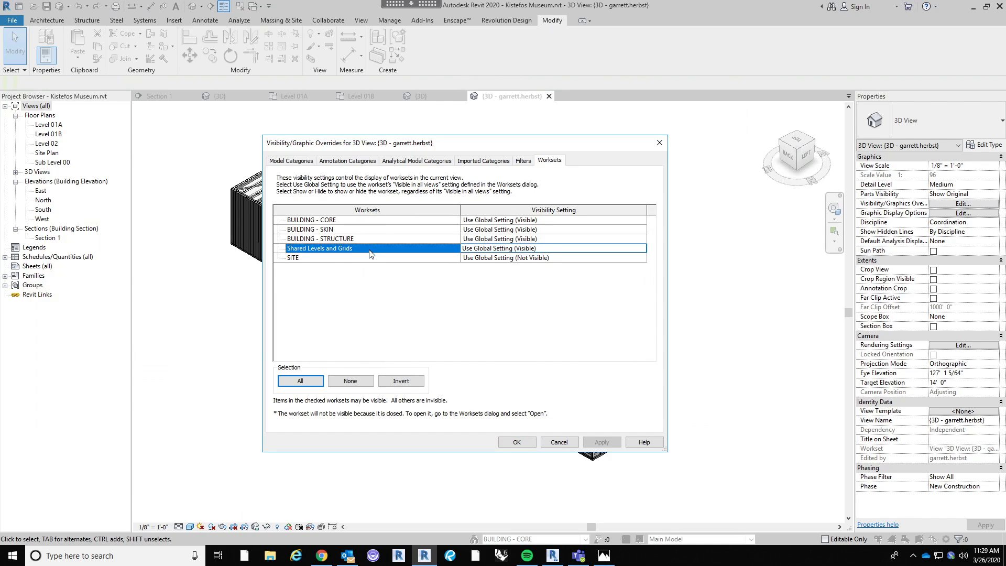
left_click(379, 220, "shift")
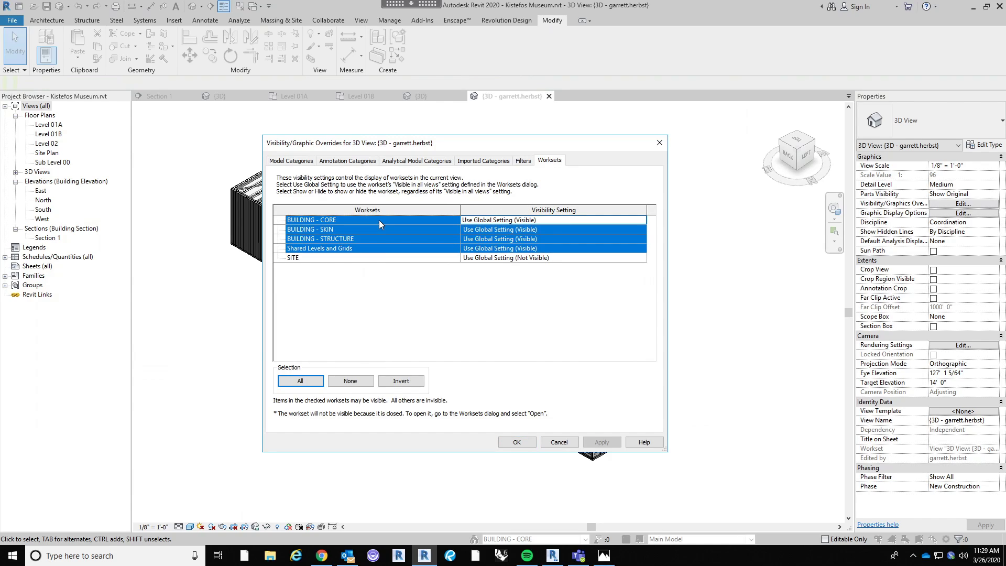
left_click(640, 257)
left_click(641, 258)
left_click(469, 267)
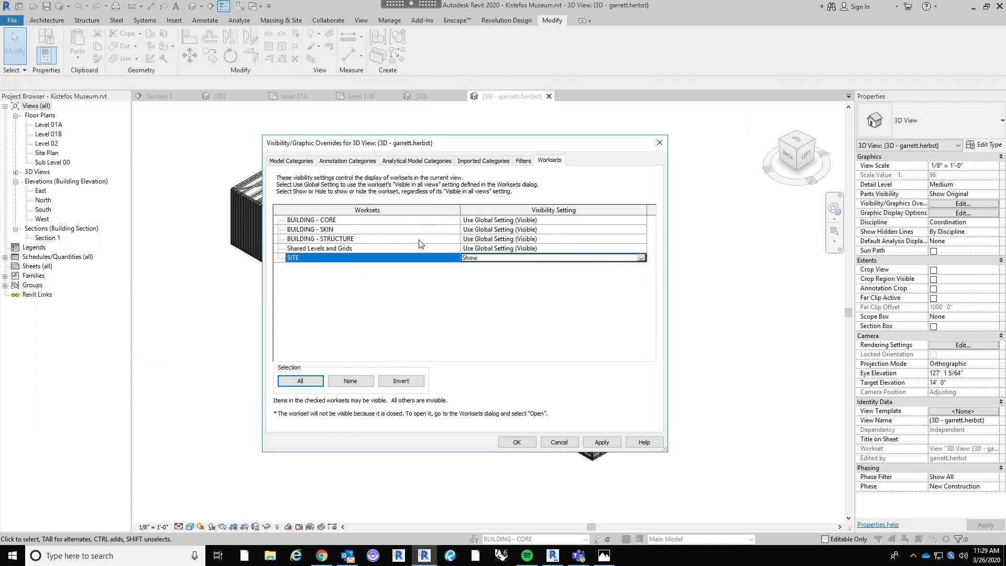
Set the BUILDING - CORE and BUILDING - SKIN worksets to Hide in this 3D view and apply the overrides.
left_click(434, 229)
left_click(615, 223, "shift")
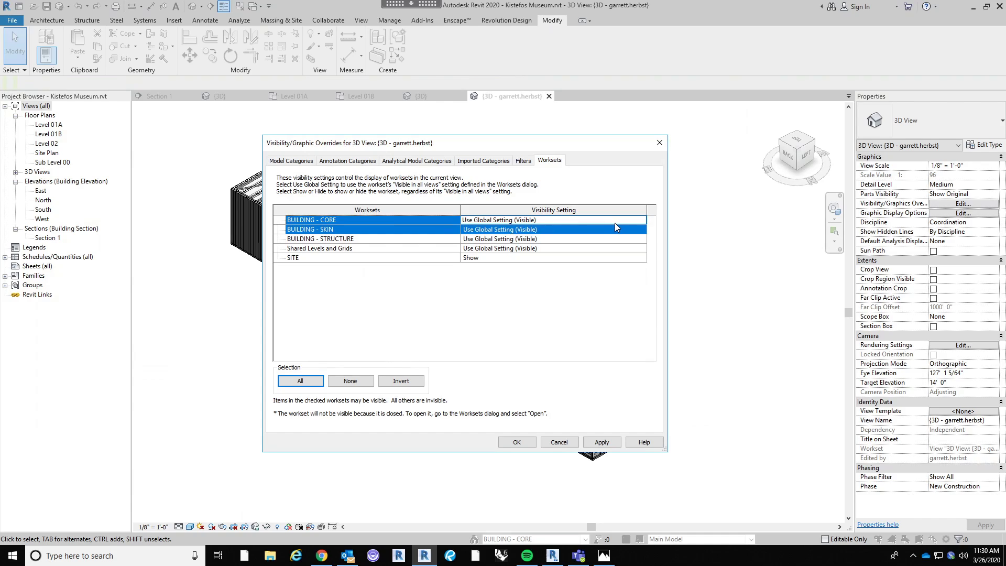
left_click(640, 221)
left_click(640, 220)
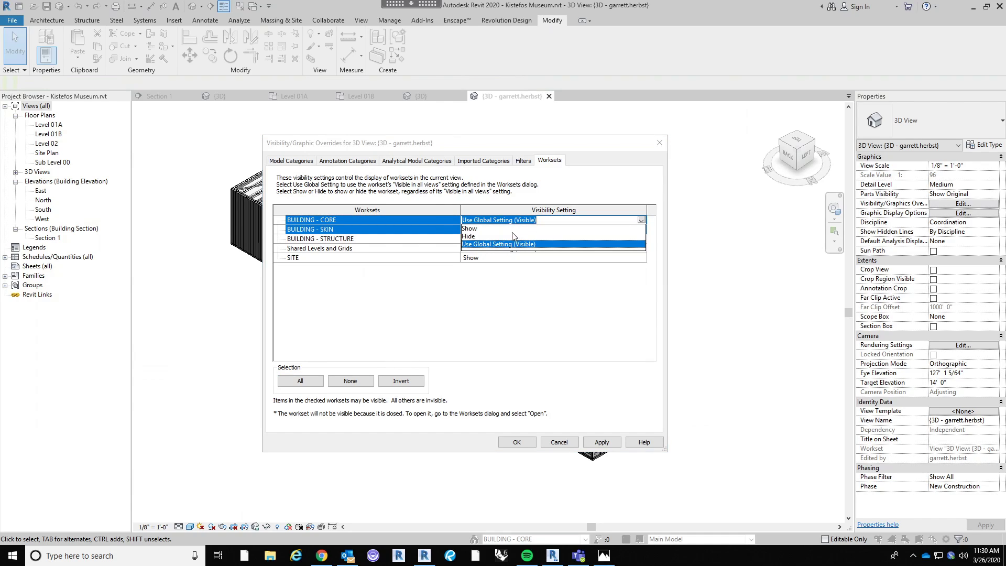
left_click(474, 238)
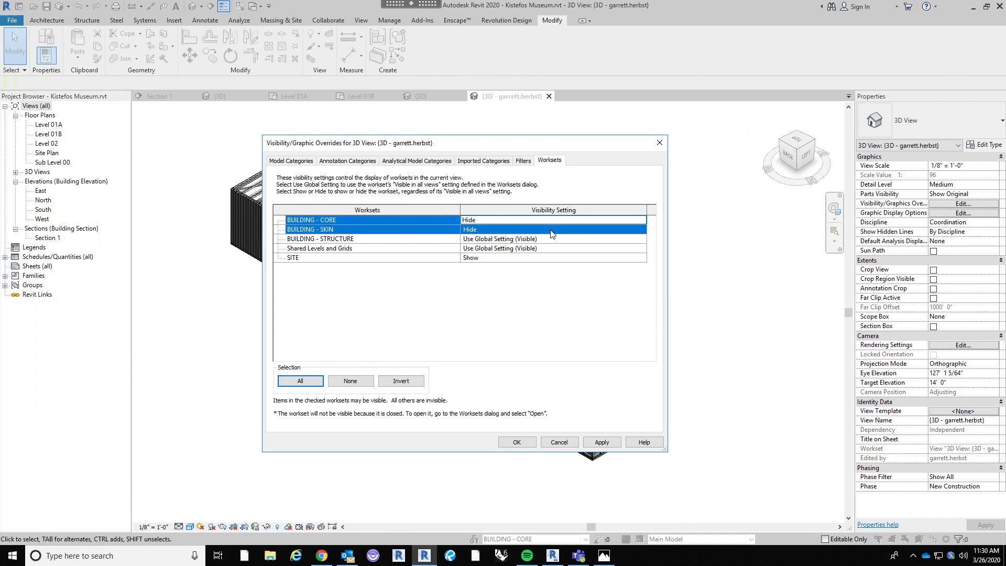
left_click(525, 442)
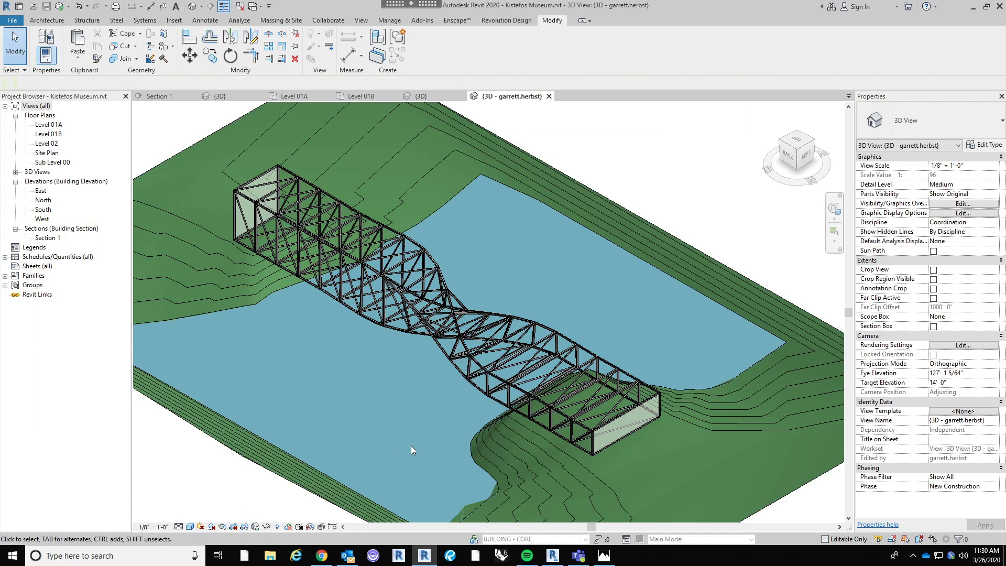
Set the BUILDING - STRUCTURE workset to Hide and BUILDING - CORE to Show in this 3D view, and apply the overrides.
scroll(373, 414, "down", 4)
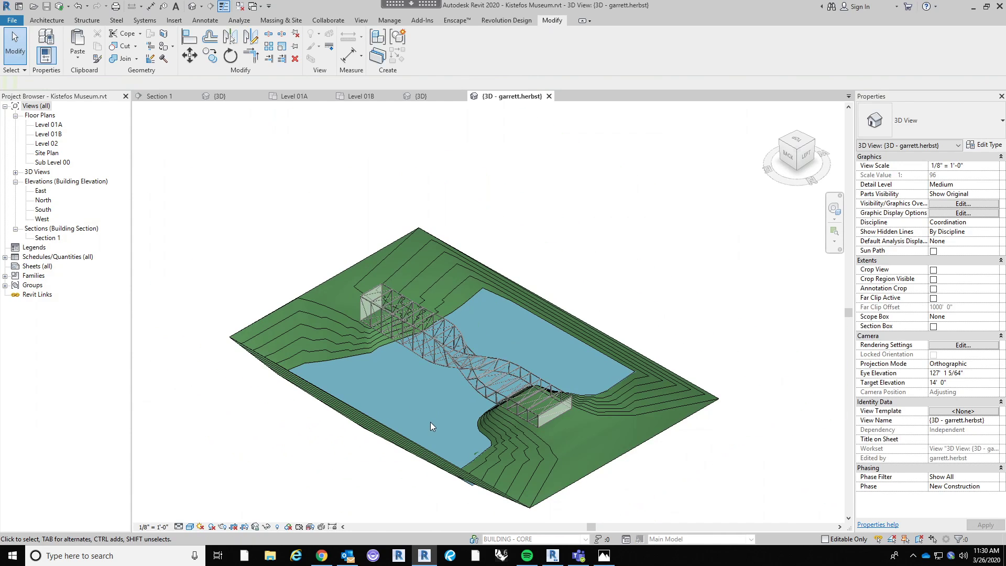
scroll(447, 422, "up", 2)
middle_click_drag(632, 463, 632, 425)
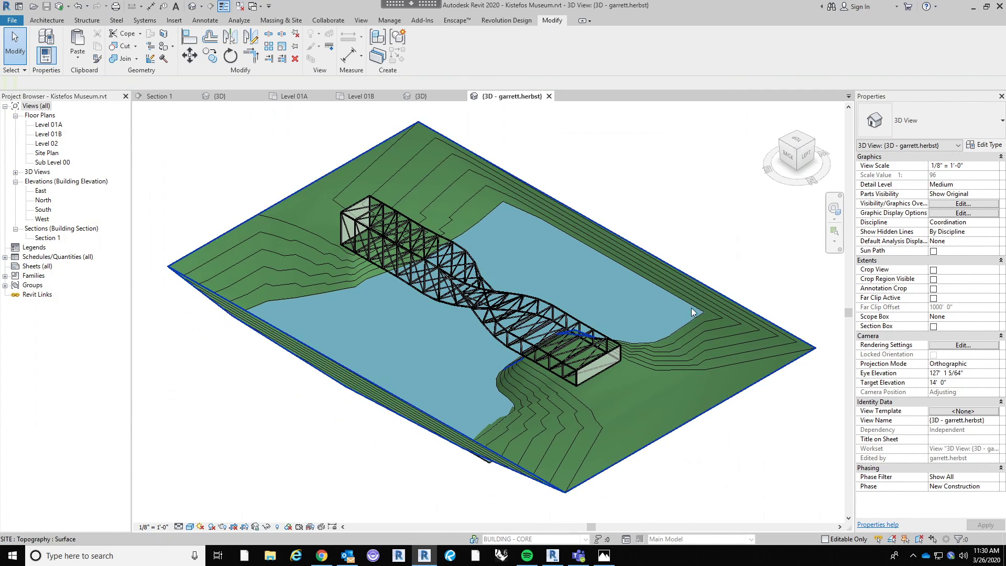
scroll(515, 234, "up", 2)
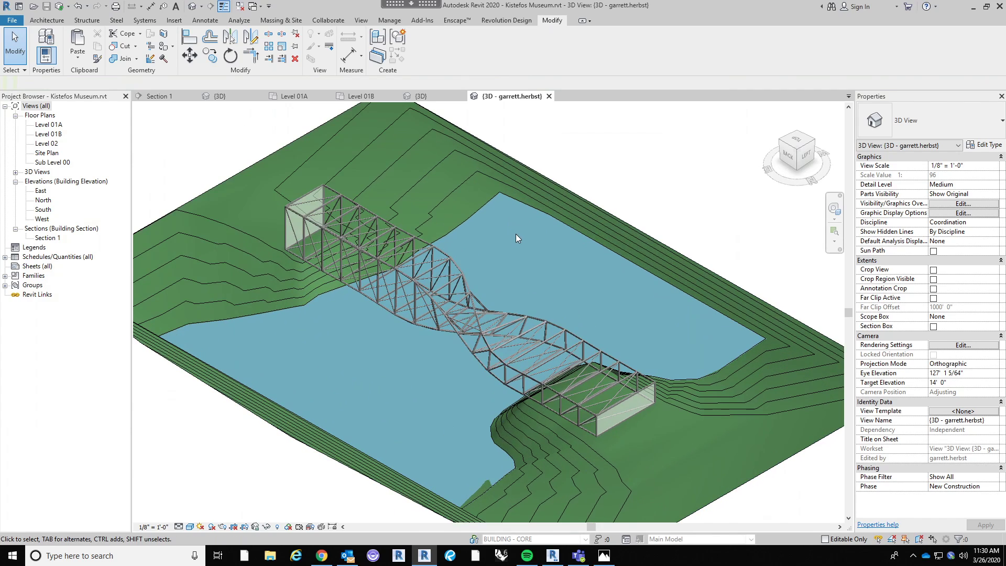
left_click(953, 204)
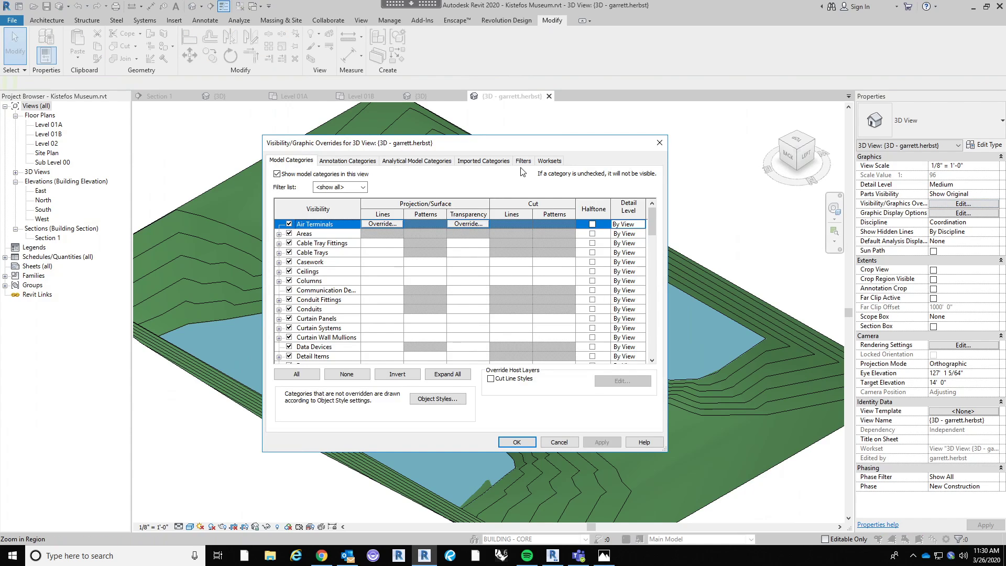
left_click(540, 162)
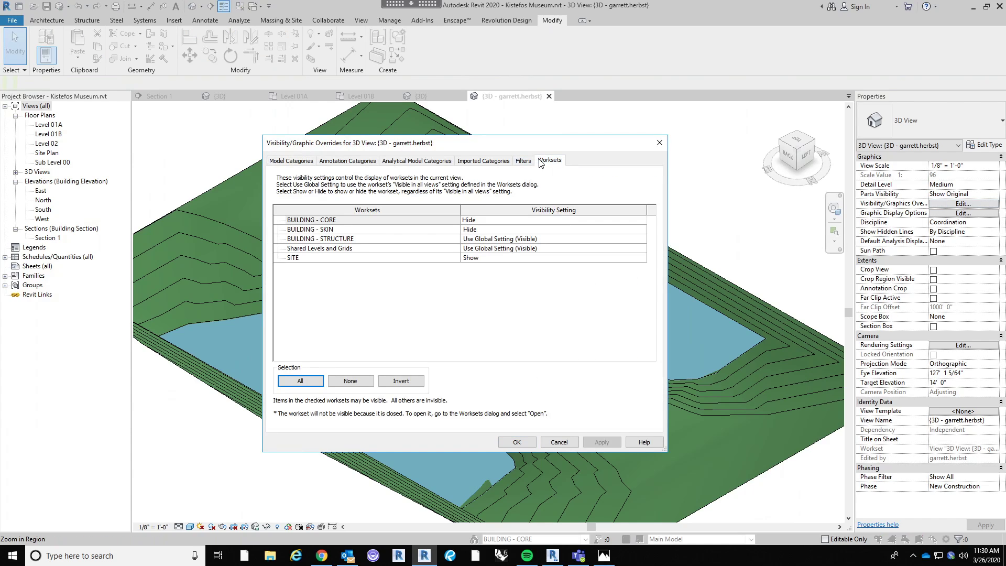
left_click(640, 239)
left_click(641, 239)
left_click(474, 258)
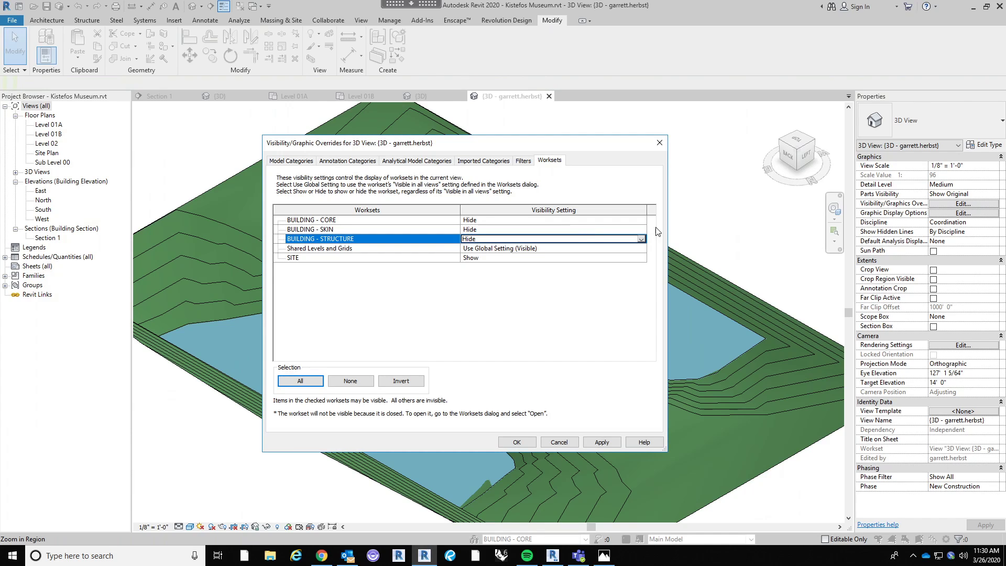
left_click(640, 220)
left_click(641, 220)
left_click(503, 234)
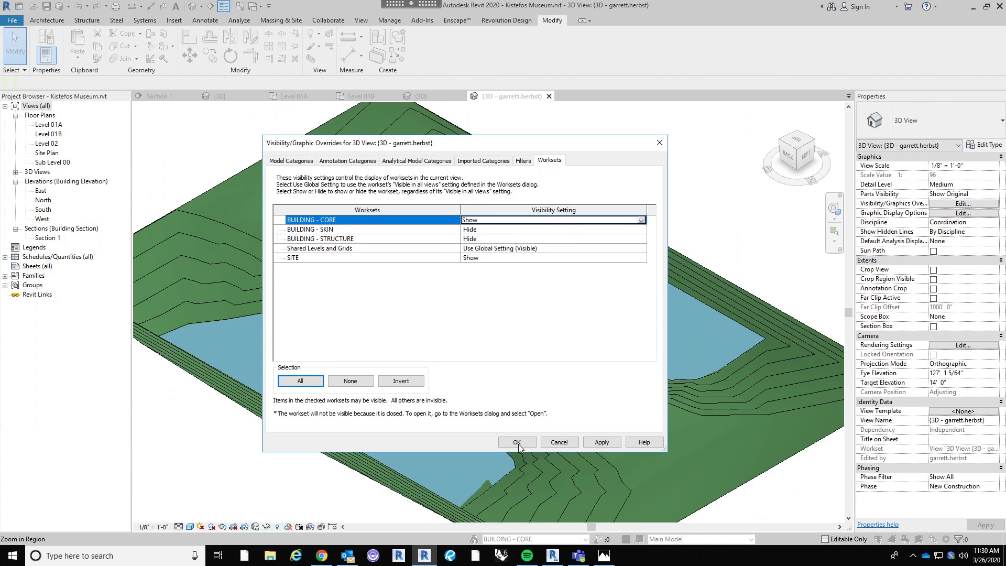
left_click(516, 443)
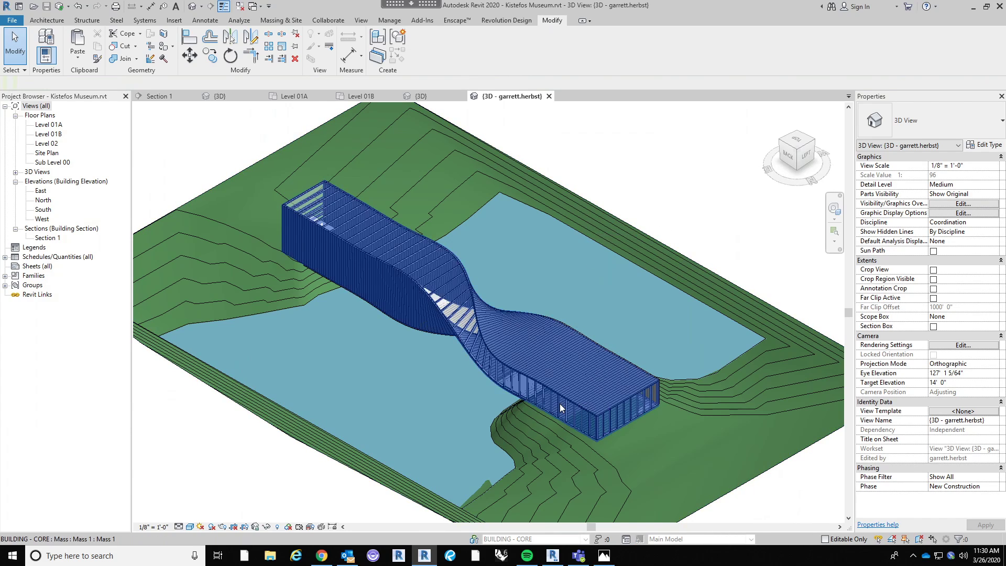
scroll(559, 403, "up", 2)
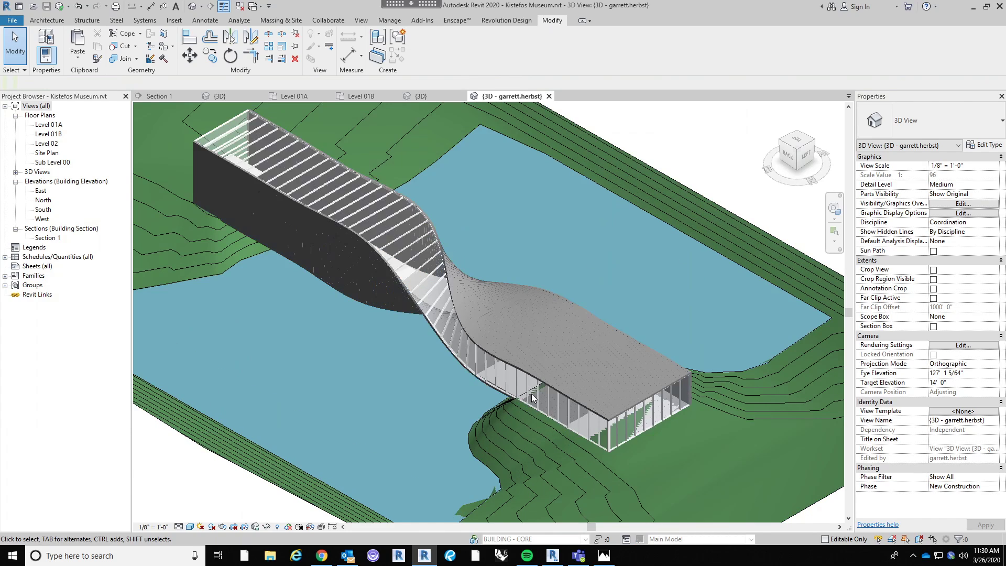
left_click(497, 358)
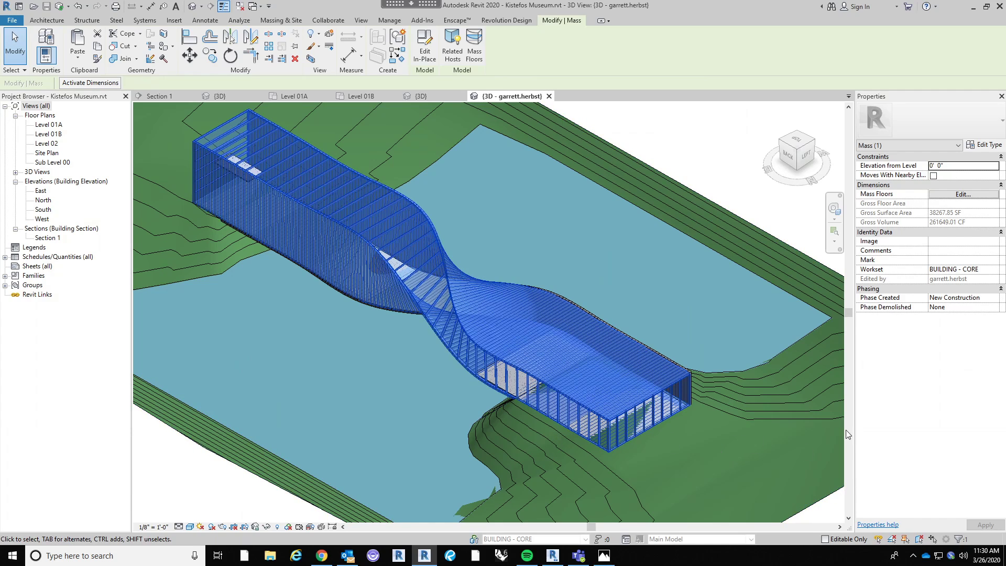
left_click(994, 269)
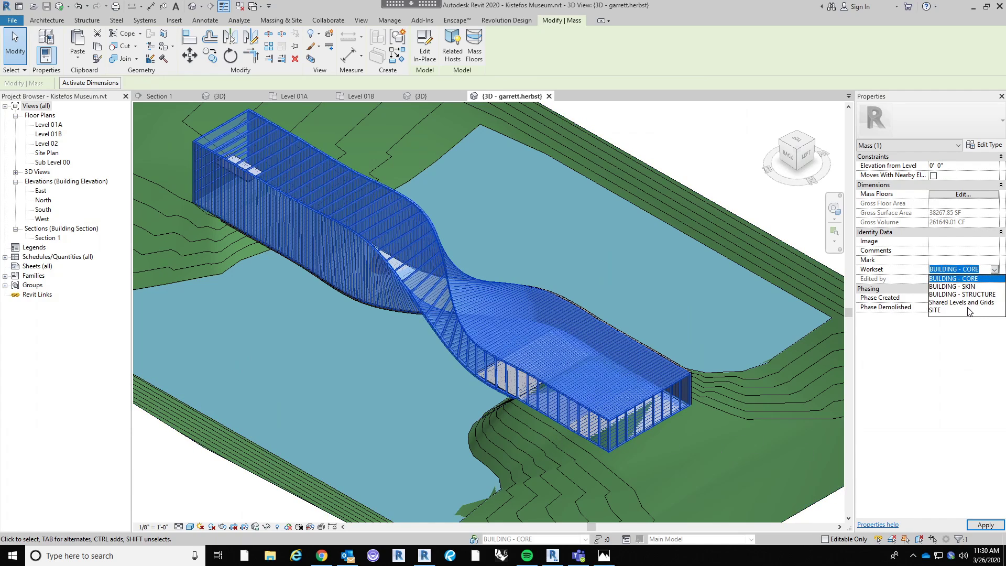
left_click(968, 310)
left_click(994, 270)
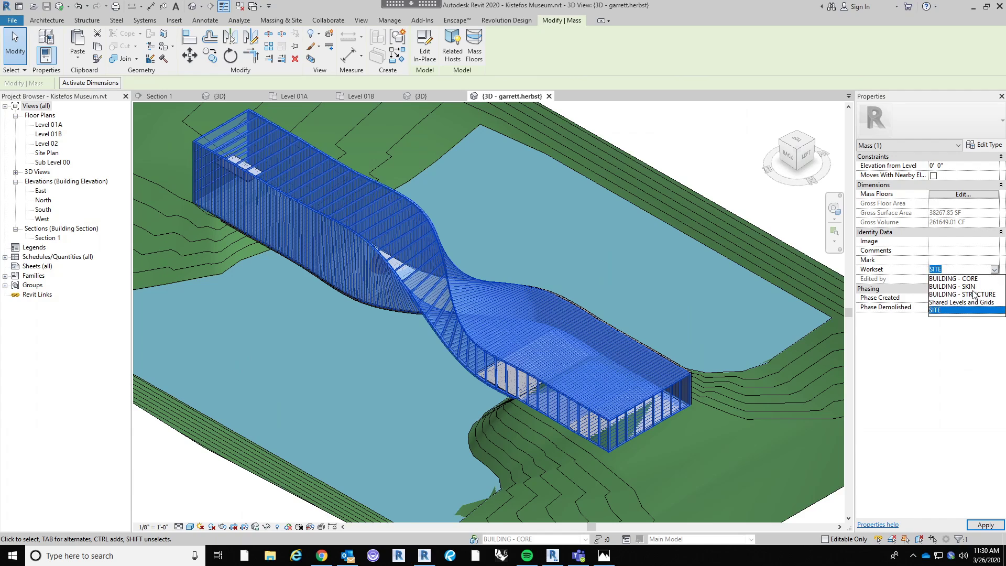
left_click(972, 286)
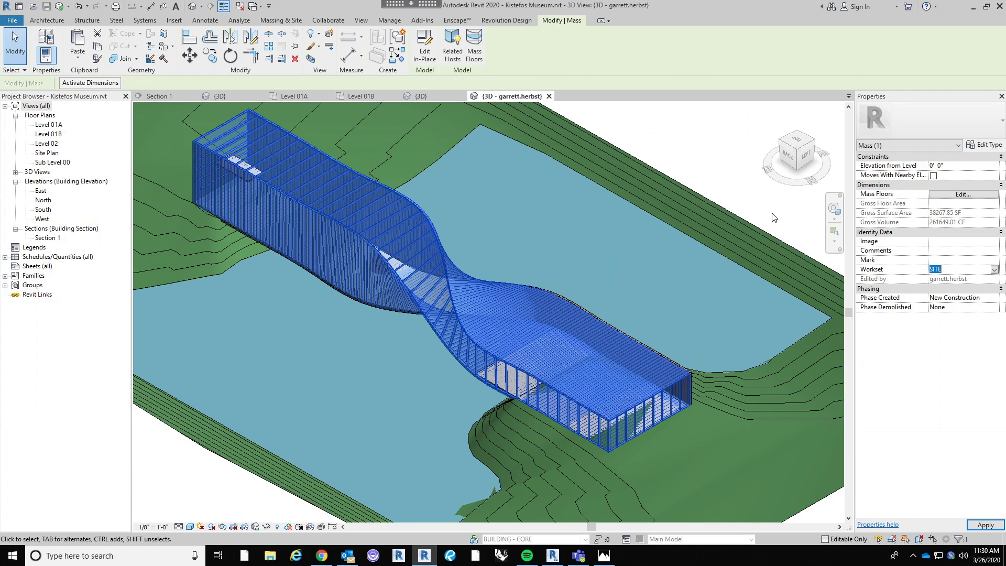
left_click(701, 134)
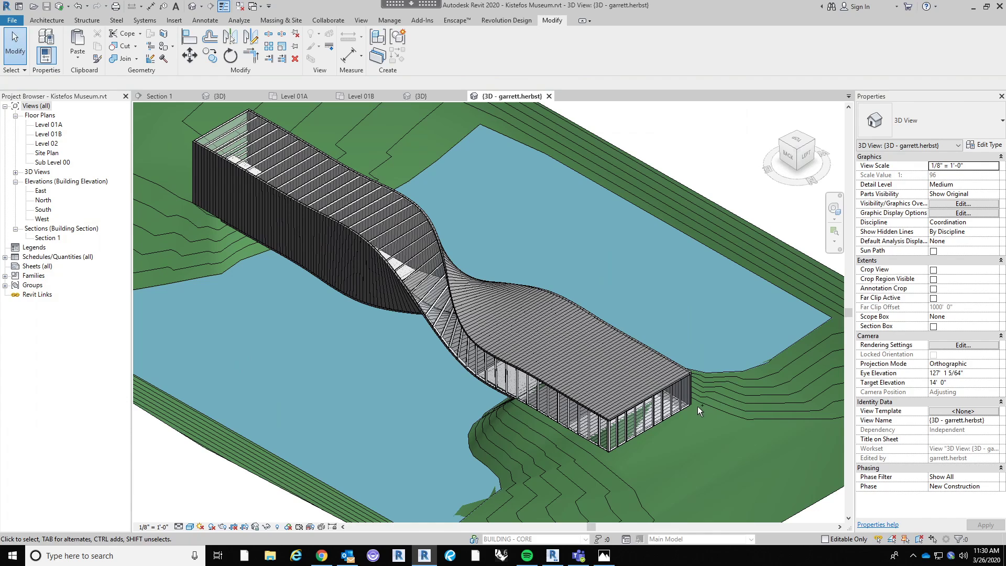
Assign the mass that forms the museum's roof and glazed sides to the BUILDING - SKIN workset.
left_click(662, 392)
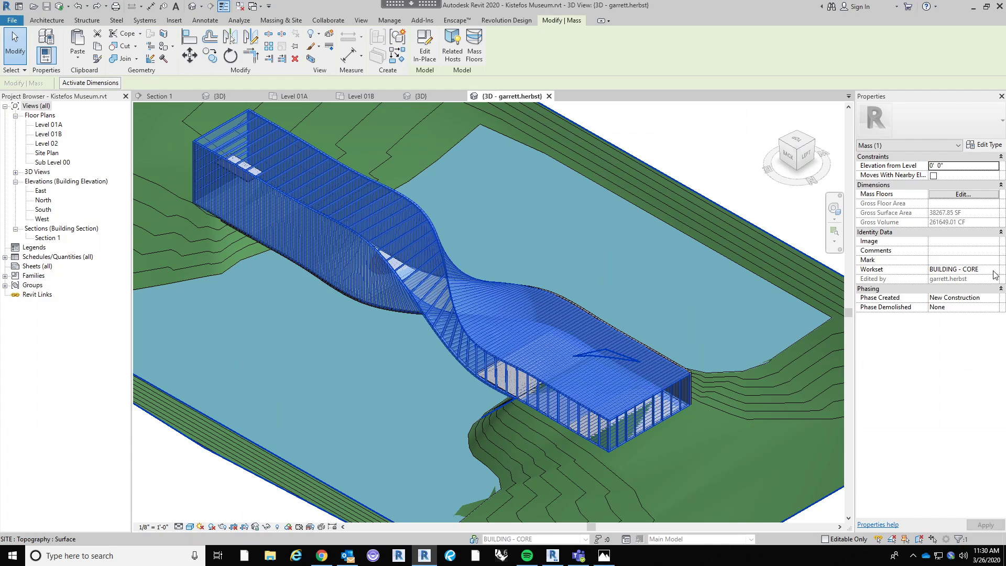
left_click(993, 271)
left_click(993, 269)
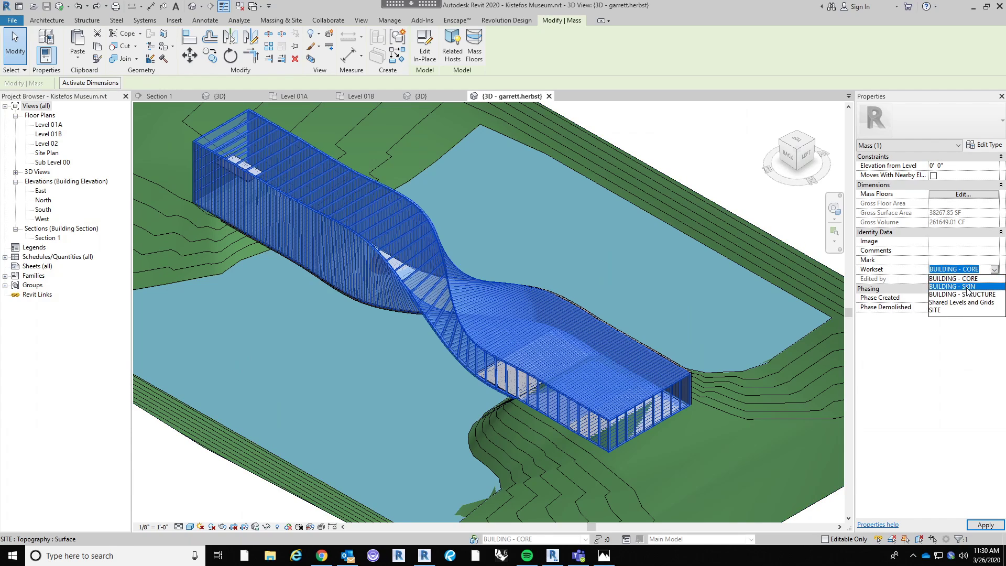
left_click(964, 288)
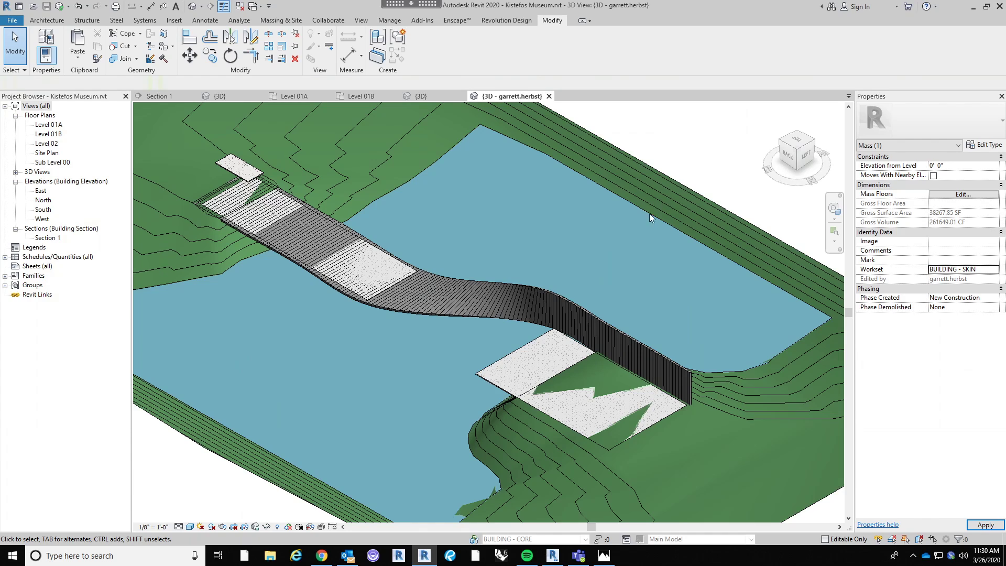
key("Escape")
Assign the remaining ribbed mass along the underside and far wall to the BUILDING - SKIN workset.
left_click(593, 326)
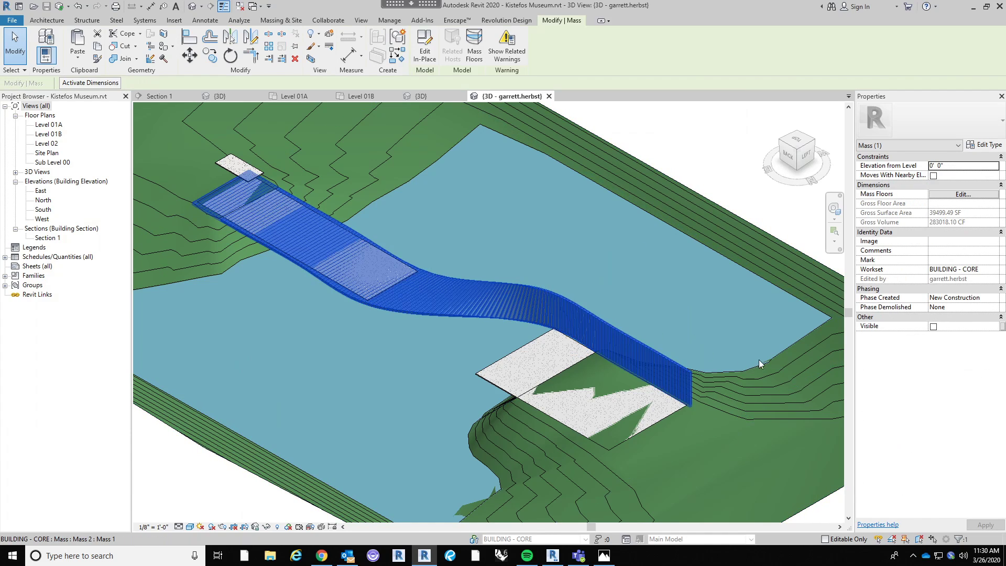
left_click(993, 270)
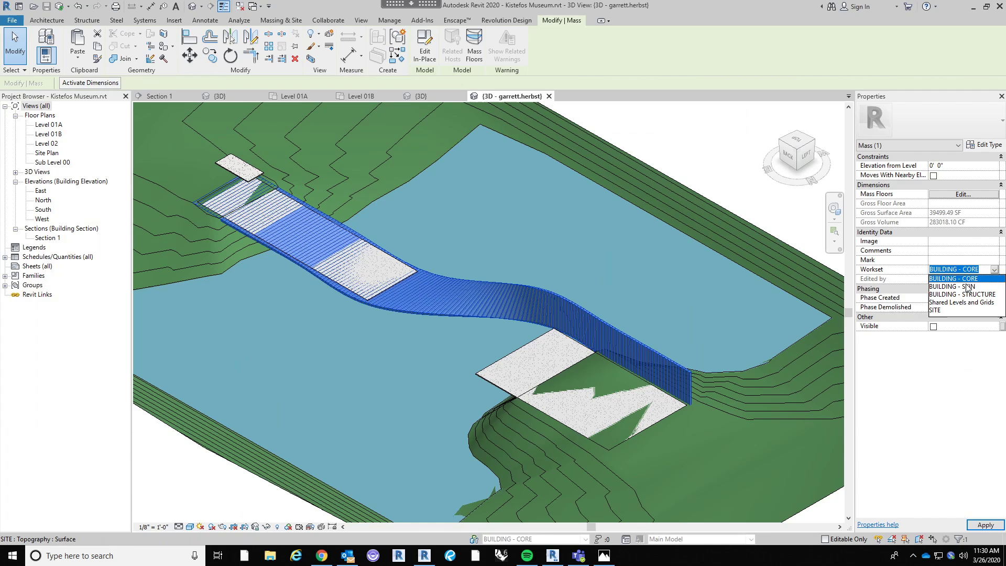
left_click(964, 288)
left_click(722, 157)
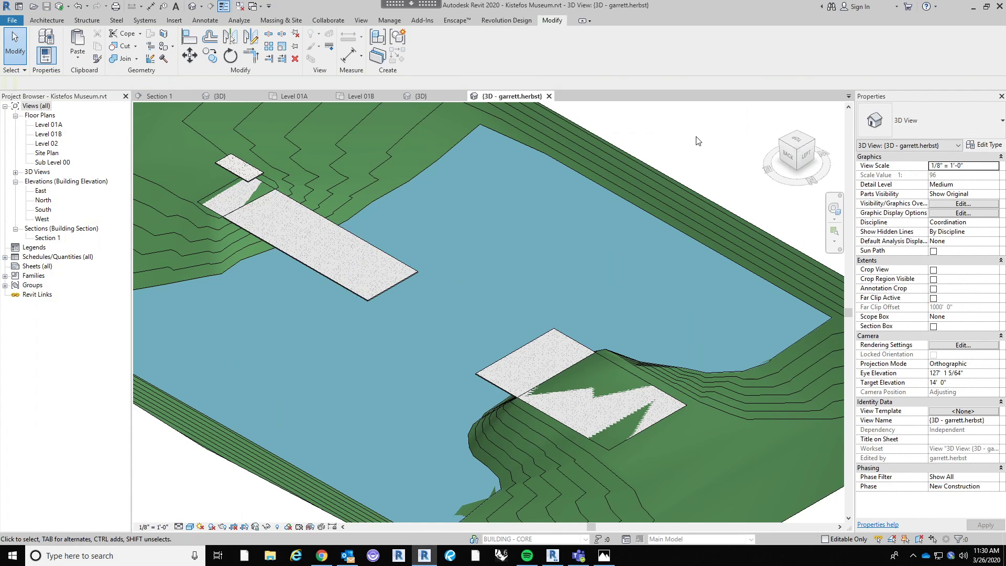
Set the BUILDING - CORE workset to Hide and BUILDING - SKIN to Show in this 3D view, and apply the overrides.
scroll(462, 345, "down", 2)
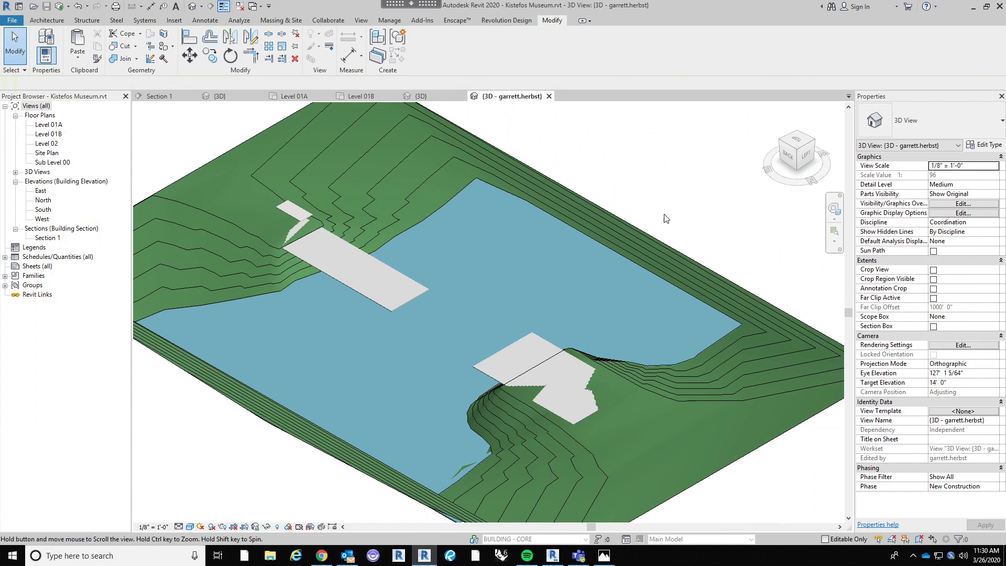
scroll(432, 307, "up", 2)
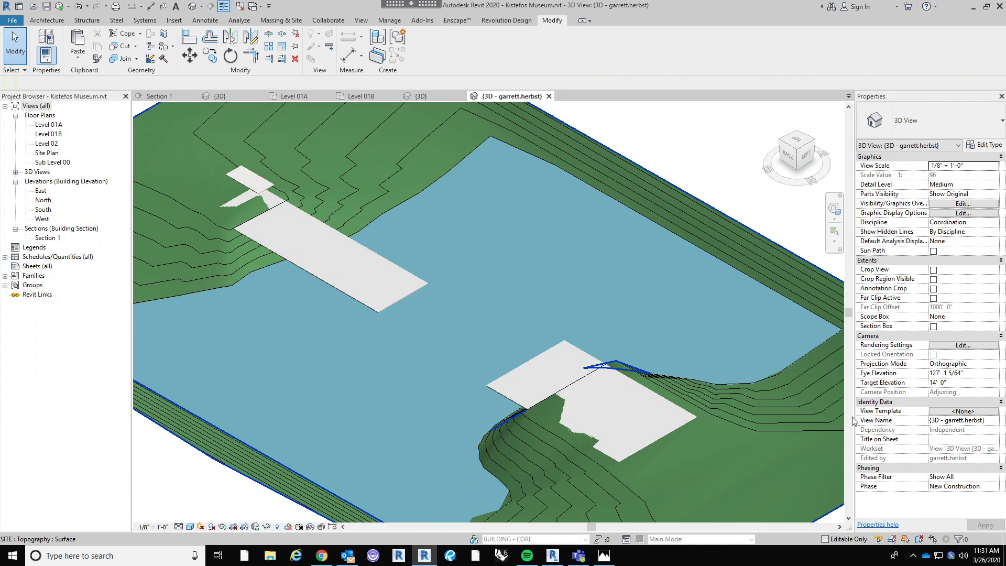
left_click(963, 204)
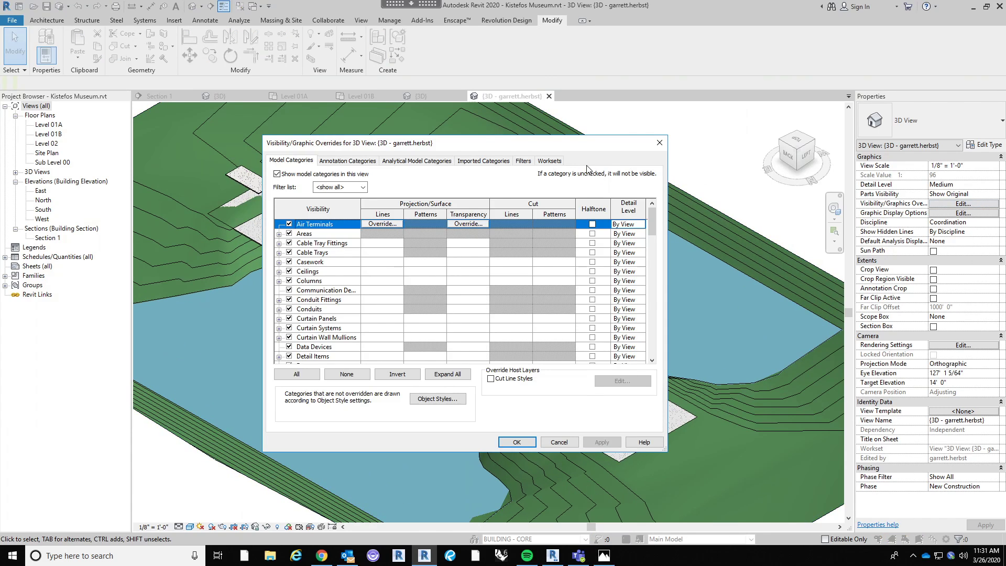
left_click(549, 161)
left_click(646, 223)
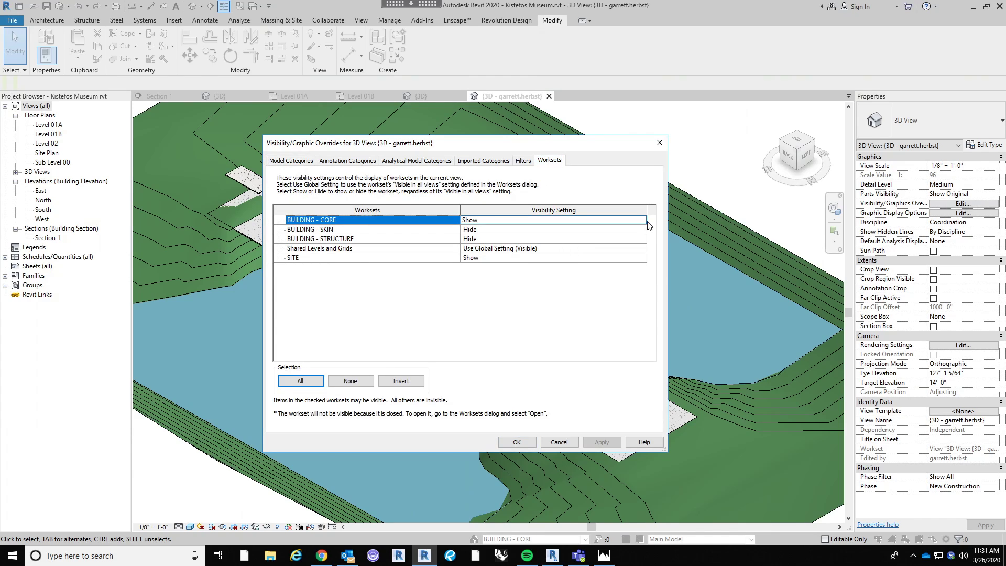
left_click(641, 220)
left_click(634, 248)
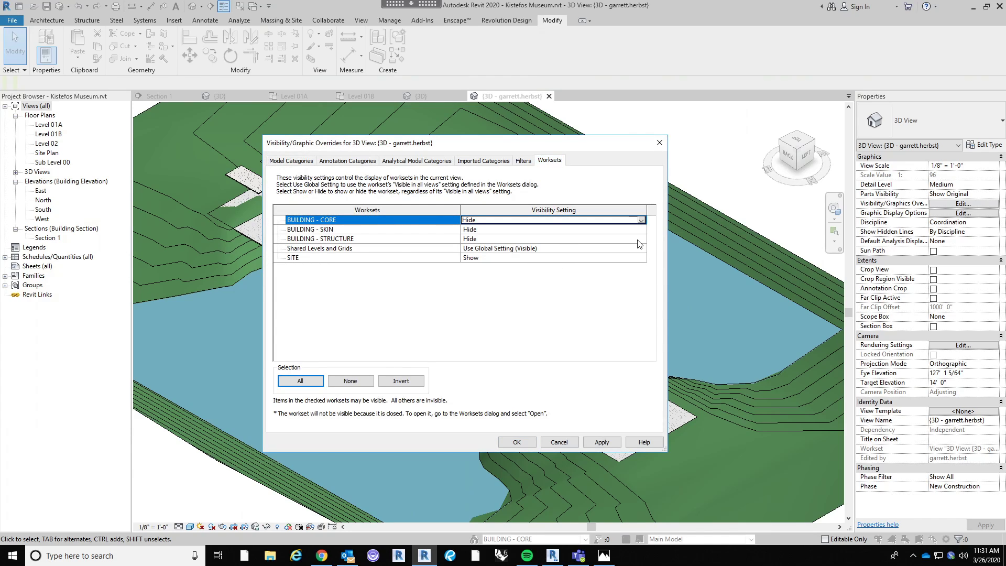
double_click(640, 231)
left_click(483, 239)
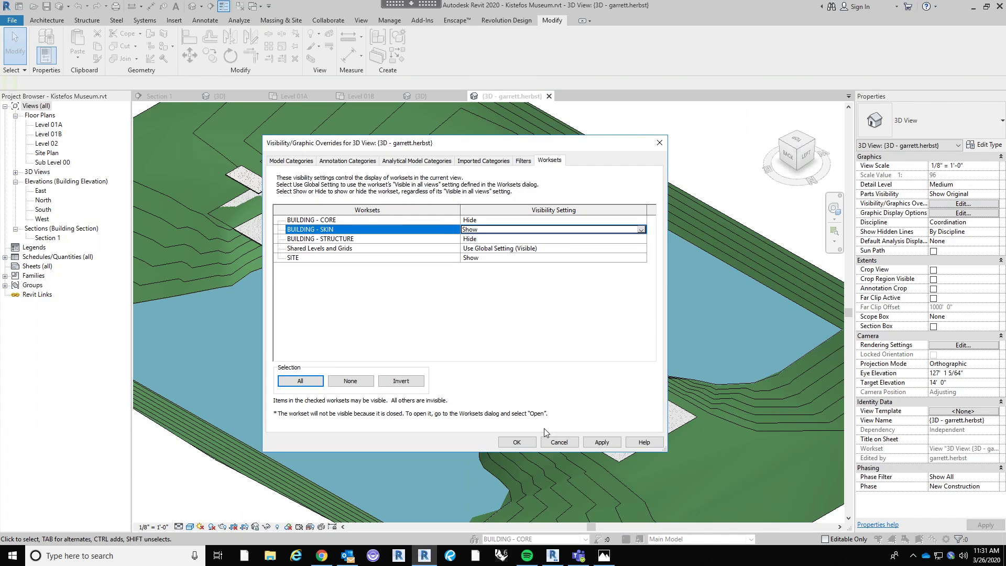
left_click(506, 440)
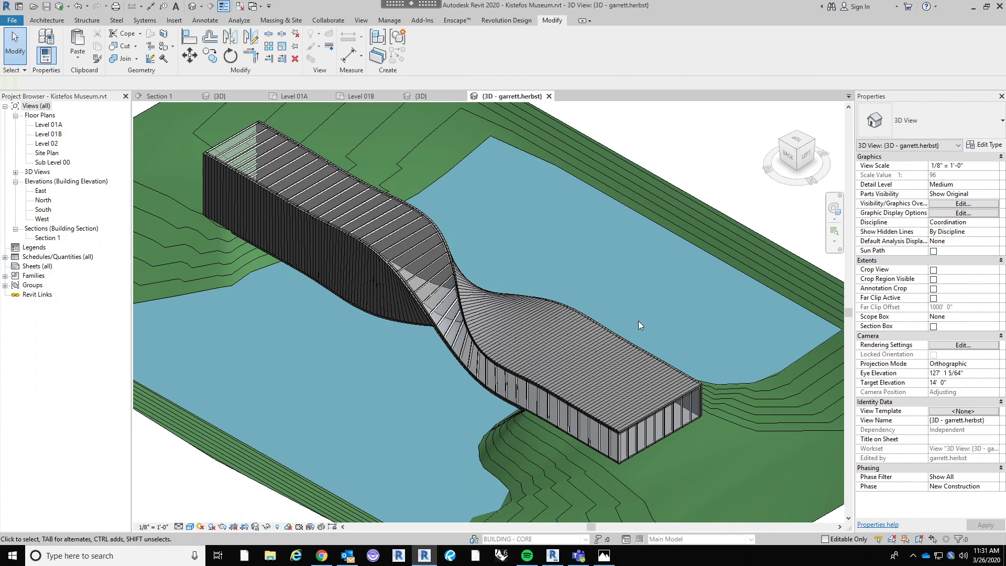
Set all worksets together, from BUILDING - CORE through SITE, to Show in this 3D view and apply the overrides.
key("v")
key("v")
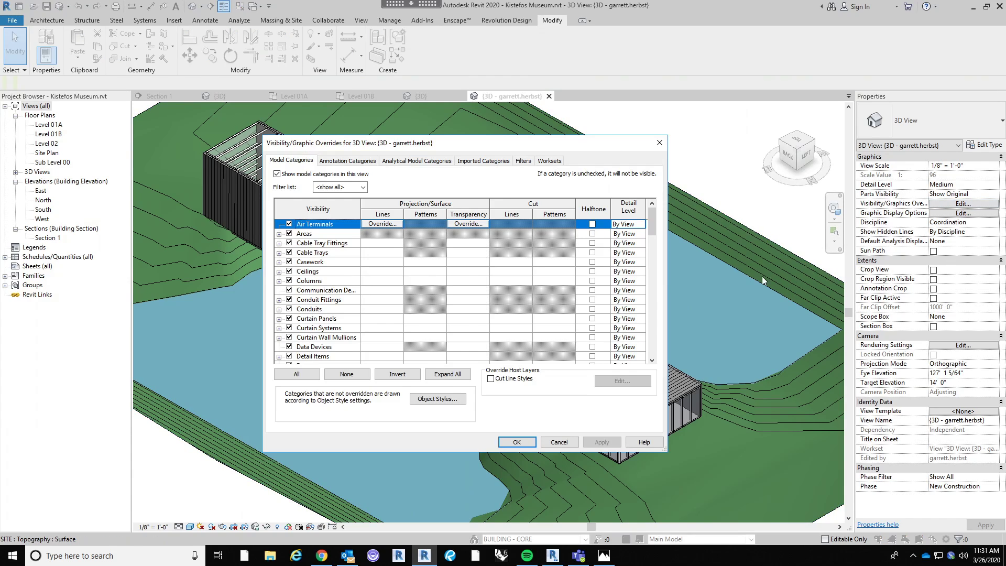
left_click(548, 160)
left_click(630, 220)
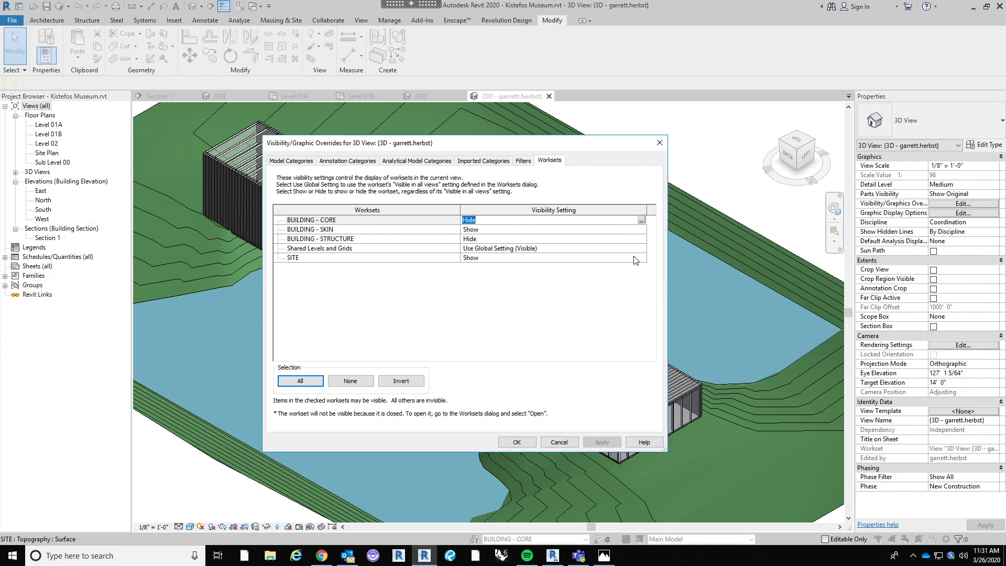
left_click(635, 260, "shift")
left_click(629, 258)
left_click(641, 257)
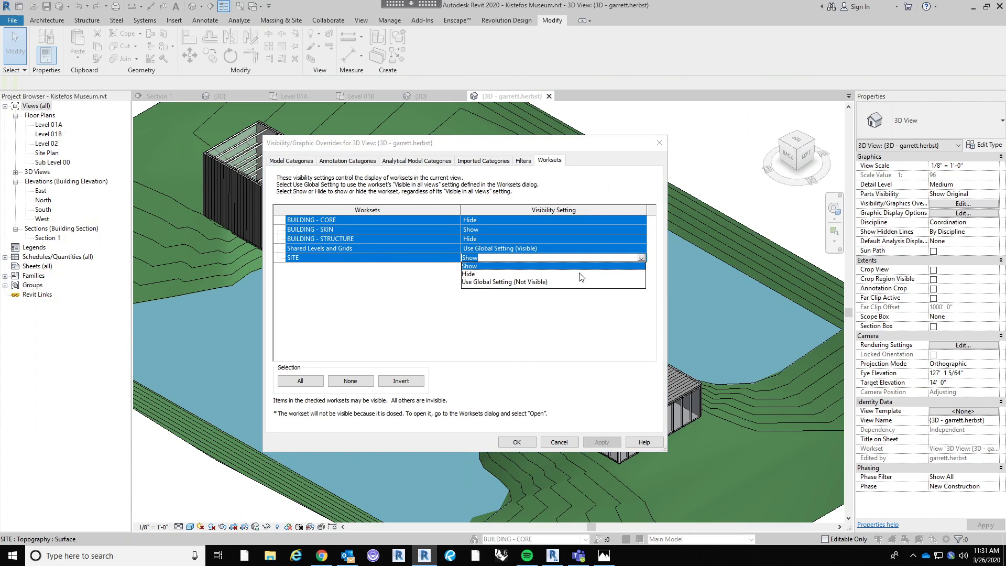
left_click(534, 266)
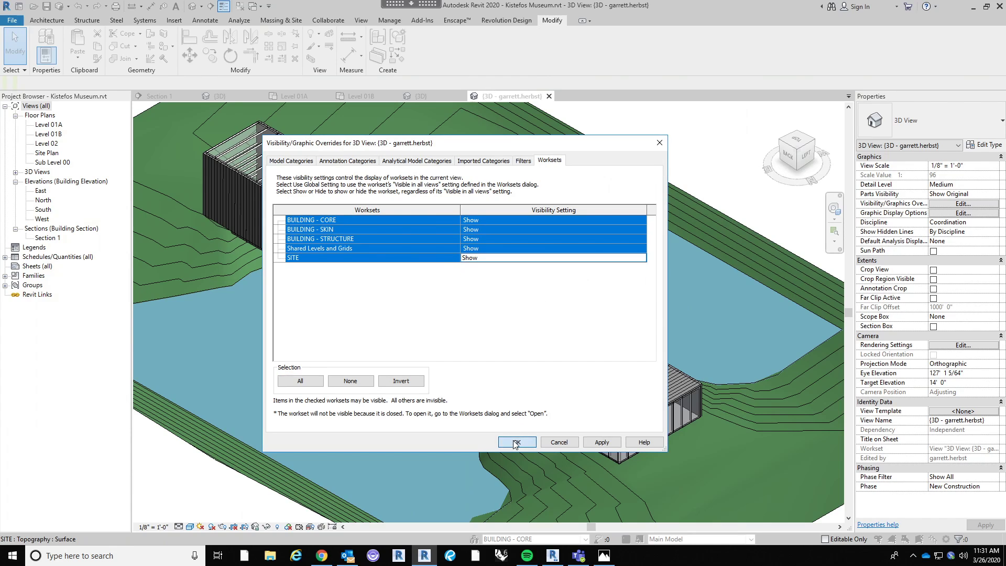
left_click(516, 443)
scroll(355, 382, "up", 2)
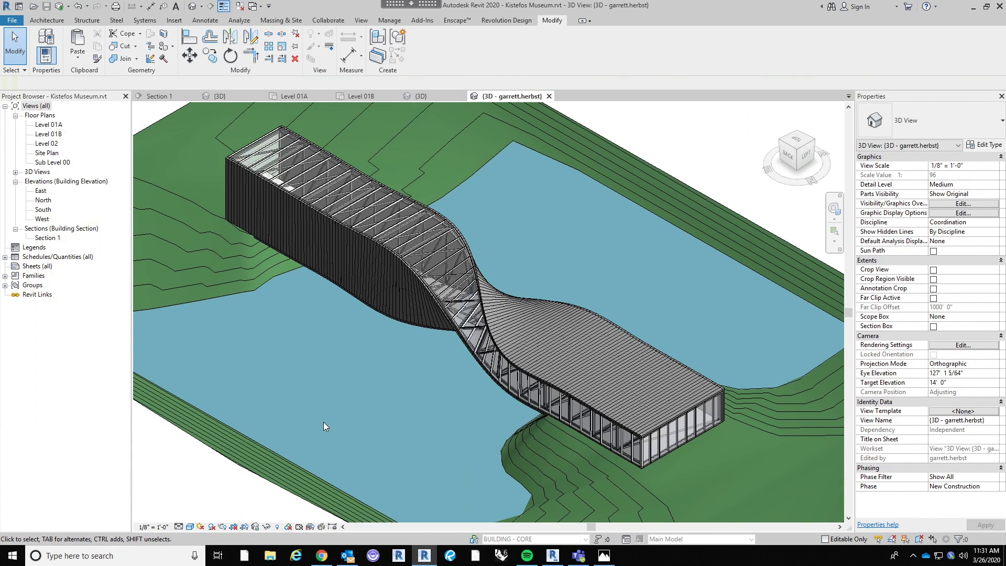
scroll(454, 428, "down", 1)
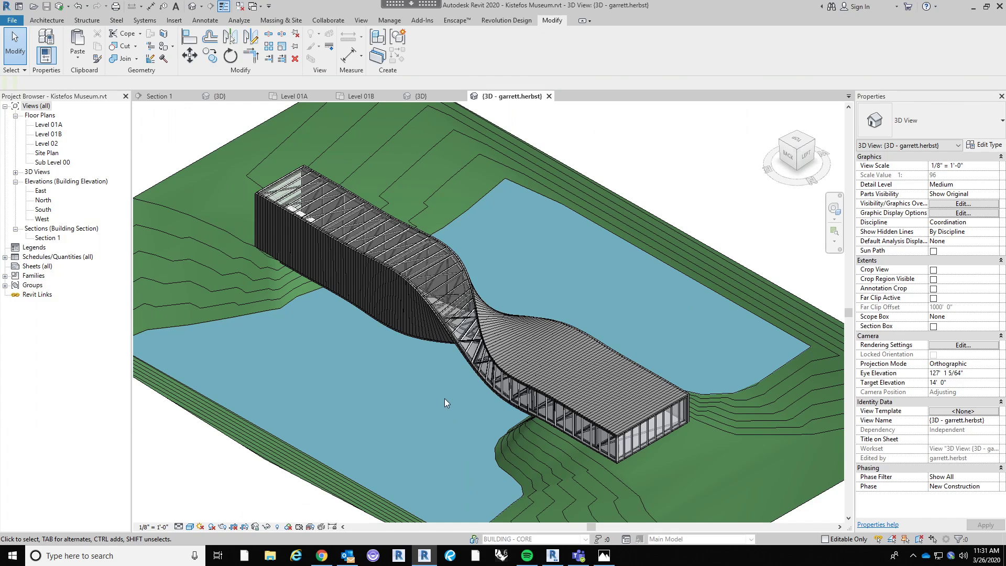
scroll(419, 378, "down", 1)
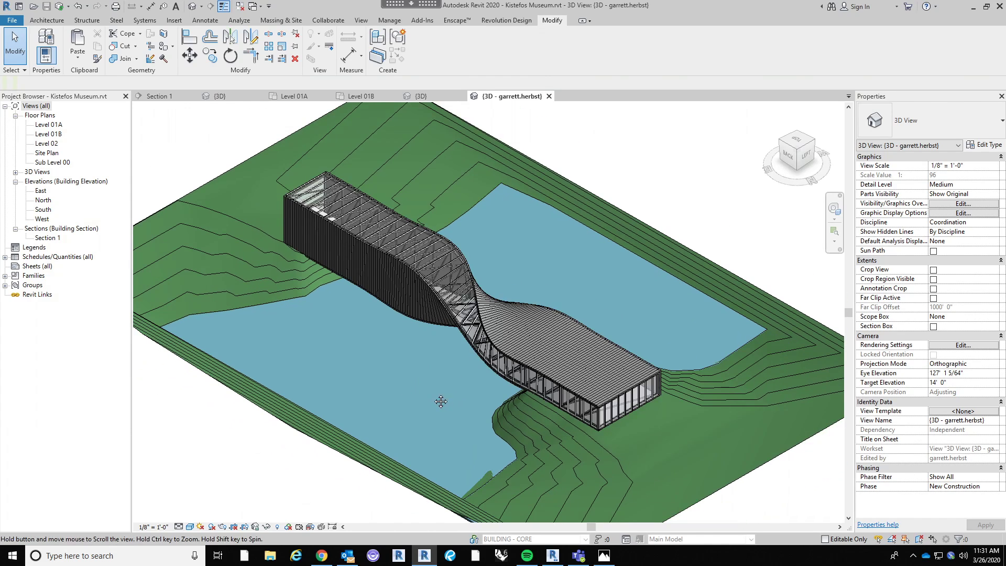
mouse_move(438, 404)
middle_mouse_down()
mouse_move(454, 401)
mouse_move(439, 391)
mouse_move(479, 418)
mouse_move(447, 404)
middle_mouse_up()
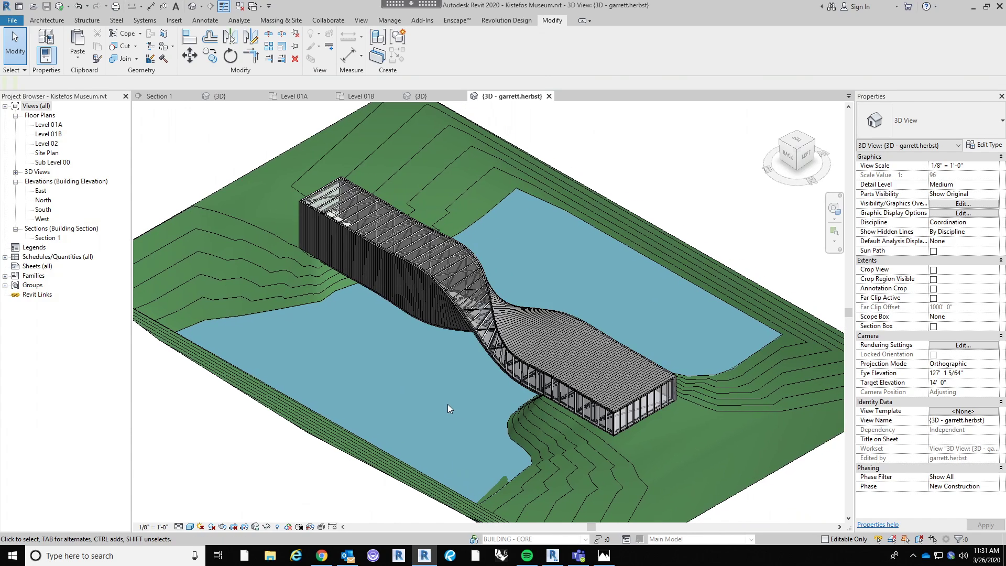